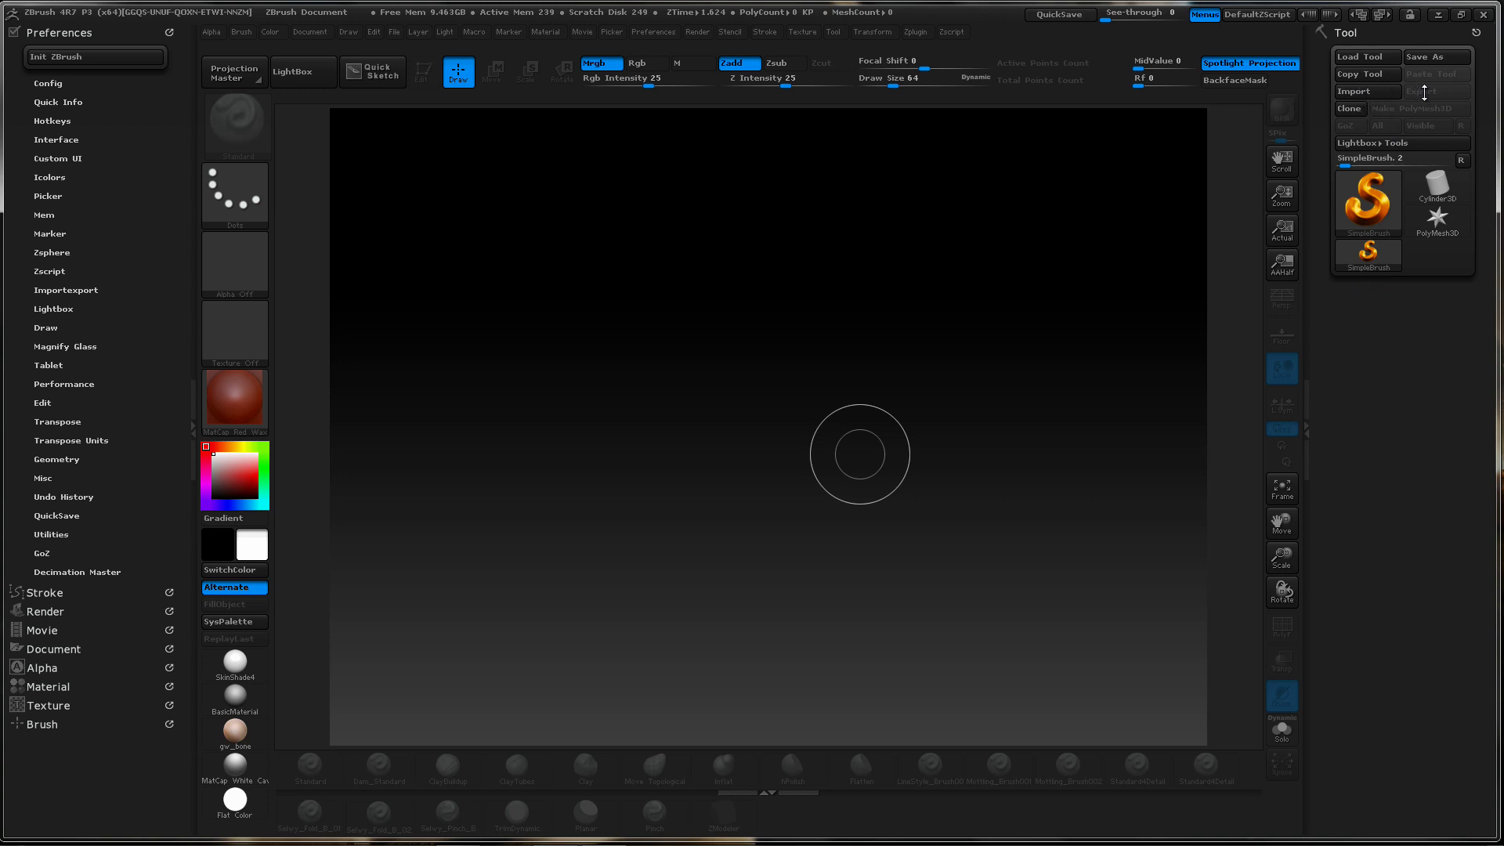
Load the 8Heads_MeasurePlanes ZTool from the ZTools on E folder, draw it on the canvas and enter Edit mode
click(1384, 55)
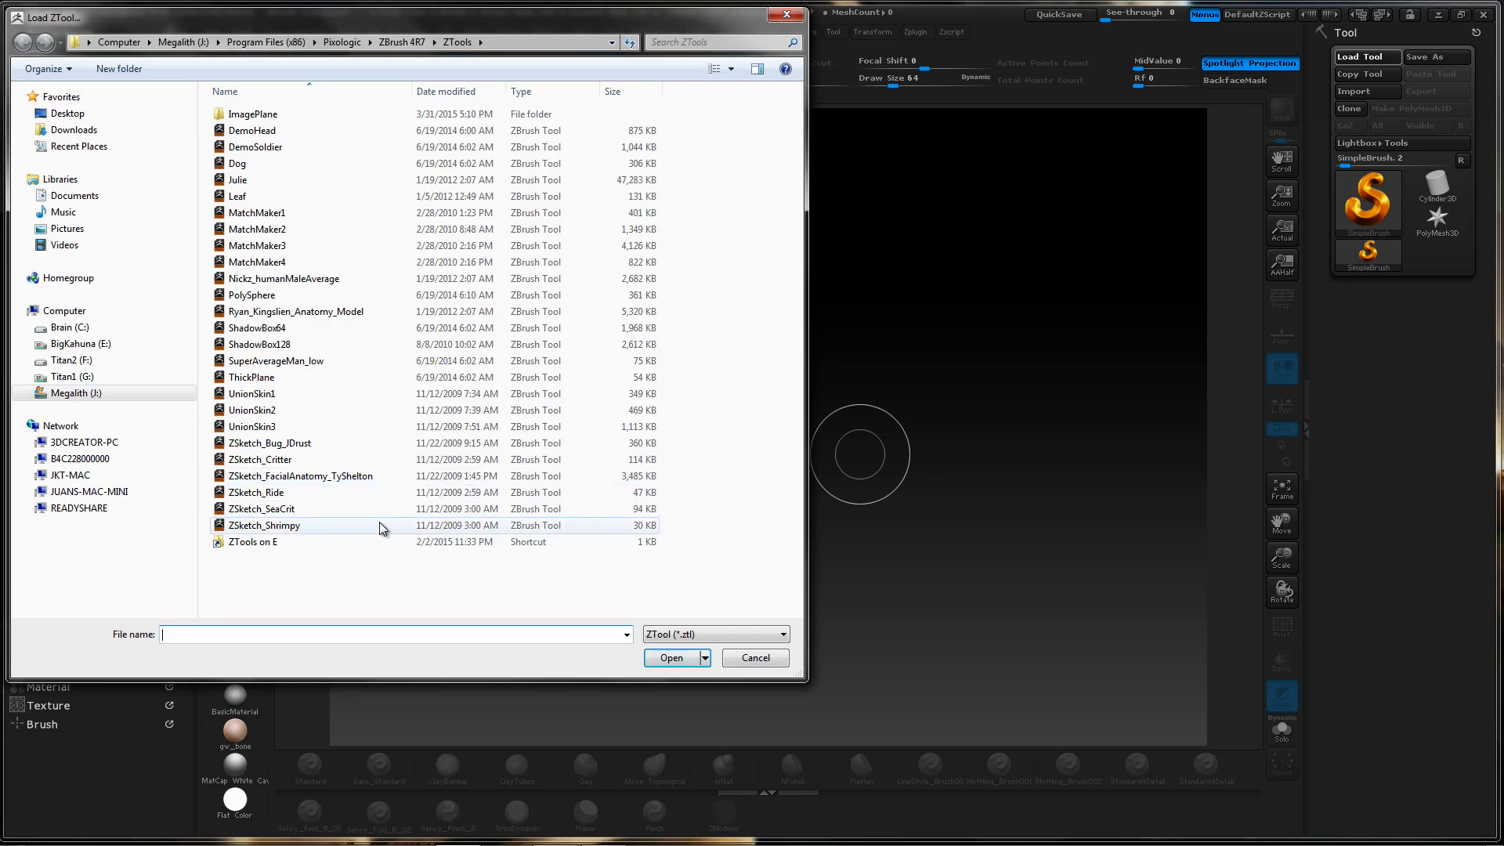
double_click(266, 542)
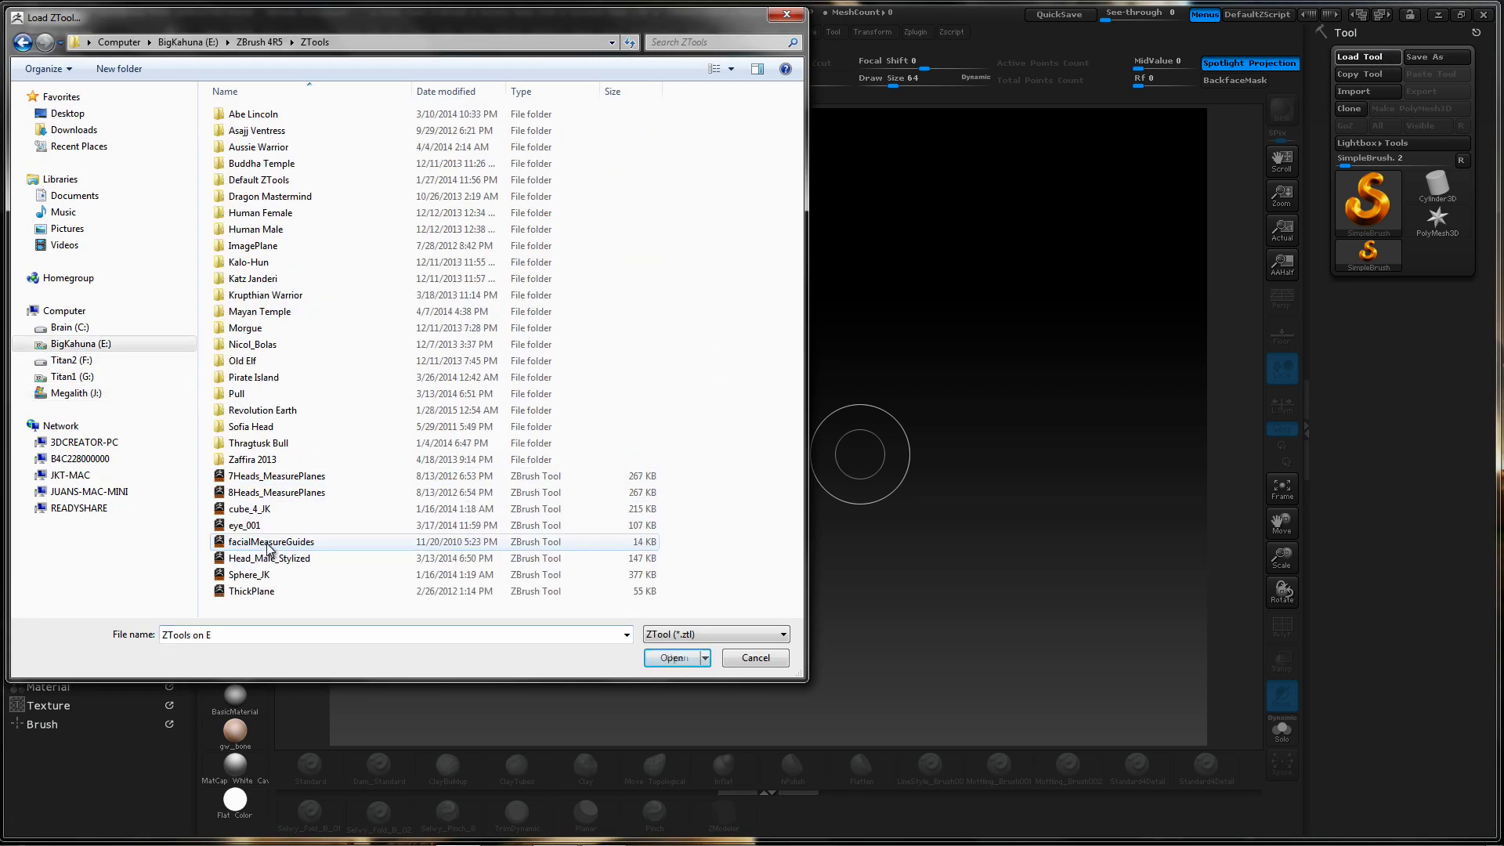
double_click(306, 493)
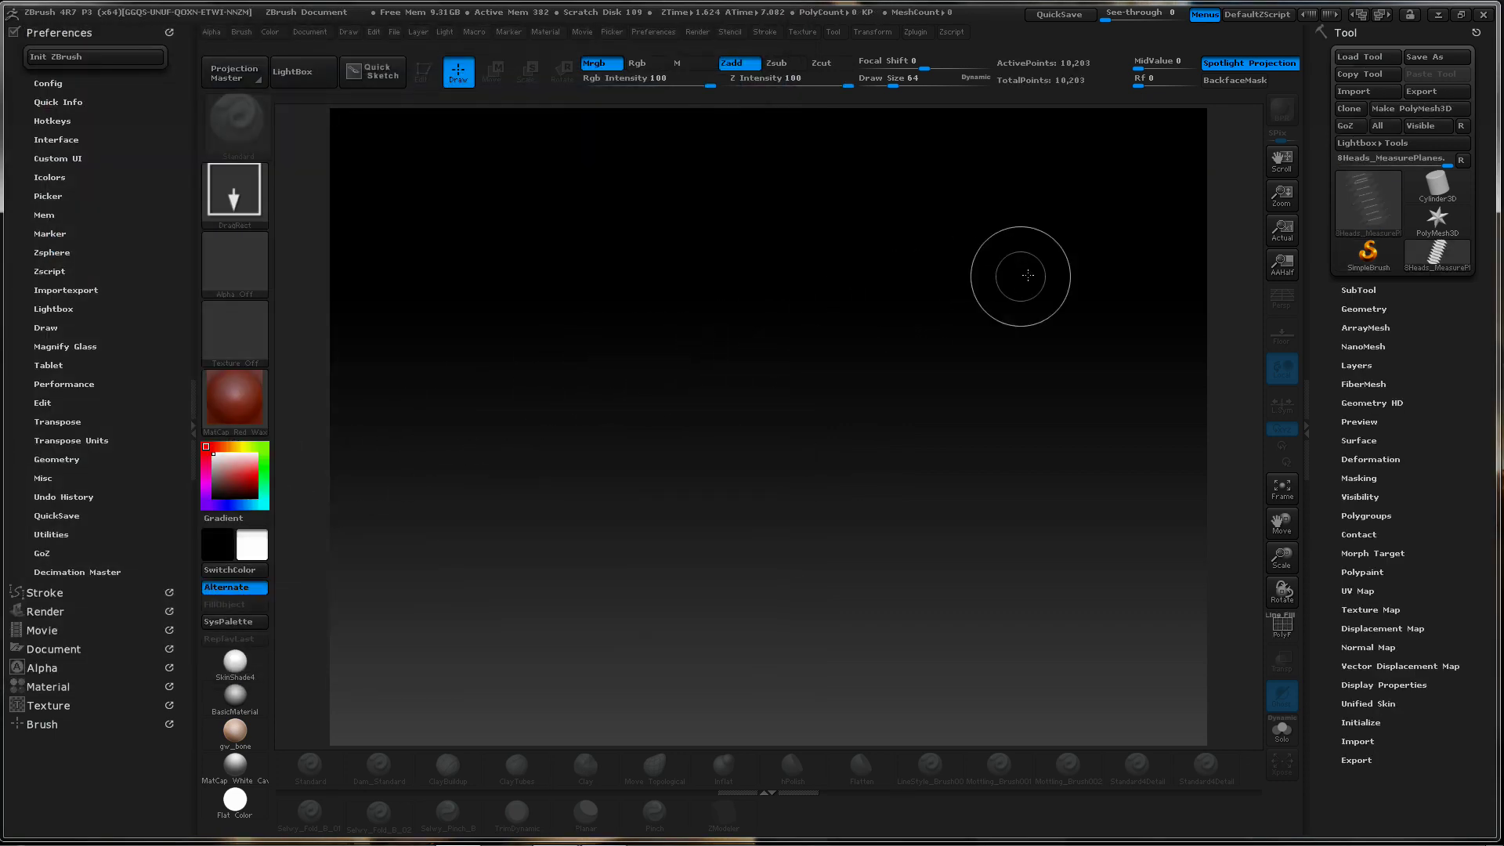
click(1373, 290)
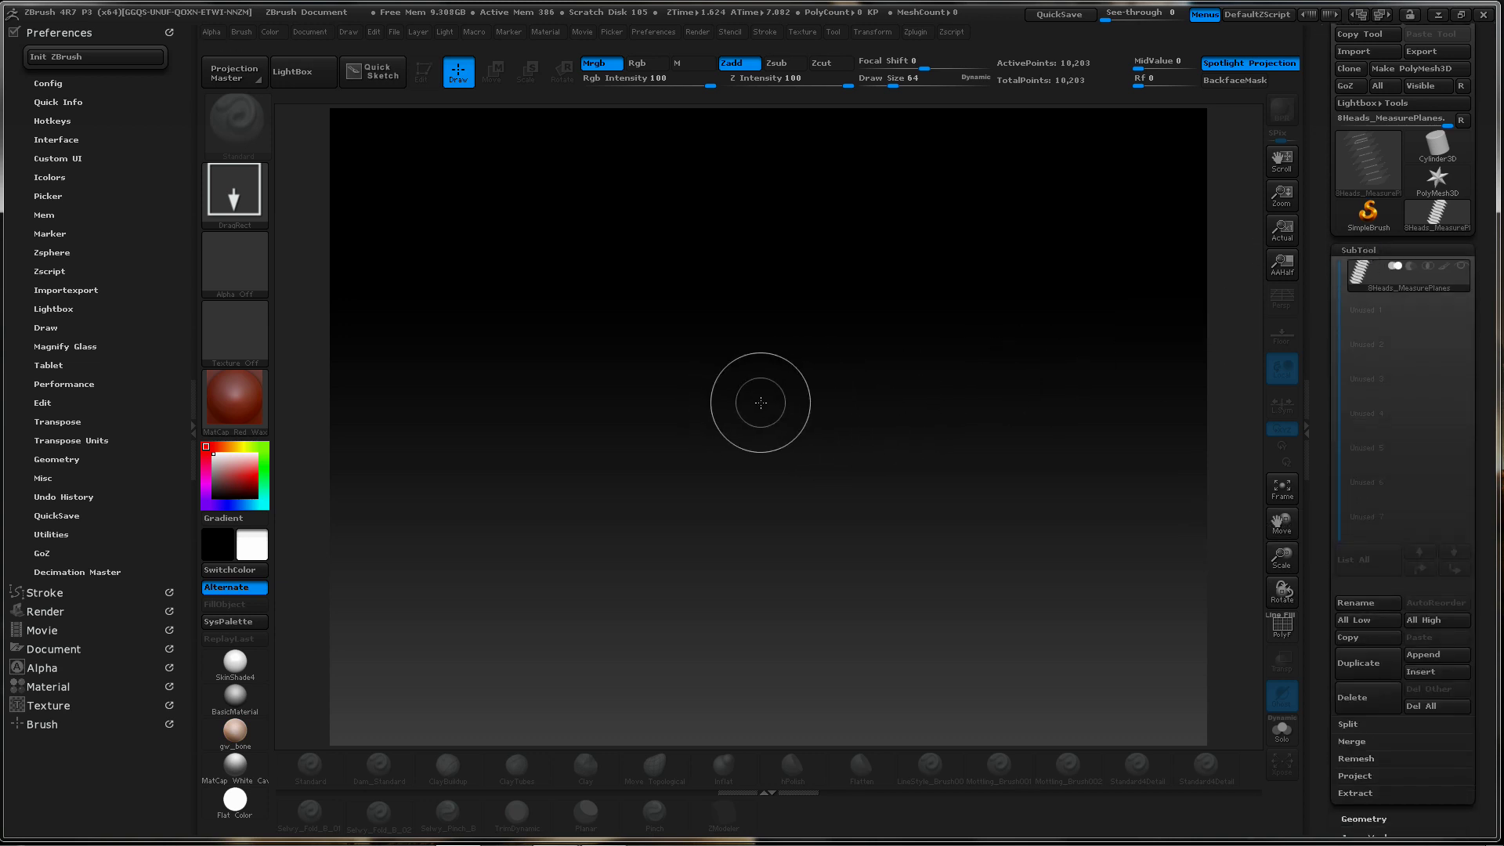
drag(761, 403, 764, 741)
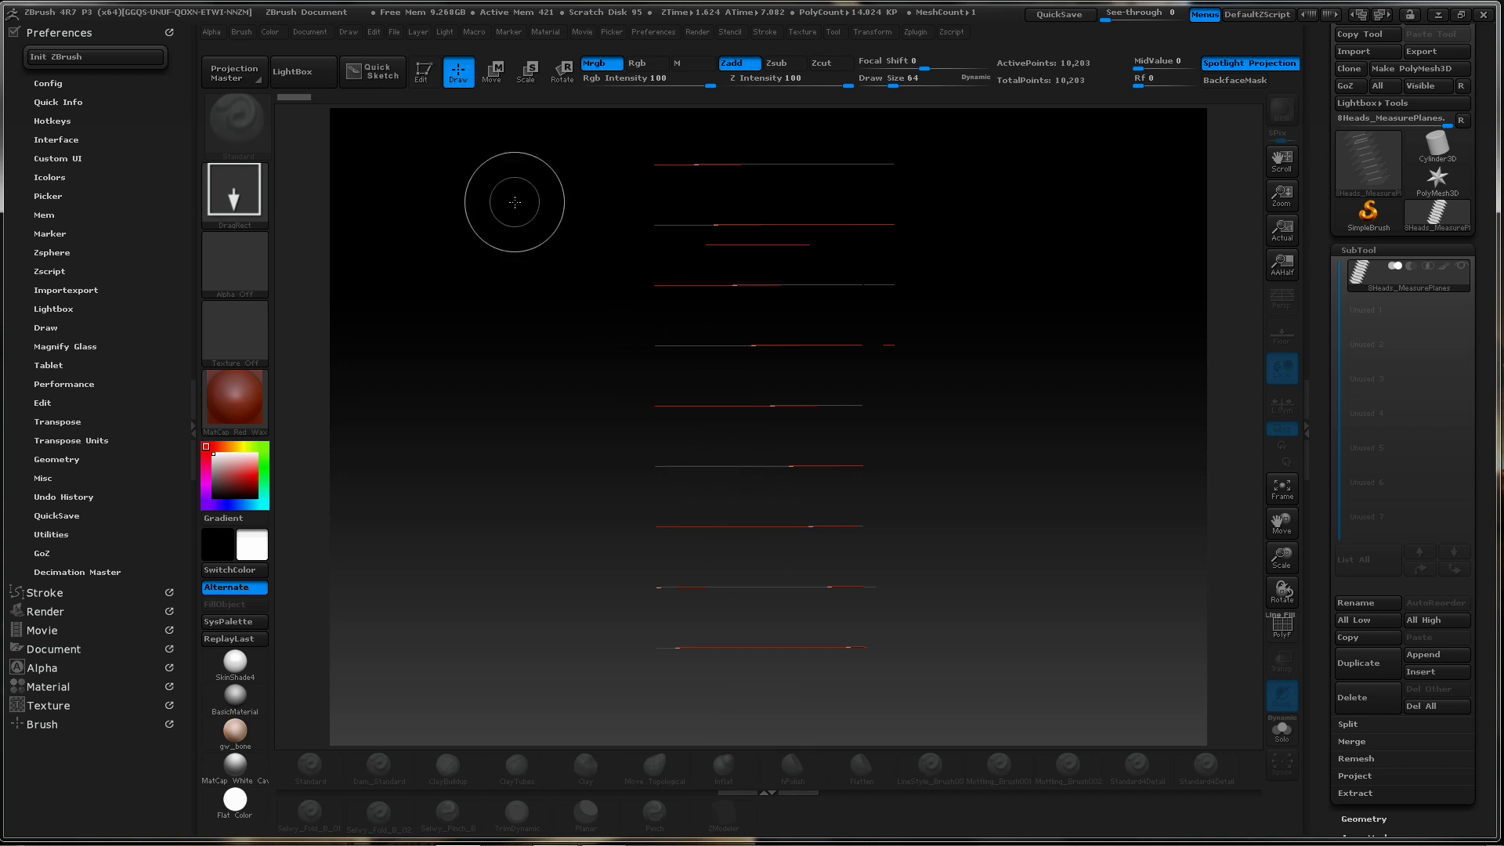
click(425, 74)
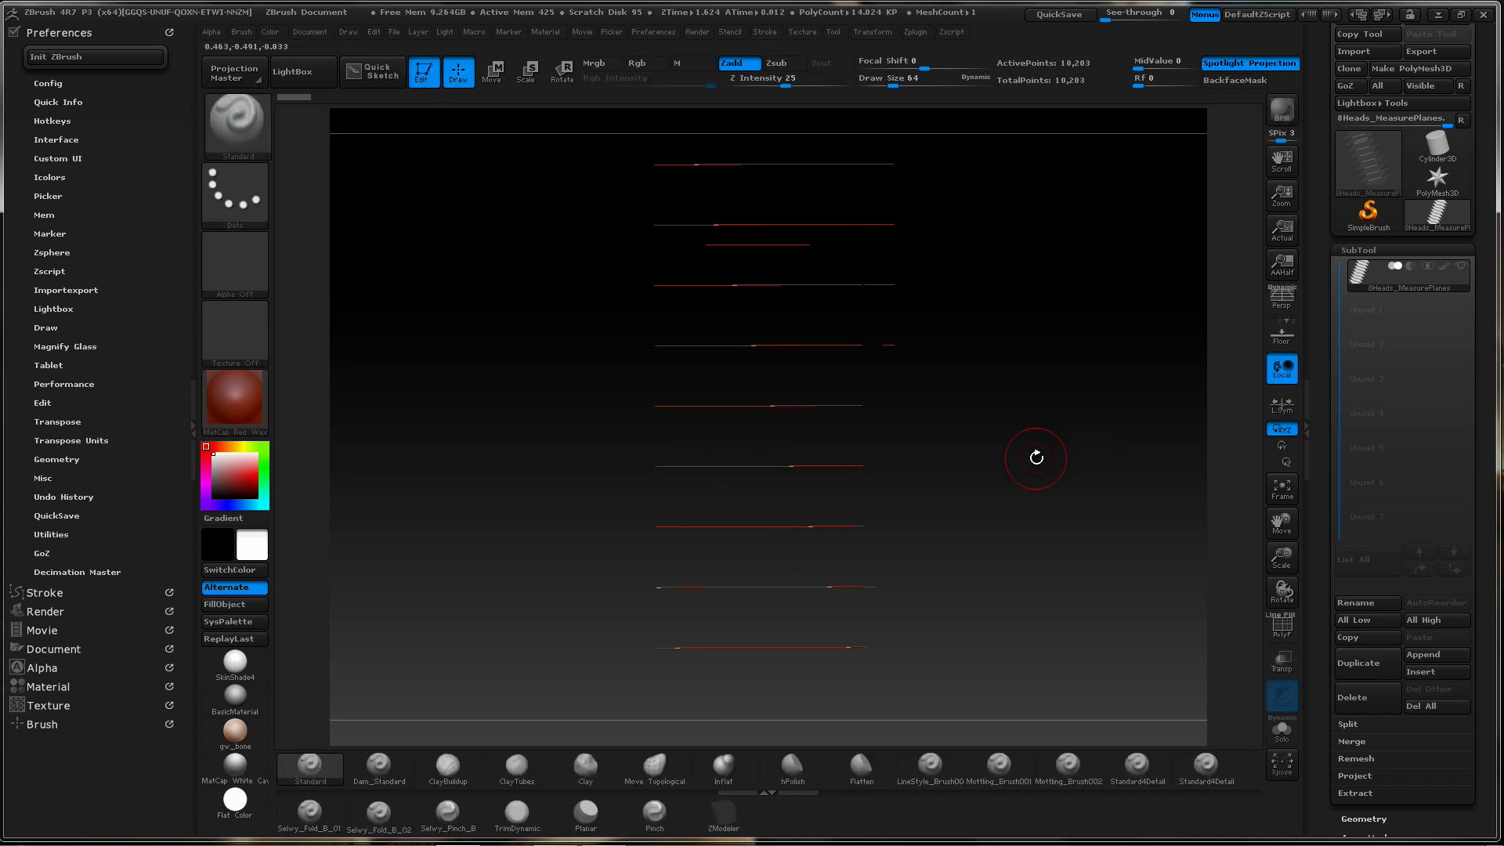
Examine the stacked measure planes from several angles
mouse_move(1037, 457)
mouse_down()
mouse_move(1024, 443)
mouse_move(985, 465)
mouse_move(957, 444)
mouse_move(1035, 439)
mouse_up()
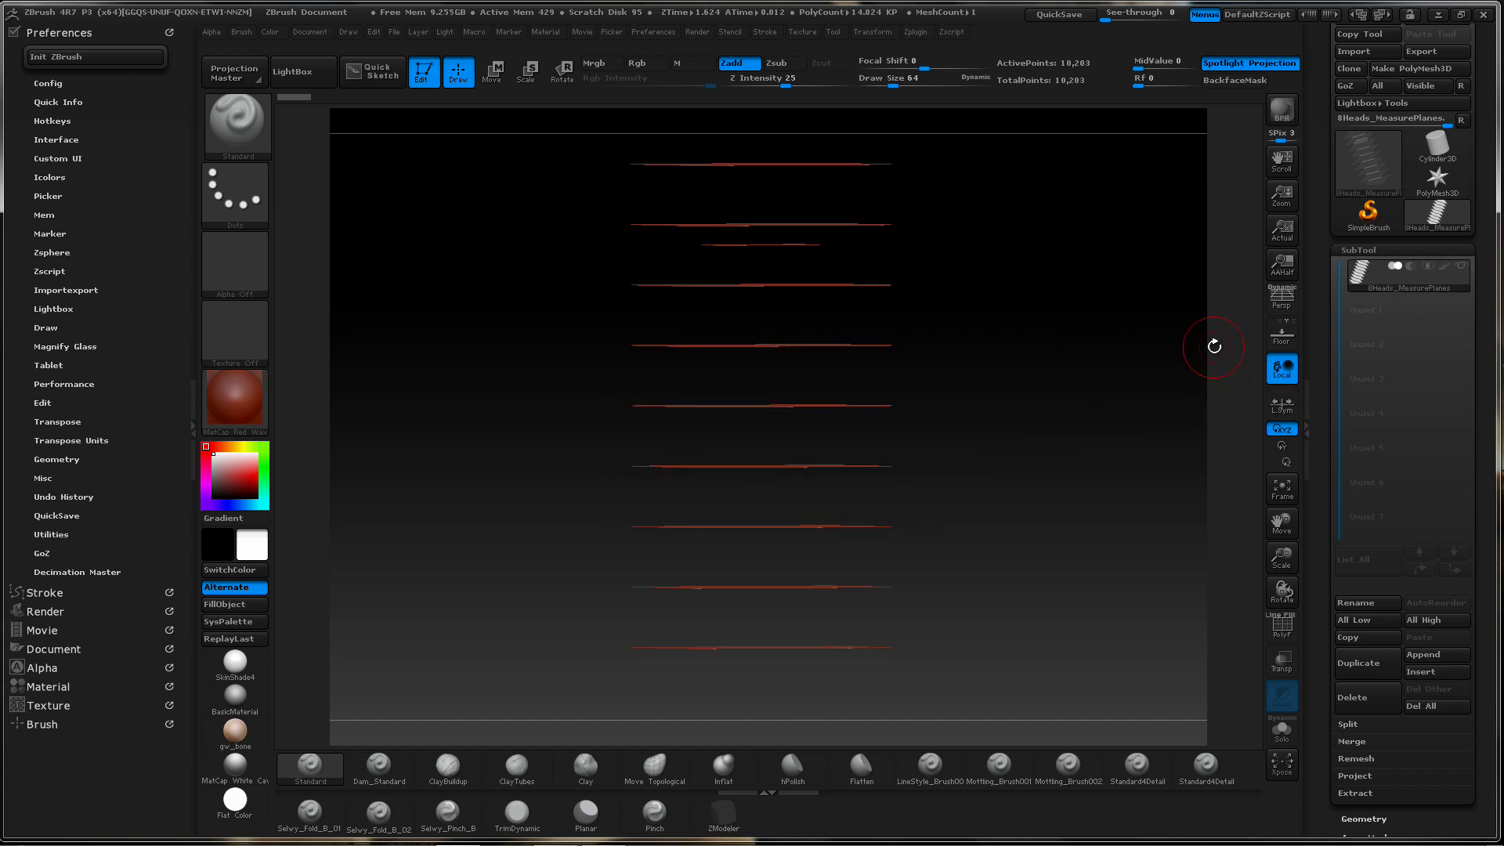
drag(1024, 429, 990, 463)
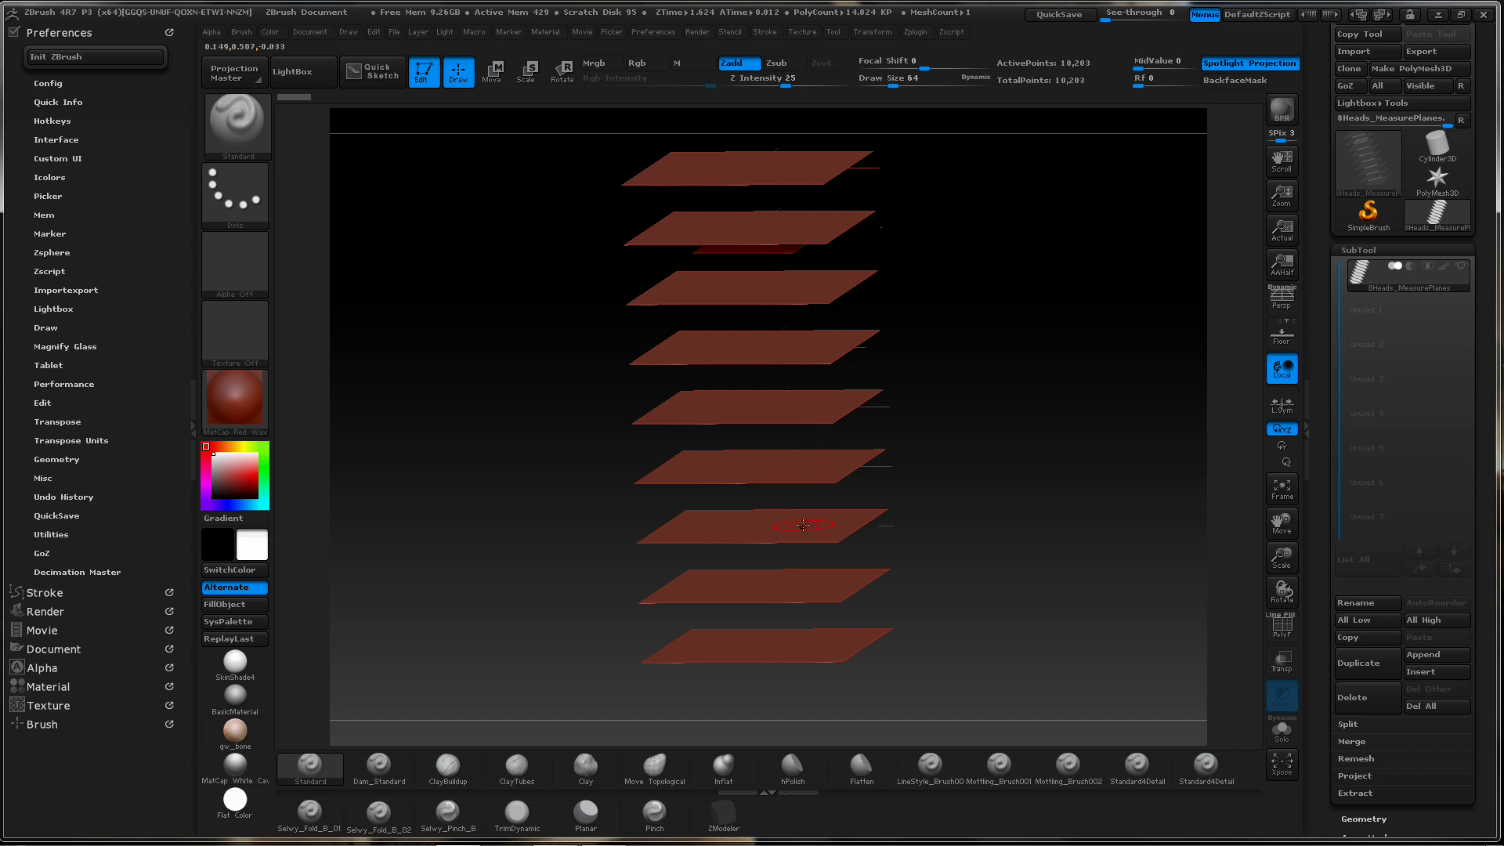
mouse_move(994, 353)
mouse_down()
mouse_move(1011, 353)
mouse_move(981, 328)
mouse_up()
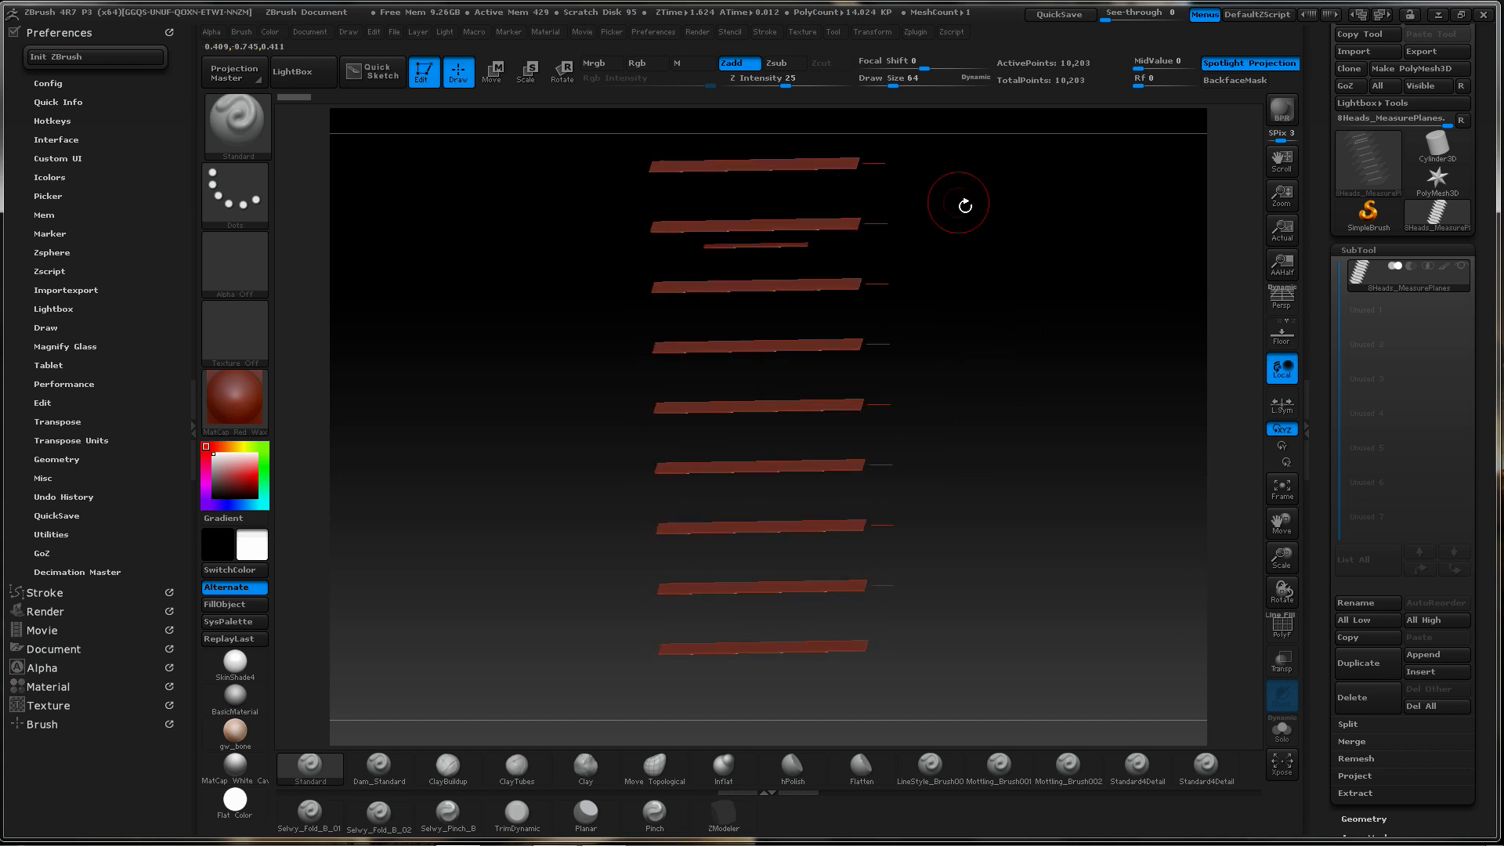
drag(964, 202, 944, 207)
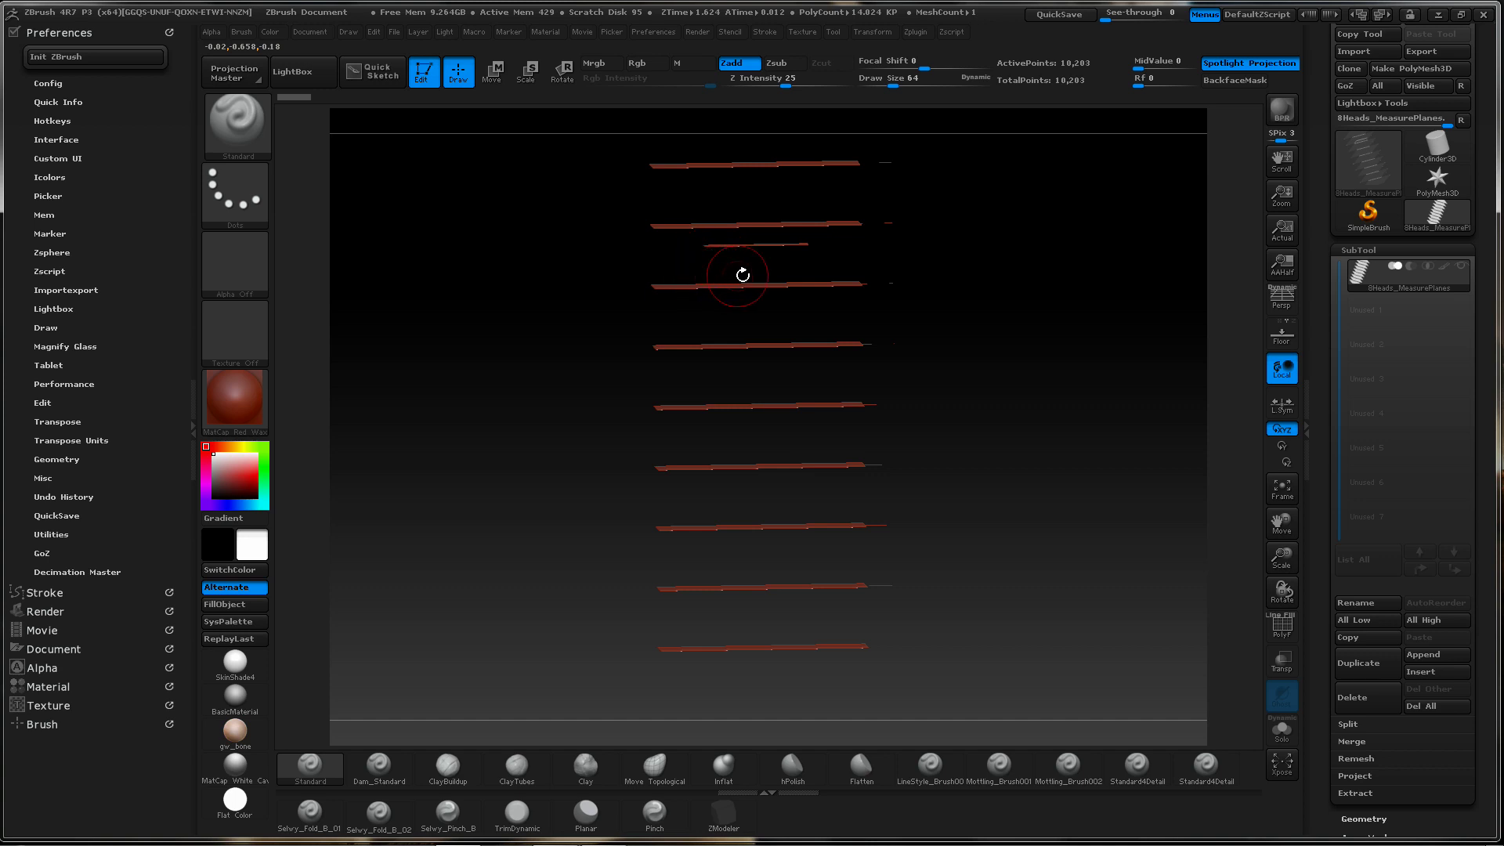
drag(943, 274, 944, 257)
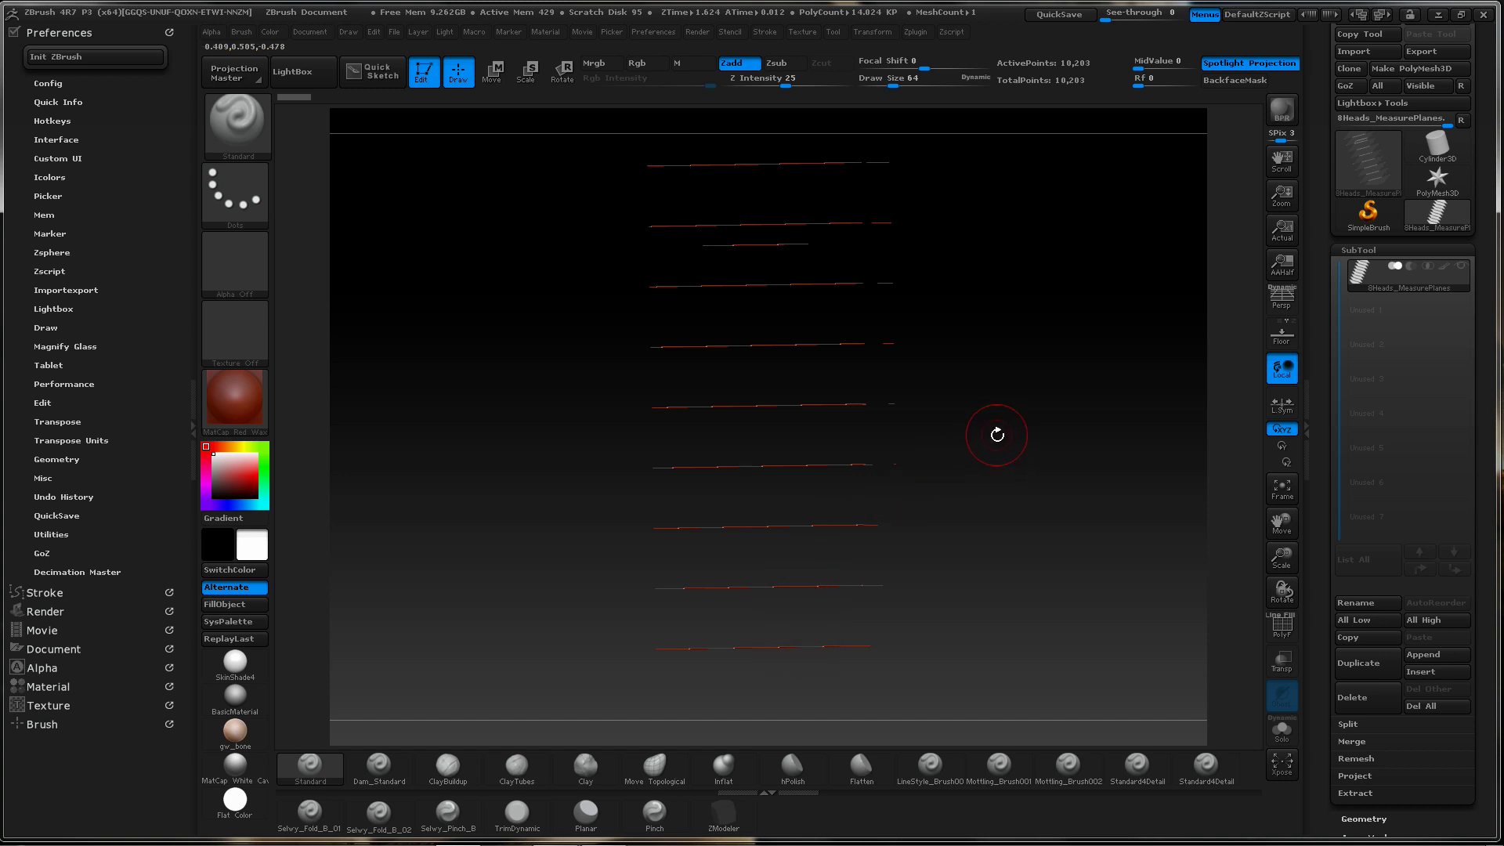
drag(1024, 430, 1027, 509)
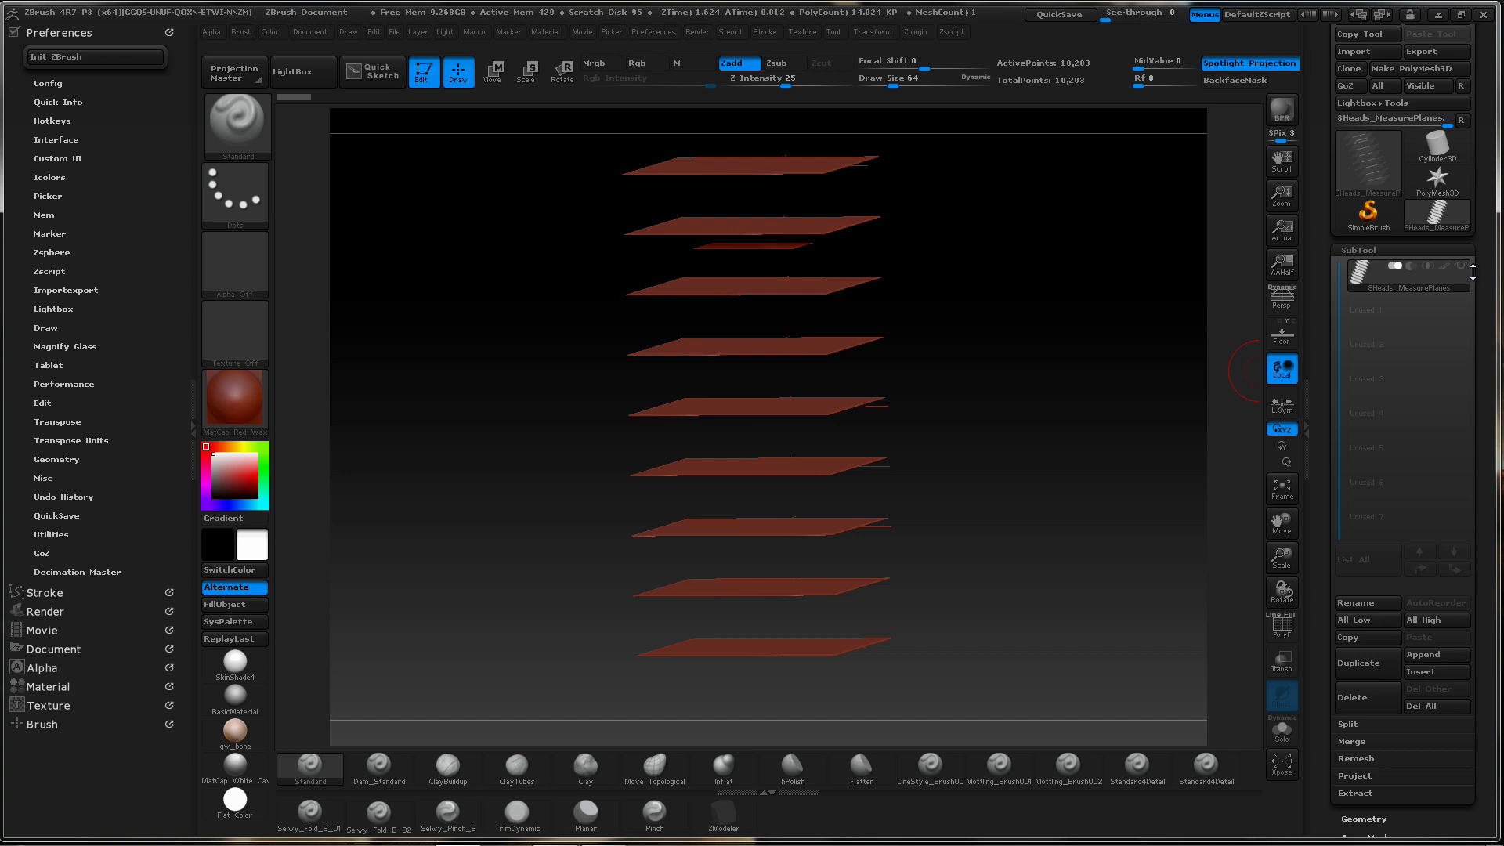
Append a ZSphere as a new subtool and make it the active subtool
click(1438, 656)
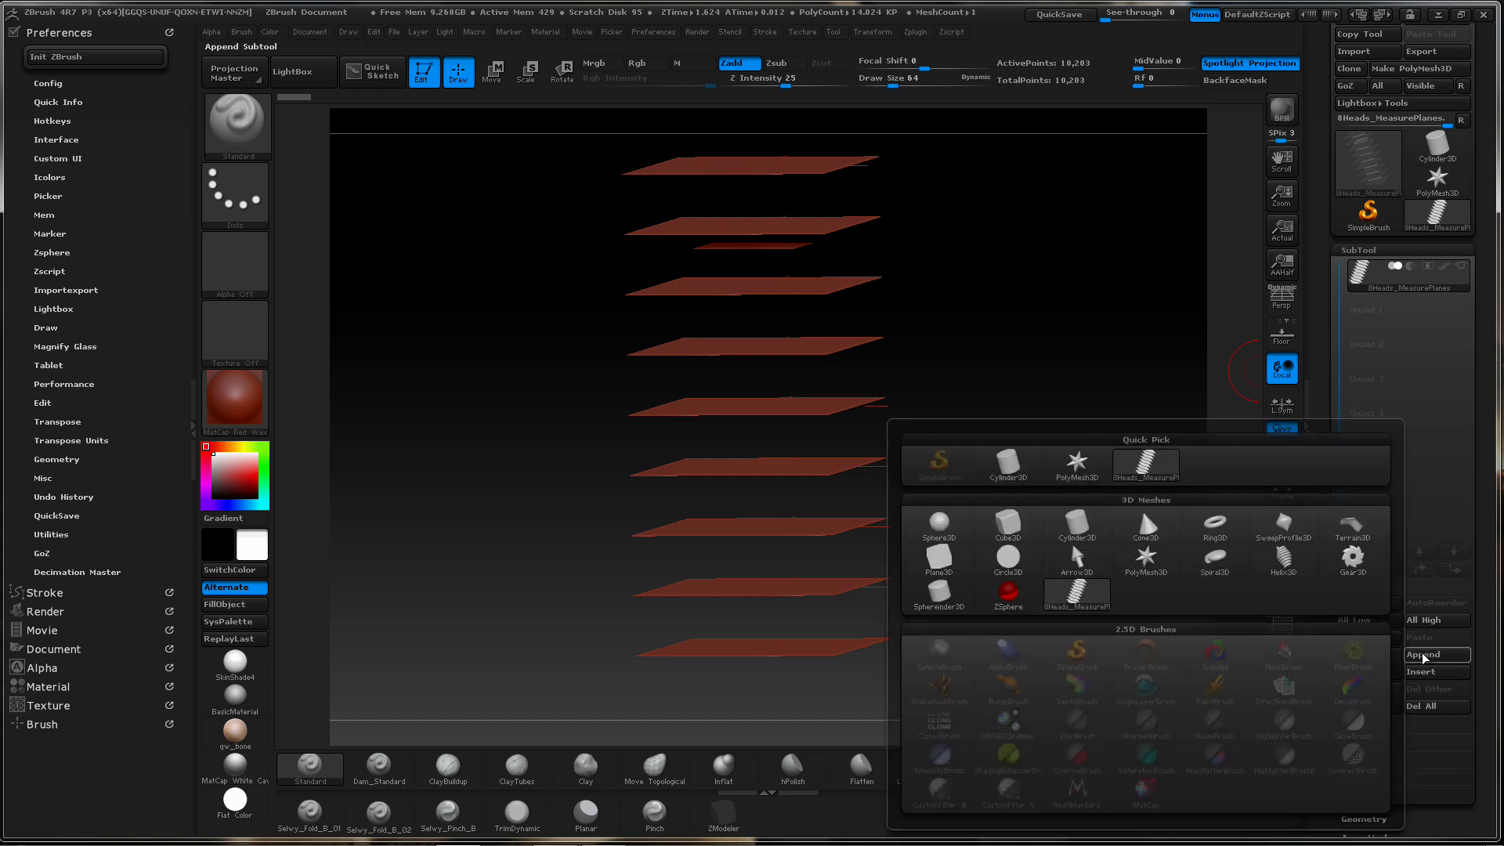
click(1008, 594)
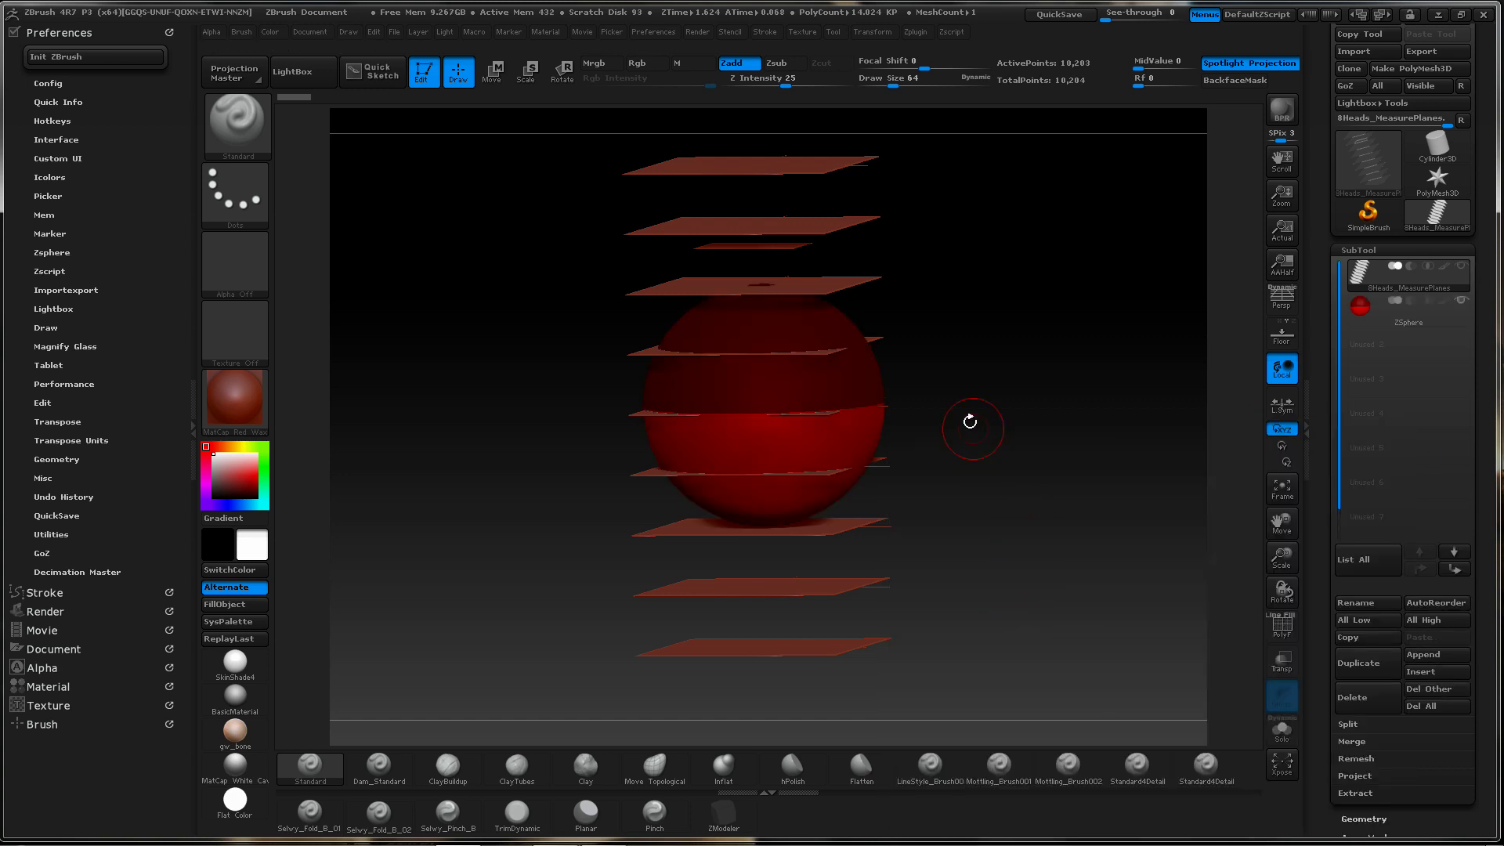
drag(1008, 393, 1044, 376)
click(1359, 308)
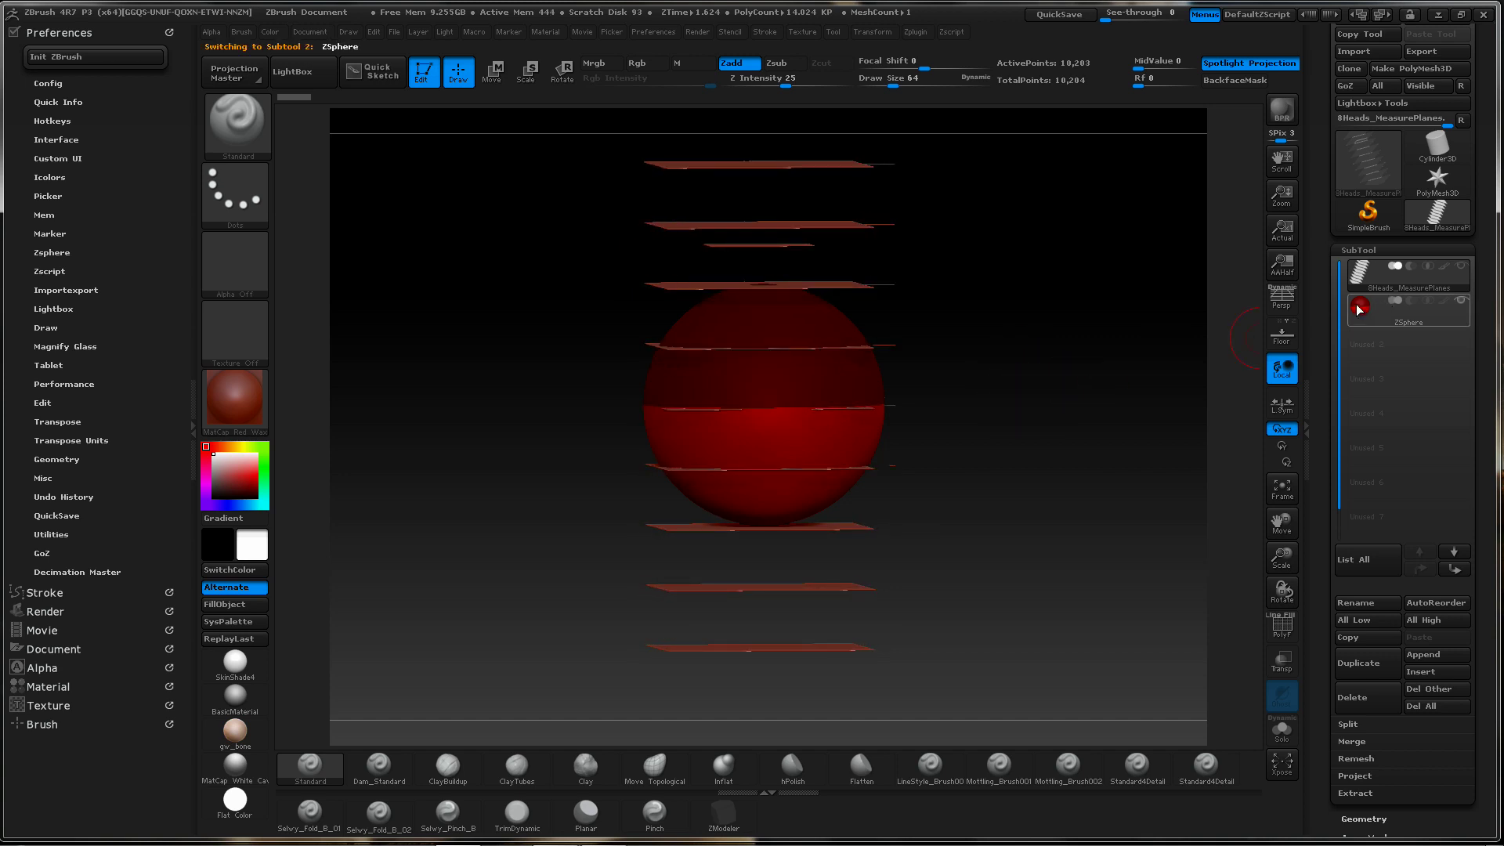
click(1460, 267)
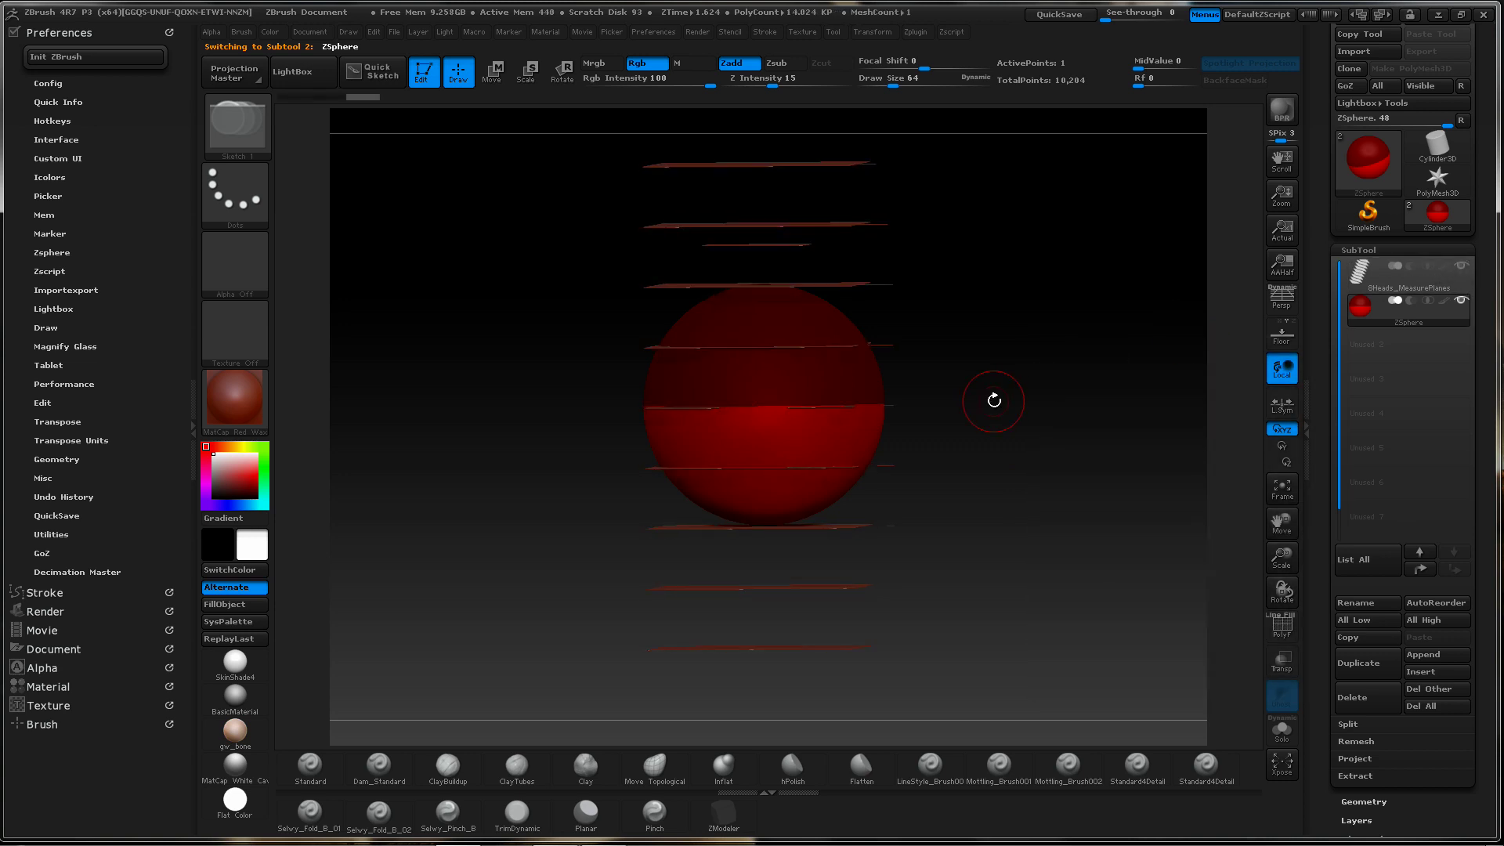
Scale the ZSphere down to roughly one plane spacing and raise it between the third and fourth full-size measure planes
key(w)
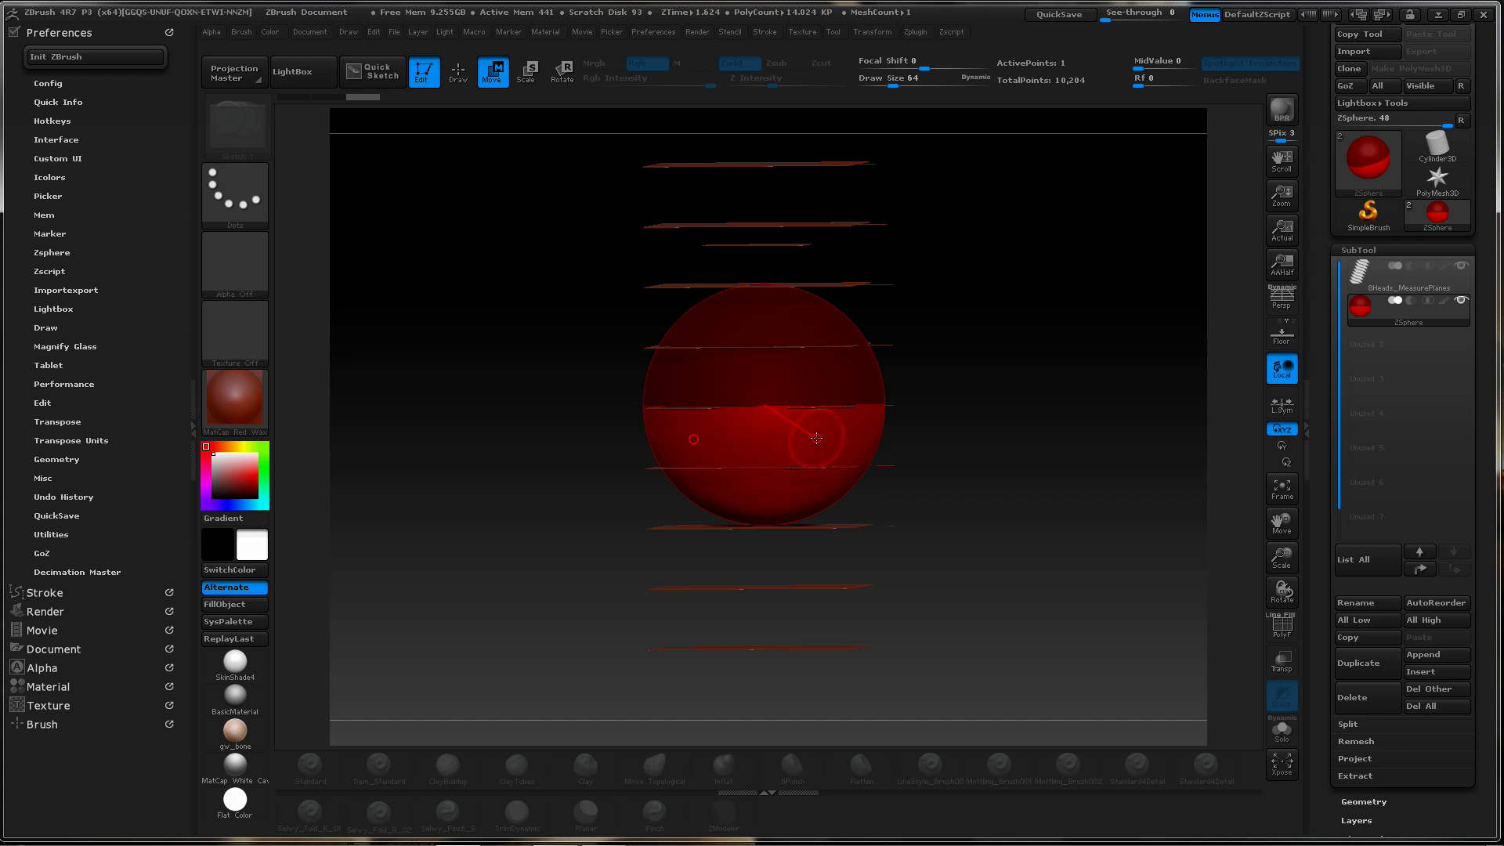
drag(817, 438, 806, 404)
key(e)
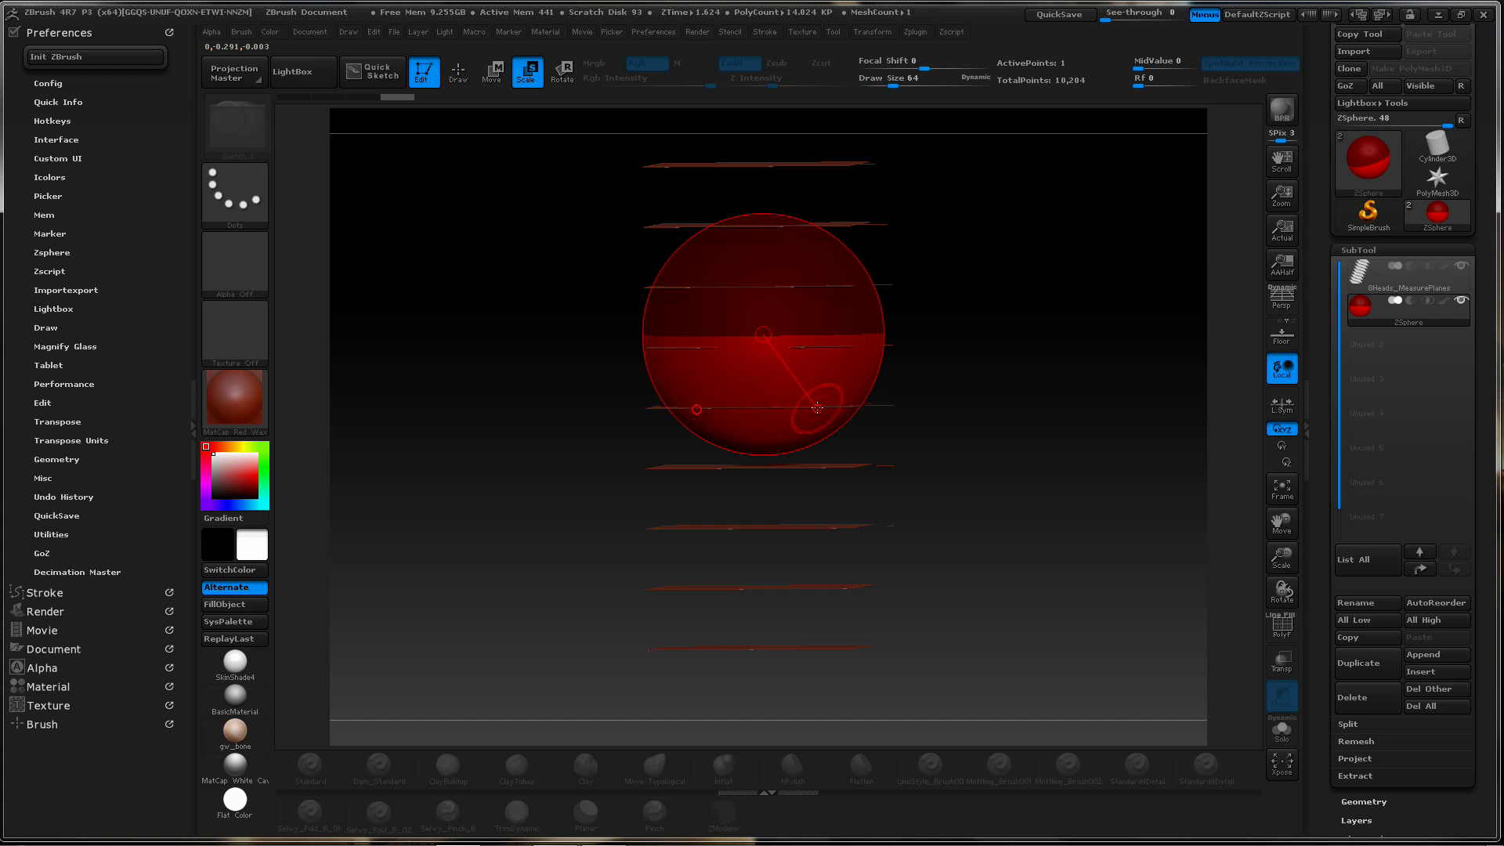
drag(816, 390, 653, 241)
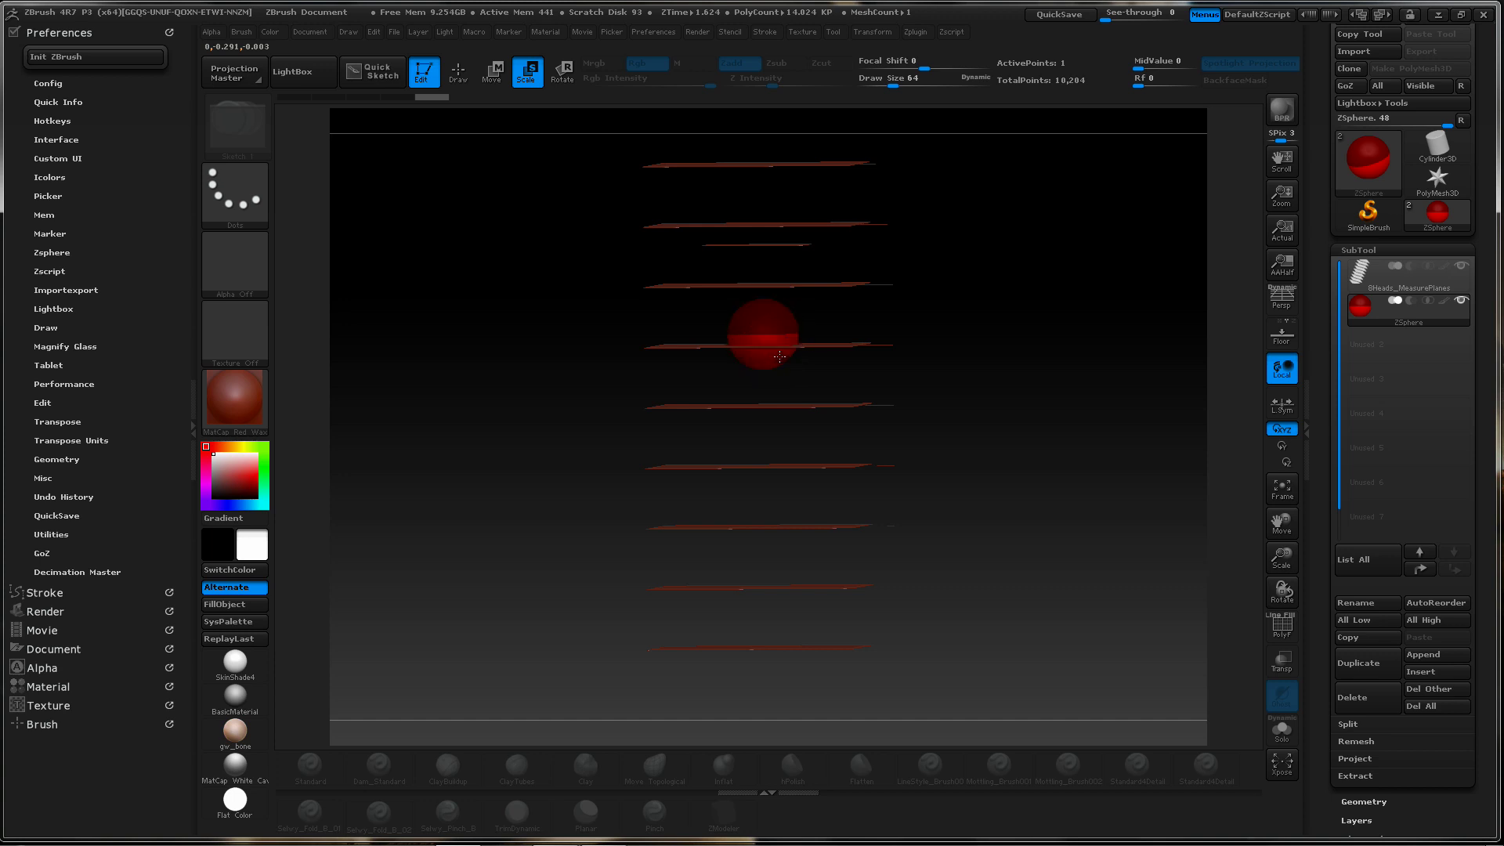
key(w)
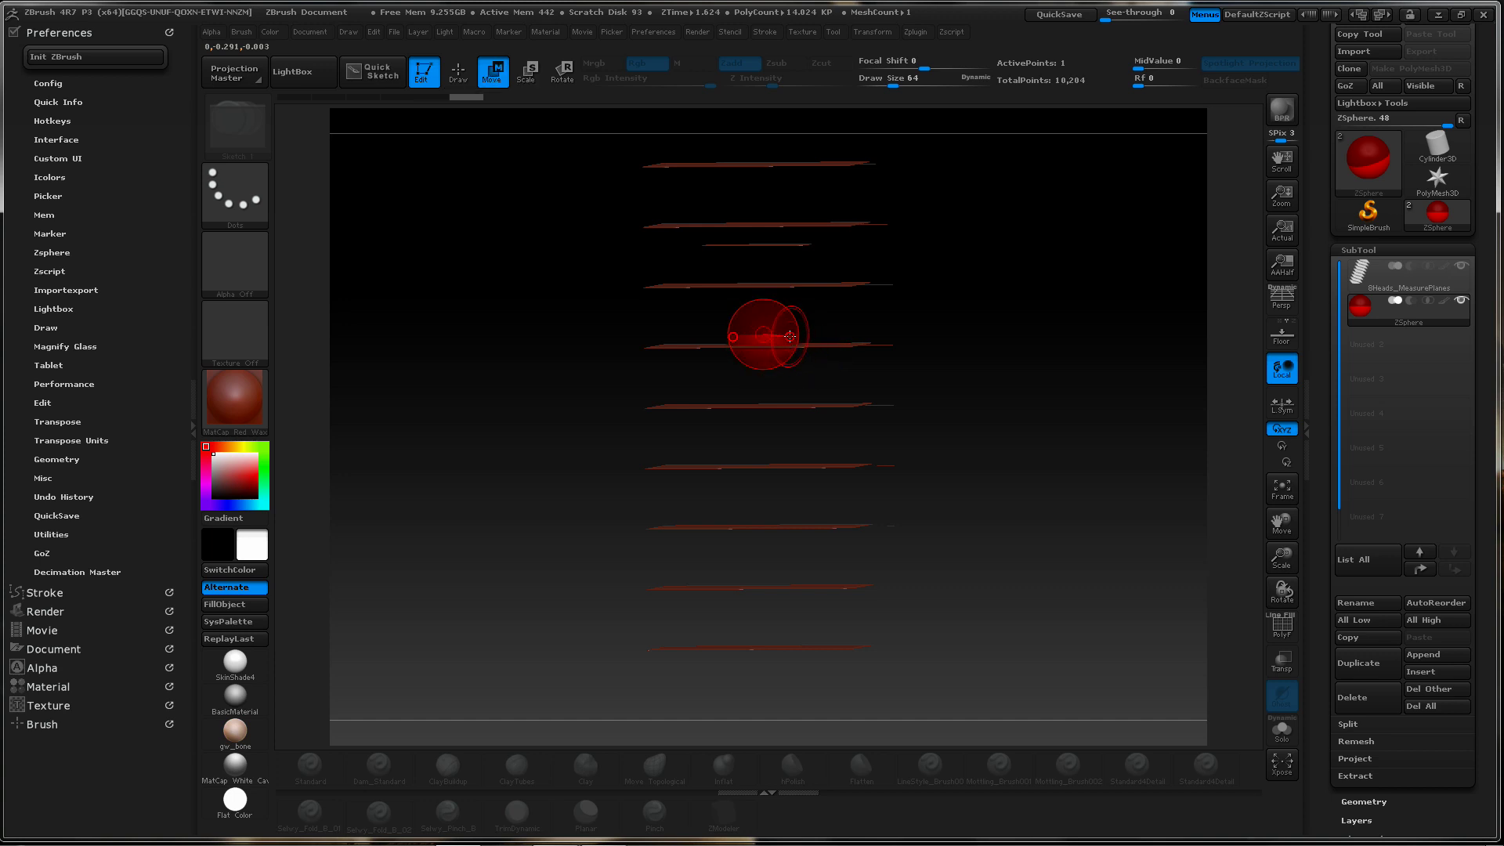
drag(788, 332, 788, 323)
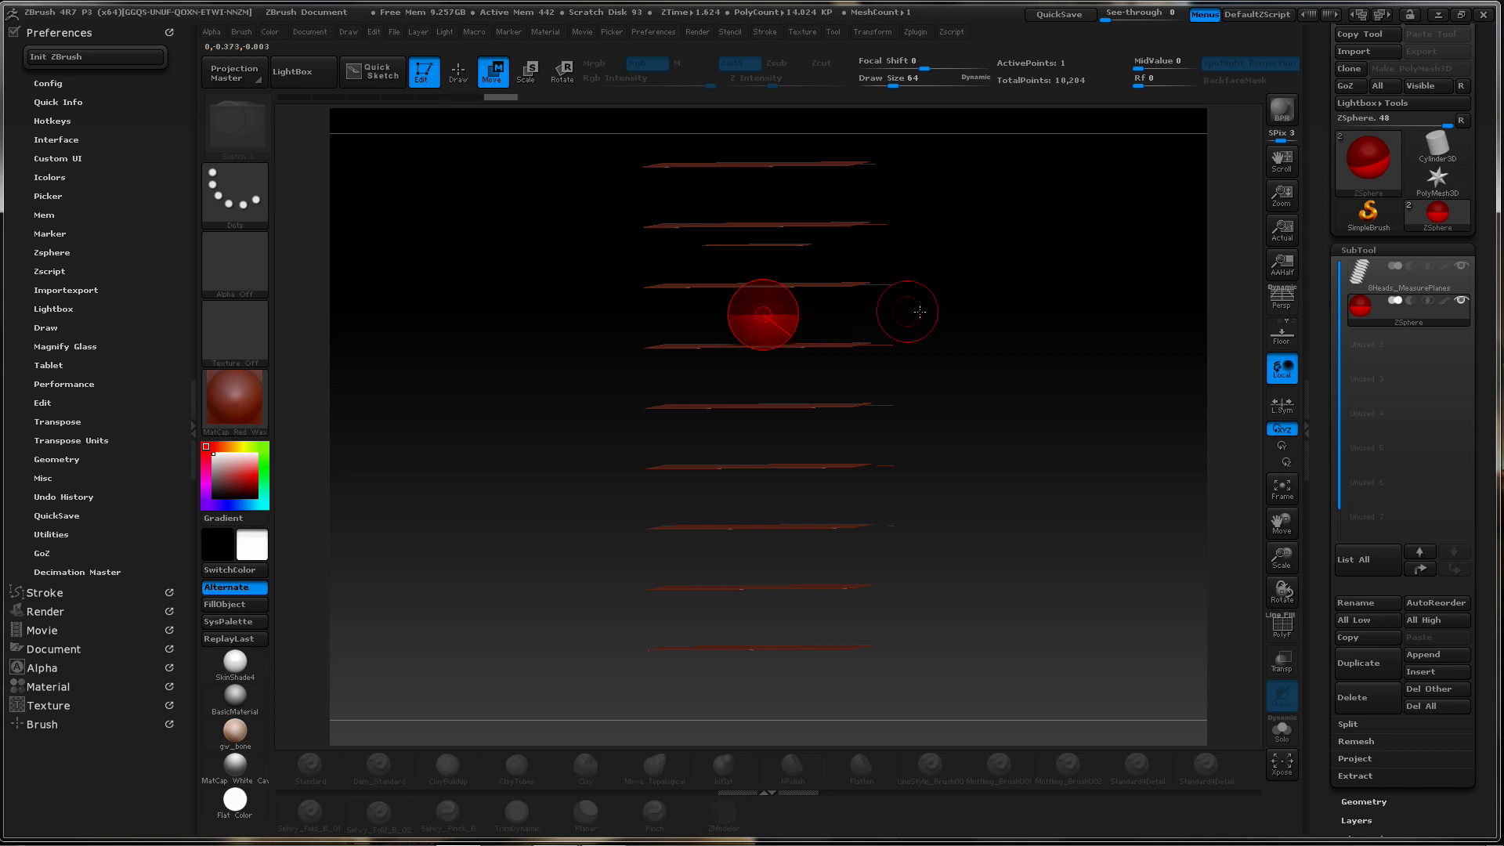
Hide the 8Heads_MeasurePlanes subtool and keep the ZSphere as the active subtool
click(1453, 277)
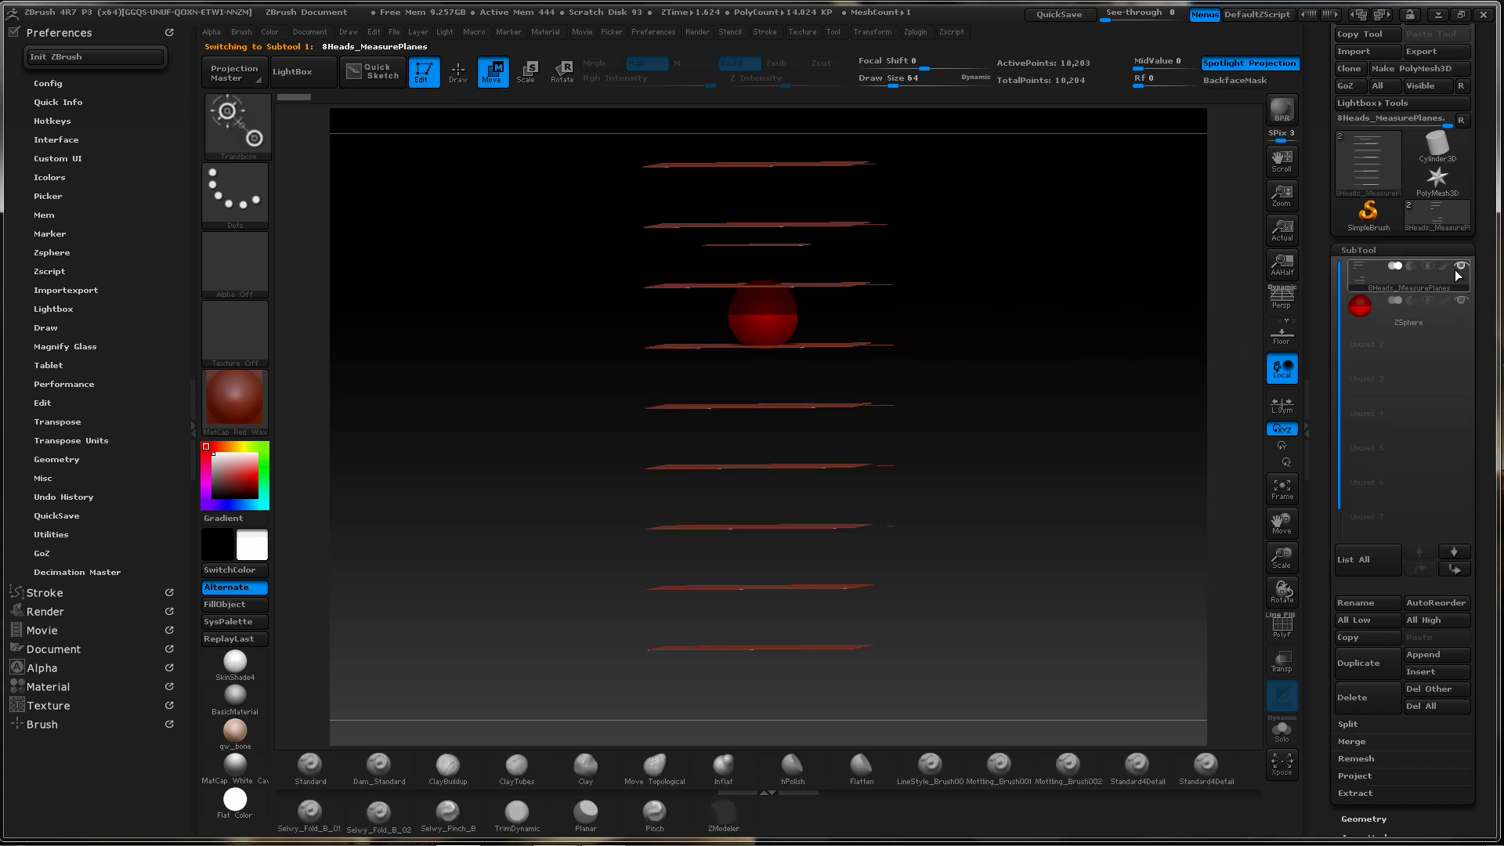
click(1366, 307)
click(1460, 268)
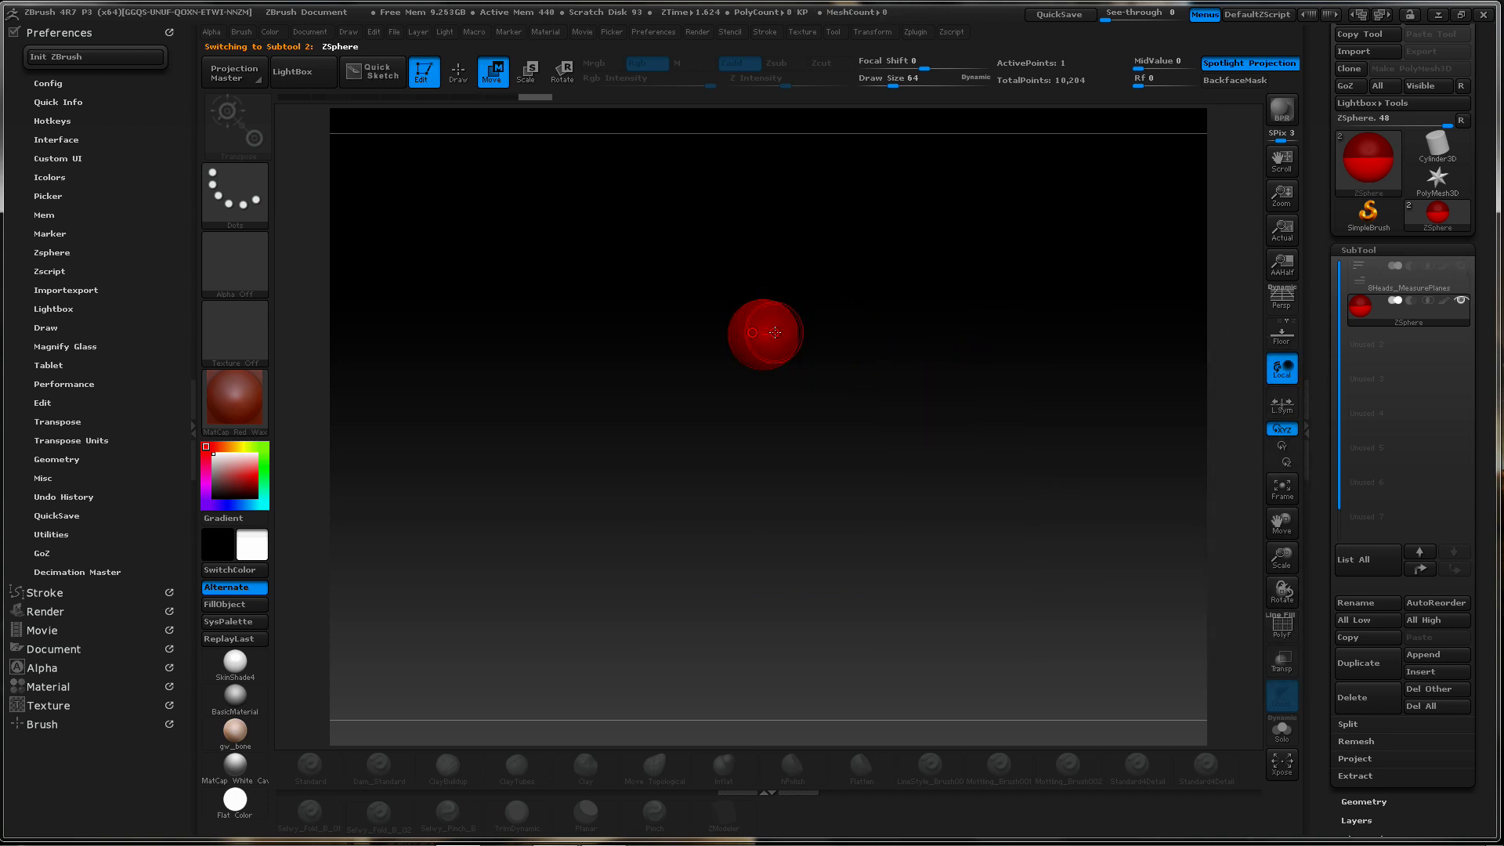
Set the Draw Size to 2 and add a child ZSphere at the centre of the root ZSphere
key(space)
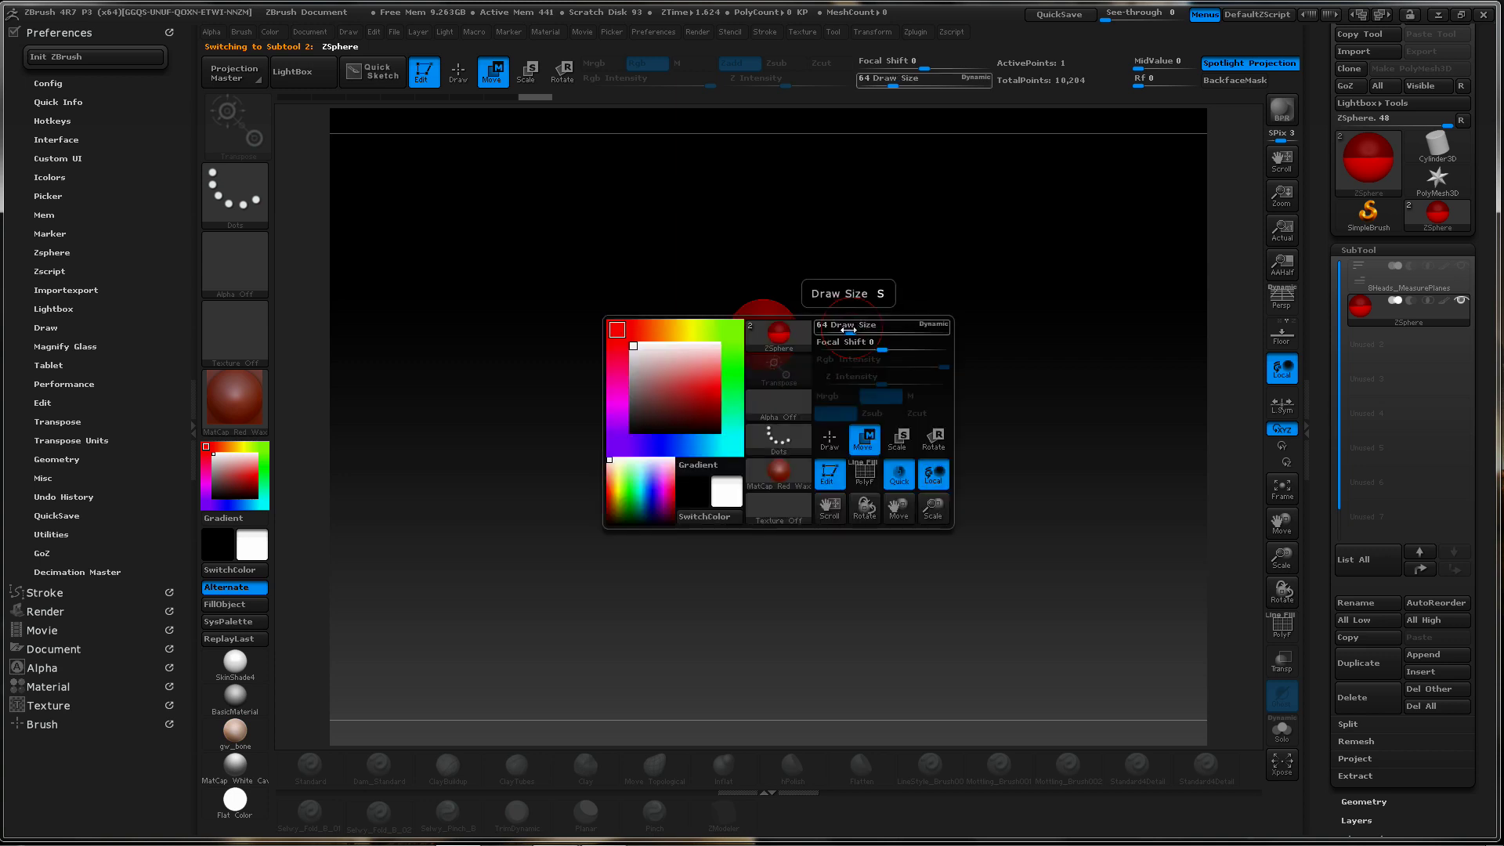
drag(851, 329, 828, 329)
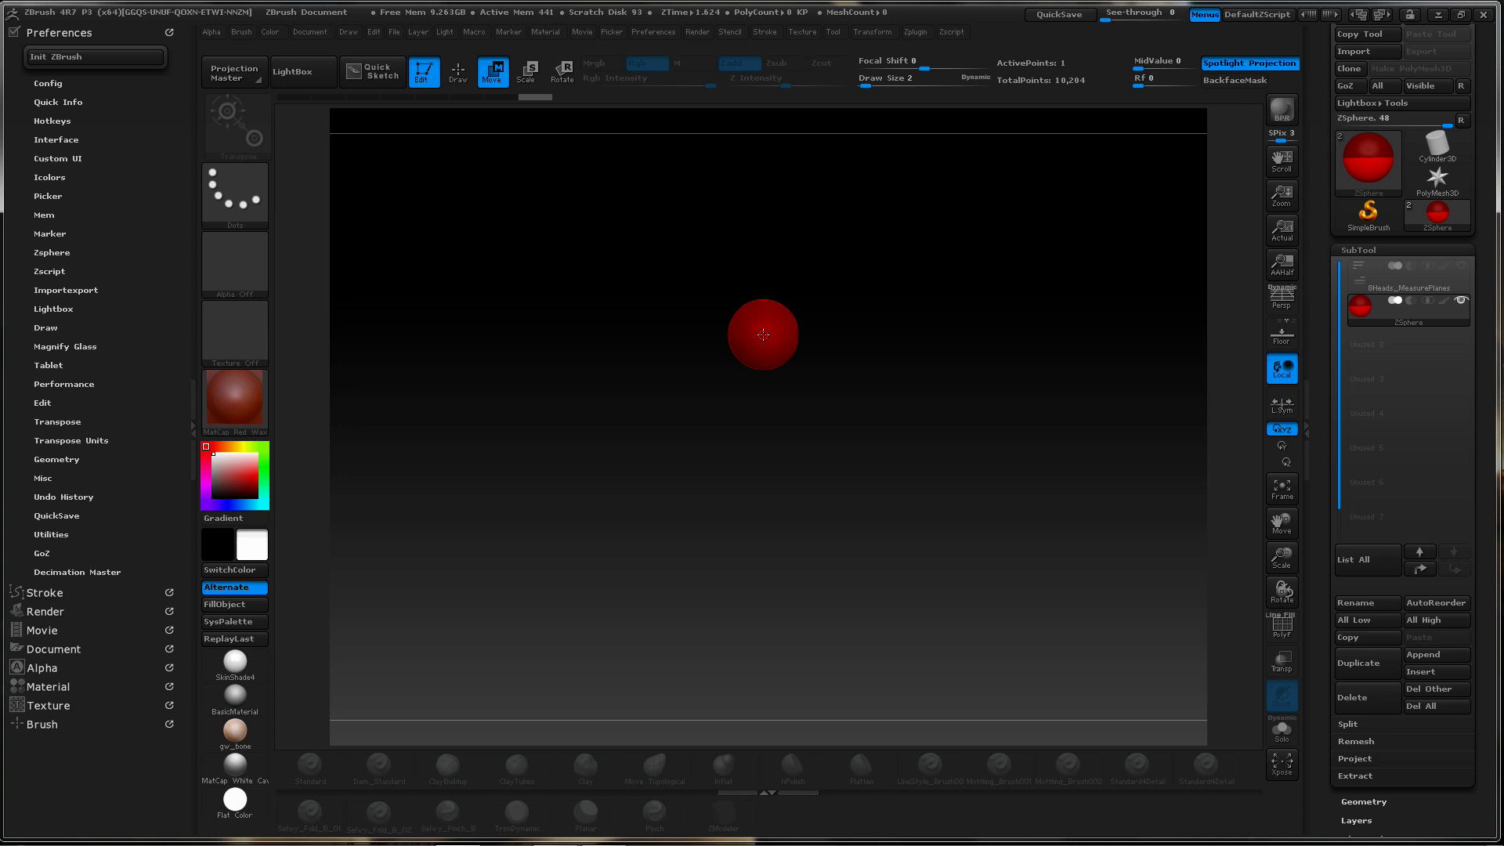
key(q)
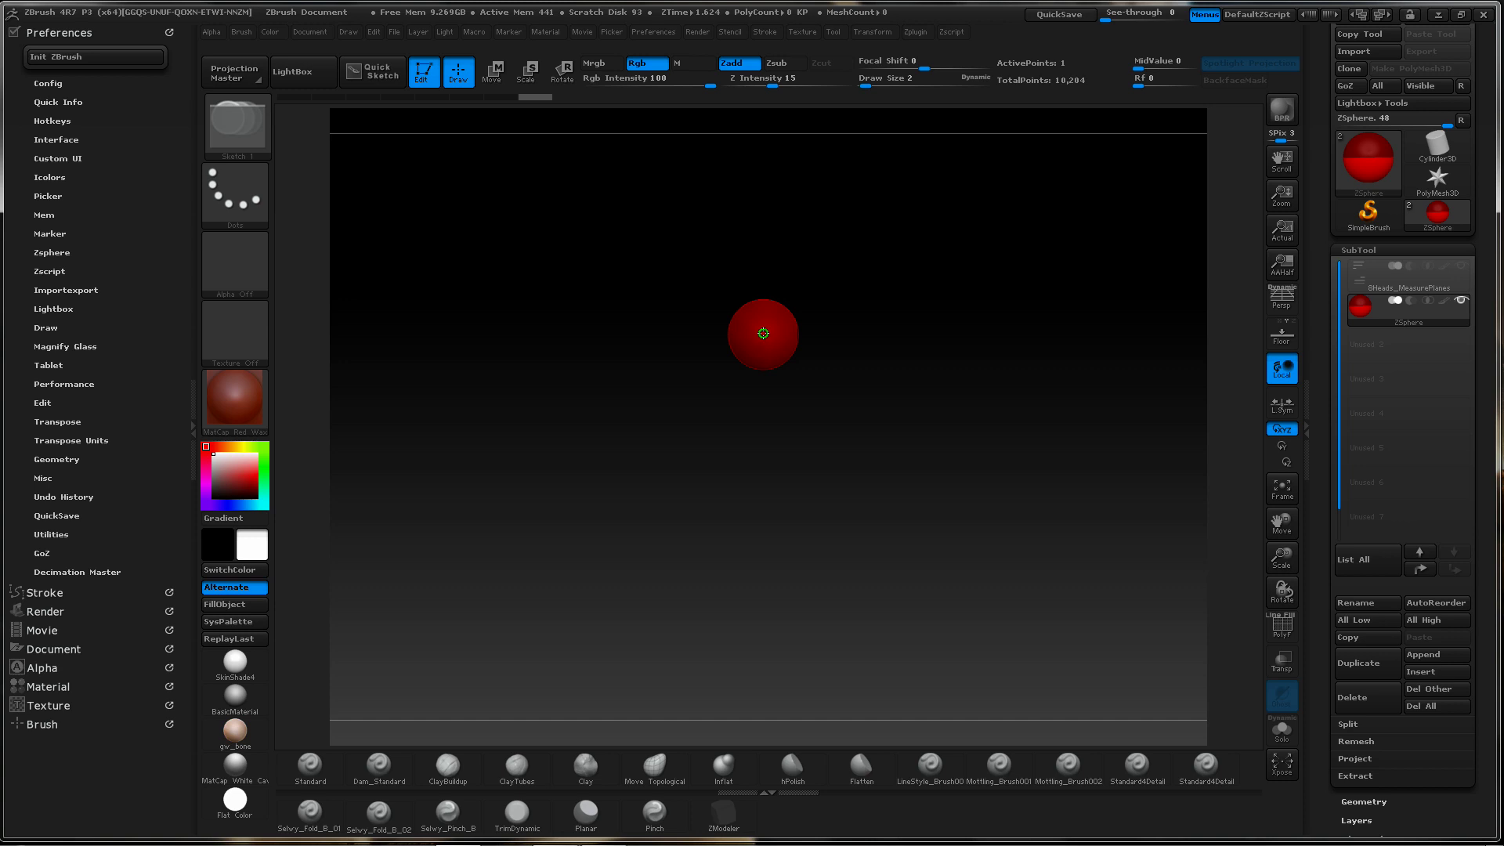
click(763, 334)
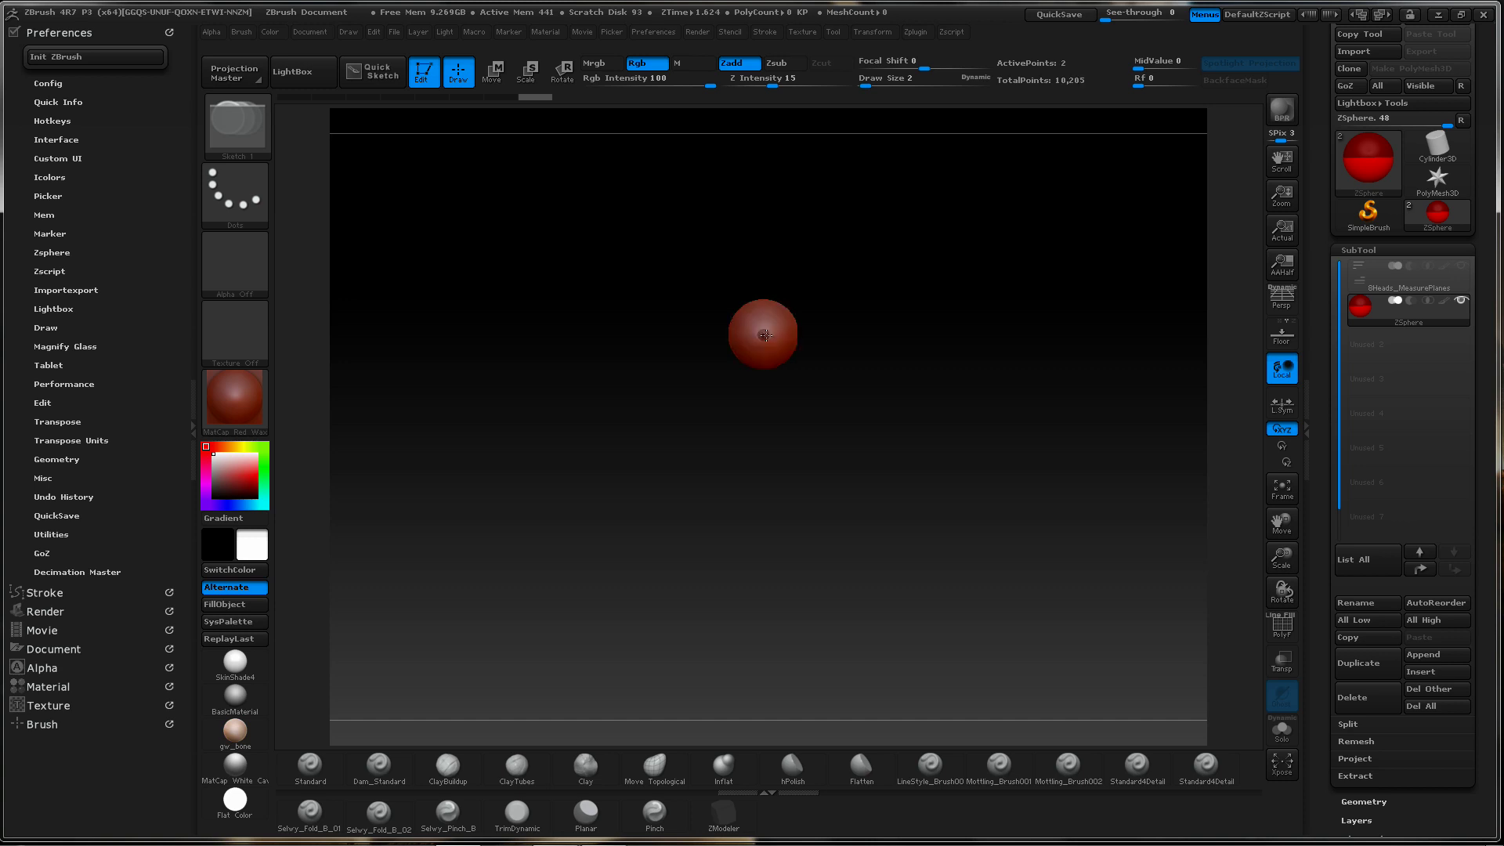
drag(766, 336, 771, 340)
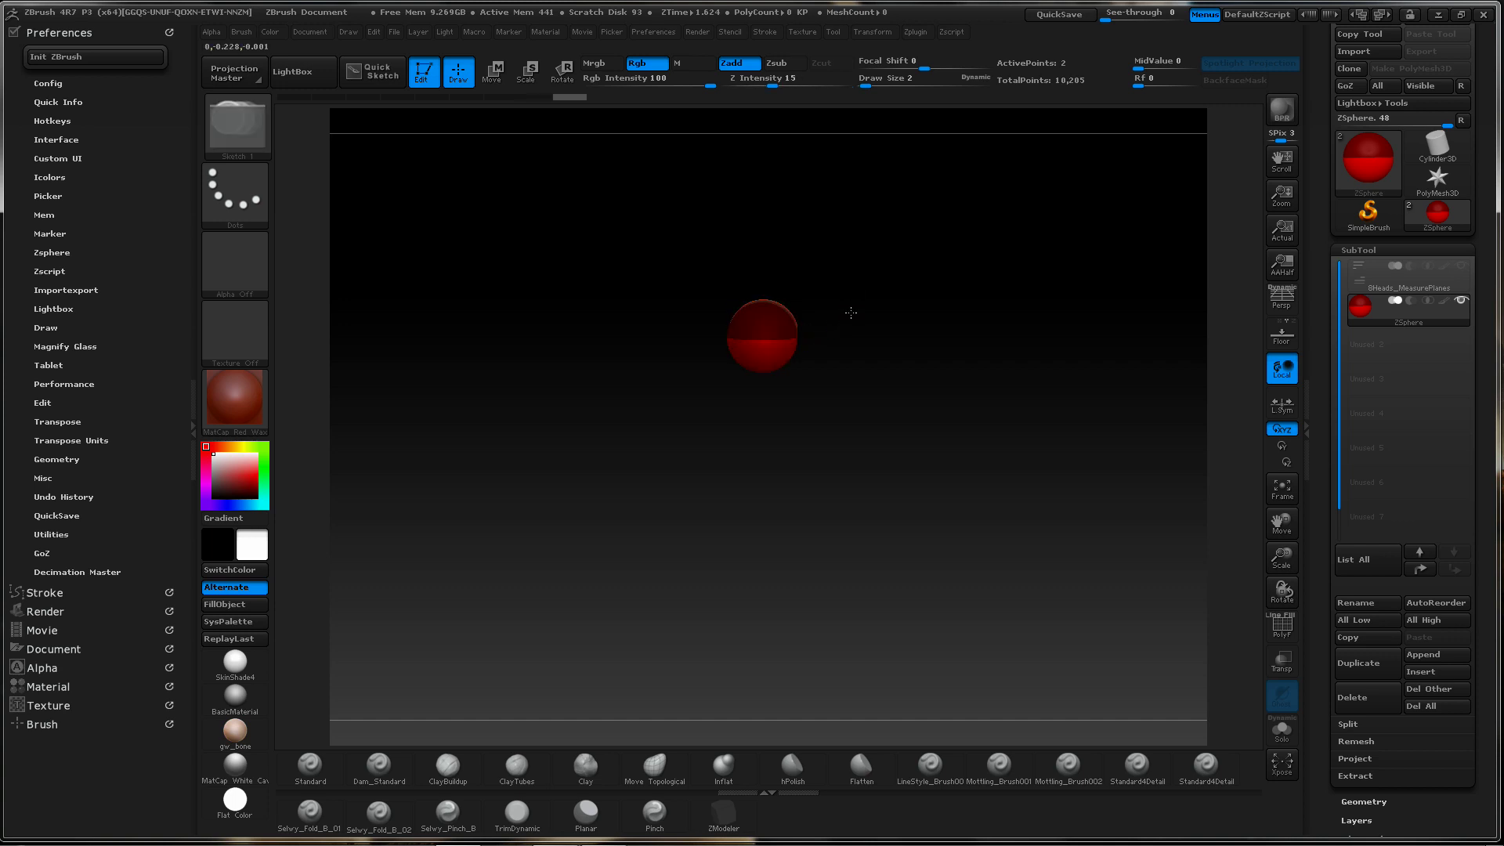
drag(851, 312, 863, 370)
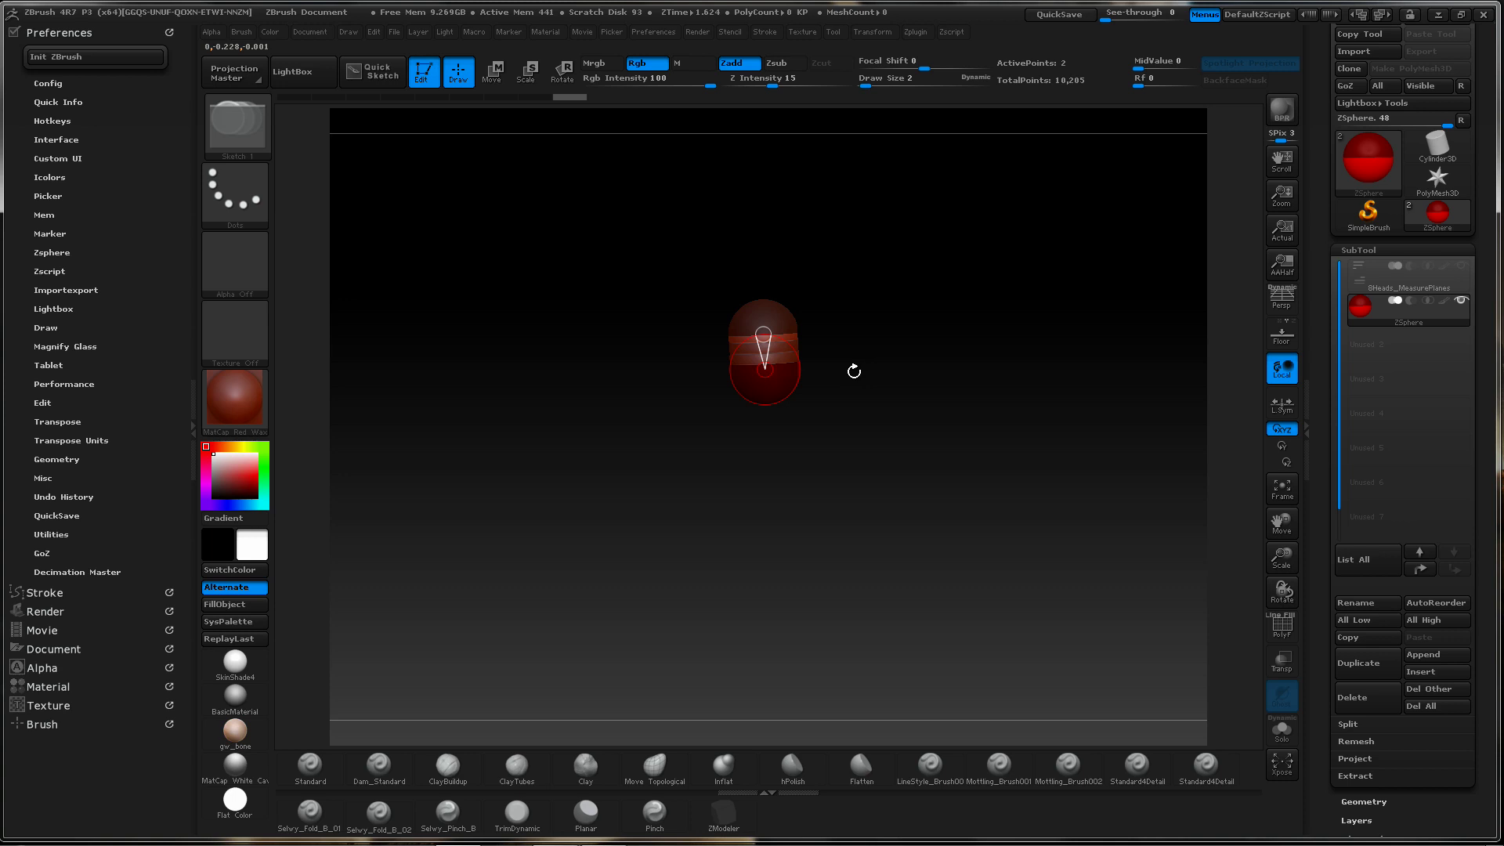
Preview the adaptive skin of the two joined ZSpheres, inspect its shape, and return to the ZSphere view
key(a)
drag(903, 345, 842, 363)
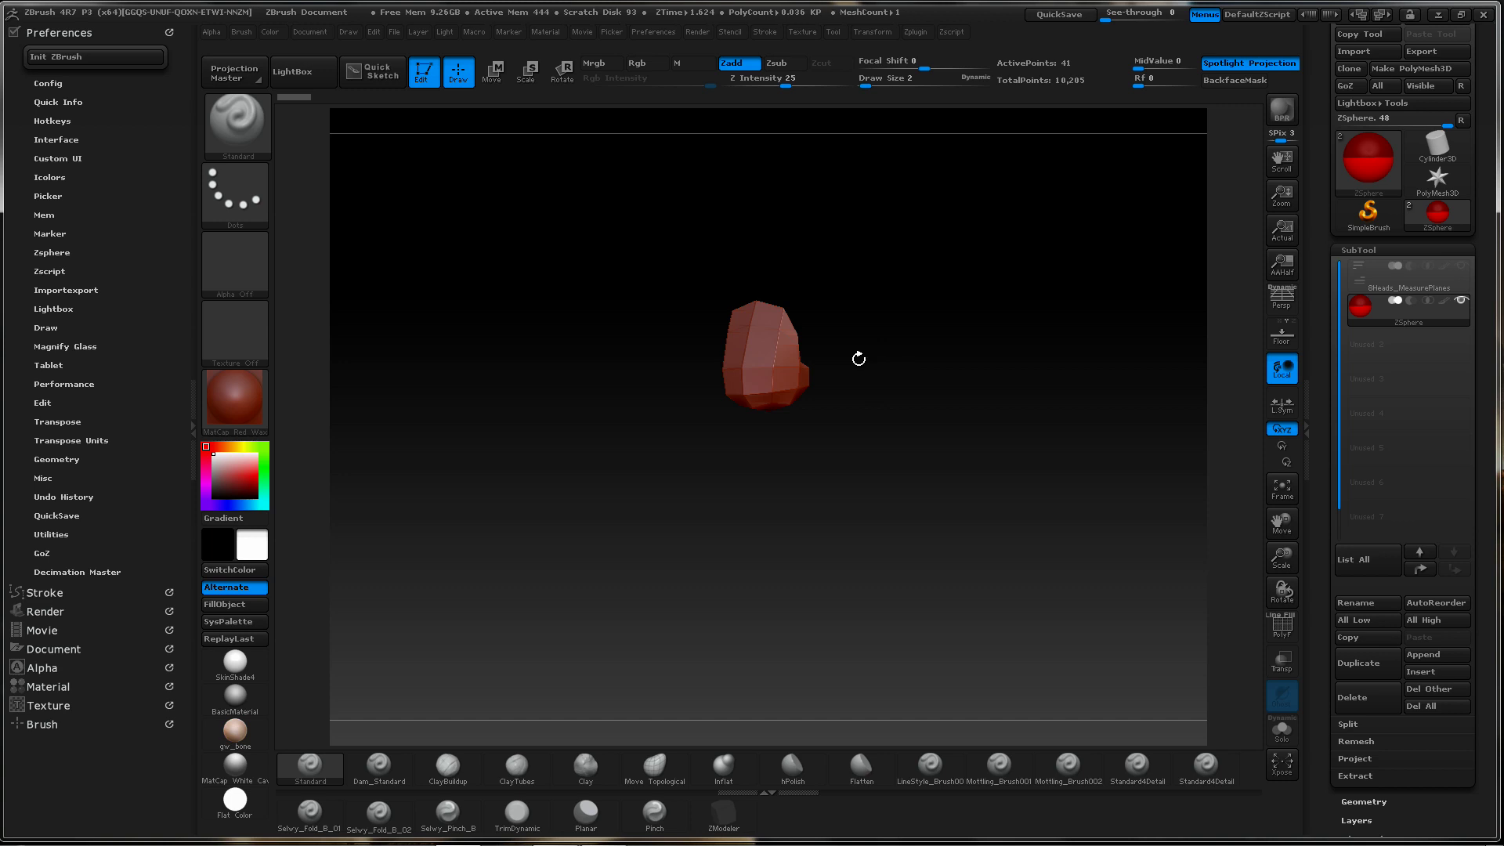
key(a)
key(a)
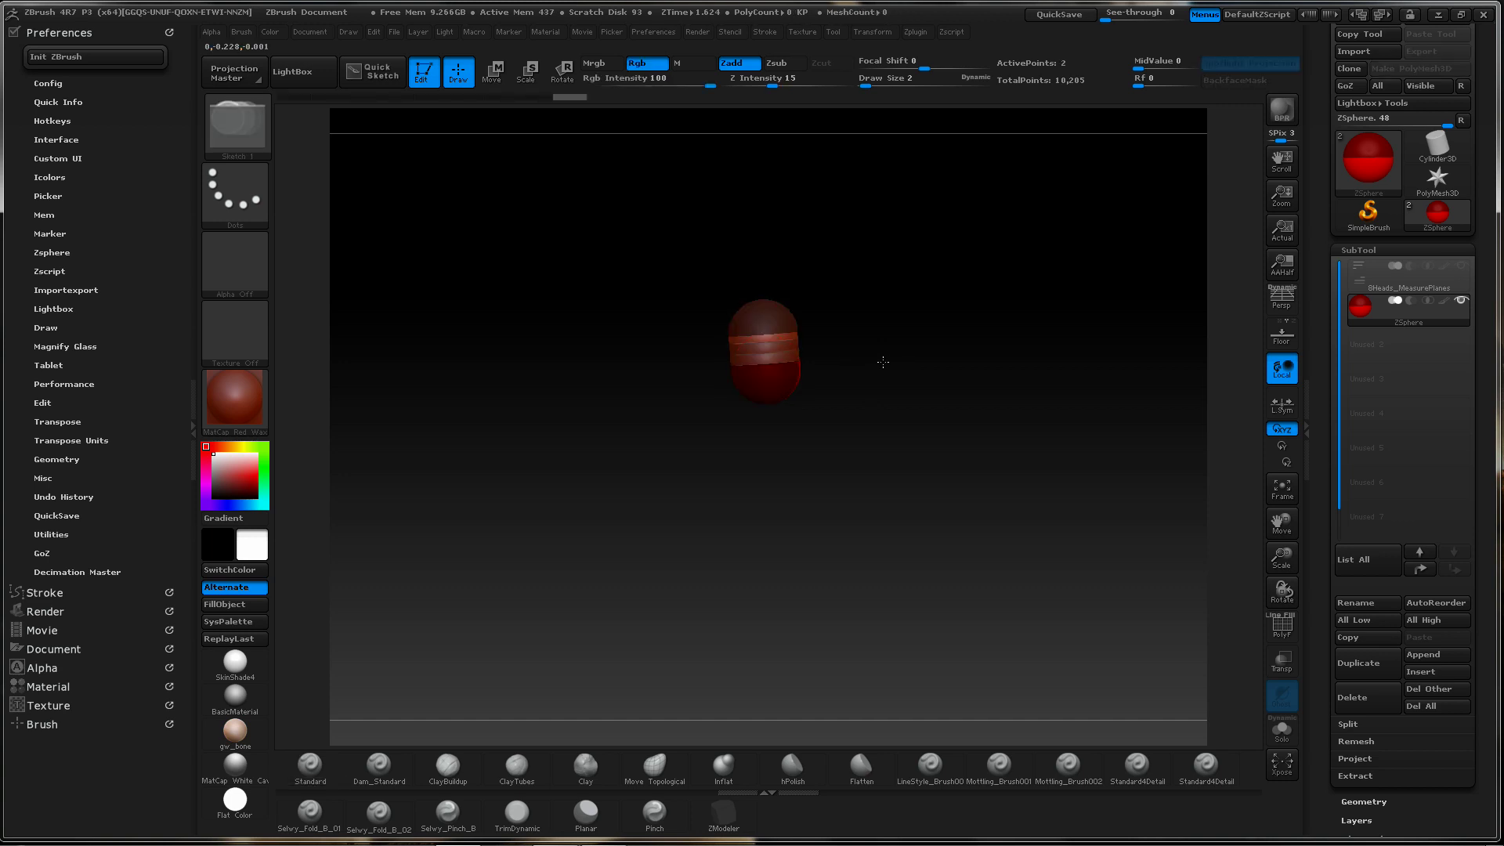
Add a second child ZSphere at the centre of the root's opposite side, undoing the first placement and placing it again
drag(895, 361, 867, 453)
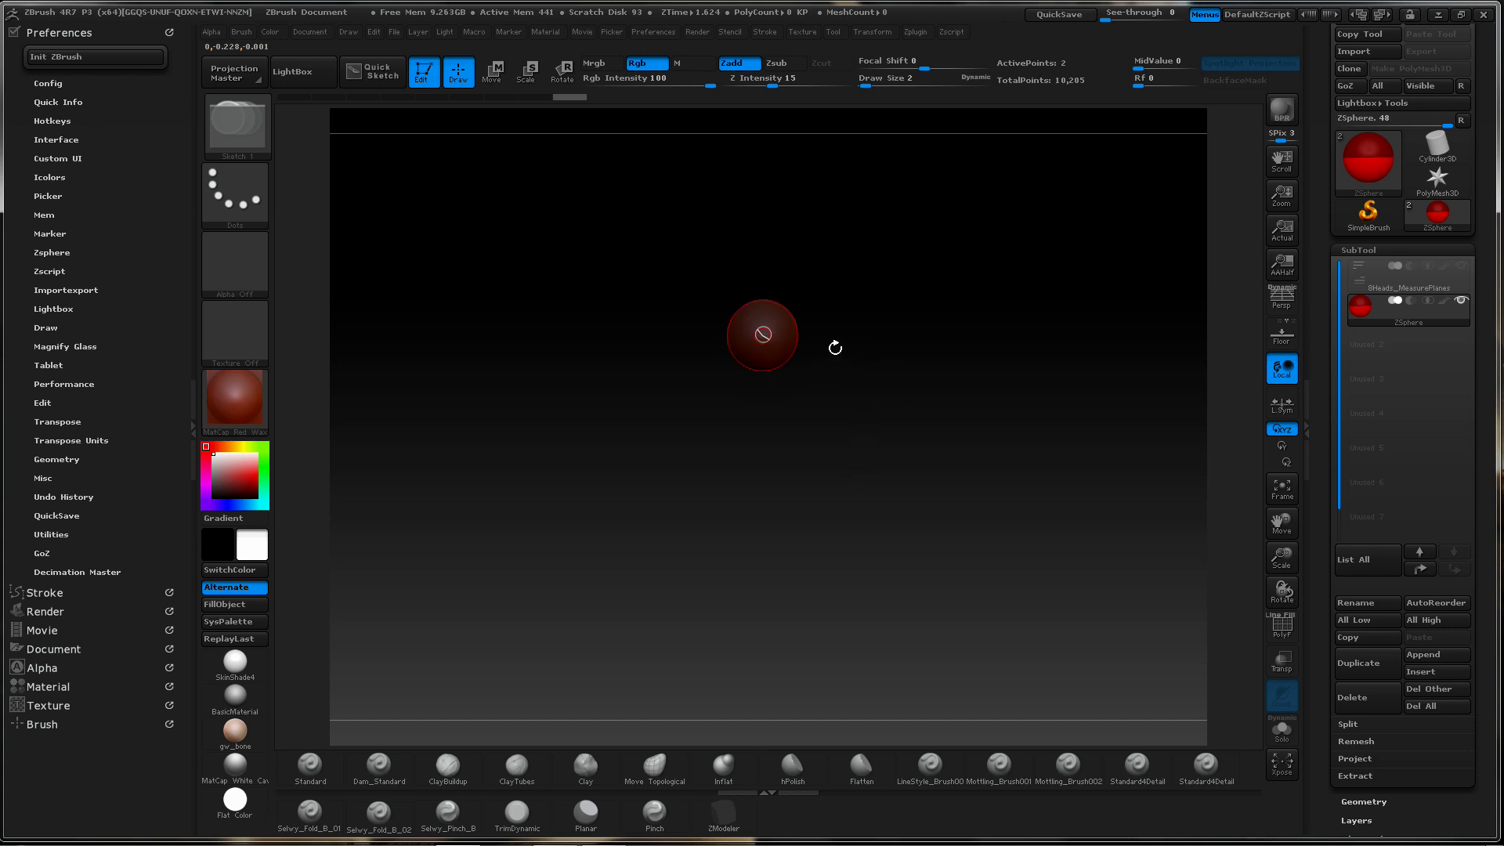
shift+click(765, 337)
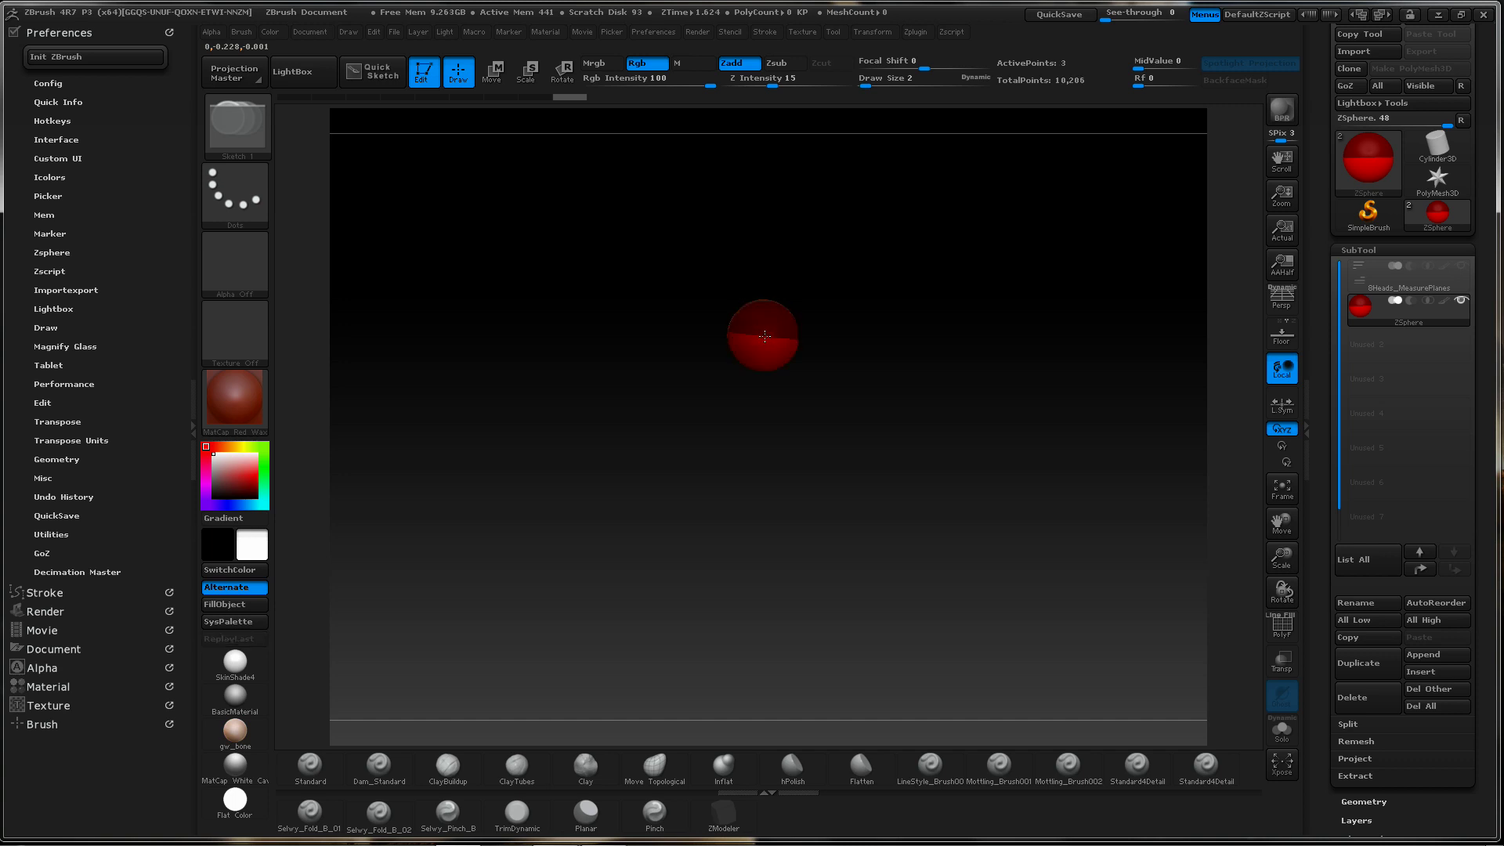
drag(872, 369, 892, 272)
key(ctrl+z)
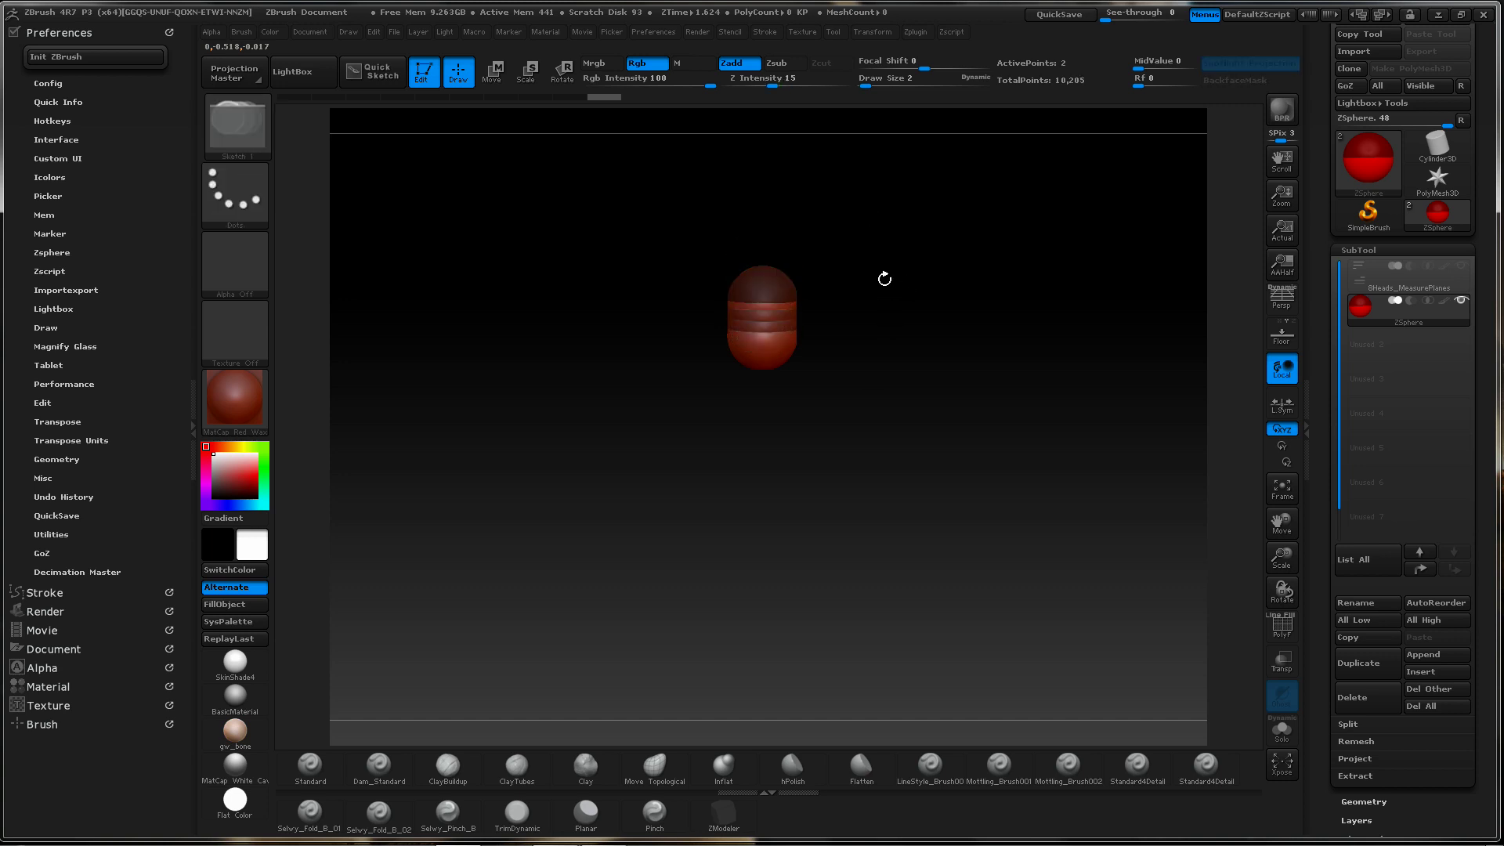
click(765, 341)
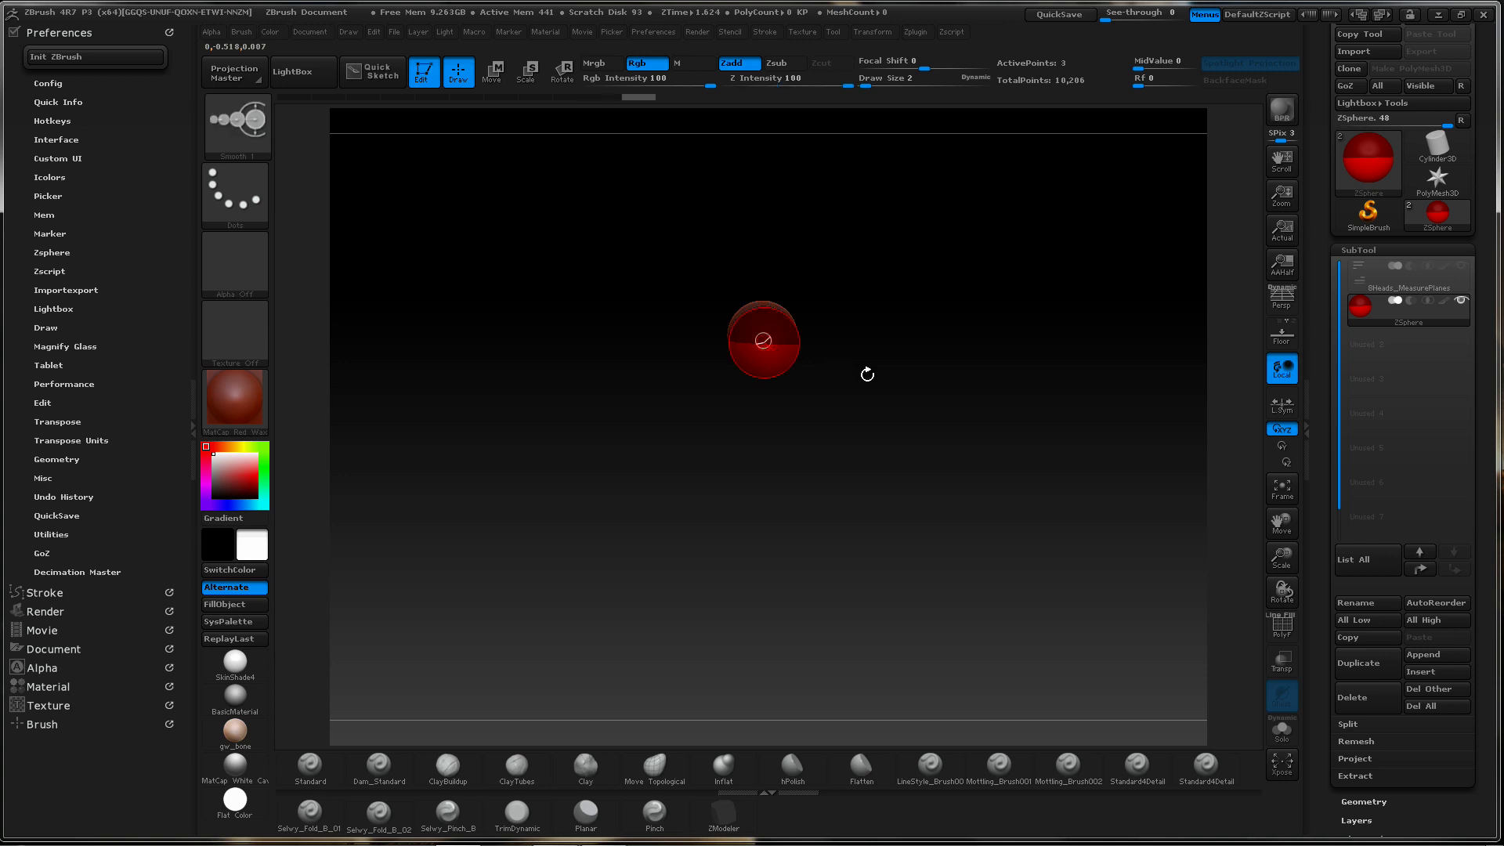
Move the upper child ZSphere upward and the lower child ZSphere downward to lengthen the three-ZSphere torso
drag(866, 373, 898, 303)
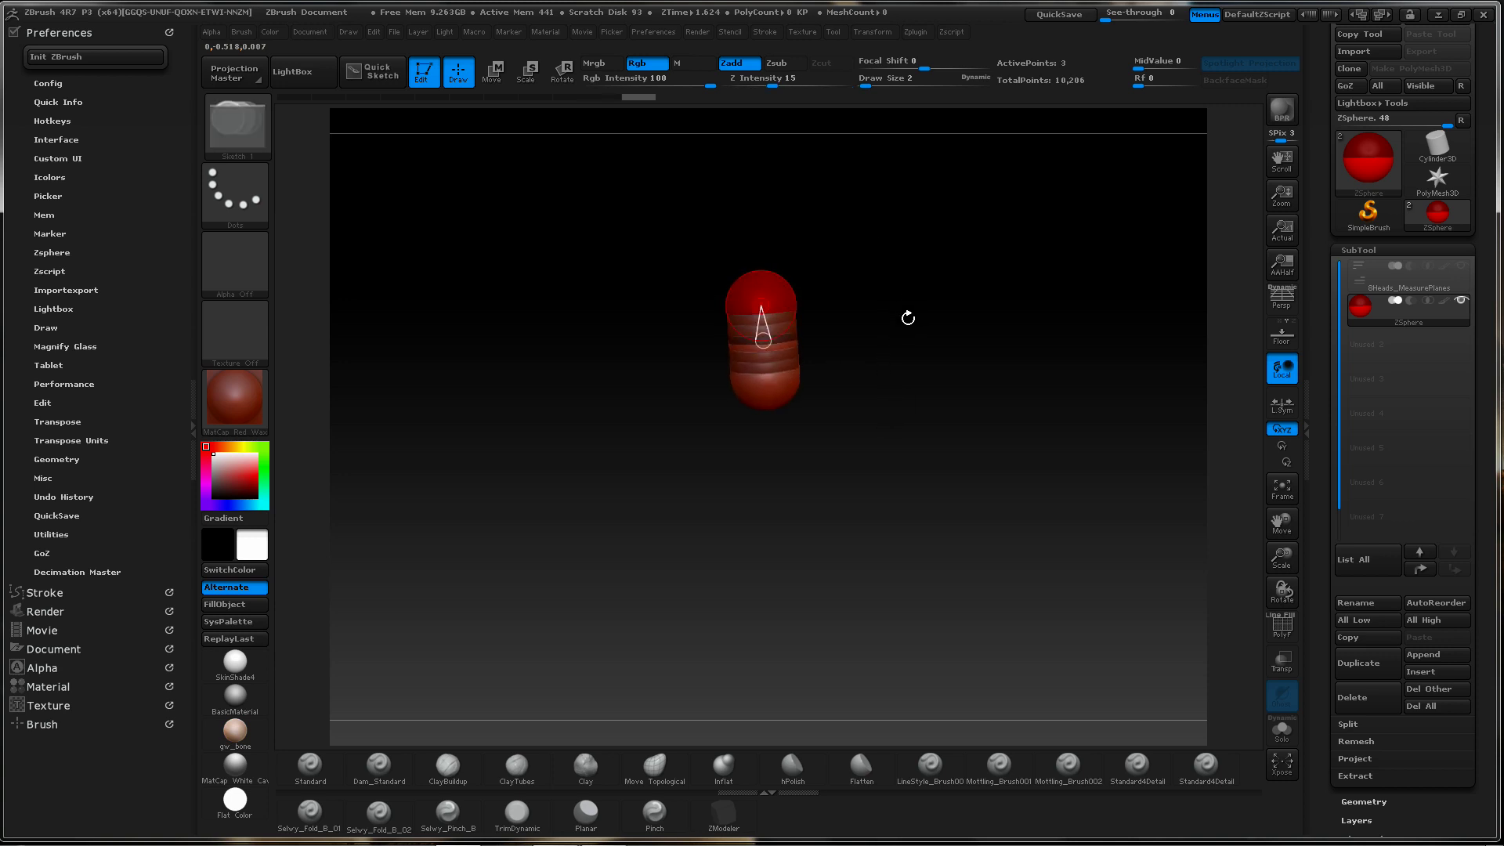
key(w)
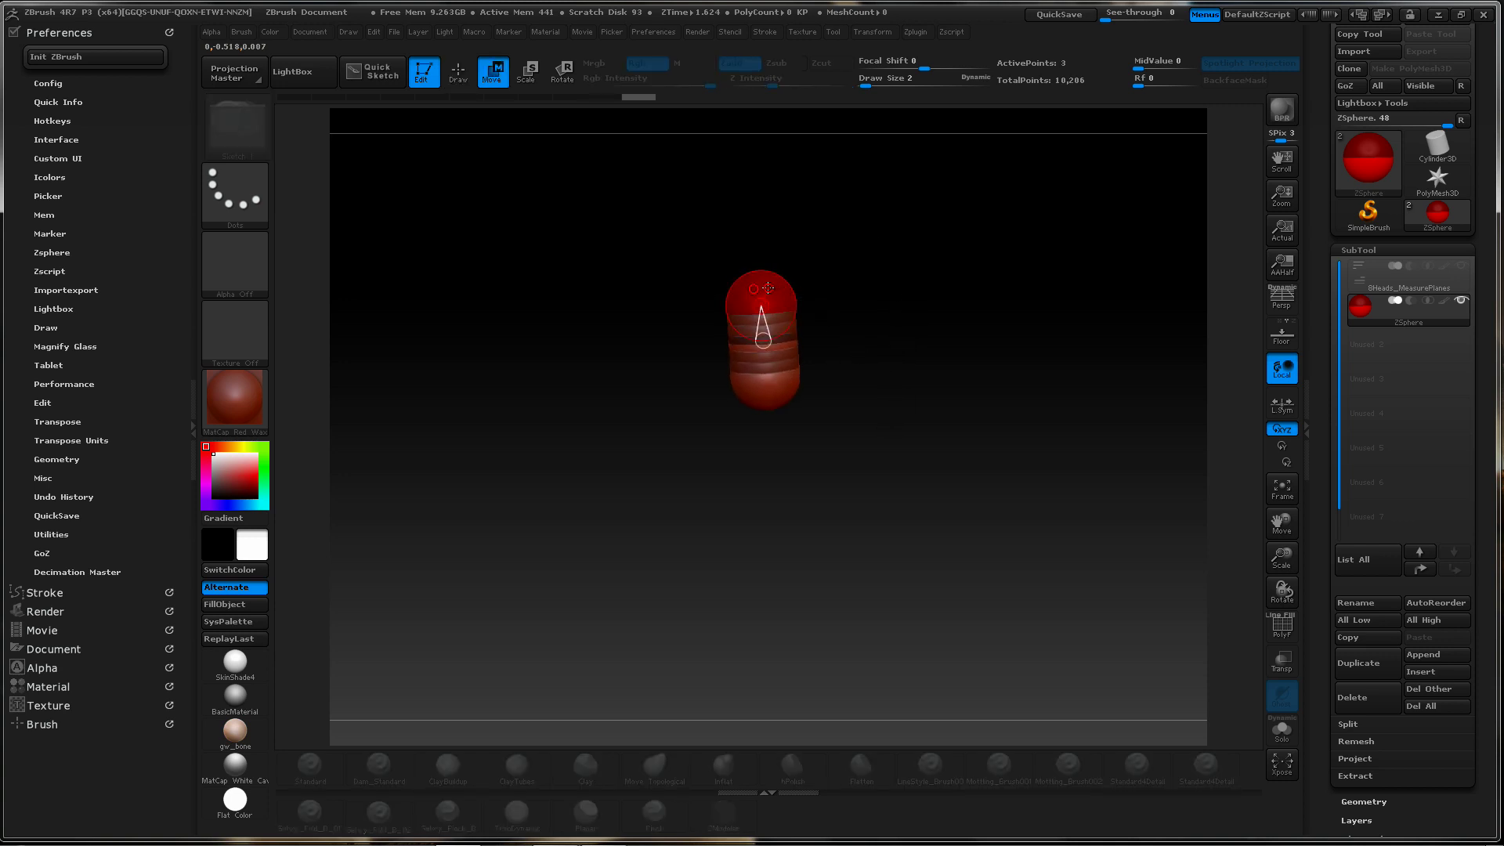
mouse_move(760, 285)
mouse_down()
mouse_move(758, 239)
mouse_move(758, 265)
mouse_up()
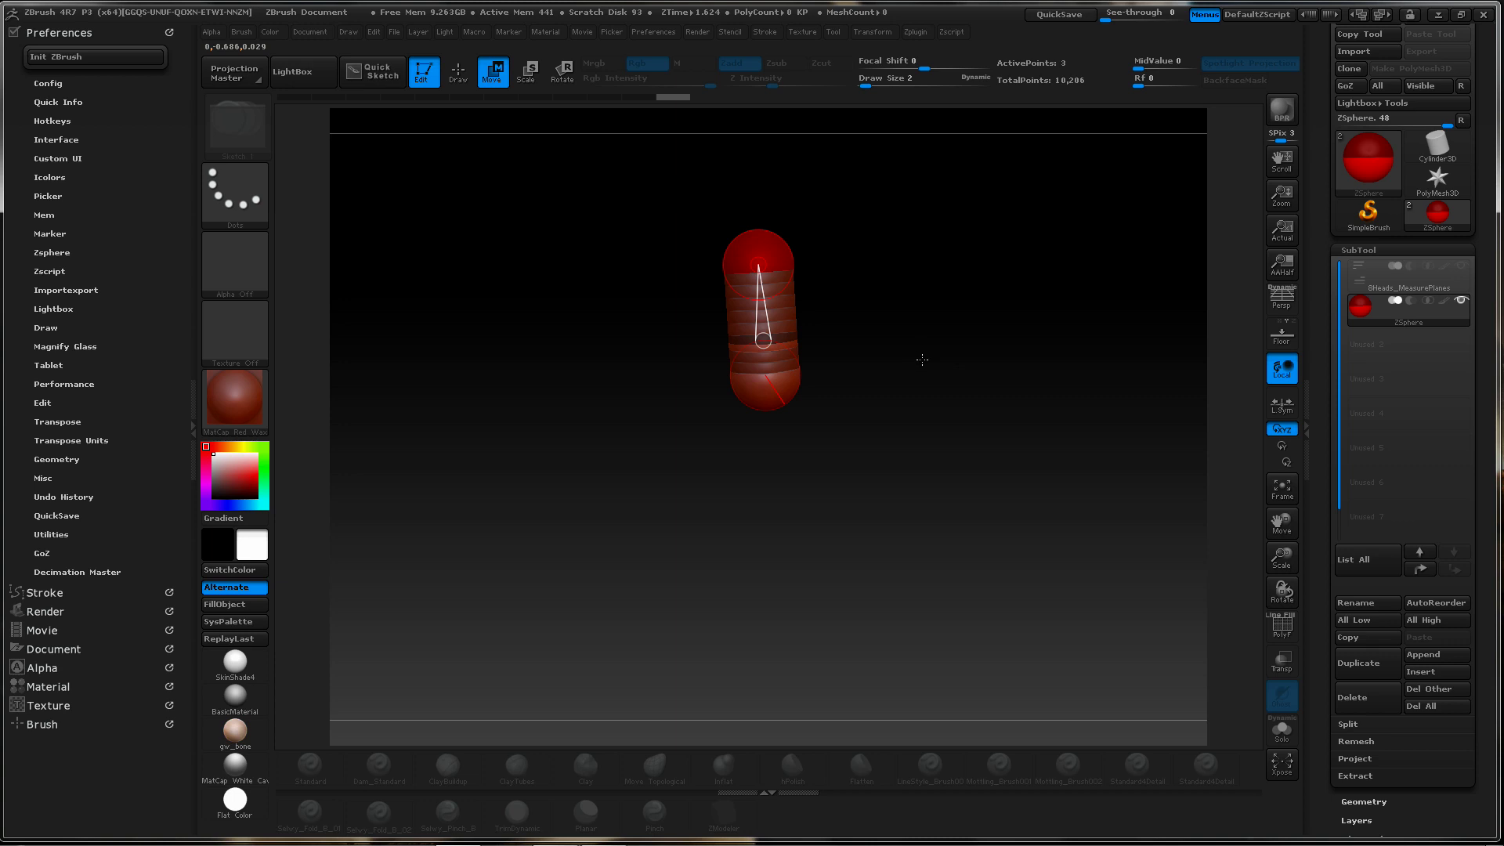
drag(922, 360, 842, 366)
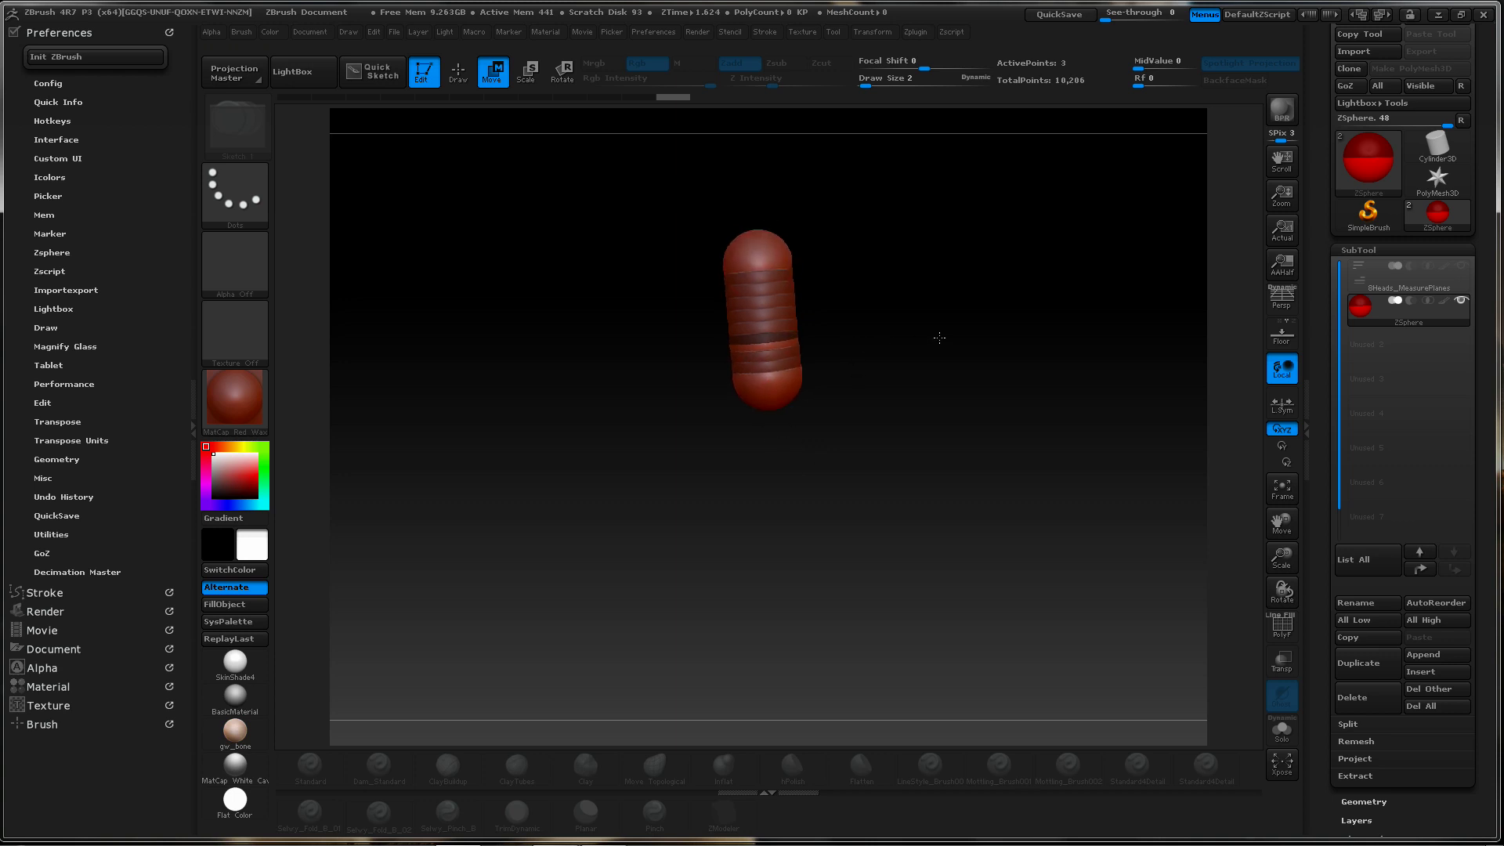
drag(887, 370, 870, 372)
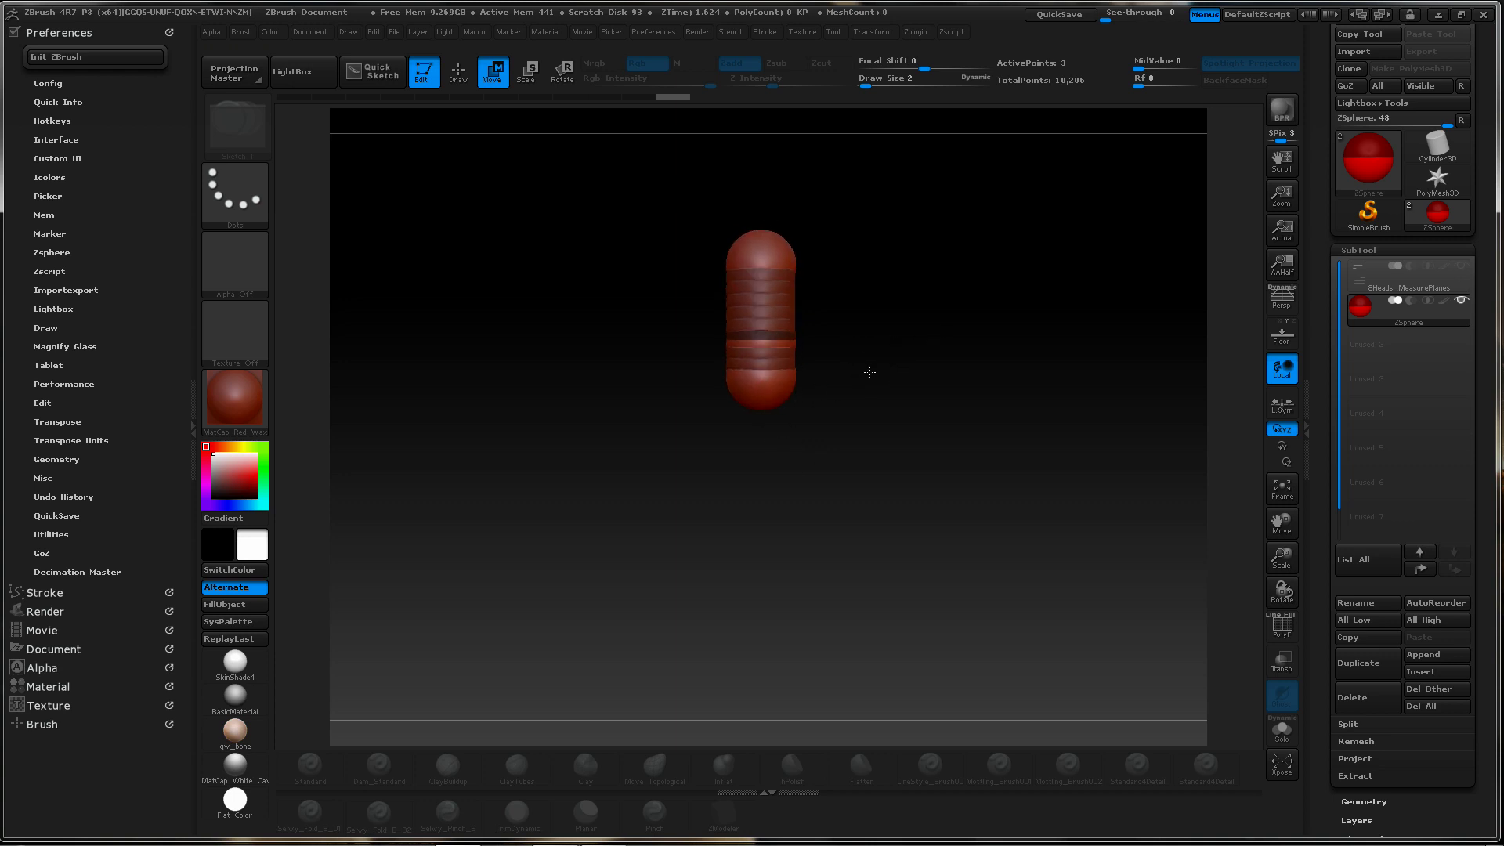
drag(765, 403, 764, 429)
mouse_move(923, 336)
mouse_down()
mouse_move(858, 345)
mouse_move(906, 341)
mouse_move(906, 358)
mouse_up()
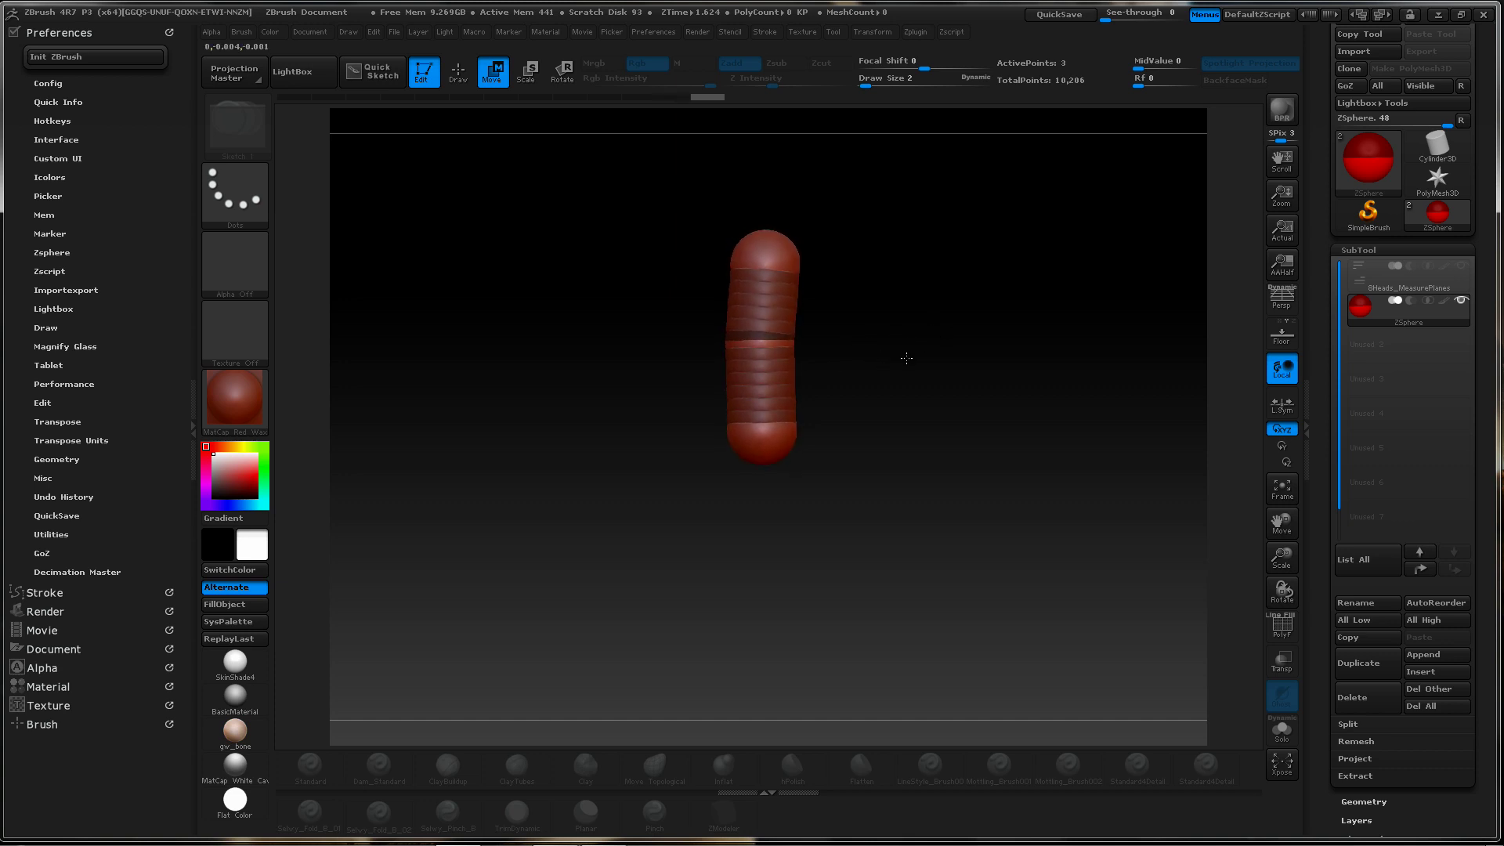
Show the 8Heads_MeasurePlanes subtool, fit the torso's end ZSpheres between the second and fifth head planes, and hide the planes
click(1461, 267)
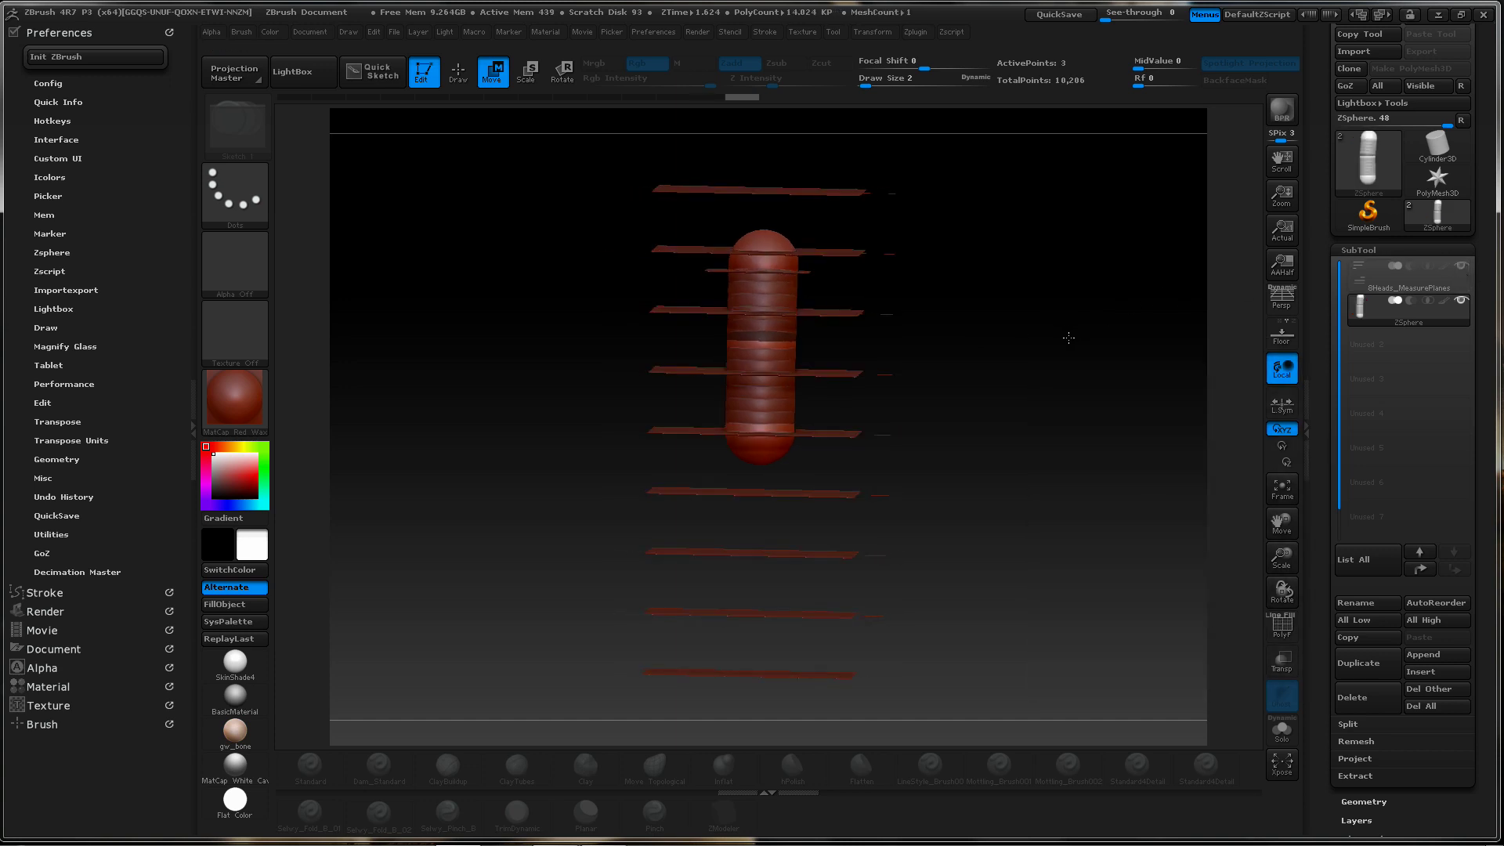
drag(1053, 333, 1027, 332)
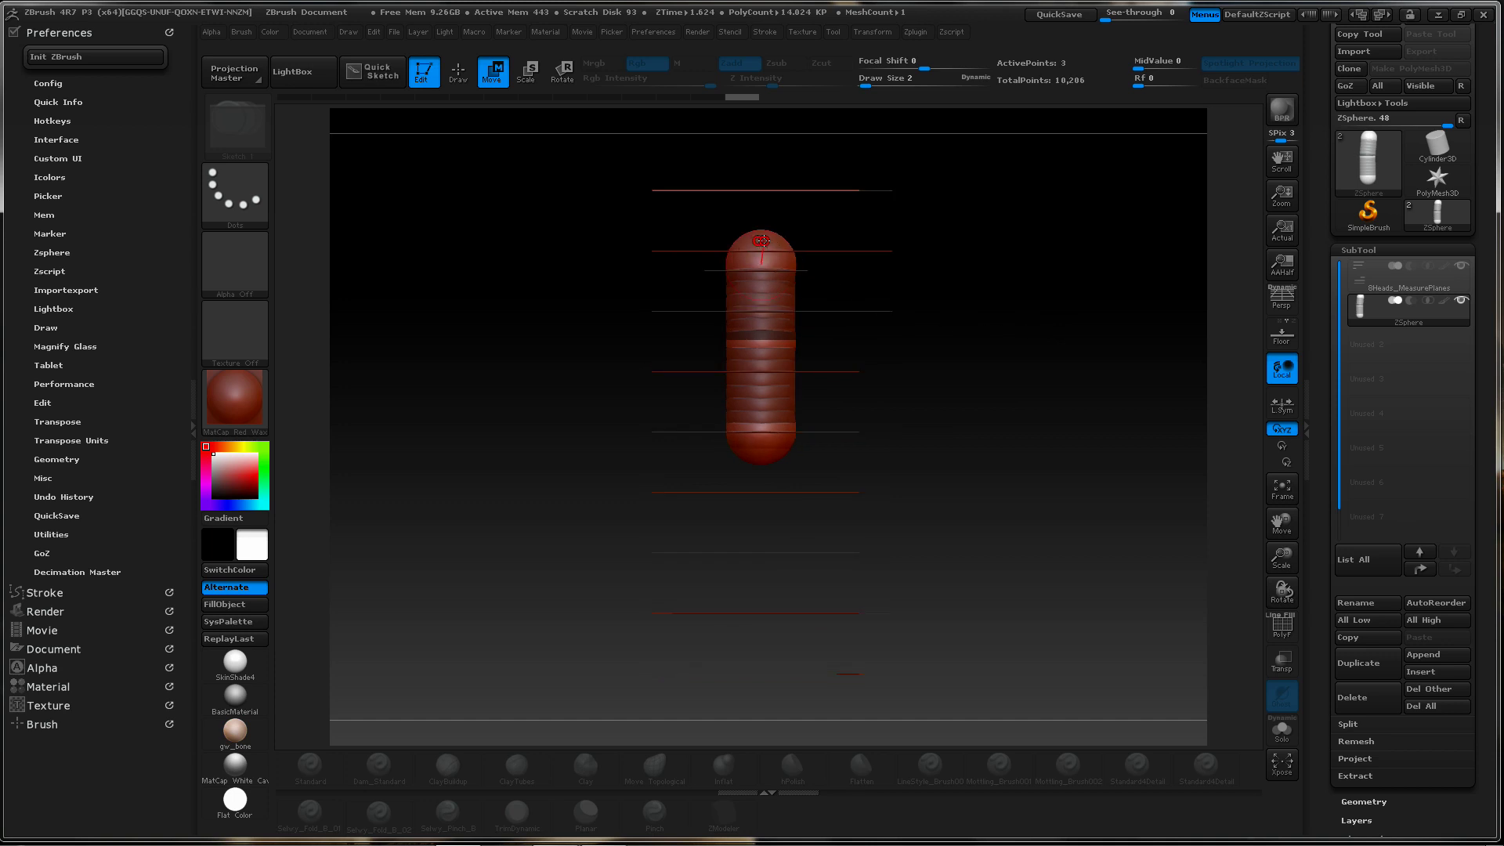
drag(765, 243, 764, 250)
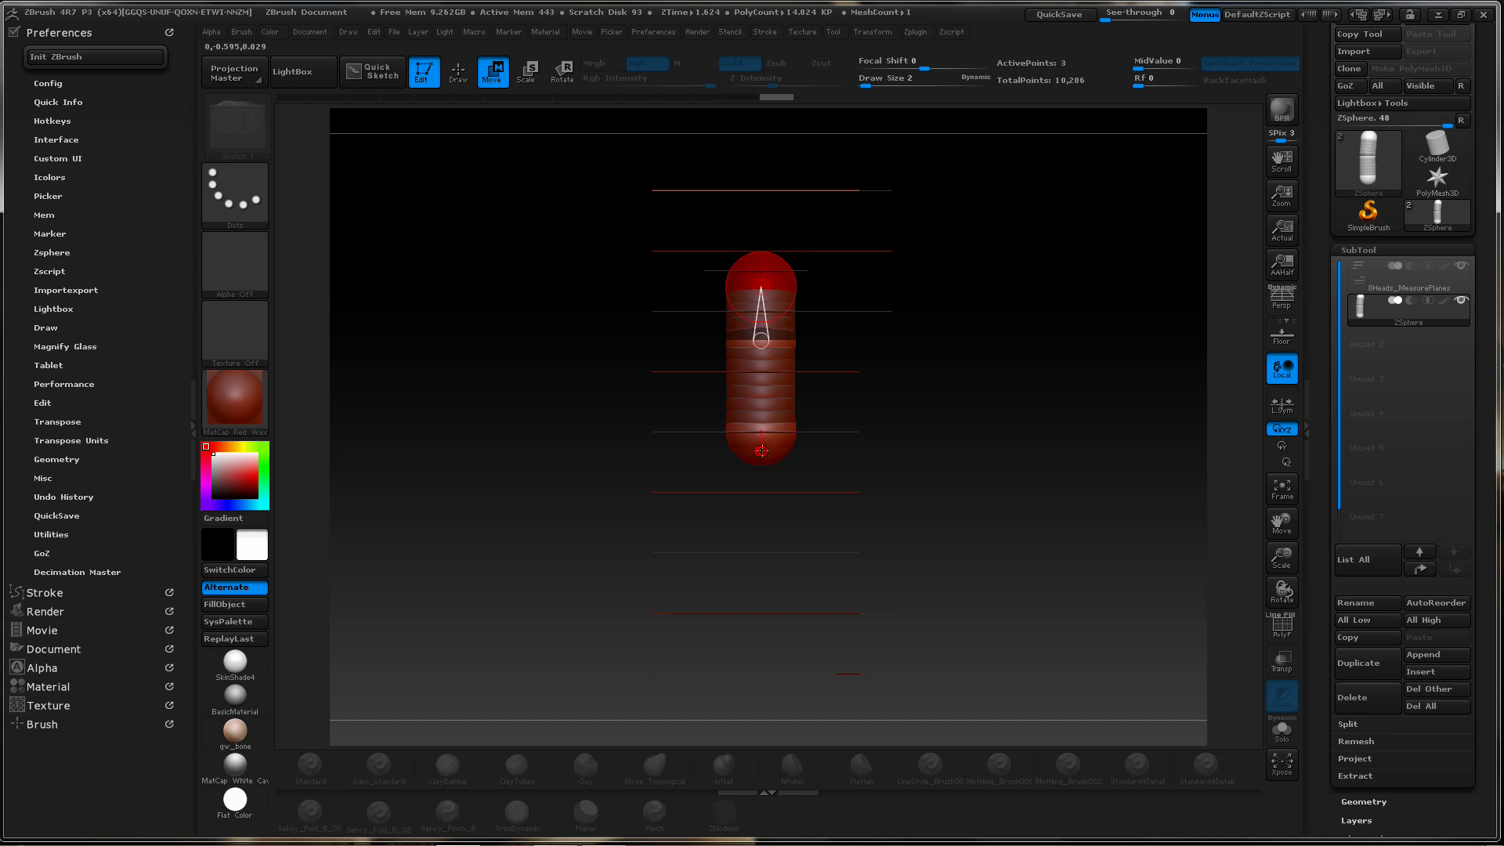
drag(763, 455, 761, 396)
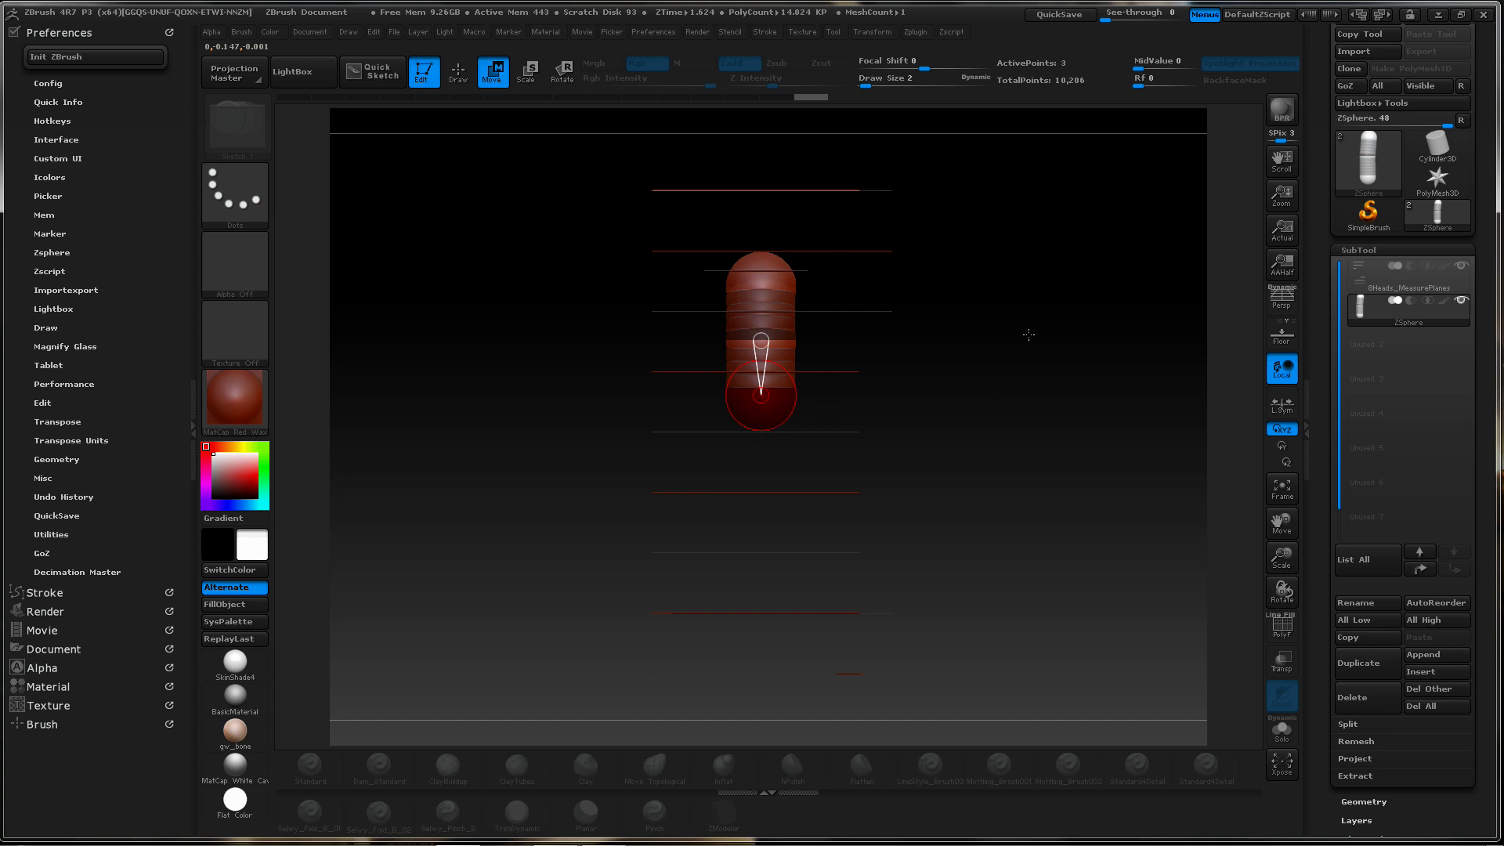
click(1448, 264)
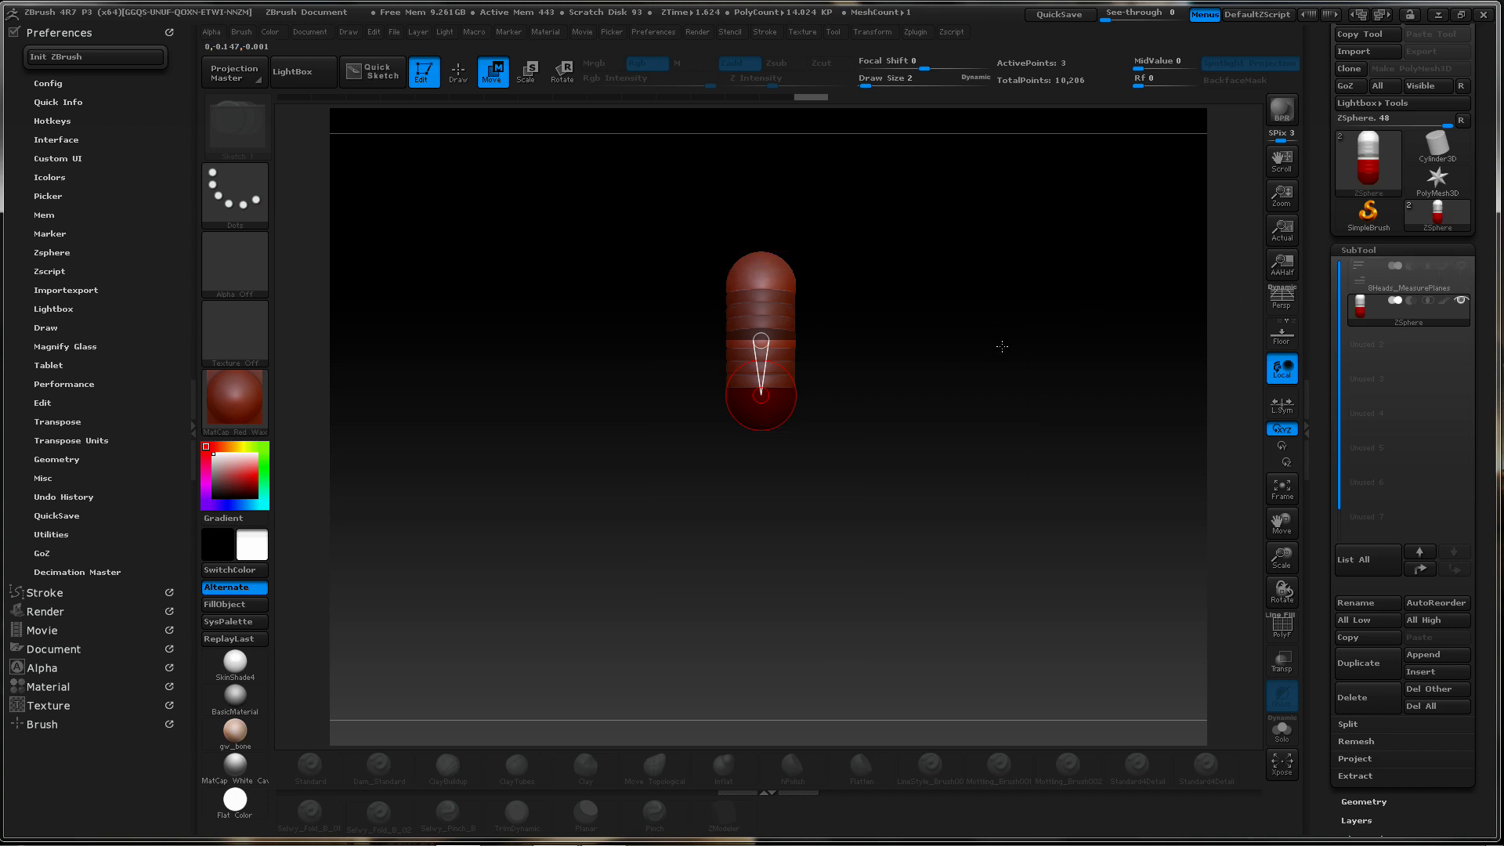
Move the upper torso ZSphere slightly upward
mouse_move(1002, 346)
mouse_down()
mouse_move(928, 366)
mouse_move(930, 352)
mouse_up()
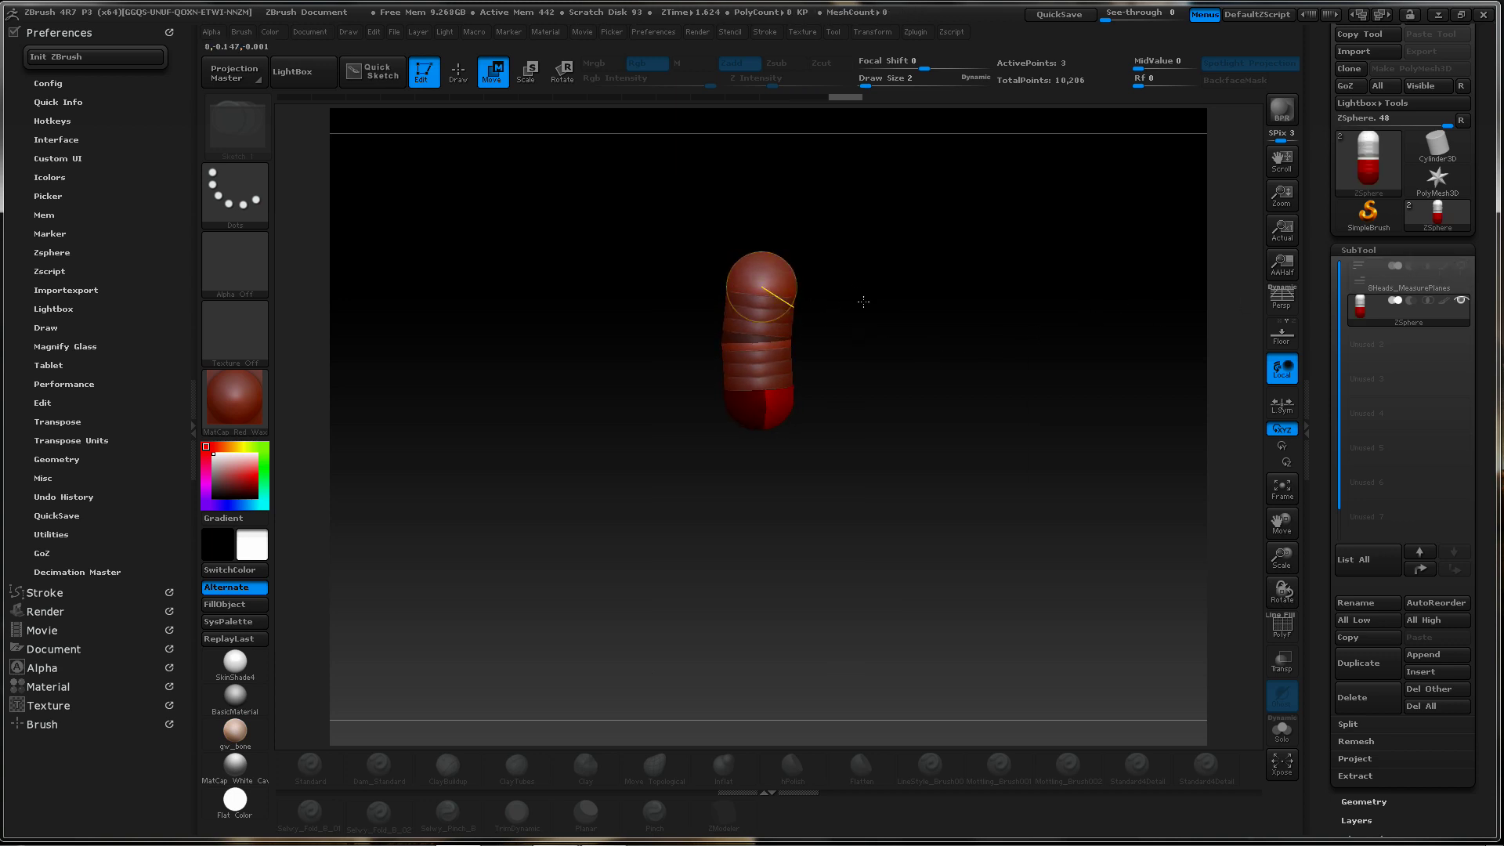
drag(864, 302, 865, 300)
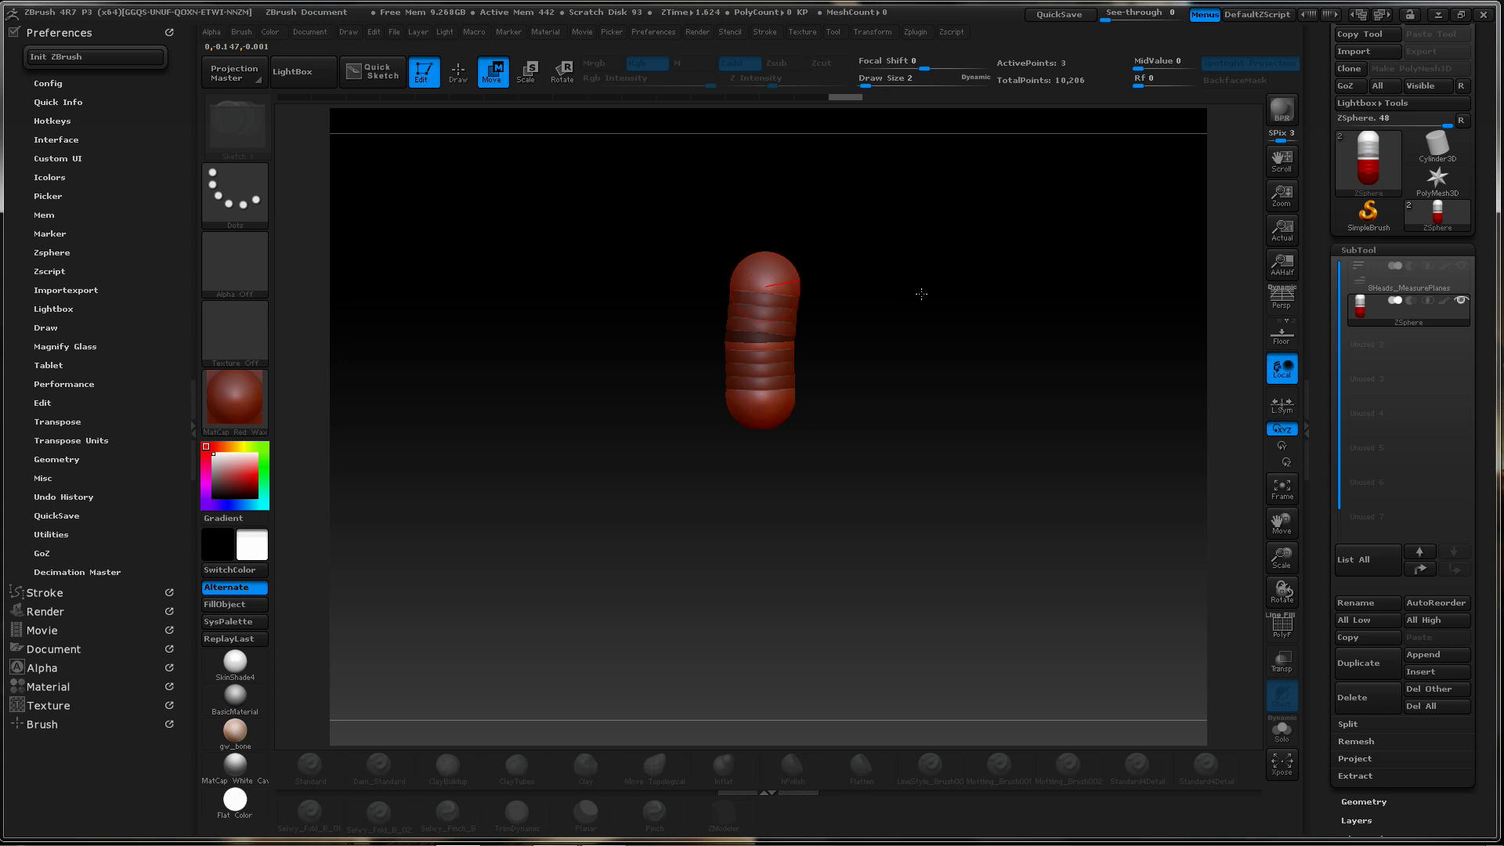
drag(911, 298, 893, 297)
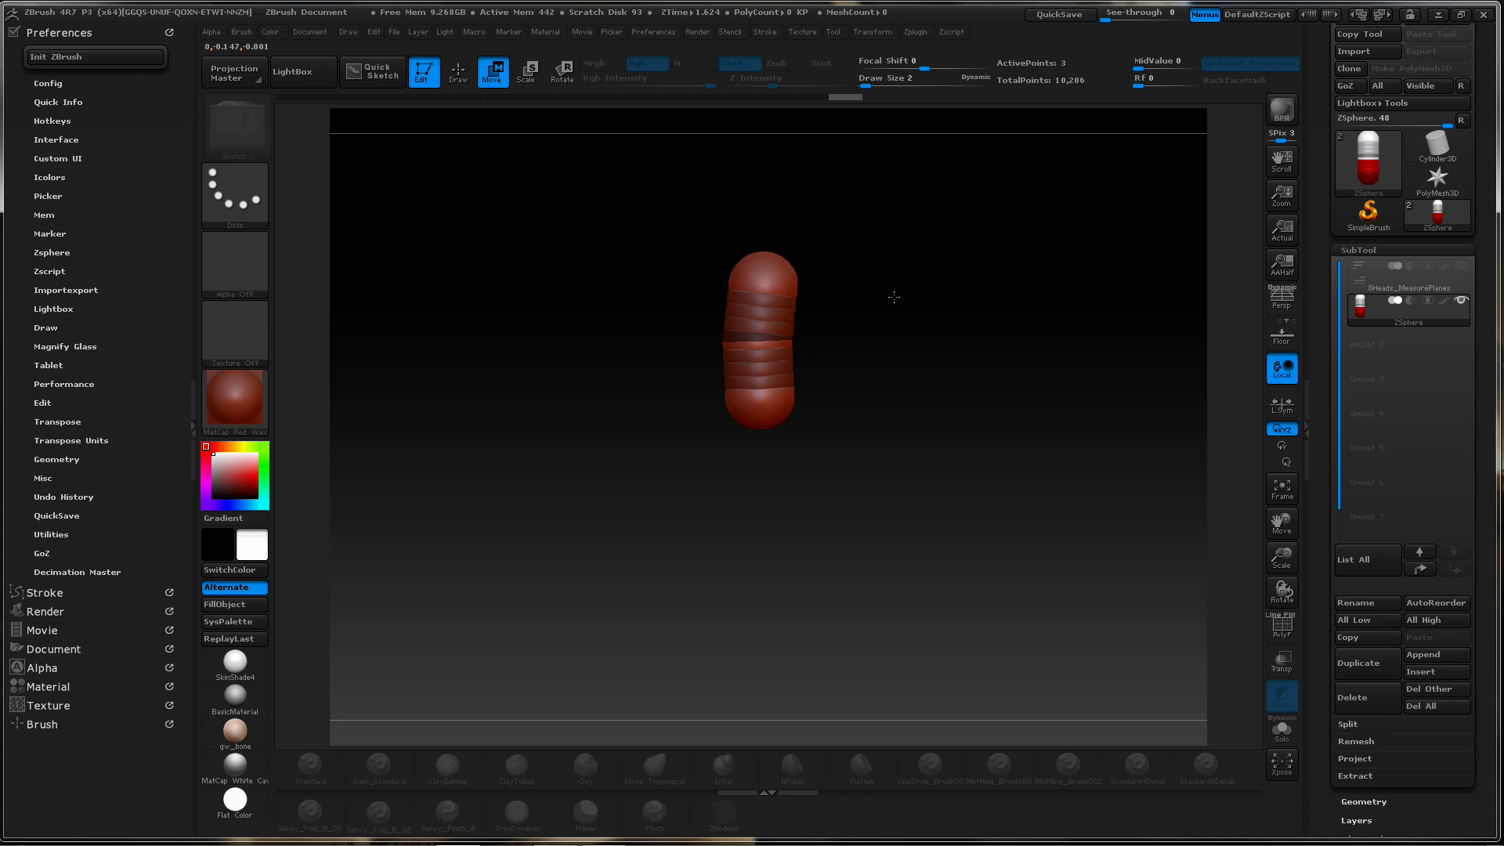
click(771, 278)
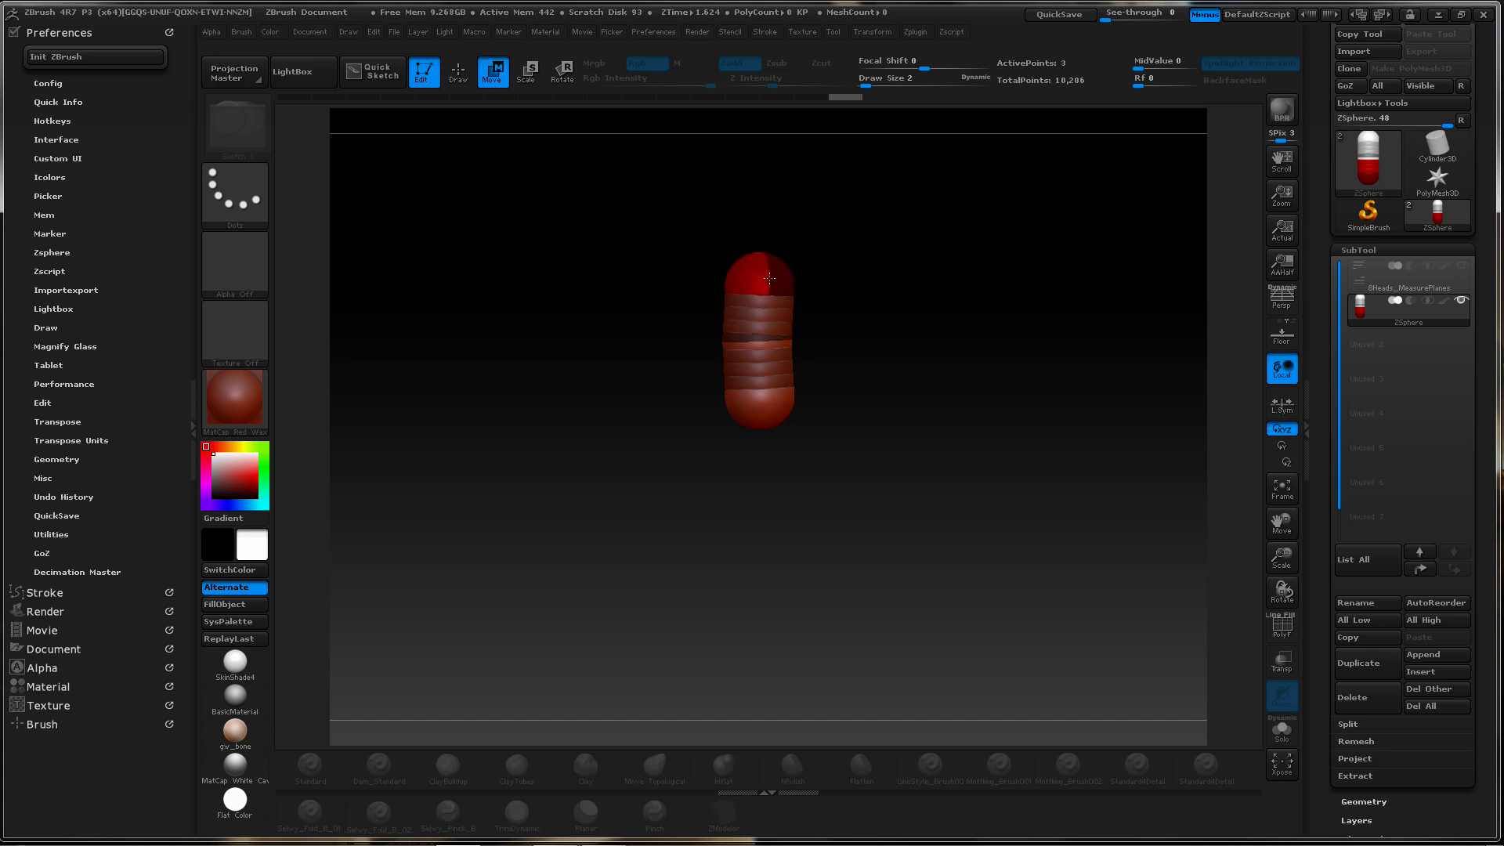
drag(770, 278, 771, 269)
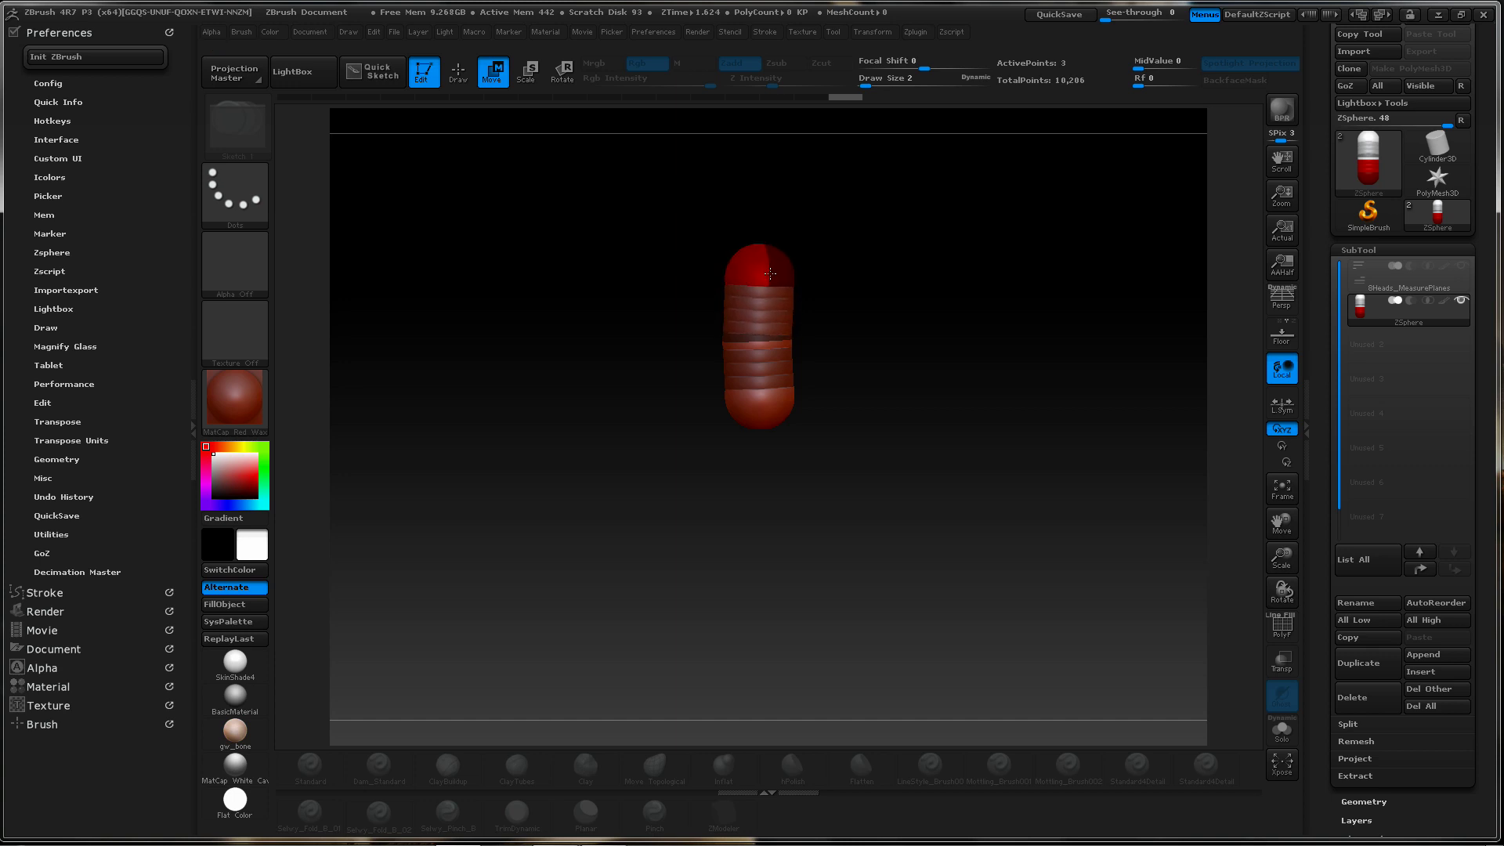
Add a mirrored pair of shoulder ZSpheres on the upper torso ZSphere and a mirrored pair of hip ZSpheres on the lower one
click(459, 74)
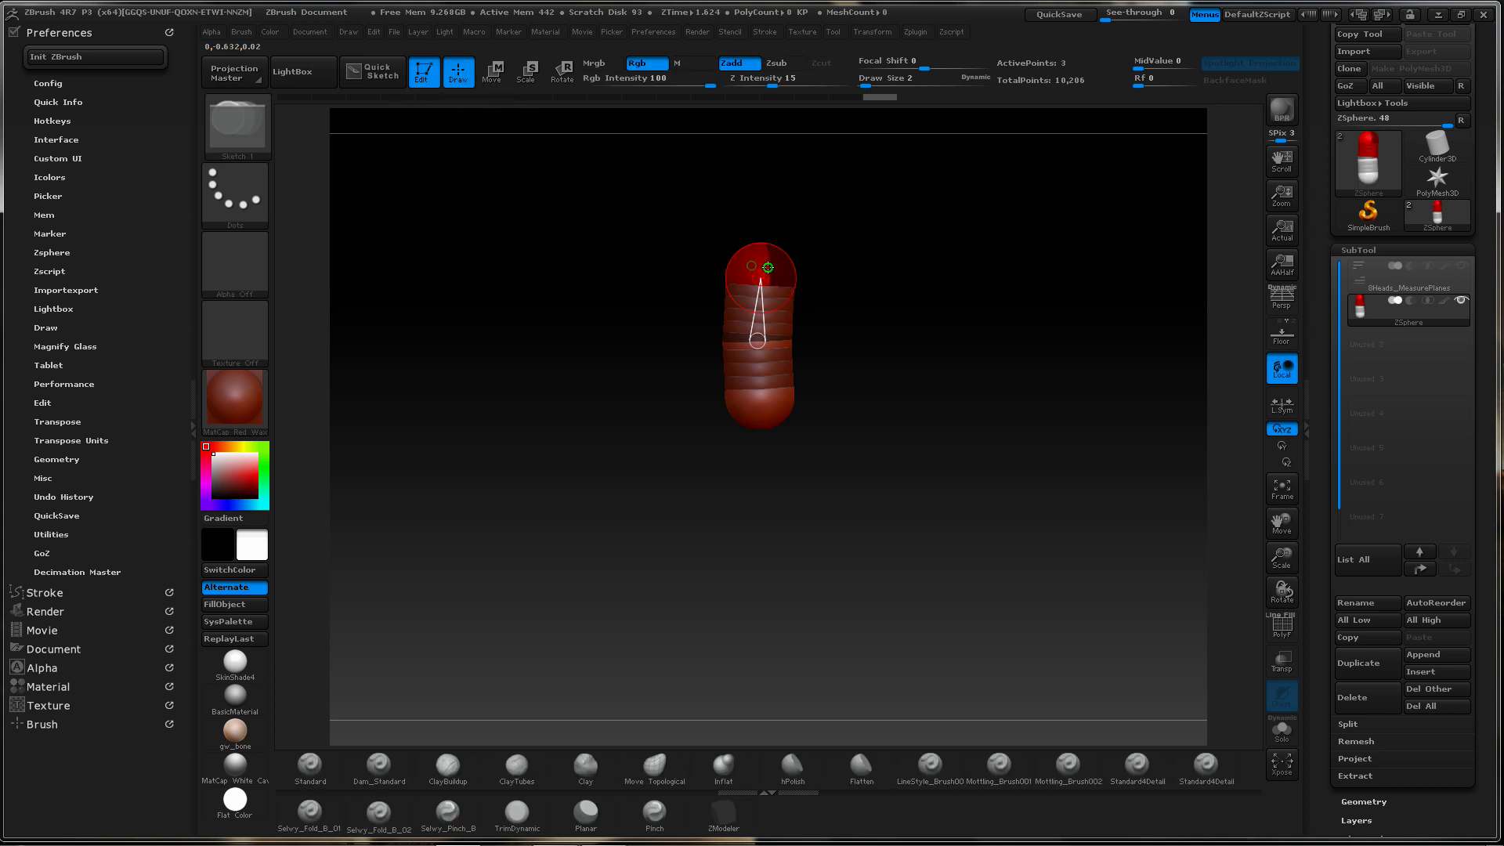
drag(768, 267, 780, 279)
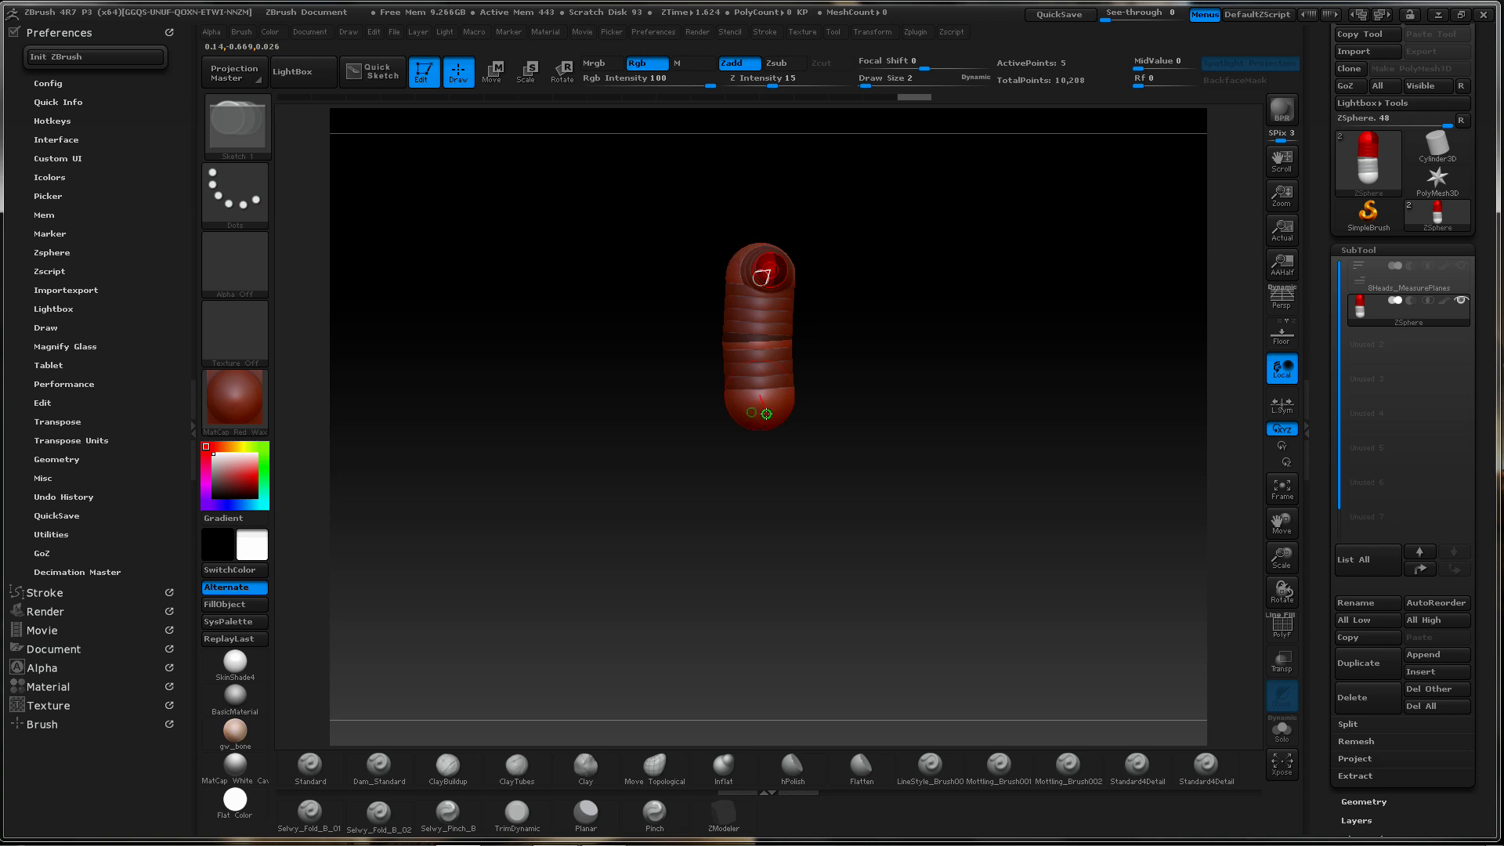
drag(766, 413, 775, 437)
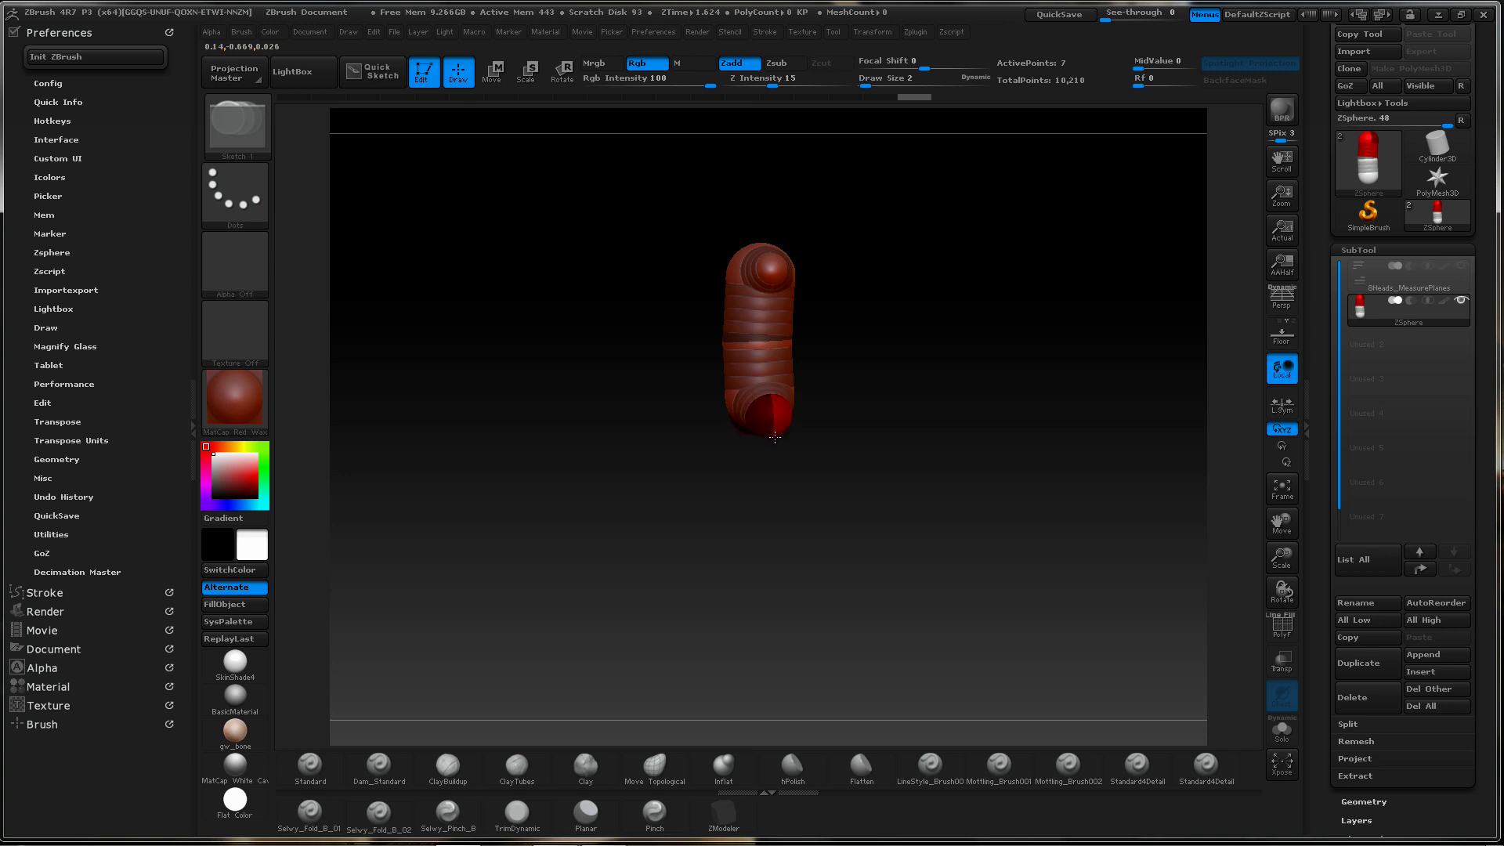
shift+drag(886, 363, 950, 350)
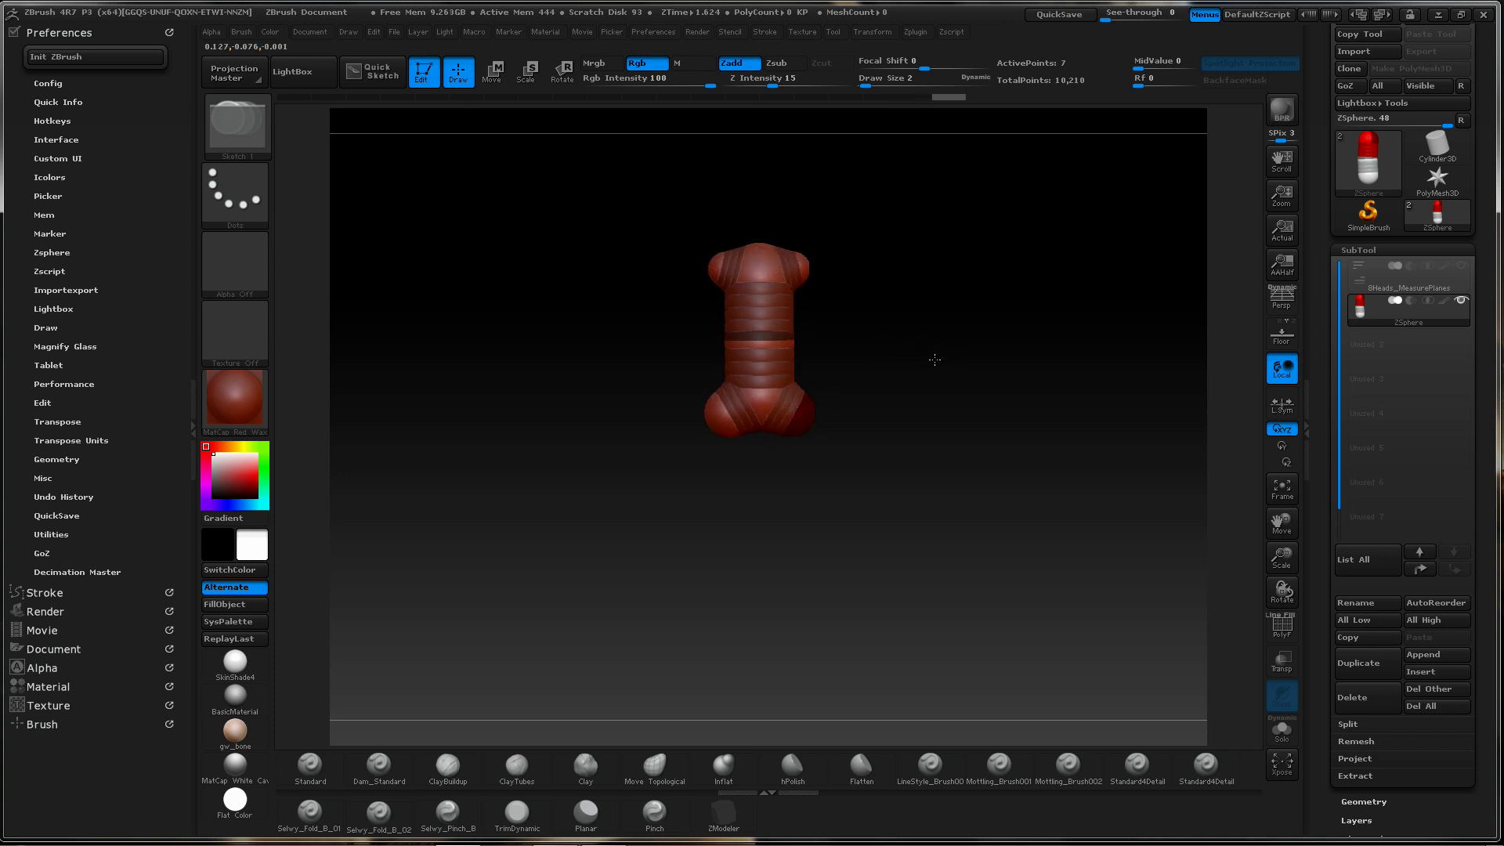
Try adding extra child ZSpheres on the hip joints, preview the adaptive skin, and undo the additions
click(782, 404)
key(ctrl+z)
click(791, 412)
key(ctrl+shift+z)
key(ctrl+shift+z)
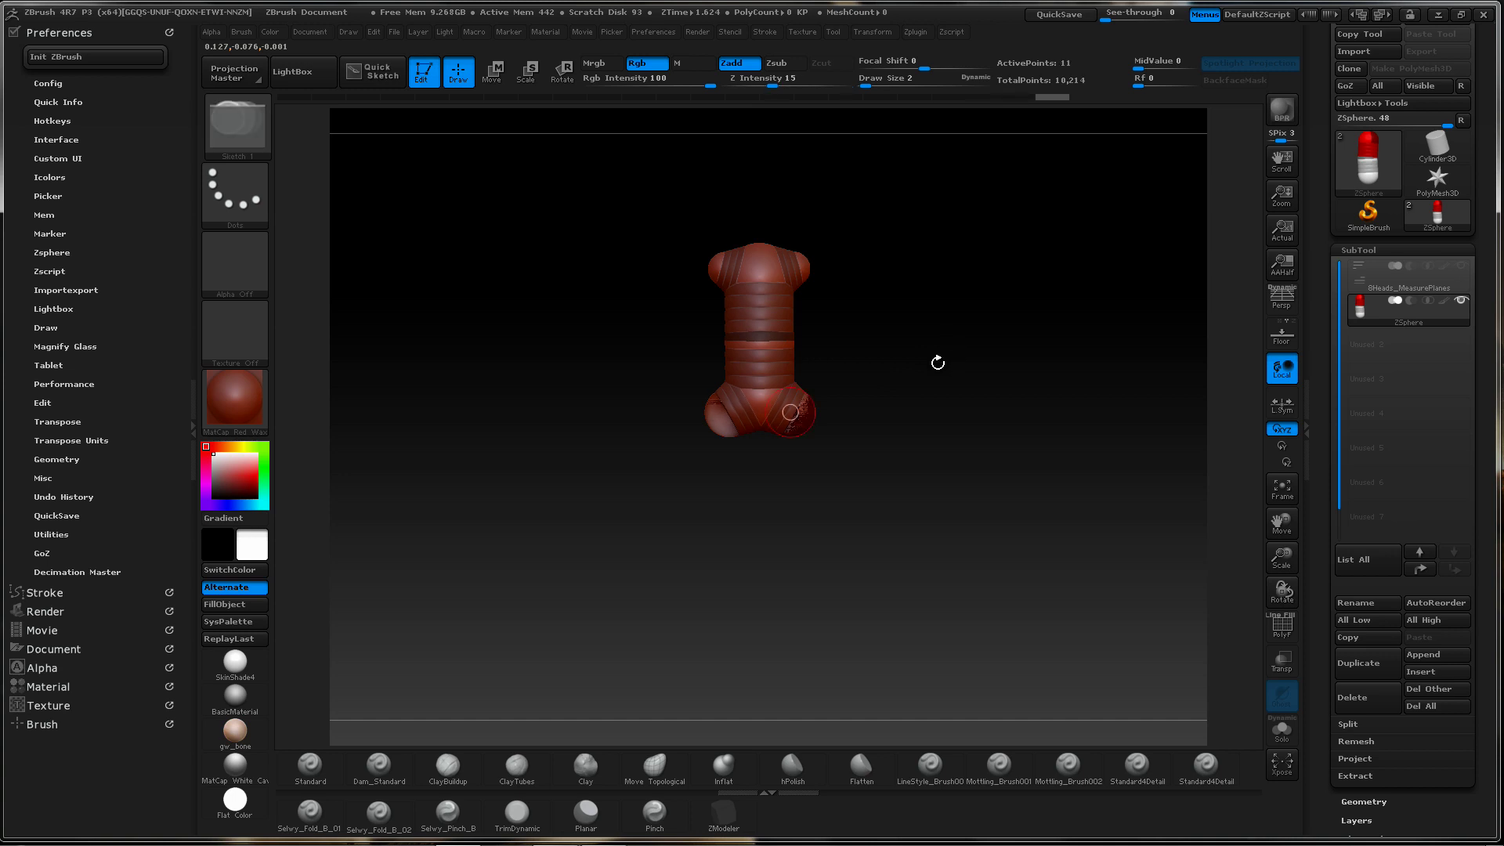
key(a)
drag(977, 362, 920, 362)
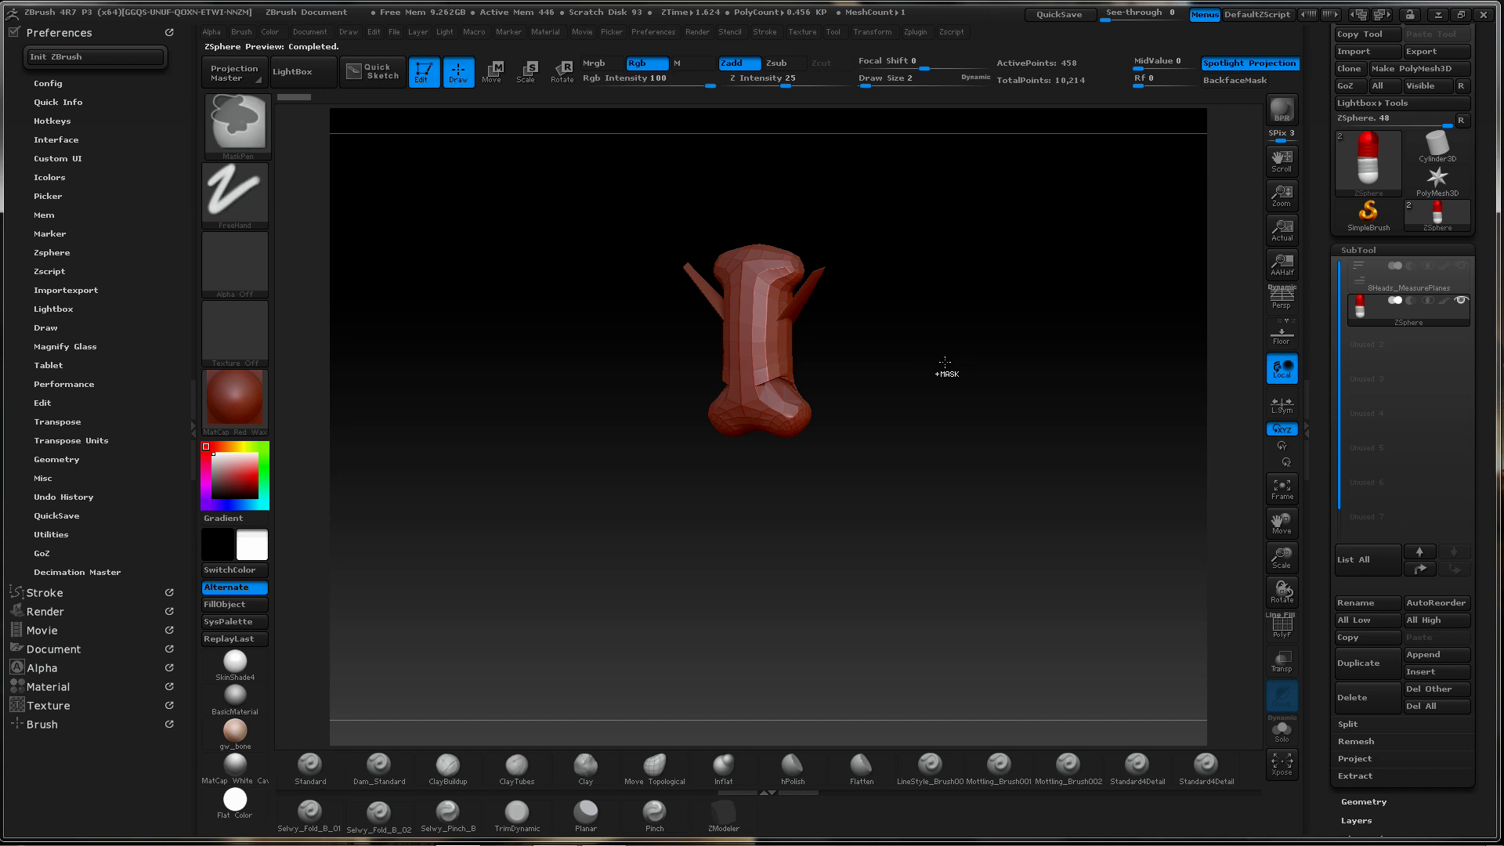
key(a)
key(ctrl+z)
key(ctrl+z)
key(ctrl+z)
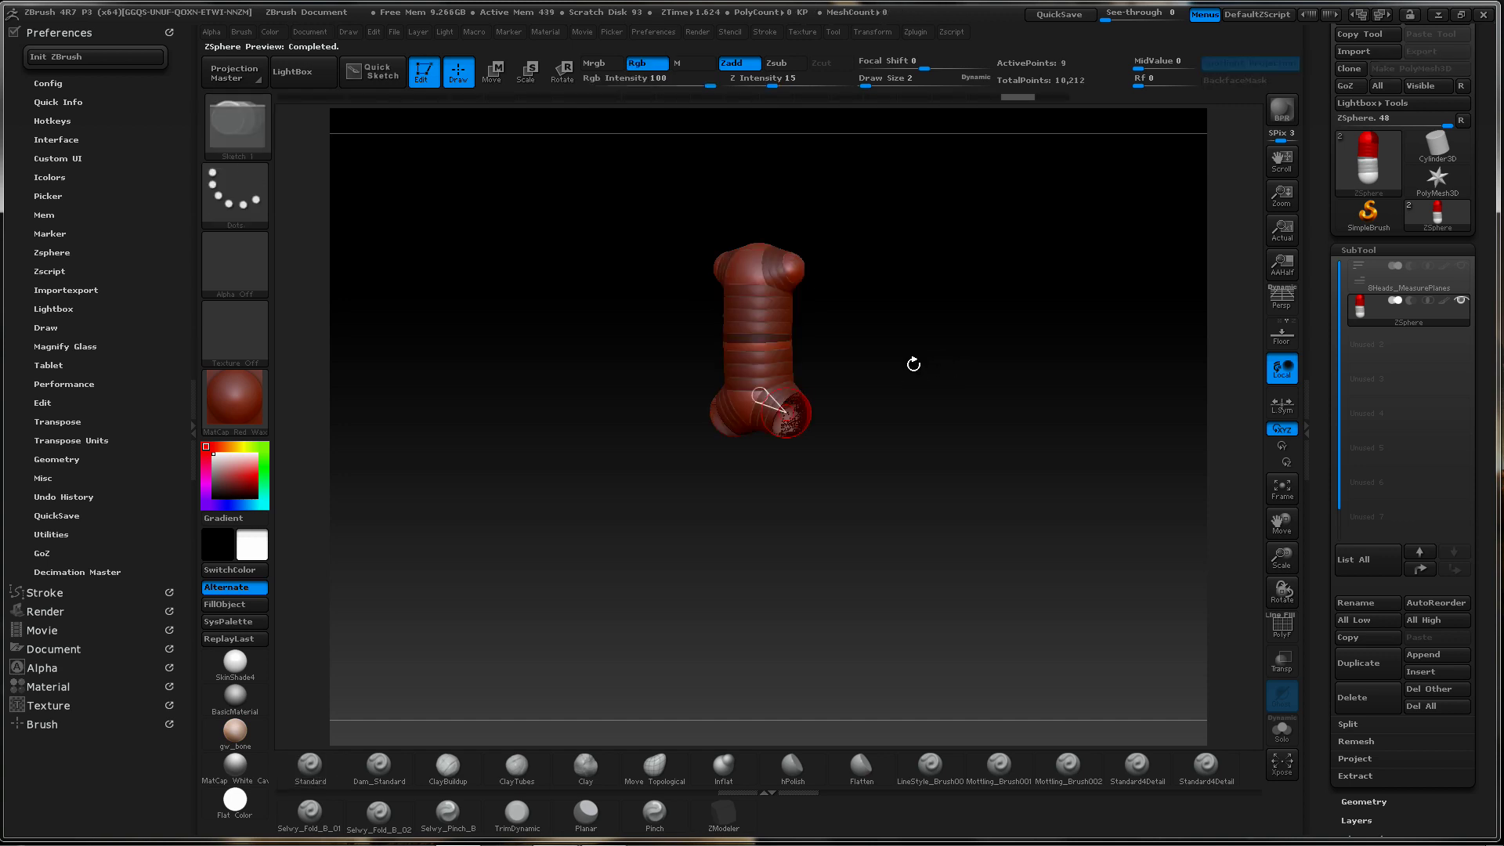
Preview the adaptive skin of the torso with its shoulder and hip joints, inspect its shape, and return to the ZSphere view
key(a)
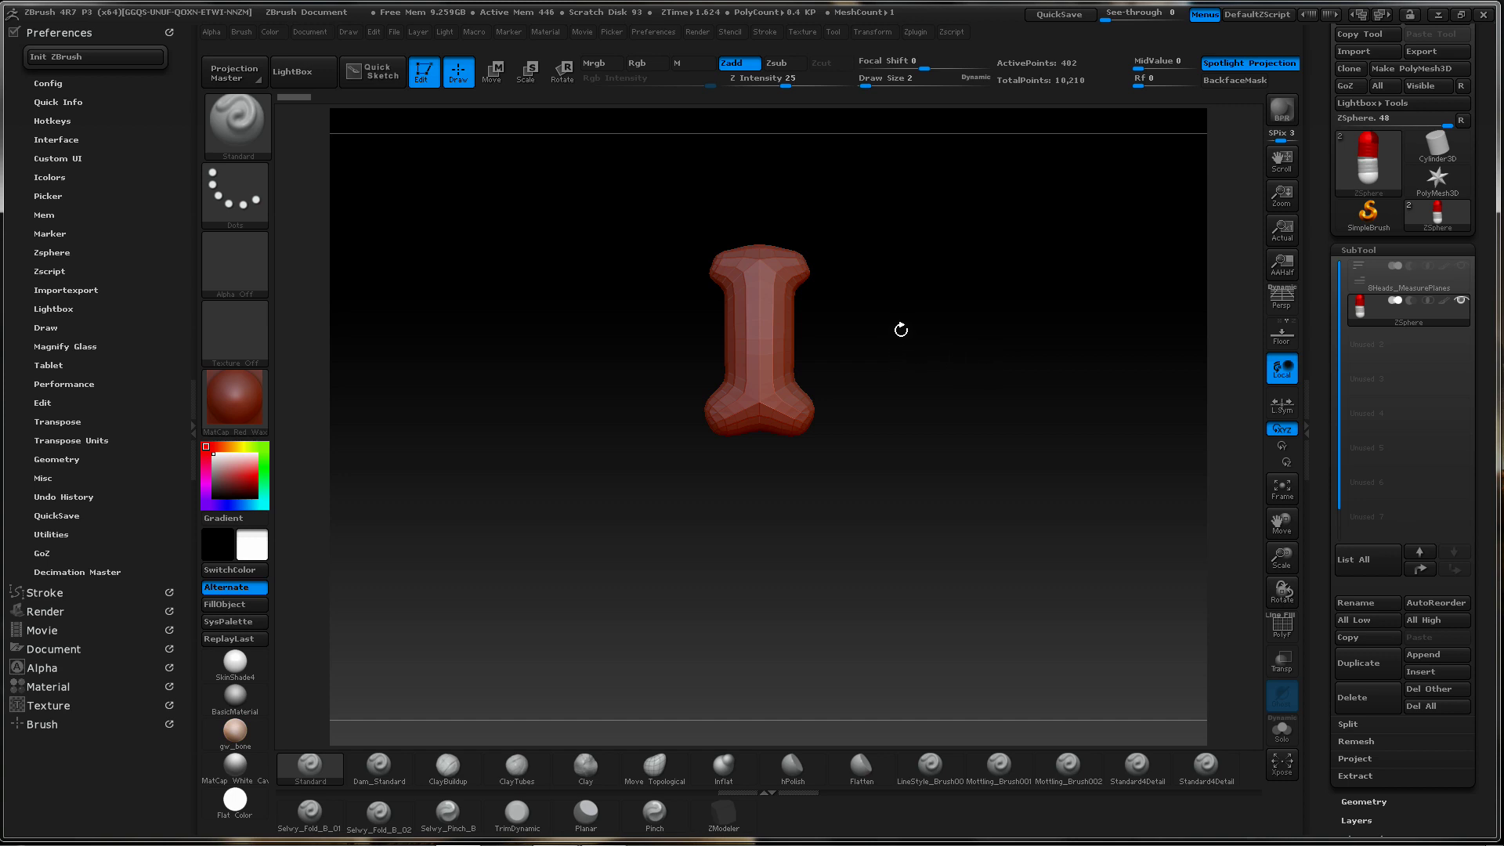
alt+drag(900, 332, 883, 392)
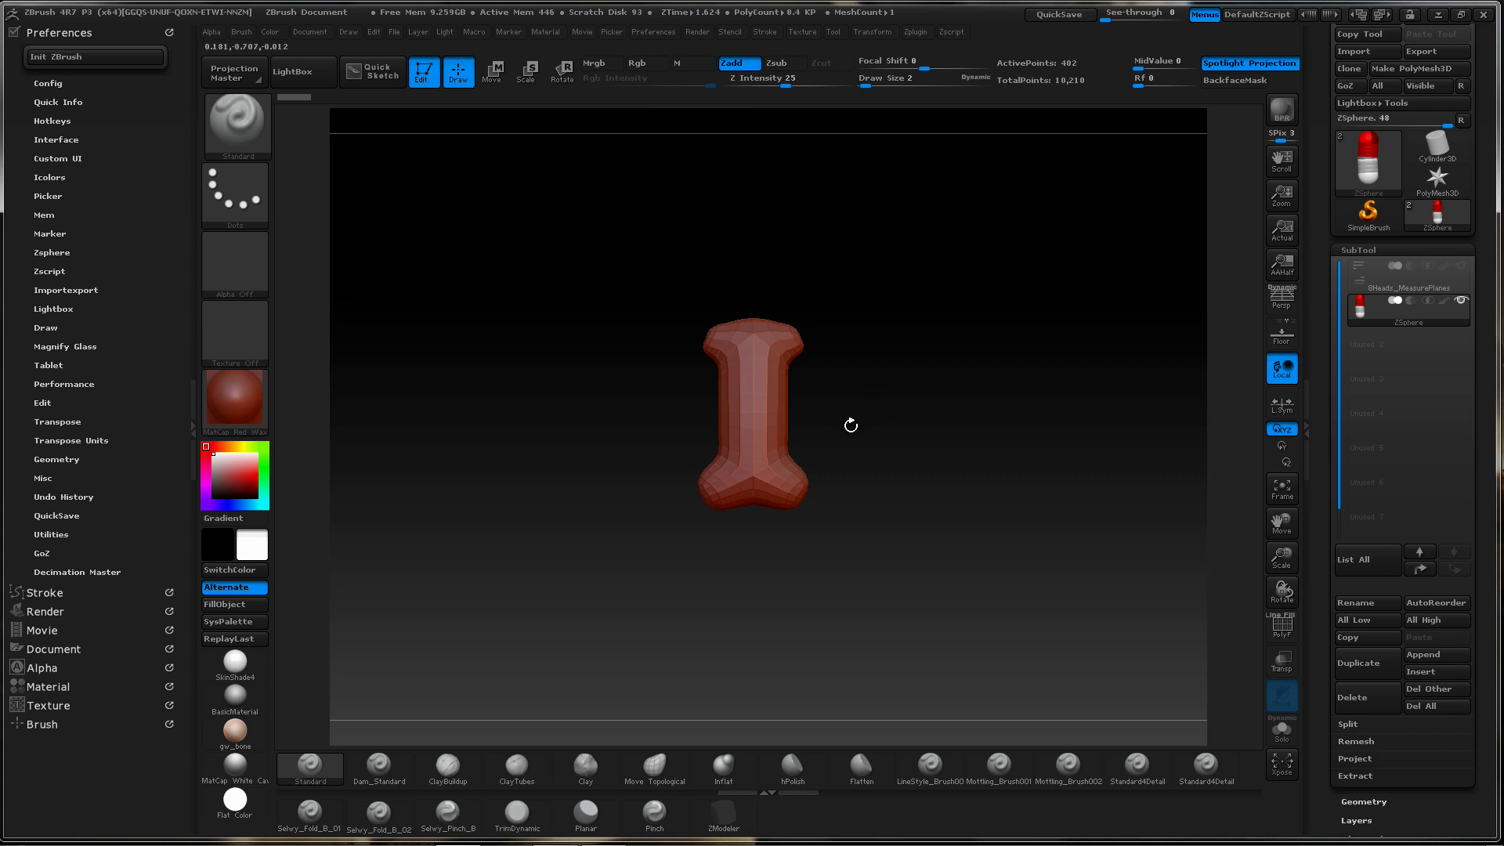
mouse_move(863, 416)
mouse_down()
mouse_move(966, 399)
mouse_move(953, 407)
mouse_up()
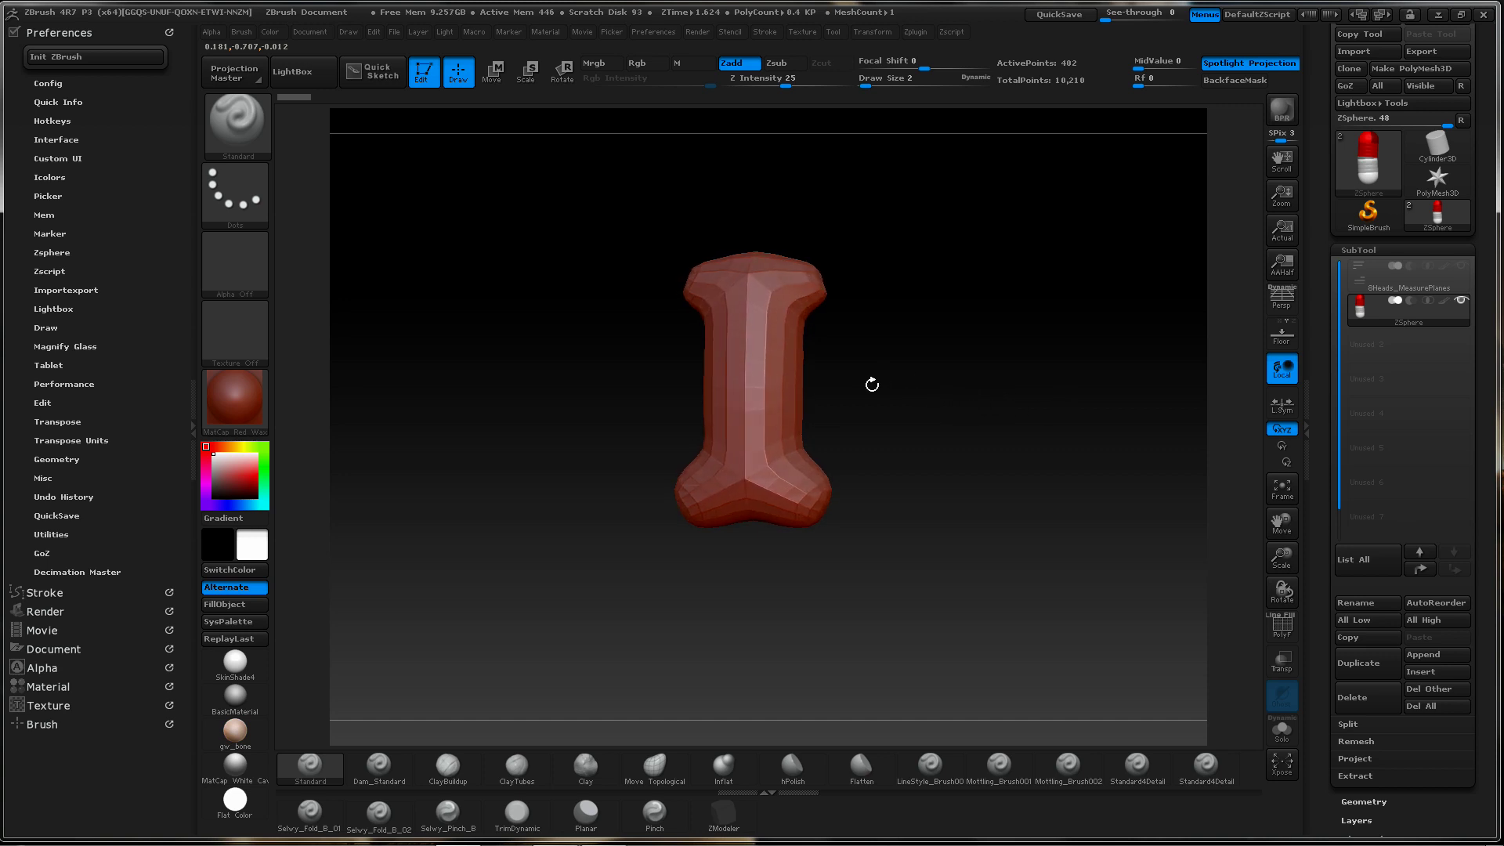
key(a)
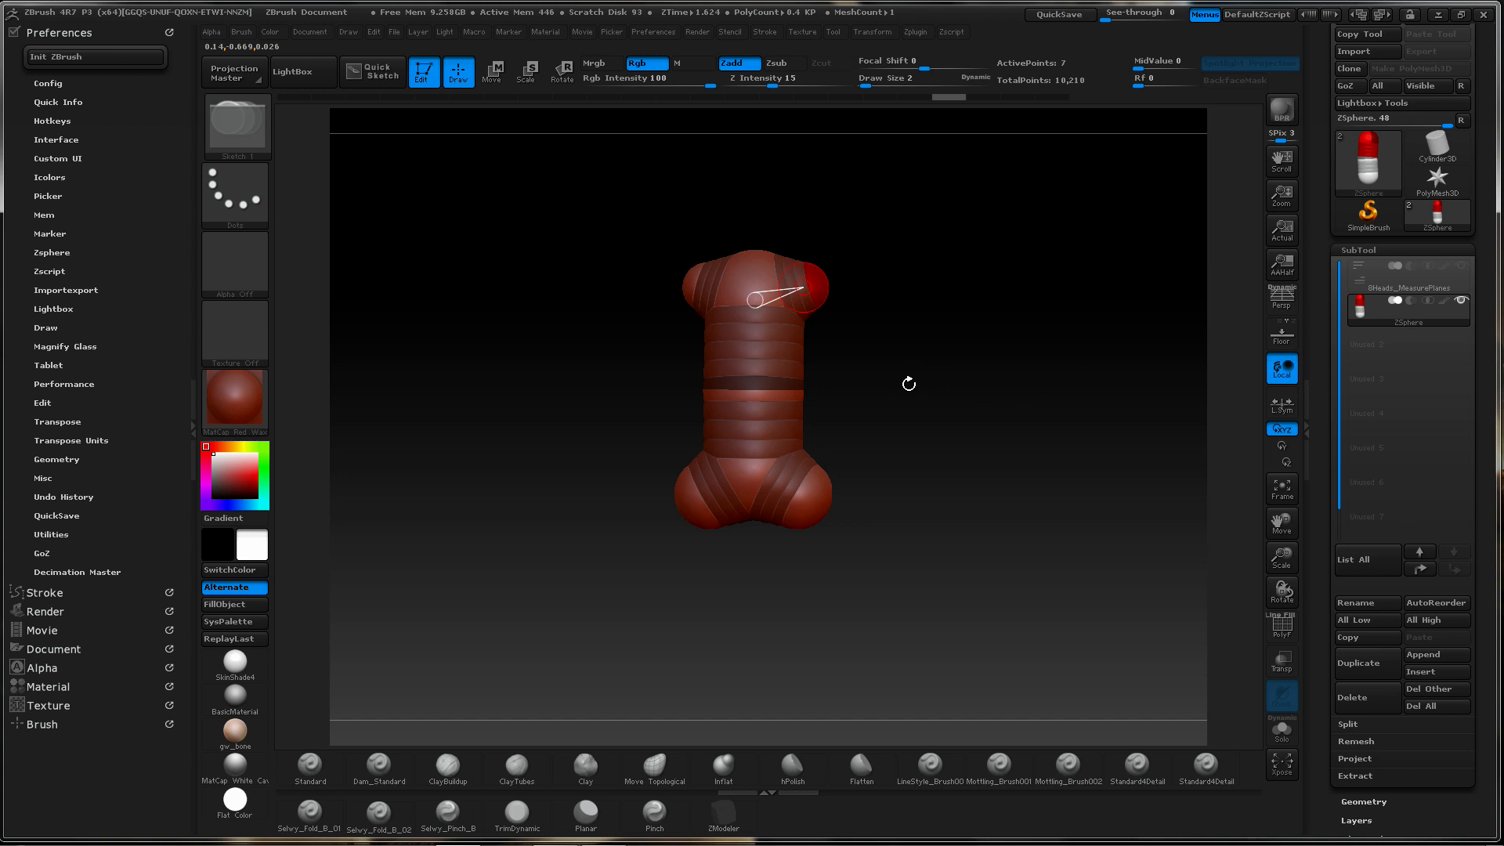
drag(908, 384, 921, 386)
key(ctrl+shift+z)
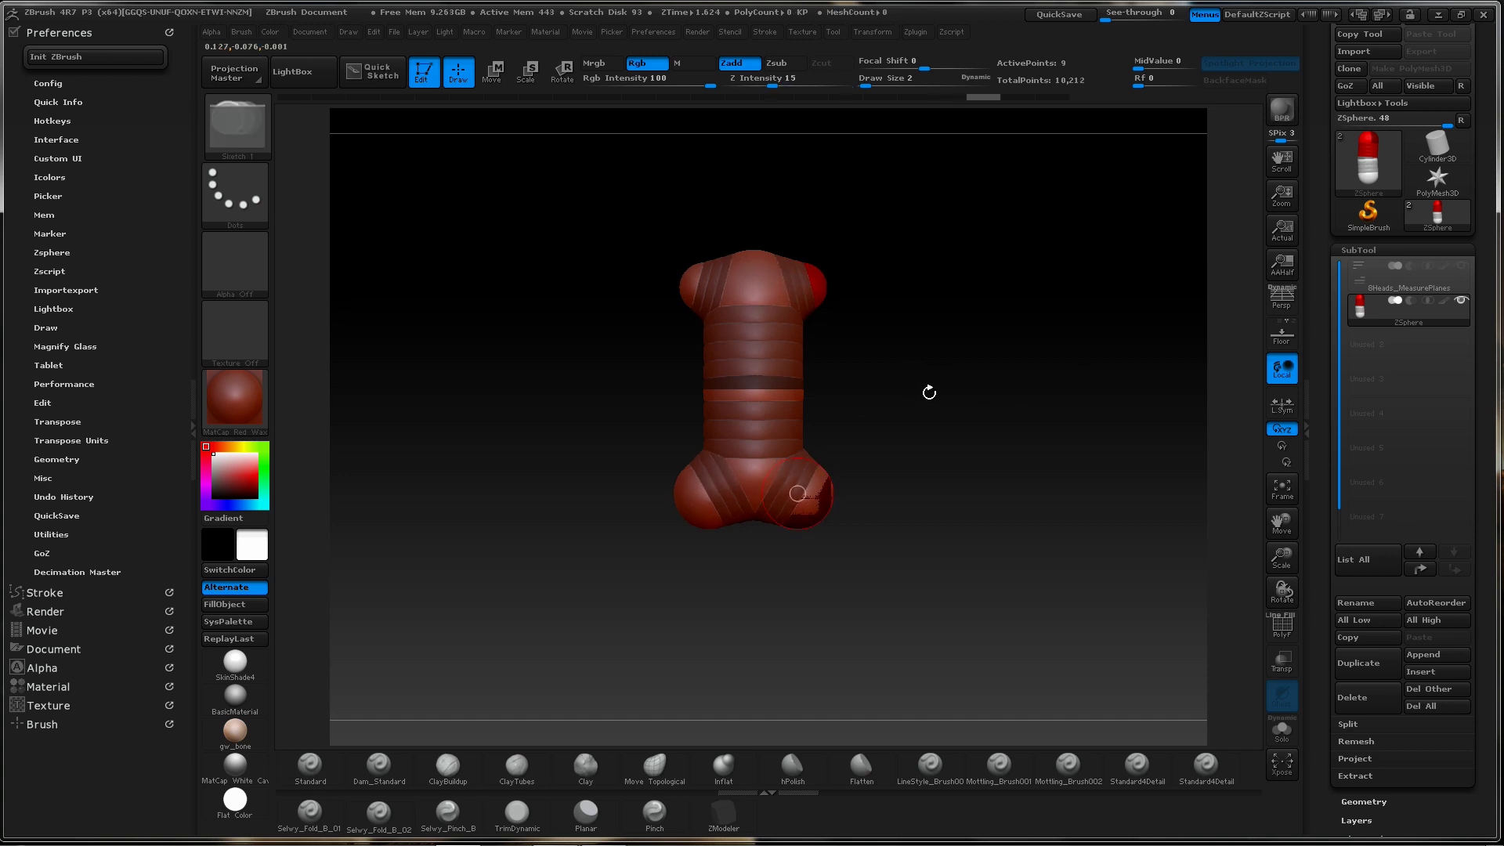
key(ctrl+z)
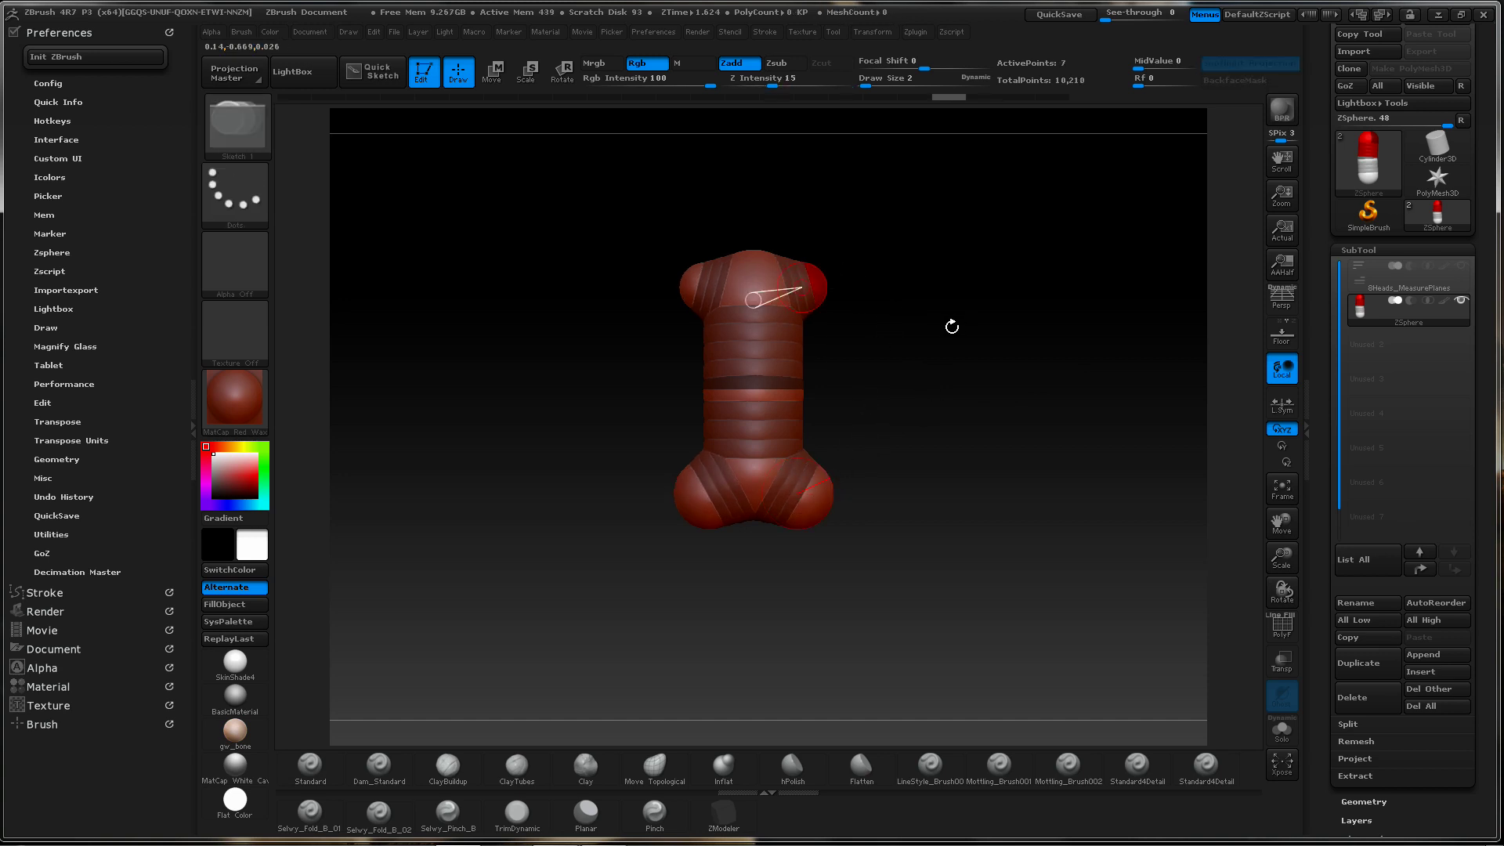
Add another mirrored pair of child ZSpheres to the shoulders and another to the hips, extending both outward
drag(937, 285, 878, 303)
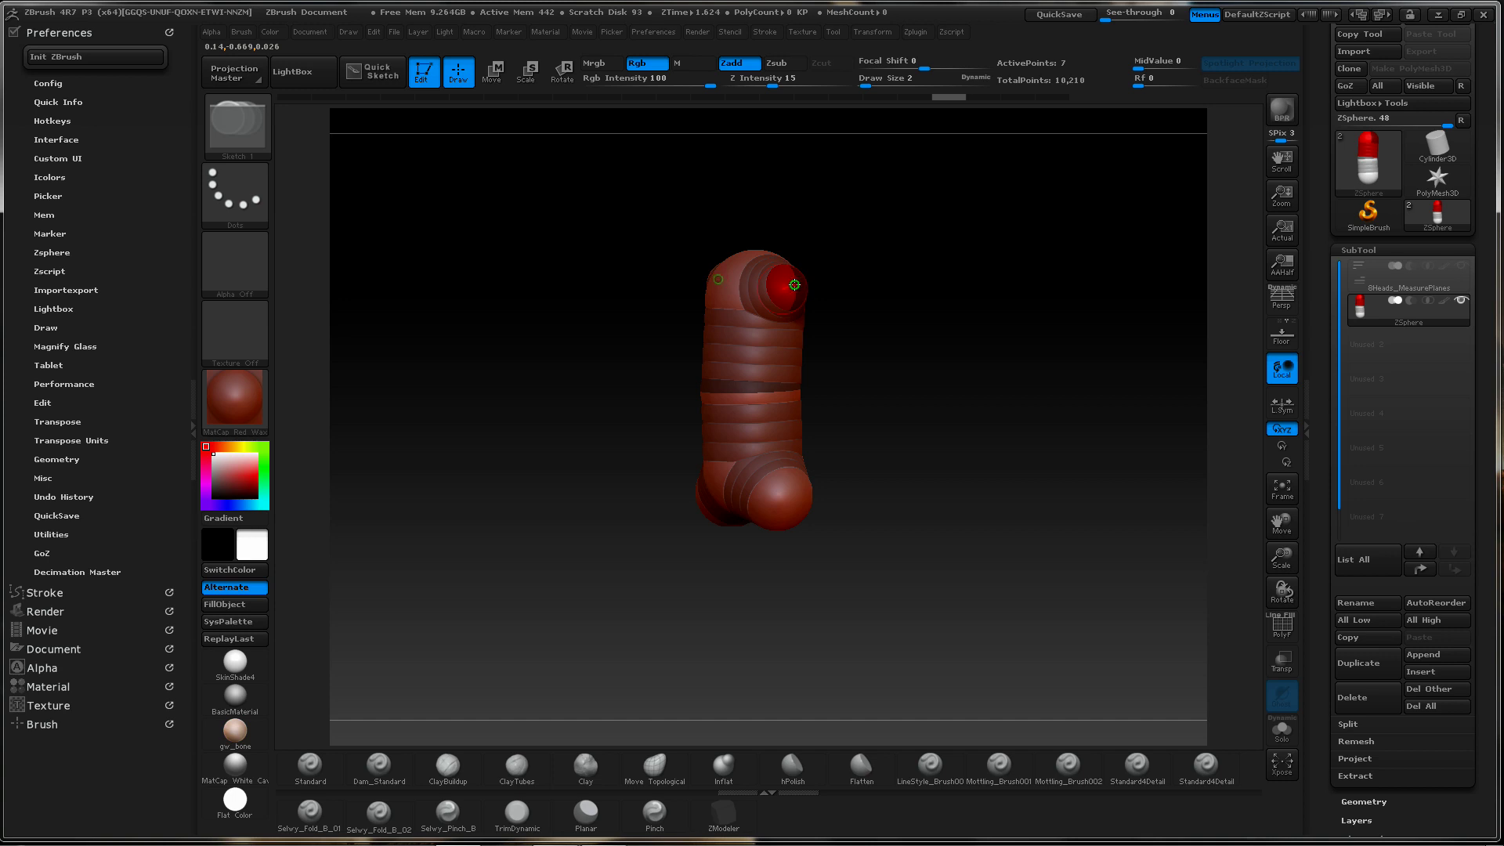
drag(794, 285, 807, 299)
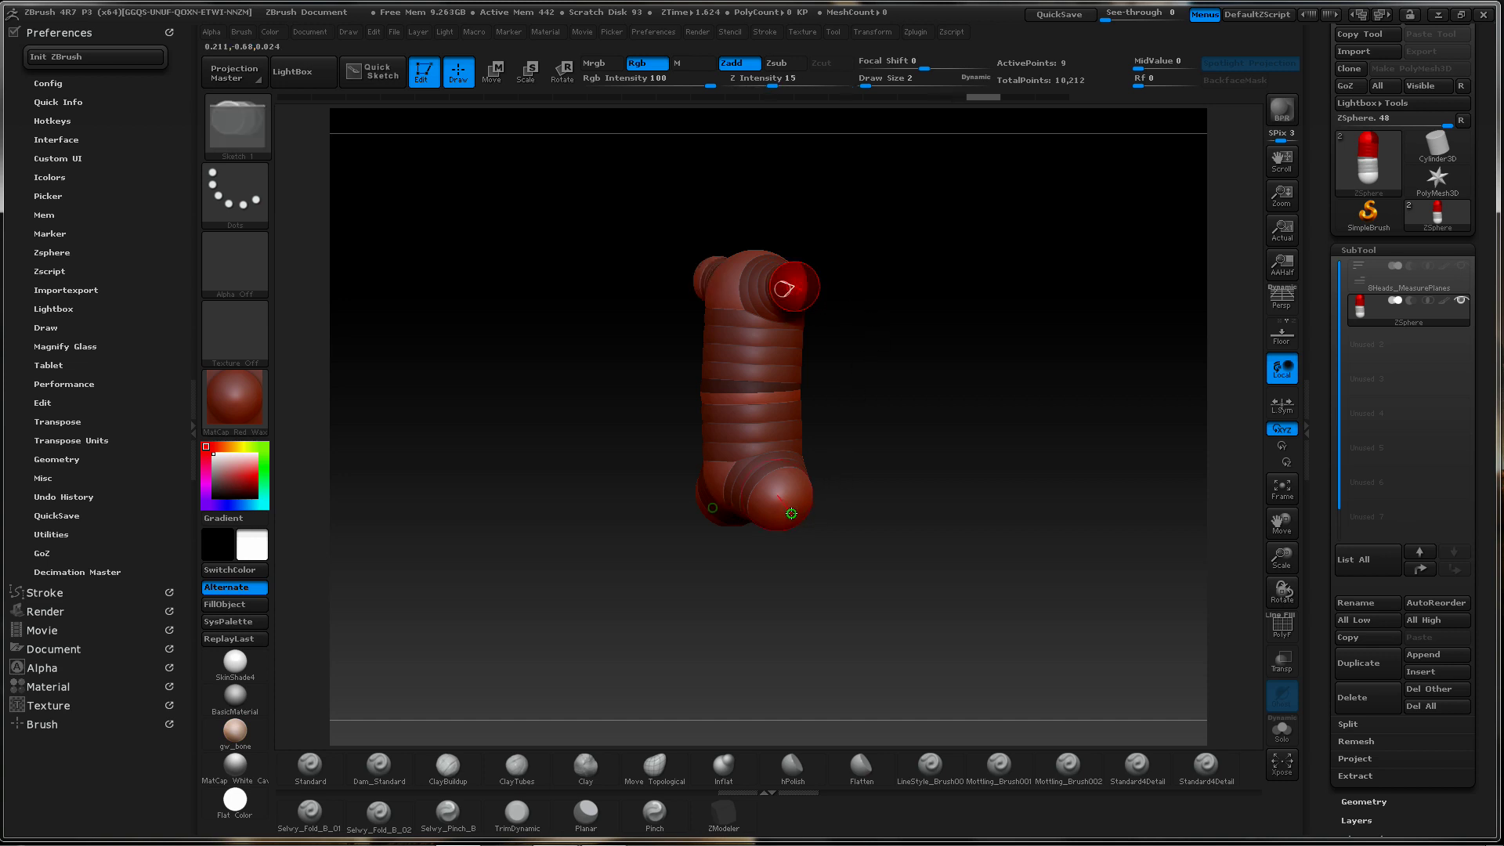
drag(793, 514, 795, 517)
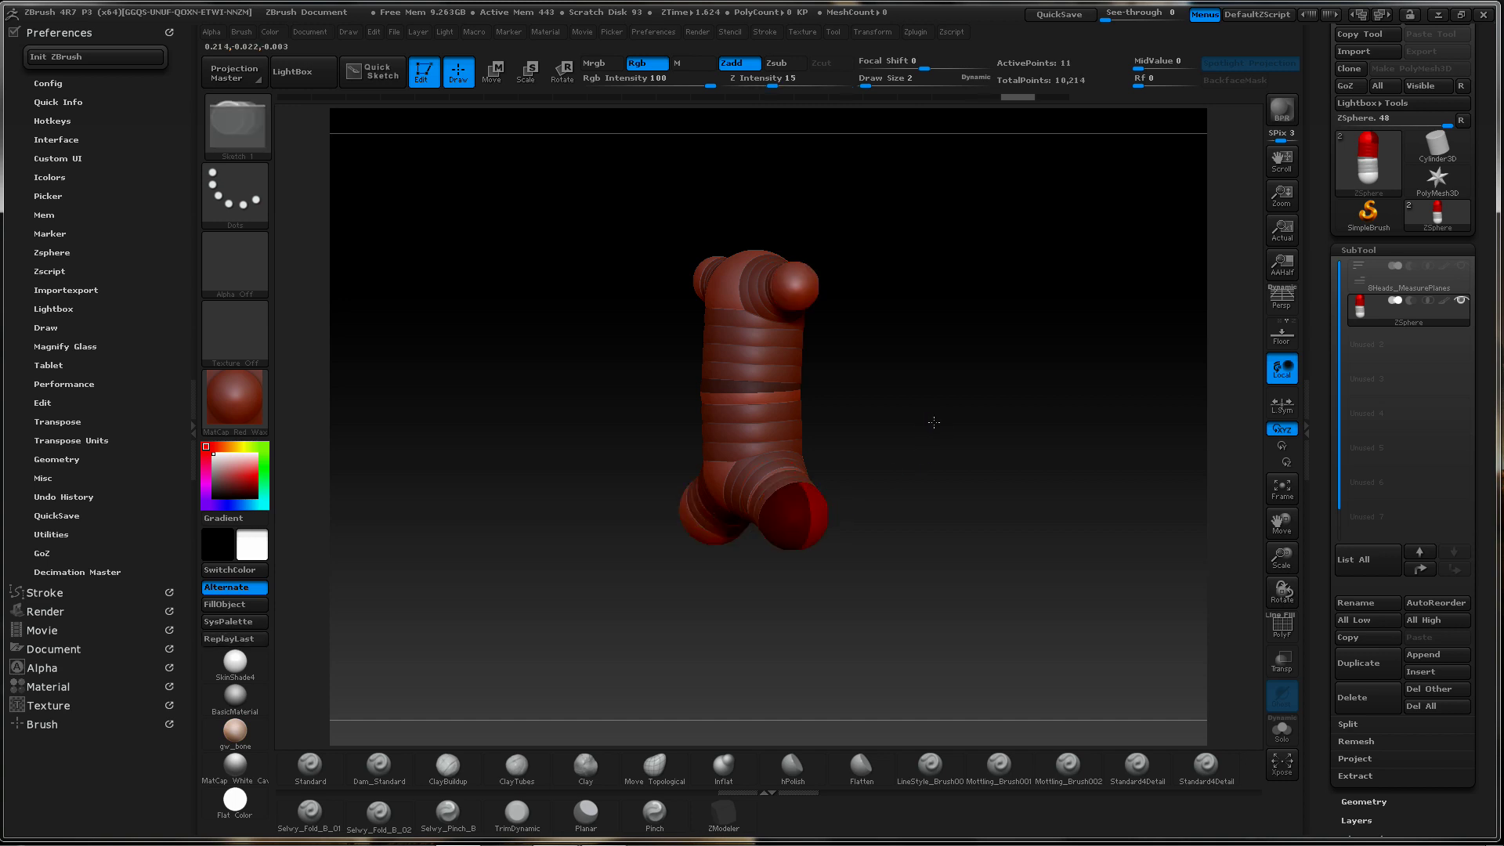
shift+drag(928, 422, 977, 420)
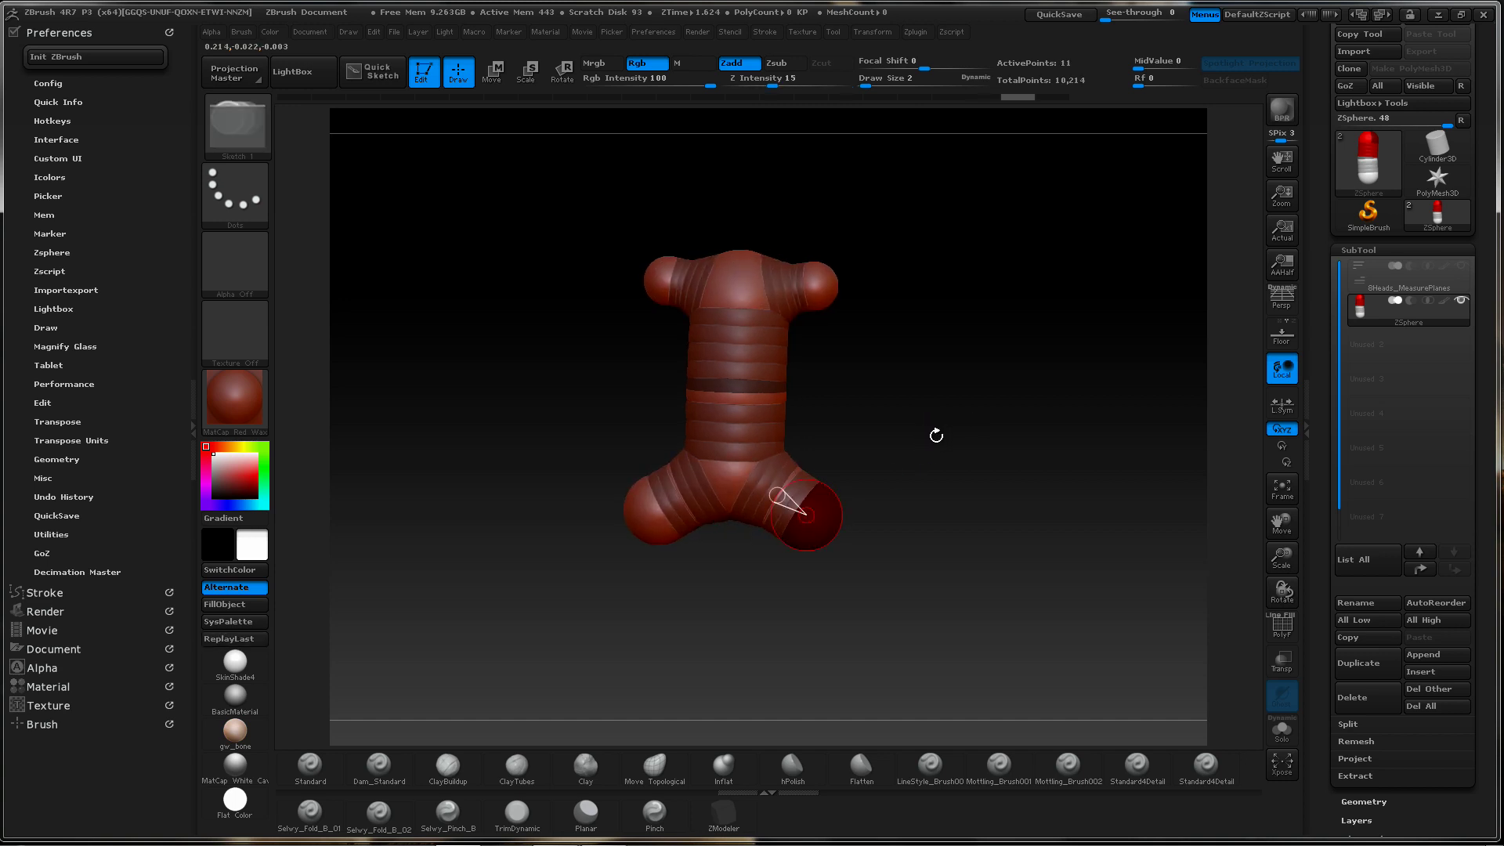
key(ctrl)
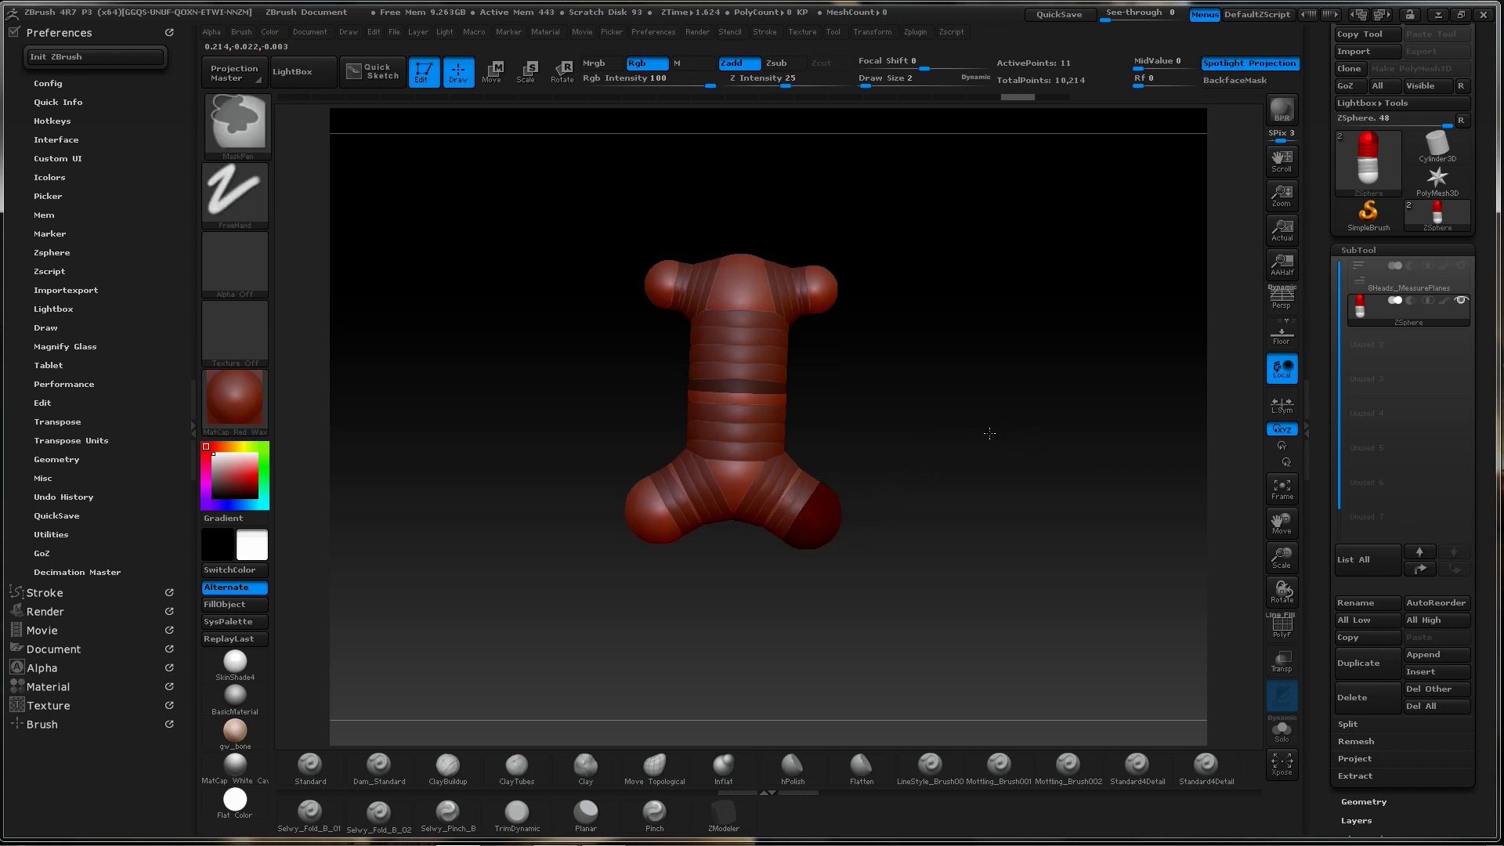
ctrl+right_drag(989, 433, 840, 429)
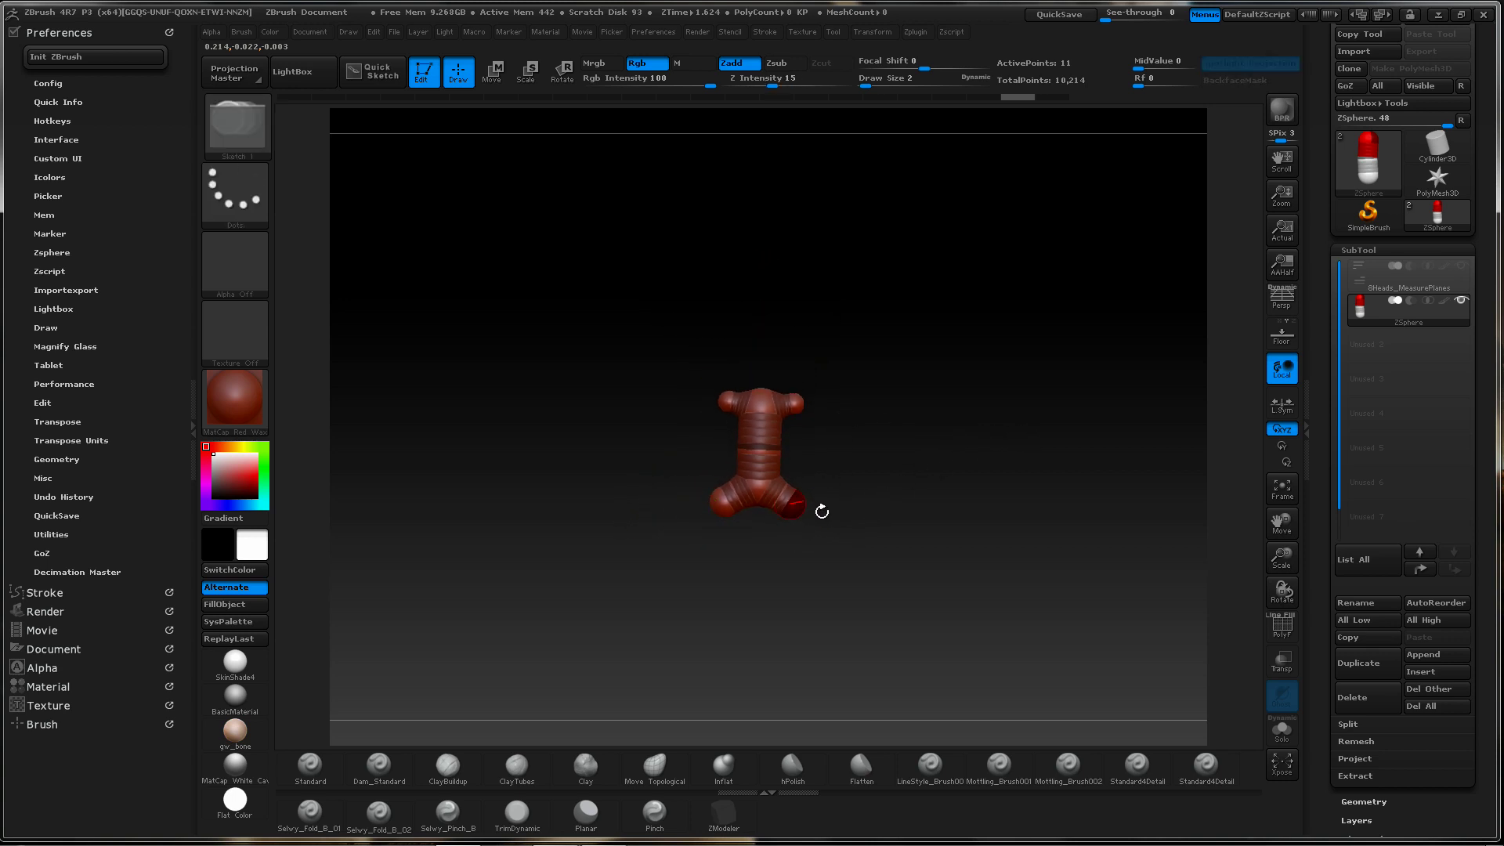
Move the hip end ZSpheres down to form long legs and the shoulder end ZSpheres down and outward to form diagonal arms
key(w)
mouse_move(800, 508)
mouse_down()
mouse_move(812, 659)
mouse_move(798, 660)
mouse_up()
drag(802, 407, 871, 496)
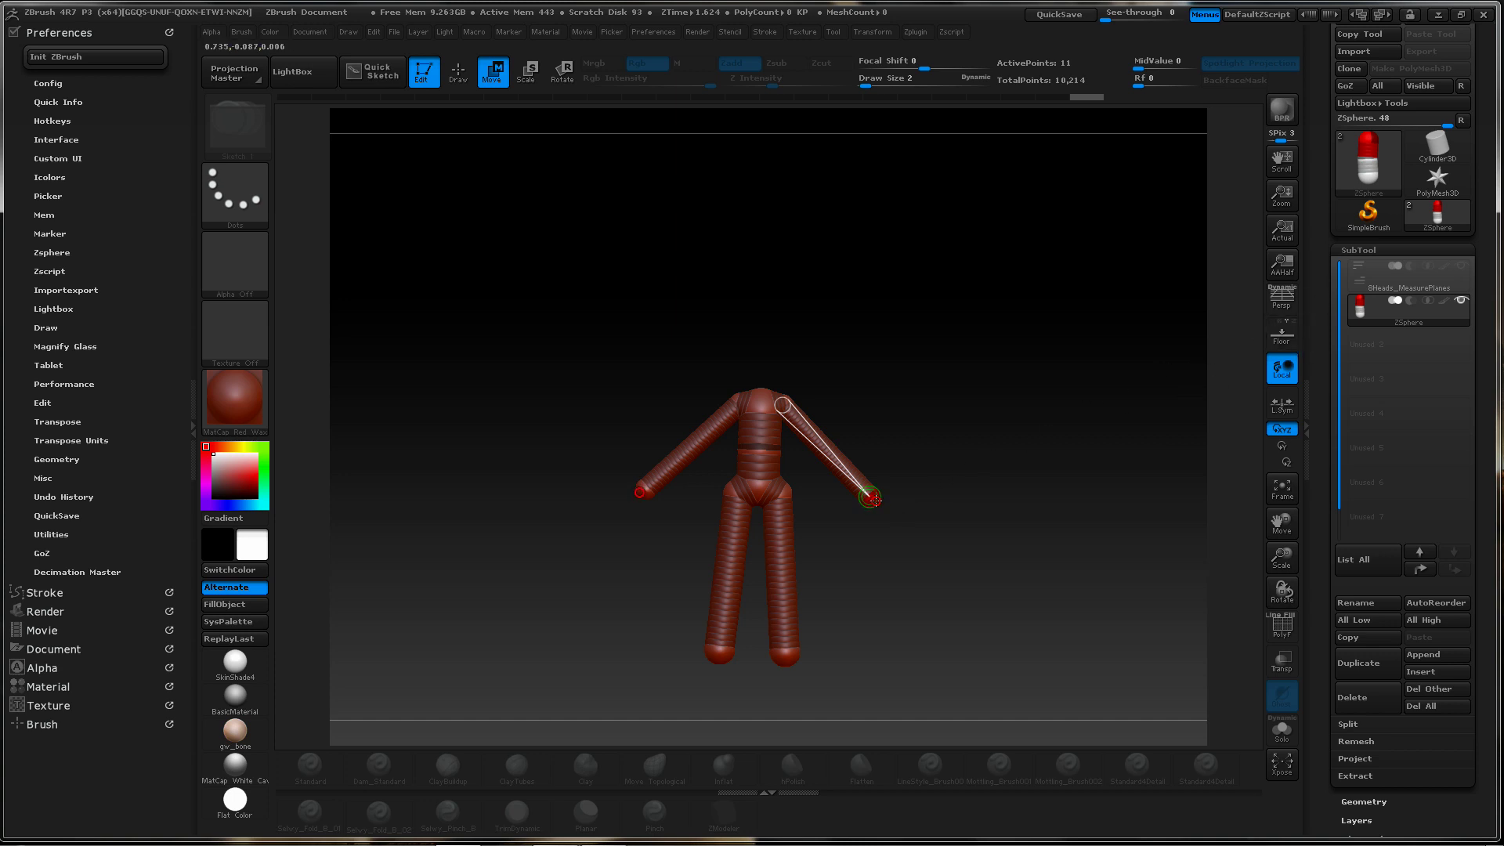
drag(871, 498, 820, 517)
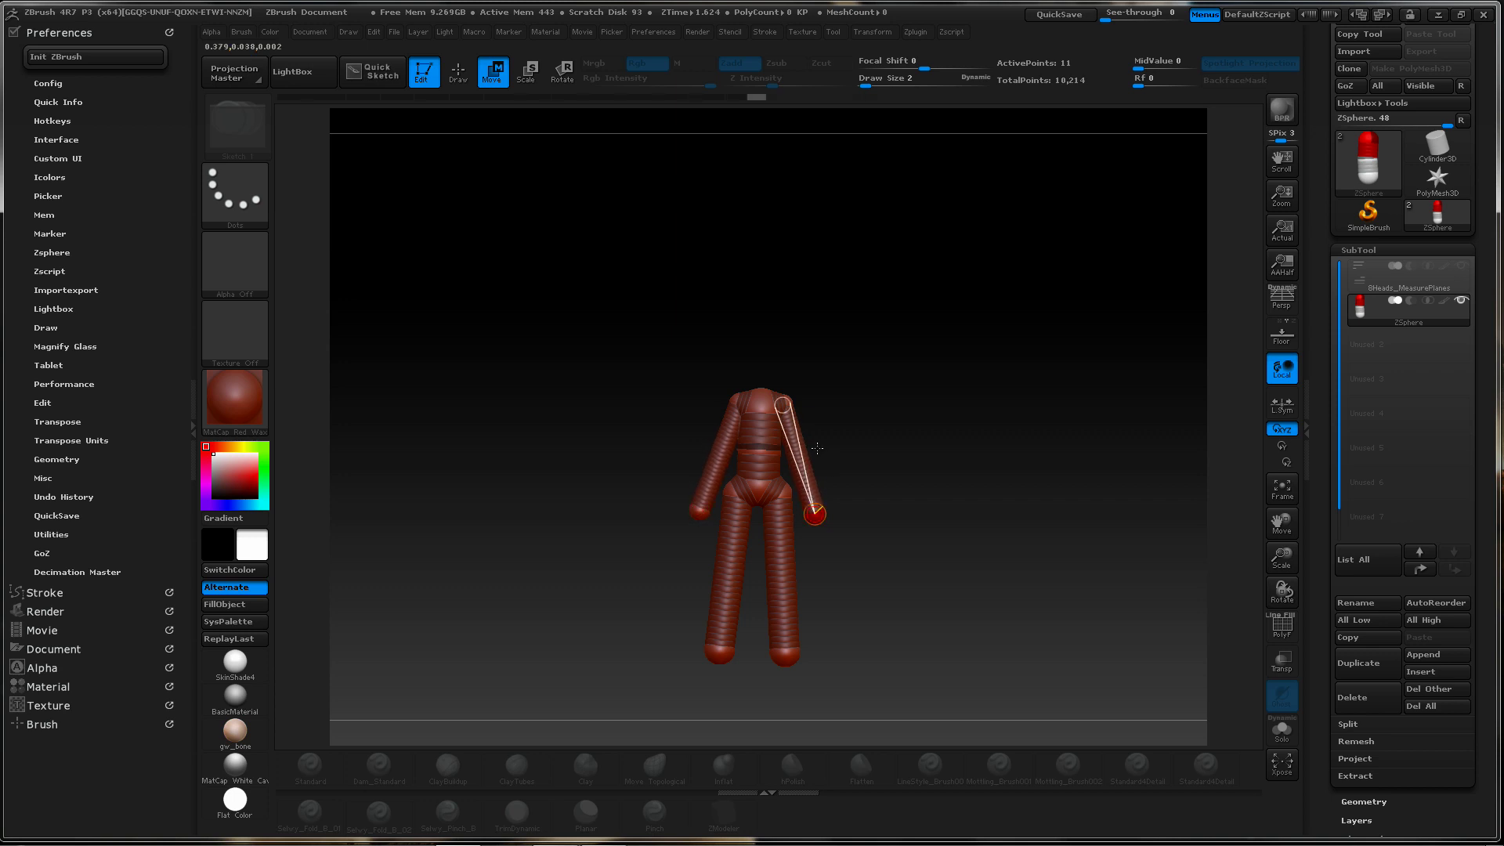
drag(810, 452, 829, 446)
drag(860, 424, 855, 429)
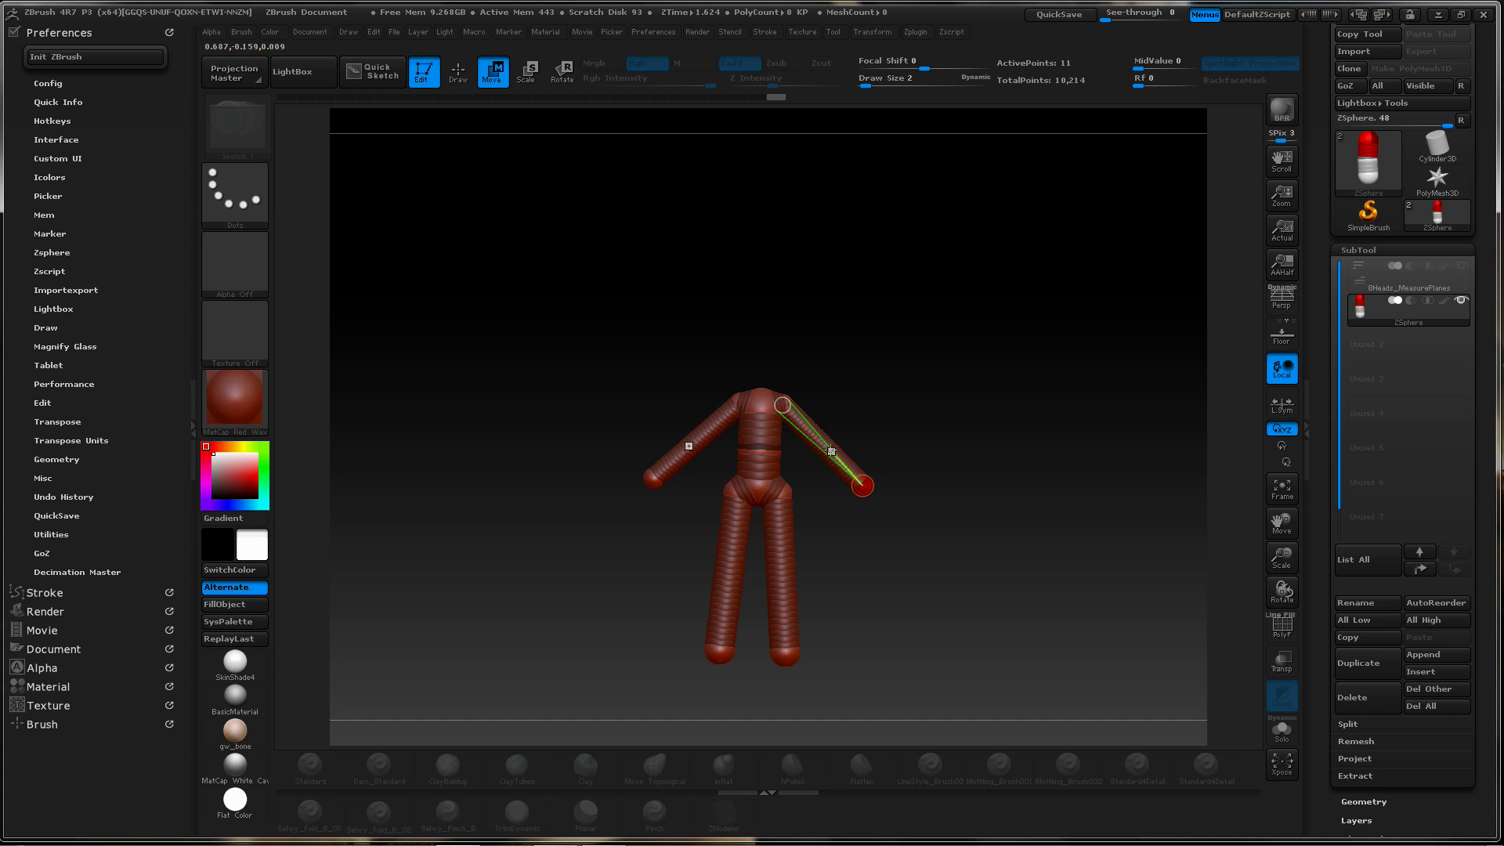
mouse_move(813, 434)
mouse_down()
mouse_move(832, 406)
mouse_move(806, 439)
mouse_up()
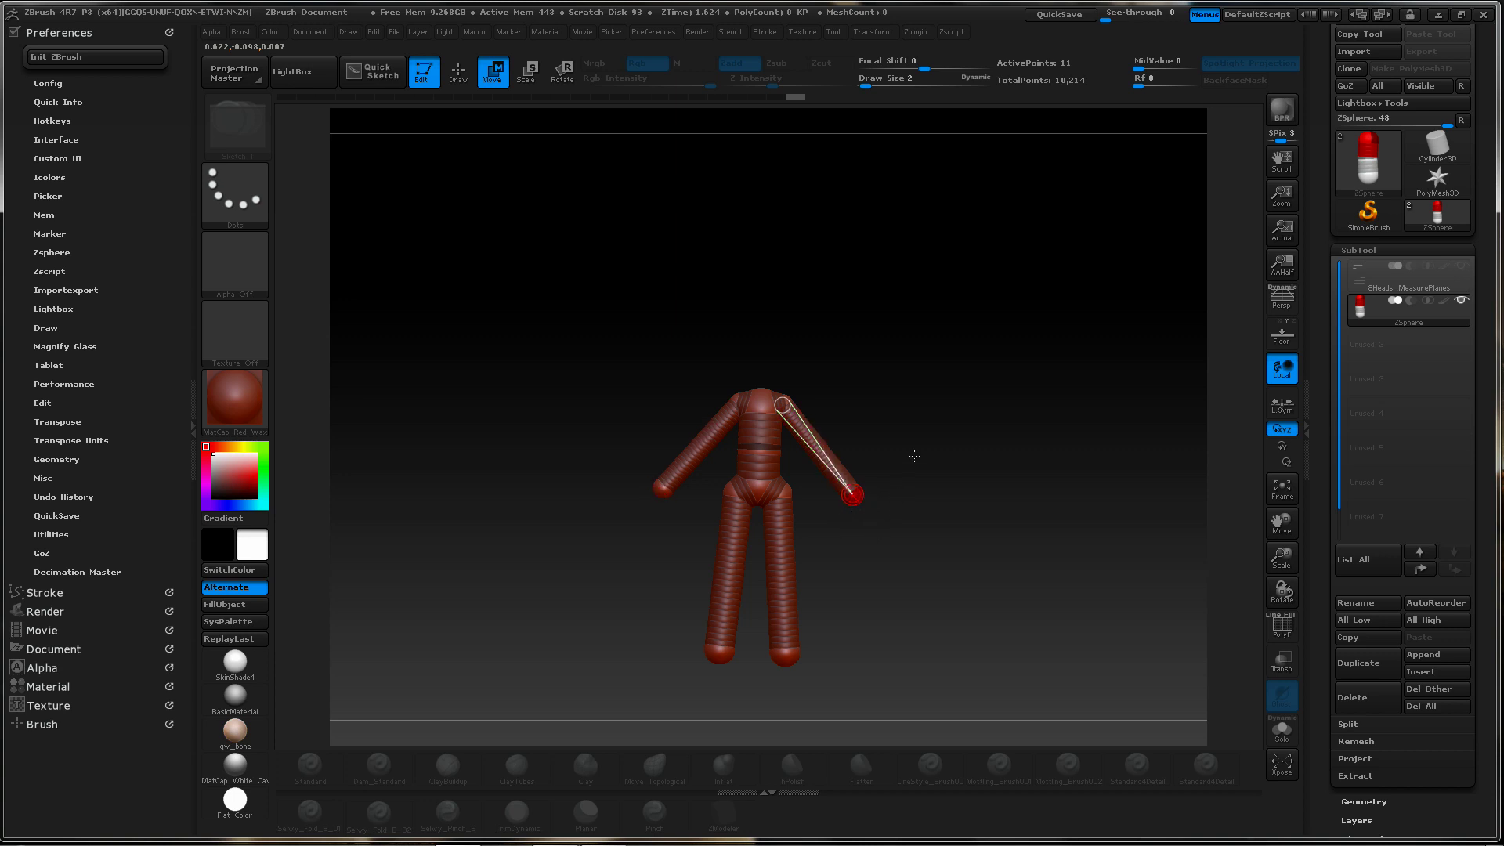
Show the 8Heads_MeasurePlanes subtool and raise the foot ZSpheres slightly to sit on the lowest plane
drag(992, 416, 907, 420)
click(1464, 266)
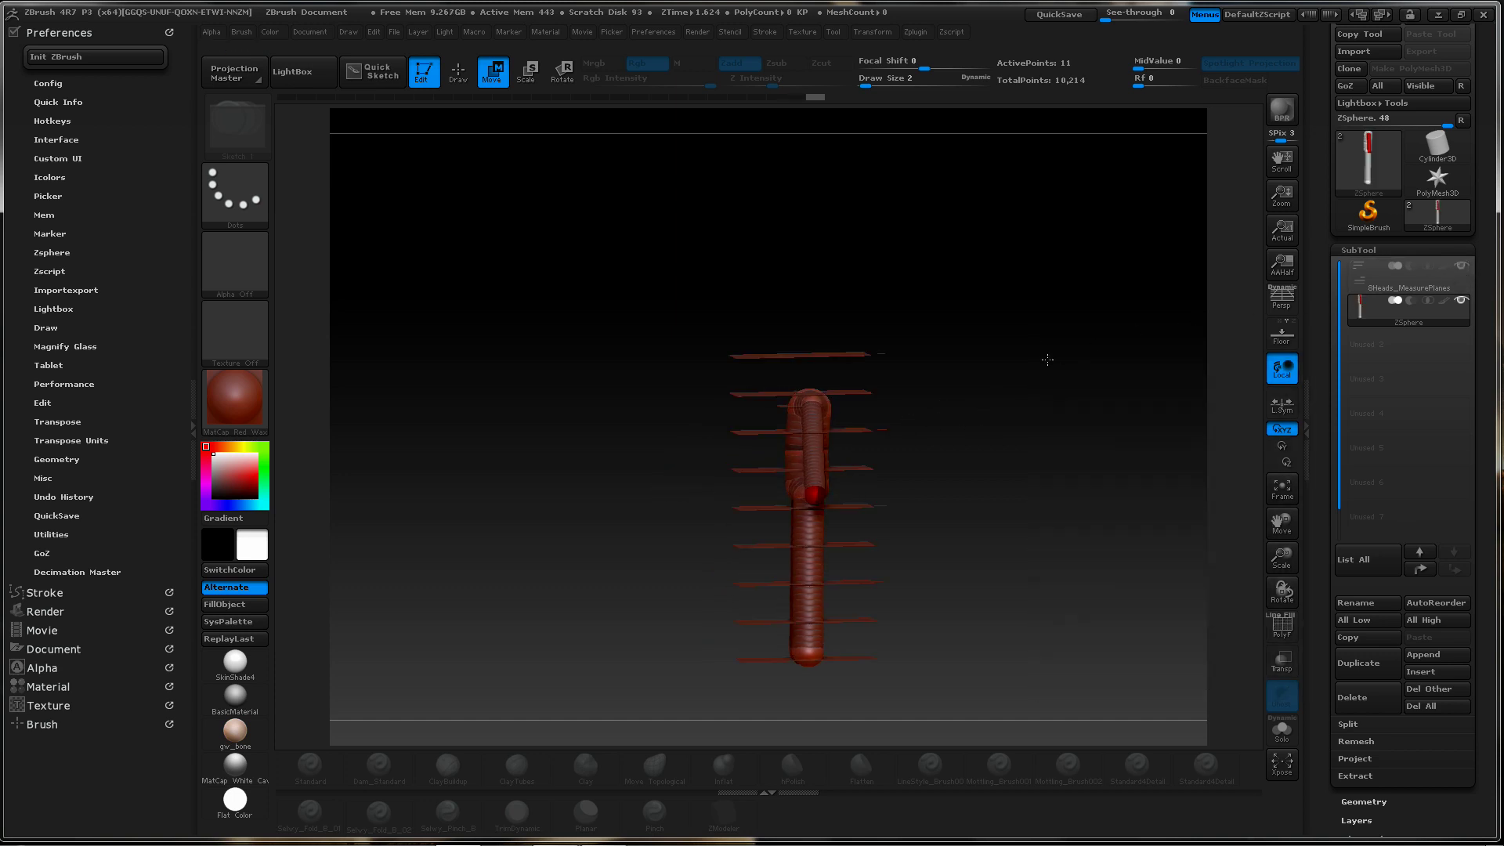
drag(1047, 355, 974, 413)
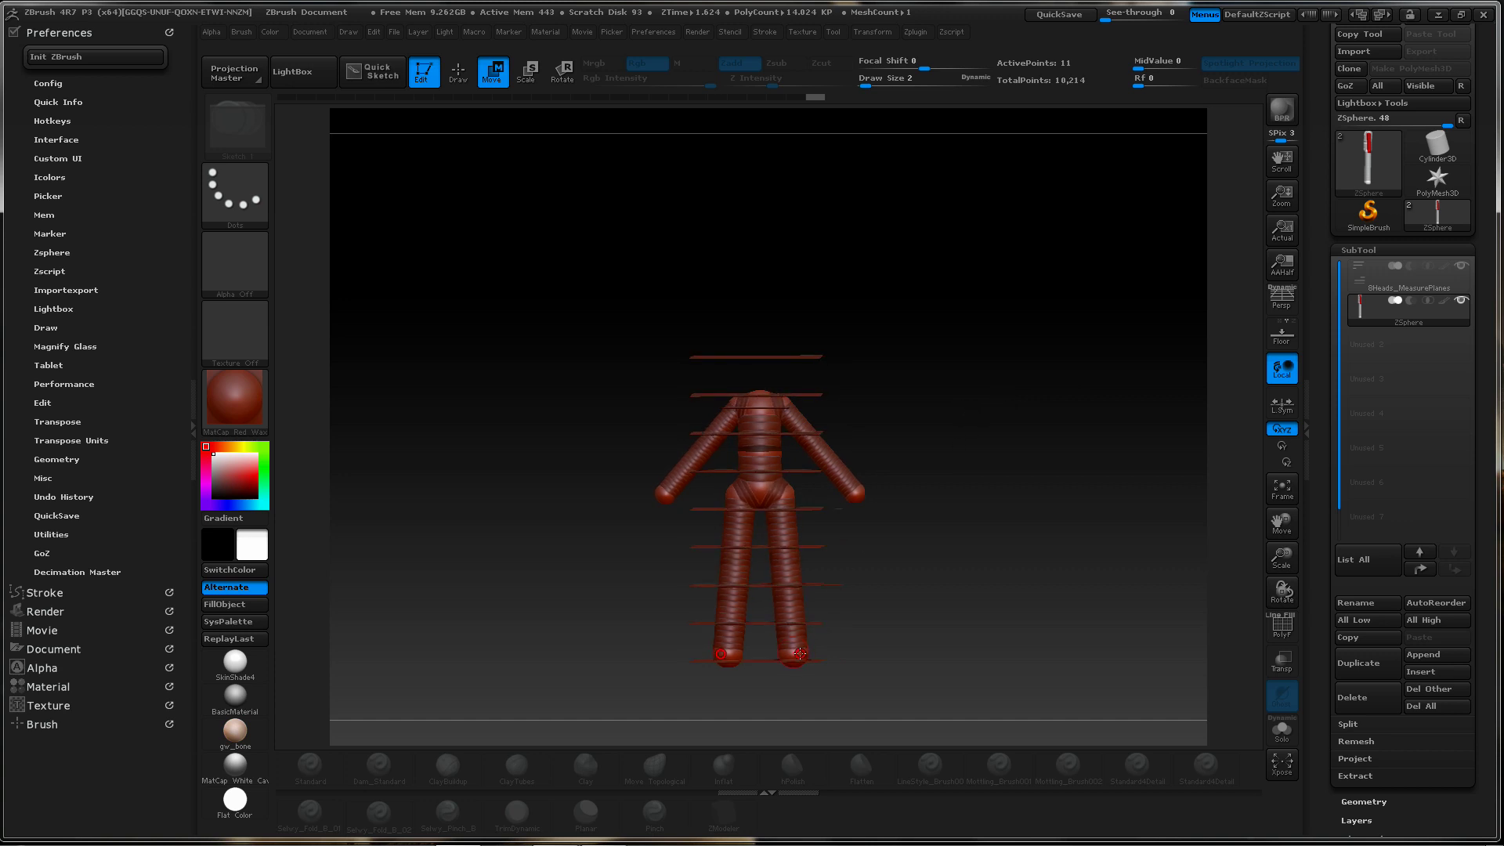
drag(797, 657, 799, 647)
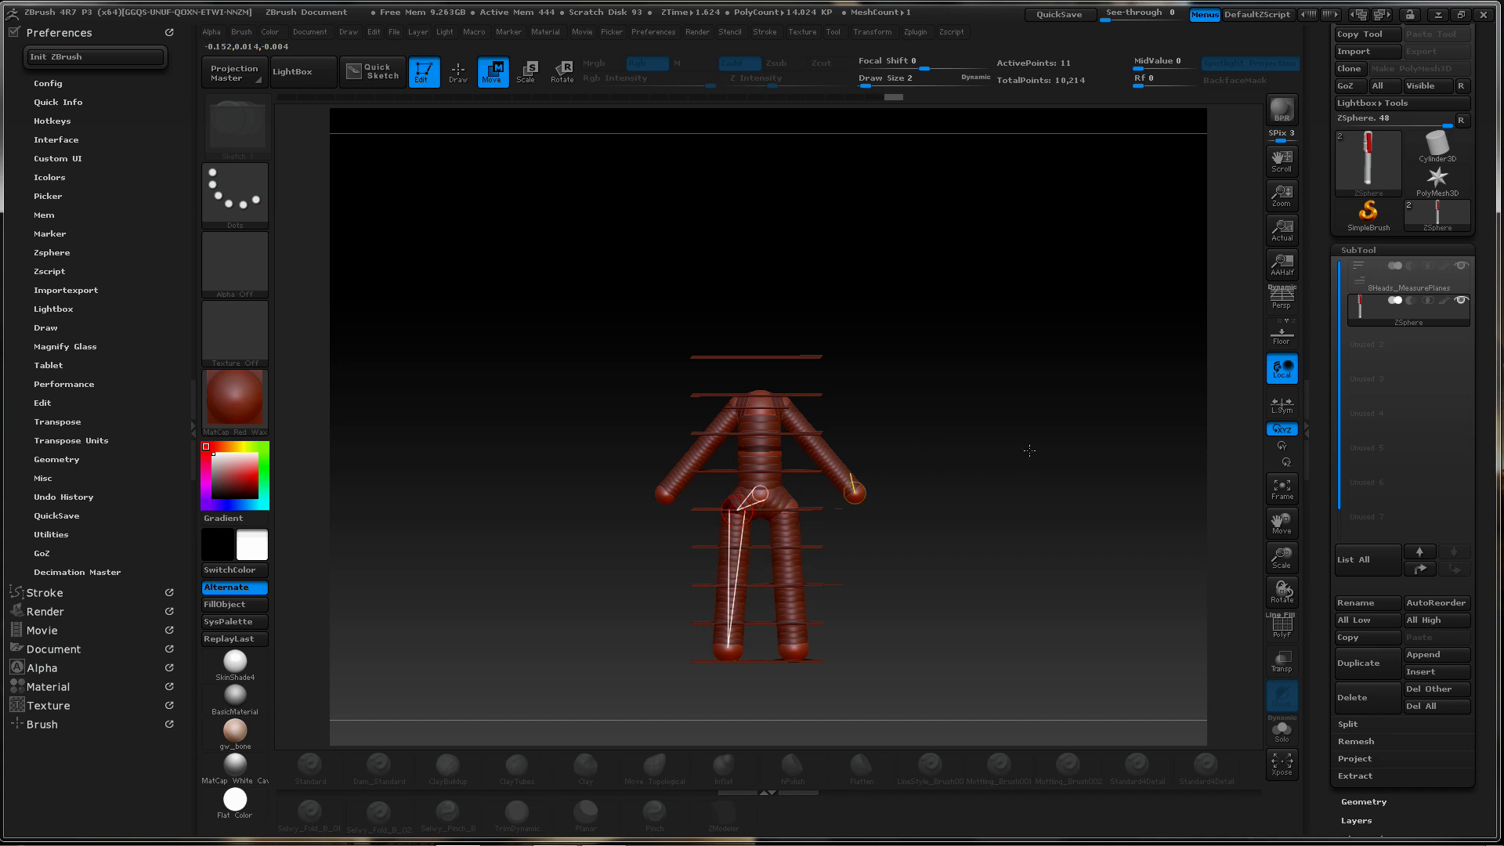
Adjust the depth position of the shoulders in side view and check the result with the adaptive skin preview
drag(1031, 460, 933, 459)
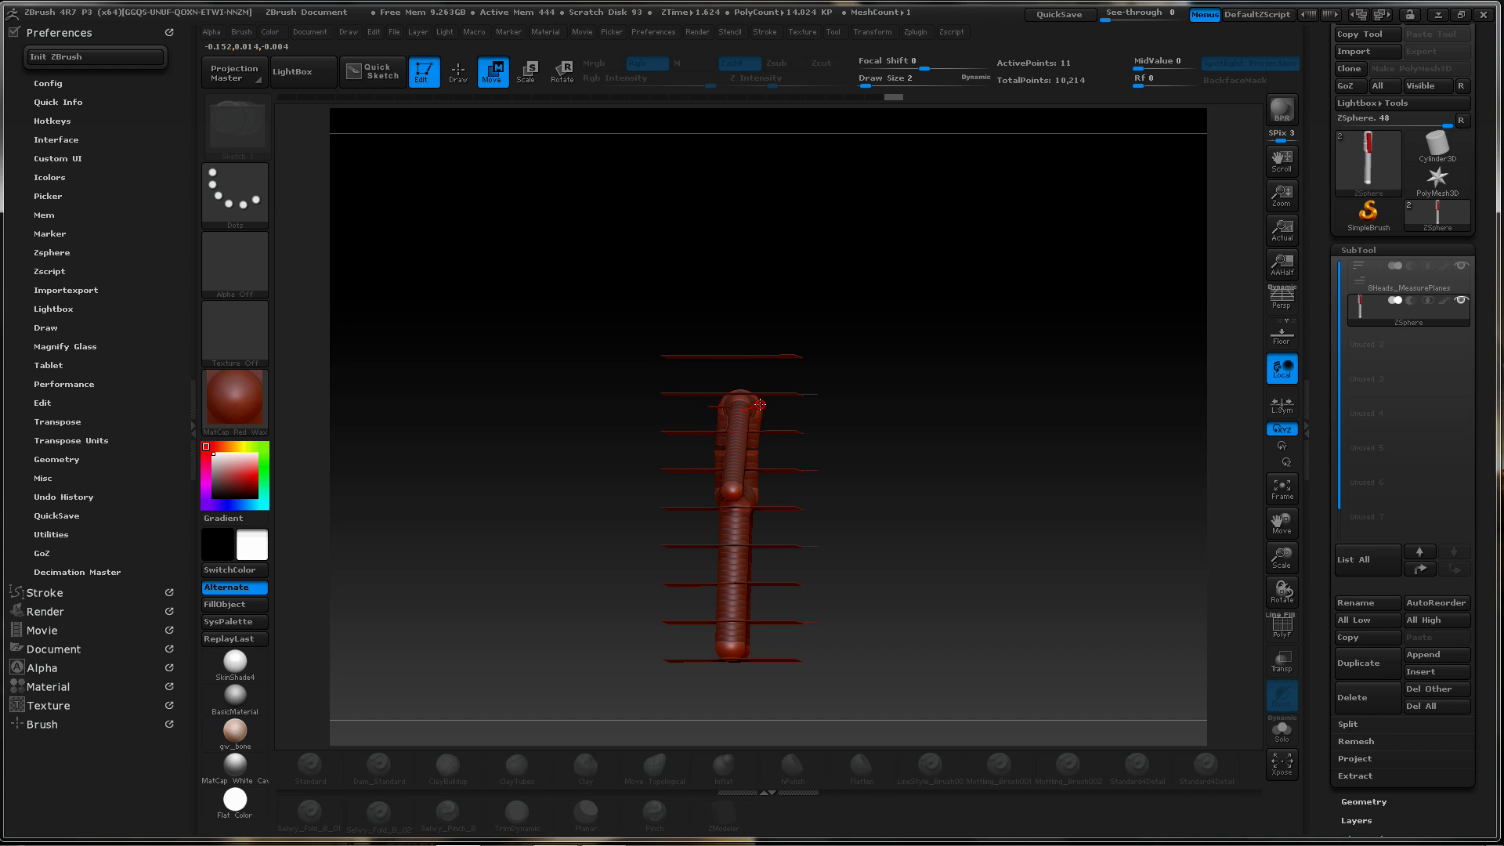
drag(760, 404, 752, 407)
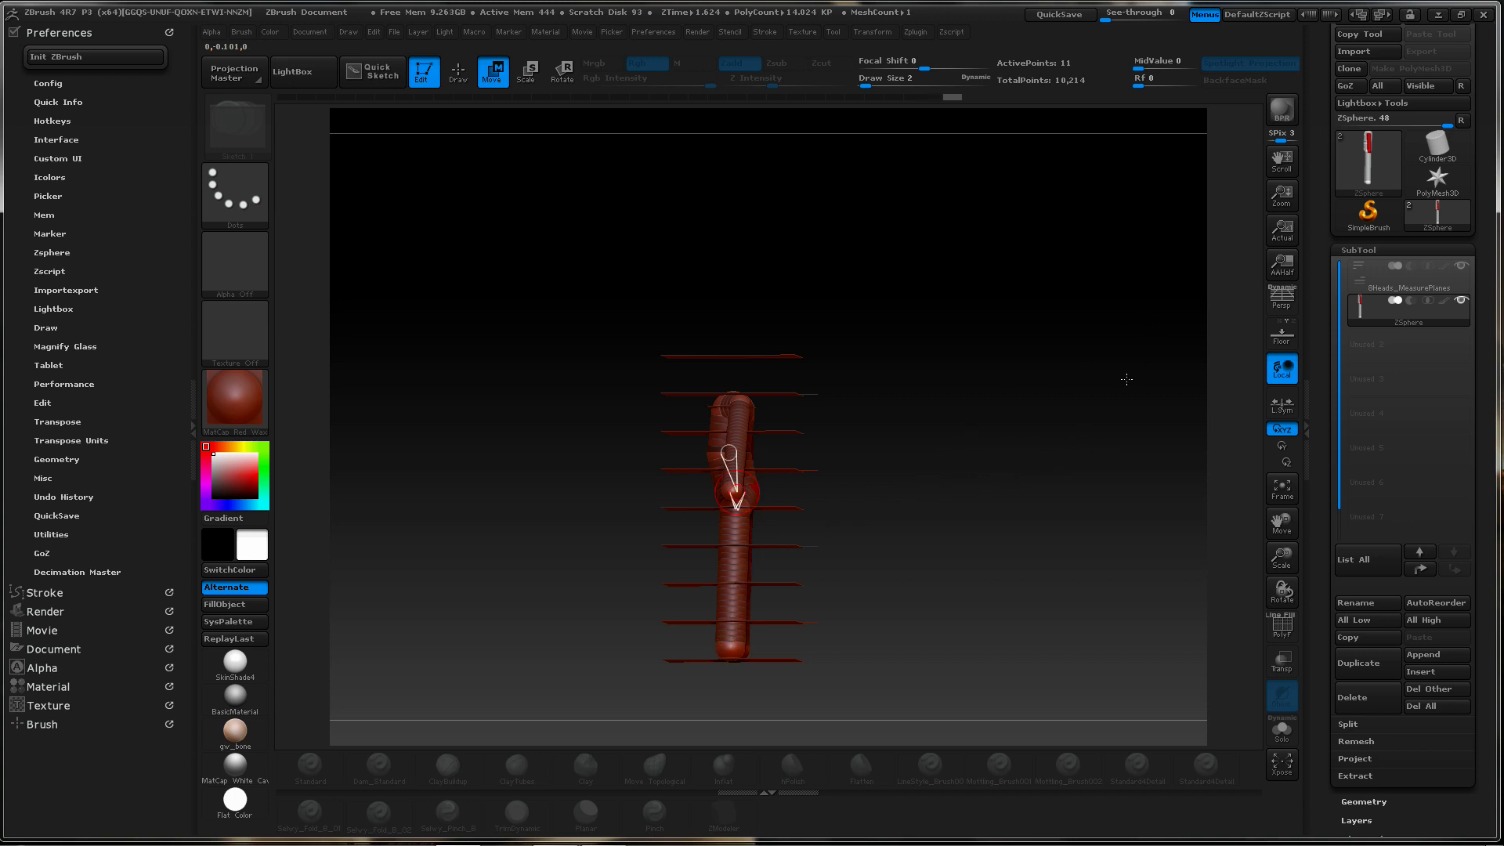
key(a)
shift+drag(969, 440, 980, 427)
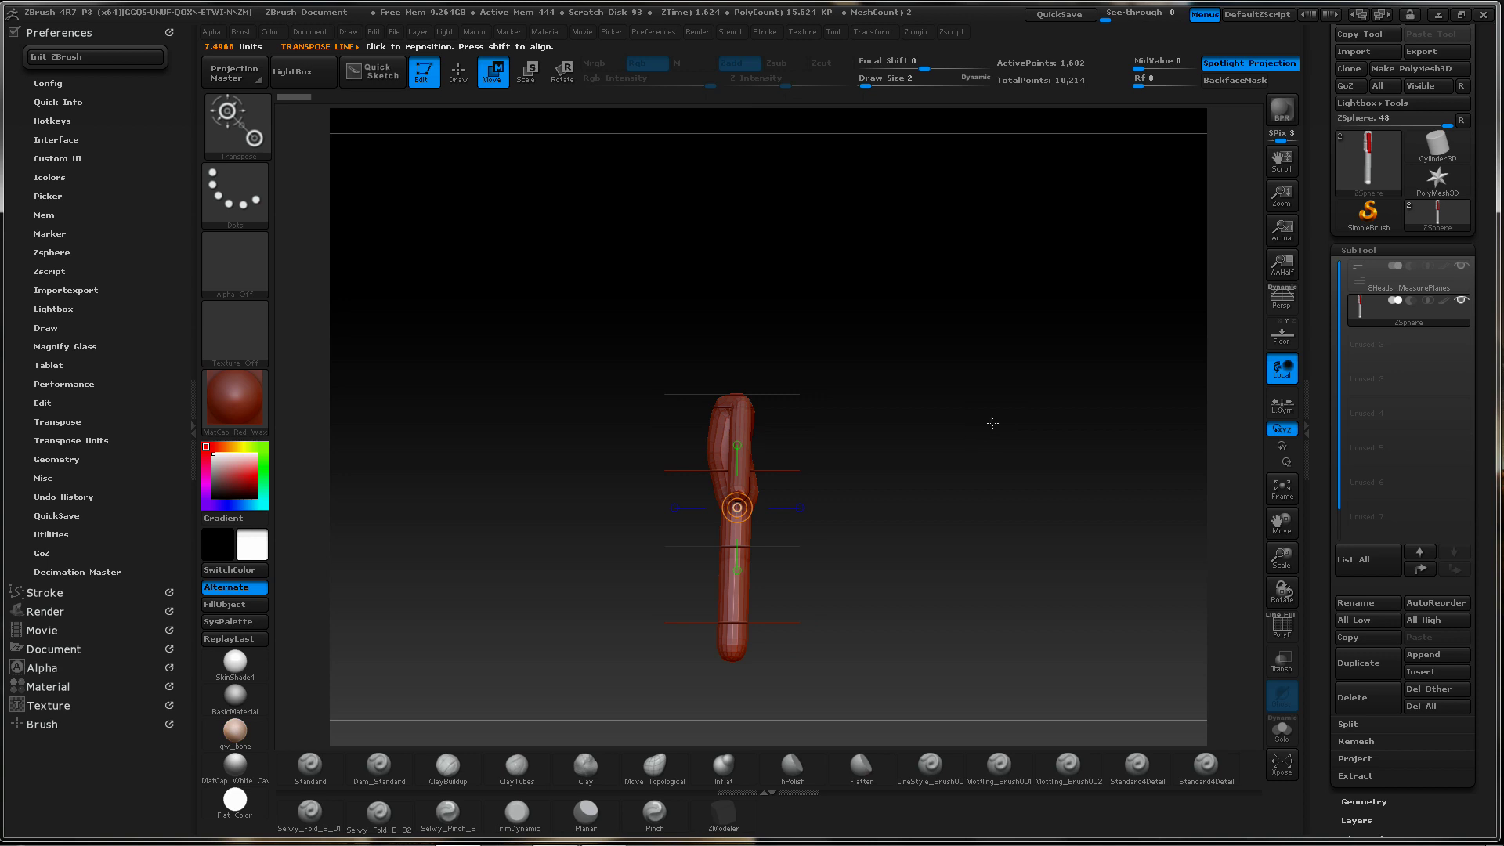
key(a)
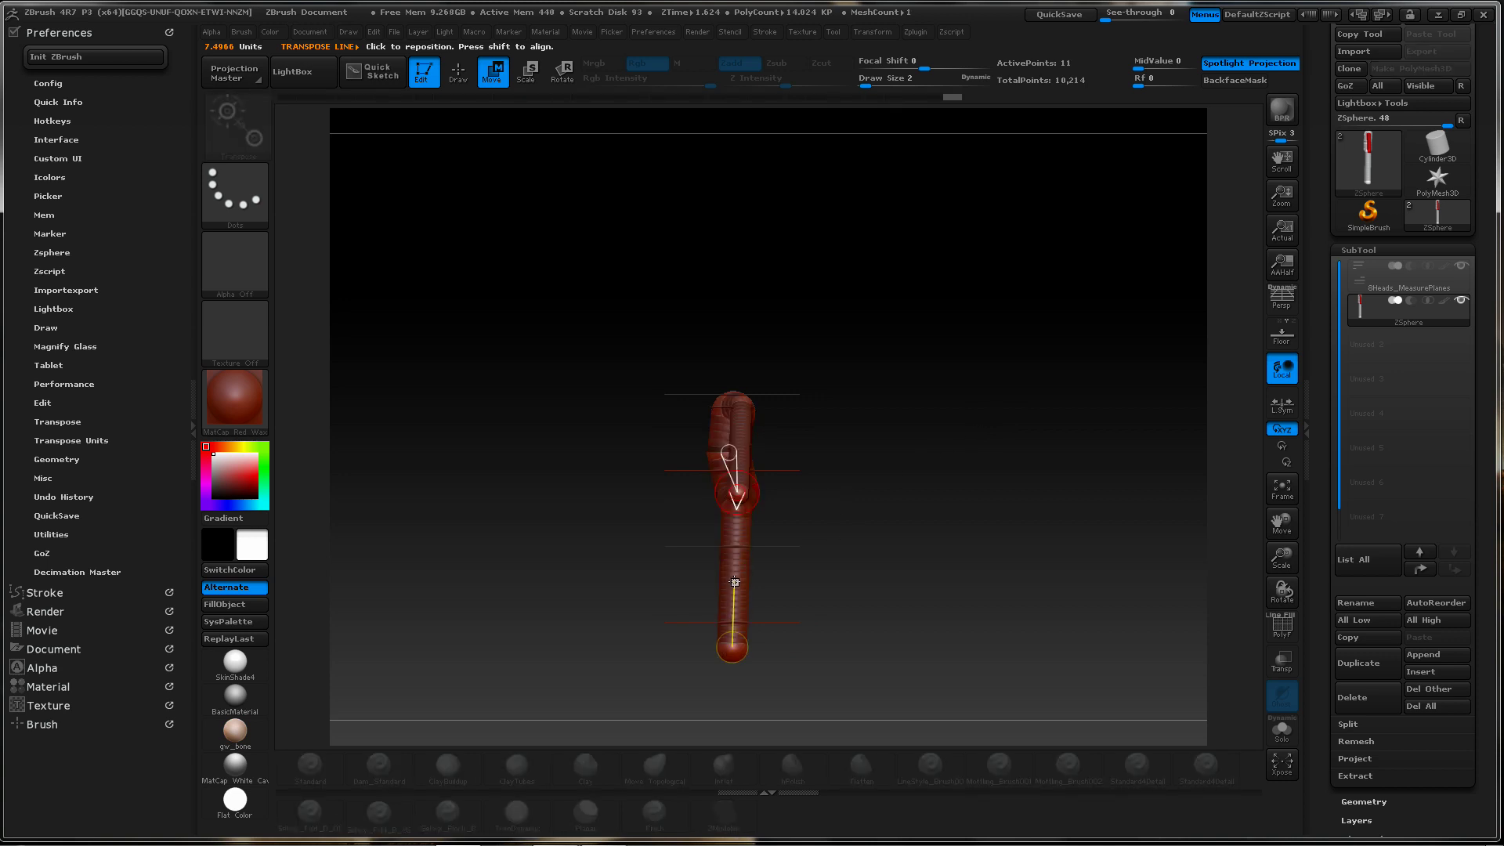
Insert mirrored knee ZSpheres midway along the legs and elbow ZSpheres midway along the arms
key(q)
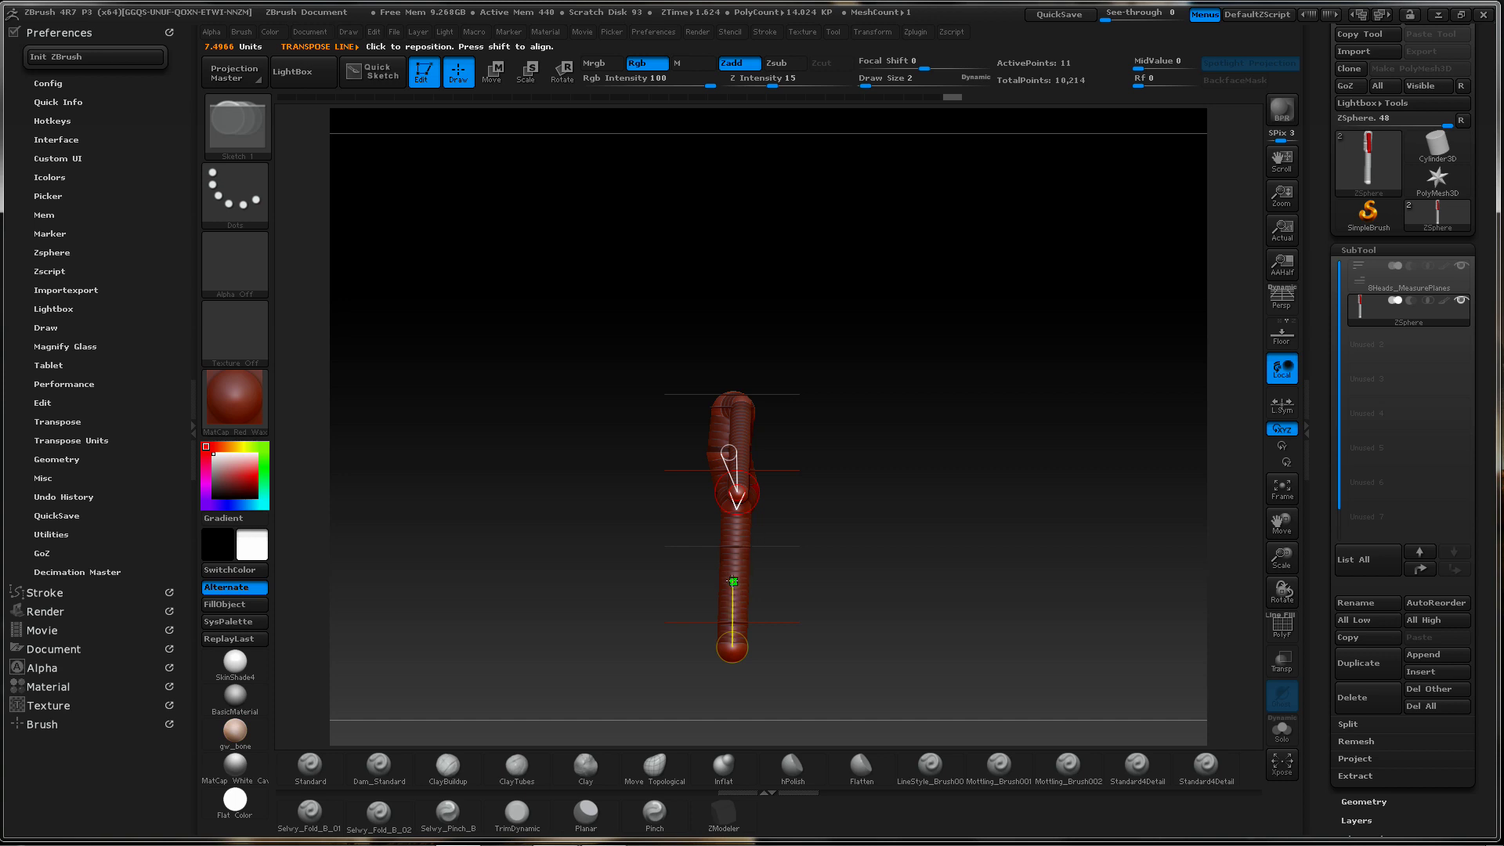
click(735, 580)
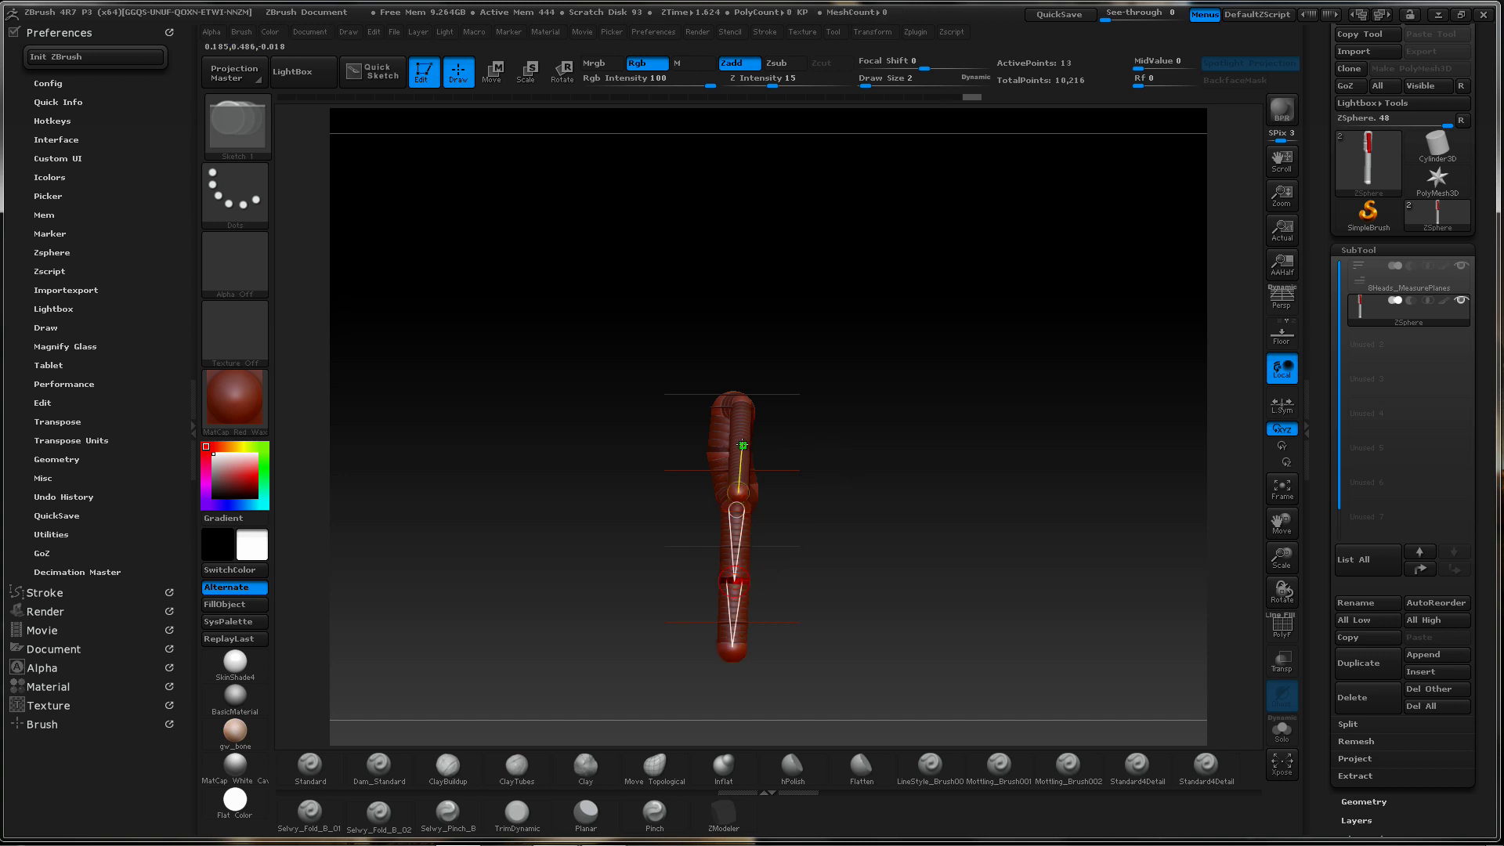
click(743, 446)
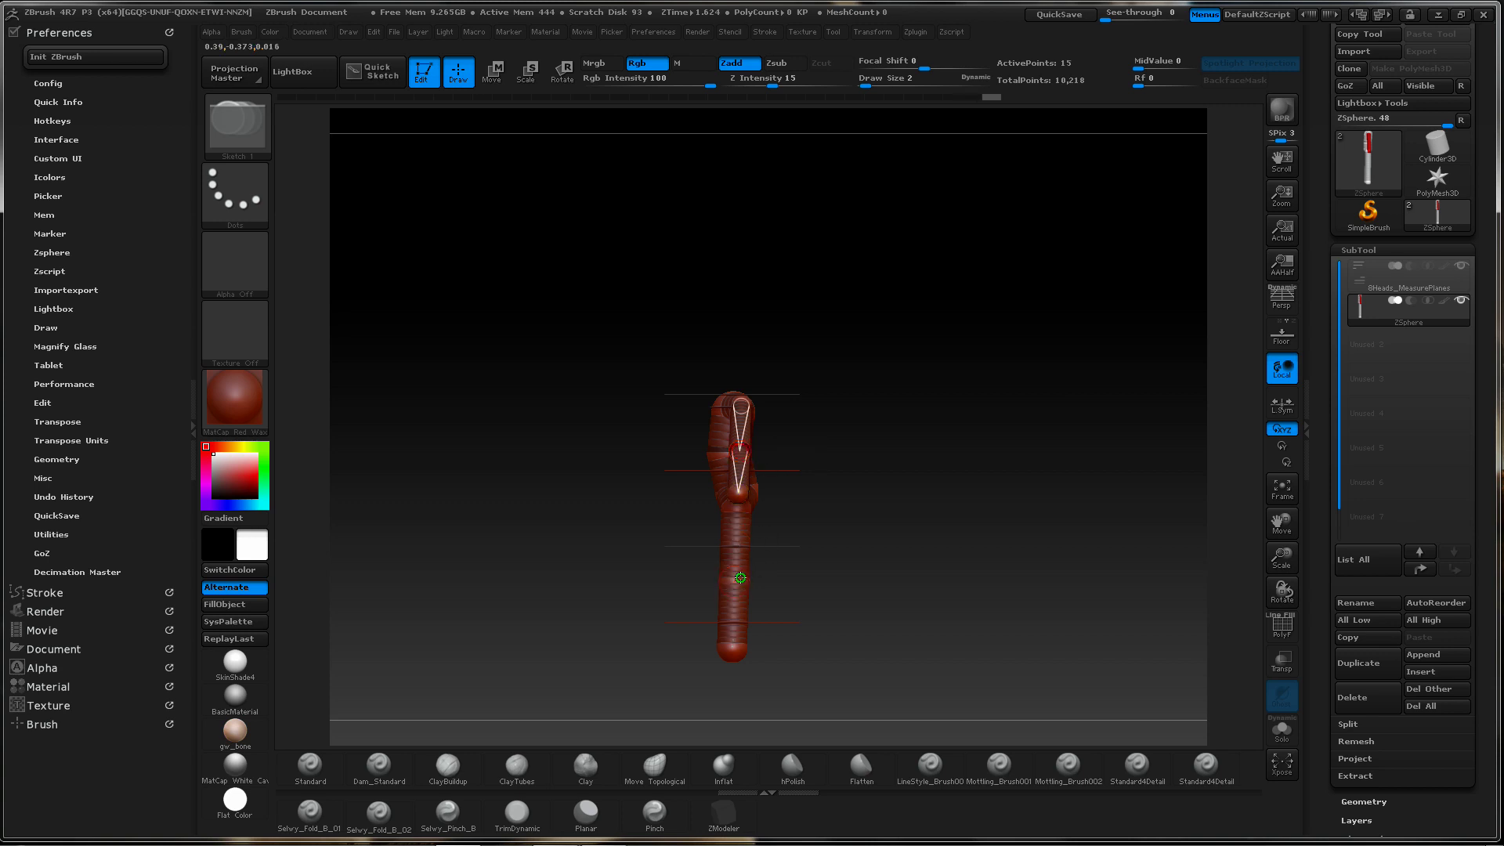
Move the limb joints in side view to give the knees and elbows a slight natural bend
key(w)
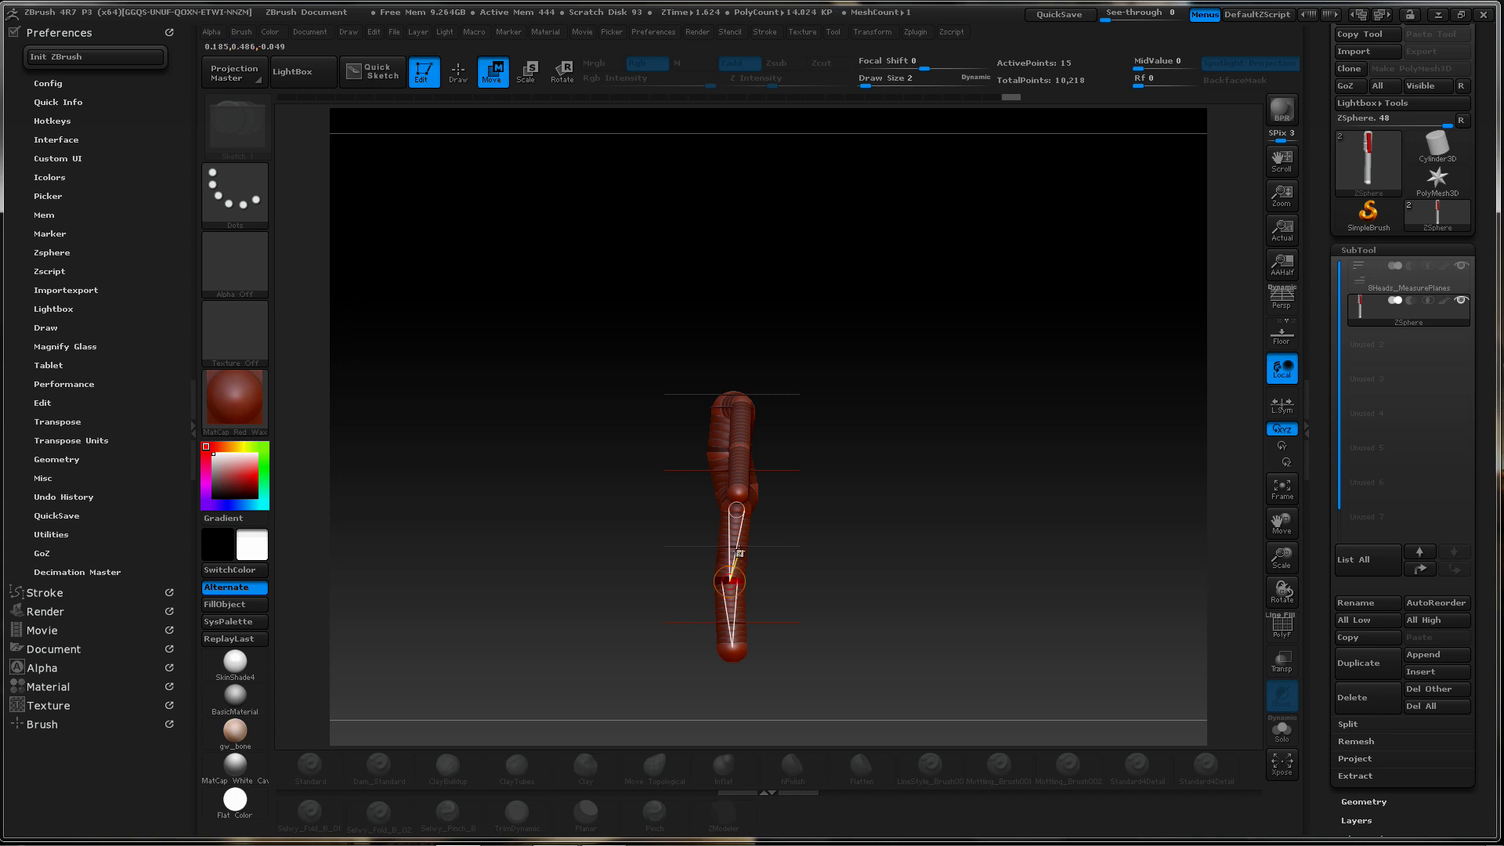
drag(727, 547, 736, 582)
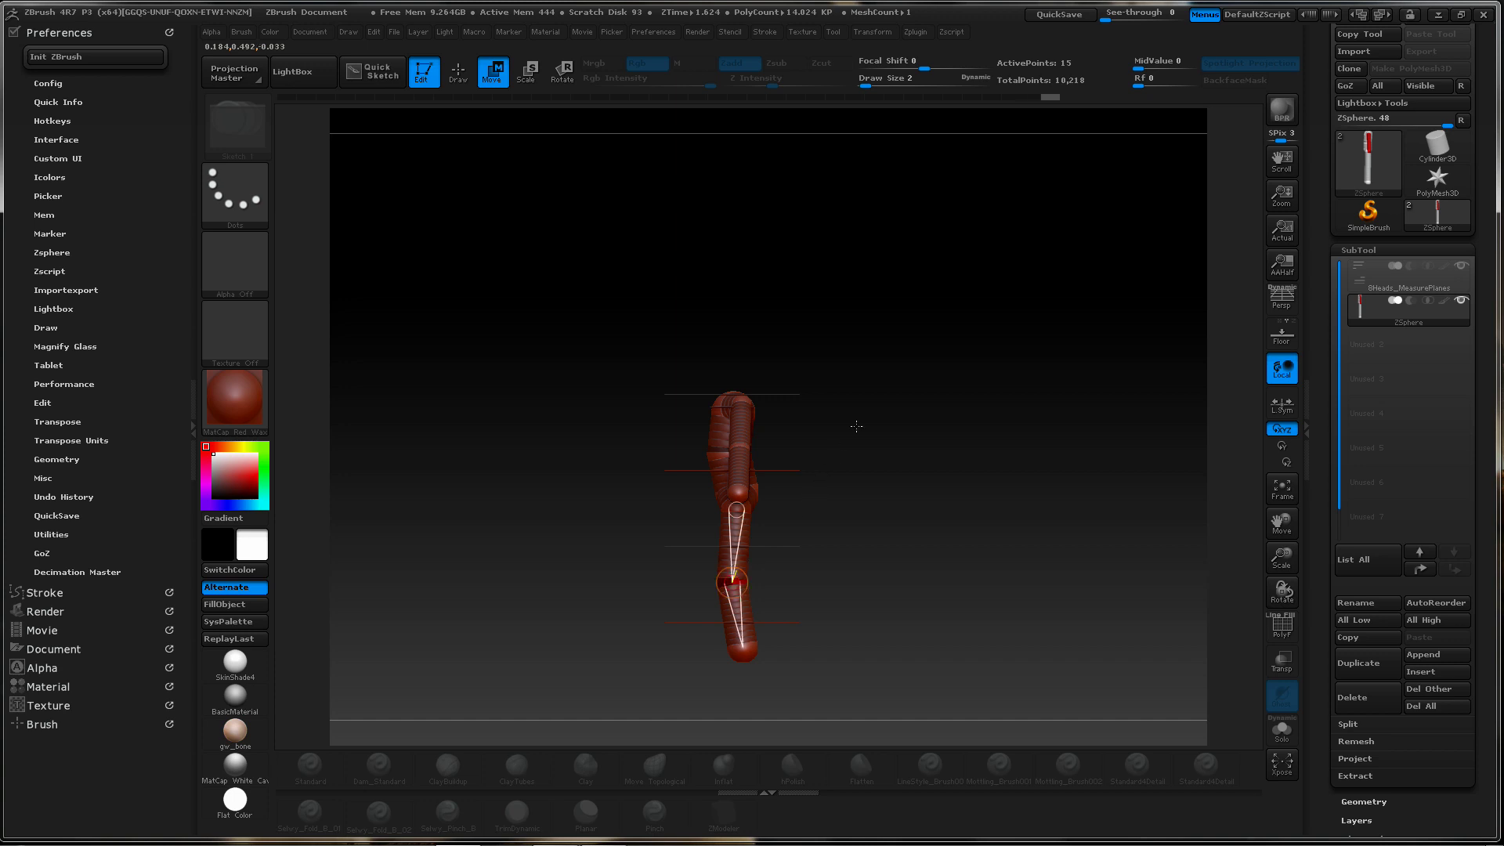
click(748, 447)
drag(743, 445, 745, 491)
shift+drag(850, 408, 922, 409)
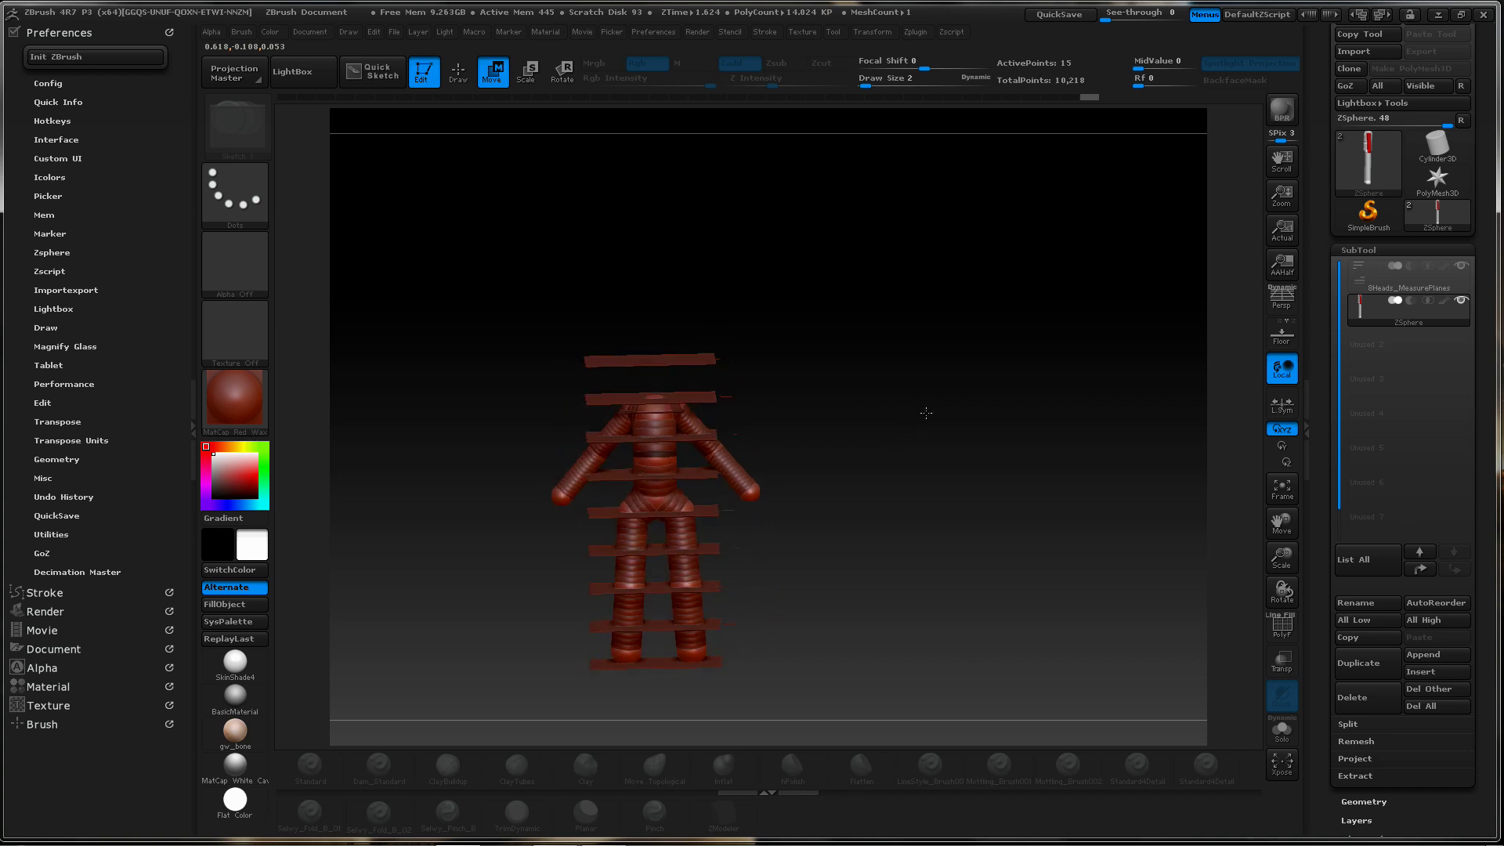
Check the bent figure from several angles with and without the 8Heads_MeasurePlanes subtool, leaving the planes hidden
click(1461, 270)
drag(814, 411, 819, 467)
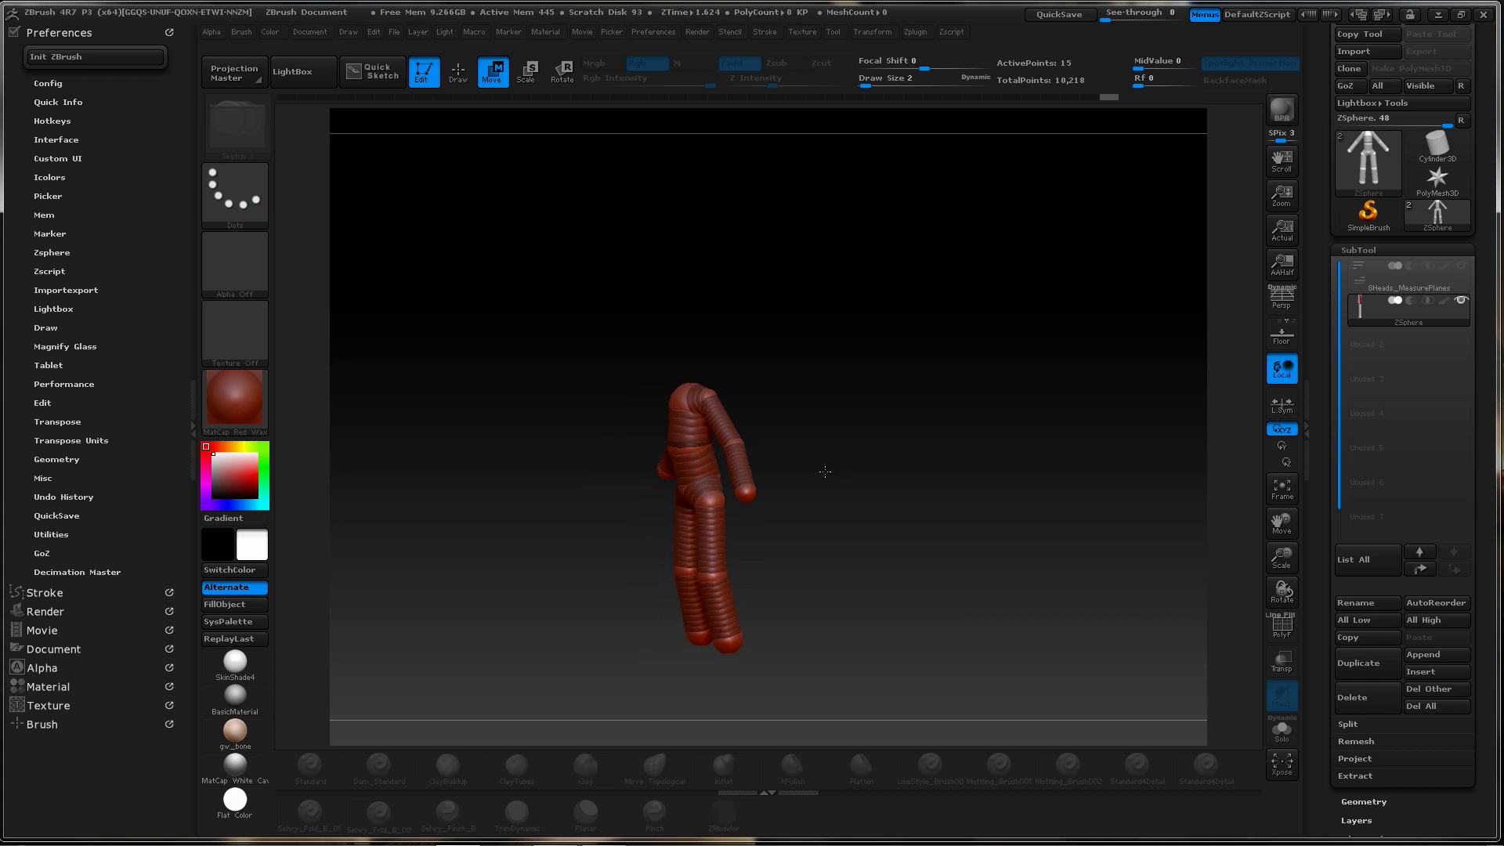
click(1460, 270)
drag(963, 386, 728, 549)
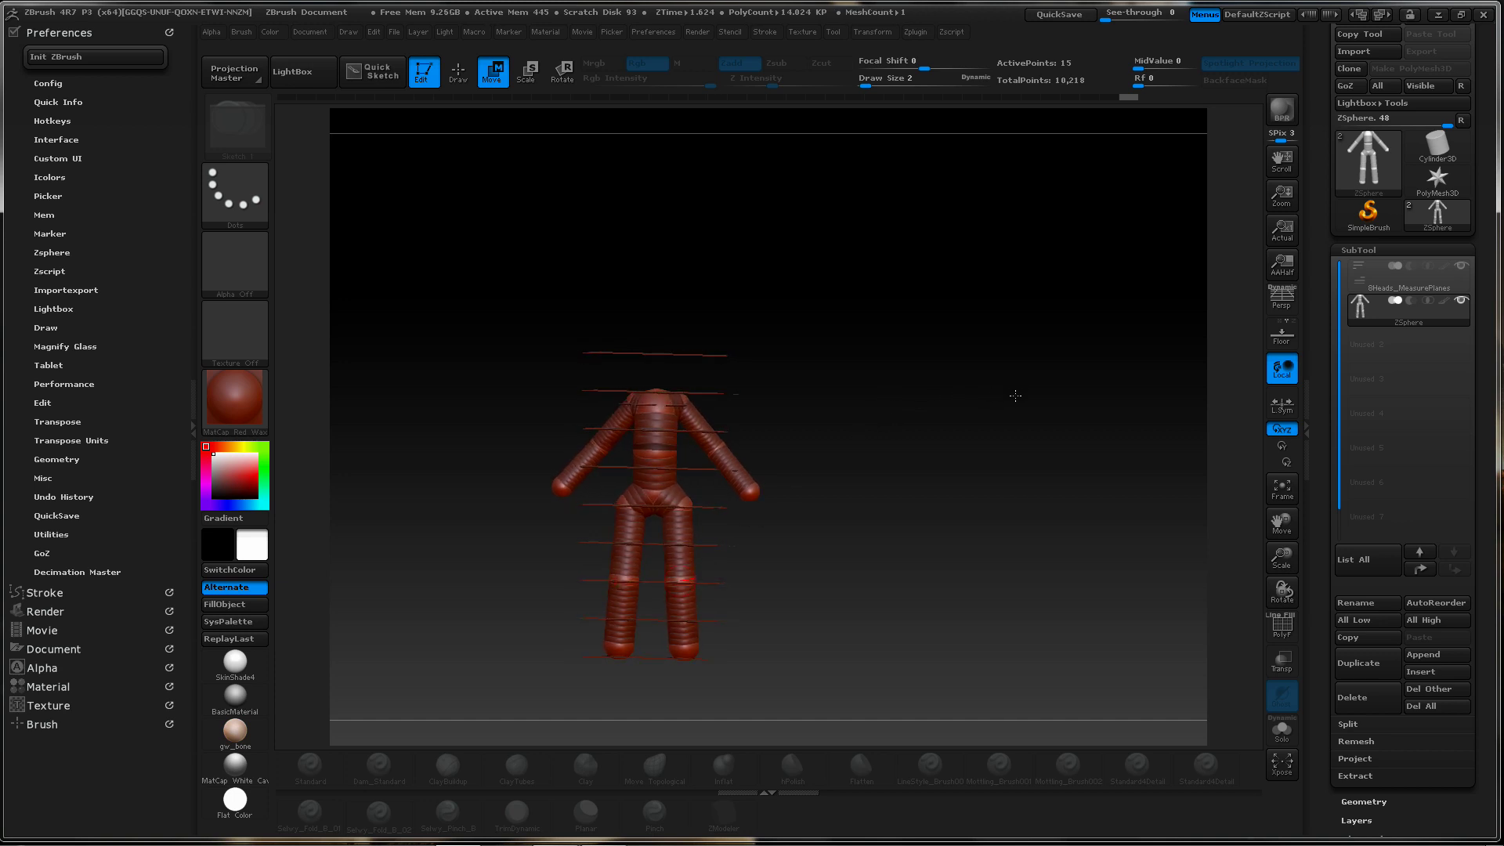
mouse_move(1018, 388)
mouse_down()
mouse_move(856, 403)
mouse_move(879, 416)
mouse_move(1027, 367)
mouse_up()
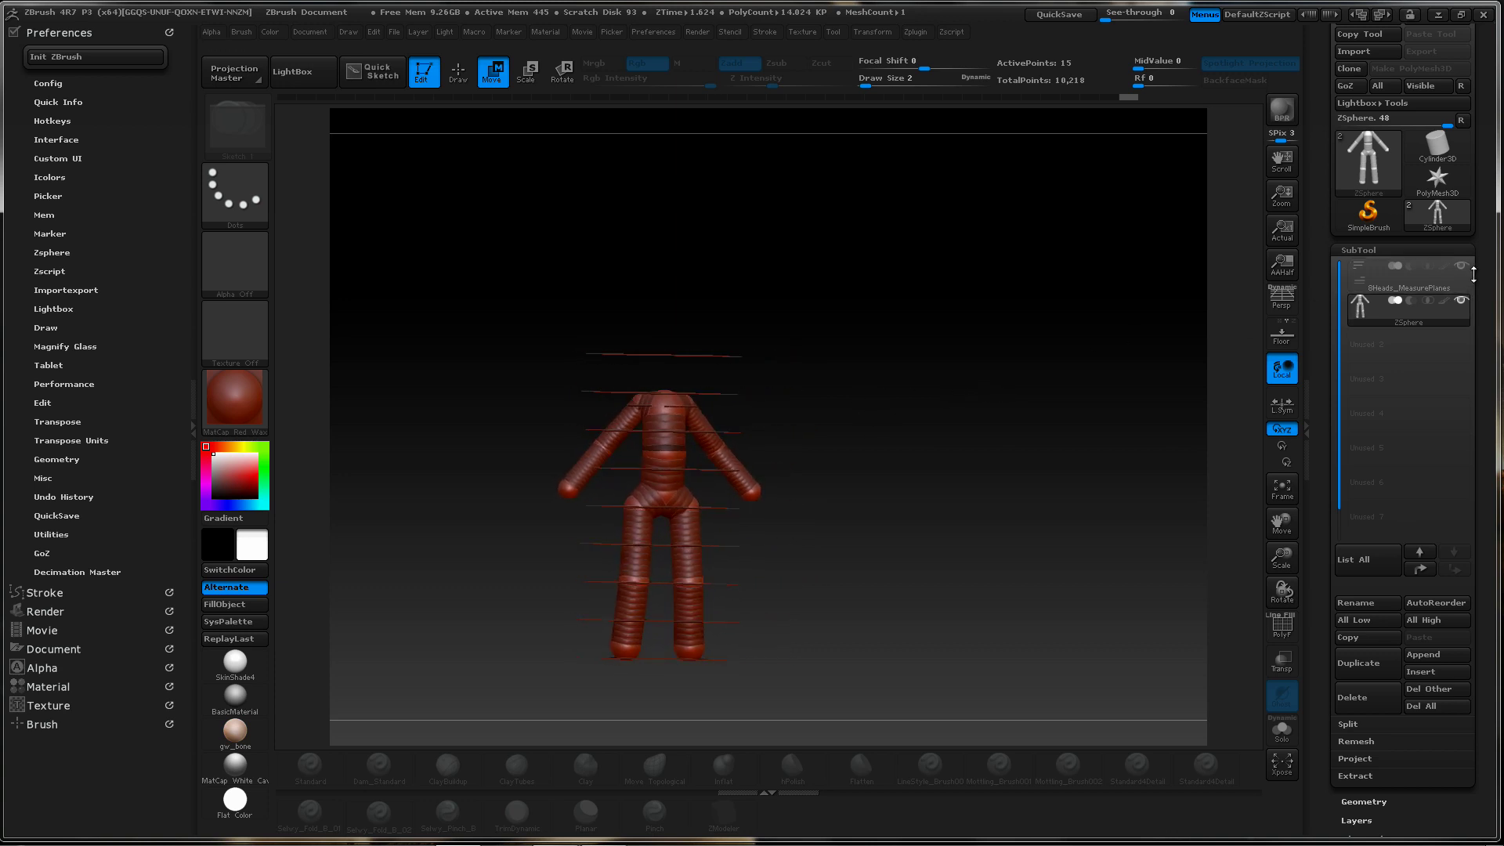
mouse_move(1456, 270)
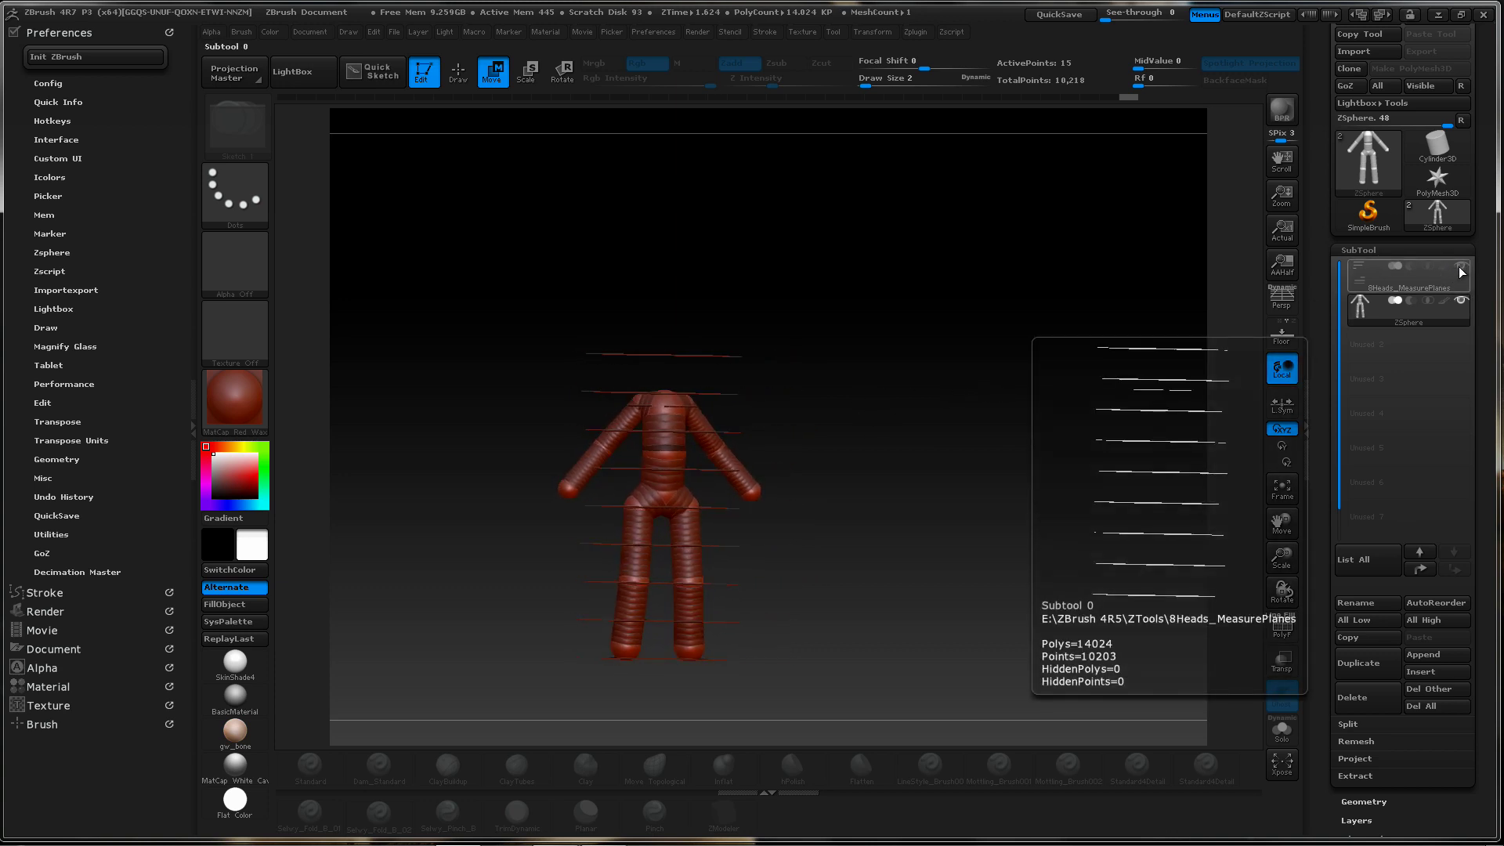
click(1460, 267)
Preview the figure's adaptive skin with polyframe on, inspect its topology from several angles, and return to the plain ZSphere view
key(a)
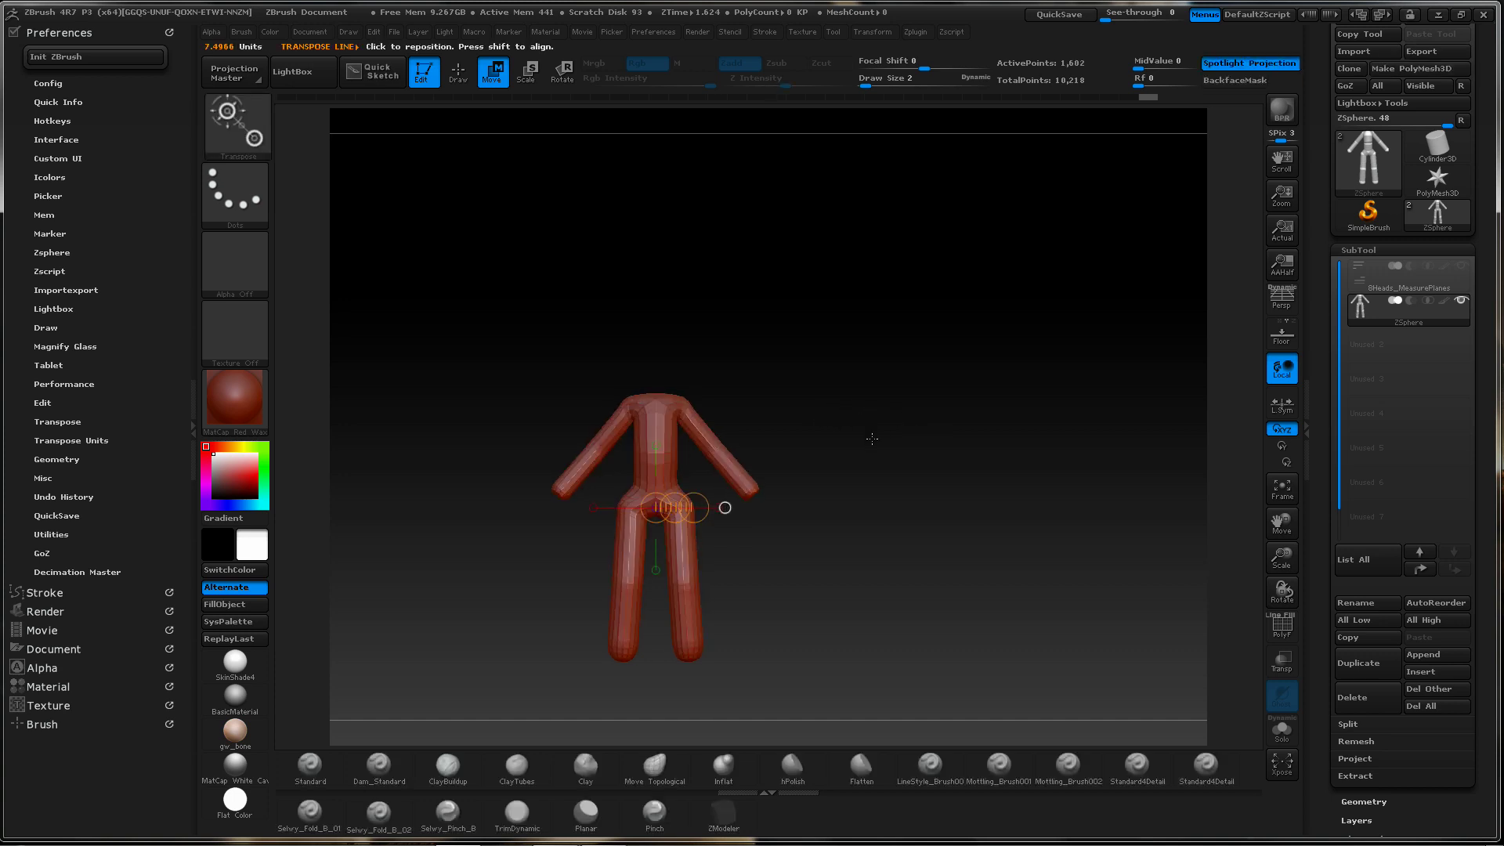
alt+drag(770, 440, 916, 413)
mouse_move(868, 417)
ctrl+right_down()
mouse_move(1008, 376)
mouse_move(990, 320)
ctrl+right_up()
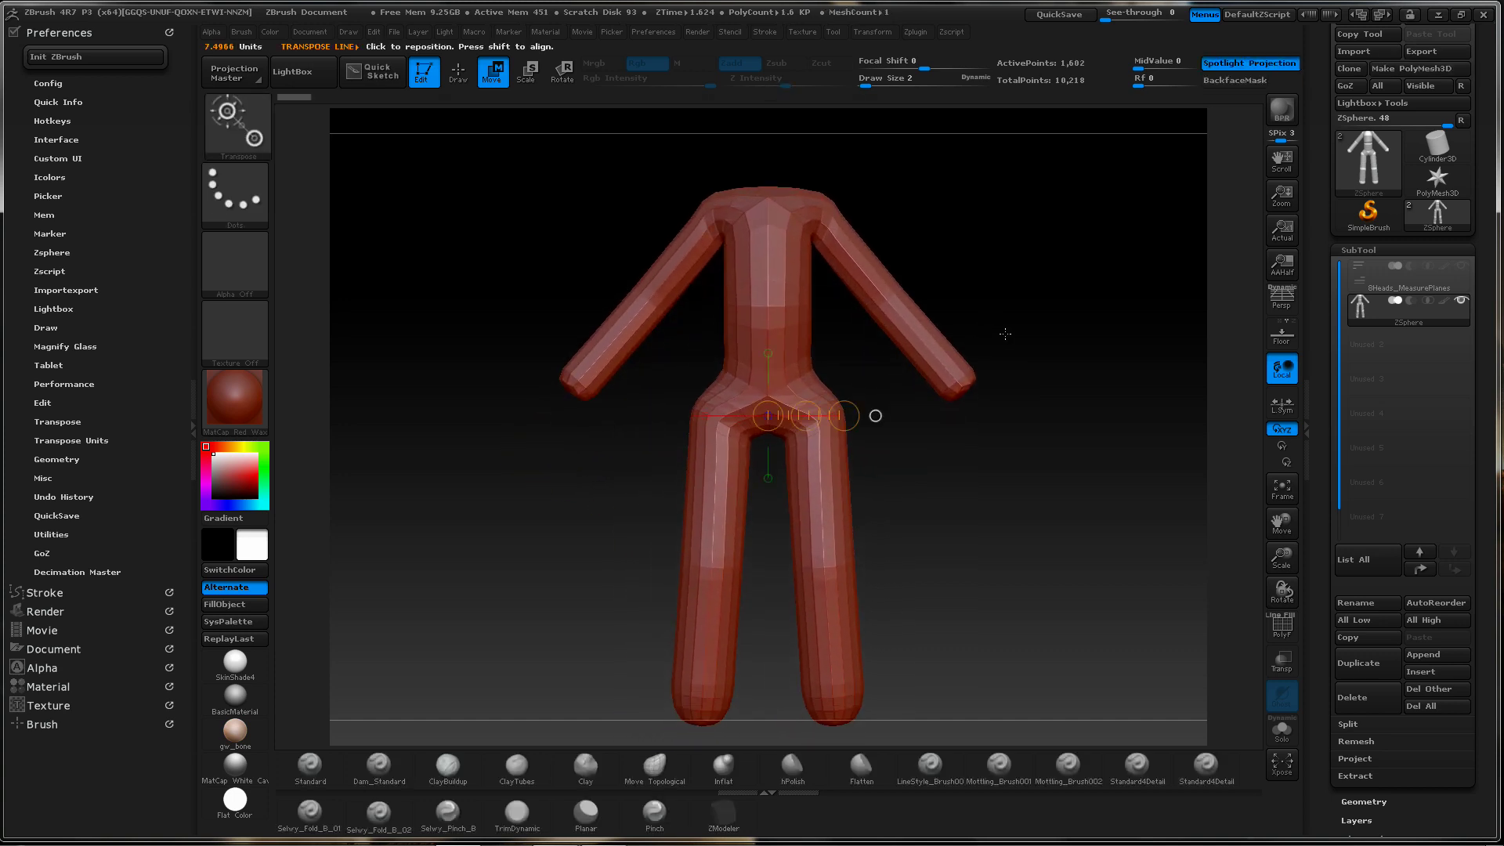
key(shift+f)
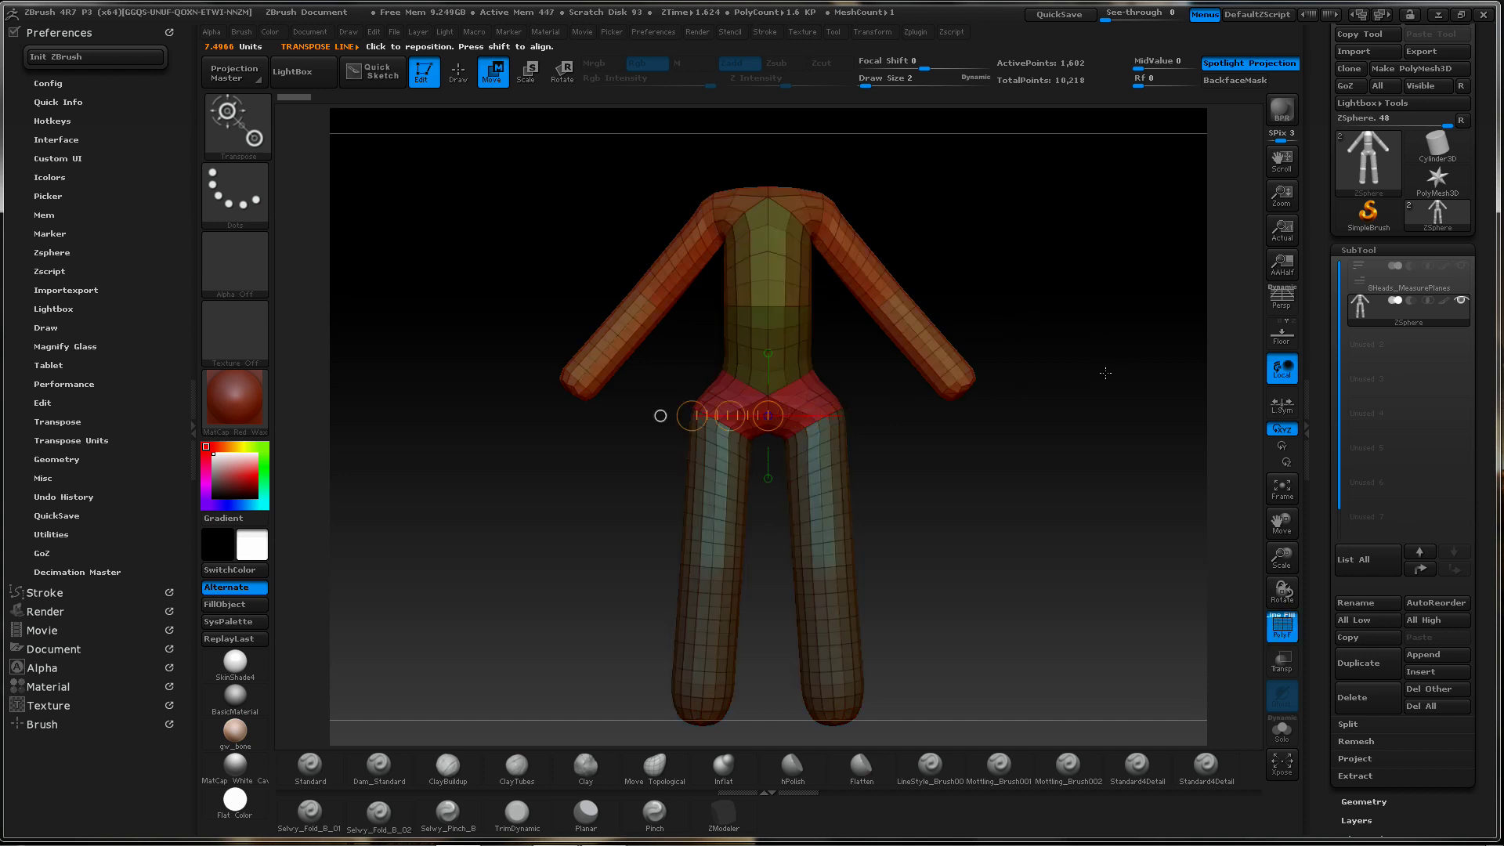
drag(1113, 367, 987, 314)
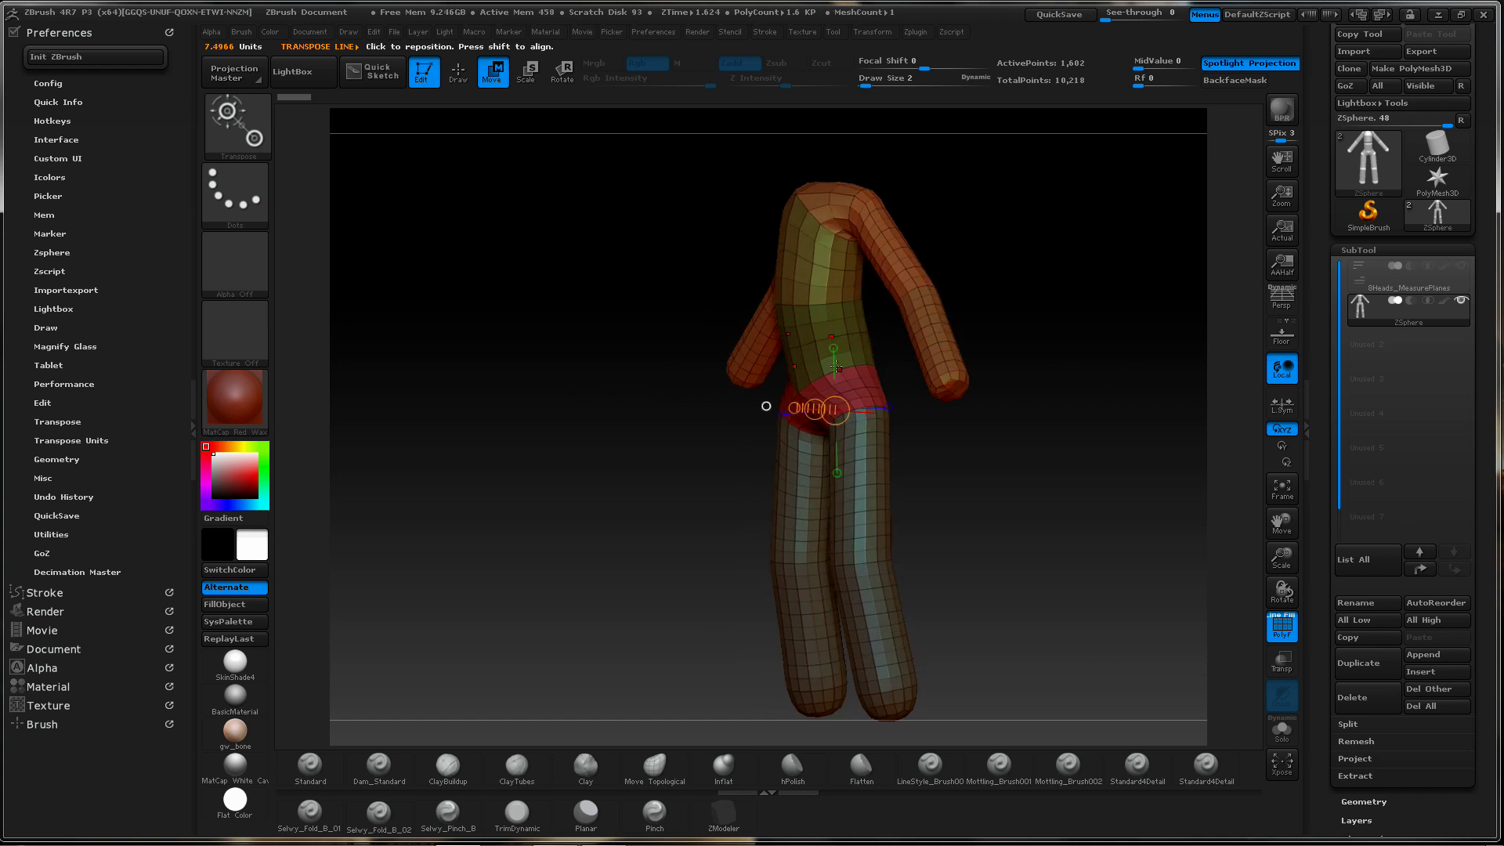
click(870, 411)
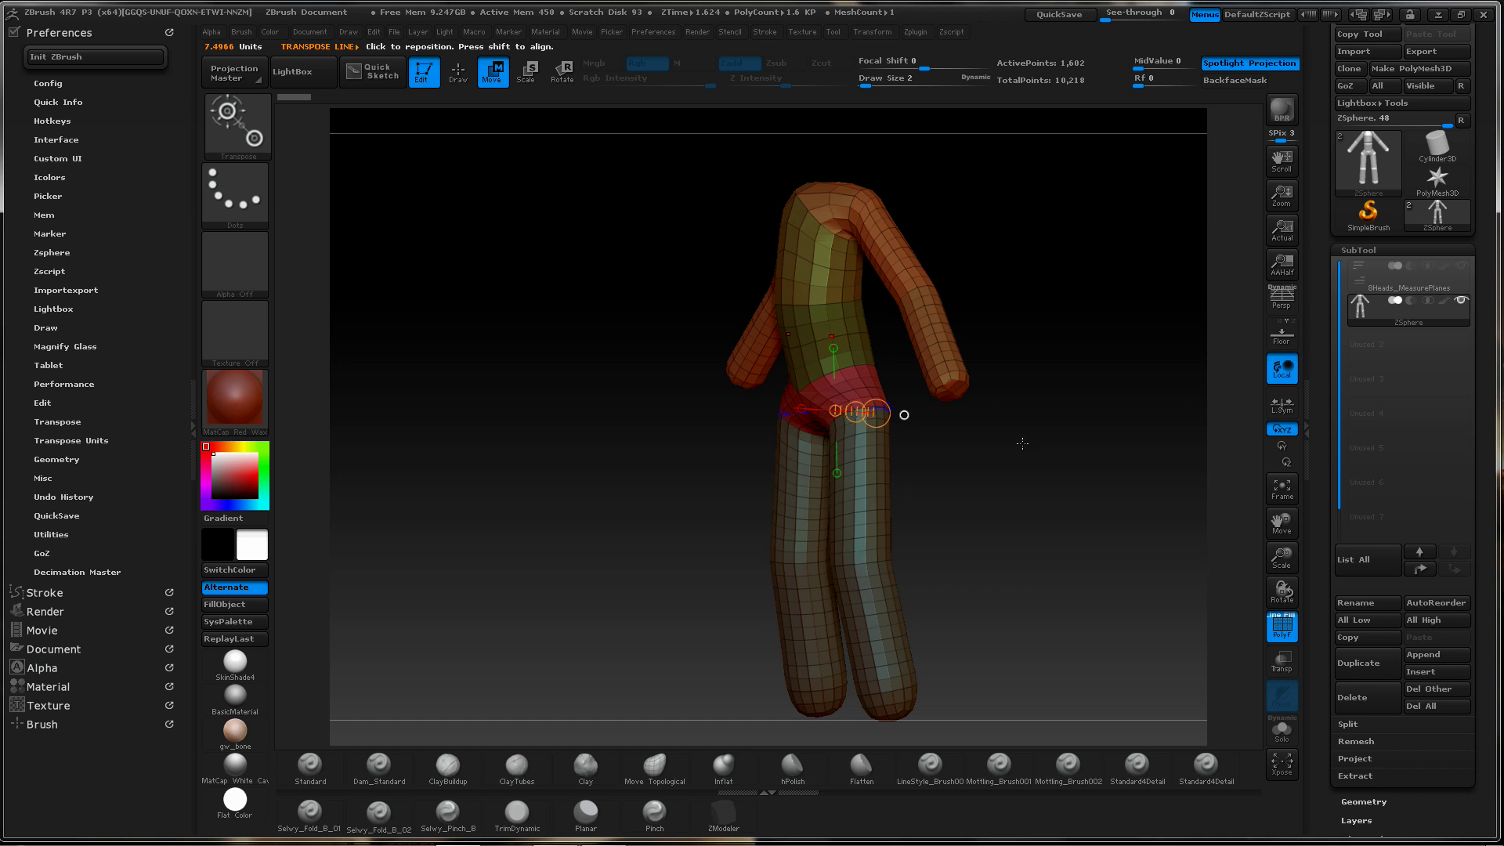
shift+drag(1022, 444, 1081, 423)
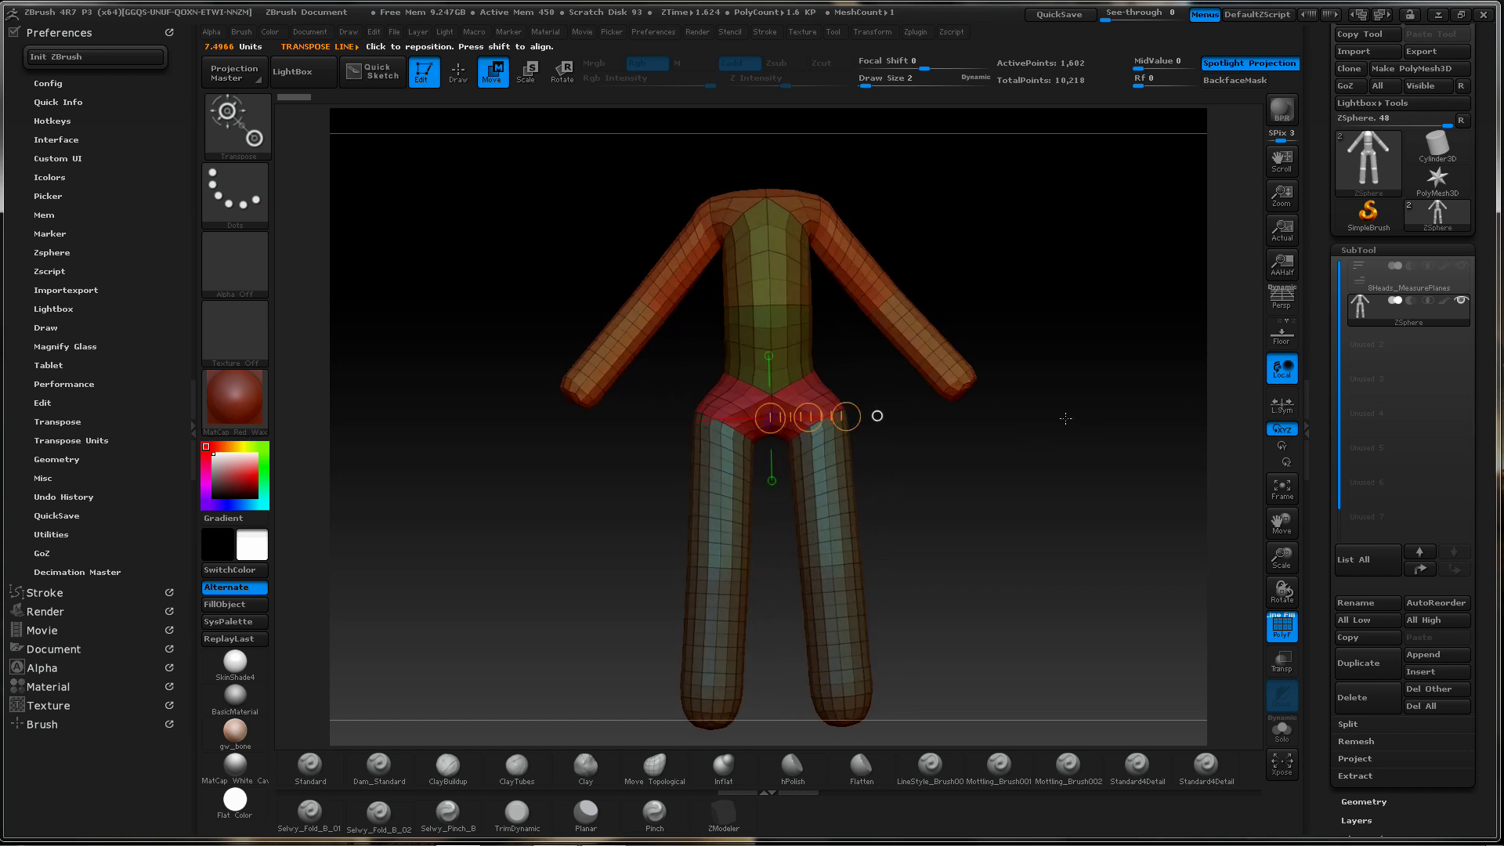
key(a)
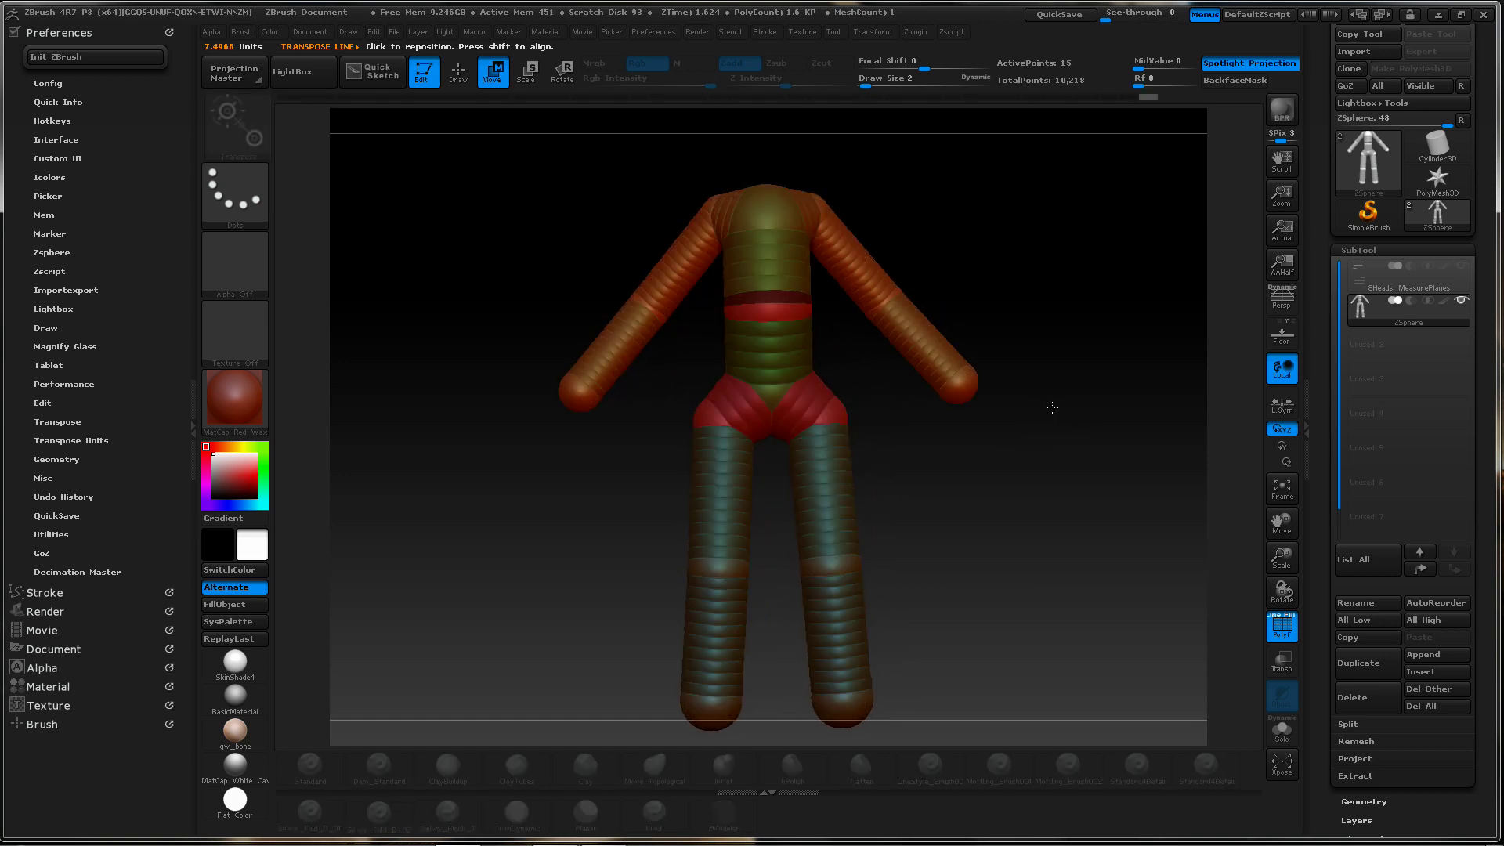
key(a)
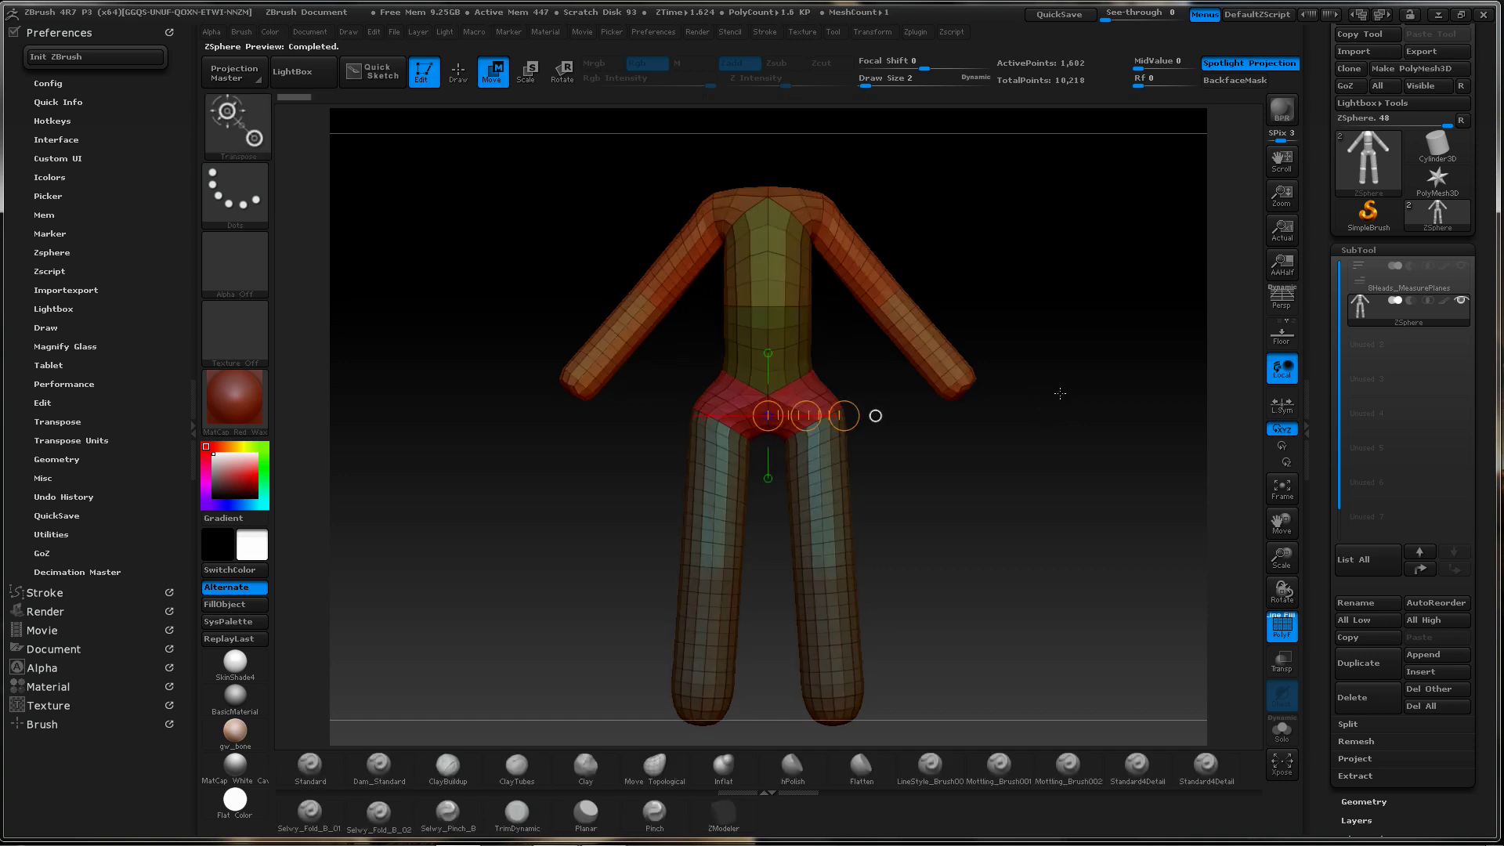
key(a)
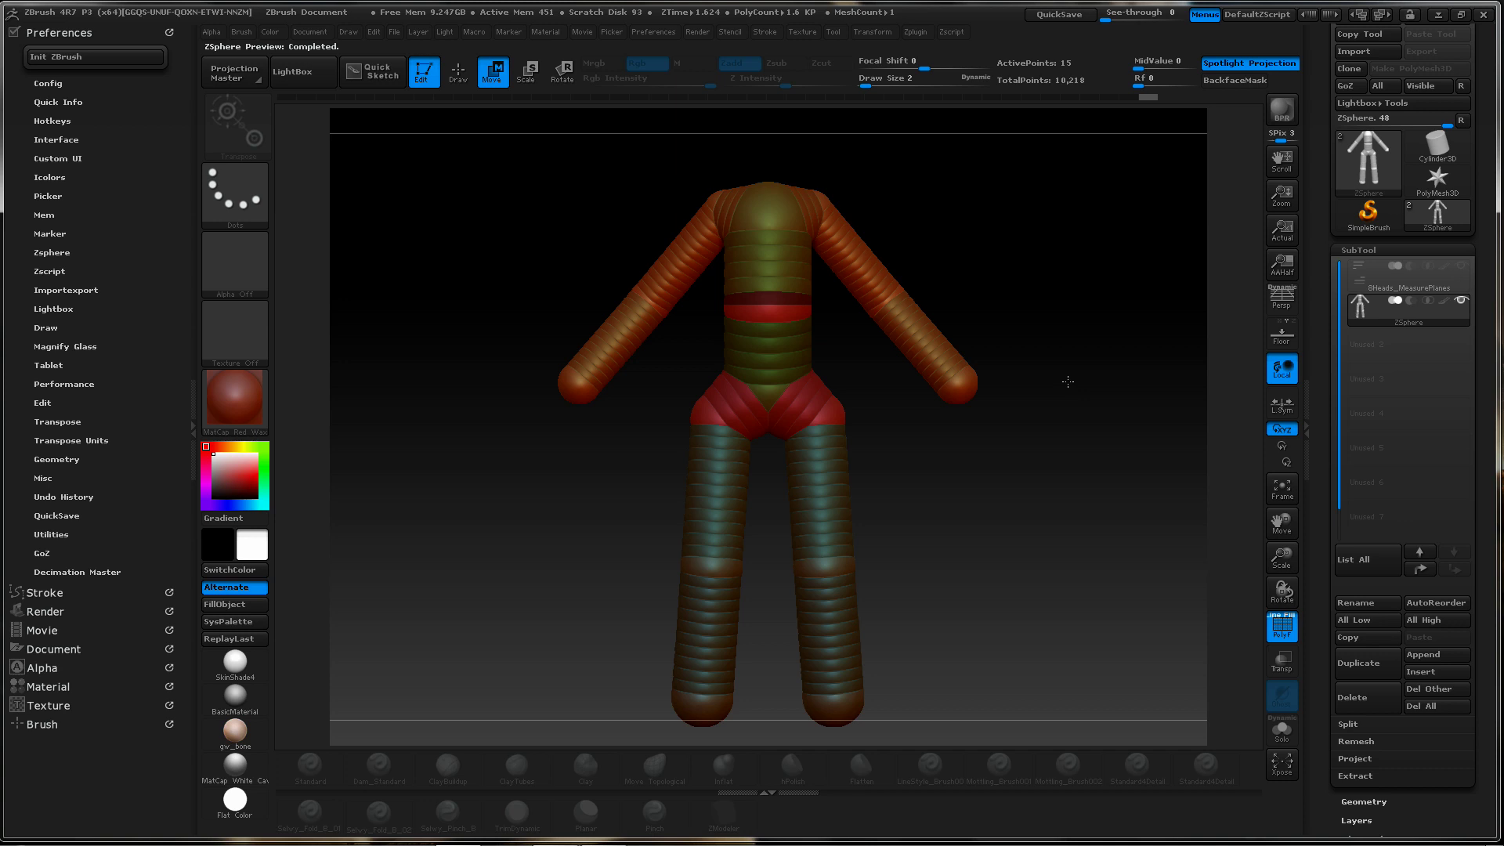
key(shift+f)
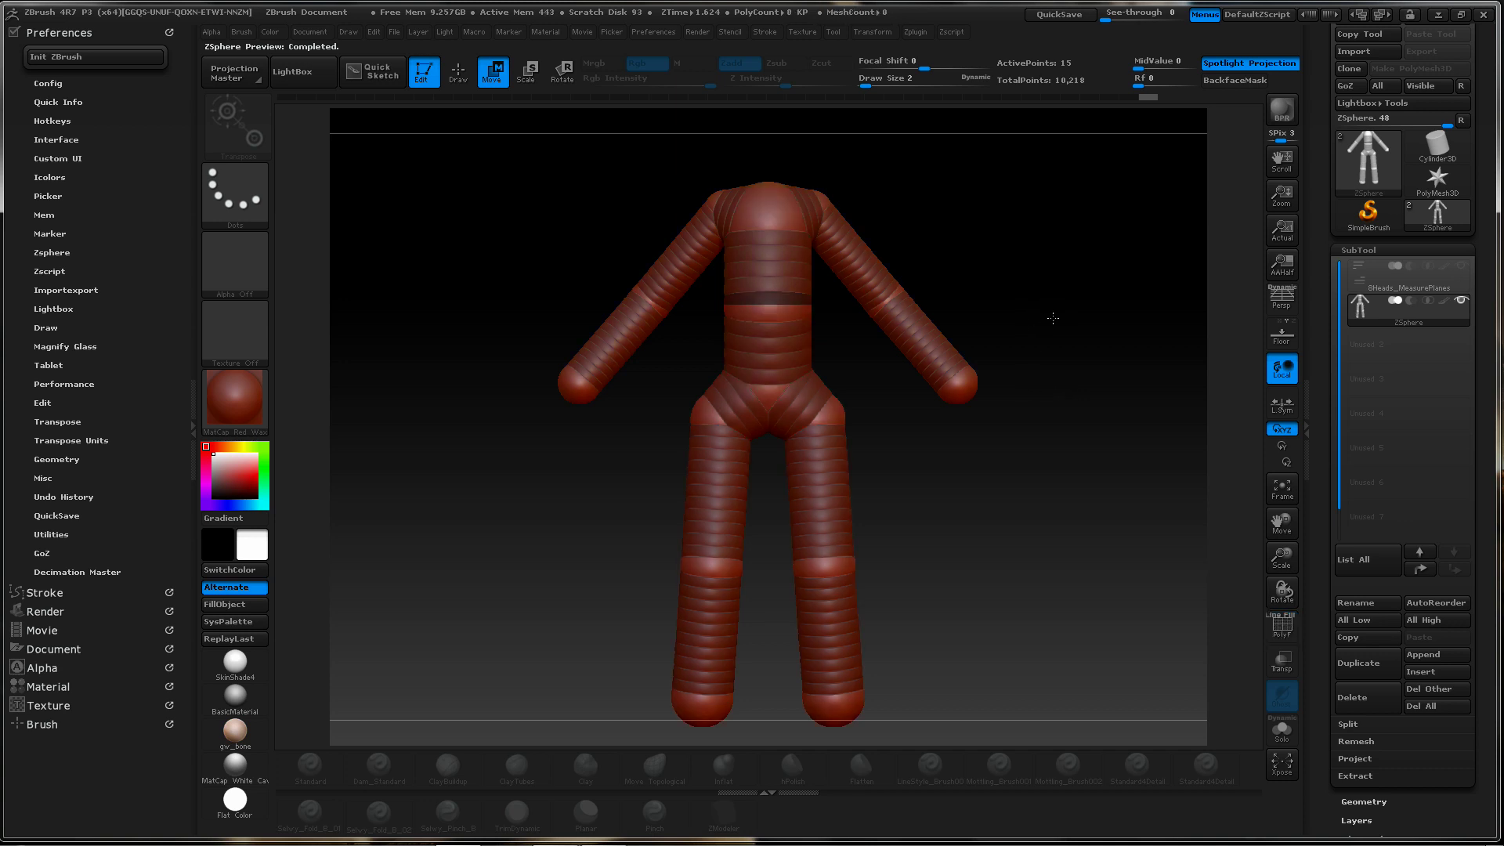
Scale up the chest ZSphere at the top of the torso and check its shape
alt+drag(1053, 318, 867, 394)
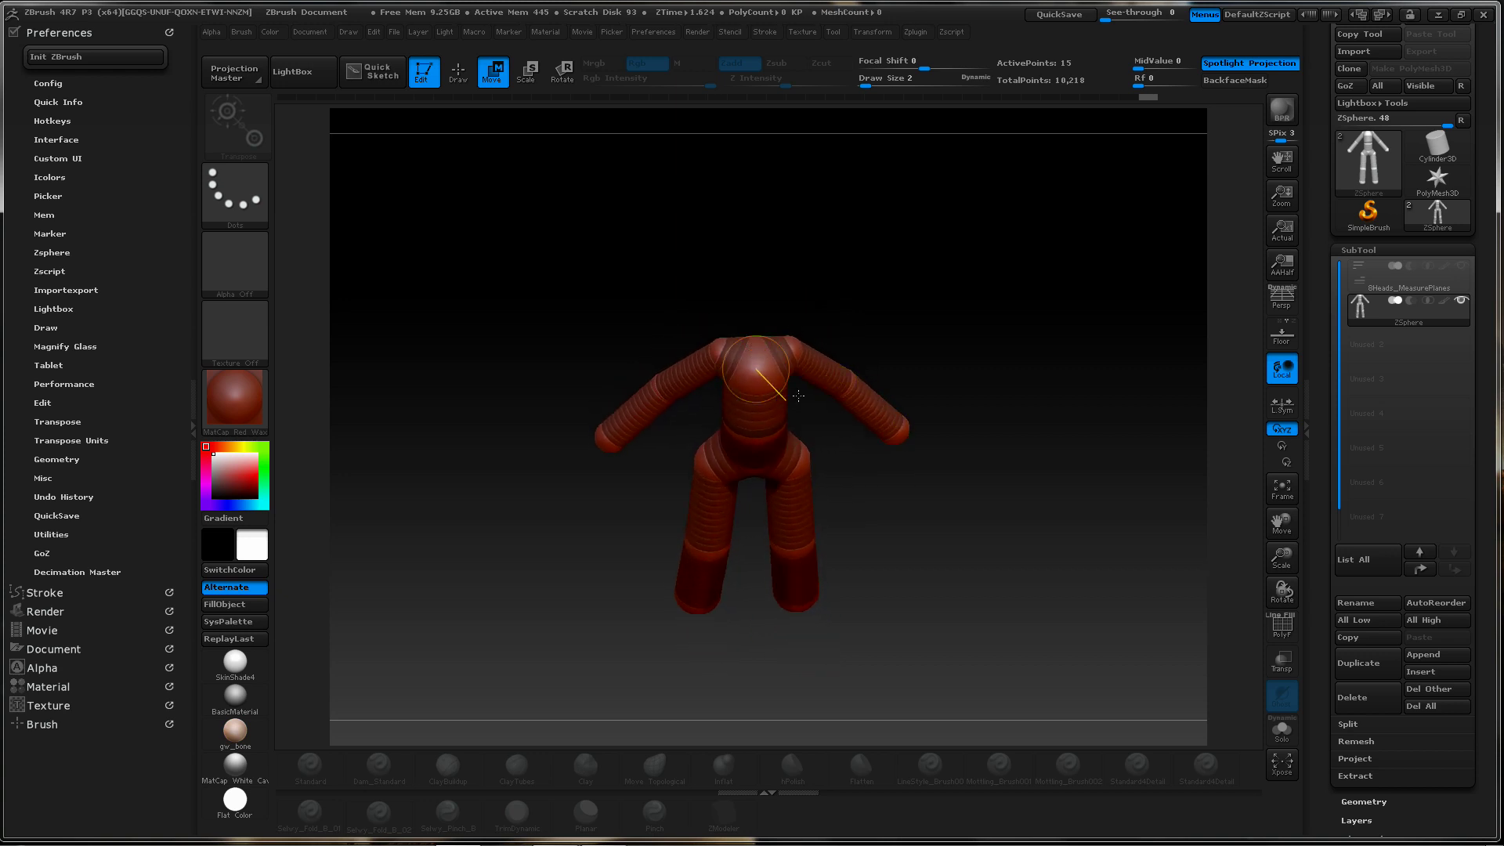
drag(946, 362, 980, 295)
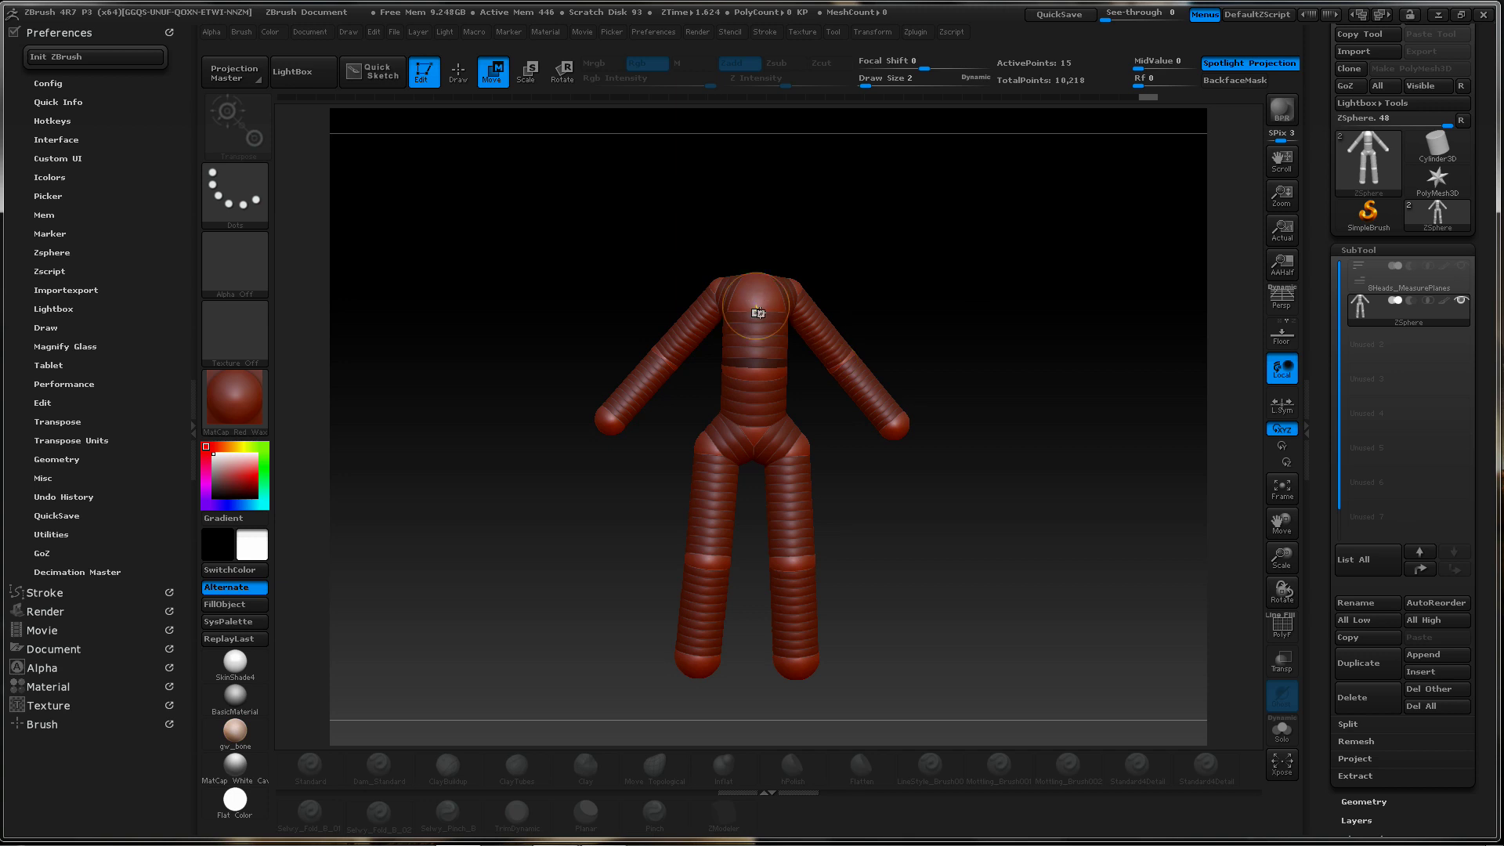
key(e)
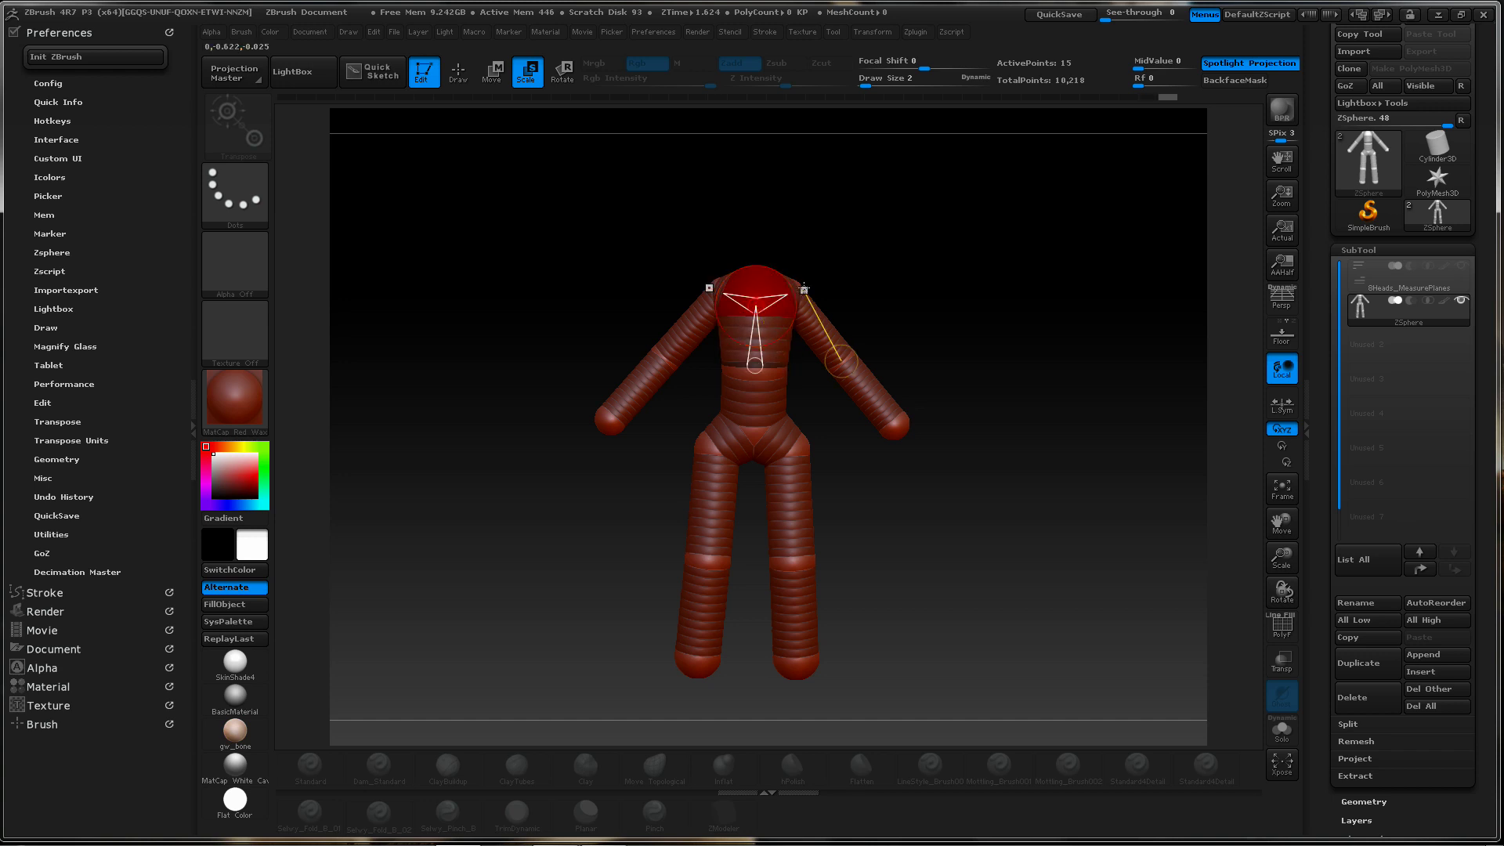
drag(999, 295, 987, 384)
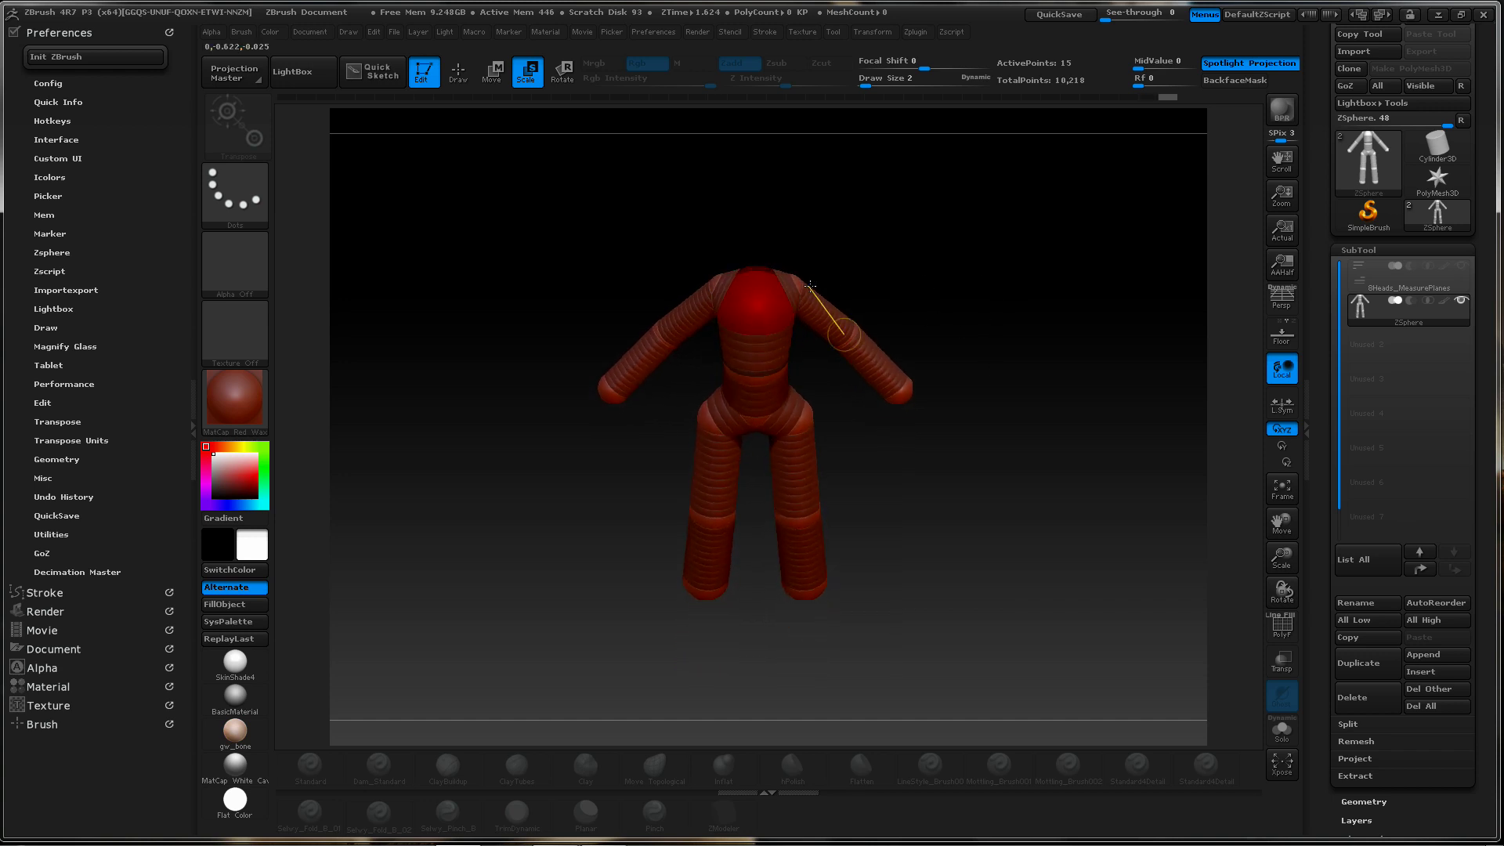
Move the shoulder joints outward to broaden the shoulders and preview the figure's adaptive skin before returning to the ZSphere view
key(w)
drag(806, 281, 824, 283)
drag(989, 322, 1006, 248)
key(a)
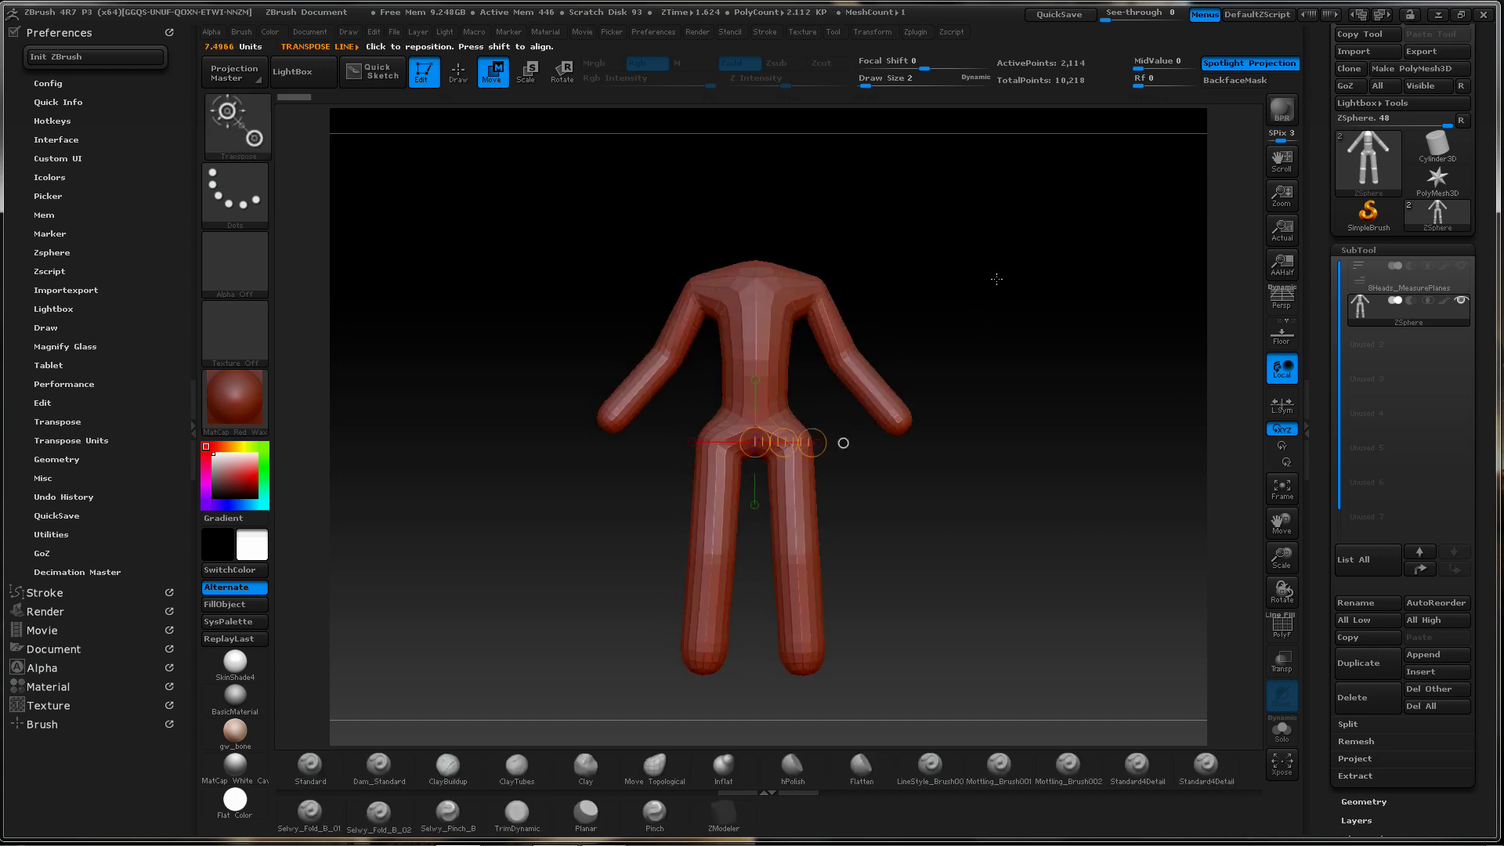
key(a)
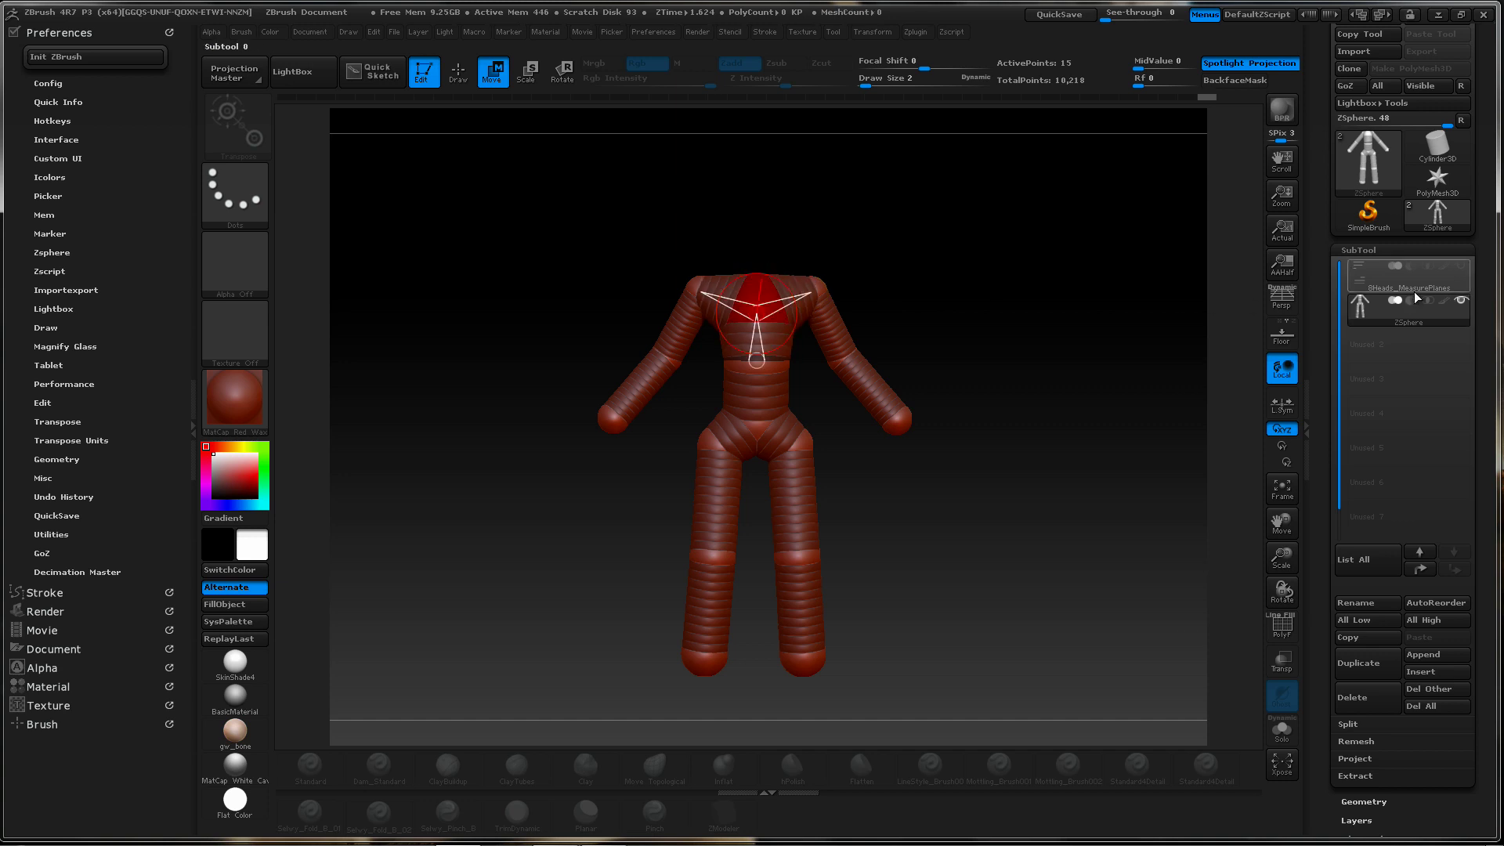
Lower the chest and shoulders against the 8Heads_MeasurePlanes subtool, shift the elbows and wrists down to match, and hide the planes
click(1458, 267)
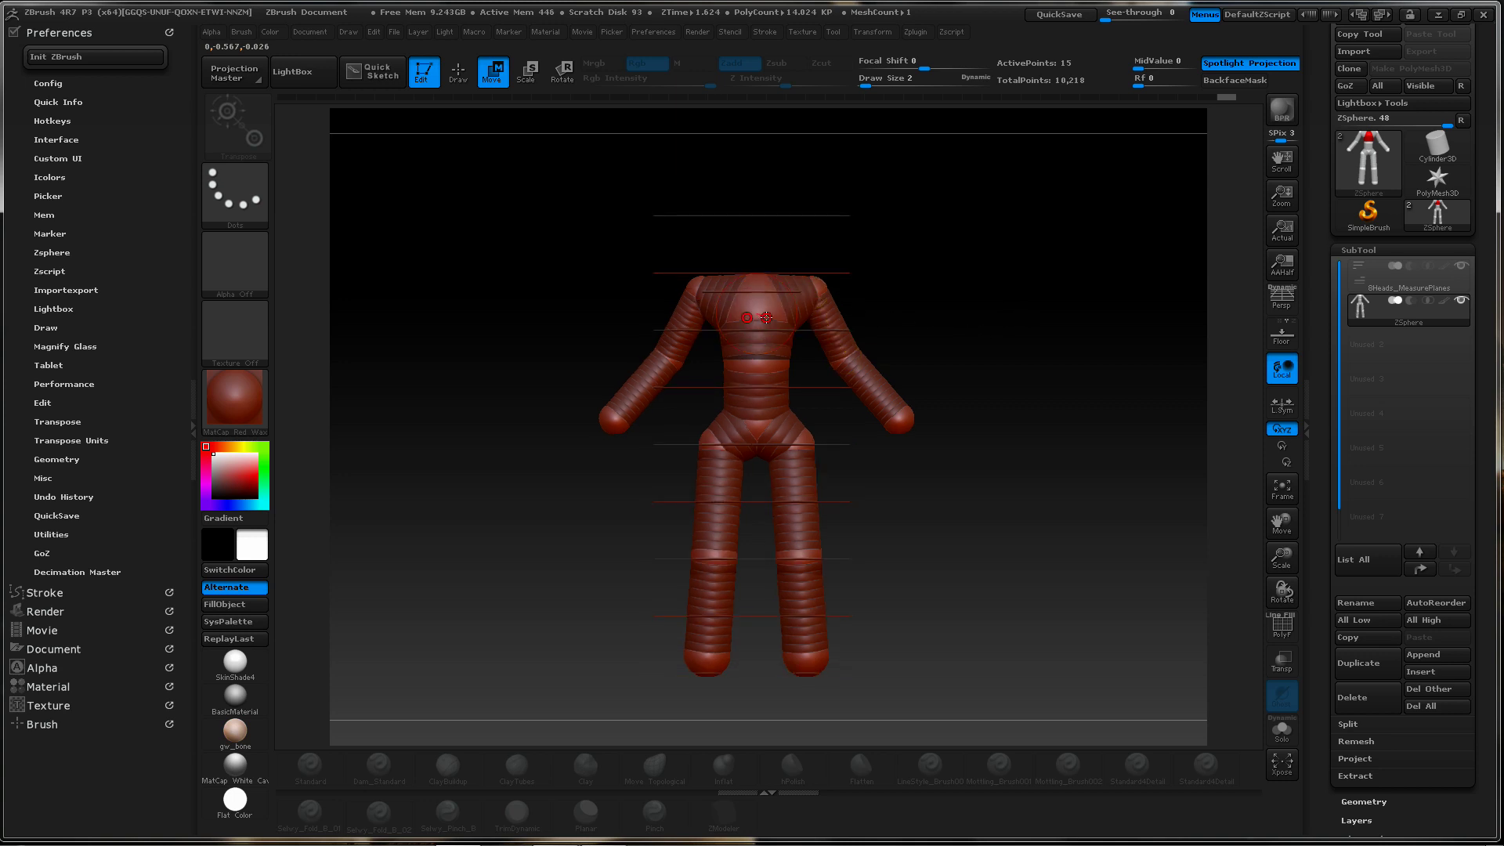
mouse_move(757, 308)
mouse_down()
mouse_move(823, 303)
mouse_move(757, 314)
mouse_up()
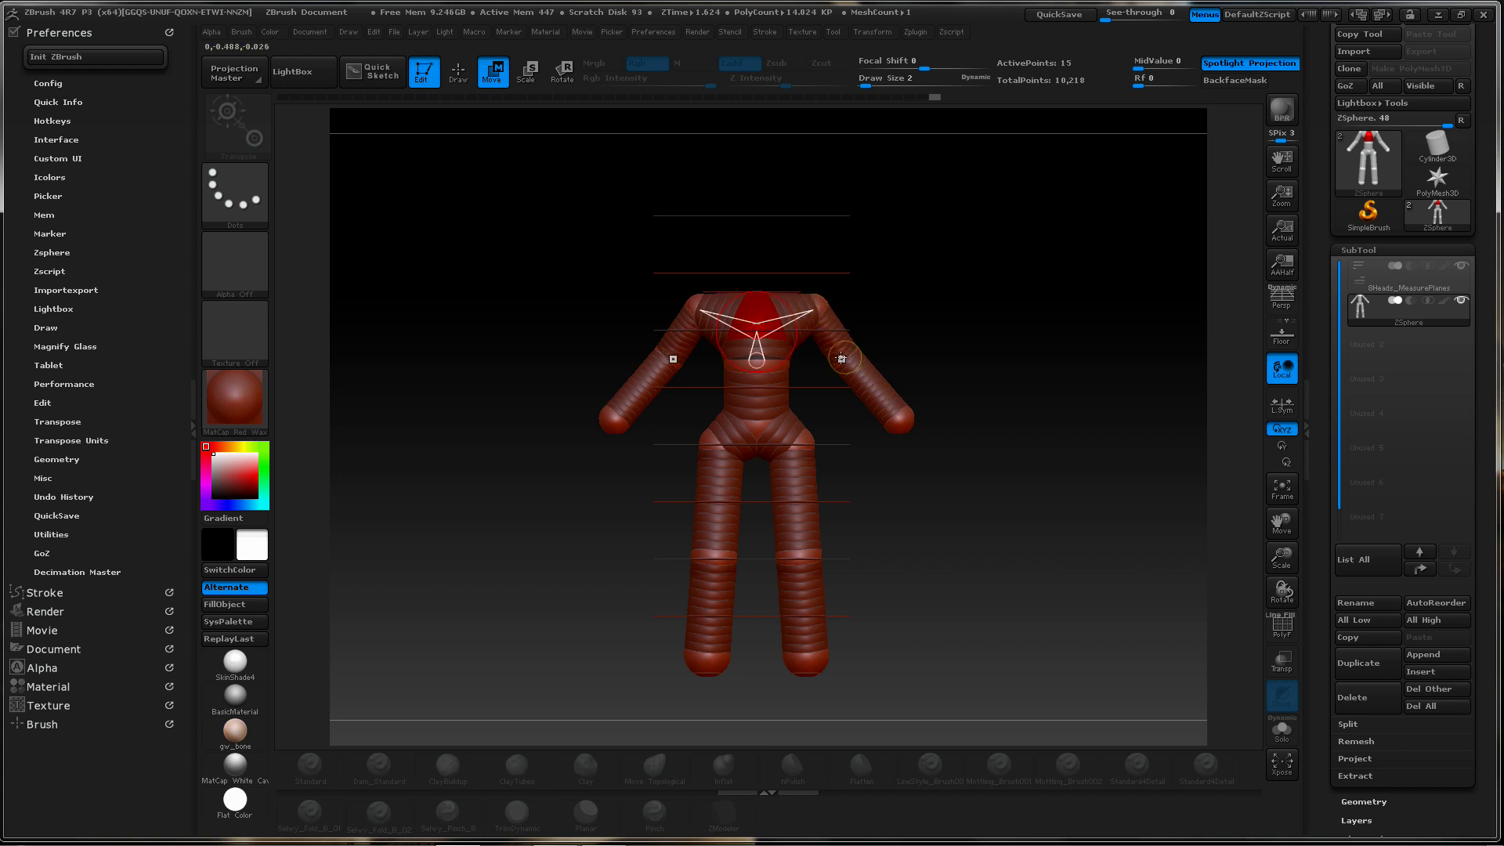
mouse_move(840, 360)
mouse_down()
mouse_move(900, 323)
mouse_move(824, 408)
mouse_up()
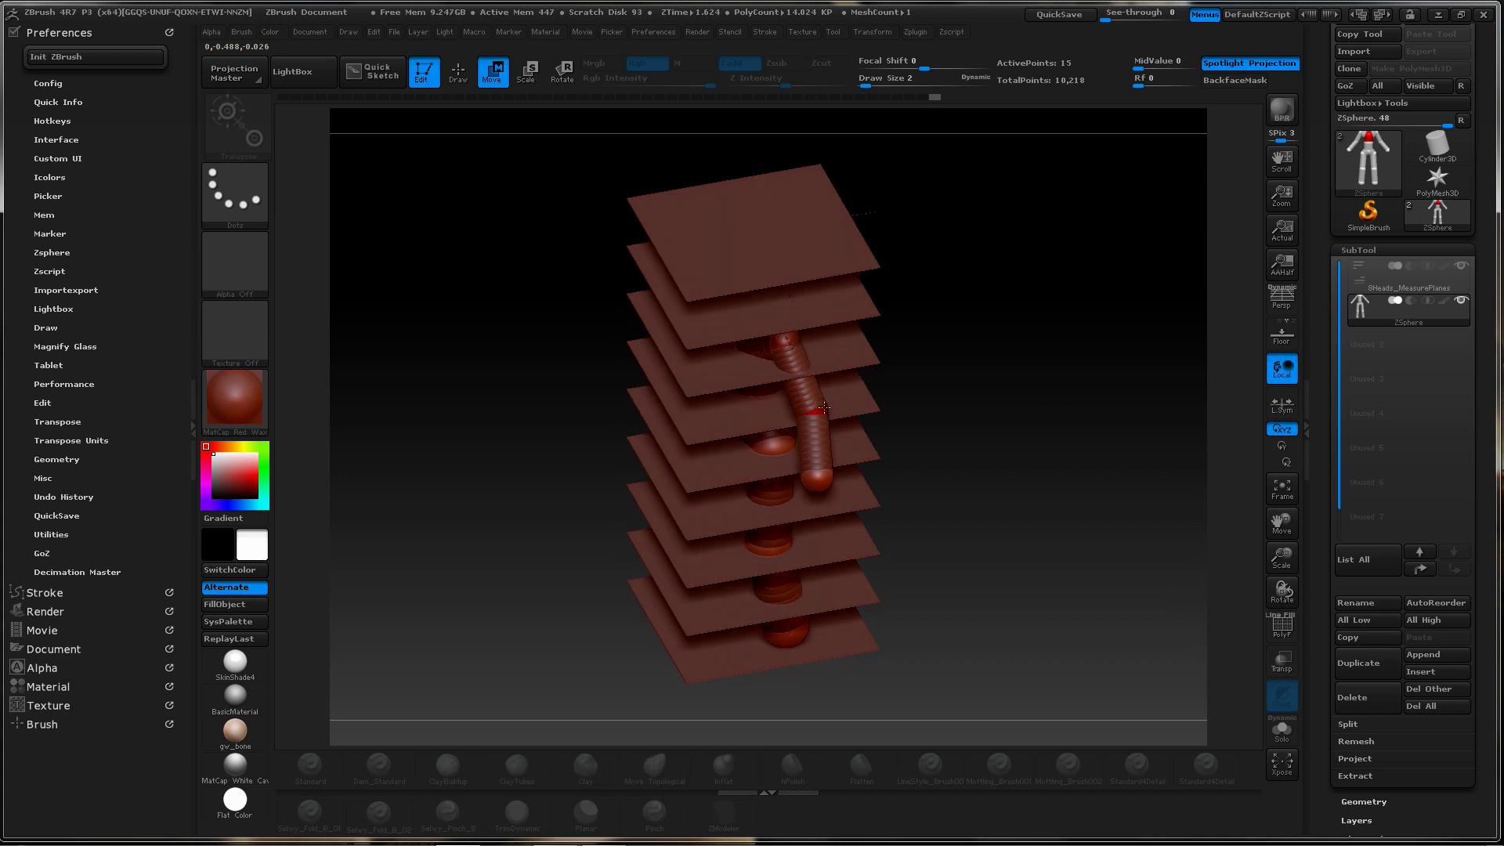
drag(824, 407, 950, 349)
drag(861, 462, 863, 469)
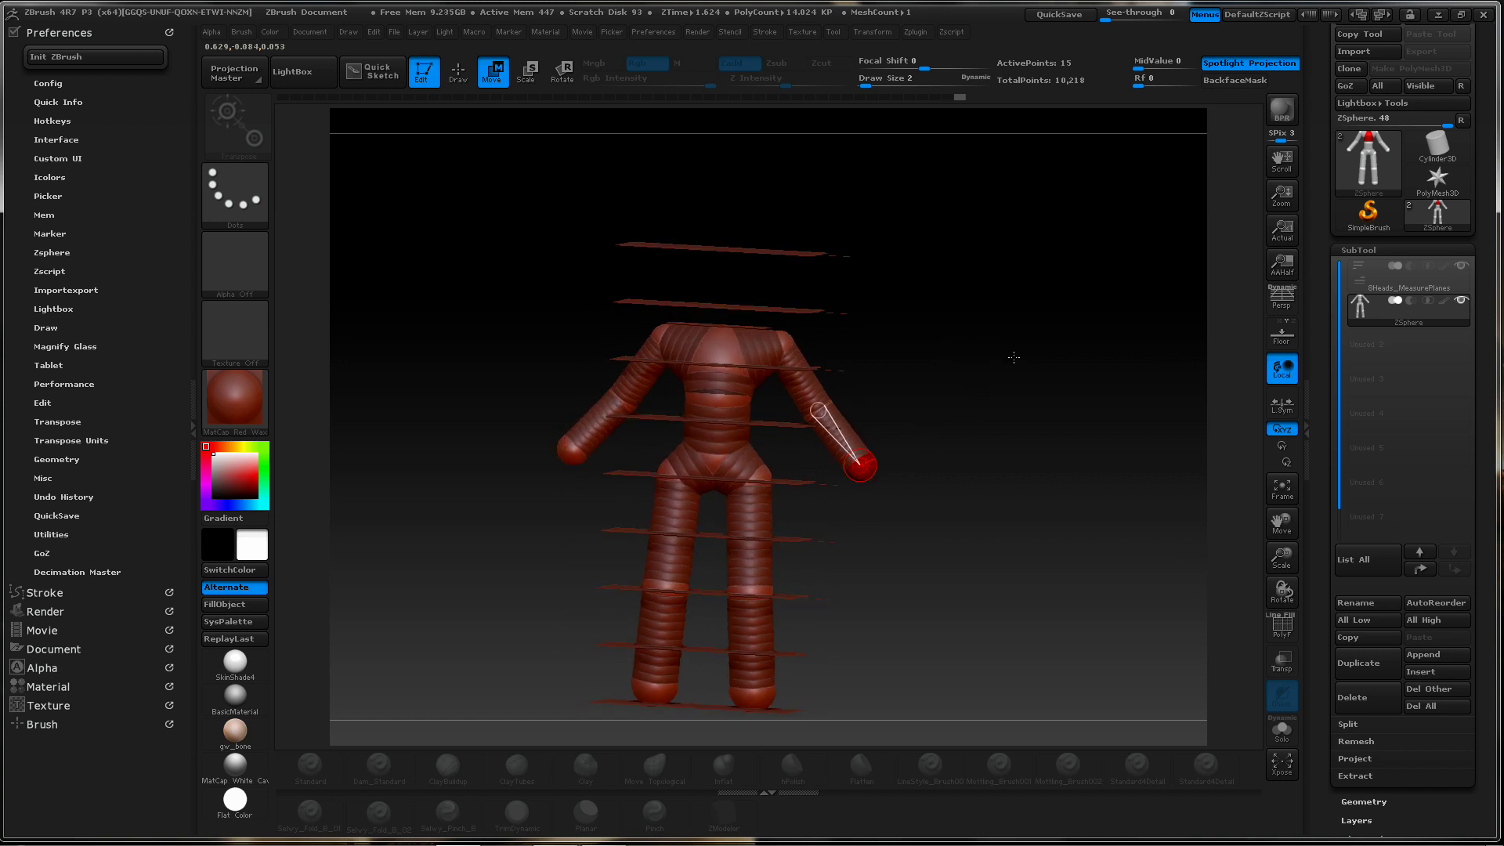
mouse_move(996, 344)
mouse_down()
mouse_move(1020, 343)
mouse_move(1005, 349)
mouse_up()
click(1462, 267)
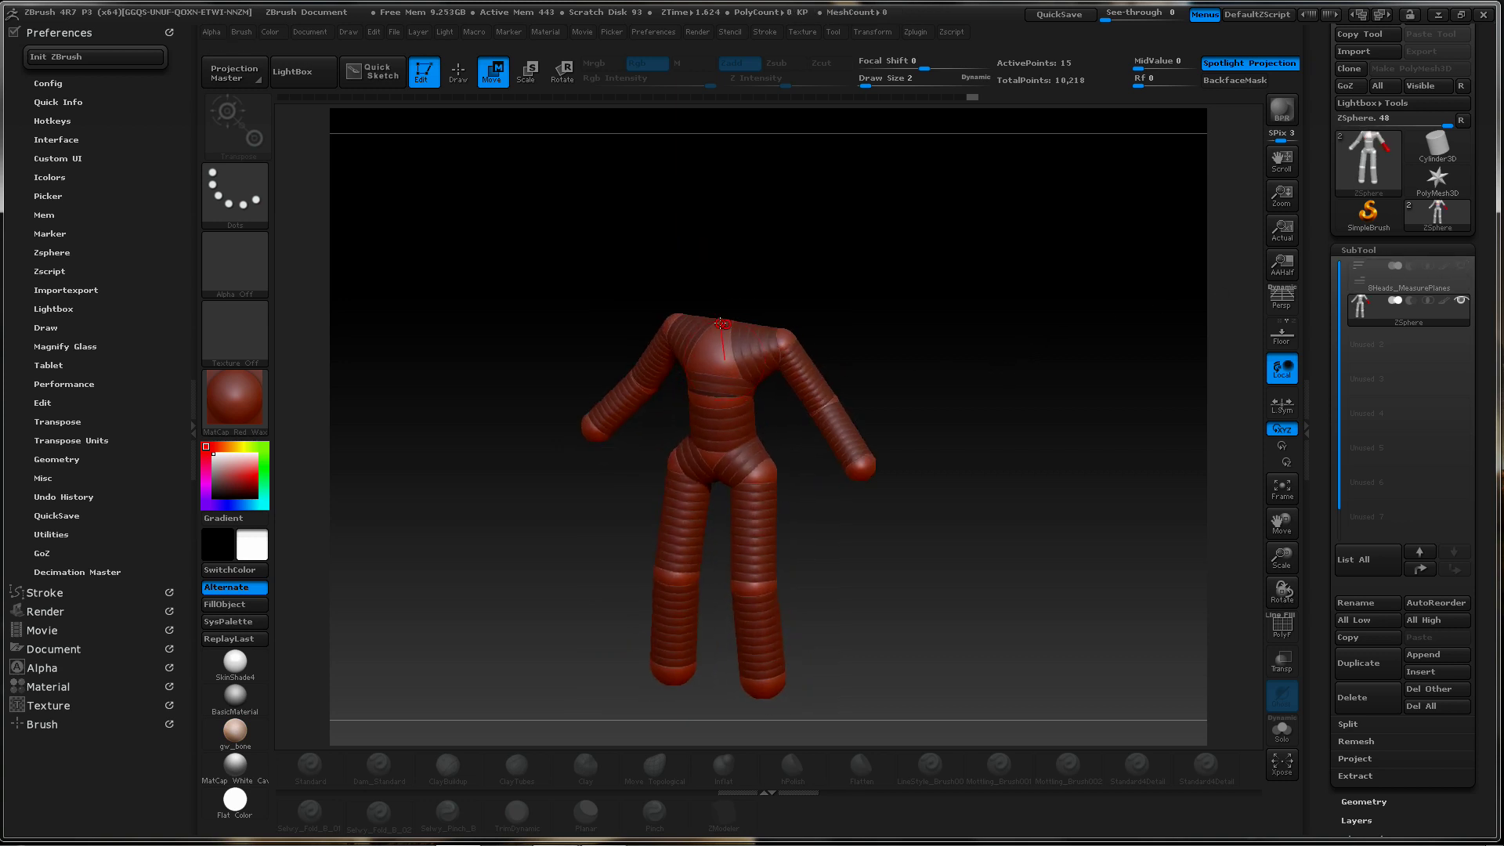
Add two ZSpheres on top of the chest and position the upper one to form a short neck
key(q)
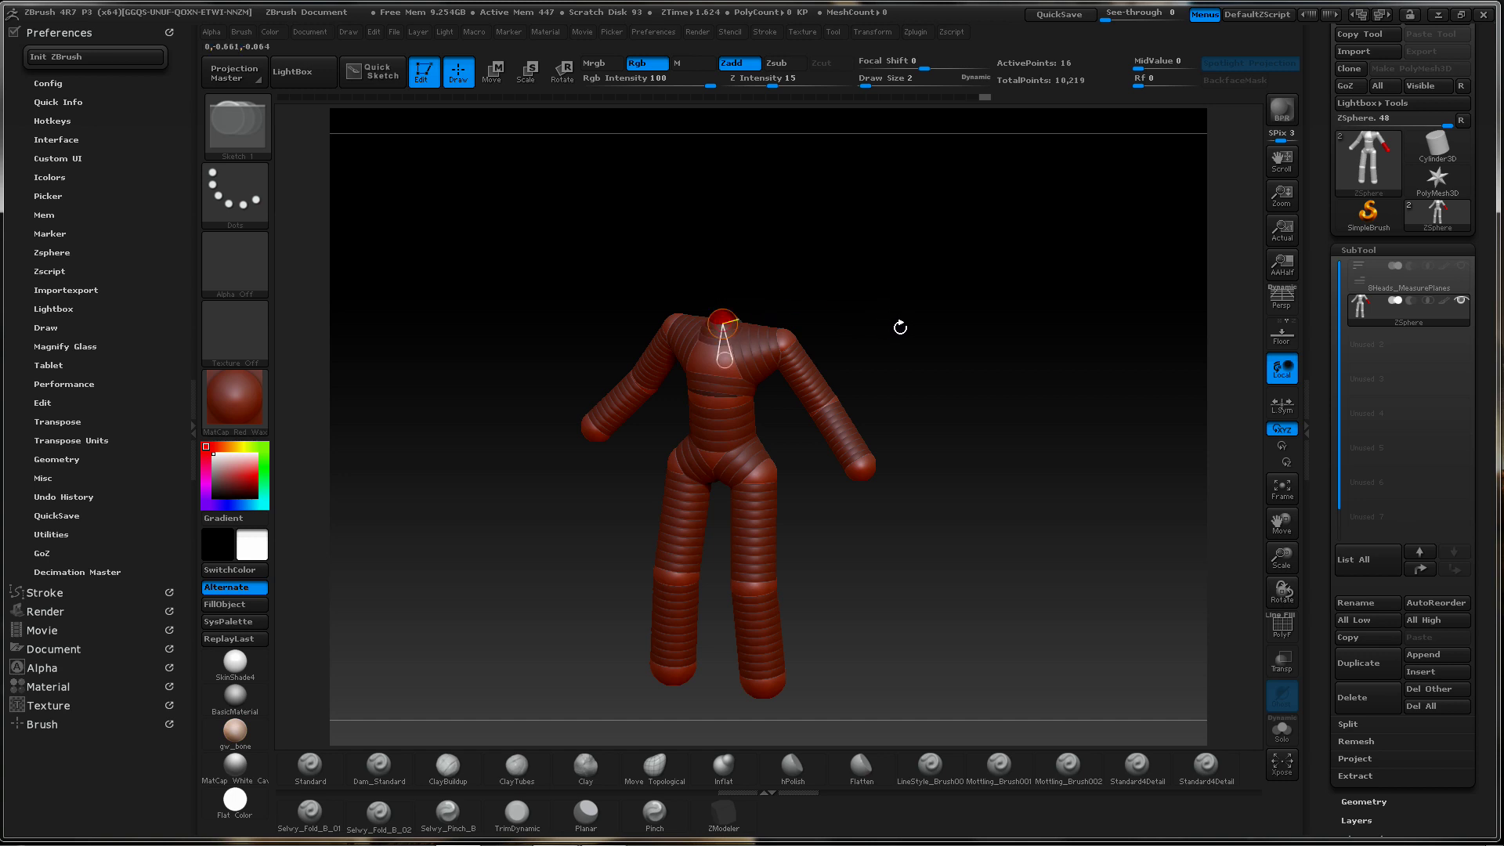
mouse_move(900, 326)
mouse_down()
mouse_move(815, 315)
mouse_move(893, 303)
mouse_up()
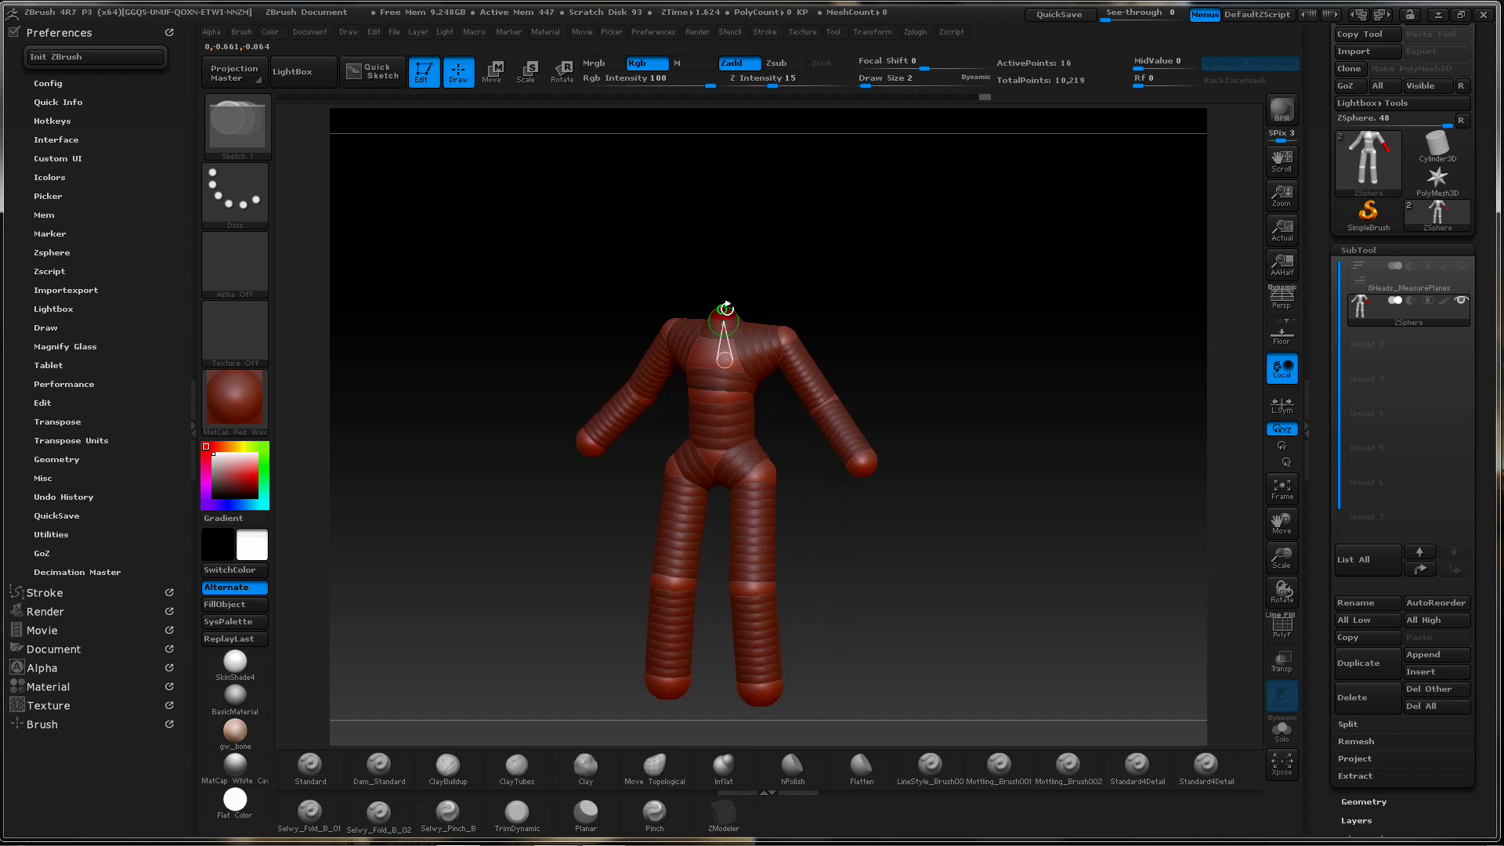
drag(791, 274, 788, 308)
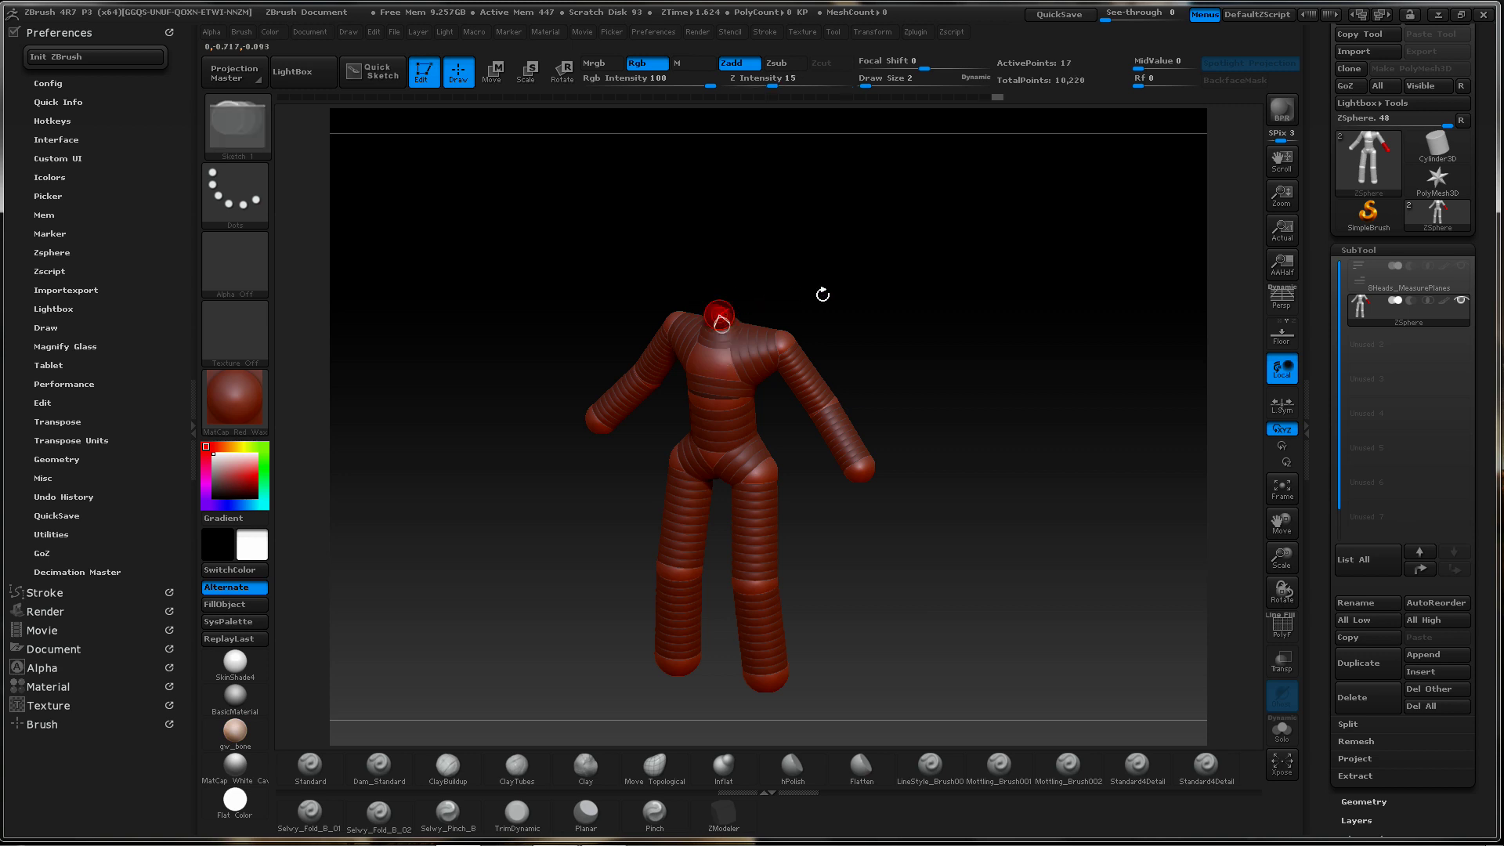
key(w)
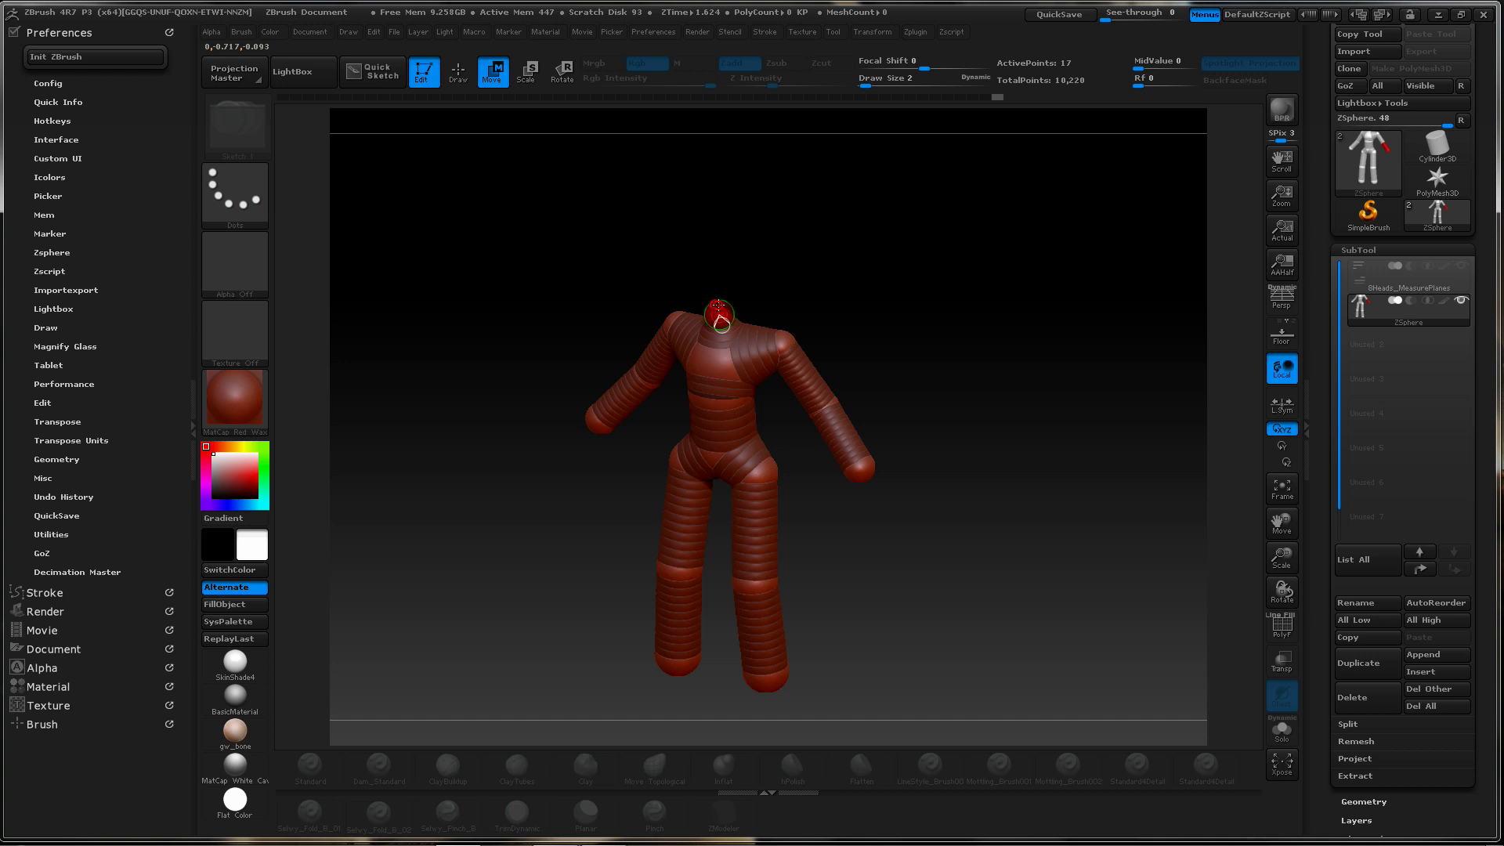
mouse_move(719, 306)
mouse_down()
mouse_move(721, 275)
mouse_move(725, 297)
mouse_up()
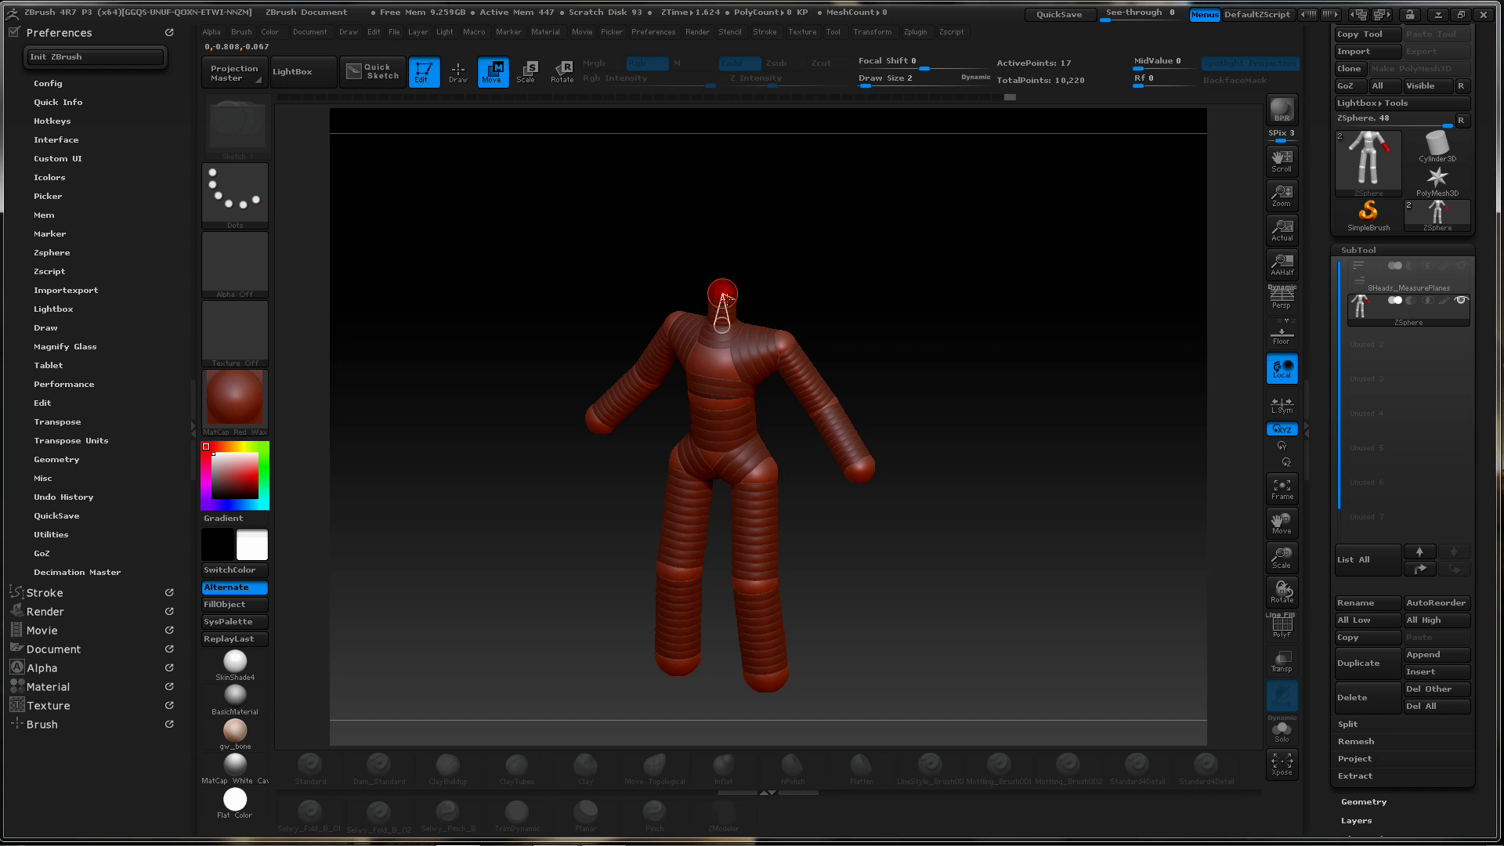
drag(865, 303, 816, 272)
drag(728, 289, 722, 296)
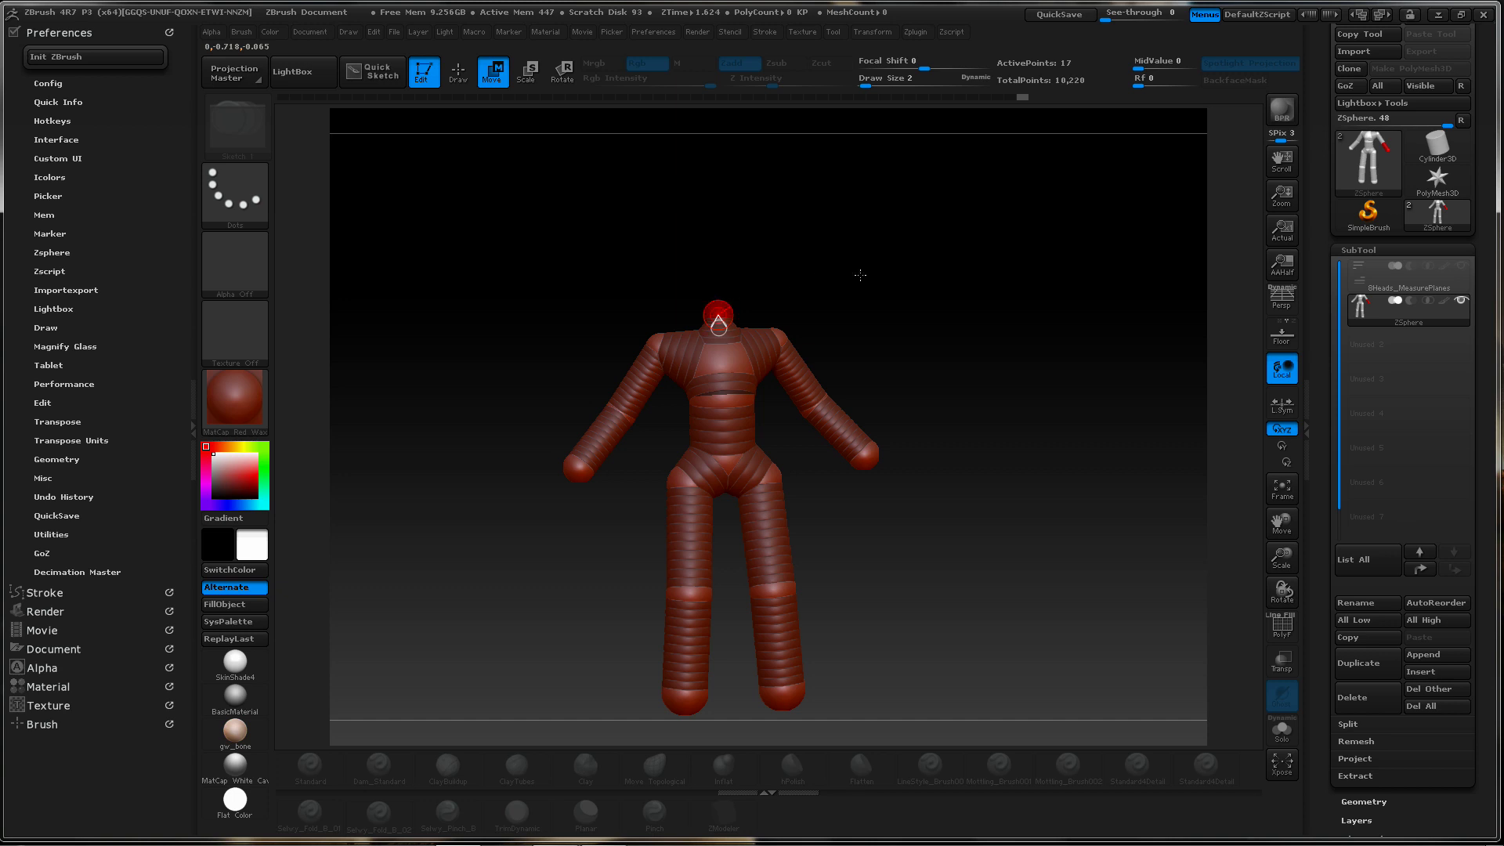
drag(859, 279, 856, 329)
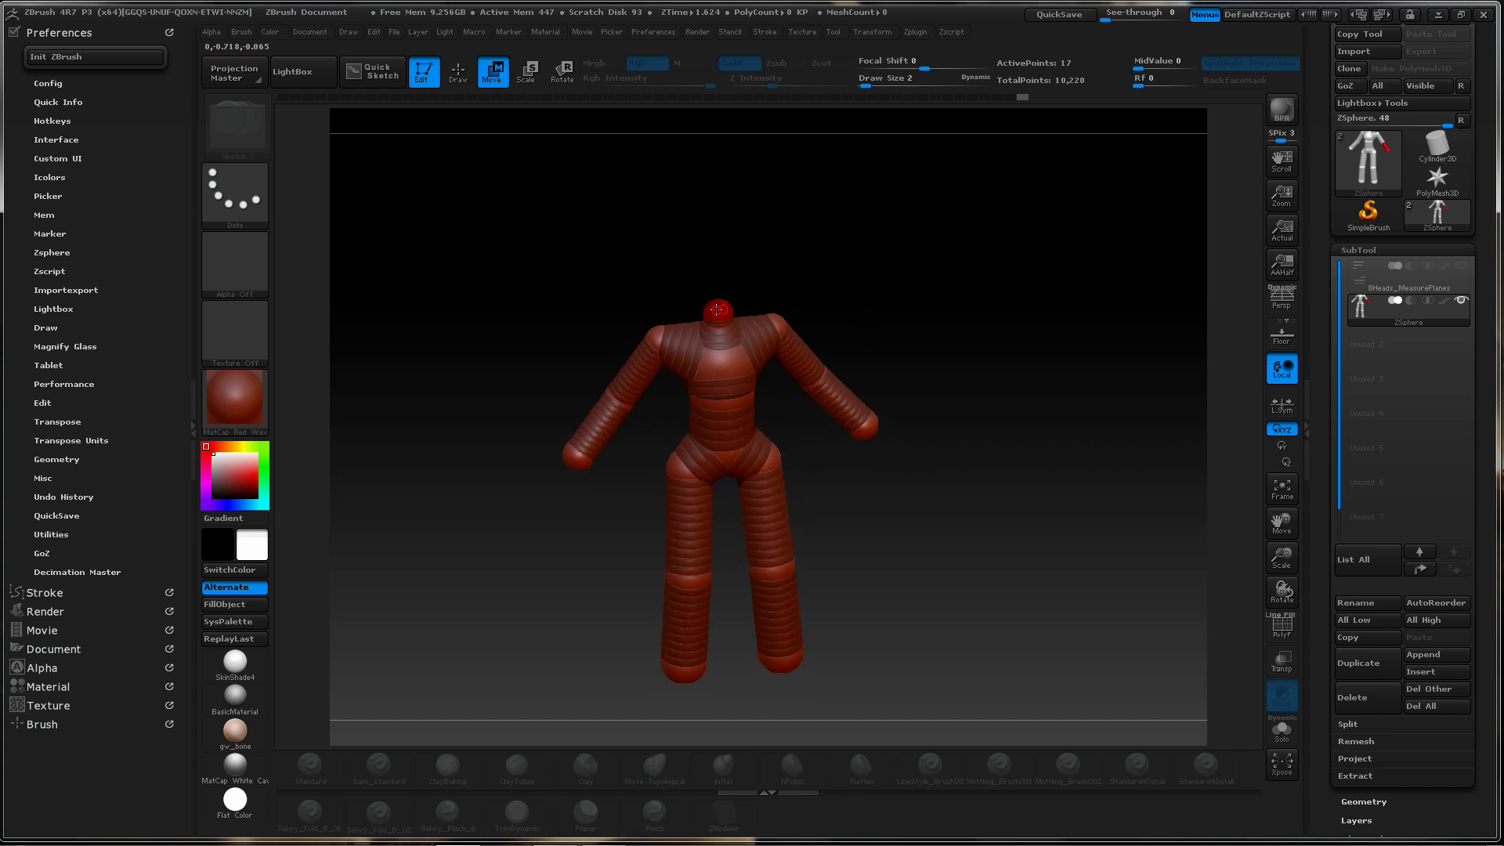
Add a large head ZSphere on top of the neck and move it up clear of the shoulders
key(q)
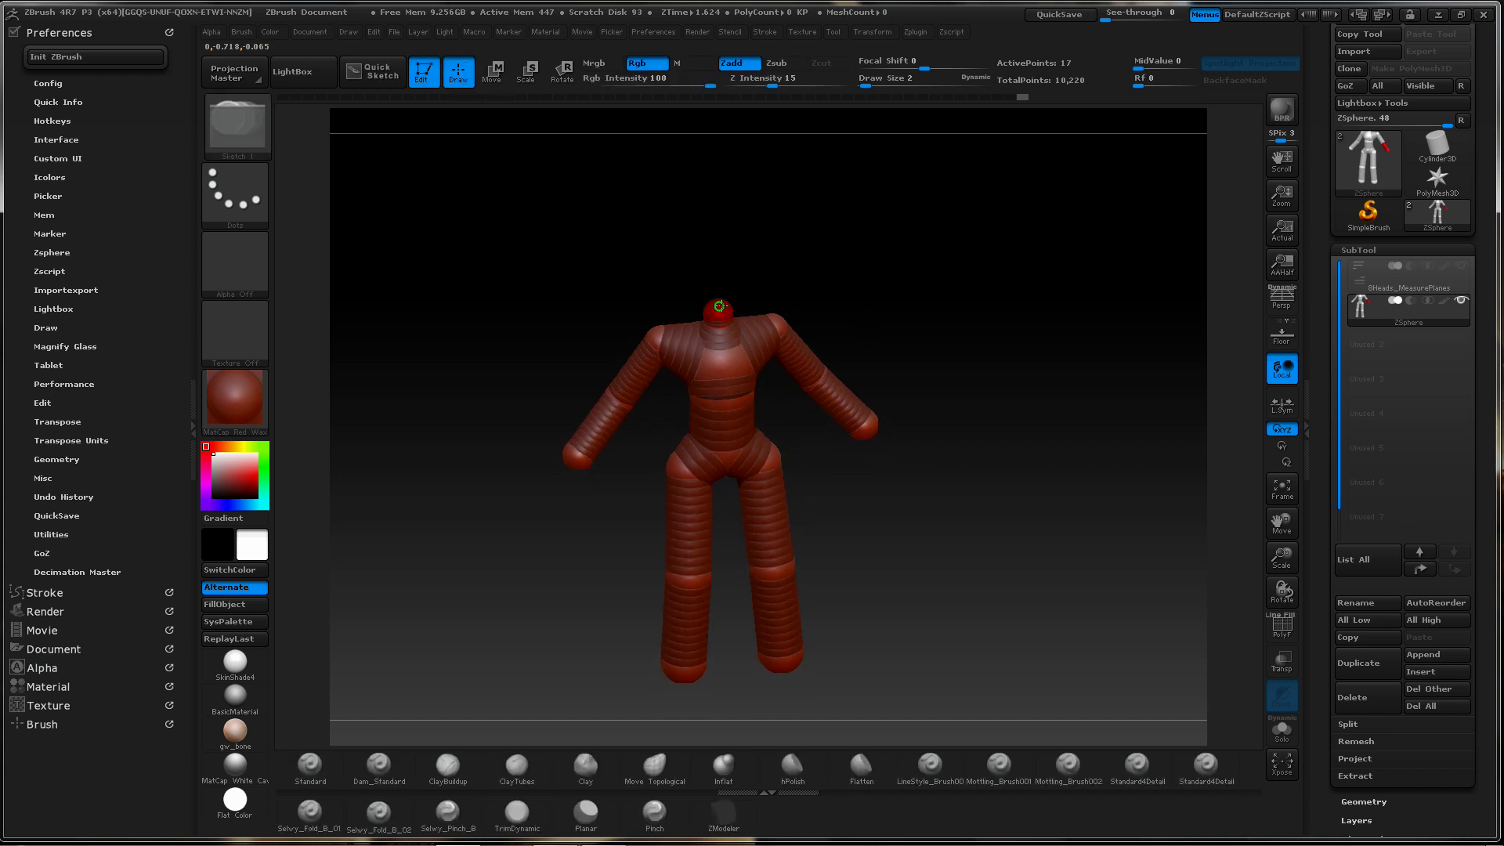
click(719, 306)
mouse_move(719, 306)
mouse_down()
mouse_move(763, 302)
mouse_move(716, 280)
mouse_up()
key(w)
drag(854, 305, 884, 313)
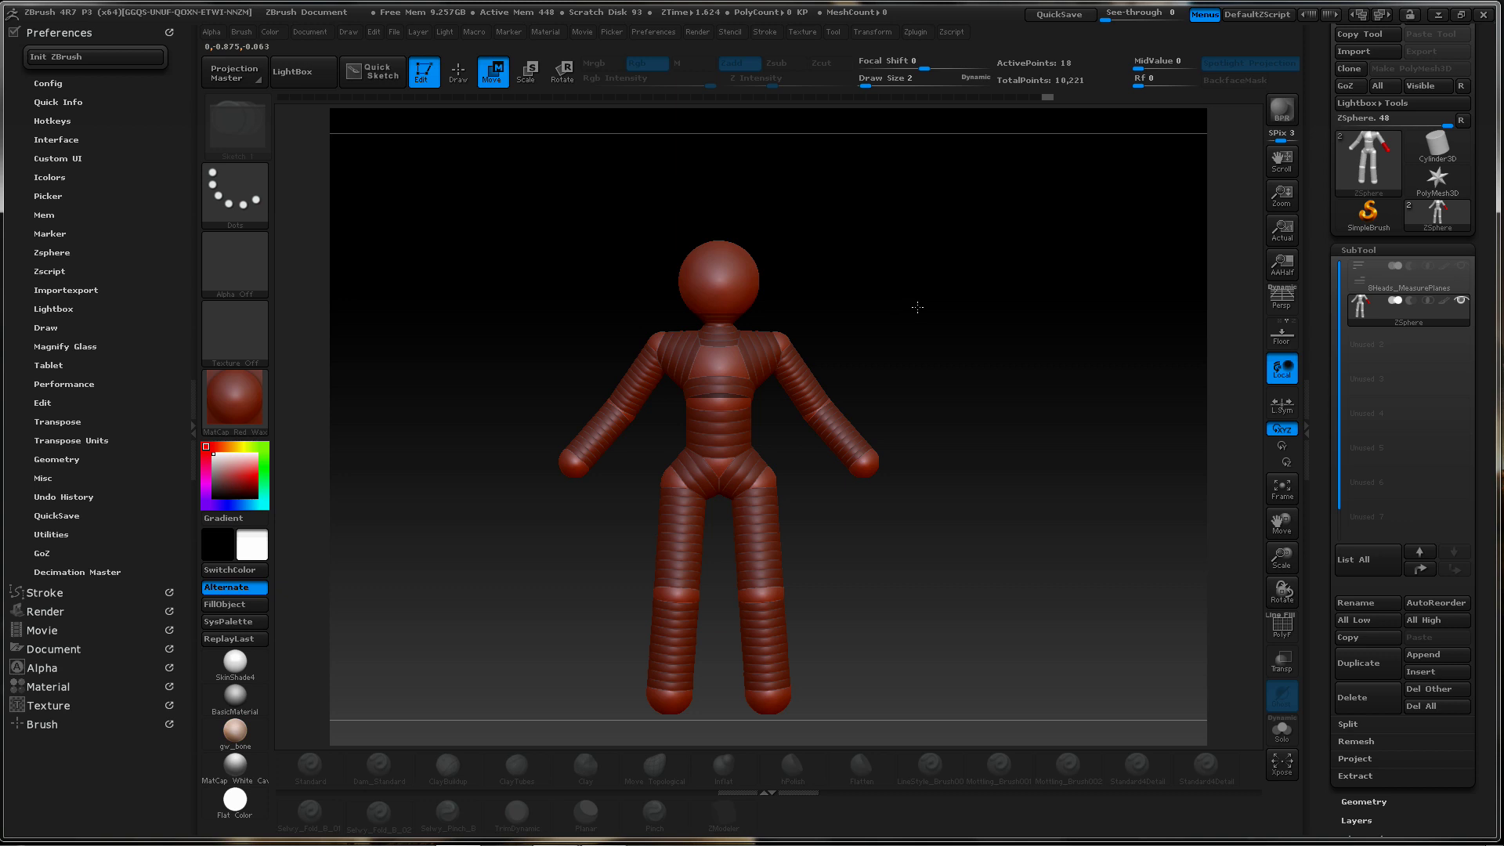
key(ctrl+z)
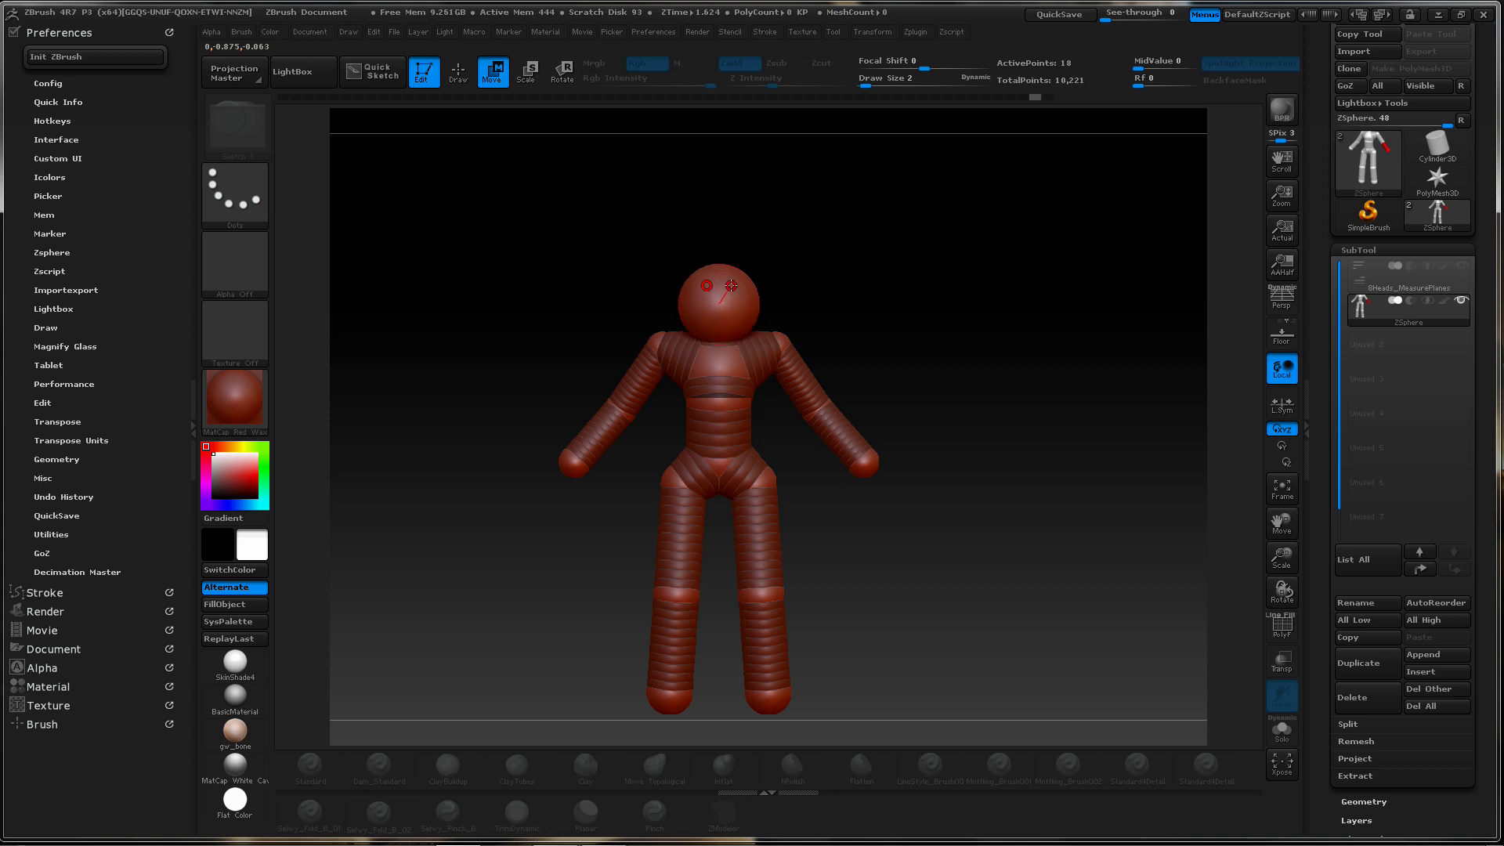
drag(709, 298, 731, 275)
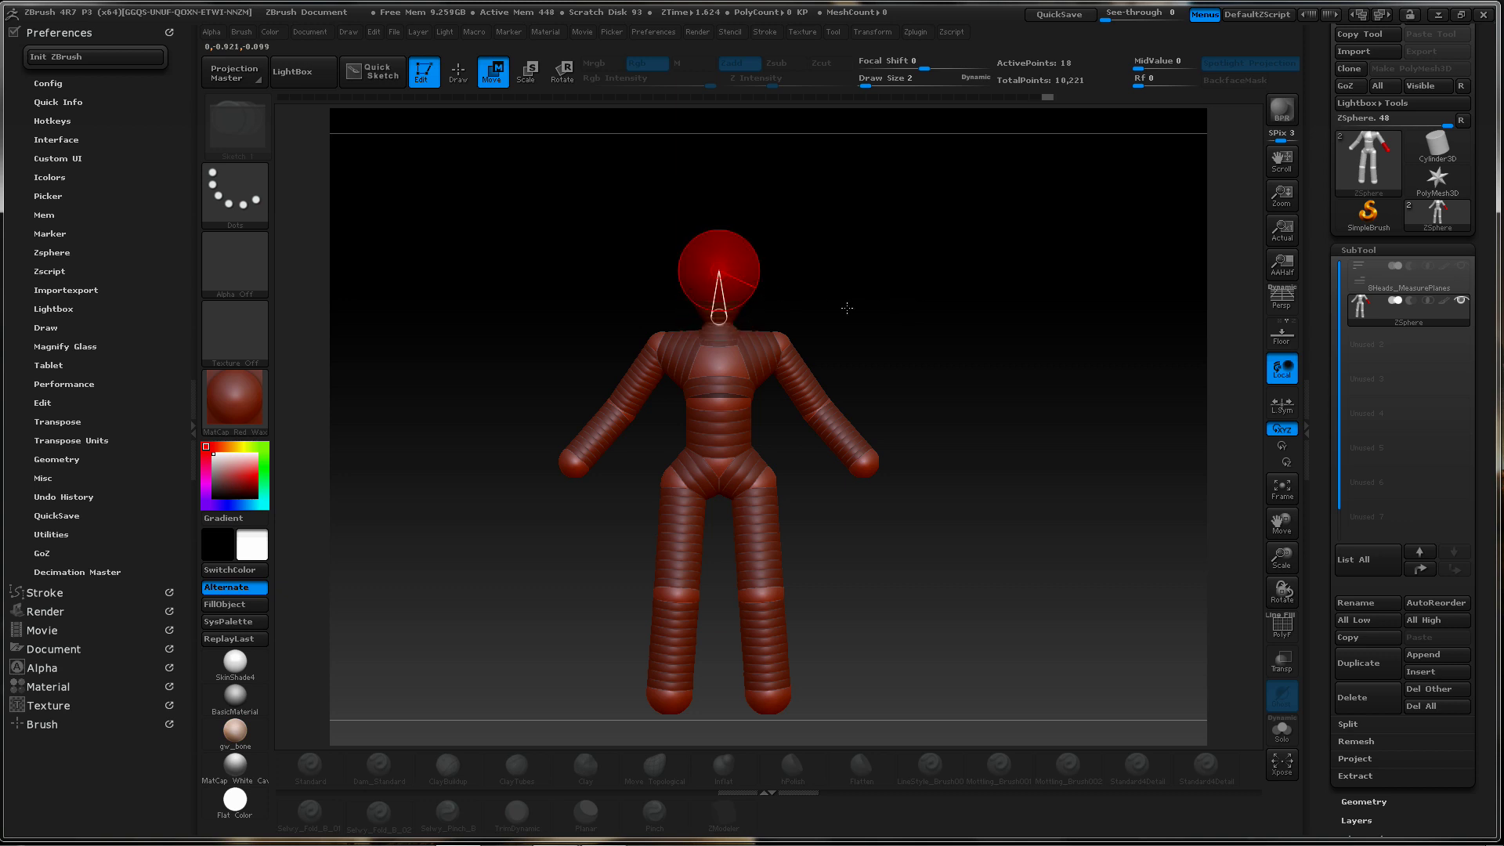
Preview the adaptive skin of the figure with its new head and return to the ZSphere view
key(a)
mouse_move(926, 326)
shift+mouse_down()
mouse_move(893, 306)
mouse_move(886, 335)
mouse_move(900, 326)
shift+mouse_up()
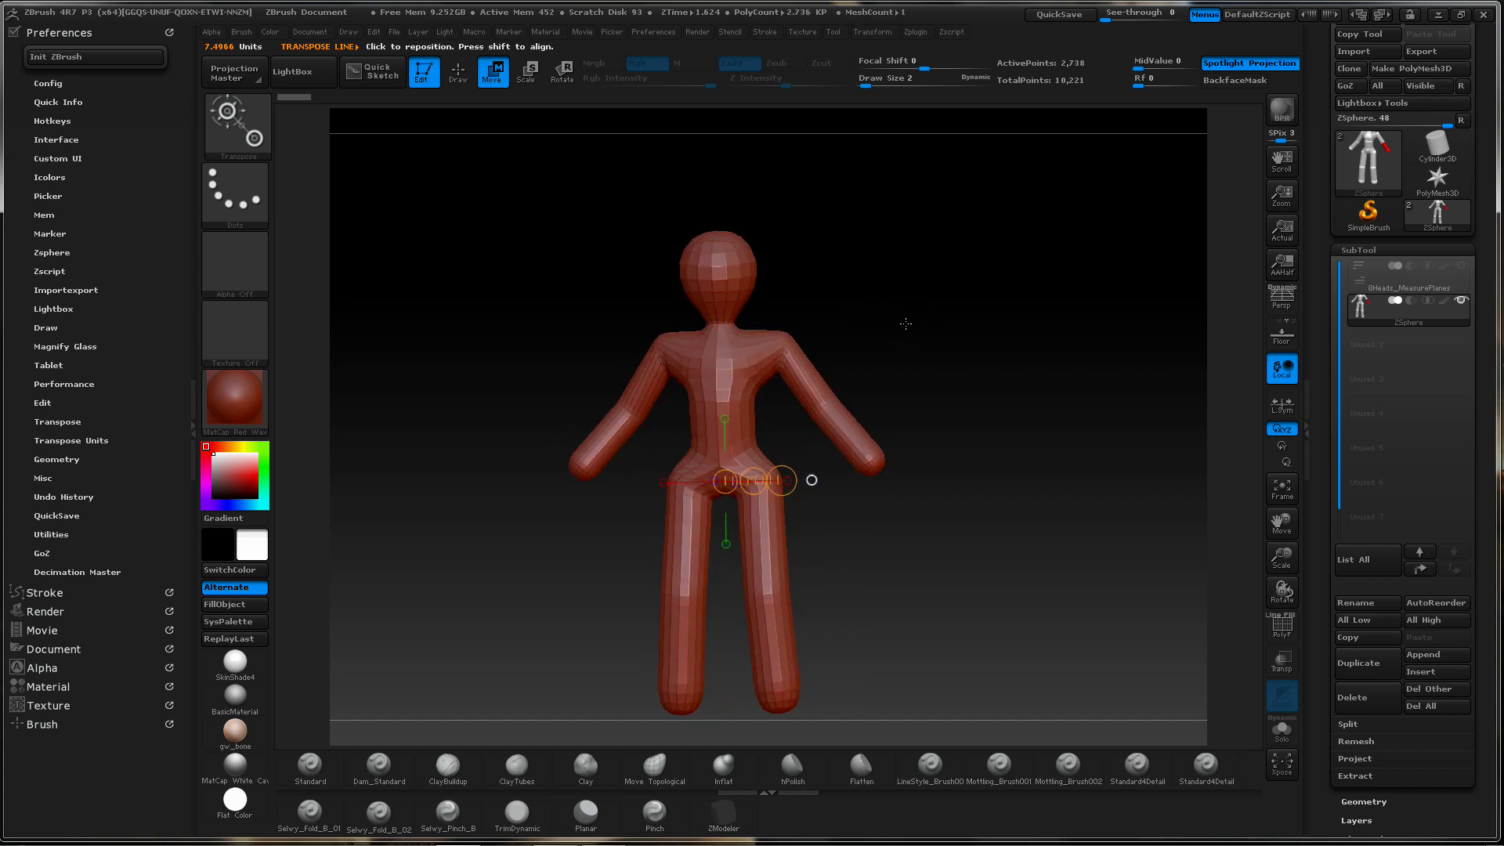
key(a)
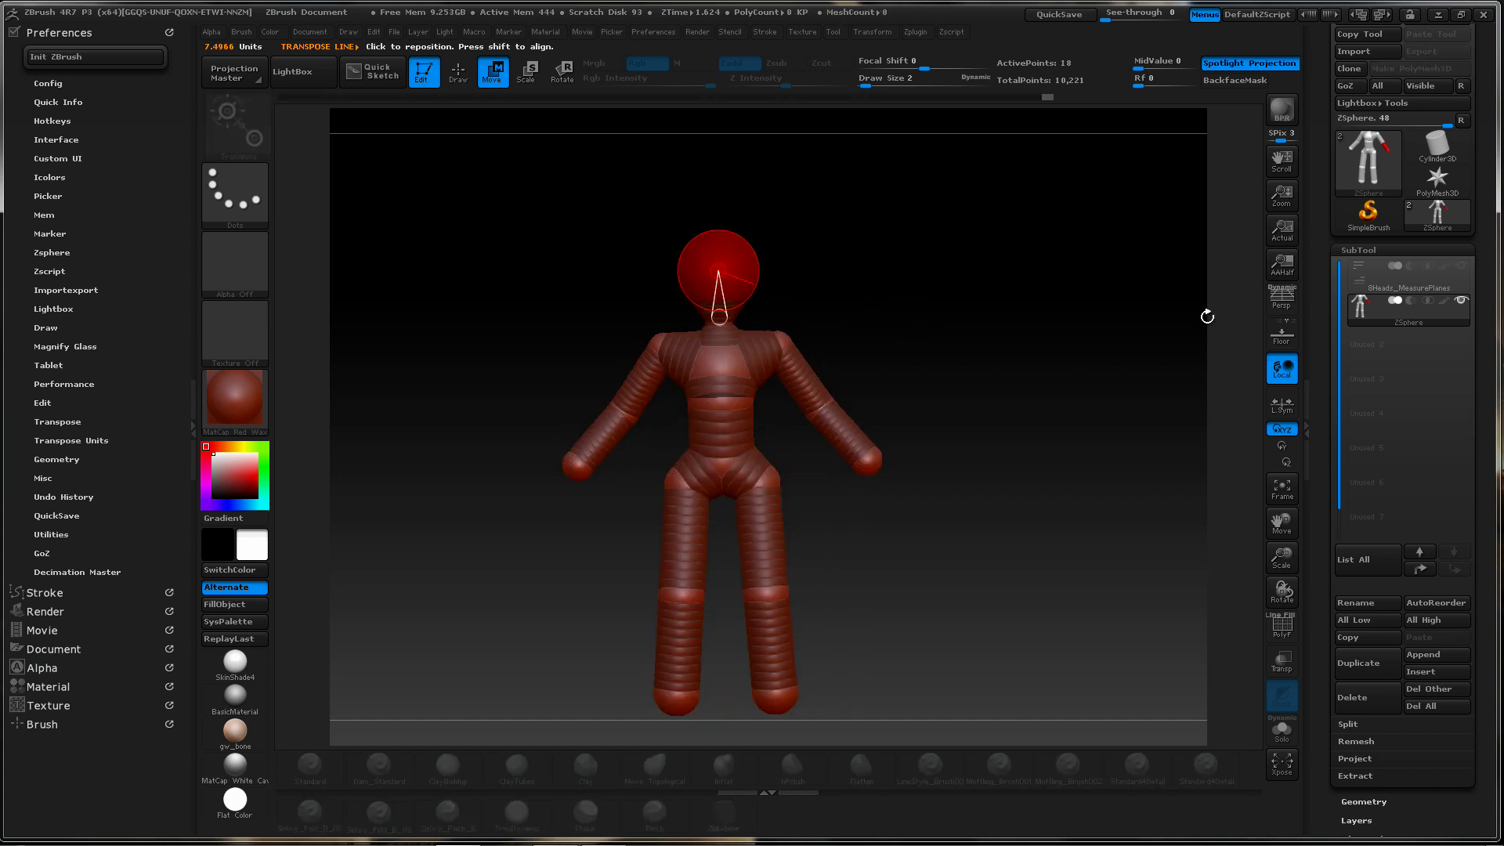
Show the 8Heads_MeasurePlanes subtool, then scale down and lower the head ZSphere to fit between the top two planes
click(1461, 265)
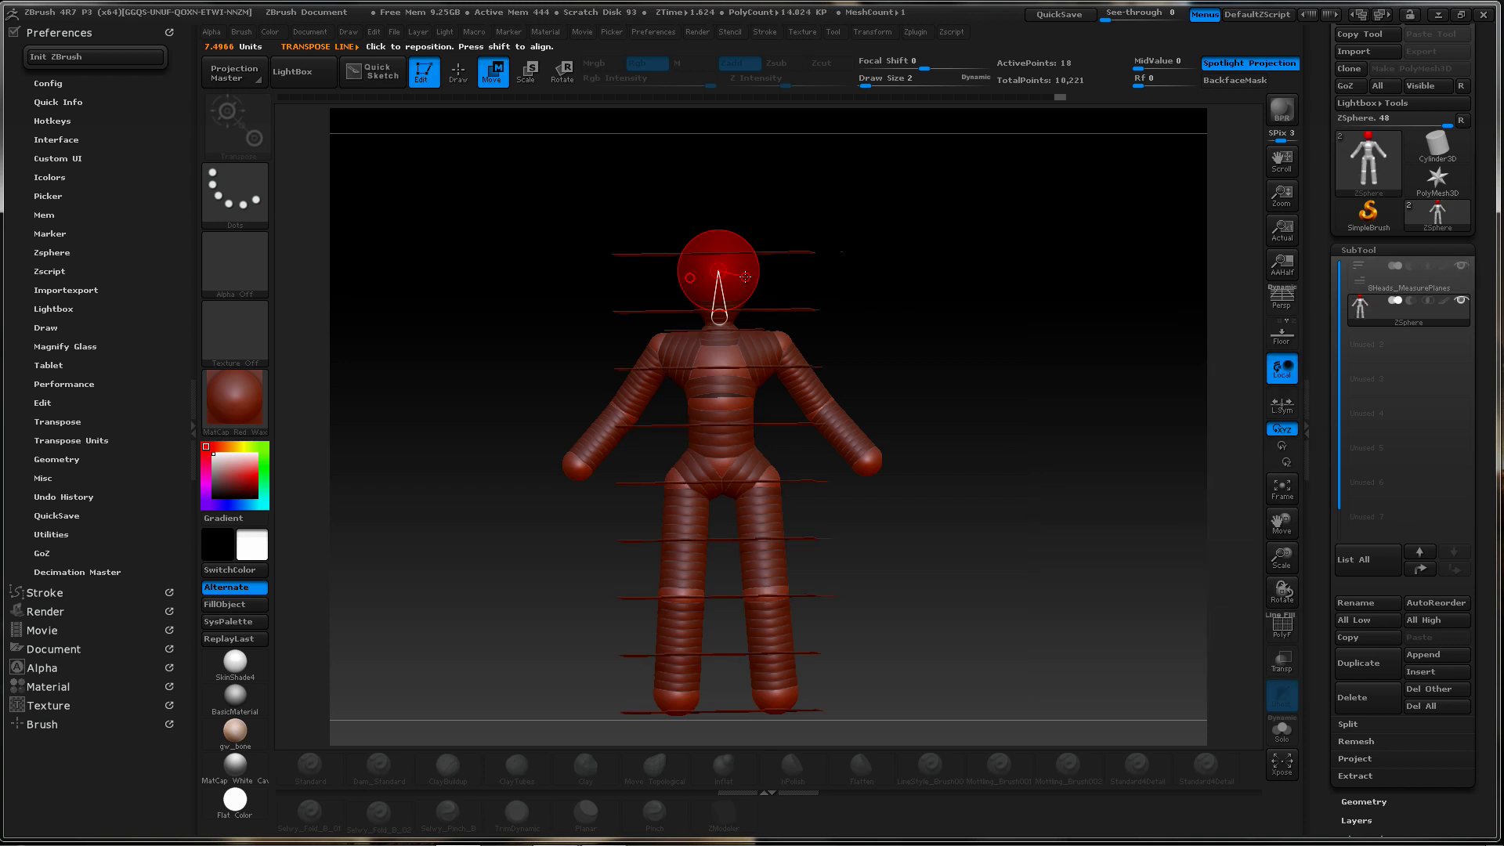
key(e)
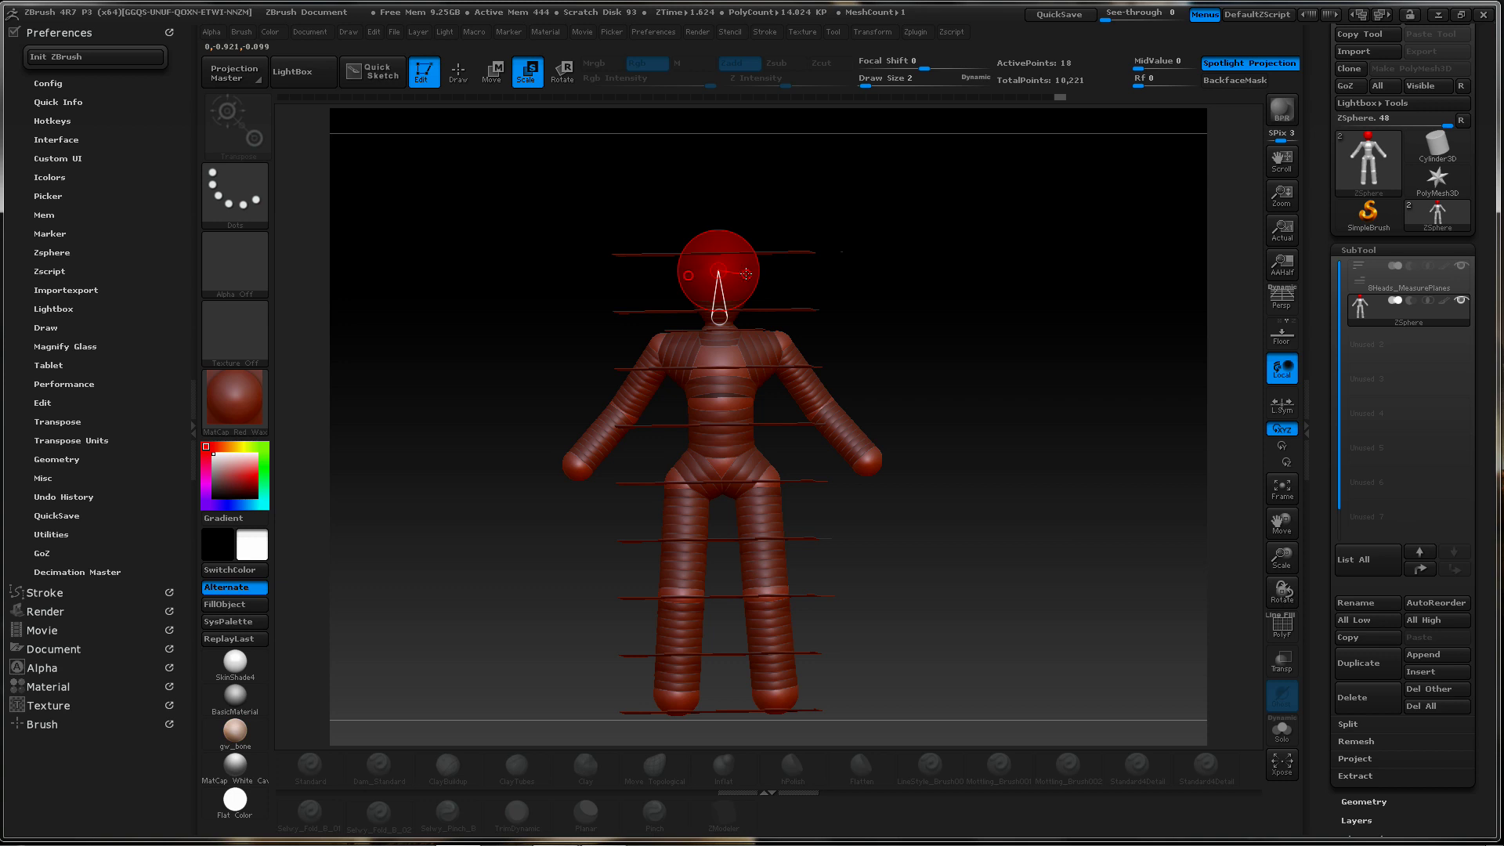
drag(745, 272, 743, 232)
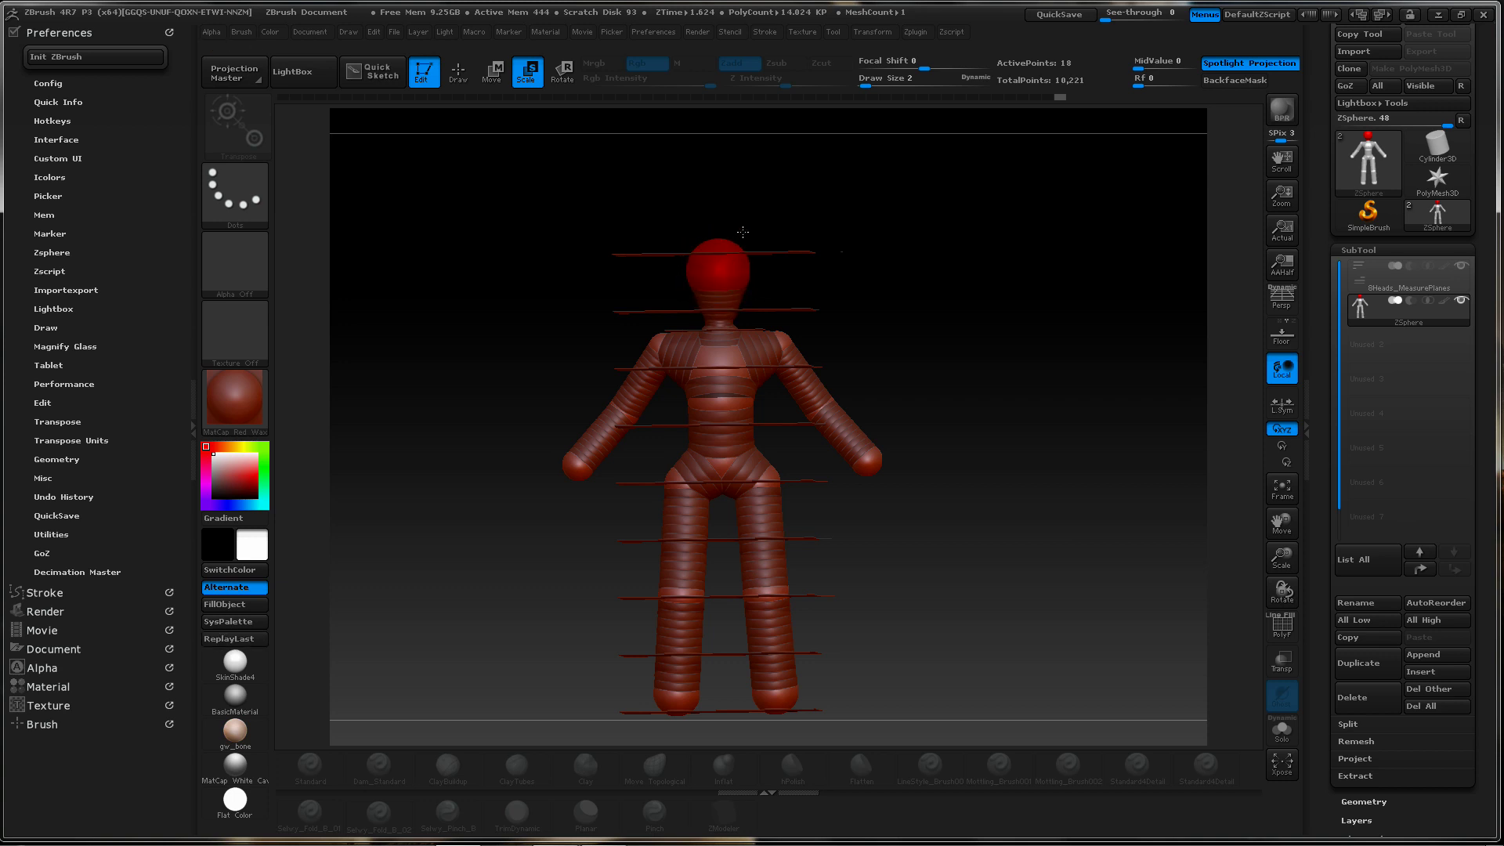
key(w)
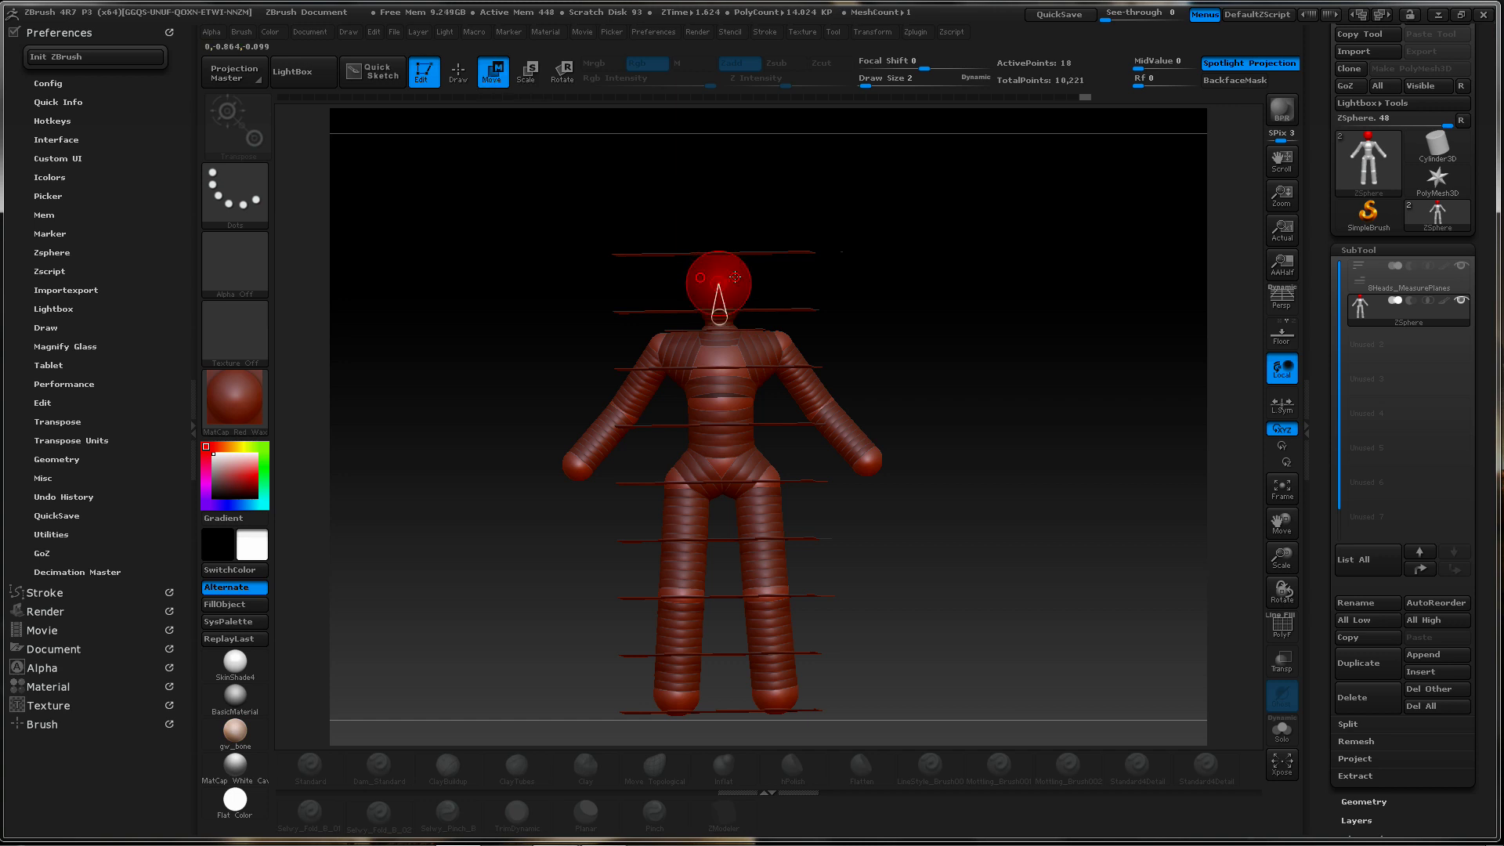
key(e)
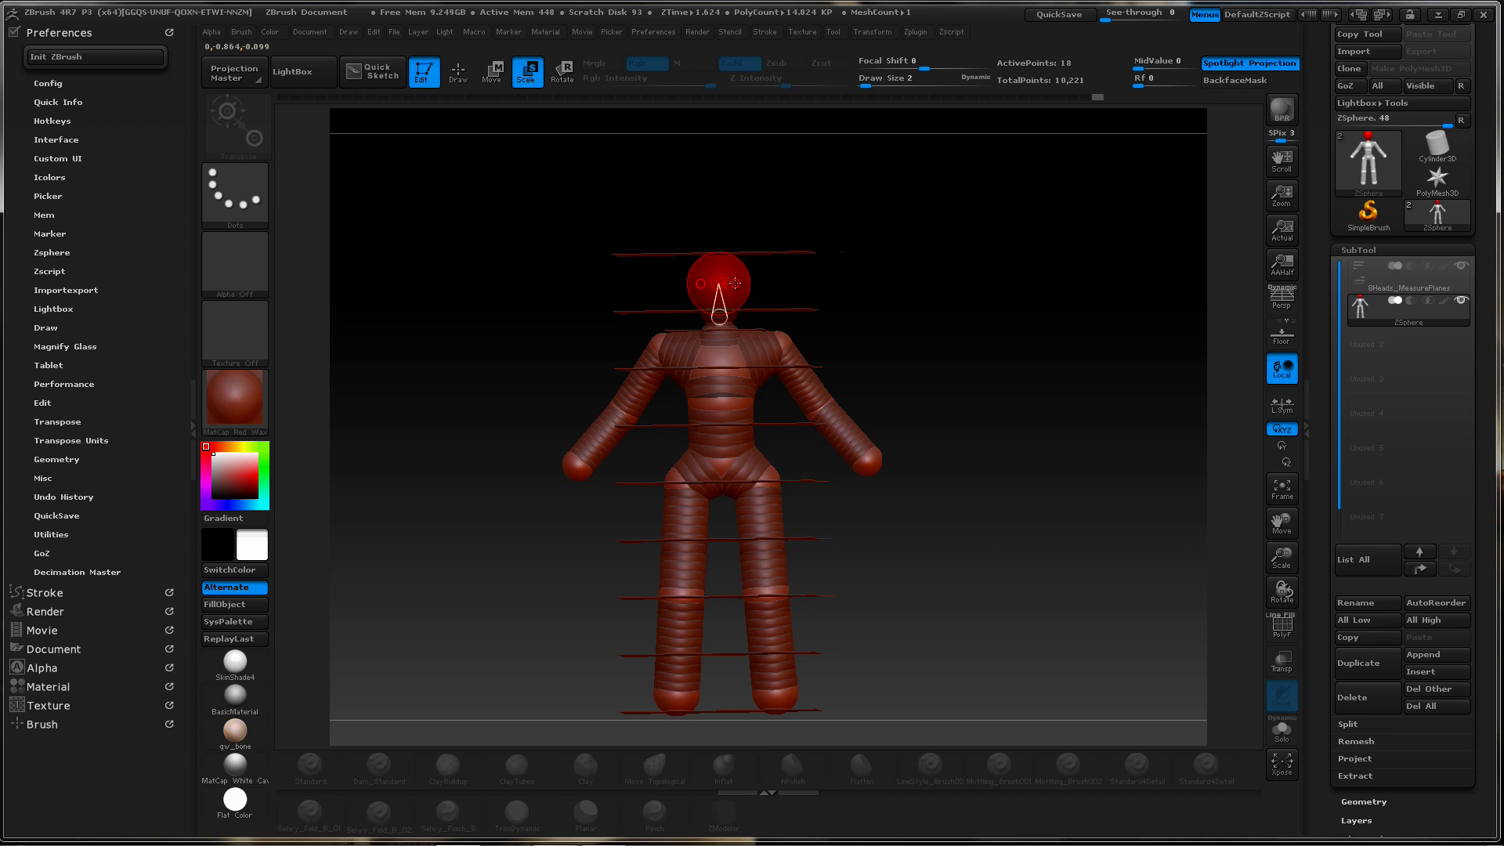
key(w)
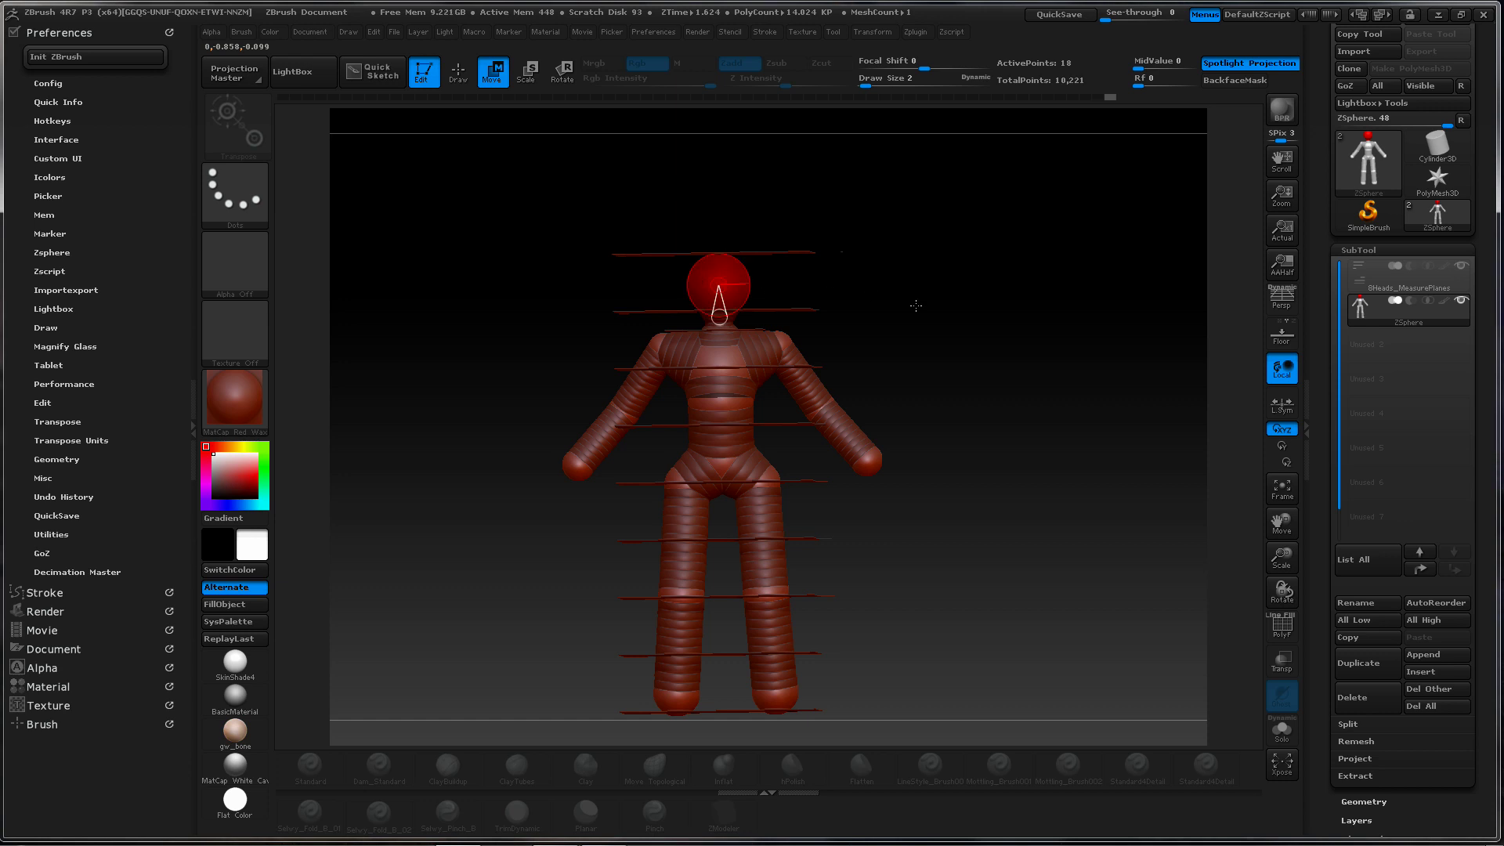
drag(910, 322, 920, 319)
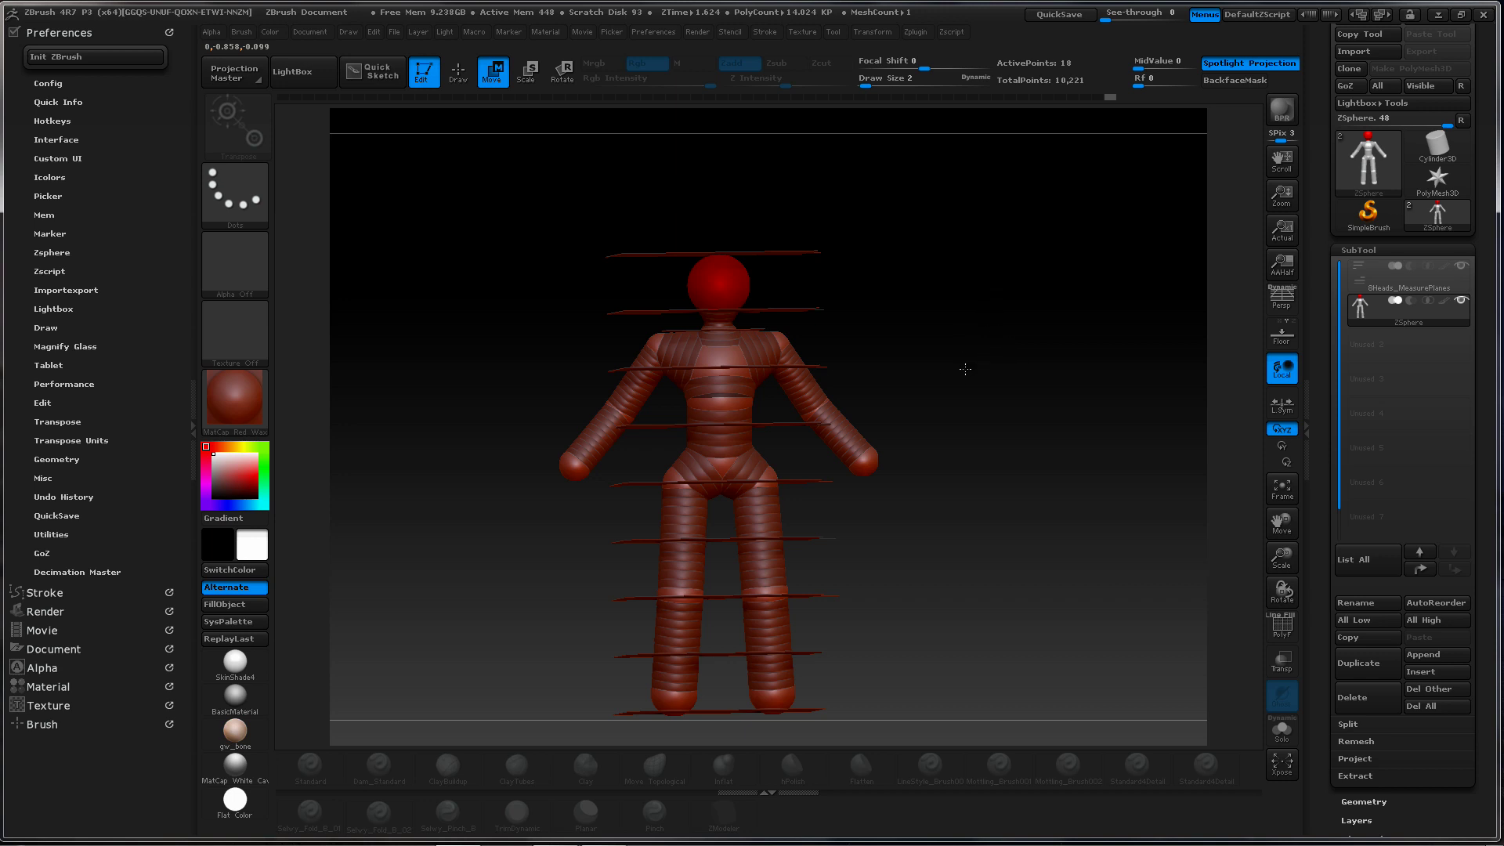
Scale down the arms from the elbow to slim them, and move the wrists and elbows outward and down to restore their length
key(e)
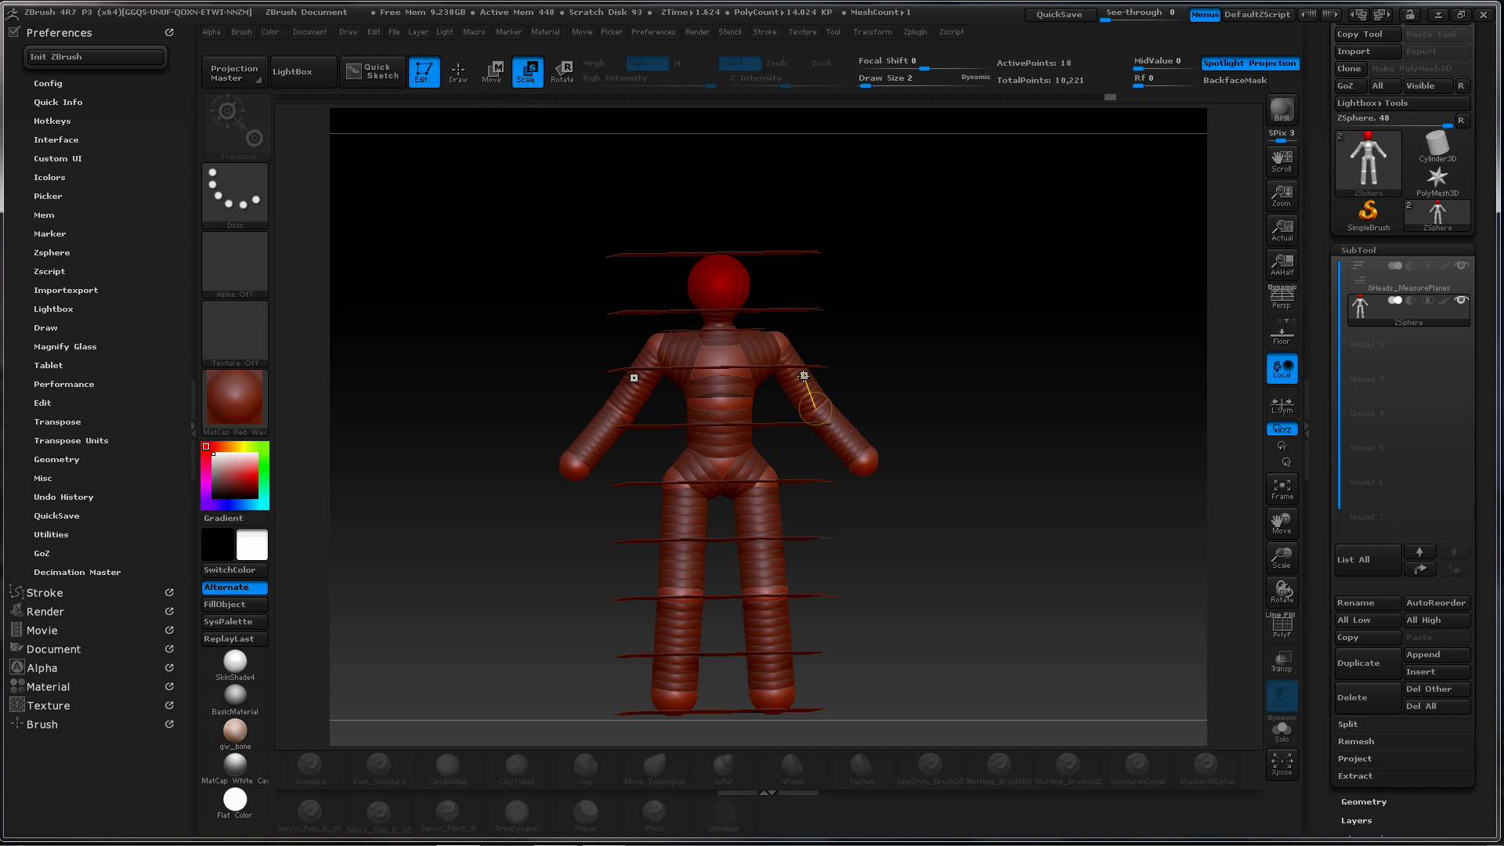
drag(800, 383, 835, 294)
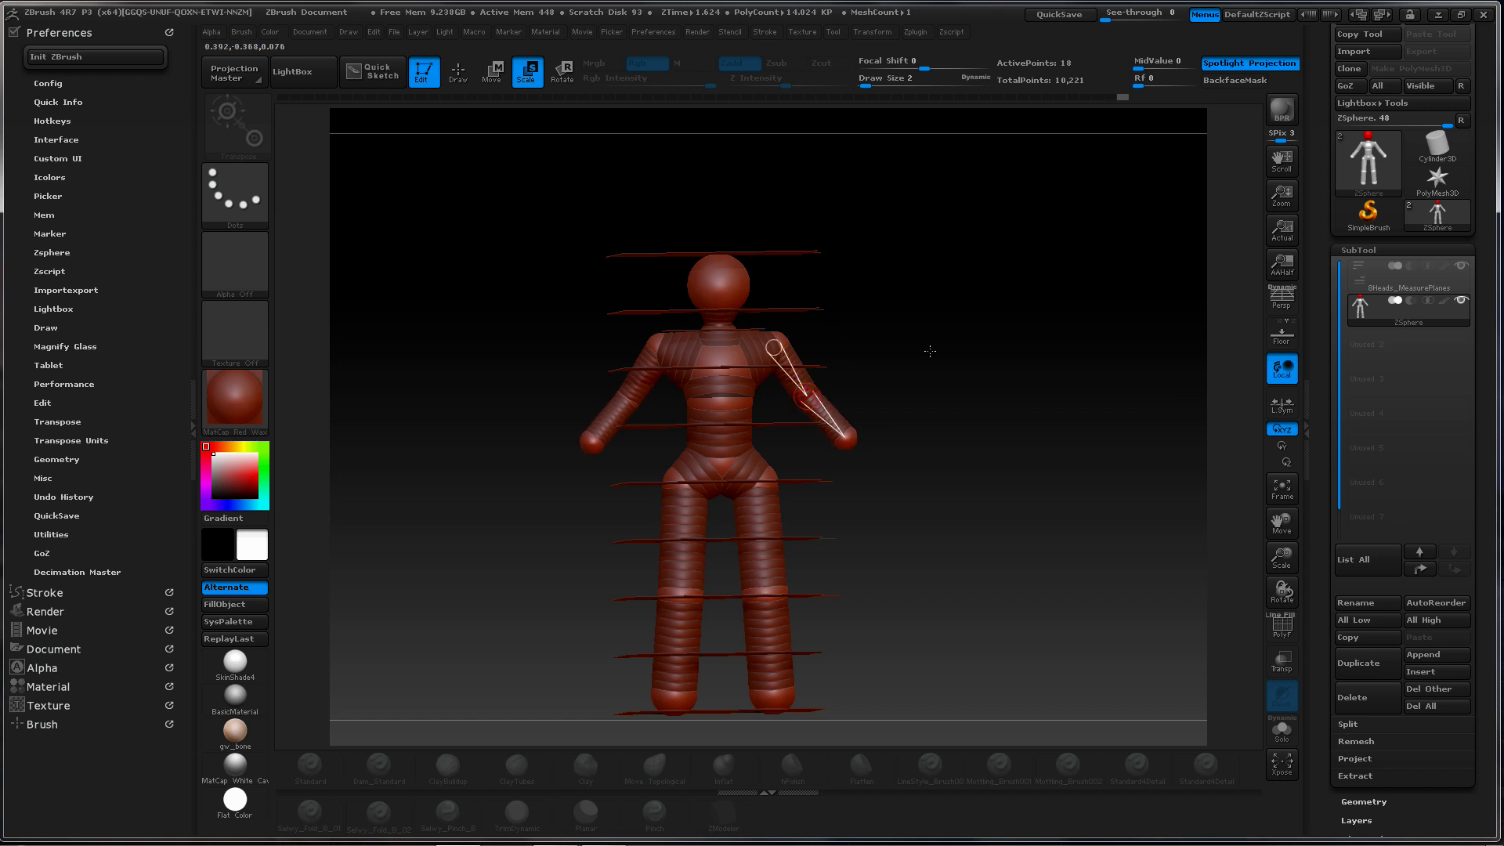
drag(930, 351, 806, 390)
key(w)
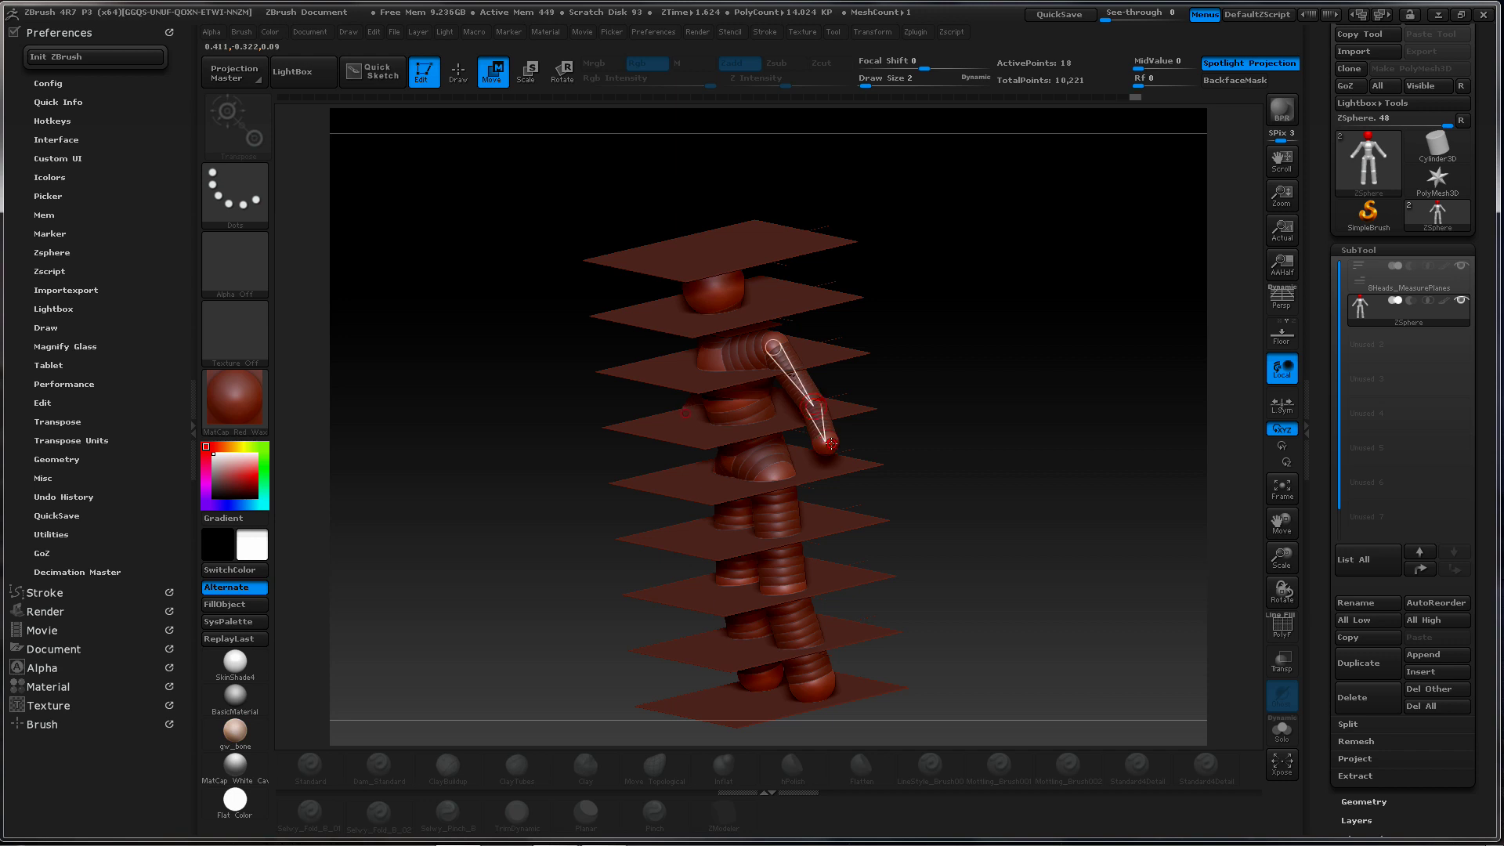
drag(831, 444, 836, 466)
drag(940, 369, 991, 339)
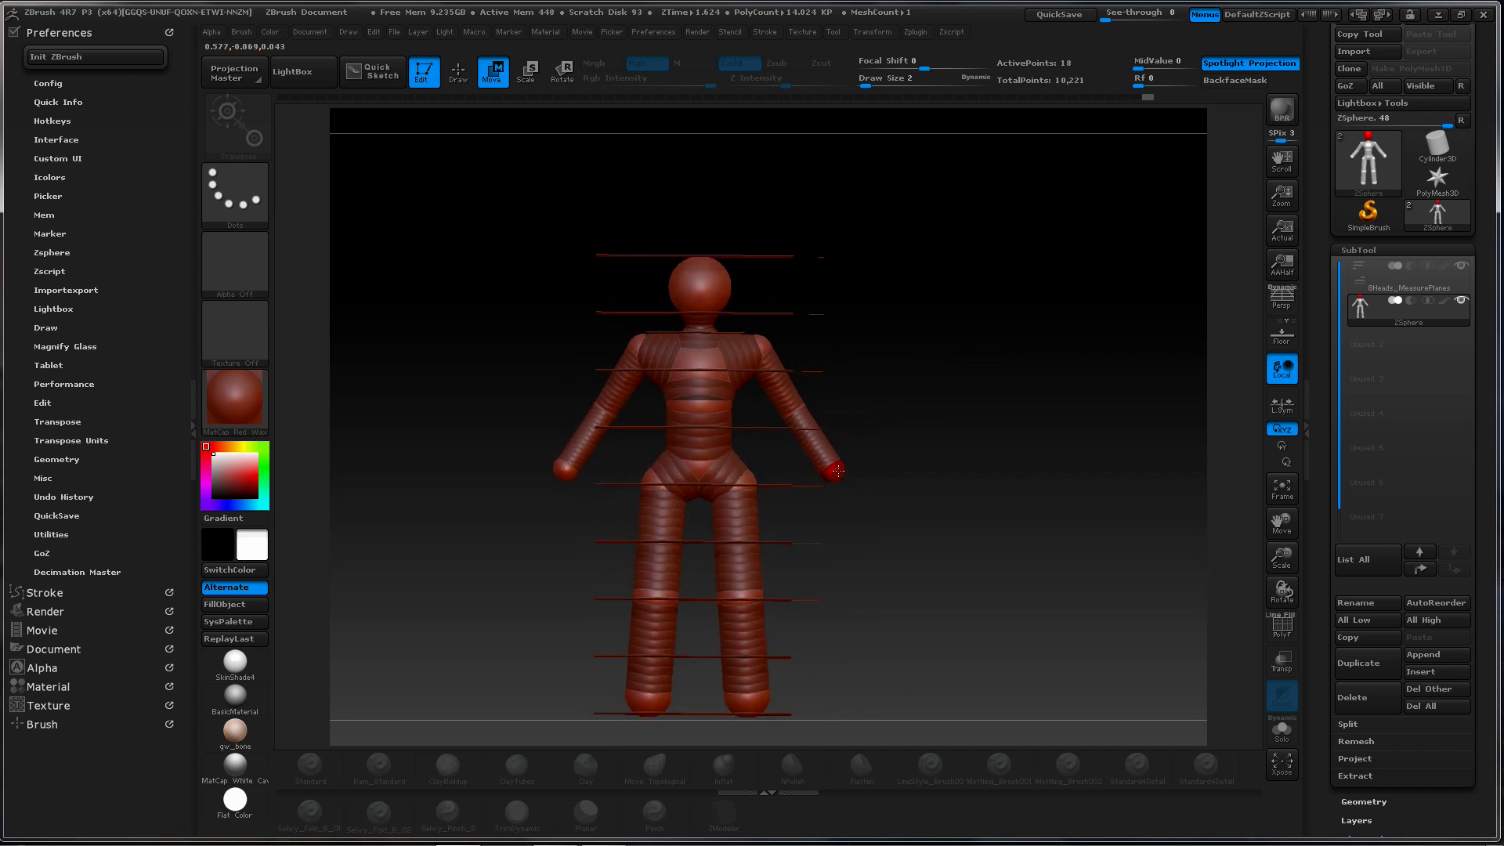
drag(838, 471, 840, 475)
drag(797, 409, 800, 412)
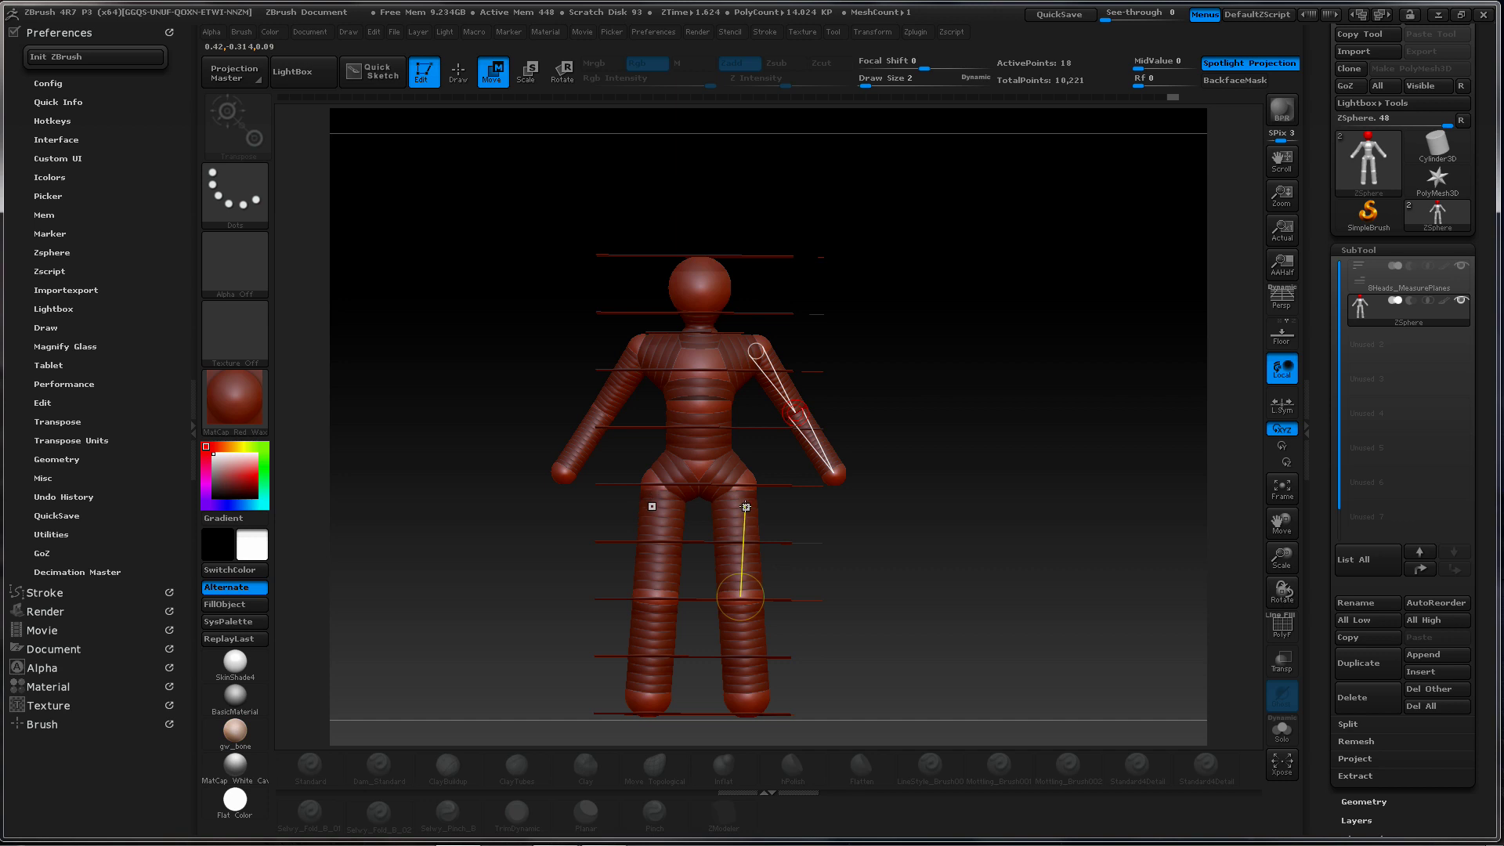
Scale down the legs from the hips to slim them, then move the knees and ankles down to their measure planes and inward
key(e)
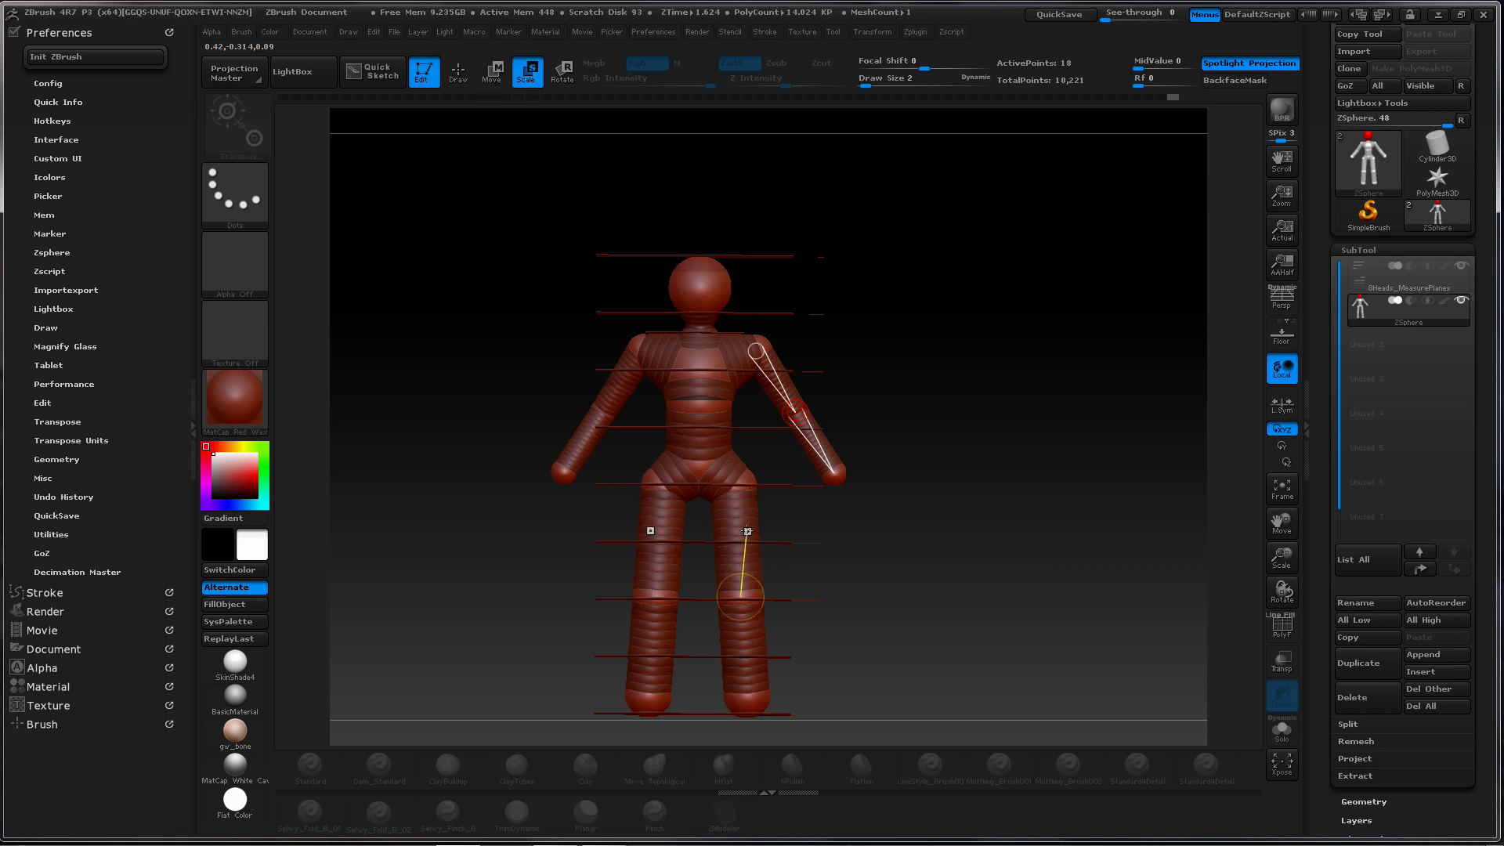
drag(747, 531, 747, 454)
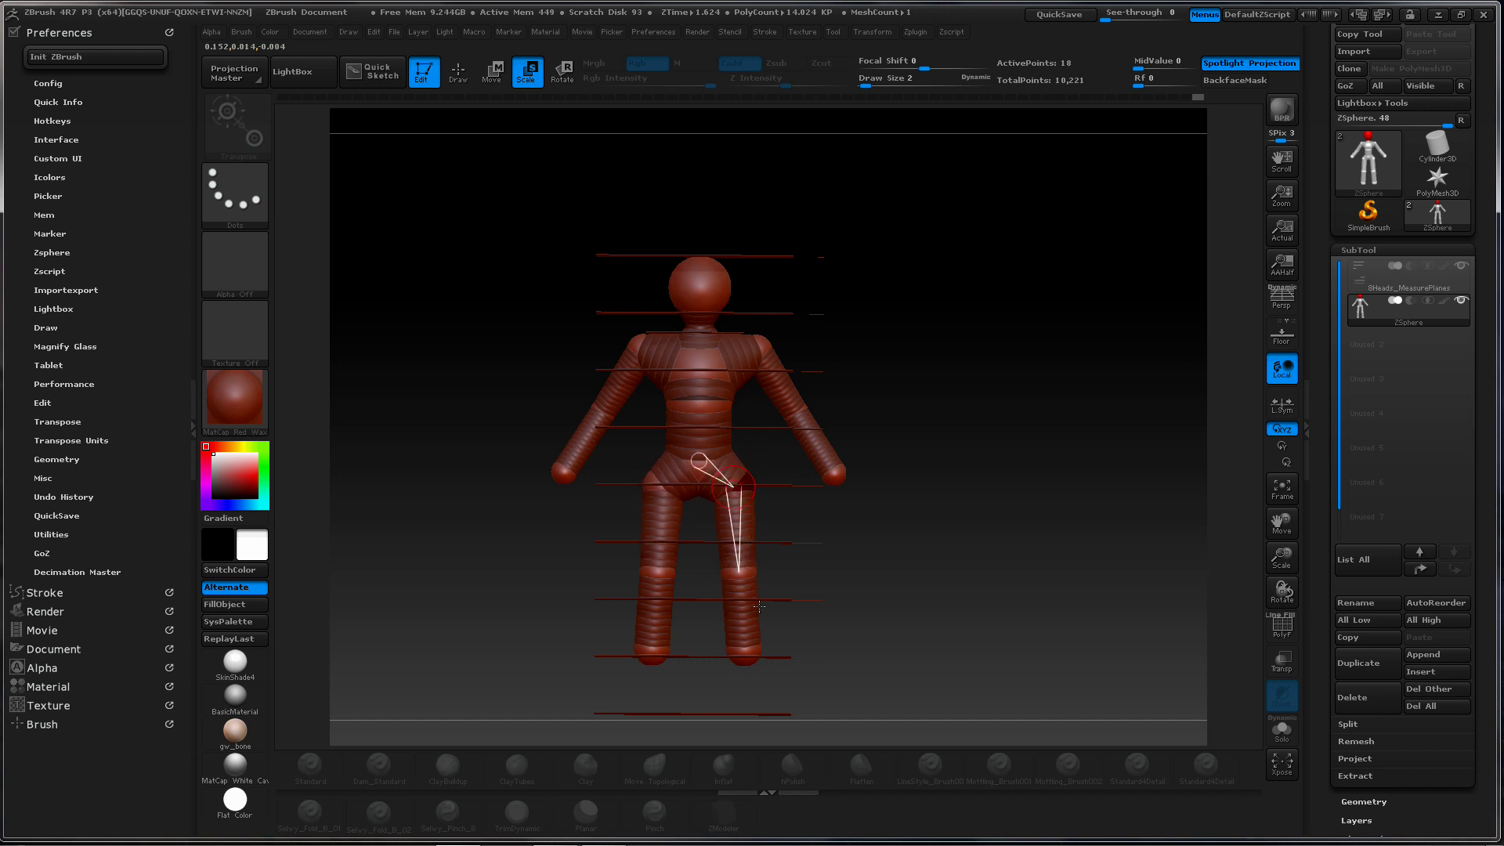
key(w)
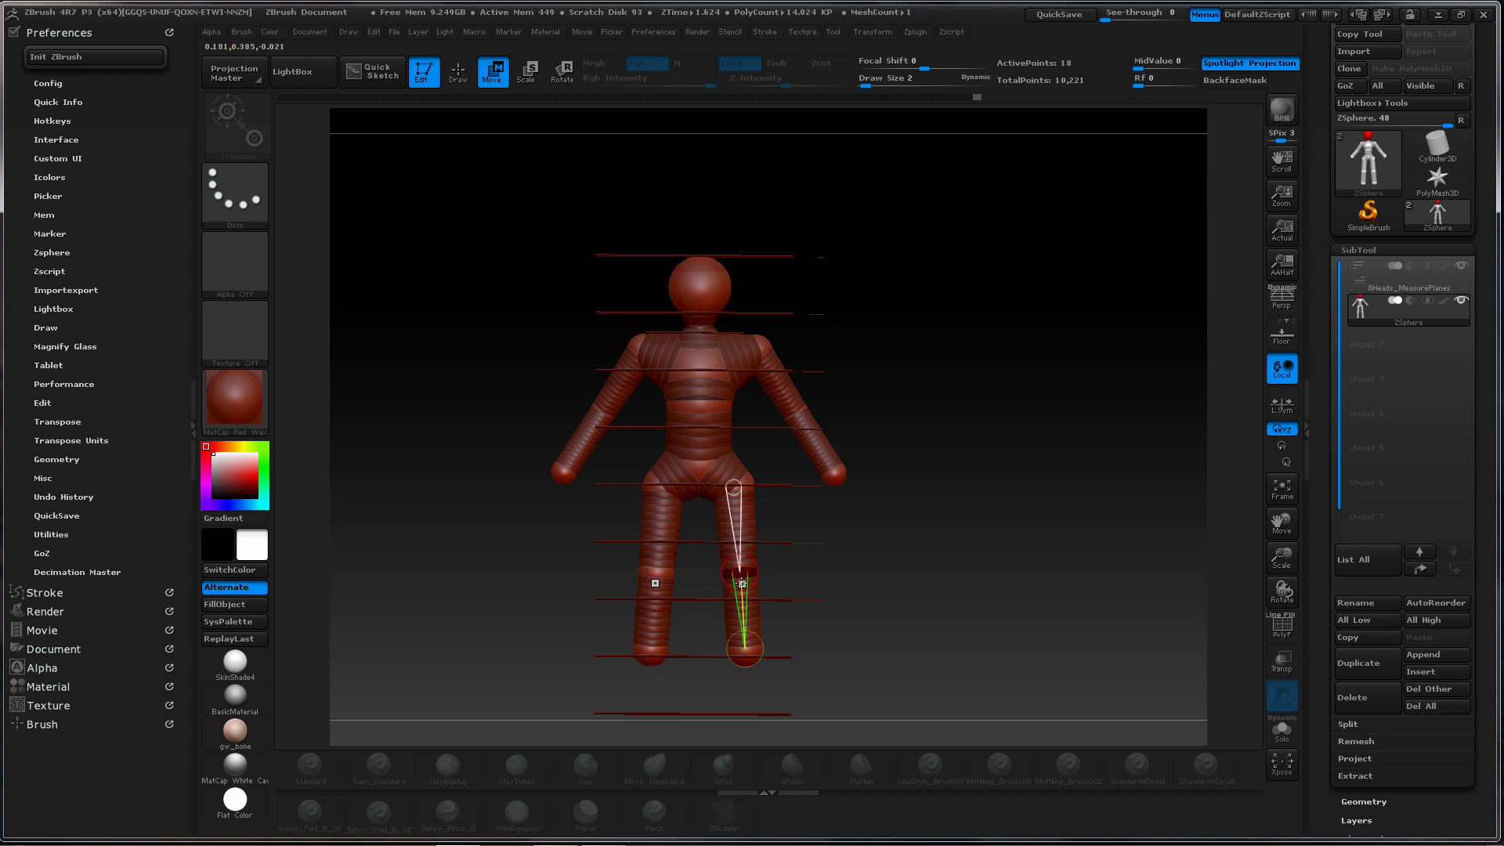
drag(739, 576, 740, 596)
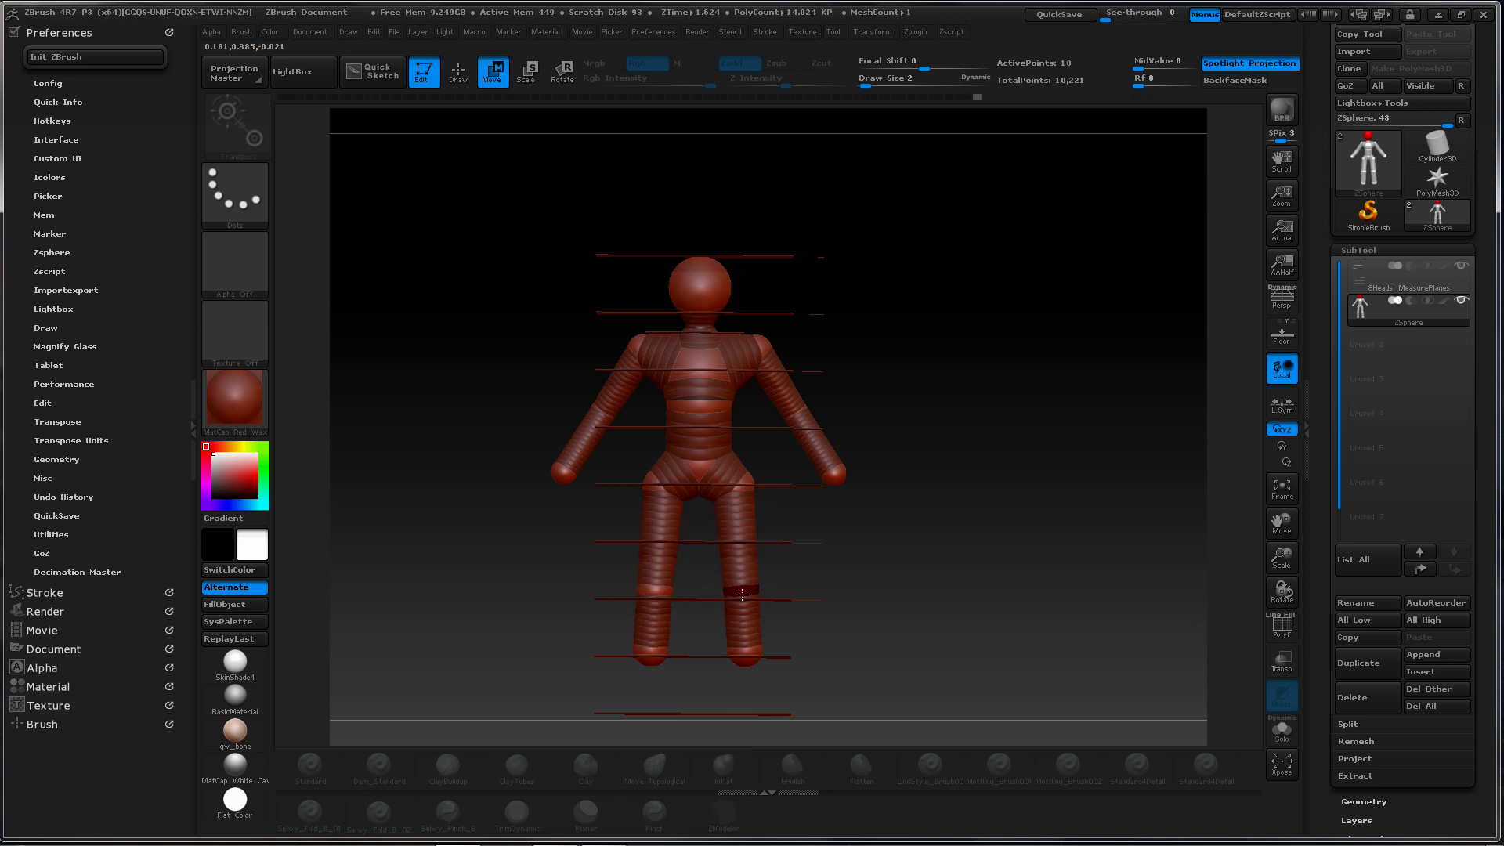
drag(751, 658, 749, 711)
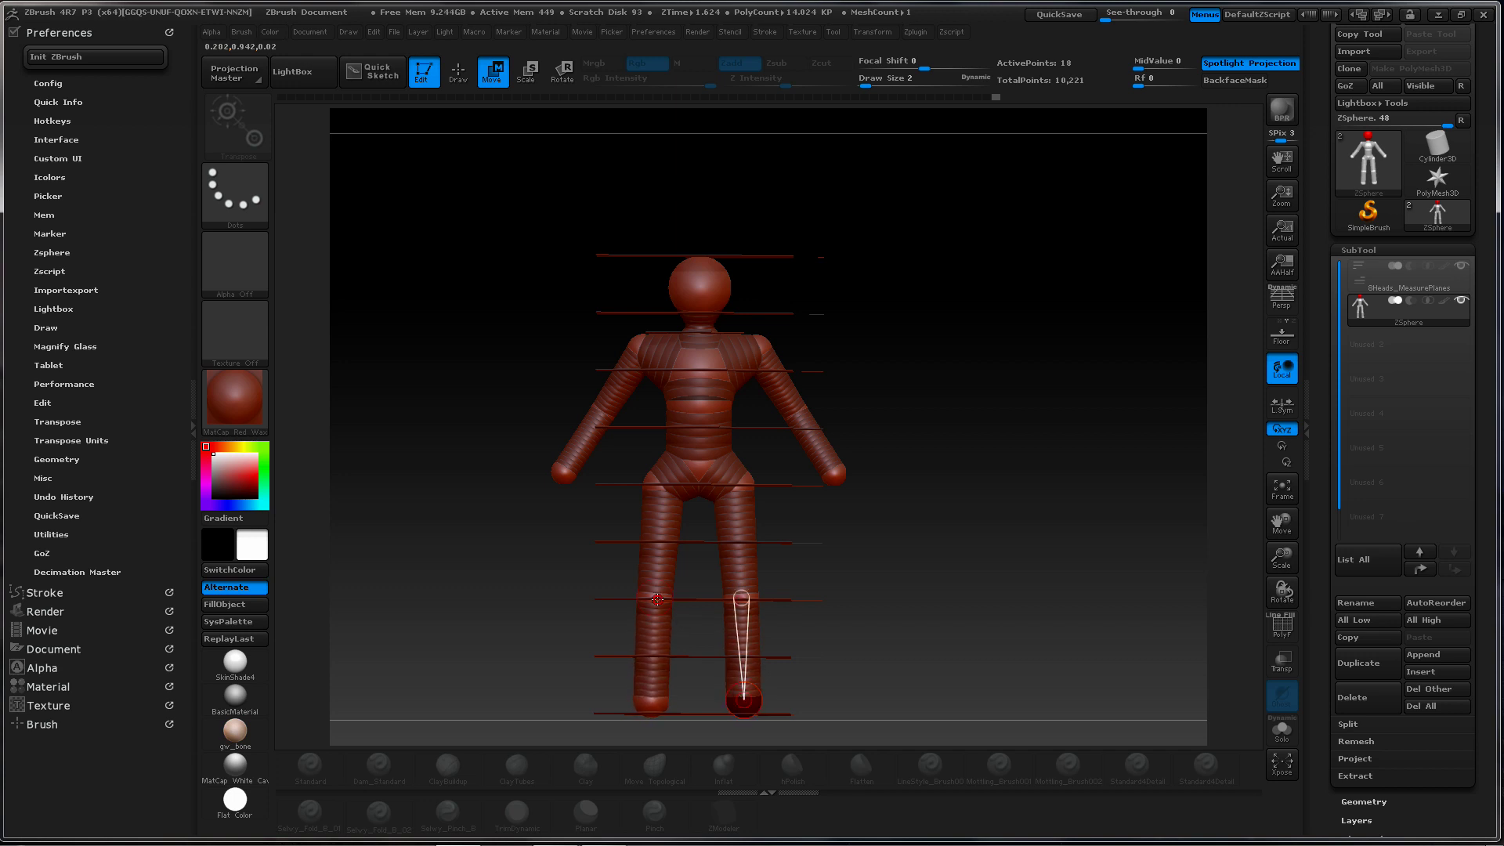
drag(657, 600, 670, 600)
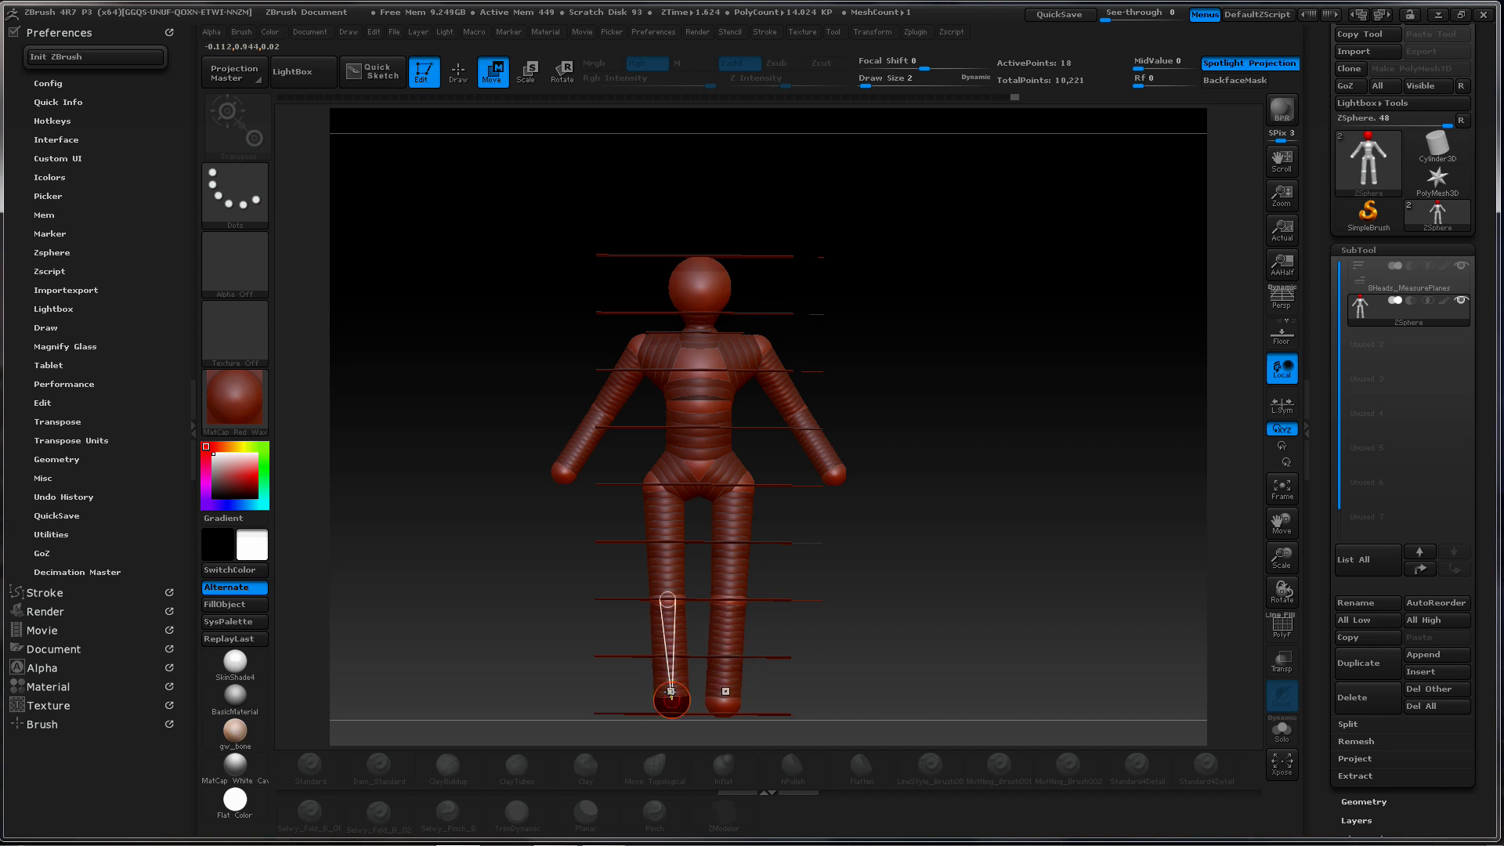
drag(671, 691, 668, 693)
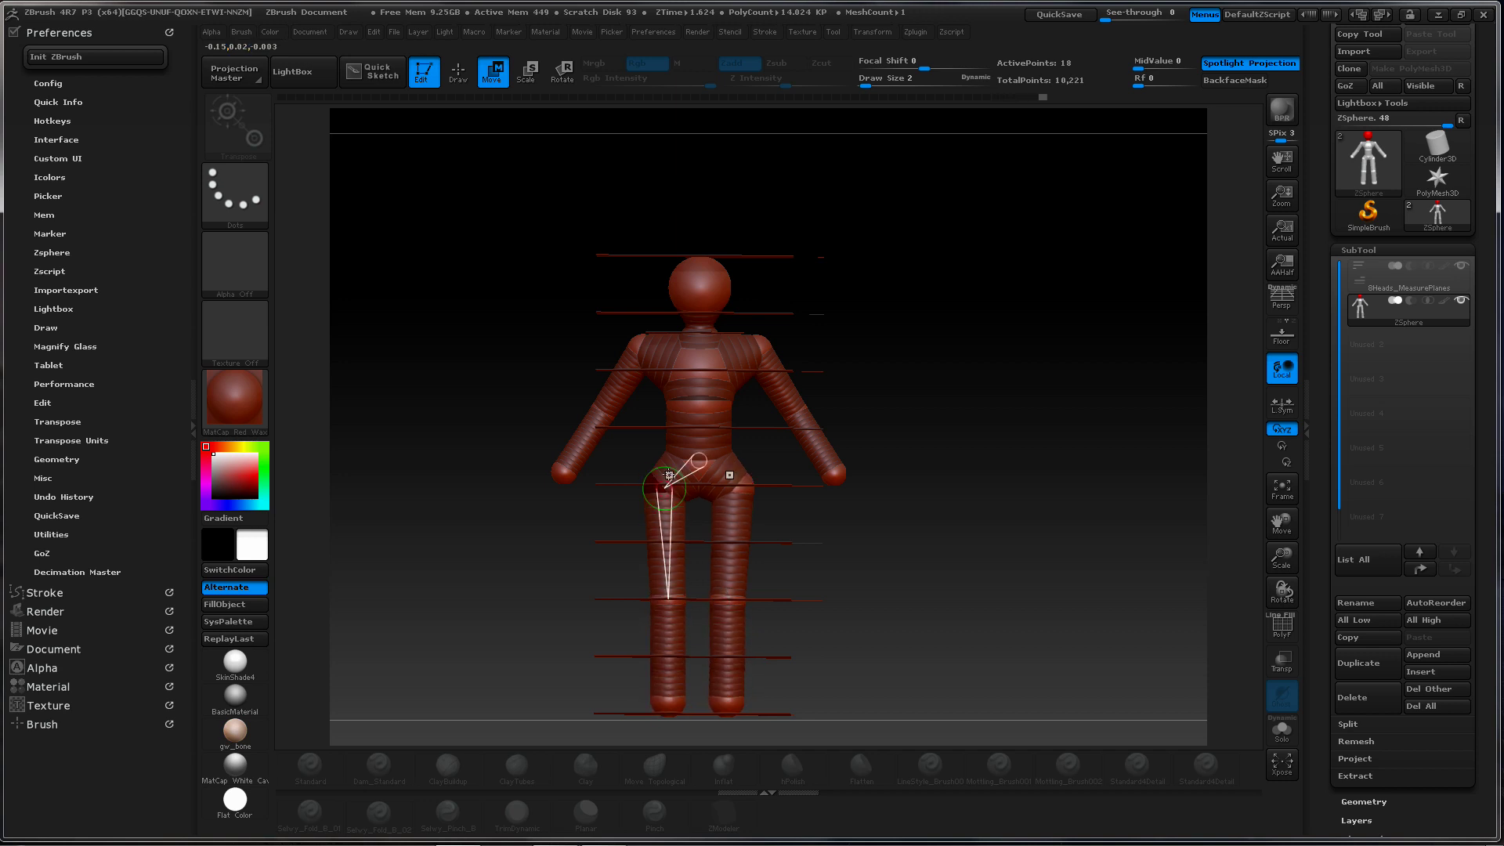
In profile, shift the pelvis ZSphere backward to form the buttocks and nudge the knees slightly forward
drag(967, 495, 873, 530)
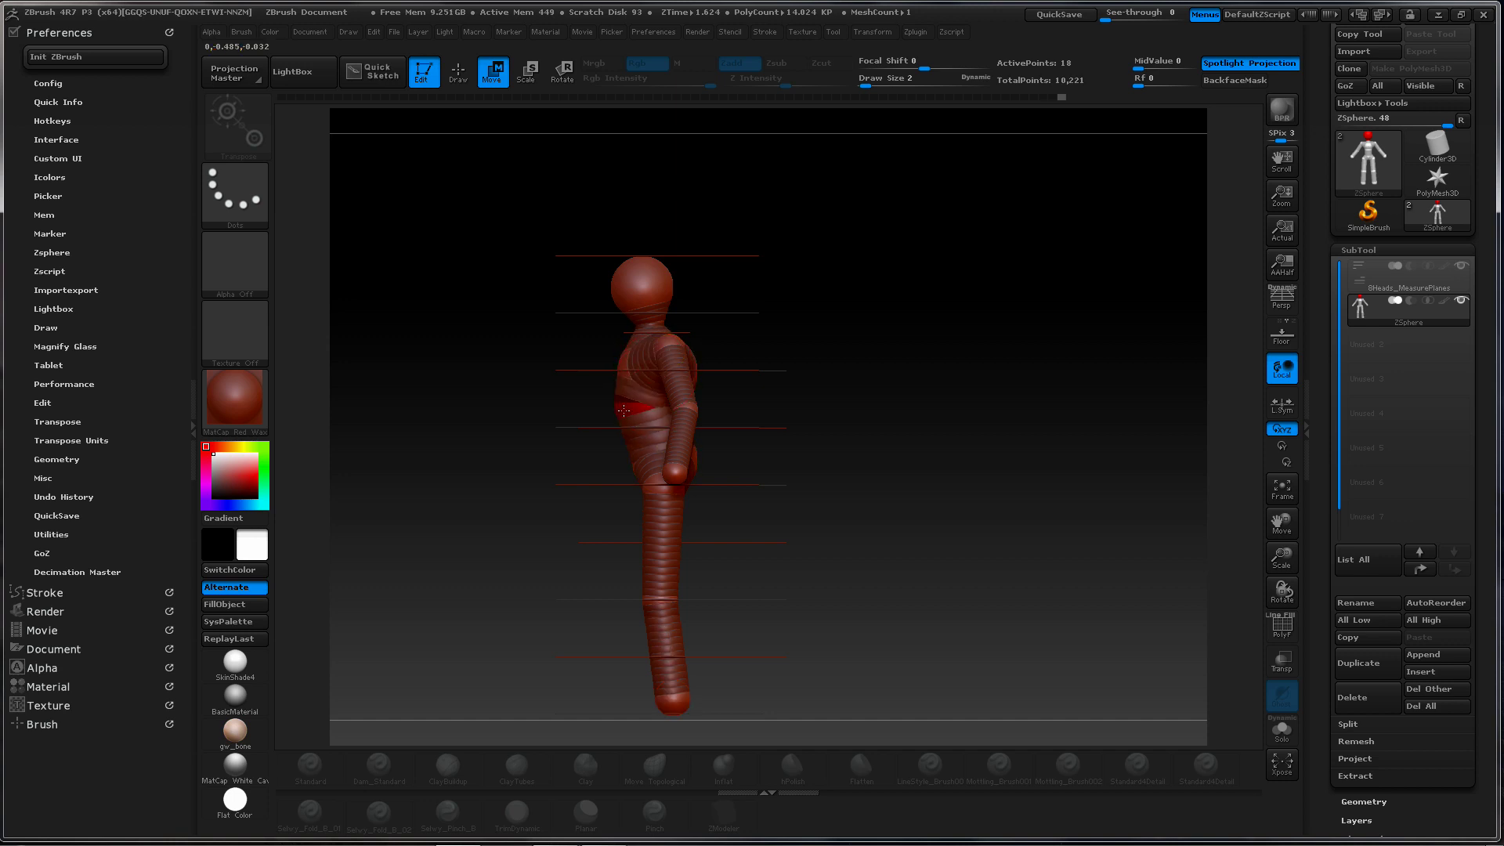
drag(832, 433, 876, 415)
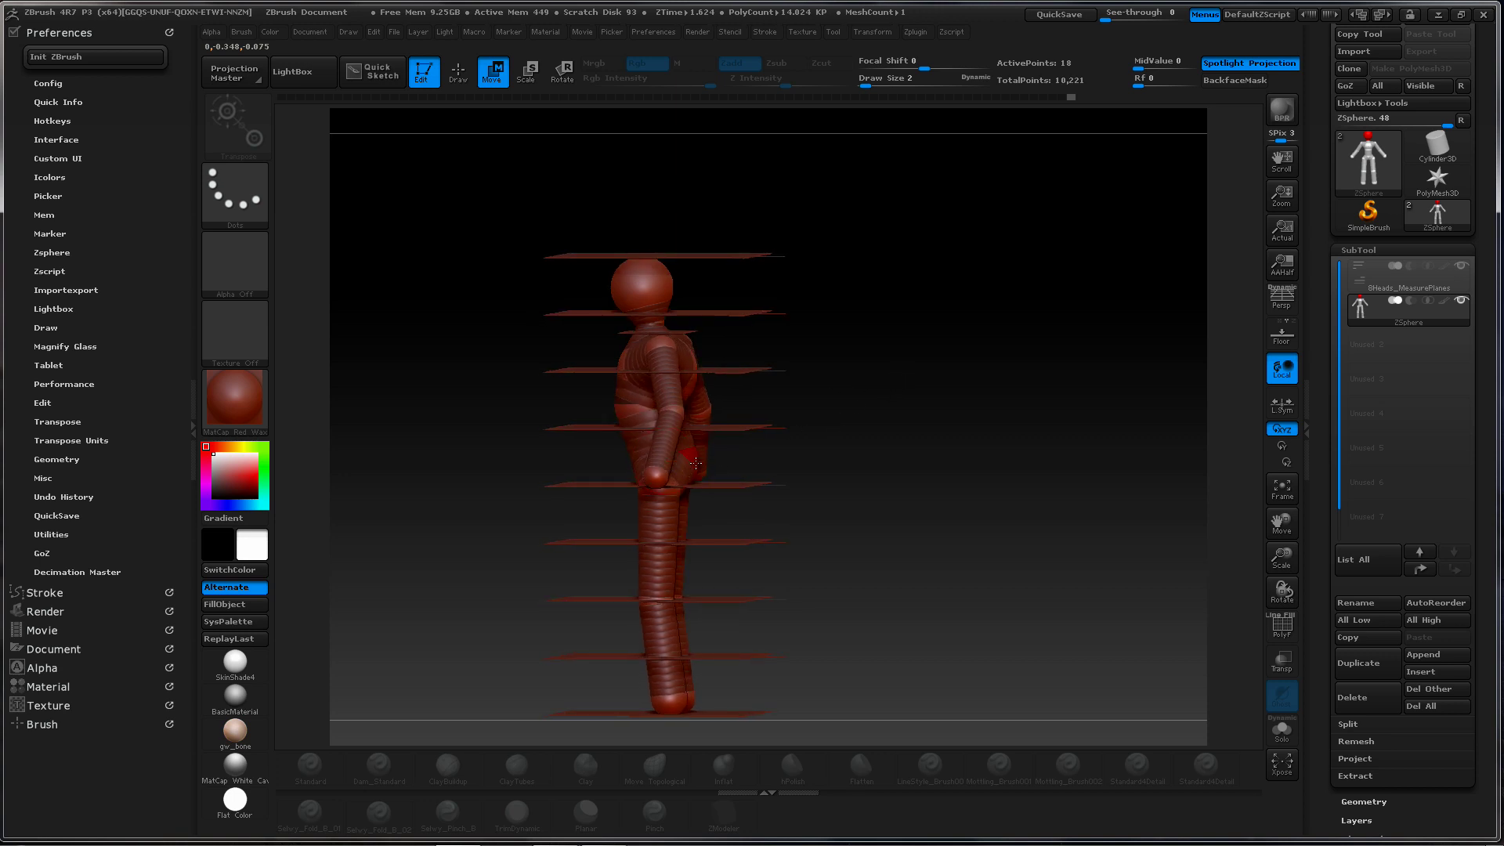
drag(696, 463, 679, 473)
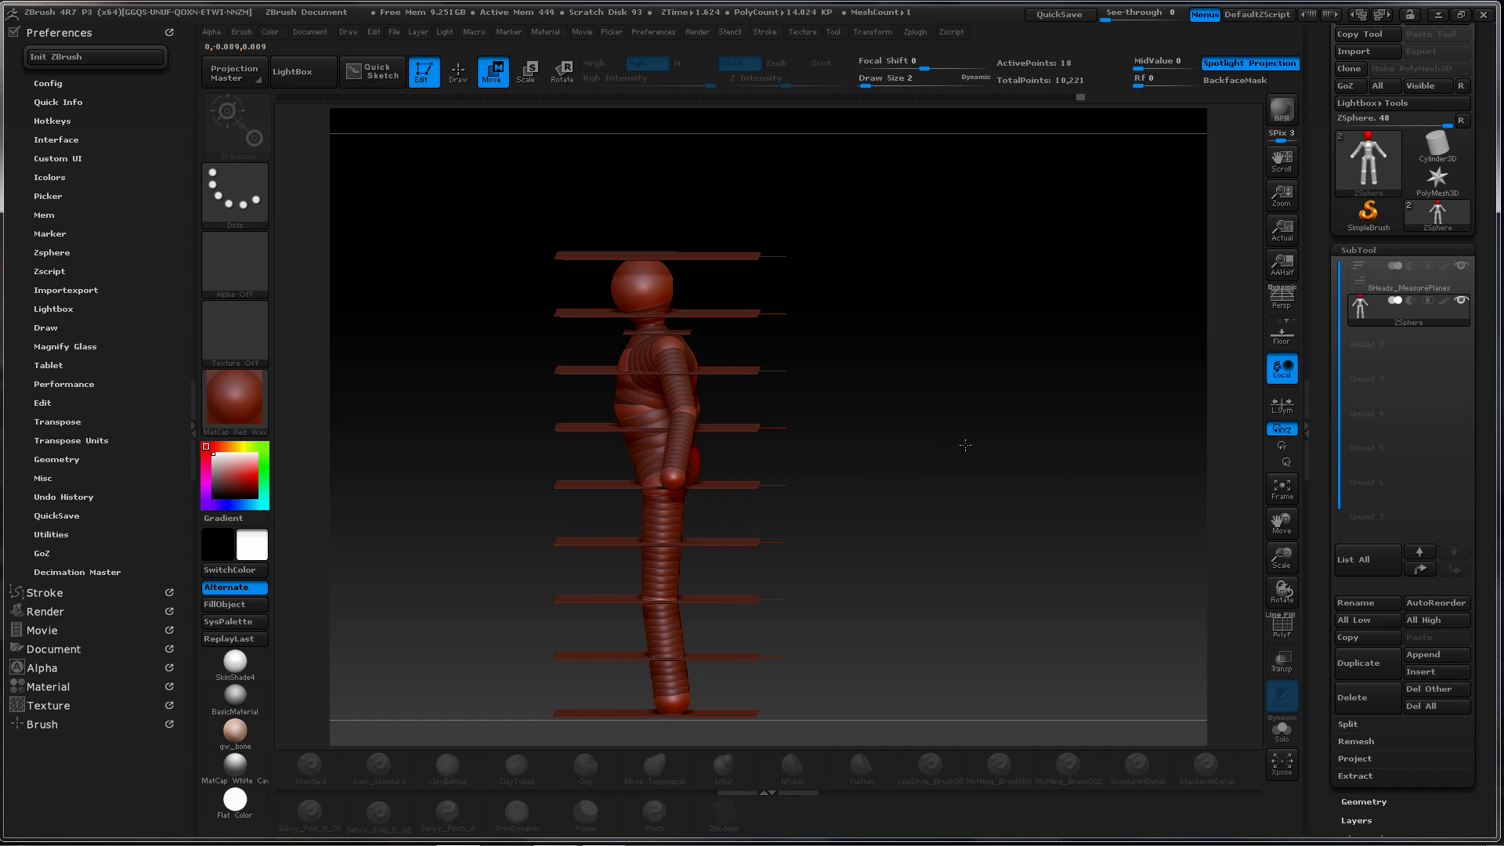
shift+drag(963, 448, 970, 430)
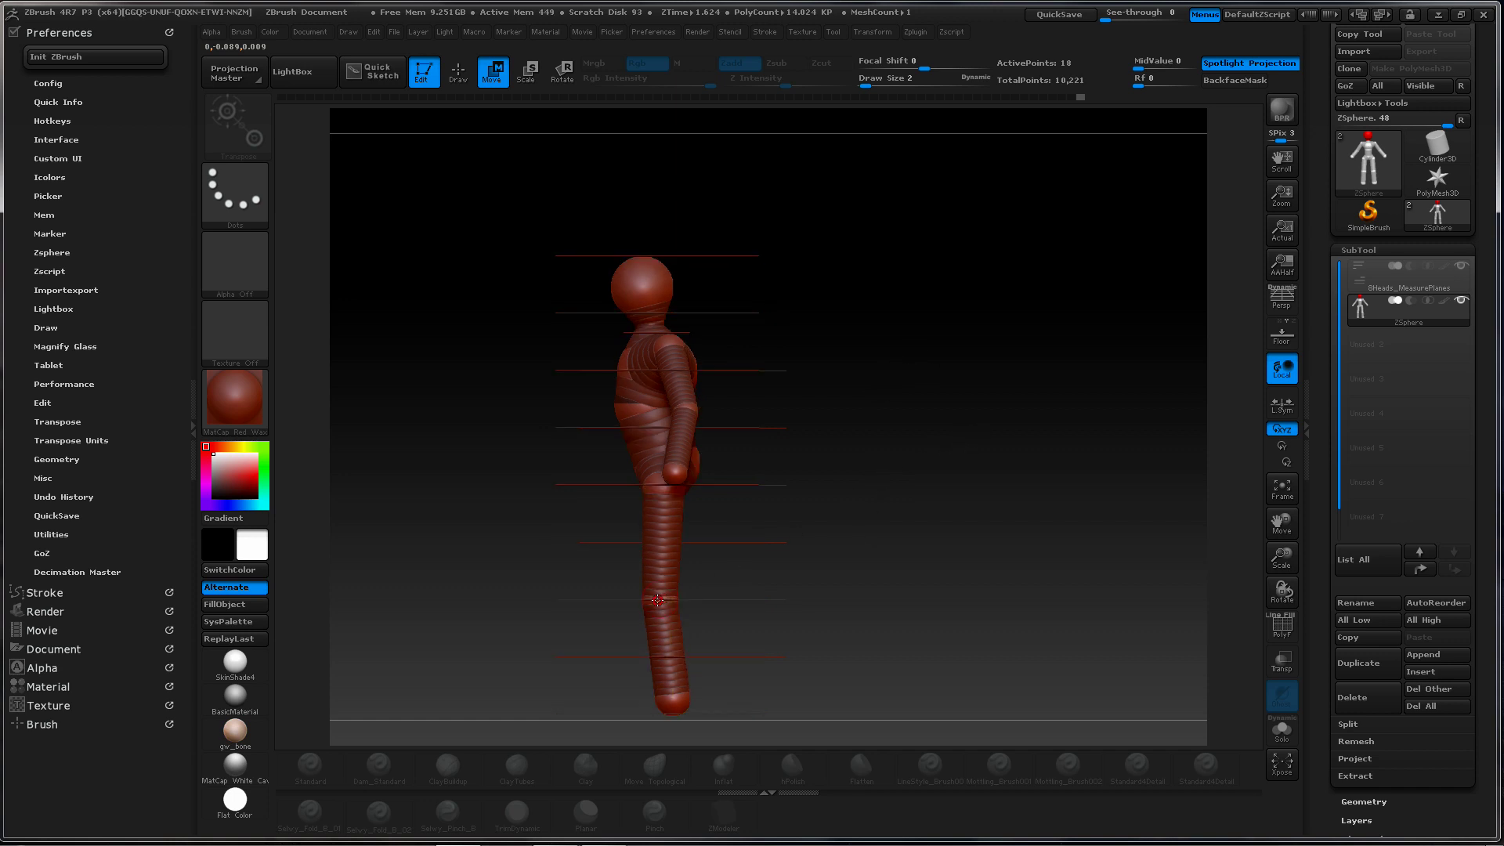
drag(657, 599, 653, 600)
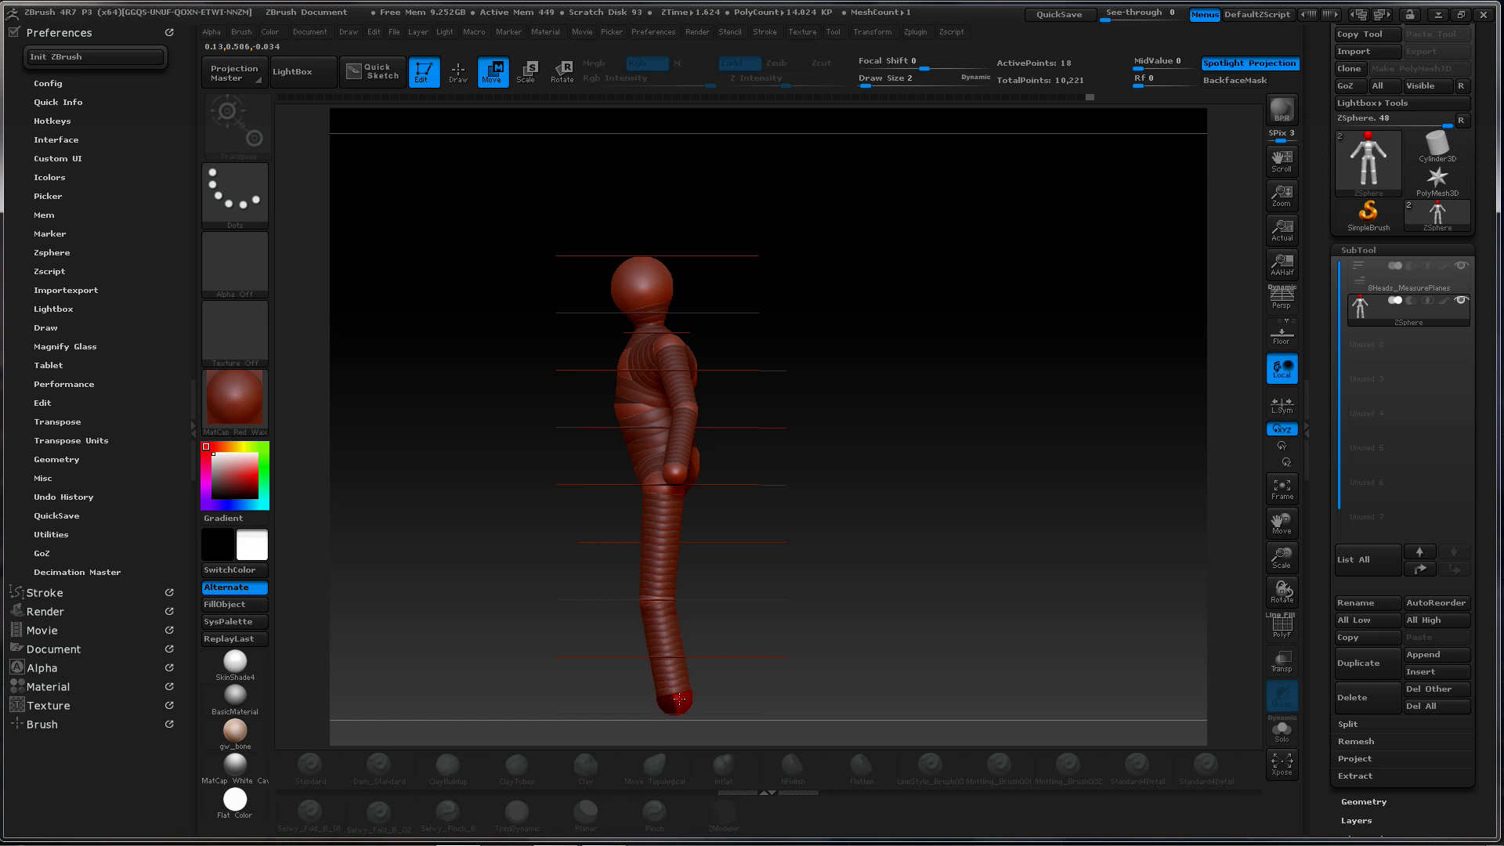
Scale down the ankle ZSpheres to taper the lower legs and lower them back toward the bottom measure plane
drag(882, 436, 941, 420)
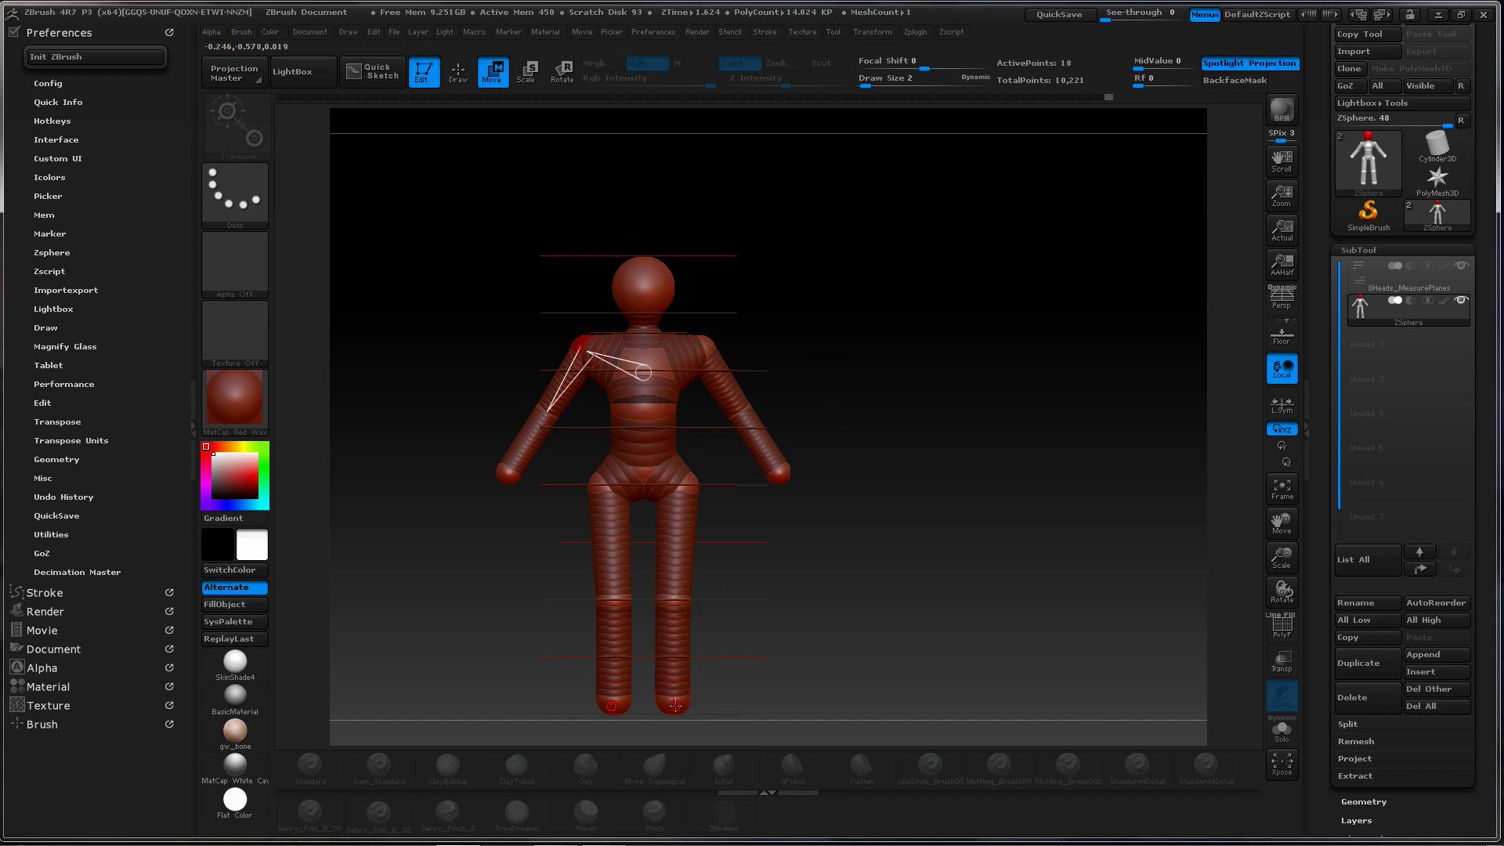
key(e)
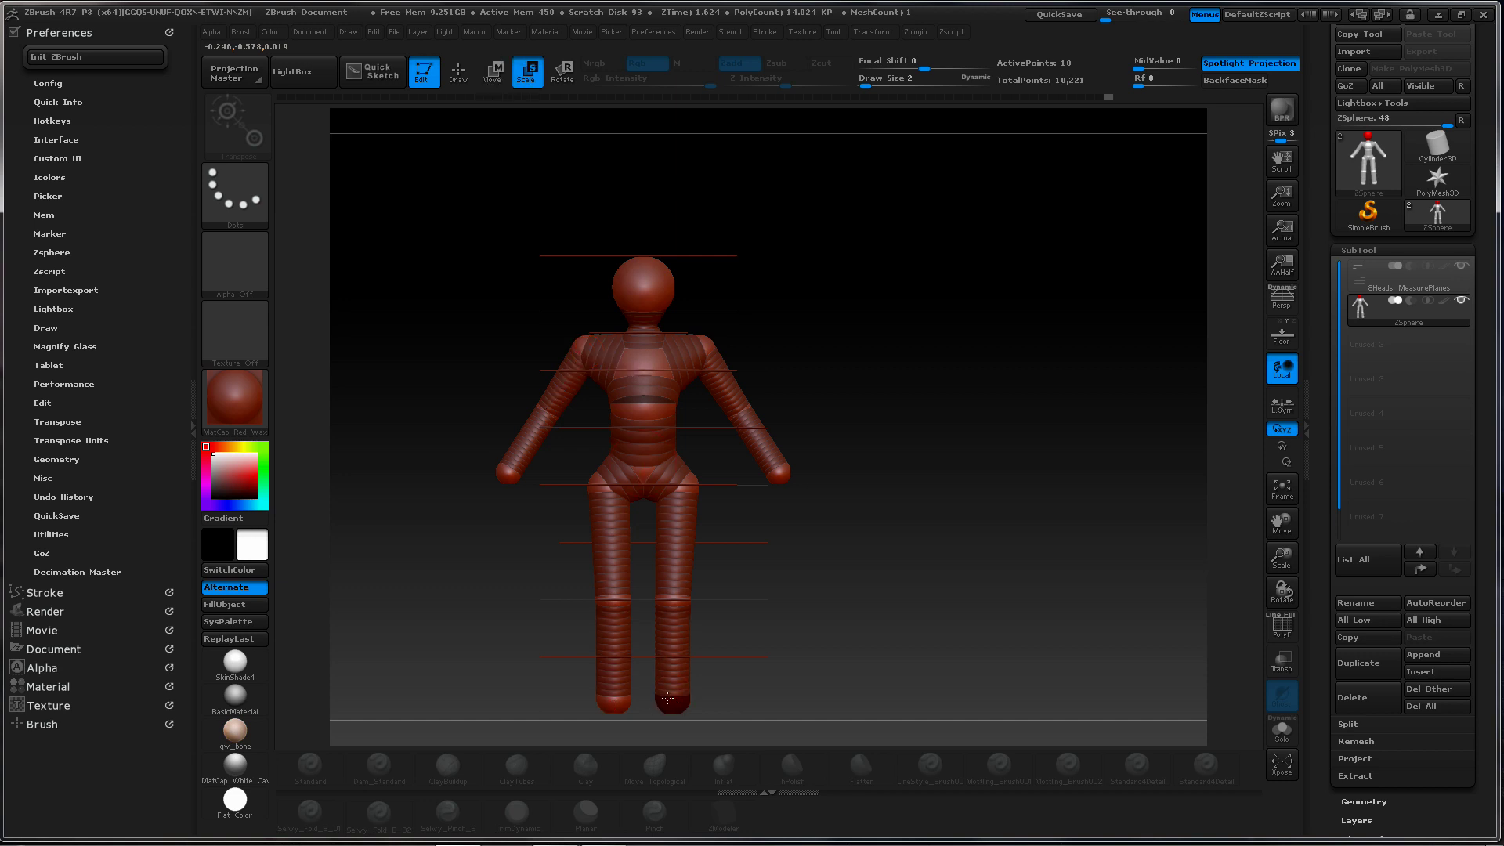
drag(657, 679, 627, 595)
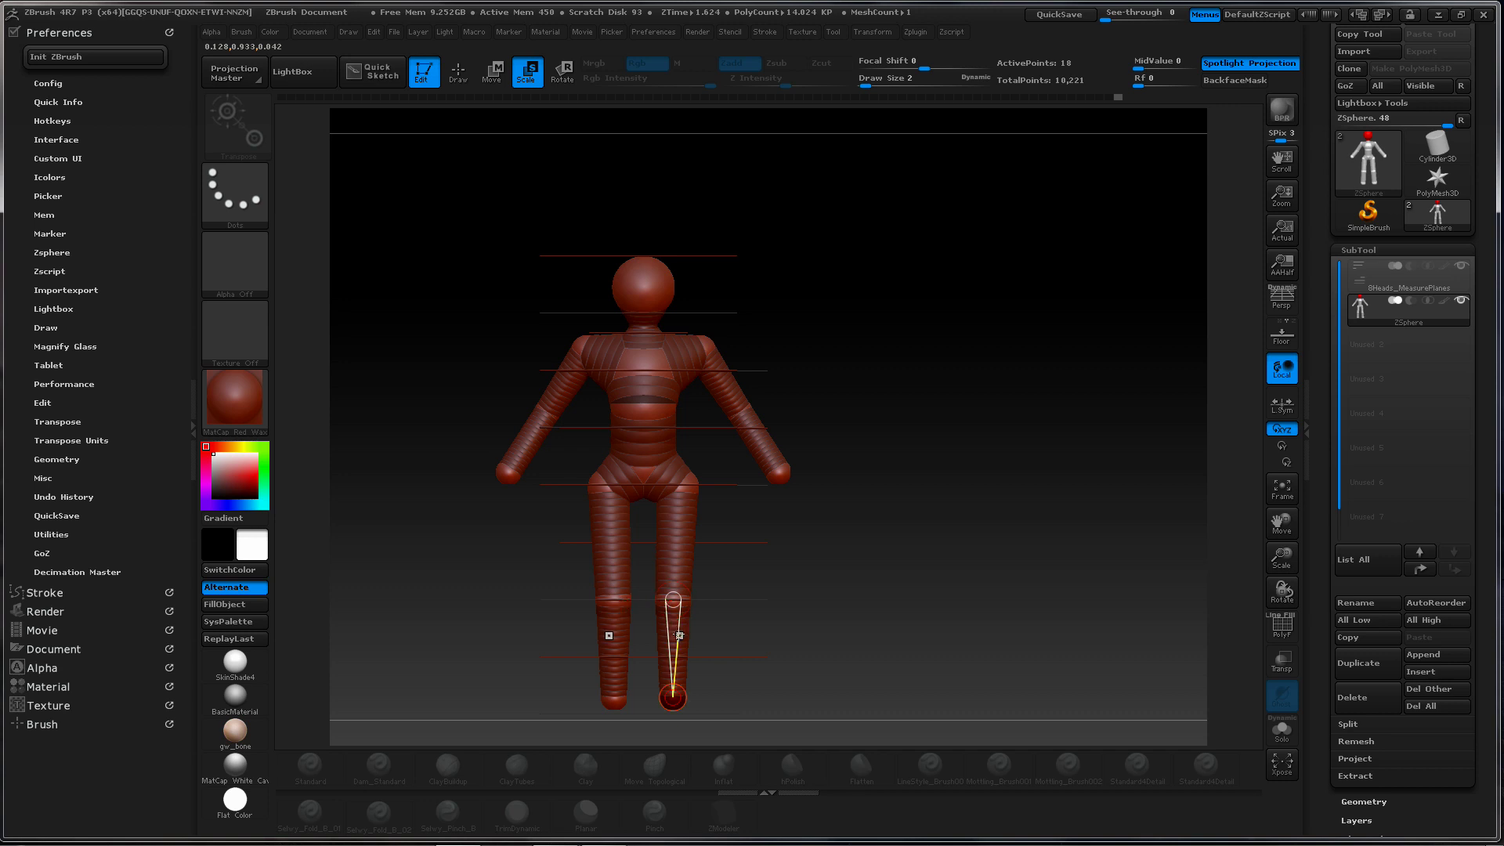
key(w)
drag(676, 703, 676, 706)
Hide the 8Heads_MeasurePlanes subtool and preview the adaptive skin of the ankle in close-up profile before returning to the ZSphere view
drag(827, 618, 873, 583)
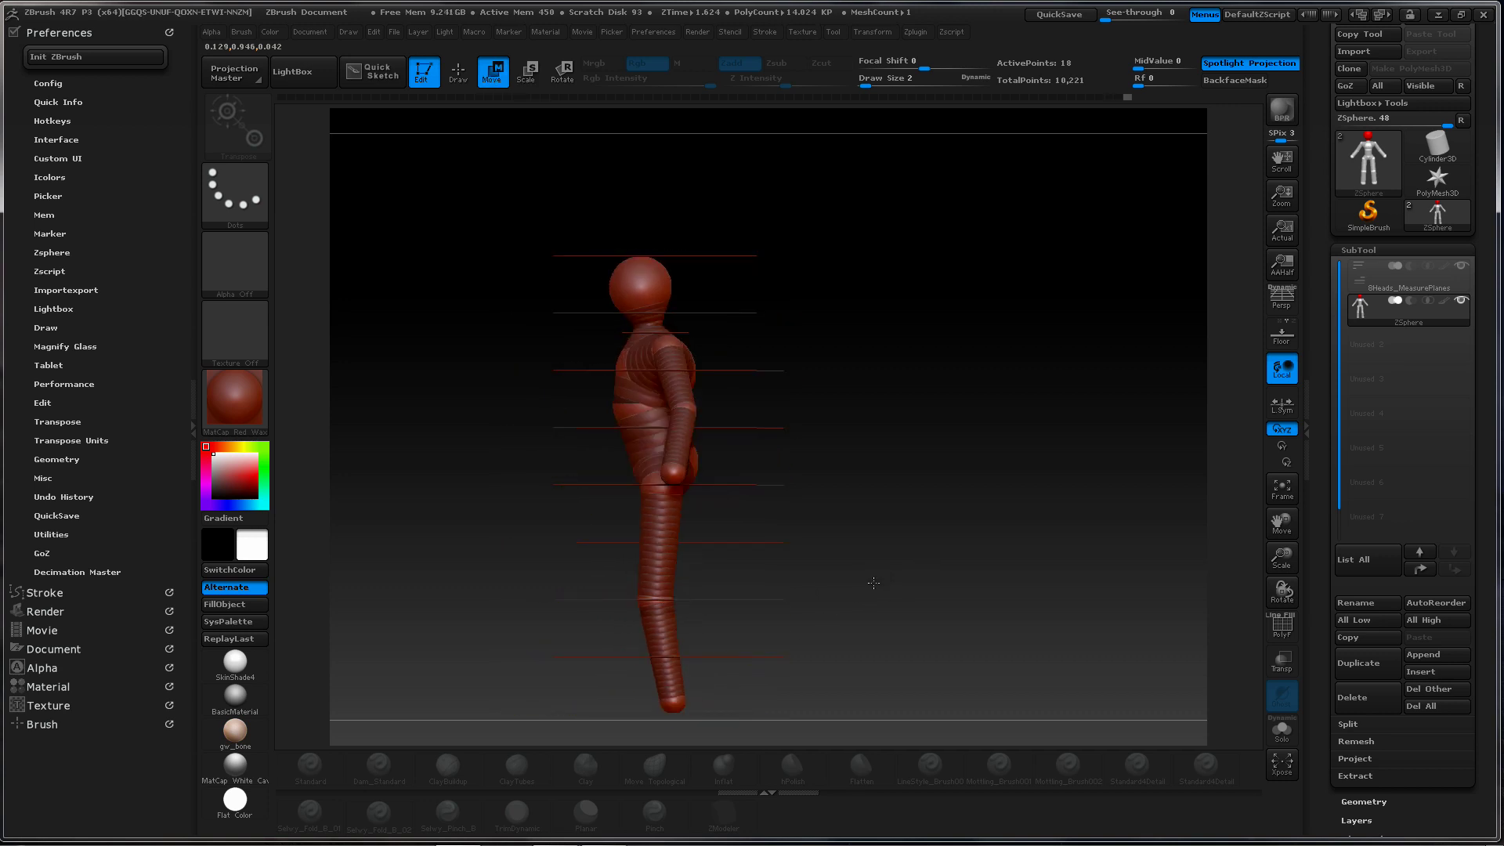
click(1460, 269)
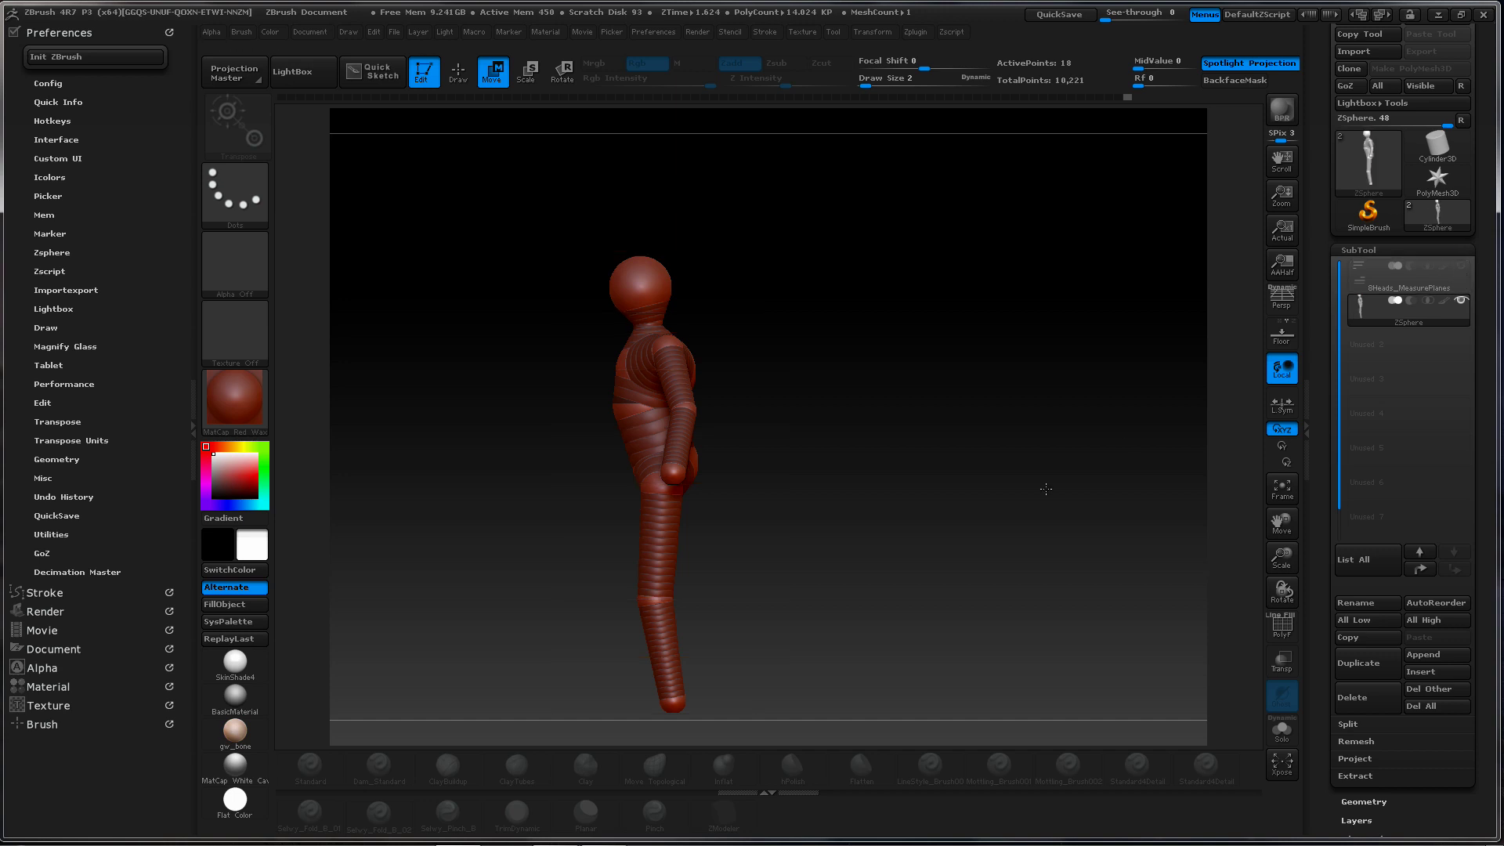
drag(750, 636, 807, 521)
right_click(803, 523)
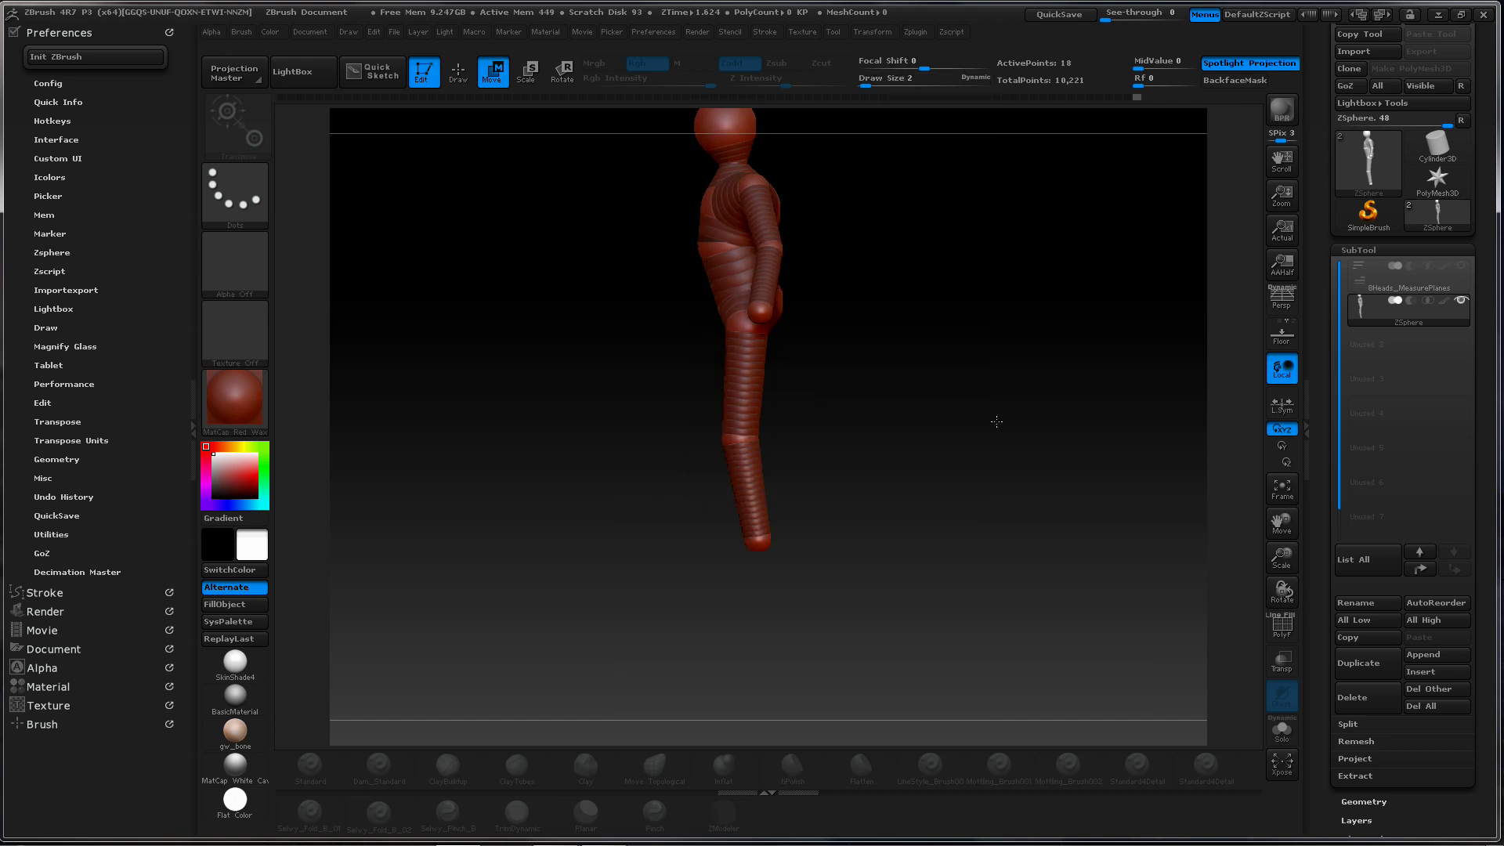
key(a)
ctrl+right_drag(784, 529, 968, 468)
ctrl+right_drag(863, 510, 959, 491)
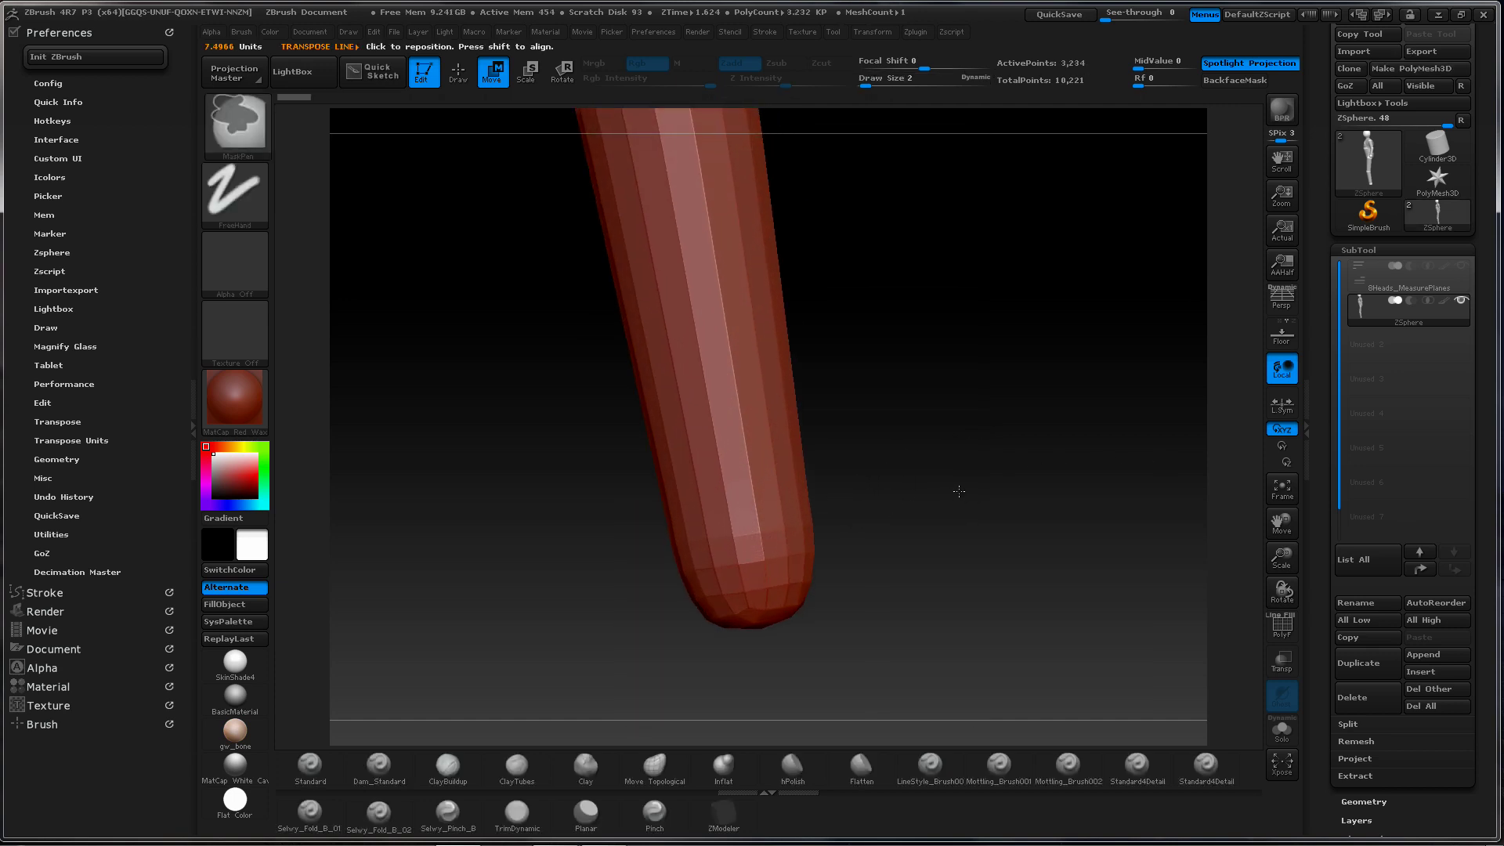
key(a)
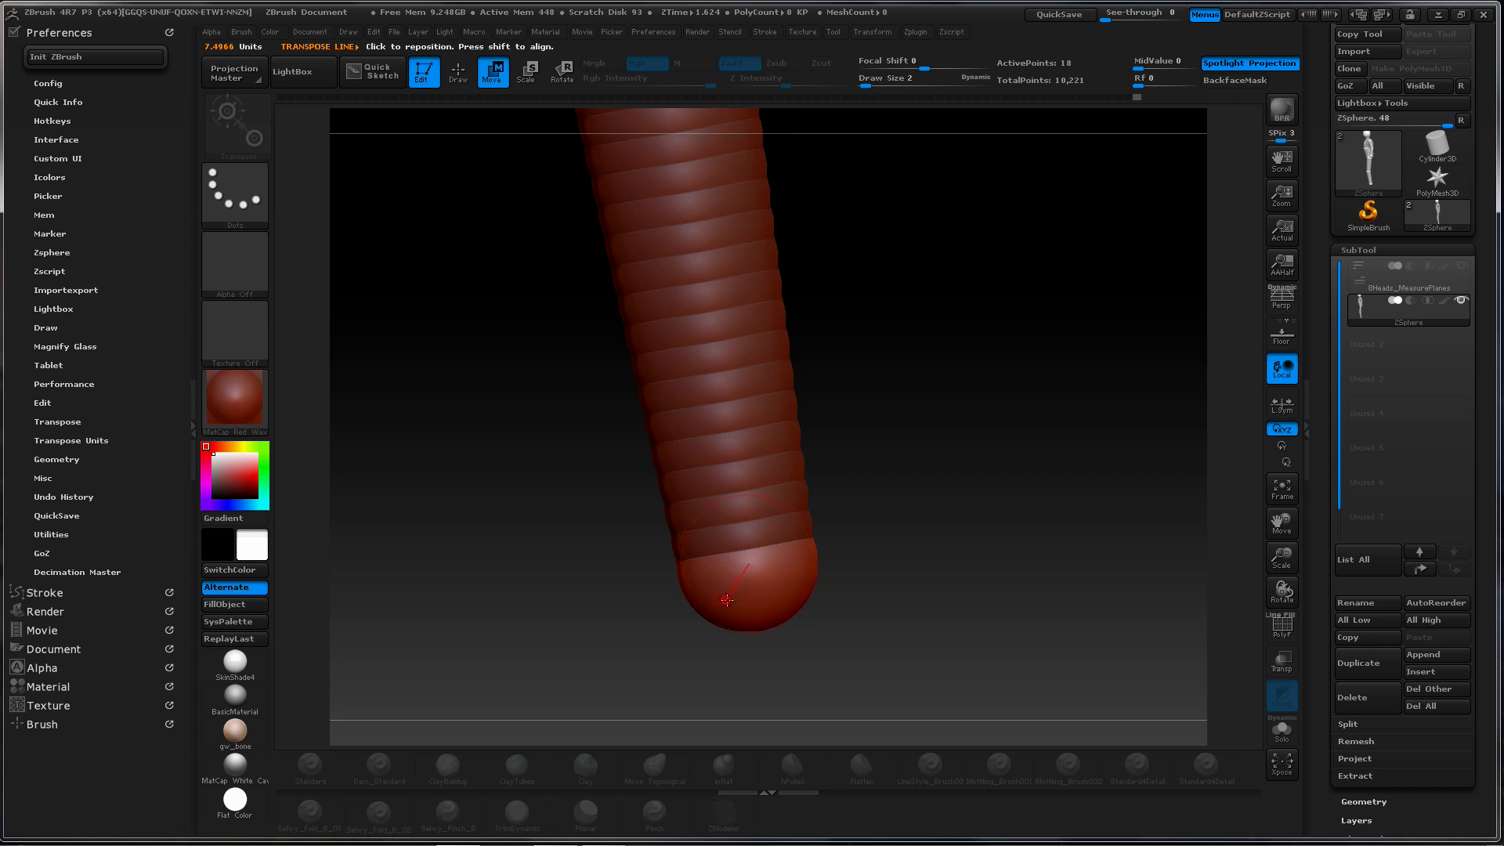
Add two ZSpheres to each ankle at the ankle's size, one in front for the foot and one behind for the heel
drag(726, 600, 745, 594)
drag(909, 506, 931, 517)
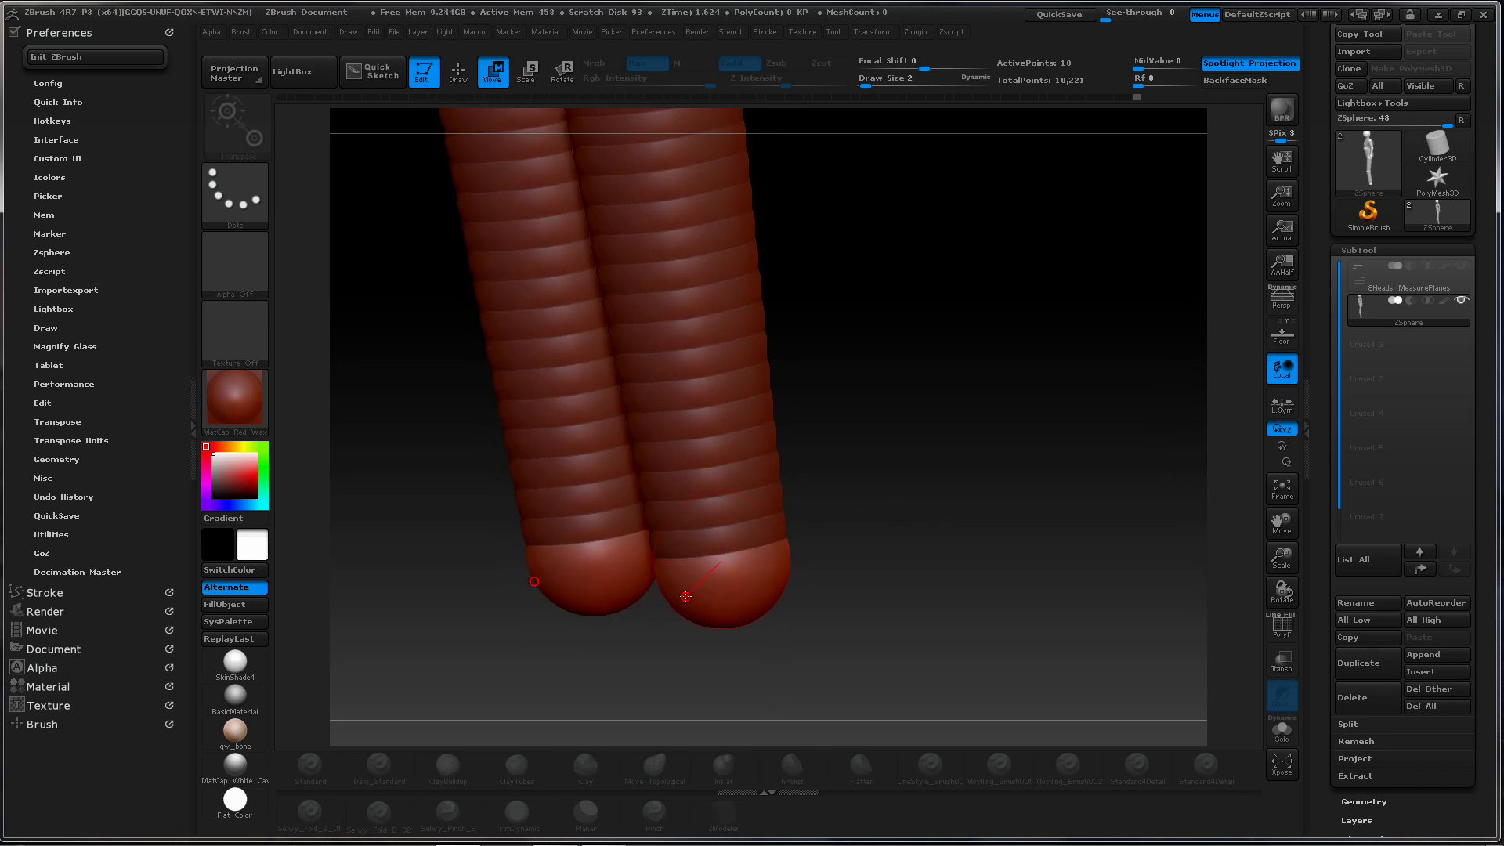
key(q)
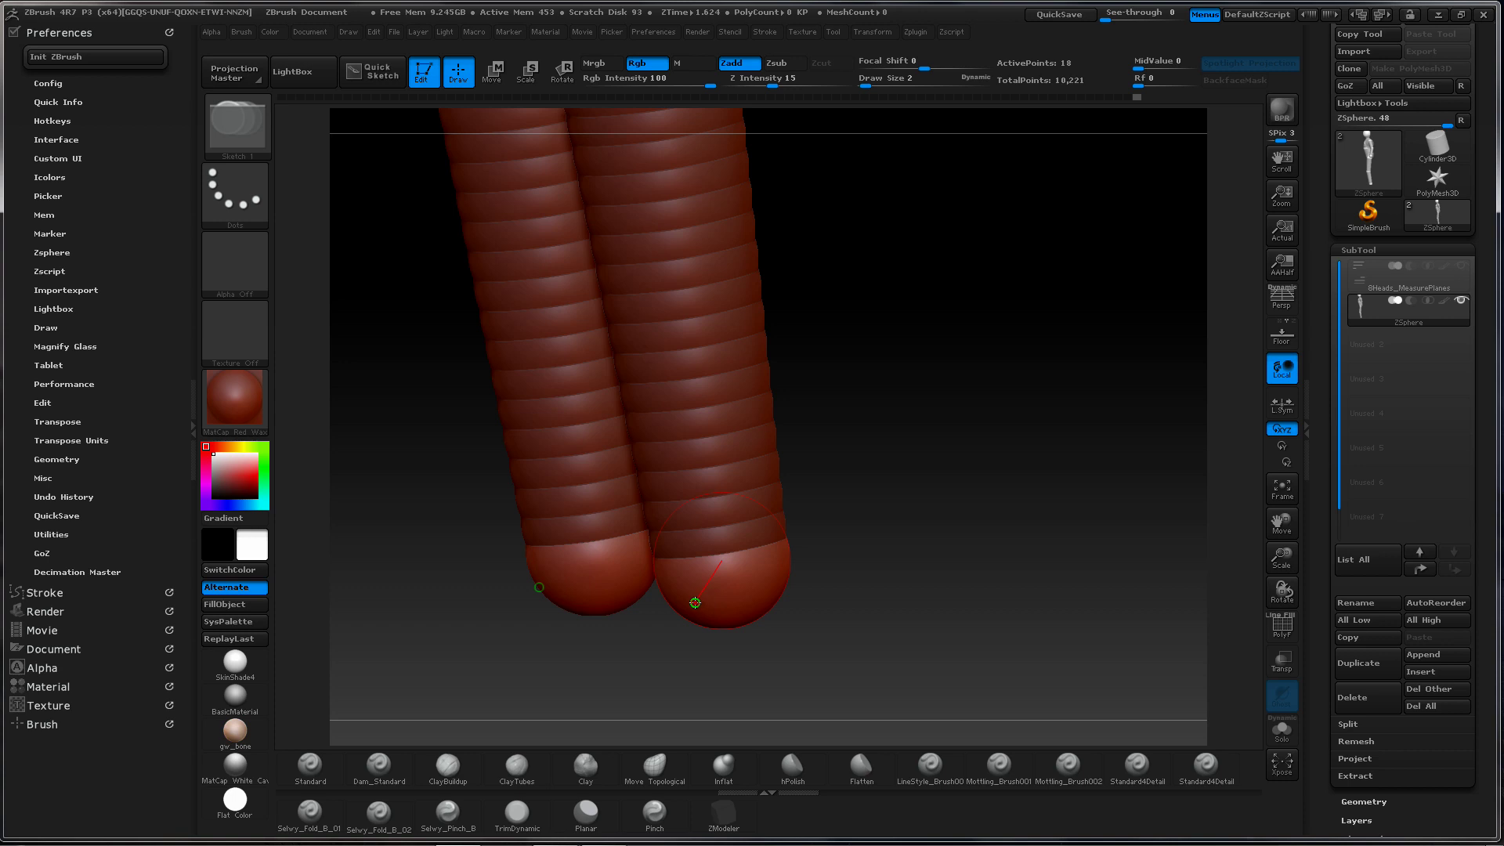
drag(695, 603, 692, 605)
shift+drag(689, 612, 689, 613)
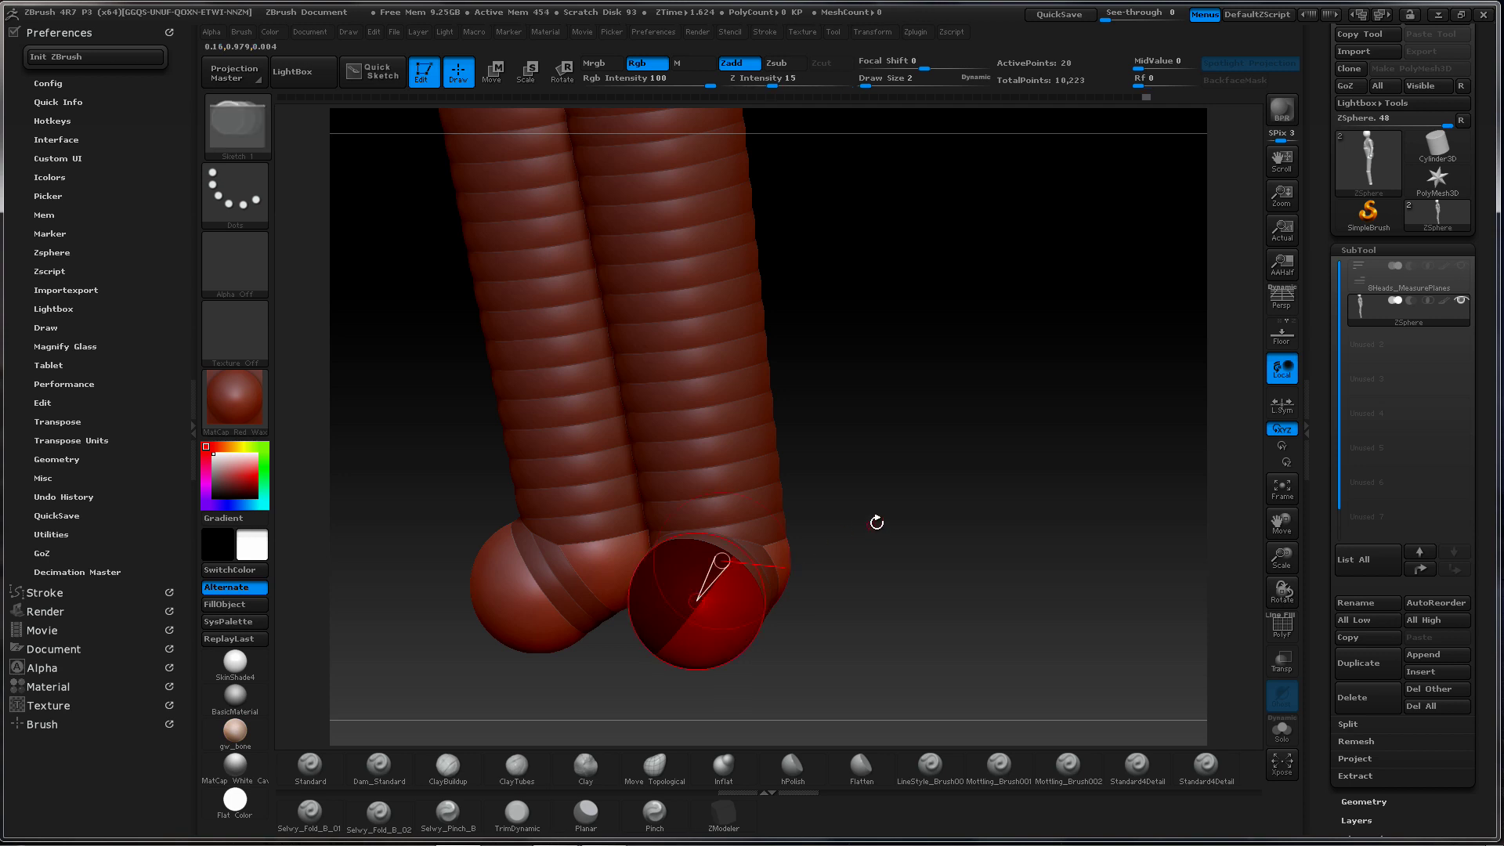
drag(921, 527, 829, 579)
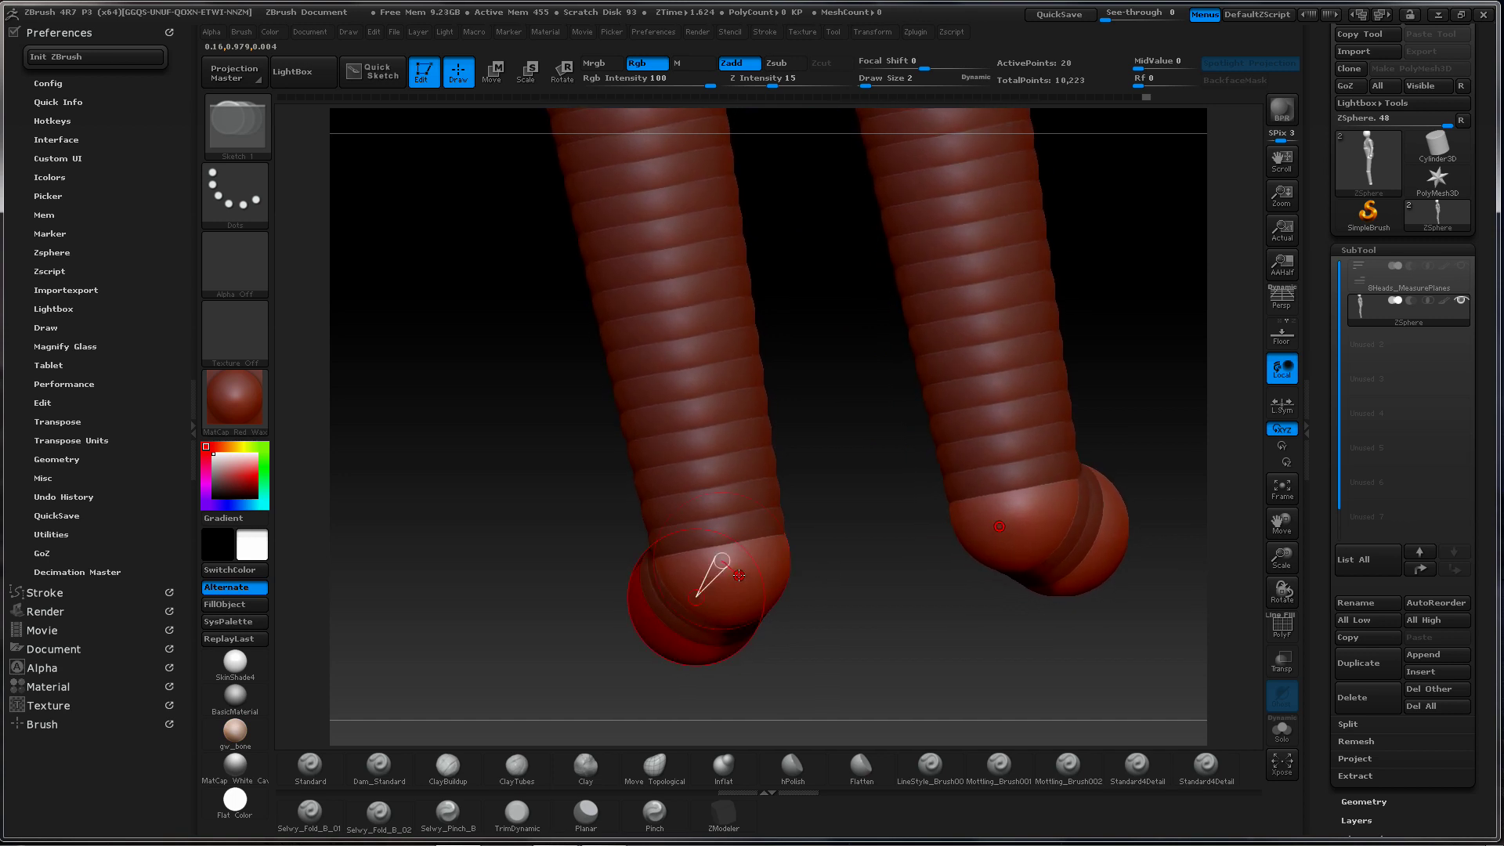
drag(737, 572, 753, 586)
Preview the adaptive skin of the ankle with its foot and heel ZSpheres and return to the ZSphere view
drag(552, 576, 967, 483)
key(a)
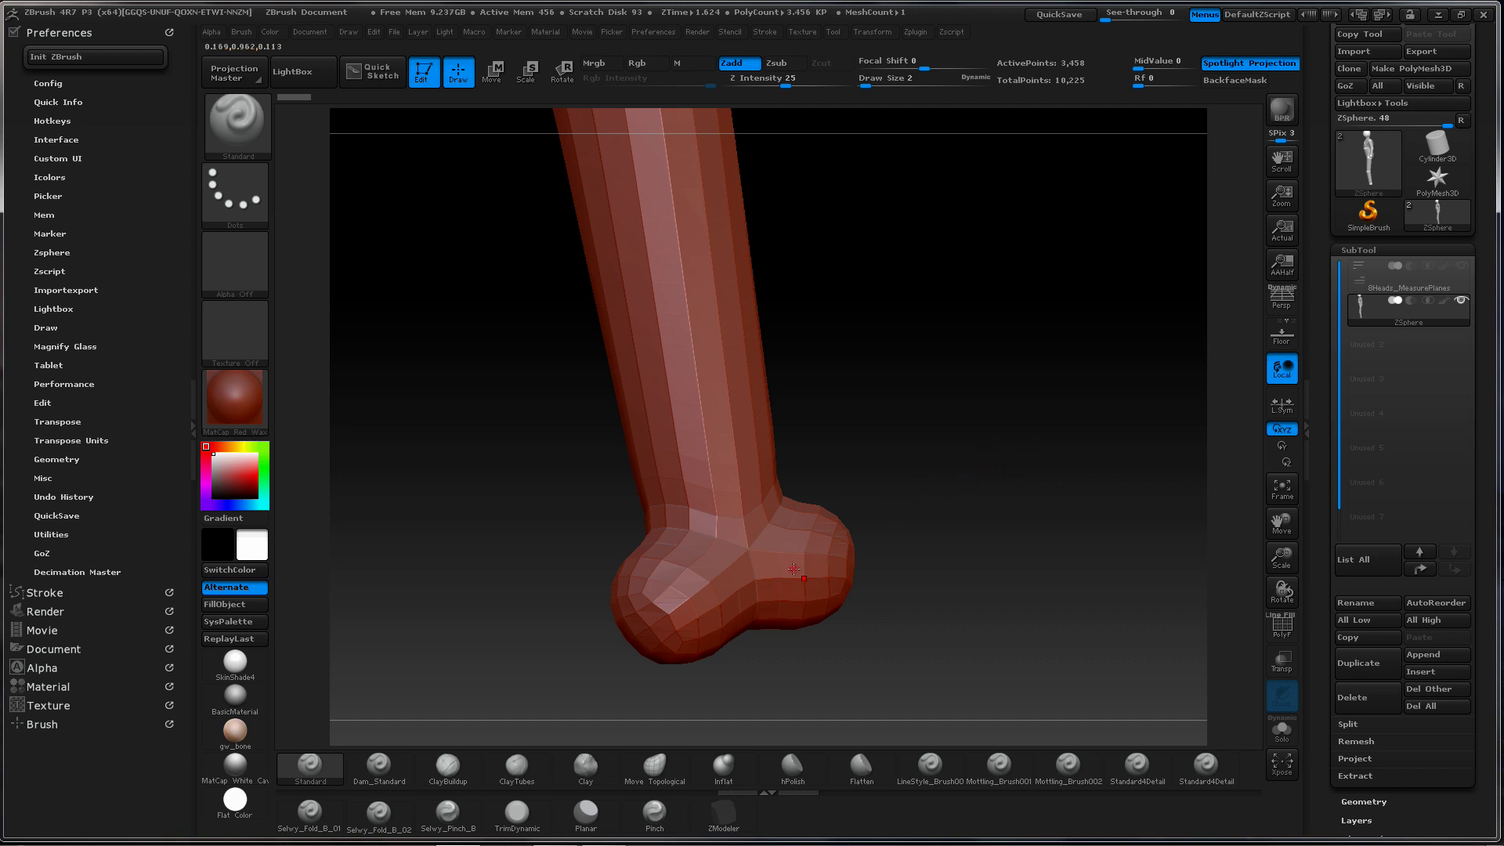
drag(900, 439, 943, 460)
key(a)
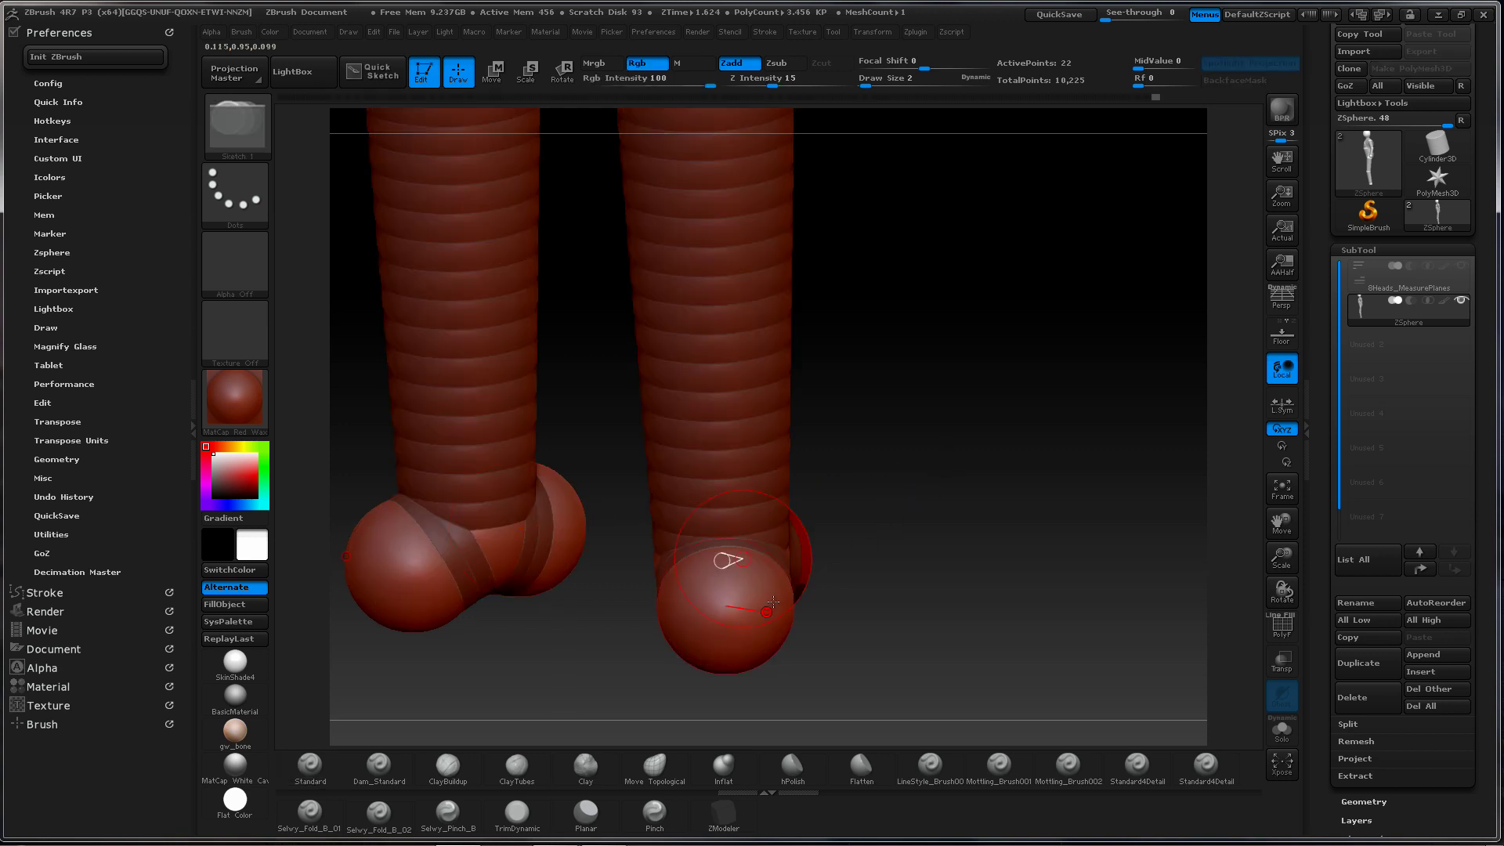
Move the front foot ZSpheres down and away from the ankles, and angle them outward in the front view
key(w)
drag(716, 561, 690, 665)
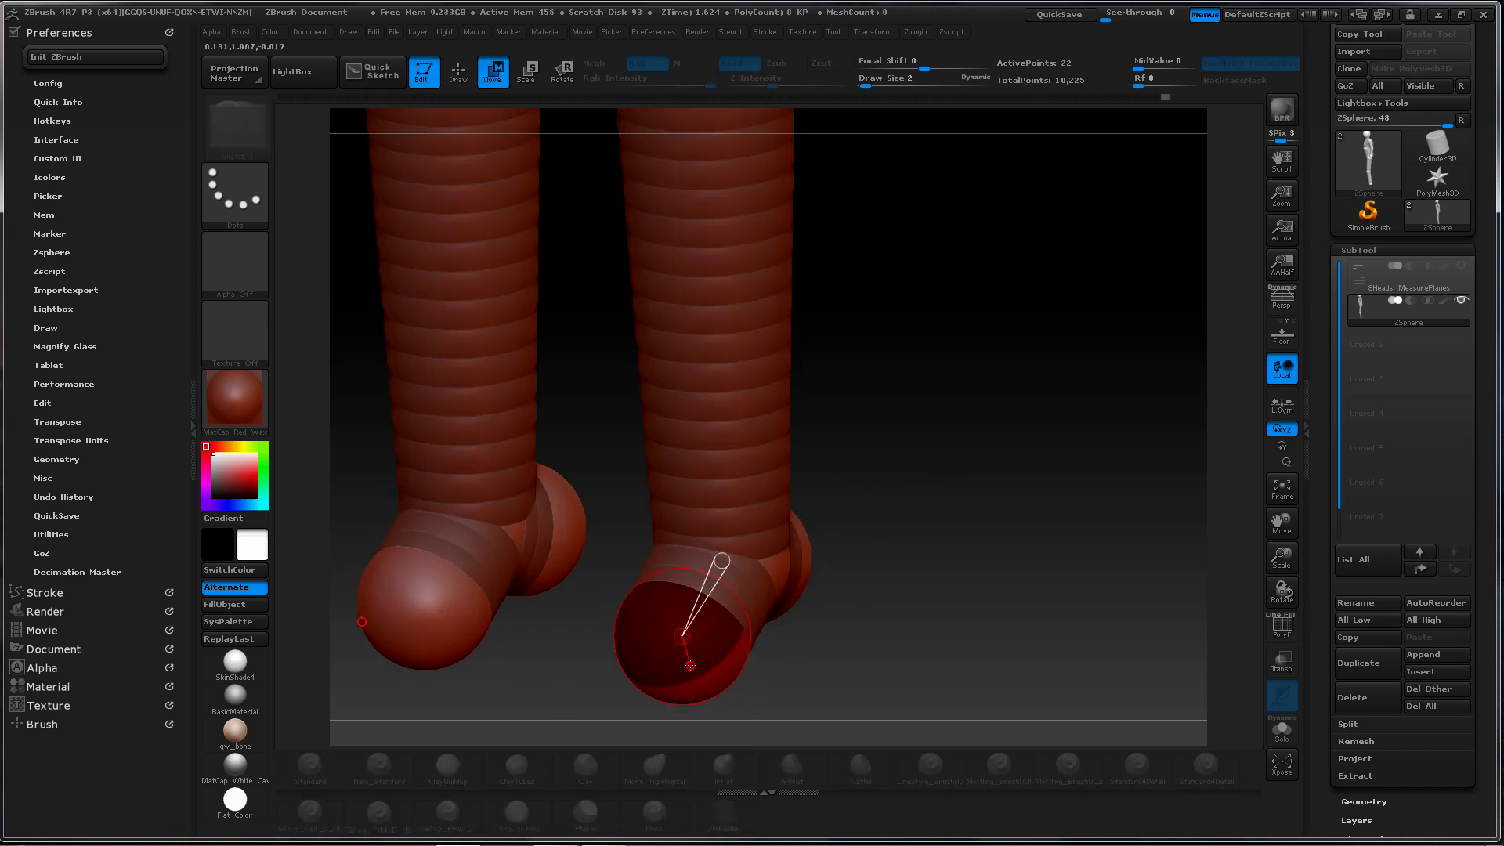
drag(1044, 489, 921, 506)
key(a)
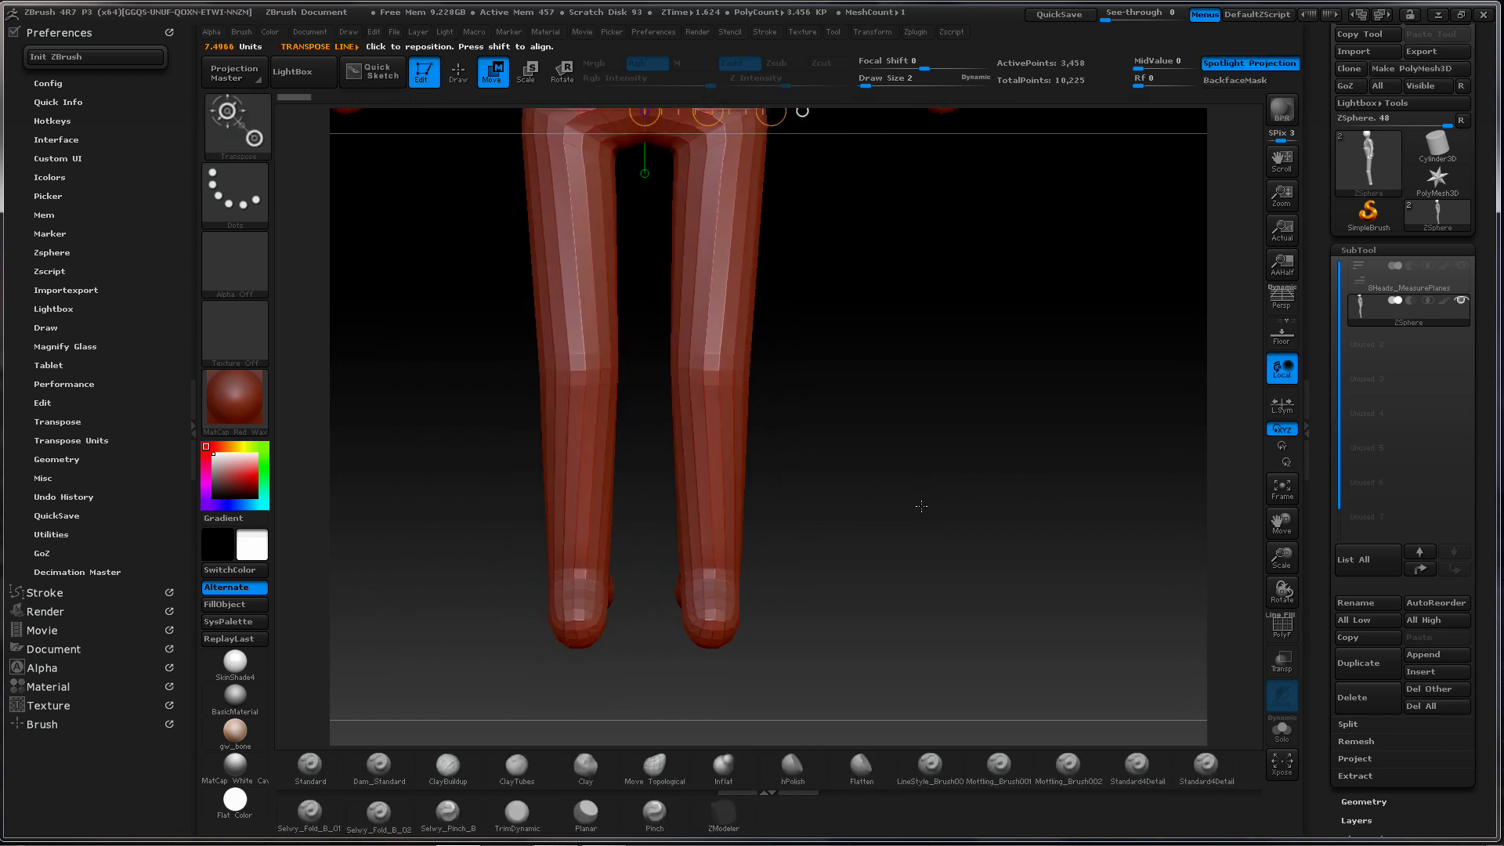
key(a)
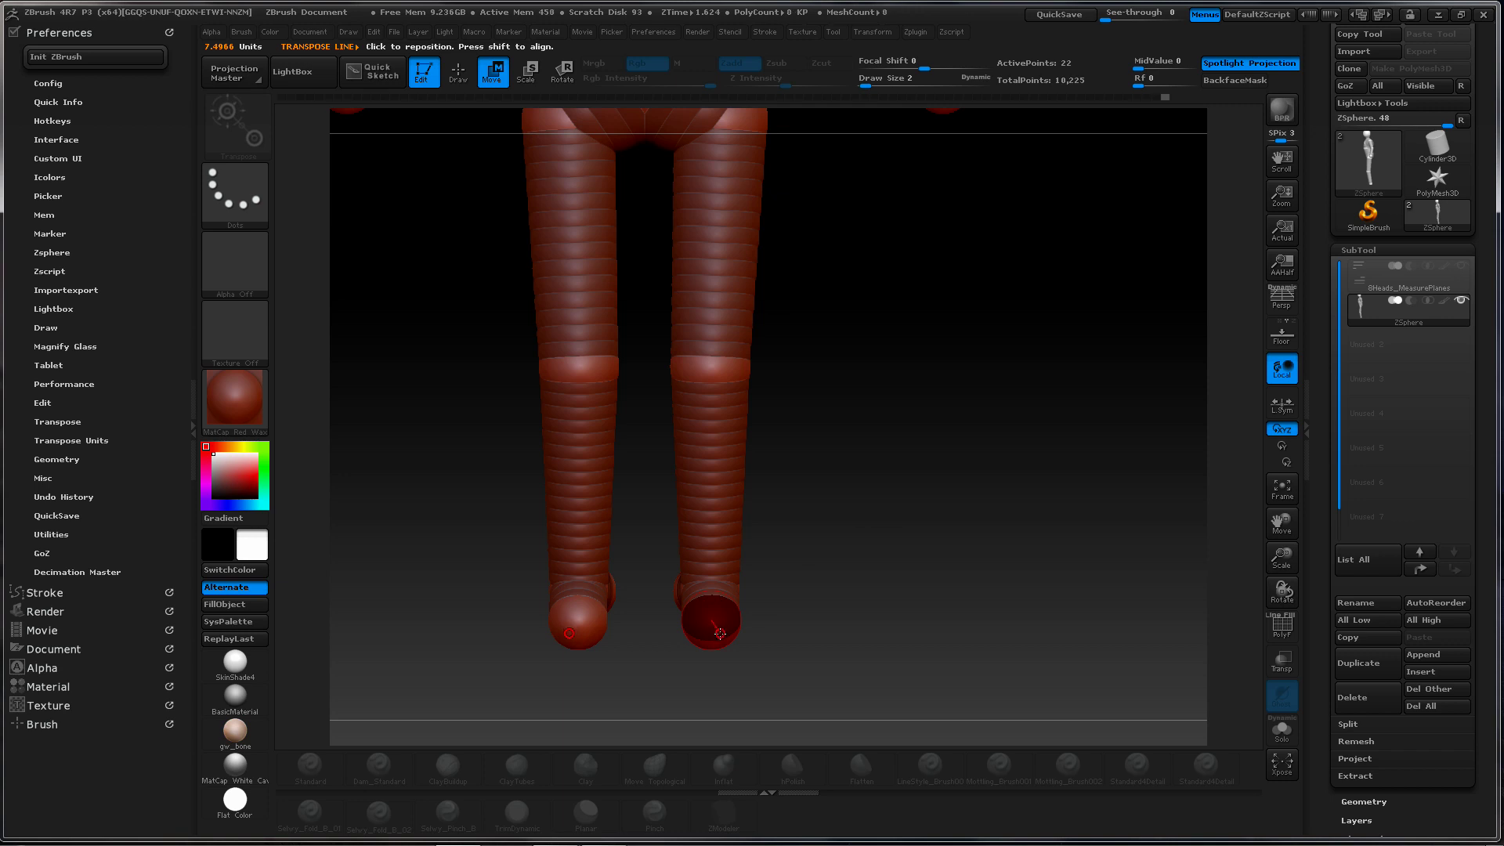
drag(725, 628, 742, 632)
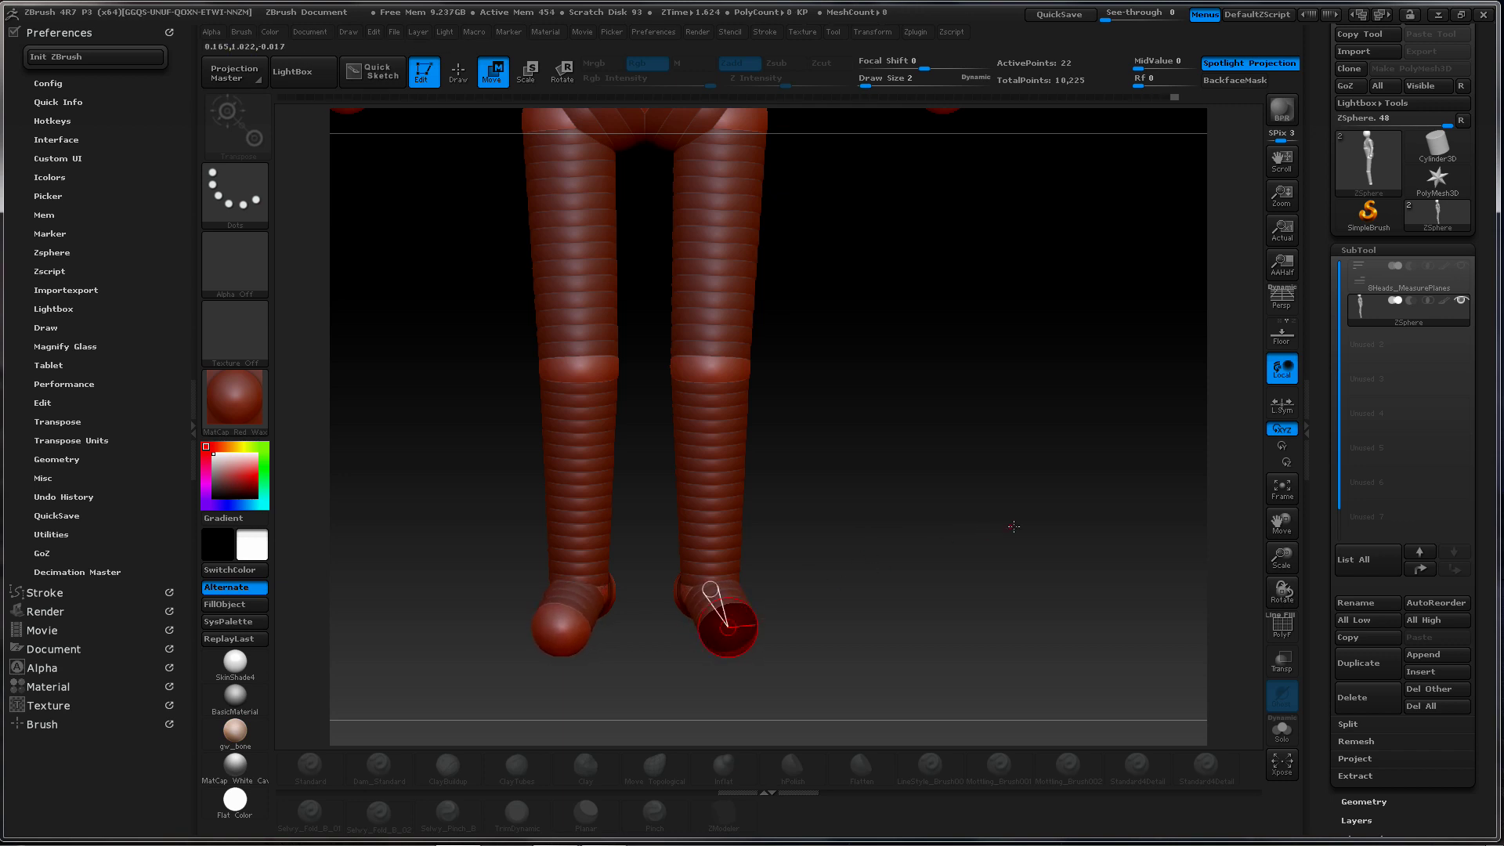
In profile, pull the front foot ZSpheres forward and up to lengthen and level the feet, and move the heels slightly in
drag(1012, 533, 959, 511)
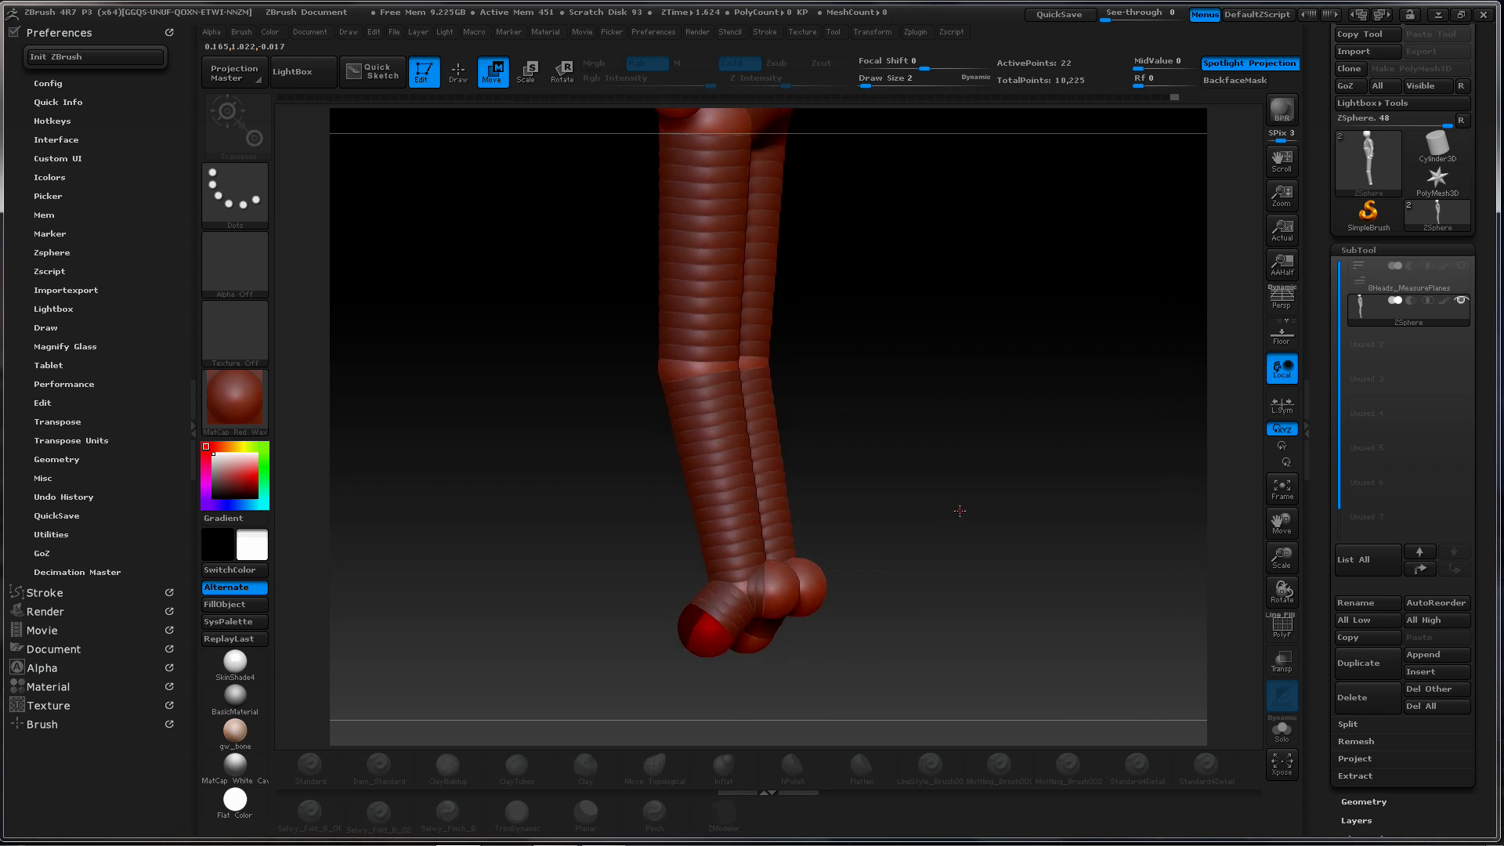
drag(1059, 477, 1031, 494)
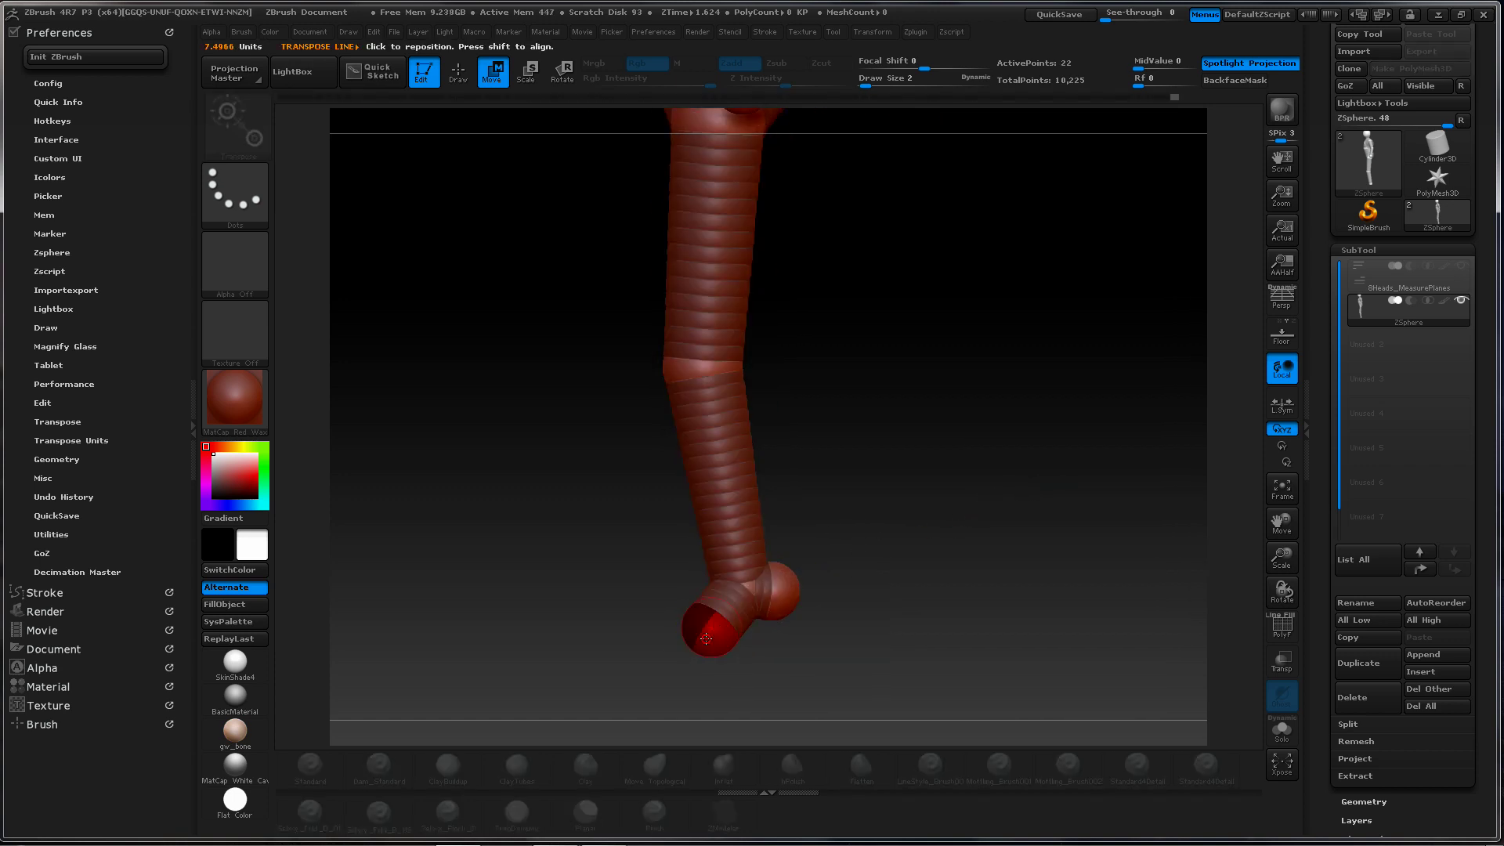
drag(718, 629, 638, 601)
mouse_move(794, 589)
mouse_down()
mouse_move(814, 576)
mouse_move(786, 589)
mouse_up()
Preview the adaptive skin of the lower legs and check the lengthened feet from the side and the front
key(a)
key(a)
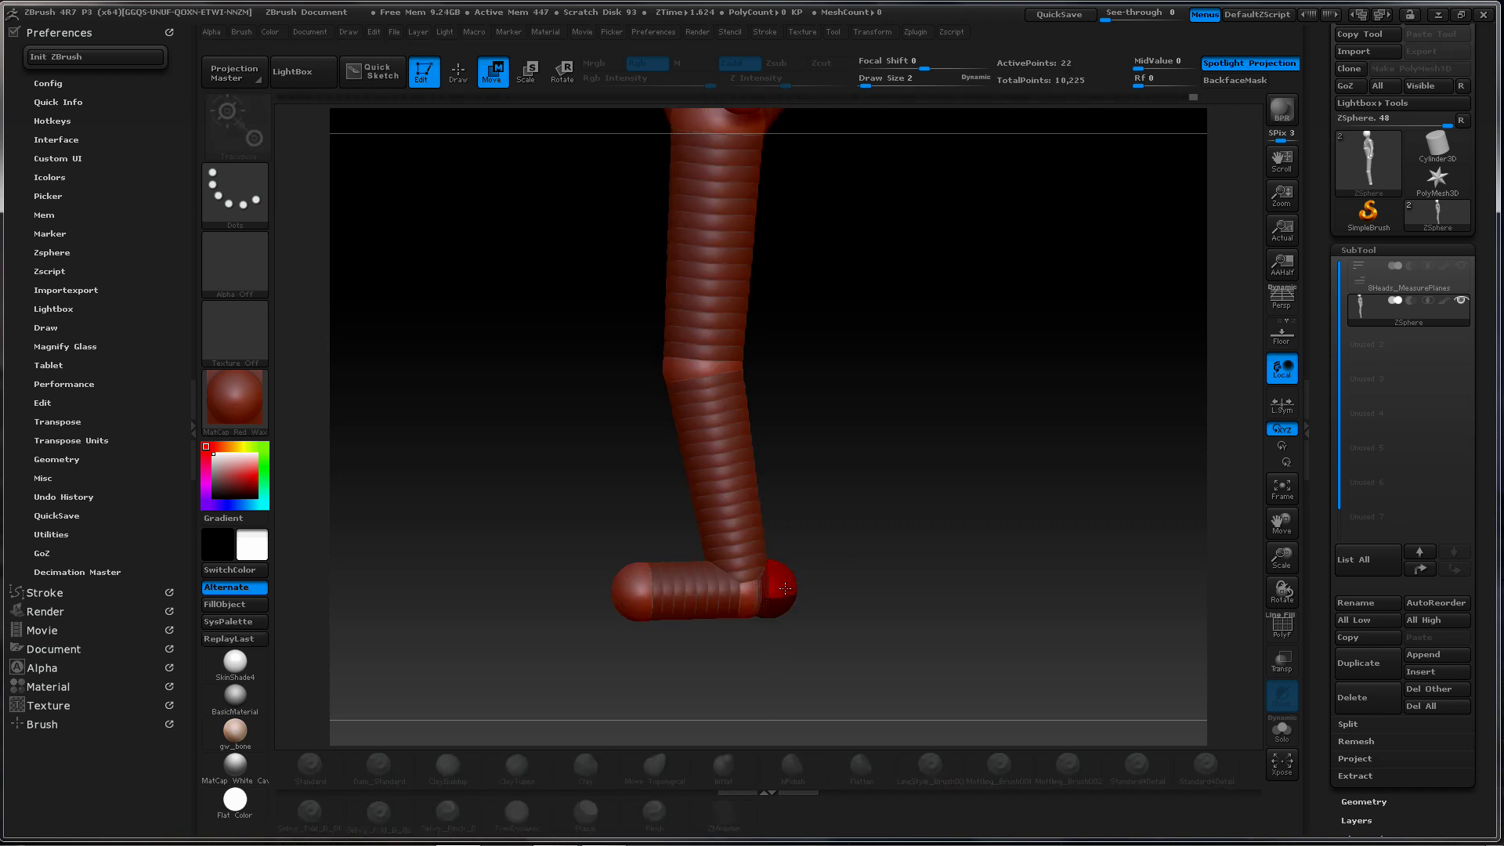
key(a)
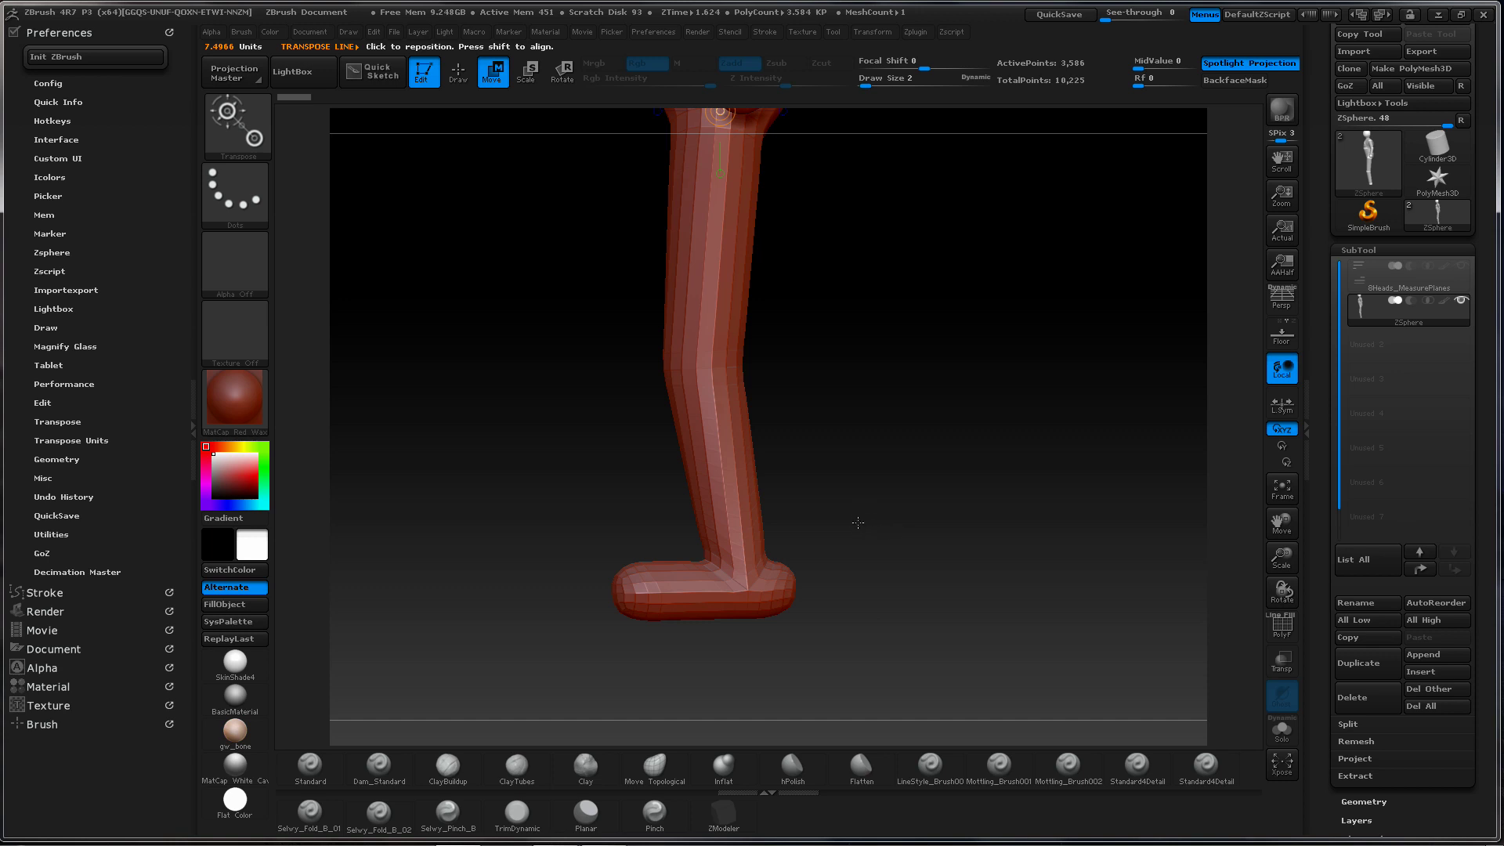
drag(835, 522, 890, 523)
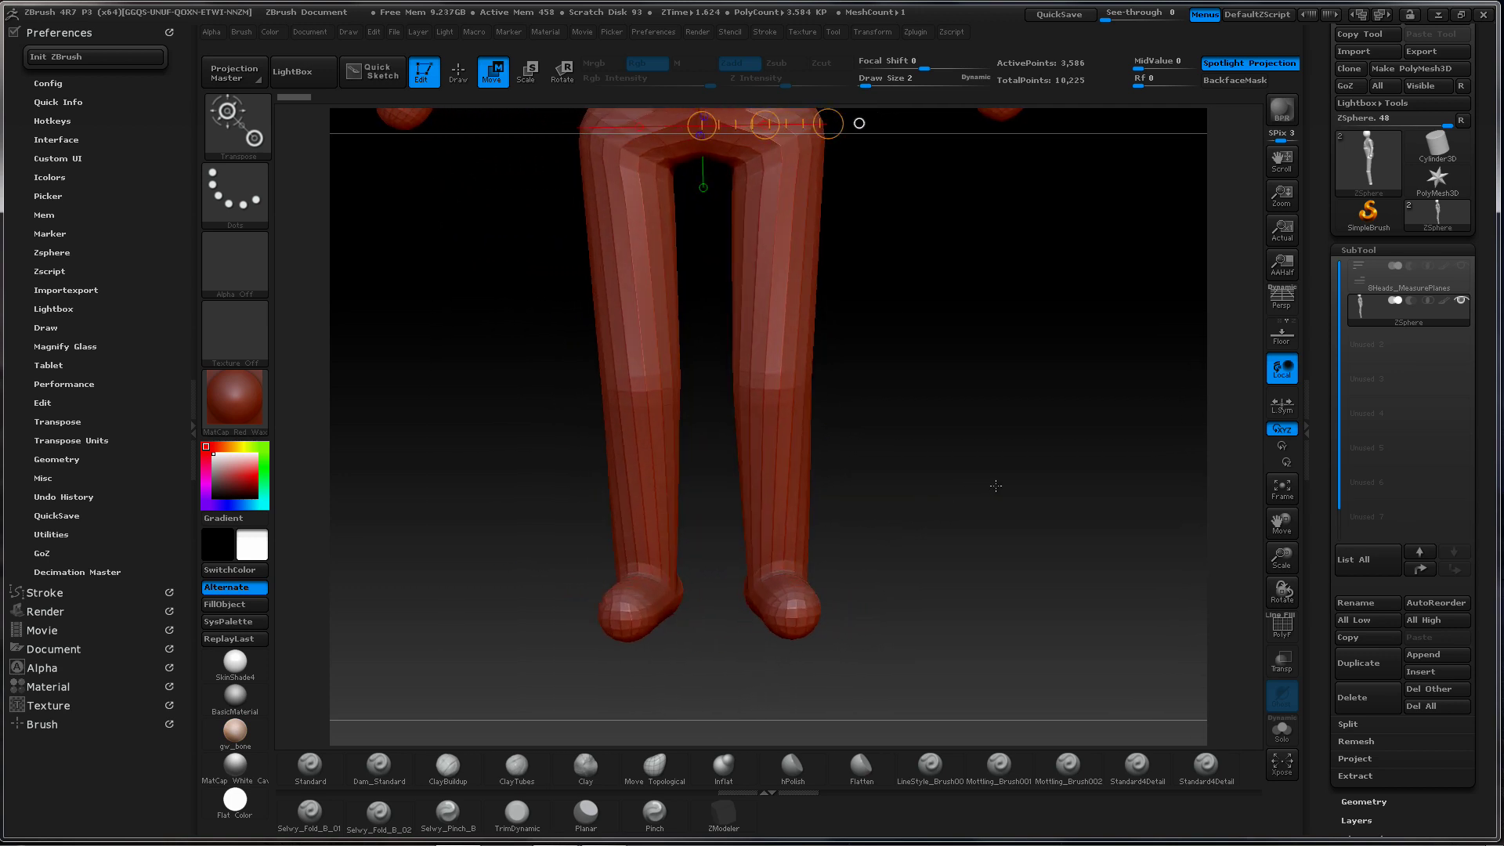
View the whole figure from the front and compare its adaptive skin with the ZSphere armature
mouse_move(995, 485)
ctrl+right_down()
mouse_move(896, 470)
mouse_move(863, 523)
mouse_move(860, 496)
mouse_move(908, 501)
mouse_move(869, 496)
mouse_move(891, 500)
ctrl+right_up()
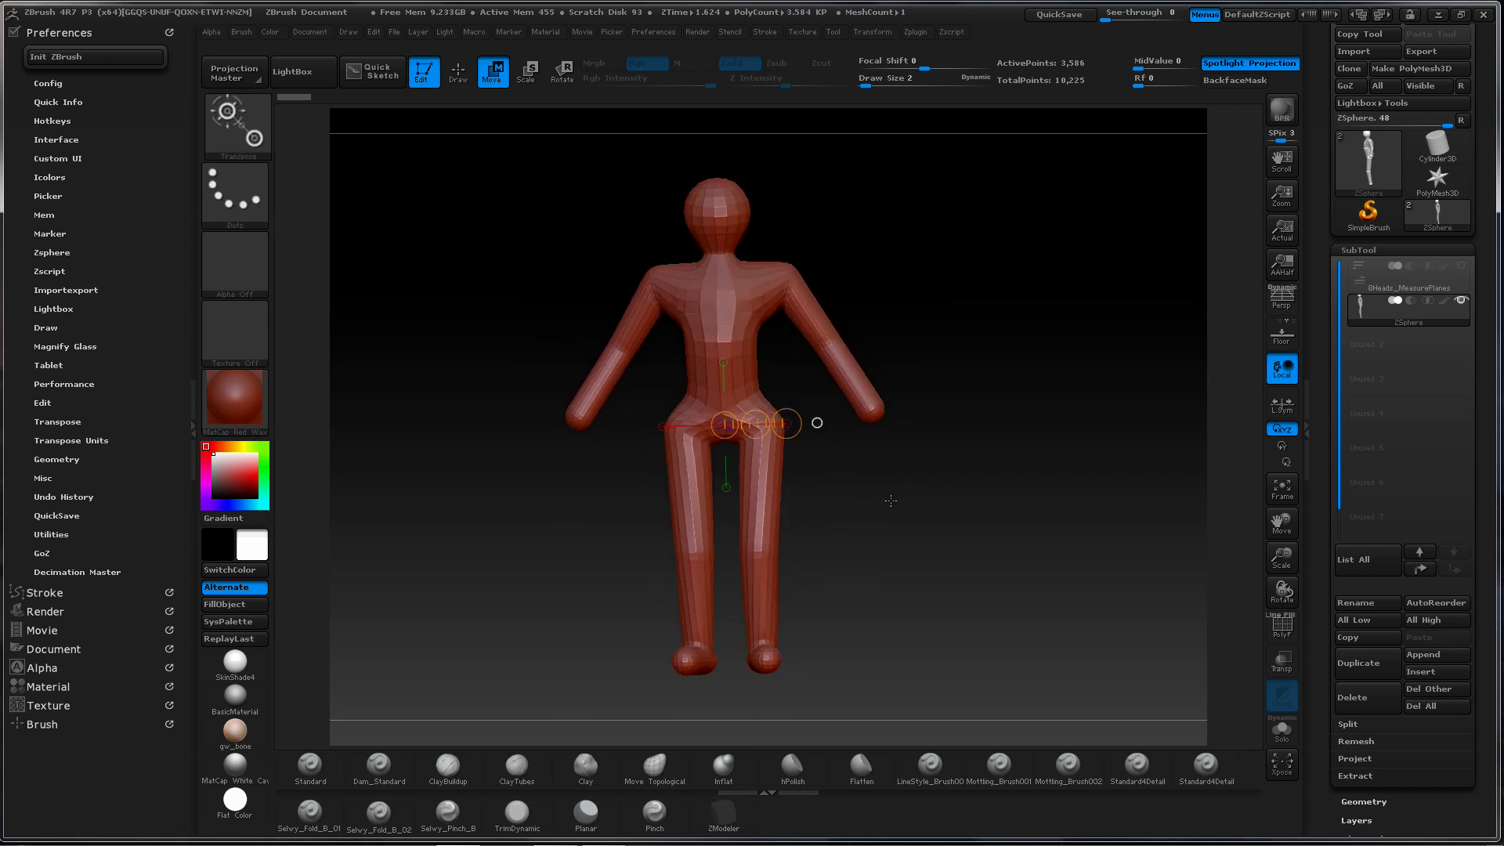
mouse_move(890, 501)
mouse_down()
mouse_move(772, 510)
mouse_move(884, 506)
mouse_up()
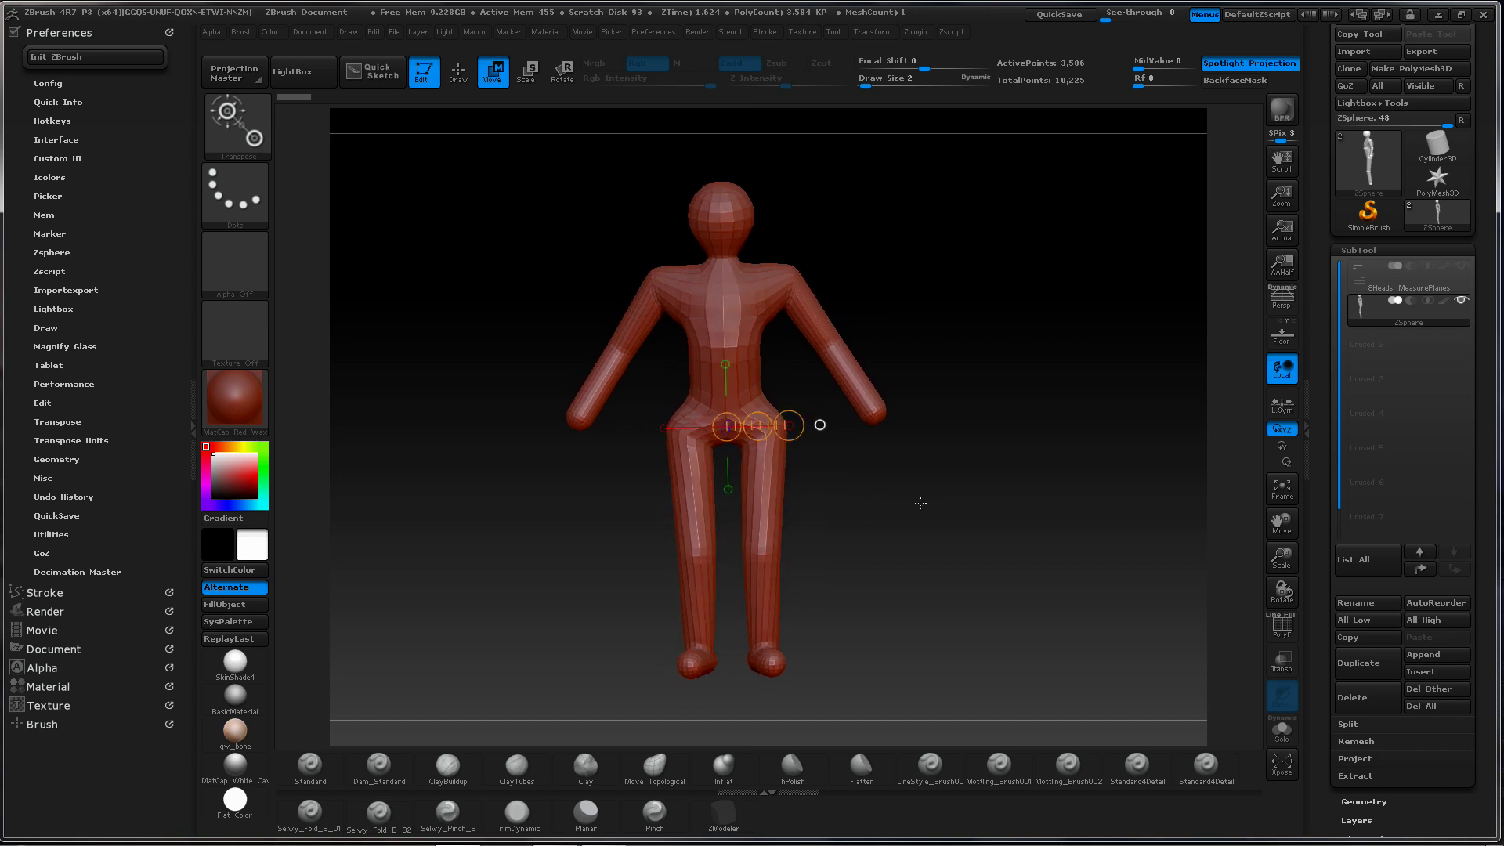
key(a)
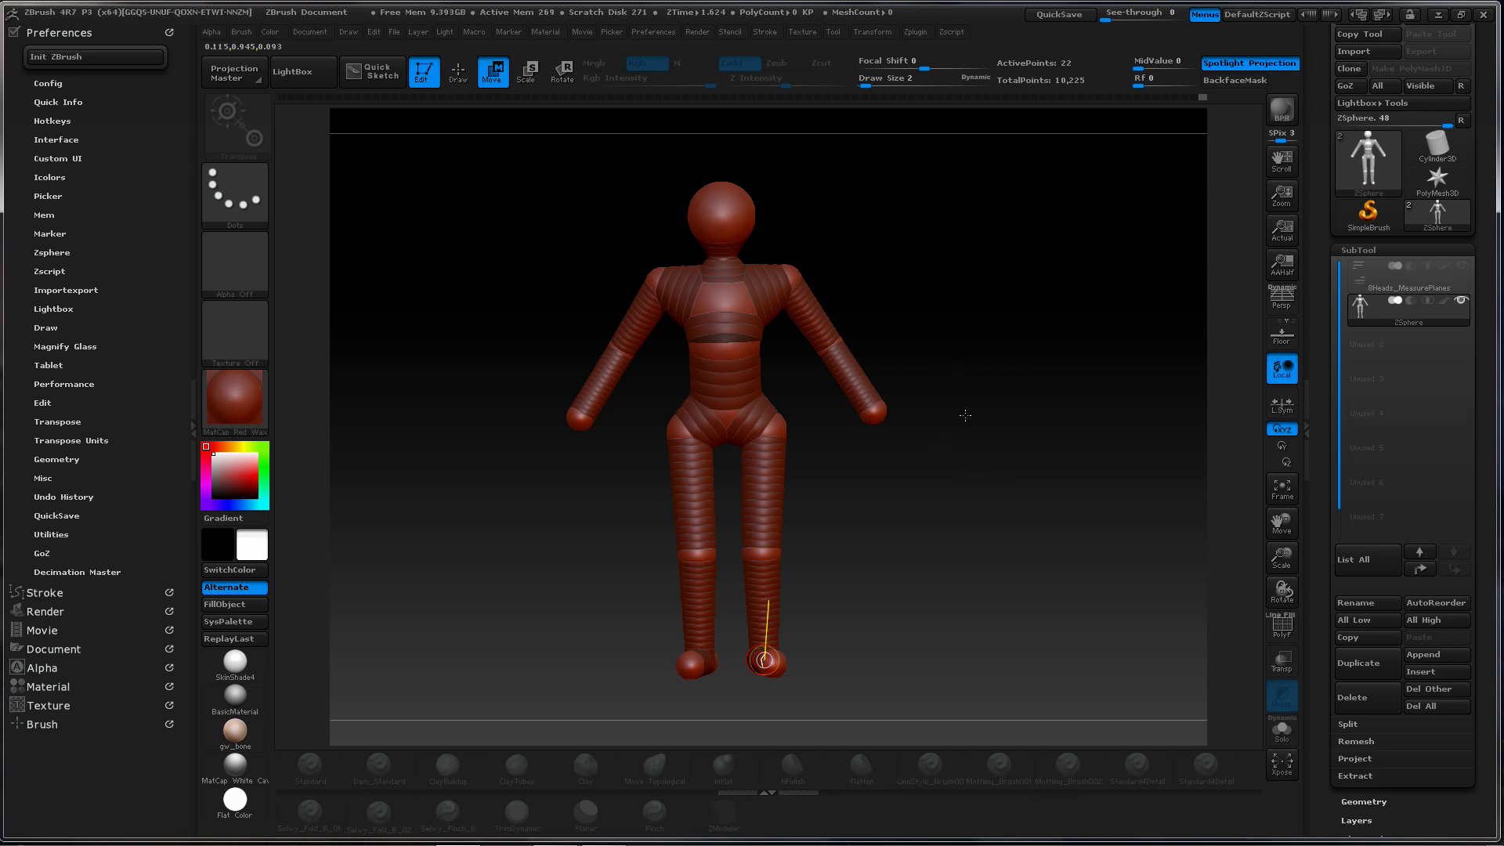
key(a)
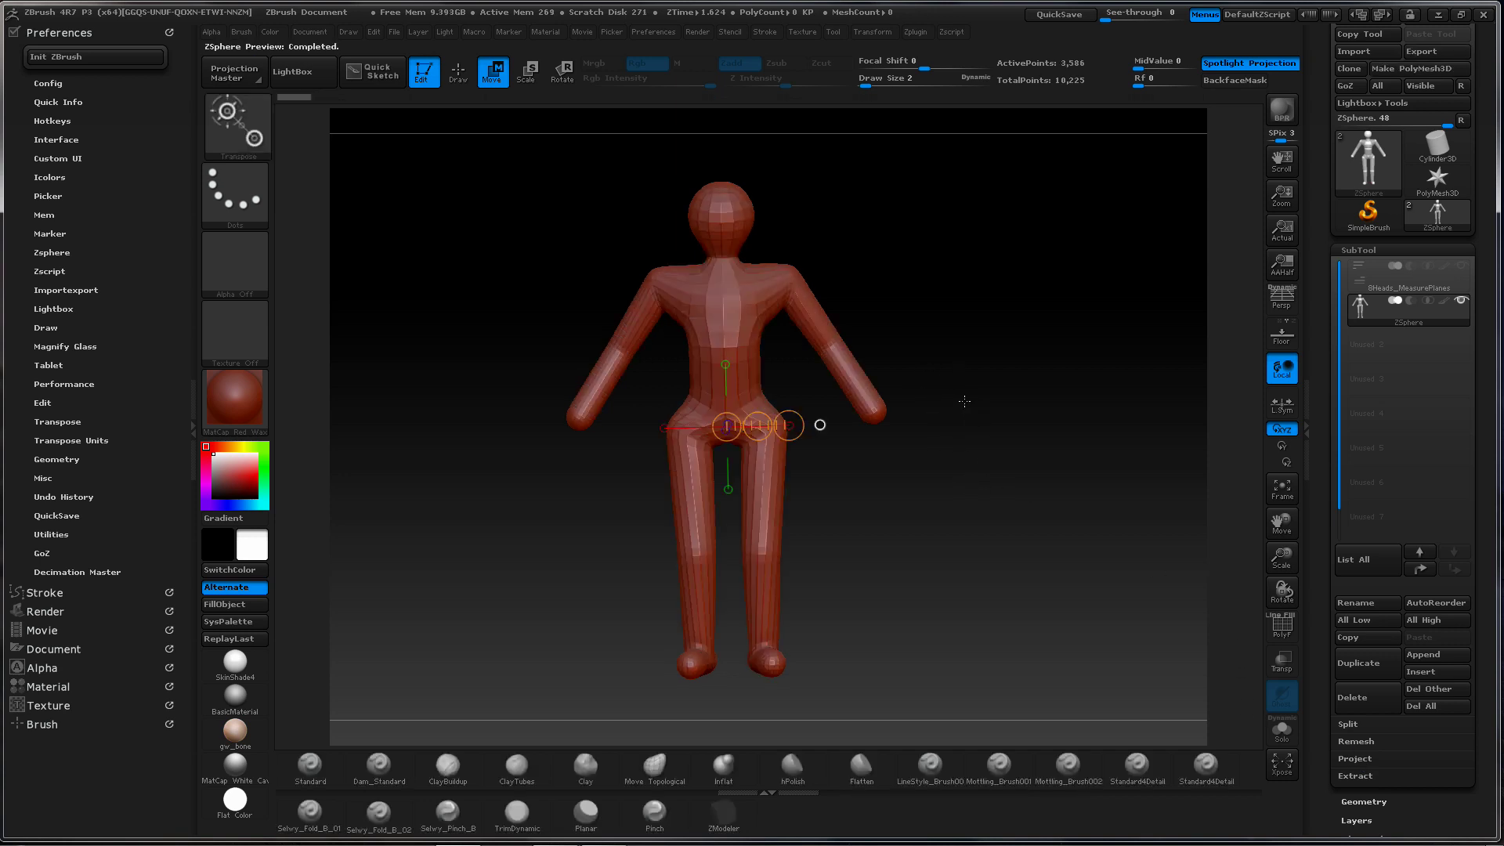
Add a row of five small ZSpheres around the lower end of the wrist ZSphere as the finger and thumb bases
ctrl+right_drag(945, 416, 1024, 403)
alt+right_drag(963, 322, 745, 458)
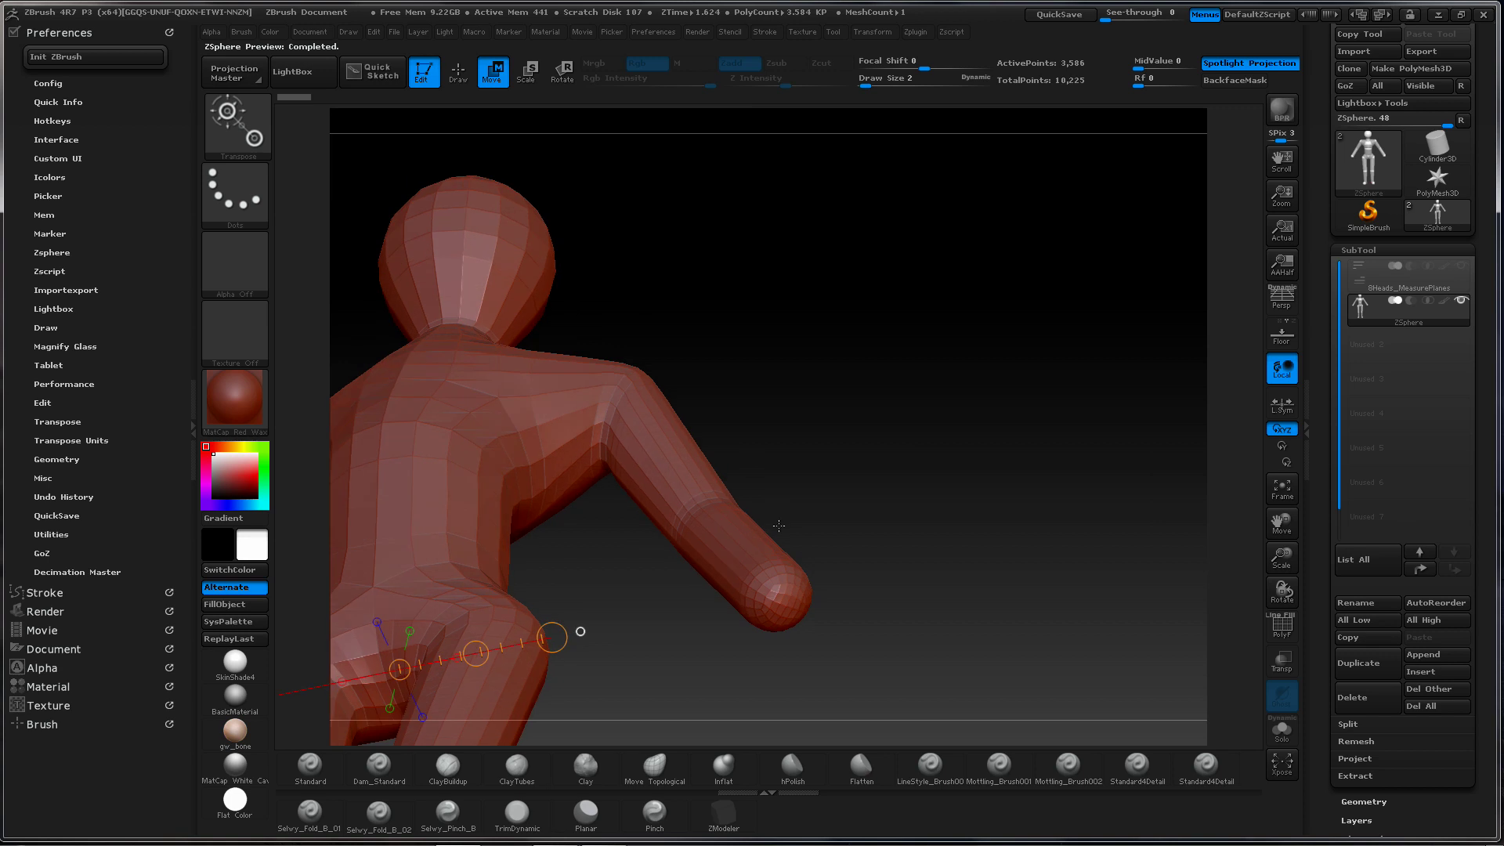
key(a)
ctrl+right_drag(824, 560, 1031, 474)
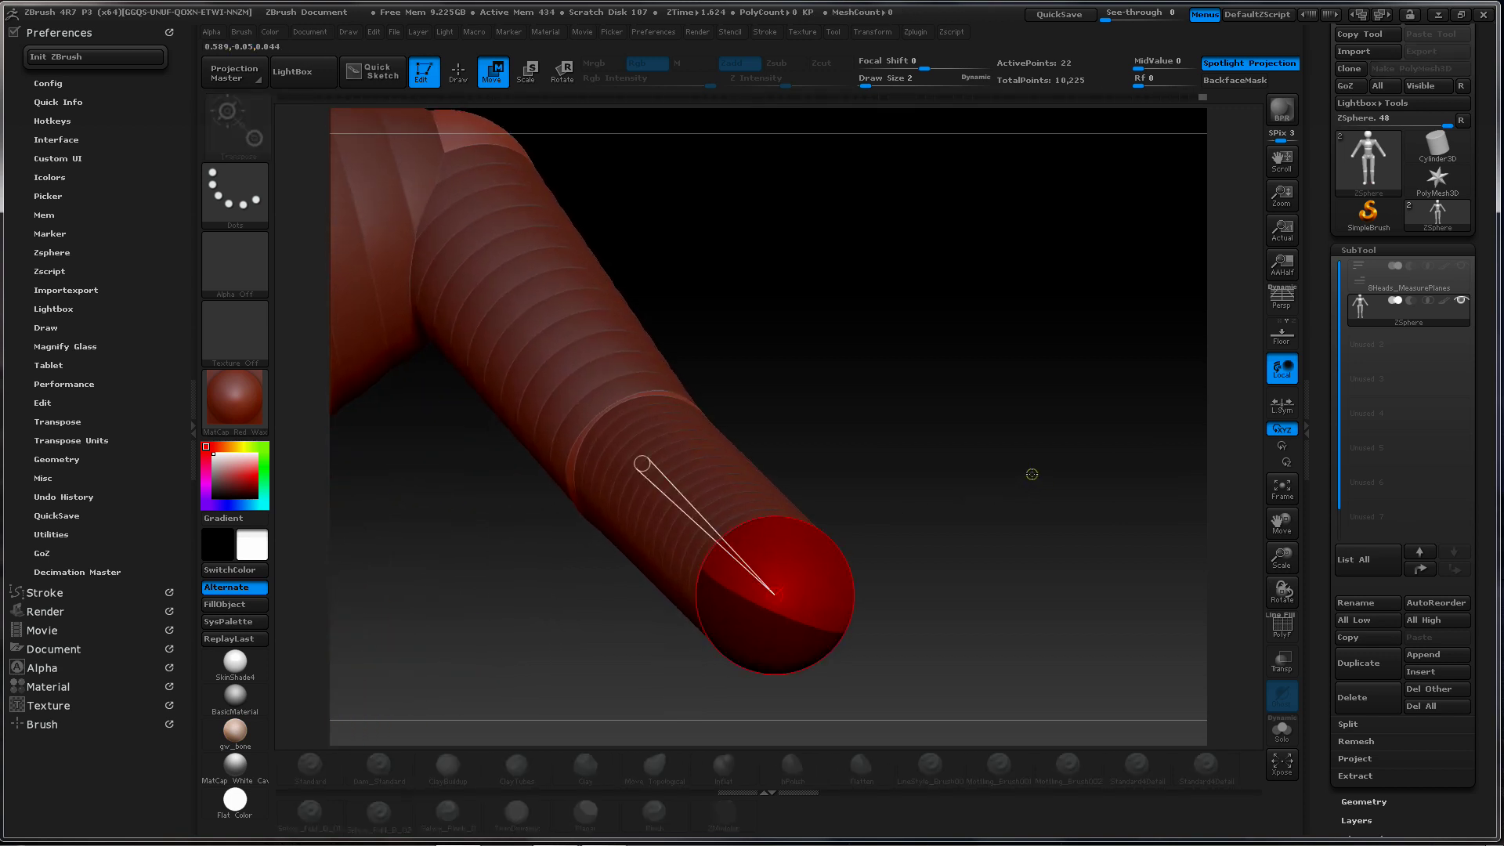
ctrl+right_drag(892, 503, 921, 491)
drag(922, 517, 858, 581)
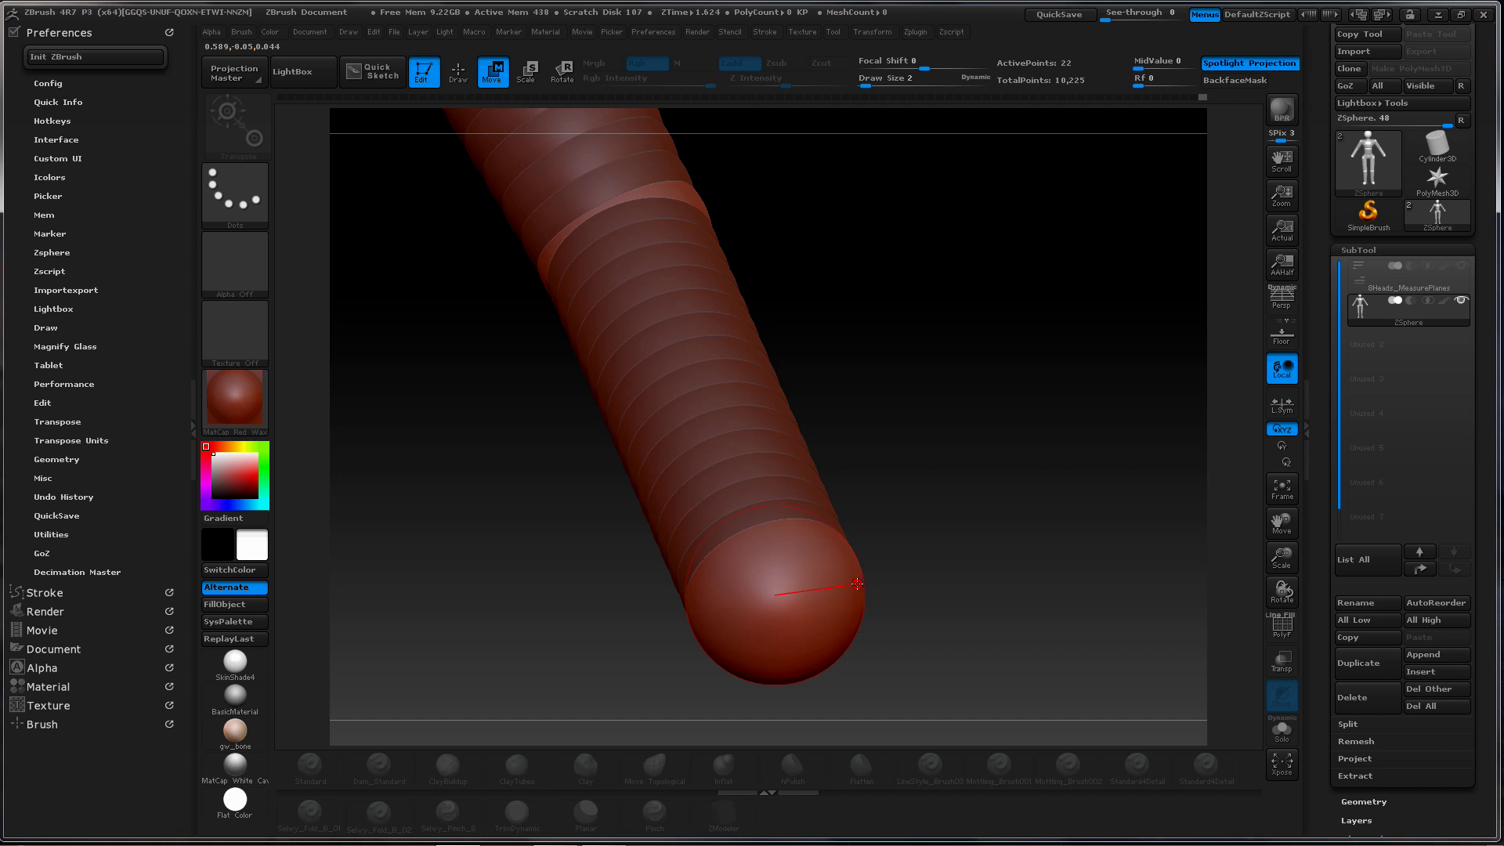
mouse_move(914, 531)
mouse_down()
mouse_move(762, 653)
mouse_move(737, 652)
mouse_move(762, 630)
mouse_move(745, 671)
mouse_move(801, 679)
mouse_up()
key(q)
drag(954, 578, 895, 625)
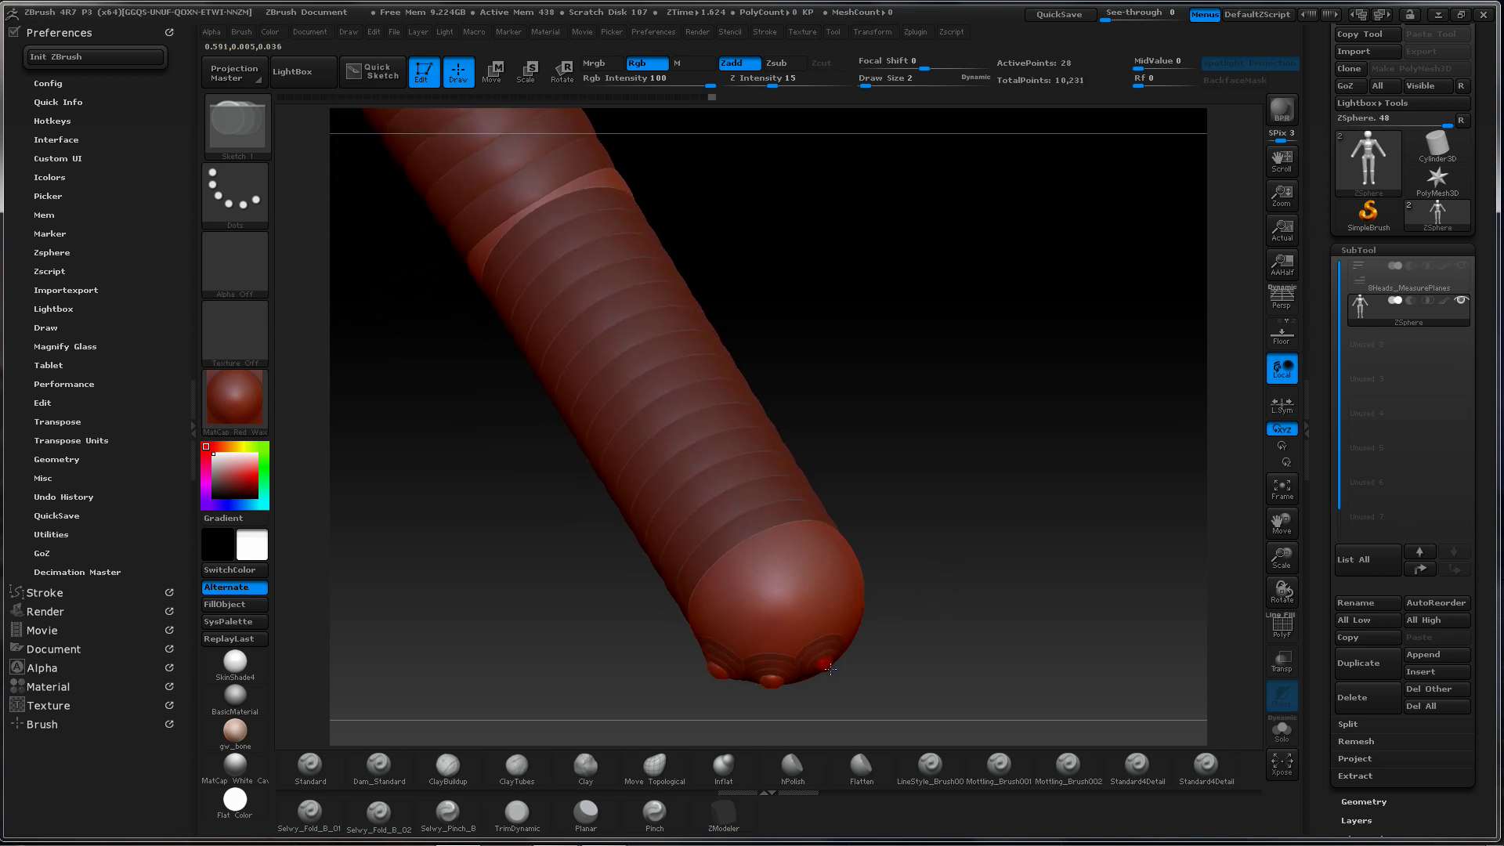
drag(830, 669, 833, 671)
drag(965, 581, 923, 603)
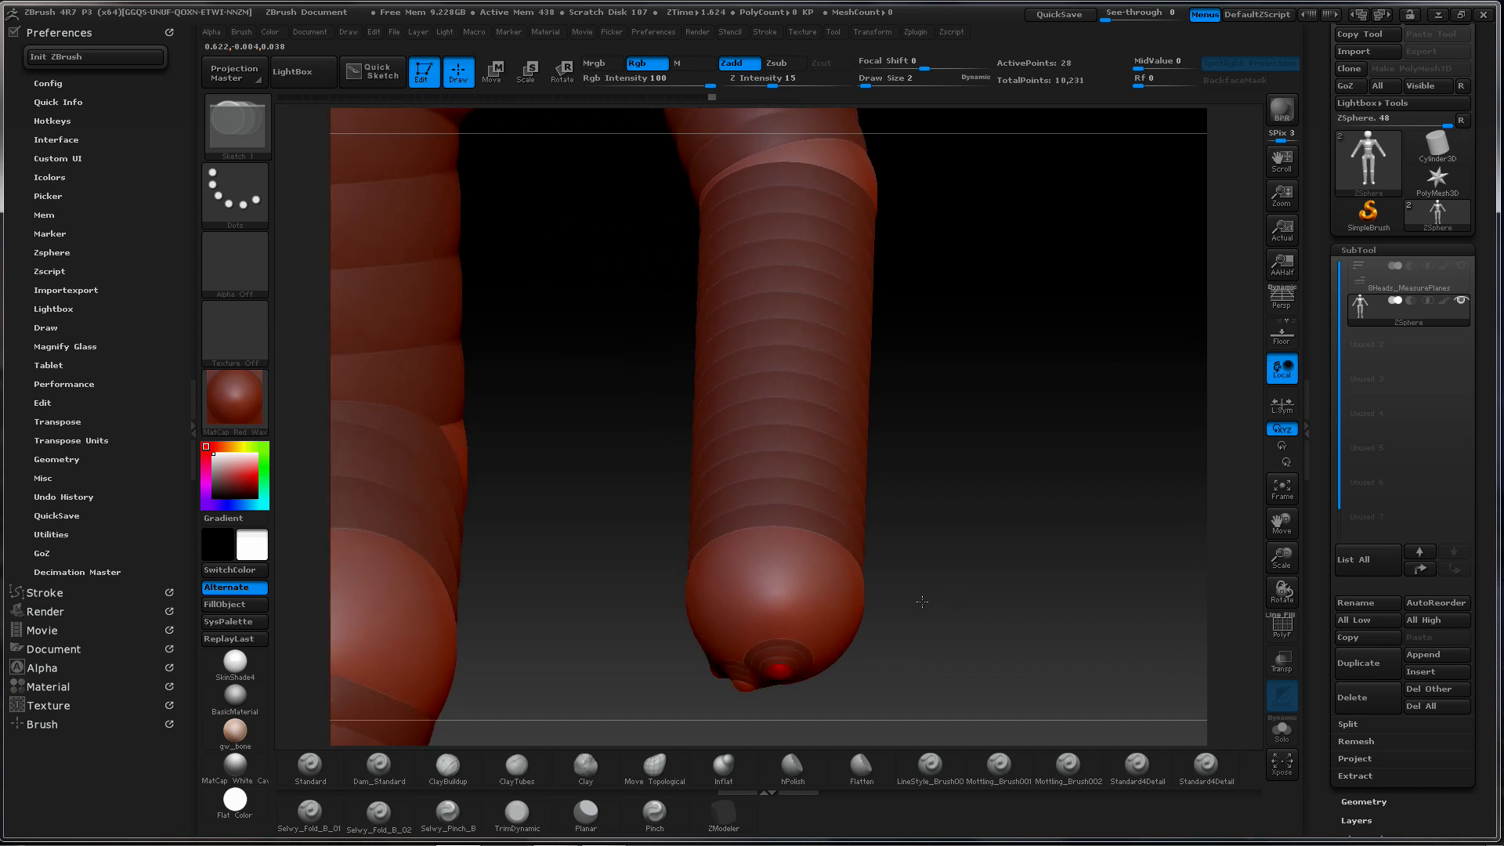
click(805, 631)
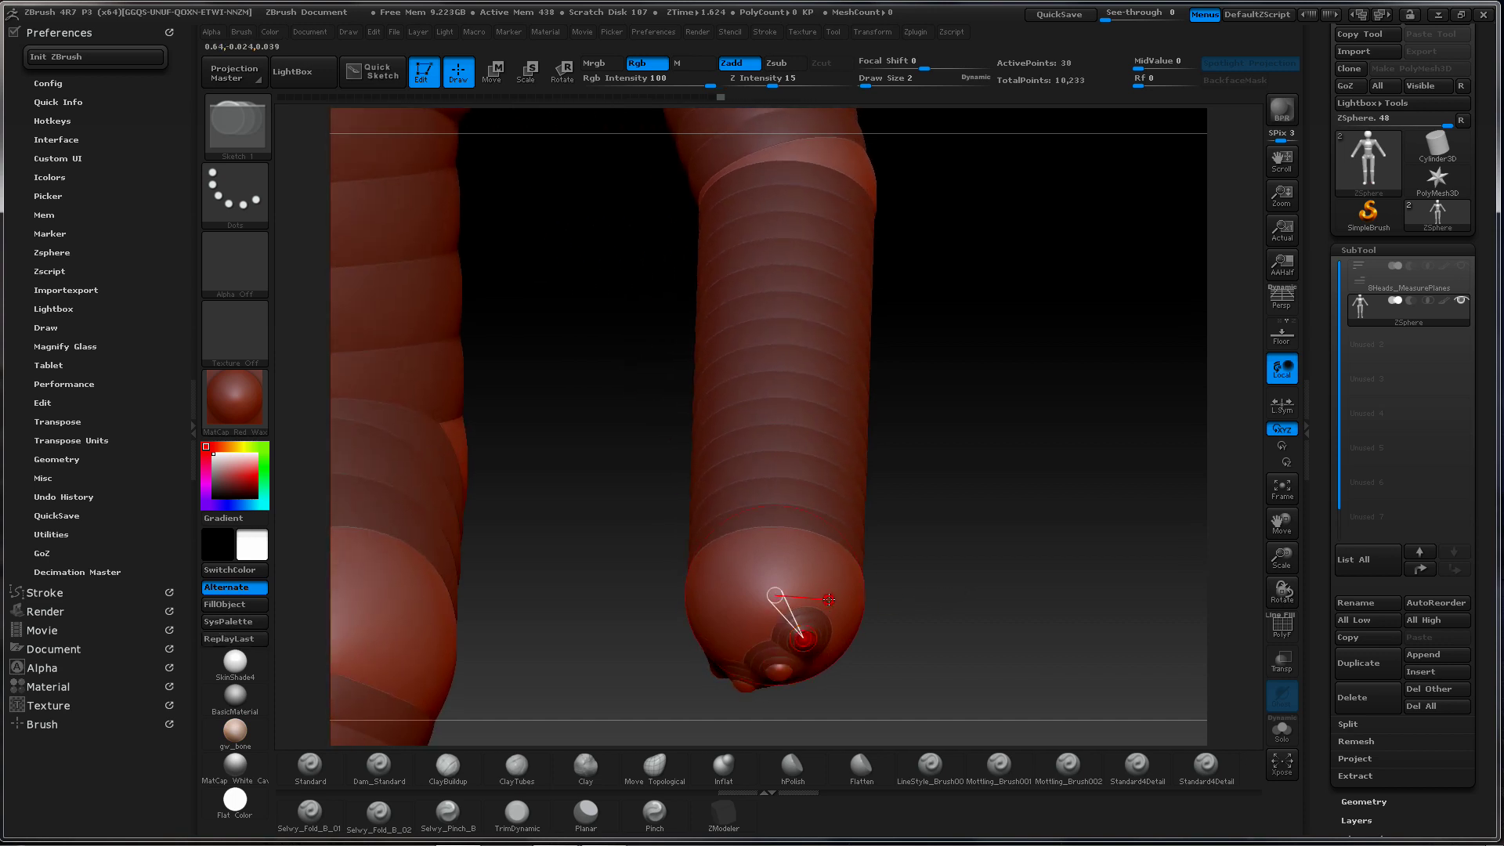
click(829, 599)
Preview the adaptive skin of the wrist with its five finger bases and return to the ZSphere view
drag(955, 528, 901, 520)
key(a)
ctrl+right_drag(877, 540, 993, 515)
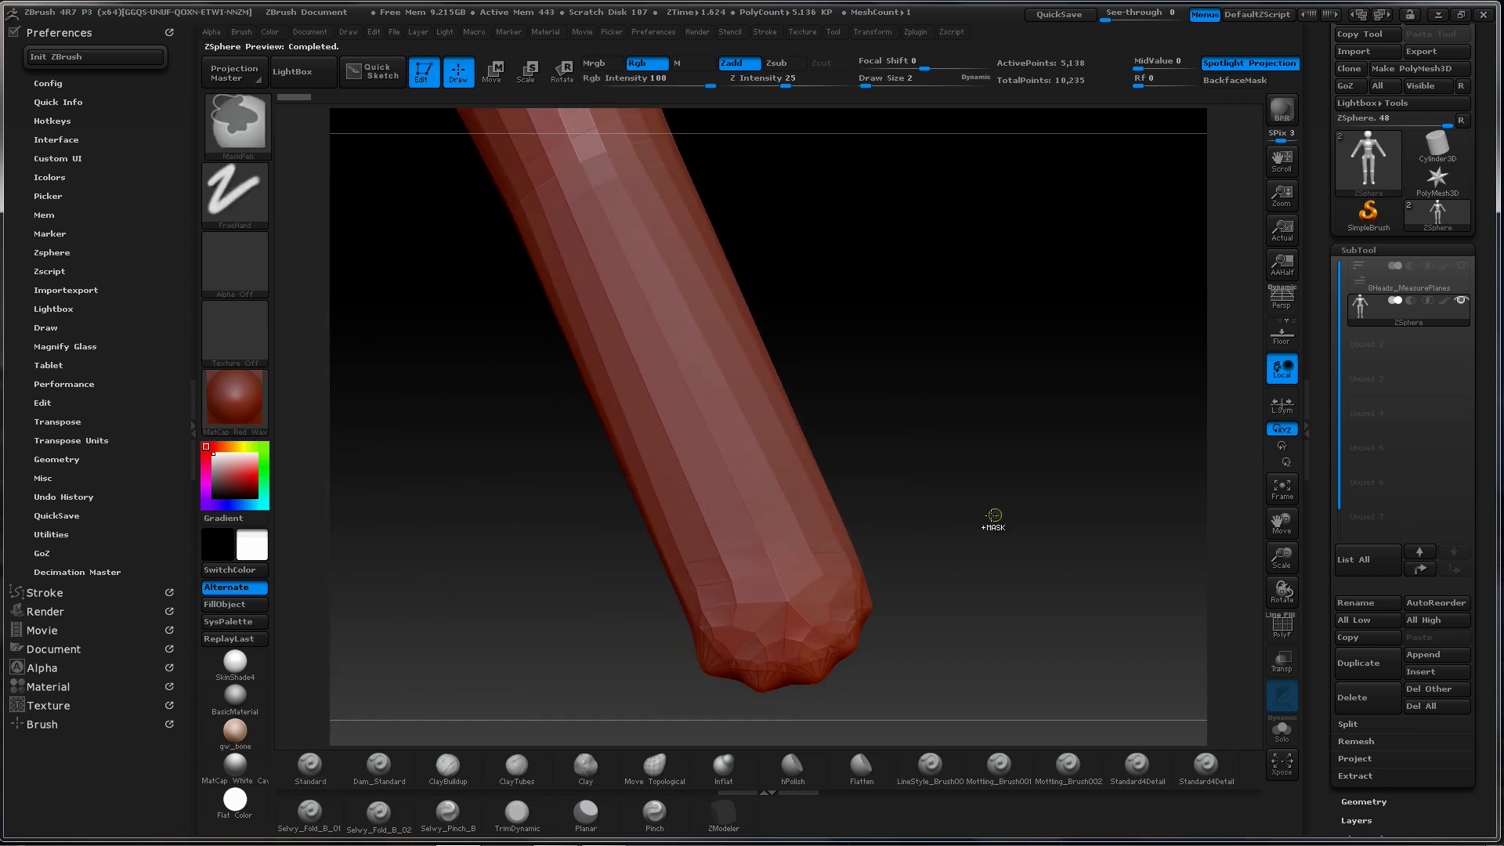
drag(943, 557, 869, 458)
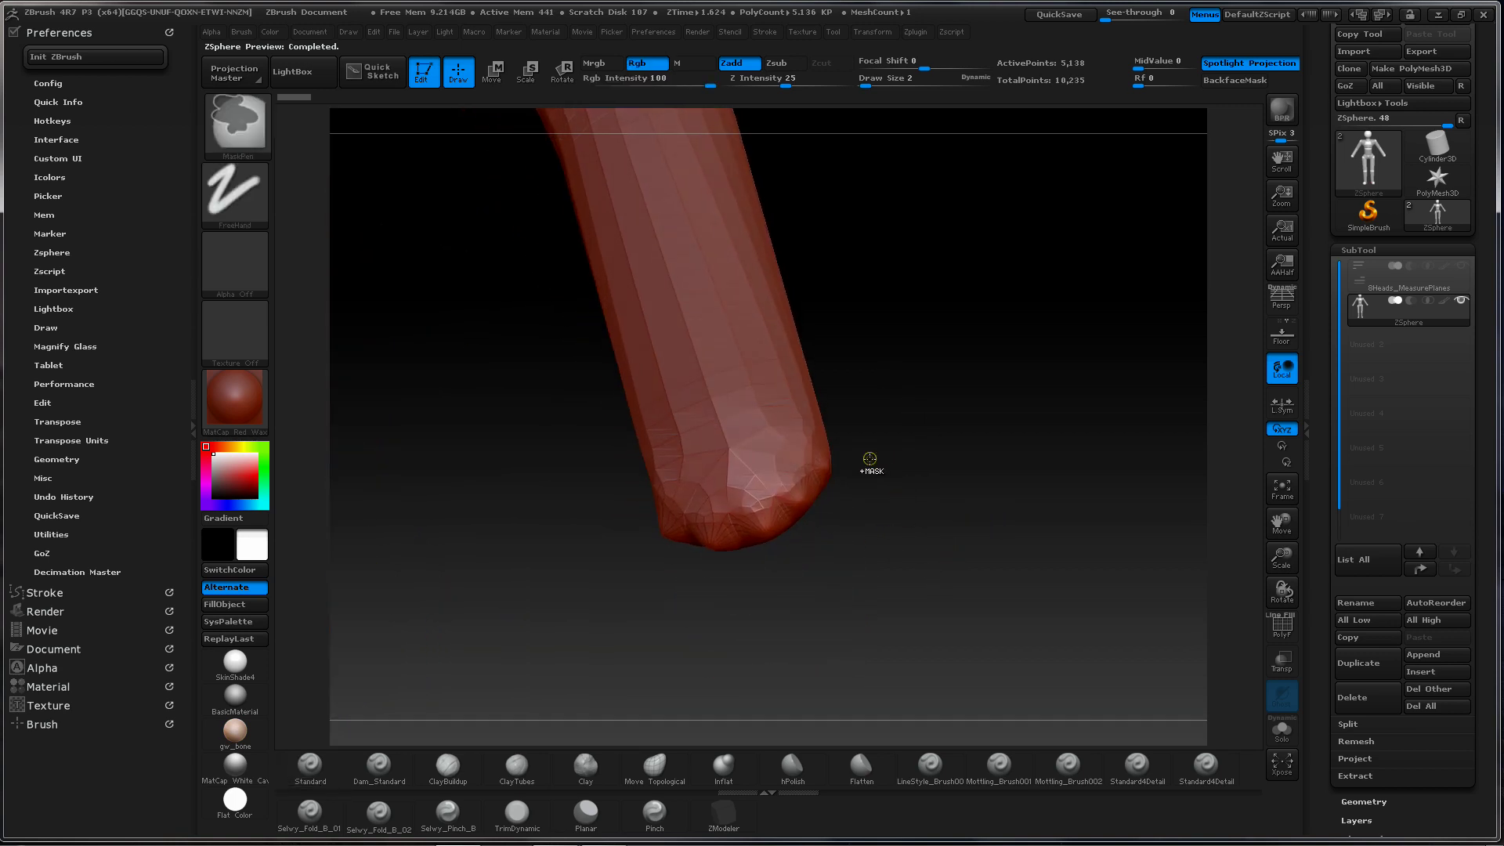
key(a)
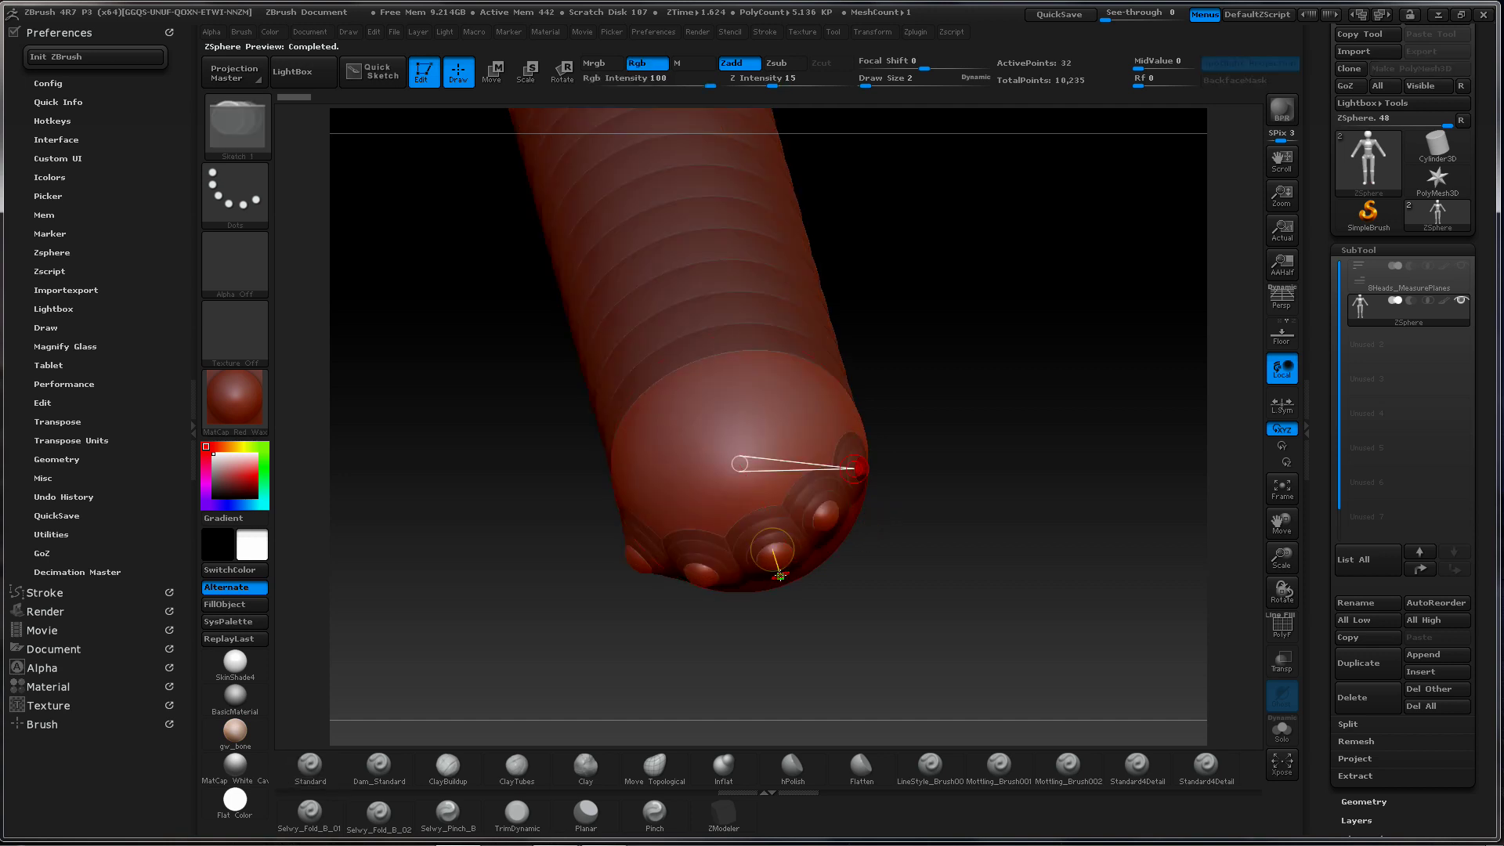
Add a second small ZSphere on top of each of the five finger and thumb bases
mouse_move(916, 485)
mouse_down()
mouse_move(901, 503)
mouse_move(917, 486)
mouse_up()
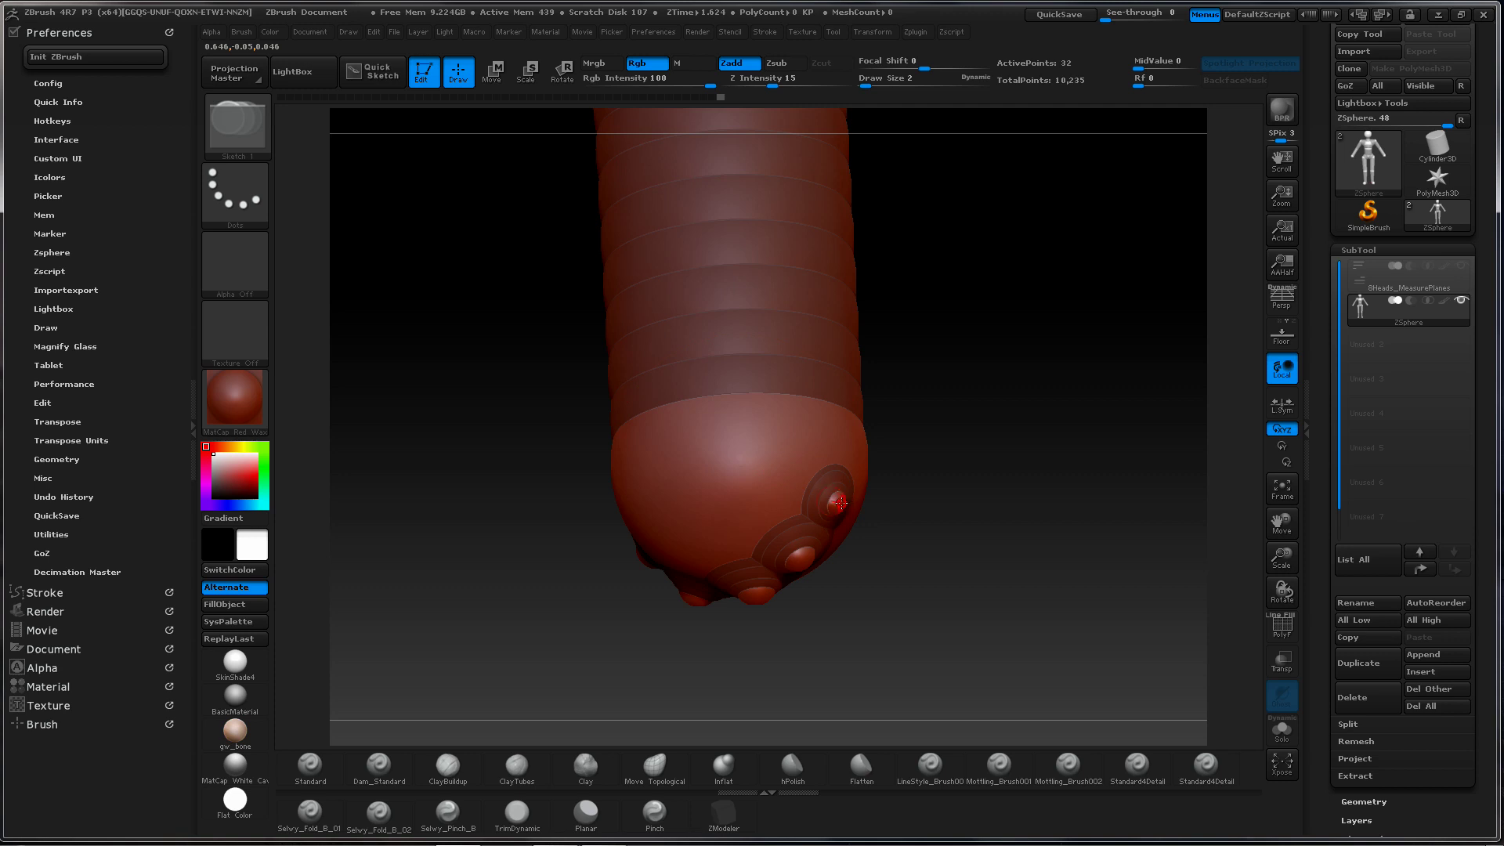
click(842, 505)
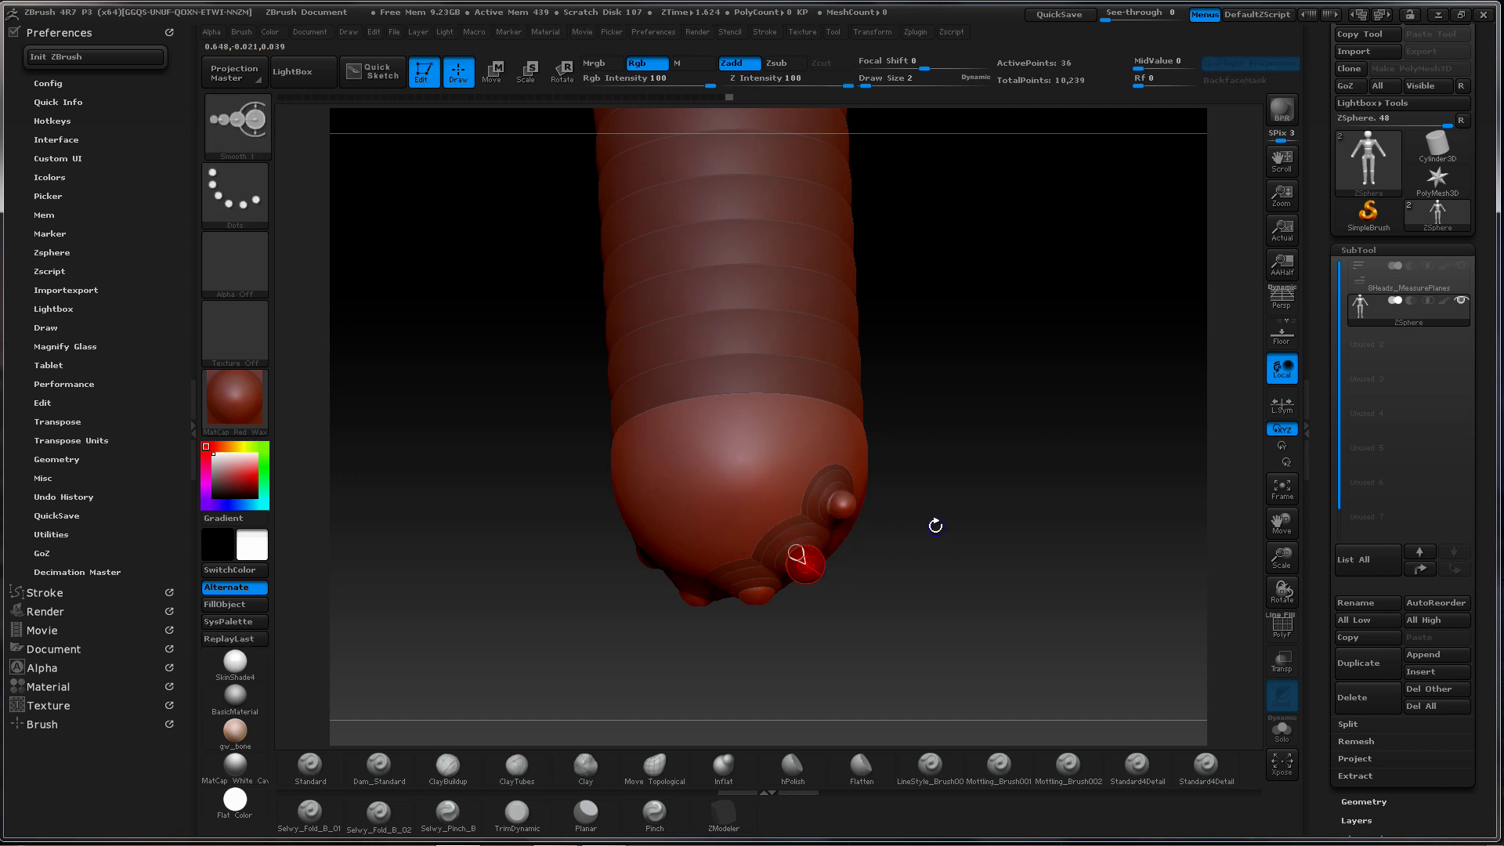
drag(936, 525, 933, 490)
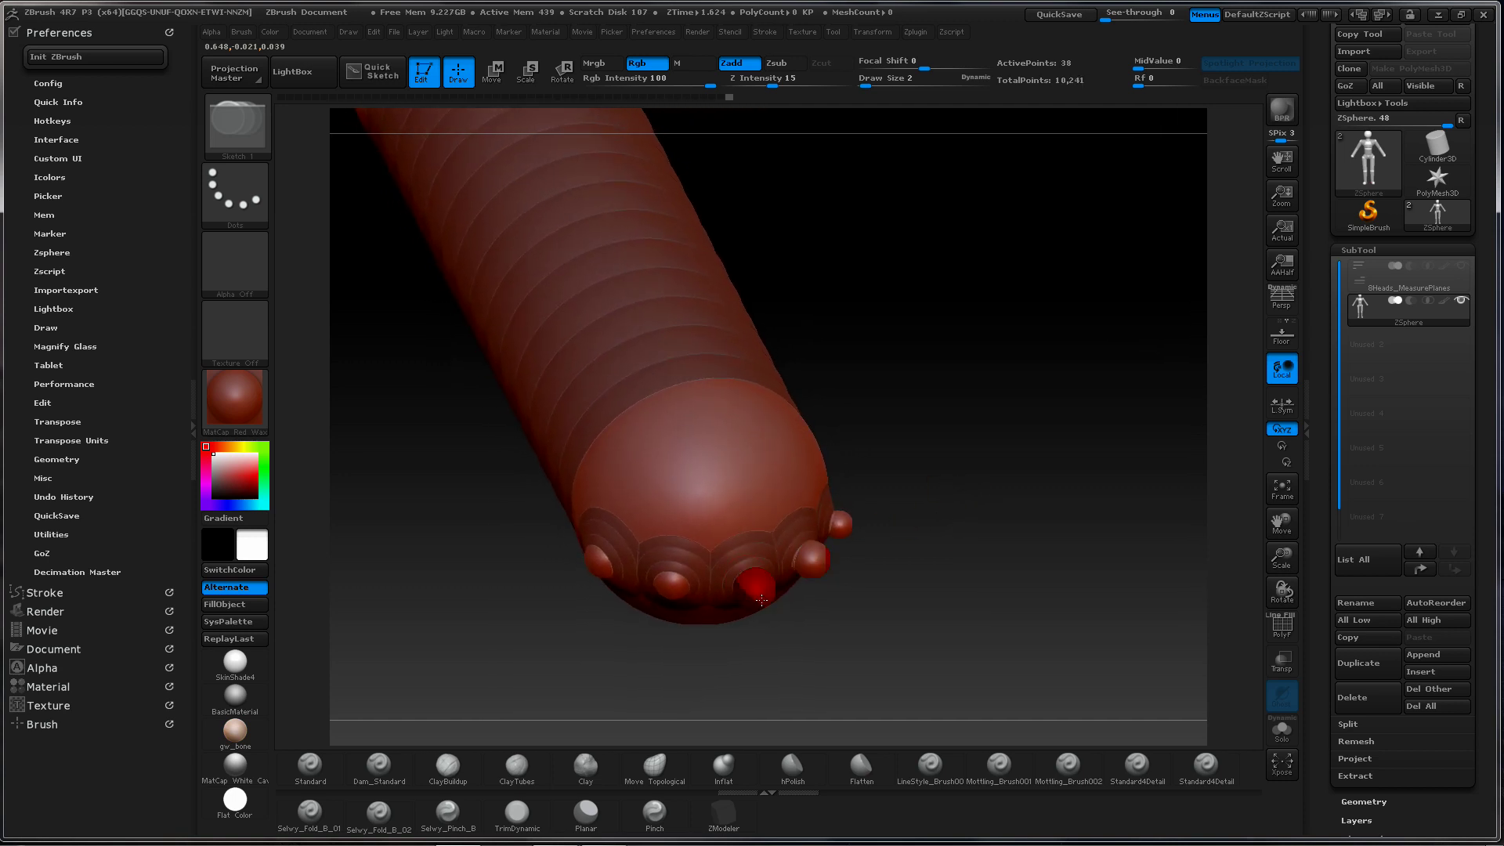
click(671, 591)
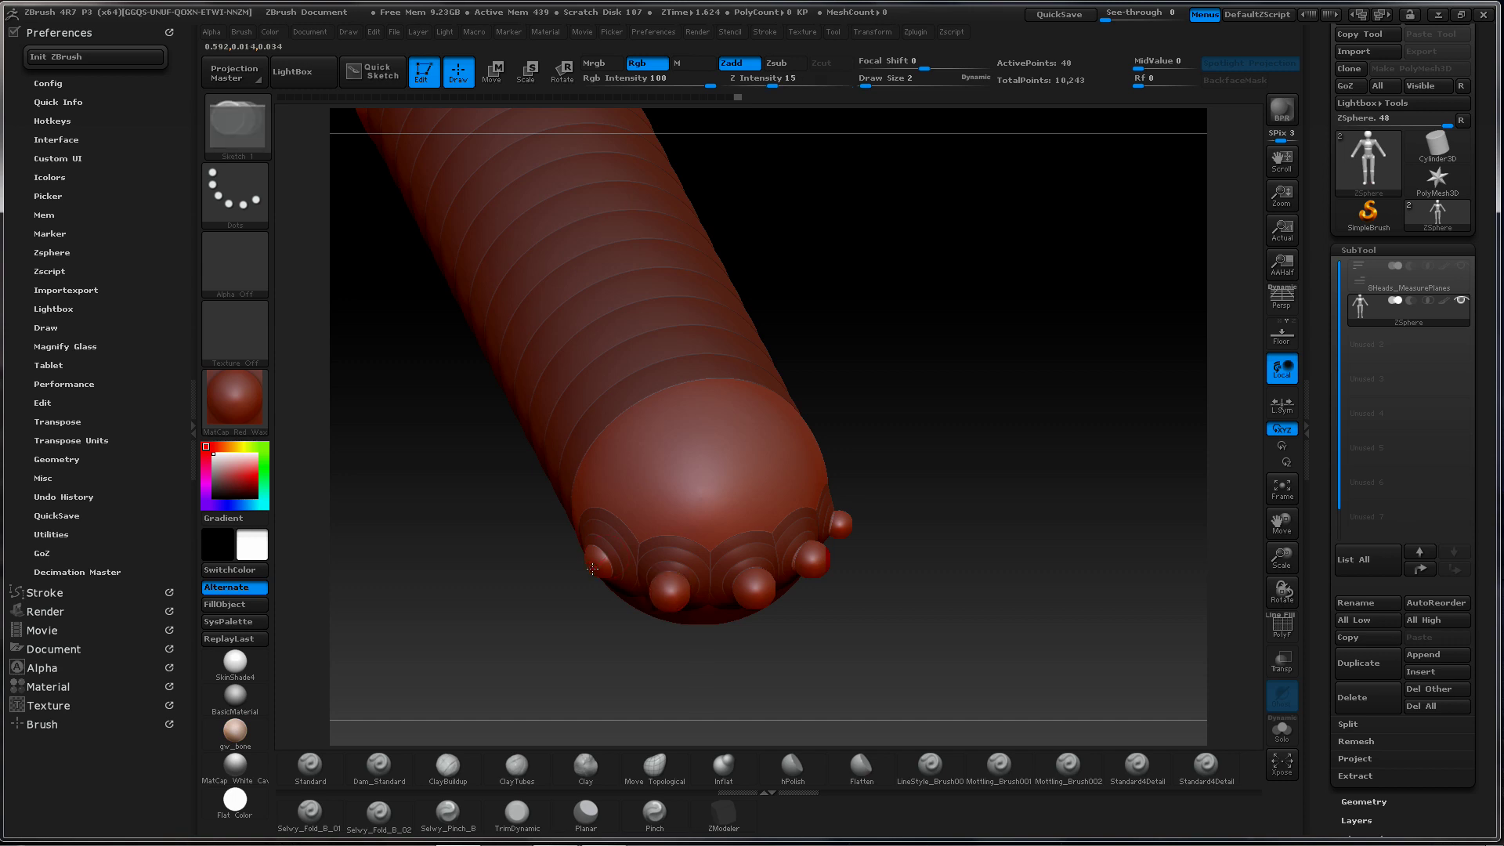
drag(590, 577, 604, 558)
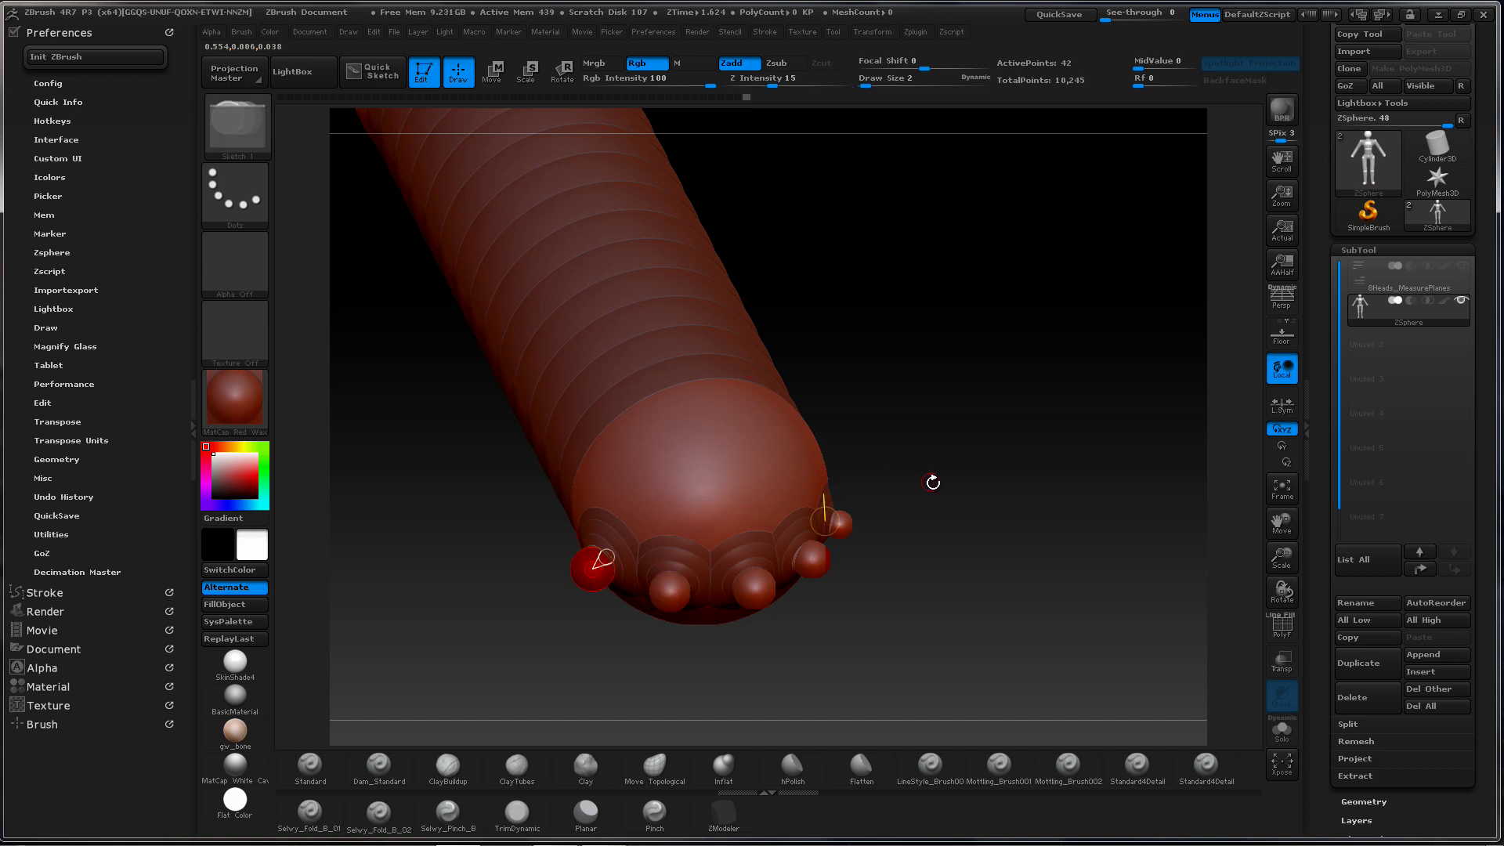
Move the five outer ZSpheres away from the wrist to pull out the thumb and fingers in a fan
key(w)
mouse_move(937, 468)
mouse_down()
mouse_move(865, 513)
mouse_move(861, 561)
mouse_up()
drag(583, 587, 560, 688)
drag(674, 609, 662, 705)
drag(966, 505, 852, 510)
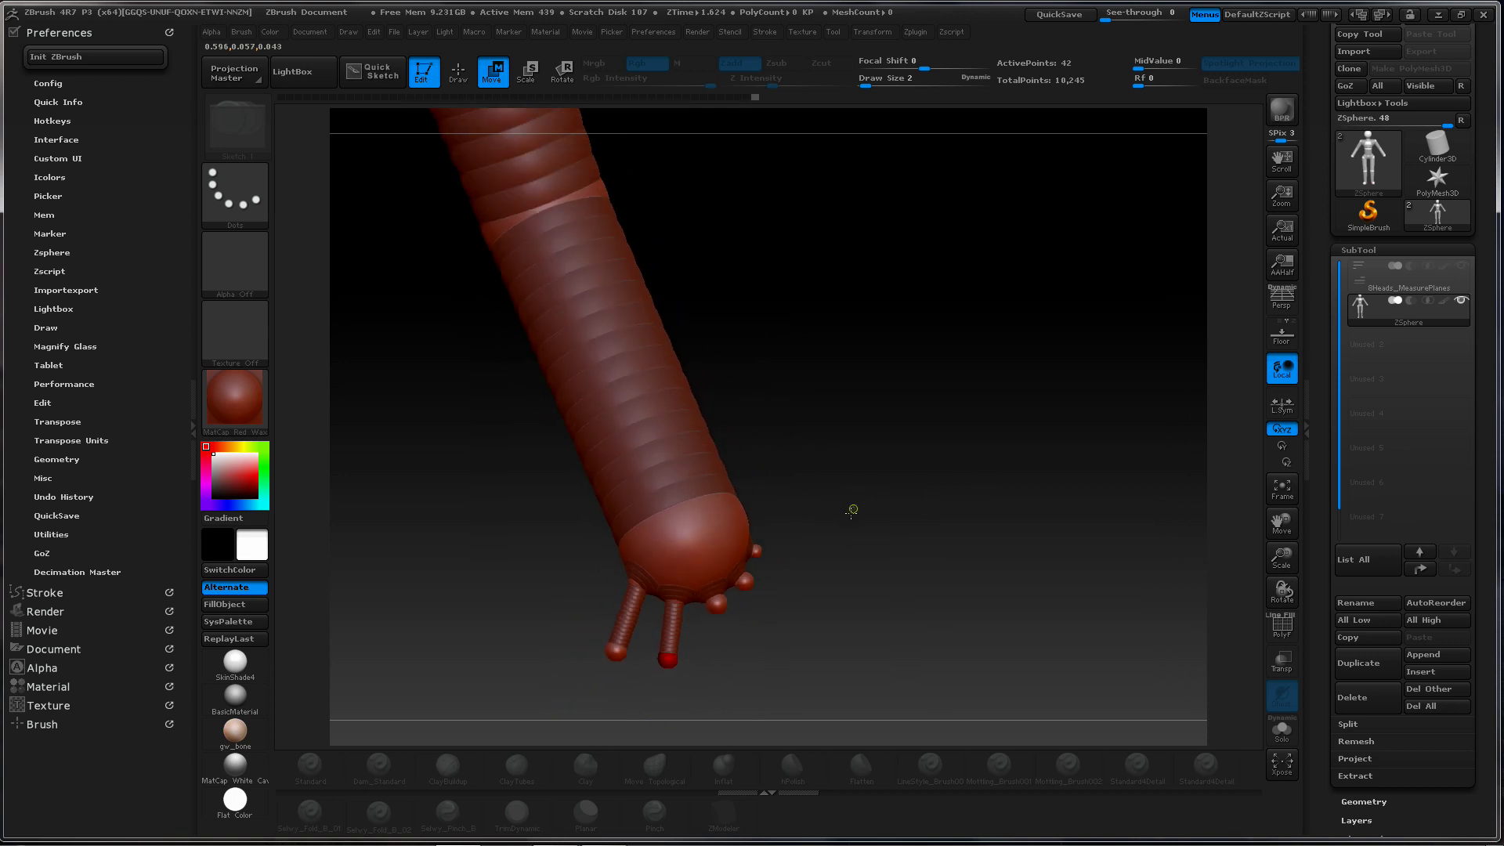
mouse_move(669, 663)
mouse_down()
mouse_move(671, 694)
mouse_move(680, 677)
mouse_up()
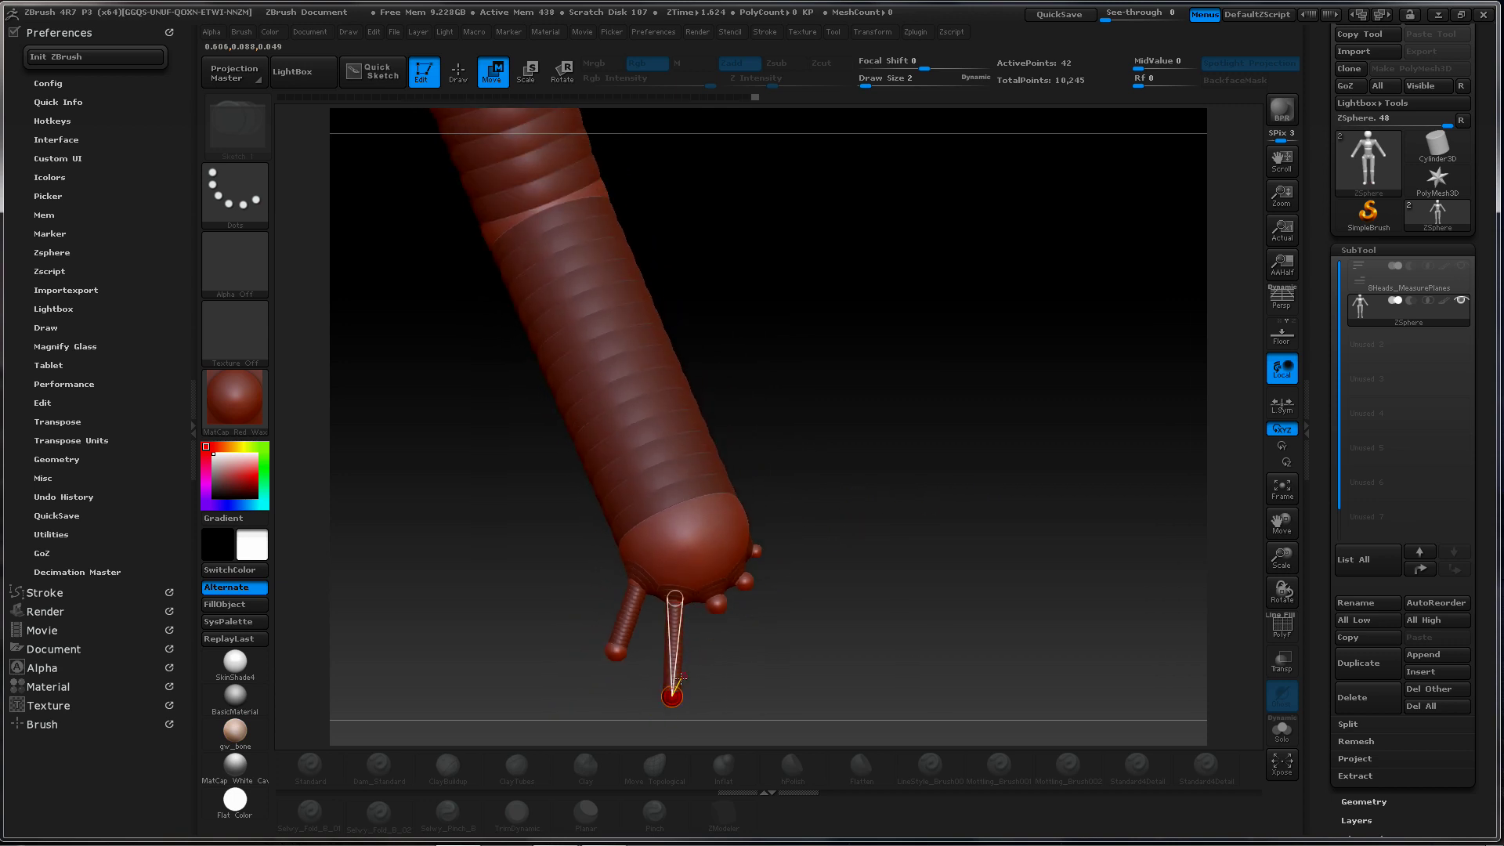
drag(723, 607, 739, 695)
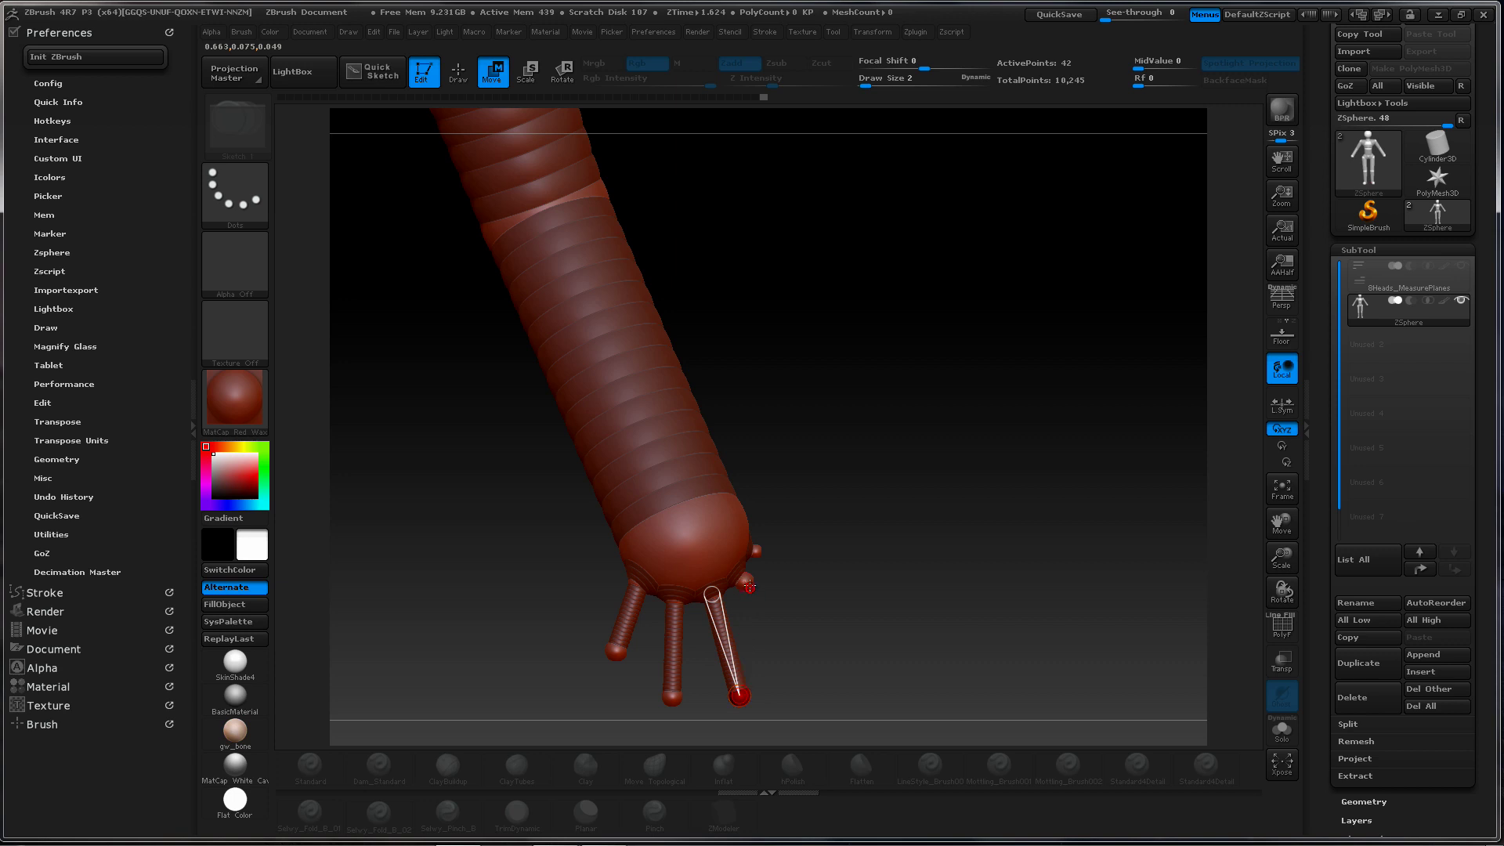
drag(750, 586, 782, 622)
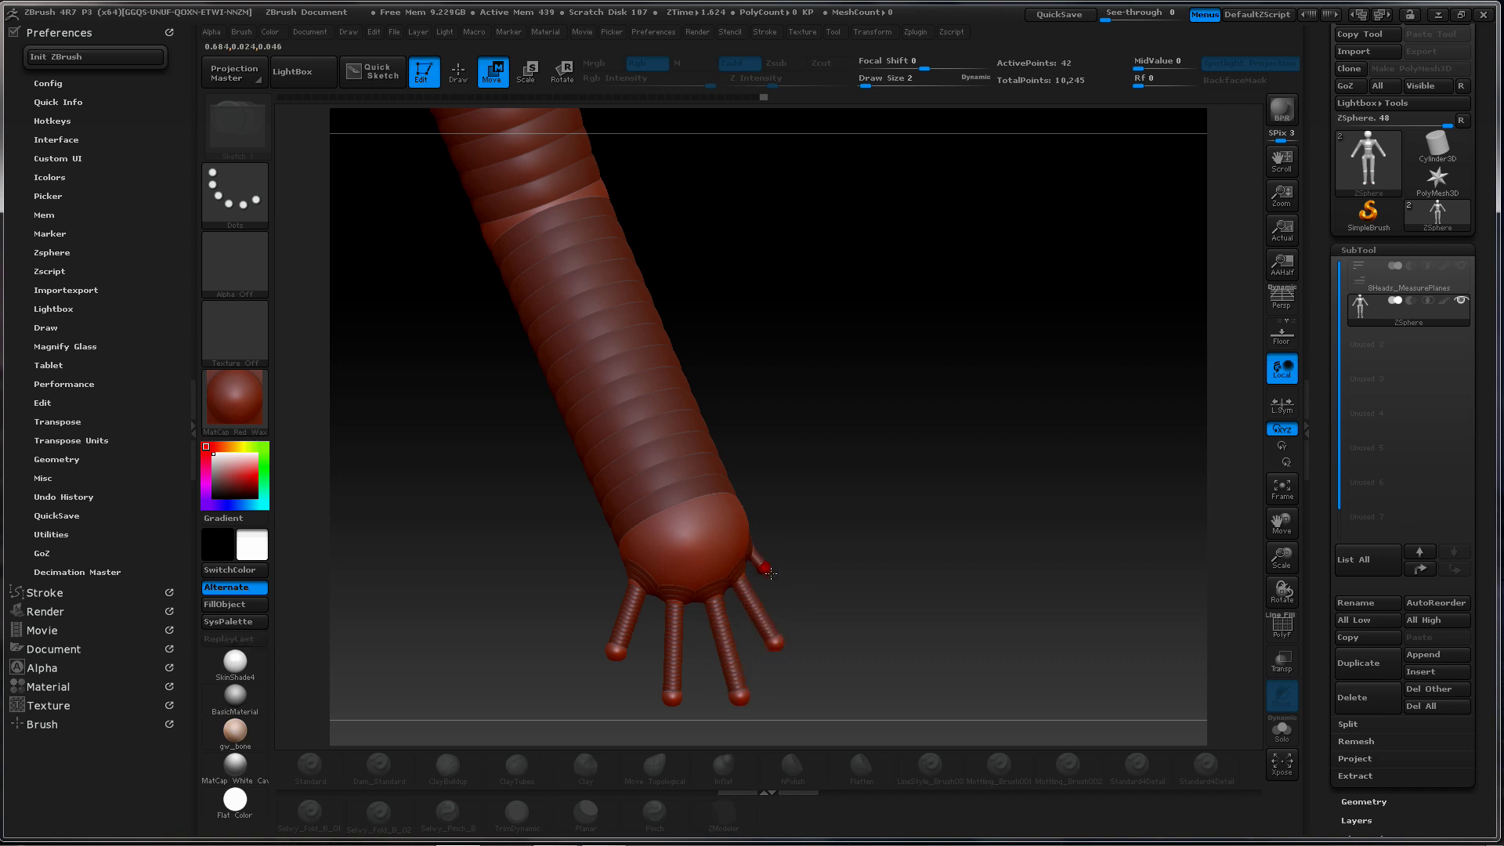
drag(757, 553, 780, 660)
drag(673, 697, 677, 695)
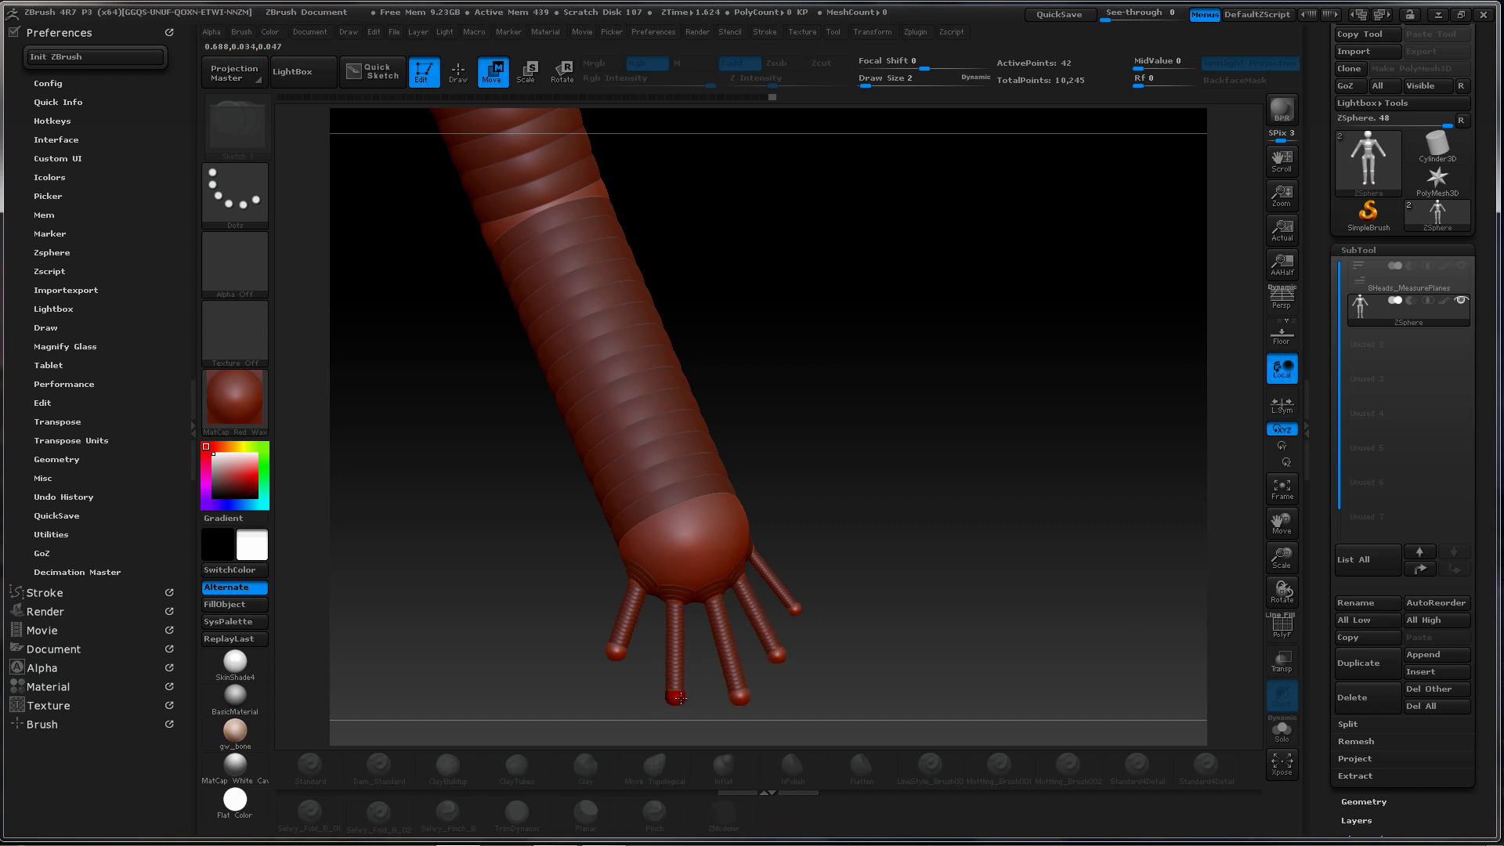
drag(795, 607, 801, 604)
Reposition the finger tips in depth and move the thumb's base and tip ZSpheres away from the palm
drag(960, 513, 751, 678)
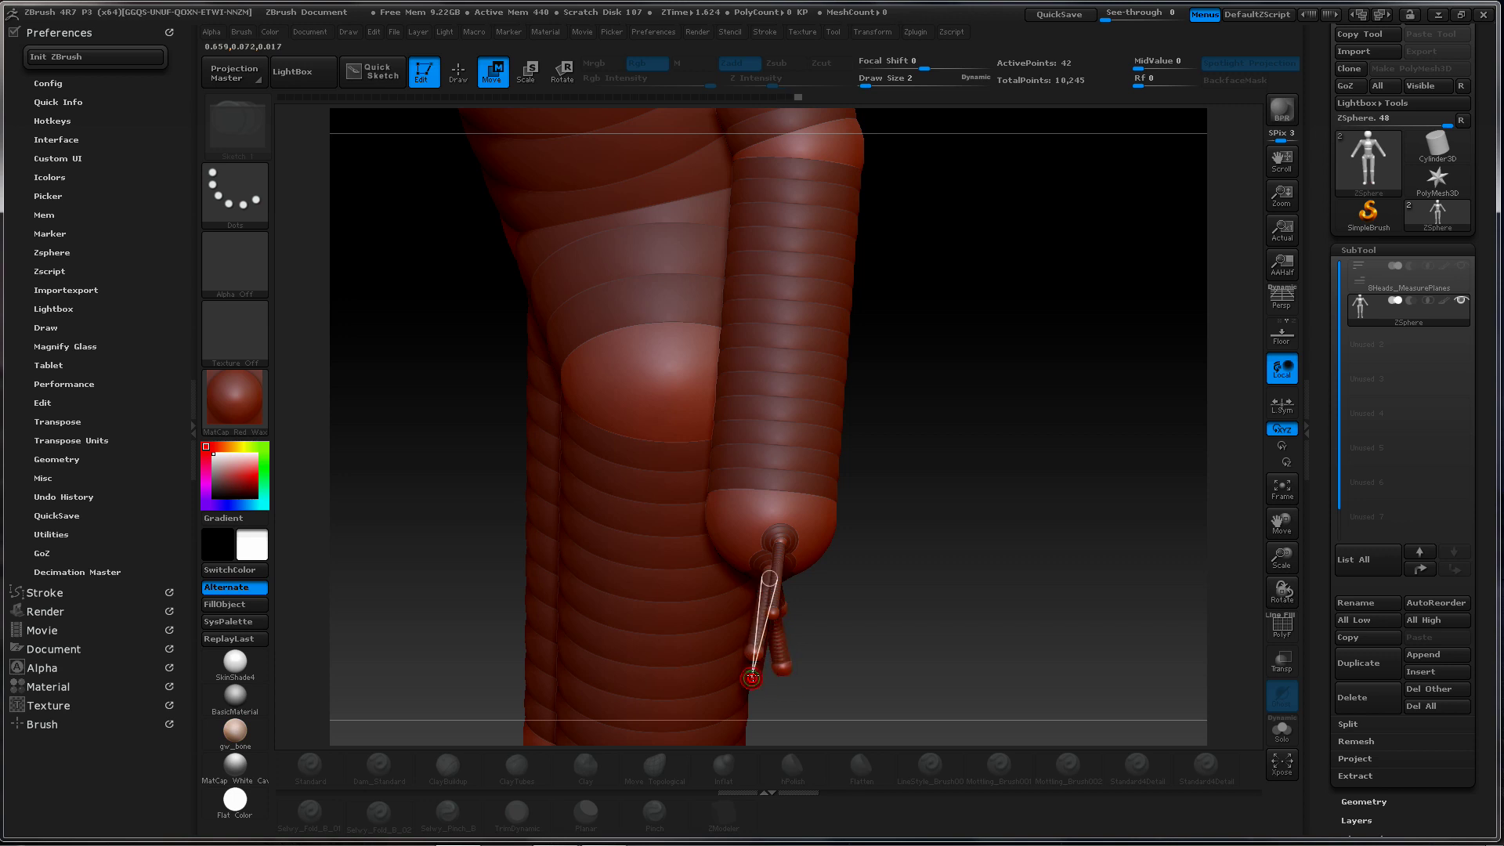
drag(893, 583, 998, 506)
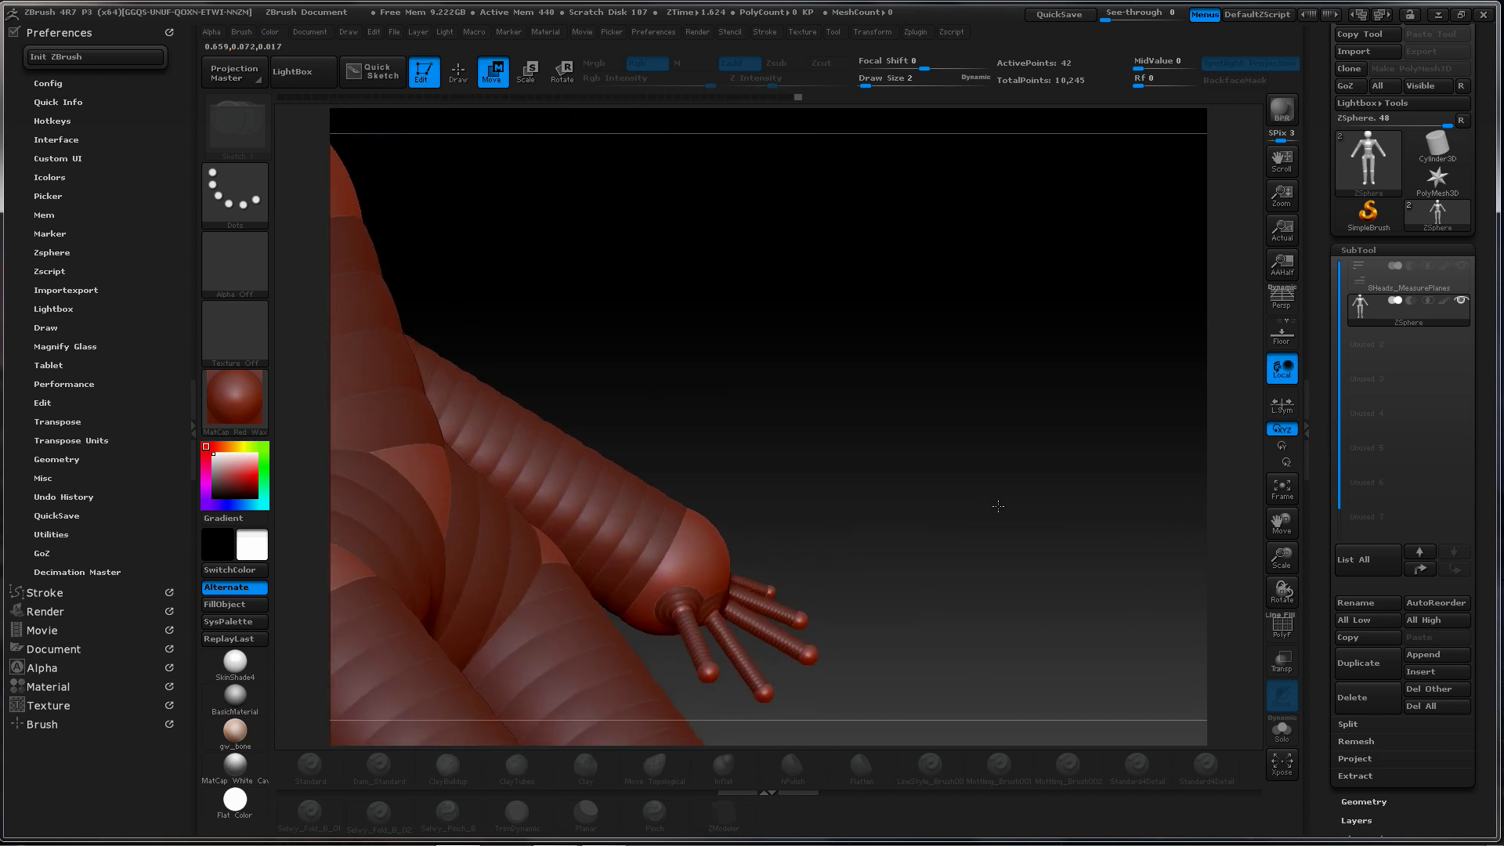
drag(764, 693, 722, 668)
drag(926, 518, 830, 457)
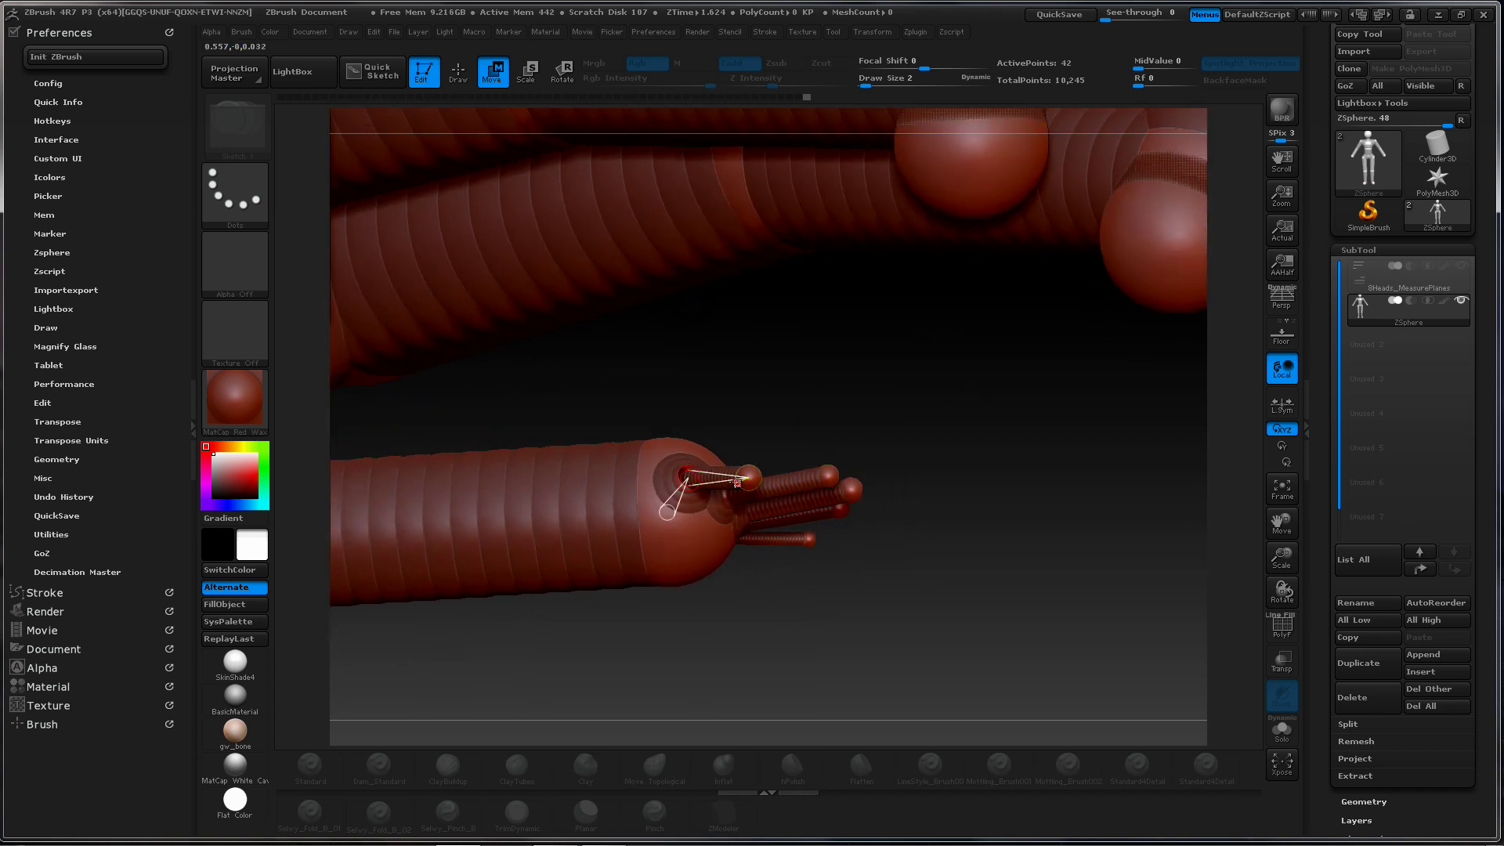
drag(748, 476, 750, 449)
drag(886, 408, 843, 472)
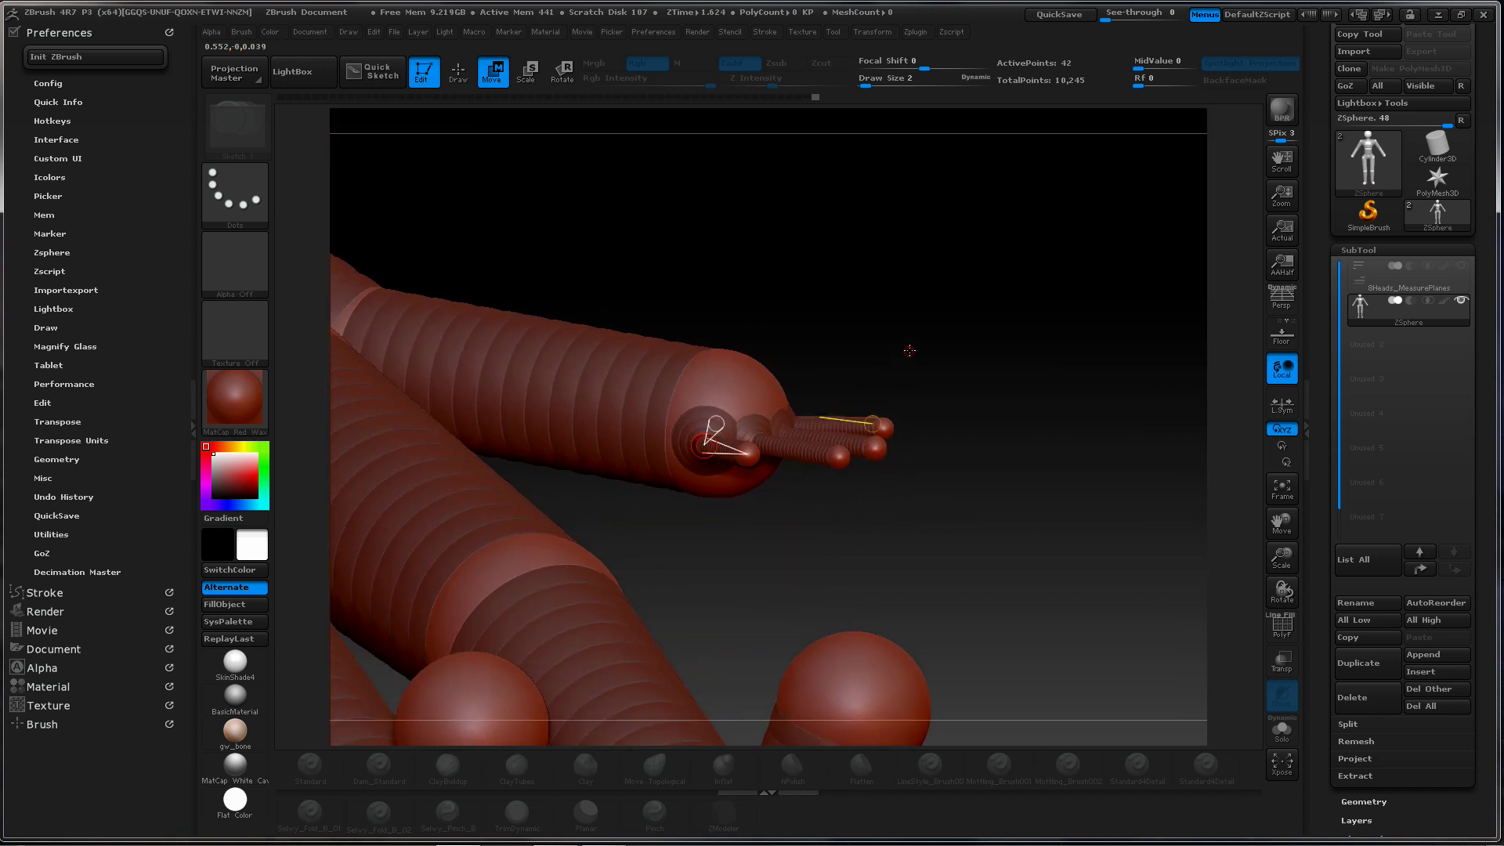
Preview the adaptive skin of the hand with its extended fingers and return to the ZSphere view
key(a)
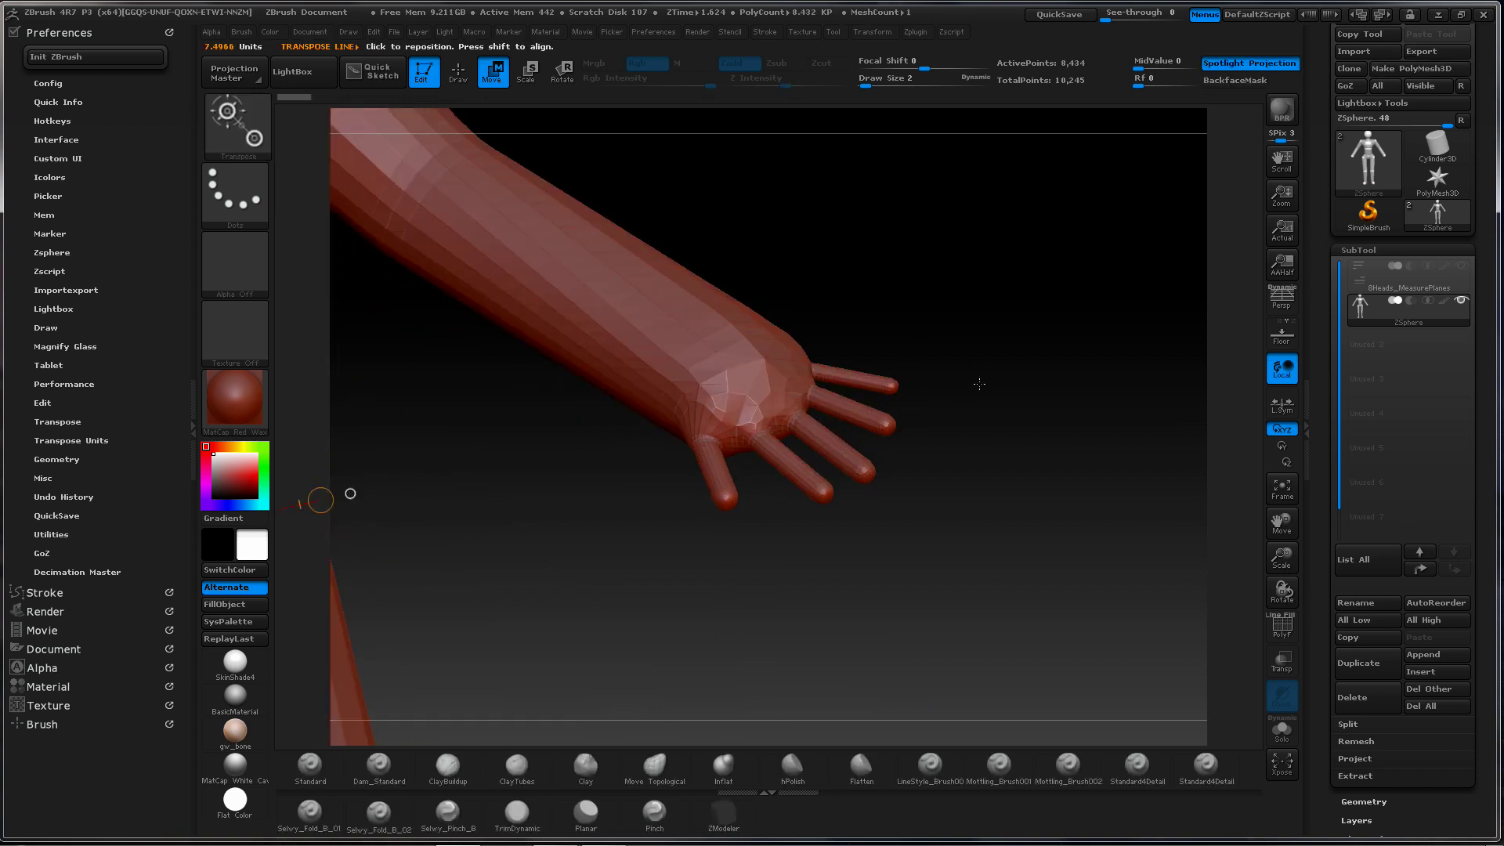
drag(977, 383, 992, 411)
key(a)
Adjust the base and tip ZSpheres of the fingers to even out their spacing and spread around the palm
drag(933, 472, 753, 454)
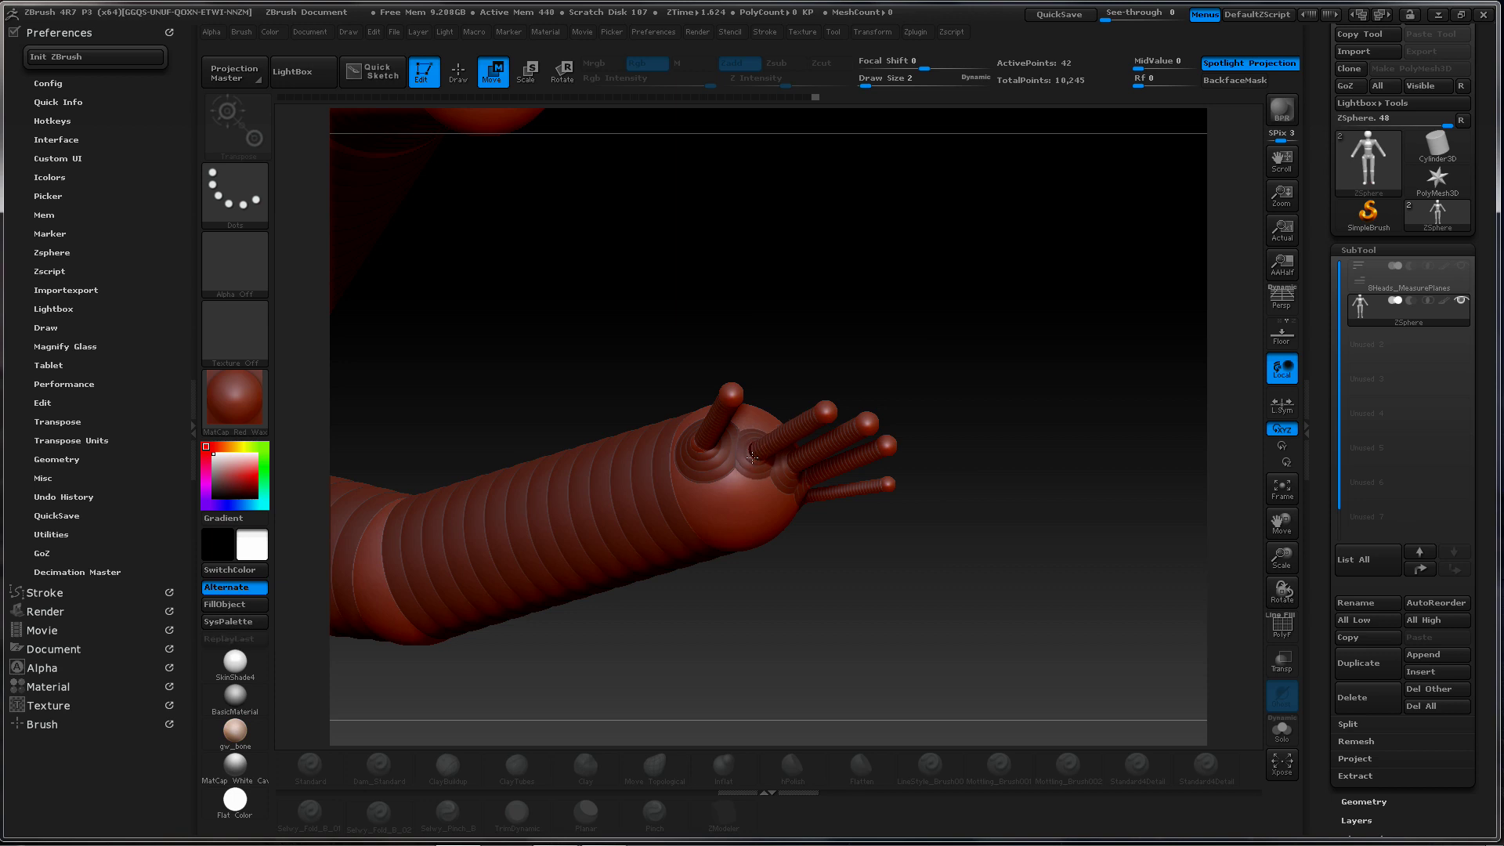
drag(960, 408, 755, 443)
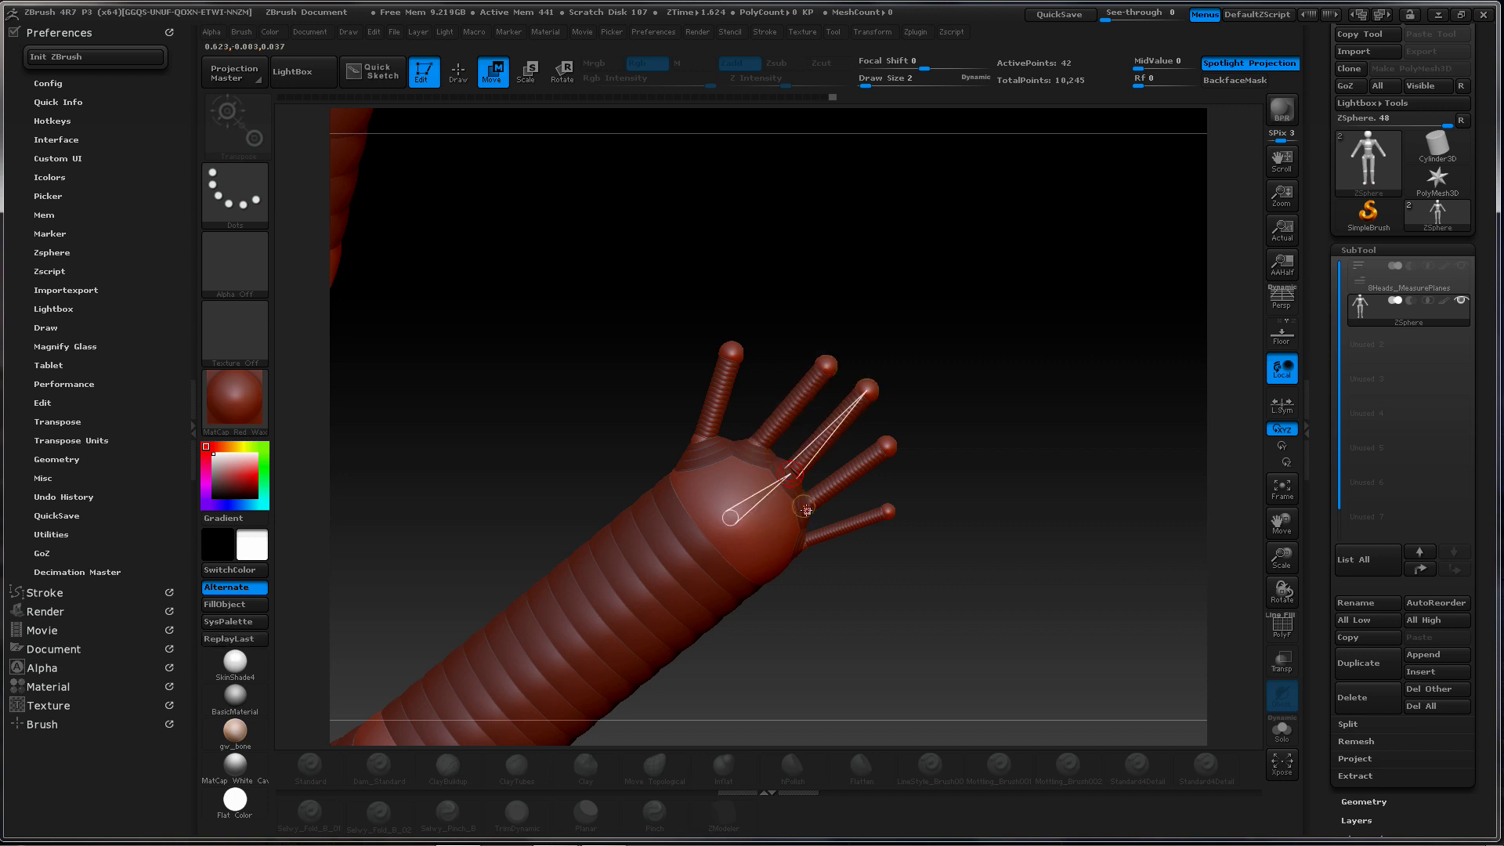
drag(1006, 367, 966, 482)
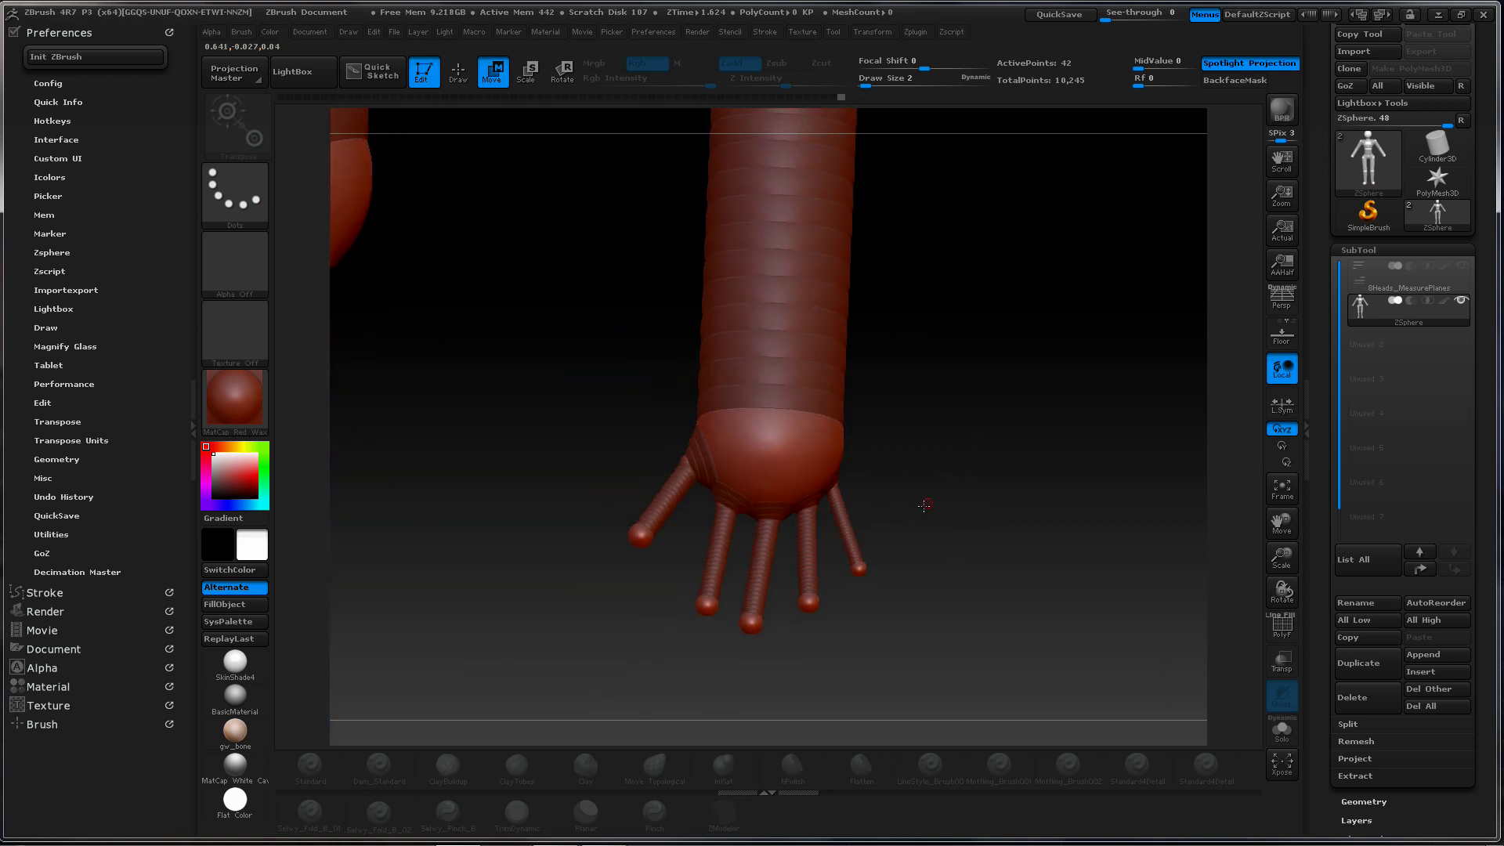
drag(853, 468, 745, 632)
Lengthen the middle, ring and index fingers by moving their tips outward, shorten the little finger slightly, and realign the middle finger's base
alt+drag(1048, 476, 738, 453)
alt+drag(925, 479, 1144, 484)
alt+drag(950, 503, 1053, 505)
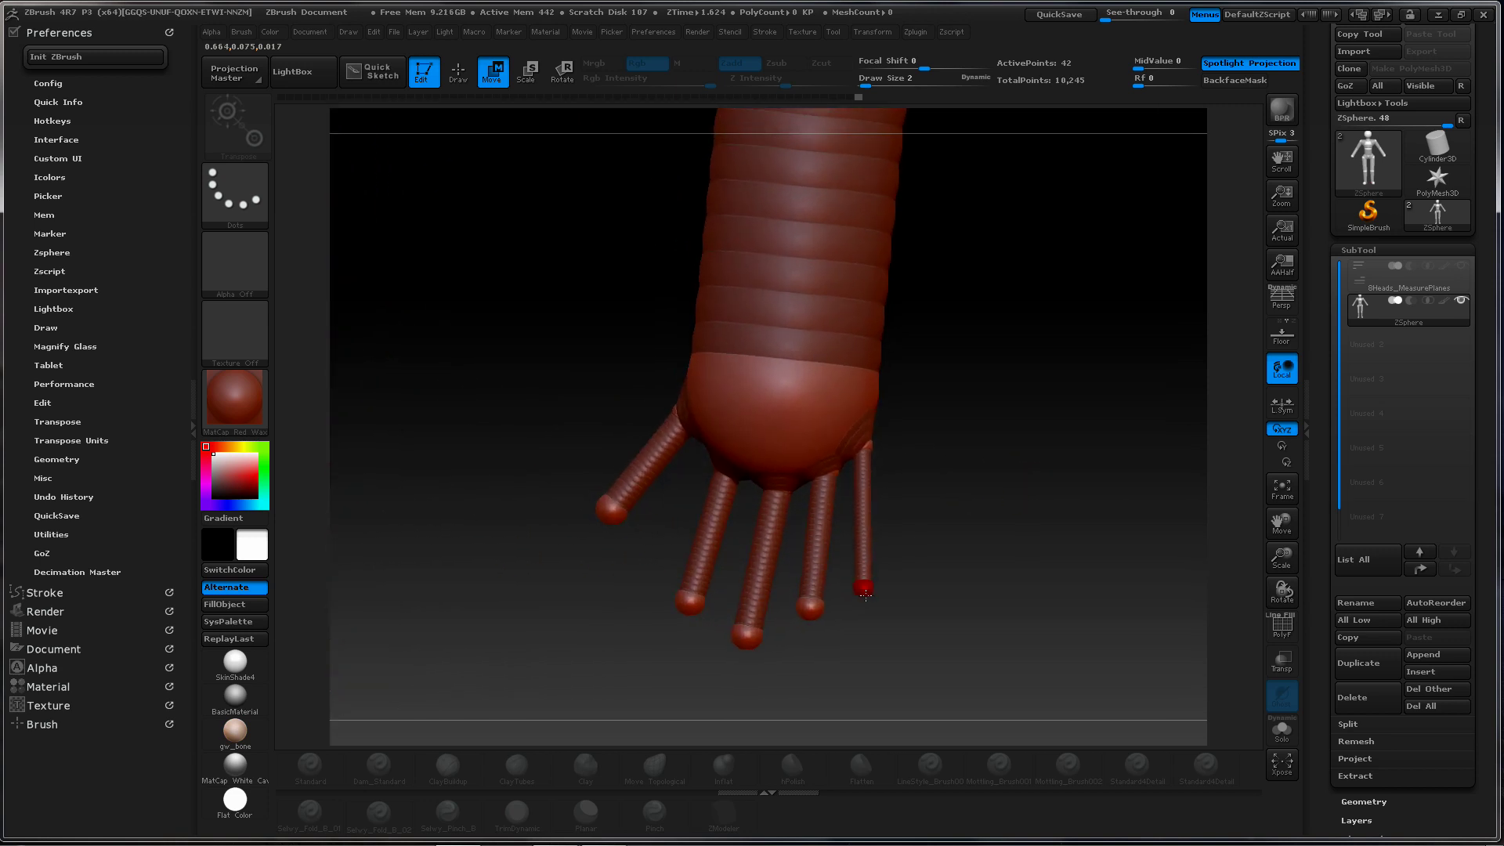
drag(865, 595, 739, 658)
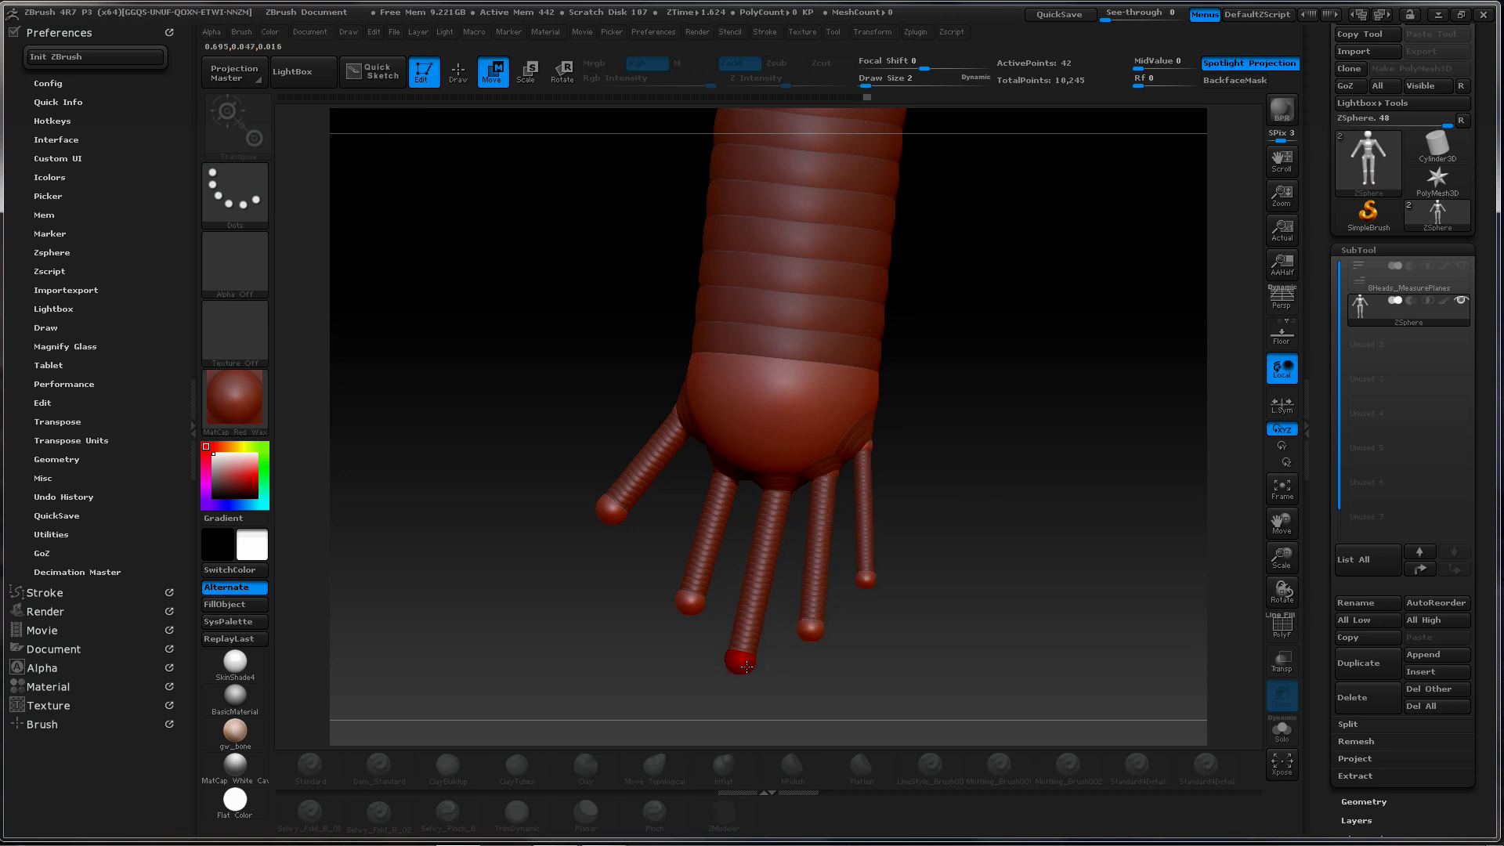
drag(779, 489, 772, 490)
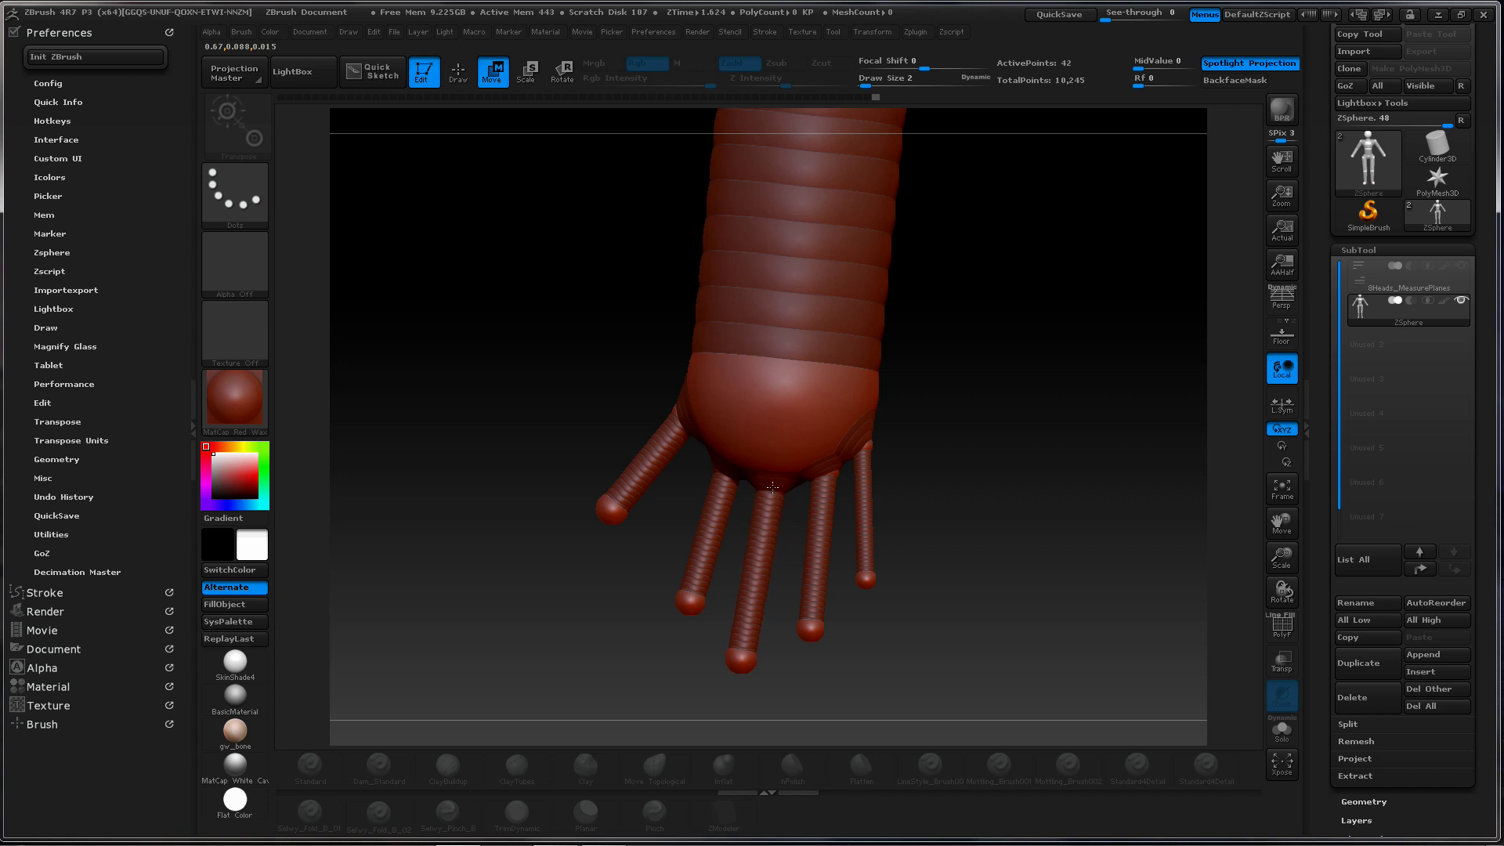
drag(689, 599, 684, 611)
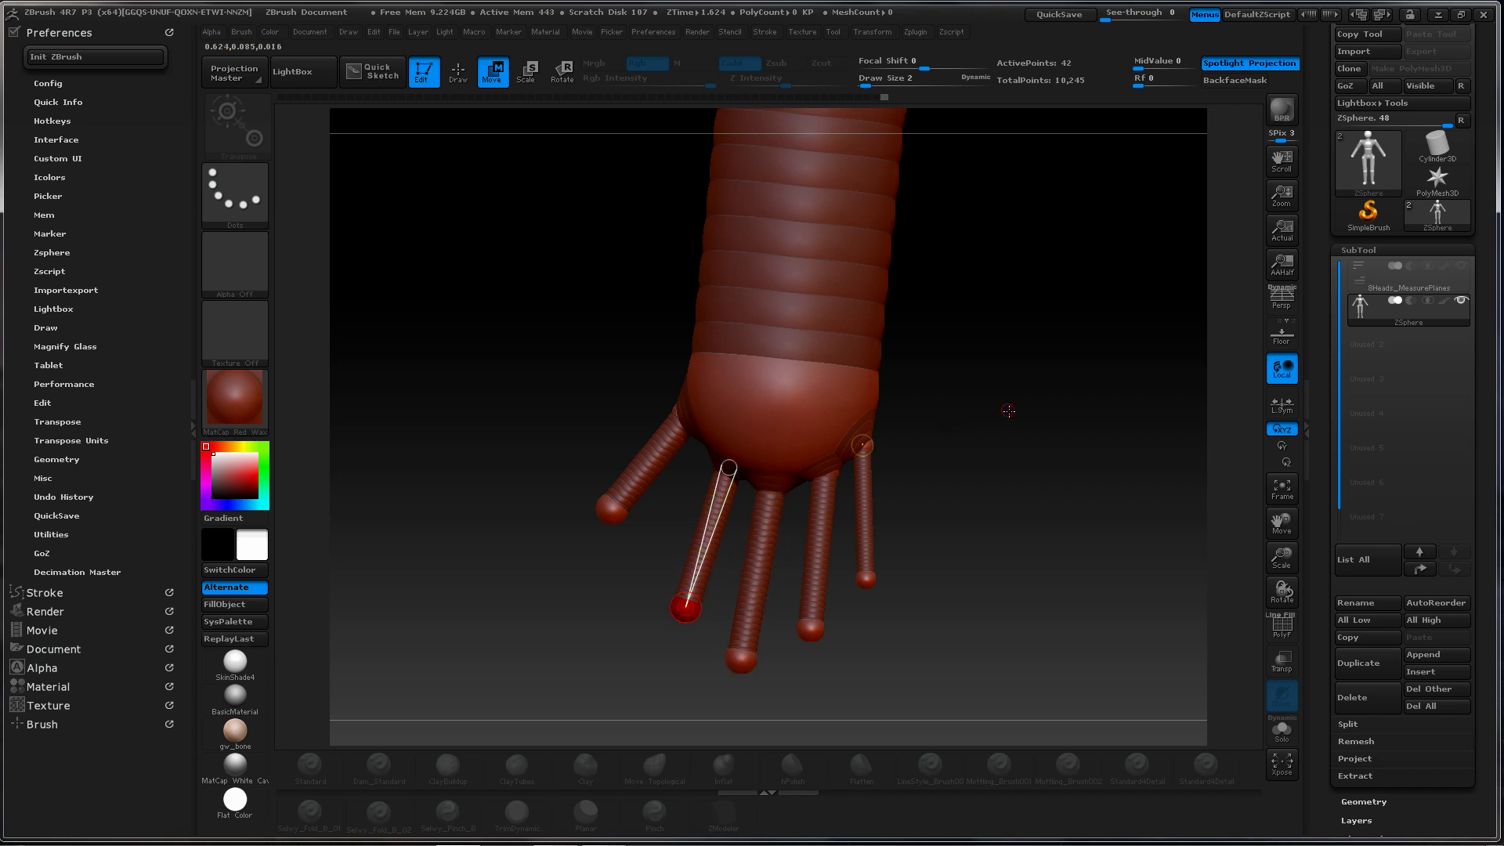
Insert a joint ZSphere midway along the thumb and ready it for repositioning
shift+drag(1008, 409, 1034, 419)
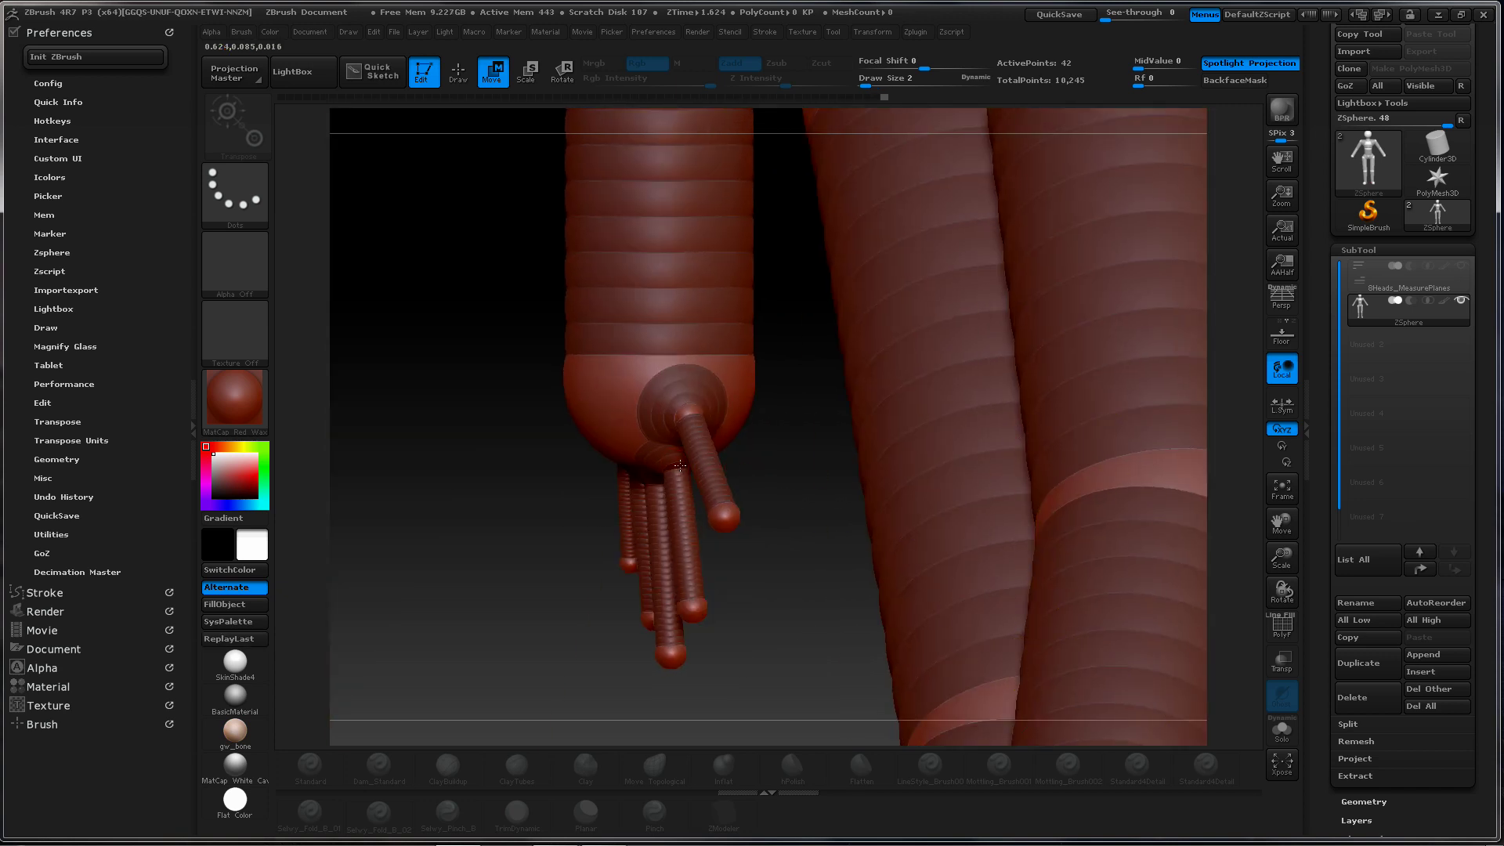
shift+drag(732, 470, 685, 484)
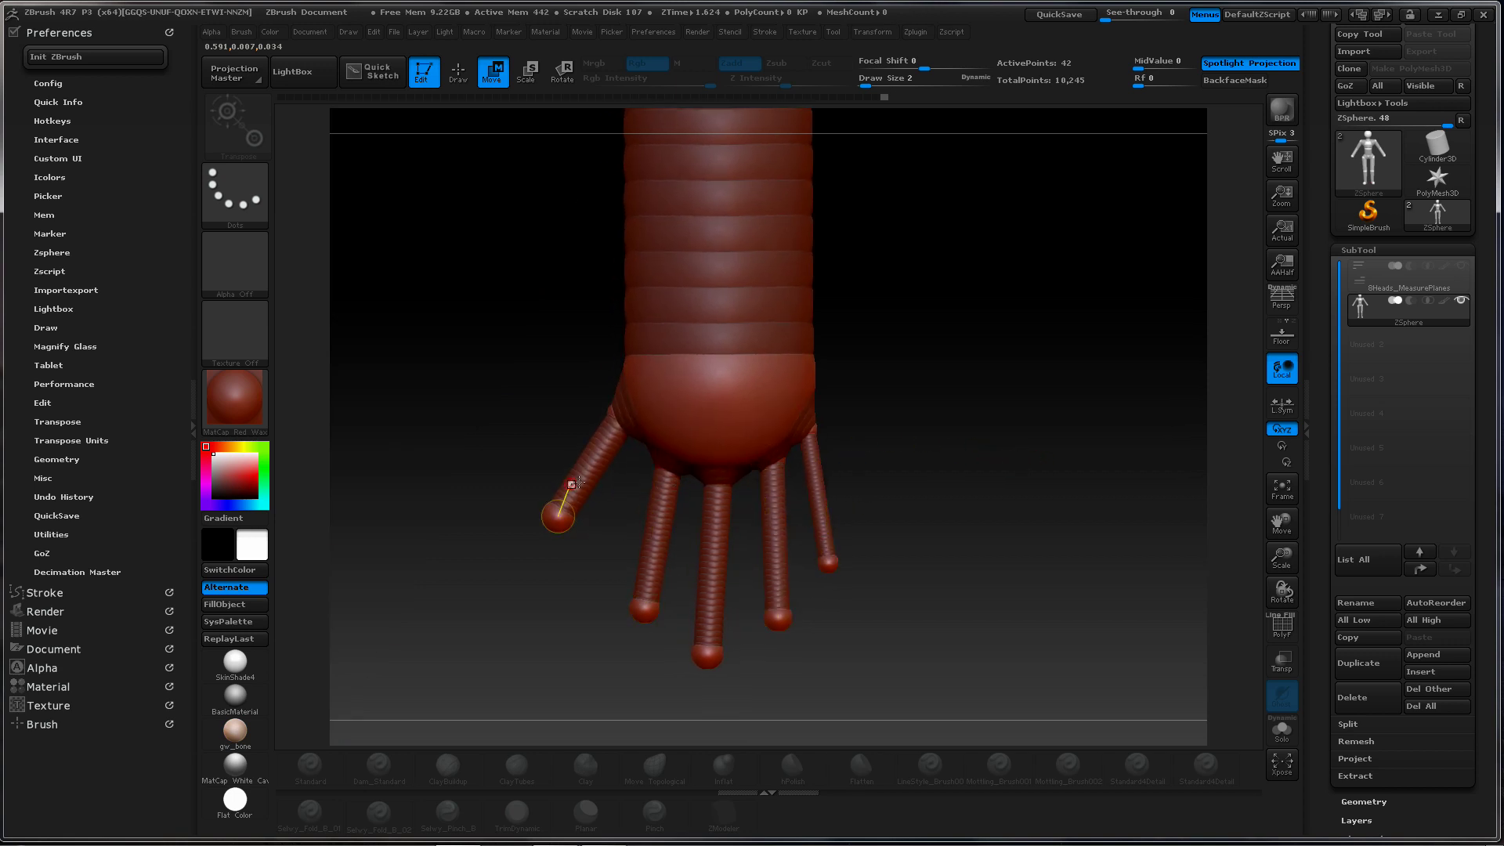
key(q)
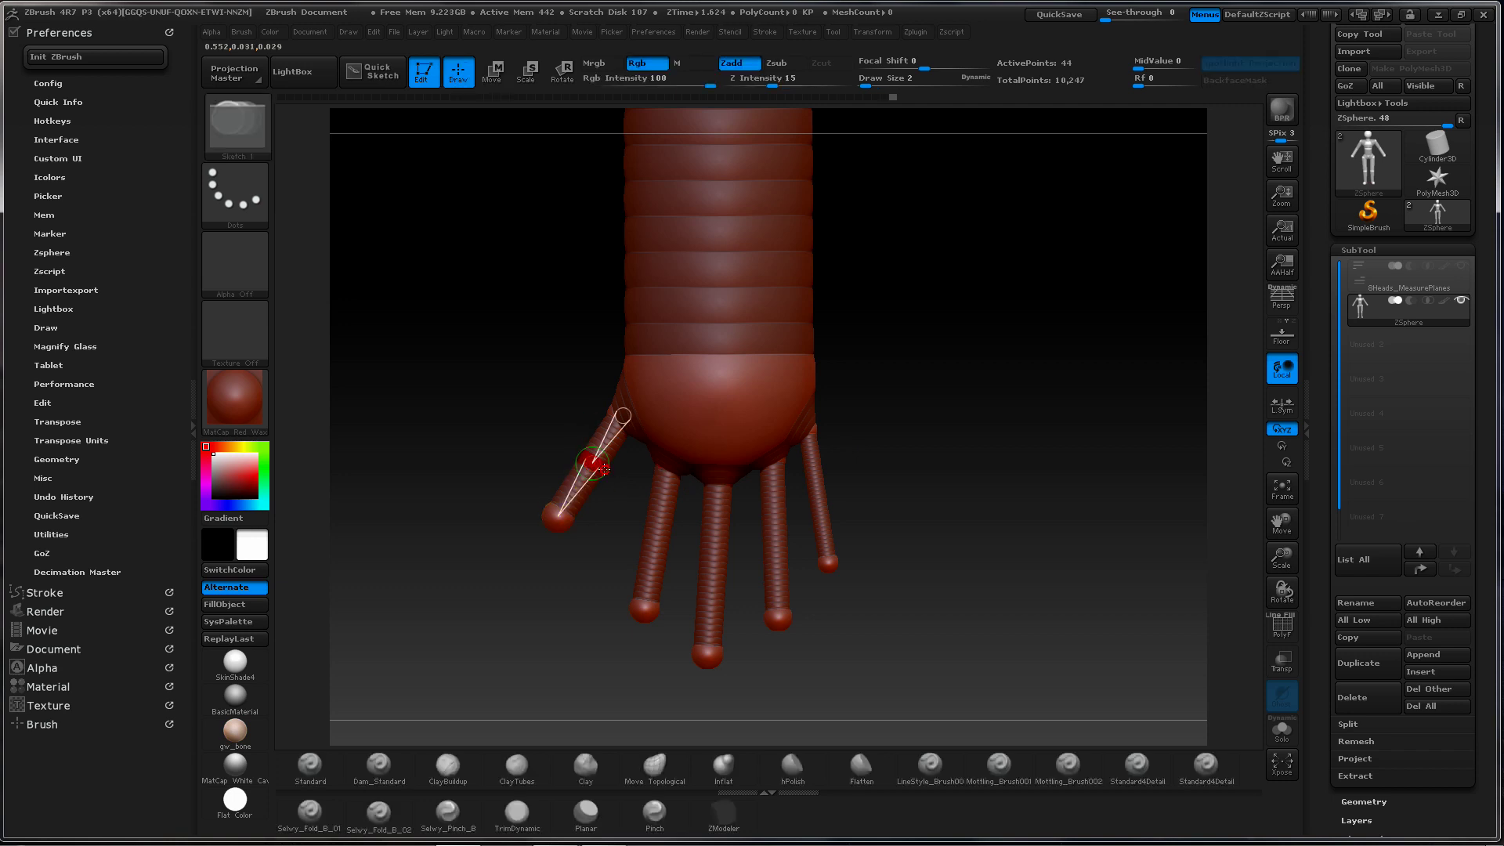
key(w)
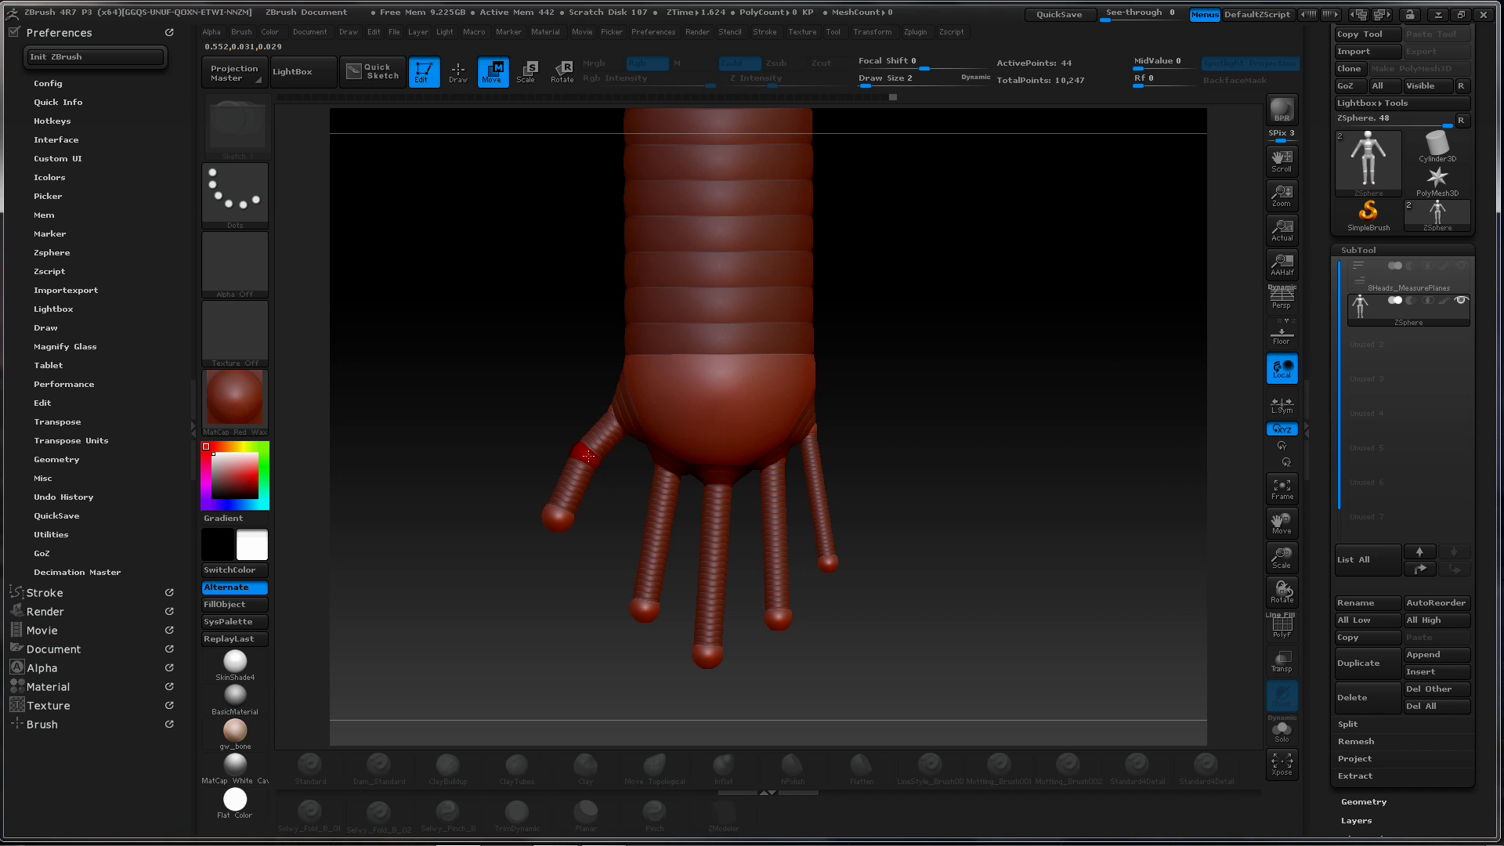
Reposition the thumb's middle joint and tip in depth and sideways to give the thumb a slight bend
drag(901, 406, 1032, 417)
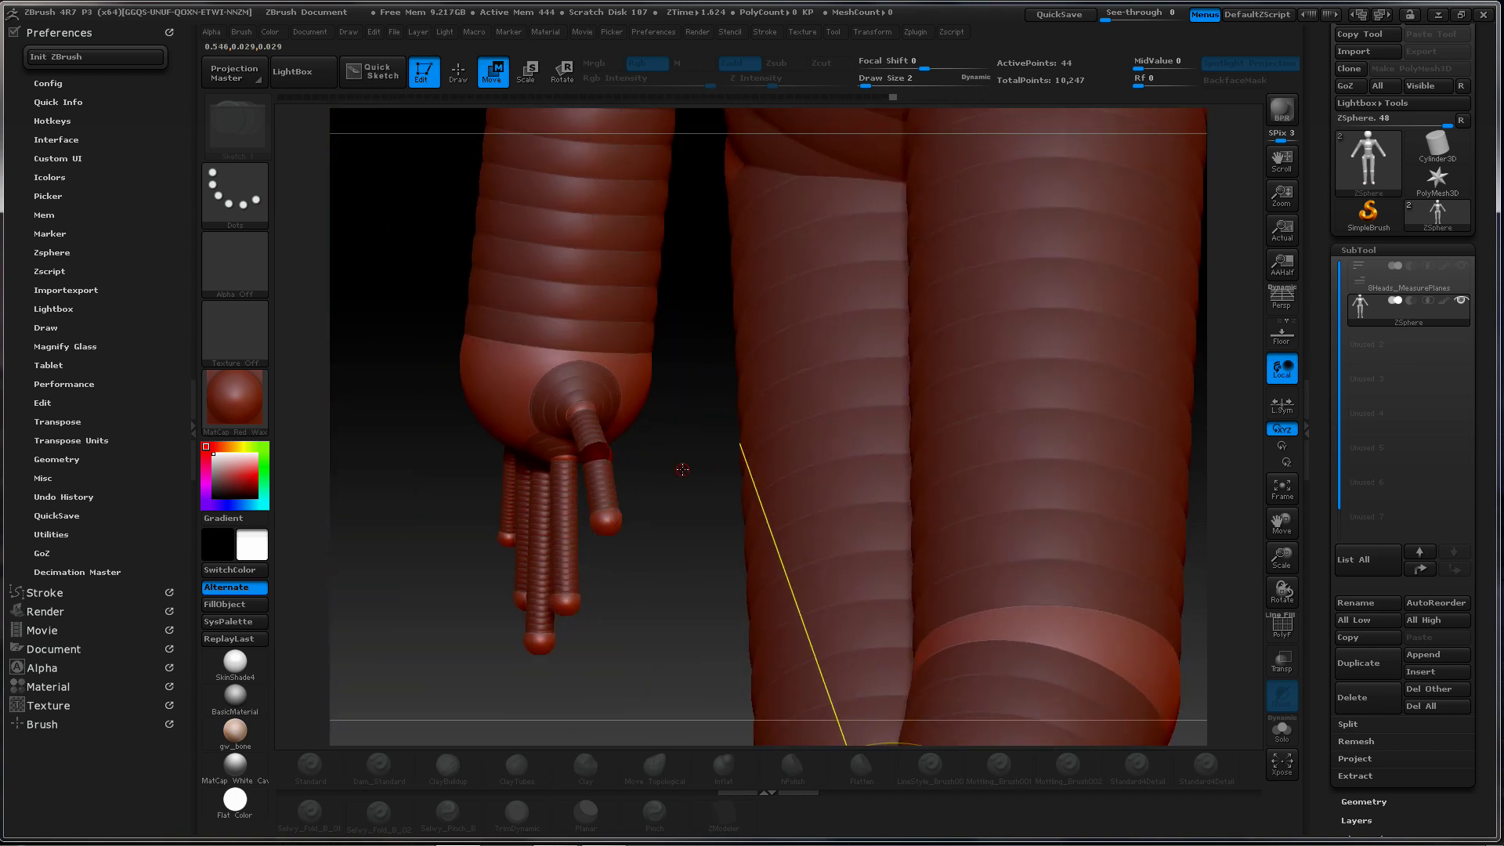
mouse_move(669, 469)
mouse_down()
mouse_move(518, 464)
mouse_move(640, 473)
mouse_up()
drag(585, 529, 618, 517)
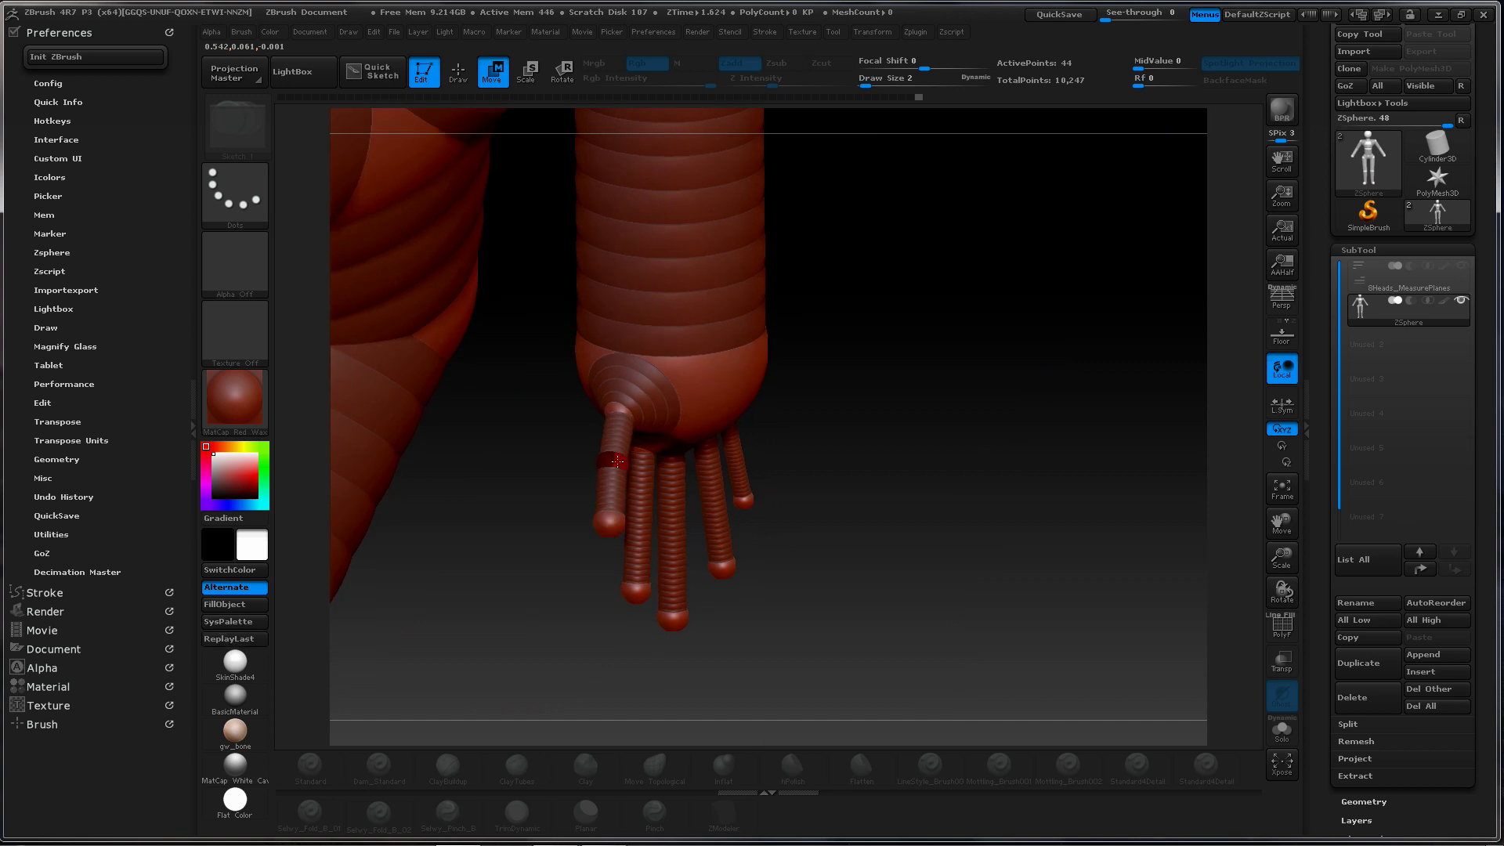
drag(612, 520, 624, 524)
drag(887, 443, 825, 419)
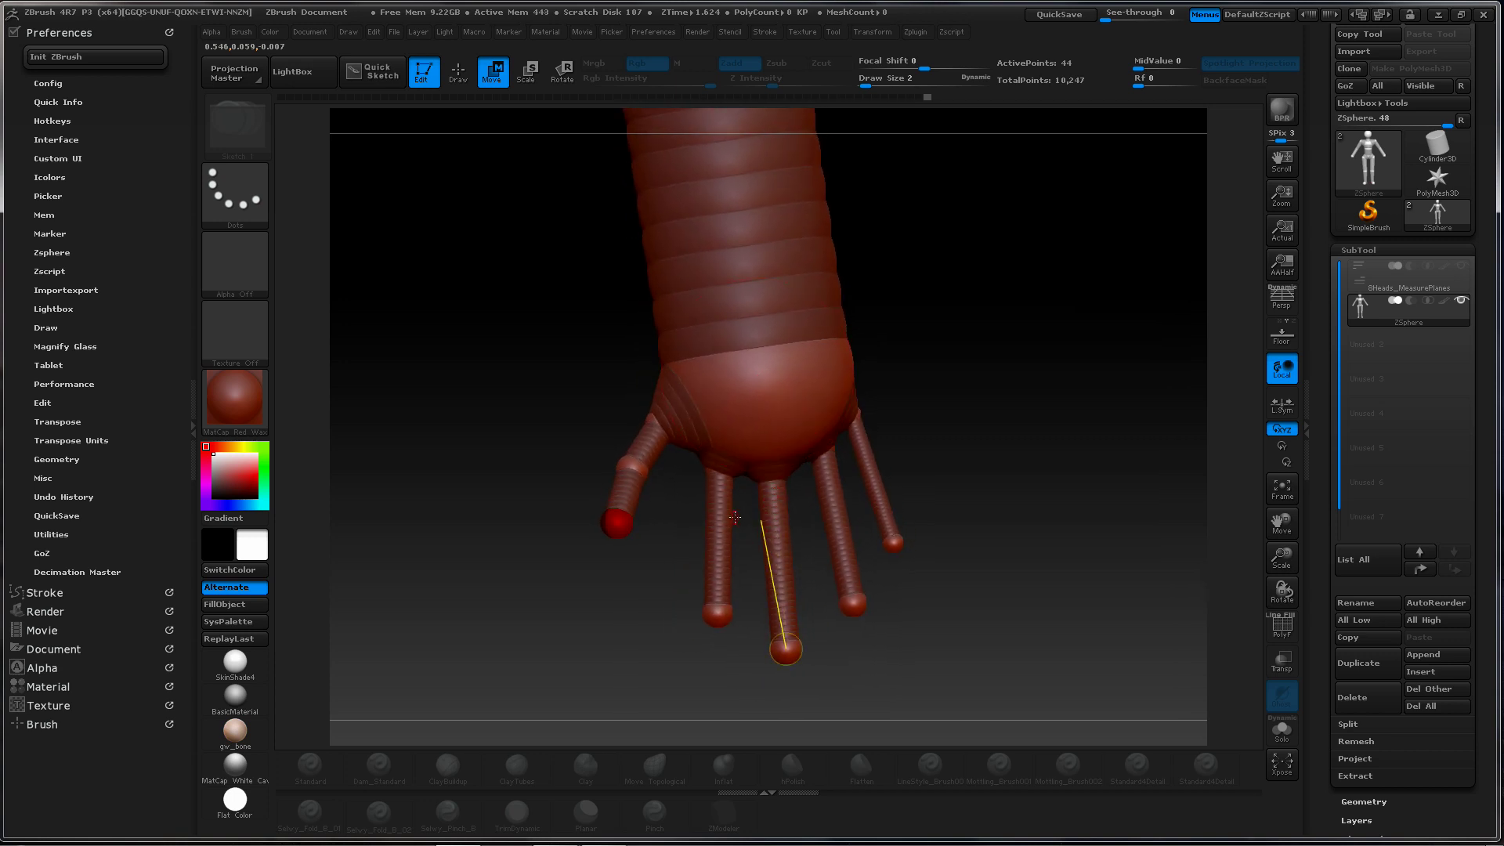
Insert a middle joint ZSphere in each of the index, middle, ring and little fingers
key(q)
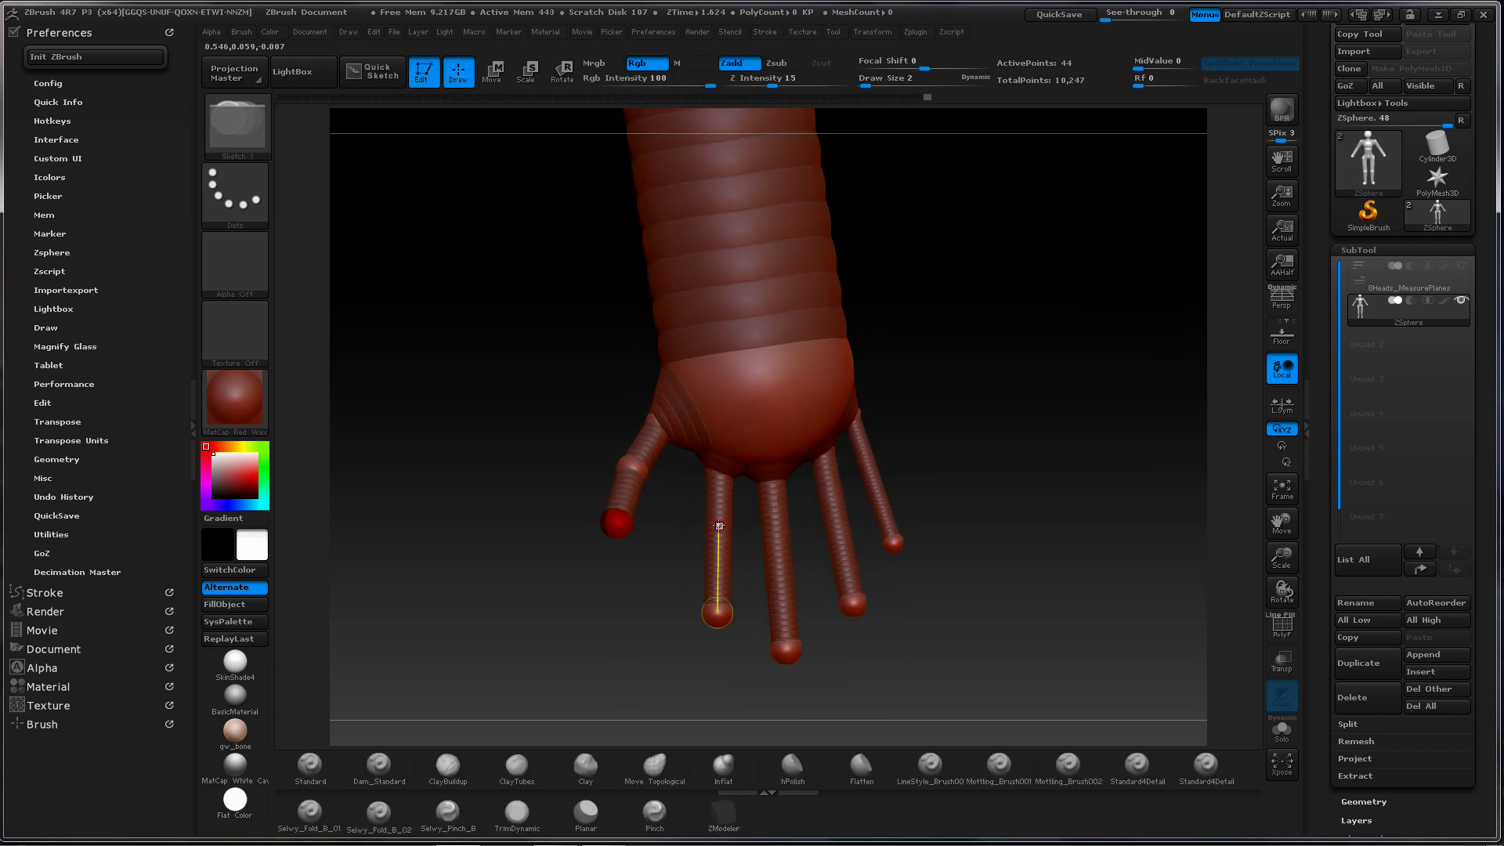
click(720, 525)
click(777, 549)
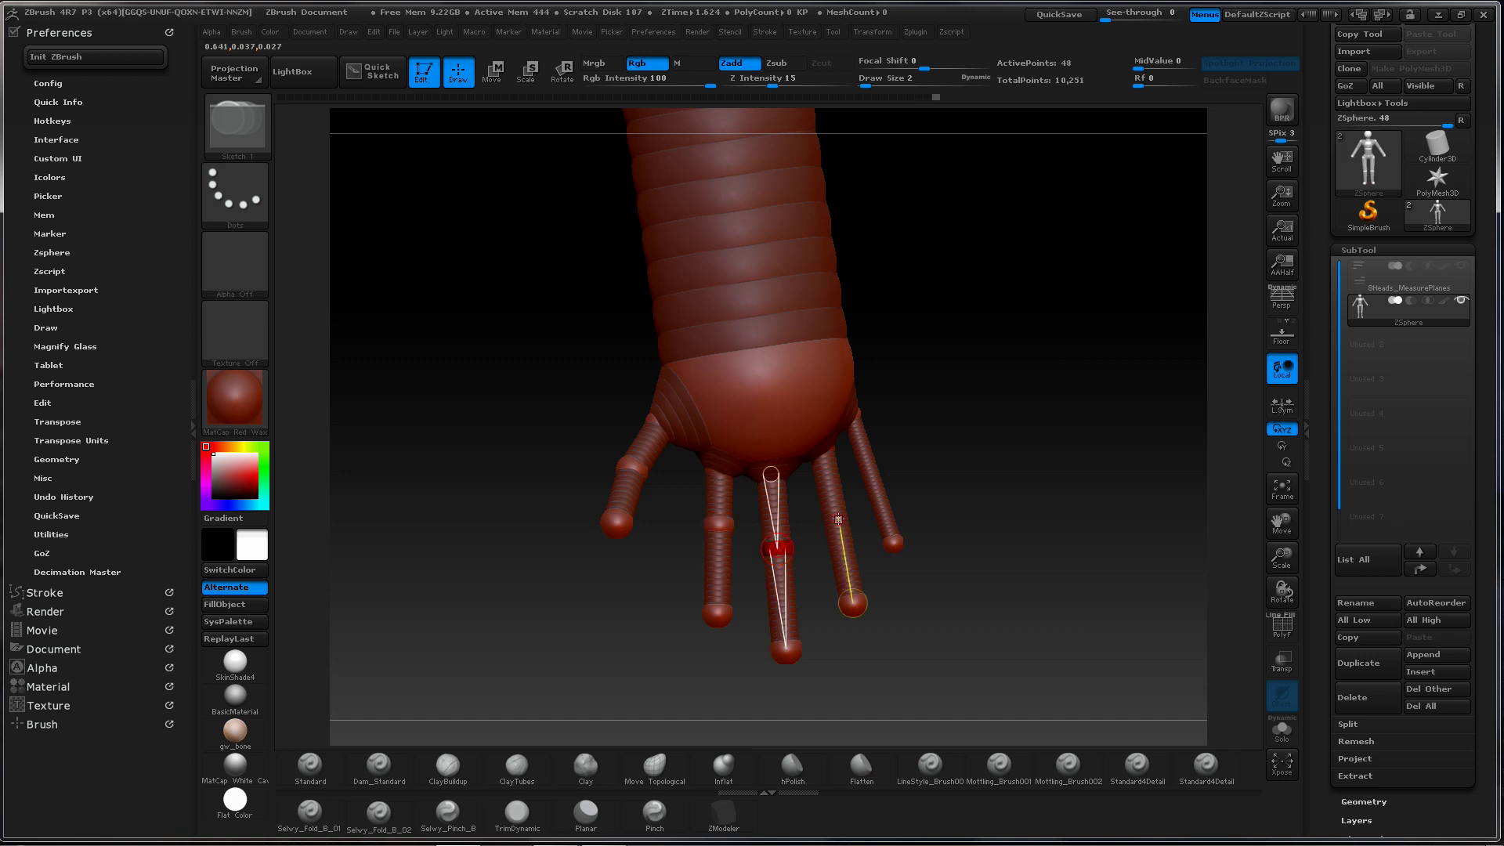
click(838, 519)
click(871, 468)
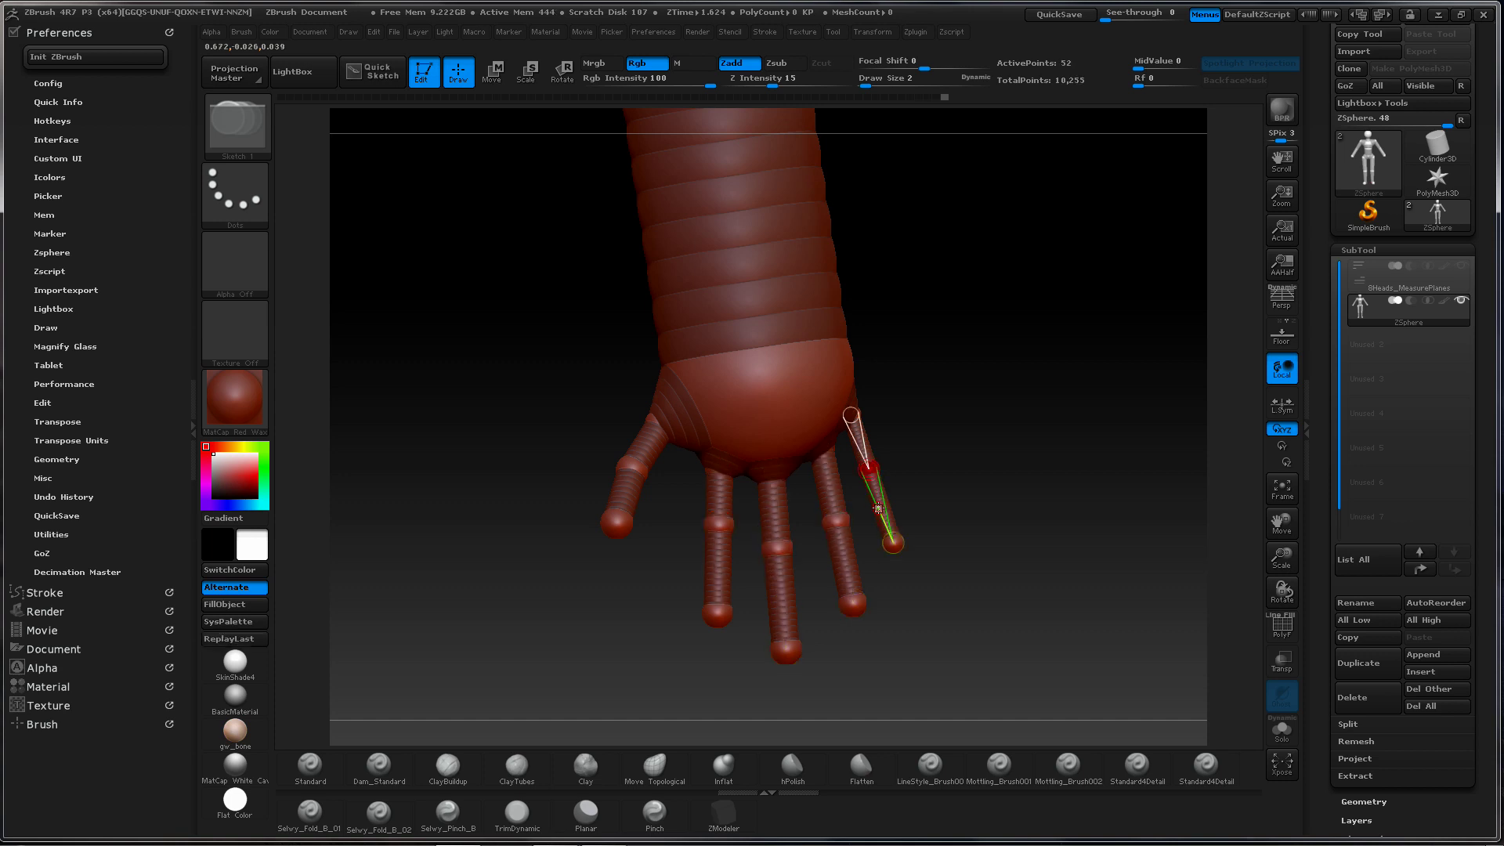
Move the middle joint ZSpheres of the four fingers toward the back of the hand to bend the fingers slightly
drag(1018, 456, 839, 489)
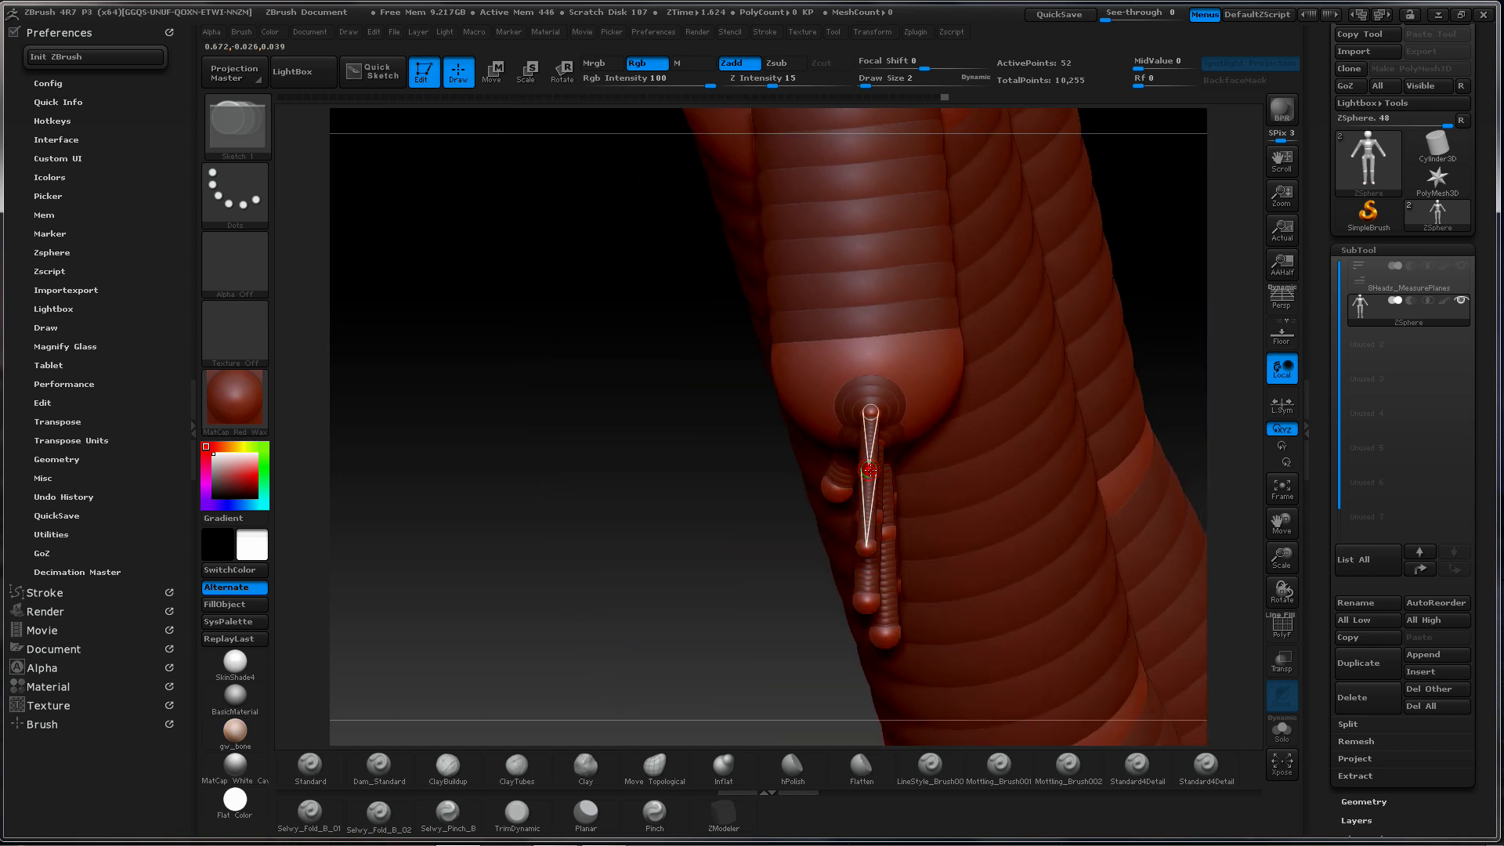
key(e)
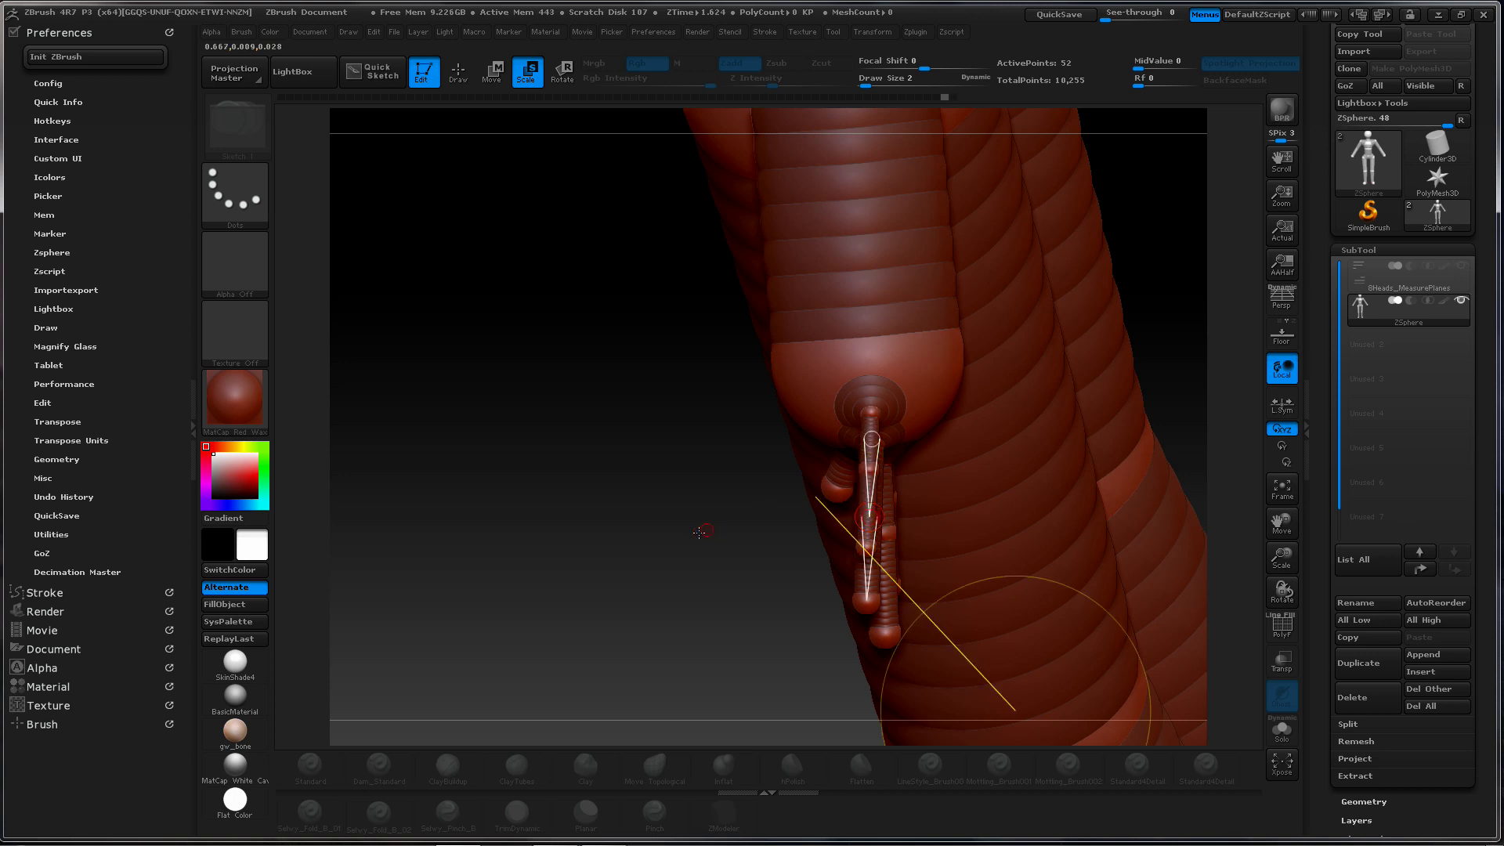
drag(702, 530, 922, 471)
key(w)
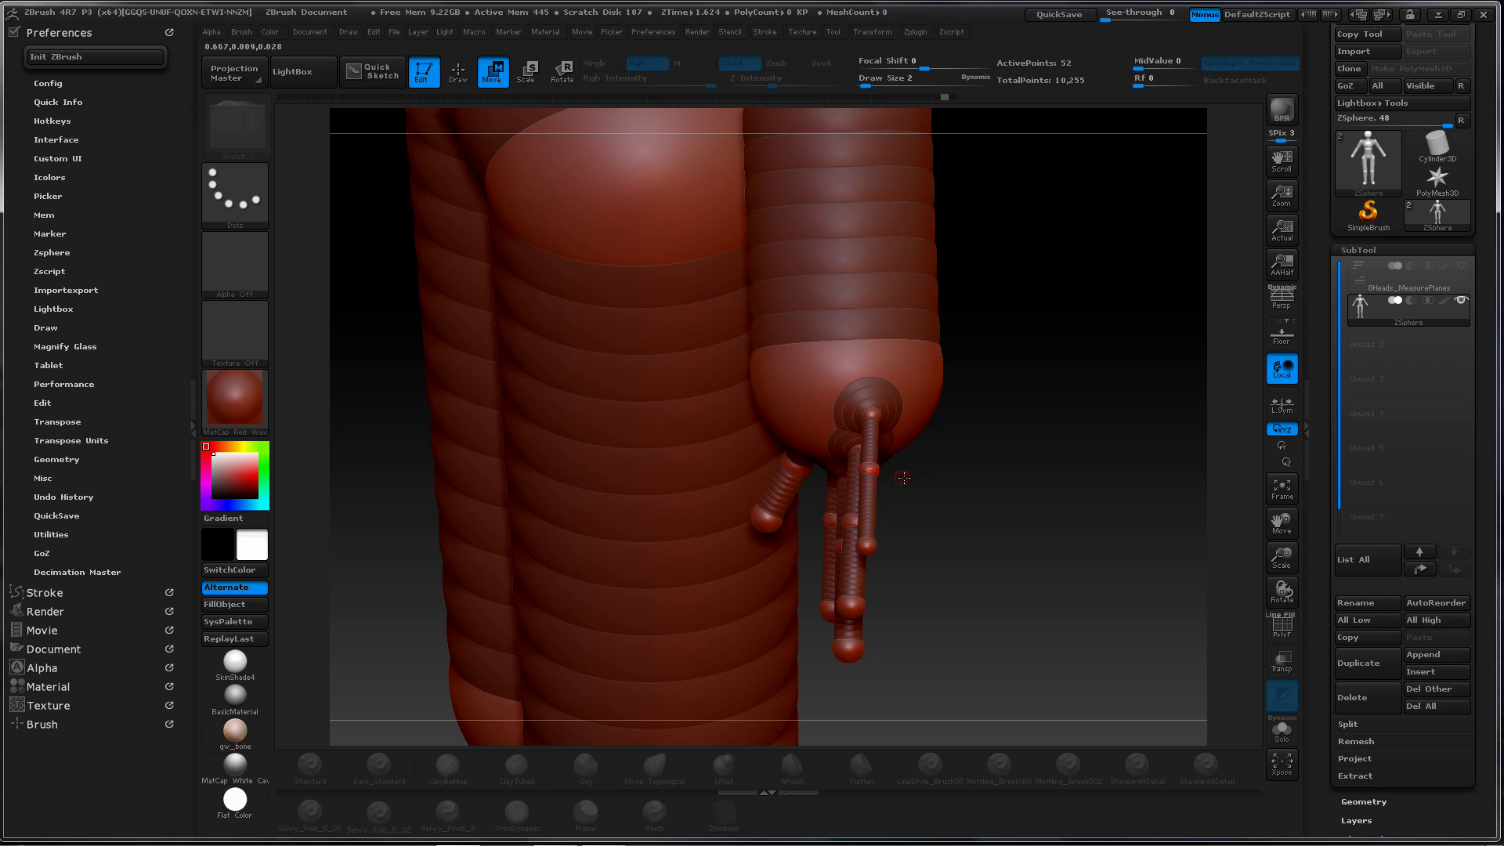
mouse_move(999, 477)
mouse_down()
mouse_move(852, 514)
mouse_move(865, 514)
mouse_up()
mouse_move(1108, 420)
mouse_down()
mouse_move(1054, 399)
mouse_move(1058, 380)
mouse_move(1090, 412)
mouse_move(1117, 364)
mouse_move(1101, 388)
mouse_up()
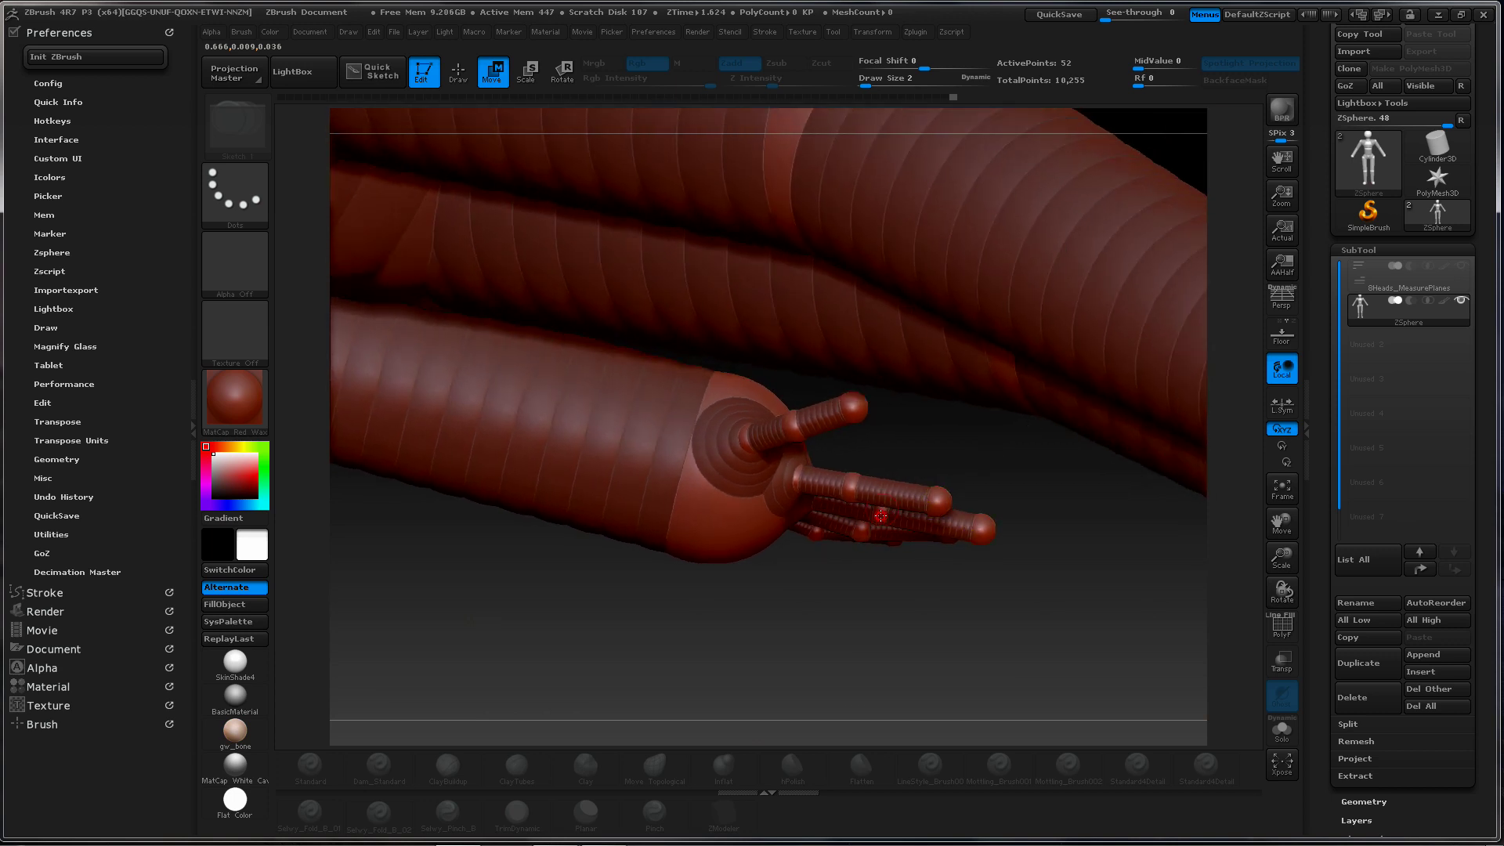
drag(880, 515, 875, 526)
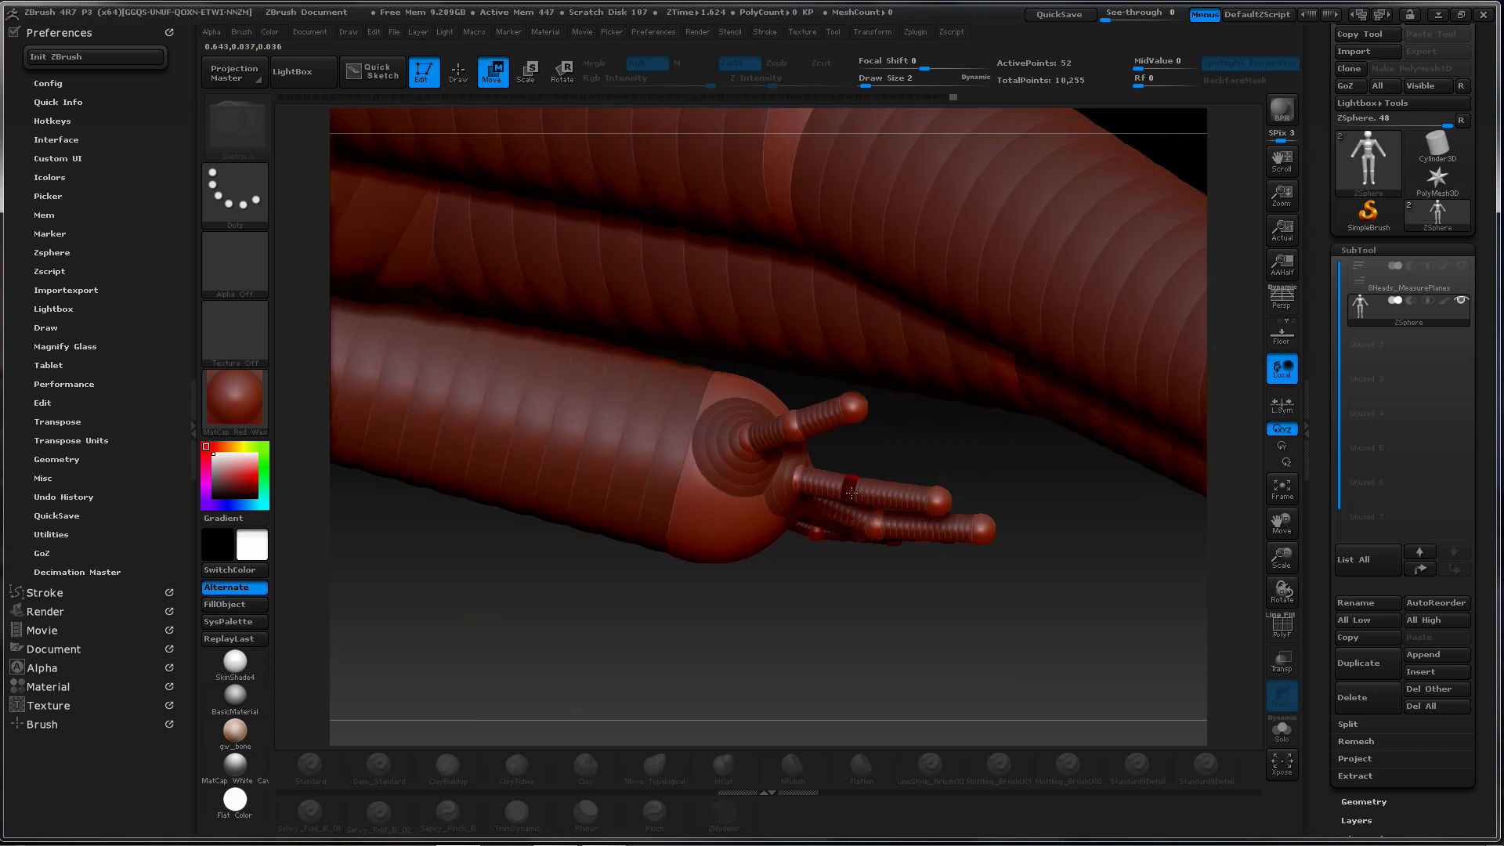
drag(1005, 479, 842, 541)
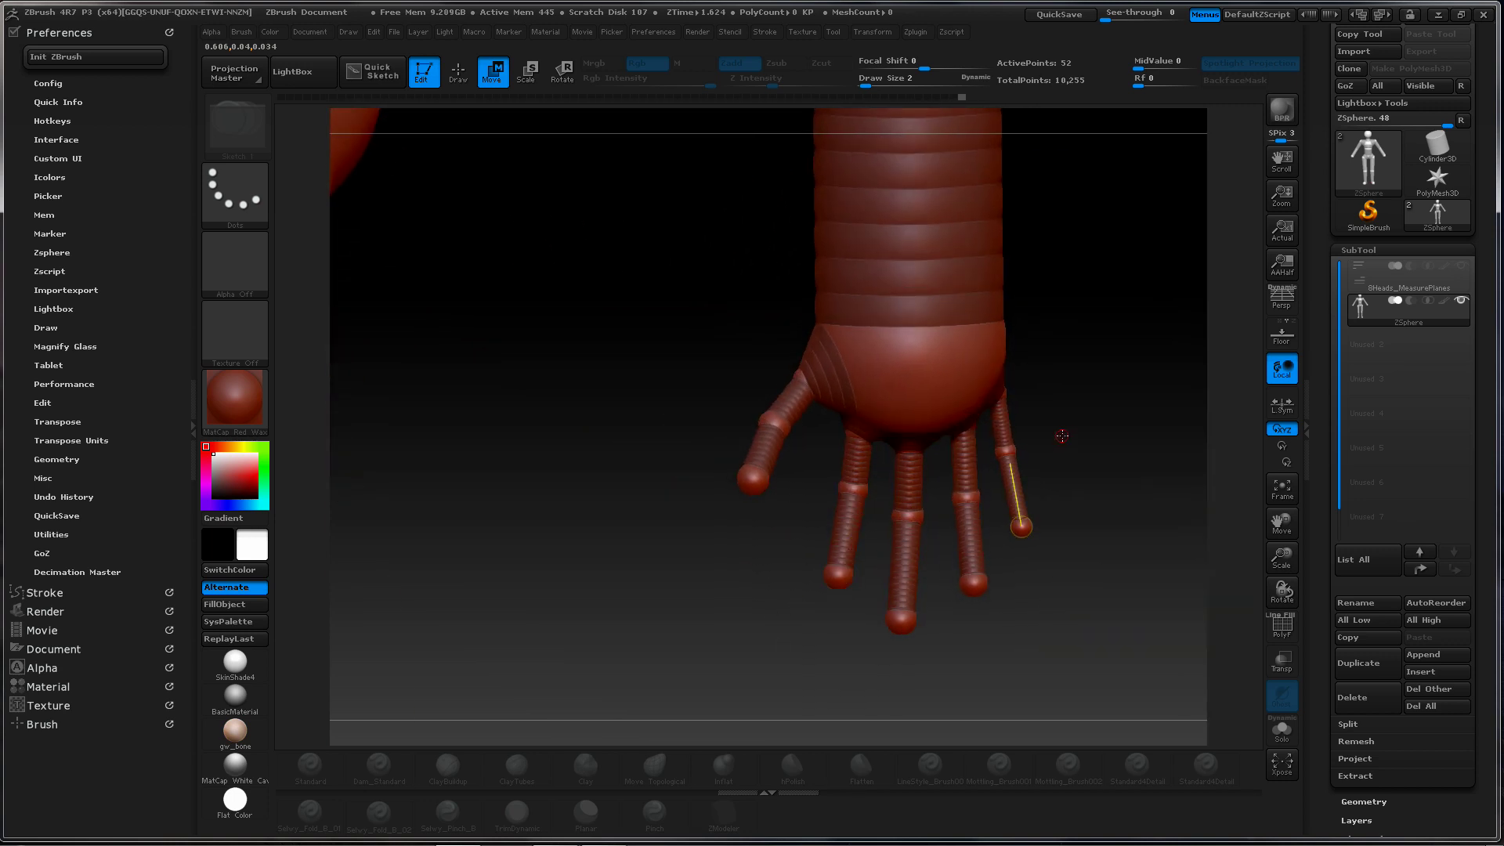
Refine the position and scale of the finger base, middle joint and tip ZSpheres, including those of the little finger
drag(1062, 437, 1059, 430)
drag(850, 488, 848, 435)
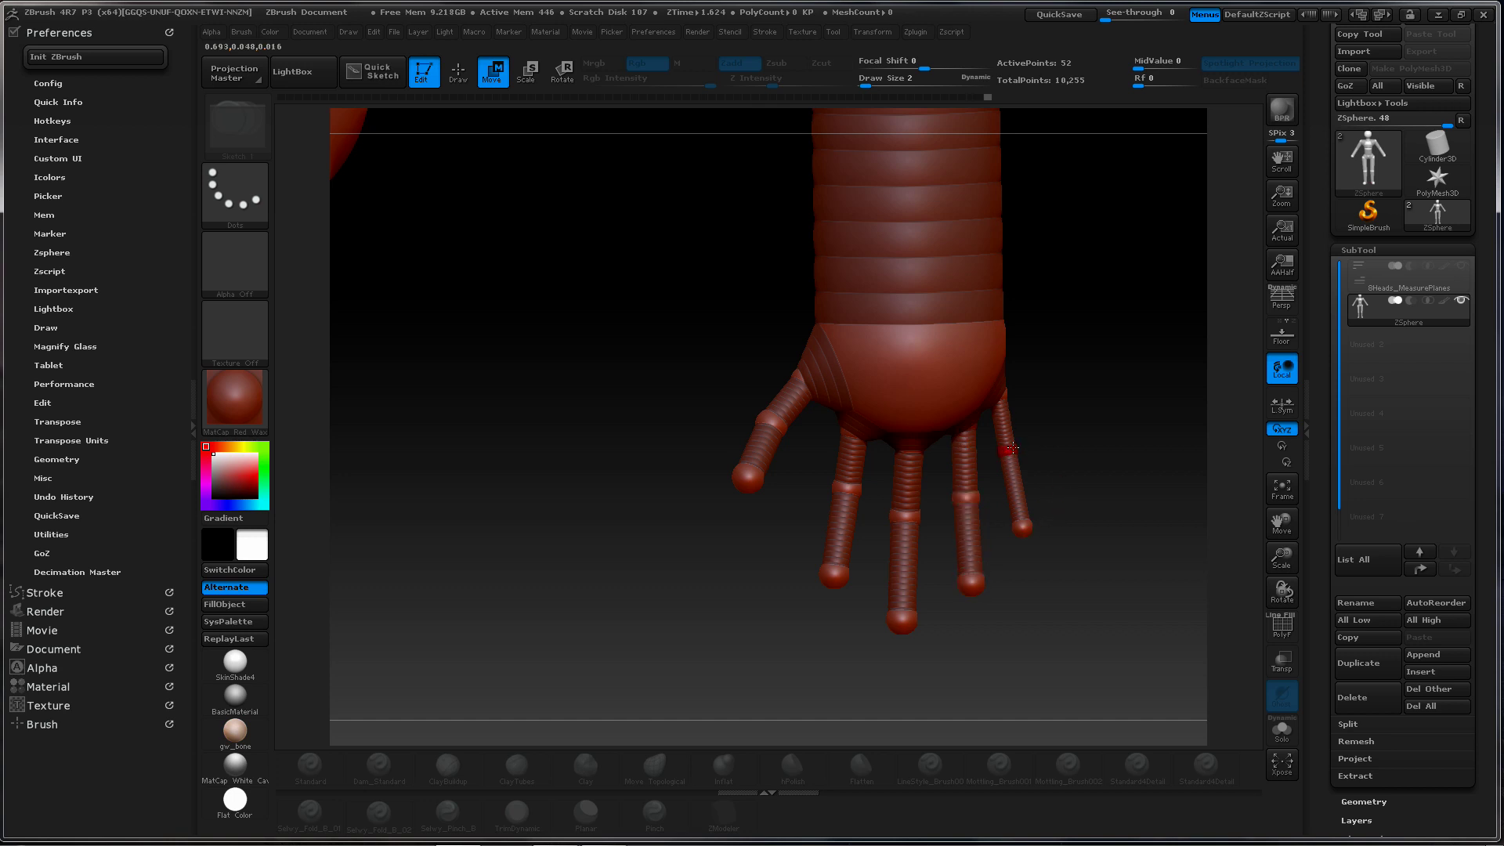
drag(1068, 447, 993, 463)
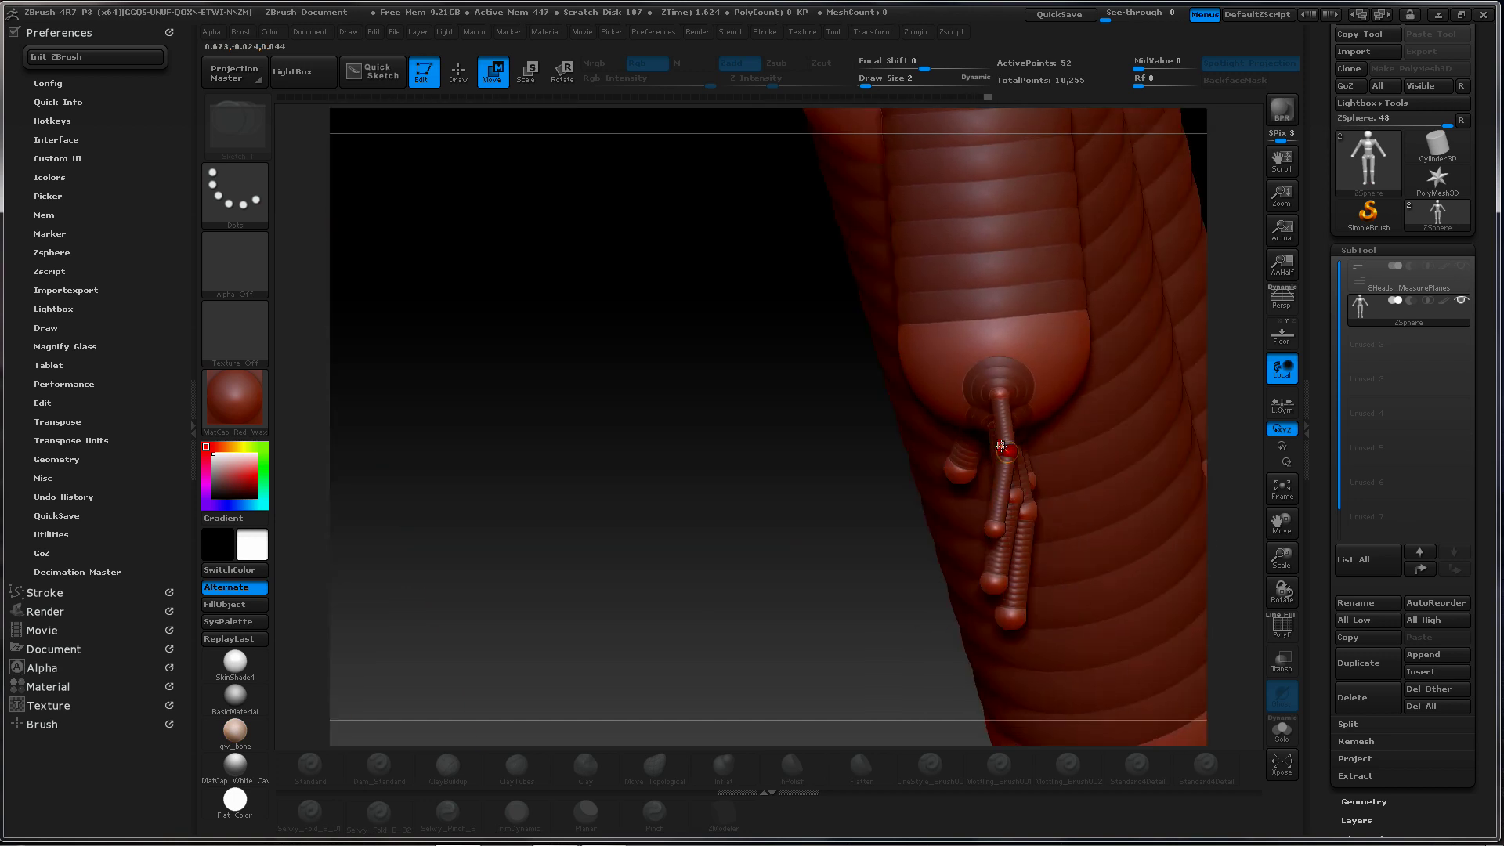
drag(736, 533, 819, 533)
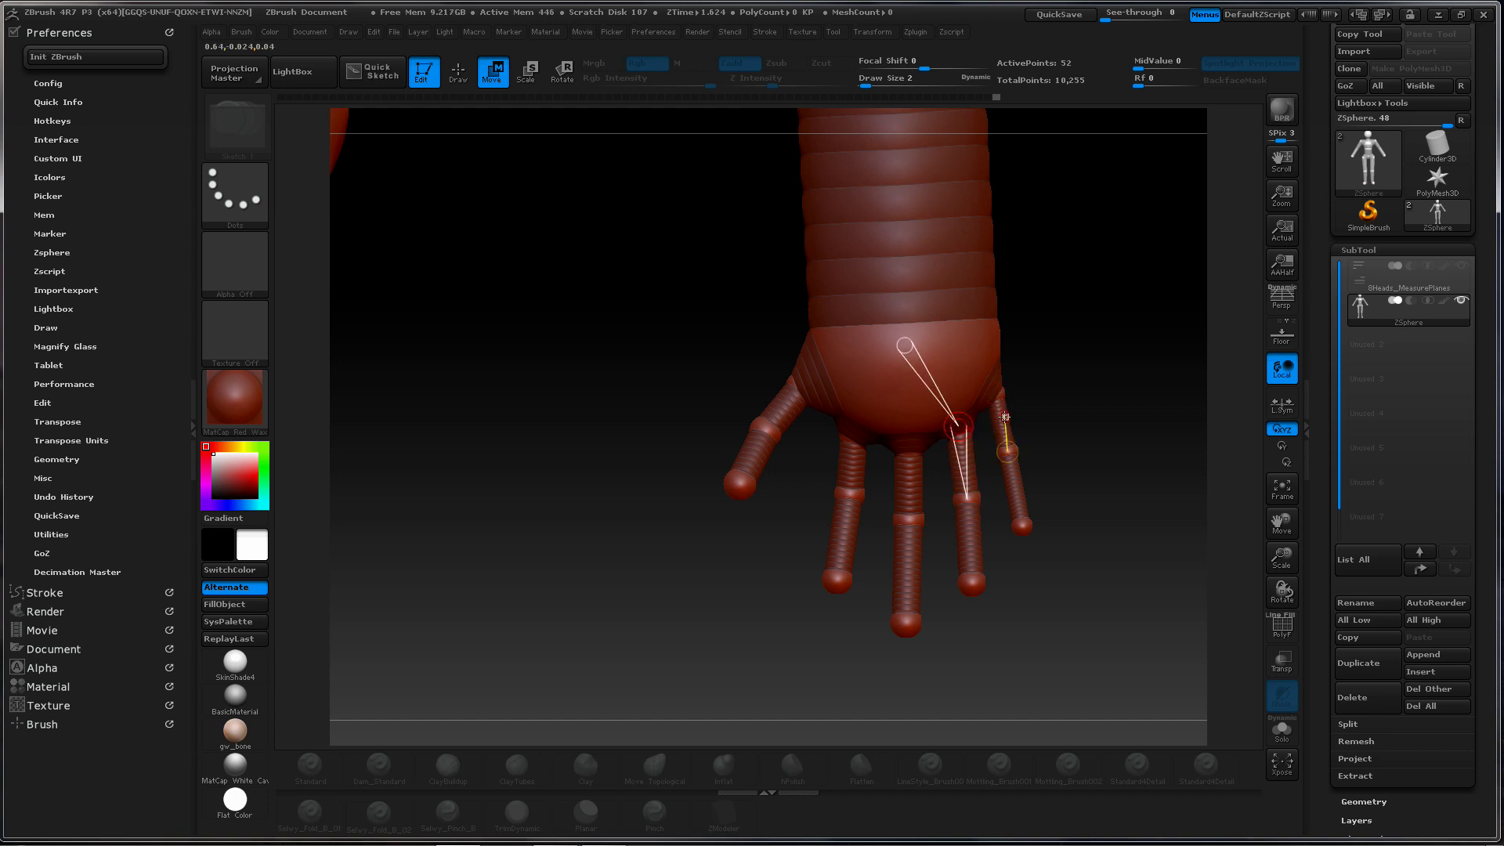
key(e)
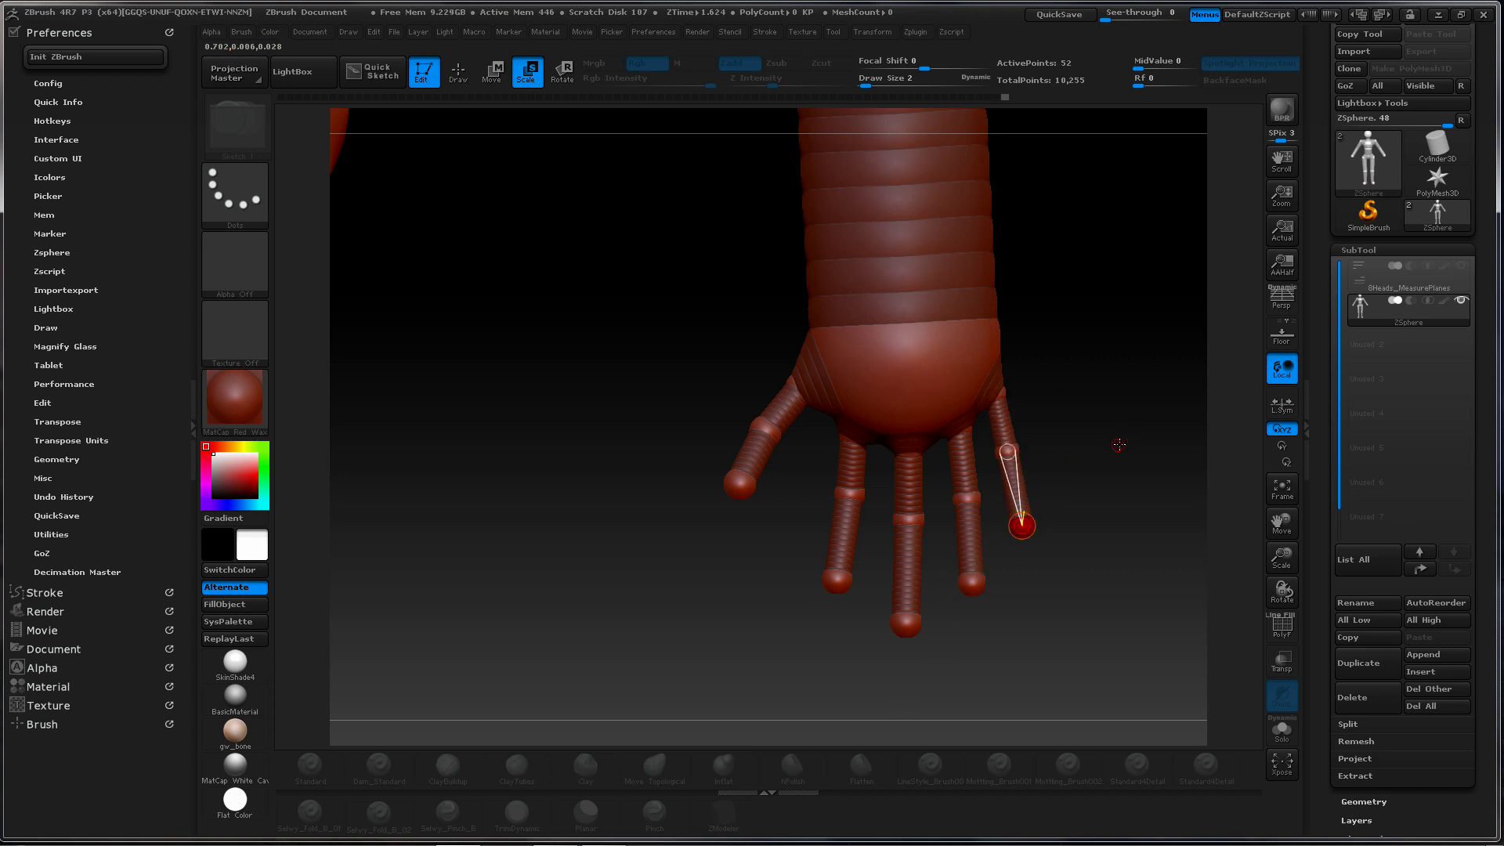
mouse_move(1119, 445)
mouse_down()
mouse_move(885, 444)
mouse_move(1119, 440)
mouse_up()
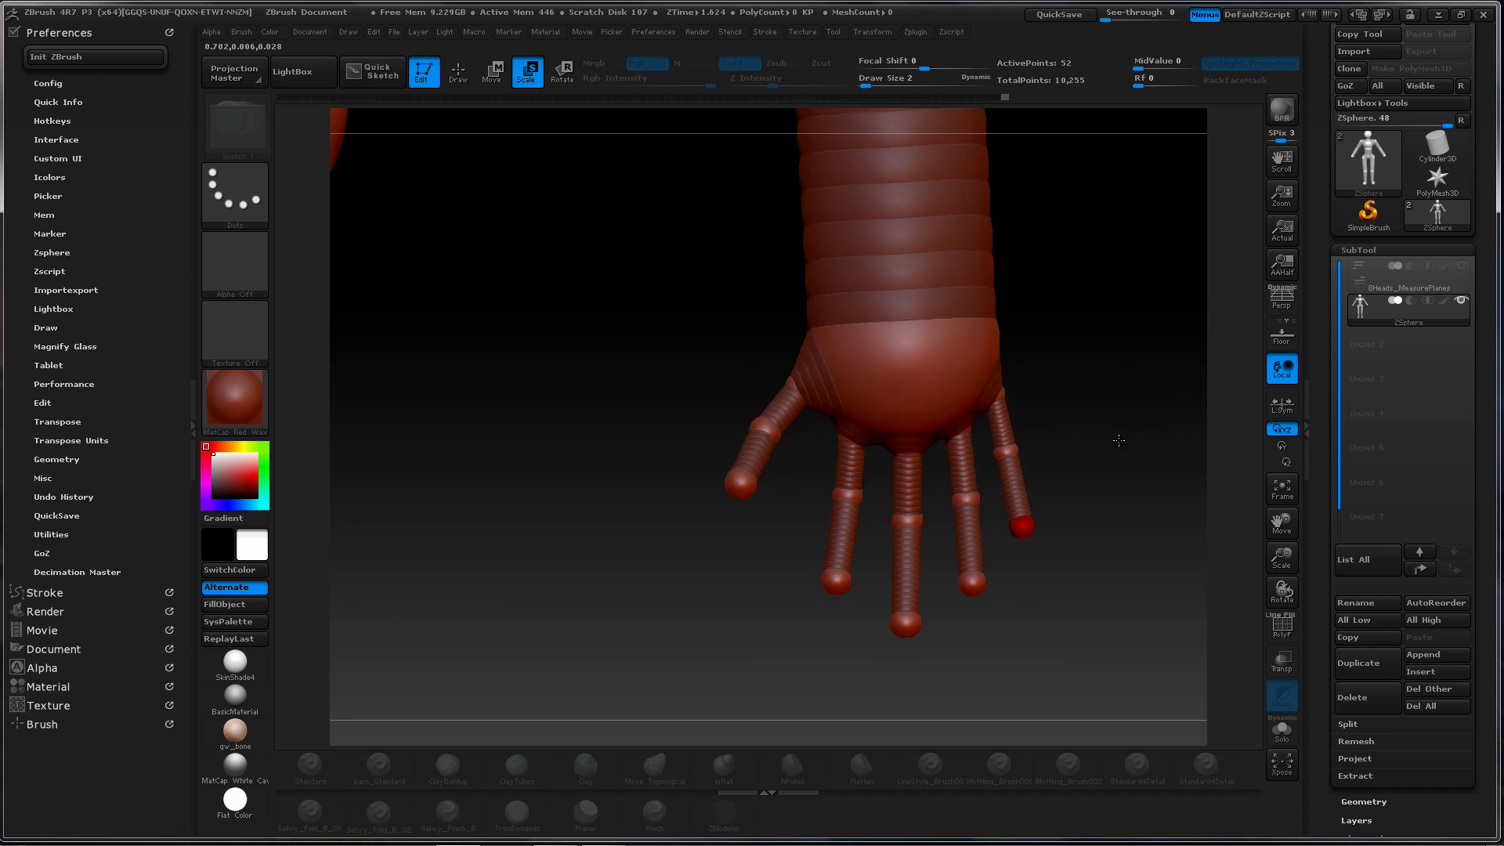
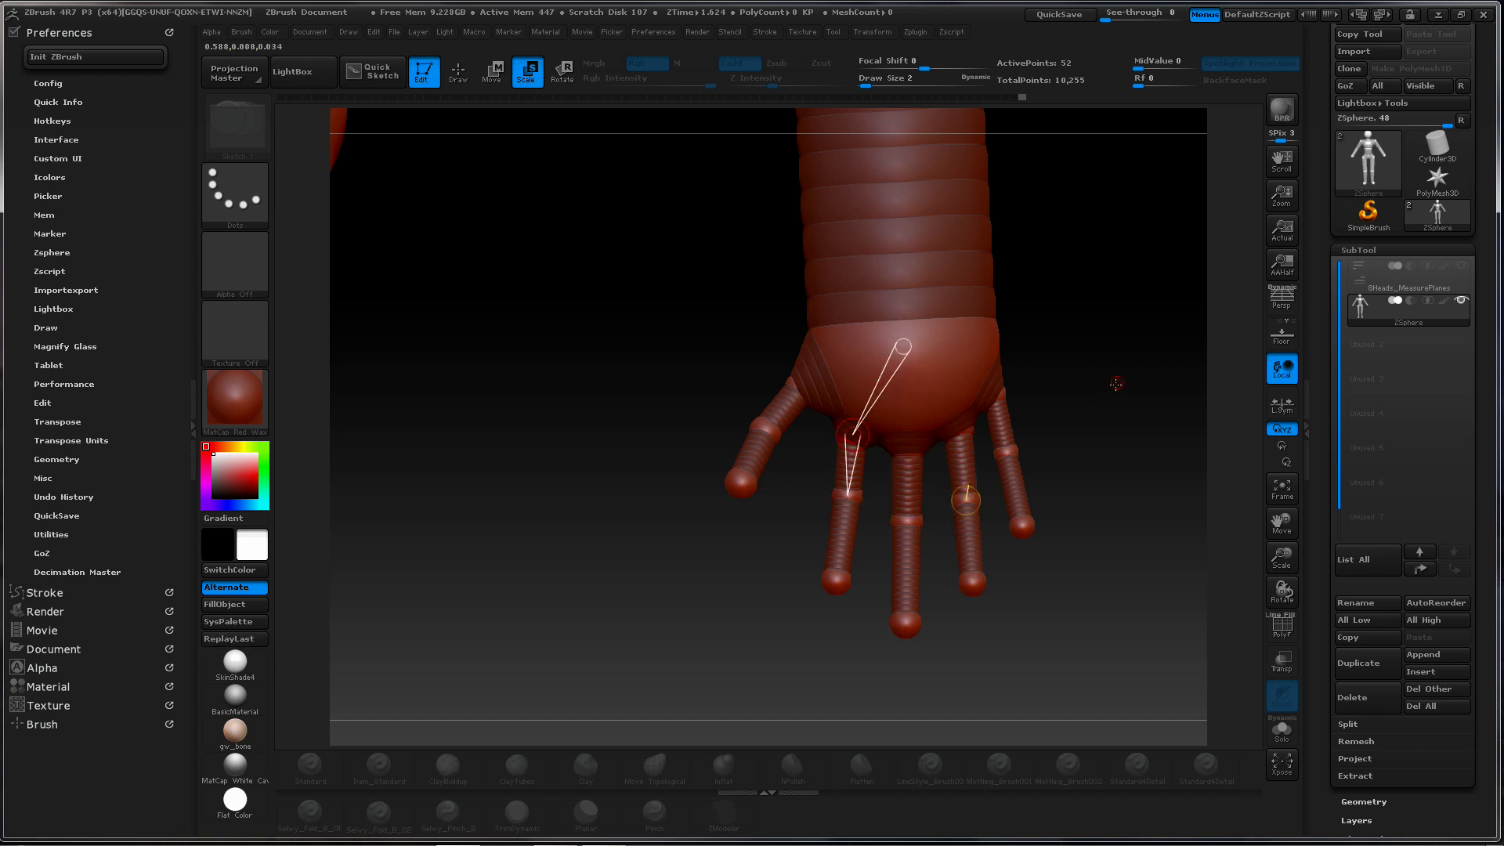
Preview the adaptive skin of the hand with its single finger joints and return to the ZSphere view
key(a)
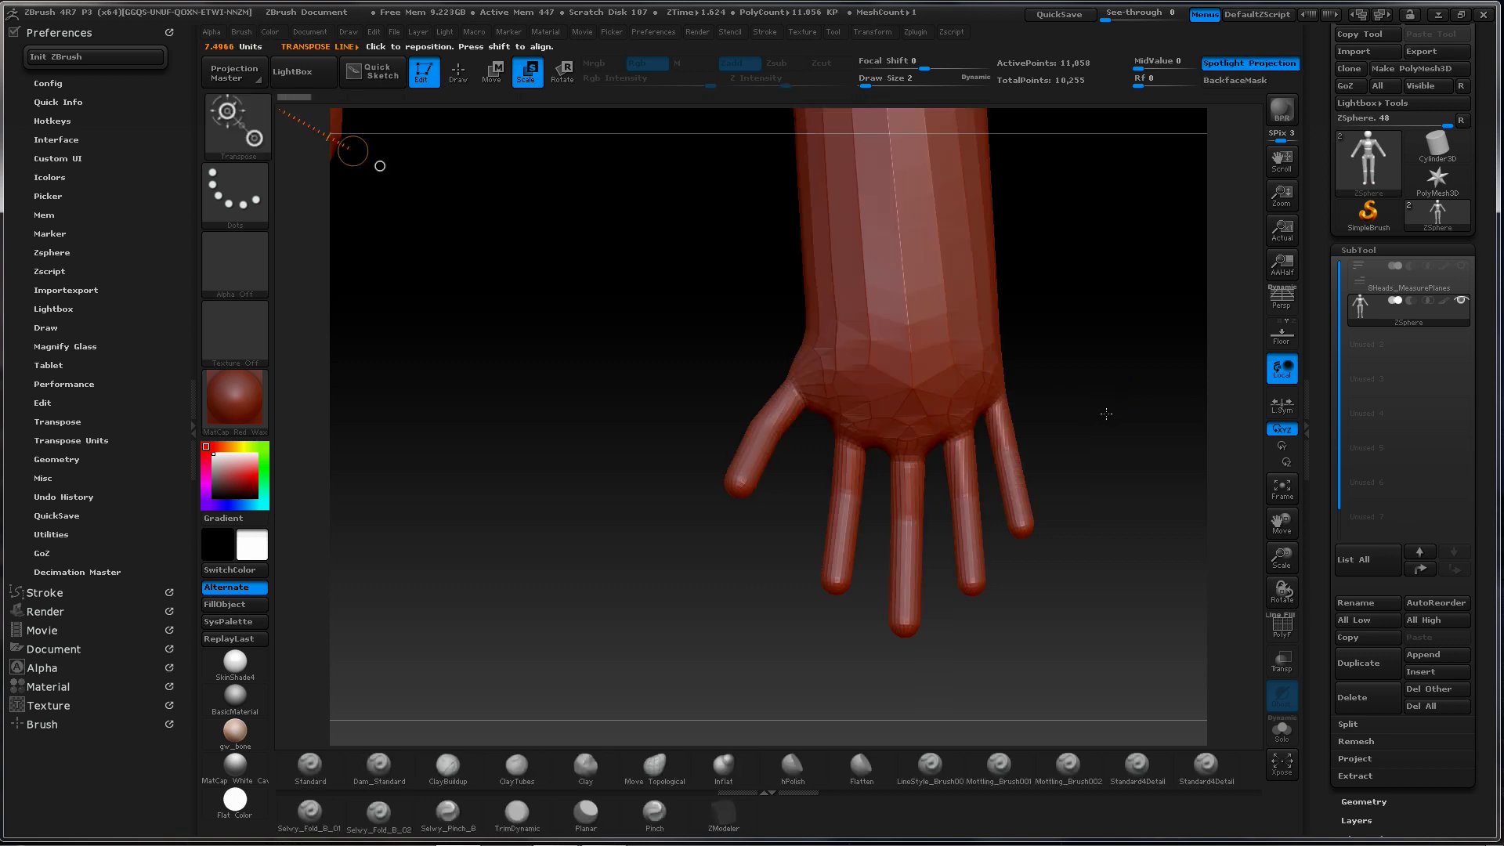
mouse_move(1105, 416)
mouse_down()
mouse_move(1008, 426)
mouse_move(1081, 426)
mouse_up()
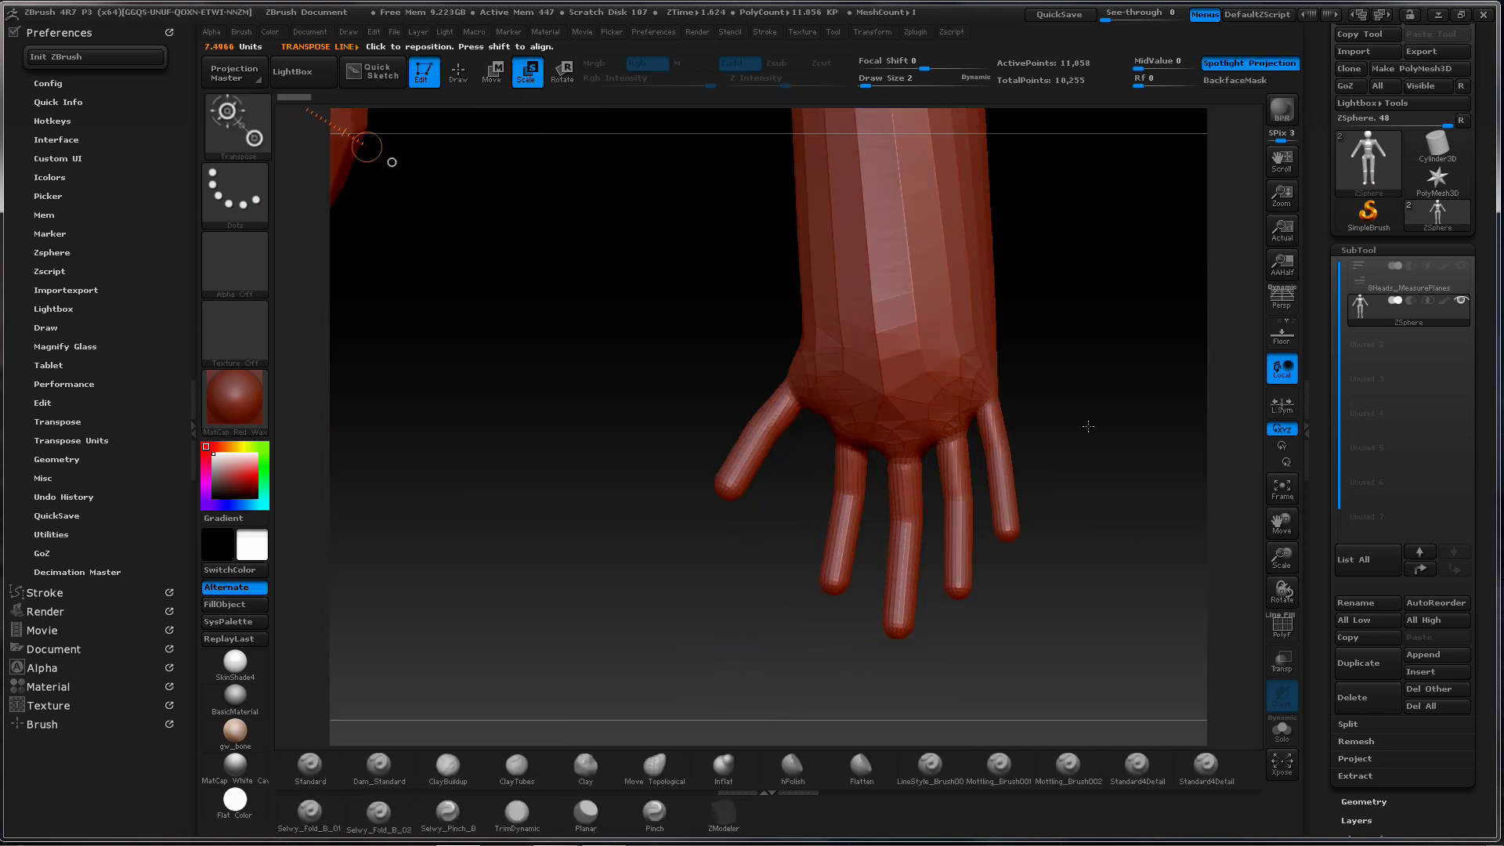
key(a)
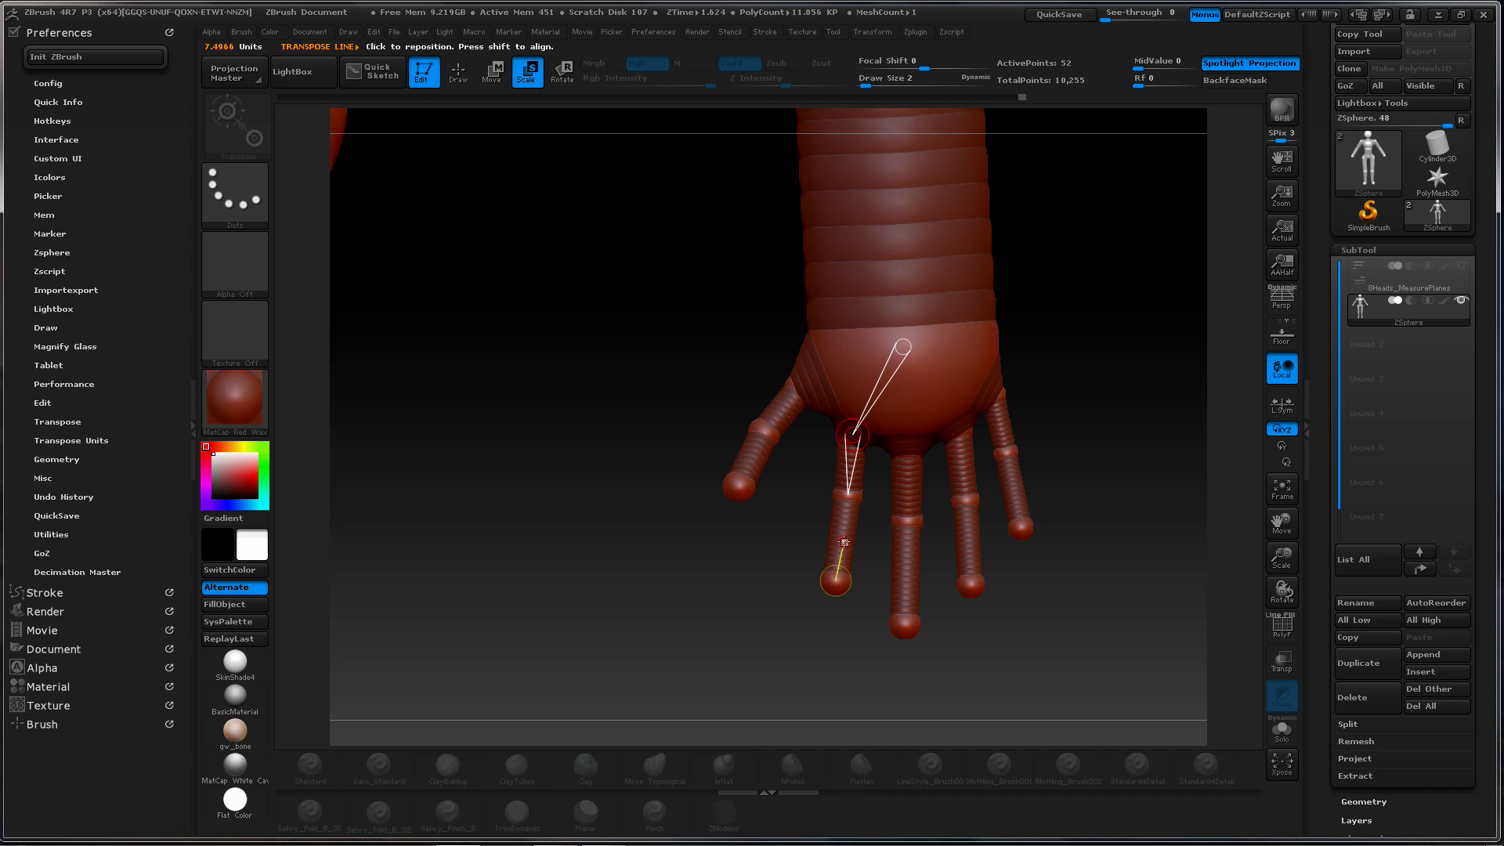
Insert a second joint ZSphere between the middle joint and tip of the index, middle, ring and little fingers
key(q)
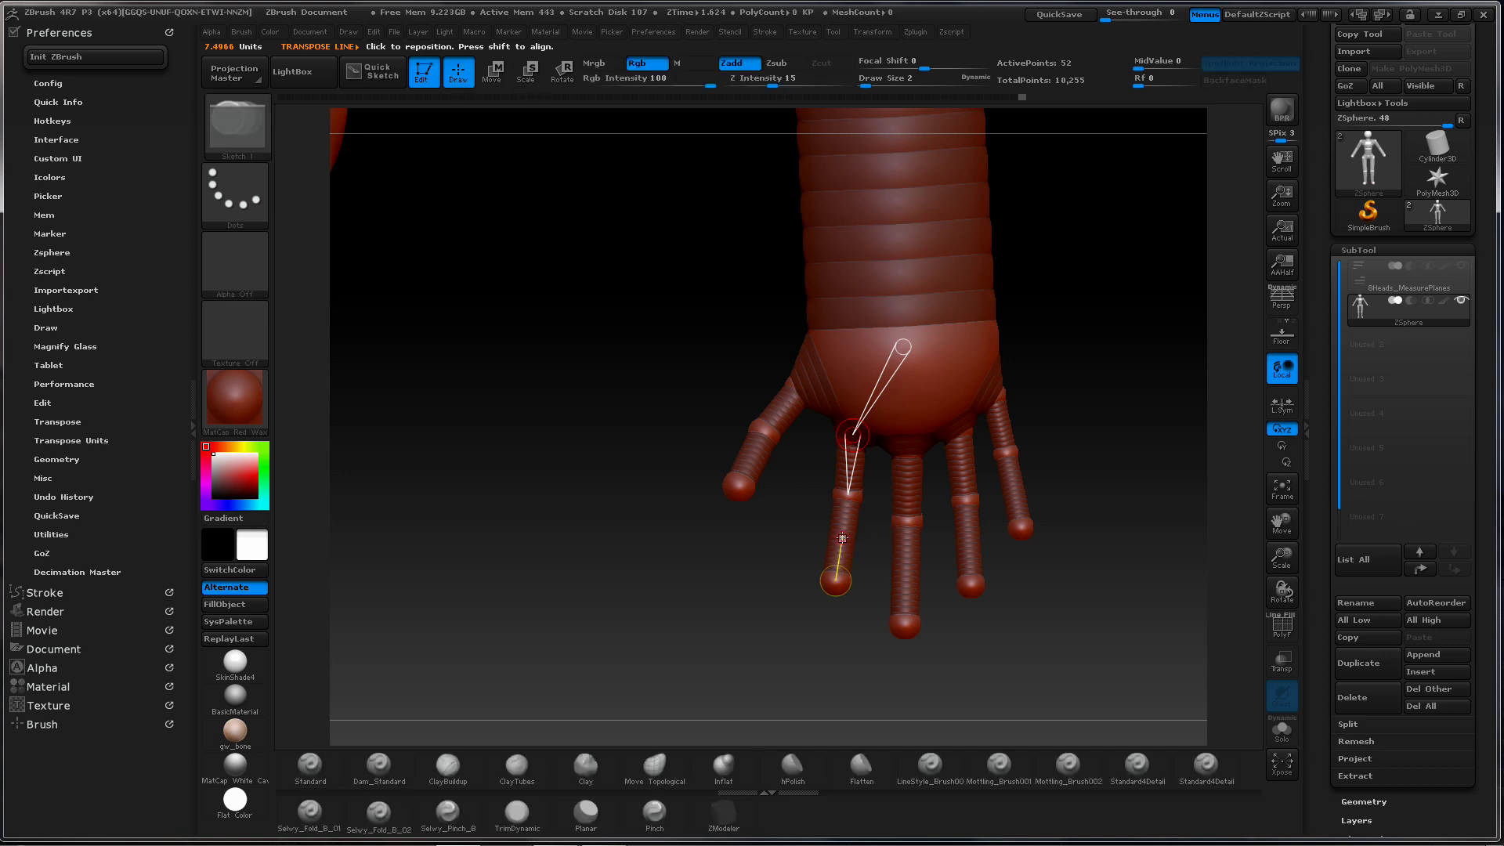
click(842, 538)
click(905, 577)
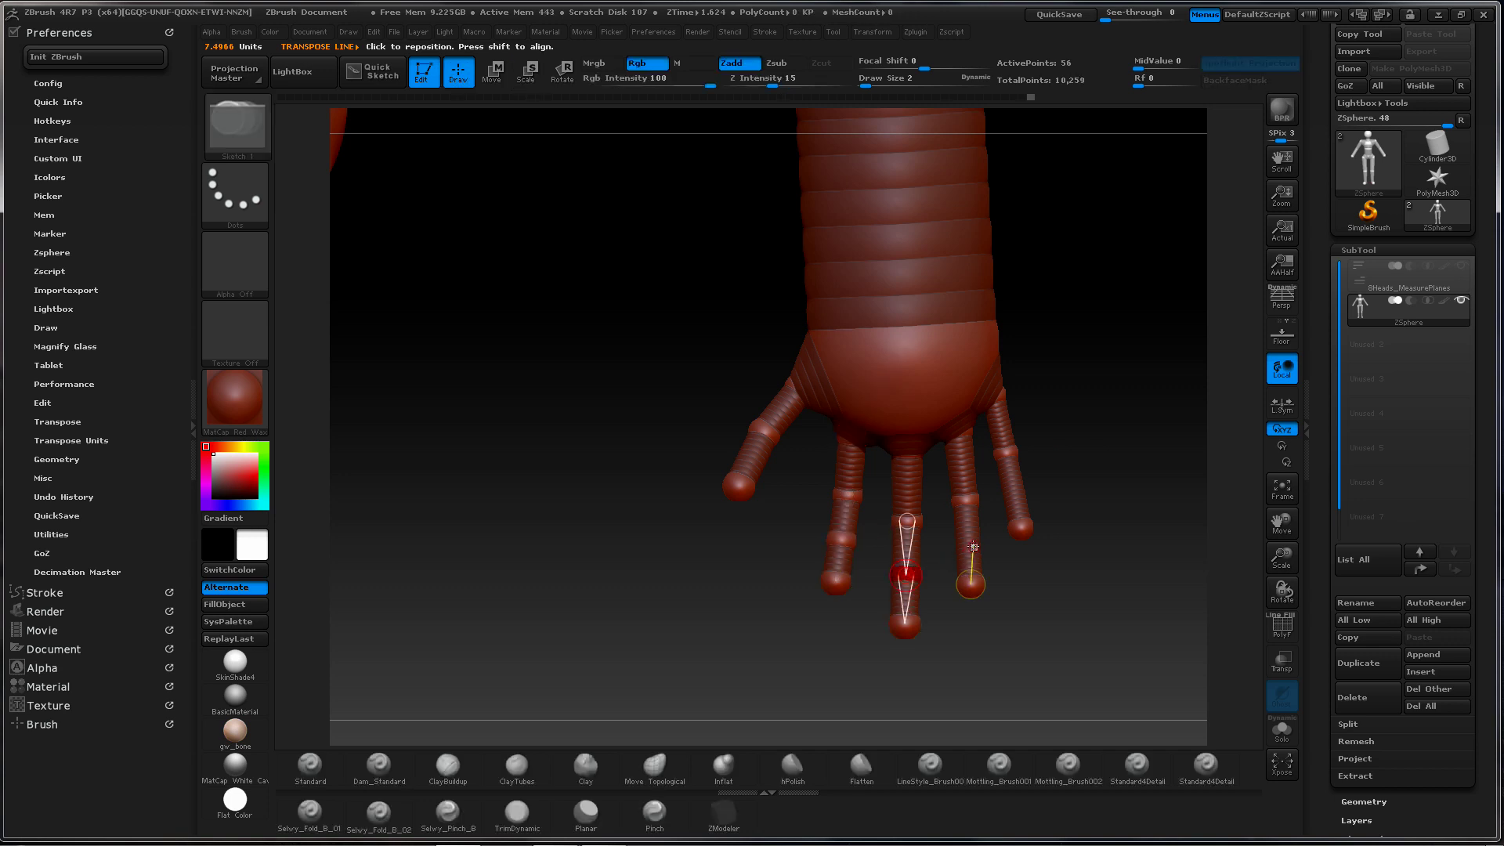
click(969, 539)
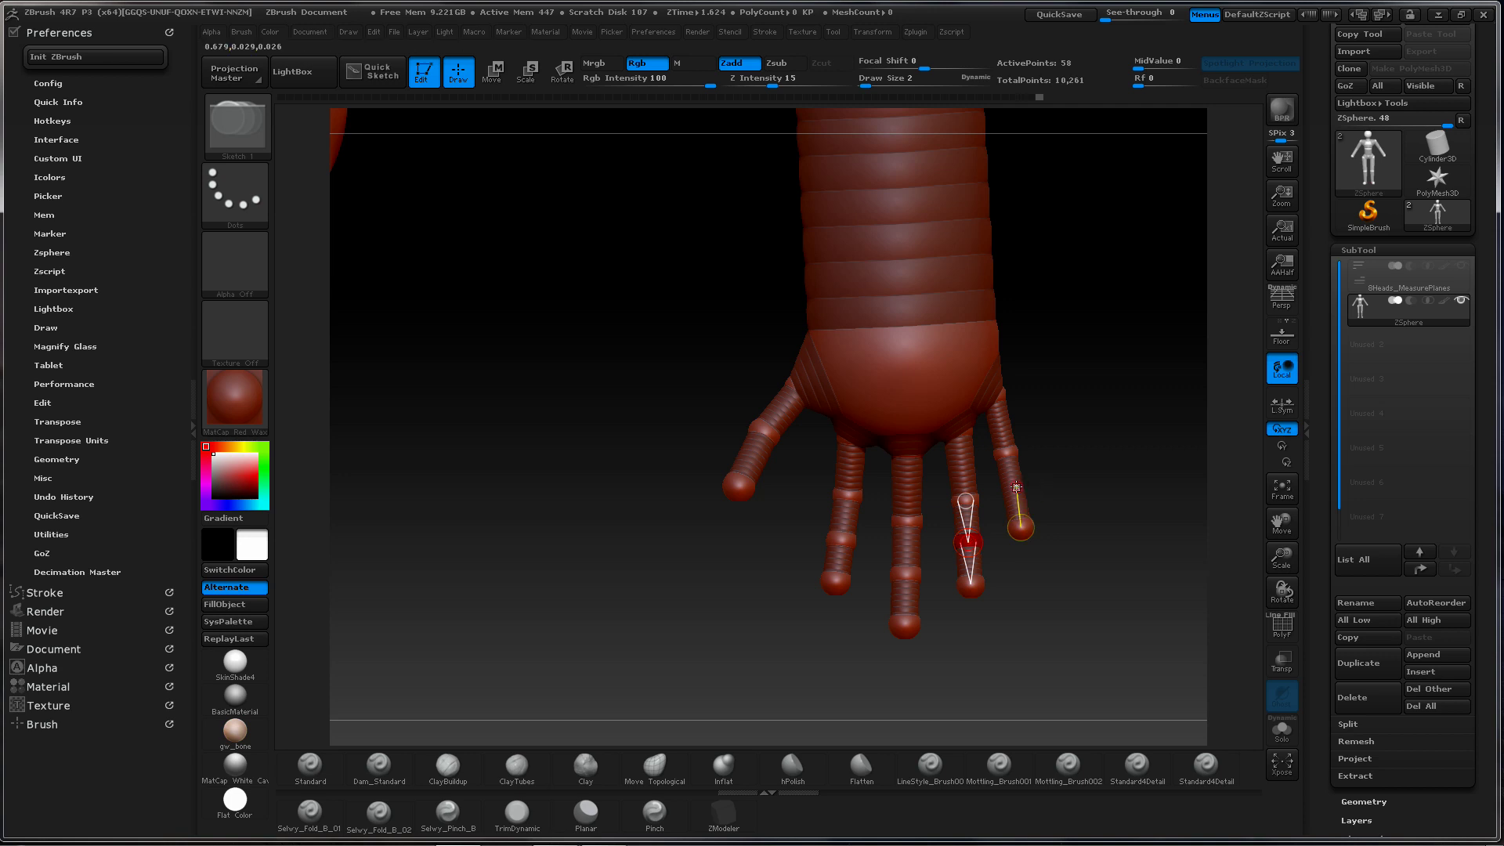
click(1016, 490)
Move the outer joints and tips of the four fingers toward the palm to curl the fingers slightly
drag(1139, 449, 1000, 610)
key(w)
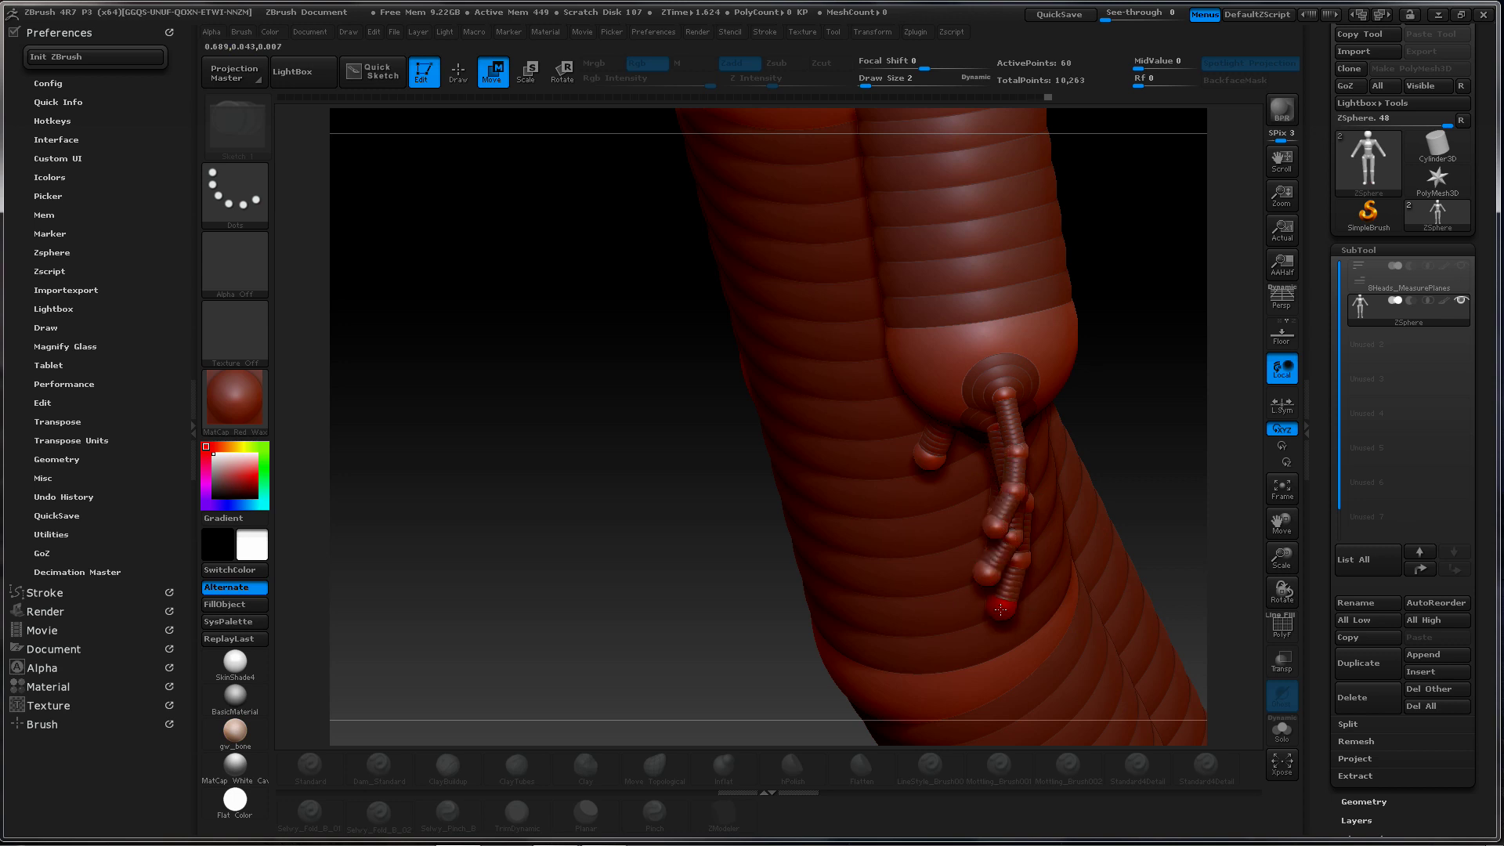
drag(1128, 430, 1169, 428)
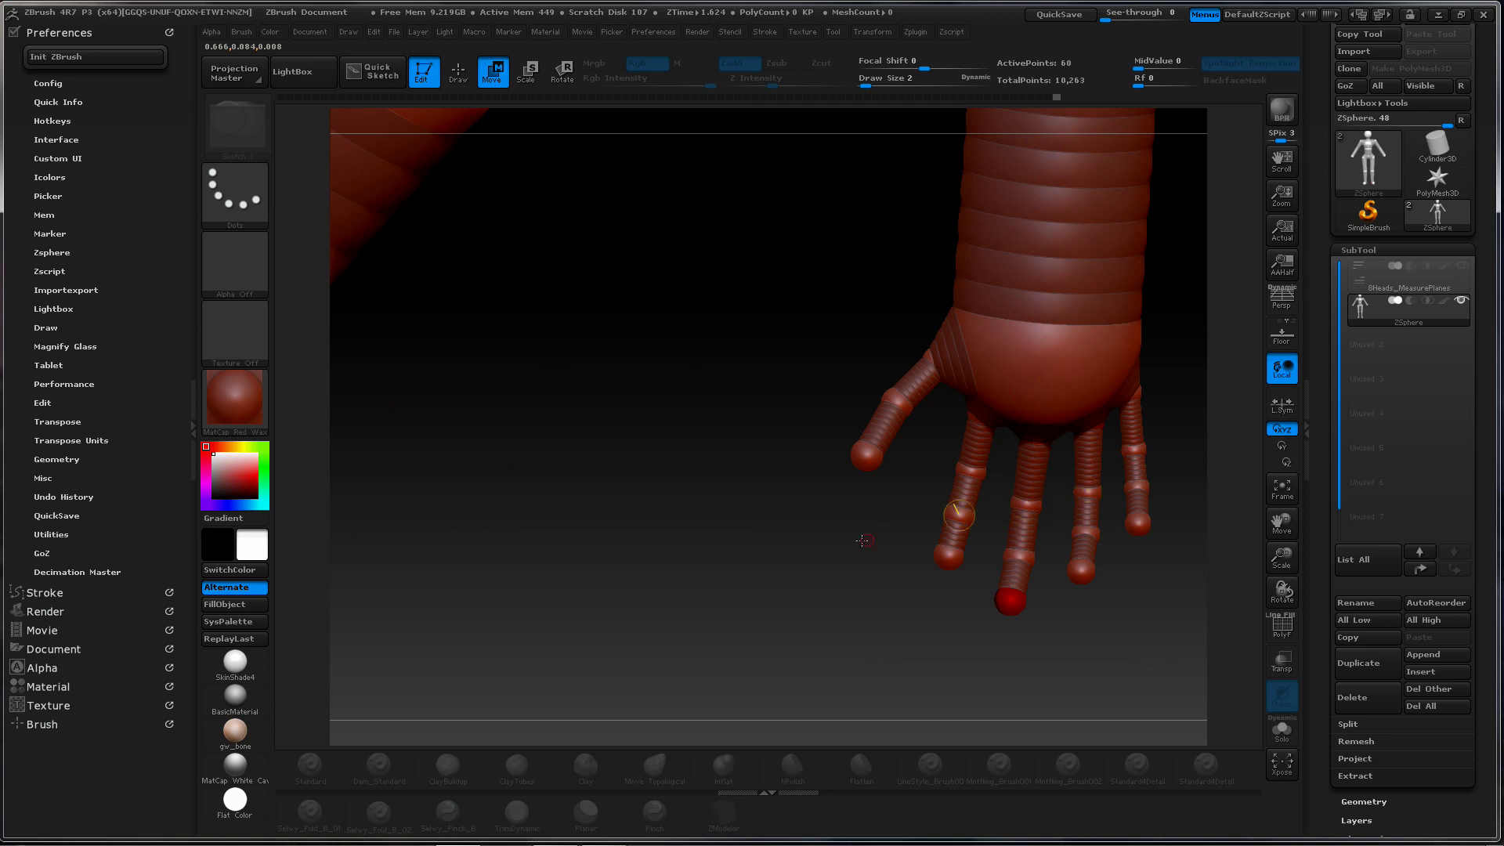
drag(862, 540, 1032, 579)
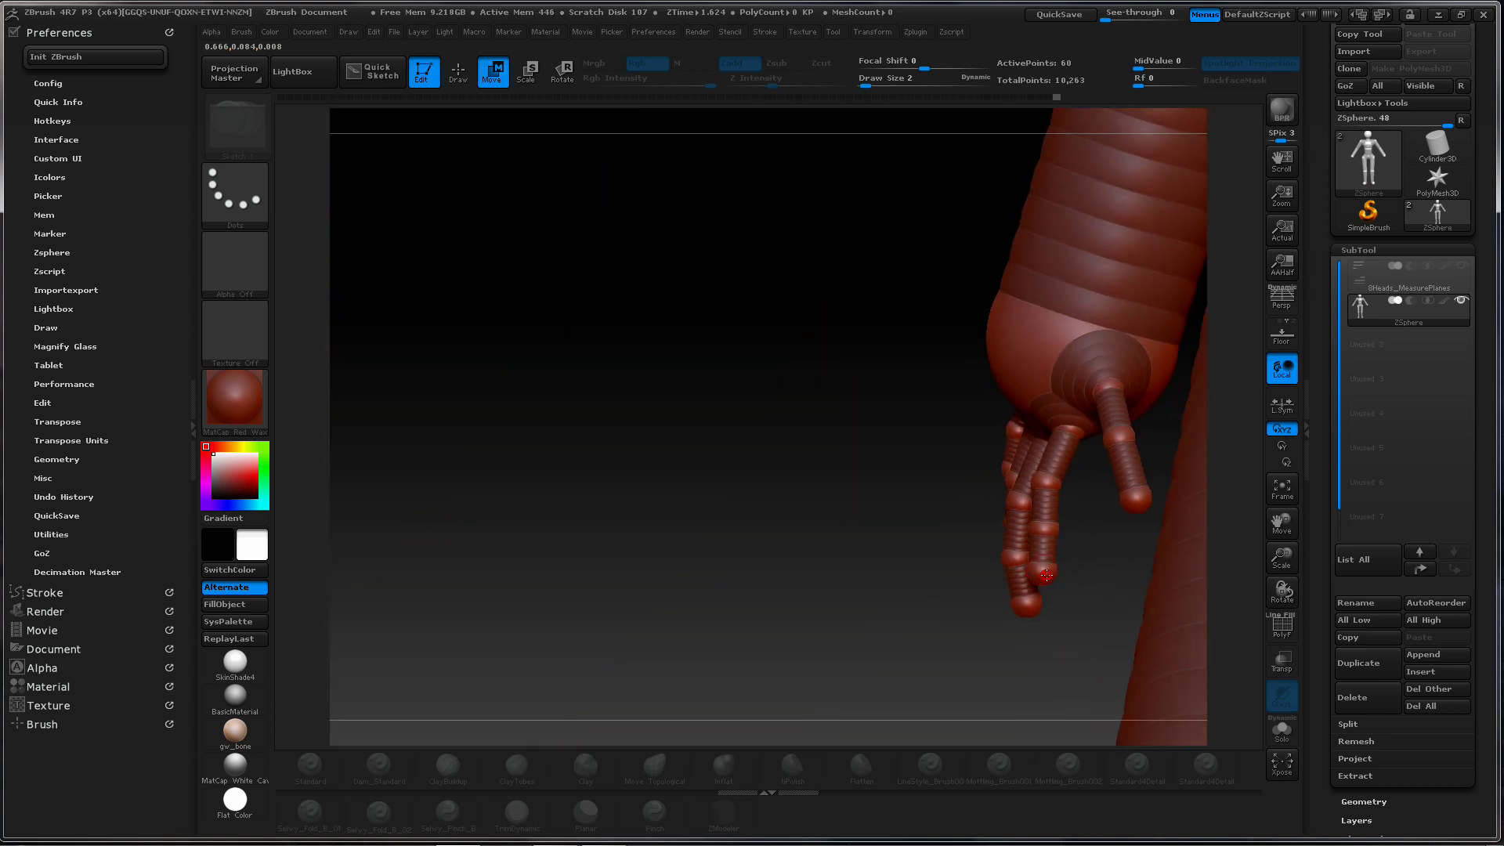
drag(909, 541, 811, 459)
Preview the figure's adaptive skin and examine the hands, arms, torso and legs from several angles
key(a)
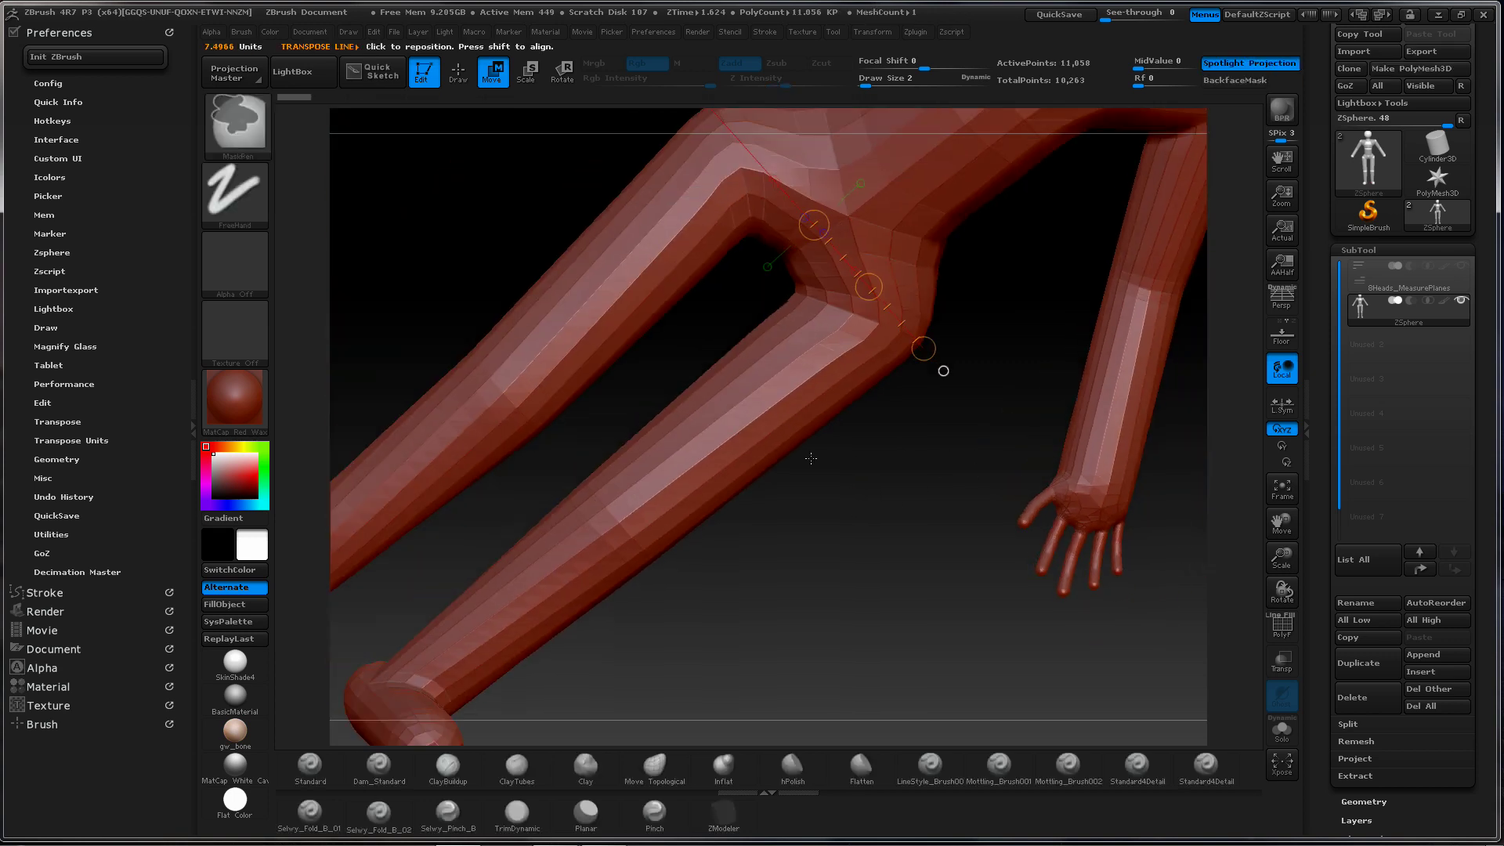
ctrl+right_drag(810, 458, 815, 463)
shift+drag(931, 517, 931, 535)
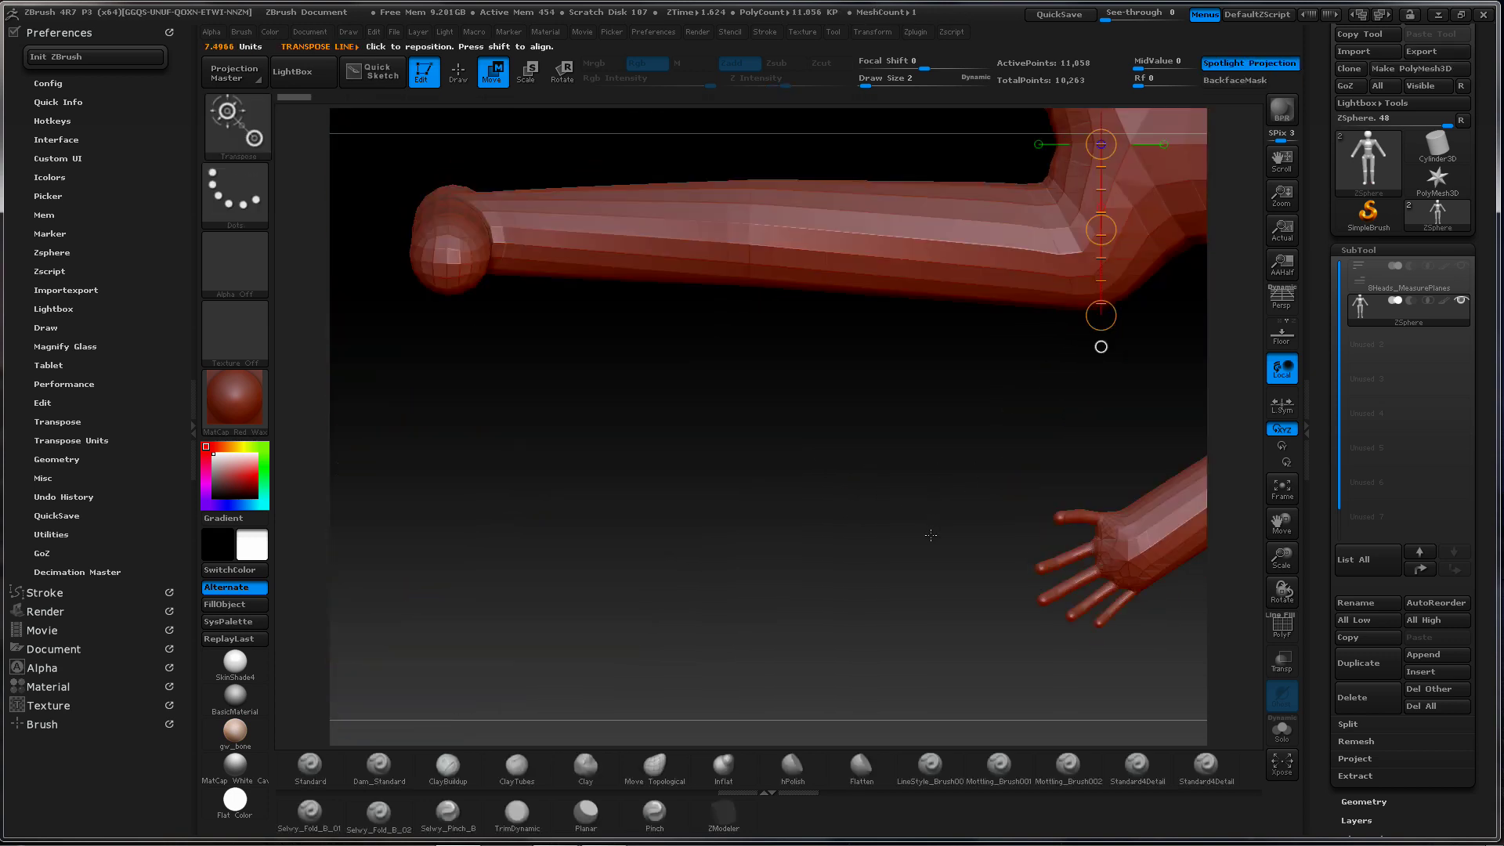
drag(1086, 466, 961, 340)
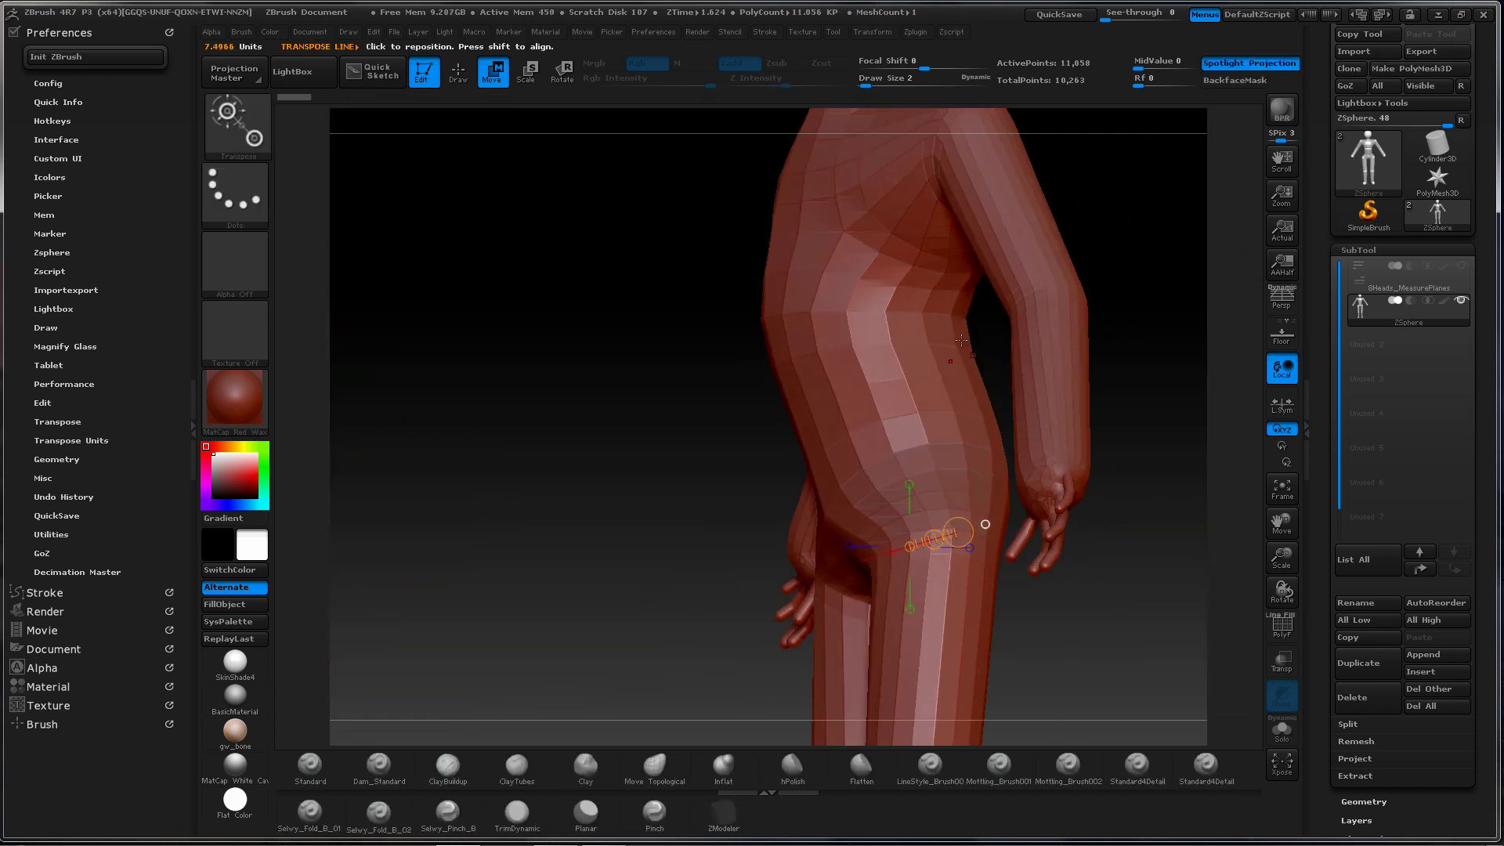
drag(1144, 404, 742, 531)
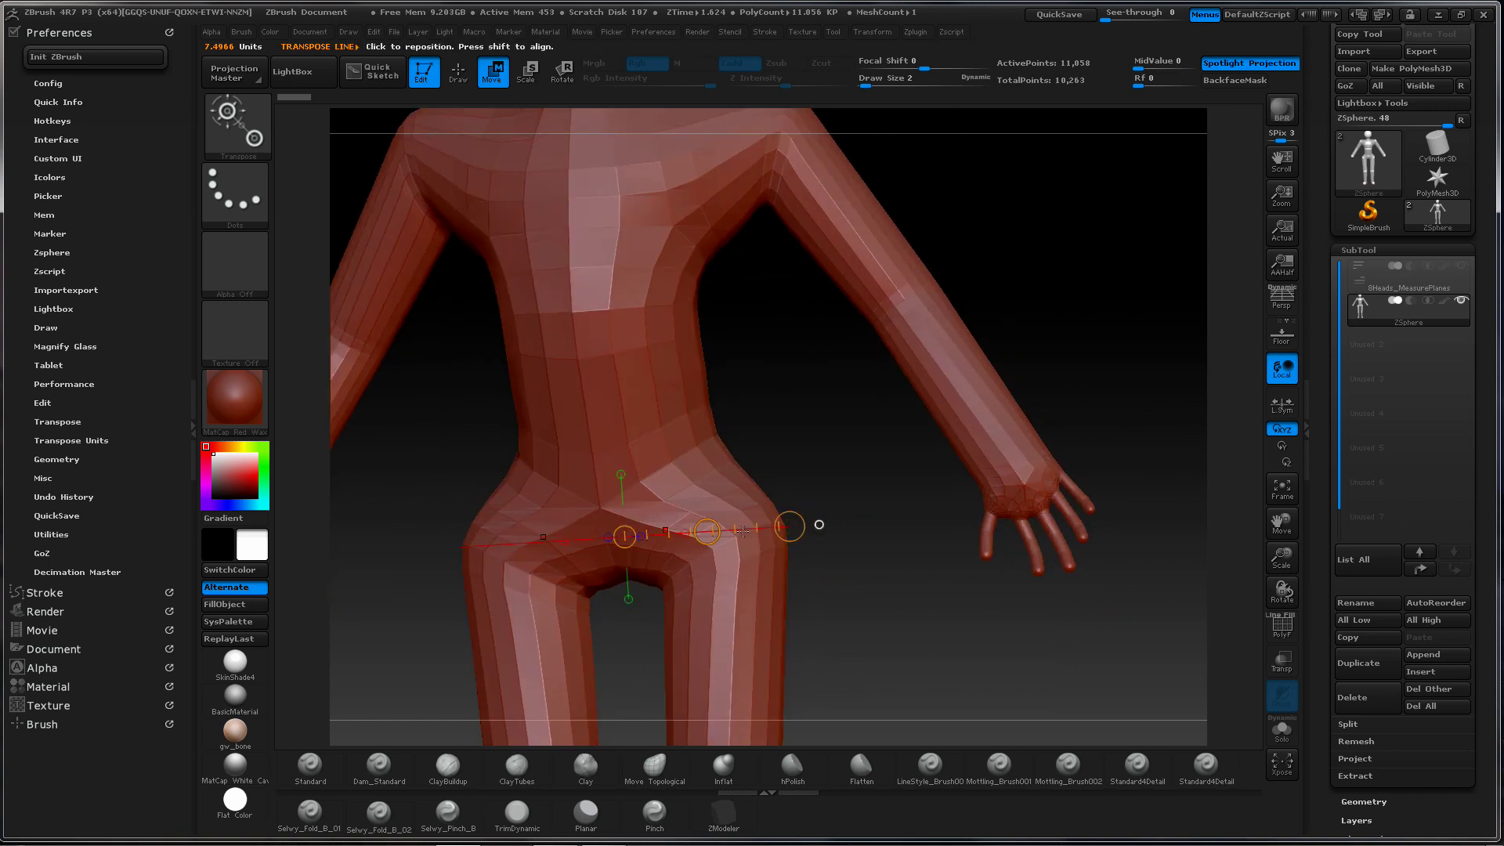
Examine the adaptive skin around the forearm, wrist and hand, and return to the ZSphere view
mouse_move(1096, 430)
mouse_down()
mouse_move(1004, 434)
mouse_move(1091, 426)
mouse_move(1068, 437)
mouse_move(1091, 443)
mouse_move(940, 453)
mouse_move(996, 456)
mouse_move(931, 492)
mouse_move(1020, 409)
mouse_move(984, 446)
mouse_move(994, 470)
mouse_move(1008, 463)
mouse_move(932, 439)
mouse_move(864, 490)
mouse_move(947, 446)
mouse_up()
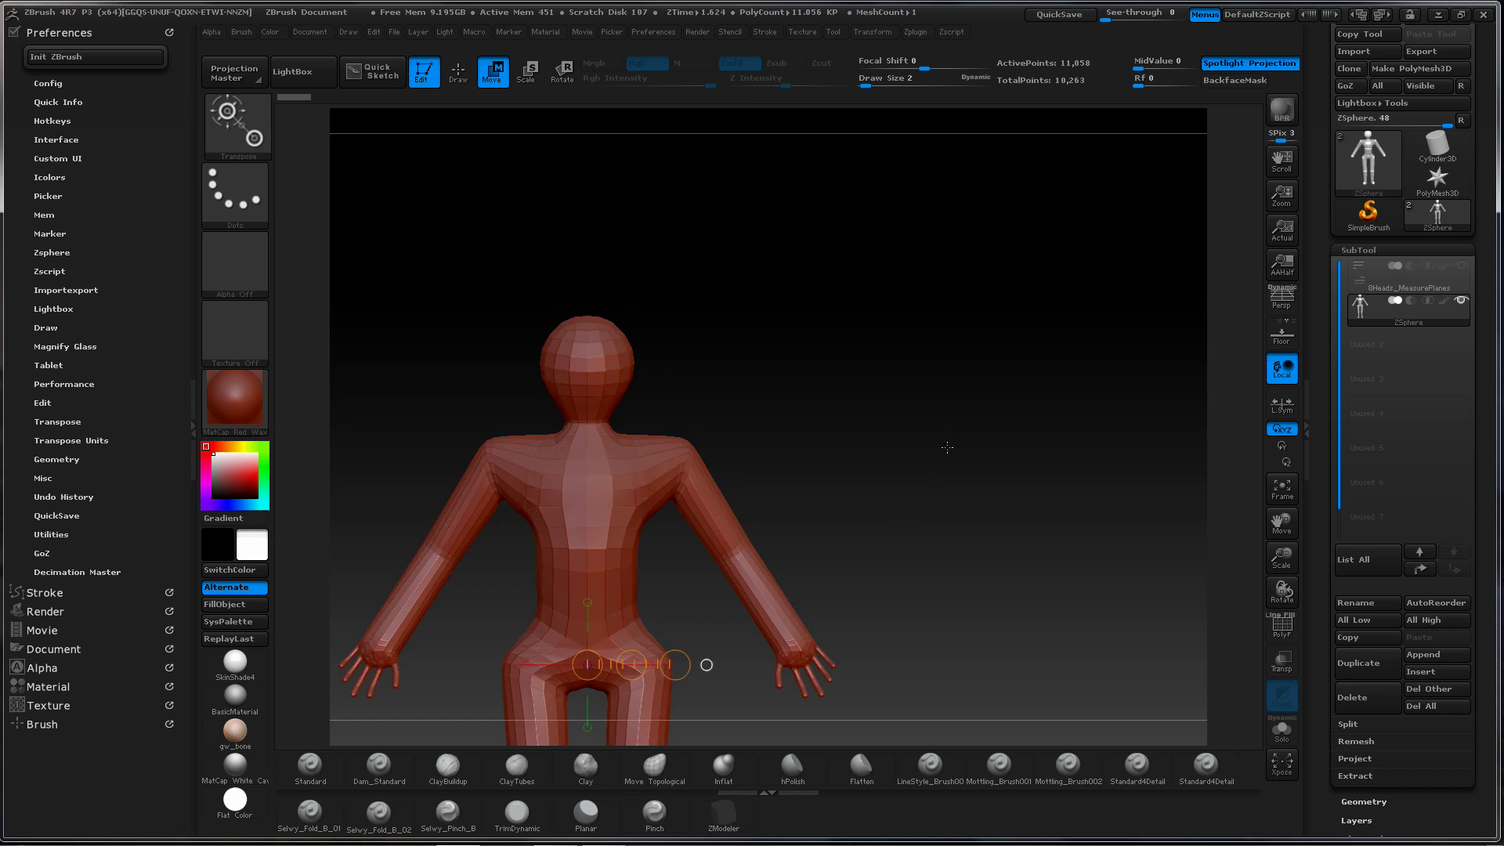
alt+drag(866, 514, 990, 356)
mouse_move(983, 442)
alt+mouse_down()
mouse_move(1020, 371)
mouse_move(957, 437)
alt+mouse_up()
ctrl+right_drag(982, 438, 995, 541)
alt+drag(1031, 403, 987, 486)
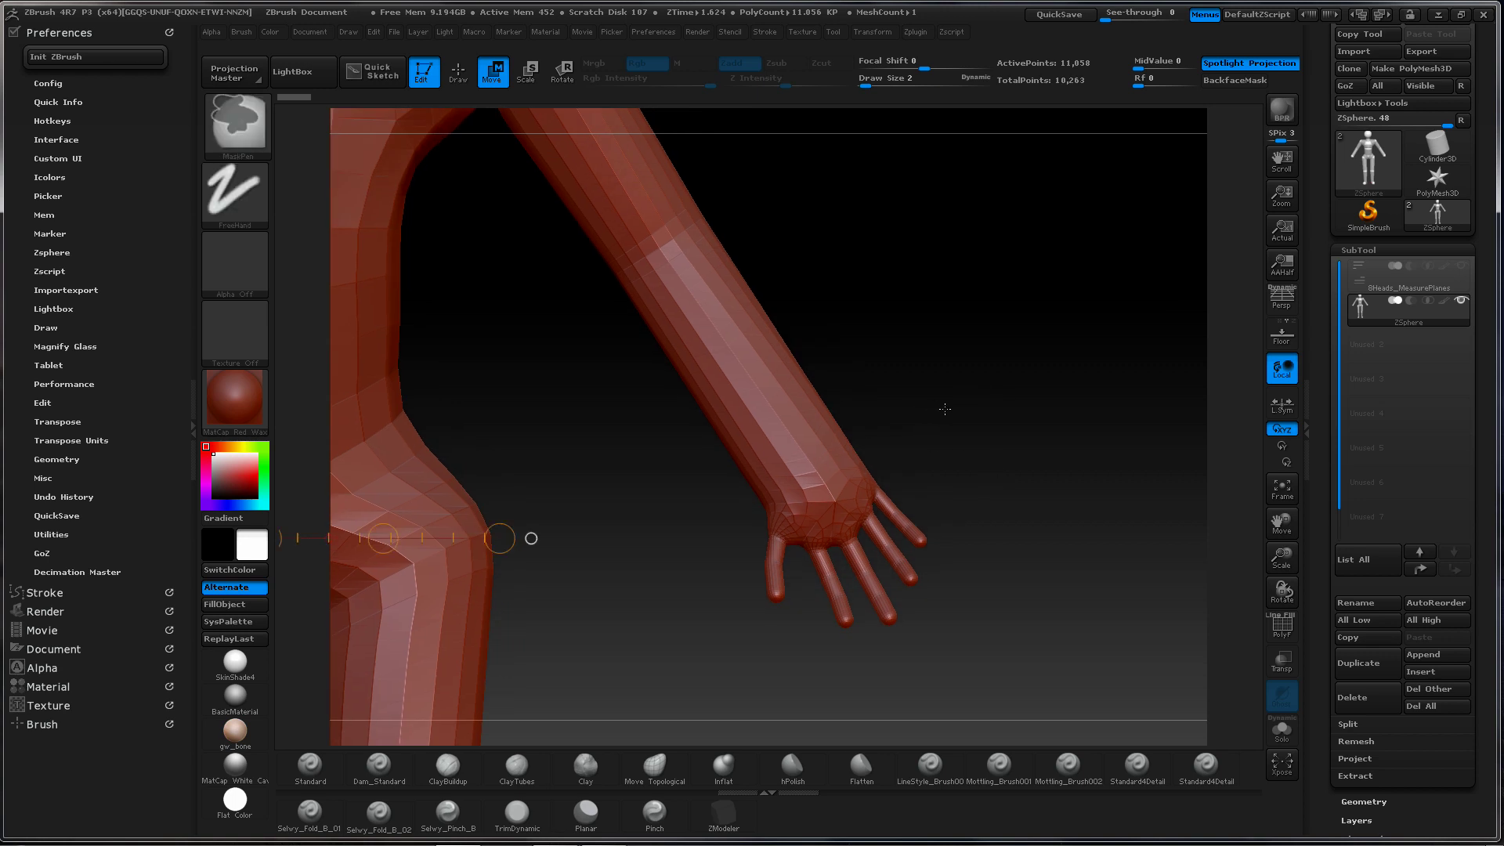
drag(995, 393, 927, 394)
key(a)
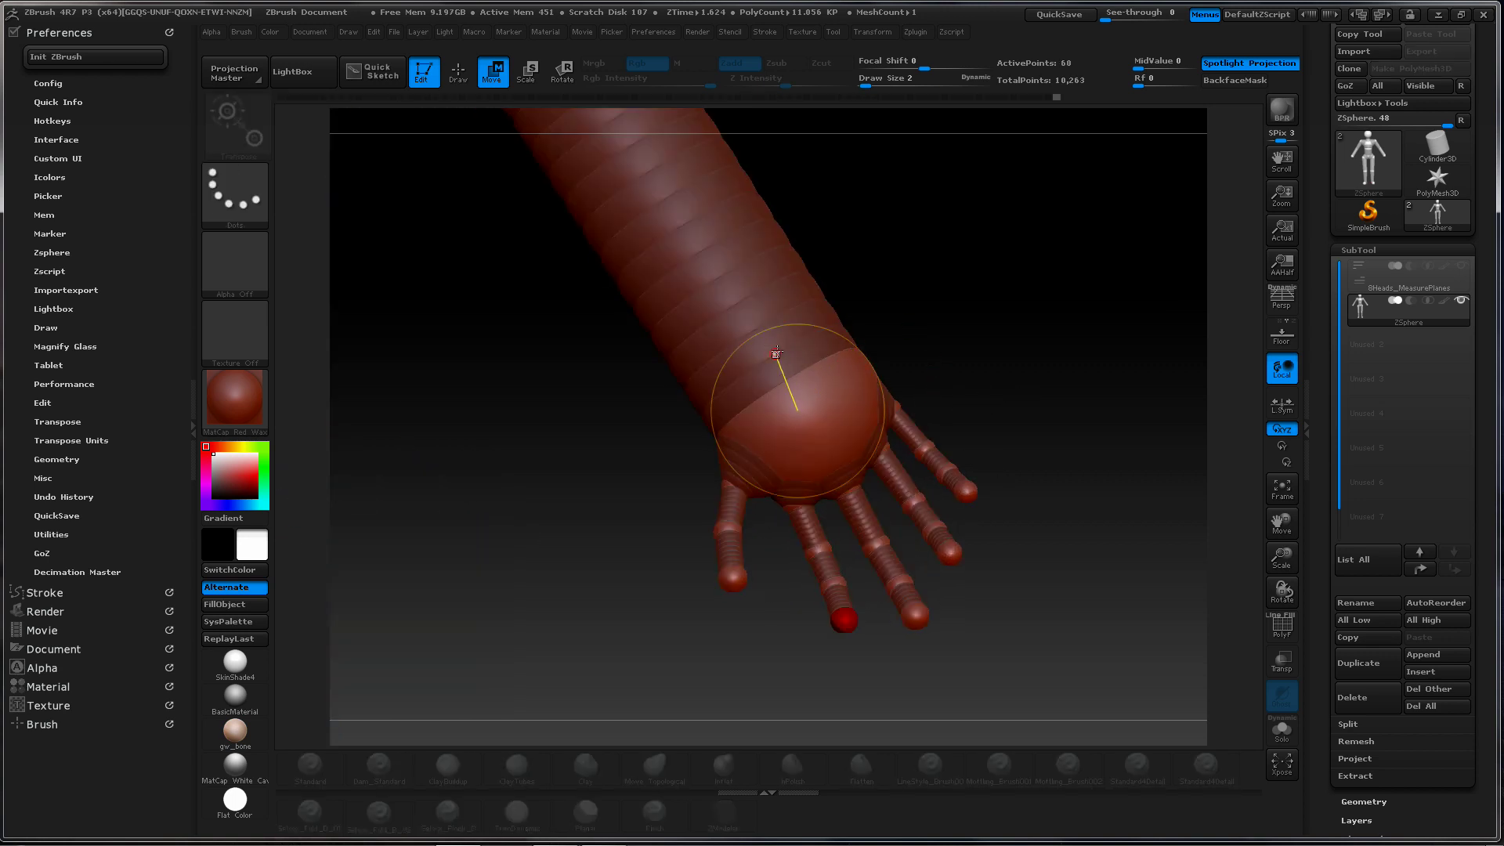
Insert a ZSphere in the forearm just above the palm and scale it down to form a narrow wrist
key(q)
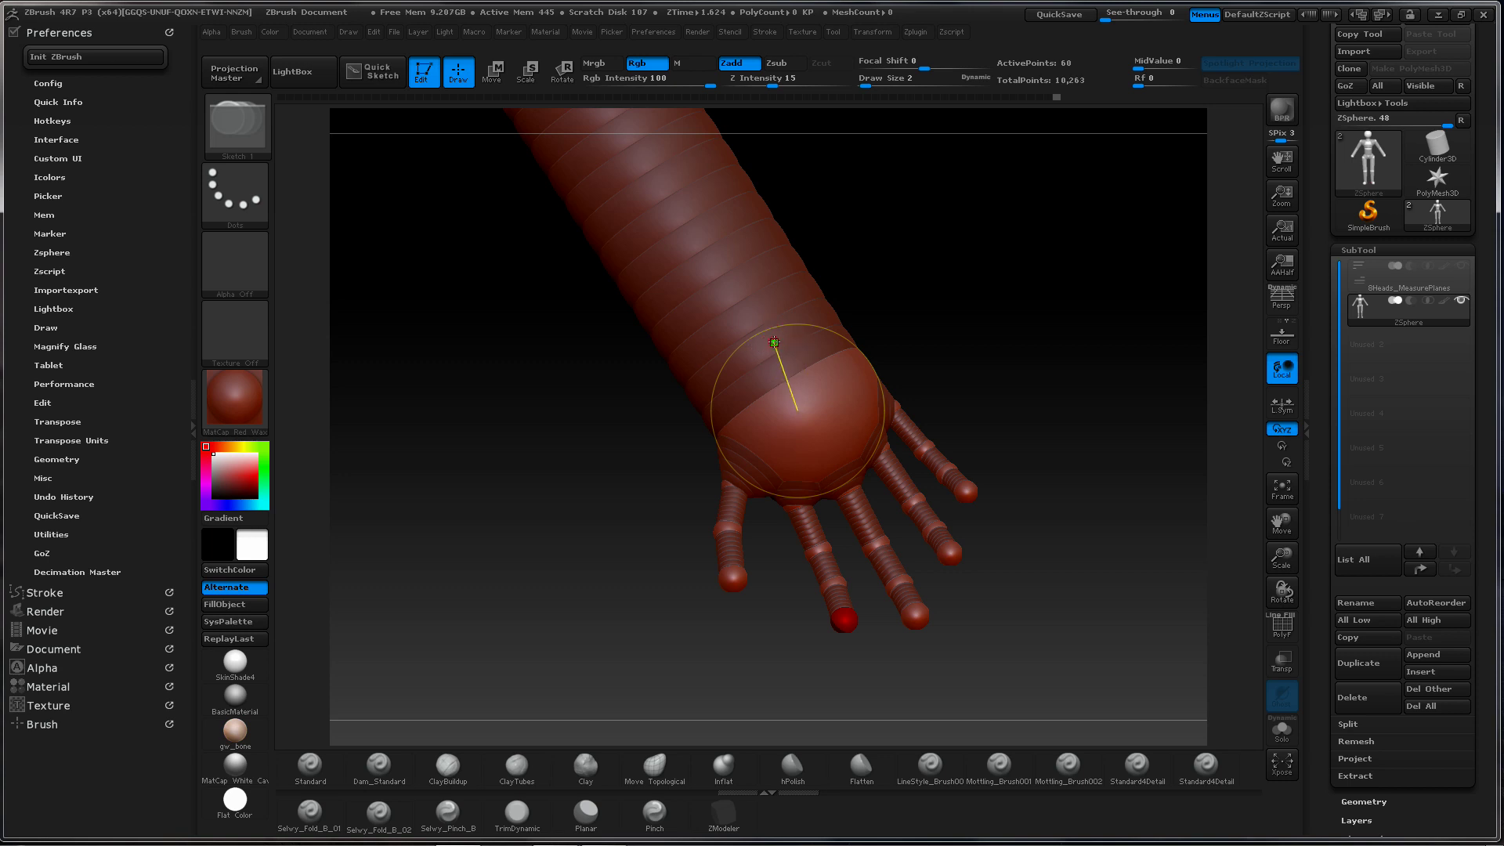
click(760, 320)
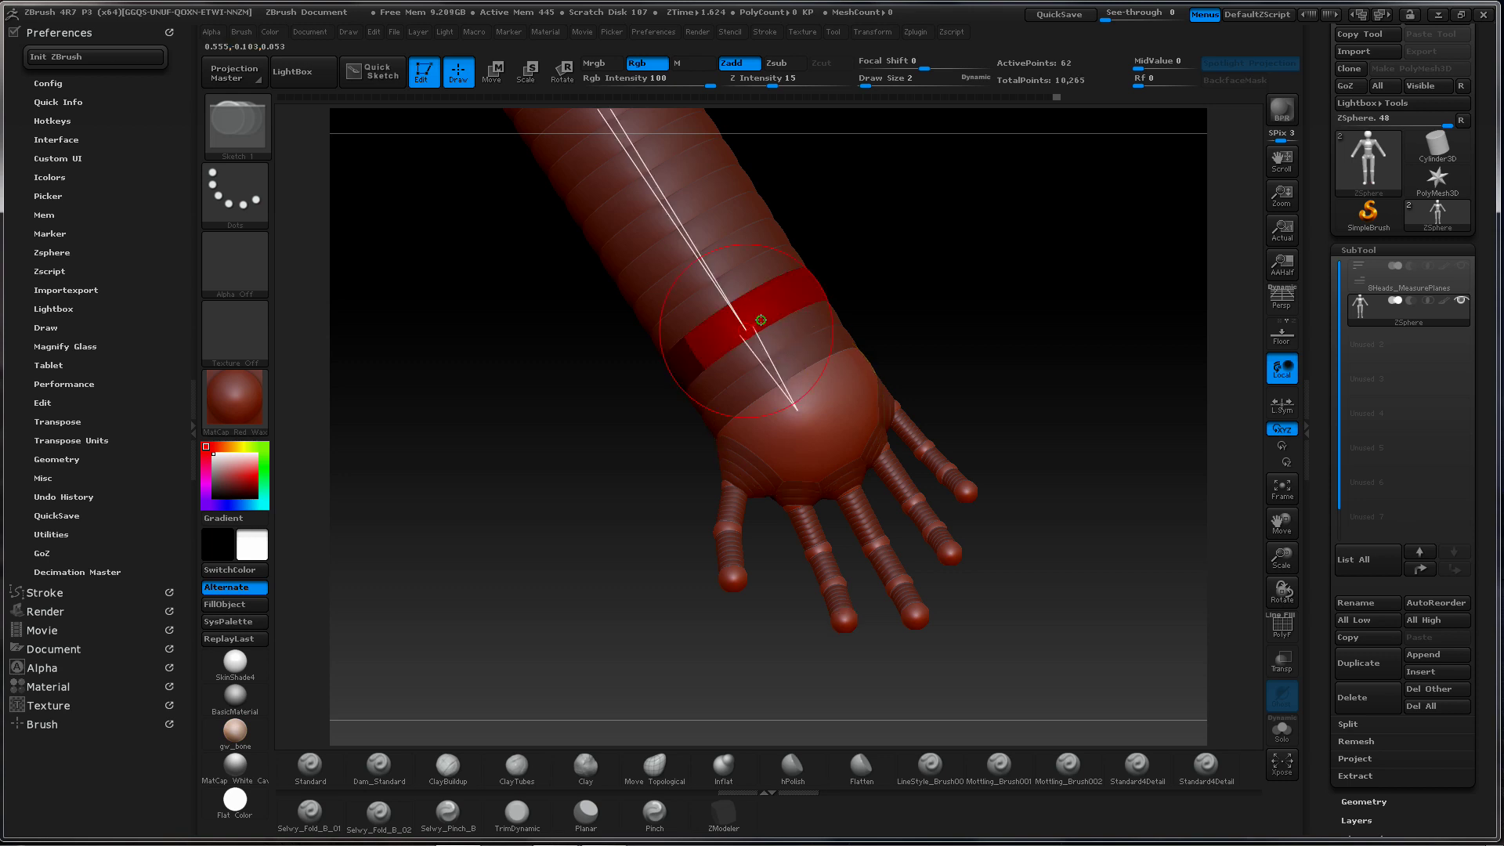
key(e)
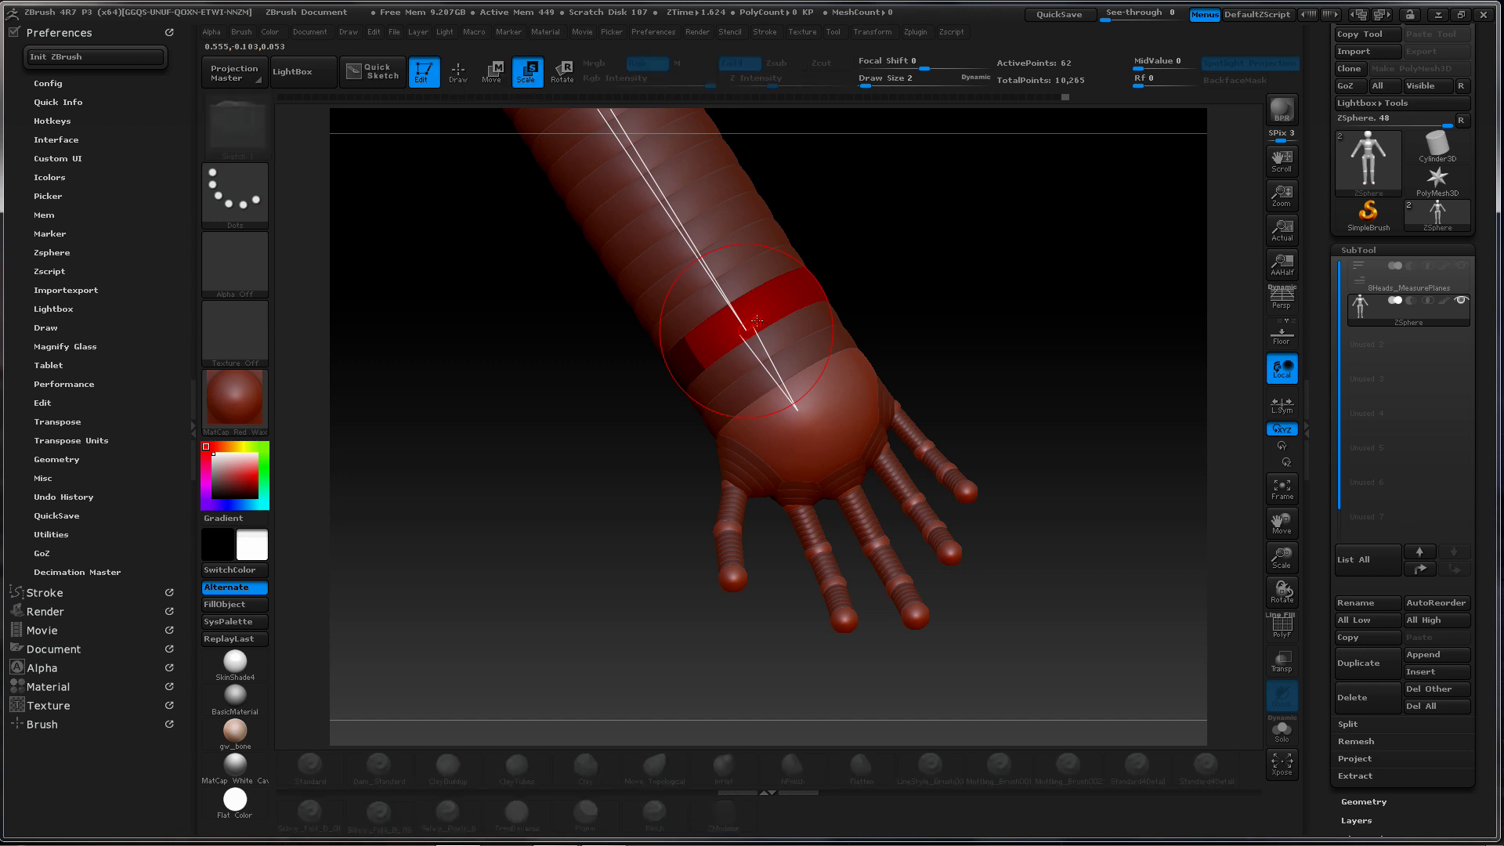
drag(760, 316, 561, 158)
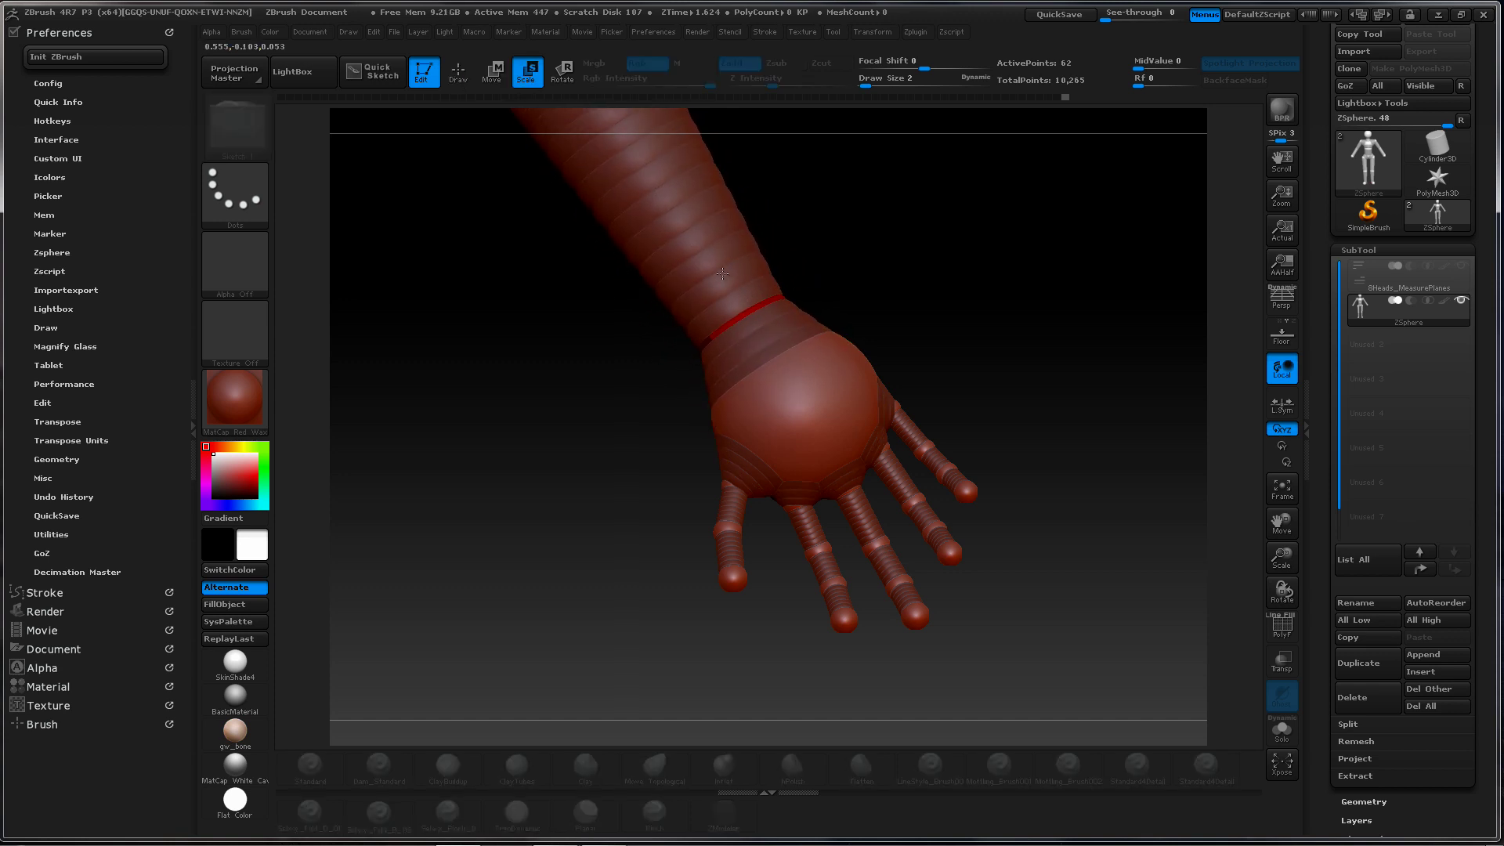
drag(717, 268, 719, 268)
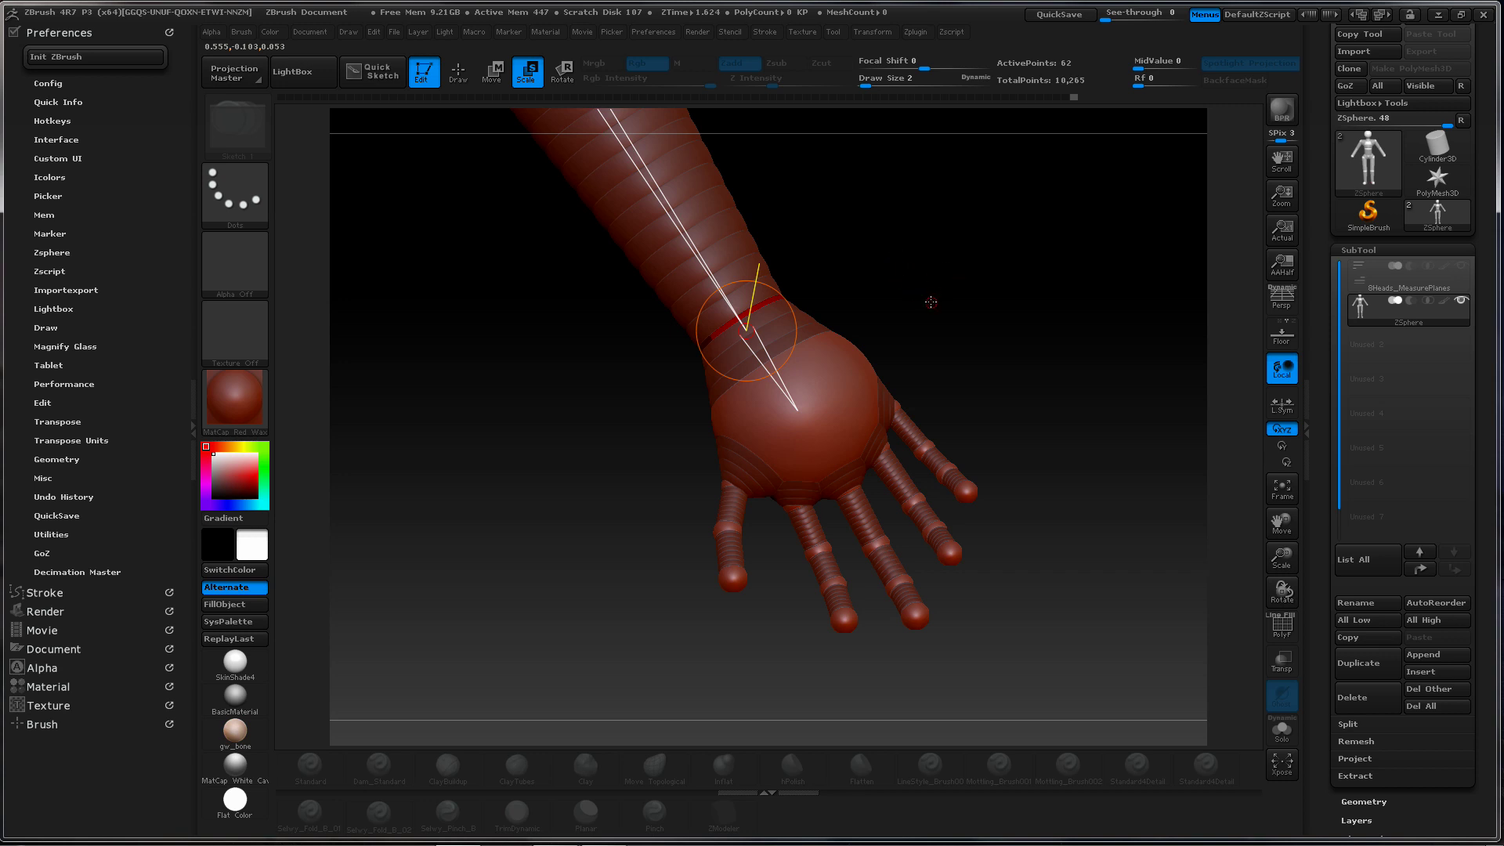
Preview the adaptive skin of the narrowed wrist, and move the wrist ZSphere slightly toward the palm in the ZSphere view
key(a)
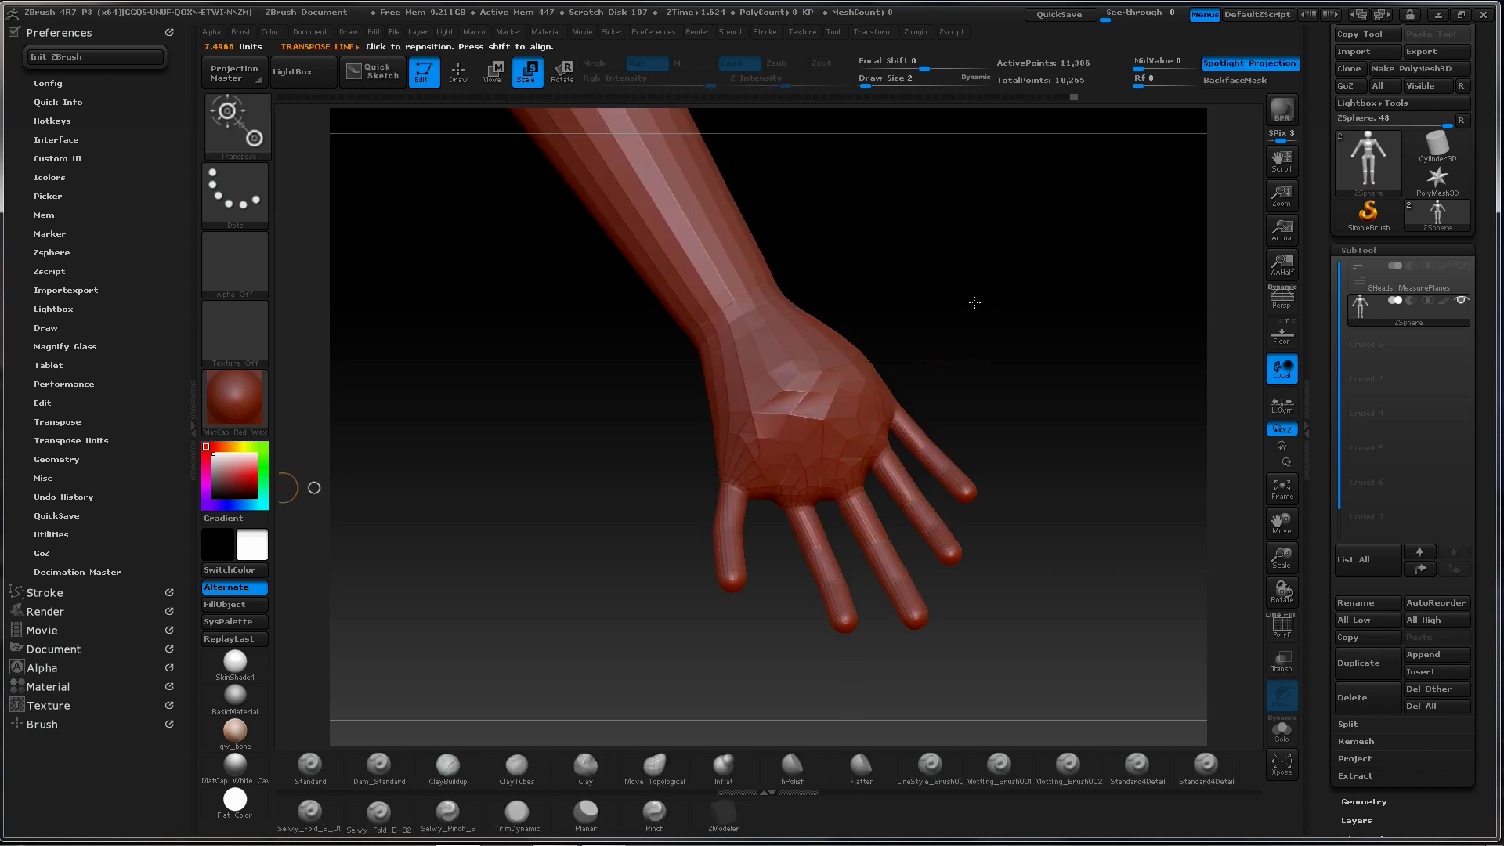
alt+drag(976, 300, 1015, 406)
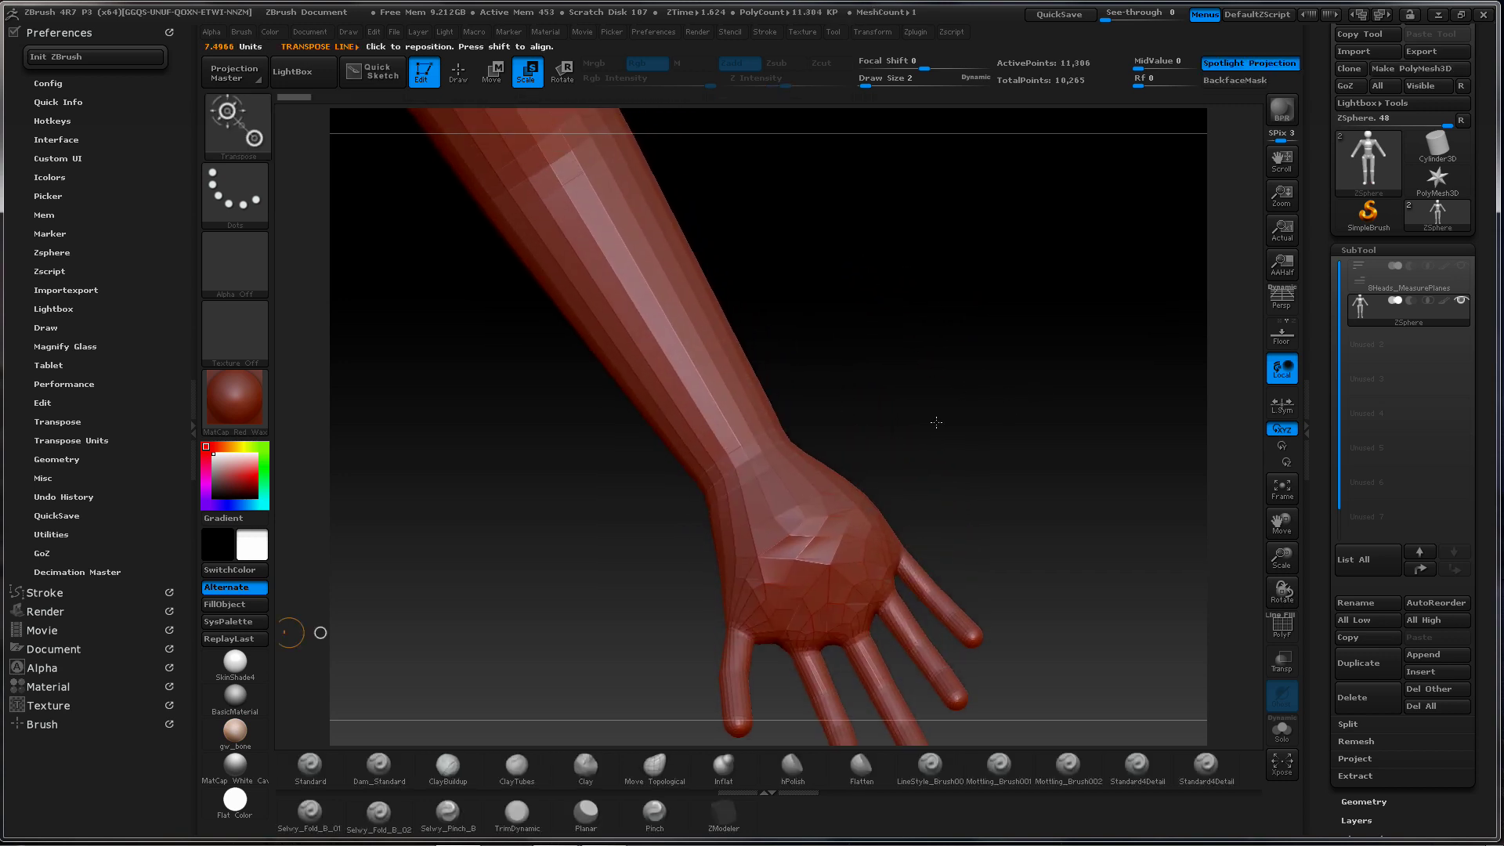
key(w)
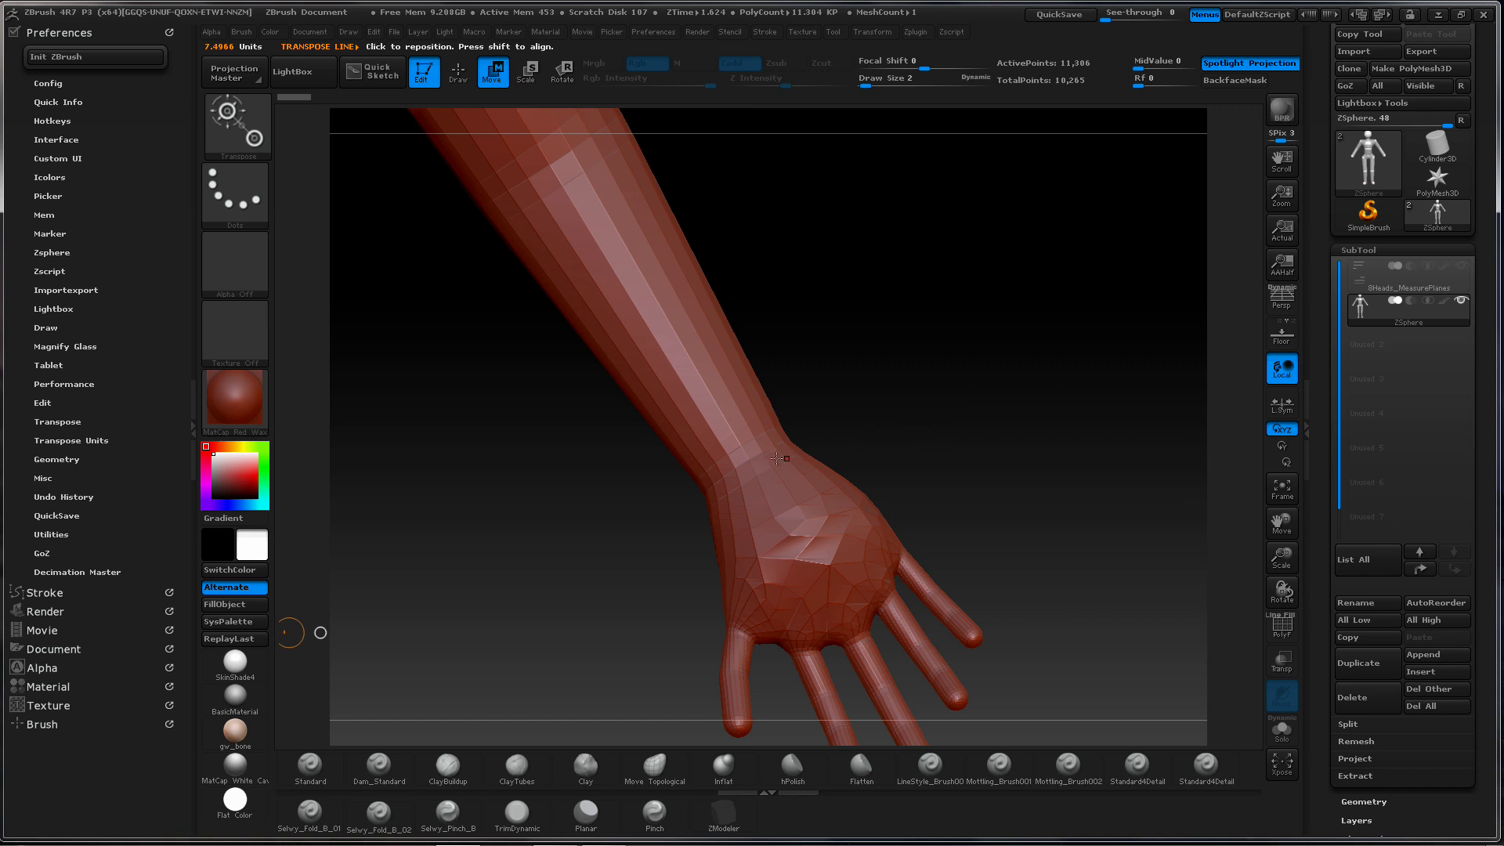
key(a)
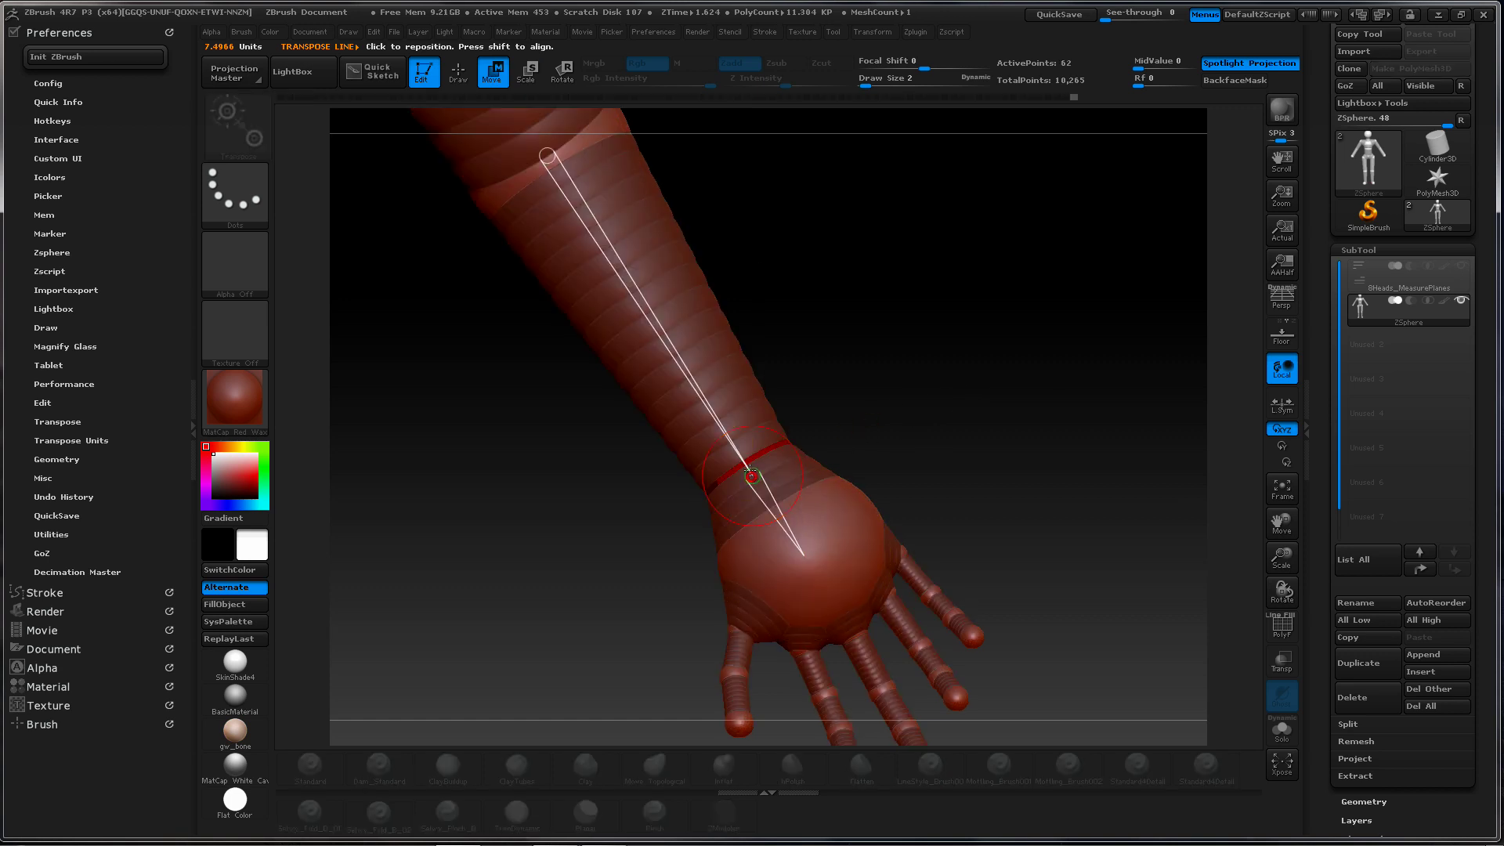
drag(757, 460, 761, 468)
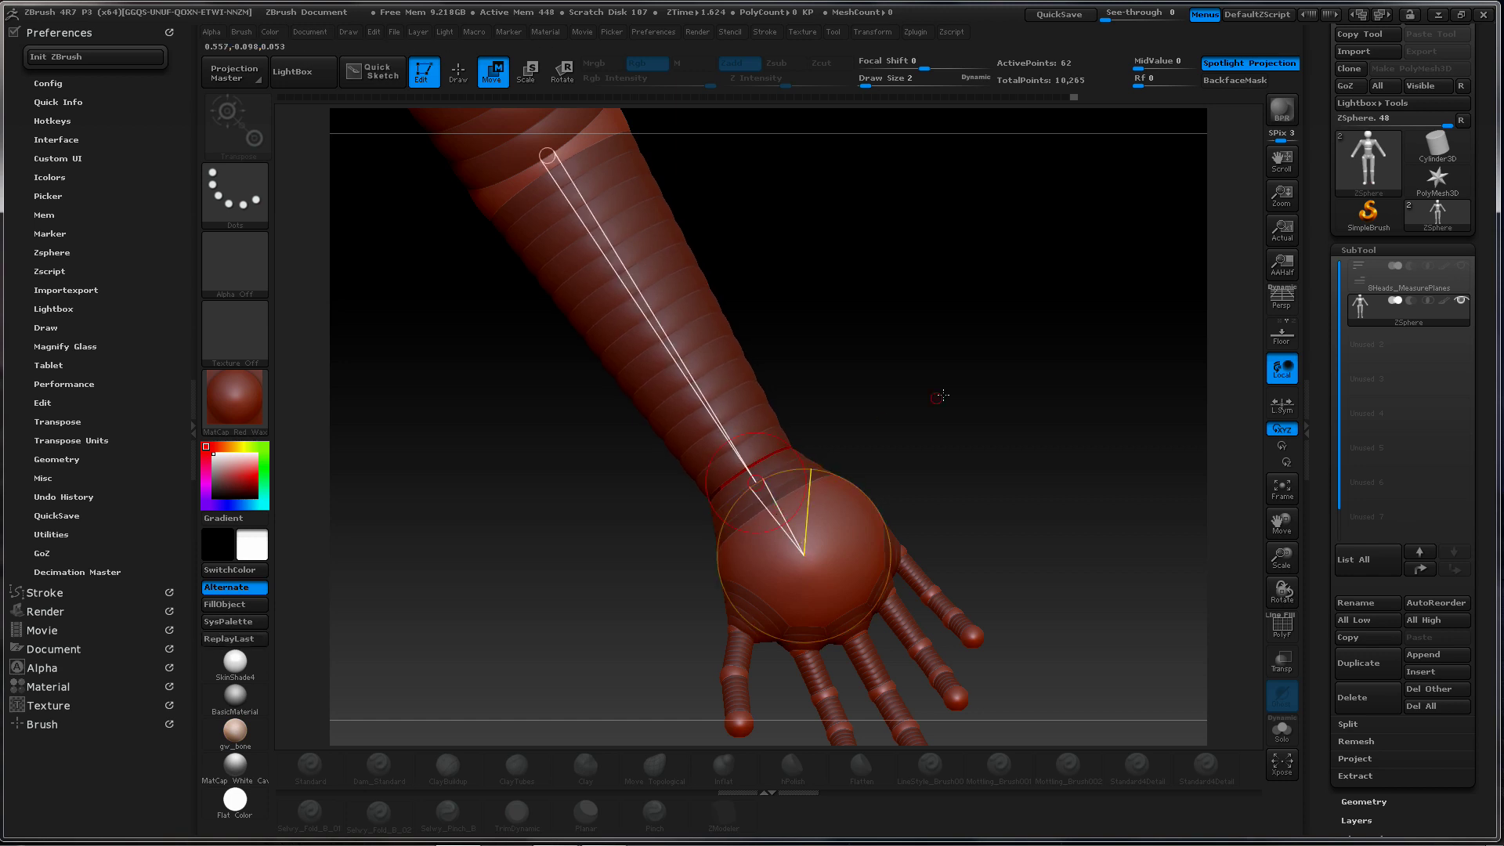
Select the palm ZSphere and adjust its position slightly relative to the wrist
mouse_move(987, 383)
mouse_down()
mouse_move(873, 436)
mouse_move(950, 426)
mouse_move(987, 393)
mouse_up()
key(f)
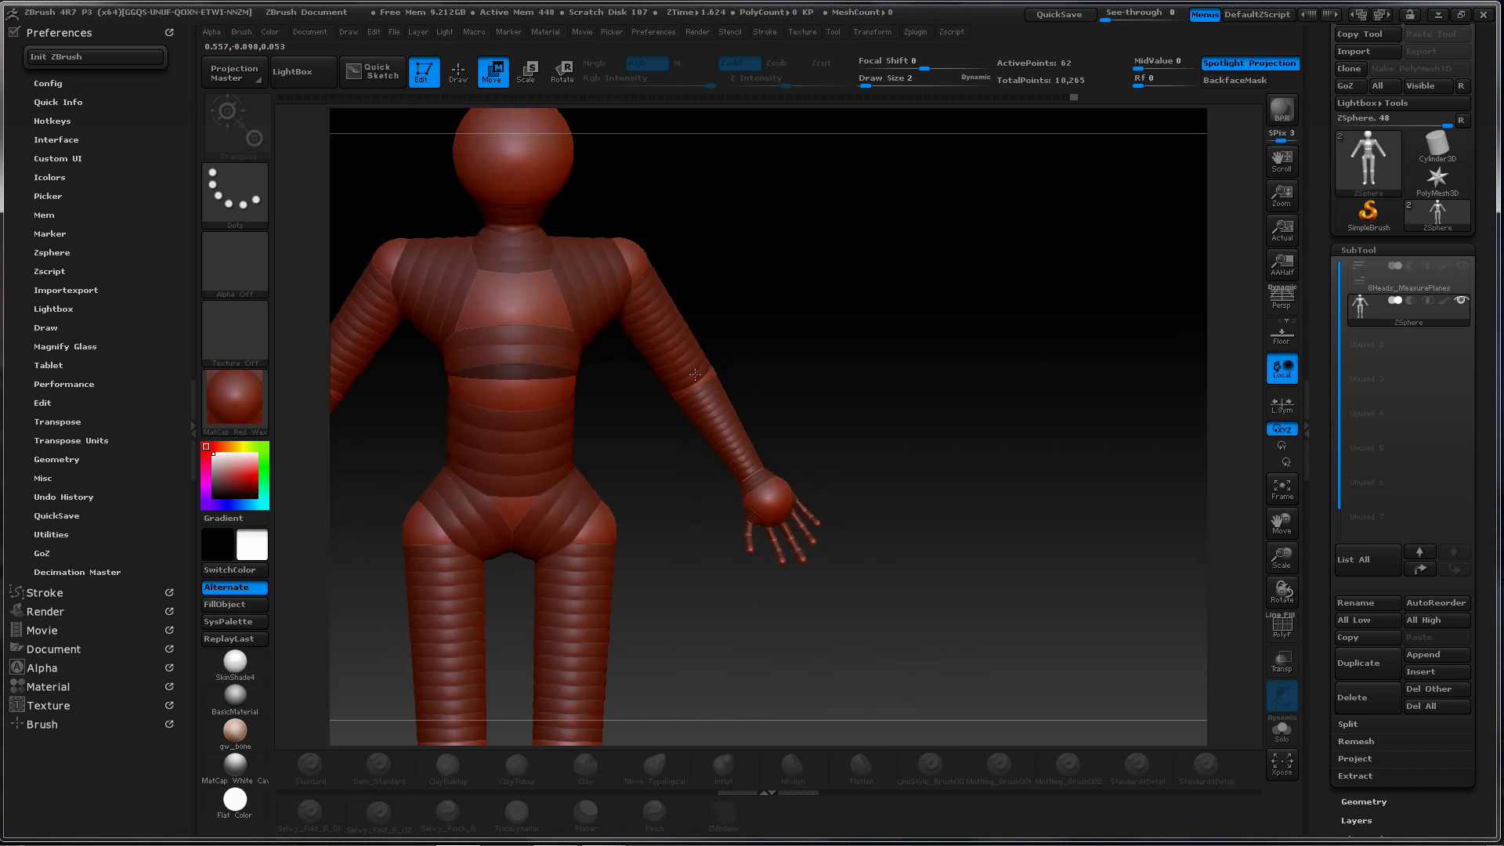
alt+drag(874, 330, 978, 328)
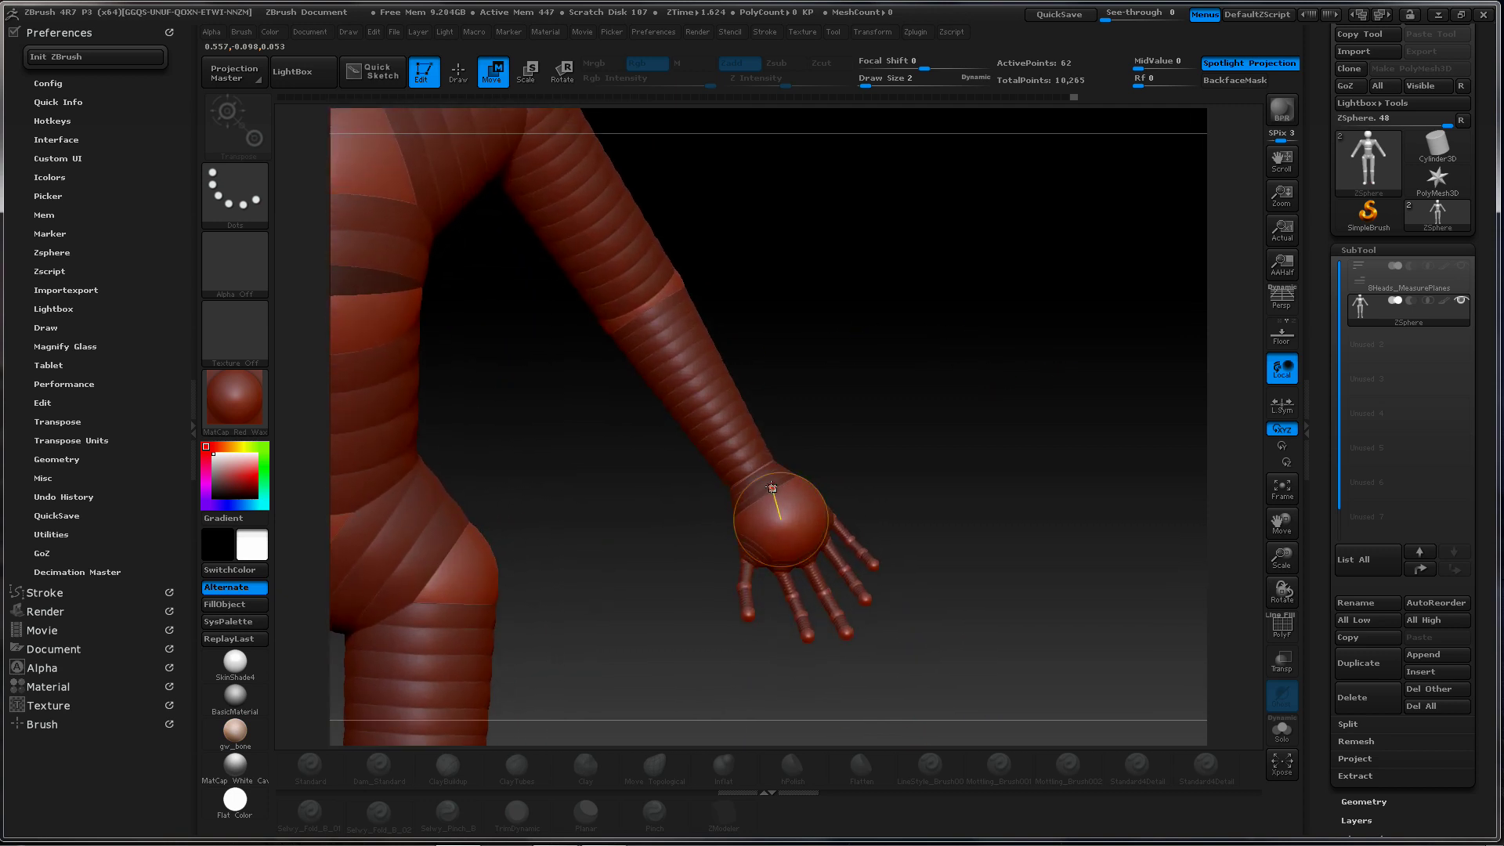
drag(776, 500, 773, 491)
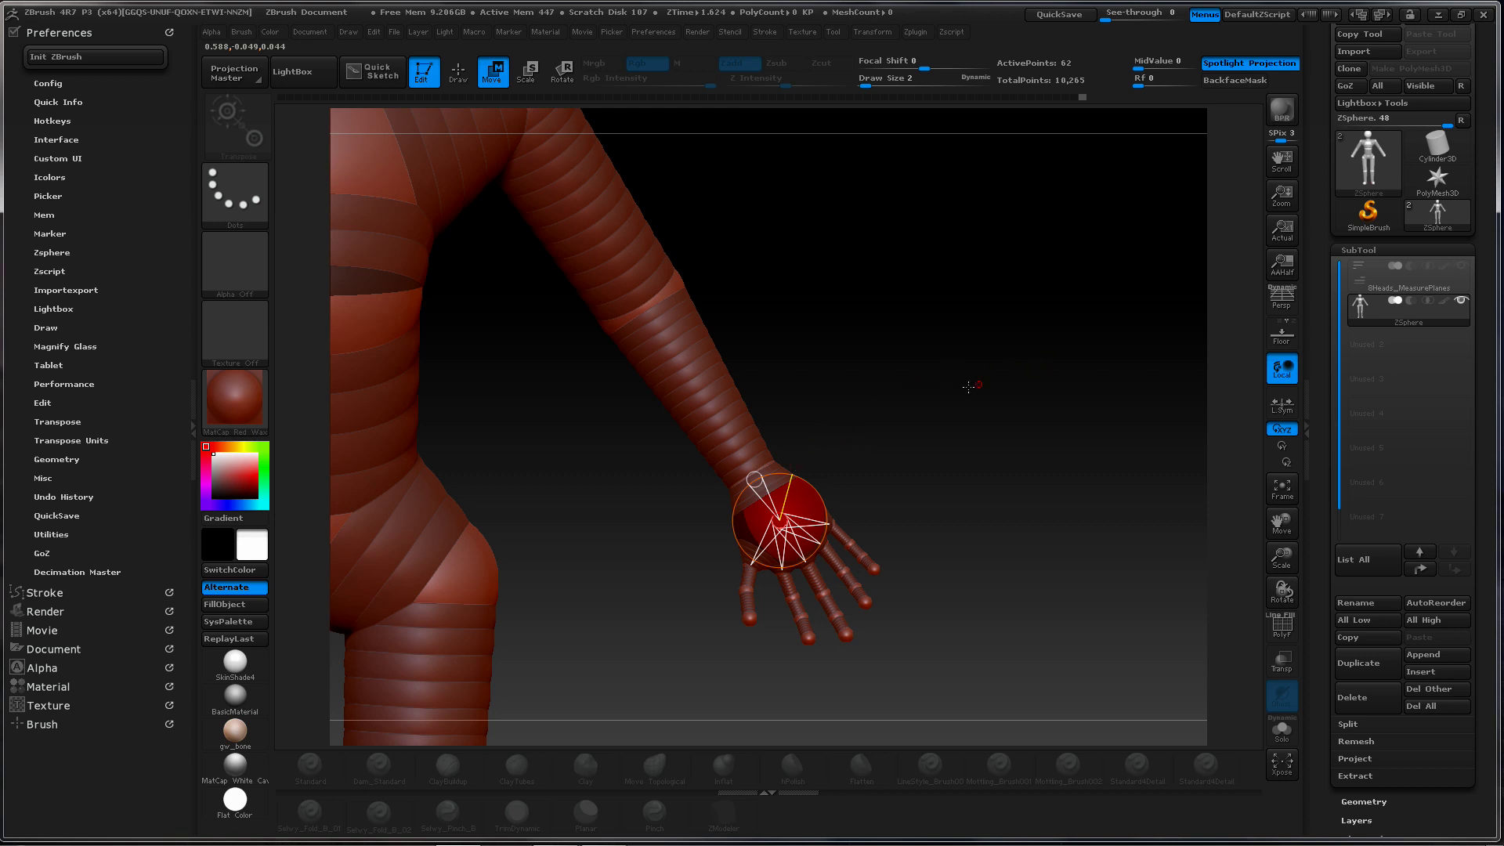
mouse_move(957, 408)
mouse_down()
mouse_move(871, 409)
mouse_move(966, 400)
mouse_move(940, 413)
mouse_up()
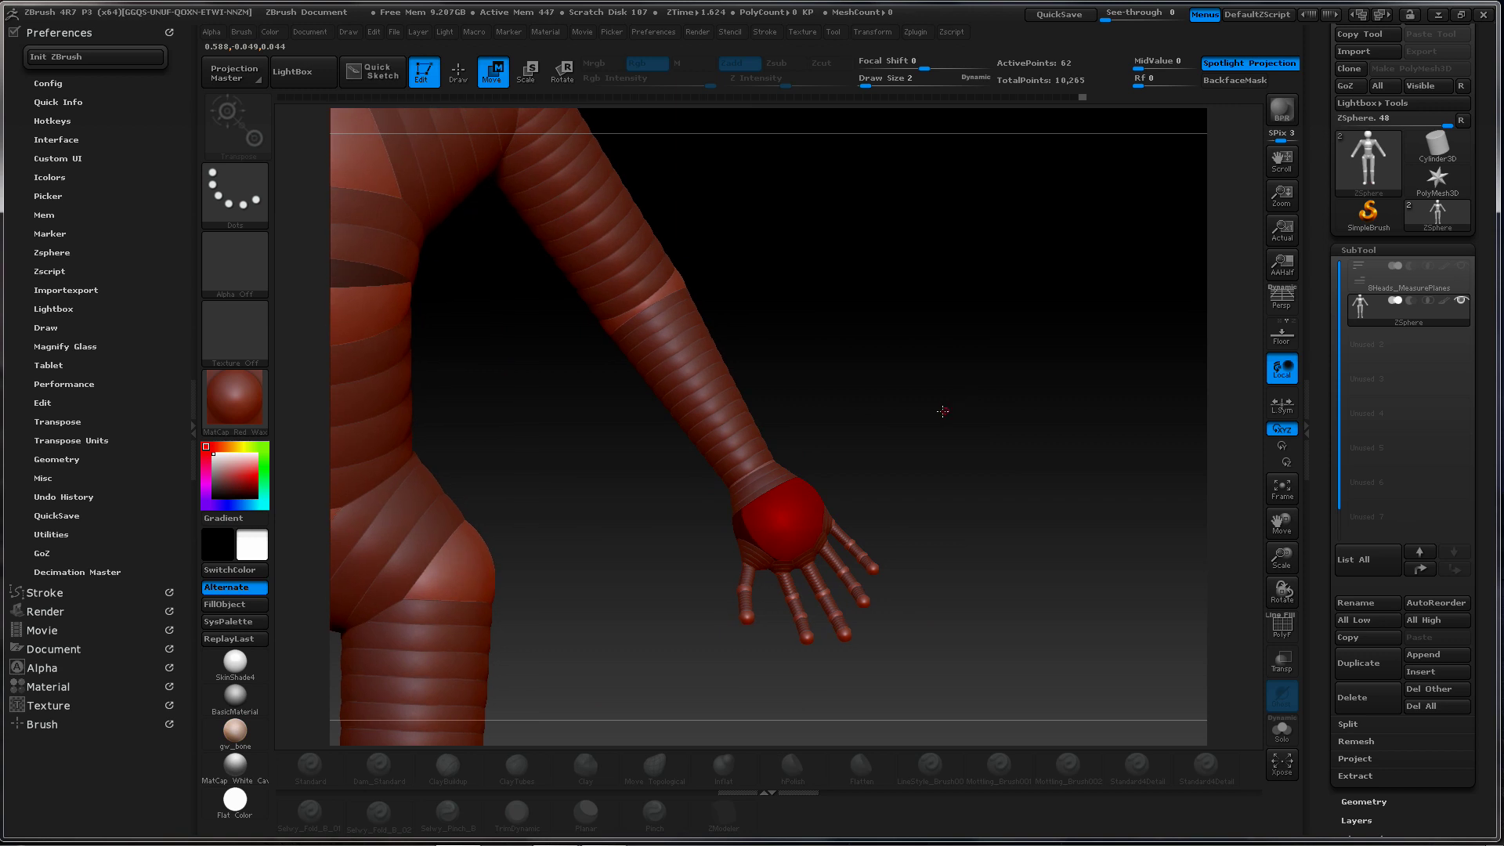
Rotate the hand about the wrist so the fingers turn slightly inward toward the body
key(e)
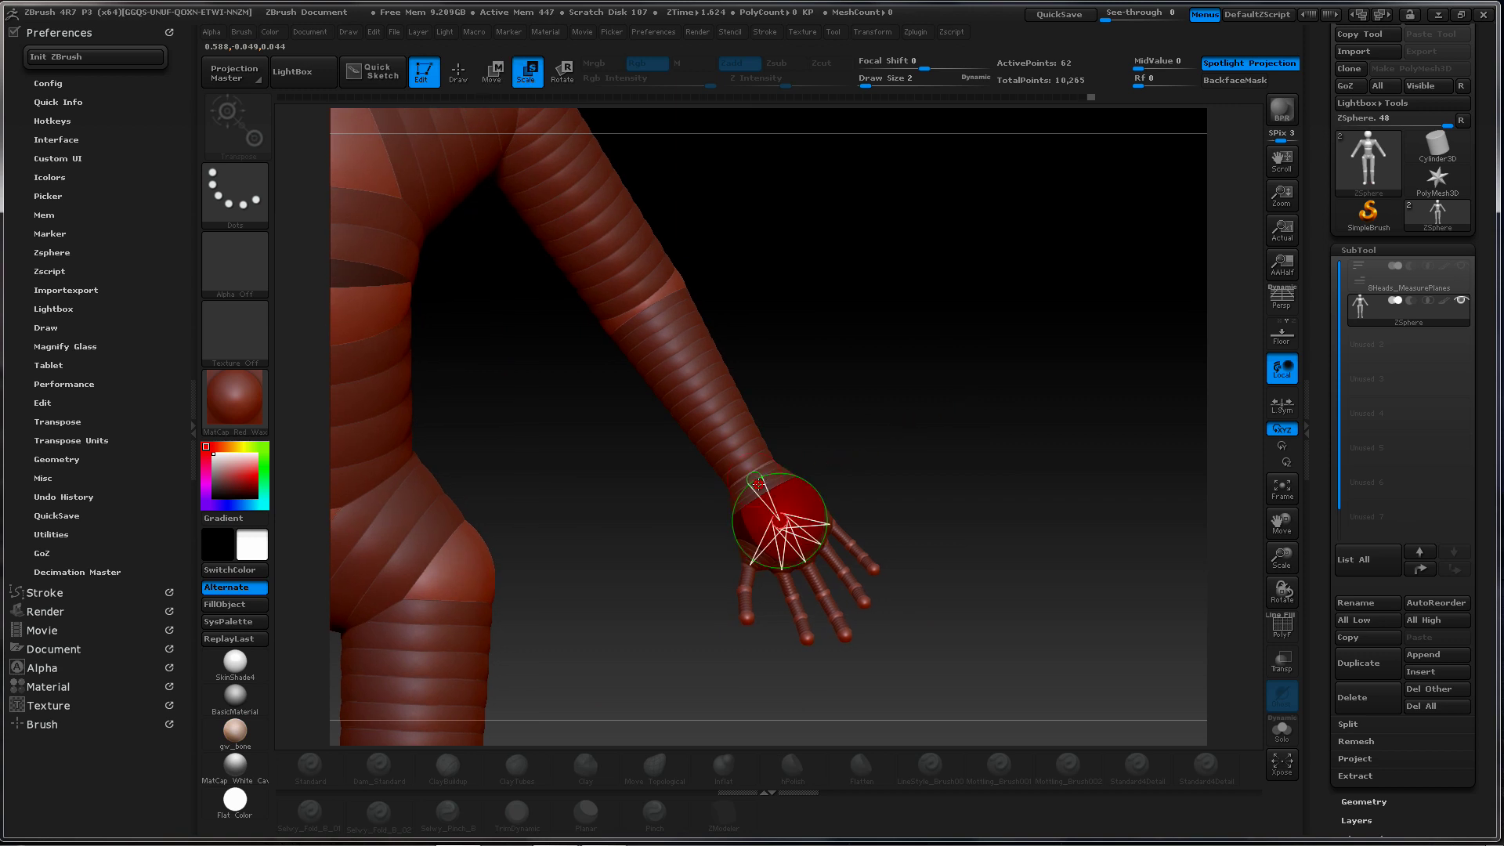
drag(756, 479, 752, 483)
key(r)
drag(762, 473, 765, 485)
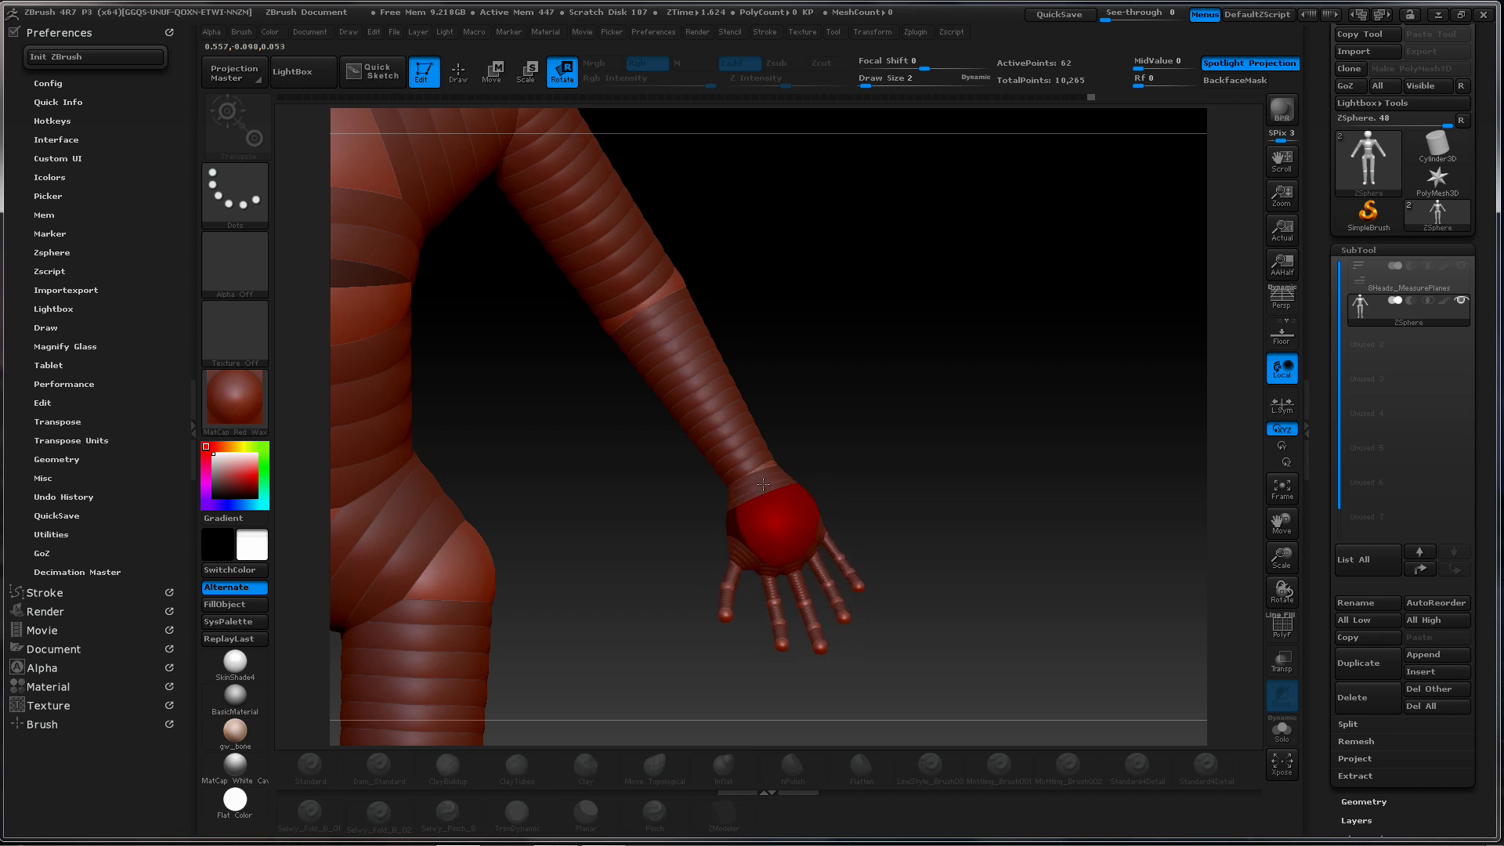
drag(911, 416, 772, 478)
drag(978, 396, 1074, 378)
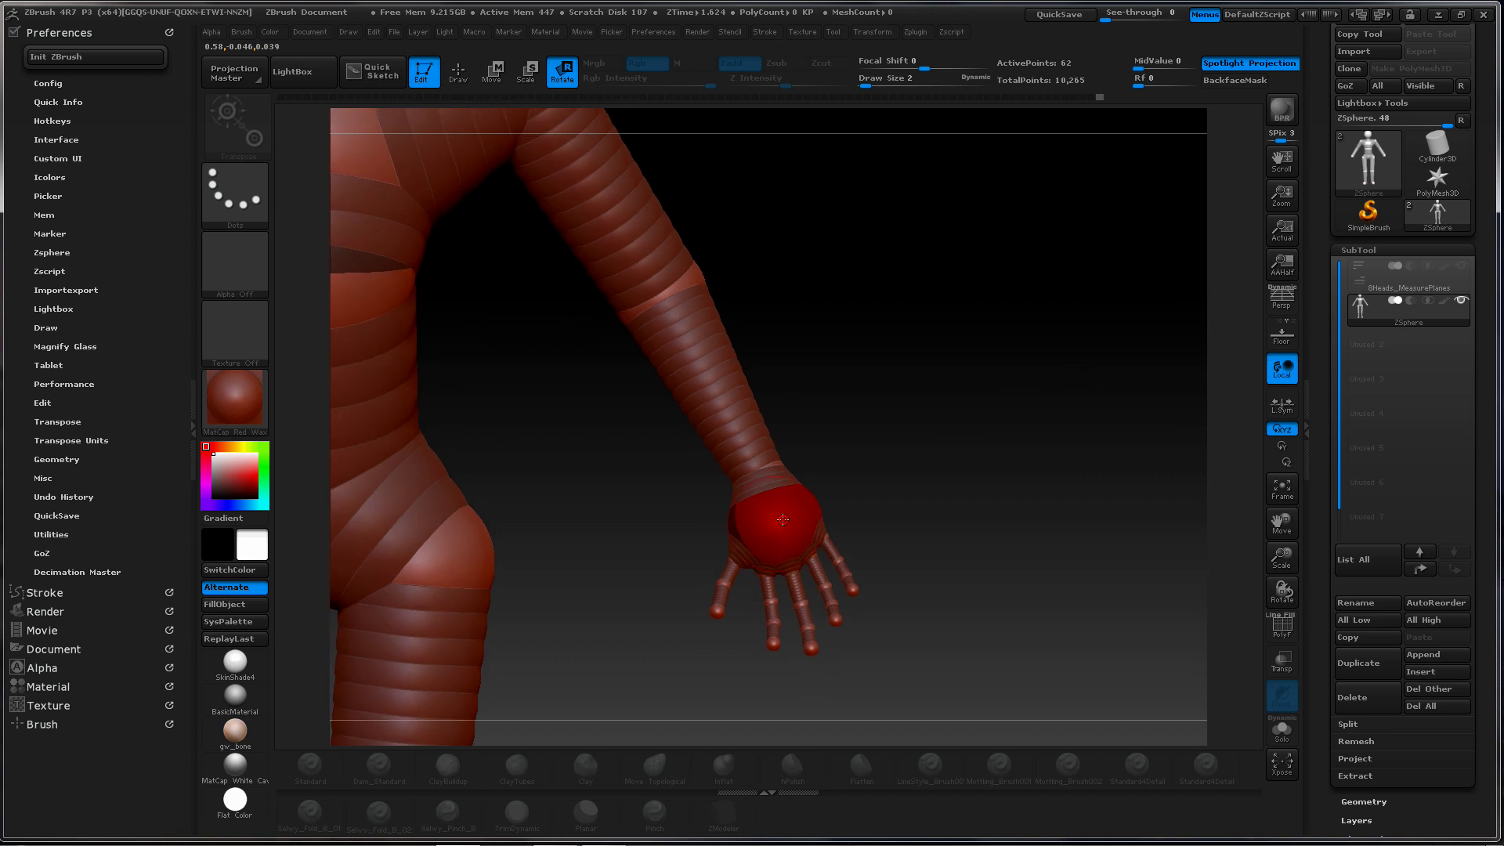
drag(760, 477, 746, 488)
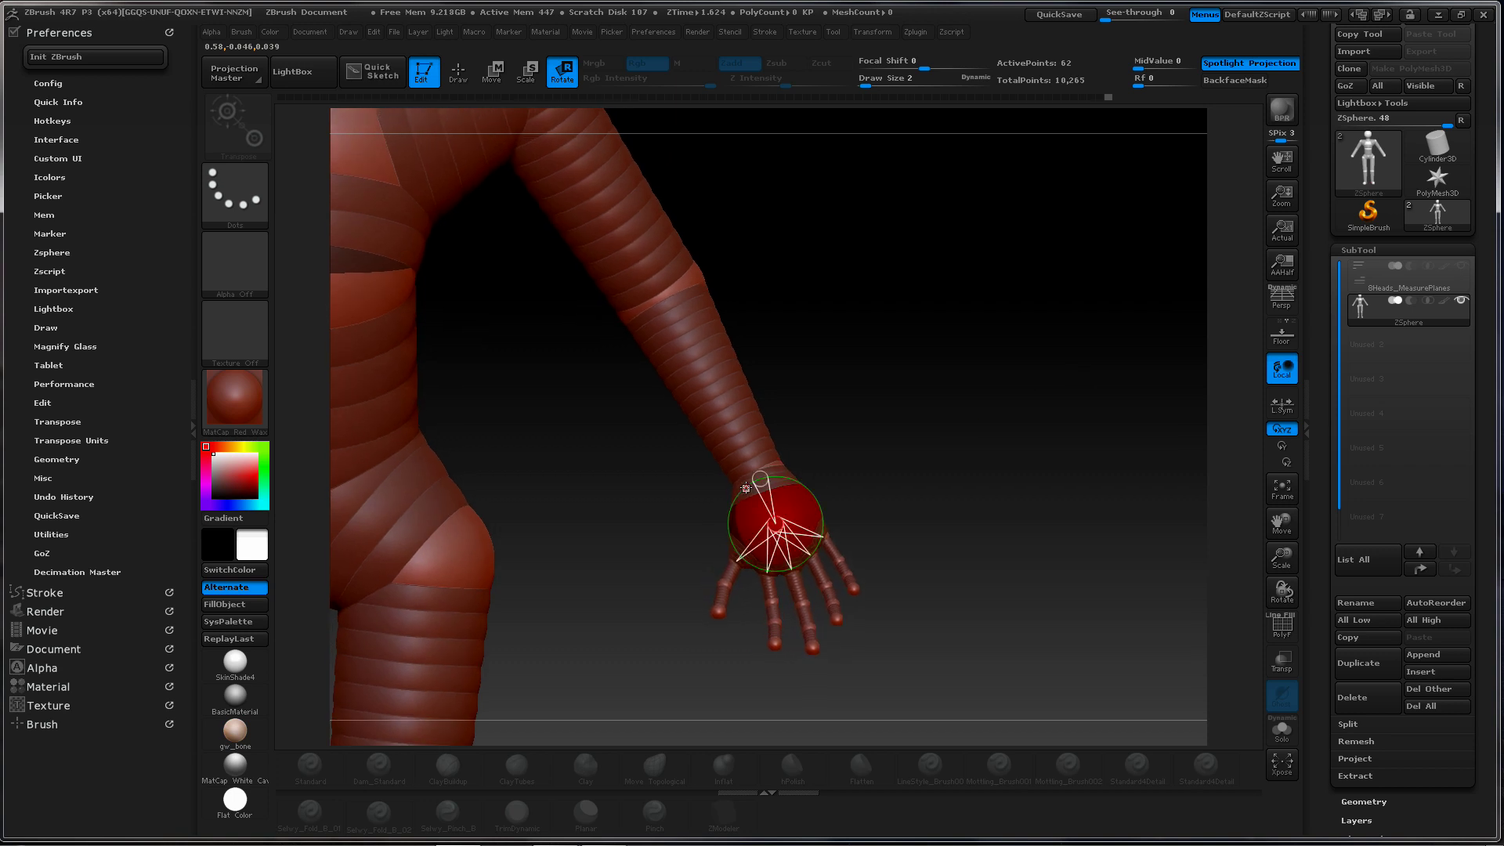
Insert a ZSphere in the forearm just below the elbow and scale it up to thicken the forearm
alt+drag(1002, 384, 740, 414)
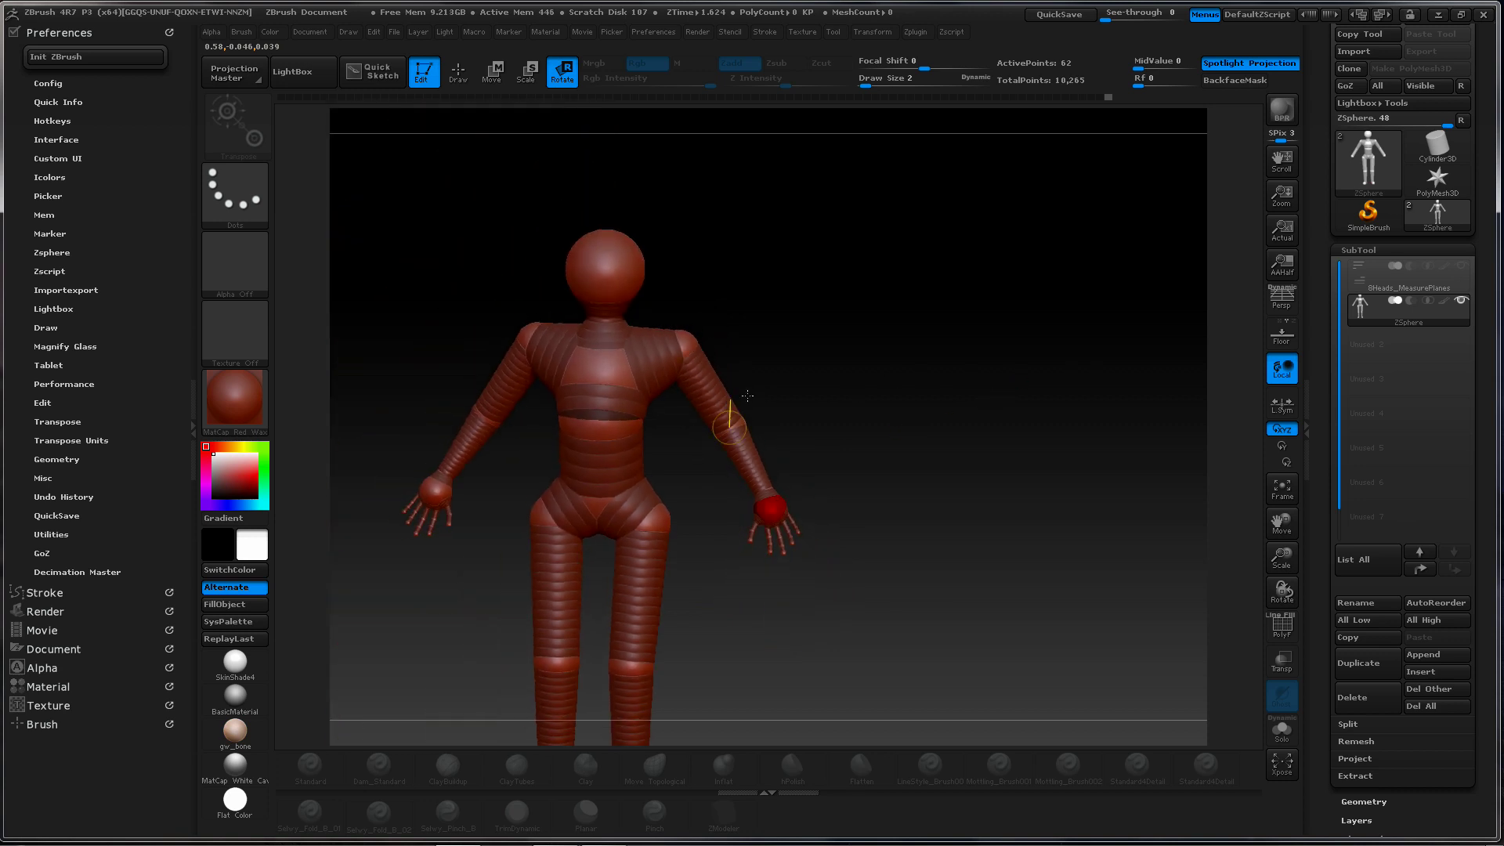
alt+drag(838, 386, 879, 393)
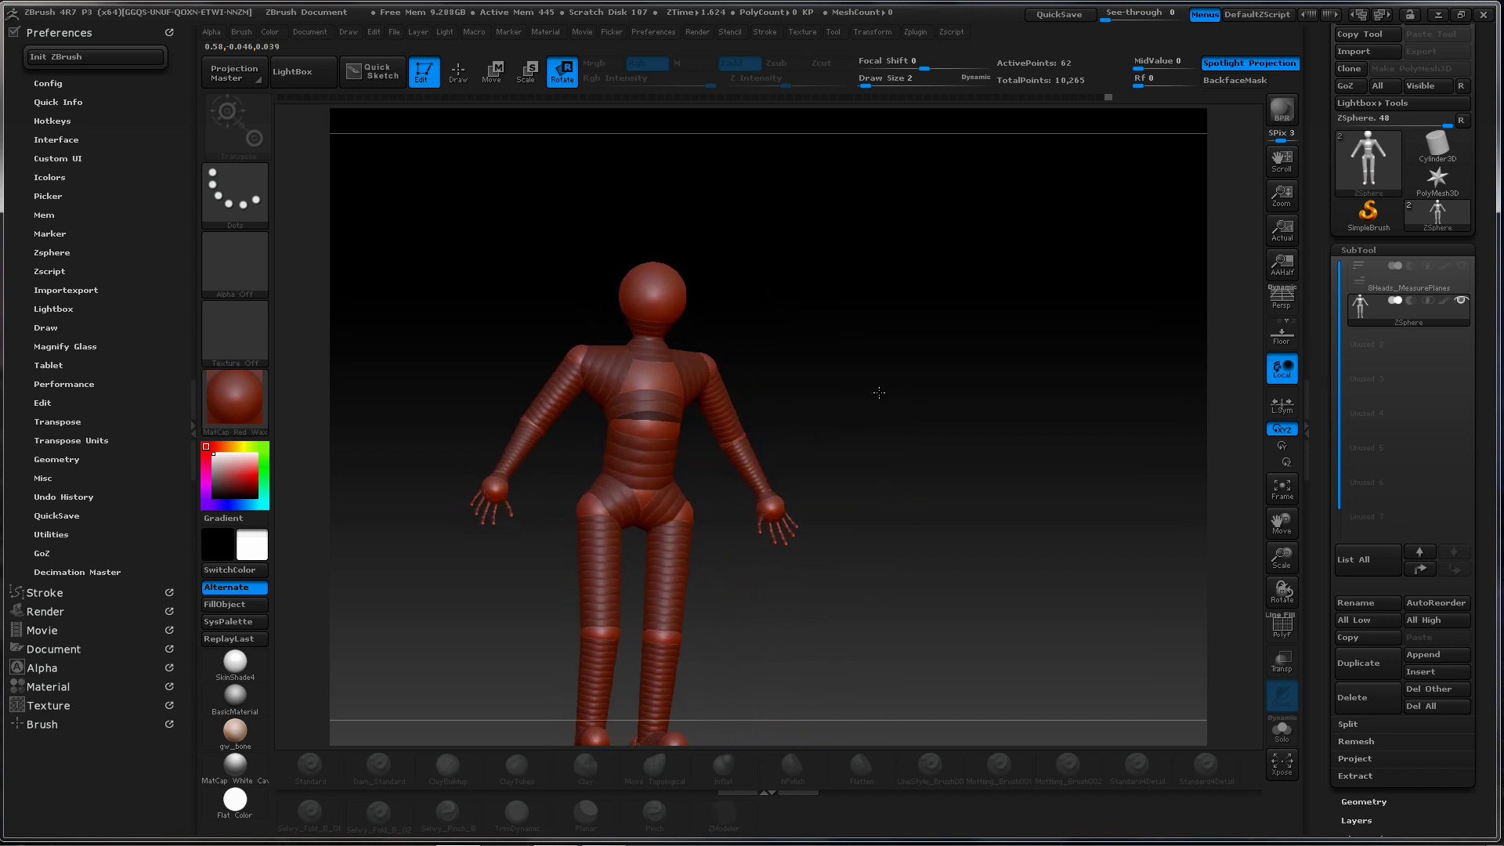
ctrl+right_drag(841, 394, 961, 374)
drag(962, 374, 924, 380)
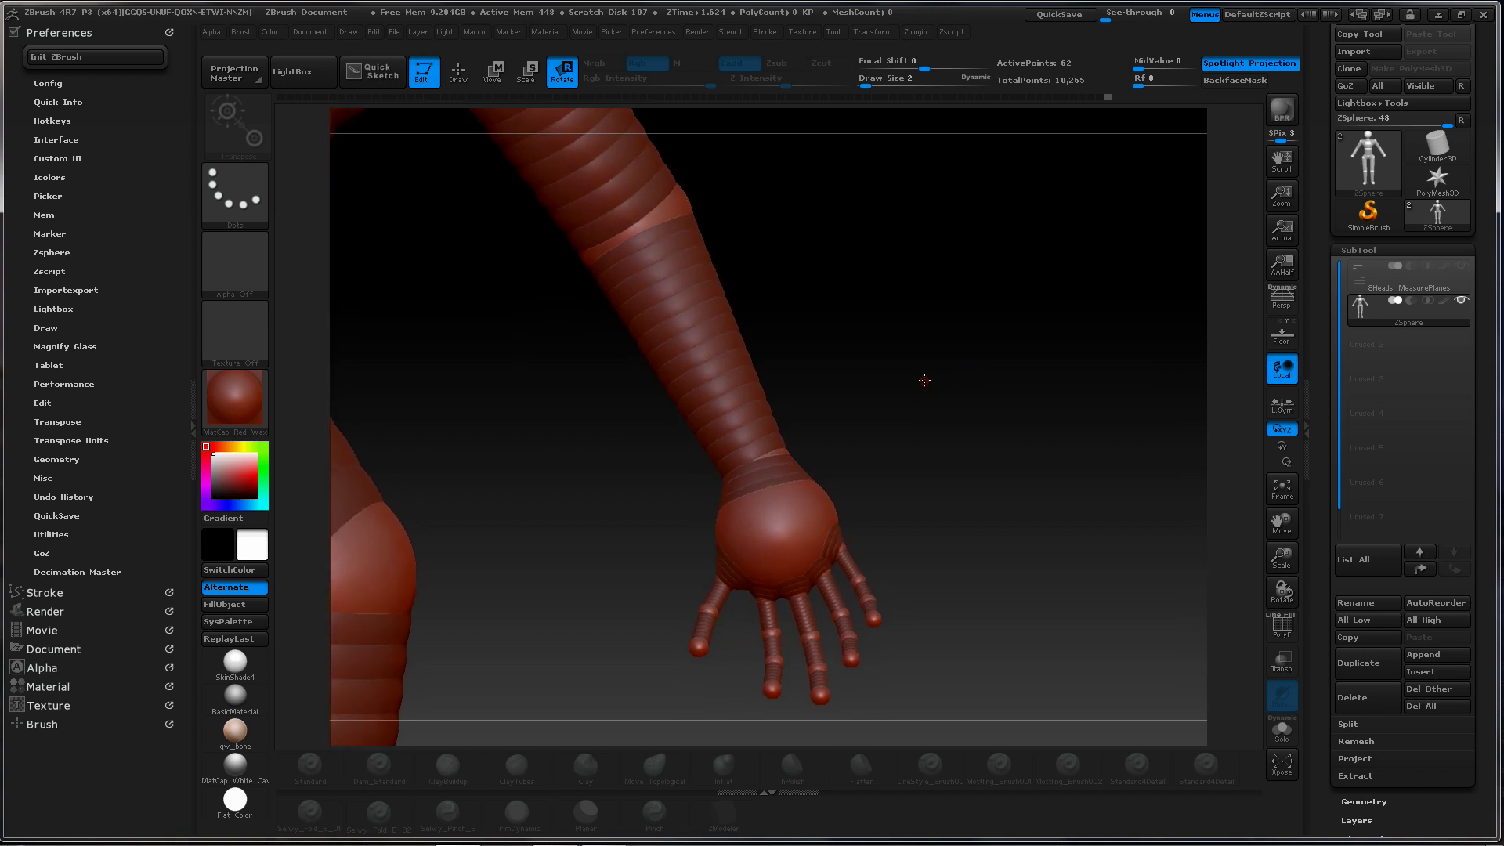
alt+drag(861, 328, 915, 455)
mouse_move(809, 600)
mouse_down()
mouse_move(740, 418)
mouse_move(759, 432)
mouse_move(789, 549)
mouse_move(771, 430)
mouse_move(731, 429)
mouse_move(776, 411)
mouse_move(745, 417)
mouse_move(759, 374)
mouse_up()
key(q)
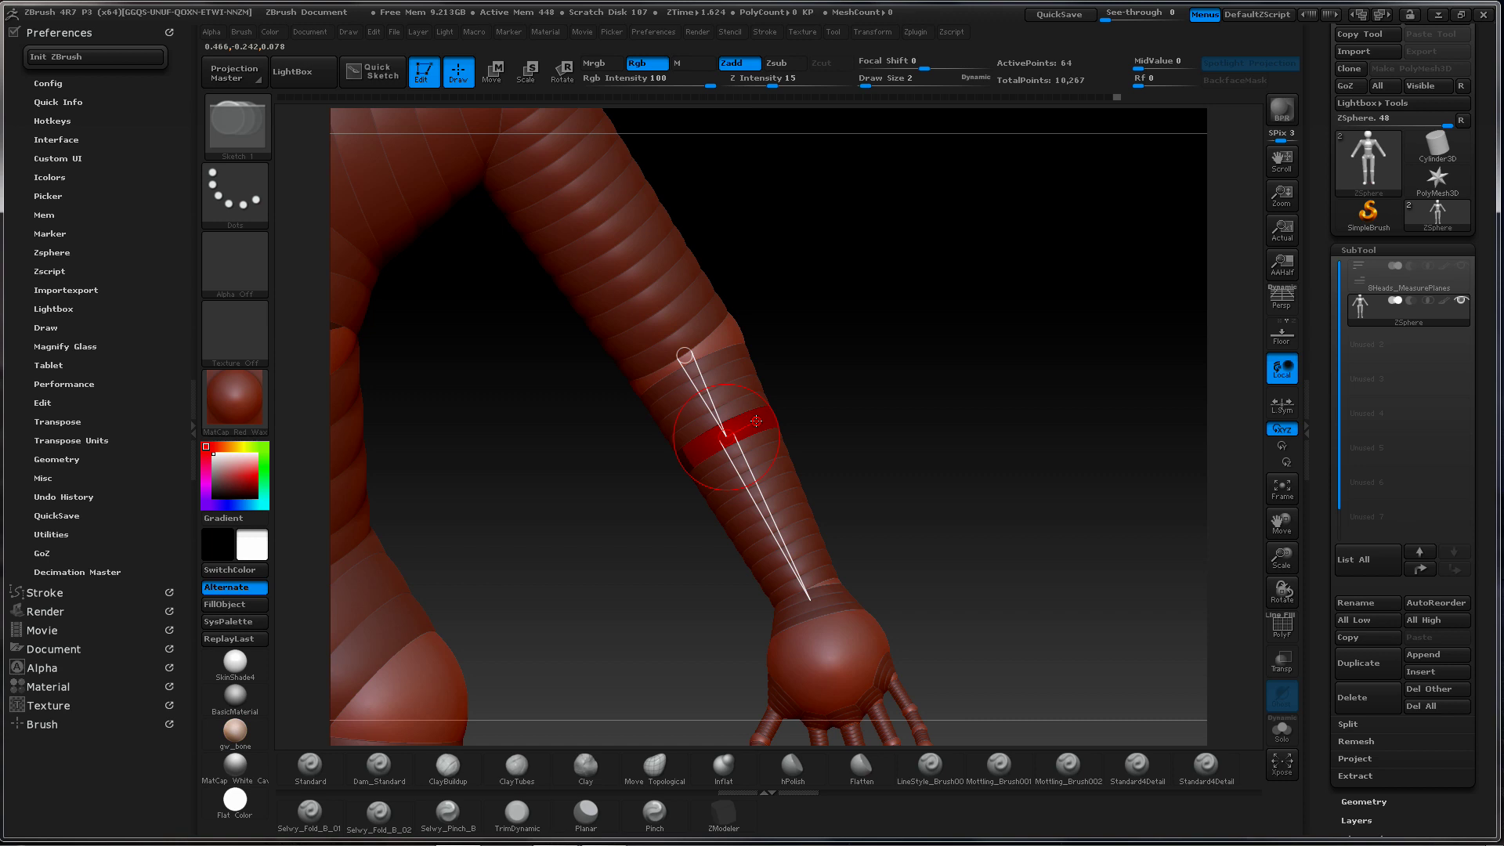
key(e)
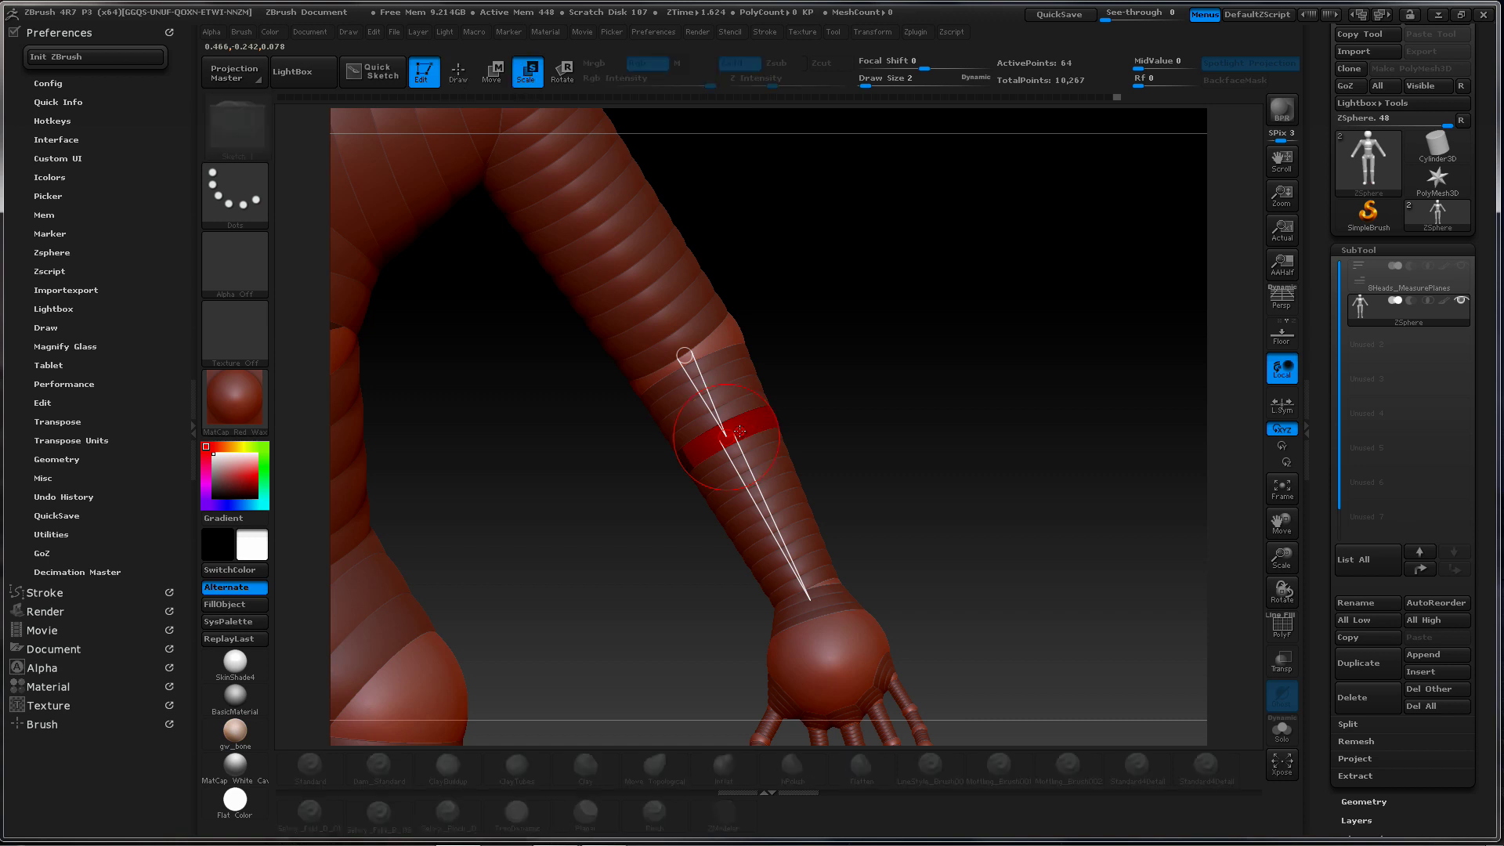
drag(738, 433, 726, 565)
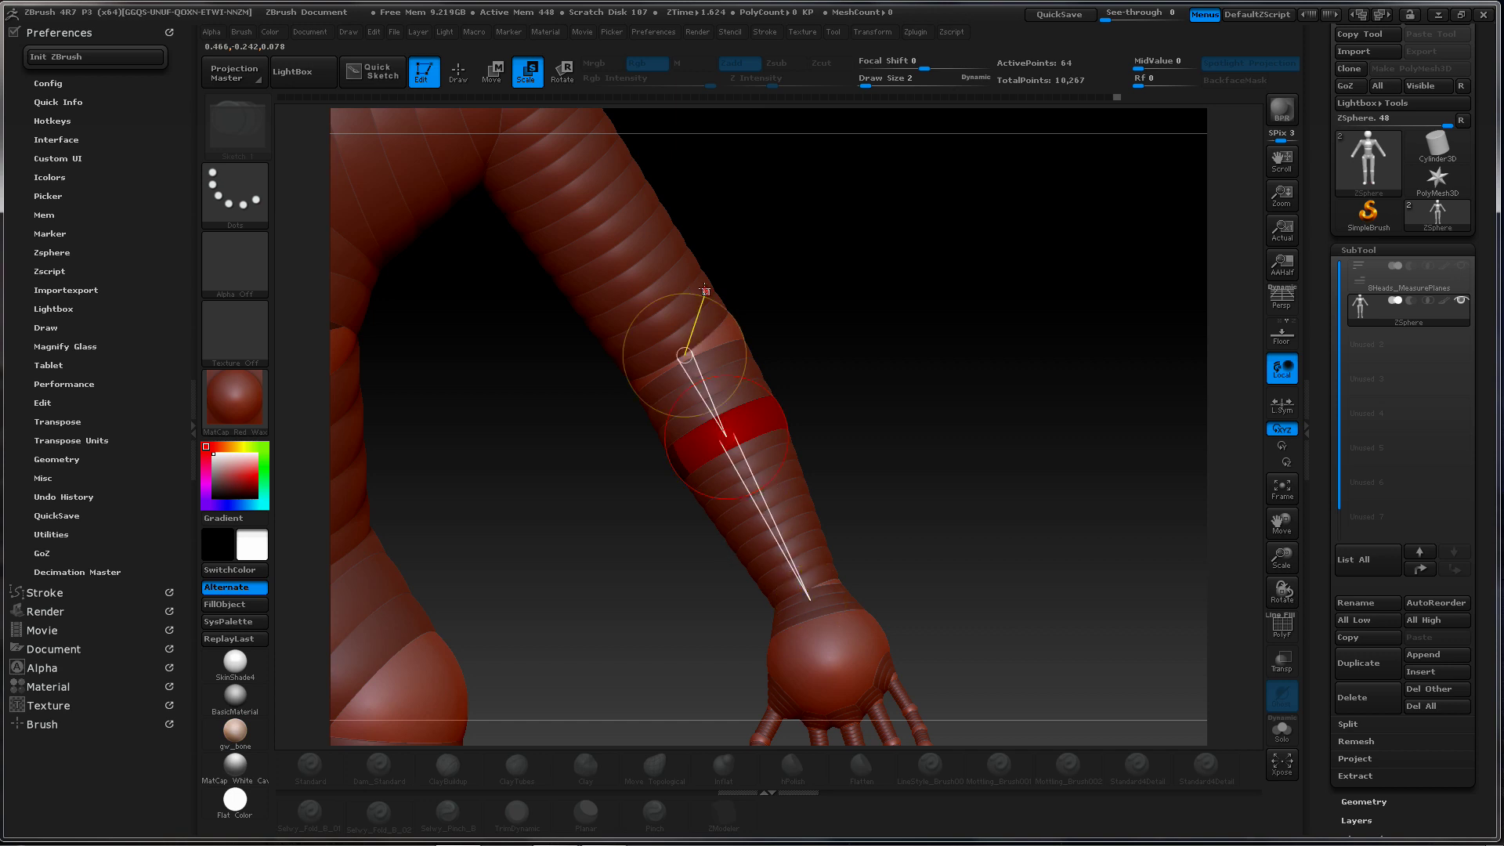
Insert a ZSphere midway along the upper arm, enlarge it slightly and move it a little toward the elbow
alt+drag(853, 370, 858, 424)
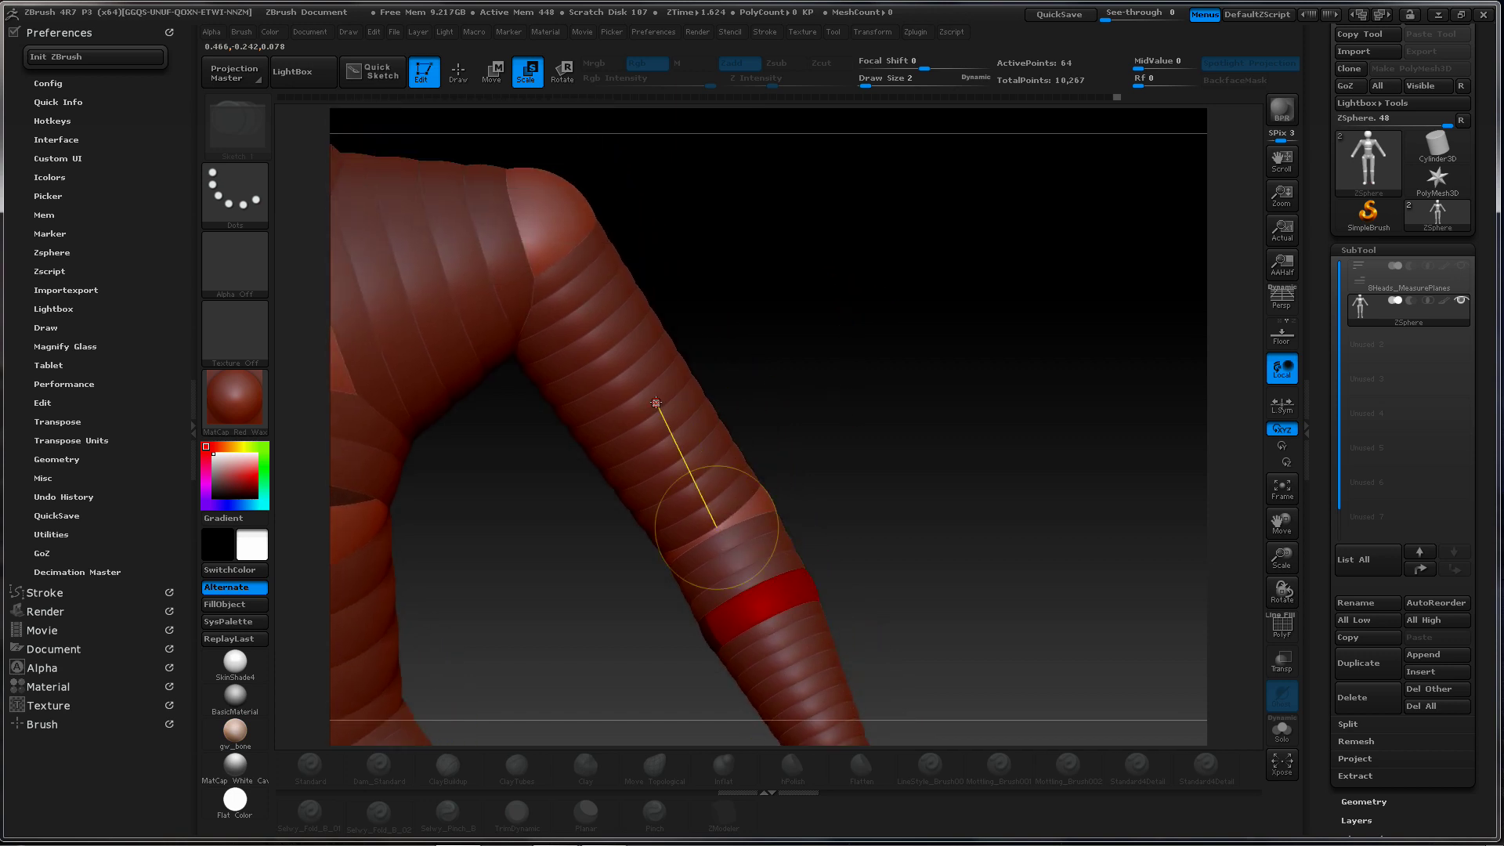
click(646, 409)
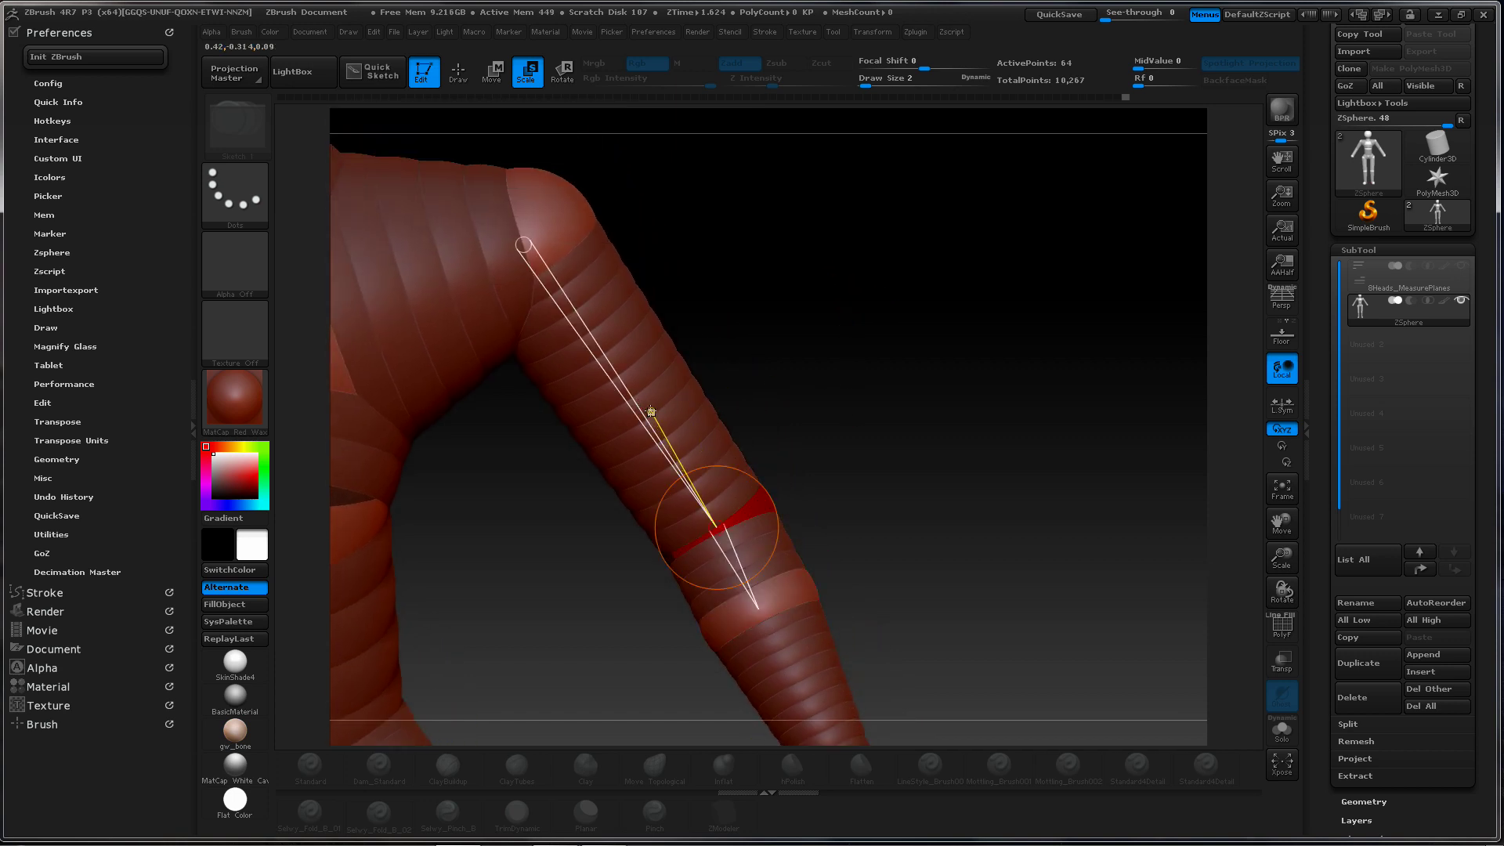
key(q)
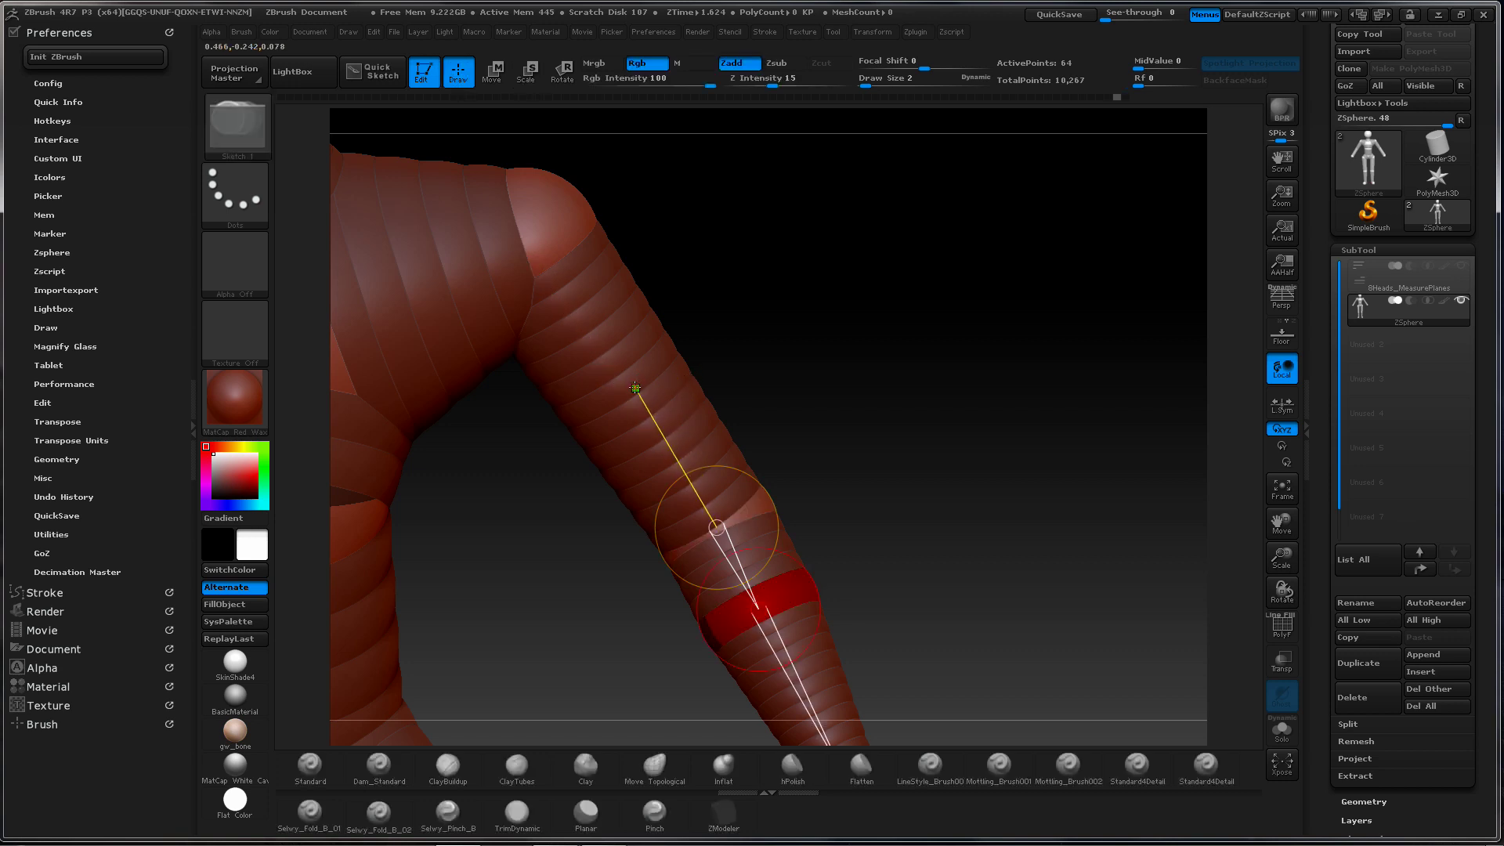
key(e)
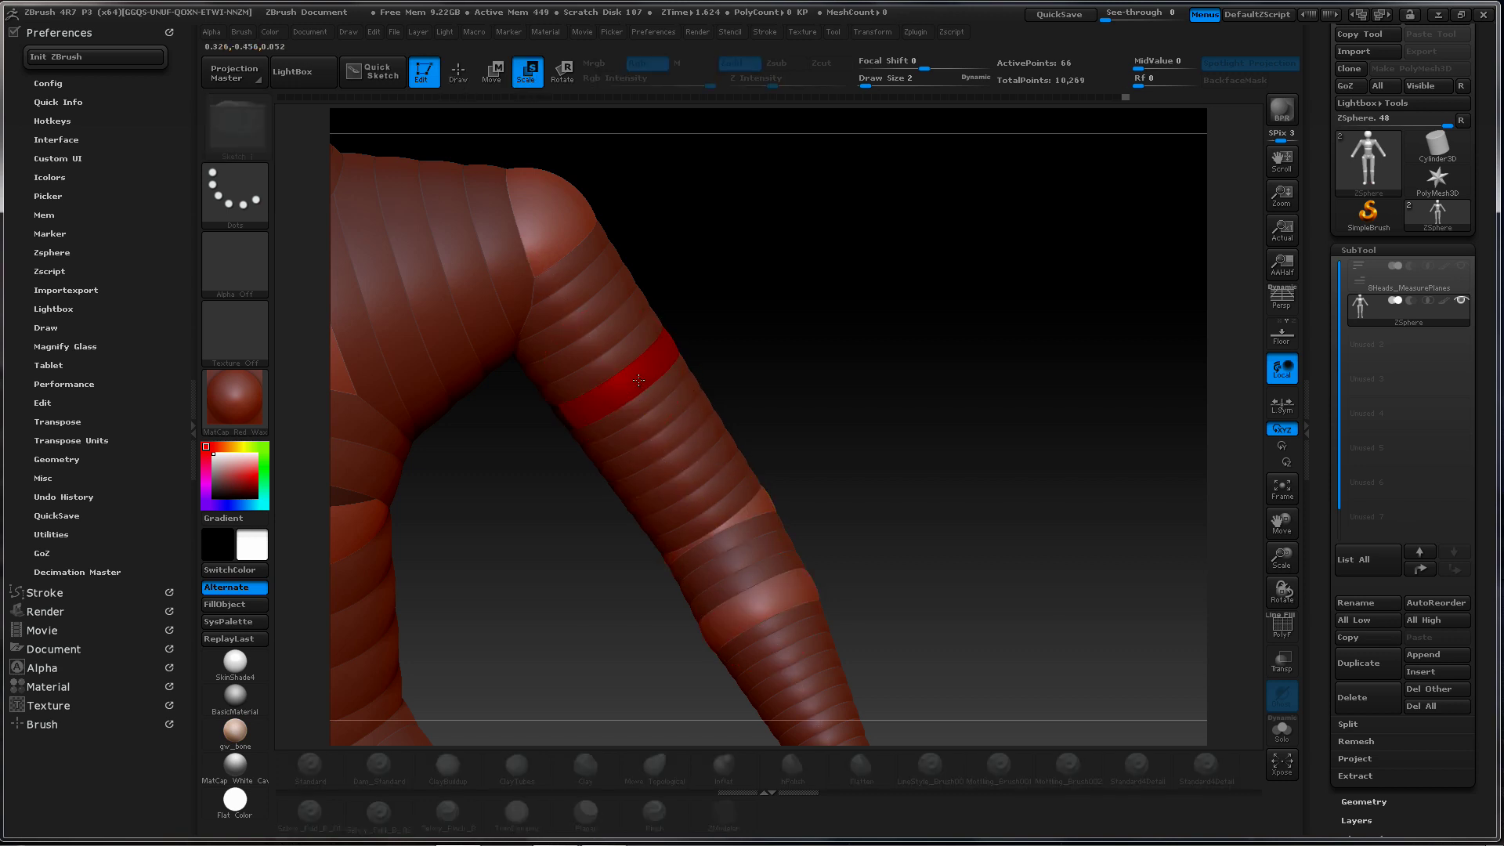
drag(662, 381, 648, 448)
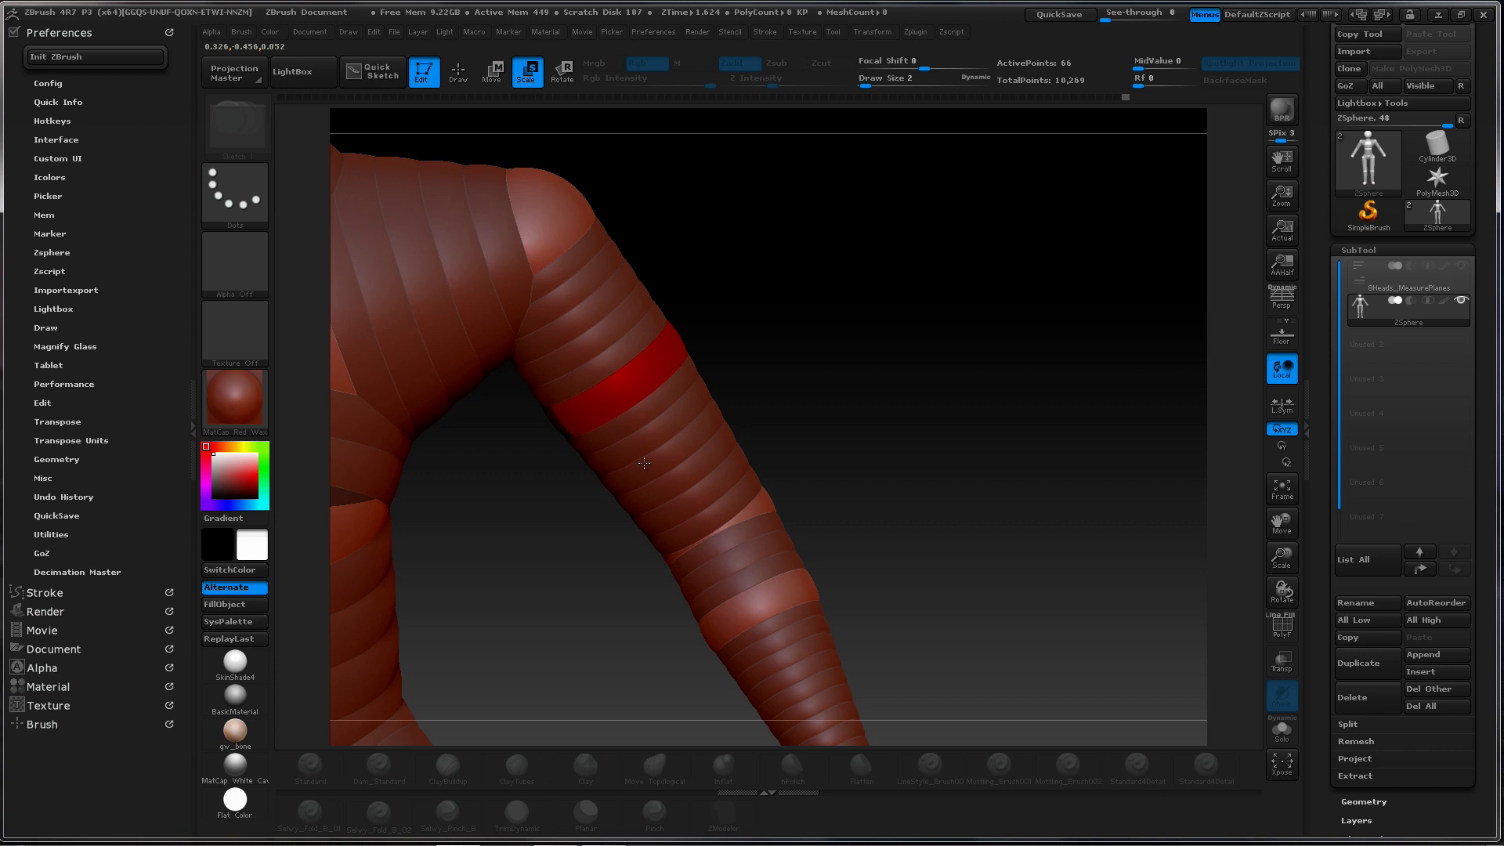
key(w)
drag(618, 382, 629, 400)
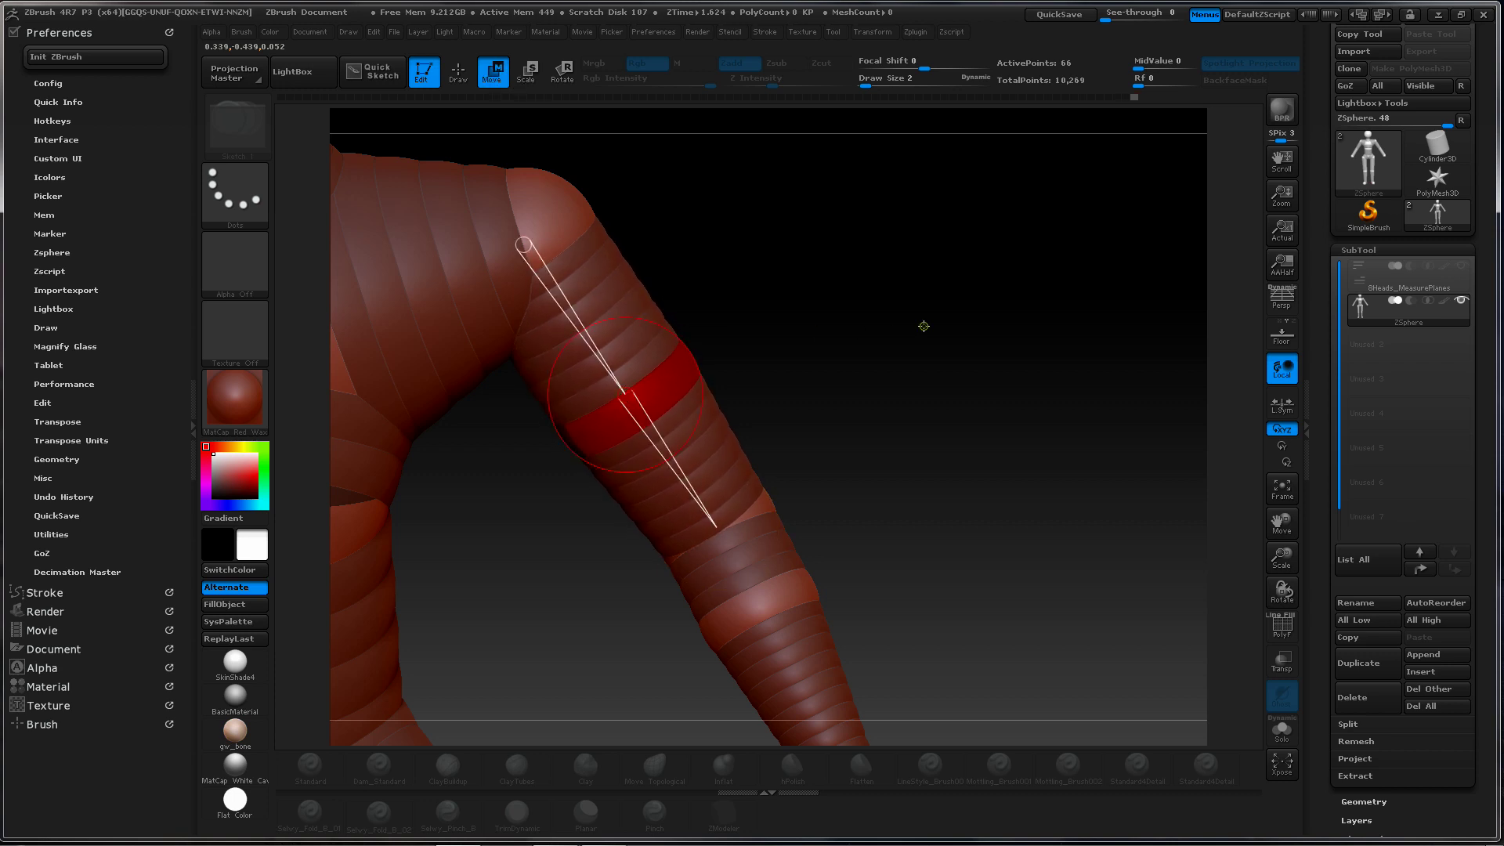
View the whole figure from the side and front, and preview its adaptive skin with the reshaped arms
alt+drag(924, 326, 689, 323)
drag(884, 343, 841, 385)
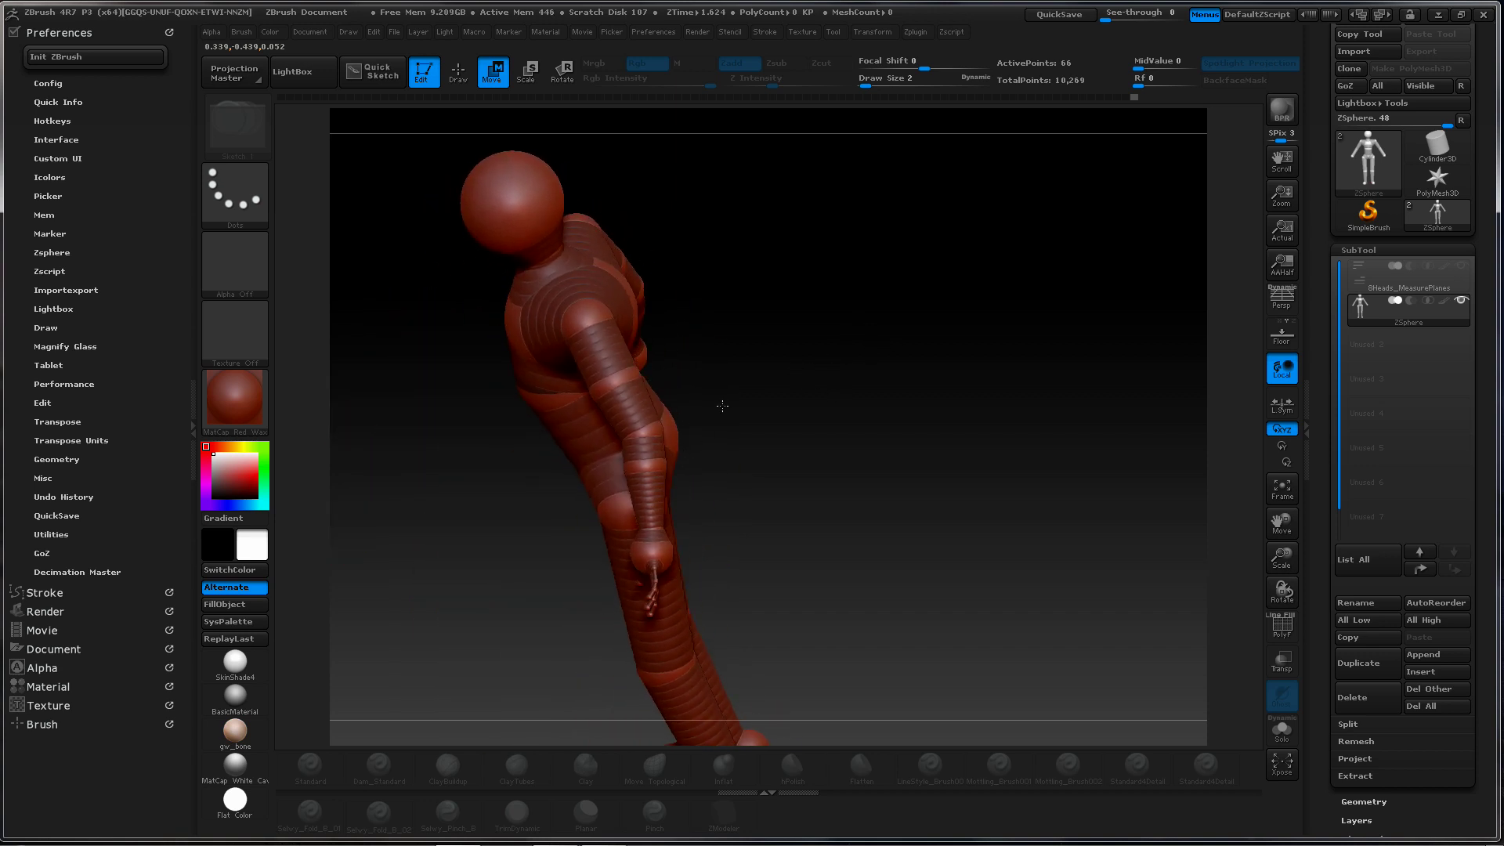
alt+drag(770, 346, 843, 326)
key(a)
alt+drag(949, 321, 763, 315)
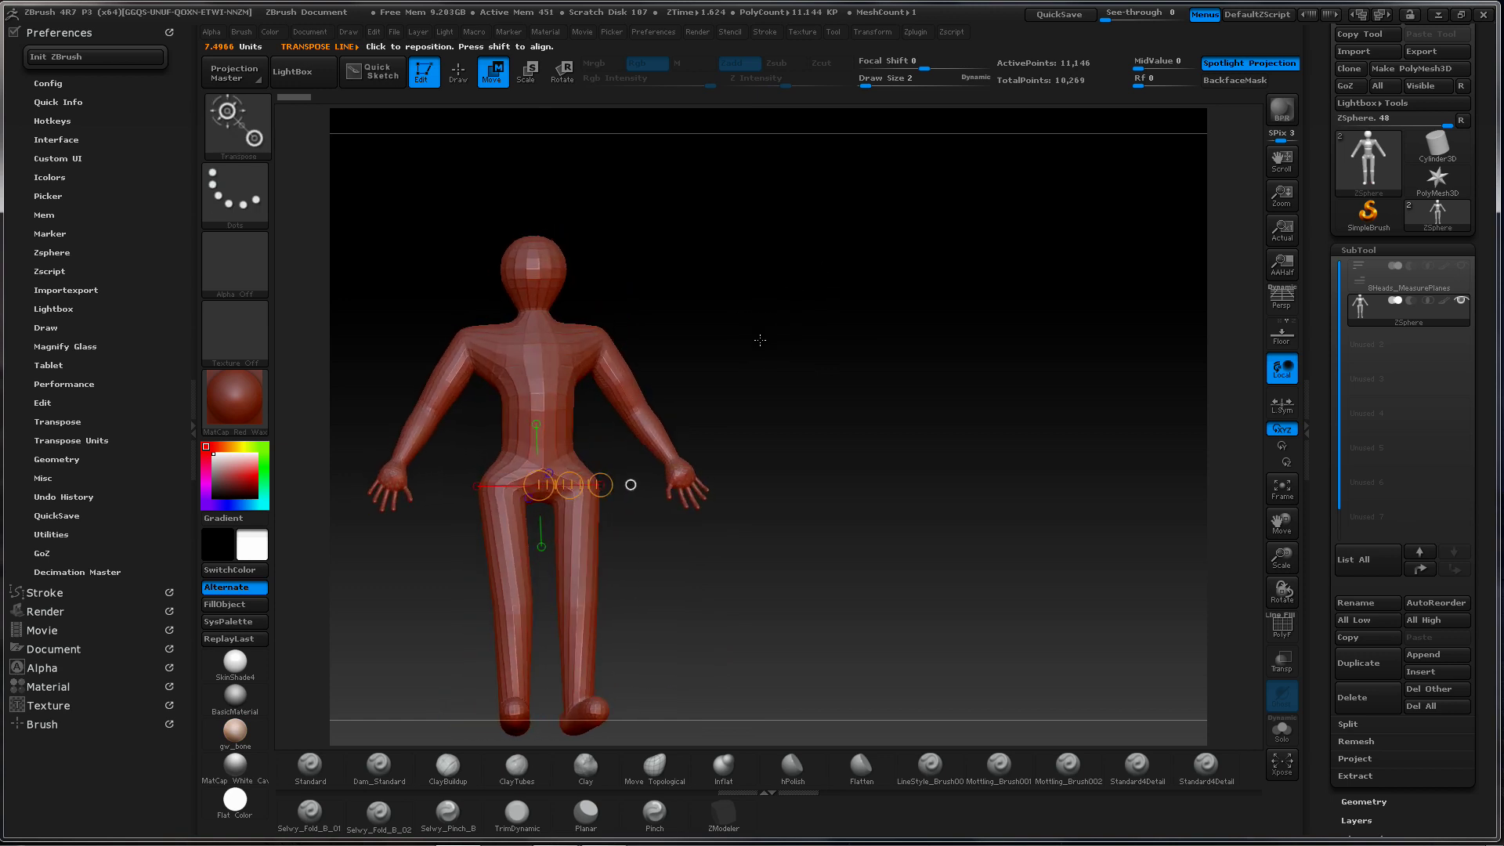
Turn off the adaptive skin preview and move the shoulder ZSpheres inward toward the chest to narrow the shoulders
mouse_move(760, 340)
shift+right_down()
mouse_move(743, 349)
mouse_move(799, 309)
mouse_move(843, 302)
mouse_move(897, 339)
mouse_move(970, 312)
shift+right_up()
ctrl+right_drag(879, 300, 918, 298)
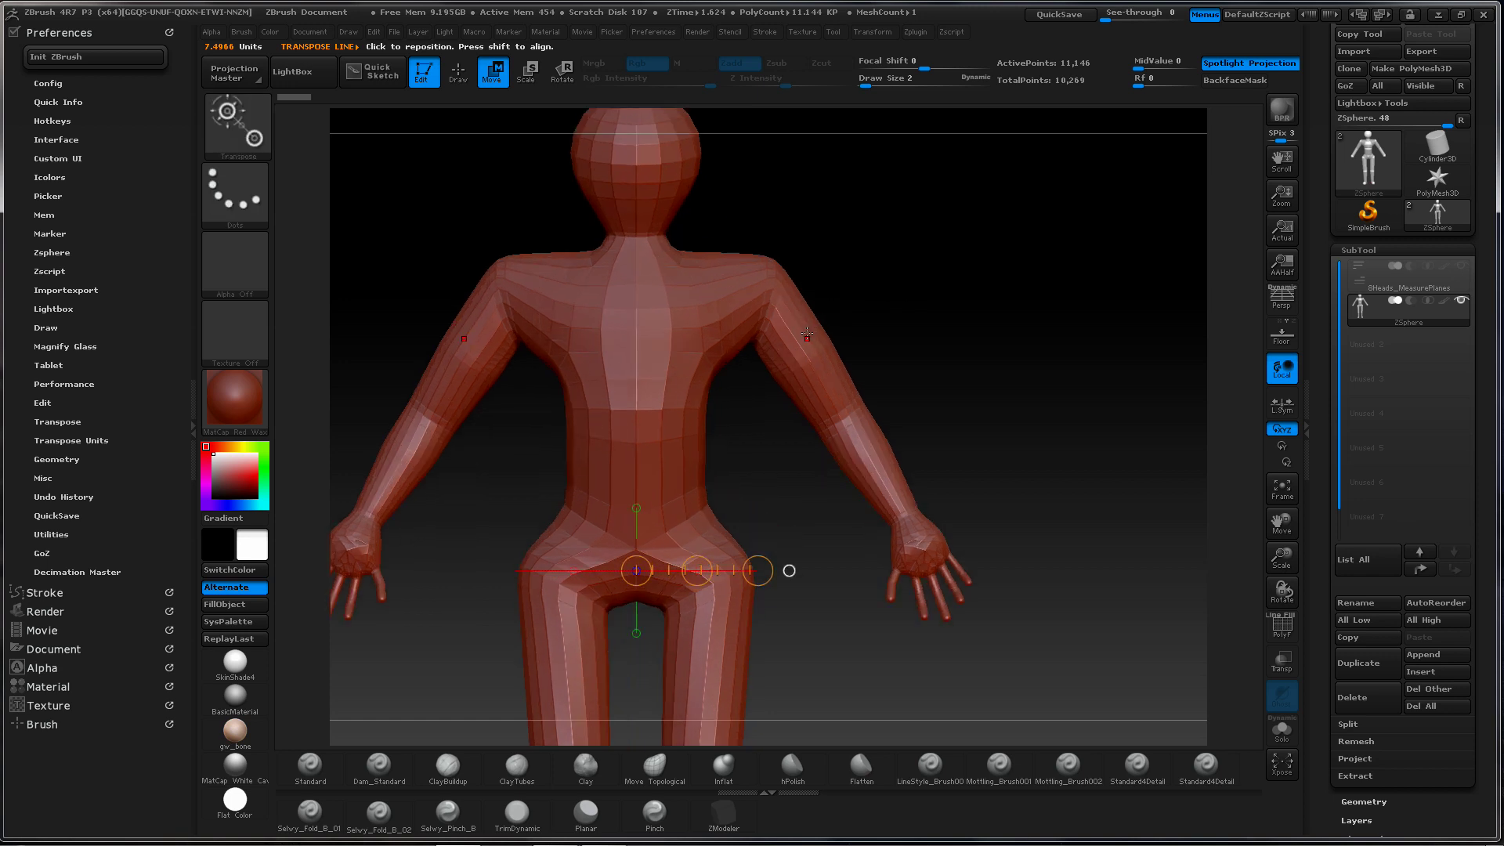
key(a)
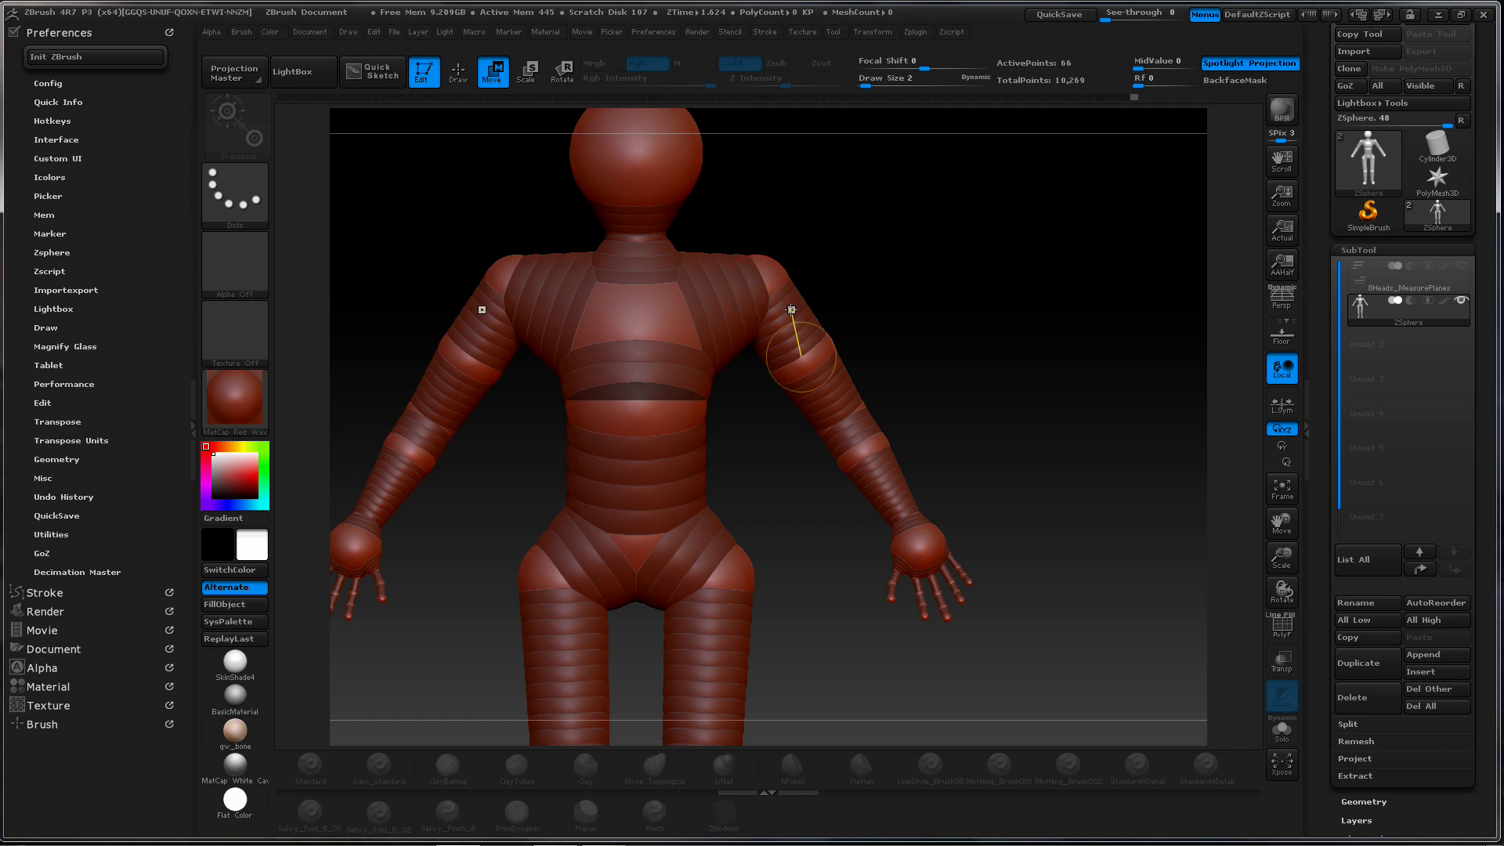
drag(777, 282, 746, 277)
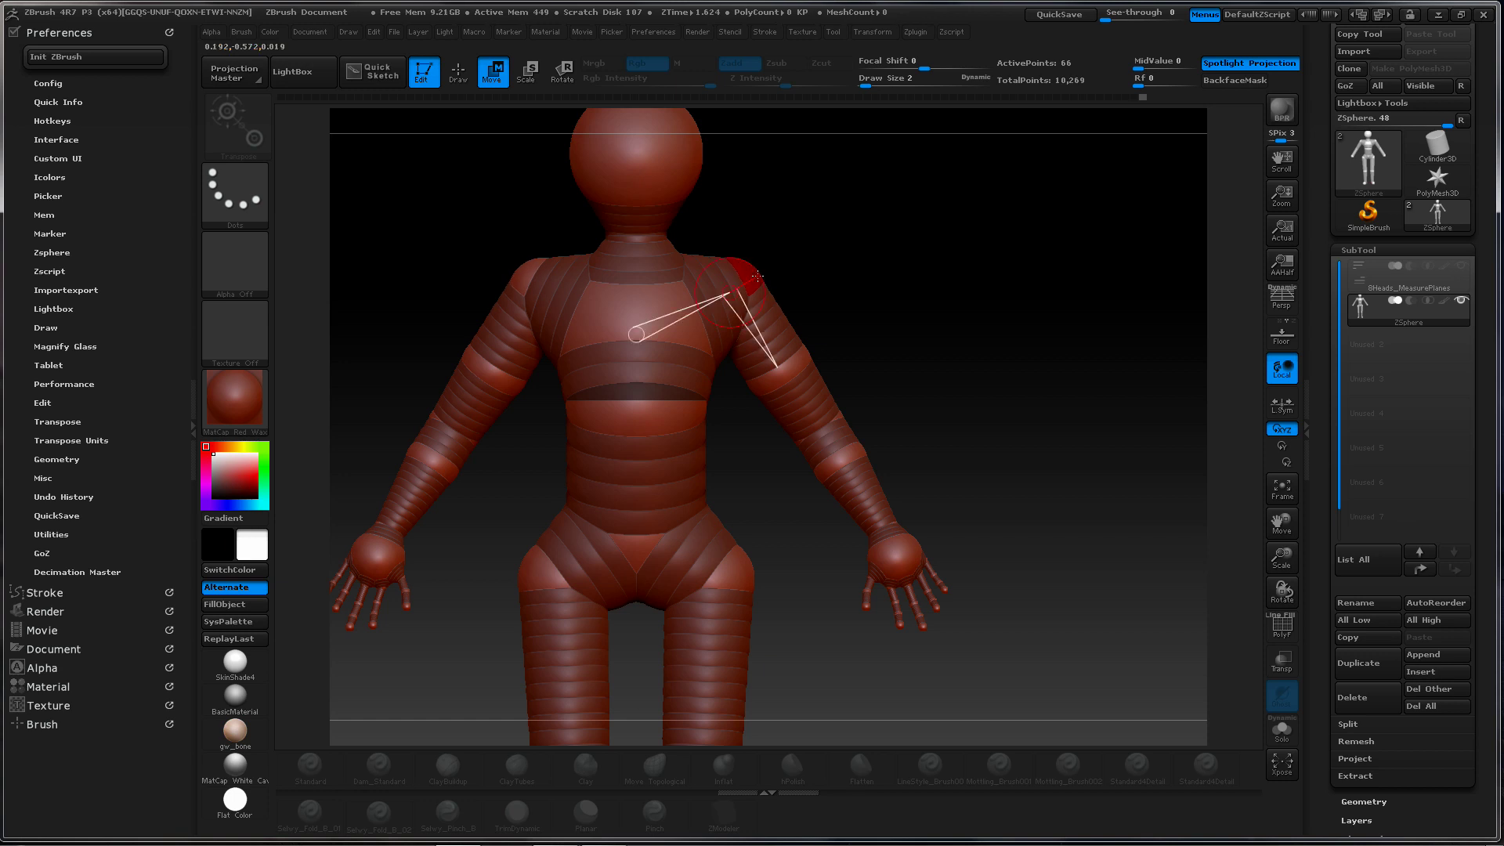
drag(842, 302, 897, 286)
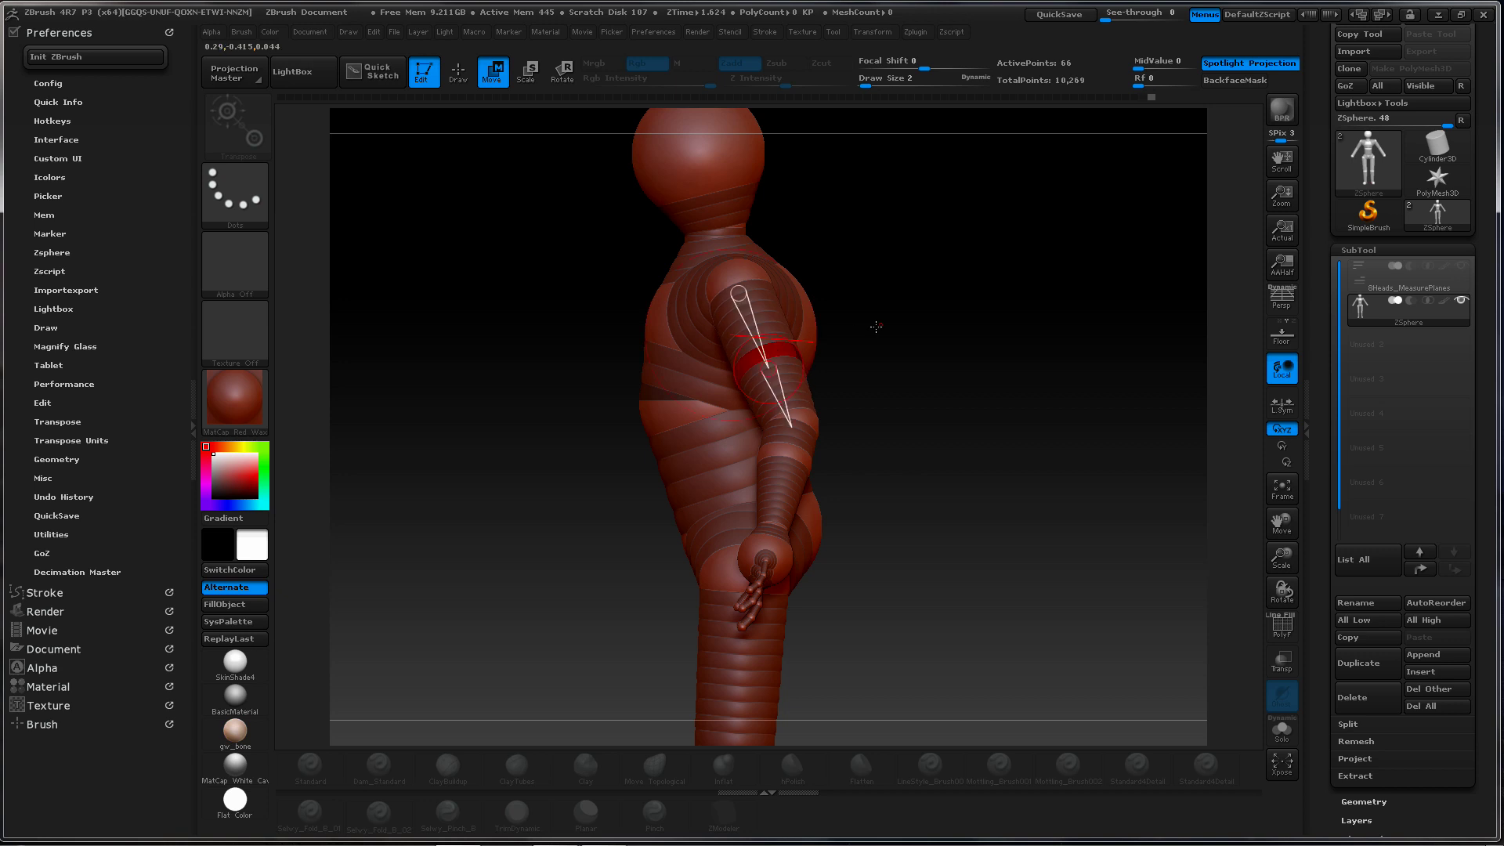
drag(873, 326, 897, 237)
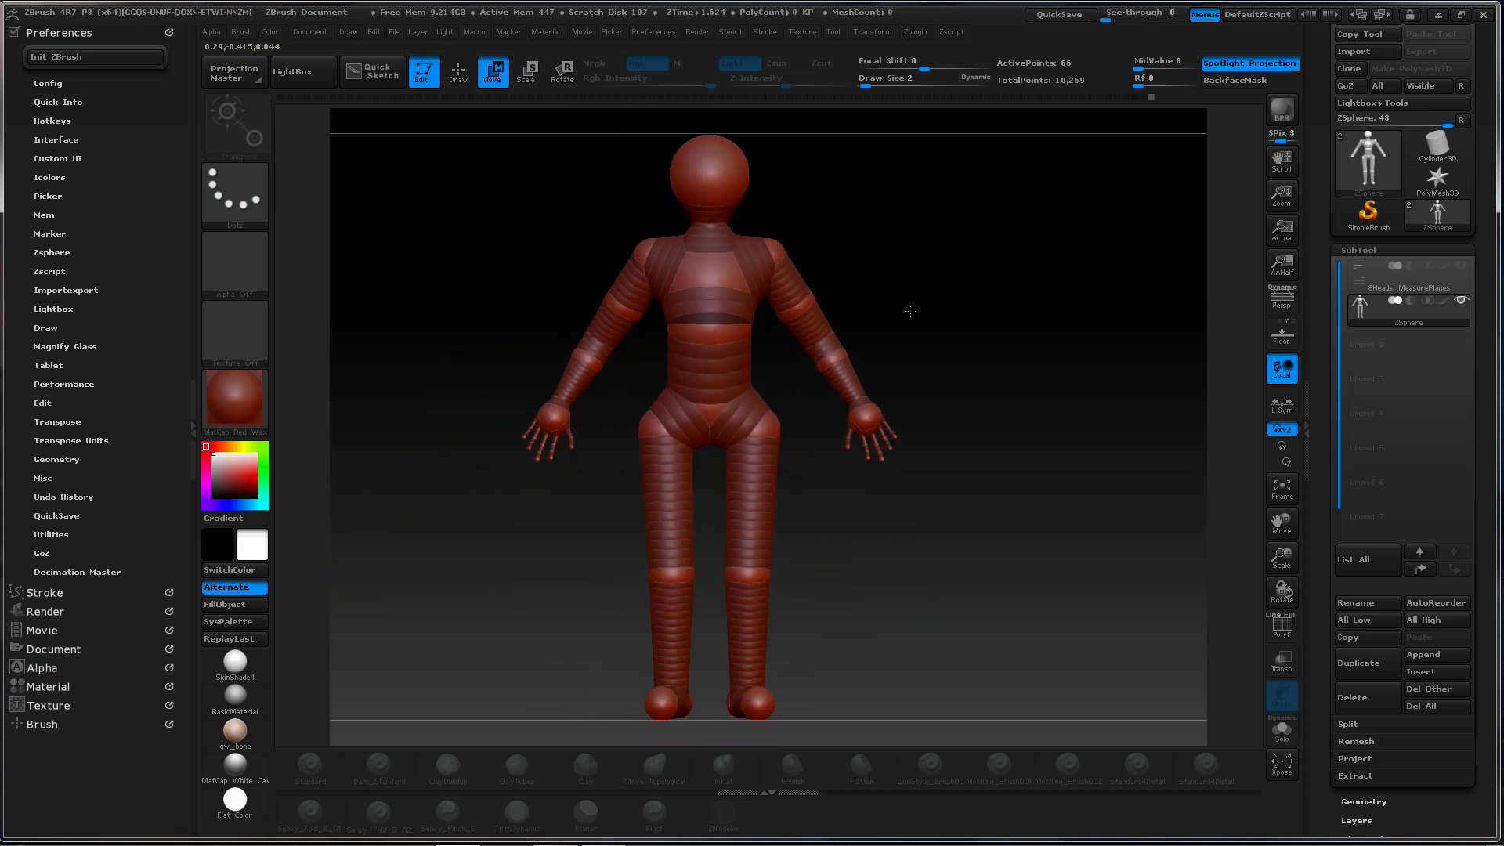
Rotate both arms upward about the shoulders until they extend almost horizontally in a T-pose
drag(965, 322, 933, 324)
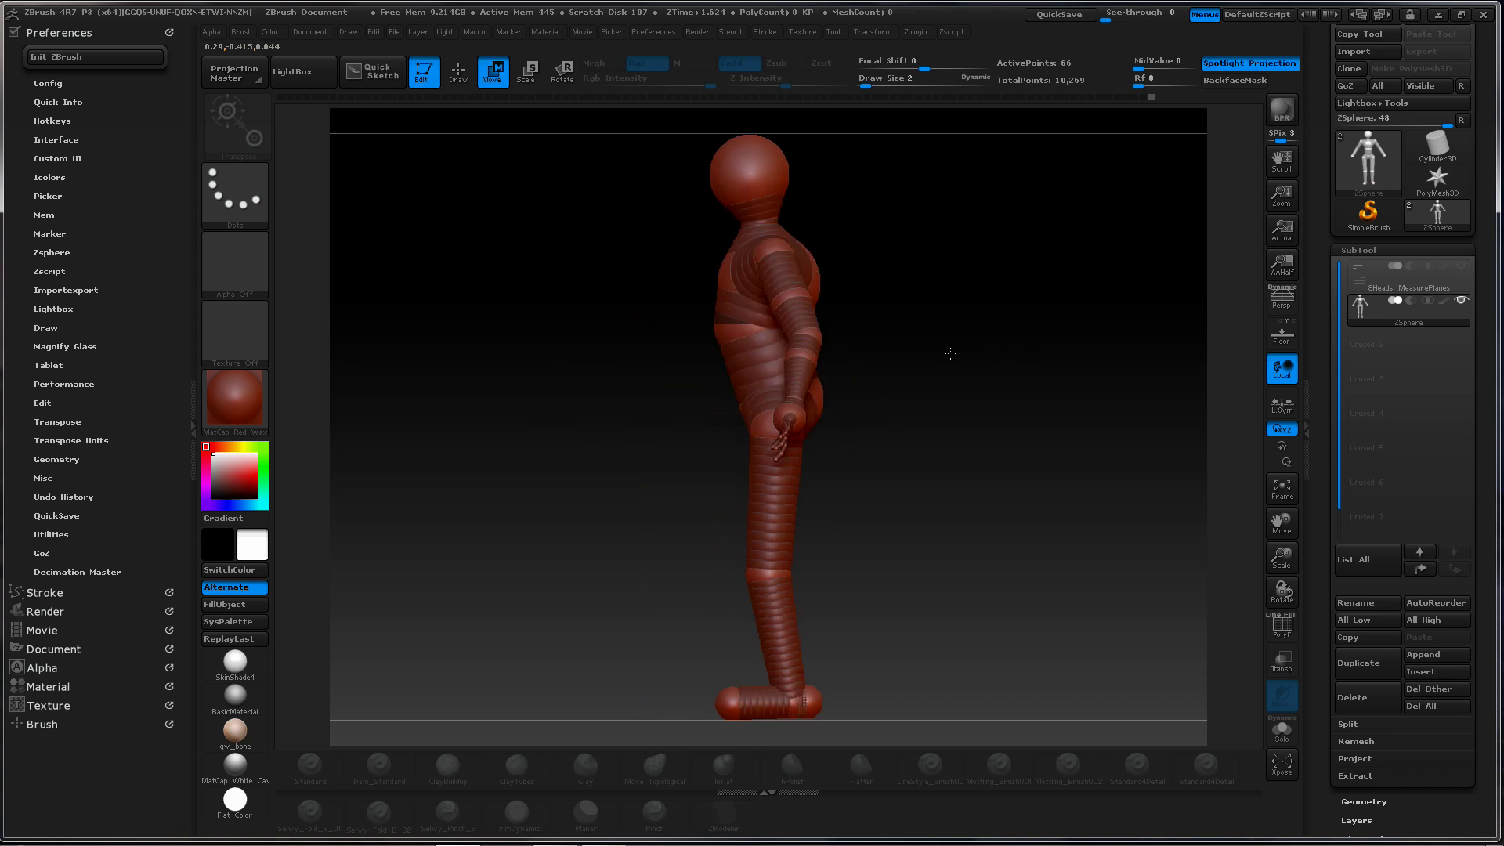
mouse_move(916, 329)
mouse_down()
mouse_move(994, 342)
mouse_move(900, 350)
mouse_move(918, 353)
mouse_up()
drag(904, 334, 959, 340)
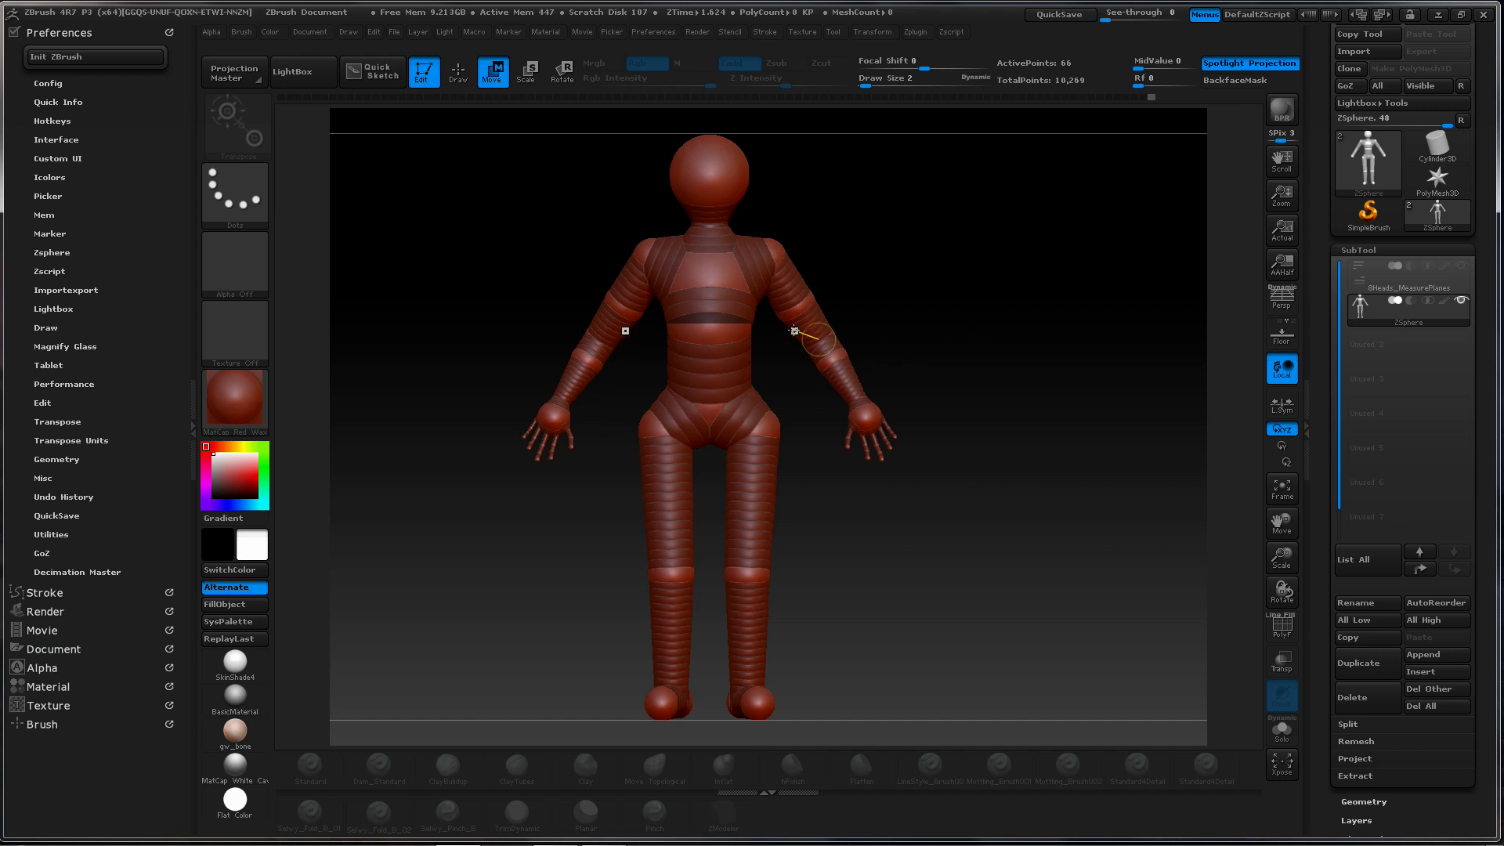
key(r)
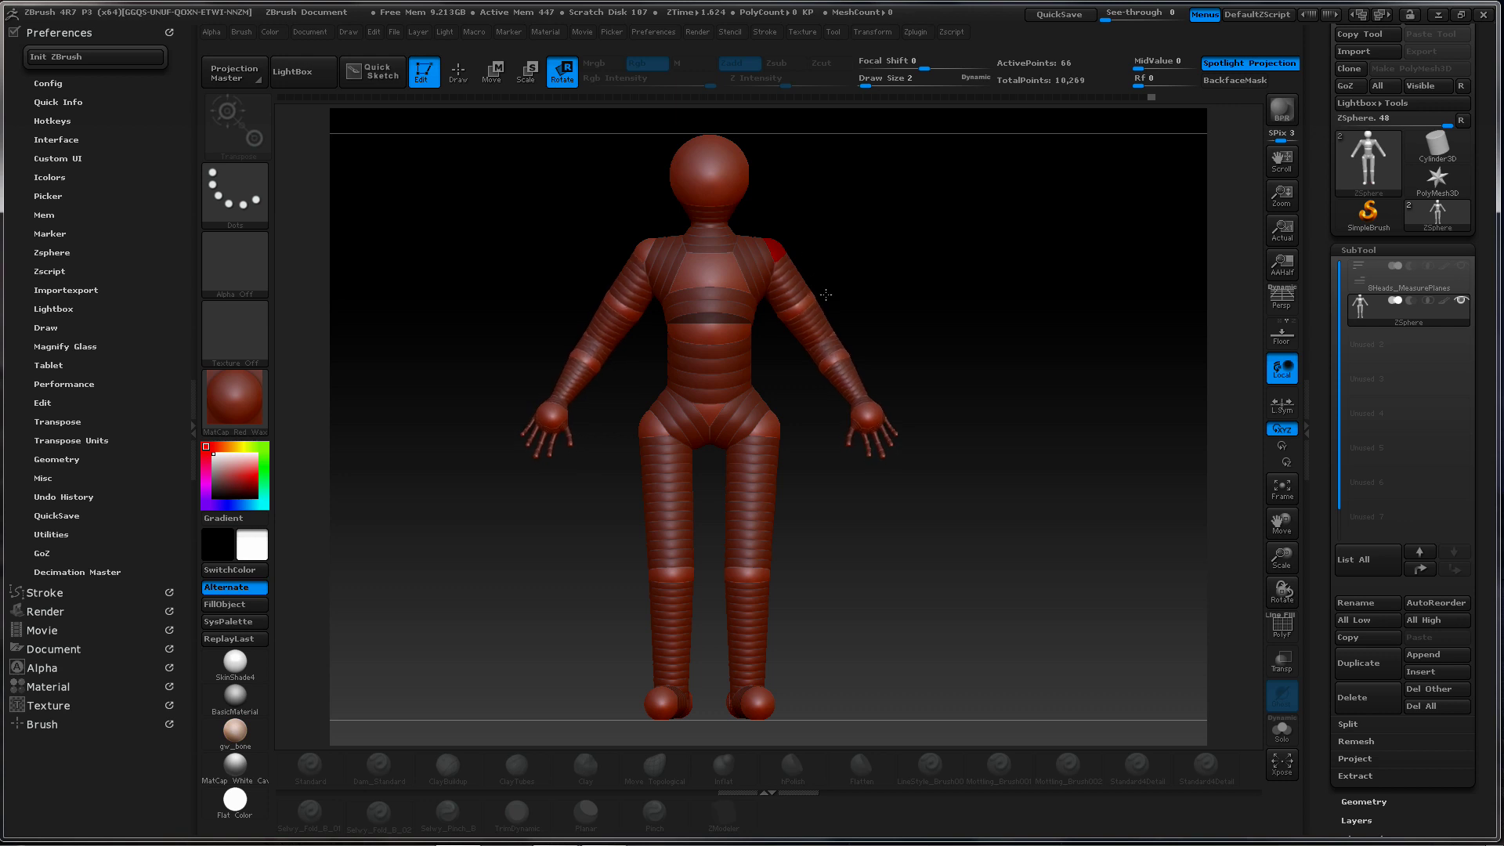
drag(842, 300, 866, 225)
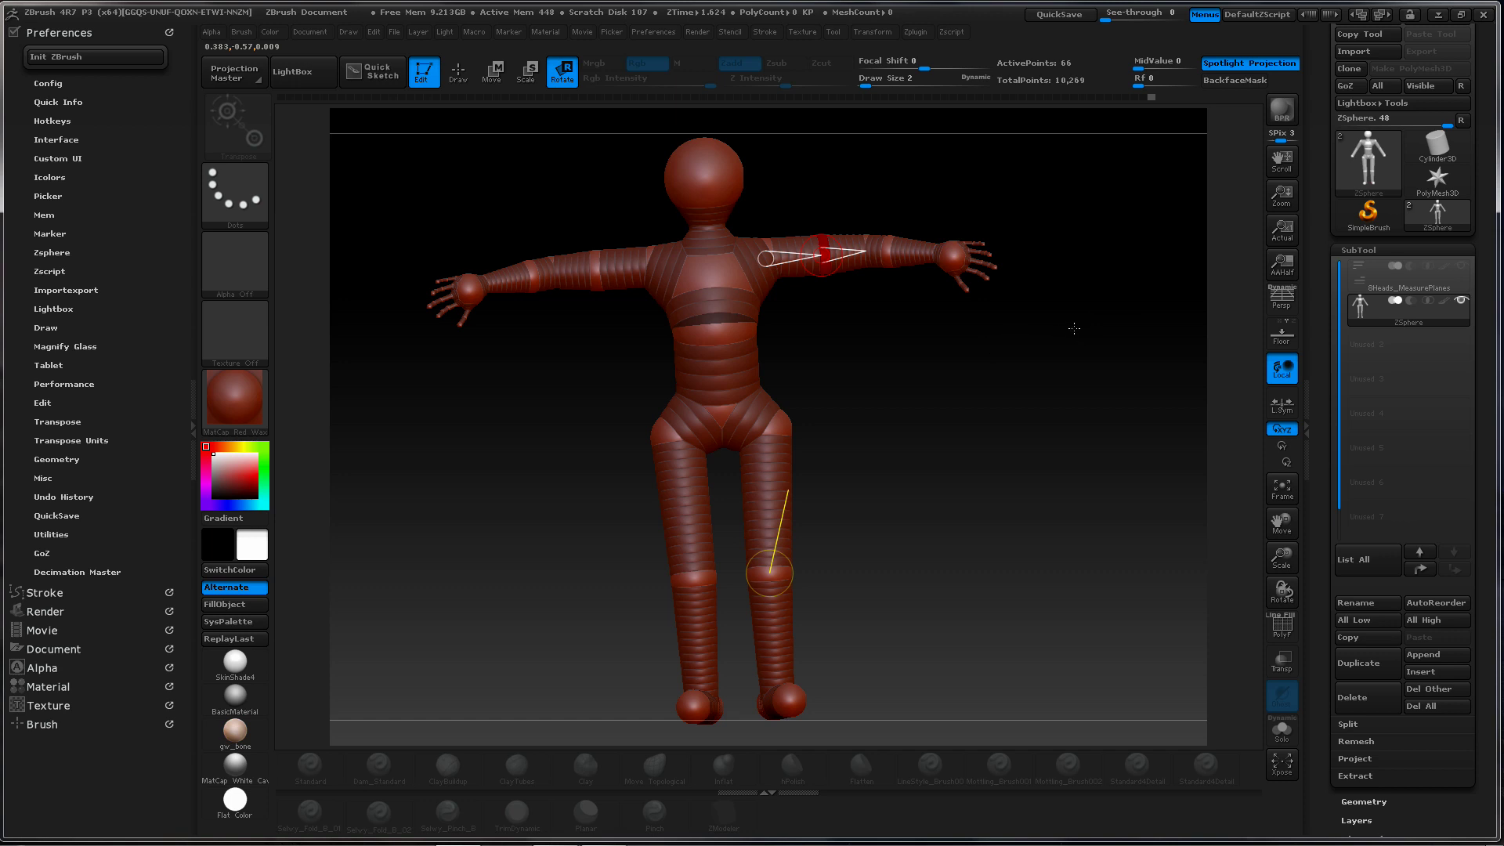
drag(940, 380, 872, 396)
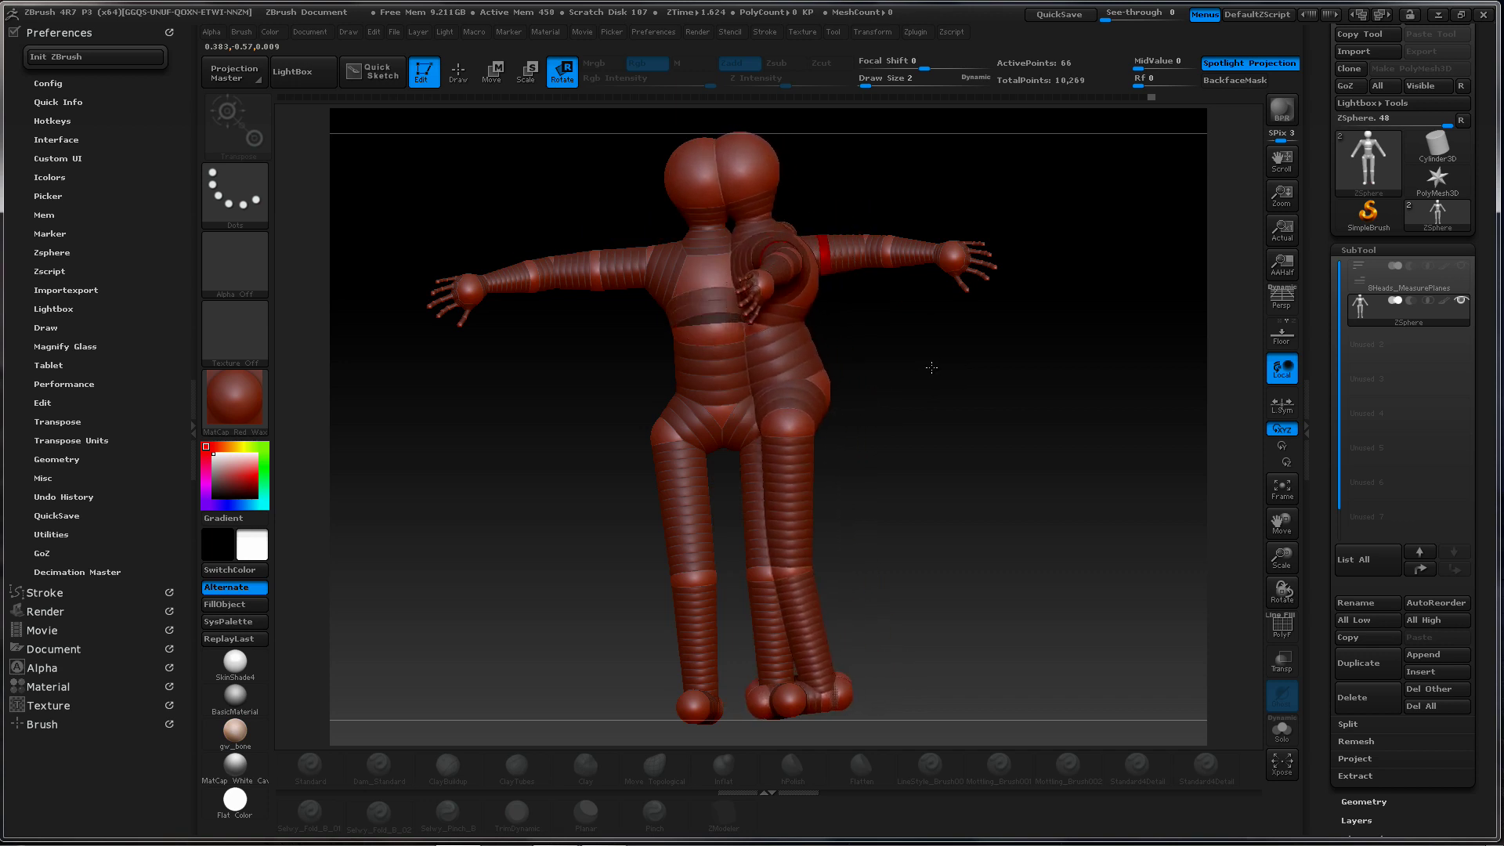
key(ctrl+n)
drag(902, 365, 1011, 346)
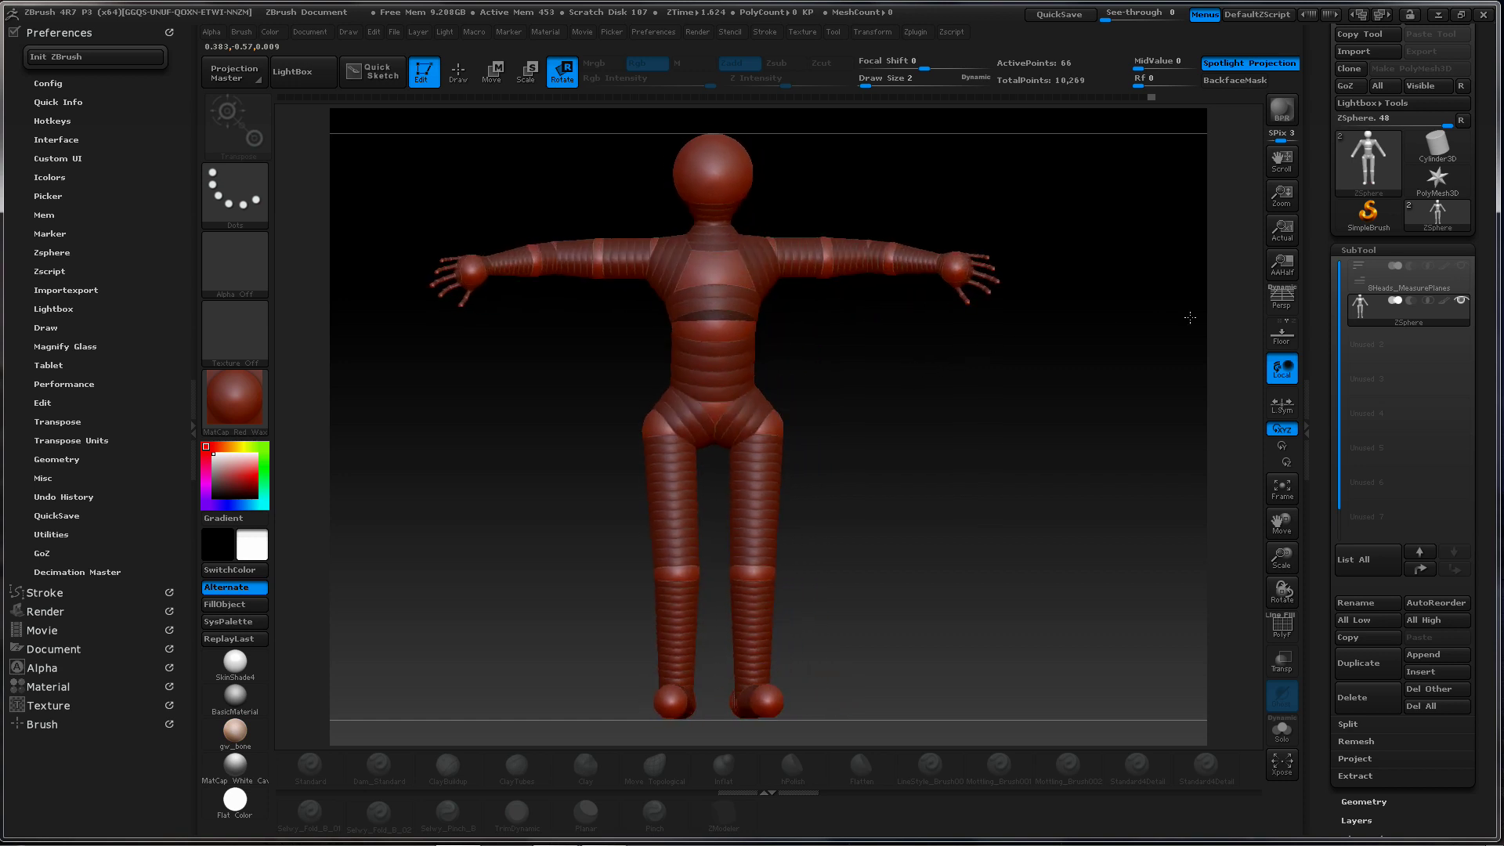
Show the eight-heads measure planes and compare arm span with body height using a canvas snapshot and the figure turned sideways, then clear the canvas
click(1461, 267)
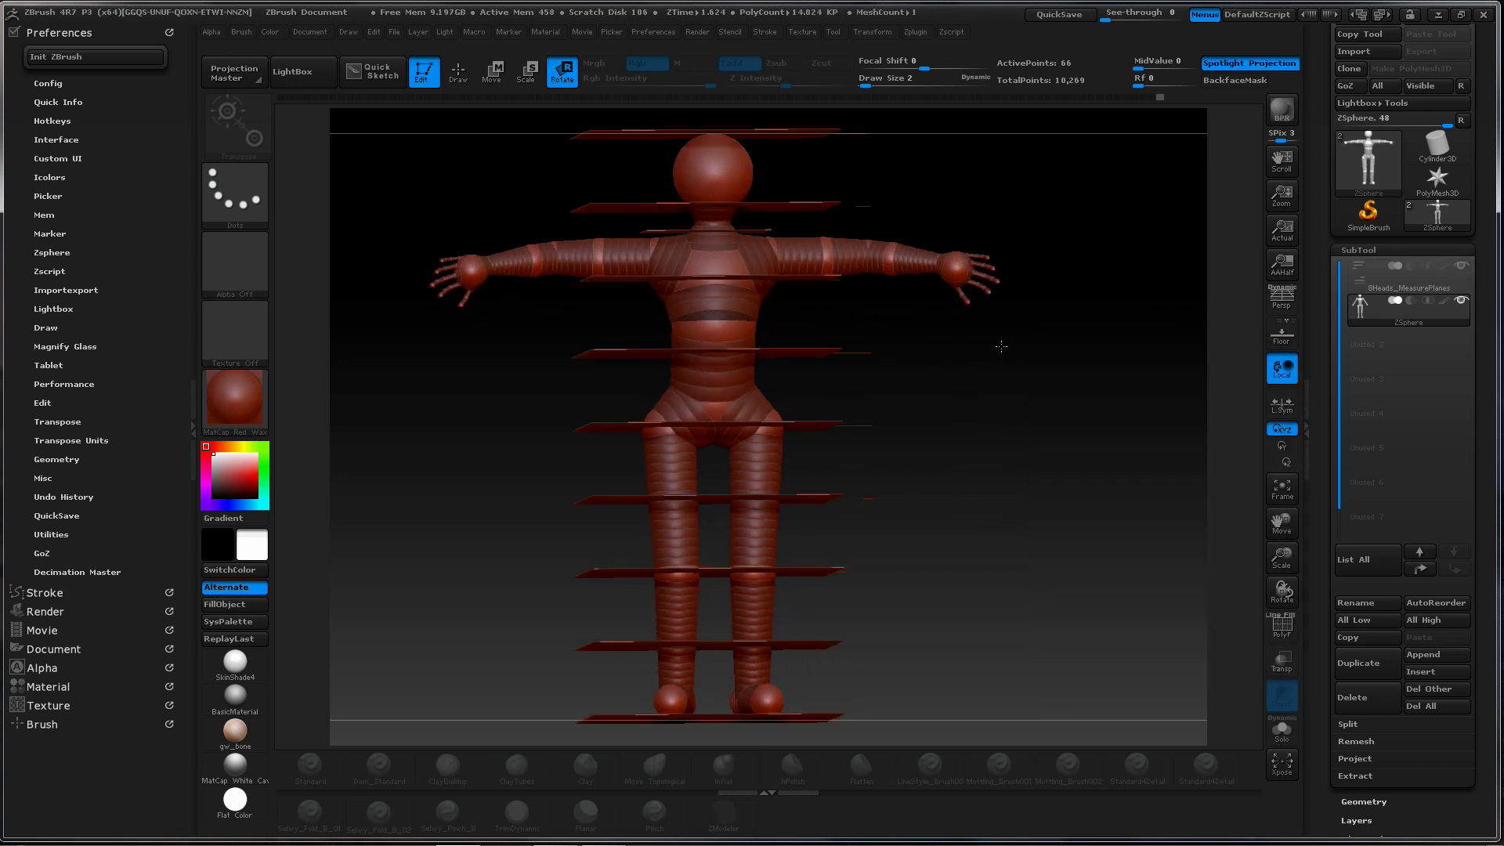
drag(1001, 346, 882, 368)
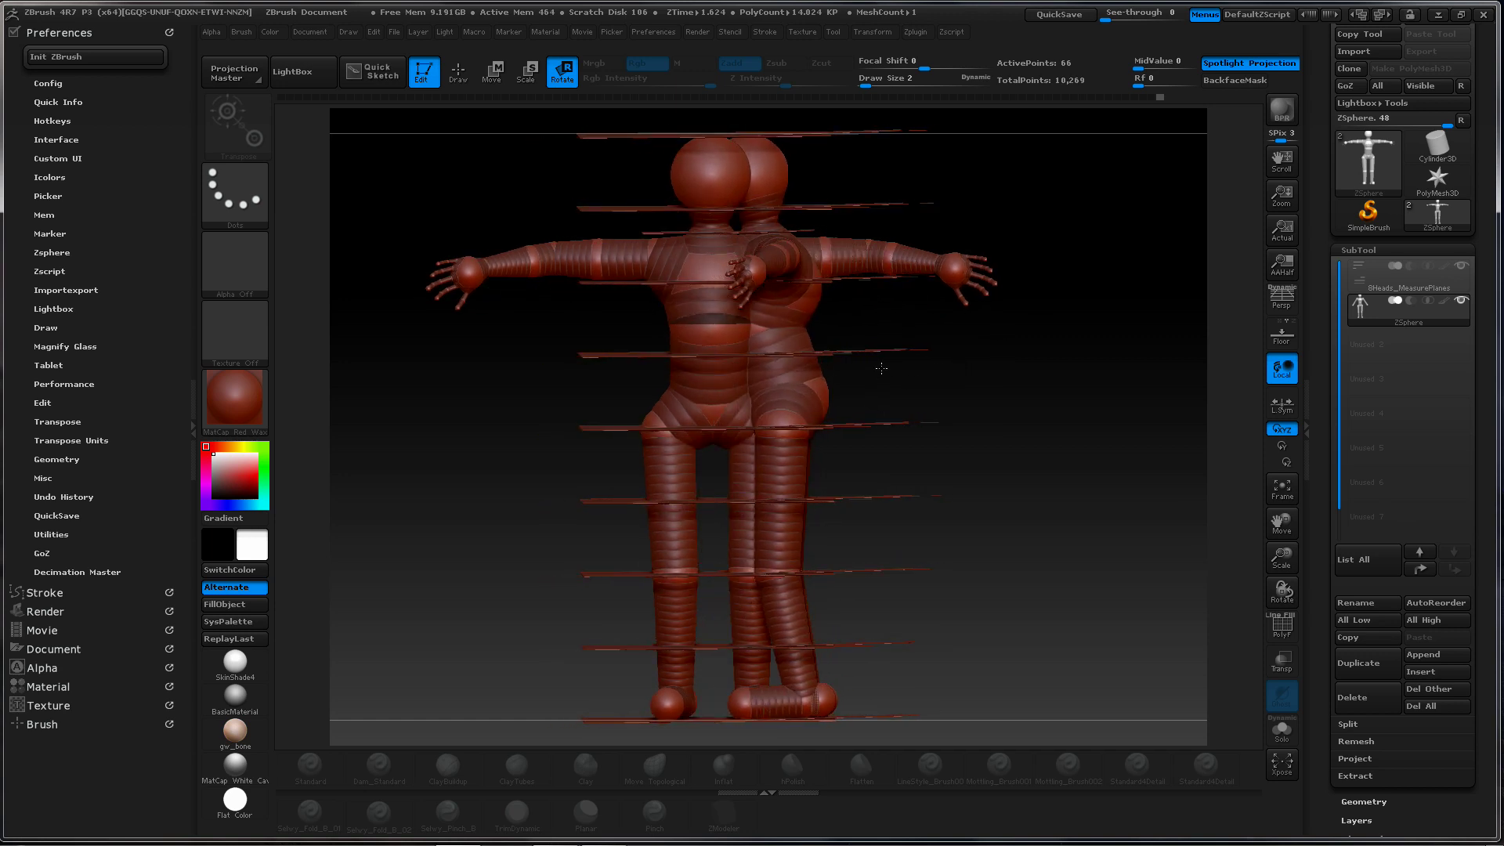
drag(1080, 332, 1038, 345)
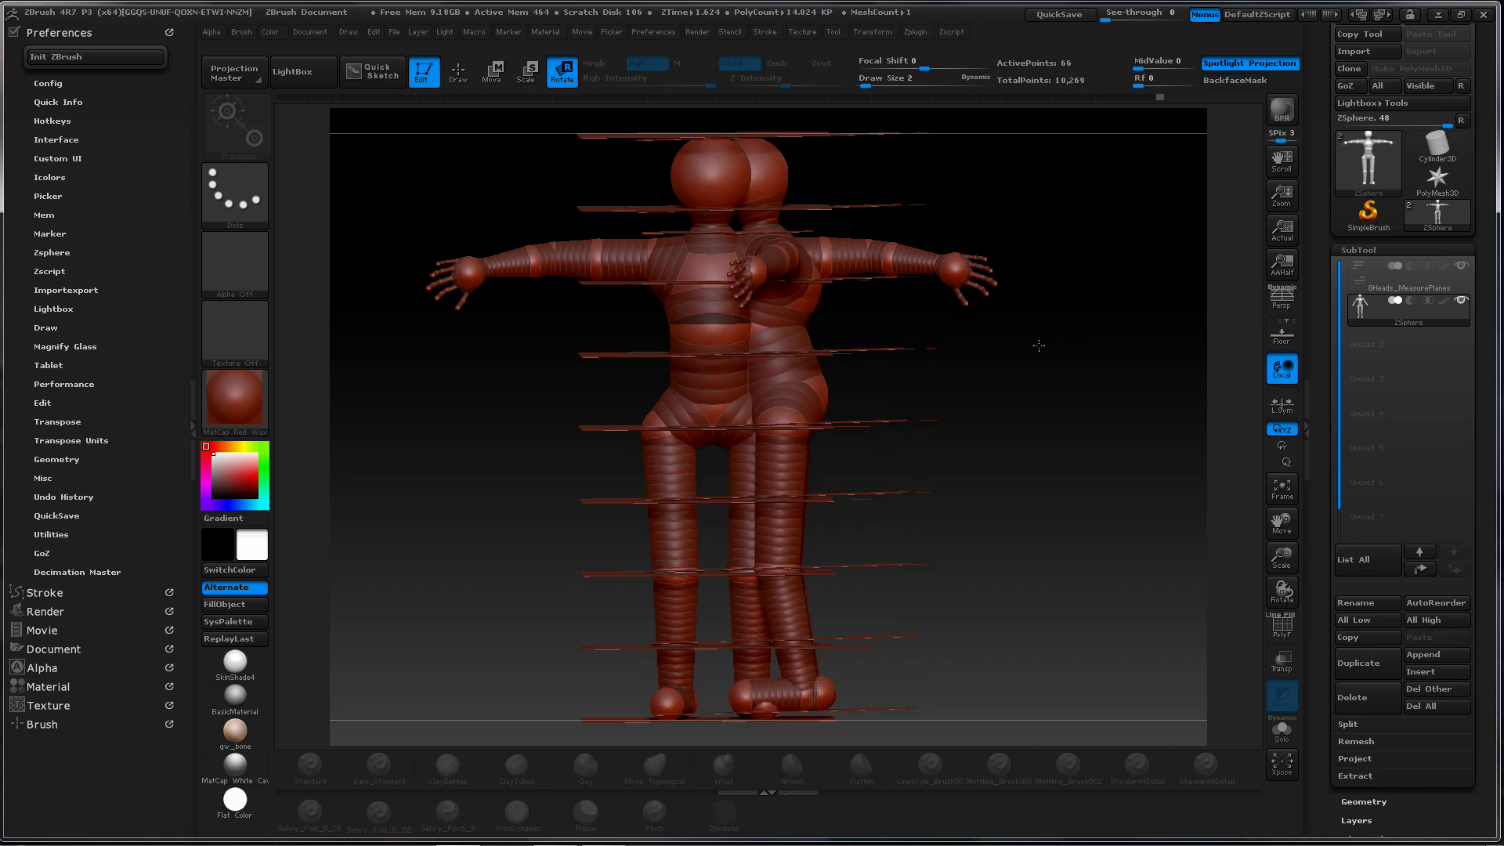
drag(1007, 398, 1043, 224)
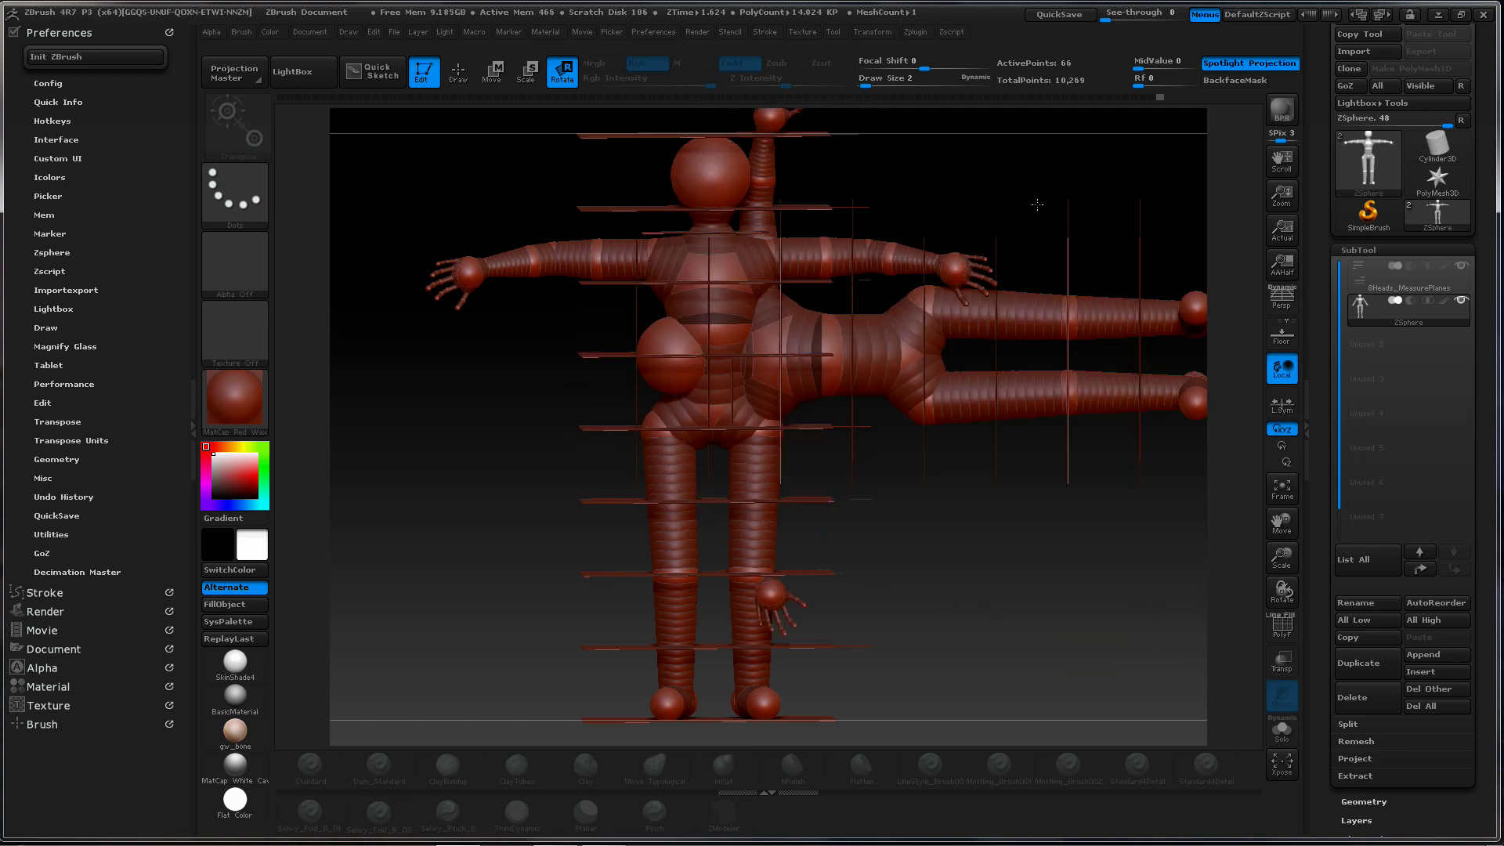
drag(1009, 194, 1049, 267)
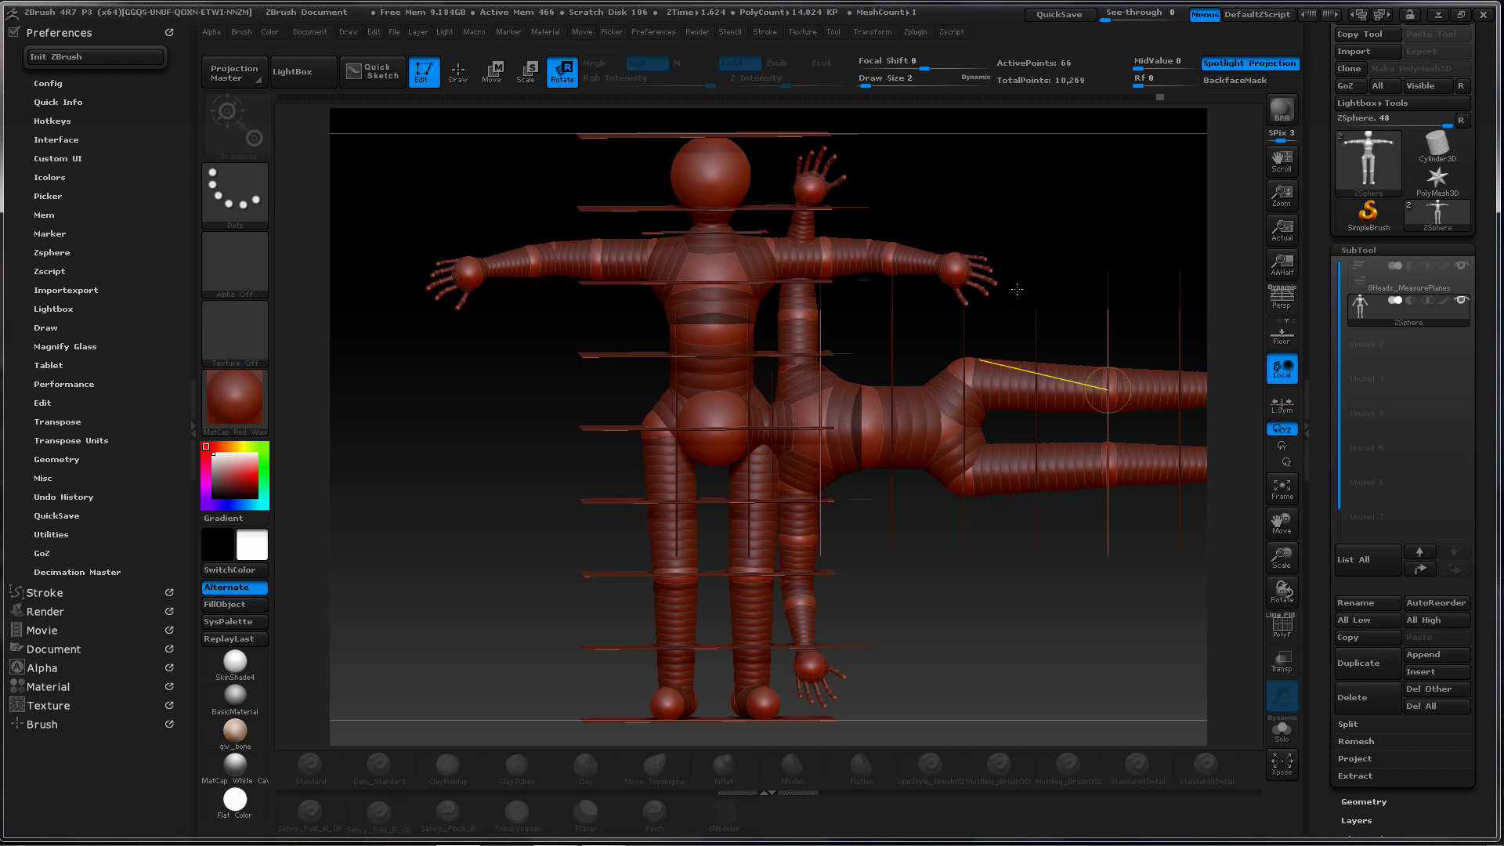
key(ctrl+n)
drag(895, 325, 1047, 257)
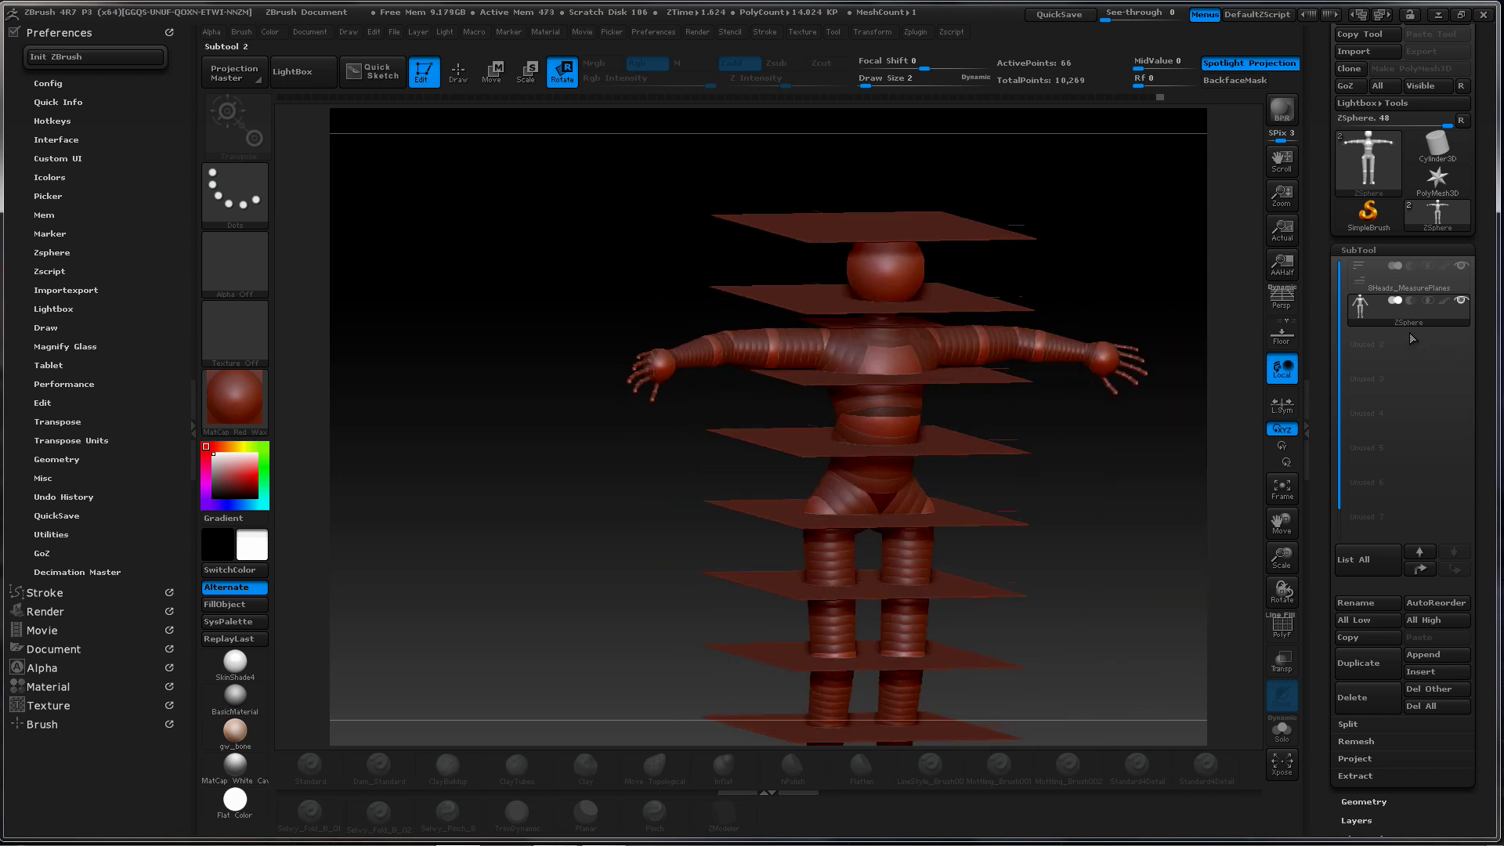
Preview the T-posed figure's adaptive skin against the measure planes, then hide the planes and return to the ZSpheres
key(a)
mouse_move(1105, 282)
alt+mouse_down()
mouse_move(928, 266)
mouse_move(995, 240)
alt+mouse_up()
key(ctrl)
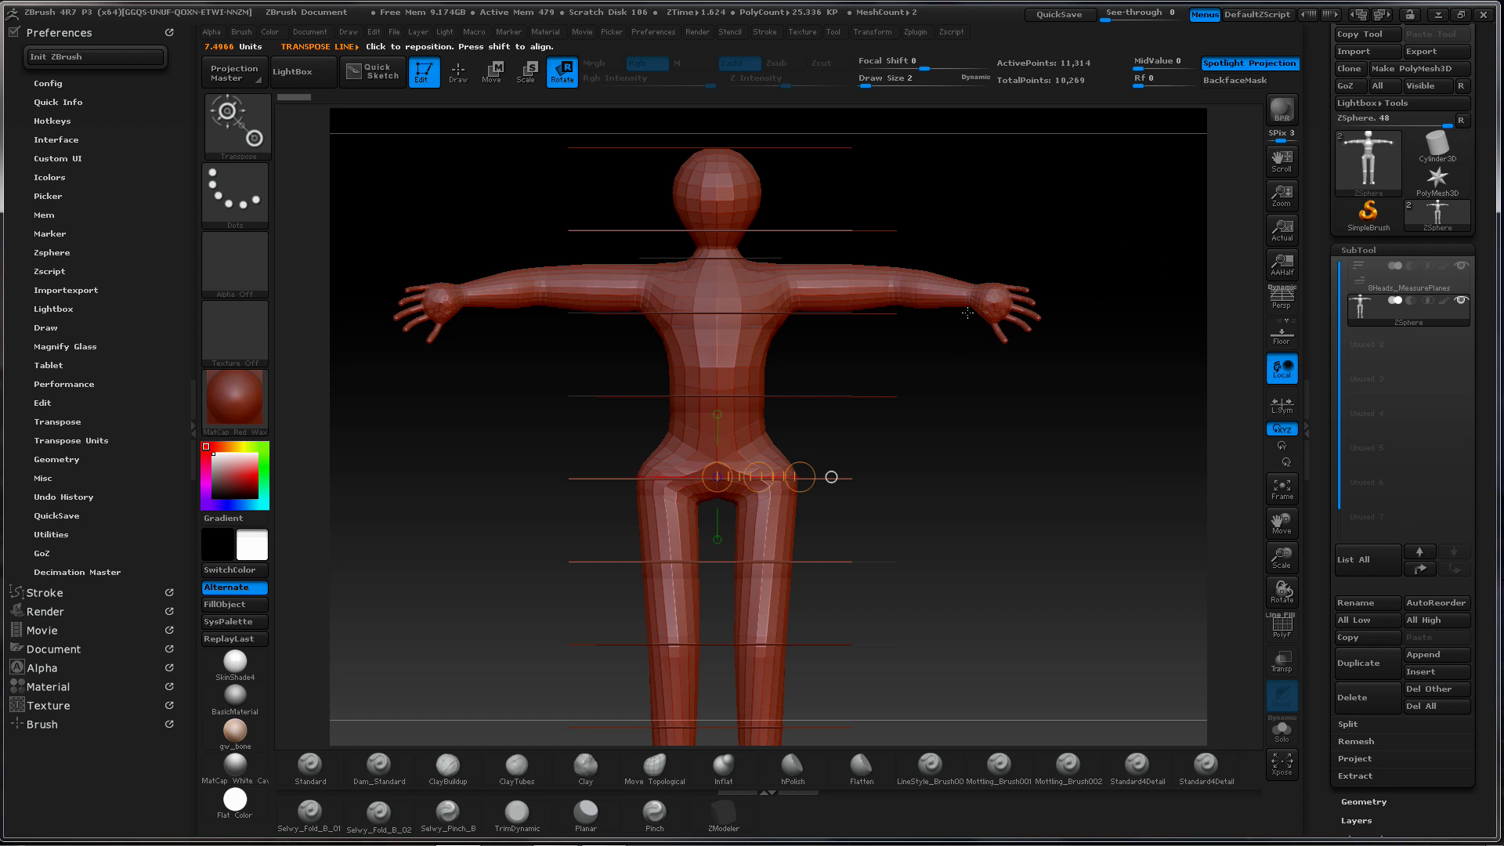
click(1461, 267)
key(a)
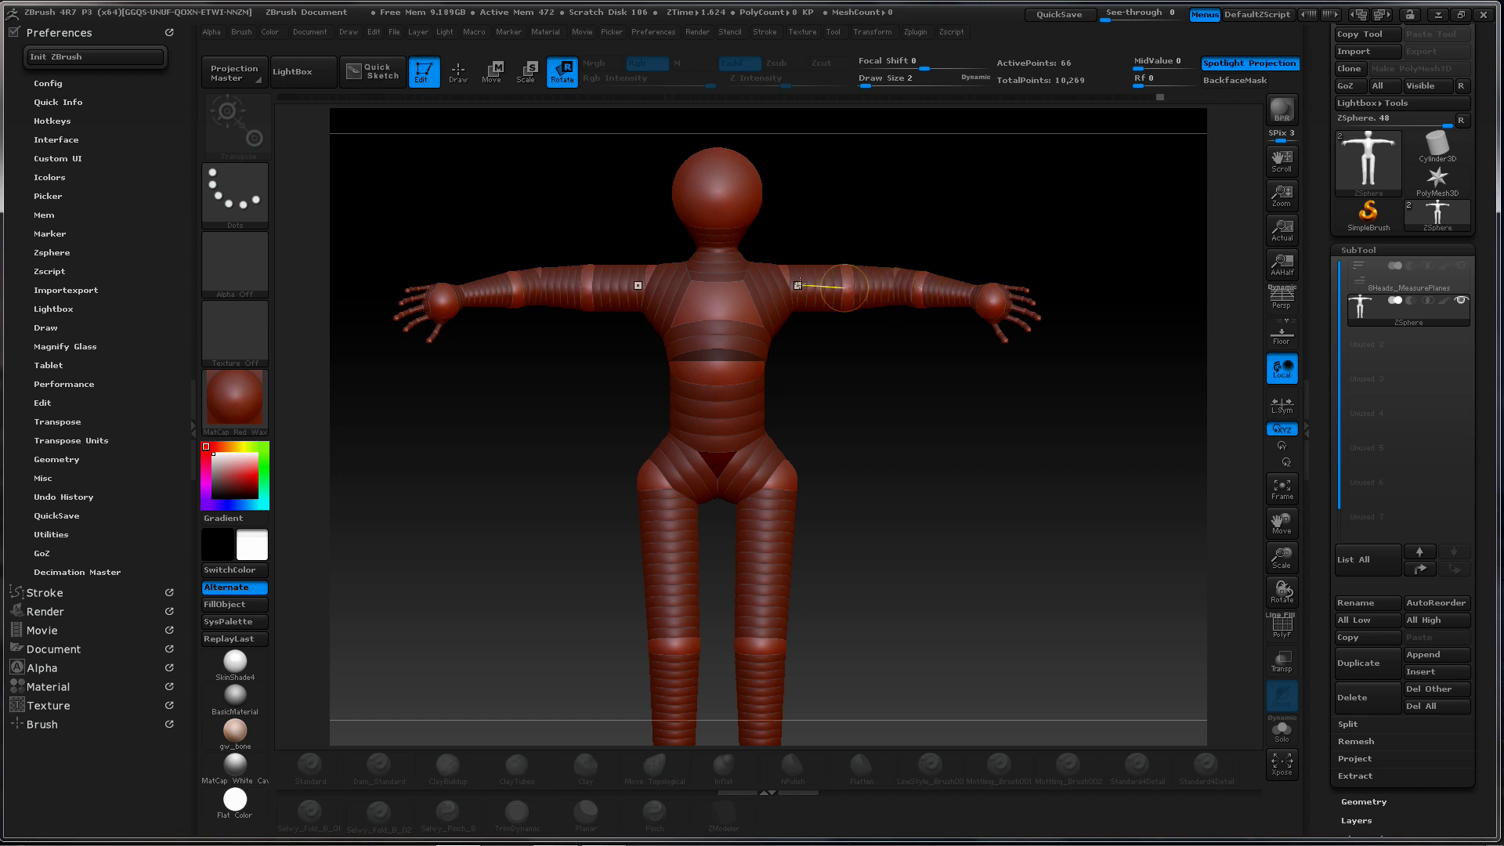
Move the upper-arm, forearm and hand ZSpheres slightly outward to lengthen the arms, working from the front and above
key(w)
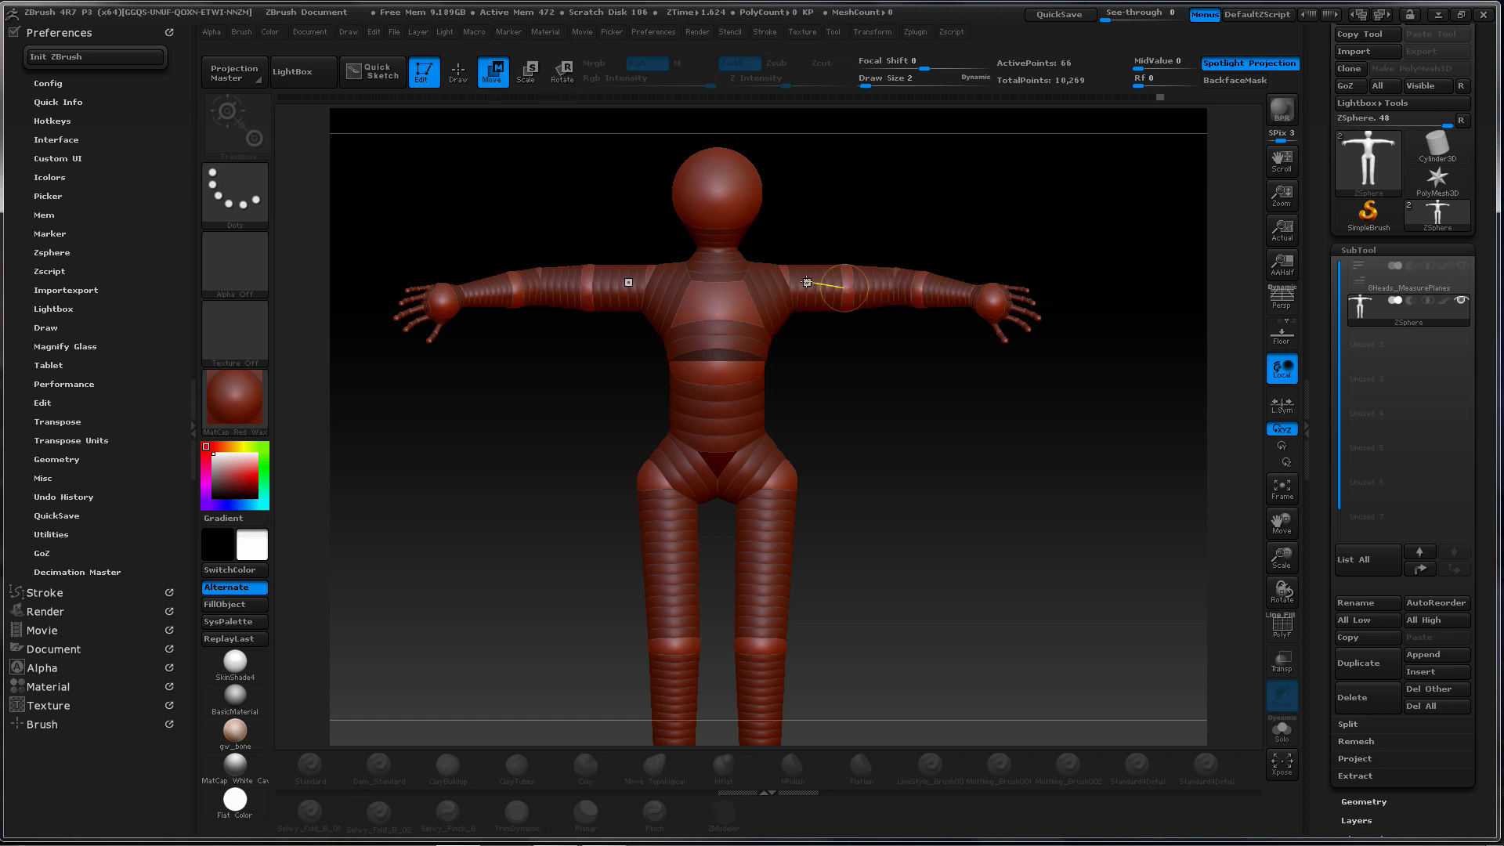
drag(806, 282, 808, 285)
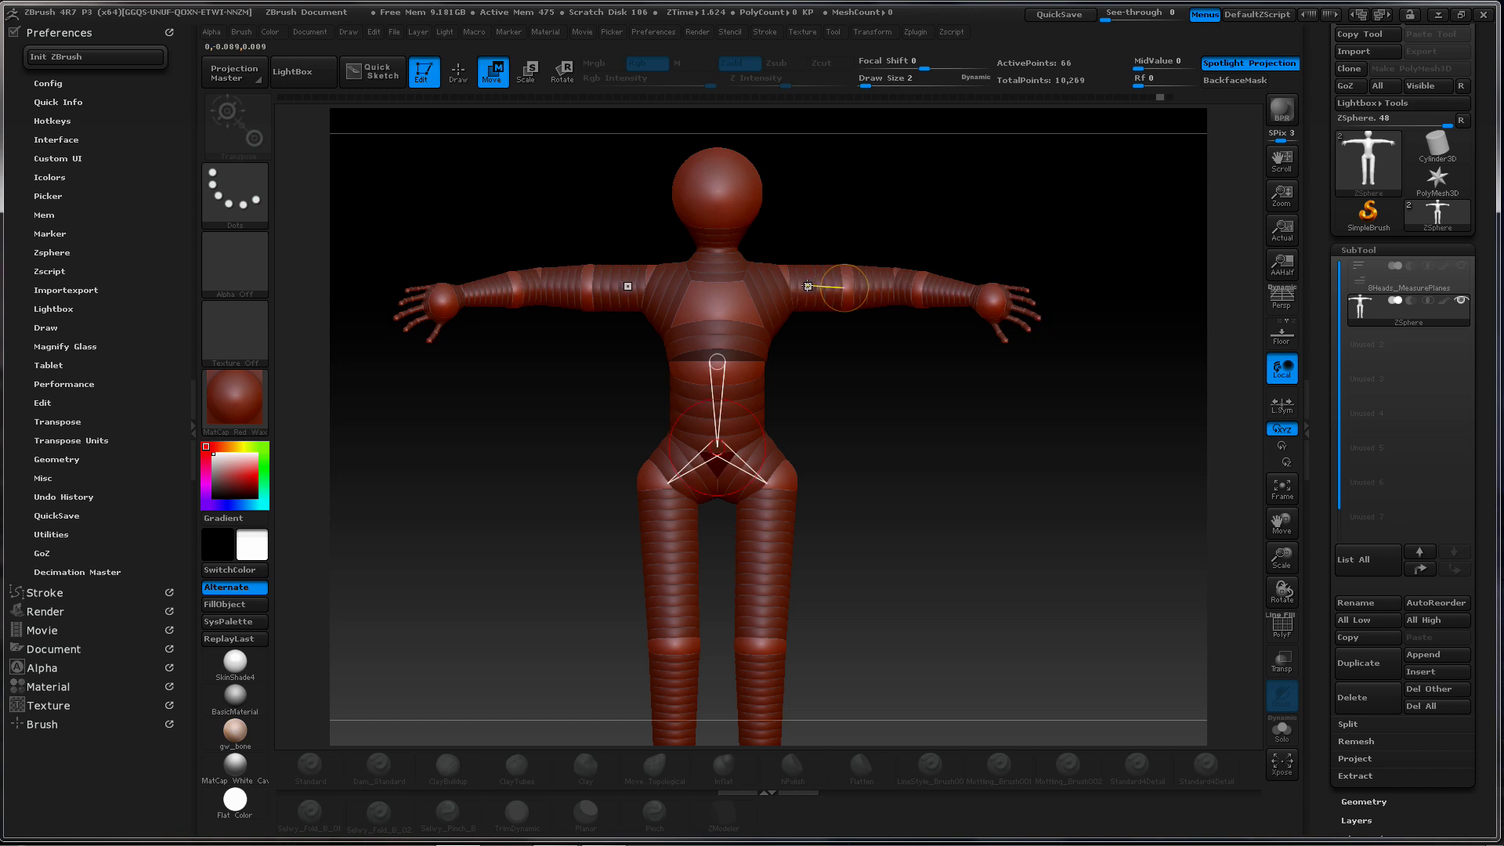
key(e)
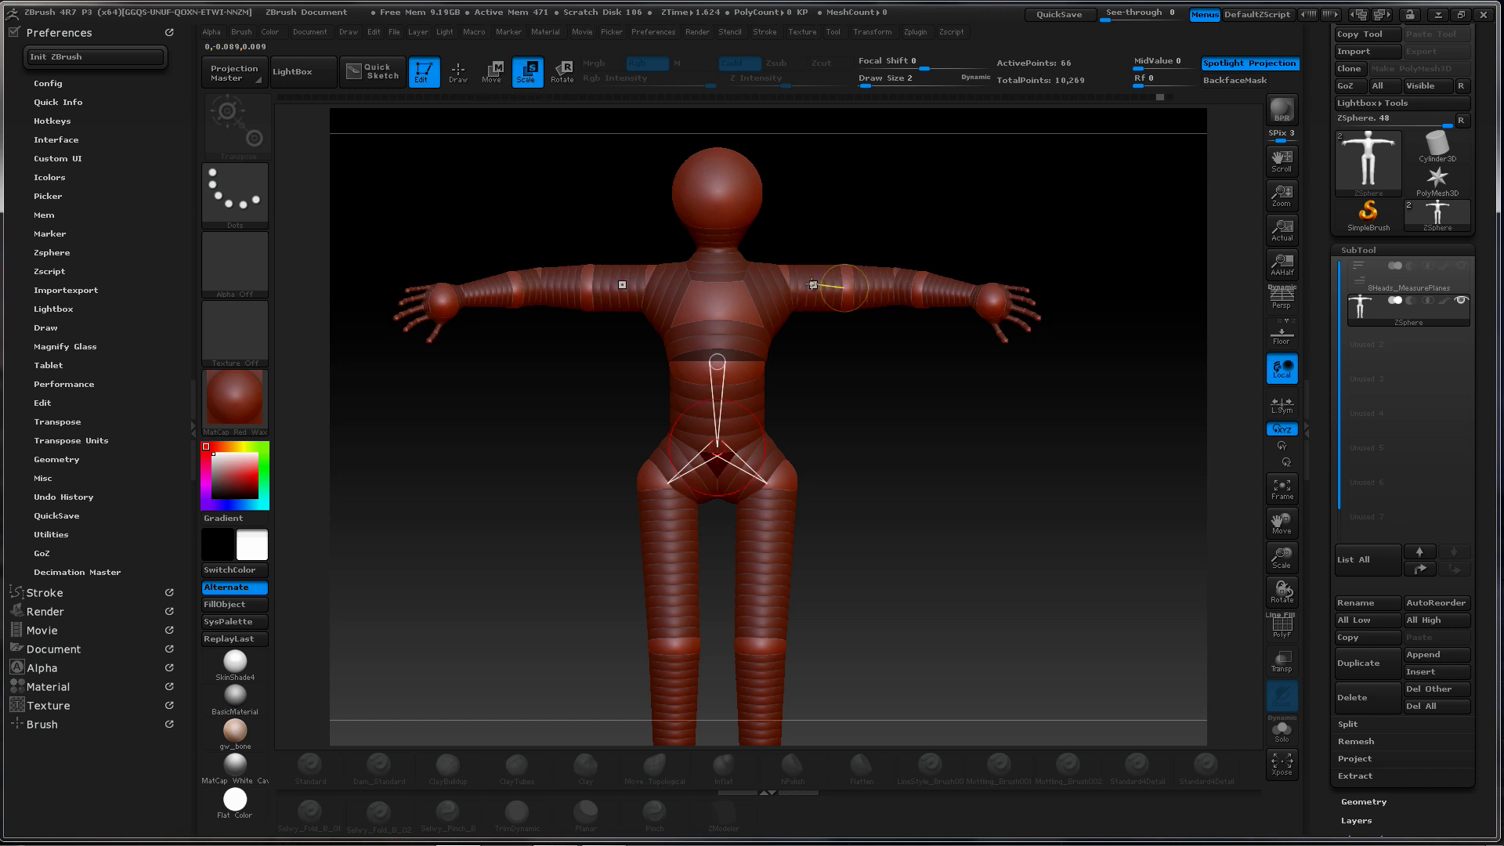
key(w)
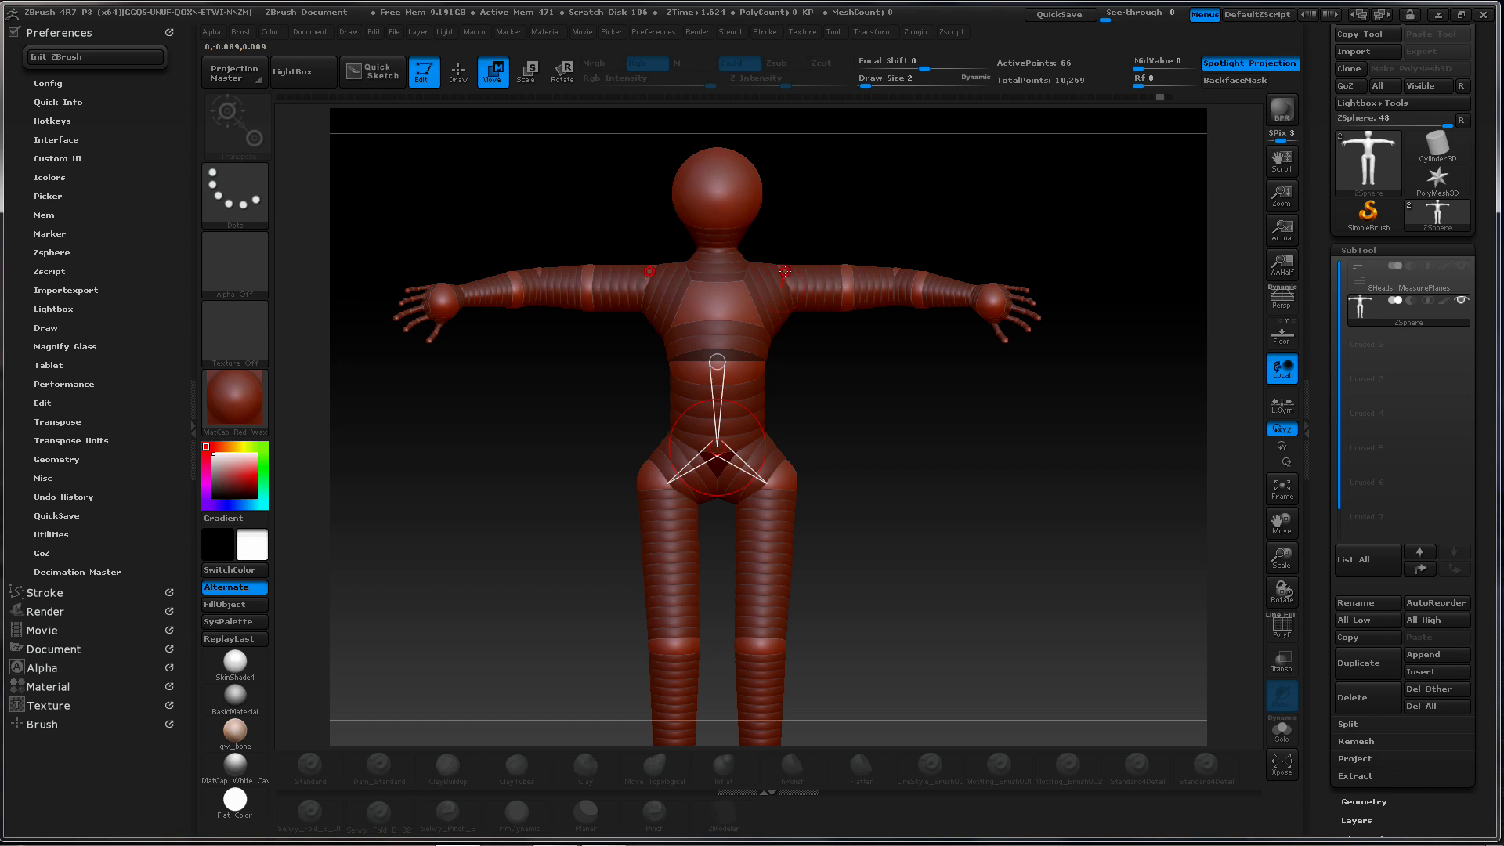
drag(844, 275, 853, 275)
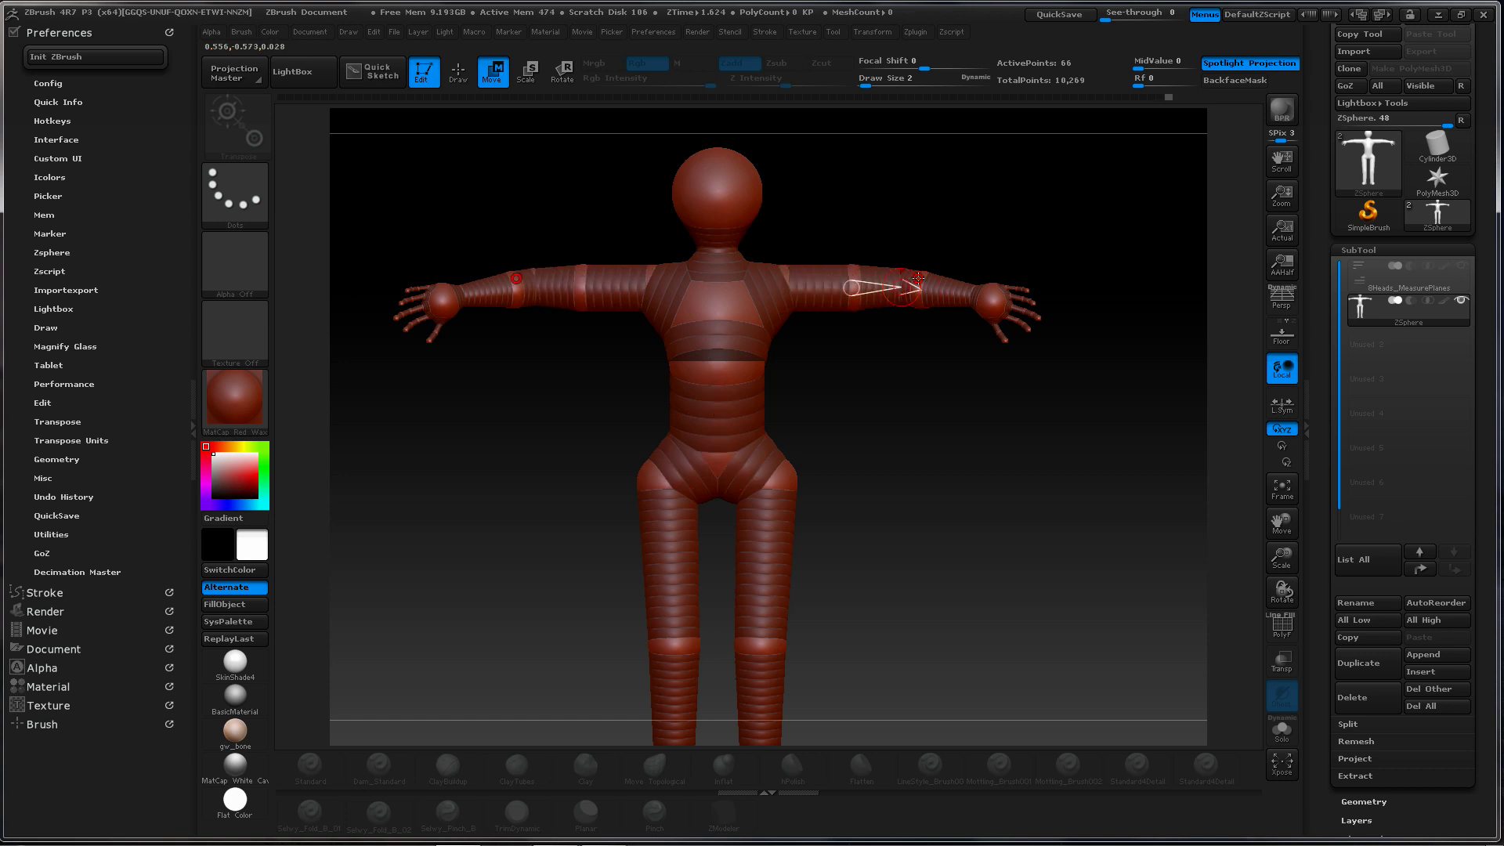
drag(980, 242, 938, 387)
drag(929, 292, 937, 293)
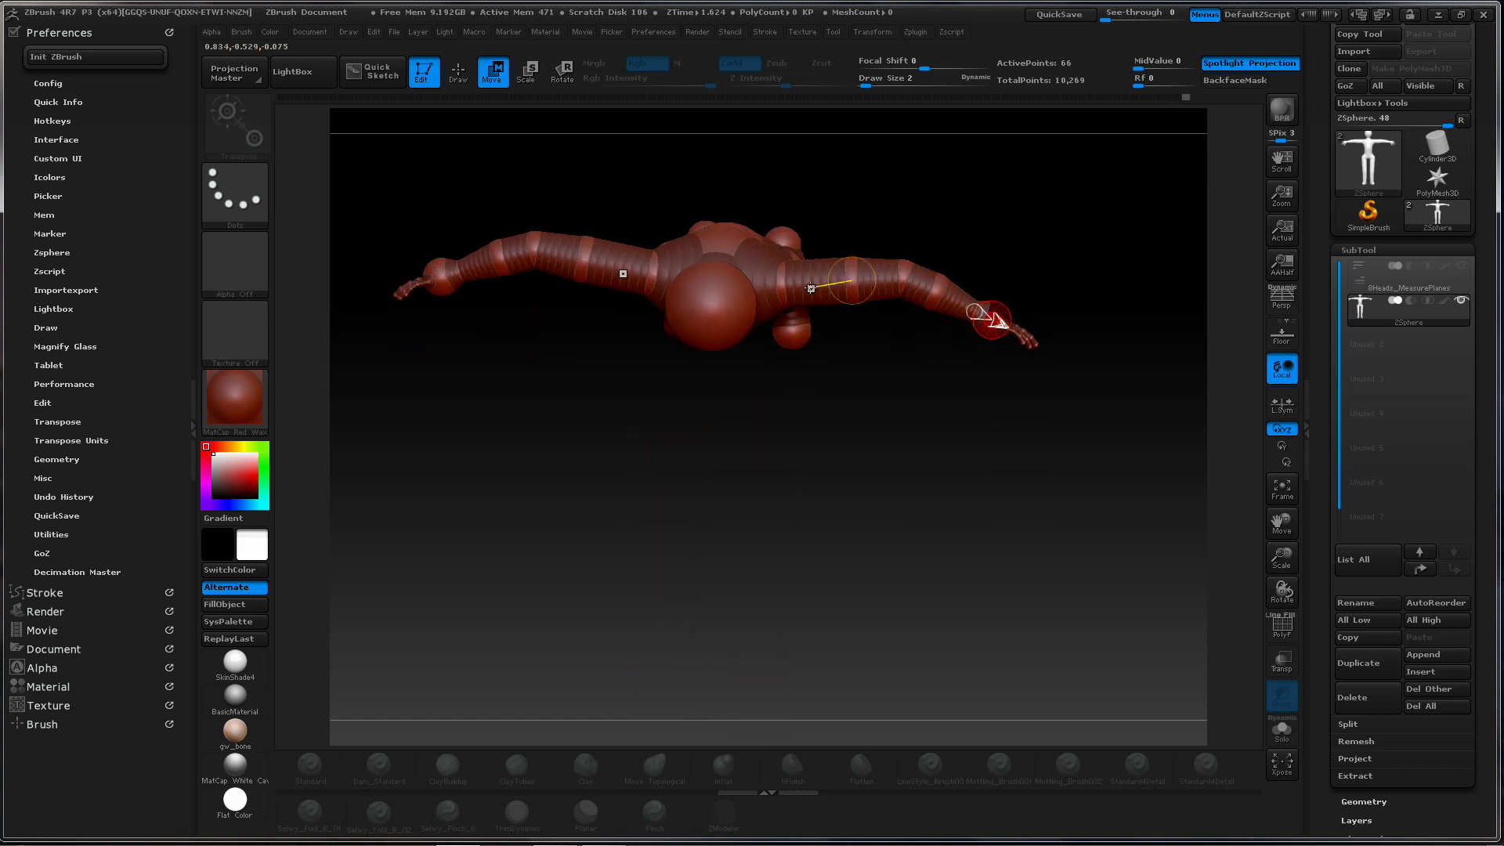
drag(849, 284, 849, 287)
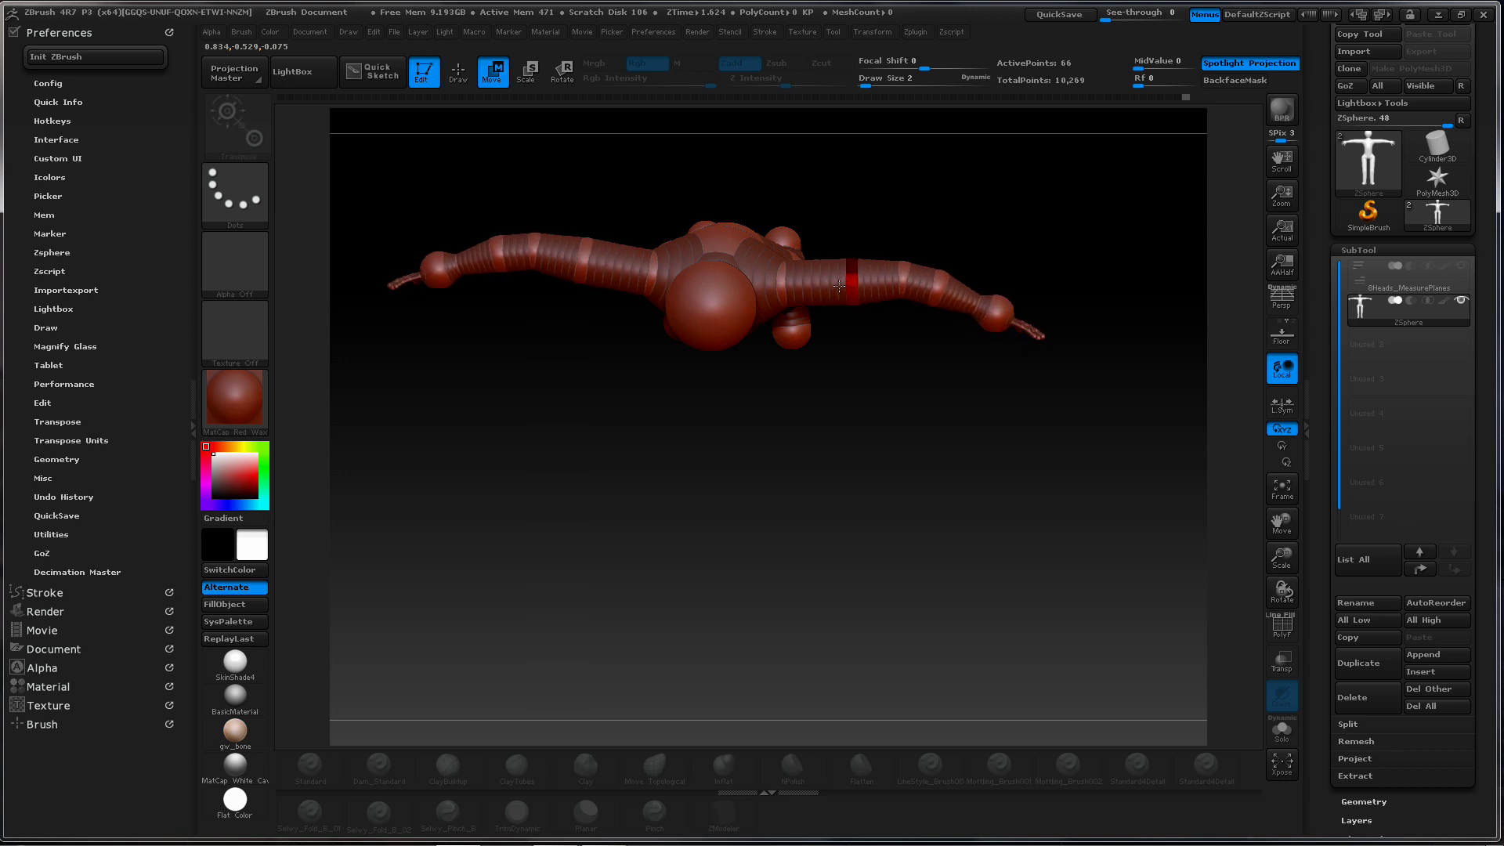
Try scaling the upper arm and nudging the hand slightly outward, and undo these changes
key(e)
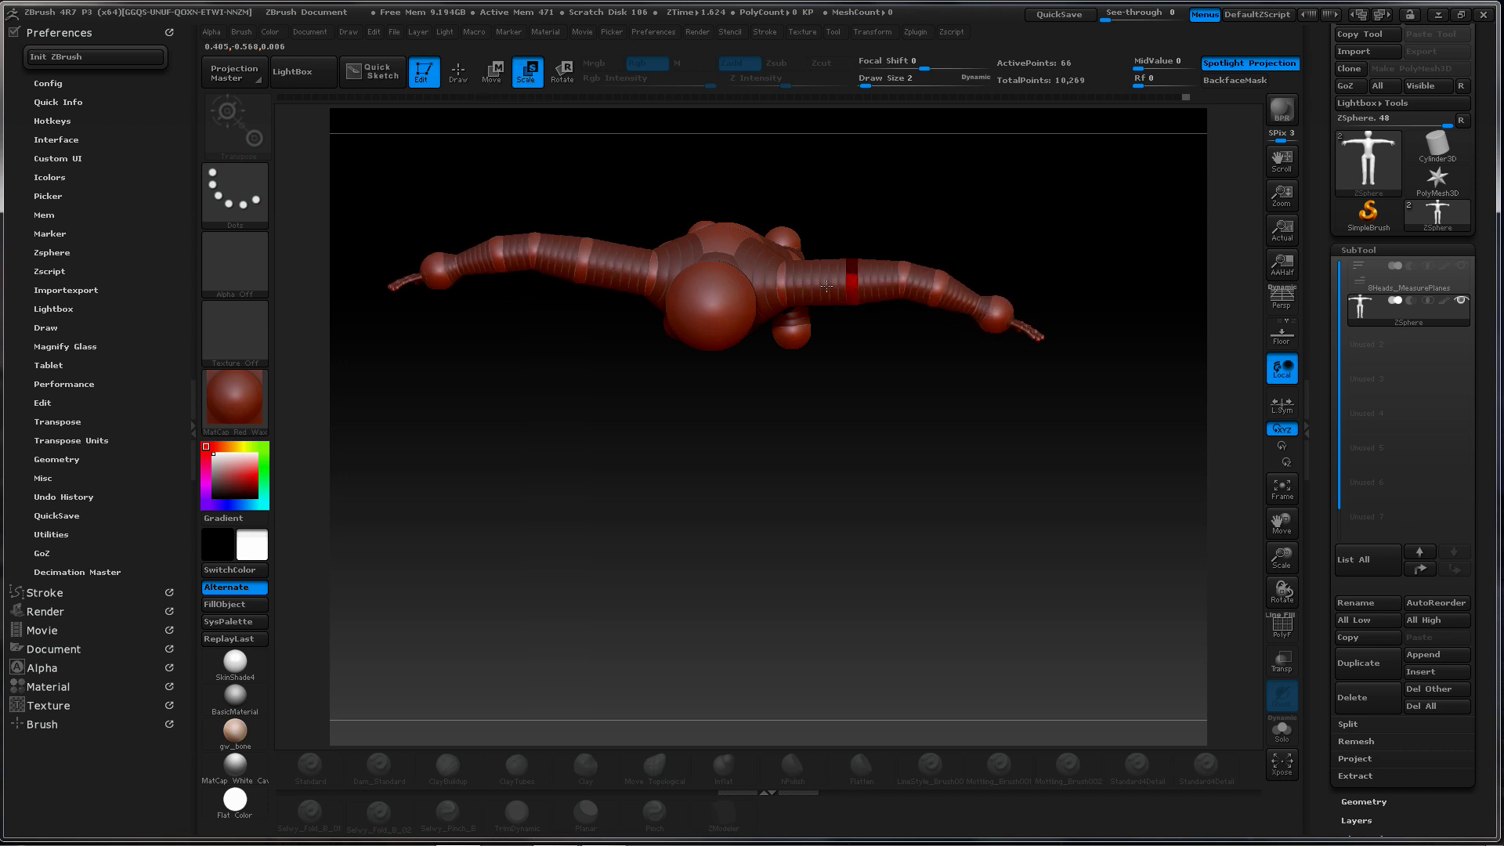
drag(806, 285, 819, 296)
key(ctrl+z)
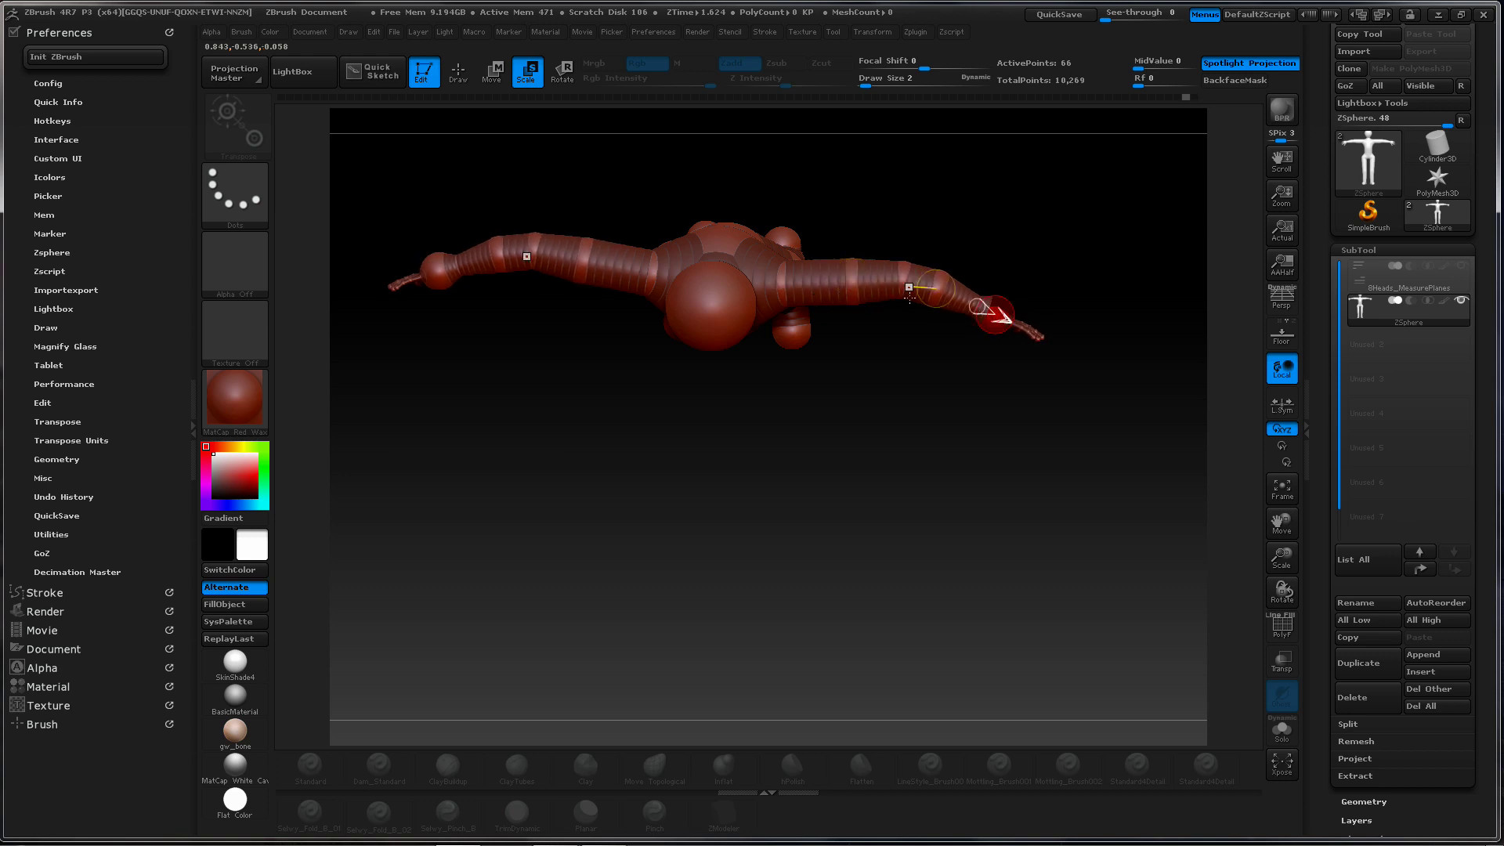
drag(890, 409, 940, 241)
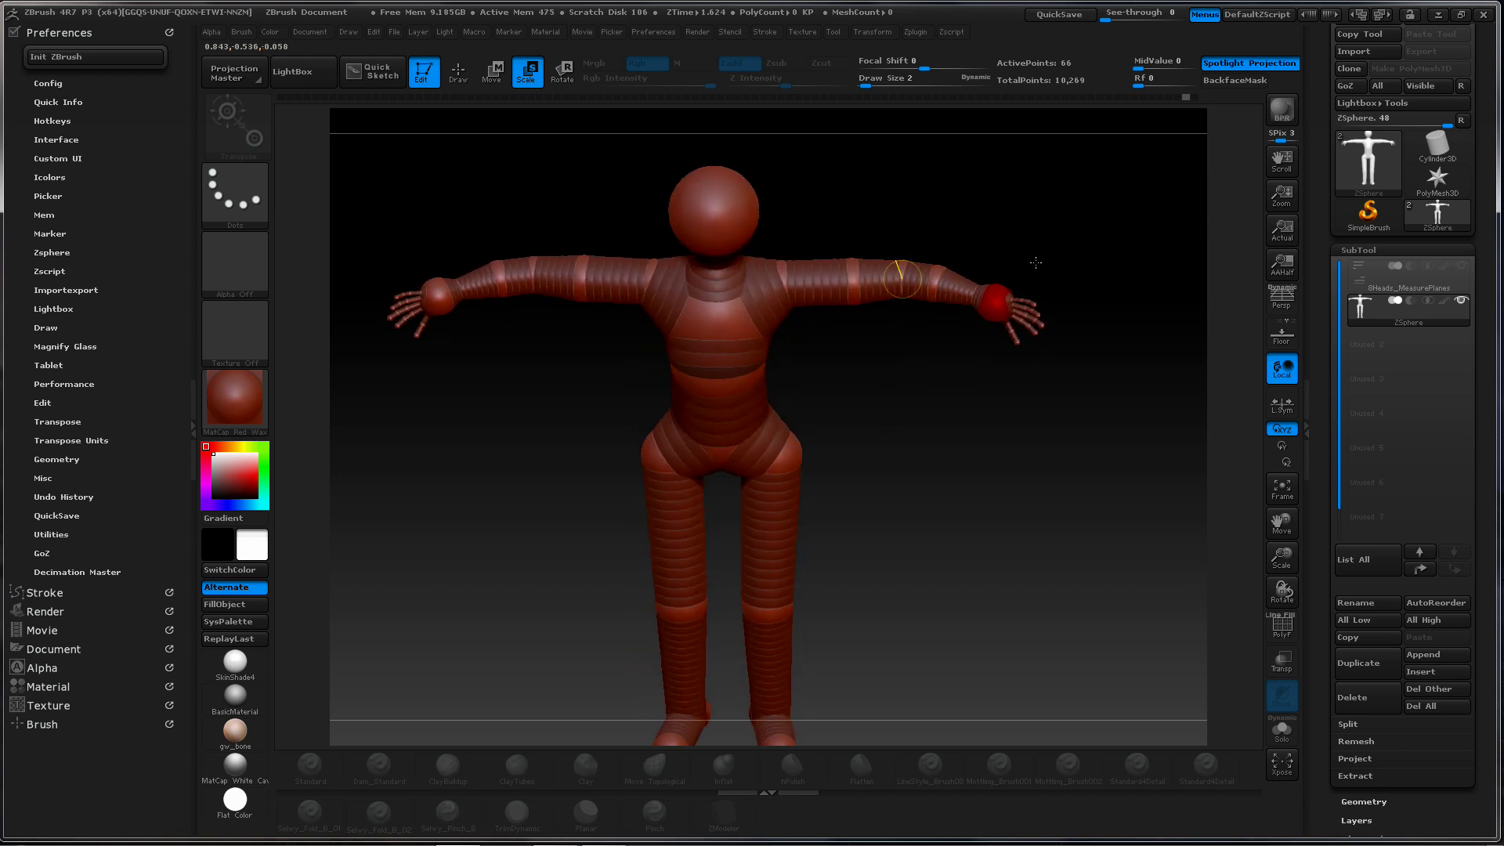
drag(1036, 262, 1076, 241)
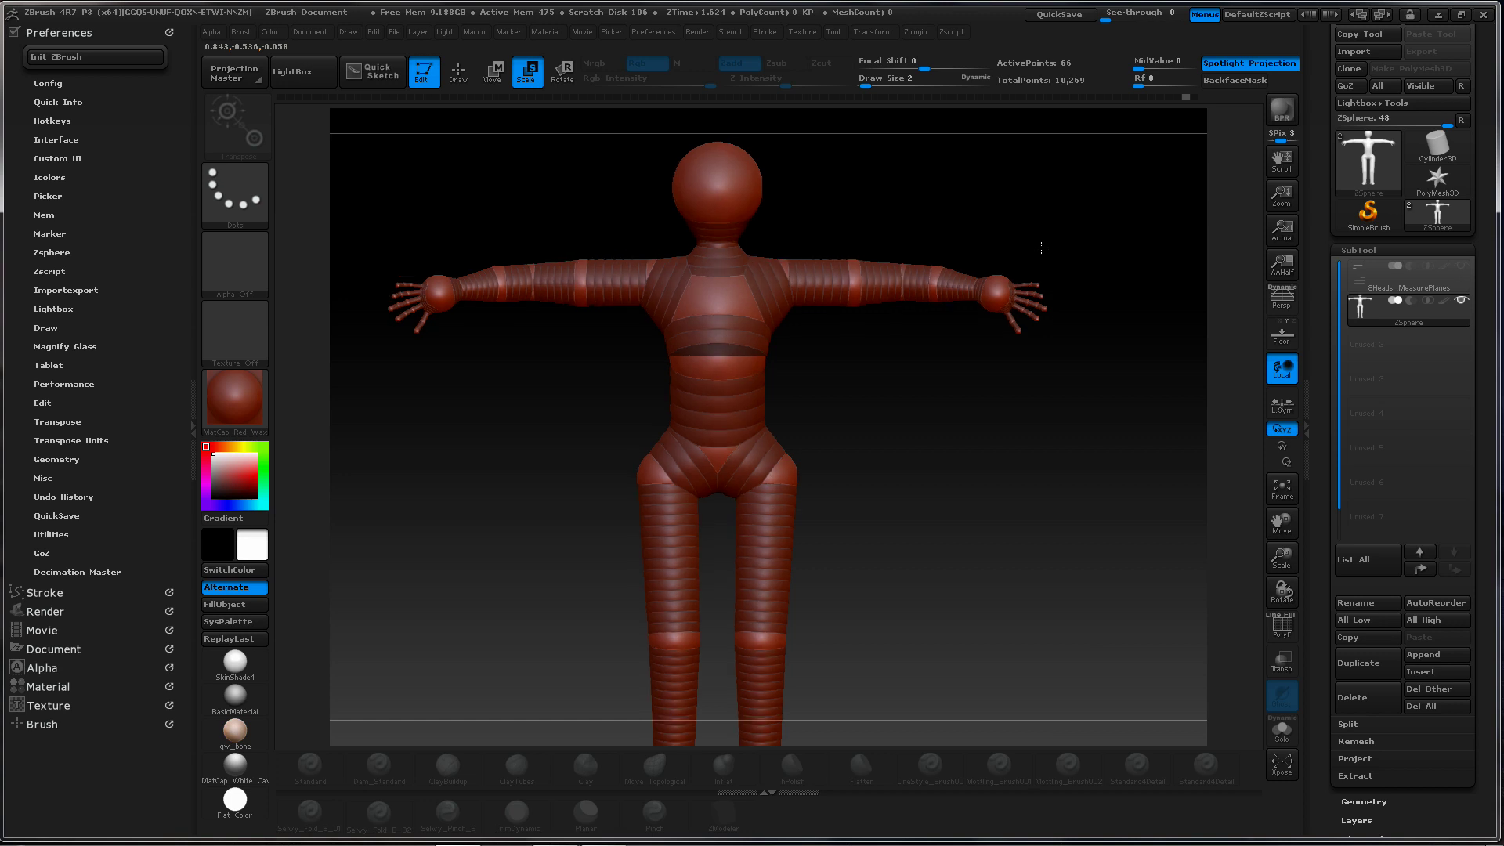
key(w)
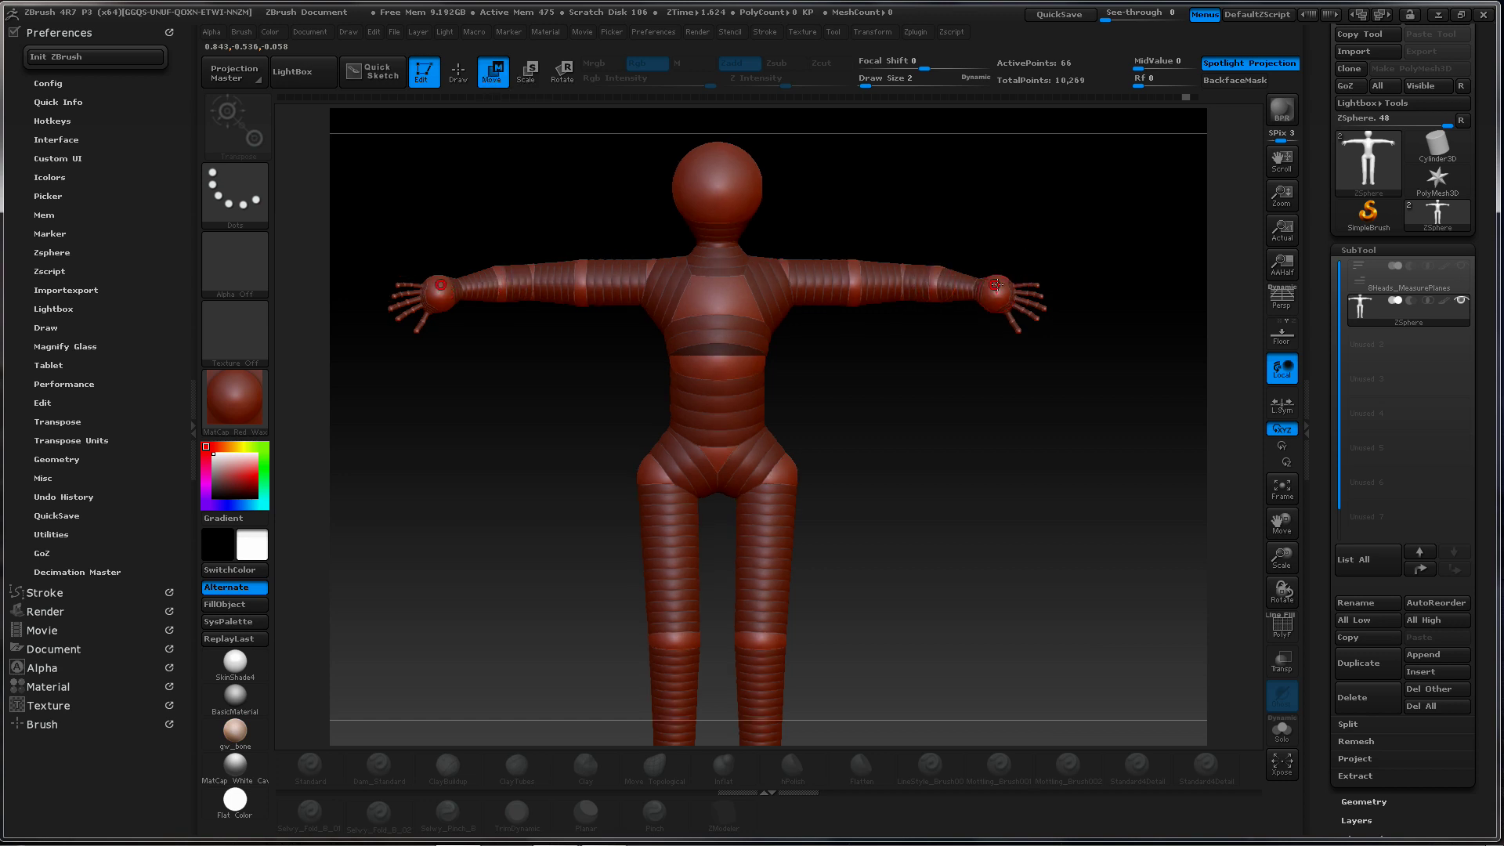
drag(1031, 218, 1020, 396)
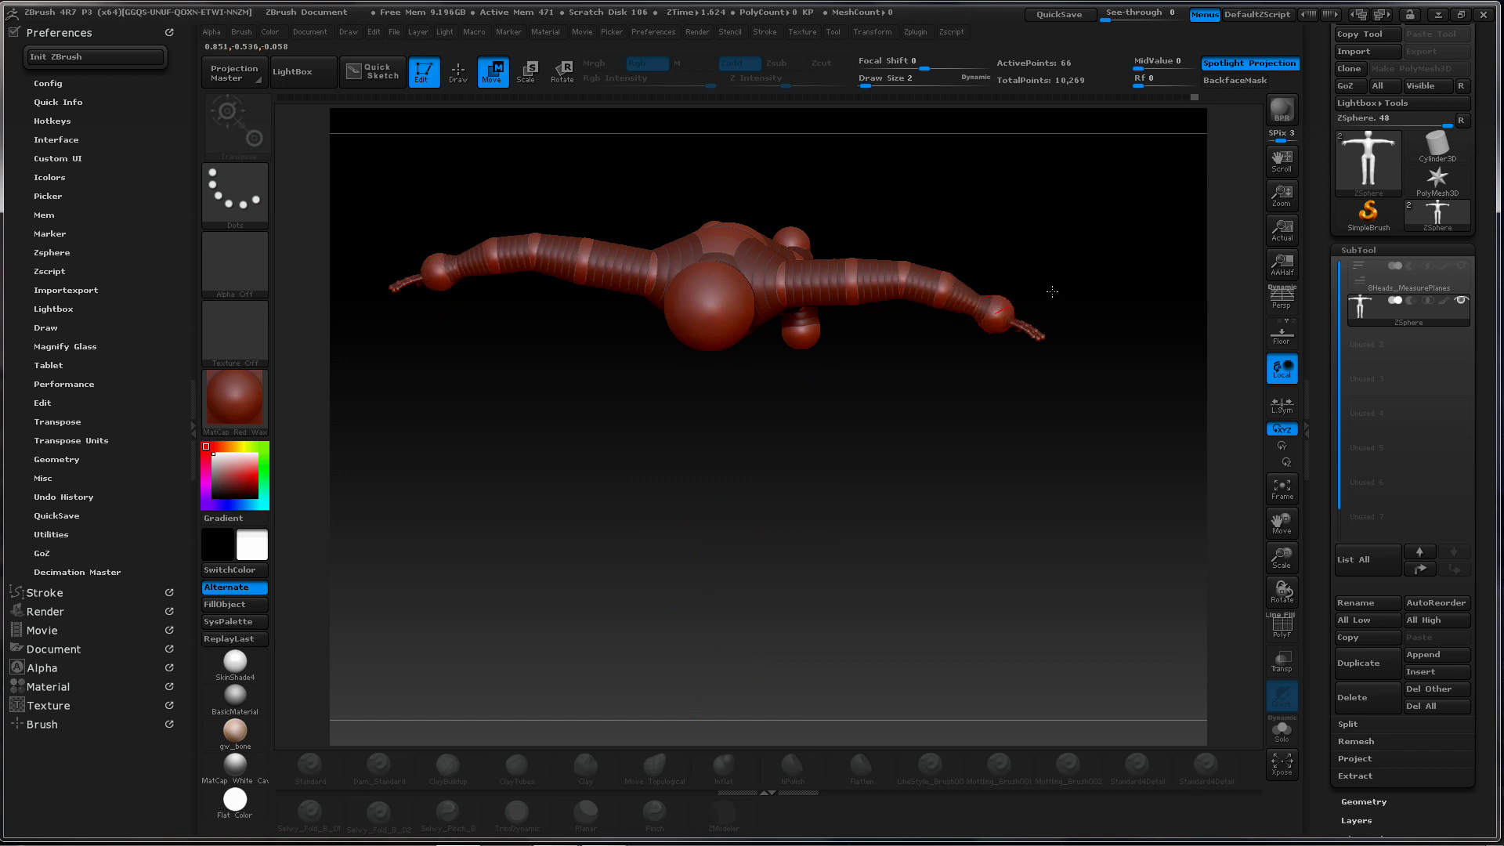
key(ctrl+z)
key(ctrl+z)
Adjust the position of the forearm ZSphere between elbow and wrist, and bring the whole figure back to the front view
mouse_move(1027, 275)
mouse_down()
mouse_move(1158, 241)
mouse_move(930, 274)
mouse_move(878, 303)
mouse_move(1144, 286)
mouse_move(1041, 292)
mouse_up()
drag(1029, 343, 1037, 231)
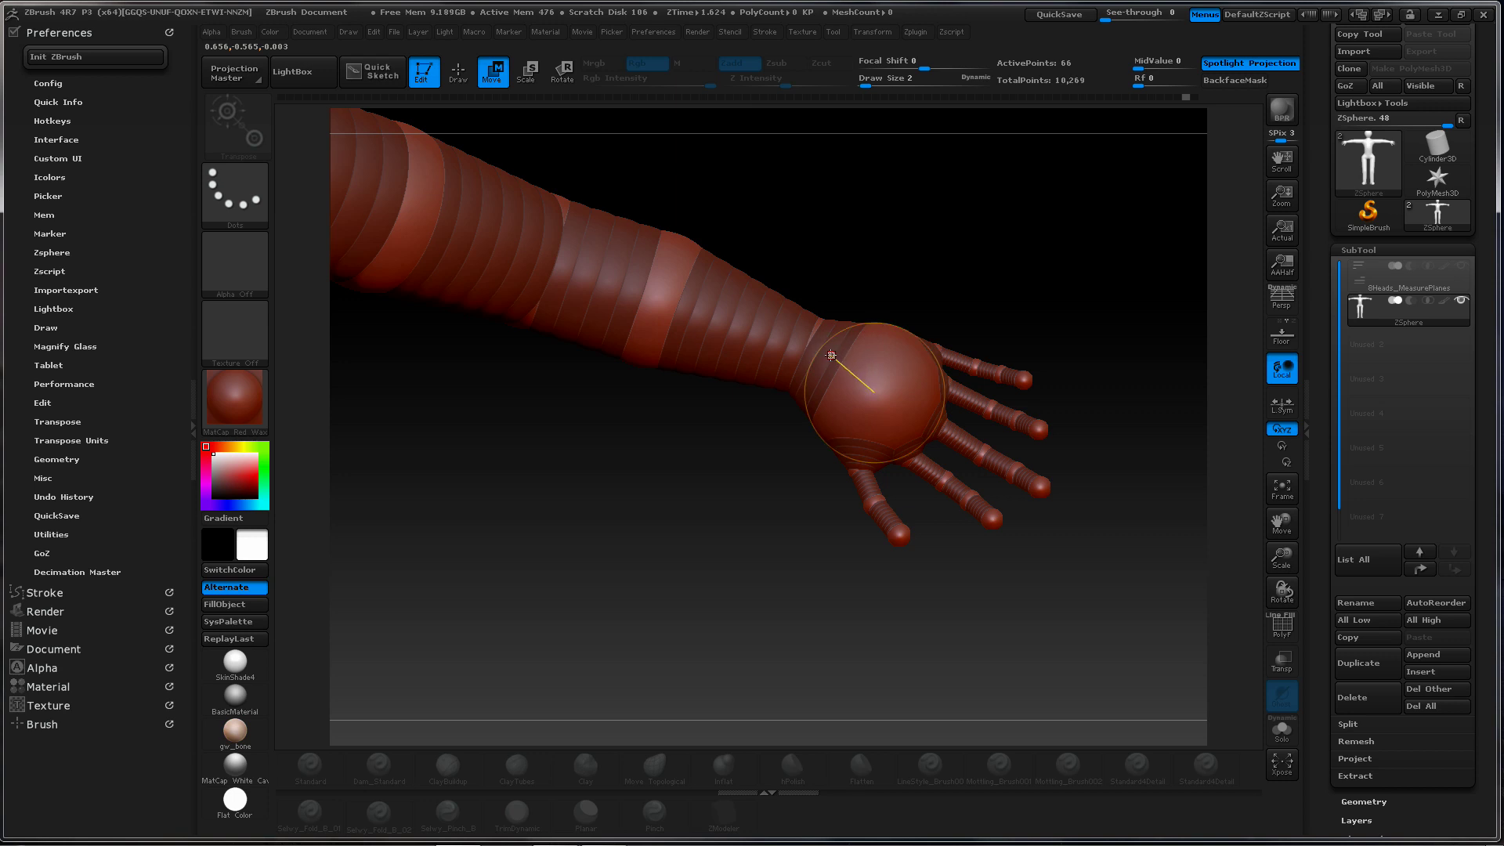
mouse_move(831, 355)
mouse_down()
mouse_move(845, 357)
mouse_move(817, 353)
mouse_up()
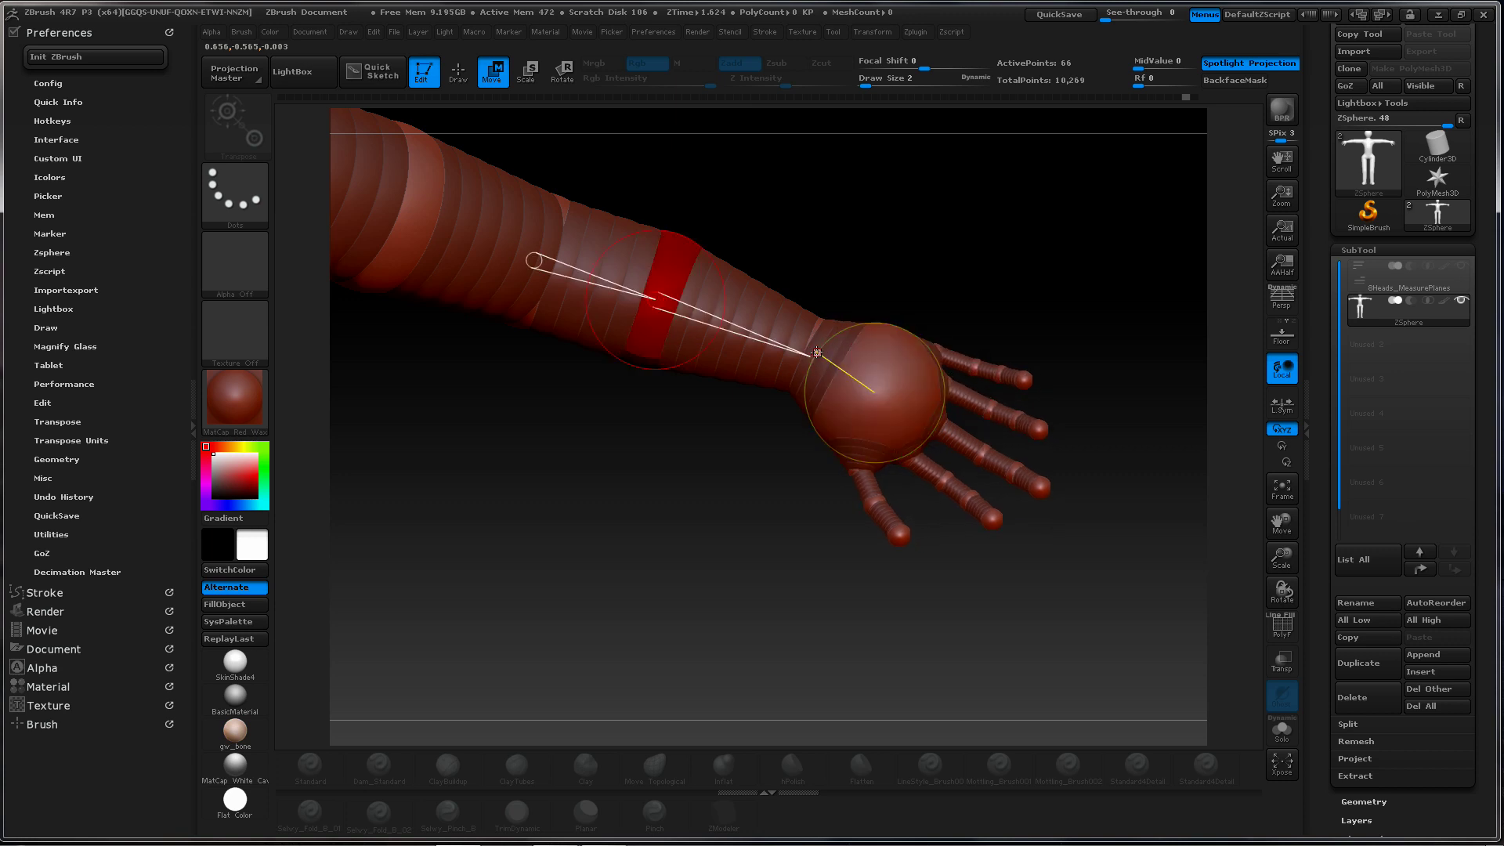
drag(922, 261, 883, 153)
drag(937, 342, 931, 184)
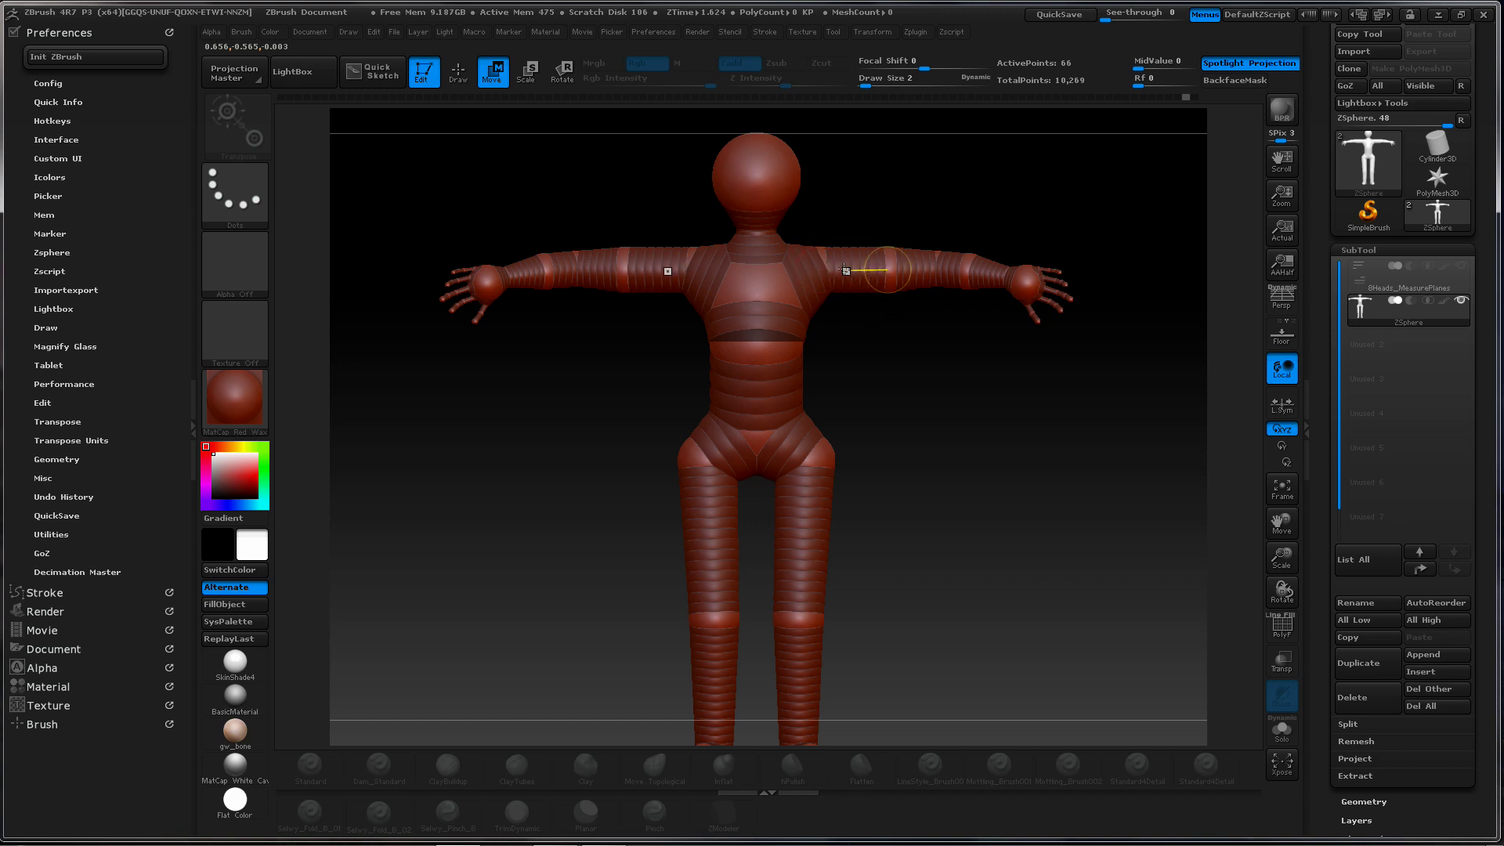
Undo the T-pose arm adjustments back to the earlier pose with the arms angled down at the figure's sides
drag(945, 243, 997, 258)
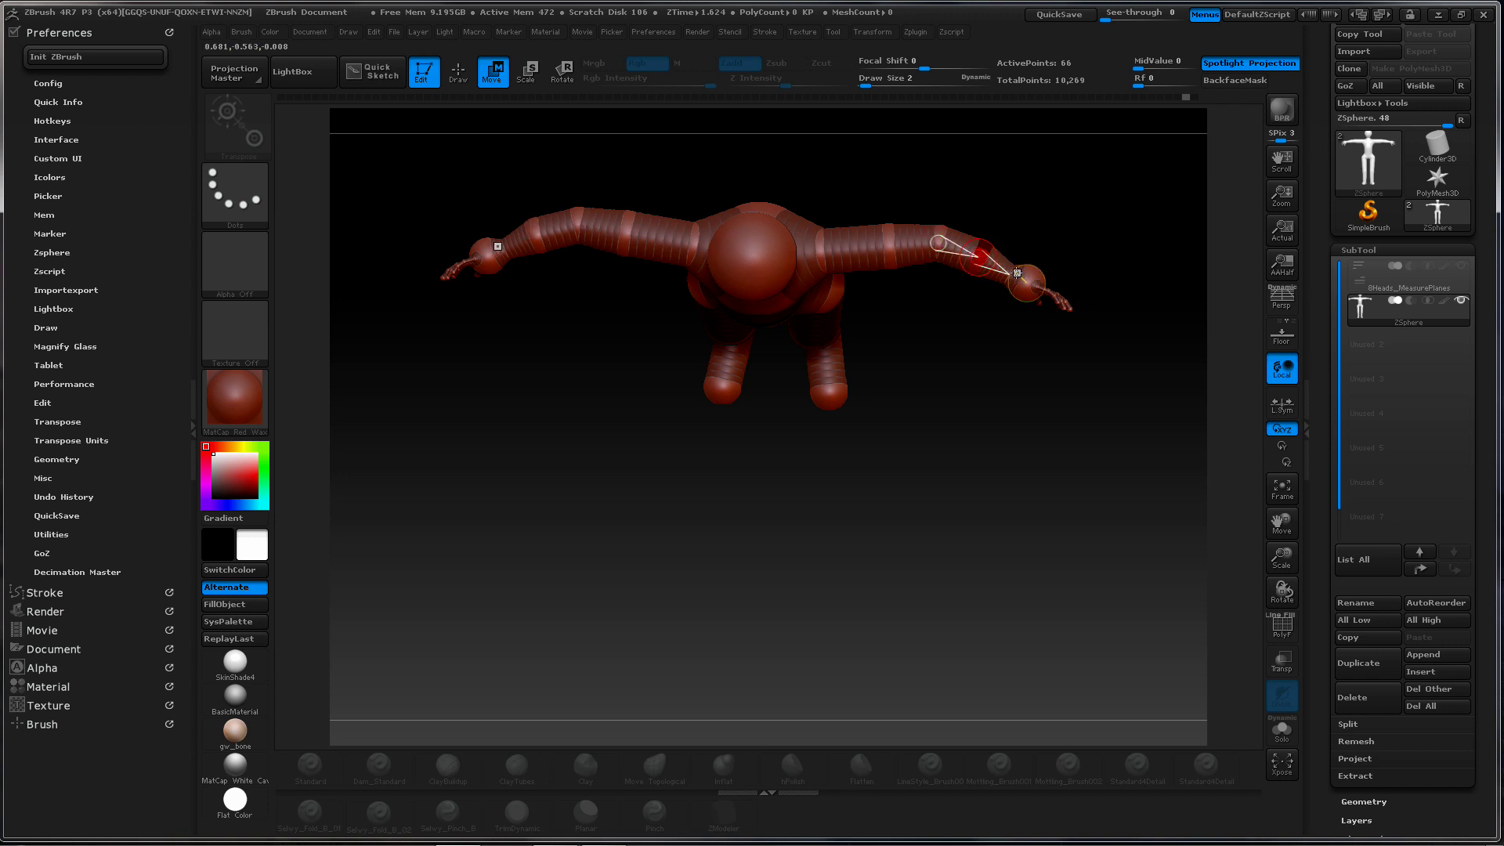
drag(1052, 224, 909, 281)
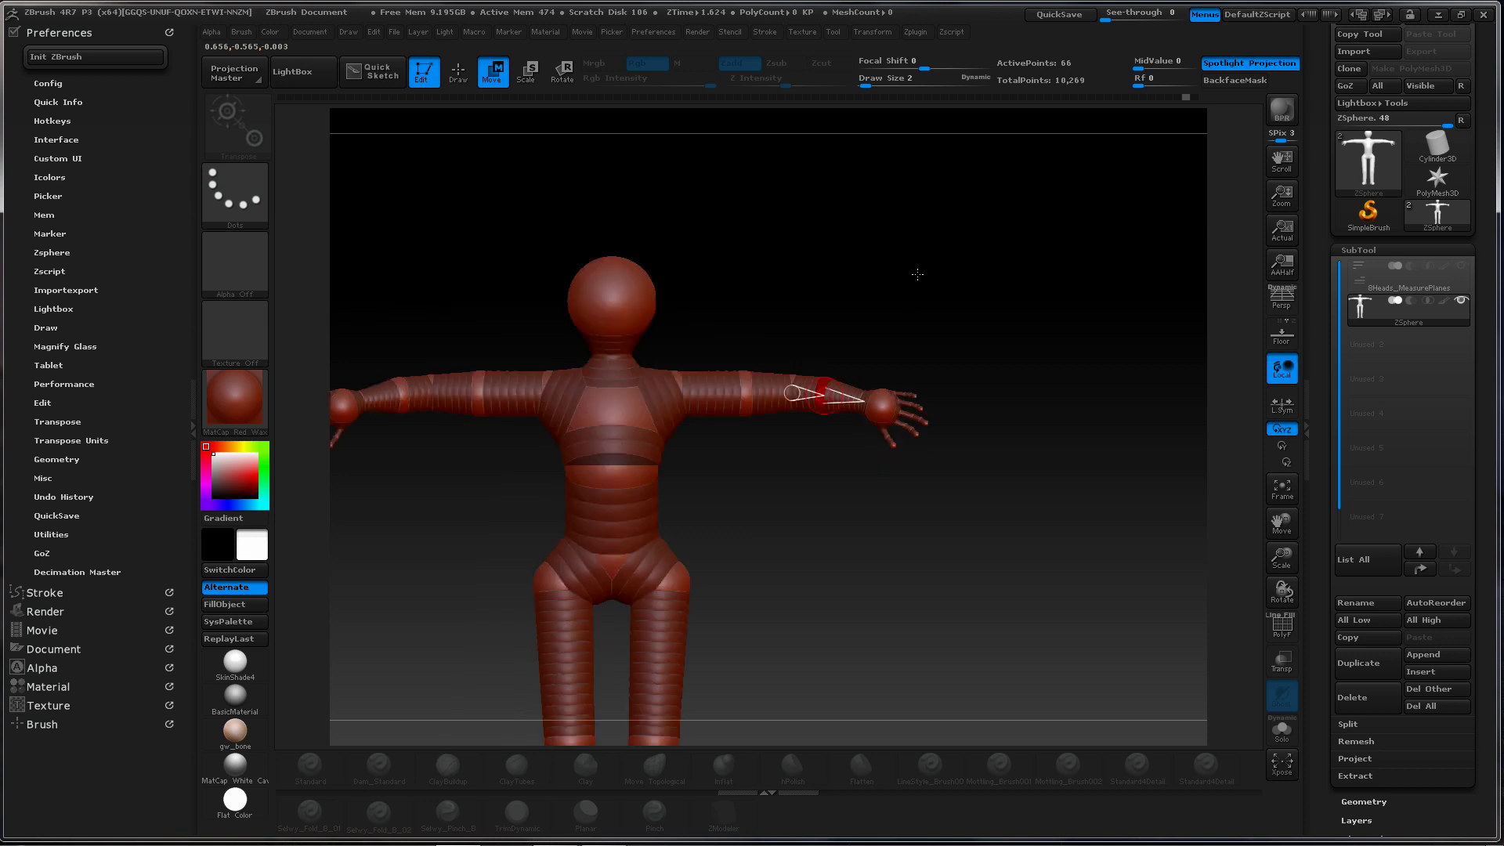
key(ctrl+z)
key(ctrl+z)
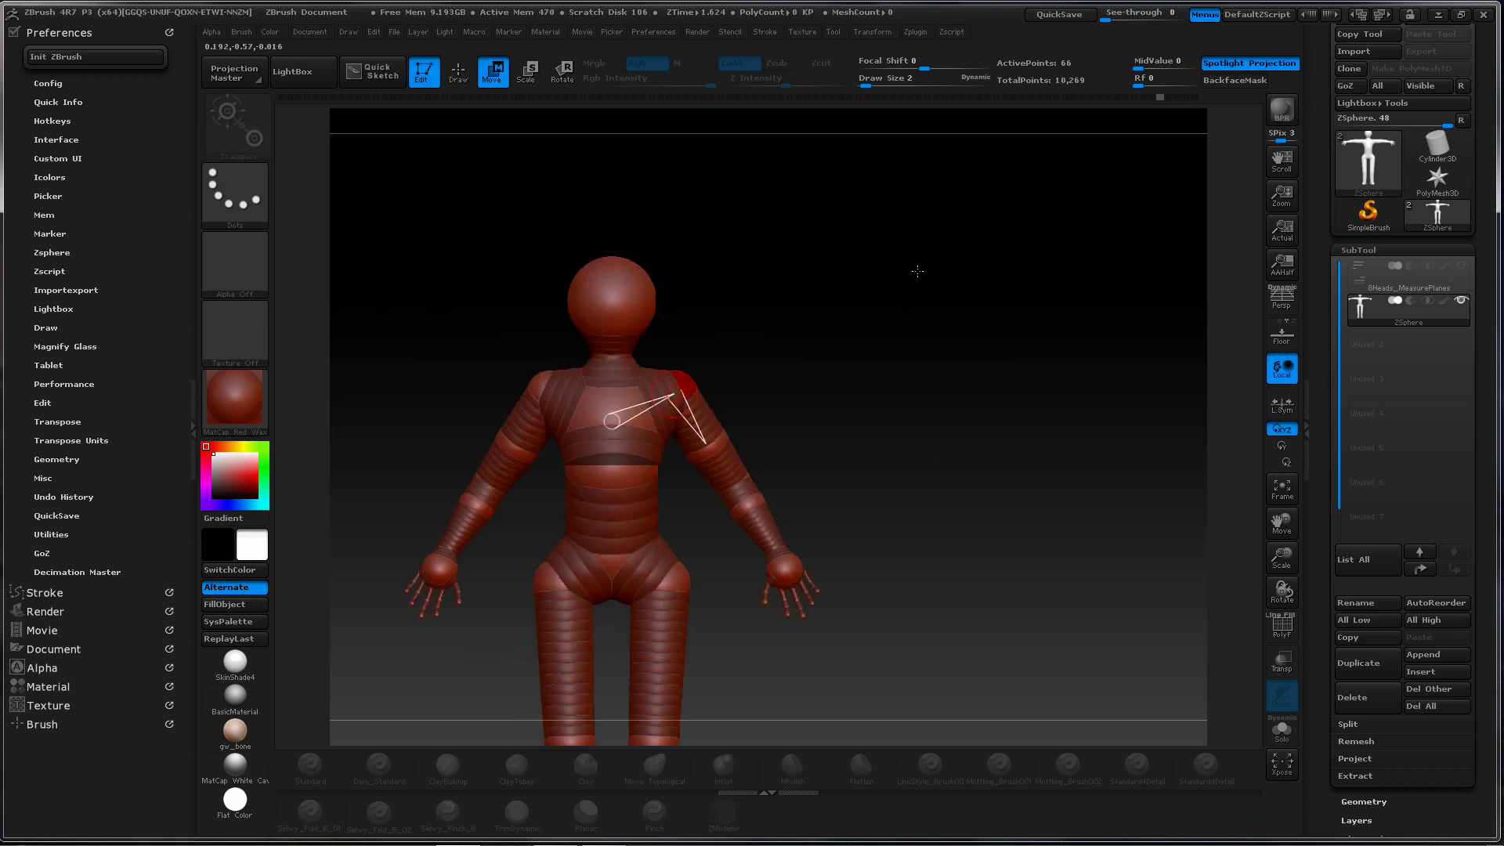
Insert a ZSphere in the upper thigh between hip and knee on both legs, and scale it up slightly
alt+drag(807, 414, 953, 307)
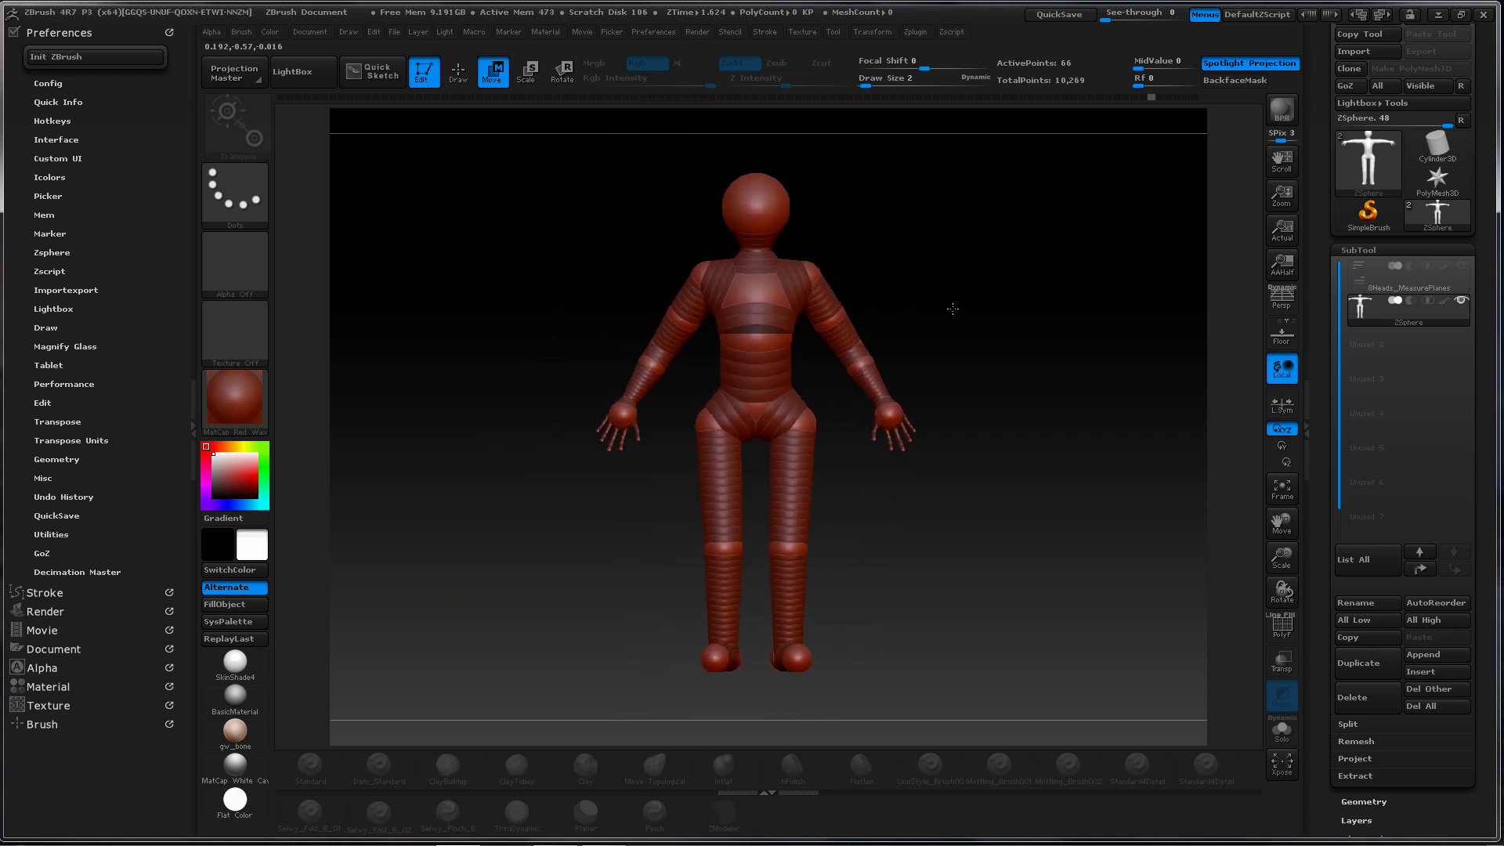
alt+drag(938, 390, 934, 312)
alt+drag(818, 378, 971, 342)
alt+drag(877, 422, 870, 285)
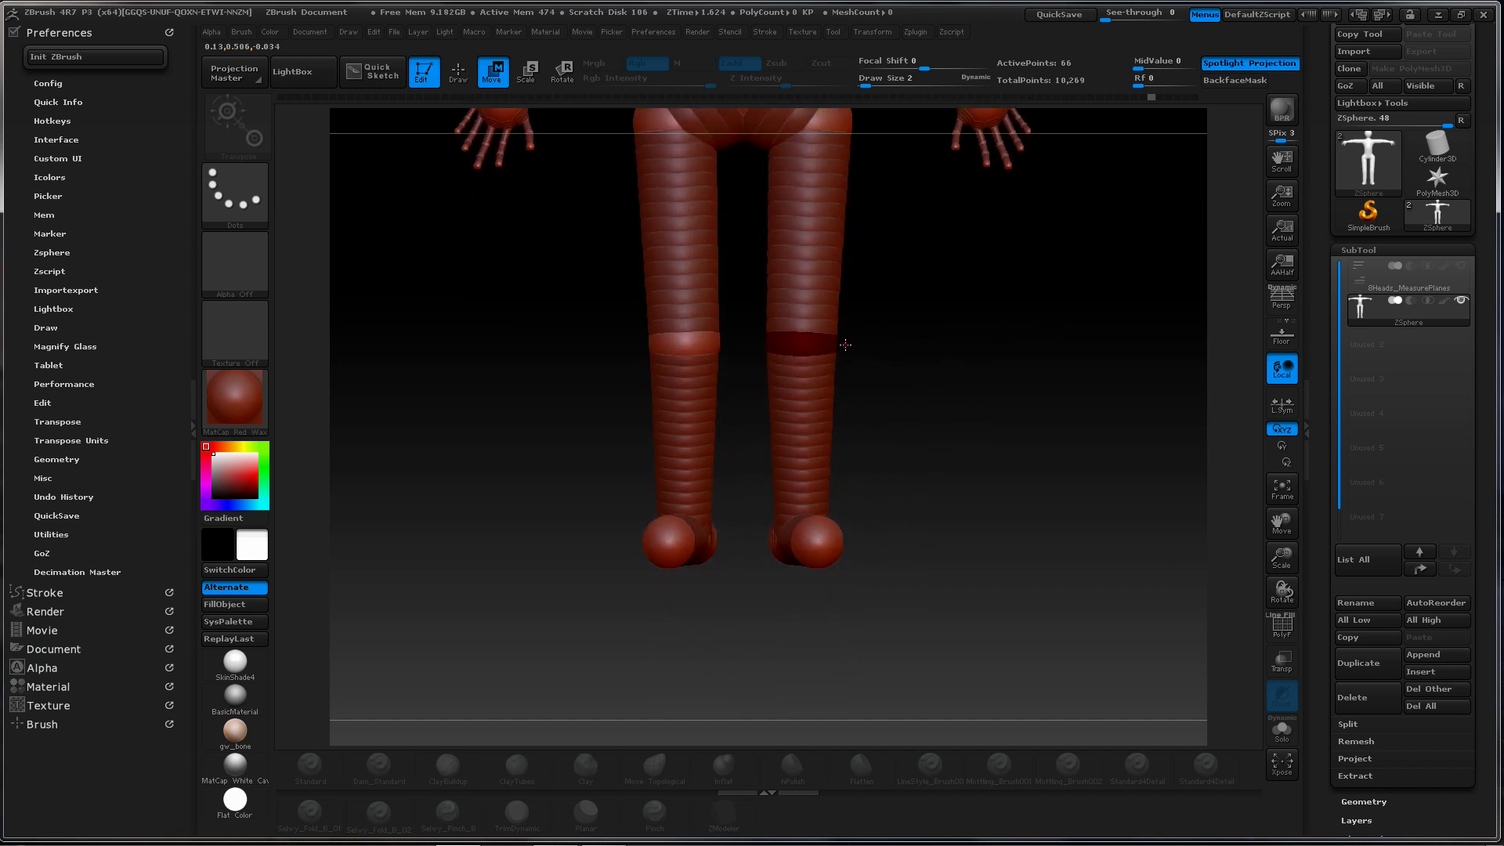
alt+drag(849, 340, 850, 415)
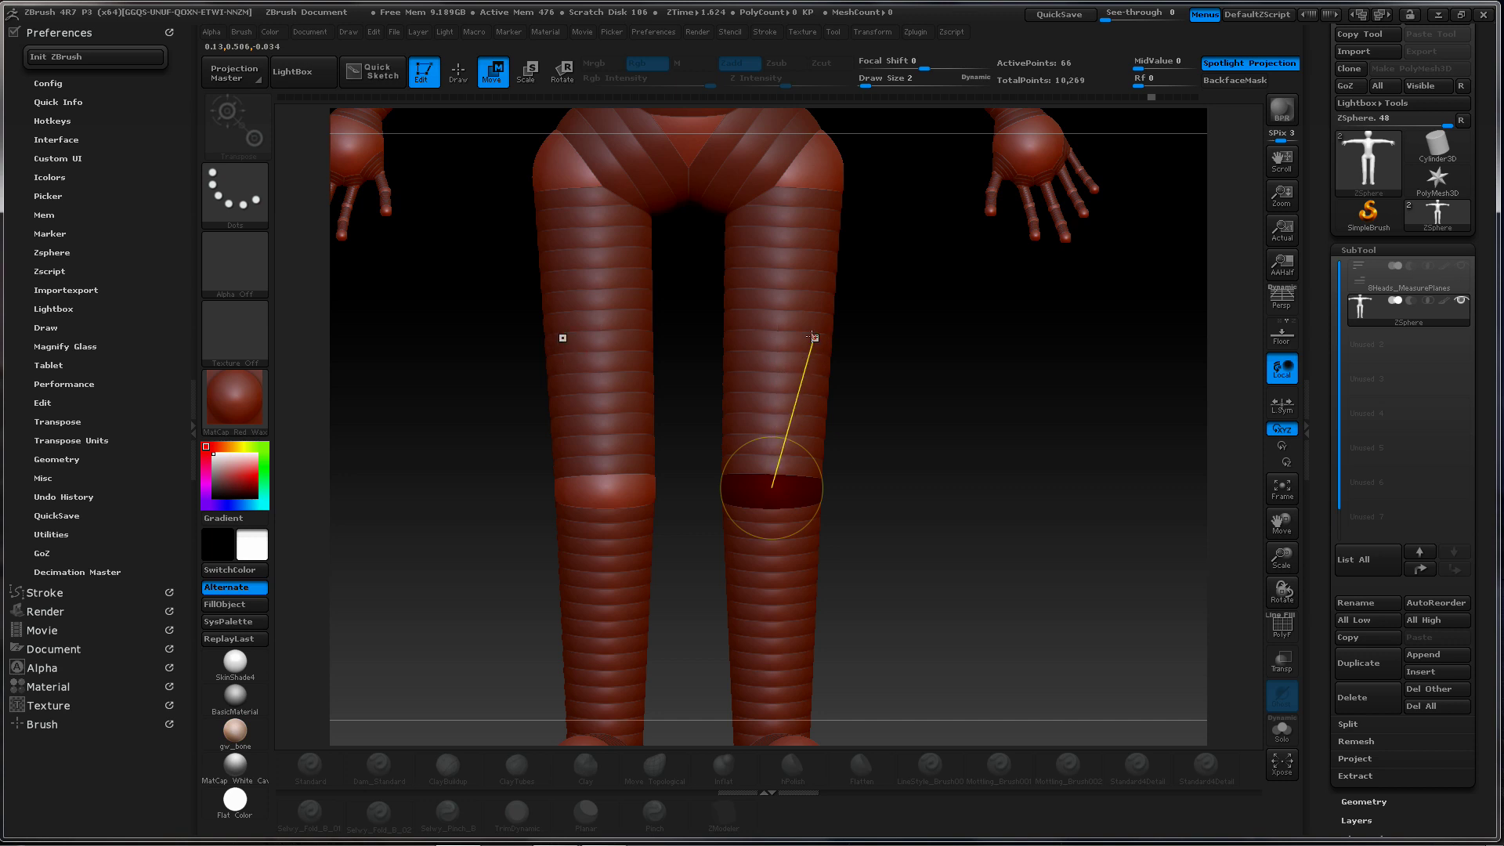
key(q)
click(781, 302)
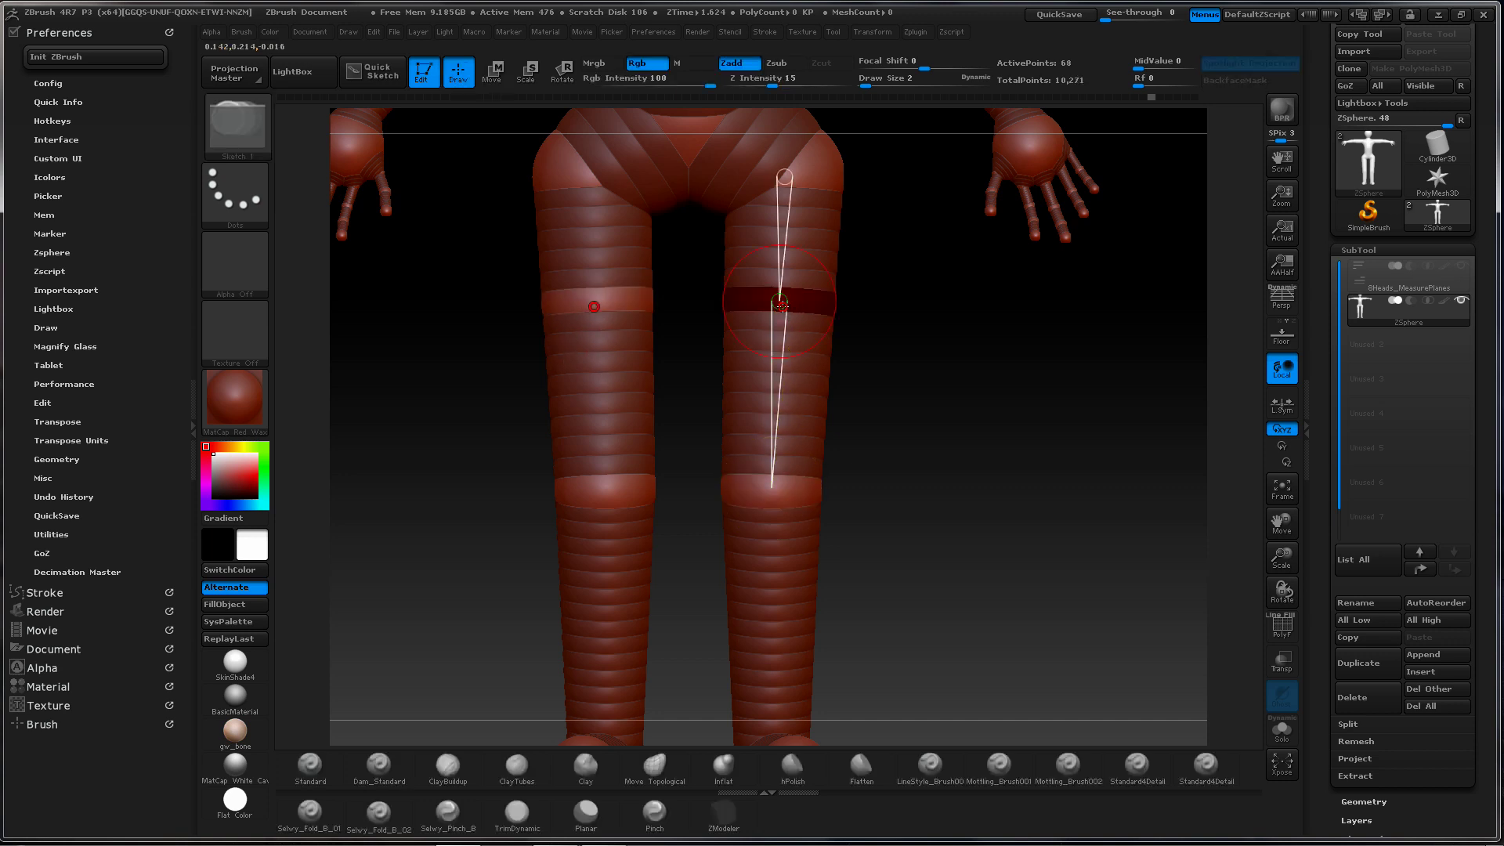
key(e)
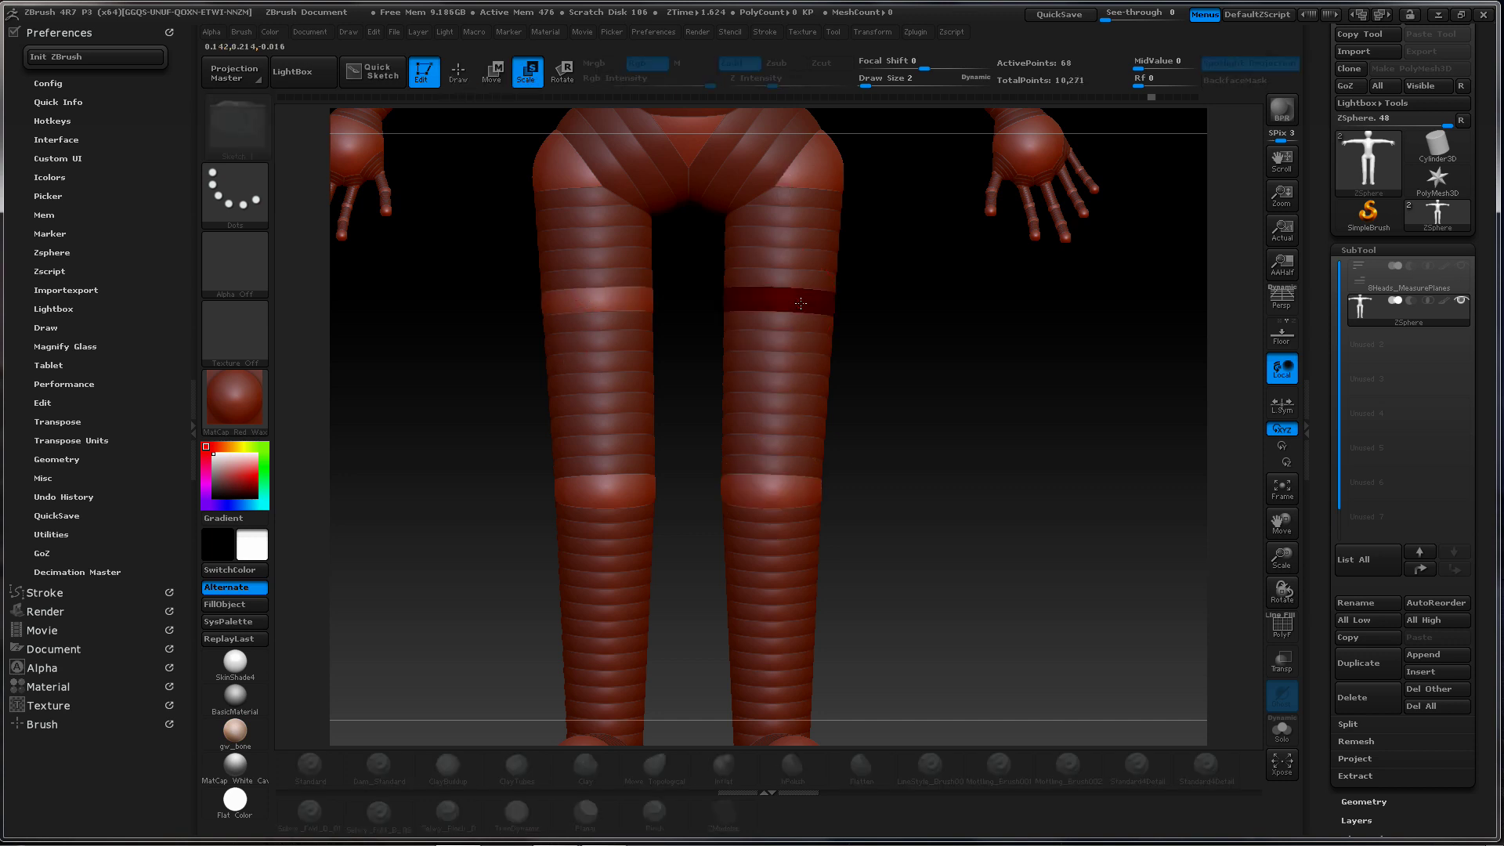
drag(811, 313, 798, 397)
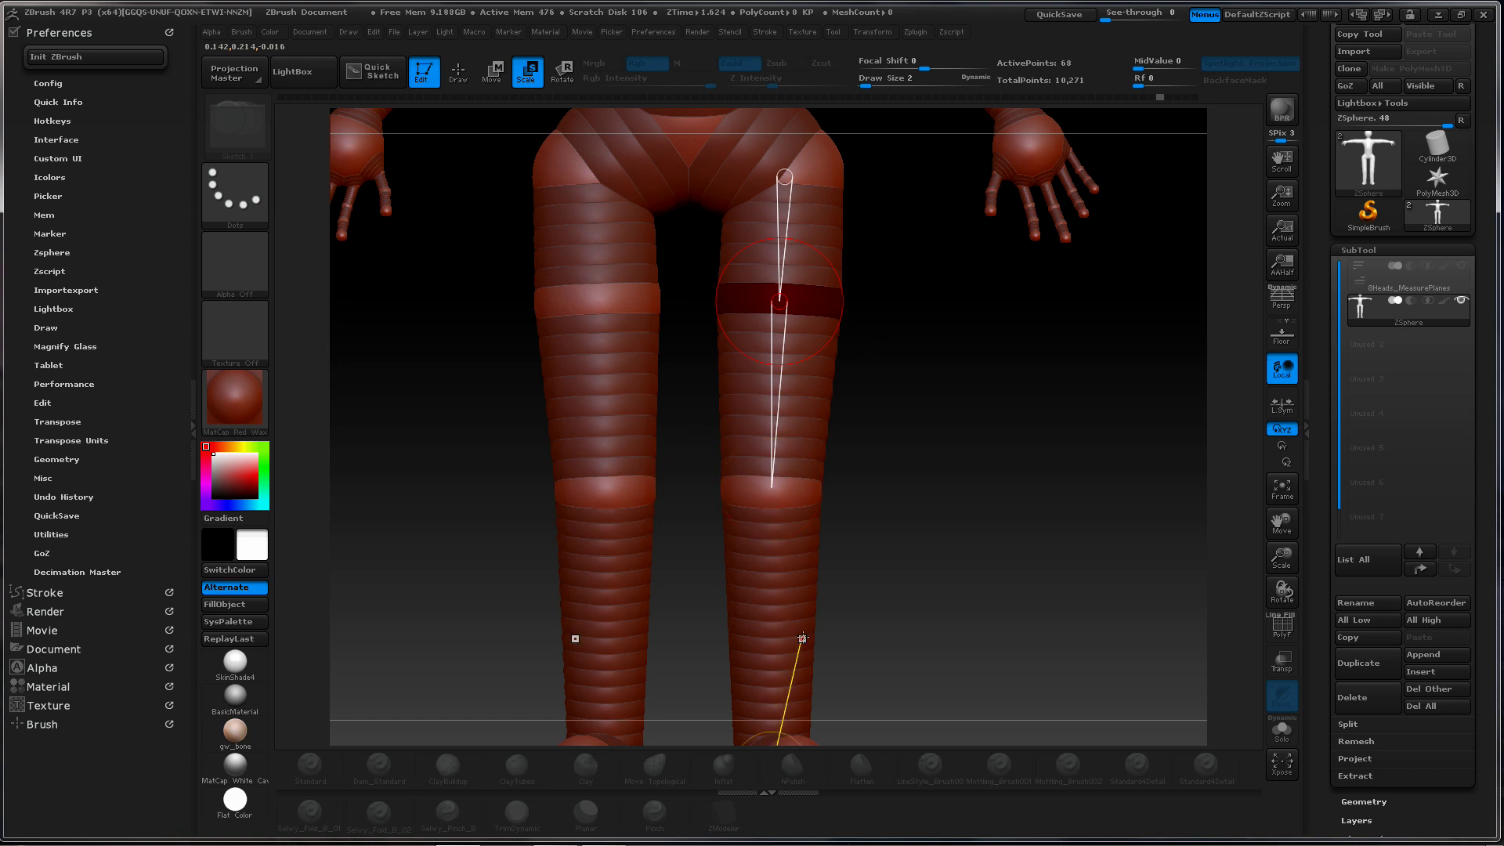
Insert a ZSphere in the upper half of both lower legs and scale it up slightly for the calf
alt+drag(897, 498, 893, 397)
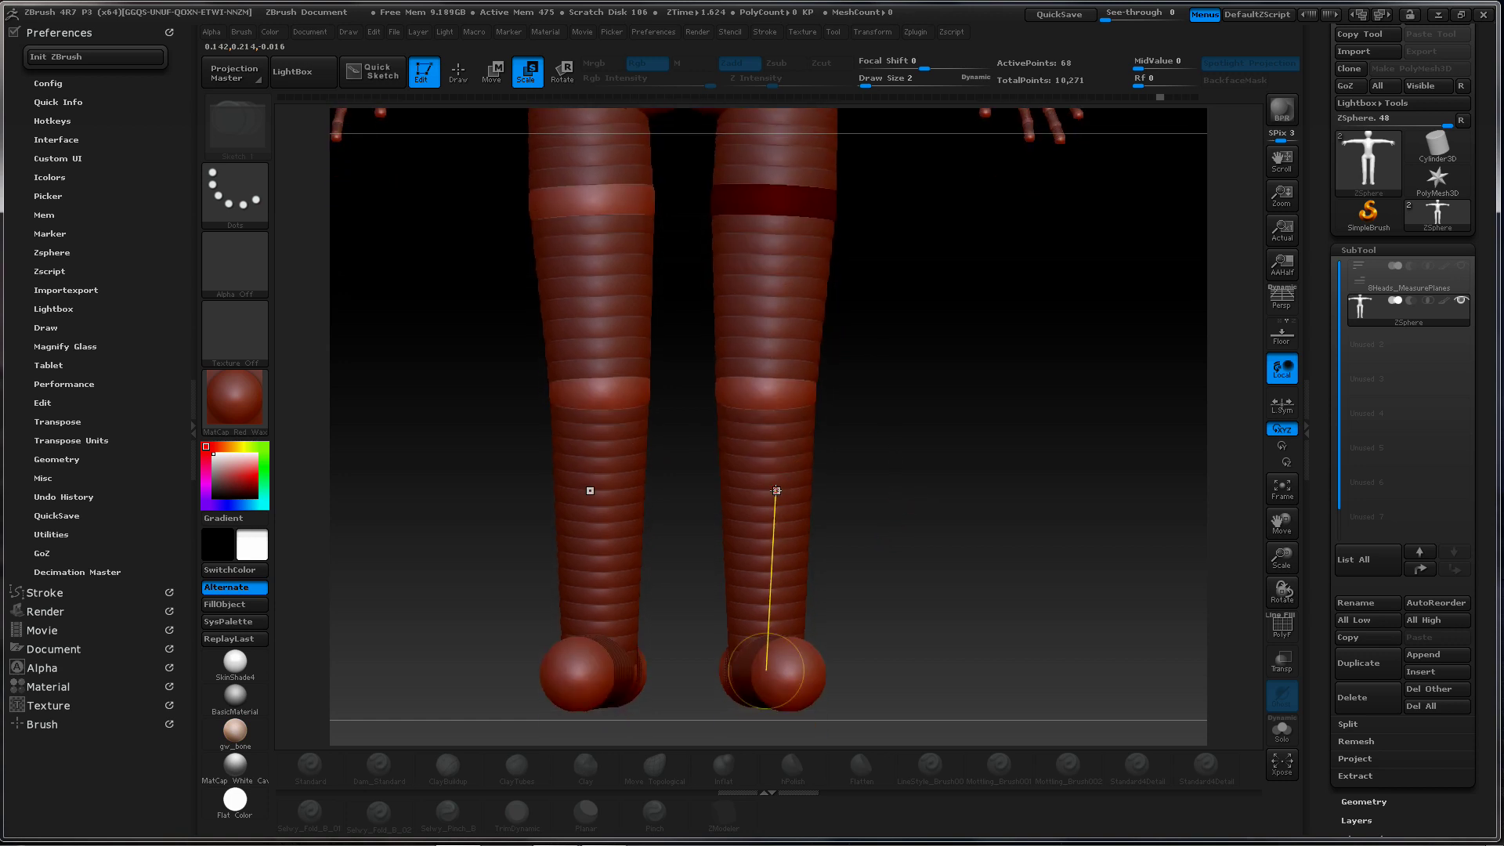
key(q)
drag(773, 491, 802, 600)
key(e)
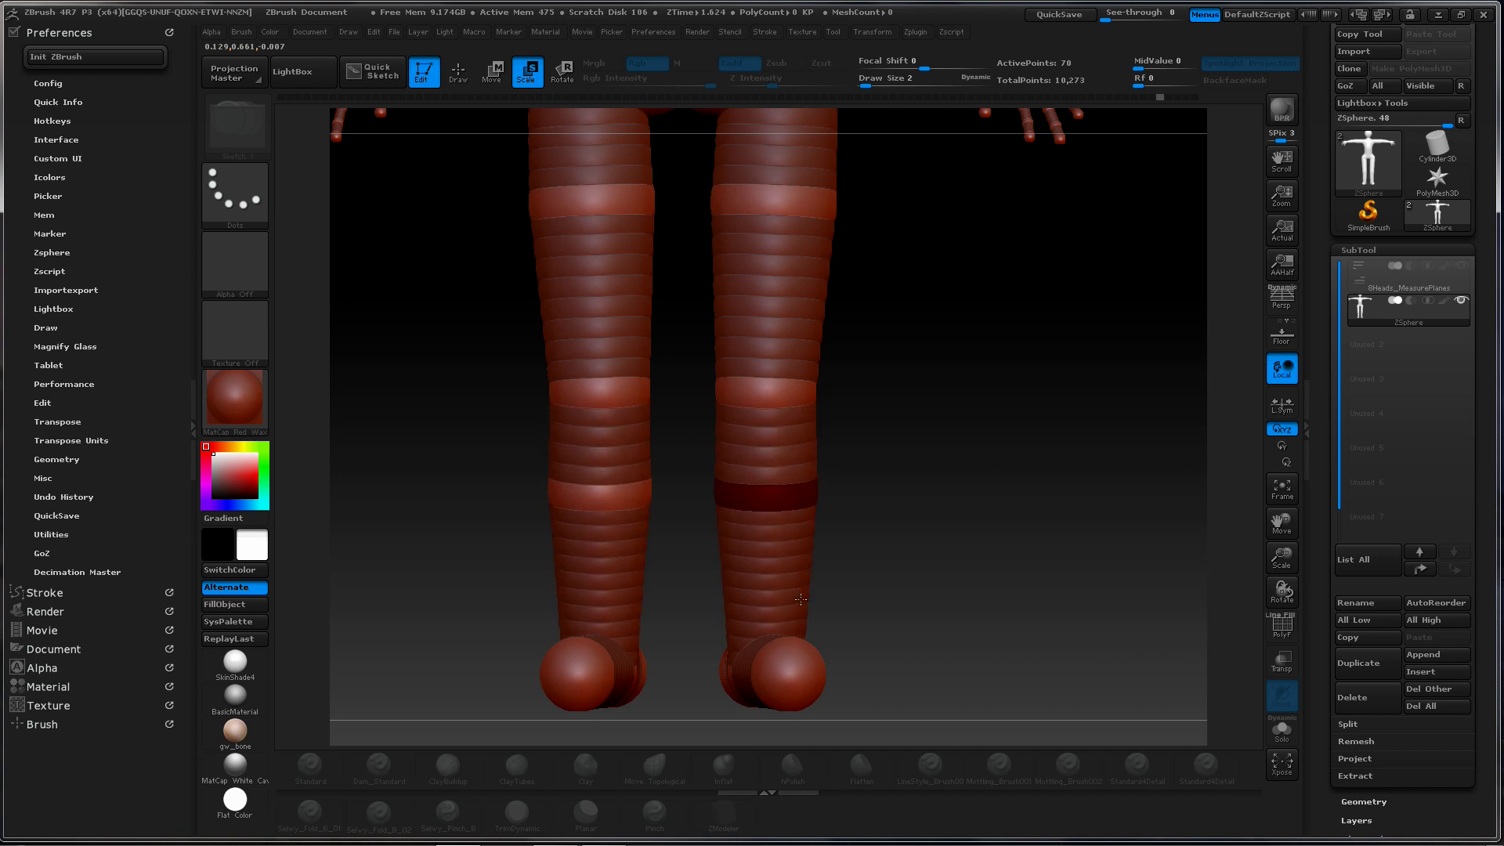
Move the calf ZSphere backward and slightly down in the side view to shape the back of the lower leg
drag(1042, 462, 915, 458)
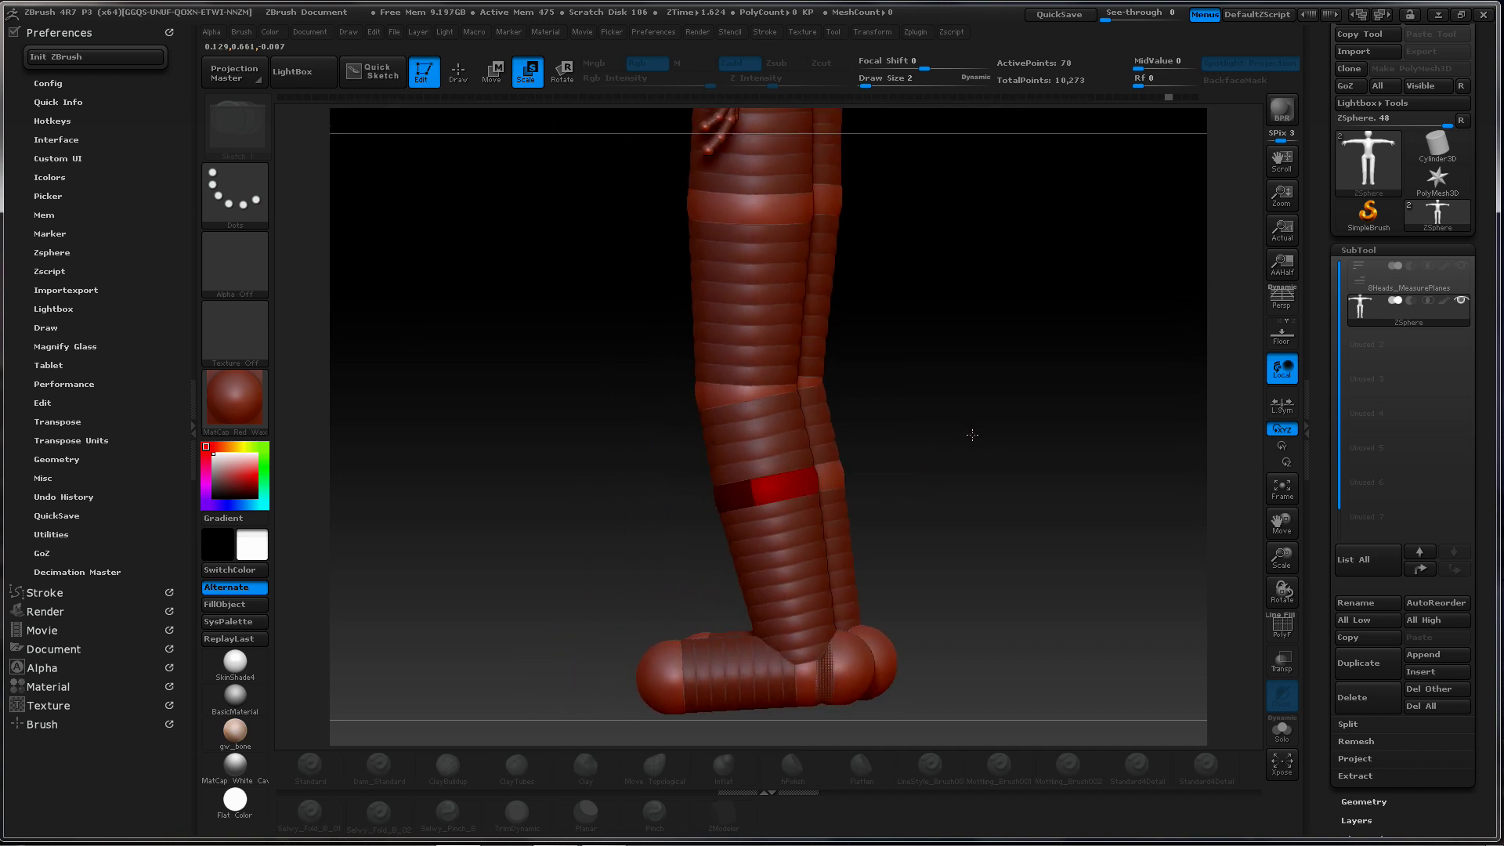
key(w)
drag(936, 409, 955, 408)
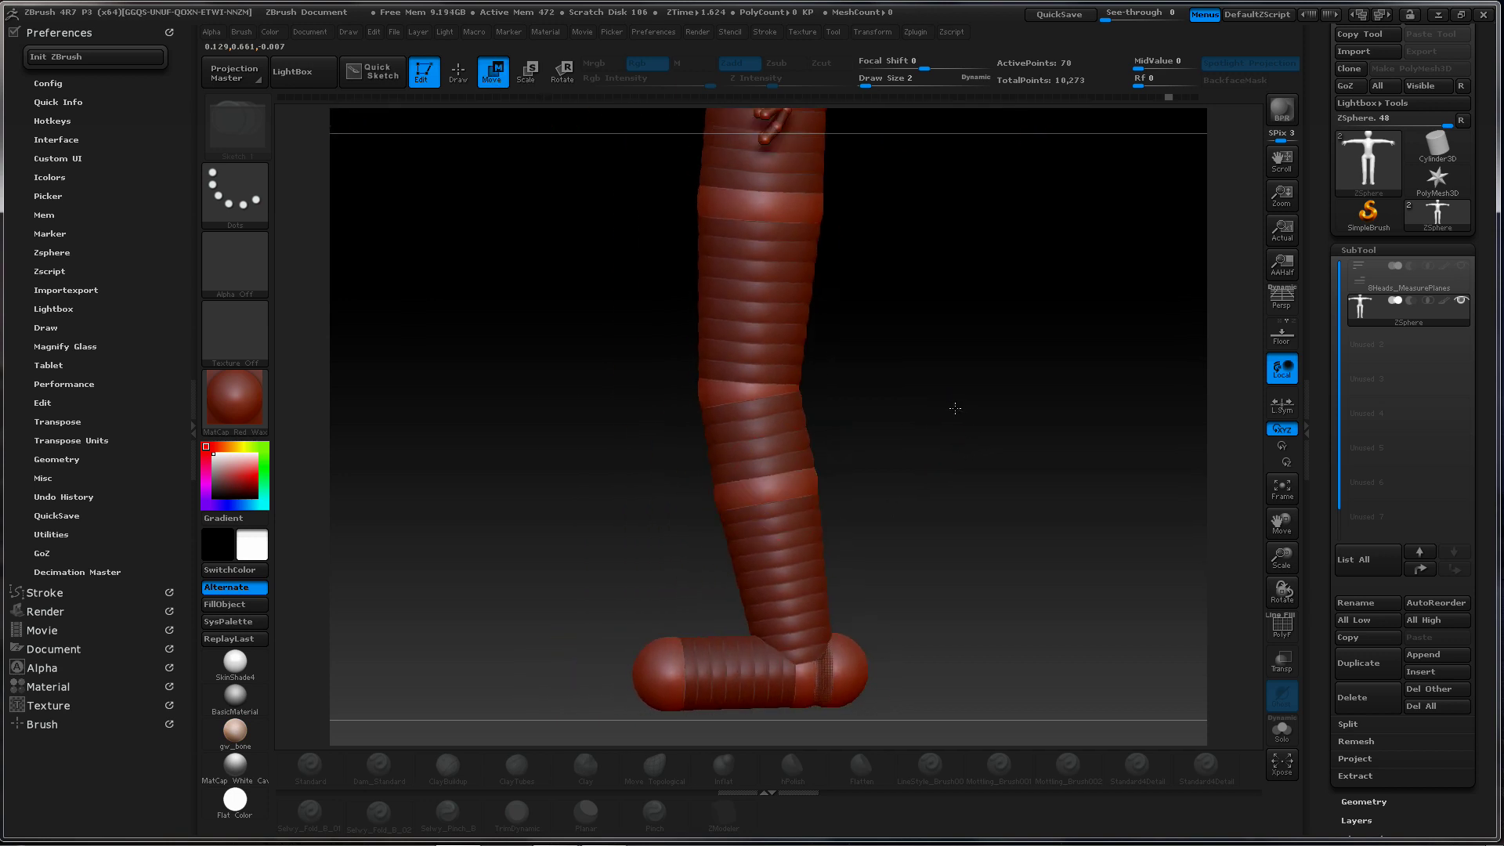
mouse_move(774, 482)
mouse_down()
mouse_move(796, 480)
mouse_move(797, 499)
mouse_up()
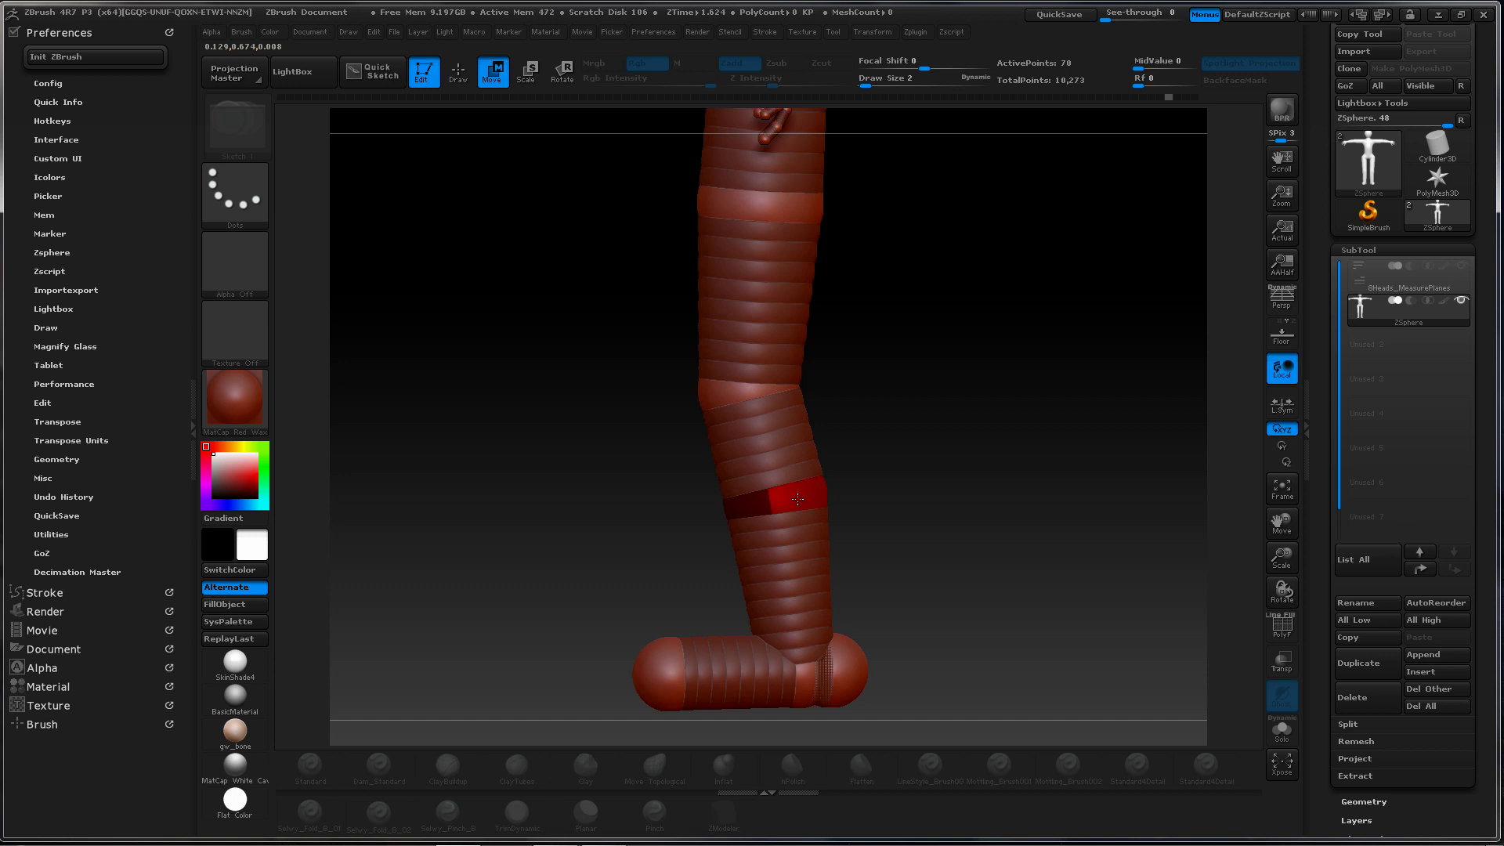
Insert a mirrored ZSphere on the shin just above the ankle and scale it to shape the lower leg
drag(953, 430, 980, 470)
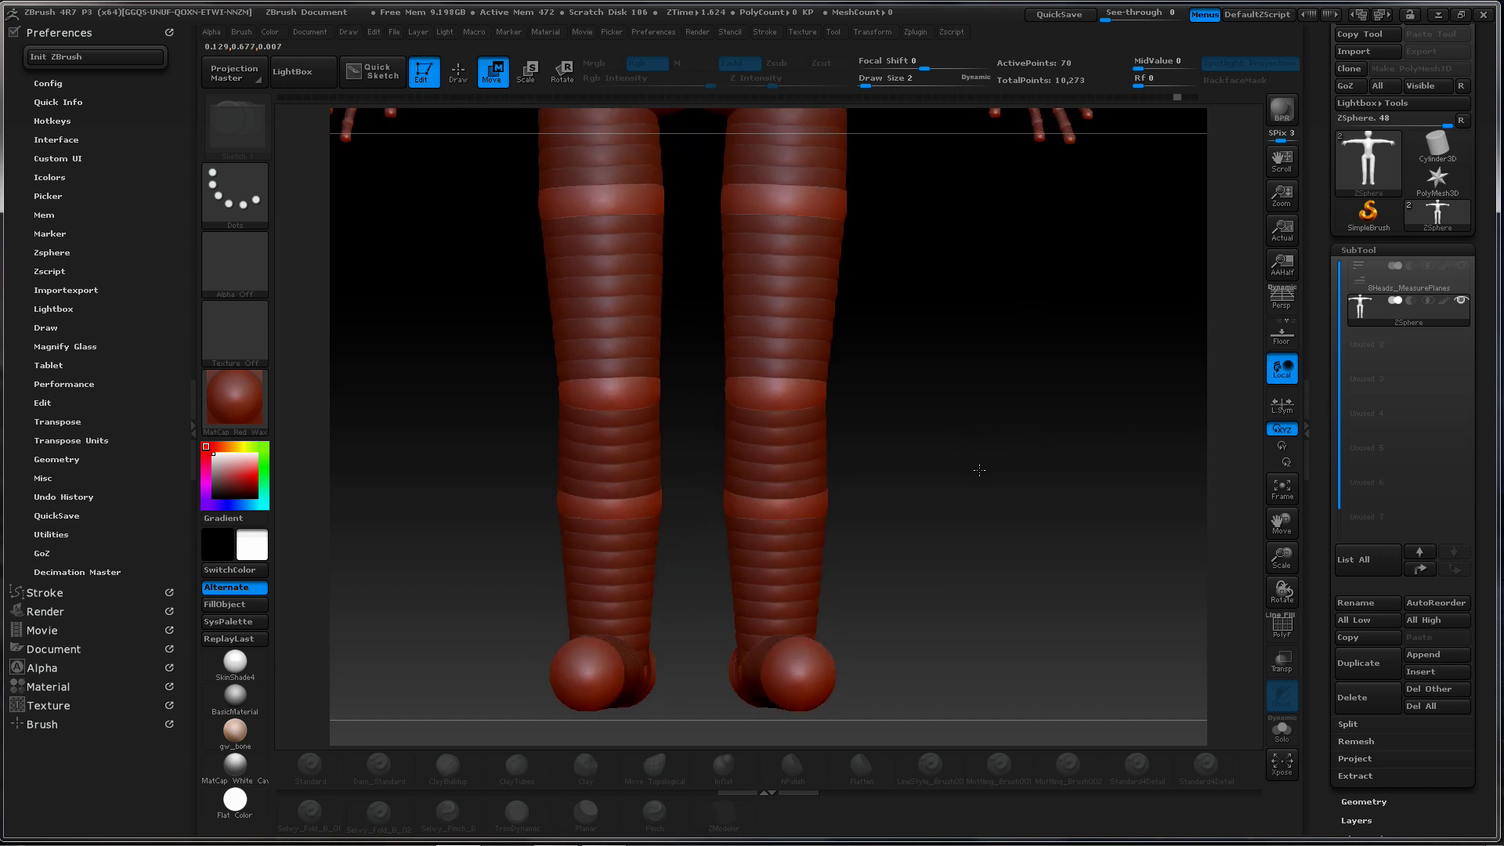
drag(877, 555, 834, 599)
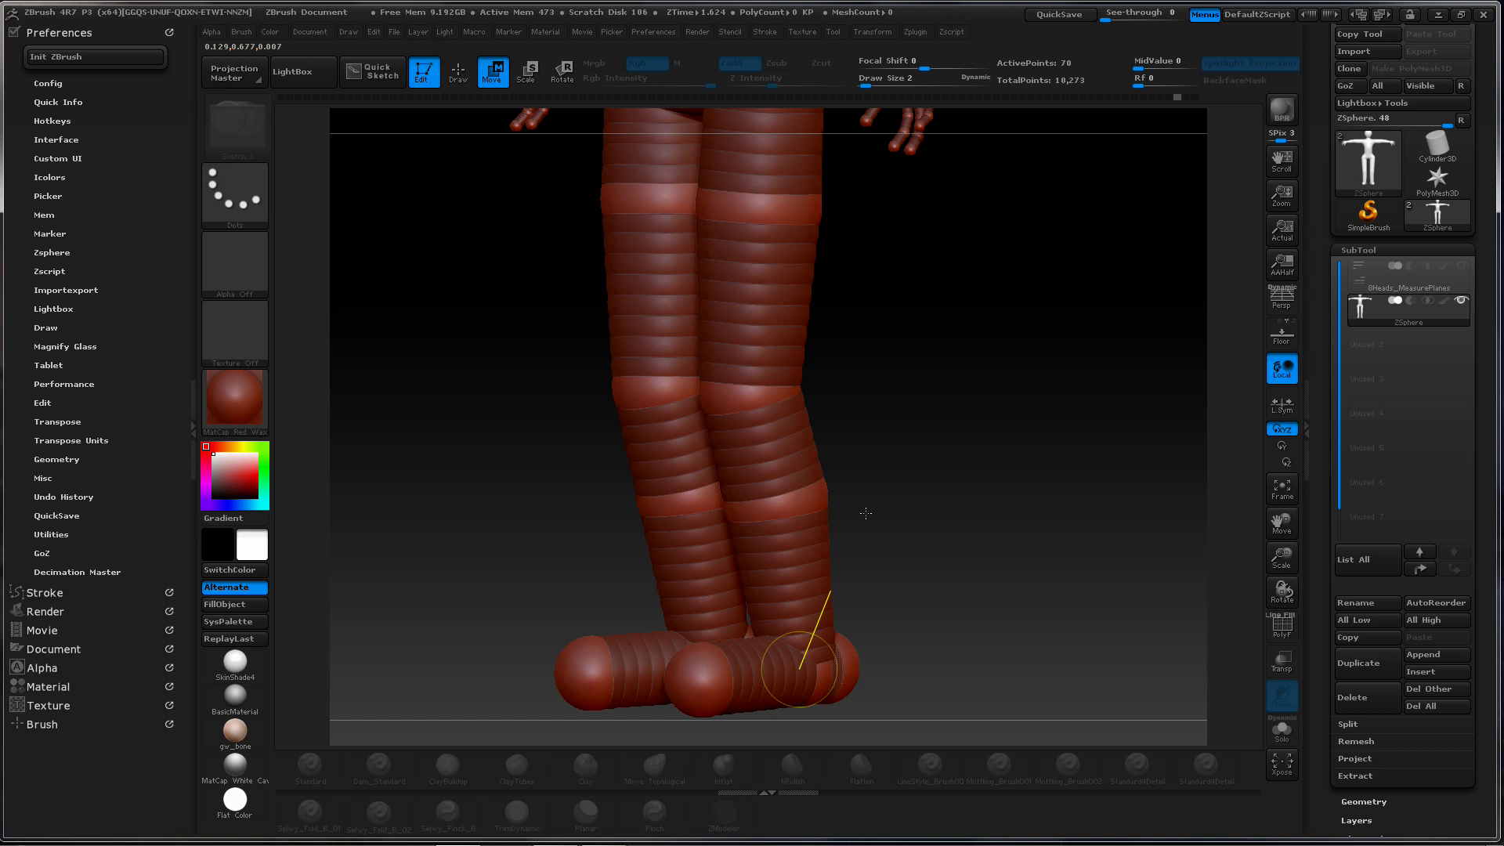
key(q)
click(810, 618)
key(e)
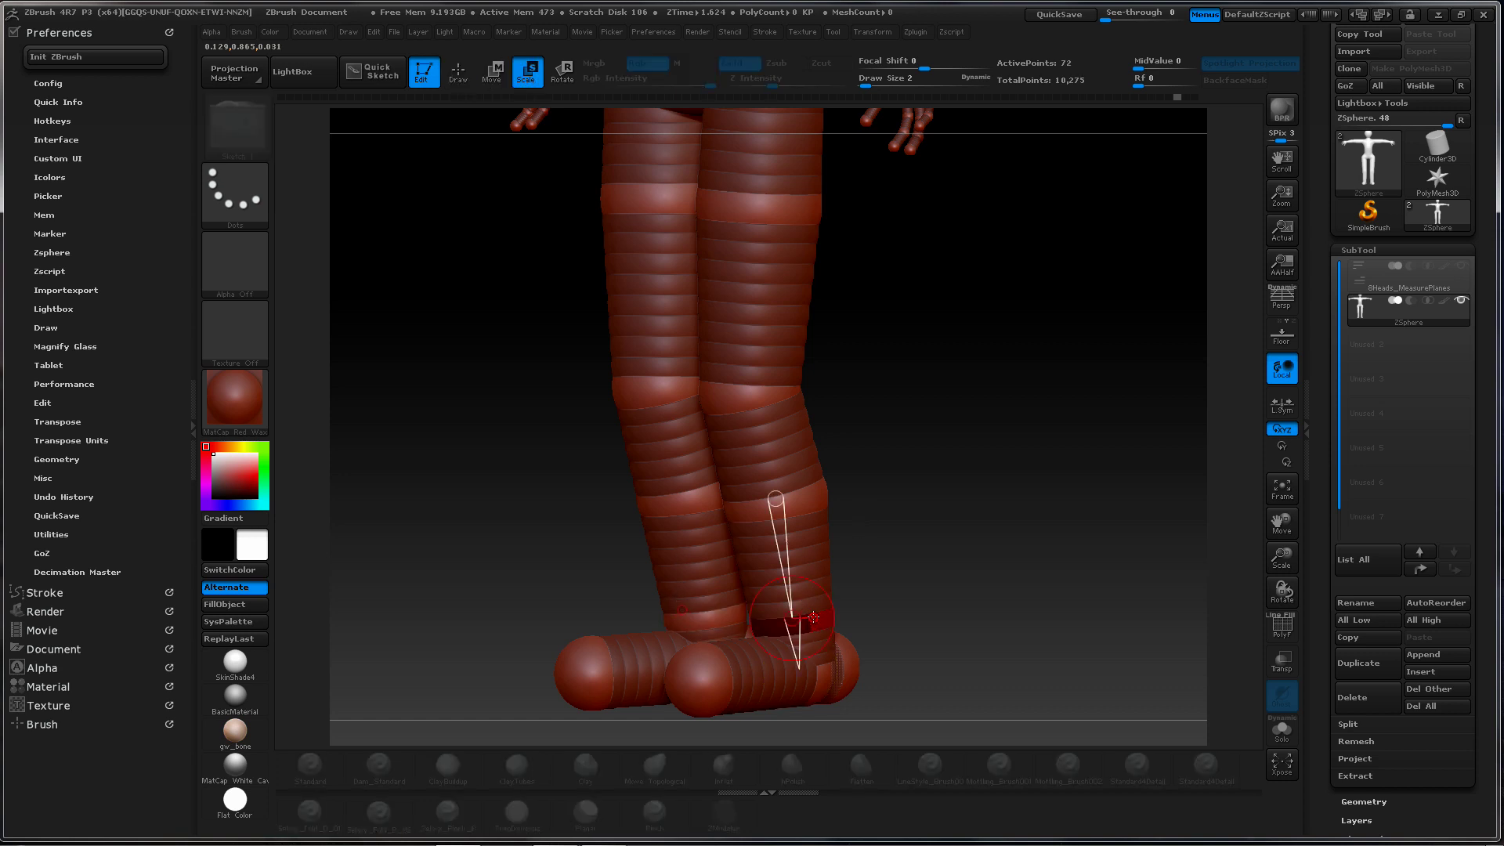
mouse_move(813, 620)
mouse_down()
mouse_move(758, 556)
mouse_move(944, 513)
mouse_up()
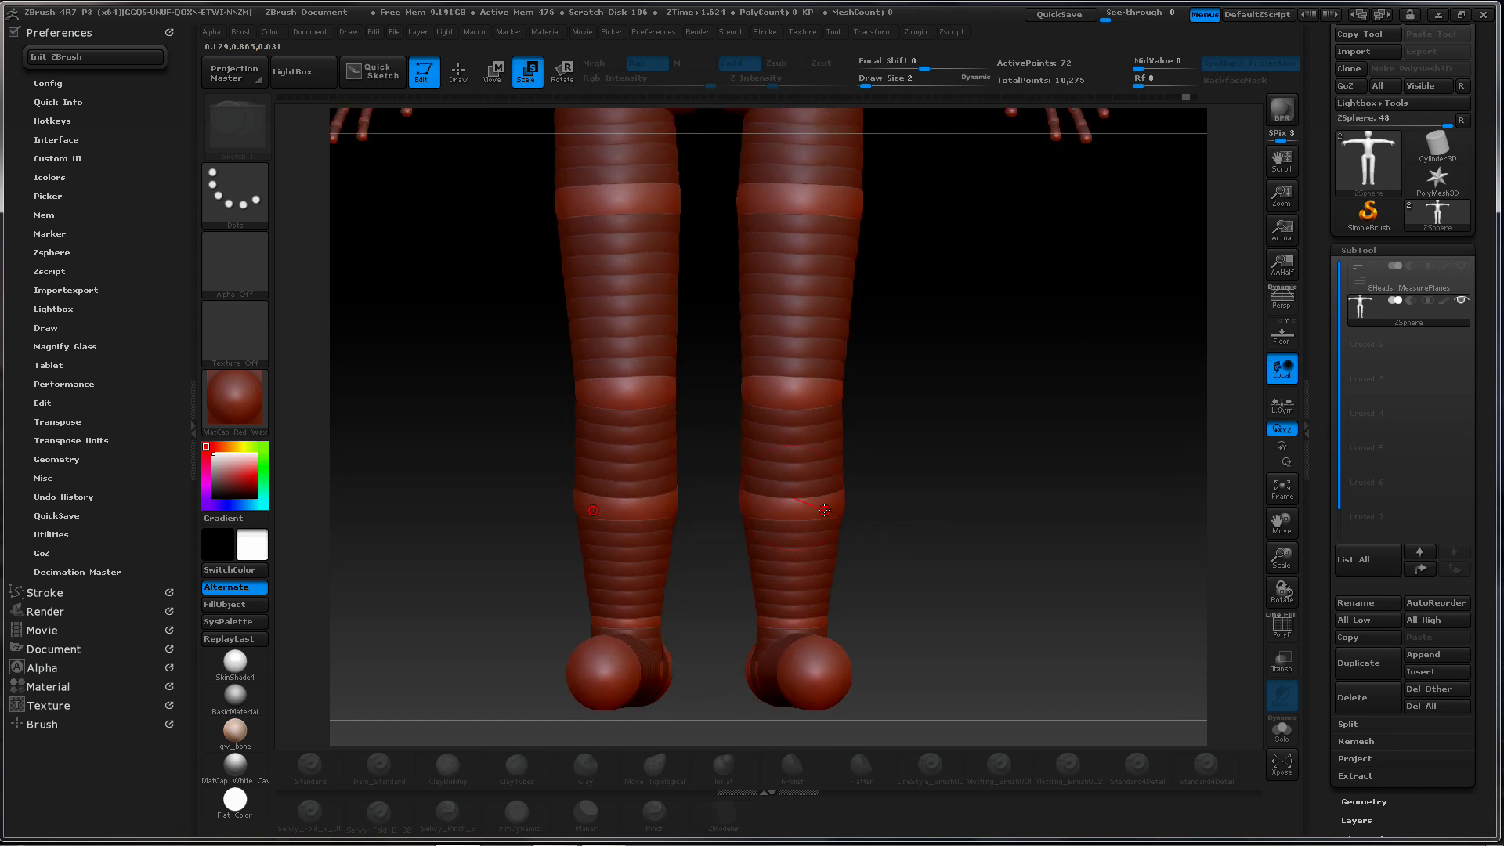
Nudge the calf ZSphere slightly upward in the side view
drag(817, 507, 997, 479)
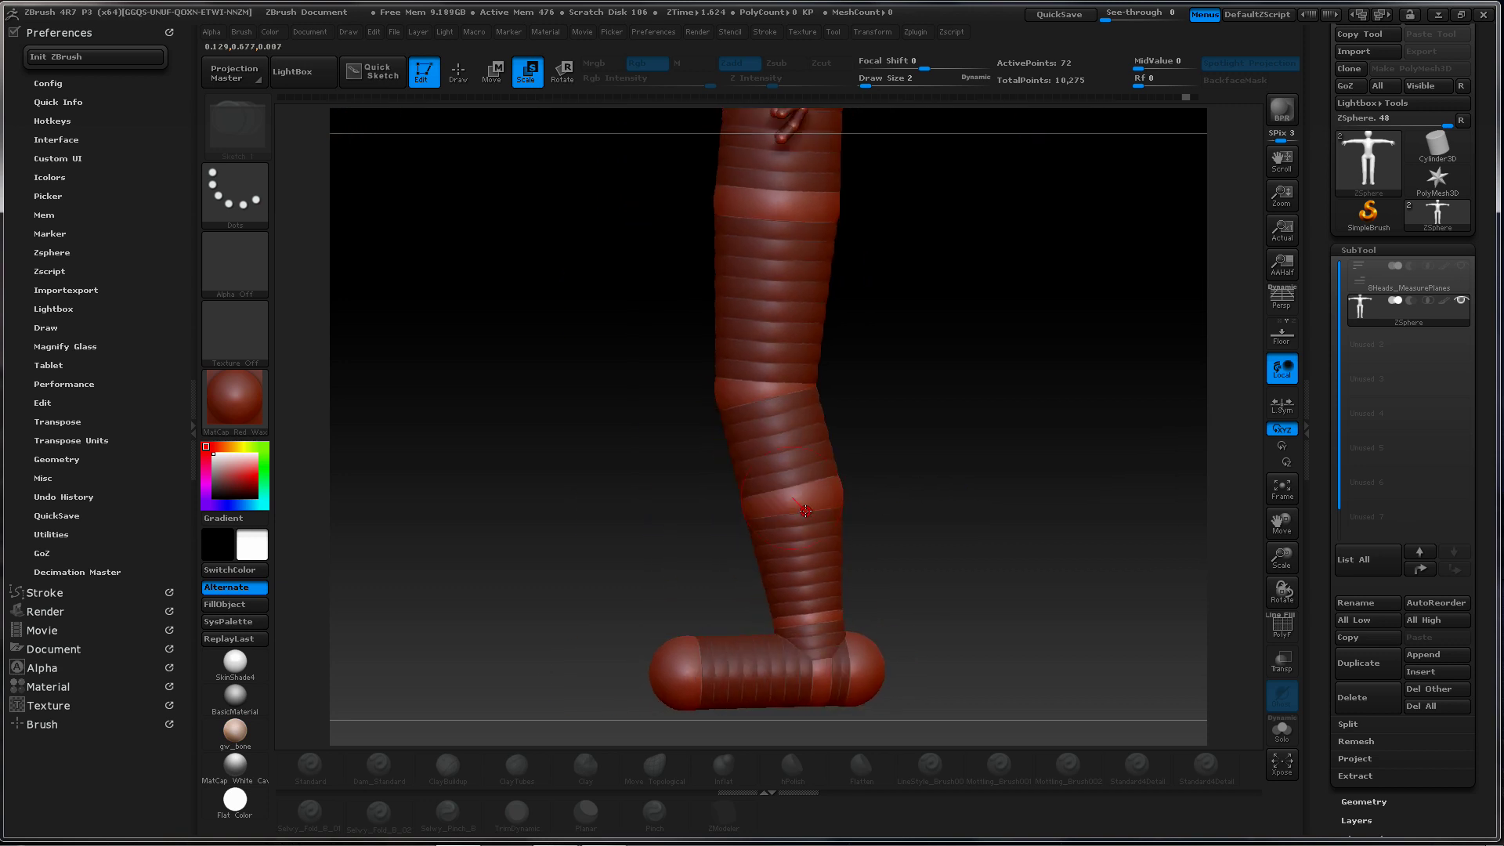
key(w)
drag(800, 502, 803, 492)
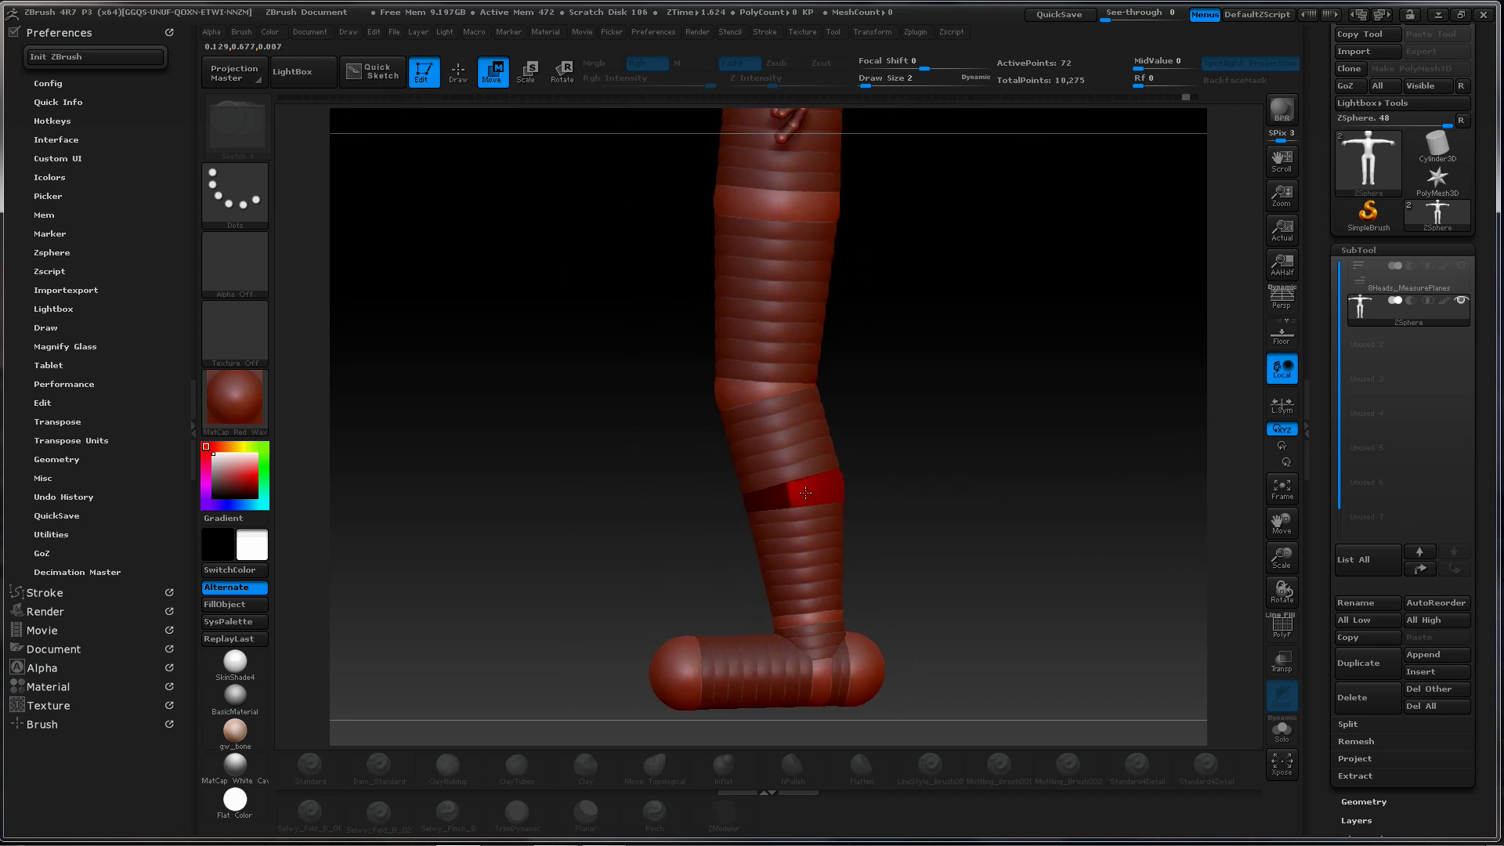
Show the measure planes subtool to compare the leg joints against its guides, and hide it again
alt+drag(867, 360, 896, 394)
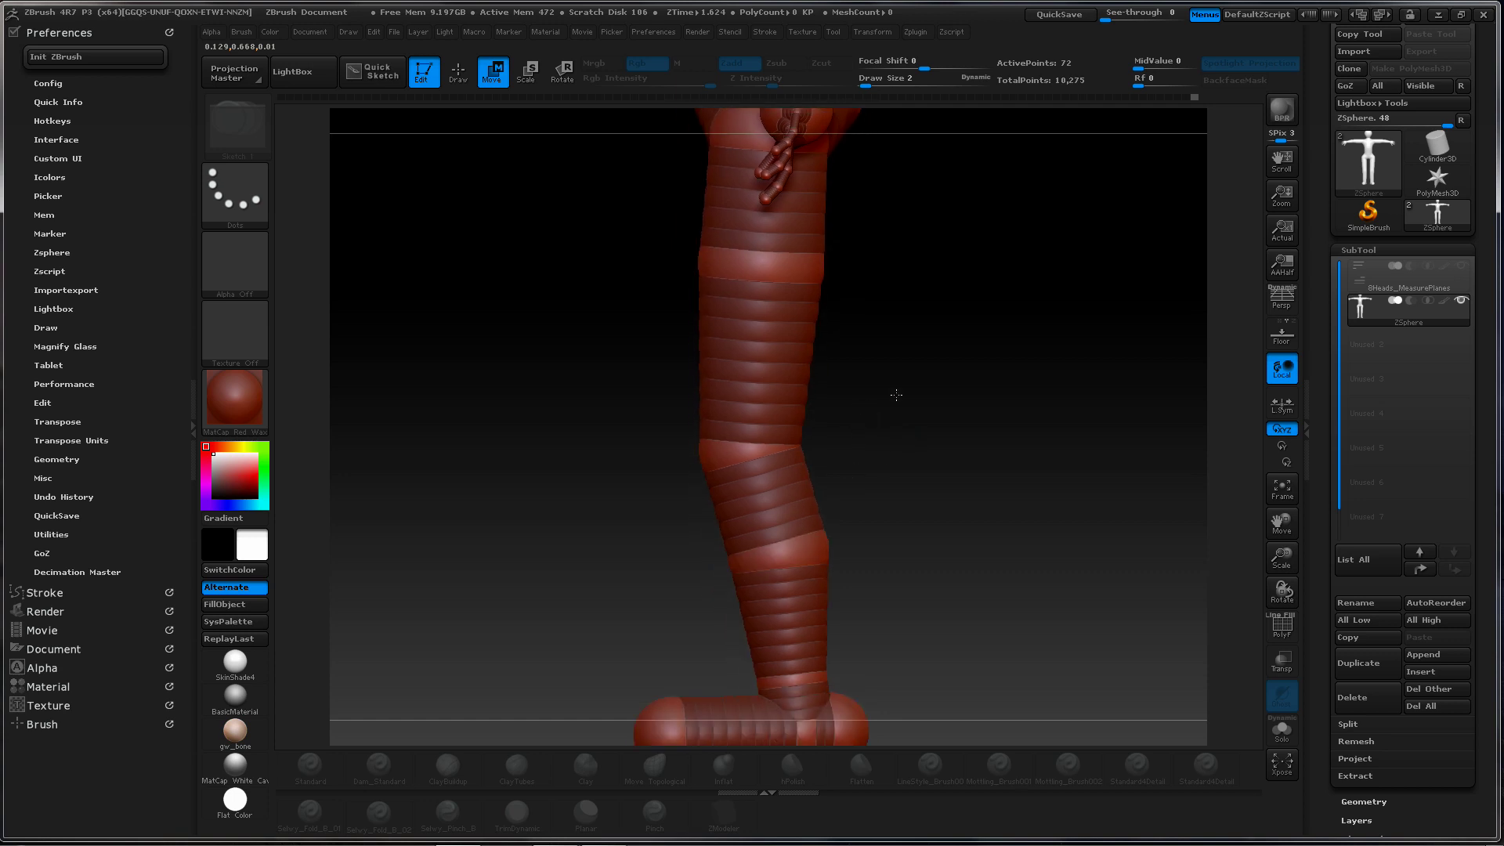
click(1462, 266)
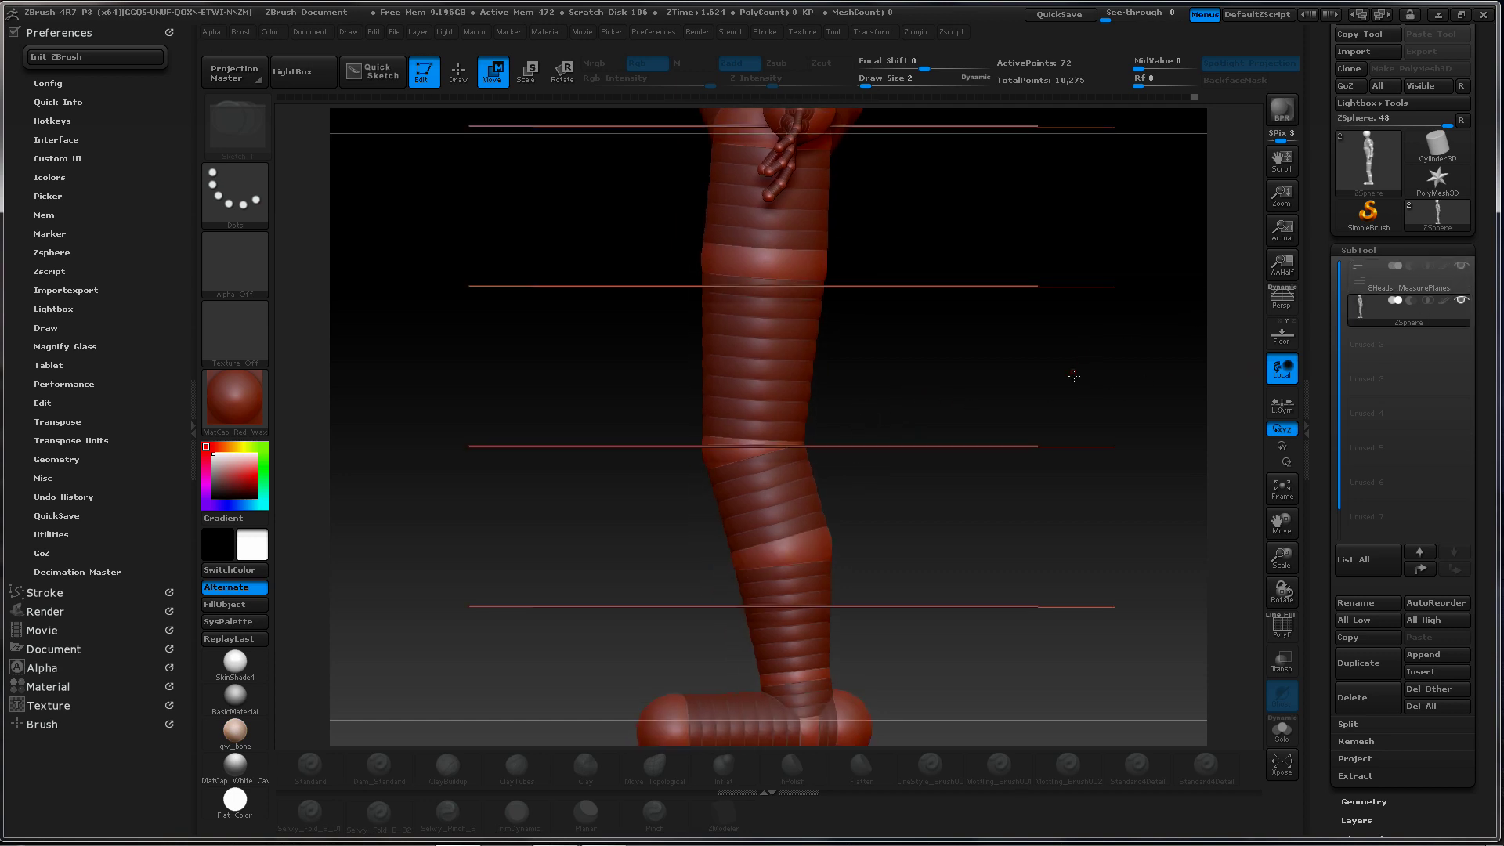
drag(940, 447, 979, 438)
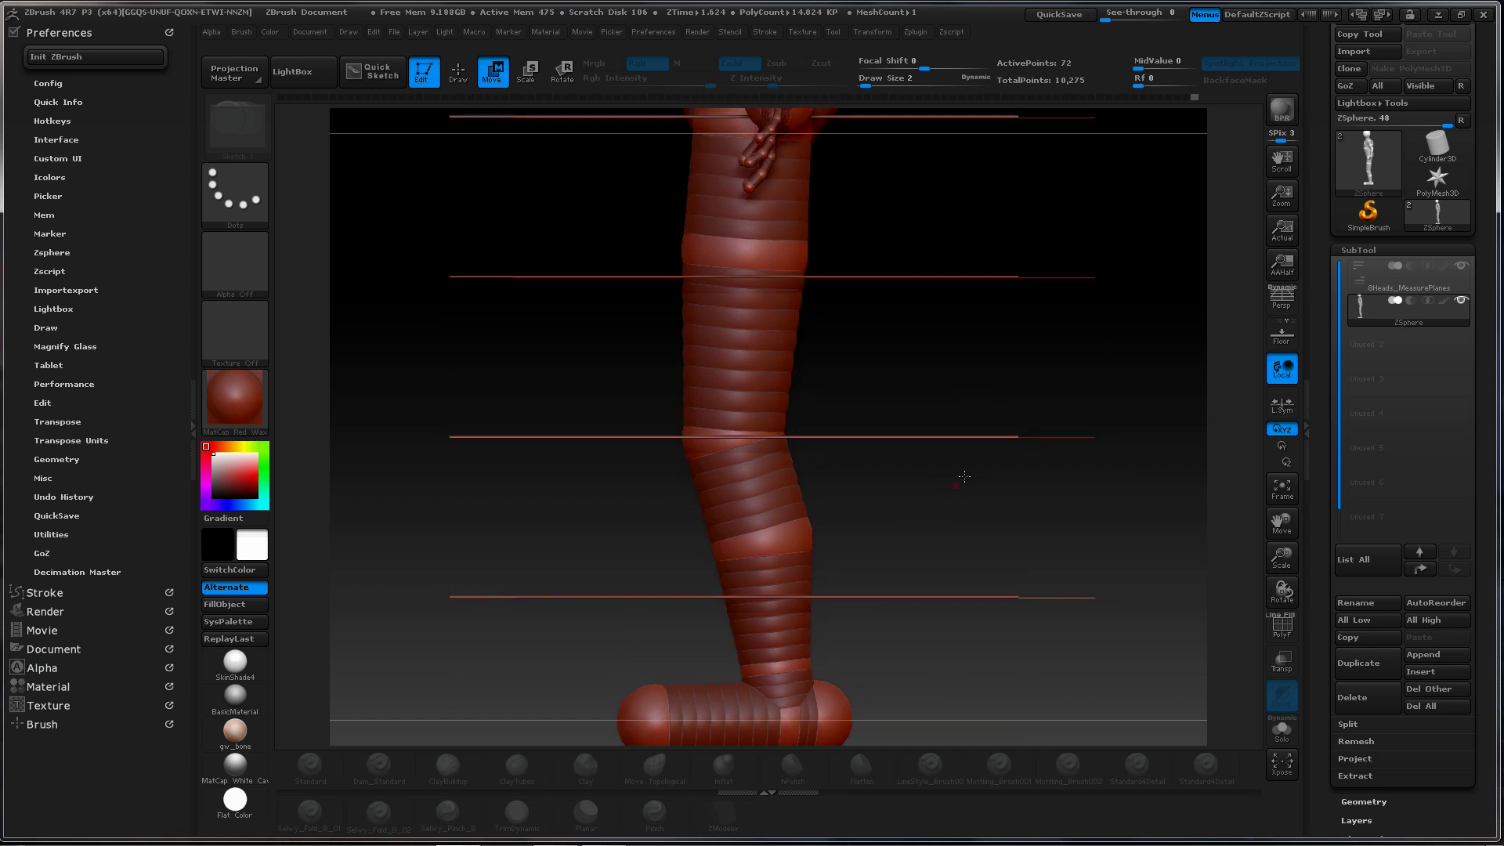
click(1461, 267)
Reposition the calf ZSphere in the side view and raise the knee ZSphere slightly
alt+drag(938, 340, 931, 440)
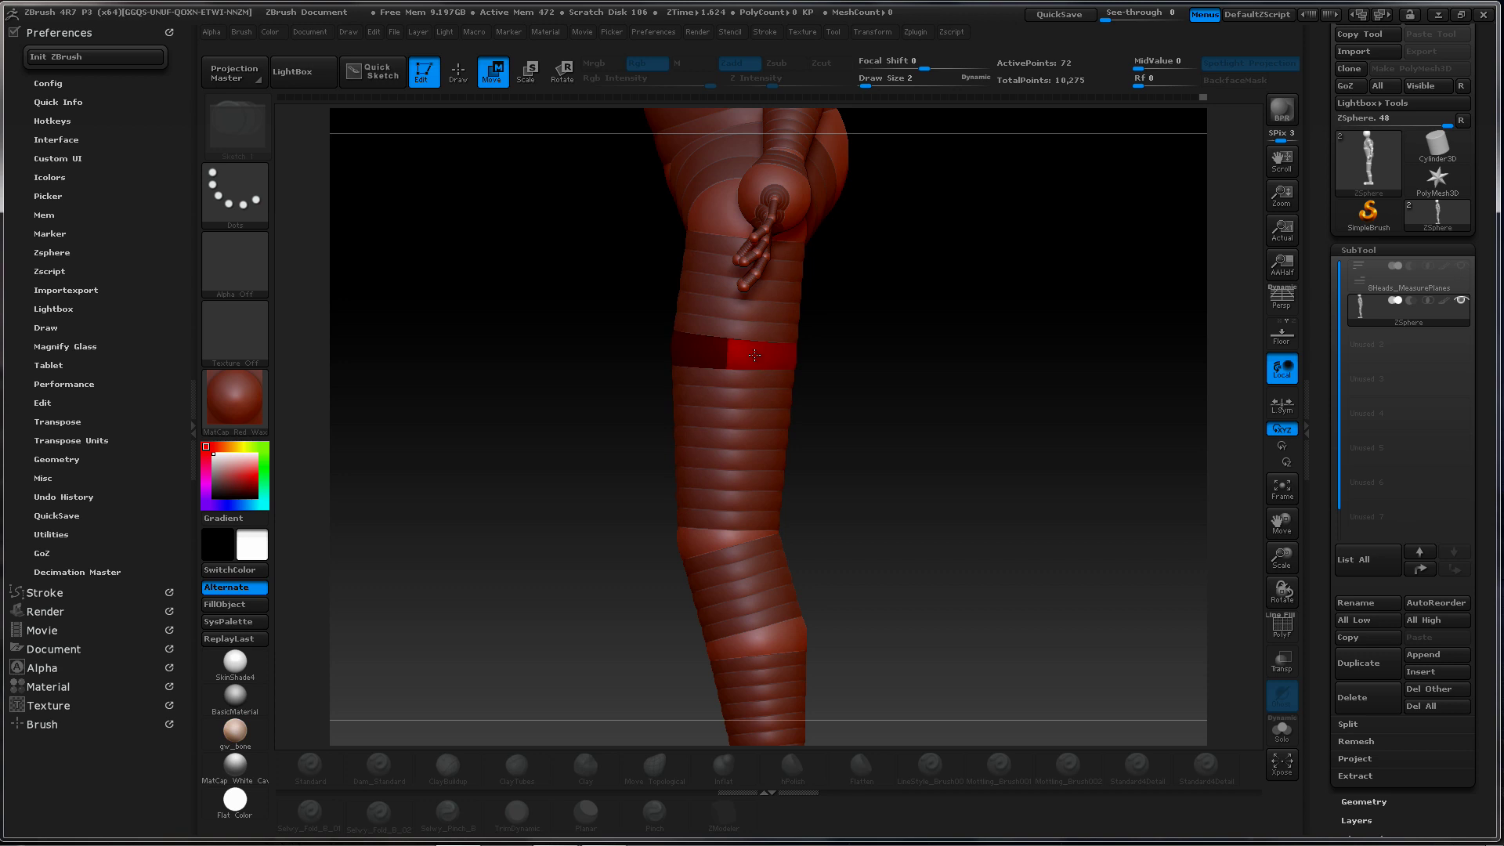
alt+drag(988, 434, 981, 335)
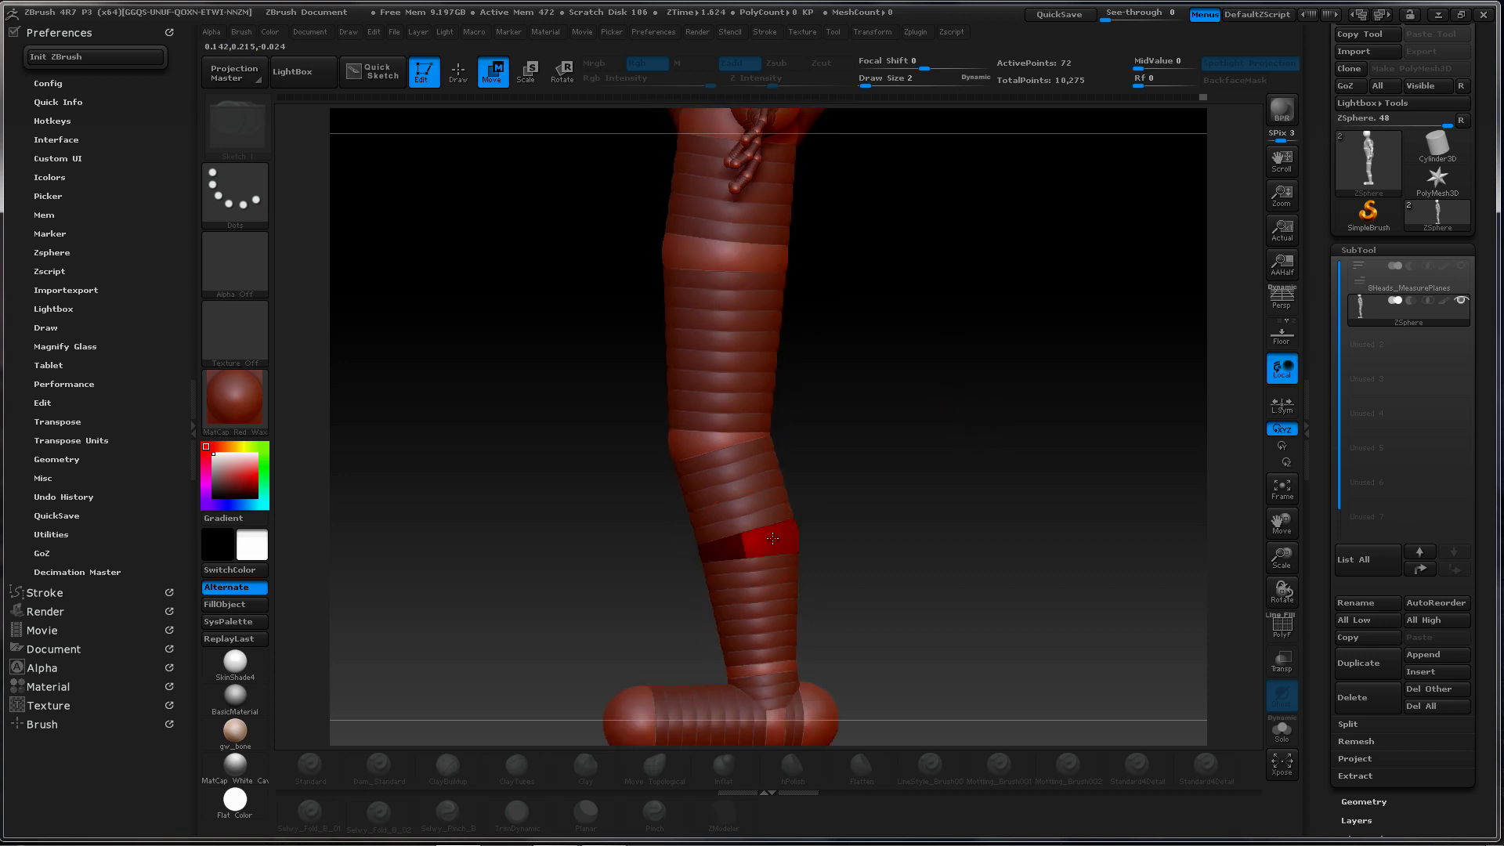
drag(776, 538, 932, 444)
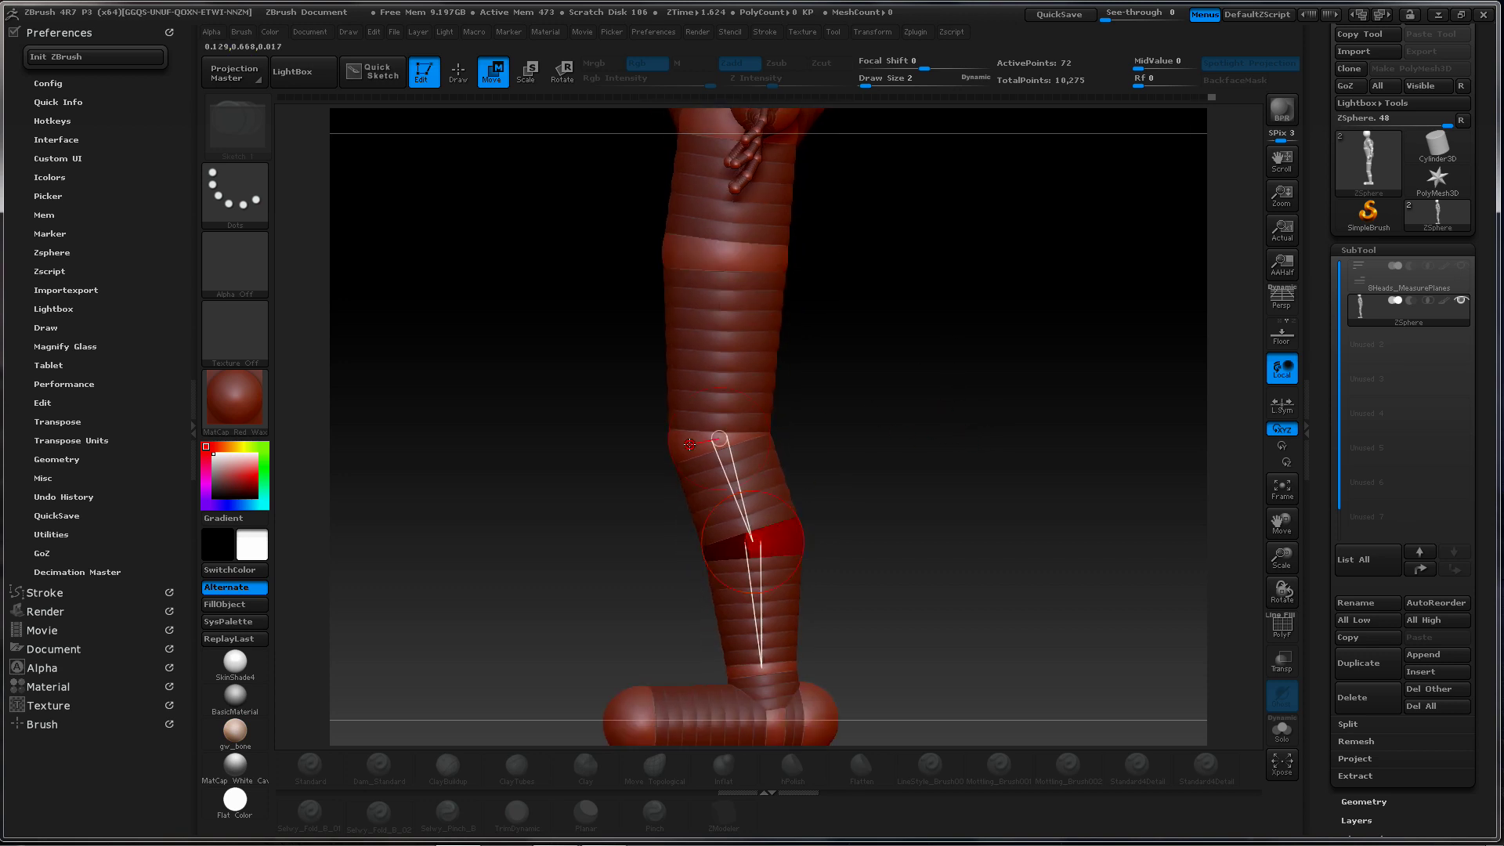
drag(695, 445, 695, 433)
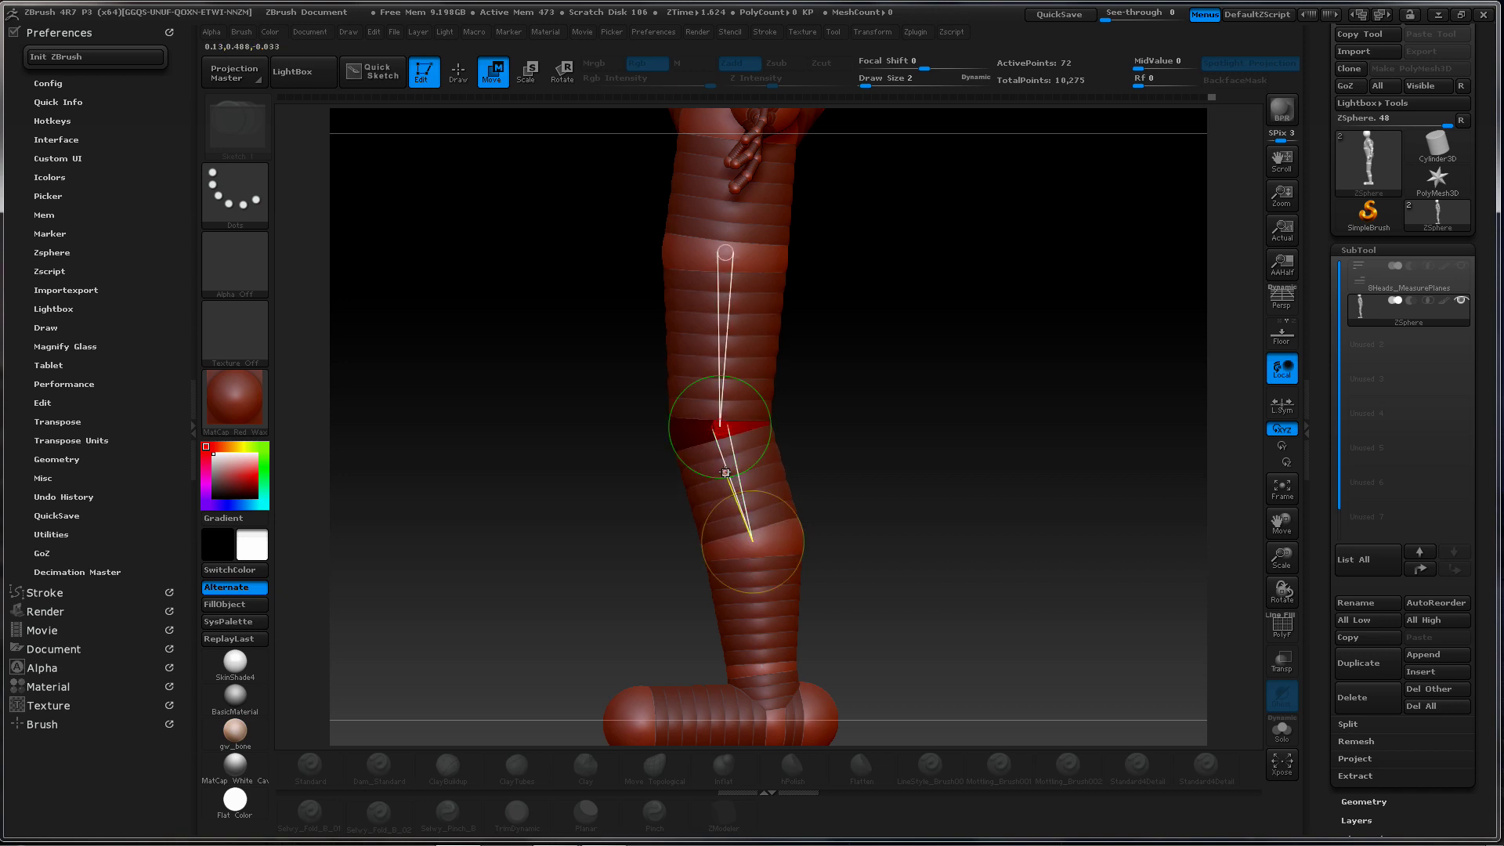
Insert a ZSphere between the knee and the calf and move it slightly up toward the knee
key(q)
click(709, 475)
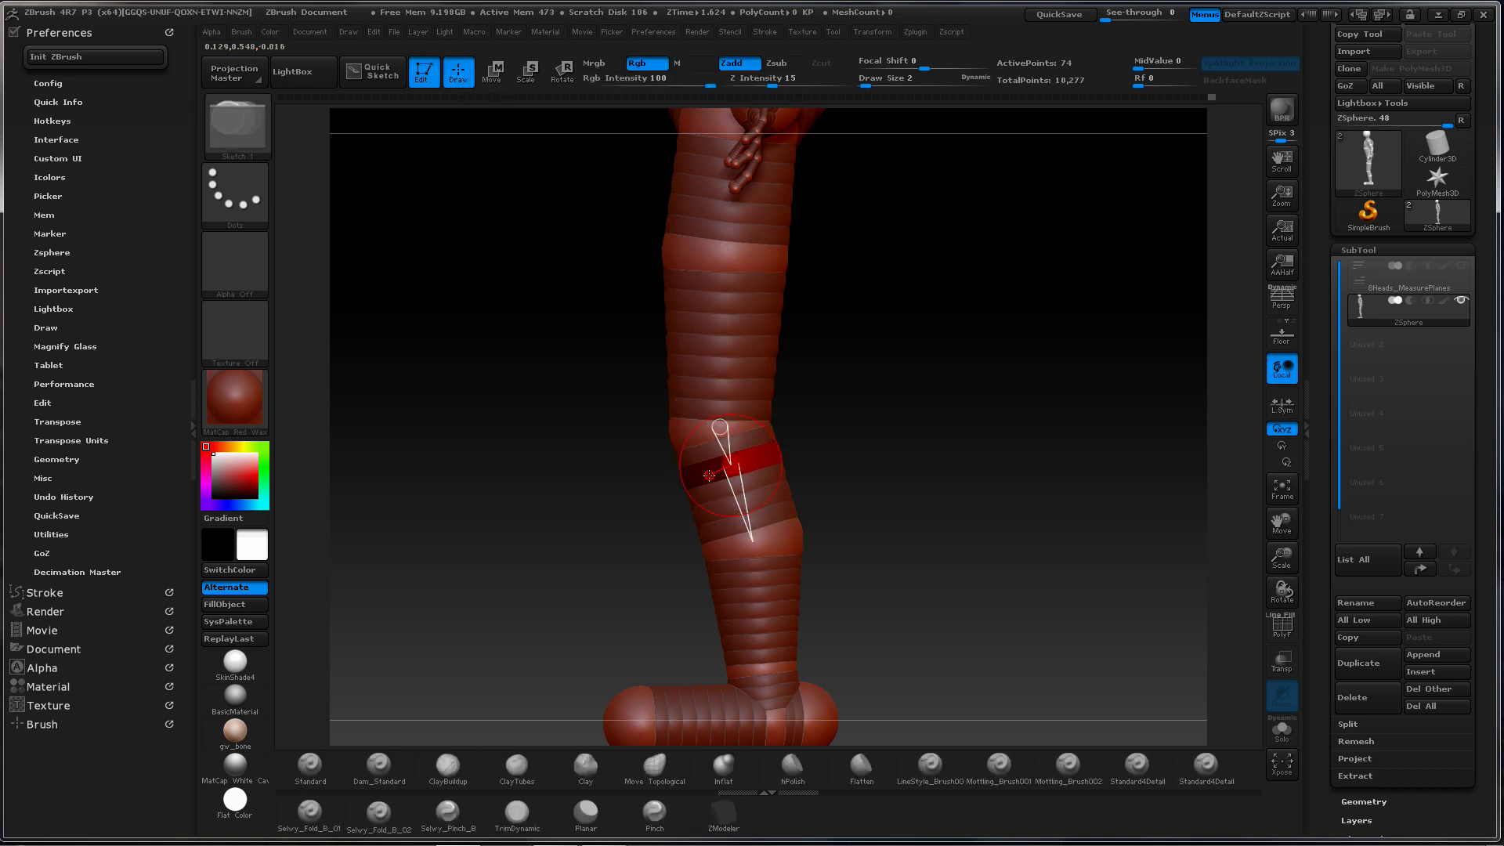
key(w)
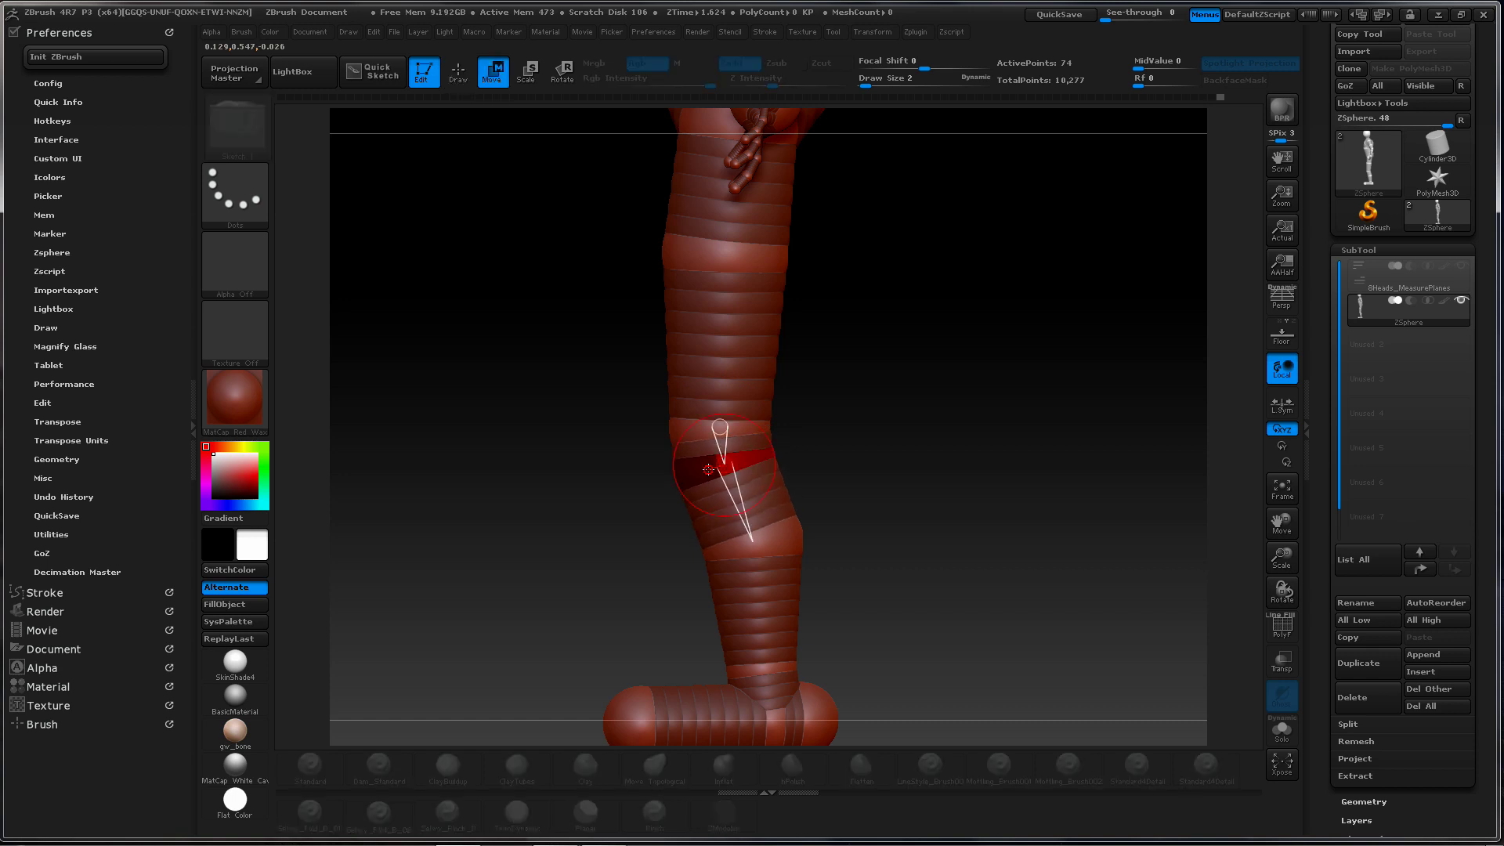
Preview the adaptive skin with polyframe display to examine the topology, and return to the plain ZSphere view
key(a)
drag(893, 421, 950, 409)
mouse_move(930, 401)
ctrl+right_down()
mouse_move(799, 407)
mouse_move(846, 420)
mouse_move(838, 503)
ctrl+right_up()
mouse_move(929, 369)
right_down()
mouse_move(896, 410)
mouse_move(974, 375)
right_up()
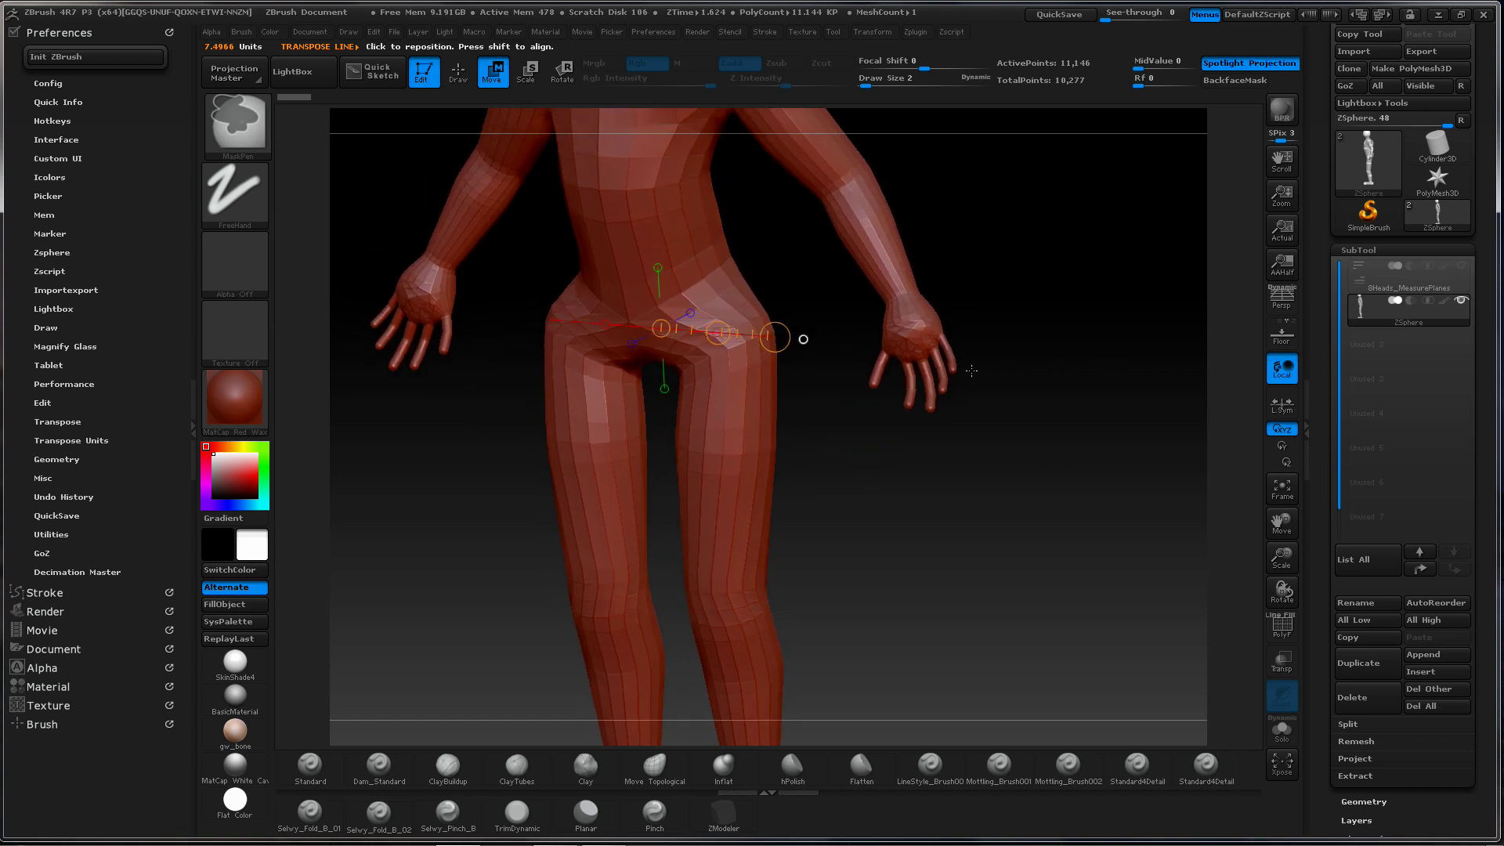
alt+right_drag(942, 307, 919, 486)
drag(919, 487, 970, 373)
key(shift+f)
ctrl+right_drag(1020, 382, 891, 389)
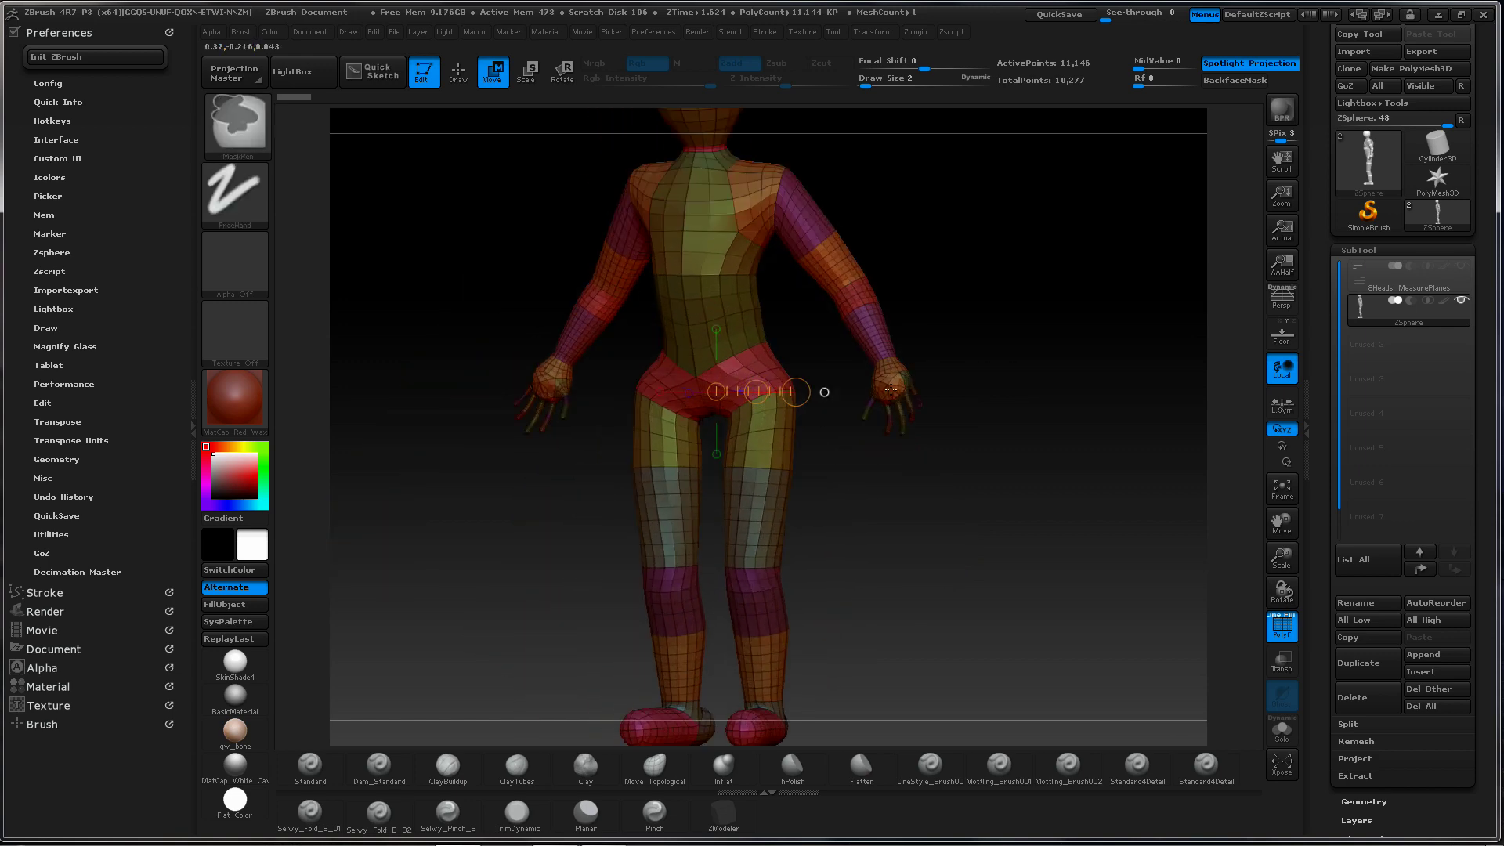
drag(891, 390, 930, 364)
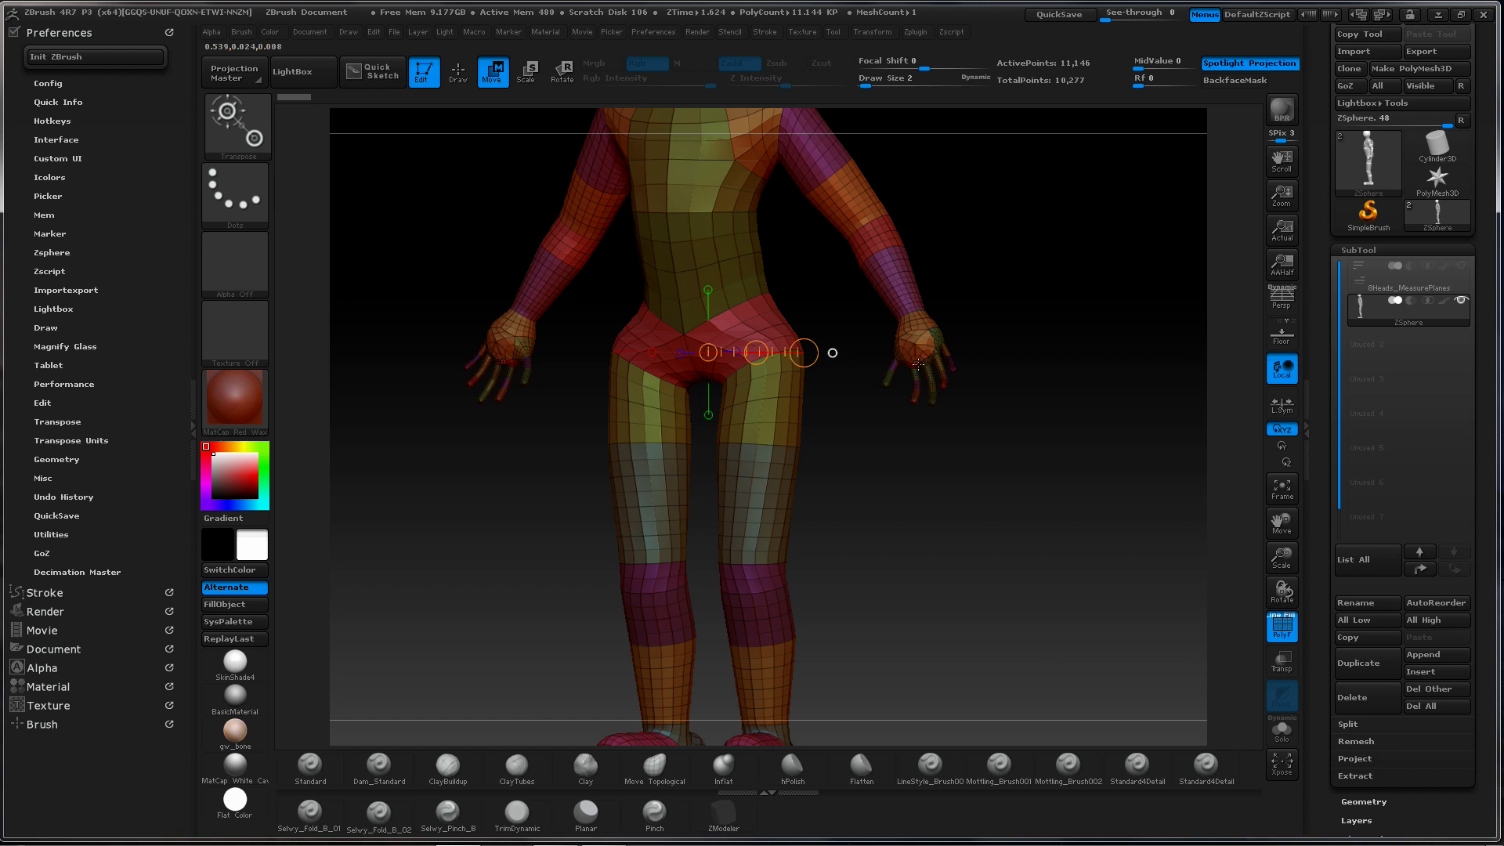
key(a)
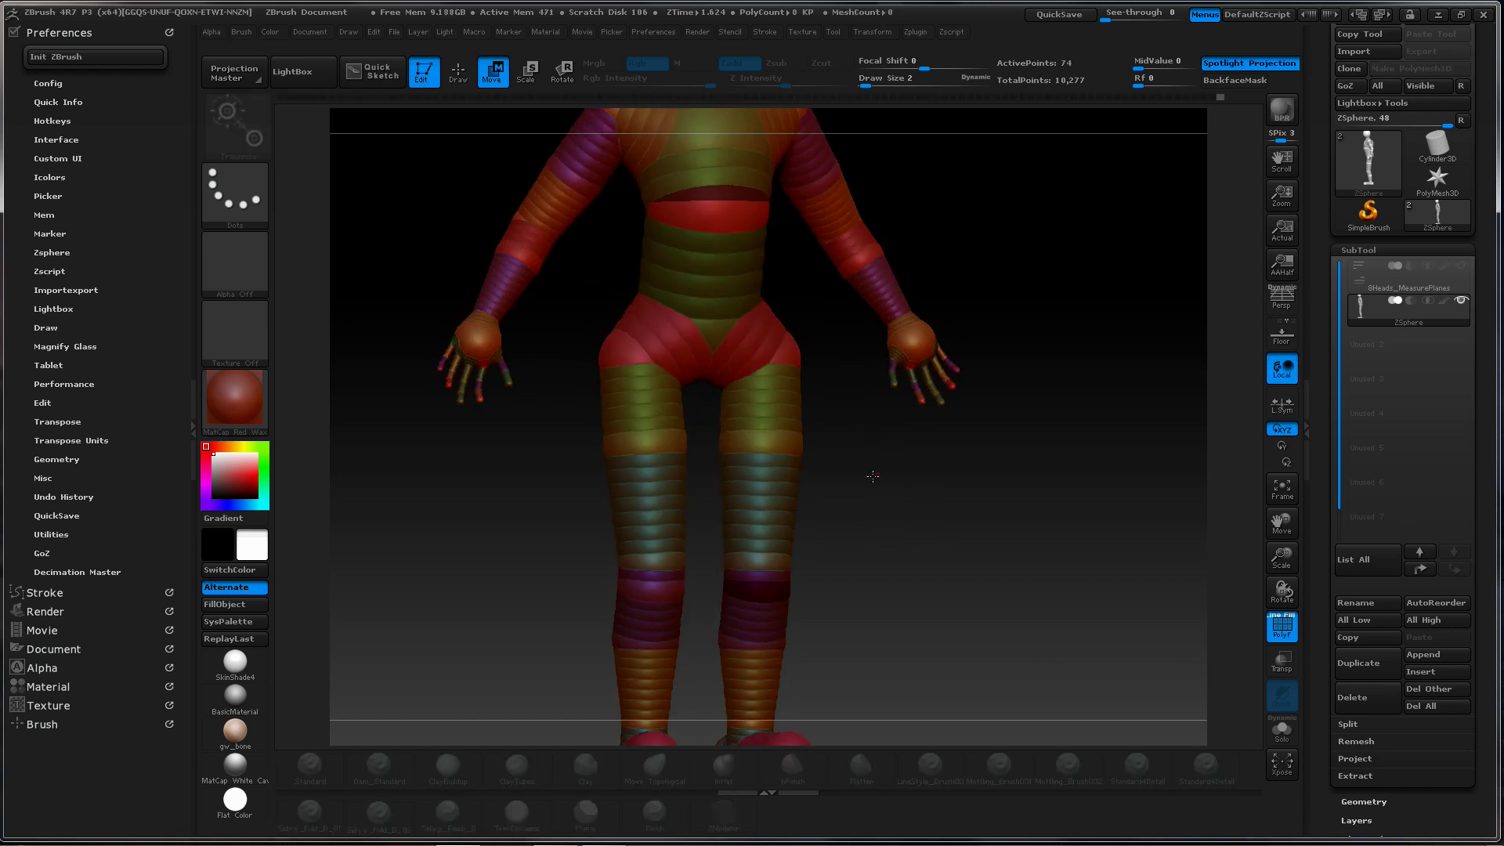
key(shift+f)
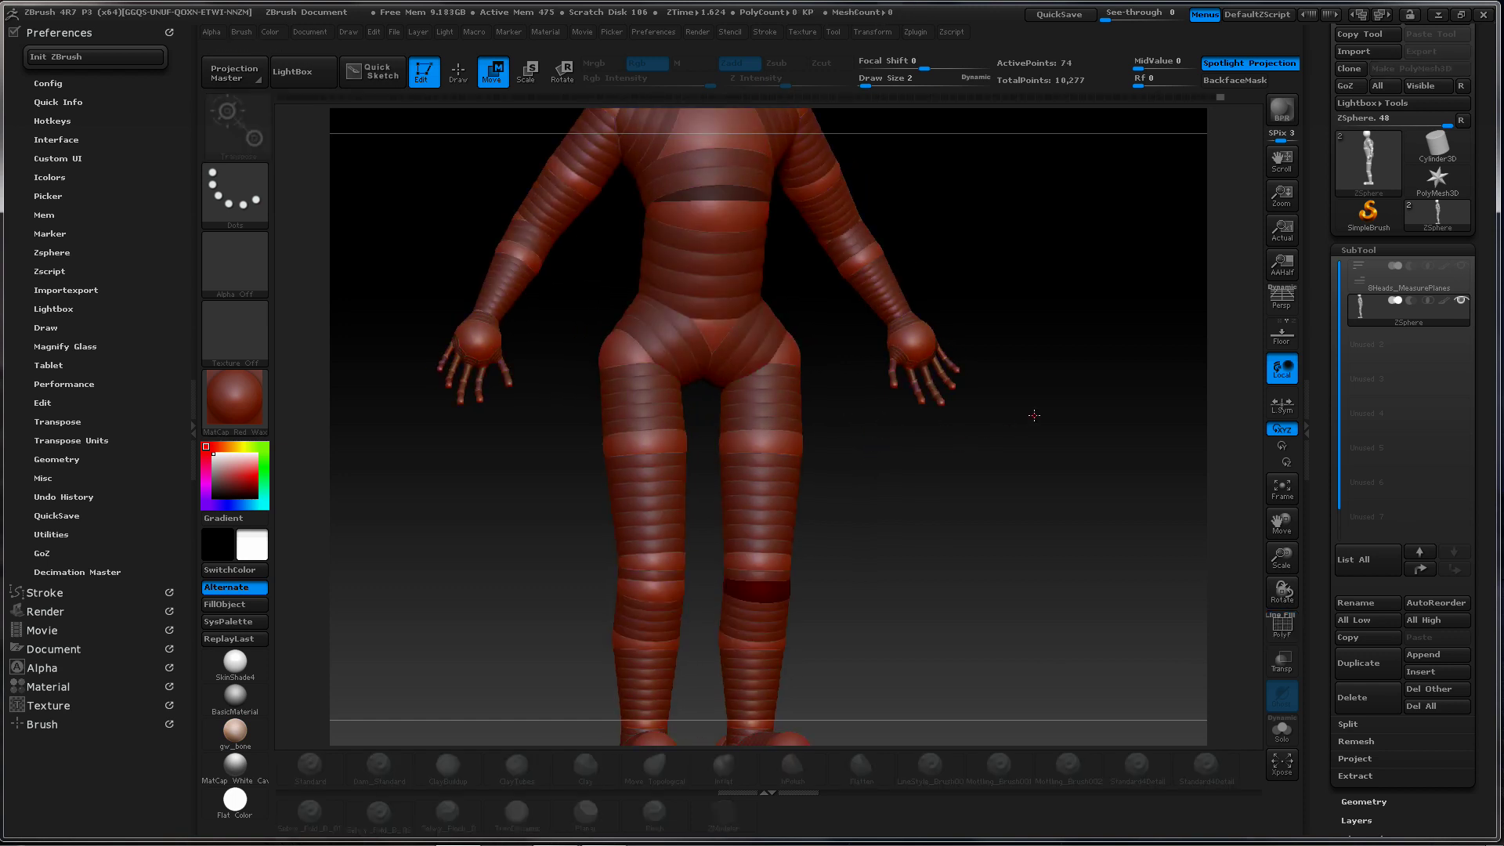
Shift the hip, upper-thigh and knee ZSpheres slightly inward in the front view to bring the legs closer together
shift+drag(1074, 403, 1043, 457)
drag(763, 409, 759, 409)
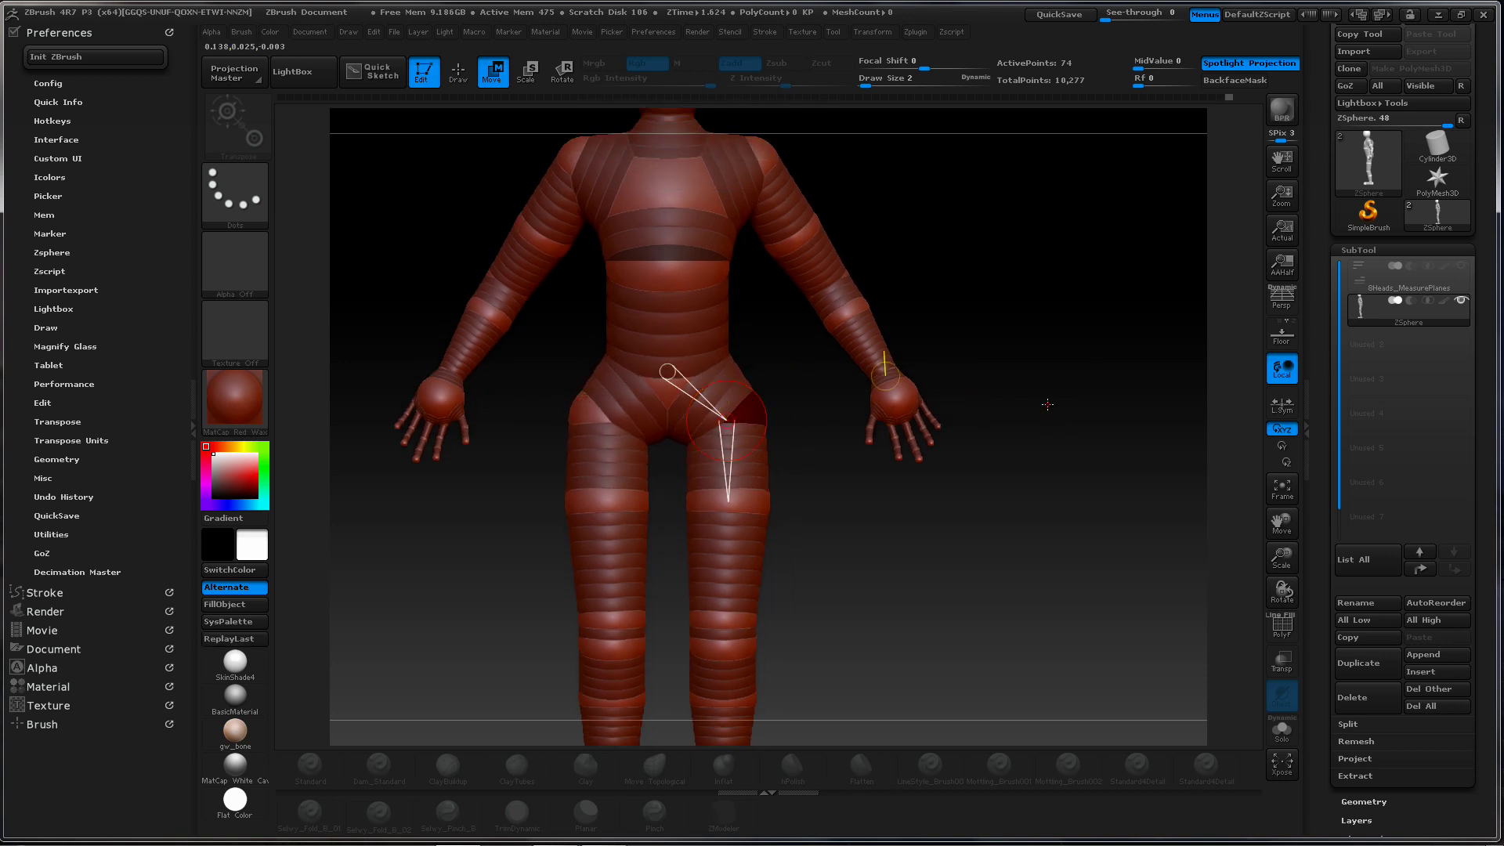
alt+drag(1048, 404, 1032, 314)
alt+drag(1072, 388, 984, 393)
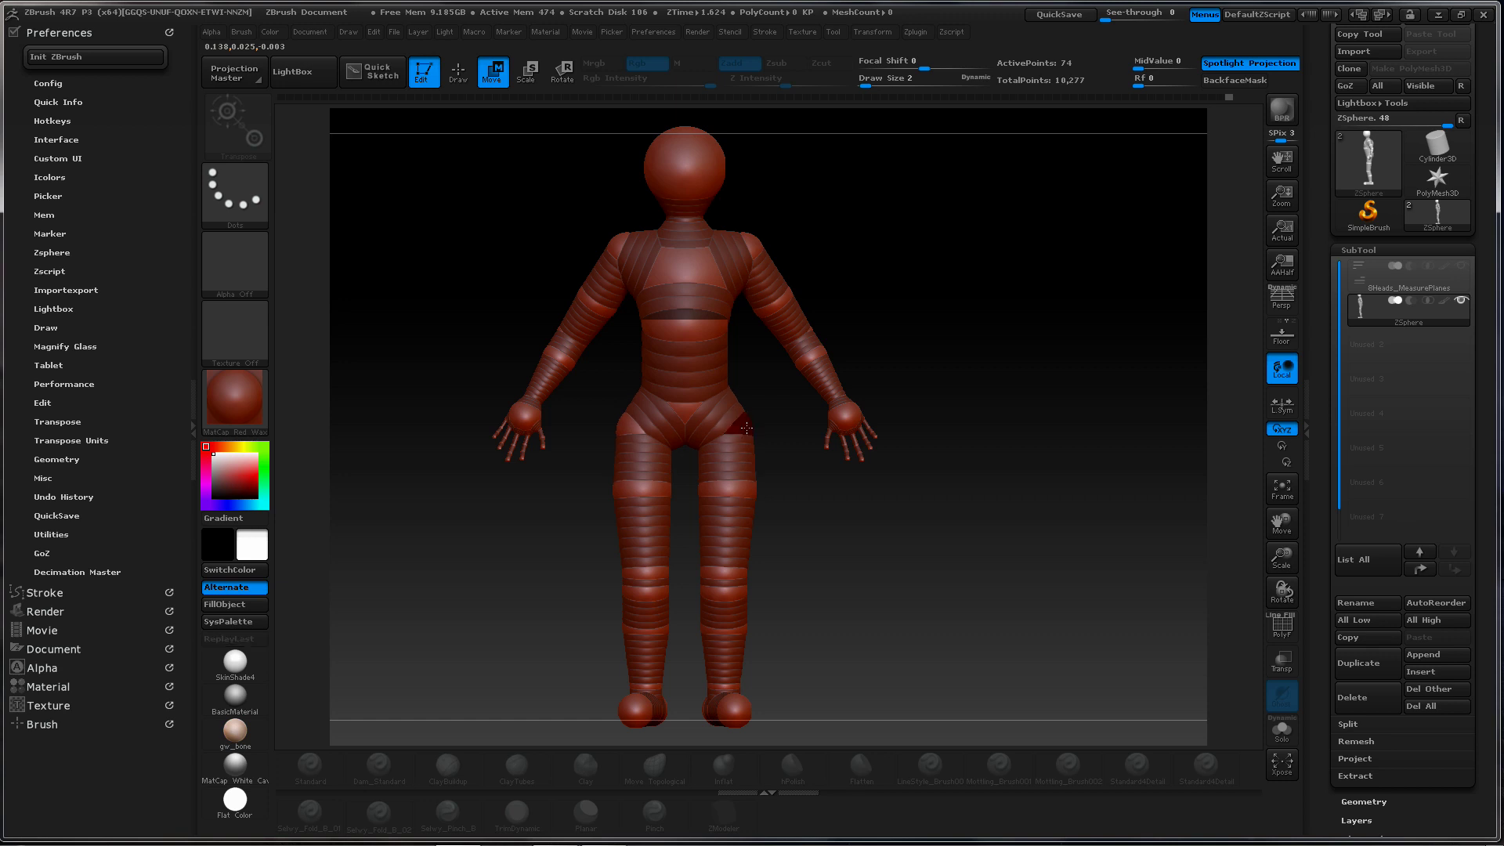
click(741, 491)
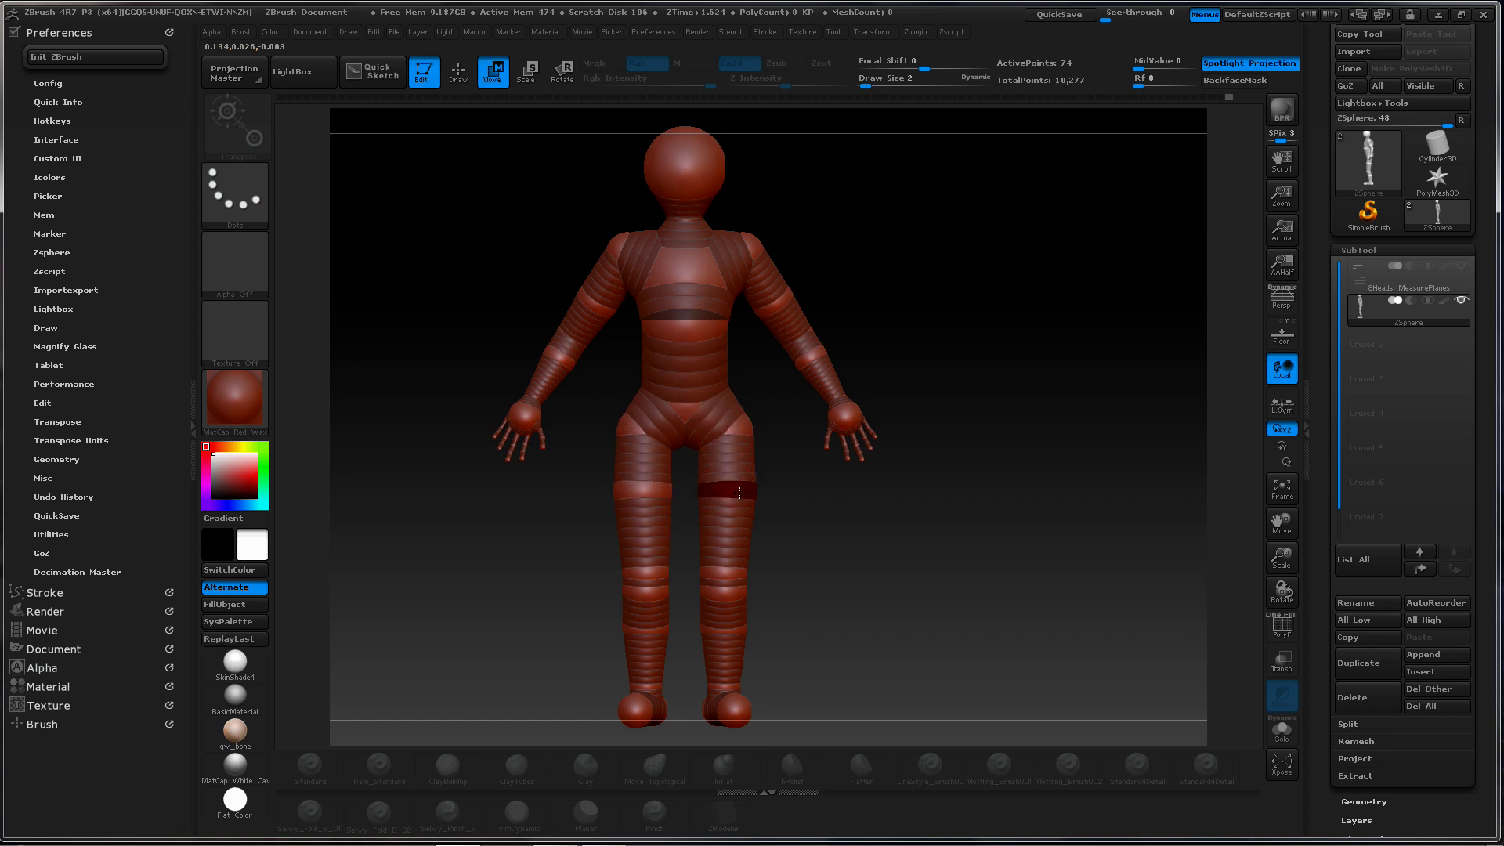
alt+drag(820, 513, 803, 437)
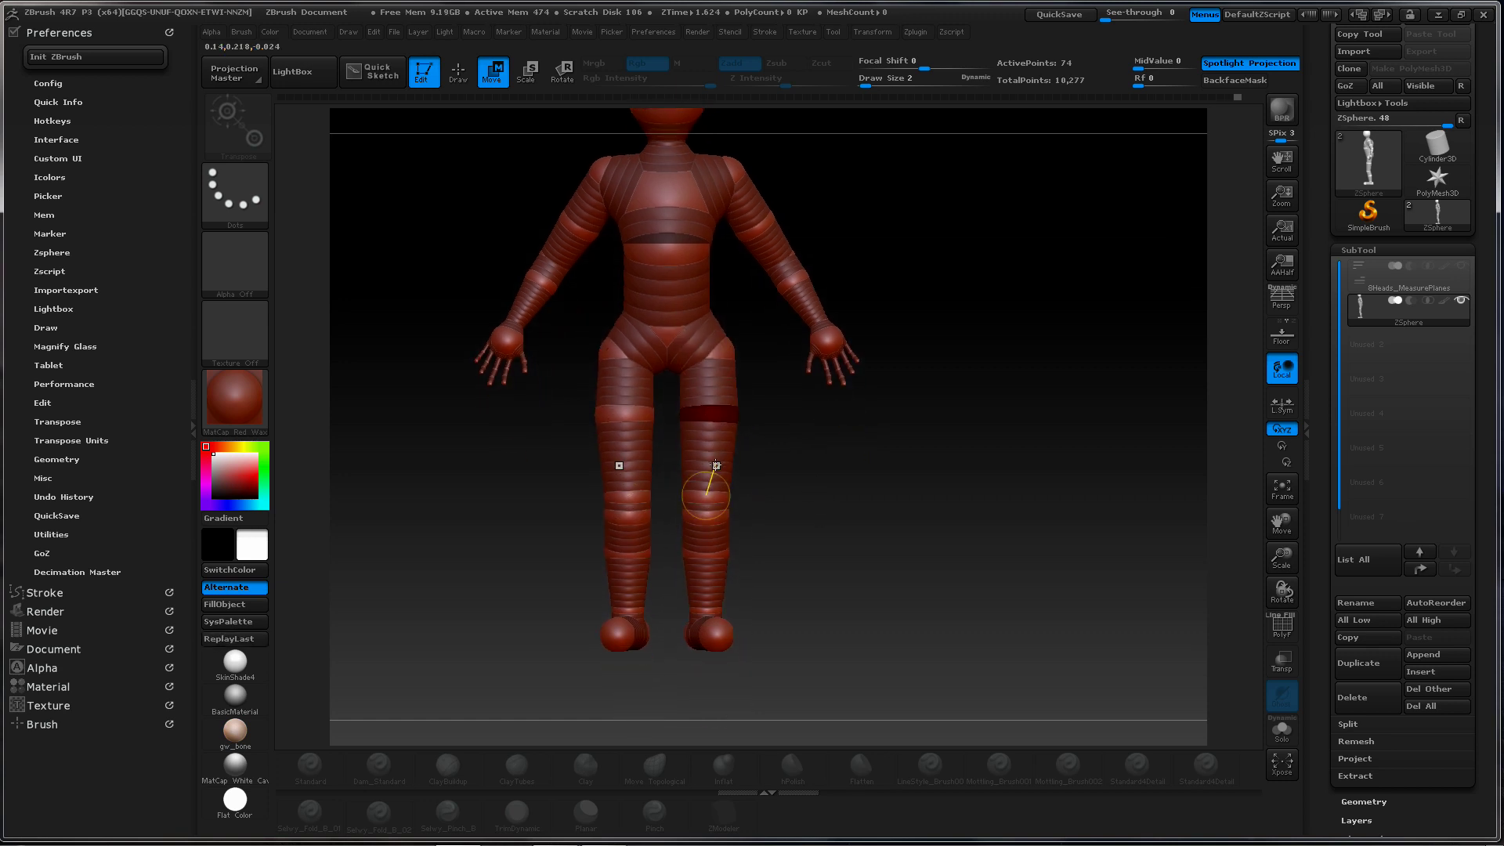
drag(718, 467, 714, 467)
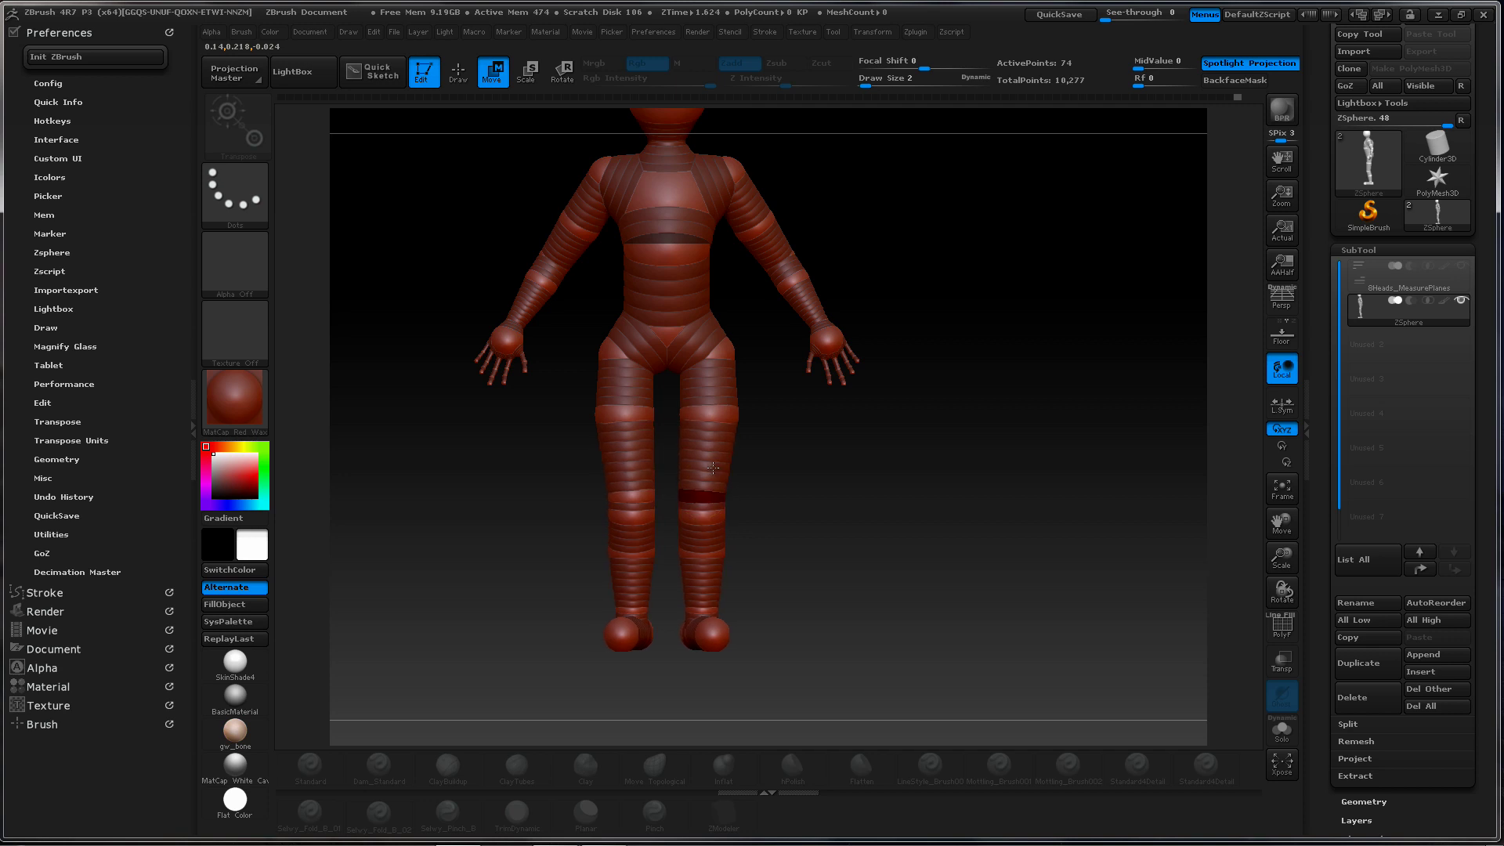
alt+drag(816, 470, 843, 539)
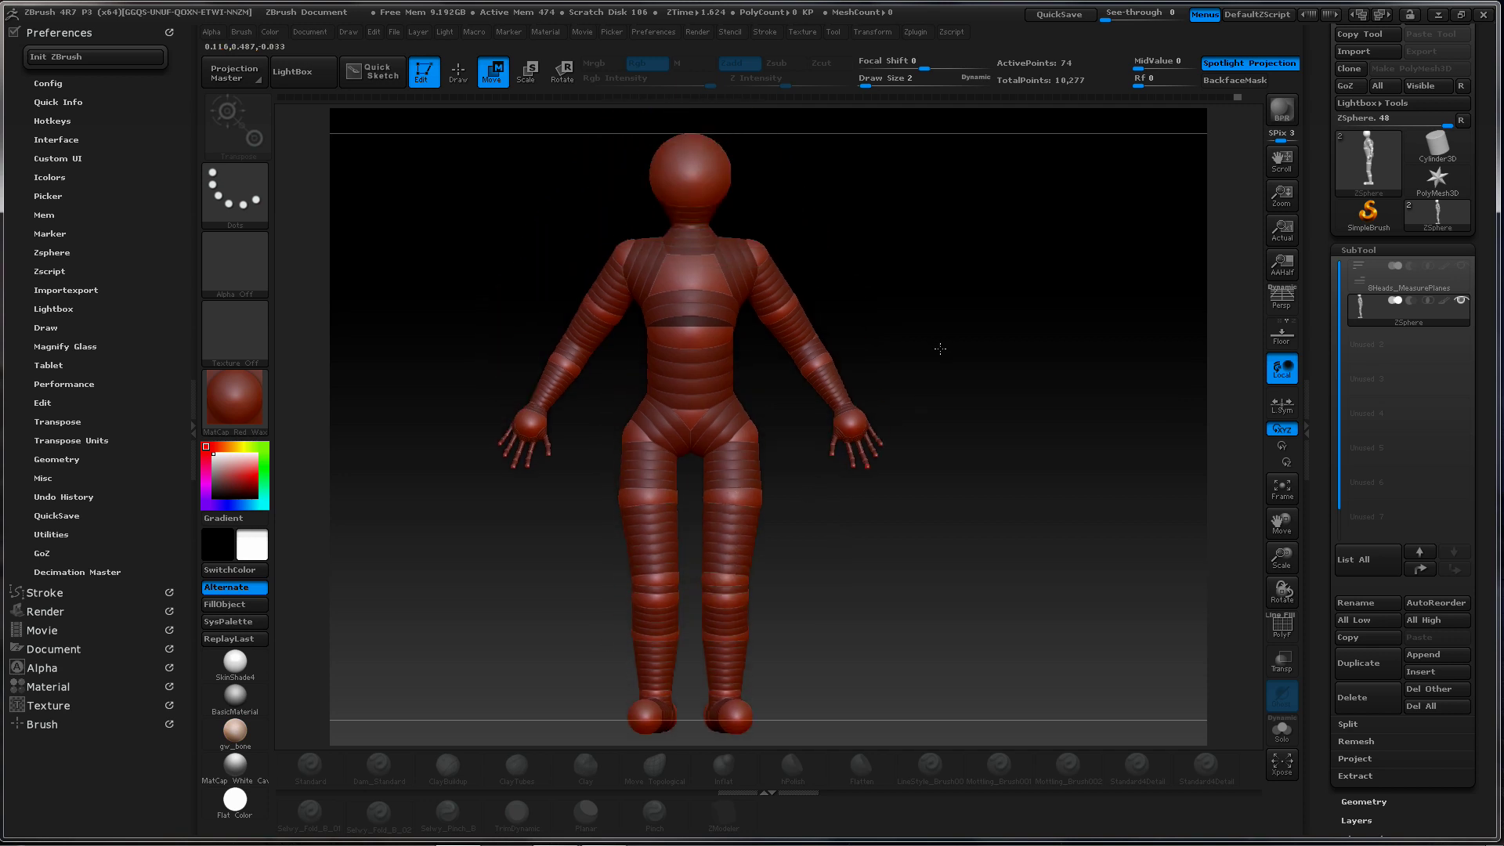
Insert a ZSphere at the base of the head, between the head and the neck
drag(958, 339, 892, 469)
click(703, 330)
alt+drag(838, 235, 843, 314)
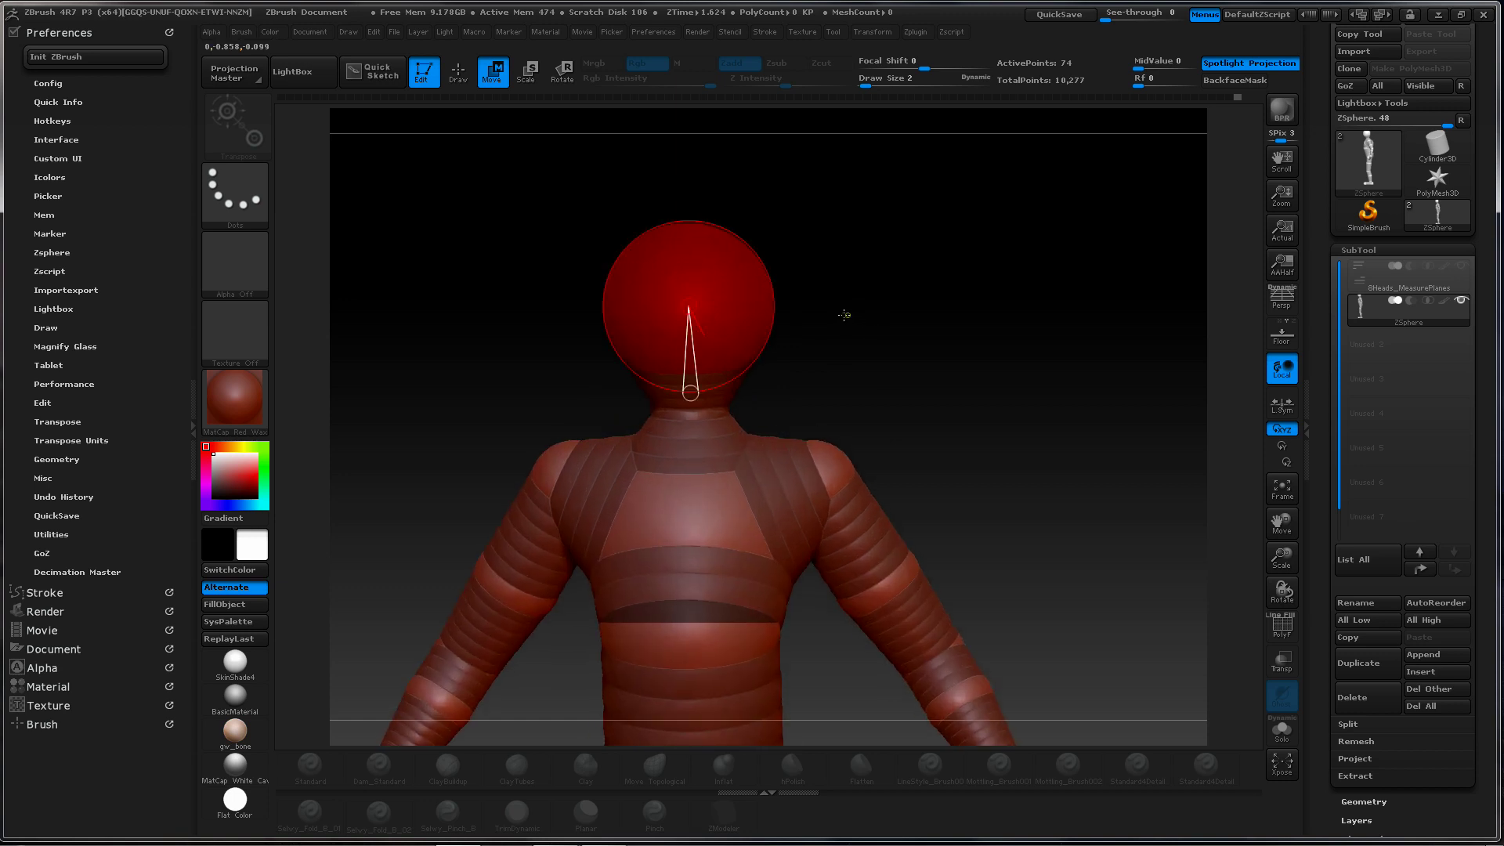
drag(832, 366, 823, 334)
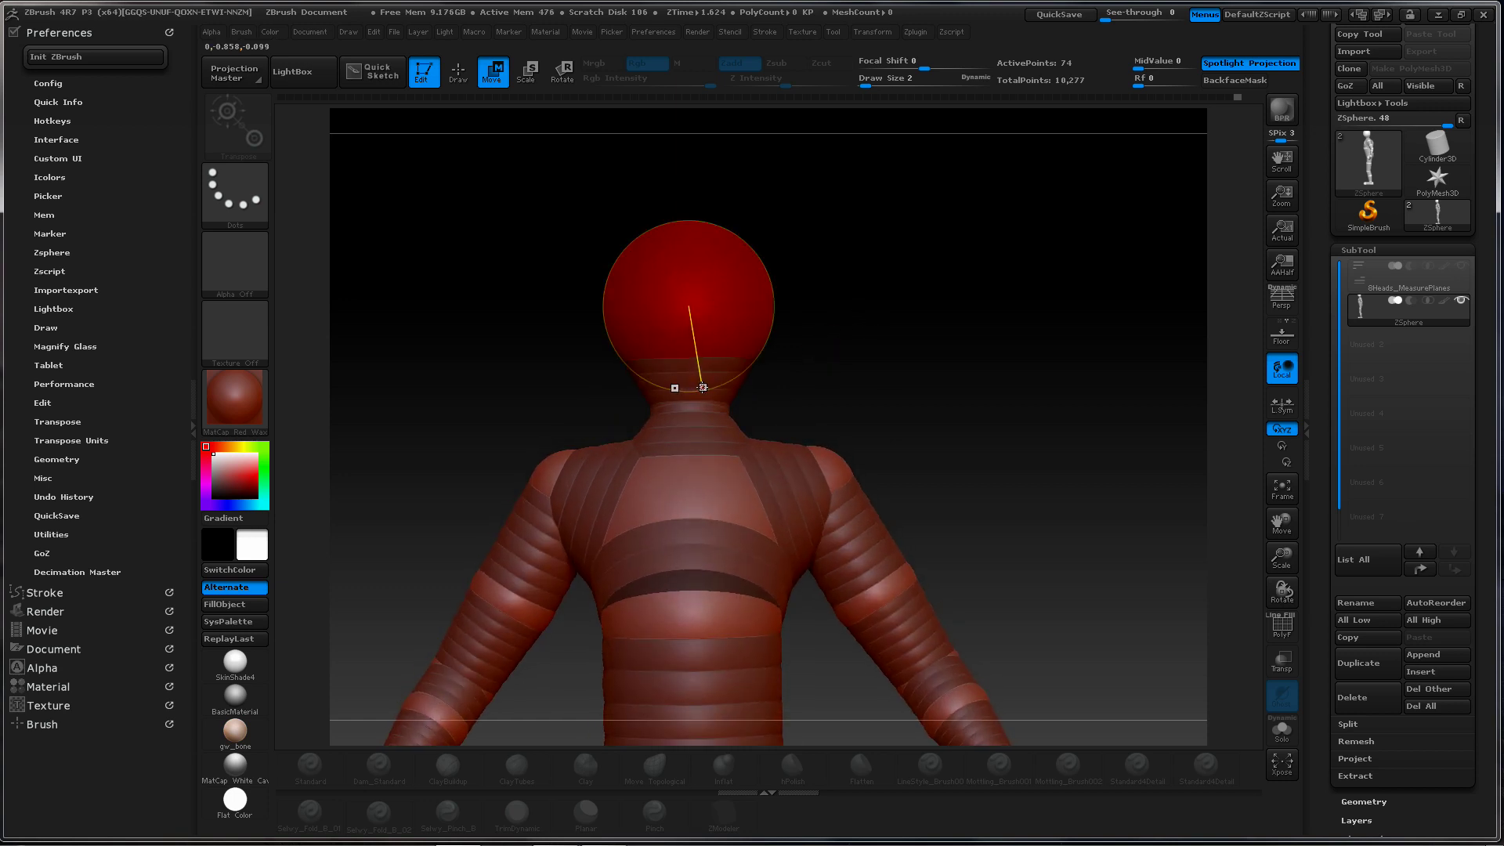
key(q)
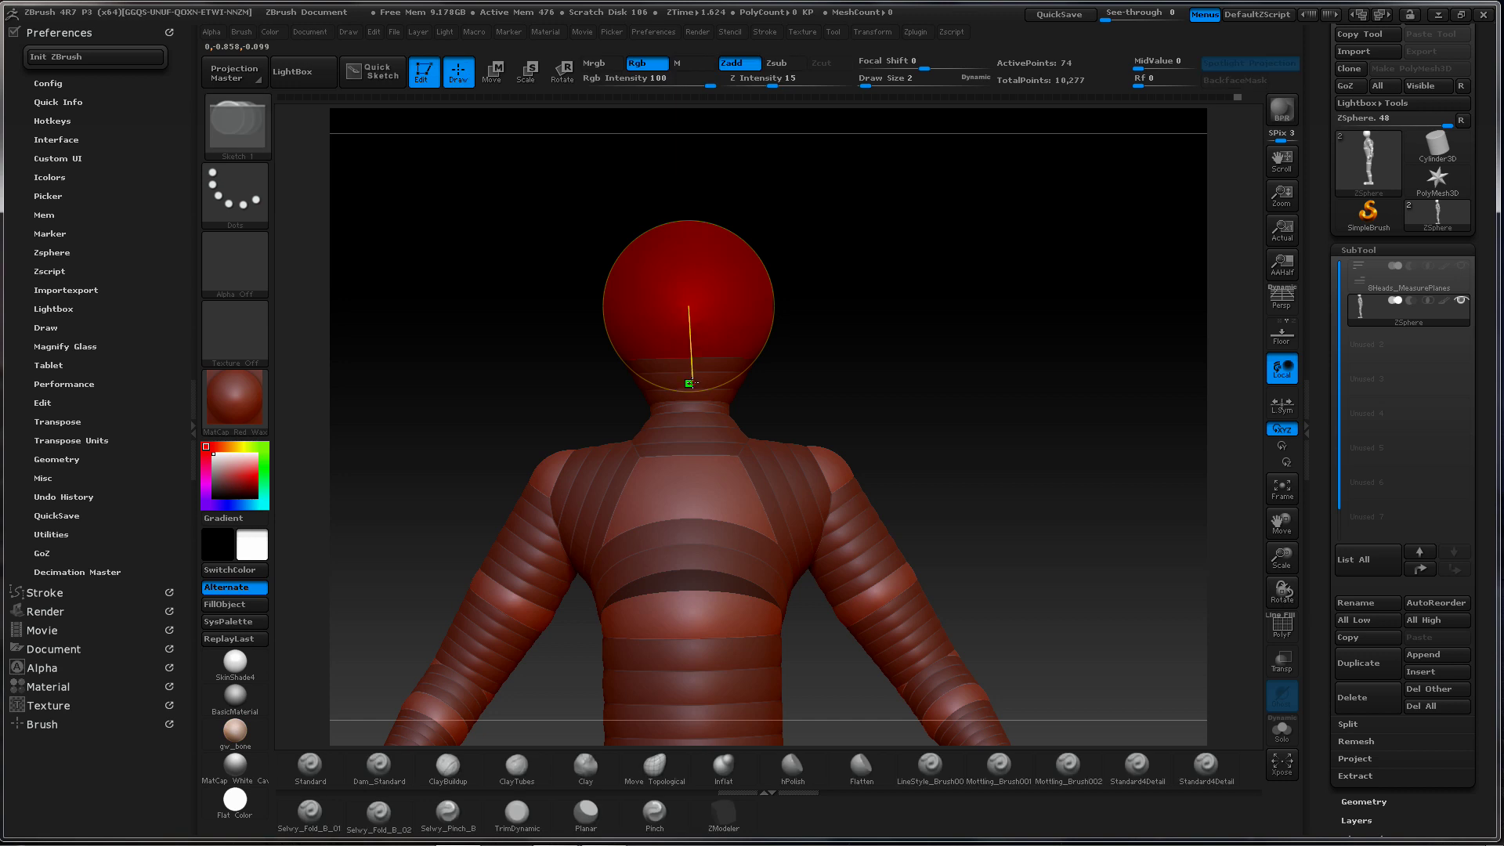
drag(689, 383, 702, 385)
Adjust the size and height of the ZSphere beneath the head, and preview the resulting skin
key(e)
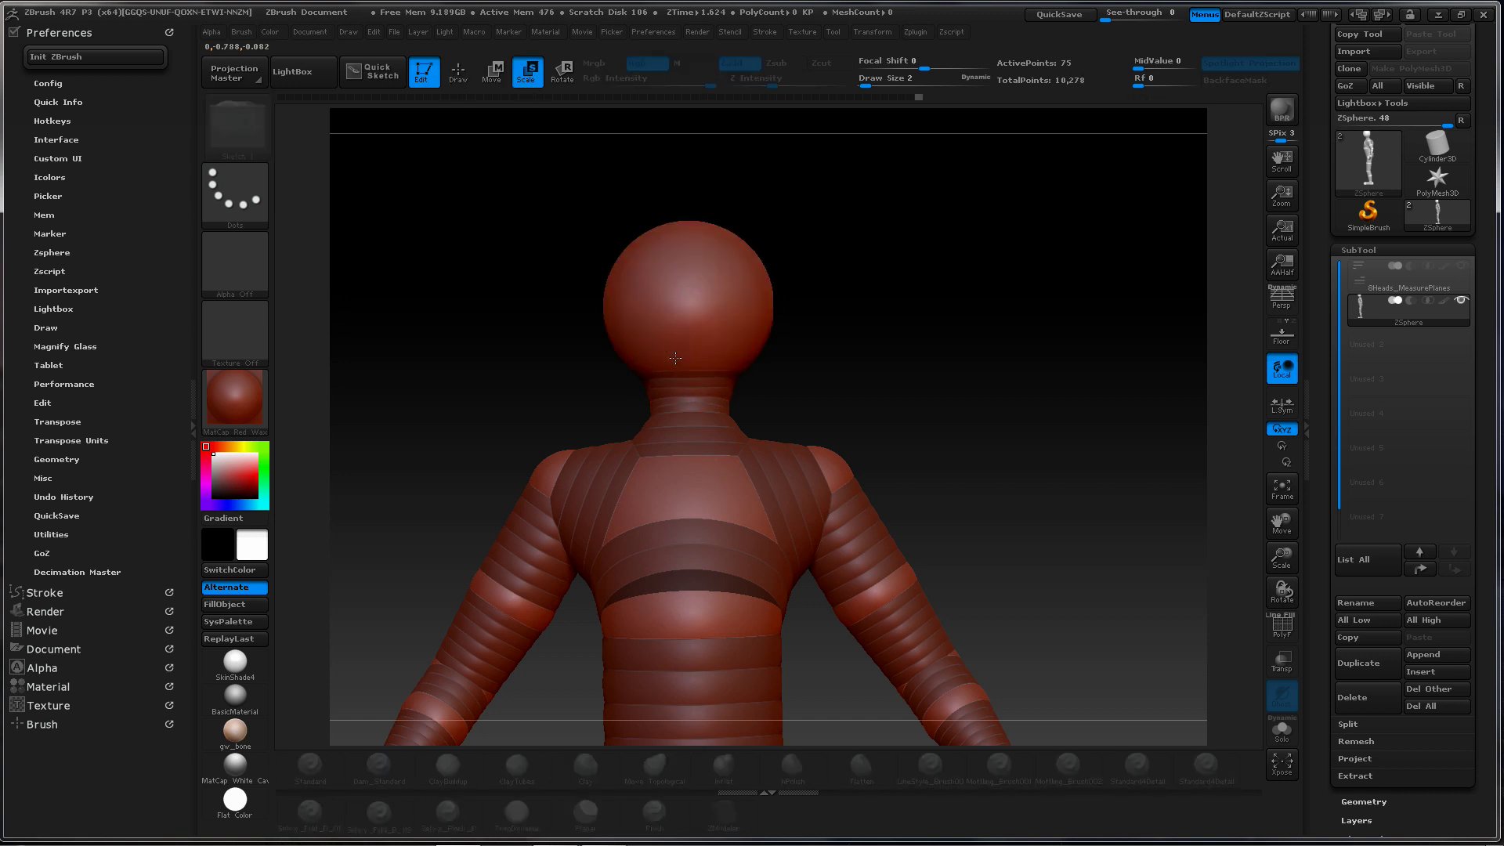
key(w)
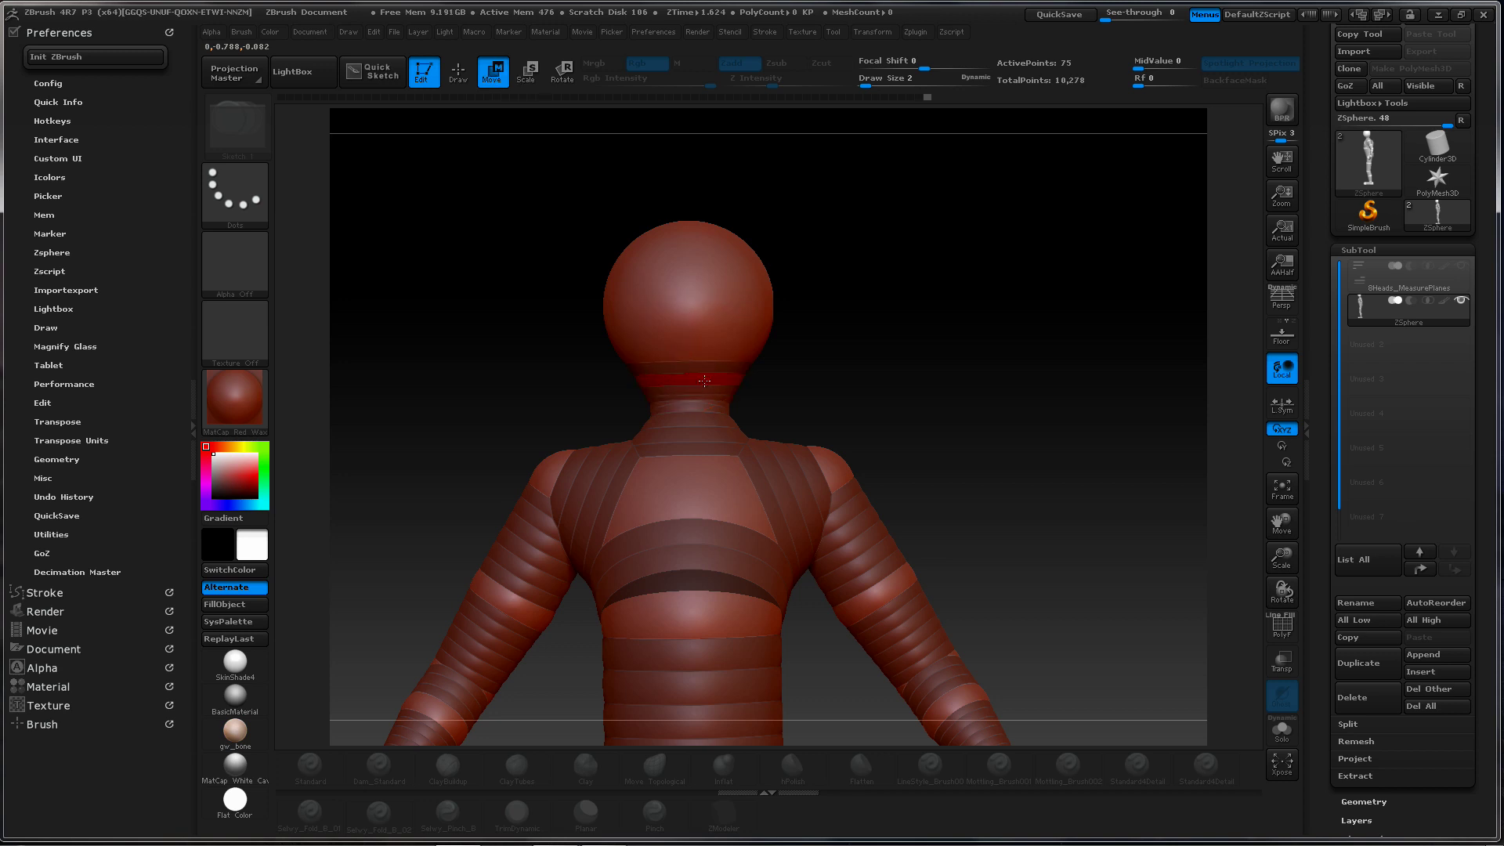
key(e)
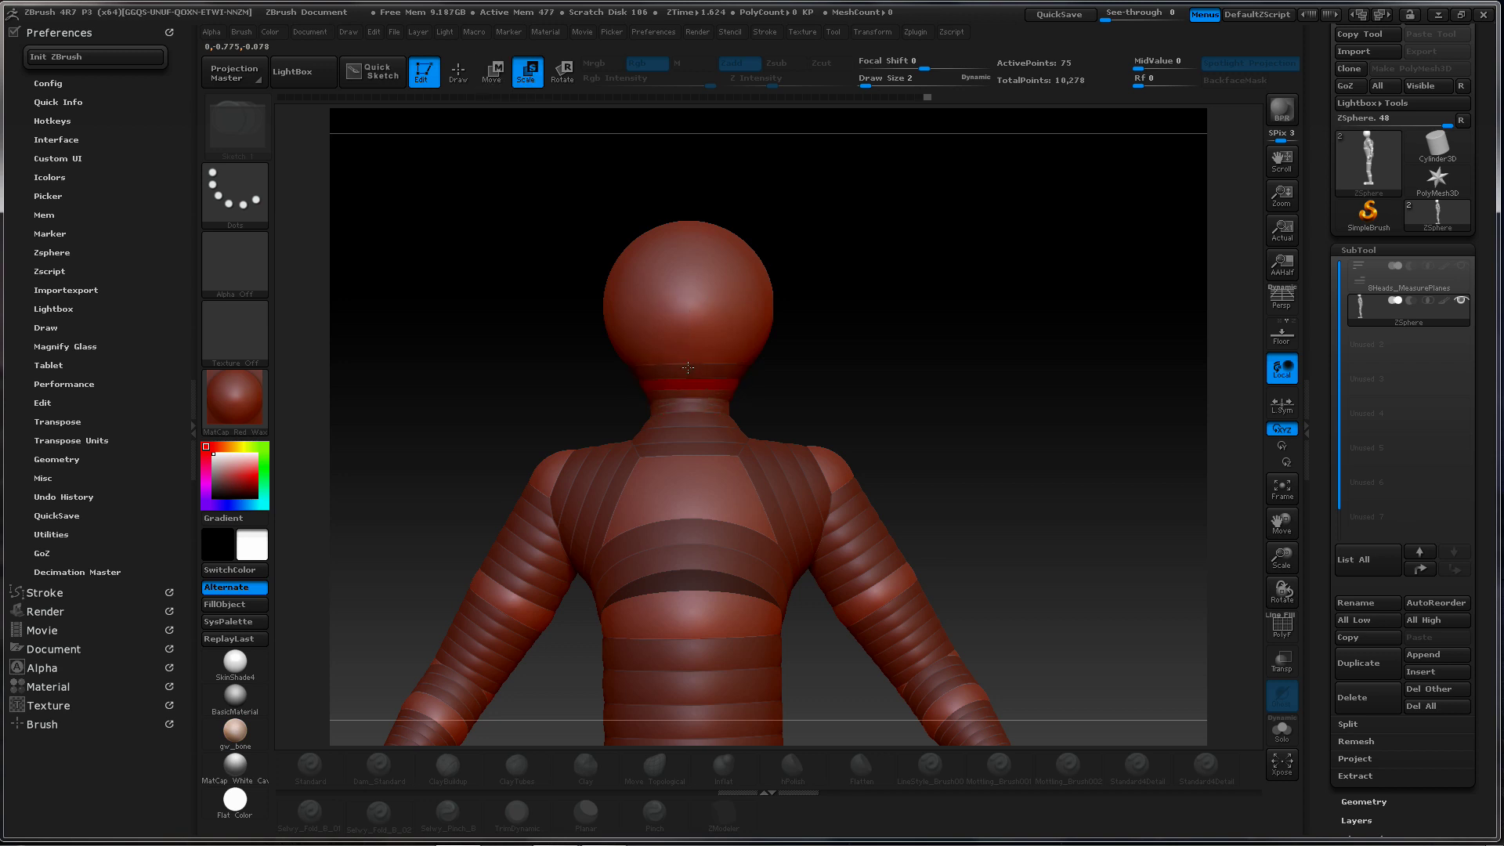
key(a)
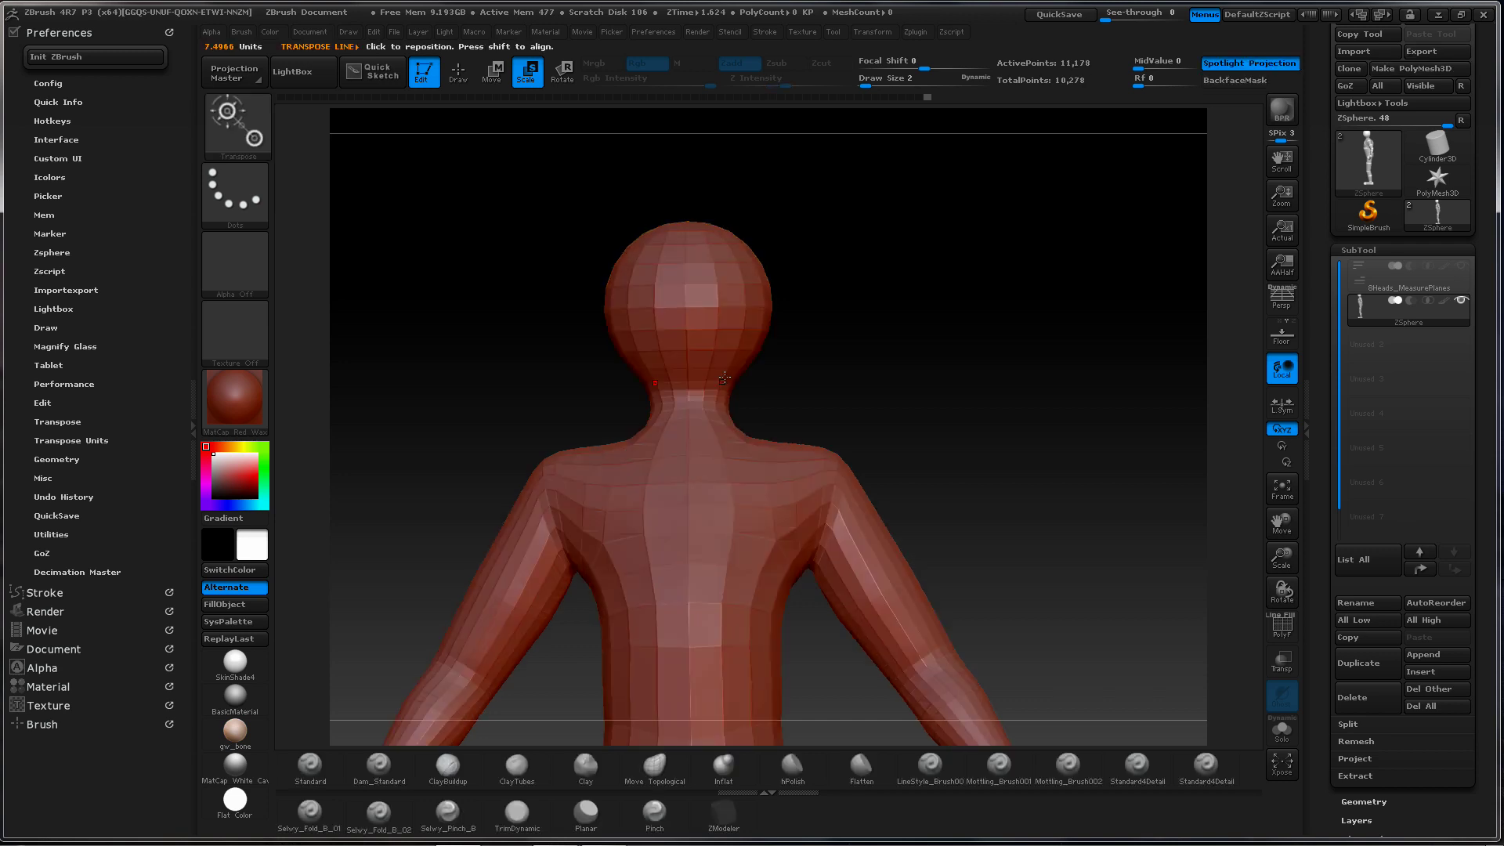
key(a)
Adjust the position of the neck ZSphere above the chest in the side view of the full figure
drag(796, 360, 881, 378)
alt+drag(997, 364, 821, 321)
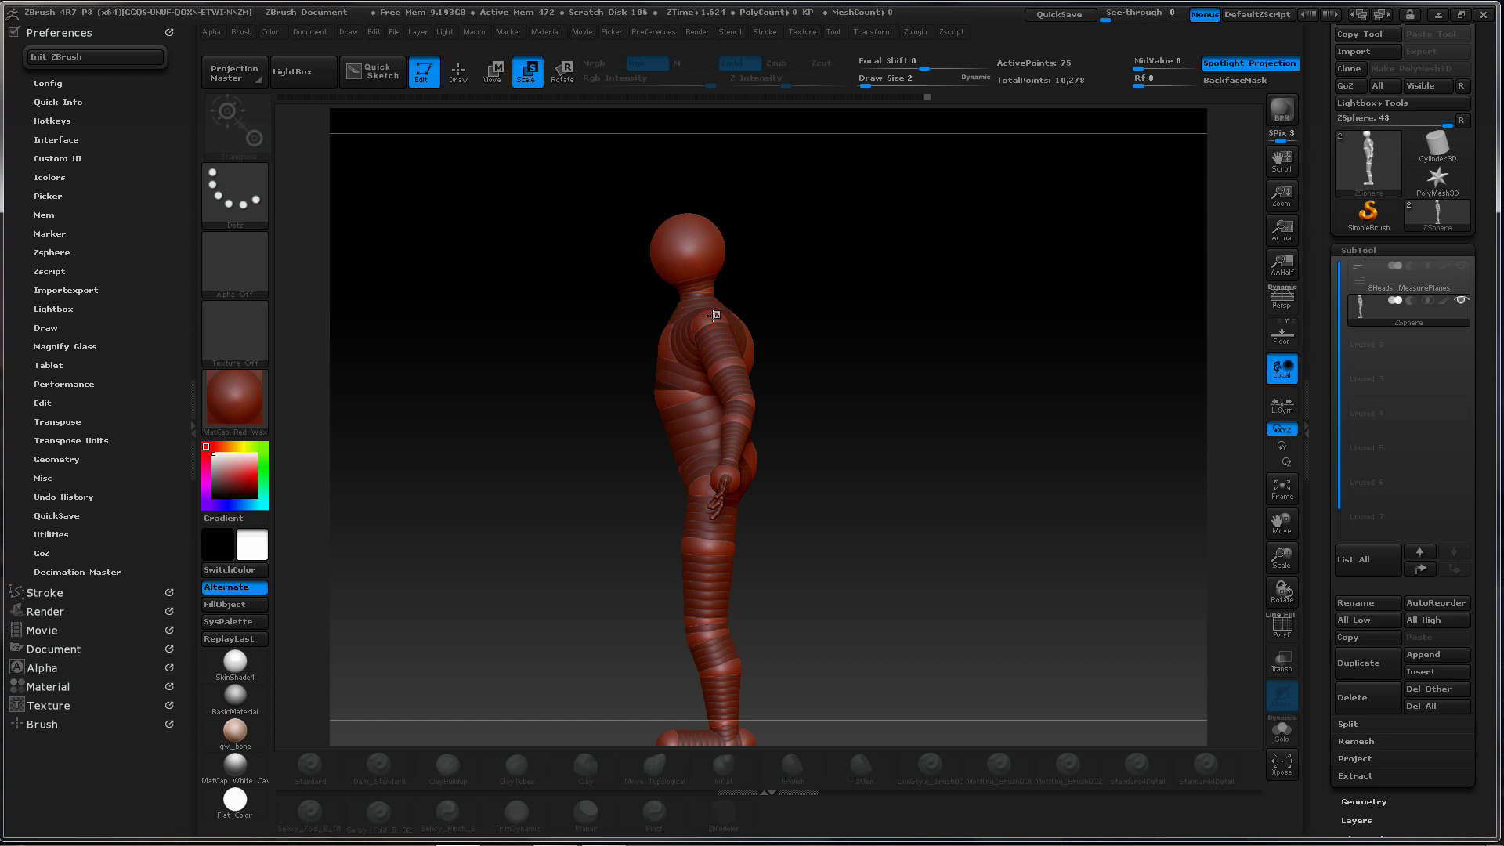
key(w)
drag(698, 297, 691, 301)
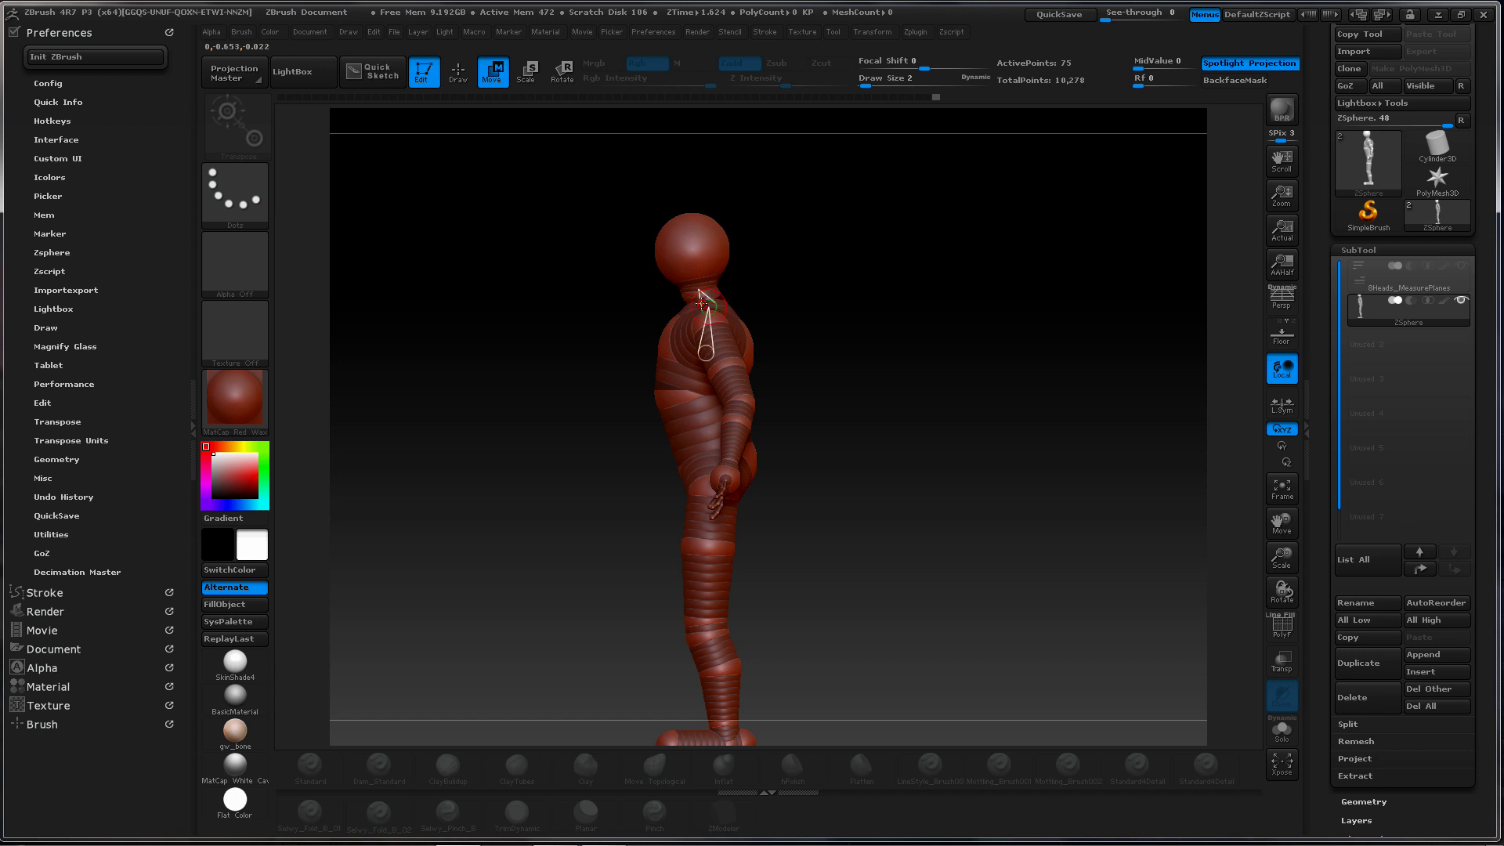
Nudge the neck ZSphere above the chest in the side view and preview the body's adaptive skin from the side and front
drag(696, 294, 699, 293)
key(a)
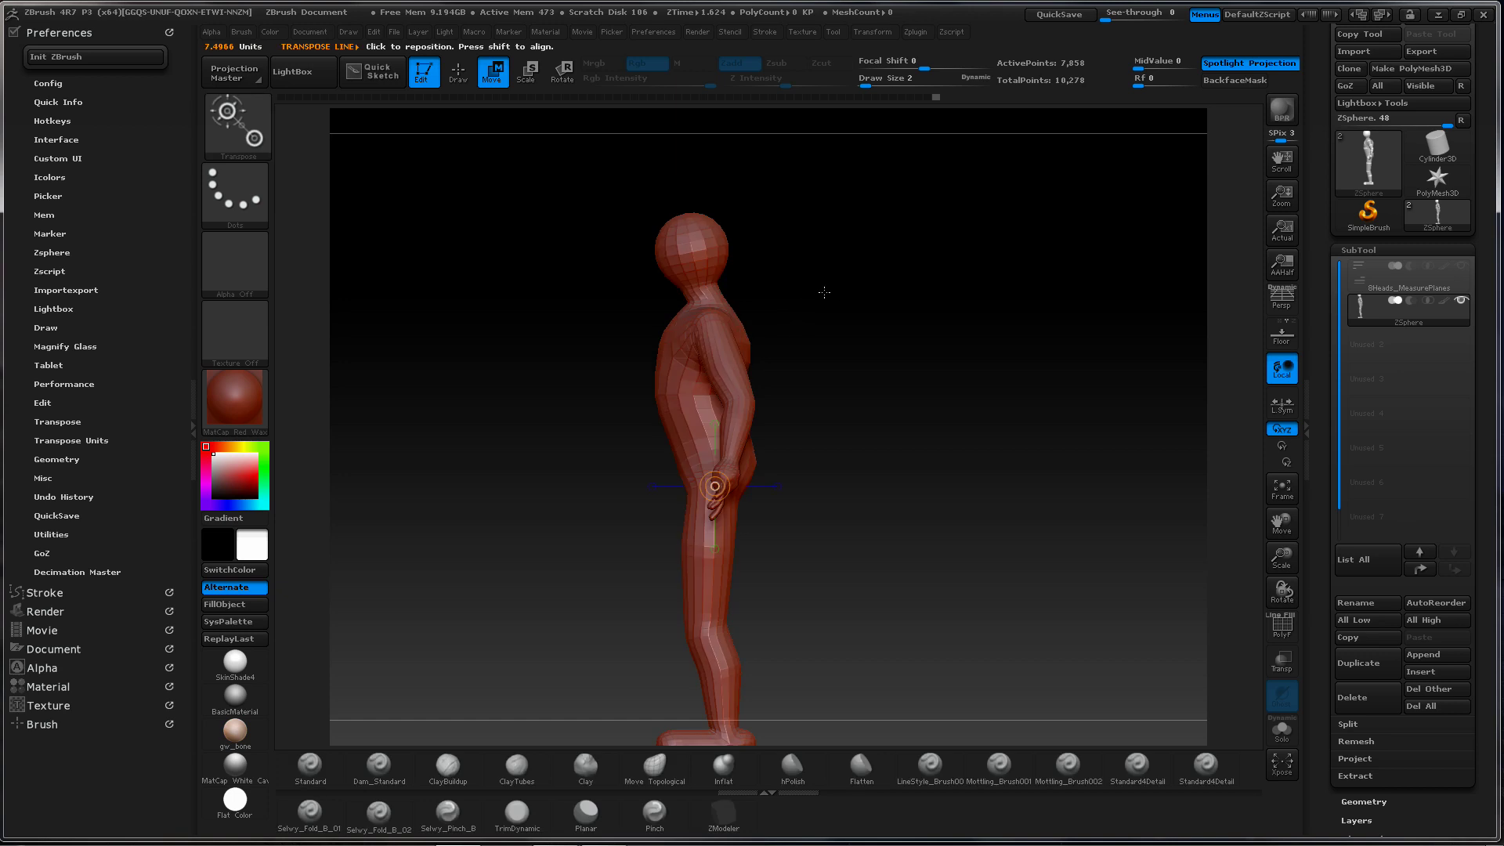
key(a)
alt+drag(787, 267, 802, 354)
alt+drag(930, 434, 945, 342)
key(a)
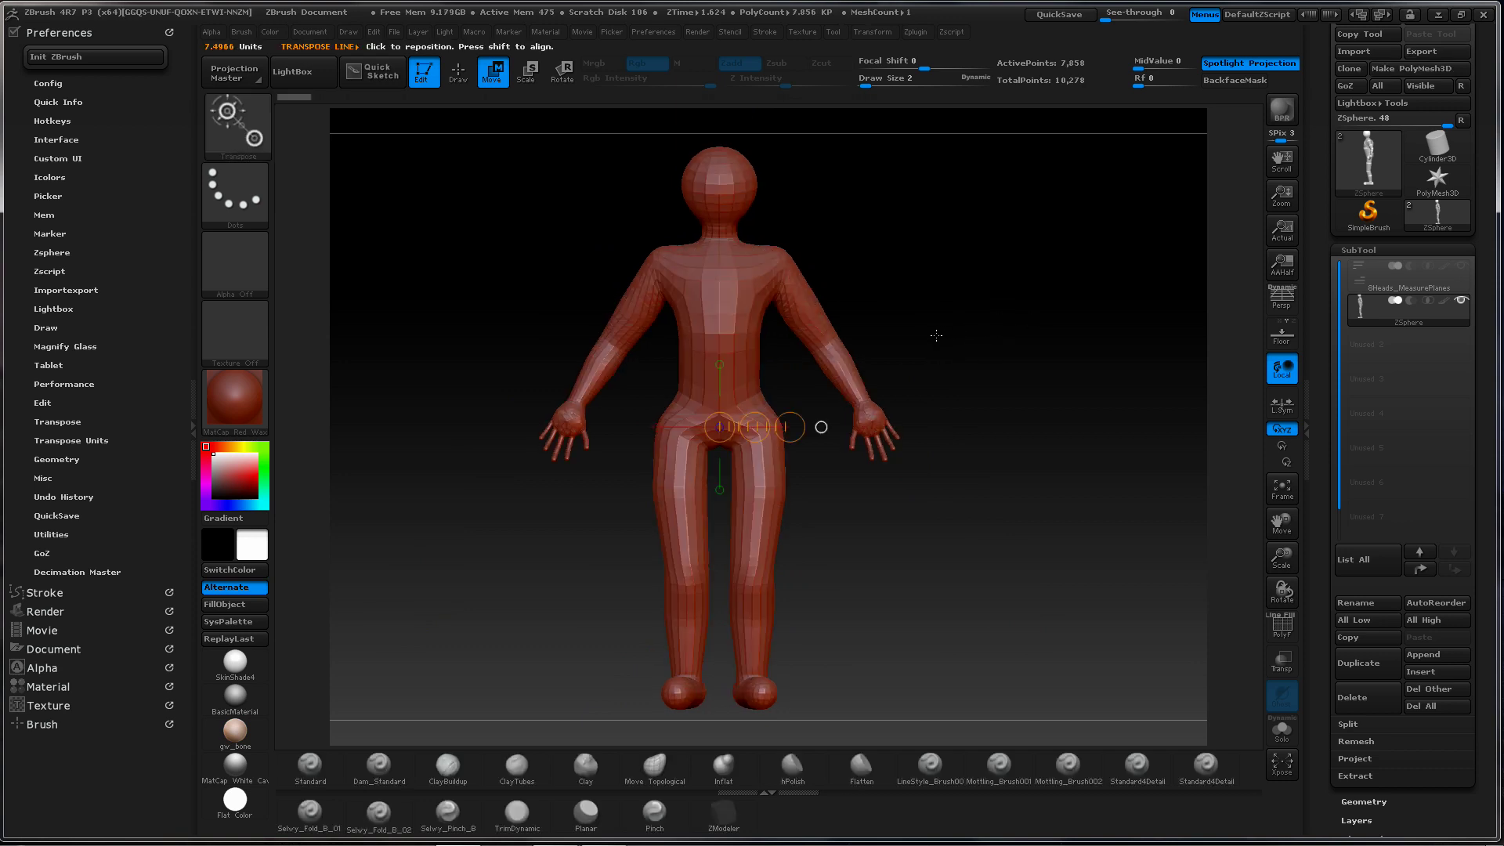
key(a)
Scale down the heel ZSphere behind the ankle, symmetrically on both feet
mouse_move(830, 646)
alt+mouse_down()
mouse_move(833, 537)
mouse_move(791, 441)
mouse_move(832, 509)
mouse_move(784, 446)
mouse_move(817, 475)
mouse_move(783, 463)
alt+mouse_up()
alt+drag(741, 576, 720, 433)
ctrl+right_drag(724, 499, 1208, 428)
right_drag(918, 424, 911, 549)
drag(911, 549, 954, 369)
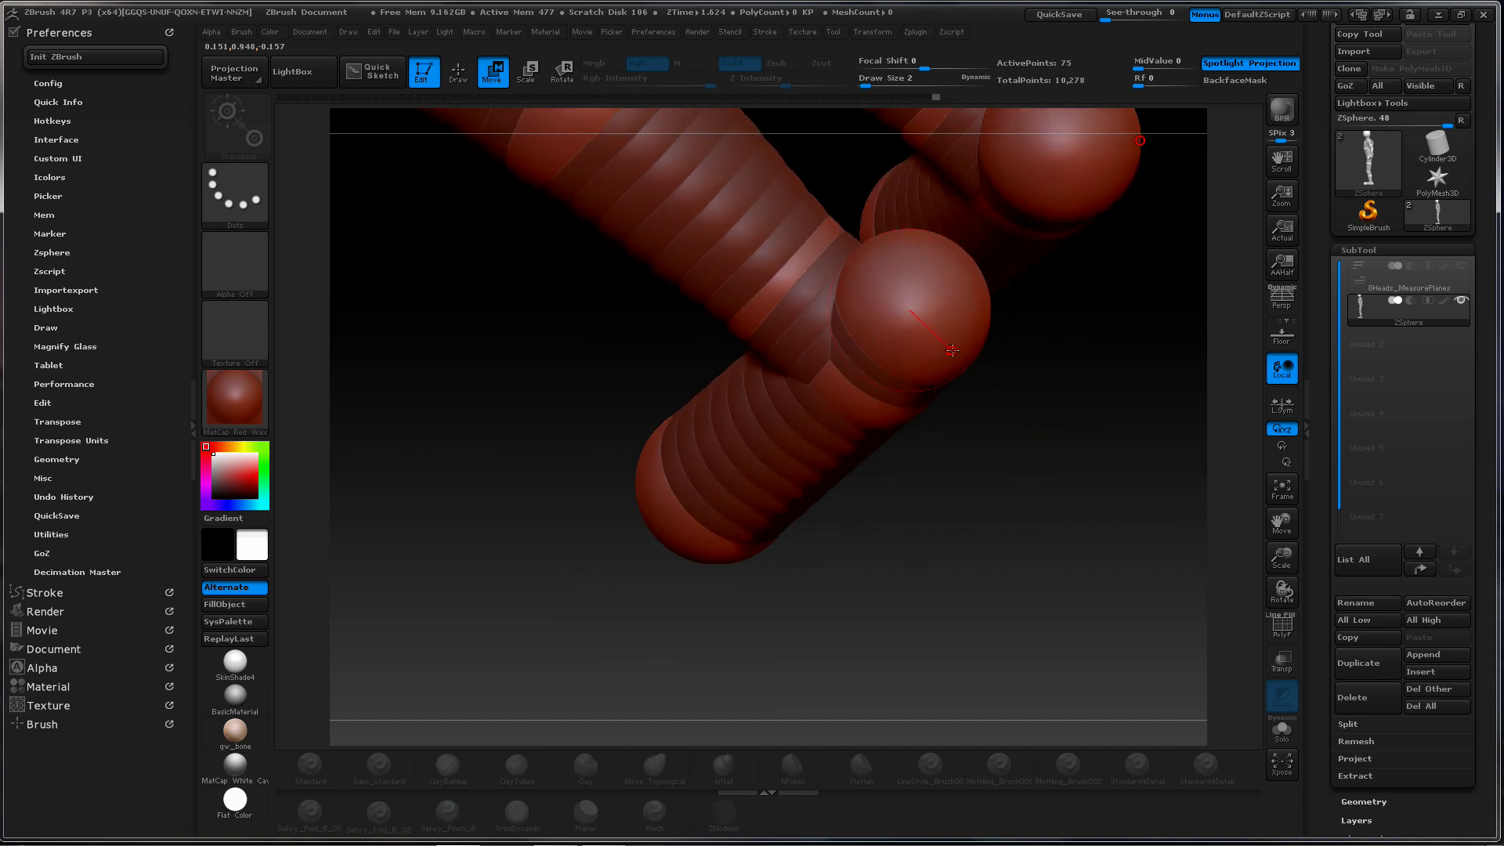
key(e)
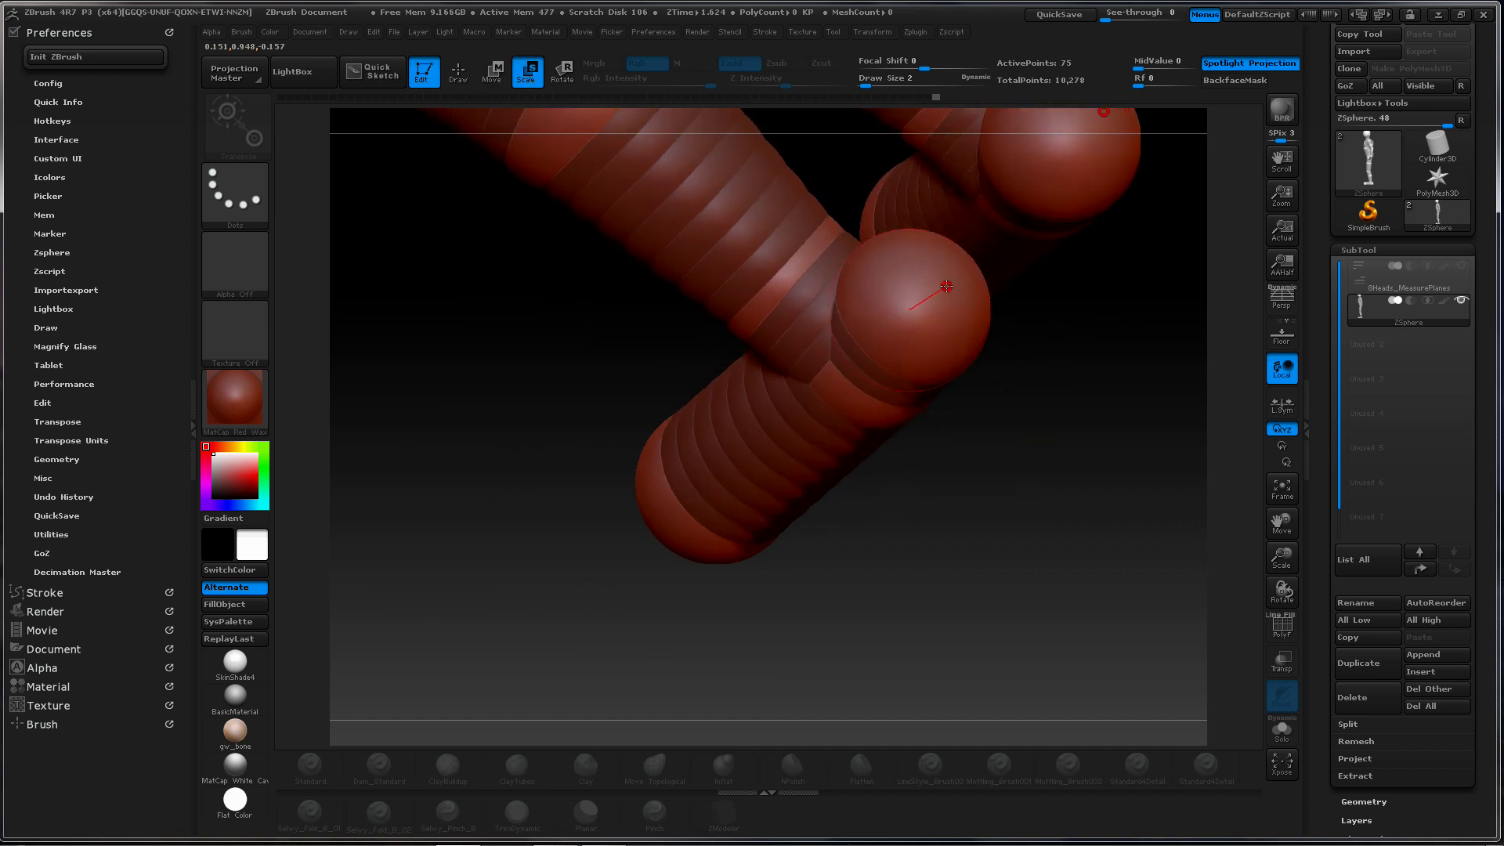
drag(949, 303, 1083, 217)
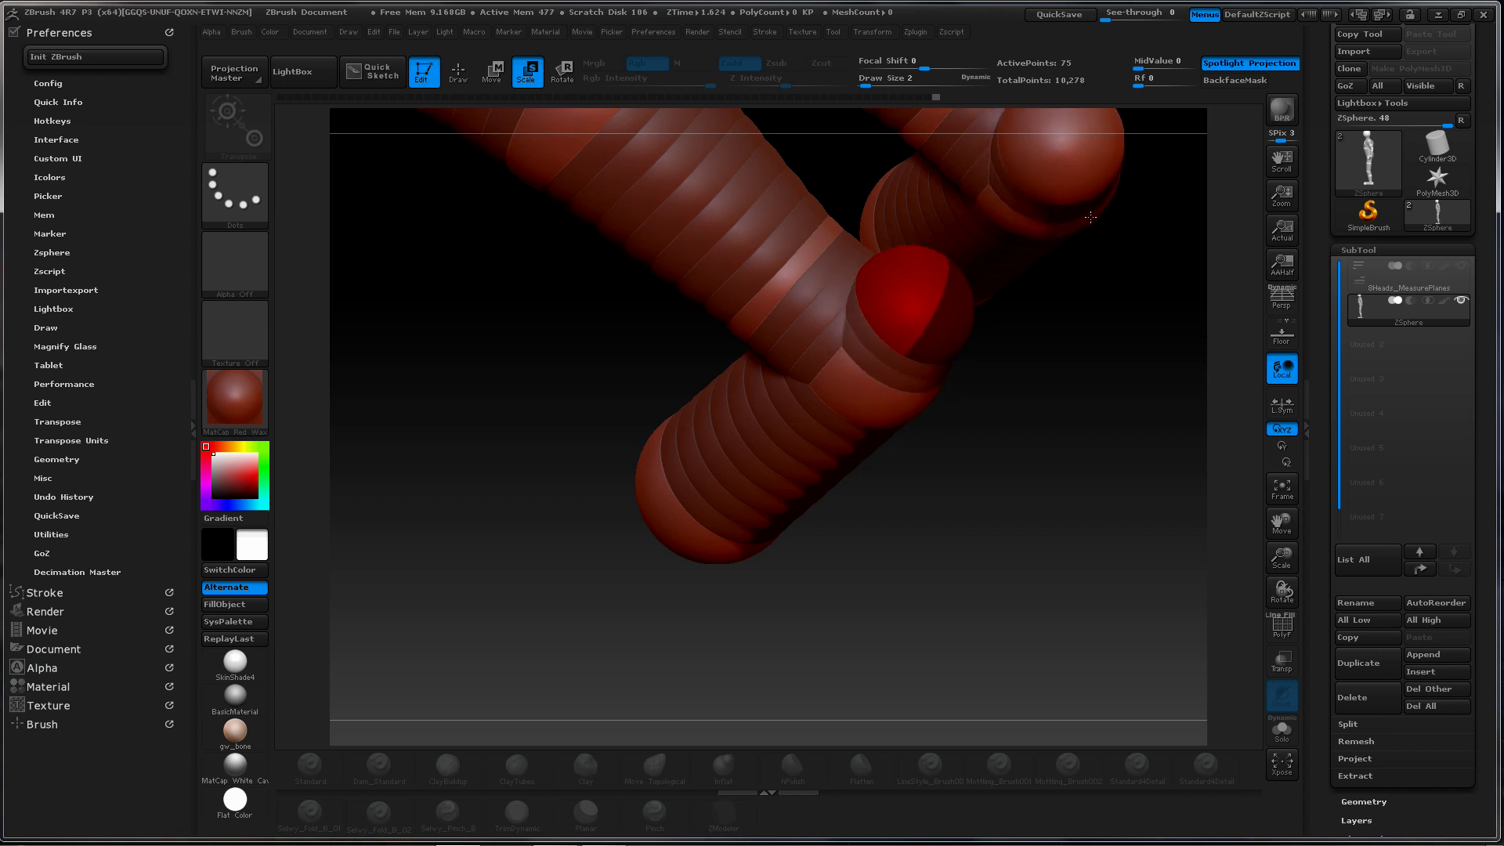
Adjust the heel ZSphere's position behind the ankle in the side and rear views, previewing the foot's adaptive skin
drag(1020, 329, 754, 433)
key(w)
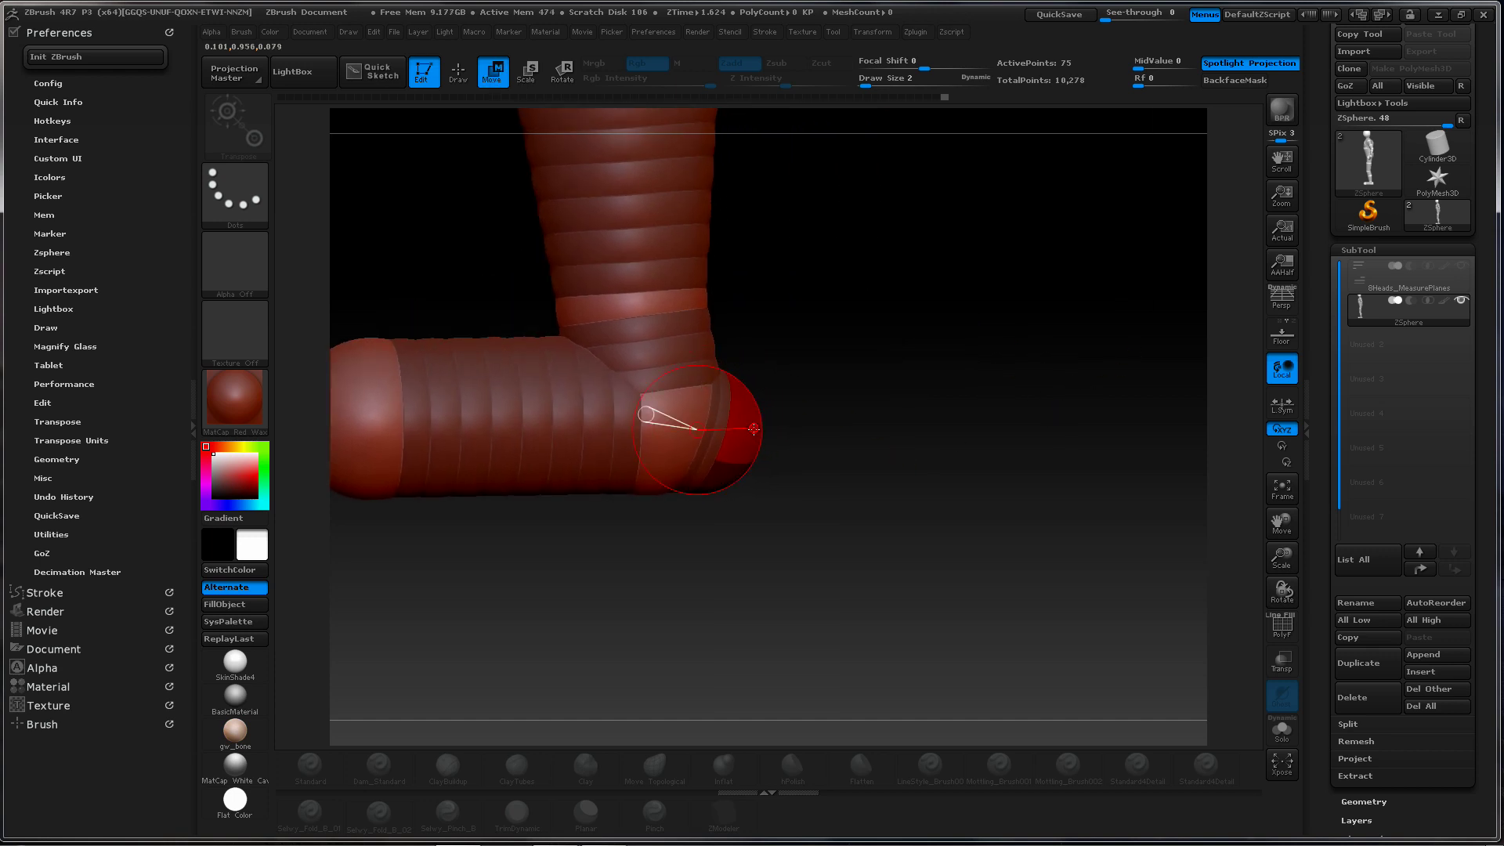
key(a)
key(a)
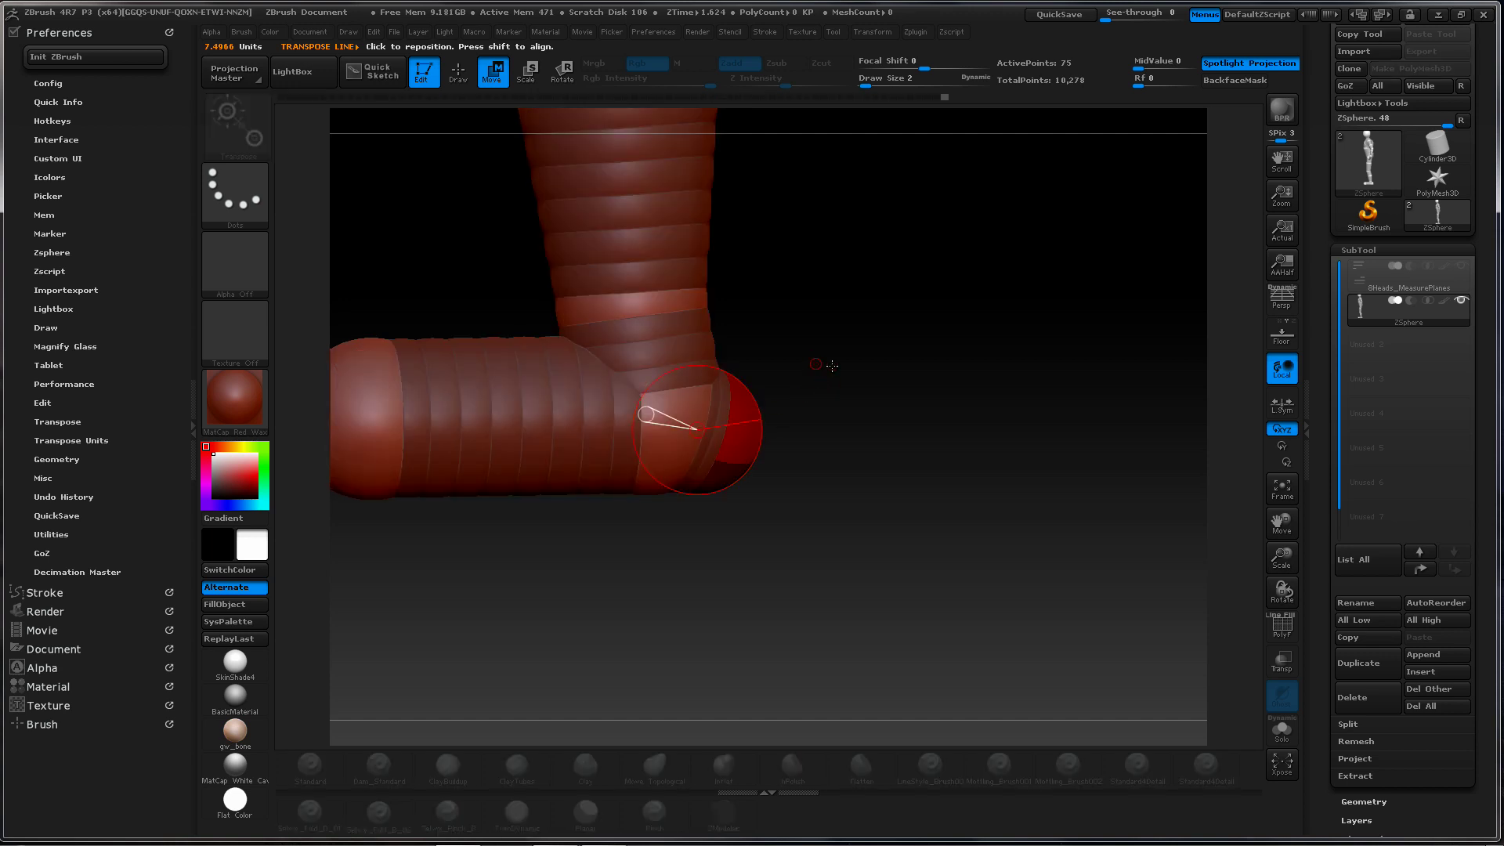
drag(819, 362, 798, 384)
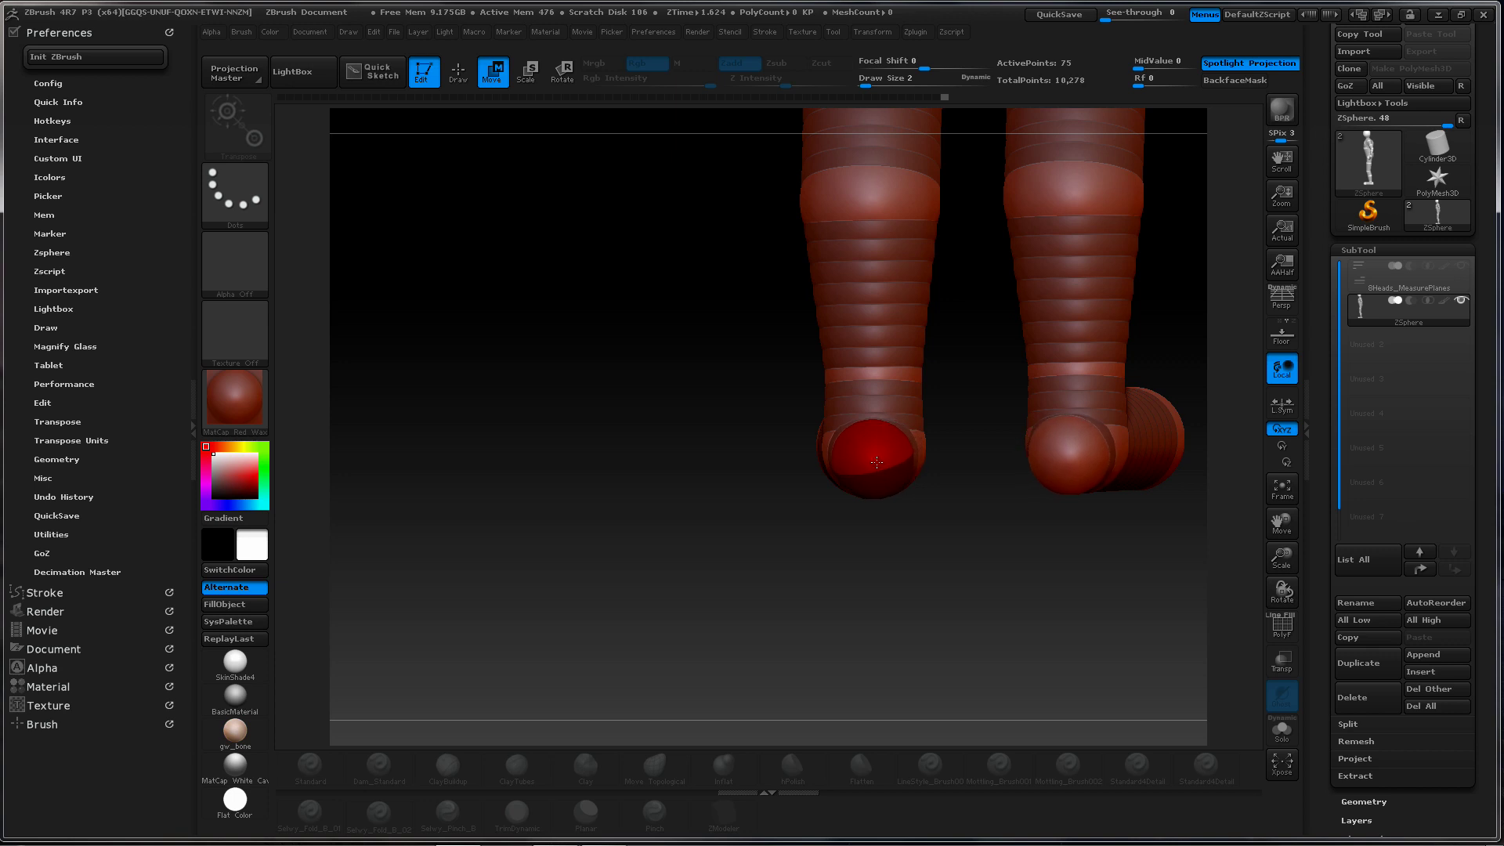
drag(688, 436, 793, 441)
shift+drag(1038, 373, 1022, 375)
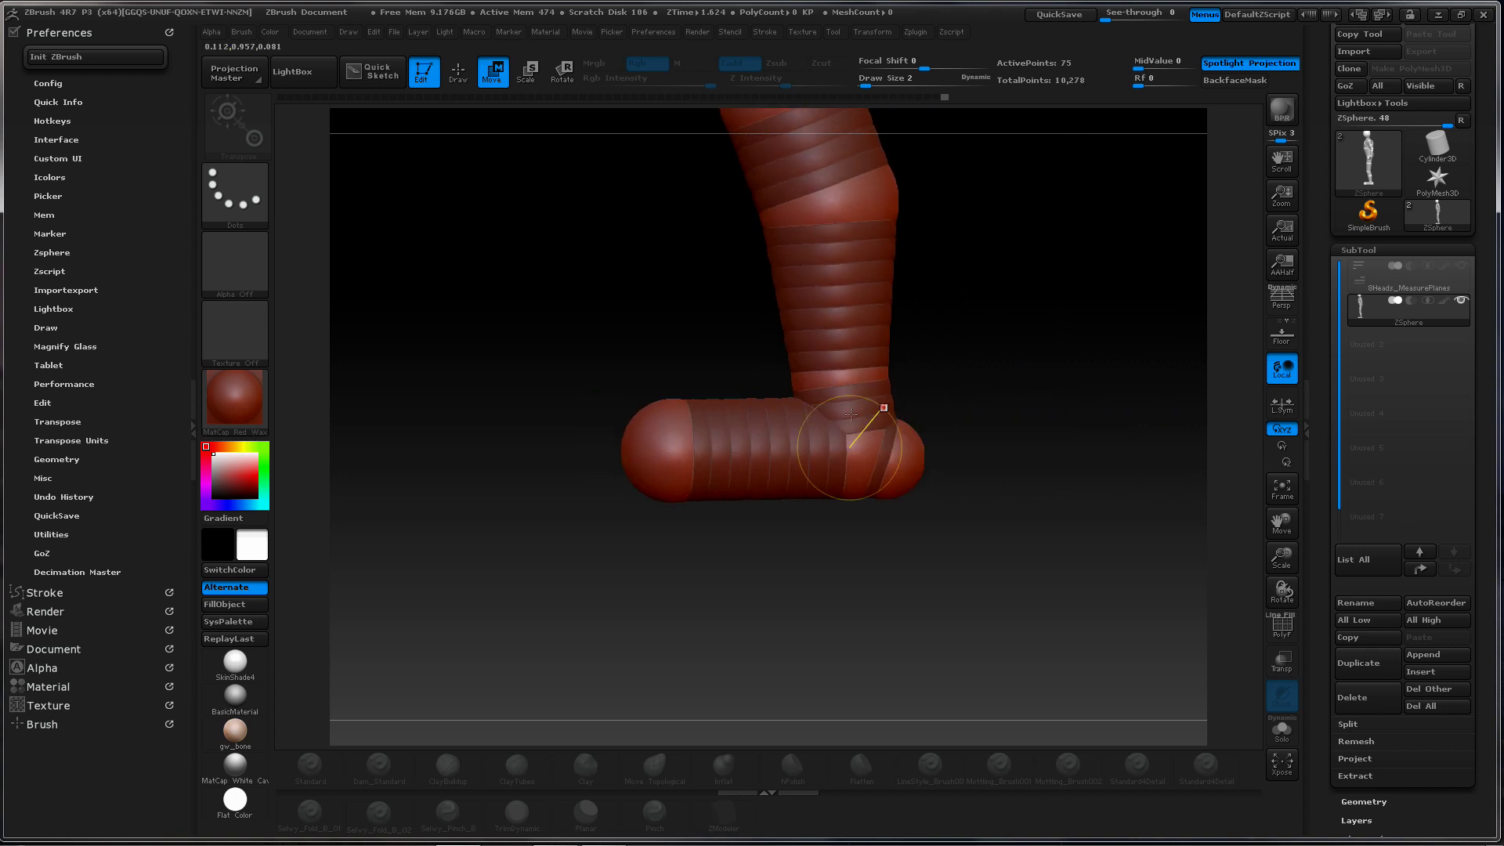
drag(662, 447, 713, 384)
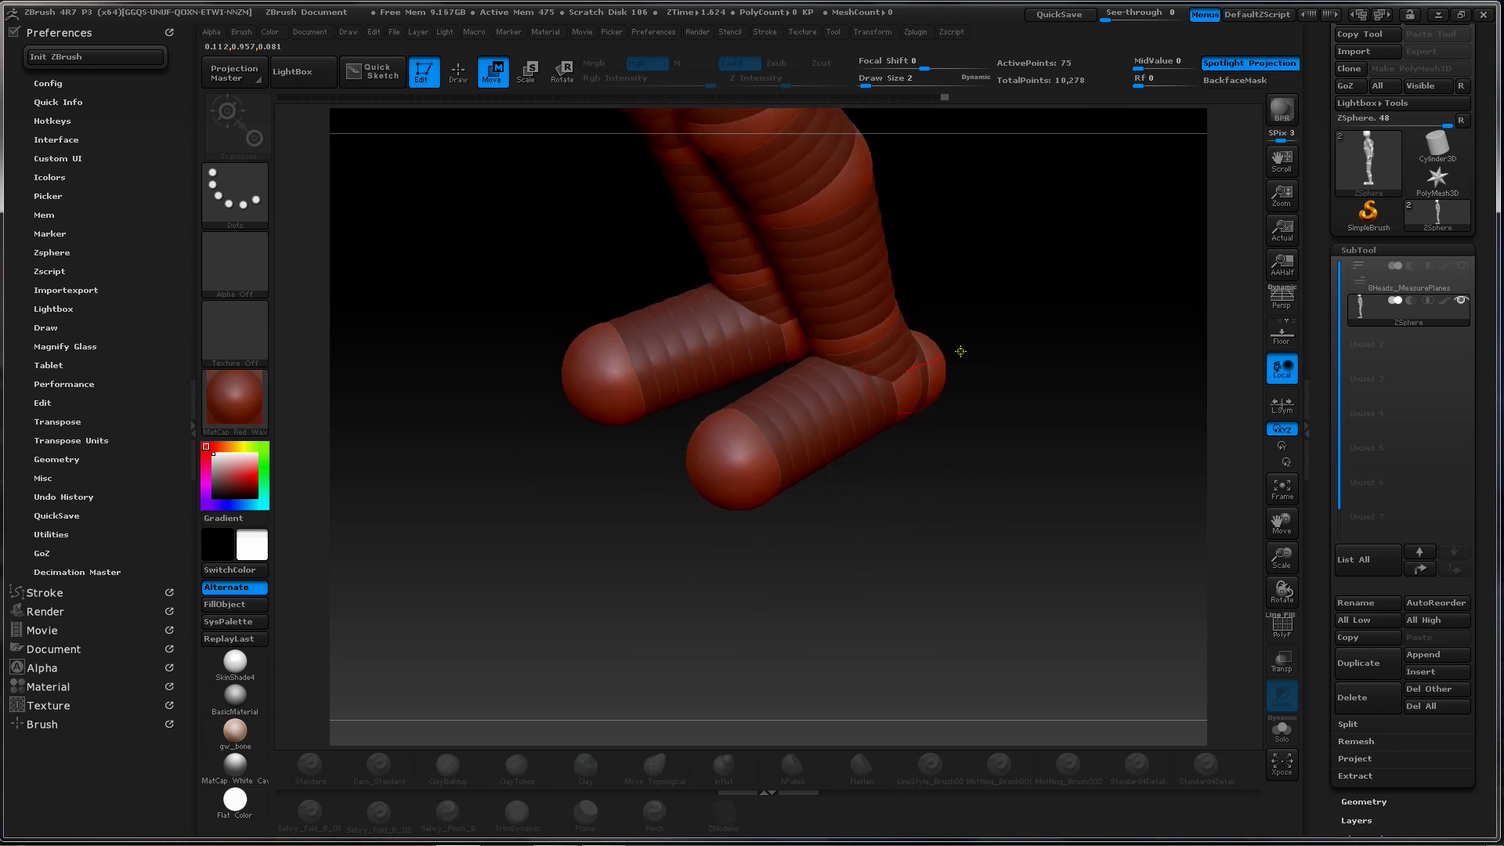
Add a small ZSphere for the big toe on the inner front of each foot's end ZSphere
alt+drag(961, 350, 835, 329)
alt+drag(940, 318, 849, 554)
drag(883, 420, 919, 409)
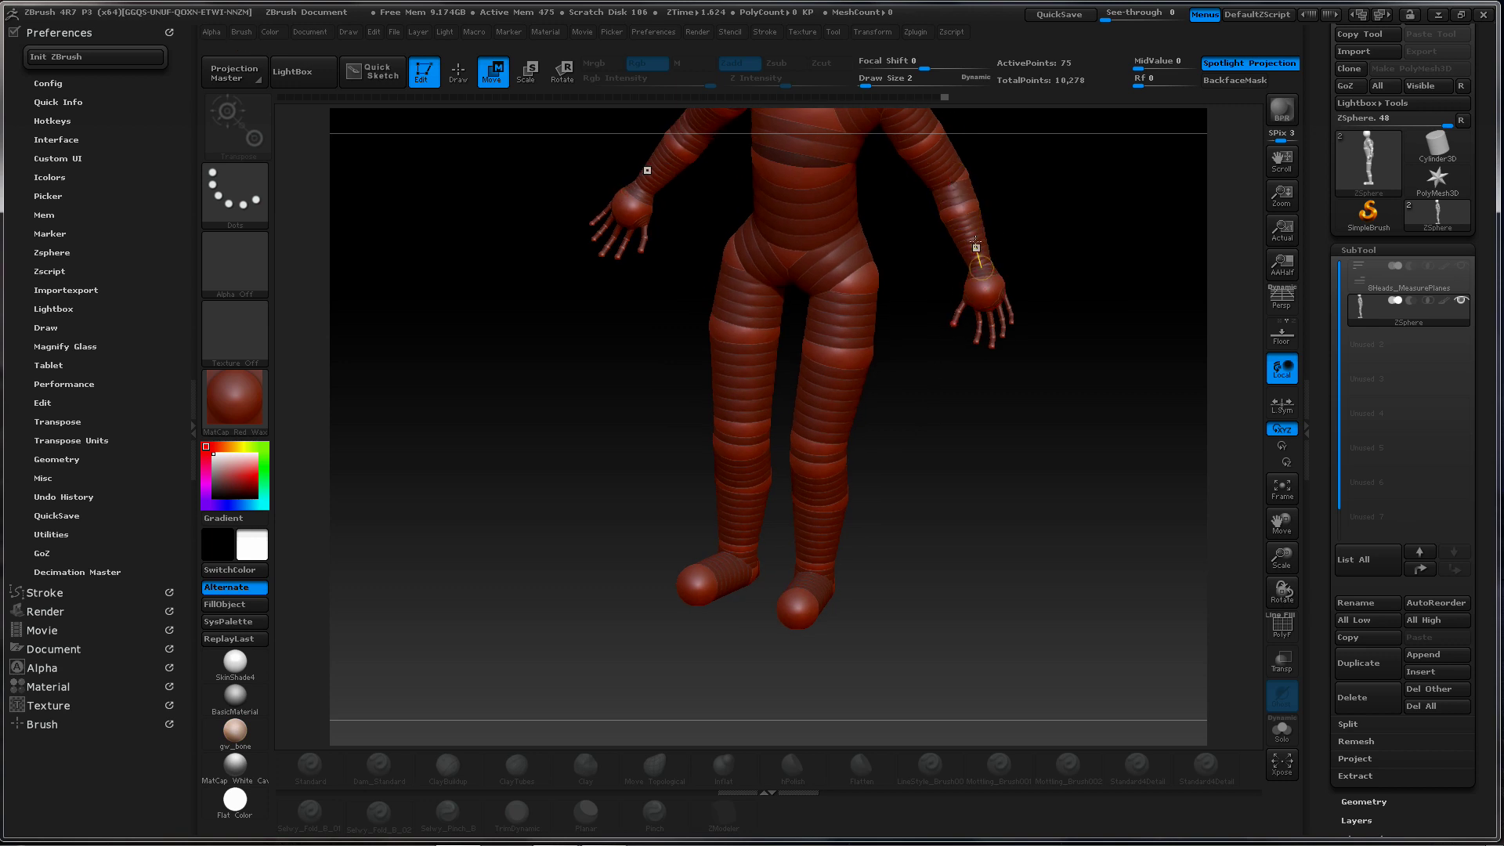
drag(932, 361, 912, 439)
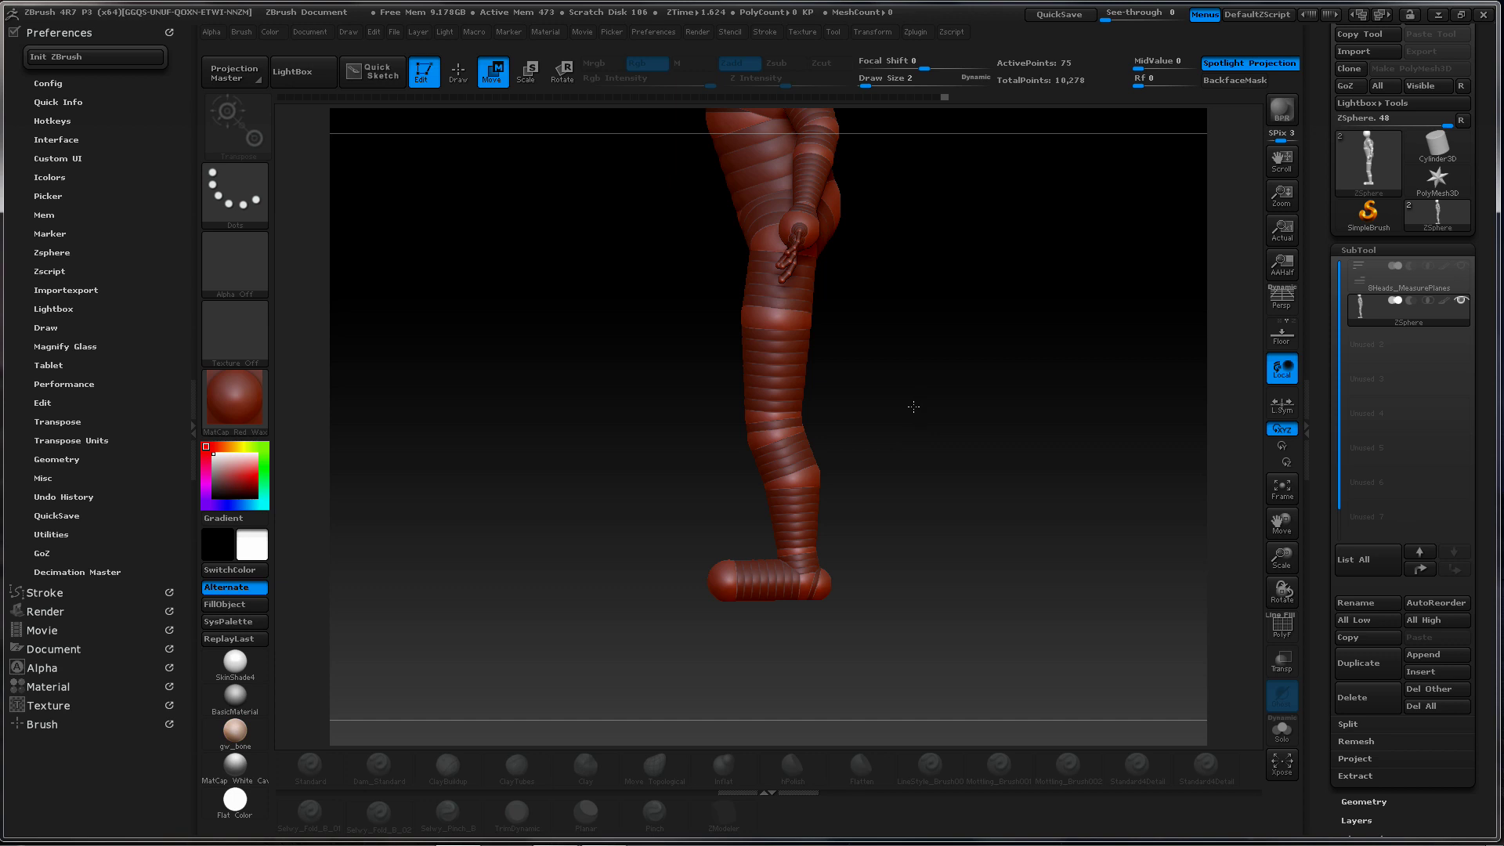
alt+drag(895, 412, 1066, 370)
drag(583, 478, 723, 588)
alt+drag(723, 588, 749, 431)
click(740, 487)
alt+drag(738, 533, 771, 564)
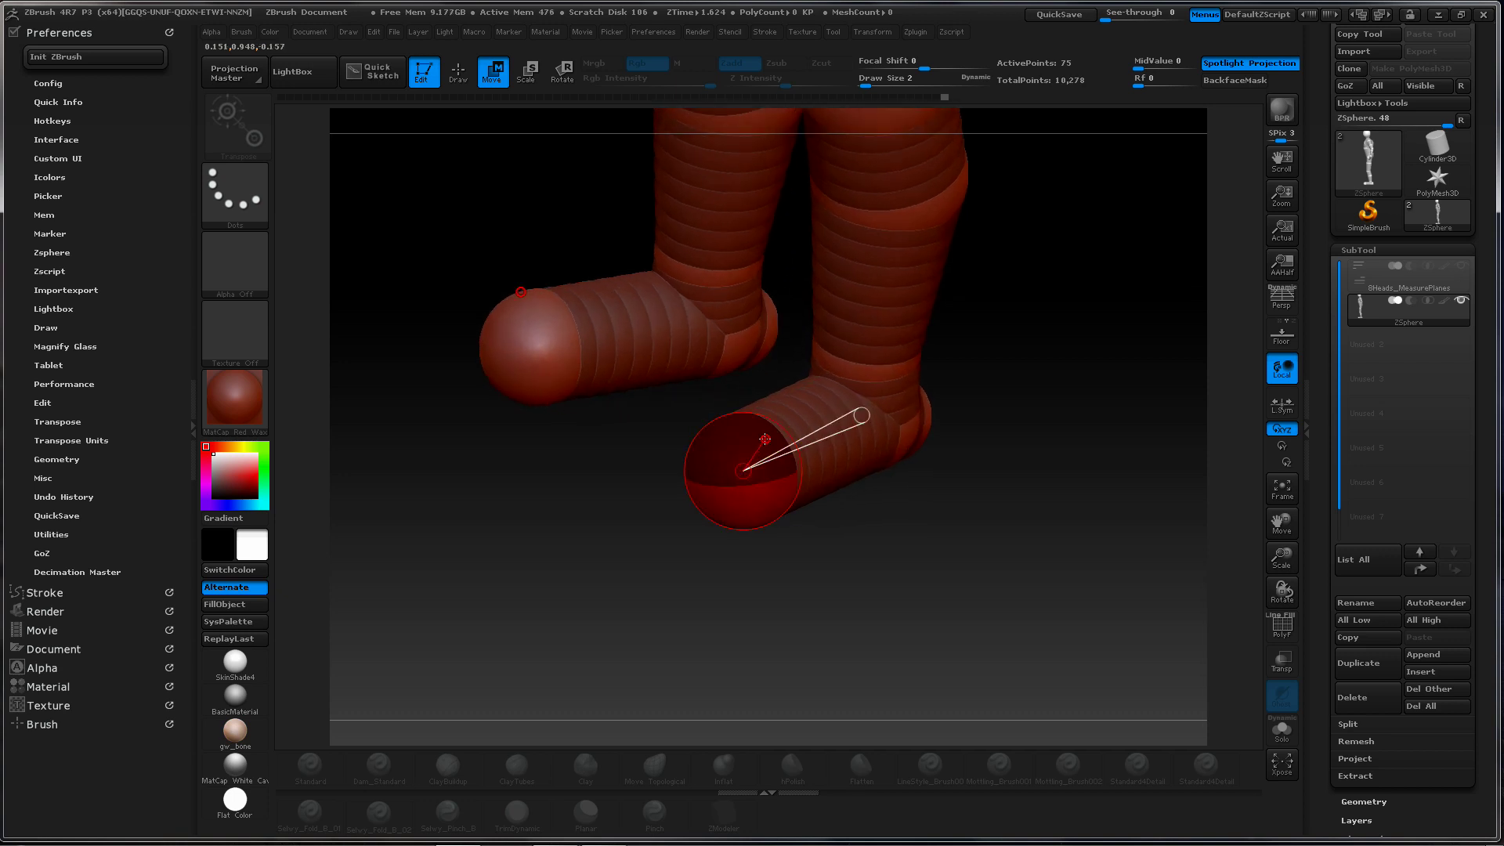
key(q)
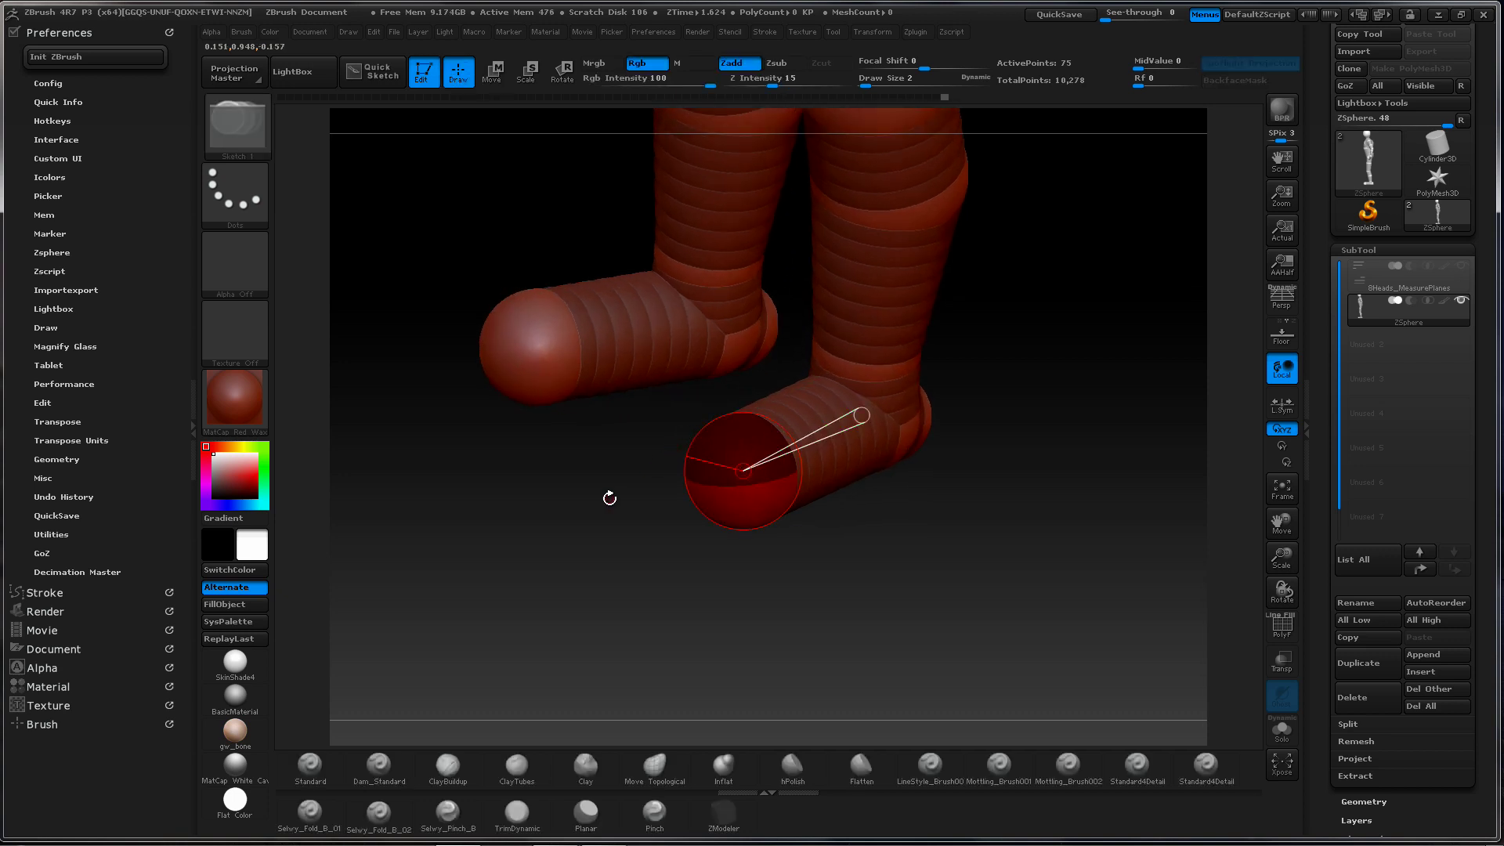
drag(705, 453, 675, 460)
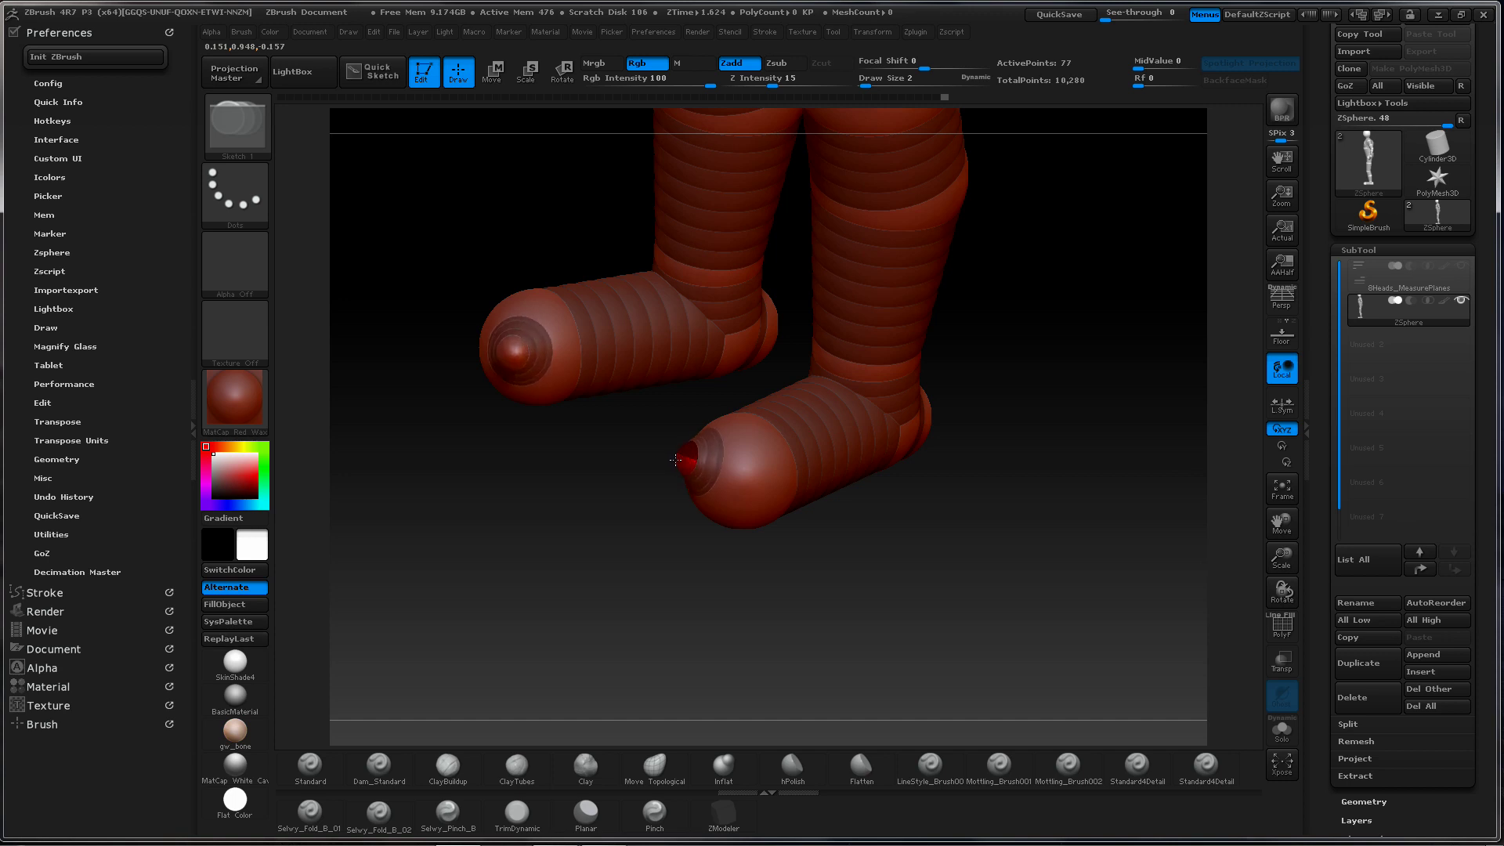
Position the big-toe ZSphere at the inner front of the foot, adjusting it from the front, side and above
key(w)
drag(1018, 360, 1033, 443)
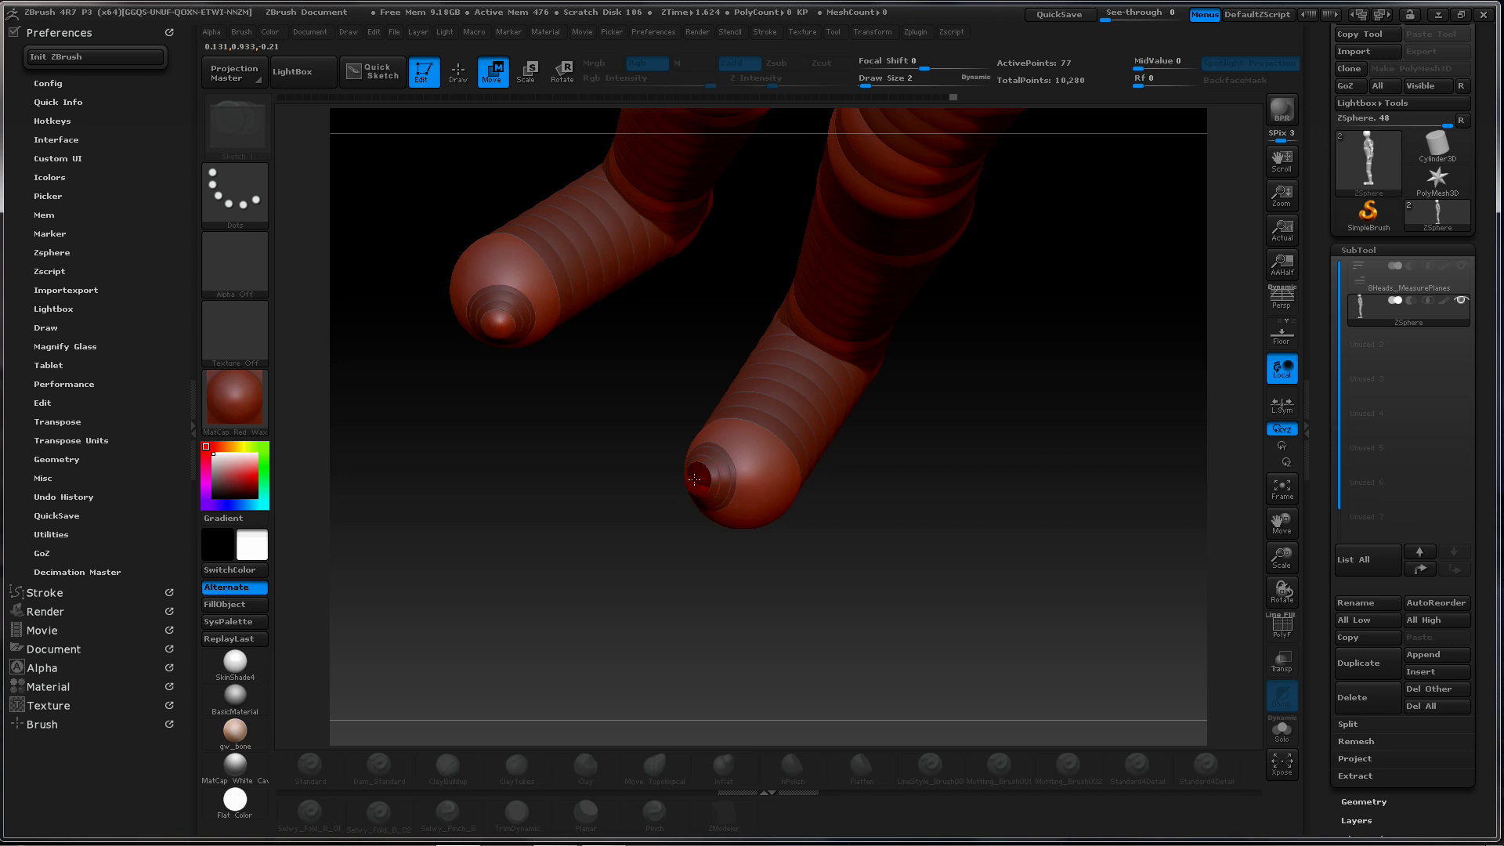
drag(694, 479, 706, 474)
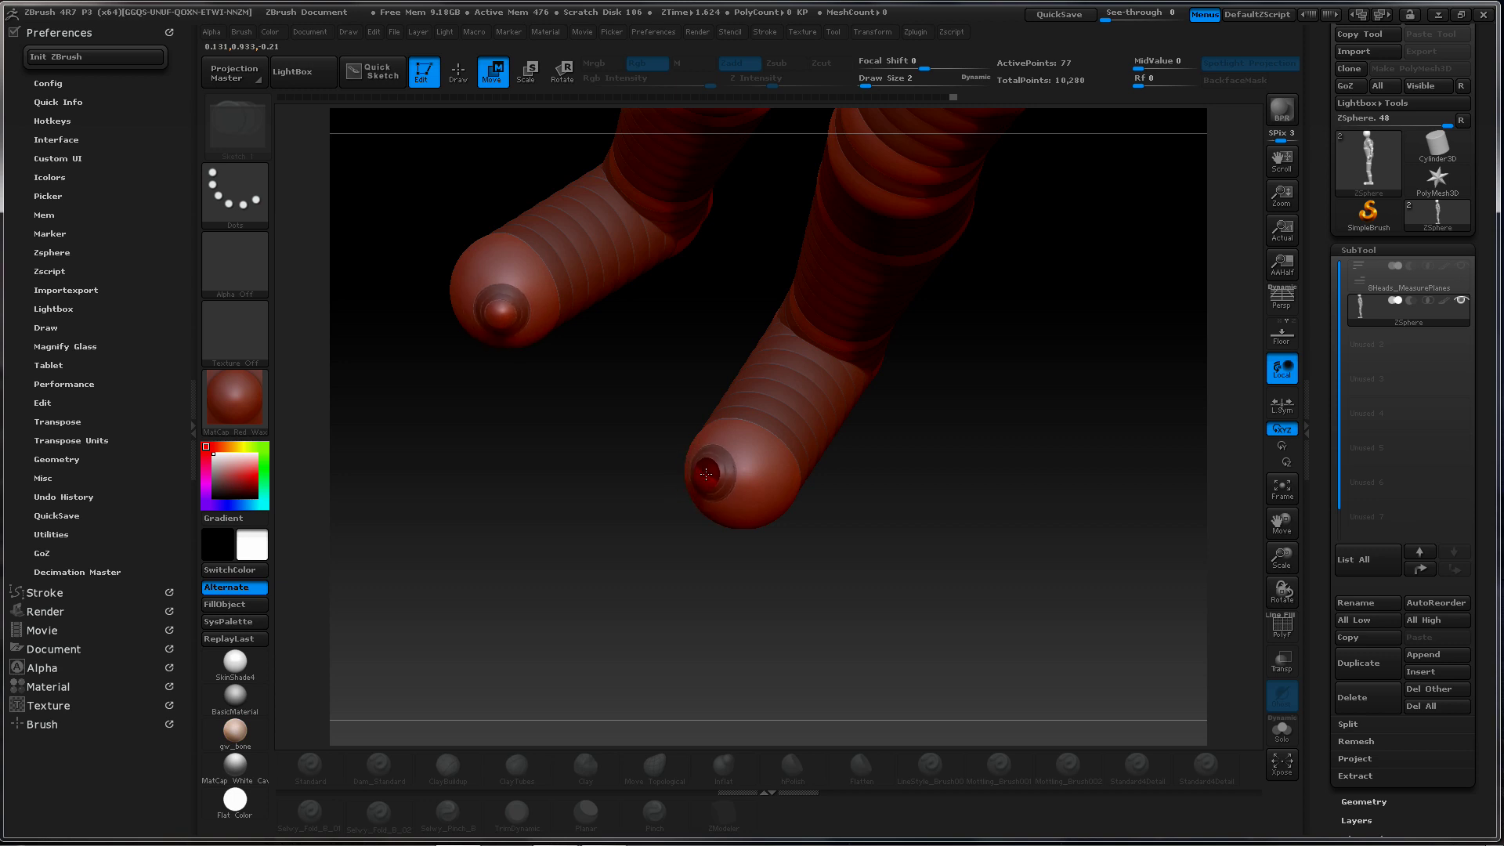
drag(869, 450, 710, 480)
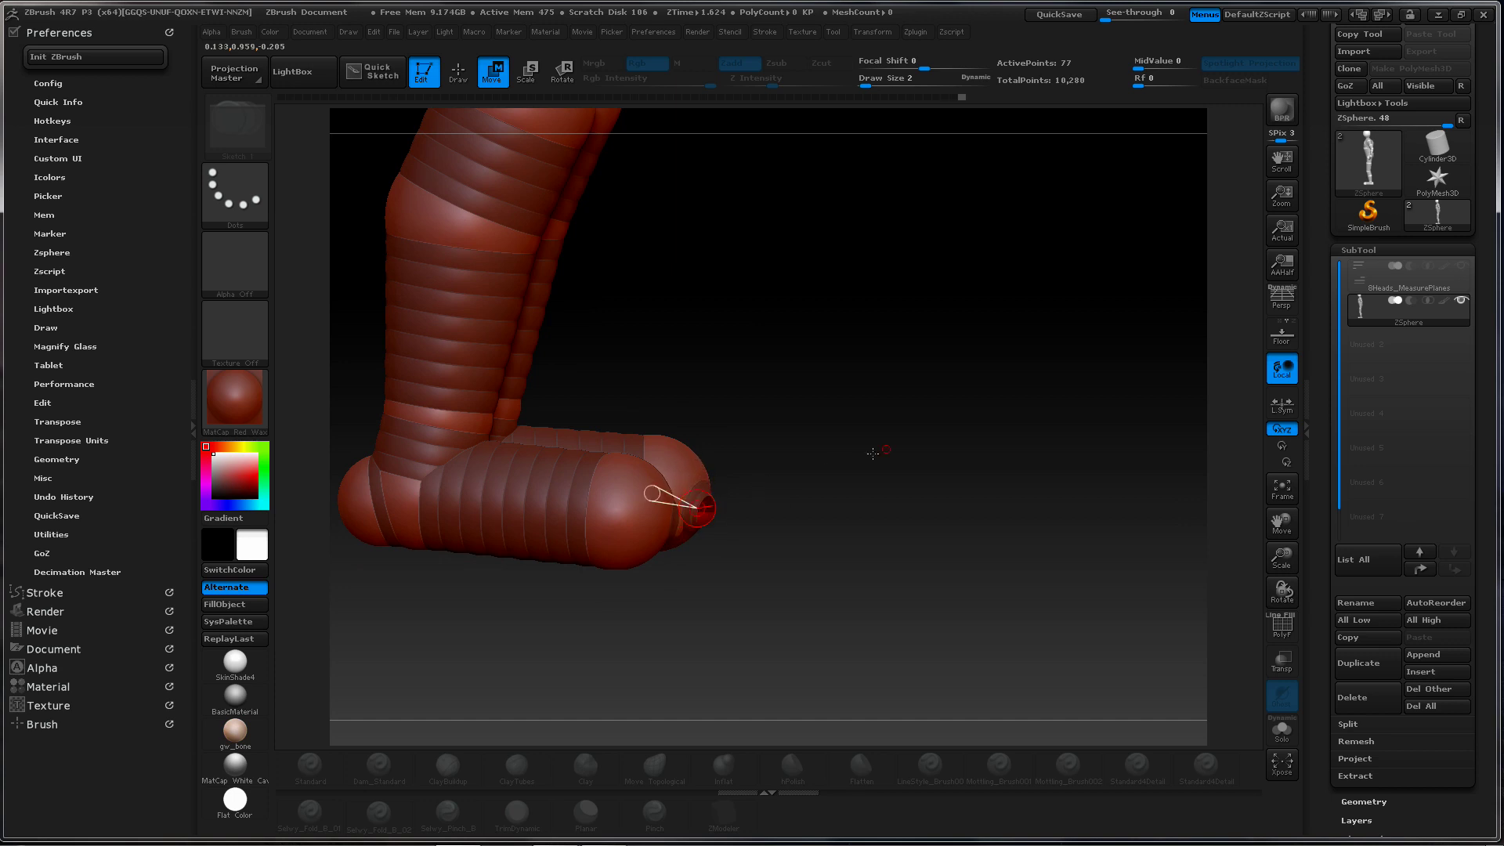
drag(873, 453, 705, 523)
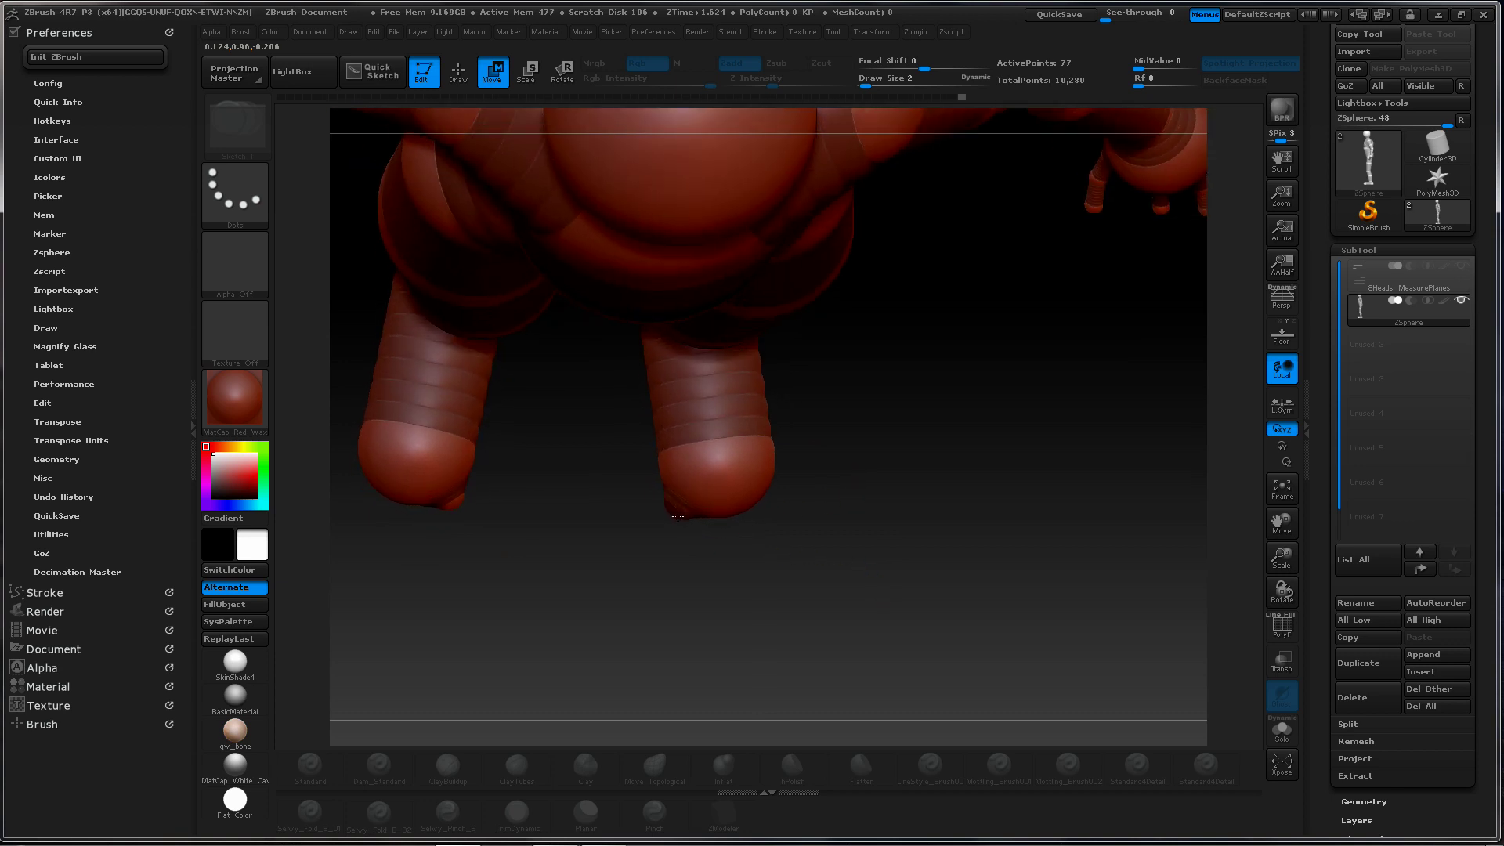
mouse_move(694, 497)
mouse_down()
mouse_move(883, 360)
mouse_move(880, 413)
mouse_move(1042, 401)
mouse_up()
Add four smaller ZSpheres in a row beside the big toe for the remaining toes, and preview the skin
key(q)
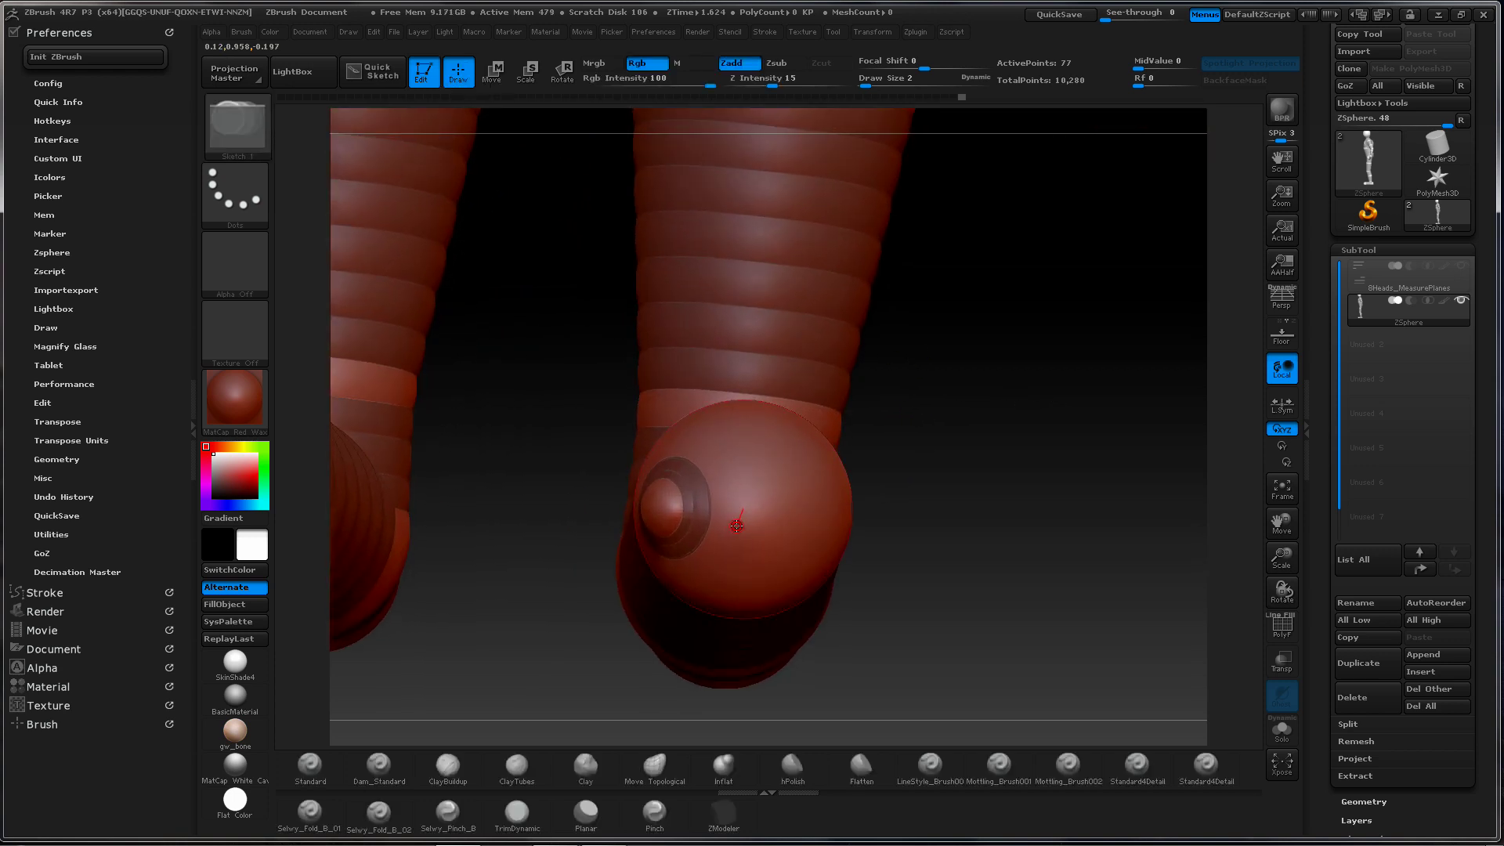
drag(735, 527, 814, 541)
drag(1000, 505, 885, 526)
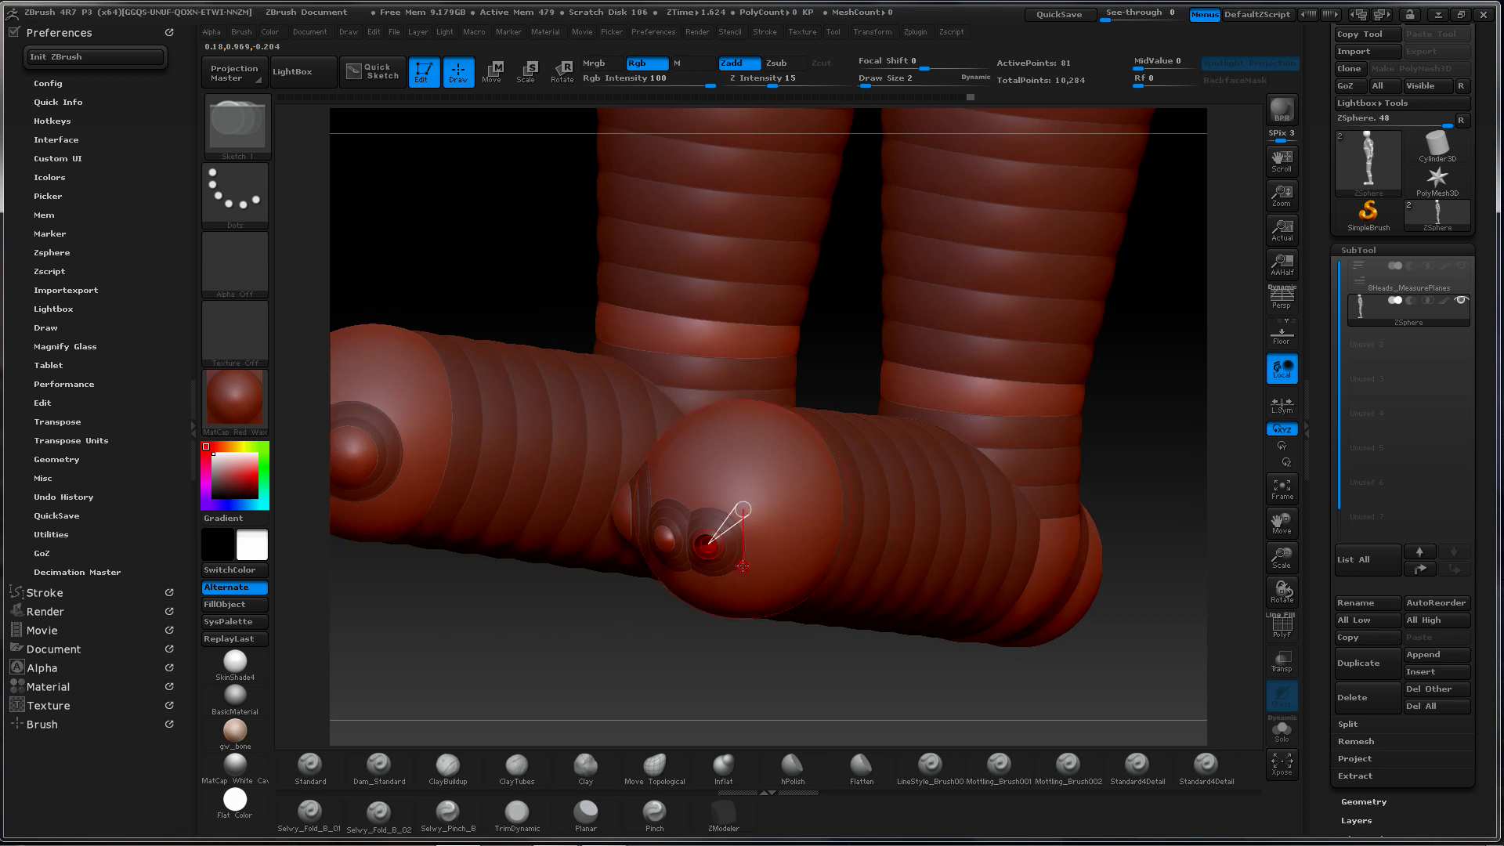
drag(741, 556, 796, 572)
key(ctrl+z)
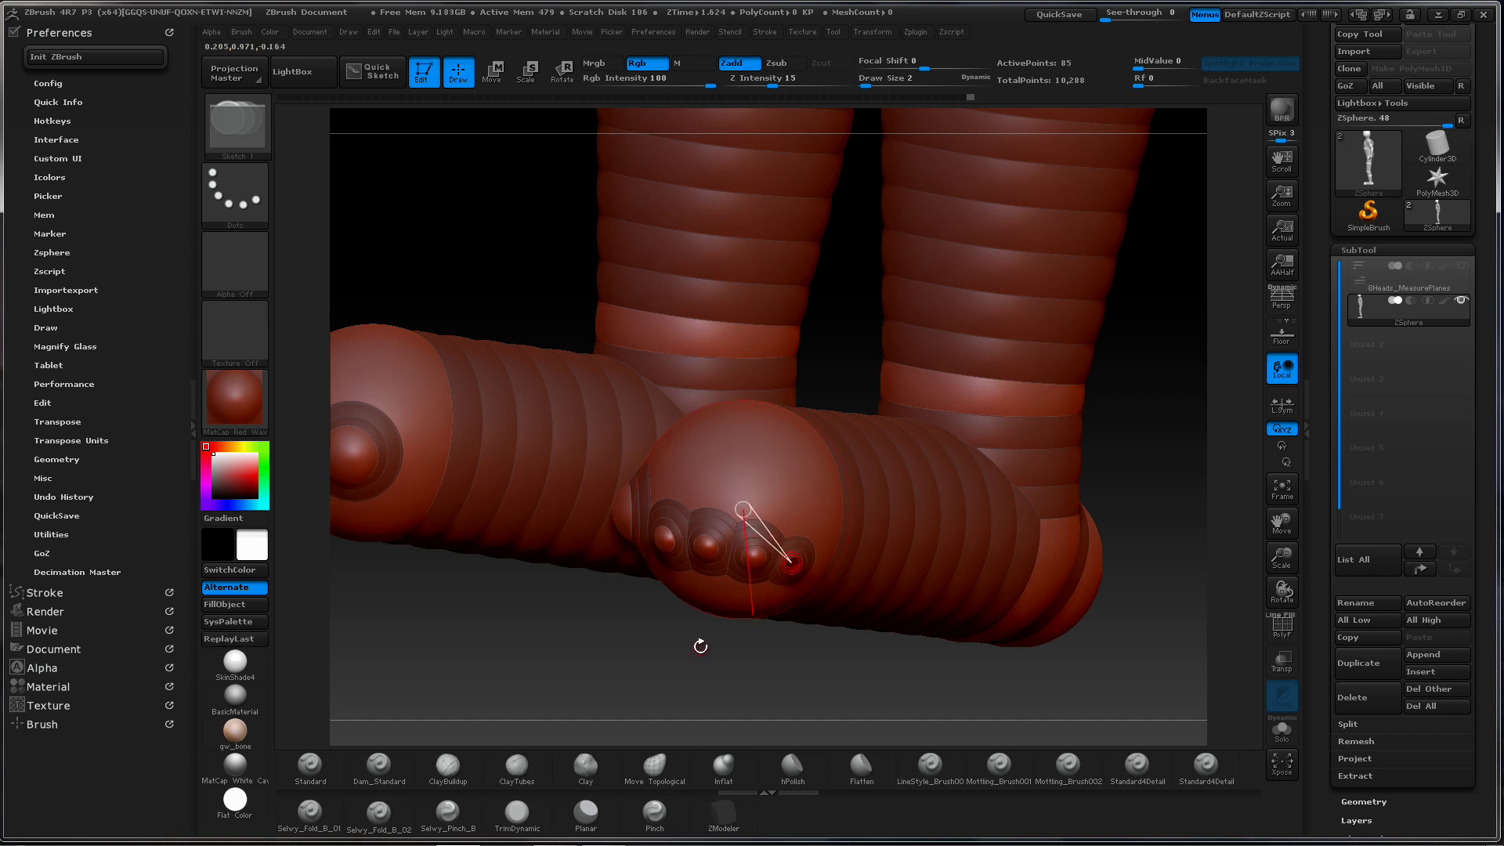
mouse_move(639, 632)
mouse_down()
mouse_move(627, 684)
mouse_move(642, 658)
mouse_up()
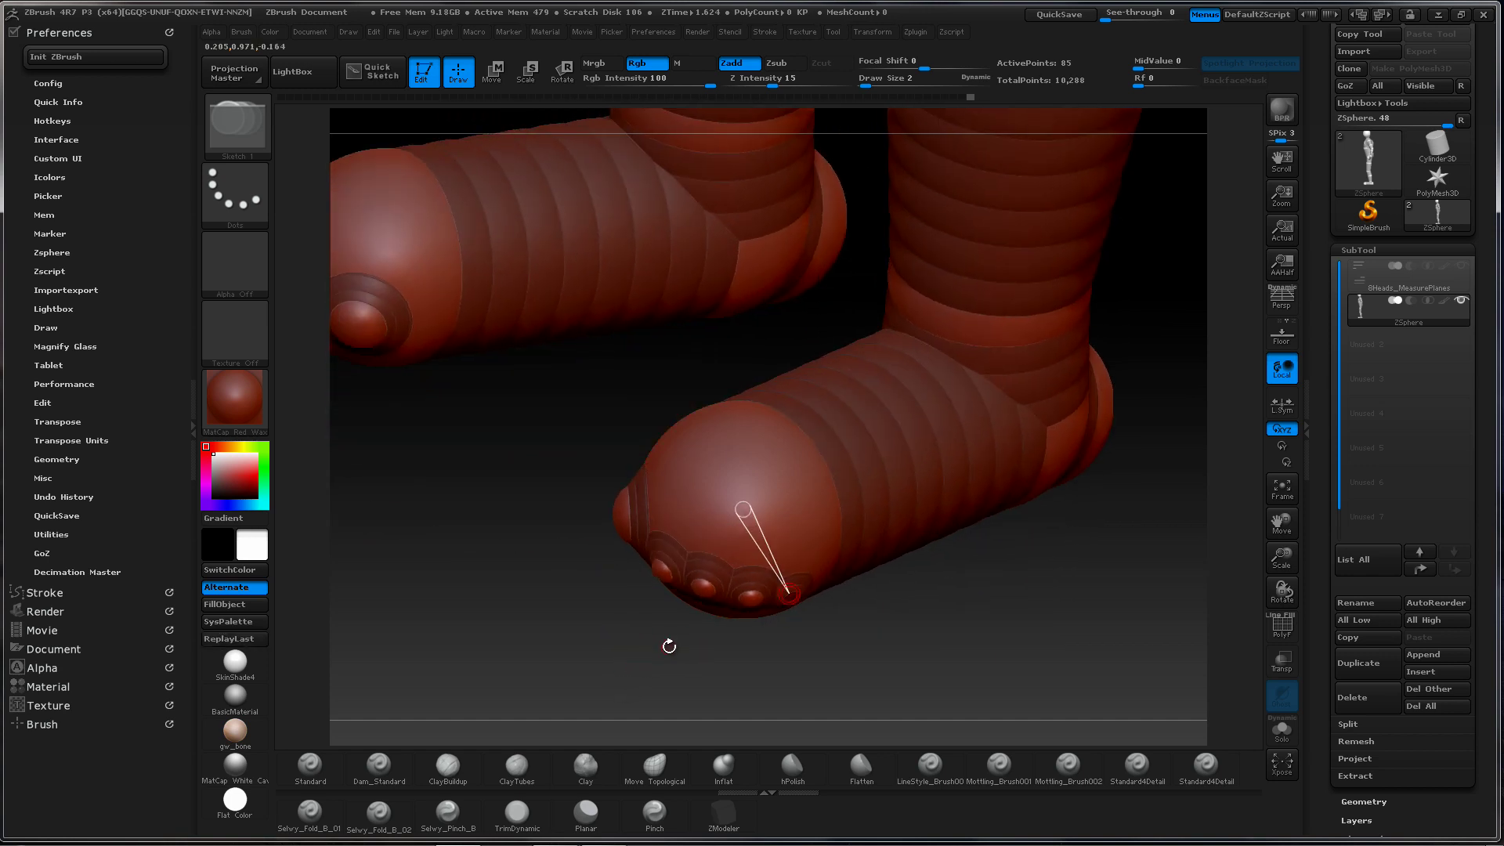
key(a)
key(a)
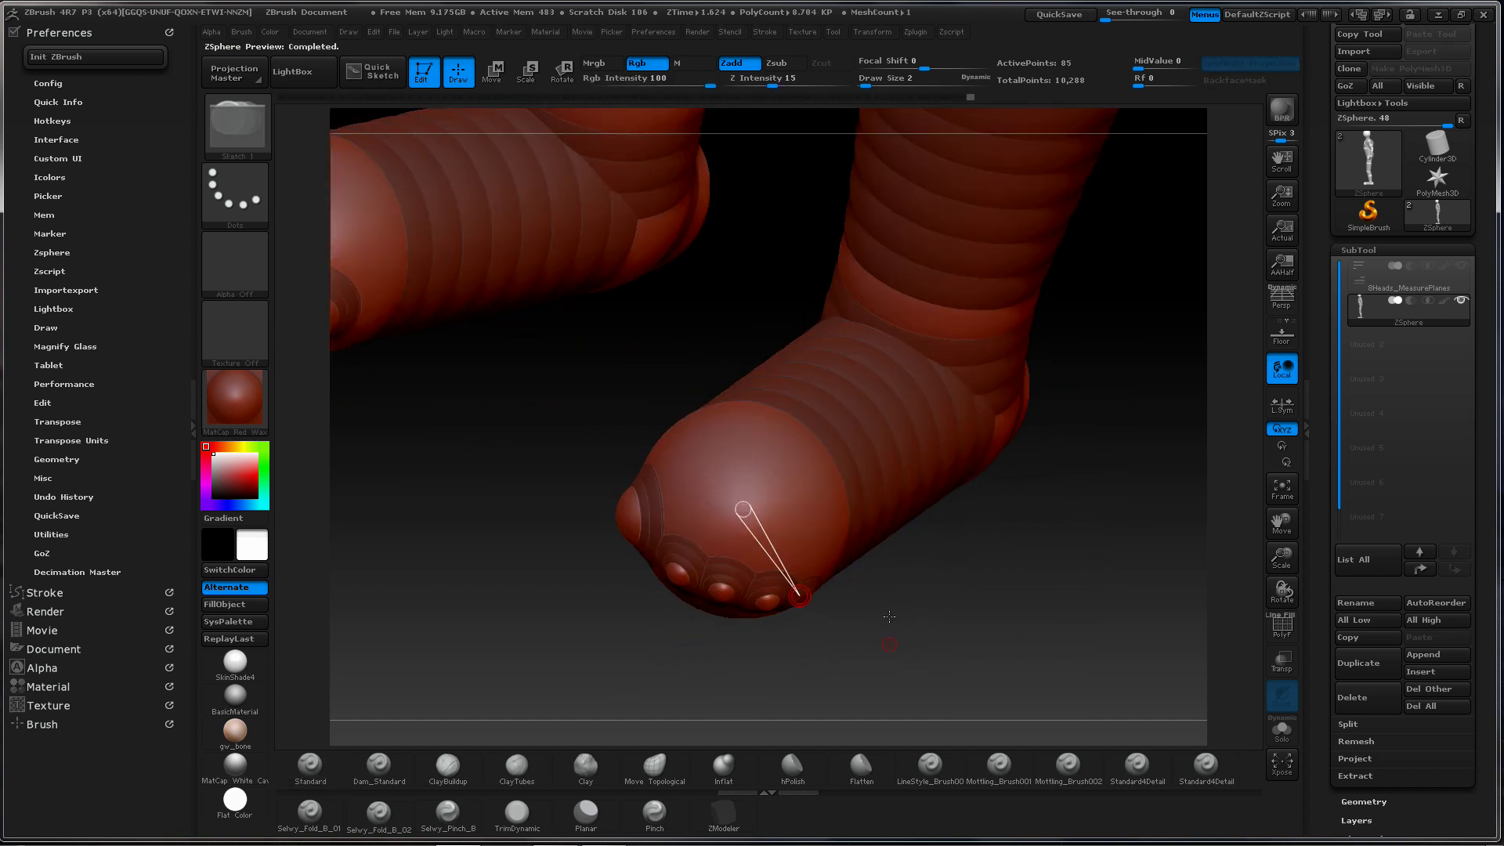
Add a second ZSphere on top of each of the five toe ZSpheres
drag(889, 616, 815, 575)
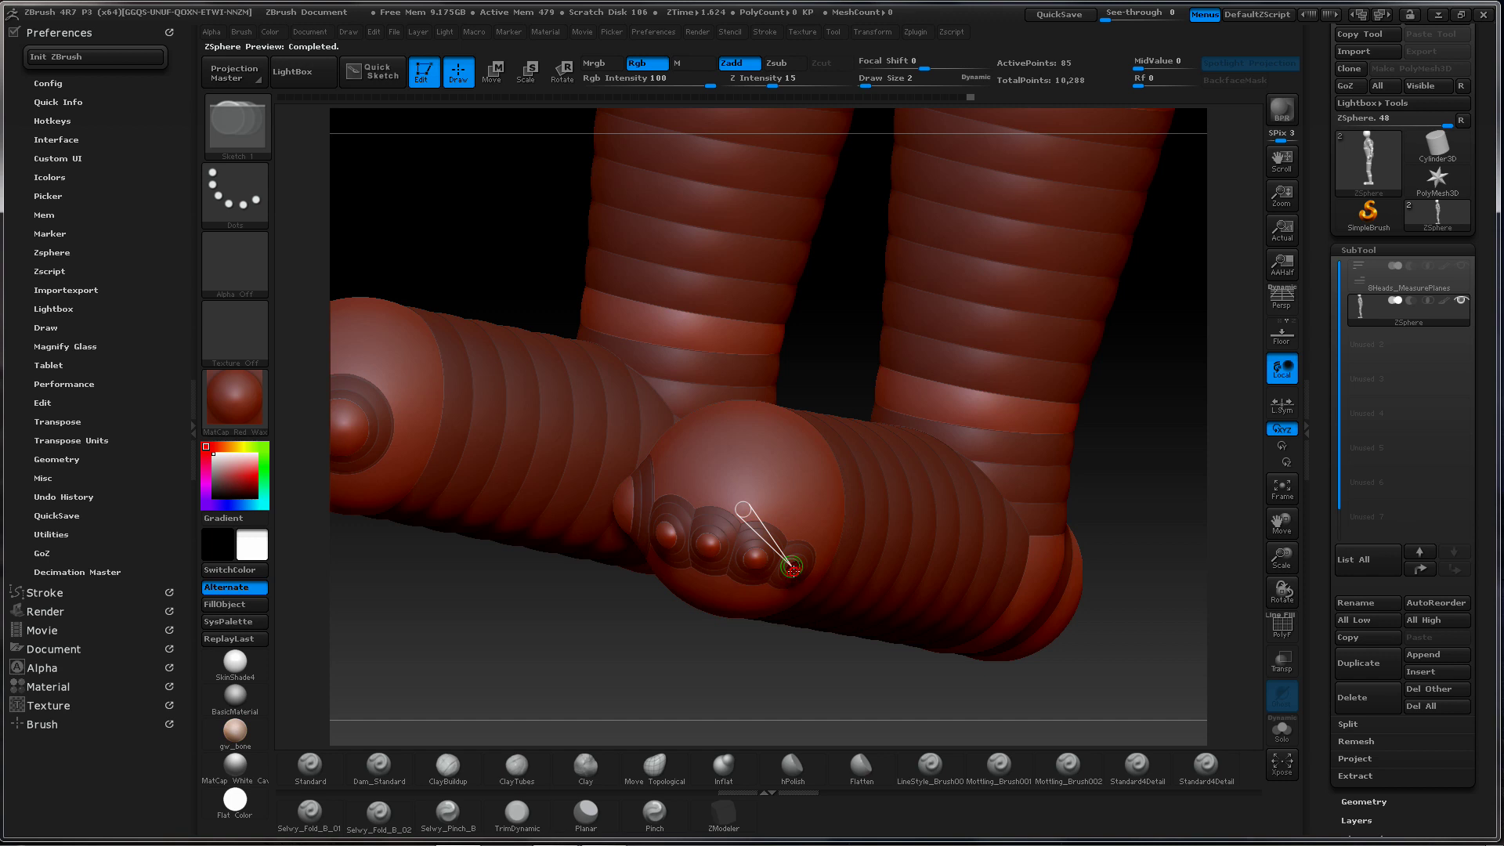
drag(792, 567, 795, 569)
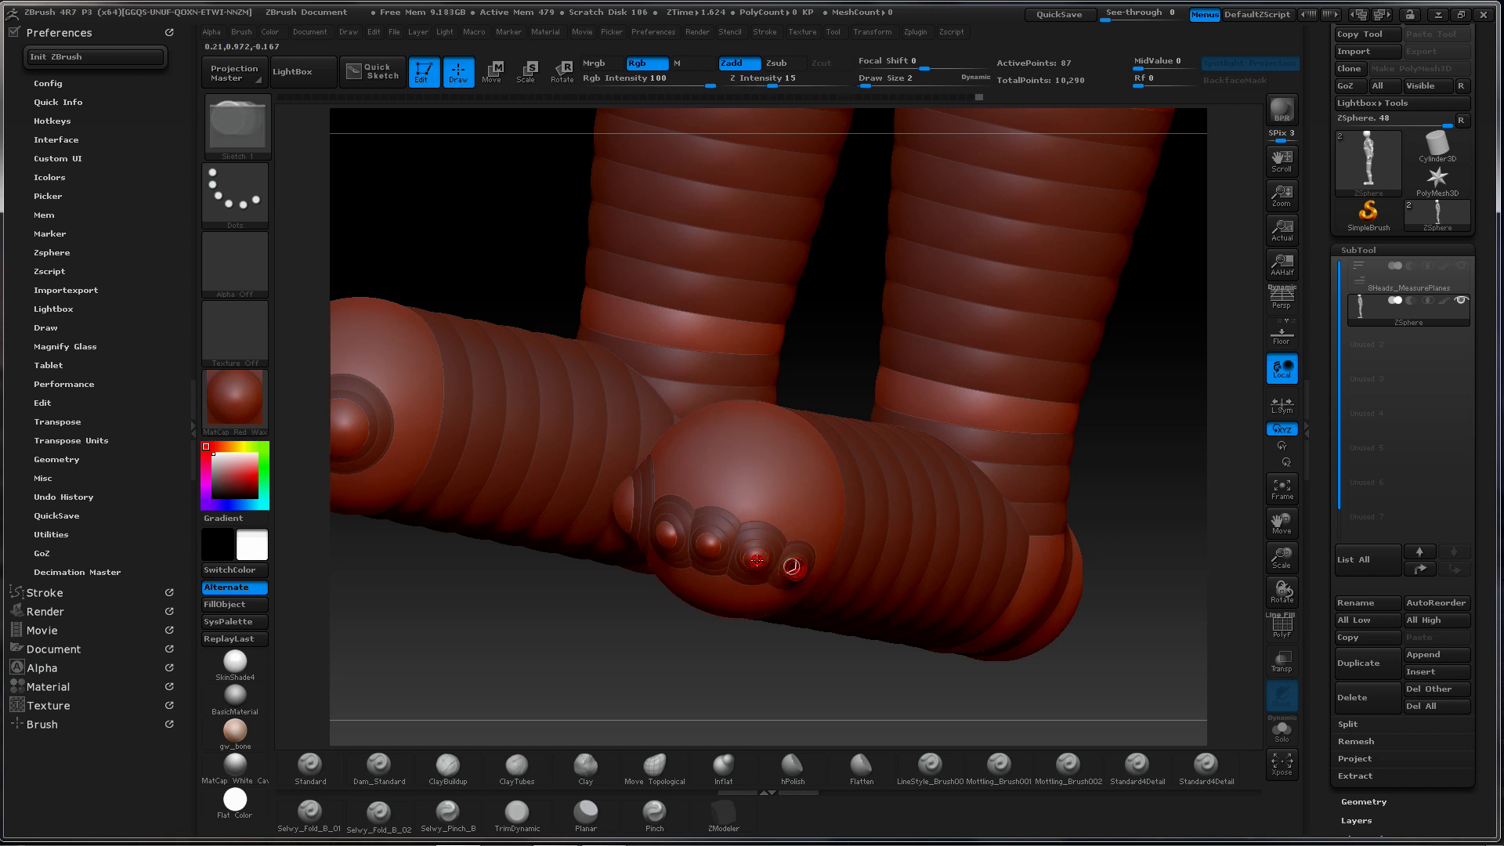
drag(757, 562, 712, 564)
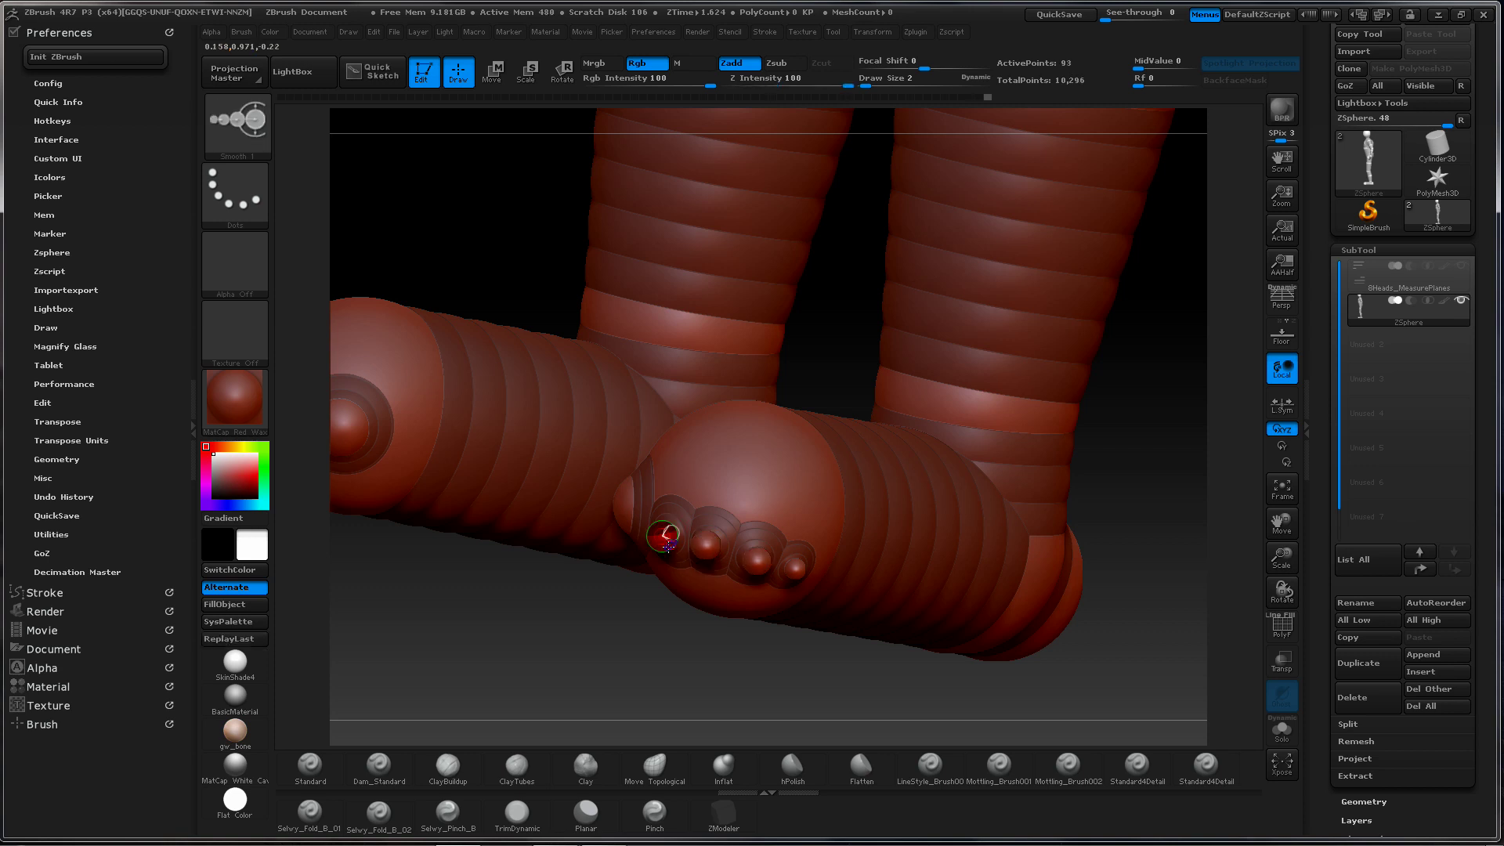
drag(564, 624, 638, 665)
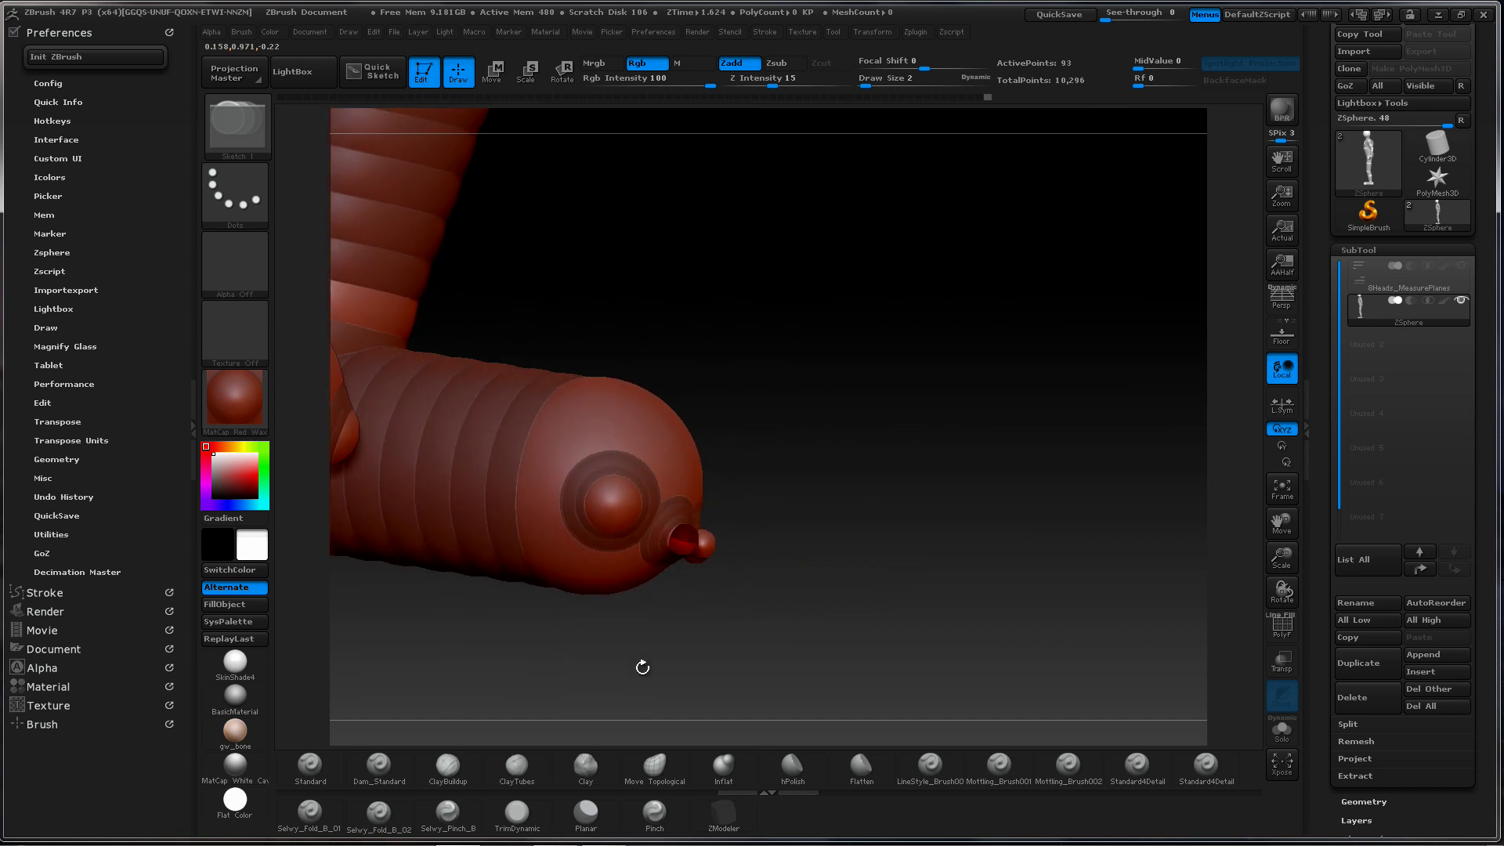
click(622, 511)
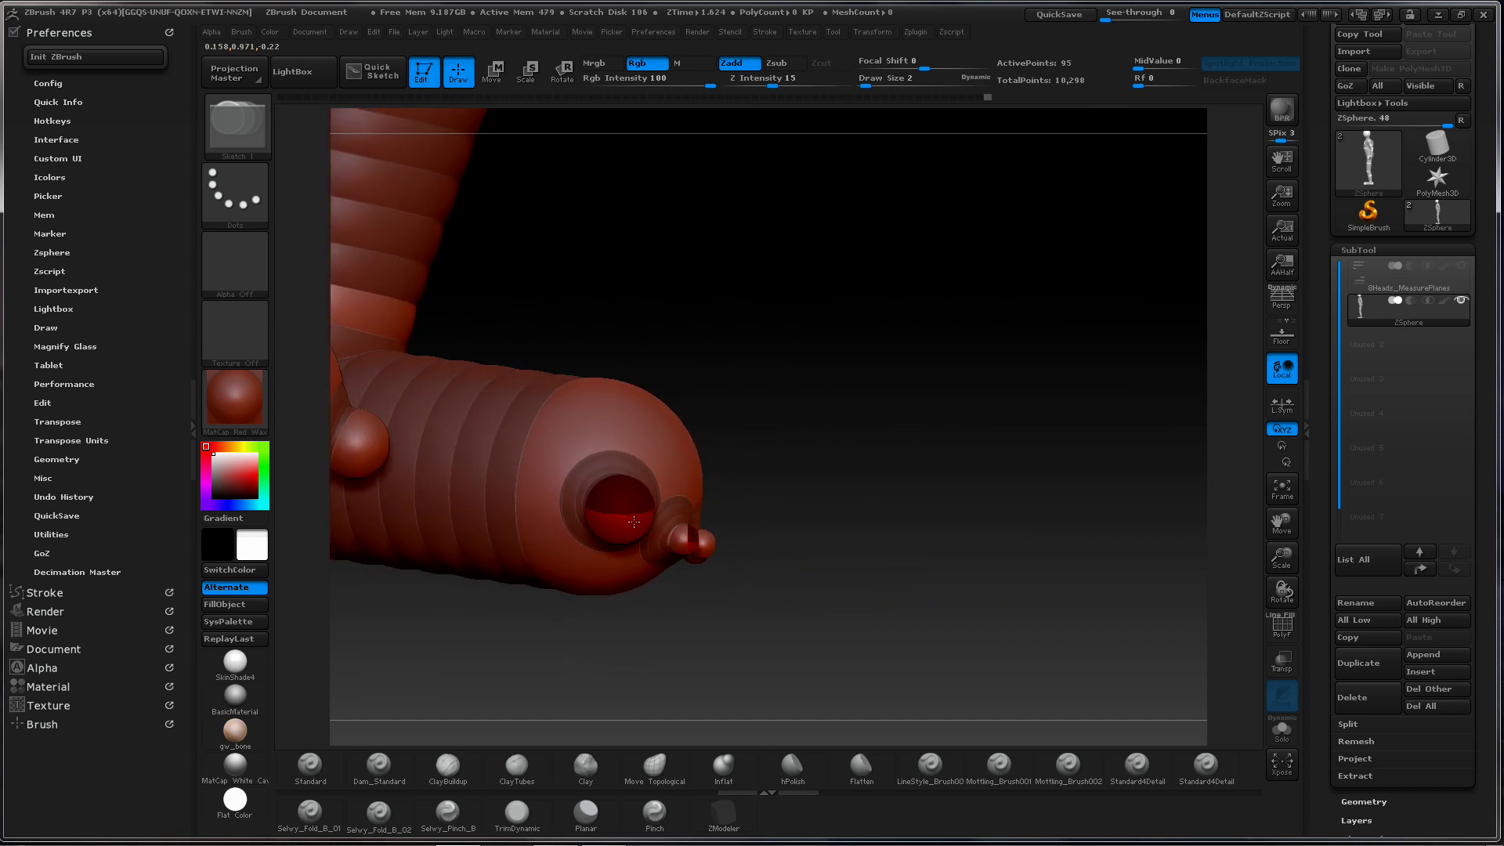
Move the end ZSpheres of the big, second and third toes forward to lengthen those toes
mouse_move(900, 436)
mouse_down()
mouse_move(874, 594)
mouse_move(772, 588)
mouse_up()
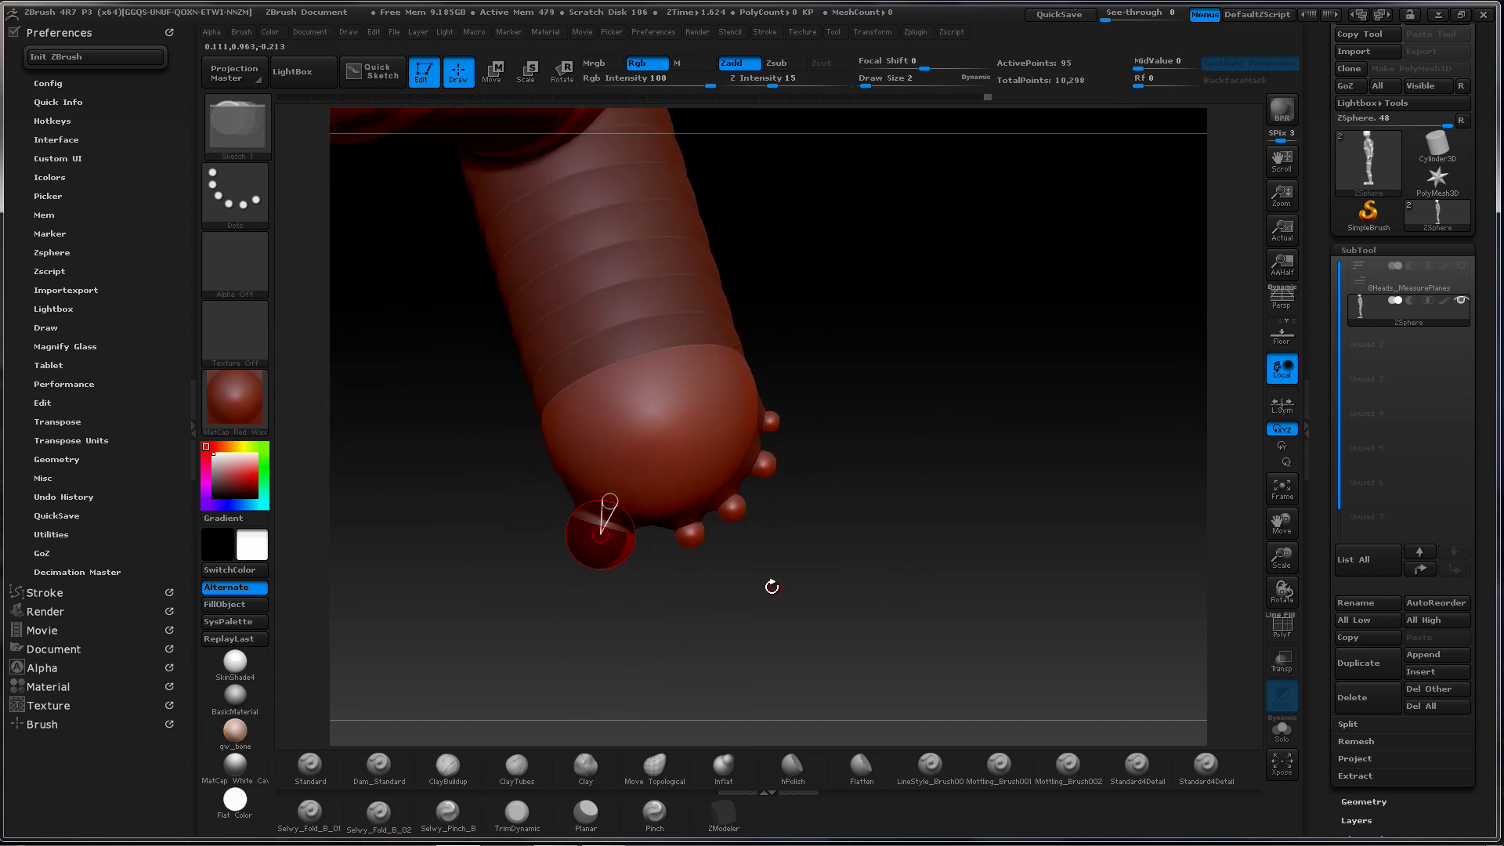
key(w)
drag(600, 548, 647, 619)
drag(694, 542, 714, 603)
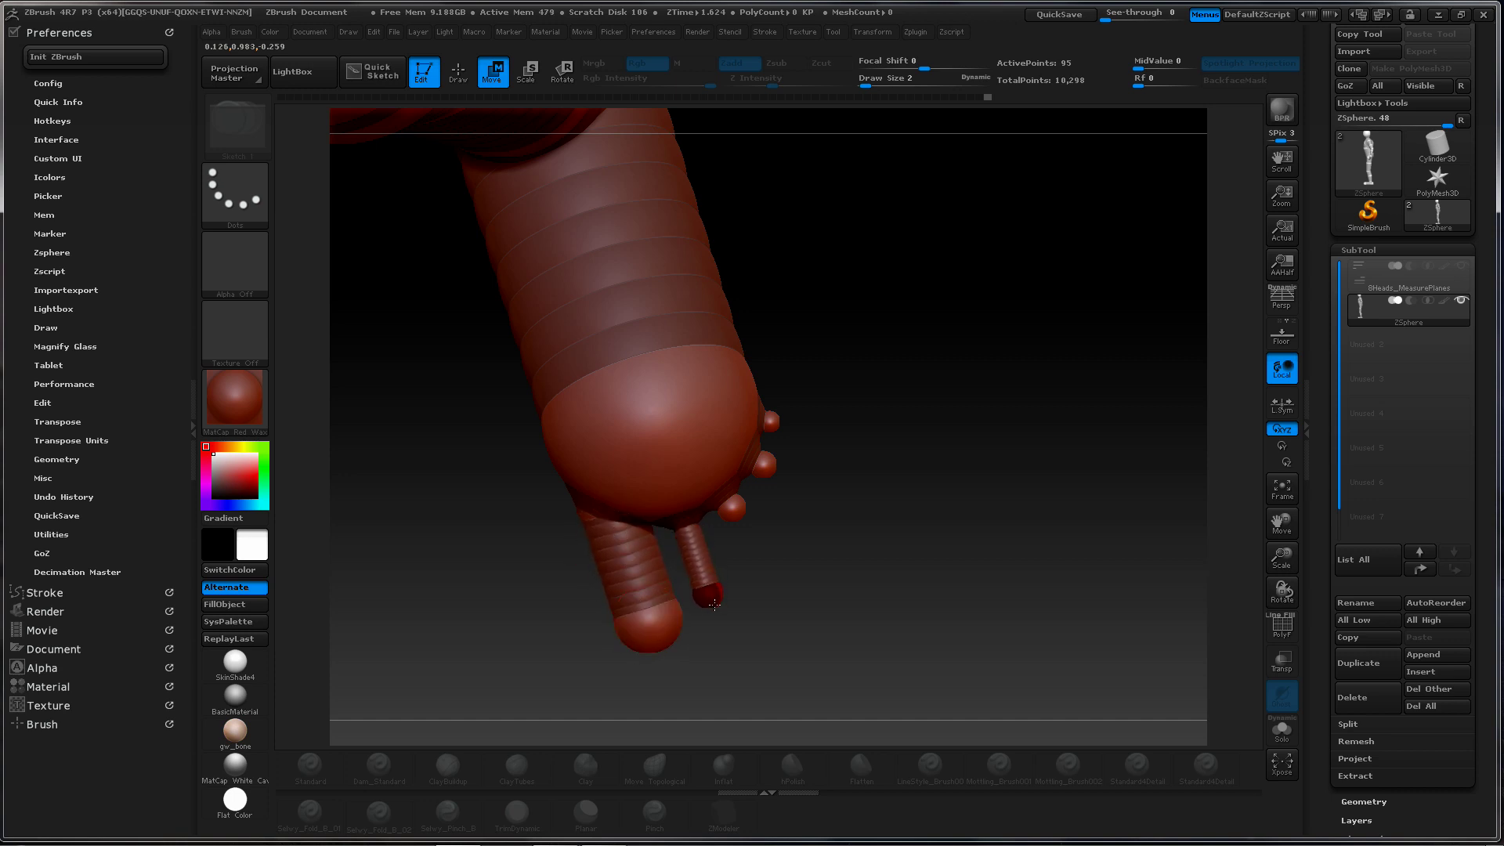
drag(739, 517, 738, 580)
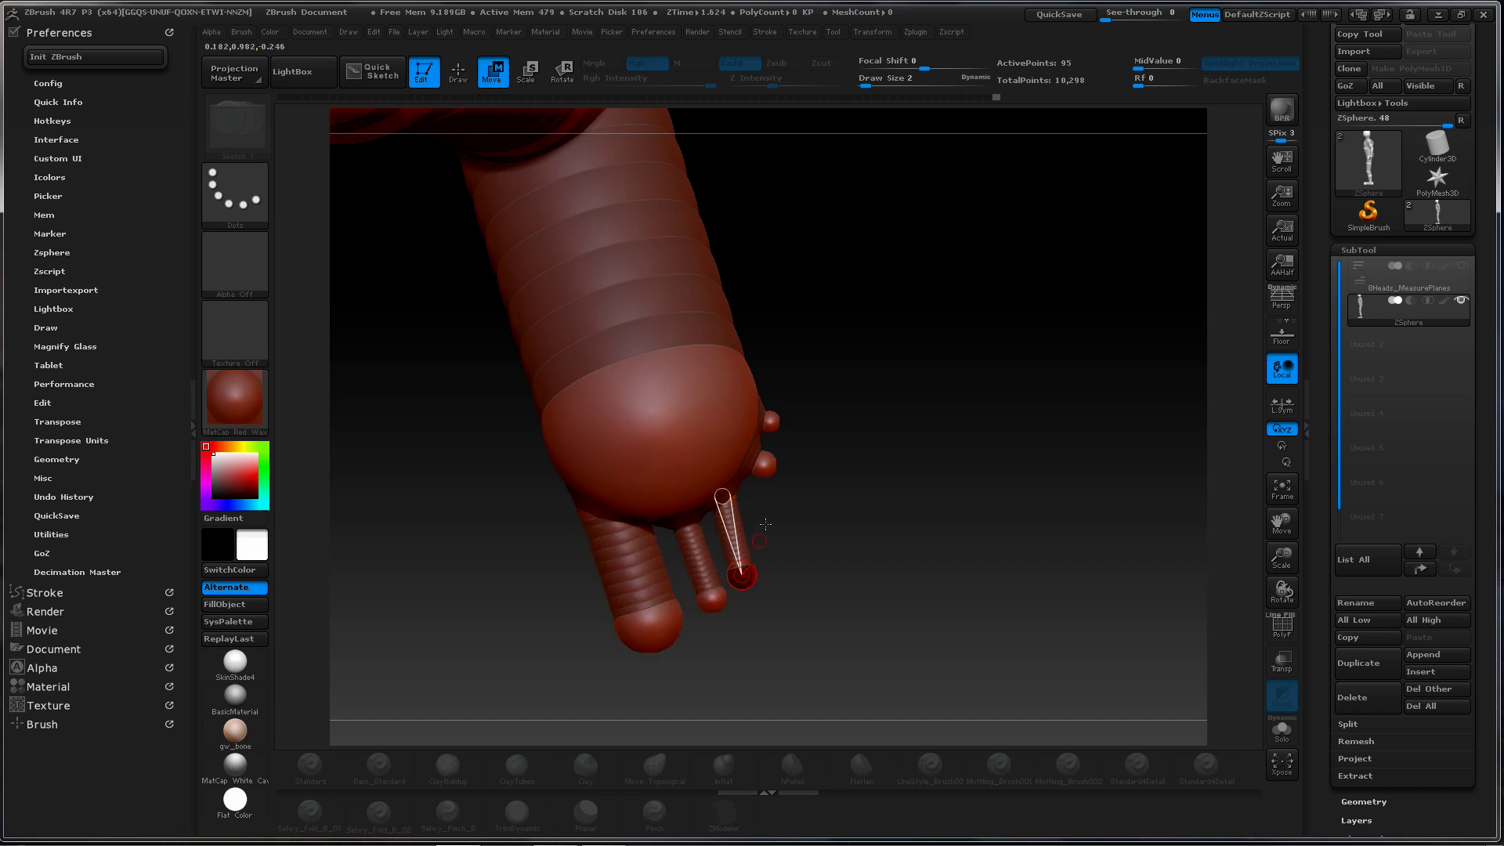
Move the end ZSpheres of the fourth and little toes forward to lengthen those toes
drag(766, 468, 786, 586)
key(ctrl+z)
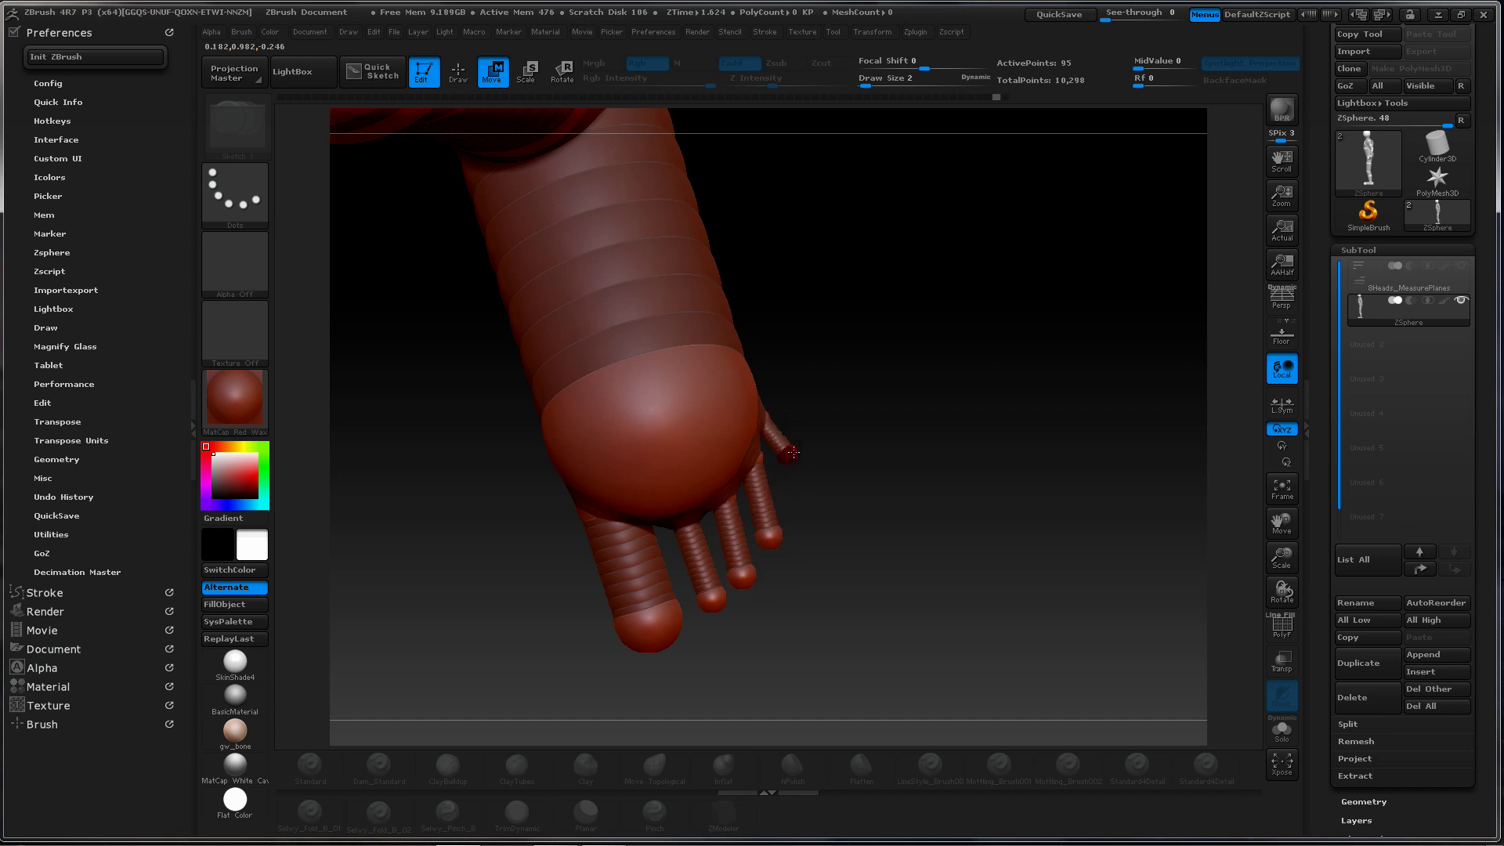
drag(771, 421, 791, 484)
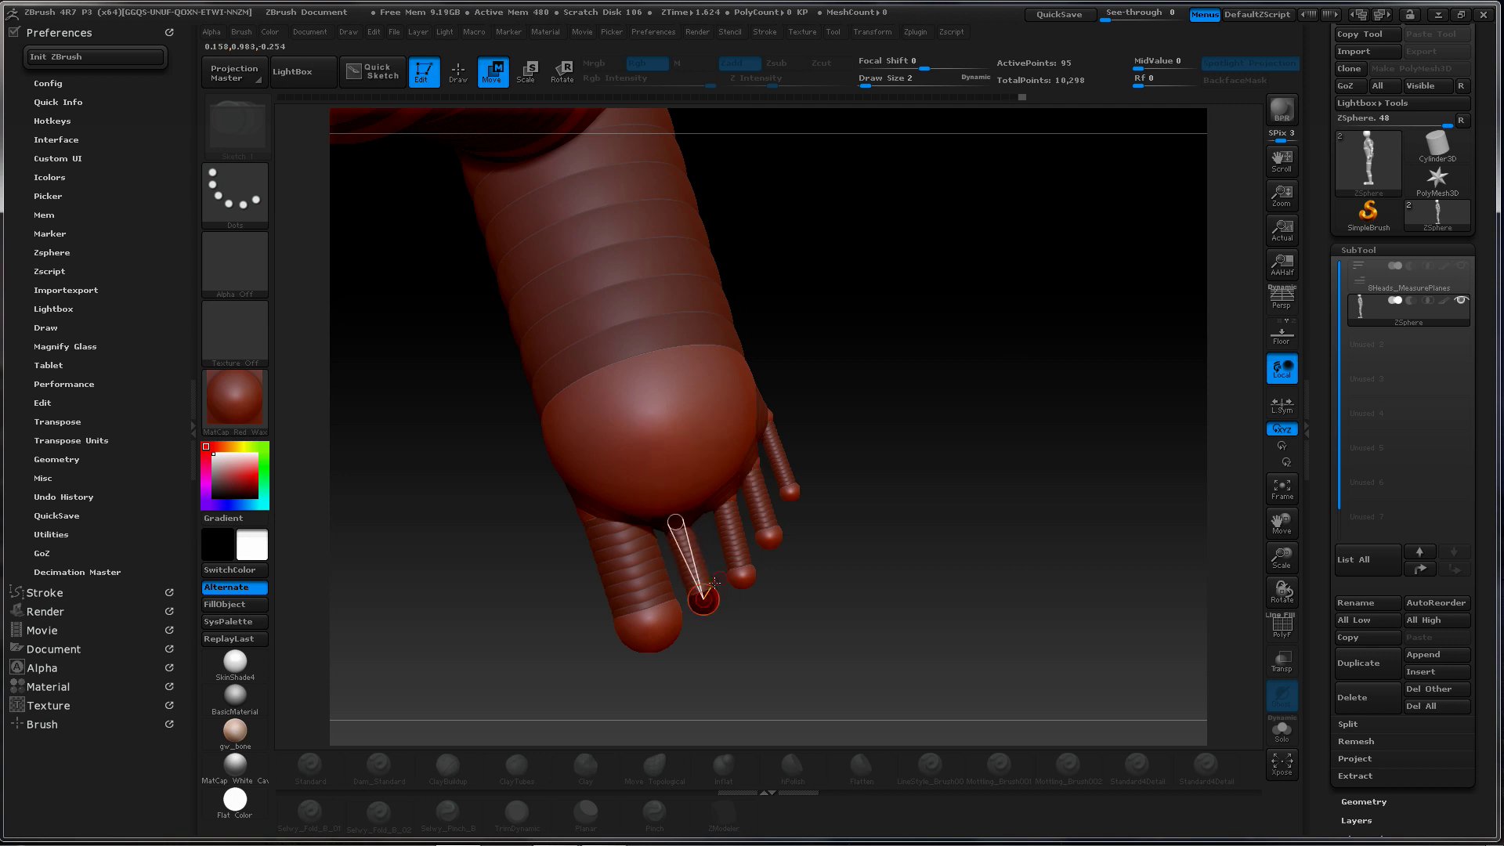
Nudge the smaller toes' ZSpheres to even out their spacing, and shift the big toe's base toward the inner side of the foot
drag(729, 499, 722, 502)
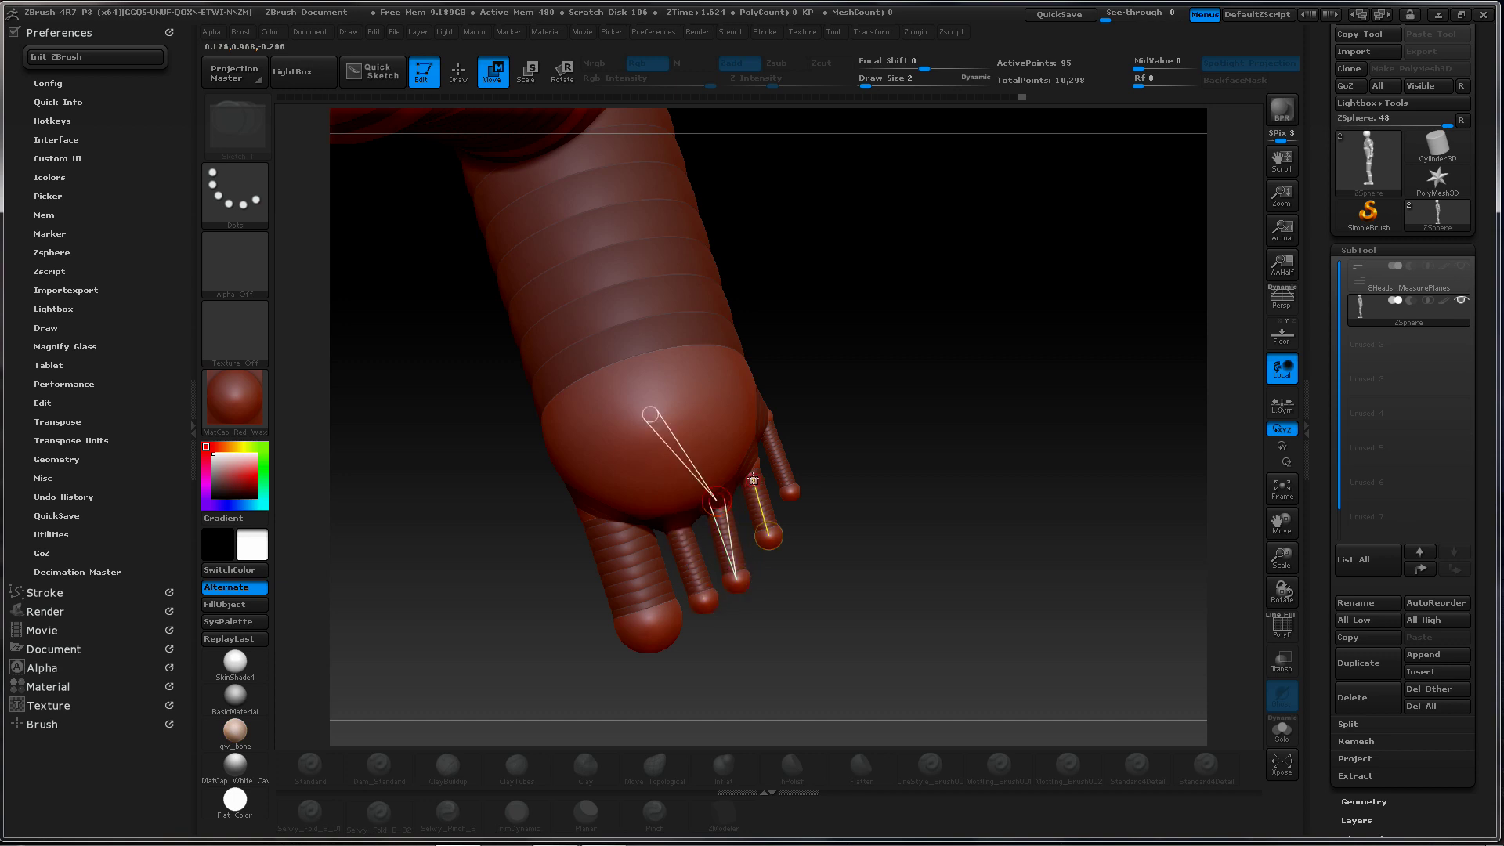
drag(770, 536, 763, 541)
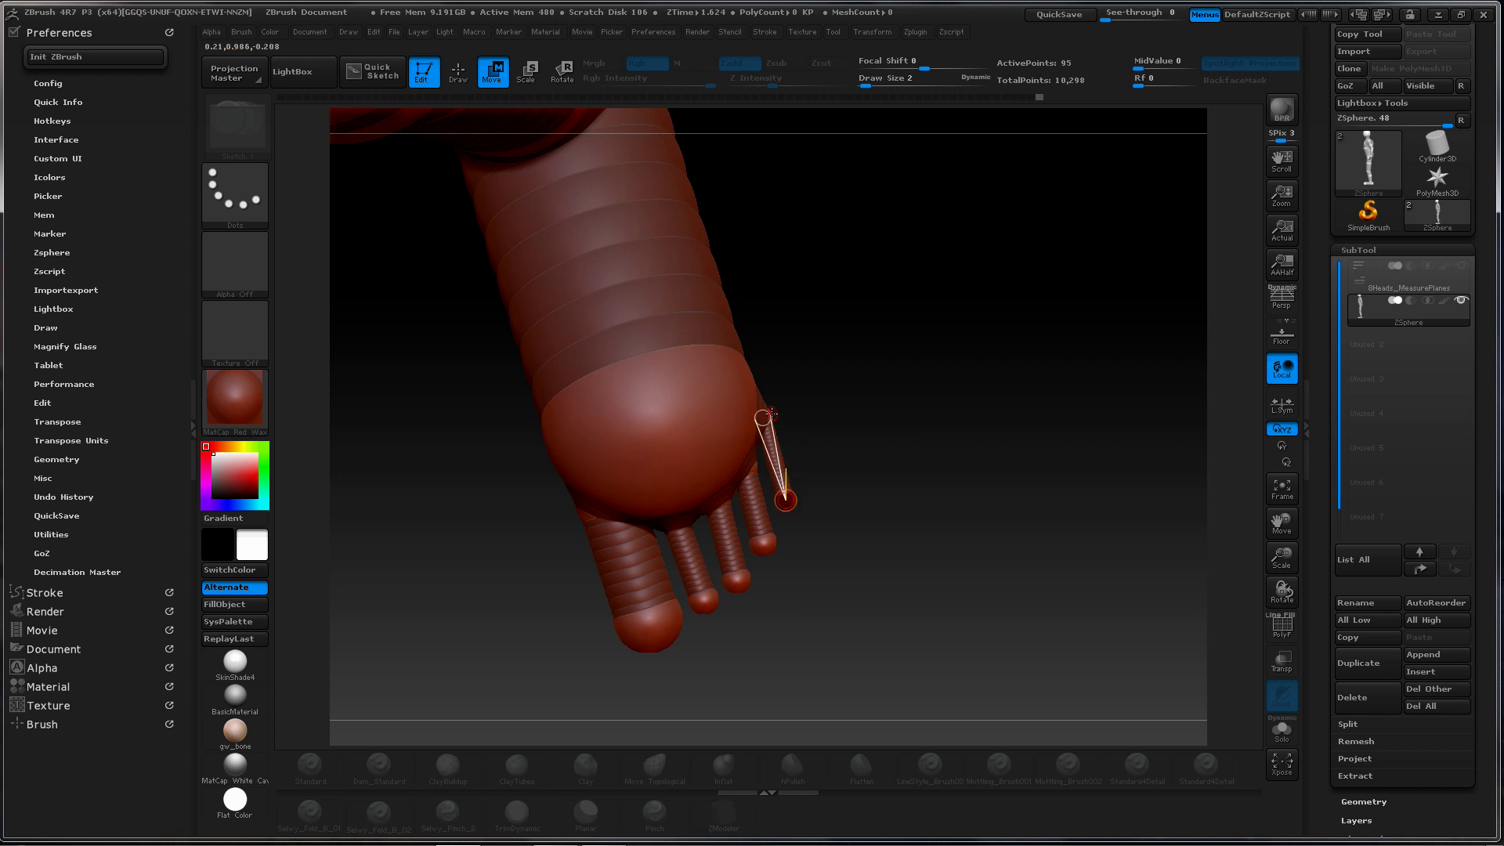
drag(583, 514, 562, 510)
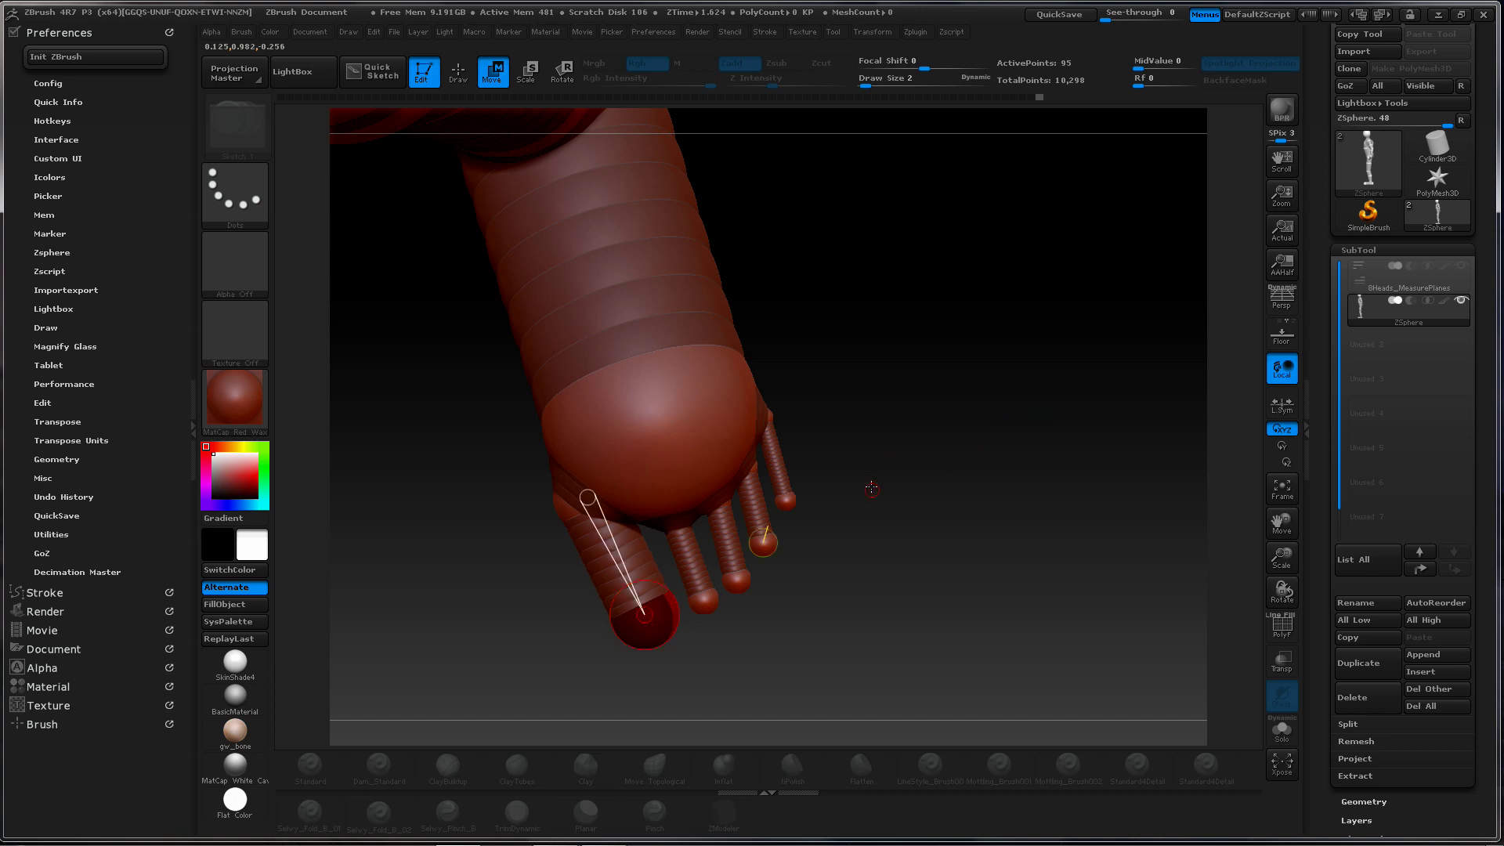
Preview the adaptive skin of the foot, inspect the toes from several angles, and return to the ZSpheres
drag(869, 510, 909, 345)
key(a)
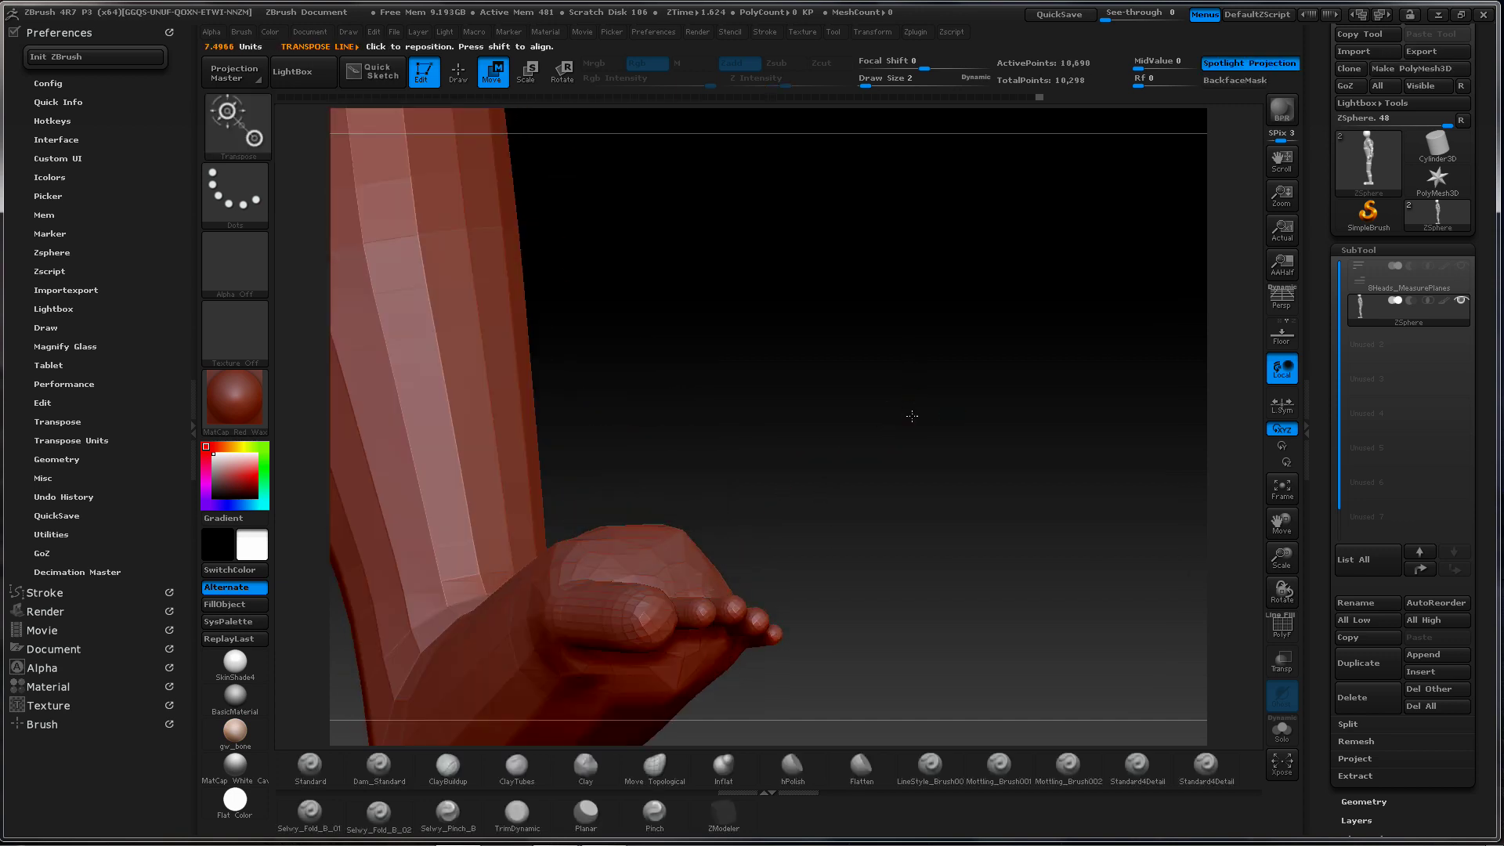
drag(925, 418, 816, 494)
drag(881, 520, 910, 597)
key(a)
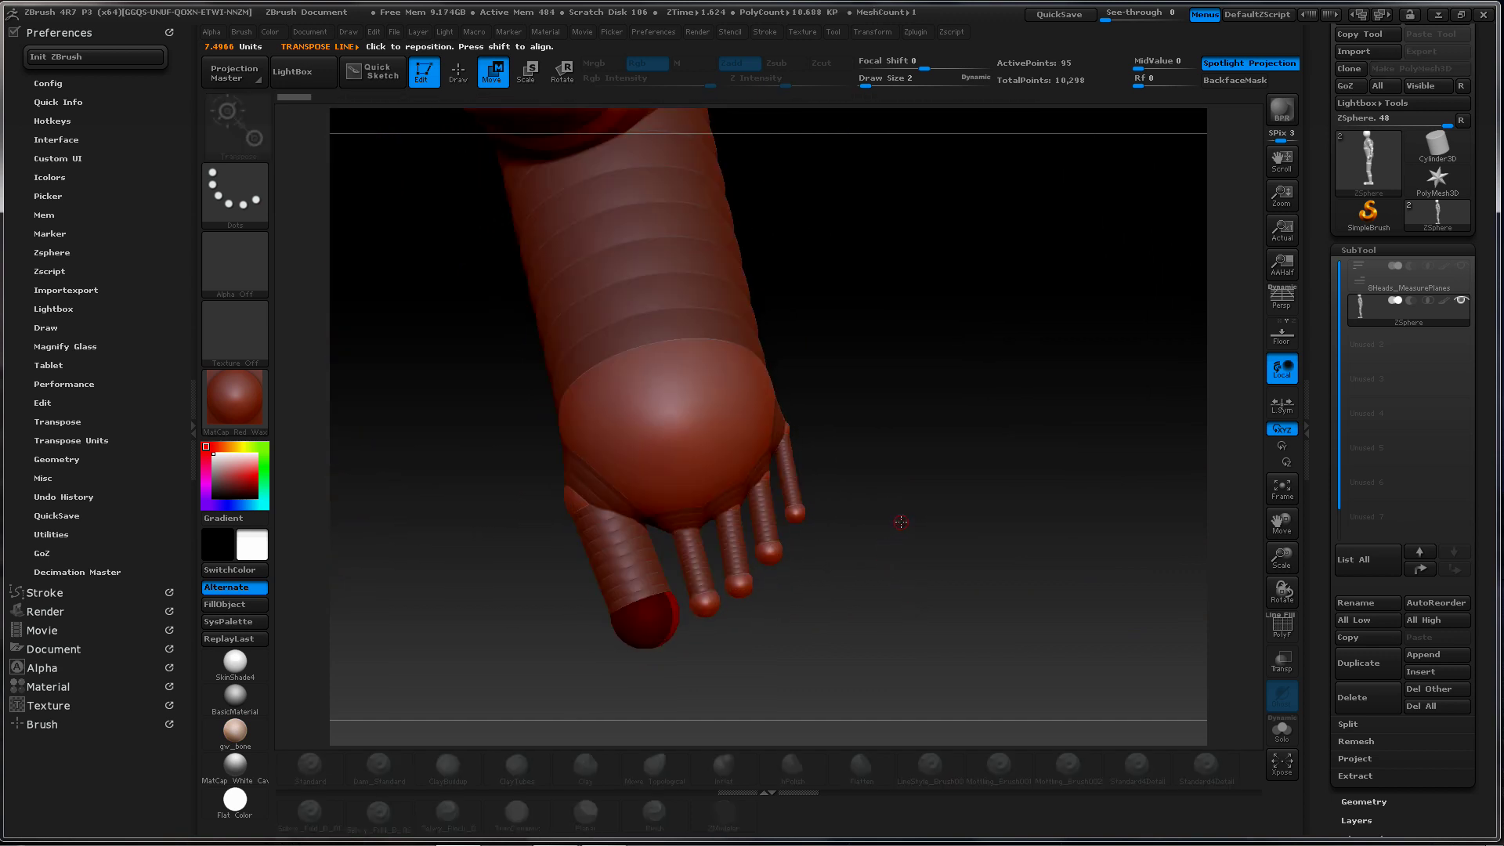
drag(1003, 458, 939, 464)
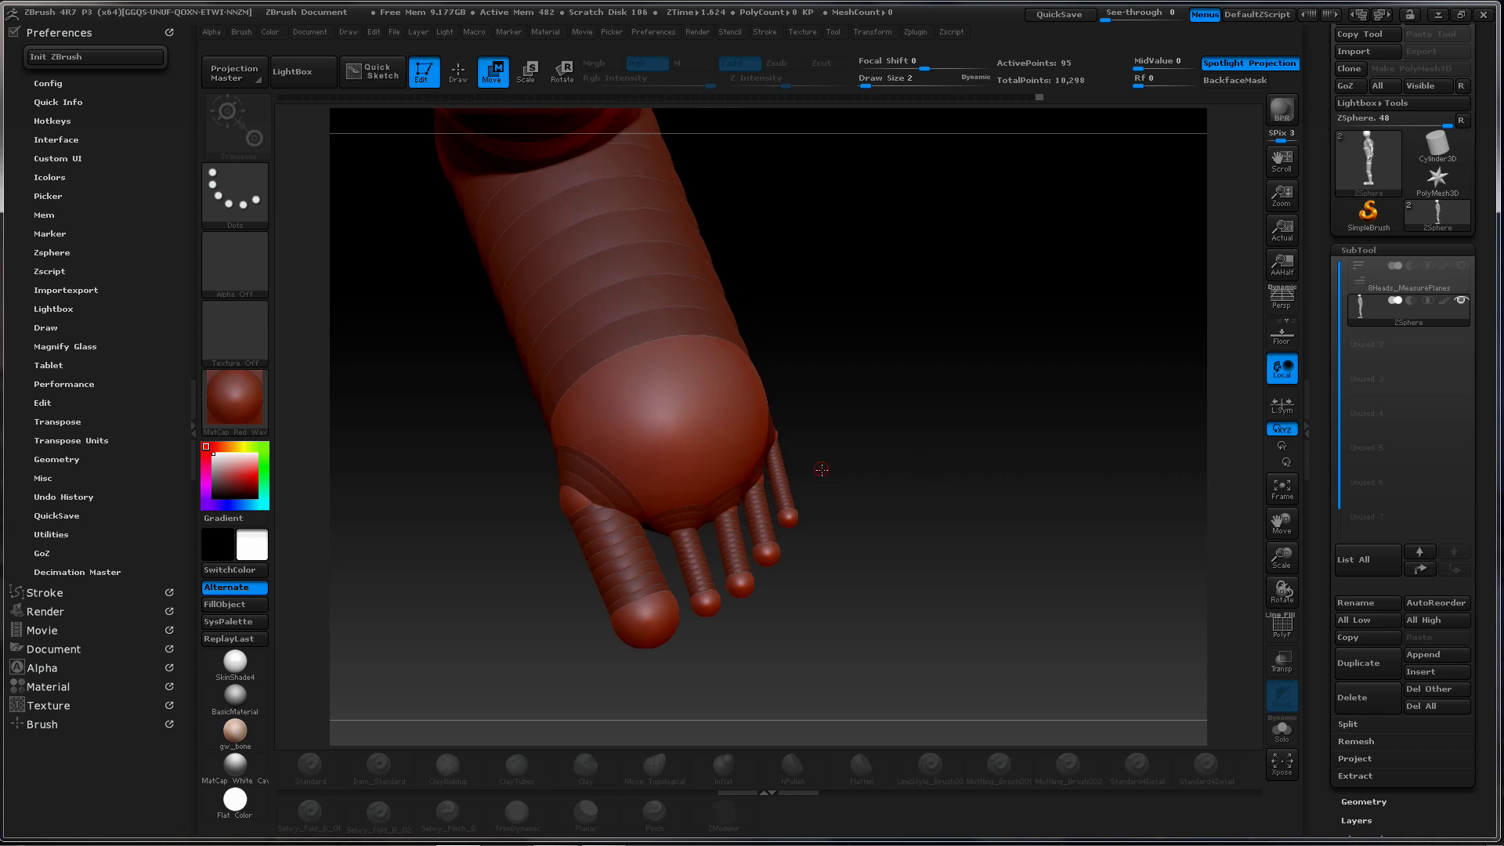
Scale down the ball of the foot together with its toes slightly, and check the foot's proportions against the whole figure
key(e)
drag(642, 261, 610, 225)
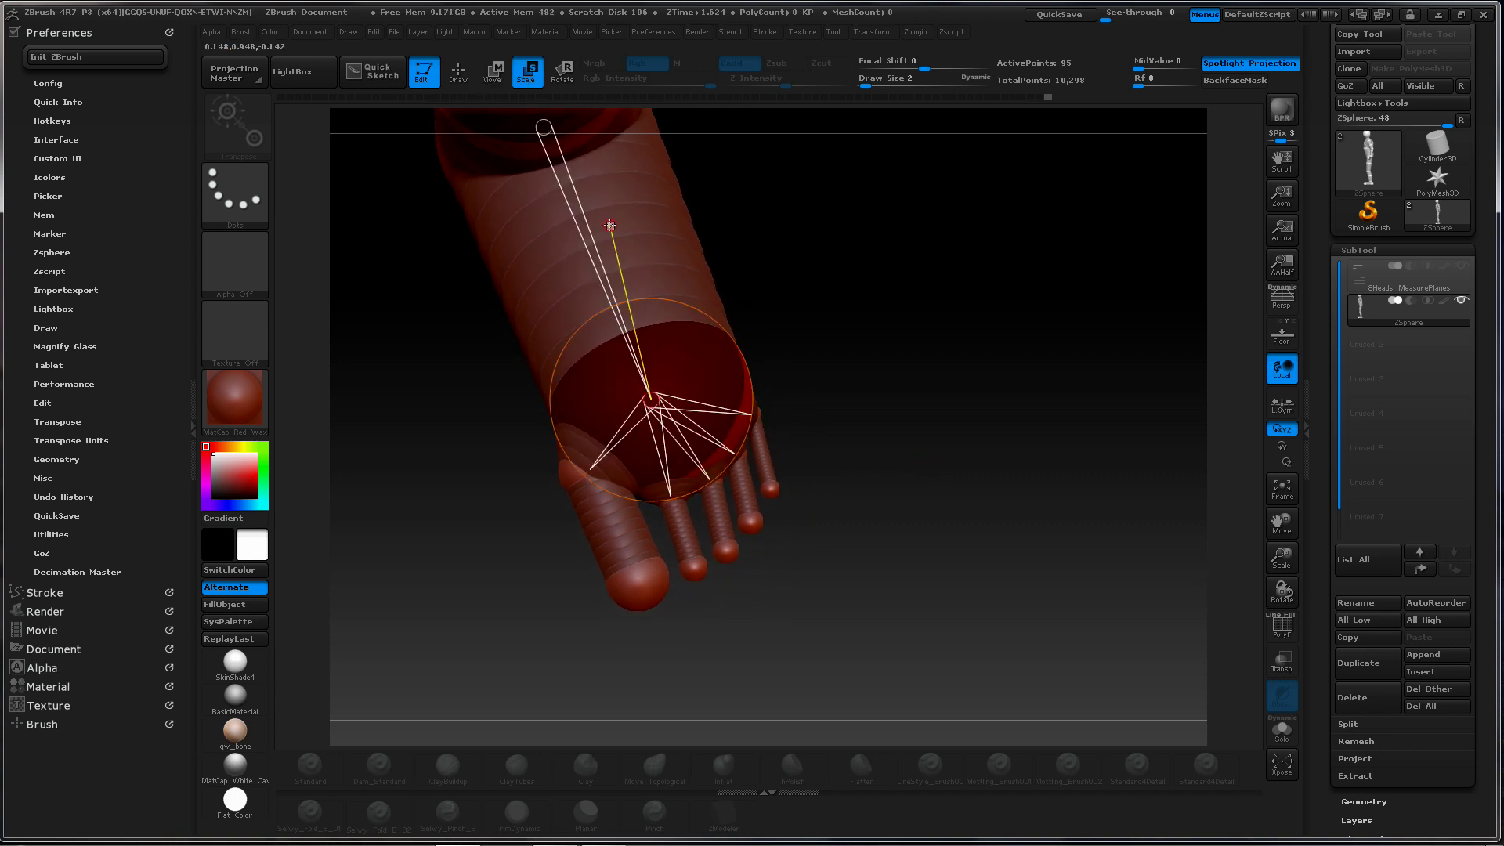
drag(981, 363, 751, 337)
alt+drag(856, 322, 829, 557)
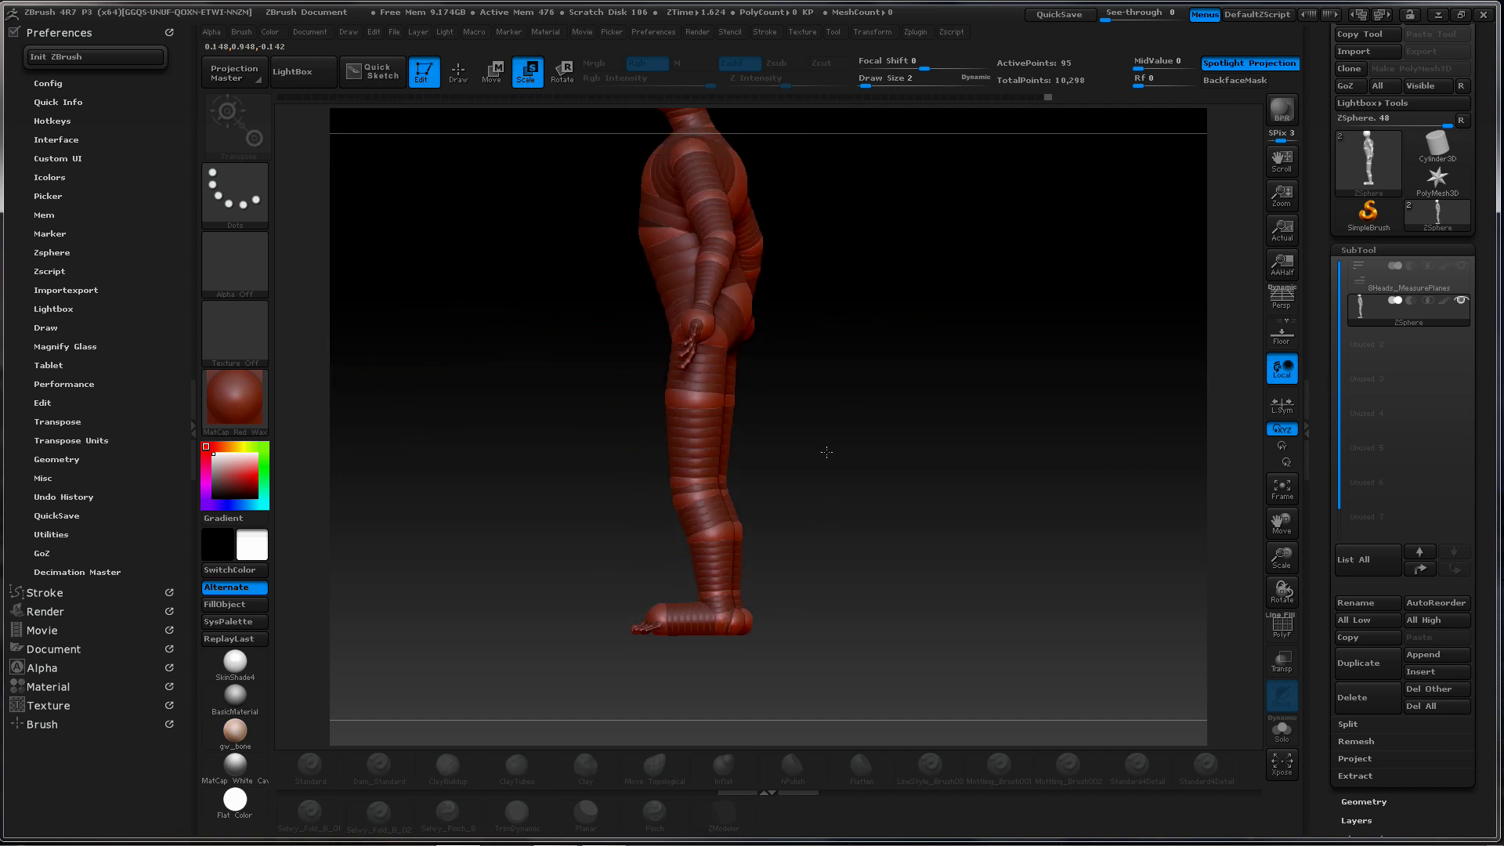
drag(826, 452, 731, 405)
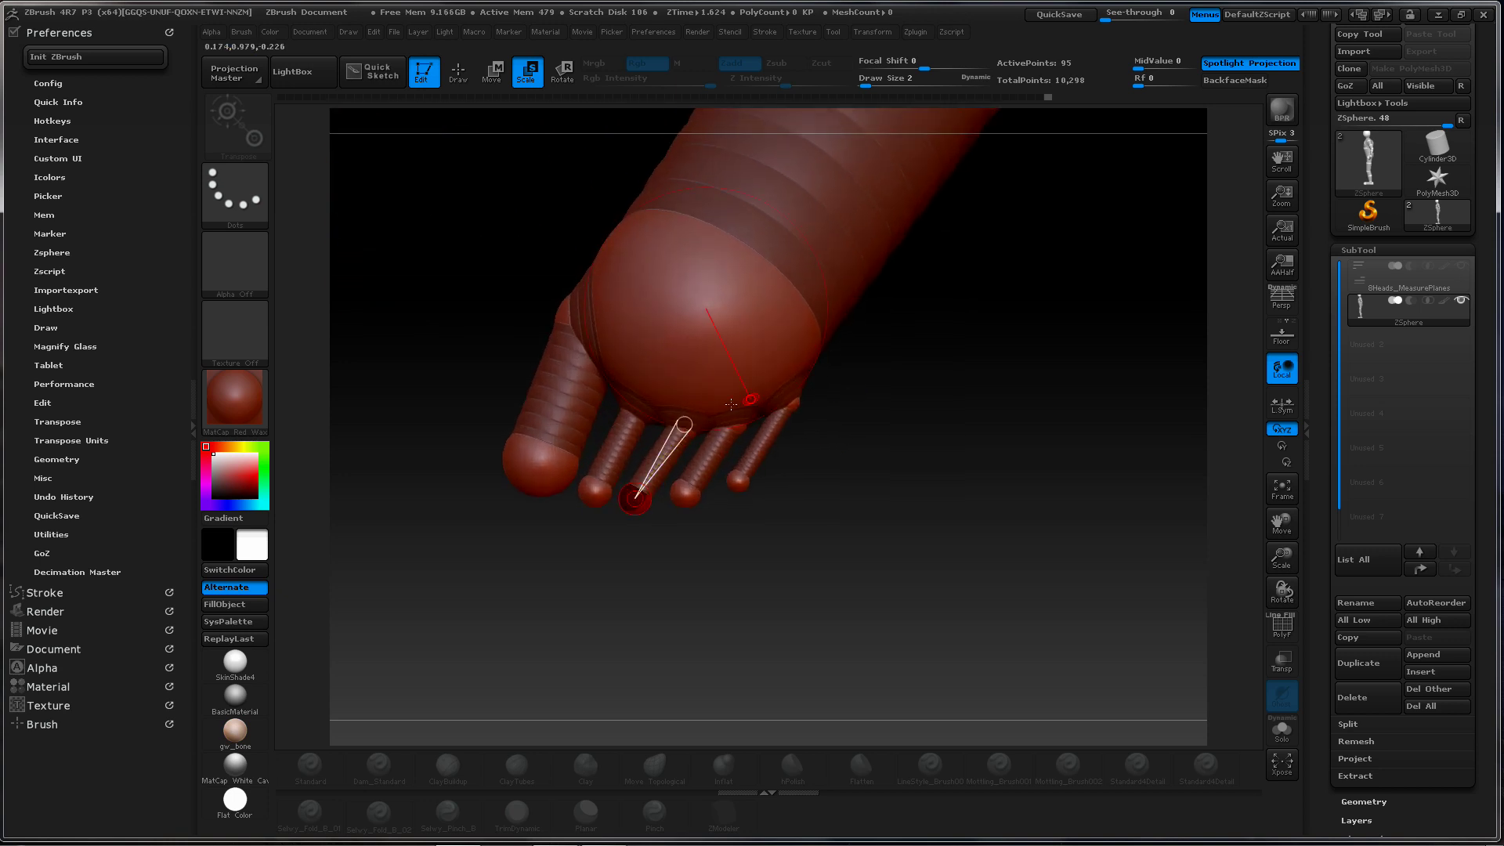
Insert a joint ZSphere midway along each of the five toes
key(q)
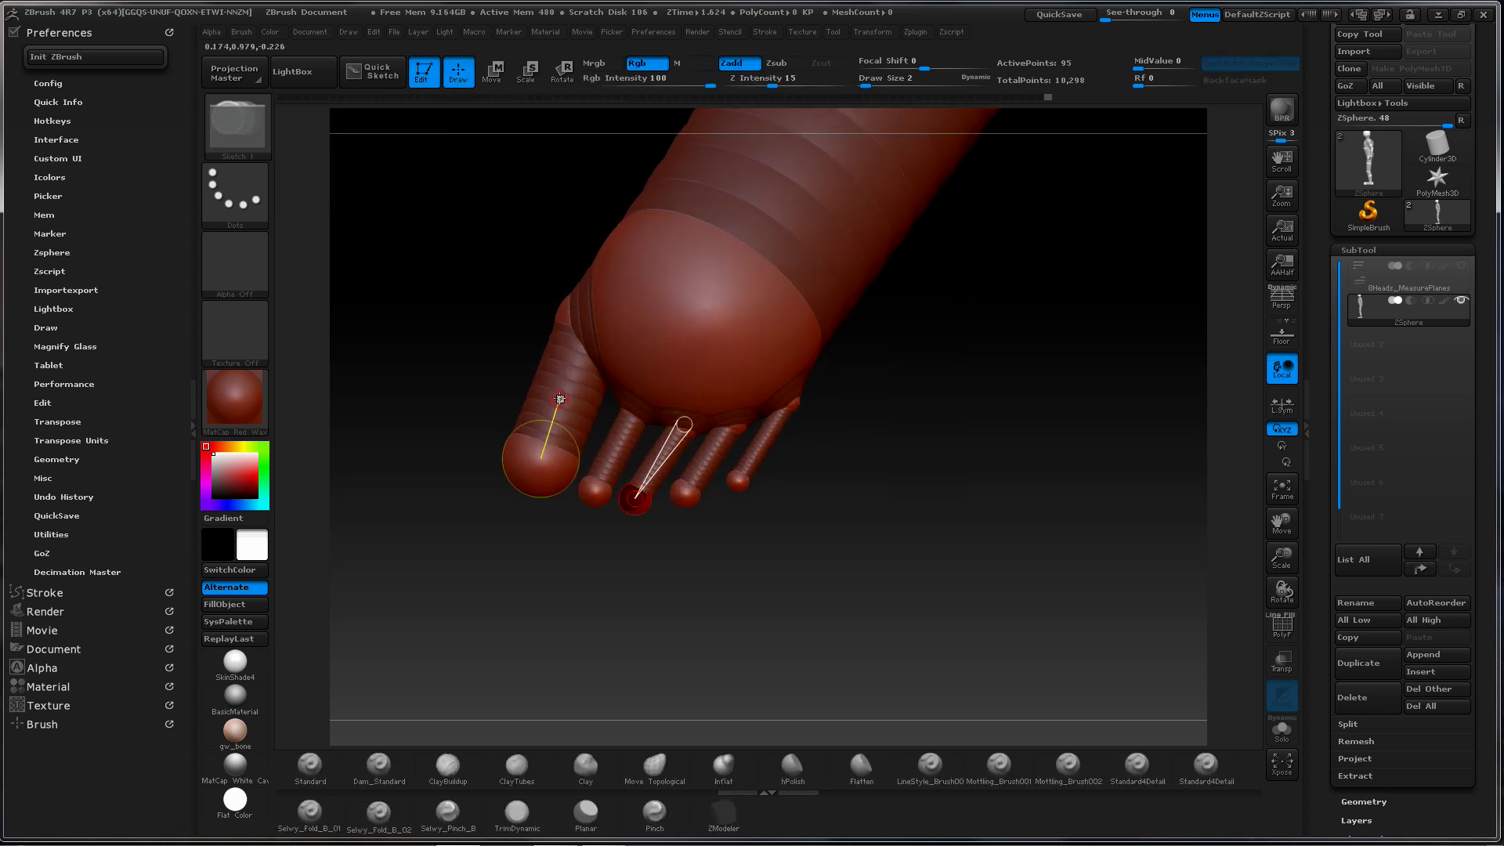
drag(559, 400, 564, 403)
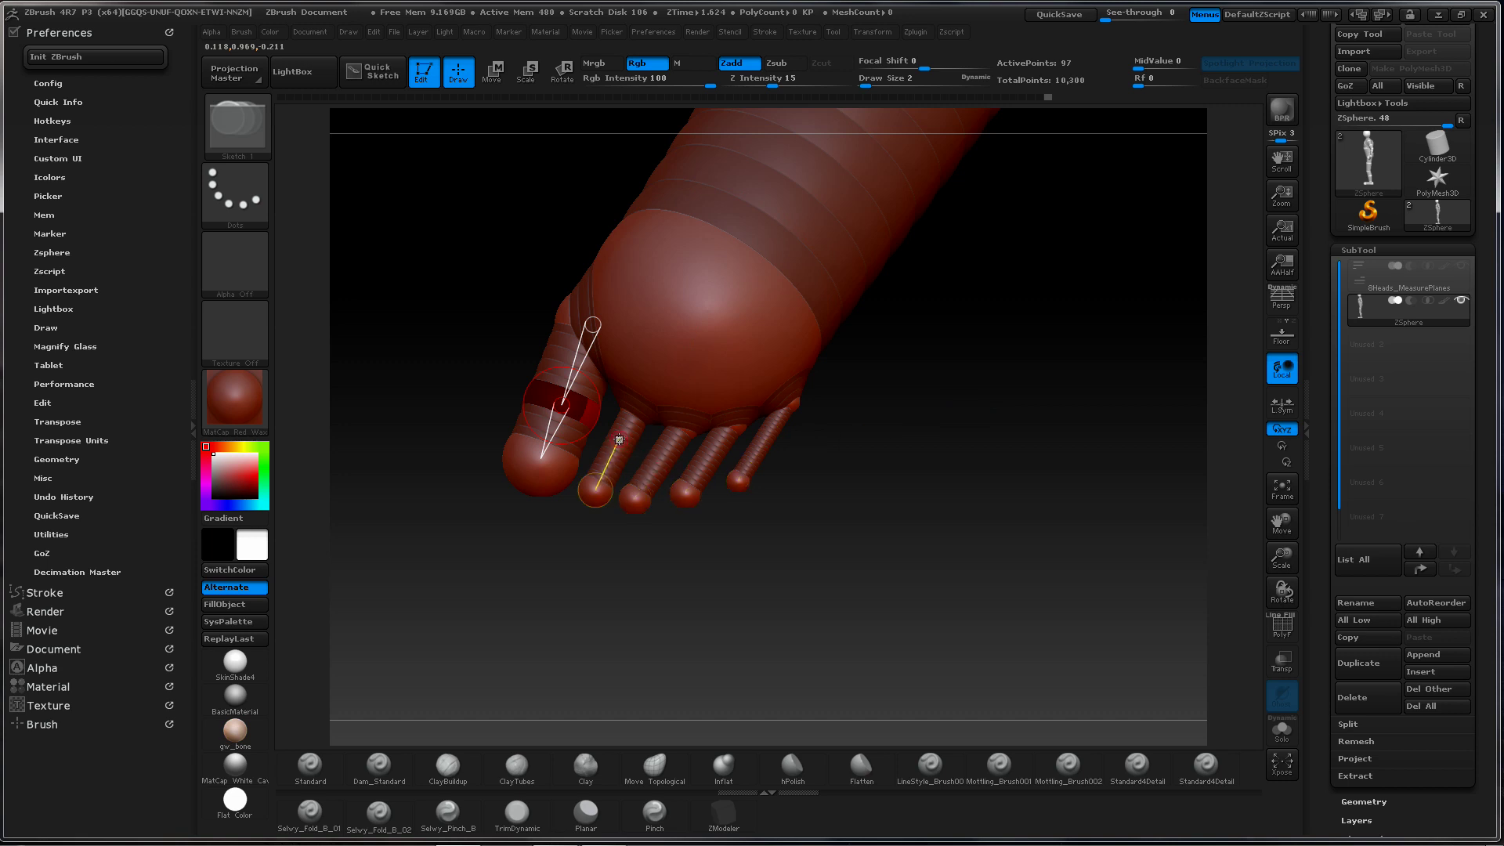
click(620, 441)
click(666, 446)
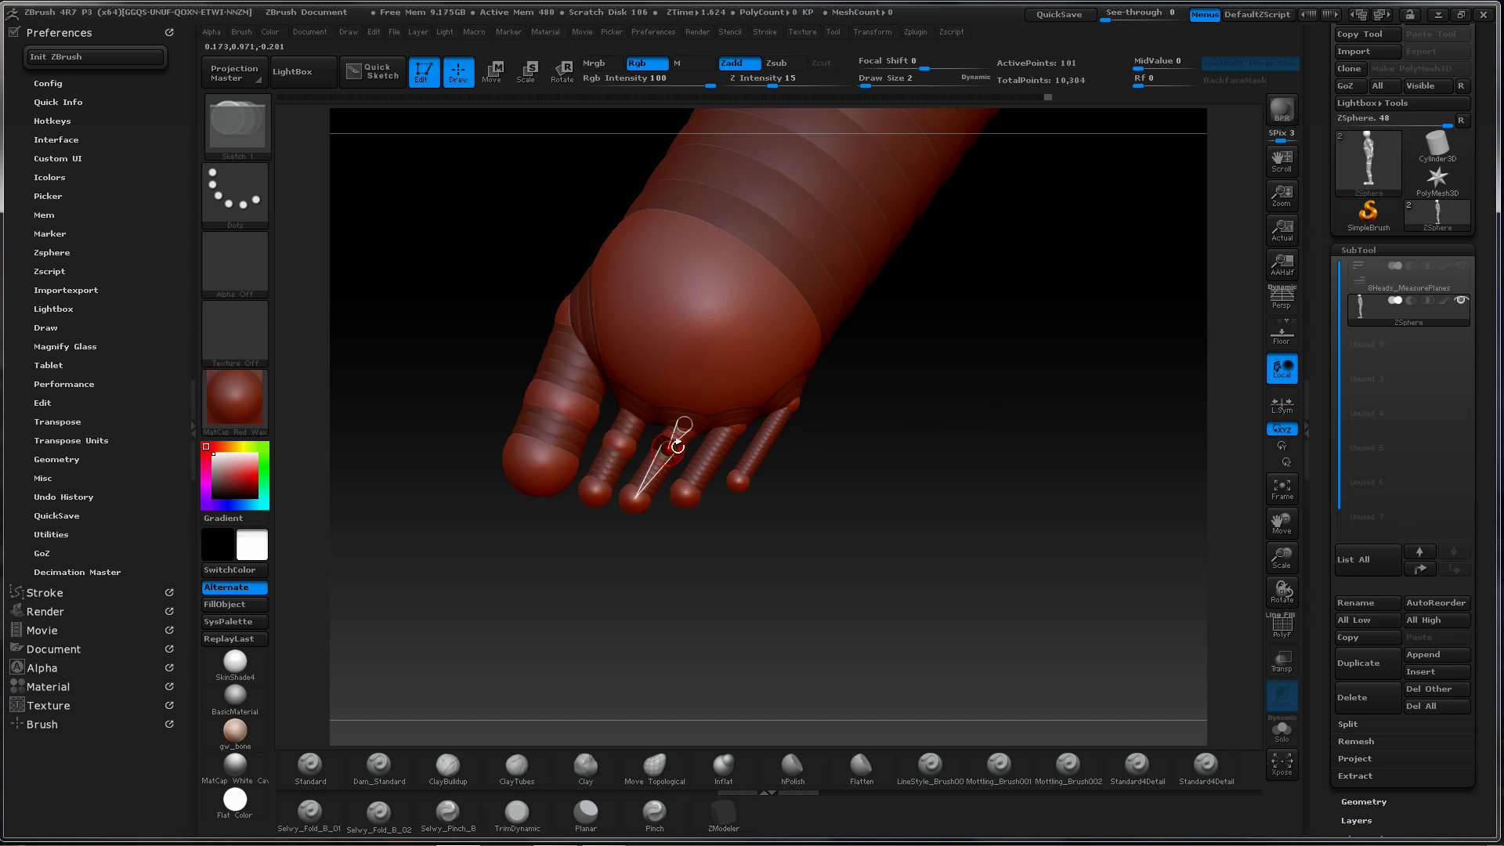
click(712, 448)
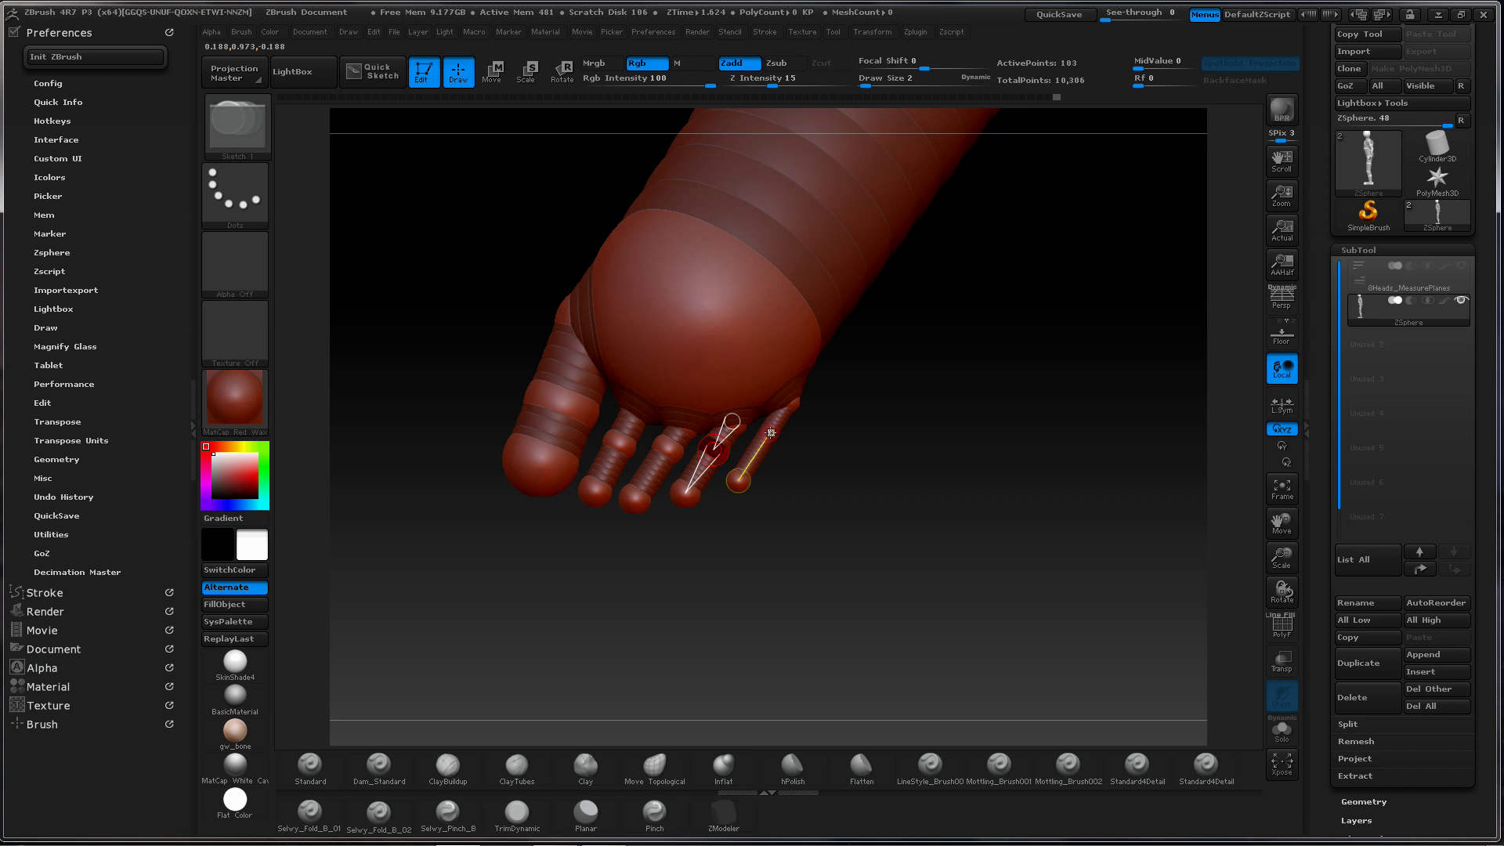
click(770, 433)
Raise the middle joint ZSpheres of the smaller toes to arch them, and adjust the little toe's tip
key(w)
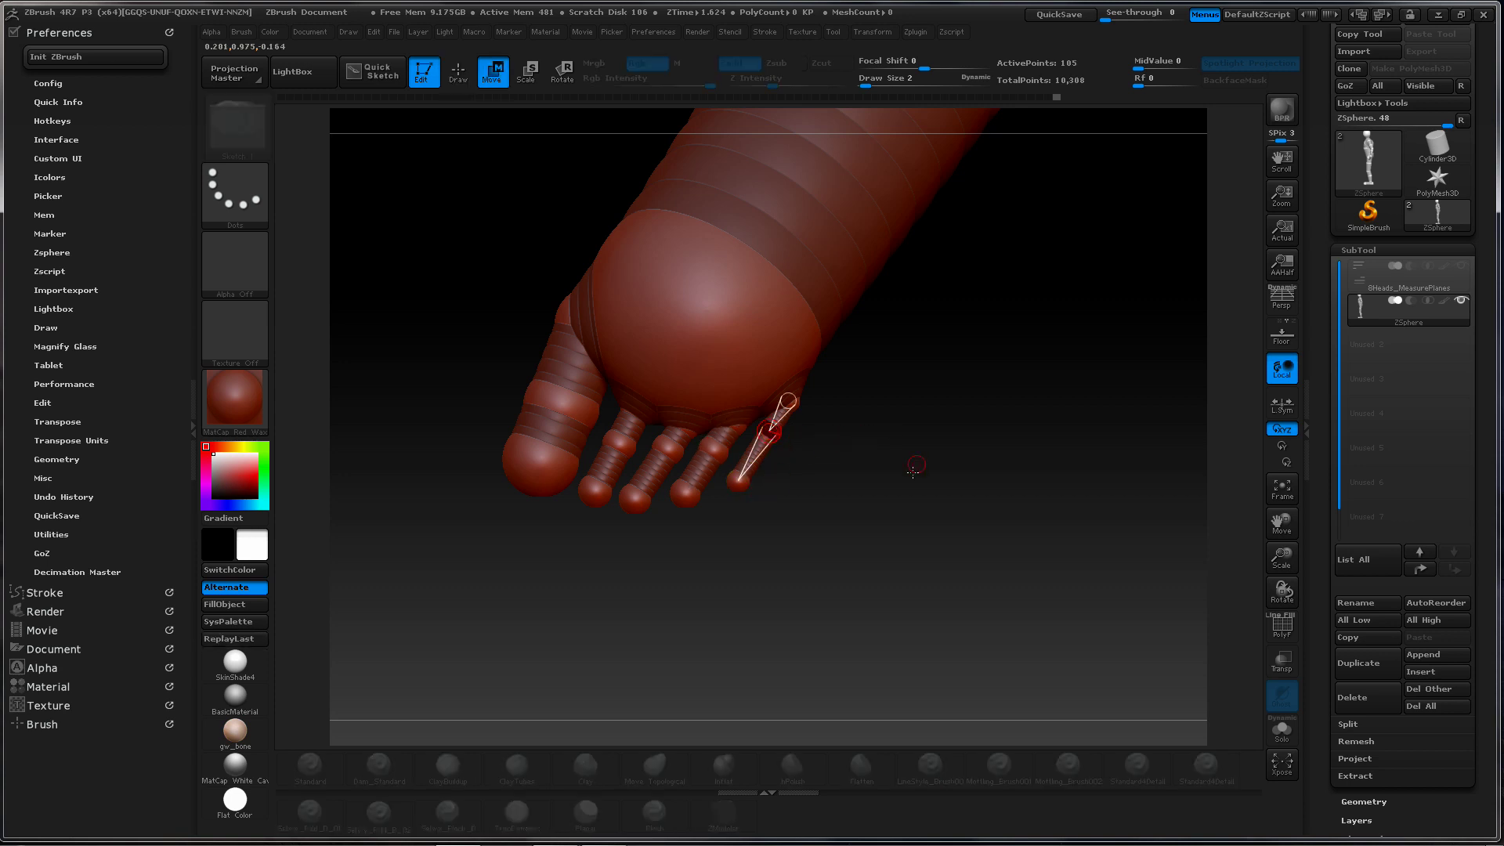
mouse_move(823, 450)
mouse_down()
mouse_move(846, 478)
mouse_move(816, 527)
mouse_move(631, 466)
mouse_up()
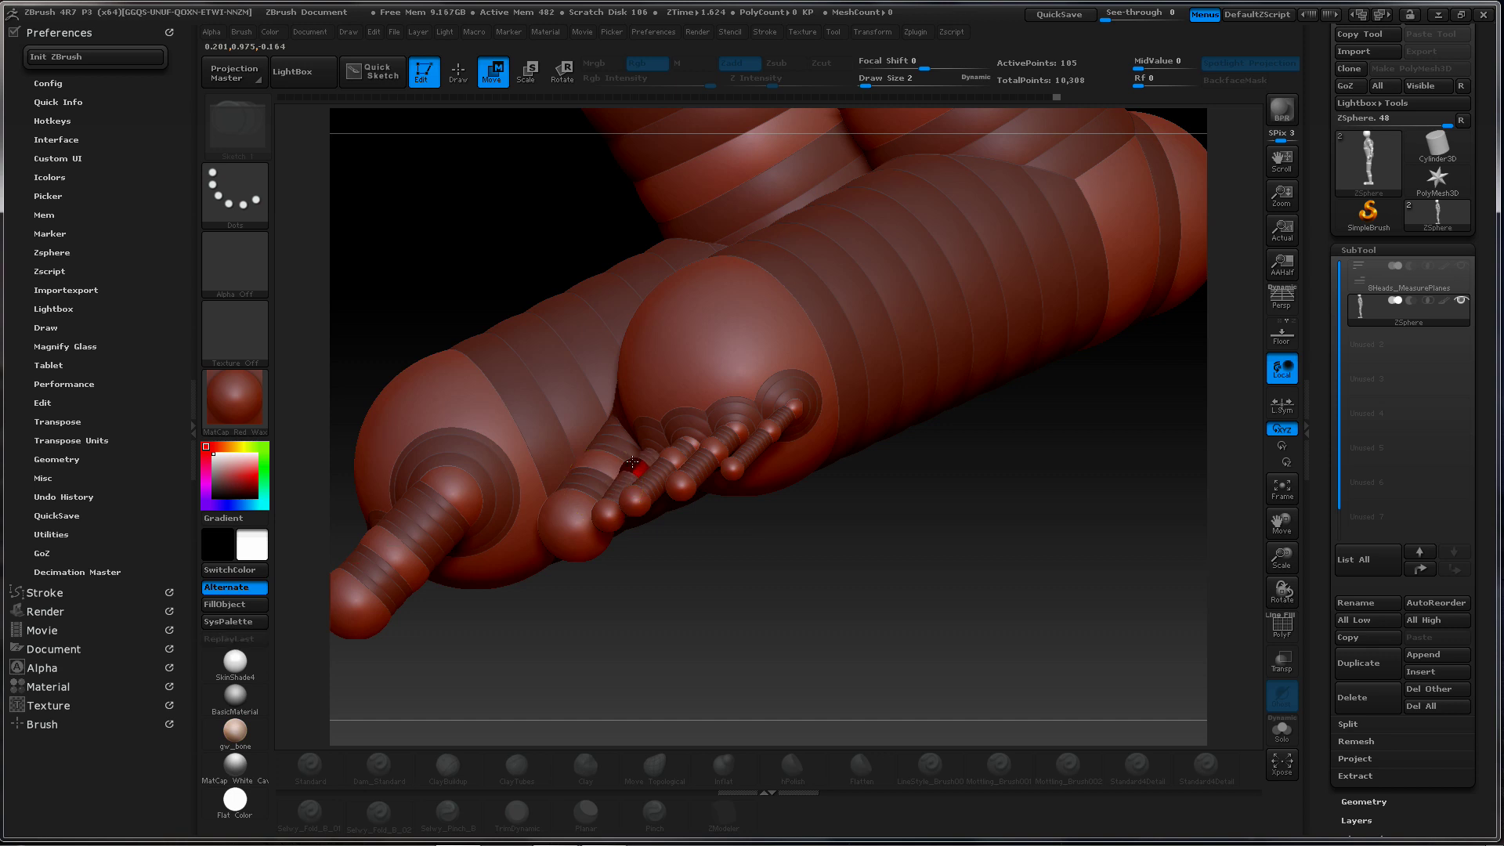
drag(678, 455, 678, 448)
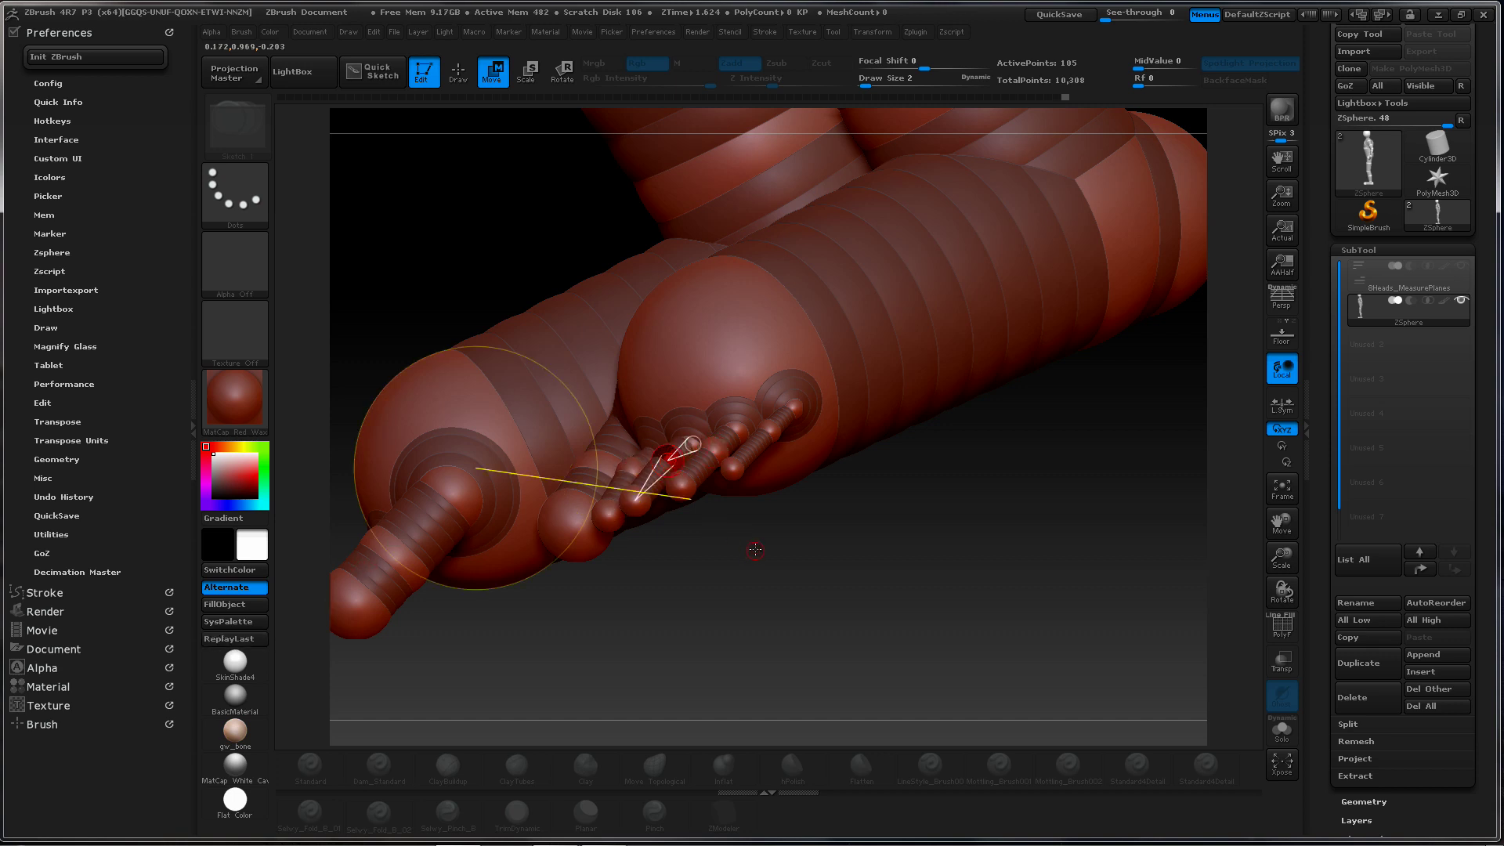
drag(752, 547, 728, 578)
drag(667, 457, 663, 462)
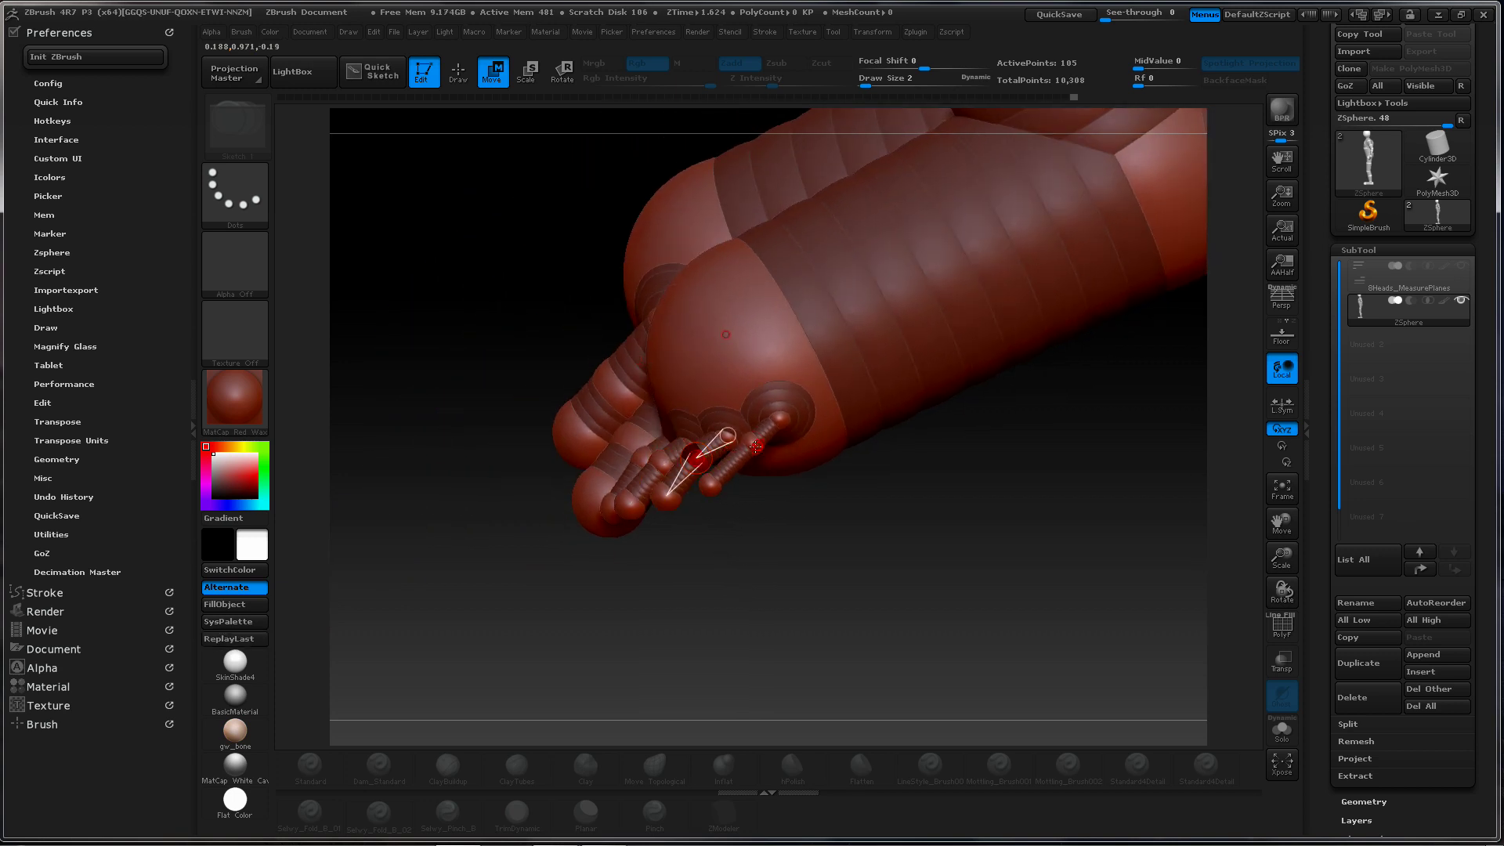
drag(733, 520, 759, 613)
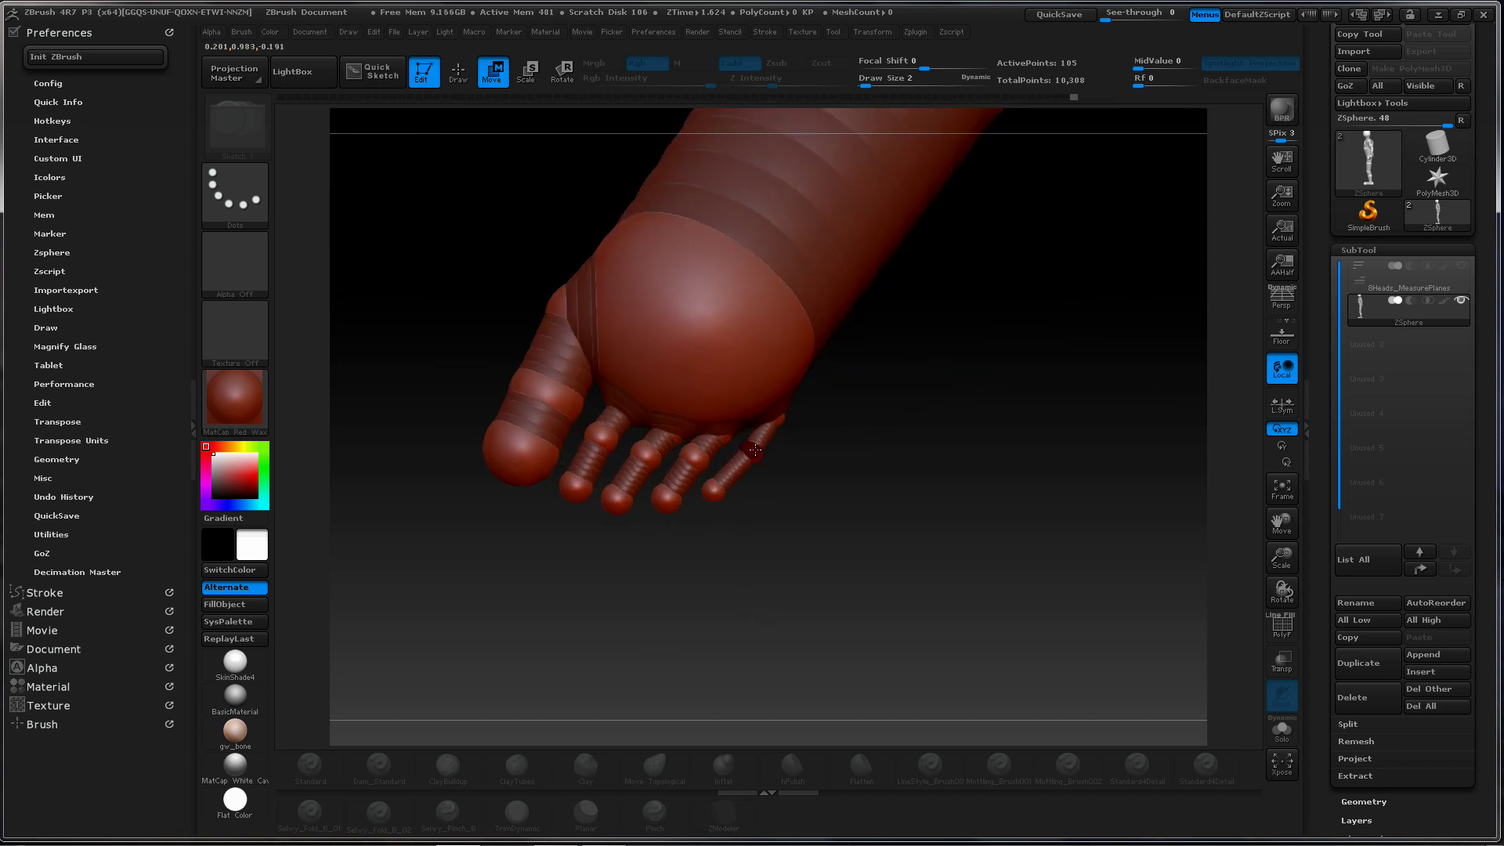
drag(725, 488, 719, 487)
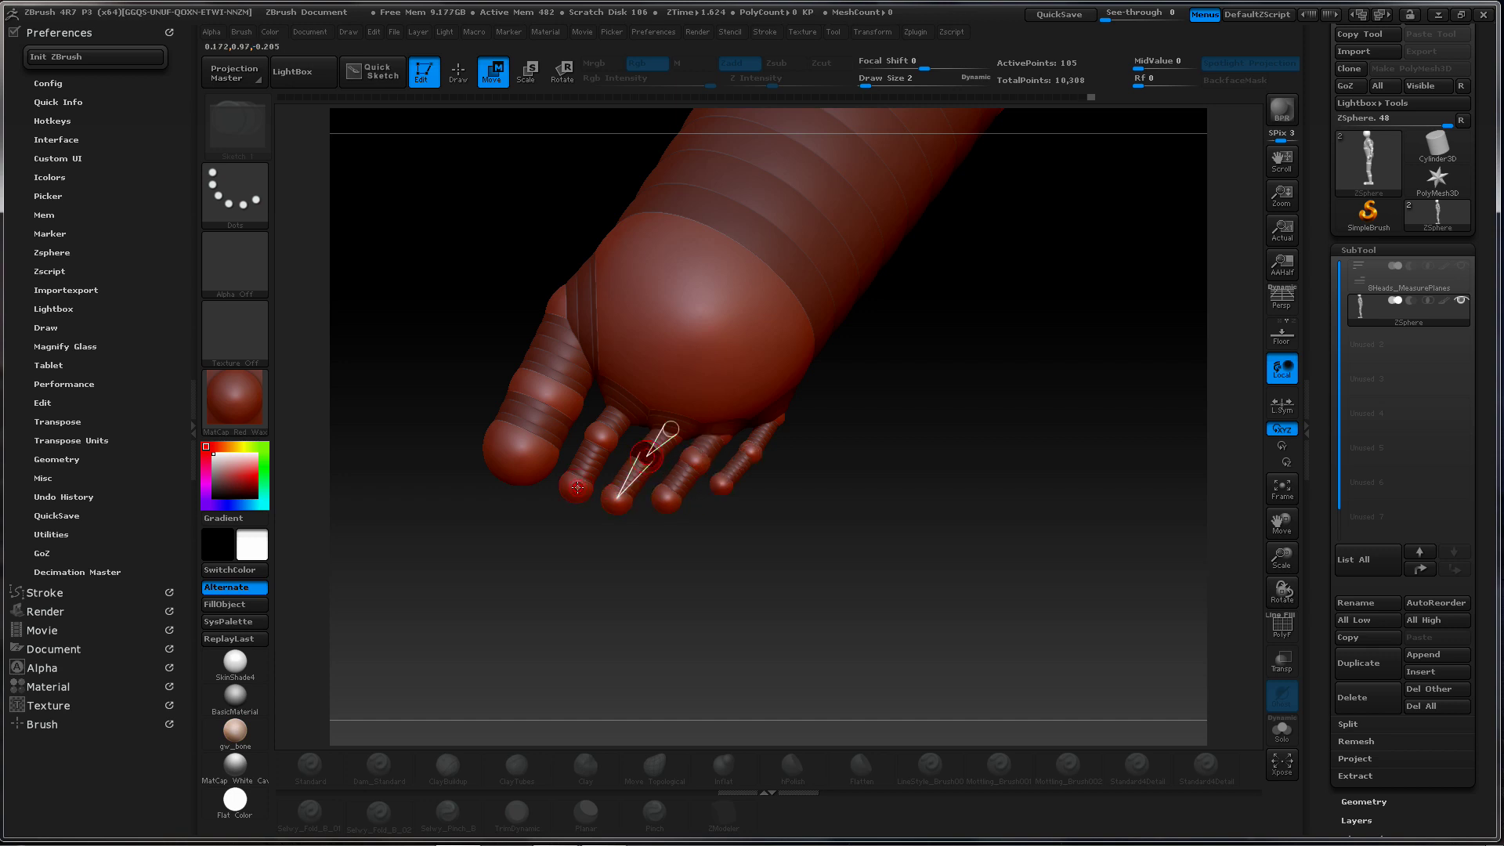
Insert a second joint ZSphere between the middle joint and tip of each of the four smaller toes
drag(558, 566, 696, 475)
drag(752, 423, 661, 645)
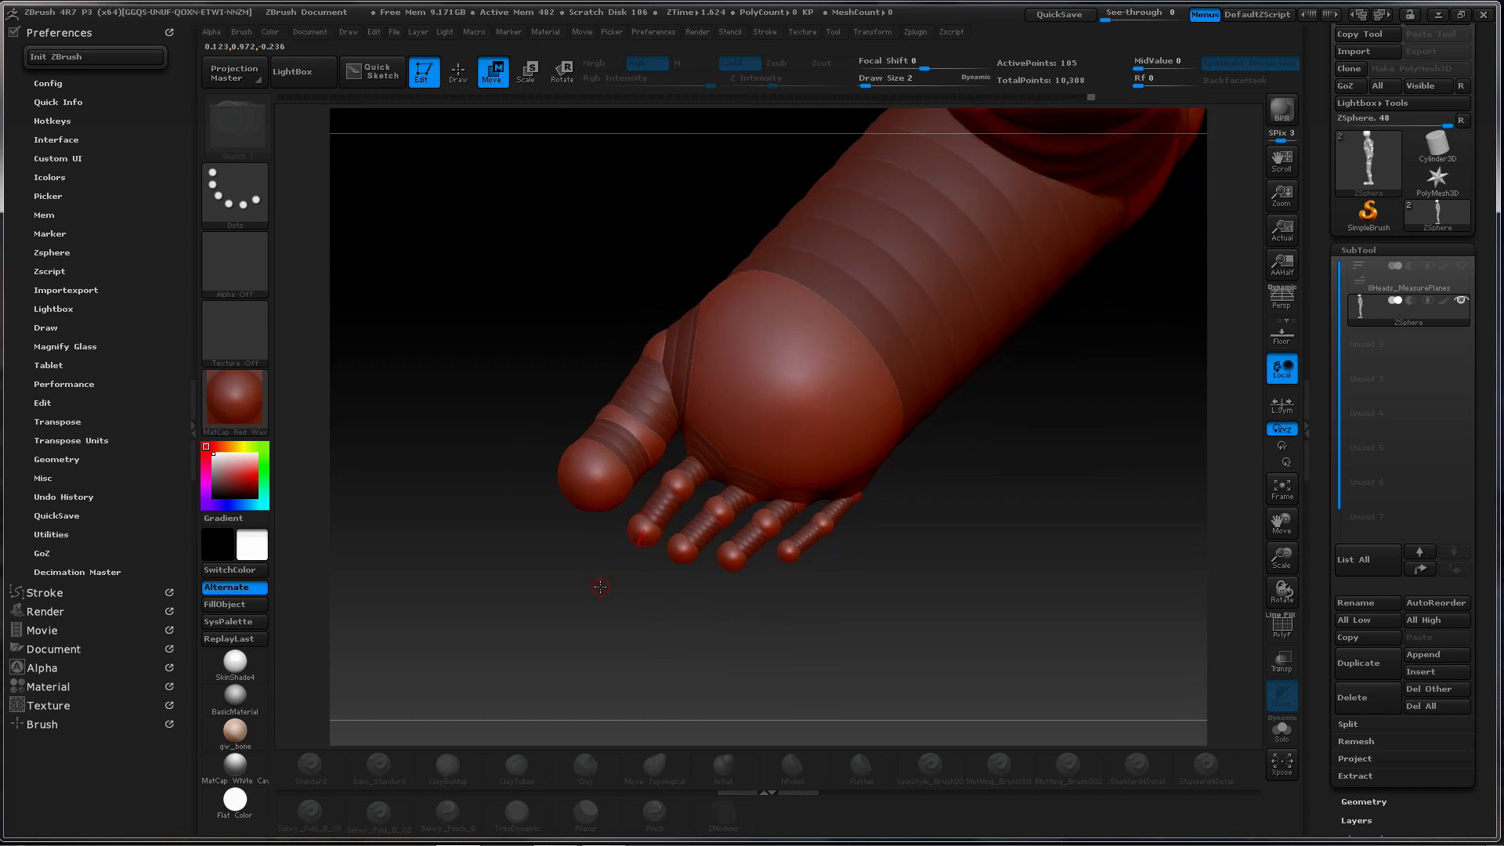
key(q)
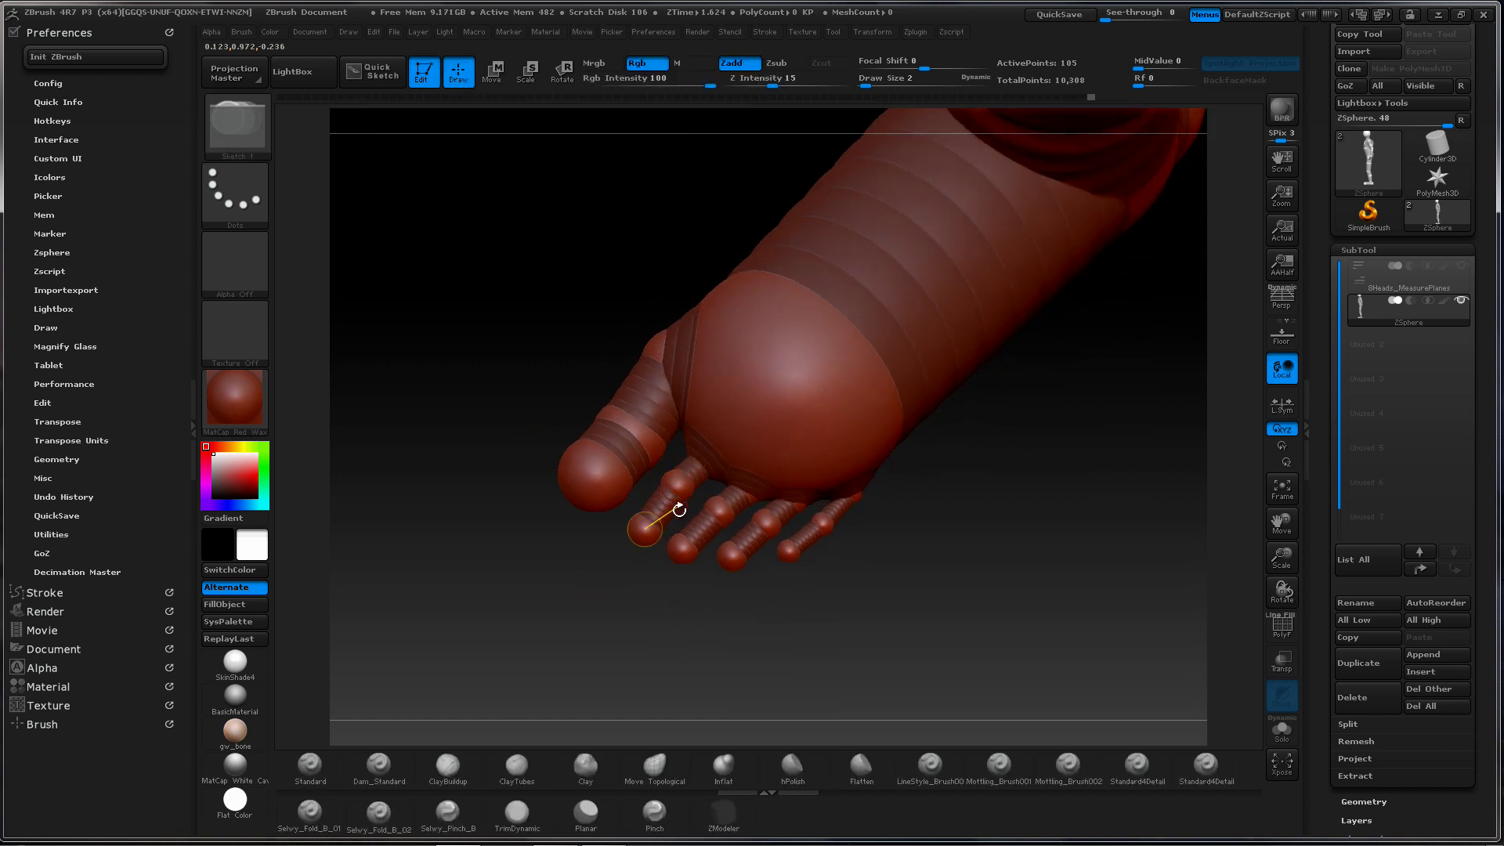
click(665, 505)
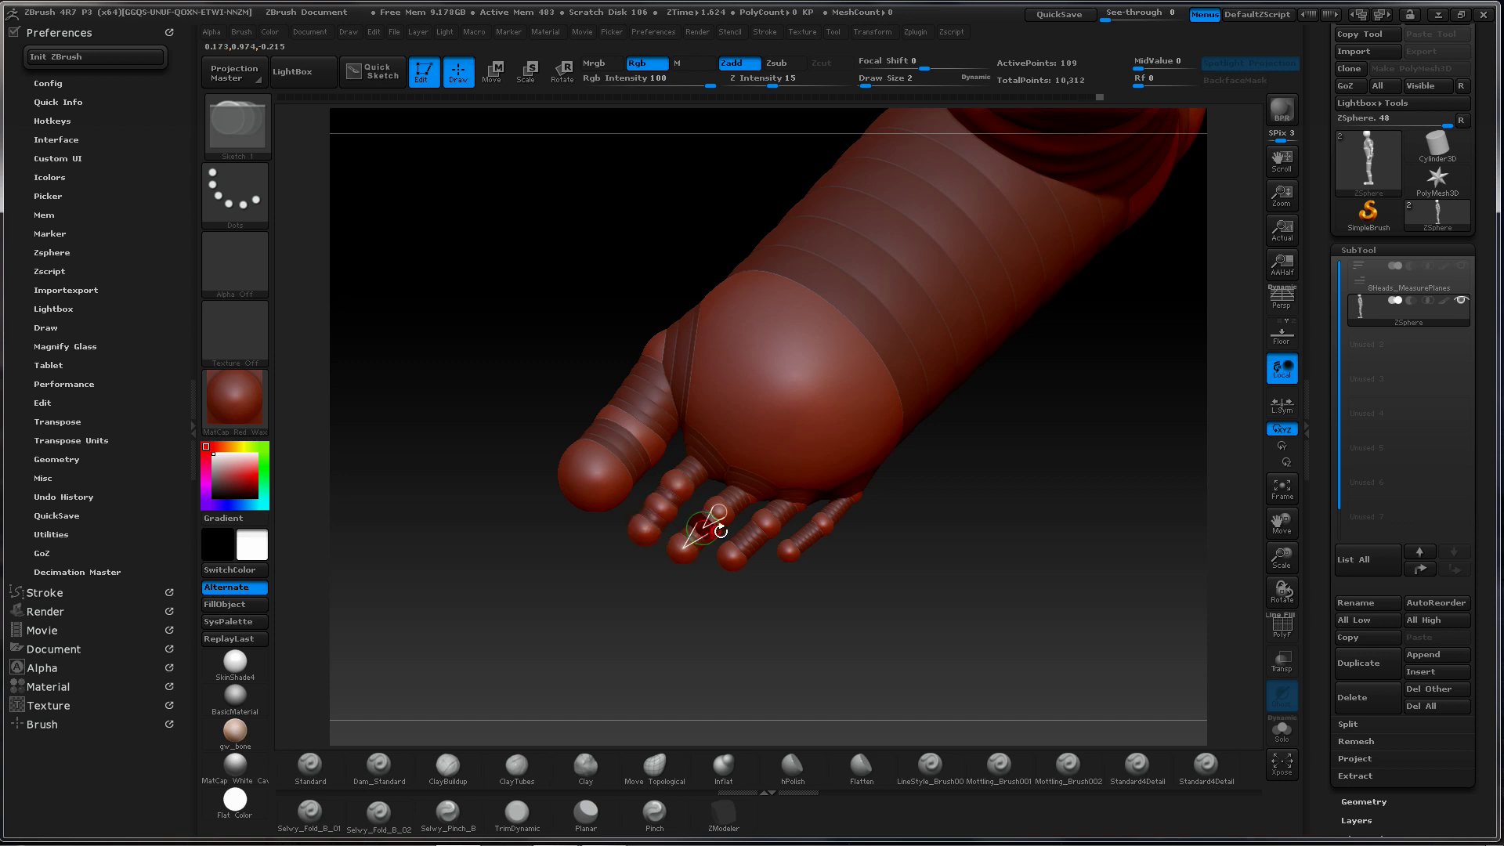
click(750, 539)
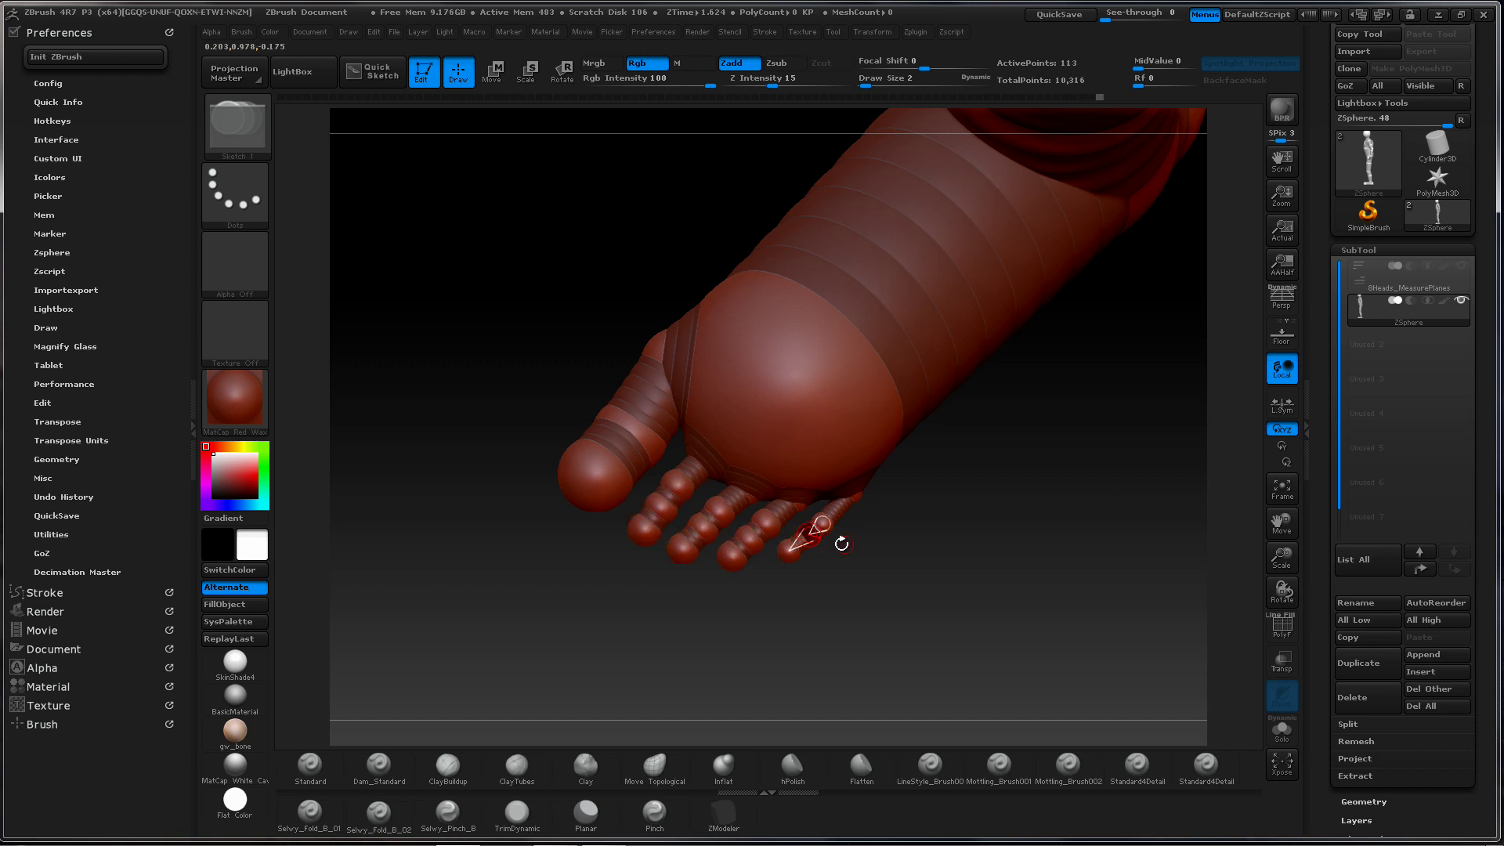
Reposition the outer joint and tip ZSpheres of the four smaller toes to refine their curve, working from the side and above
key(w)
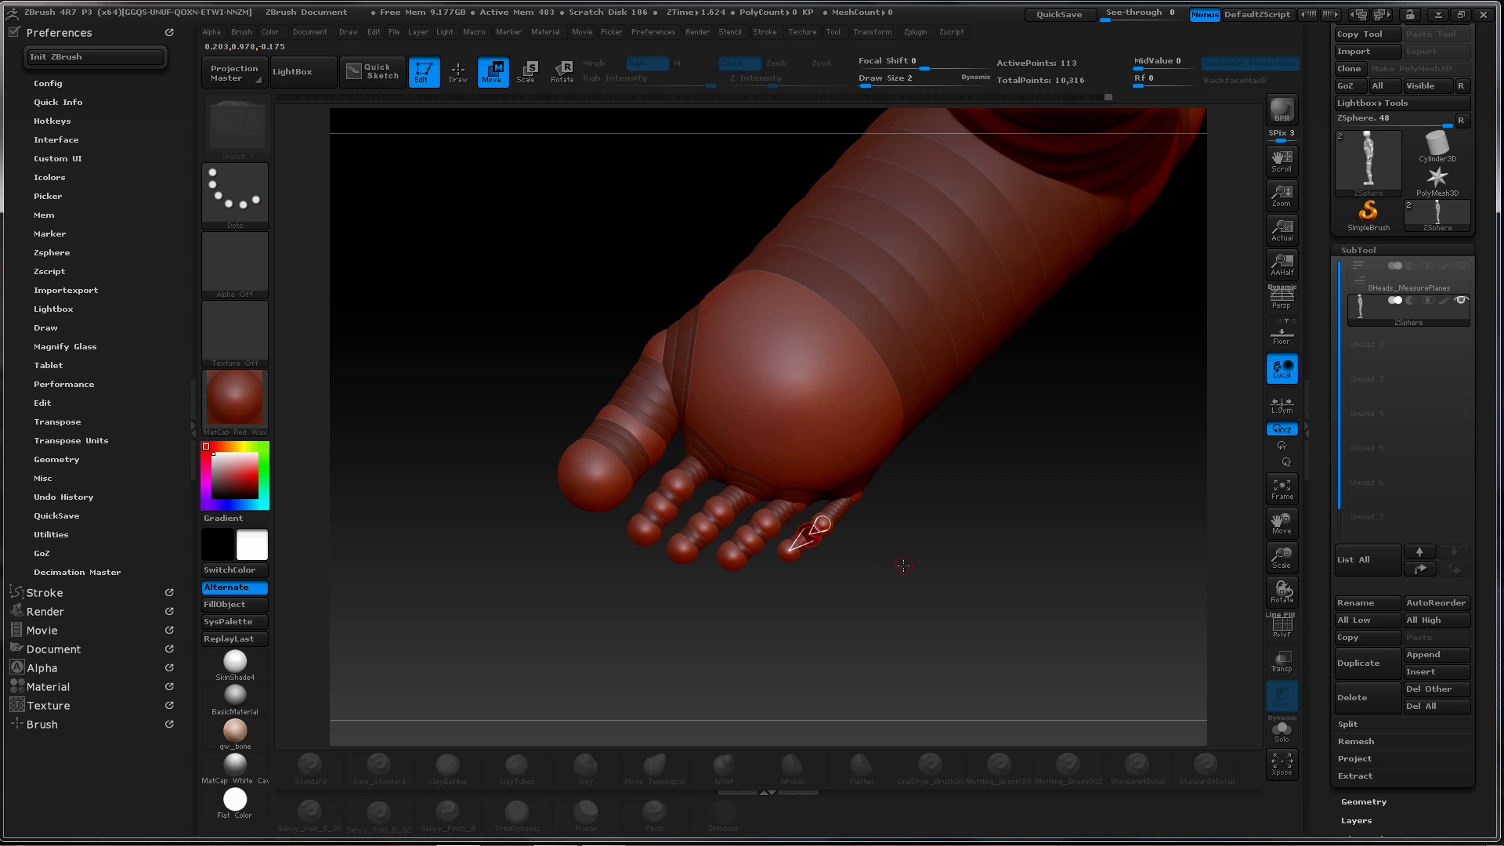
drag(903, 565, 812, 542)
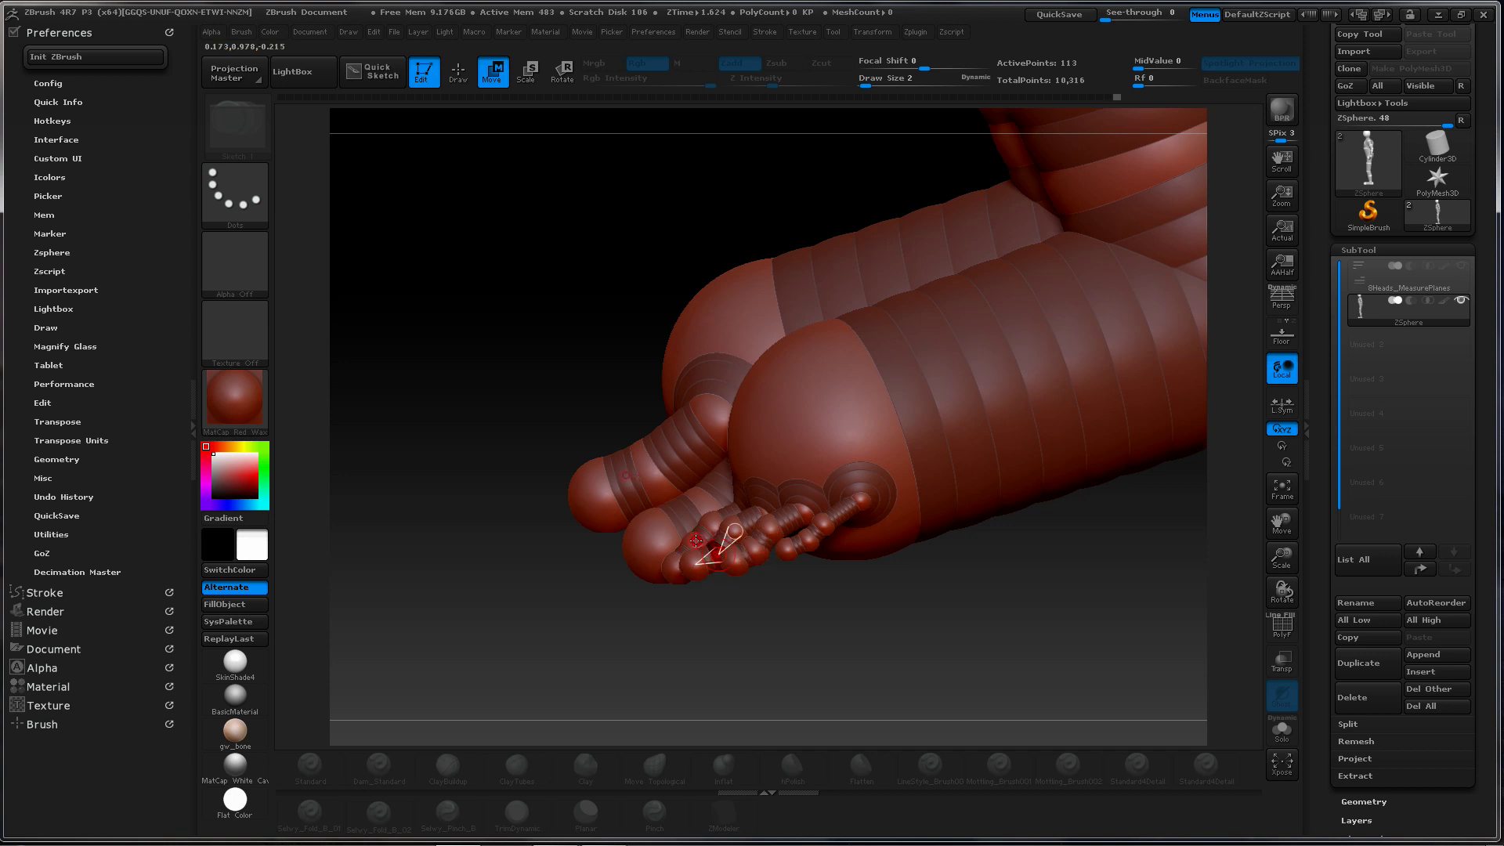
drag(643, 630, 709, 714)
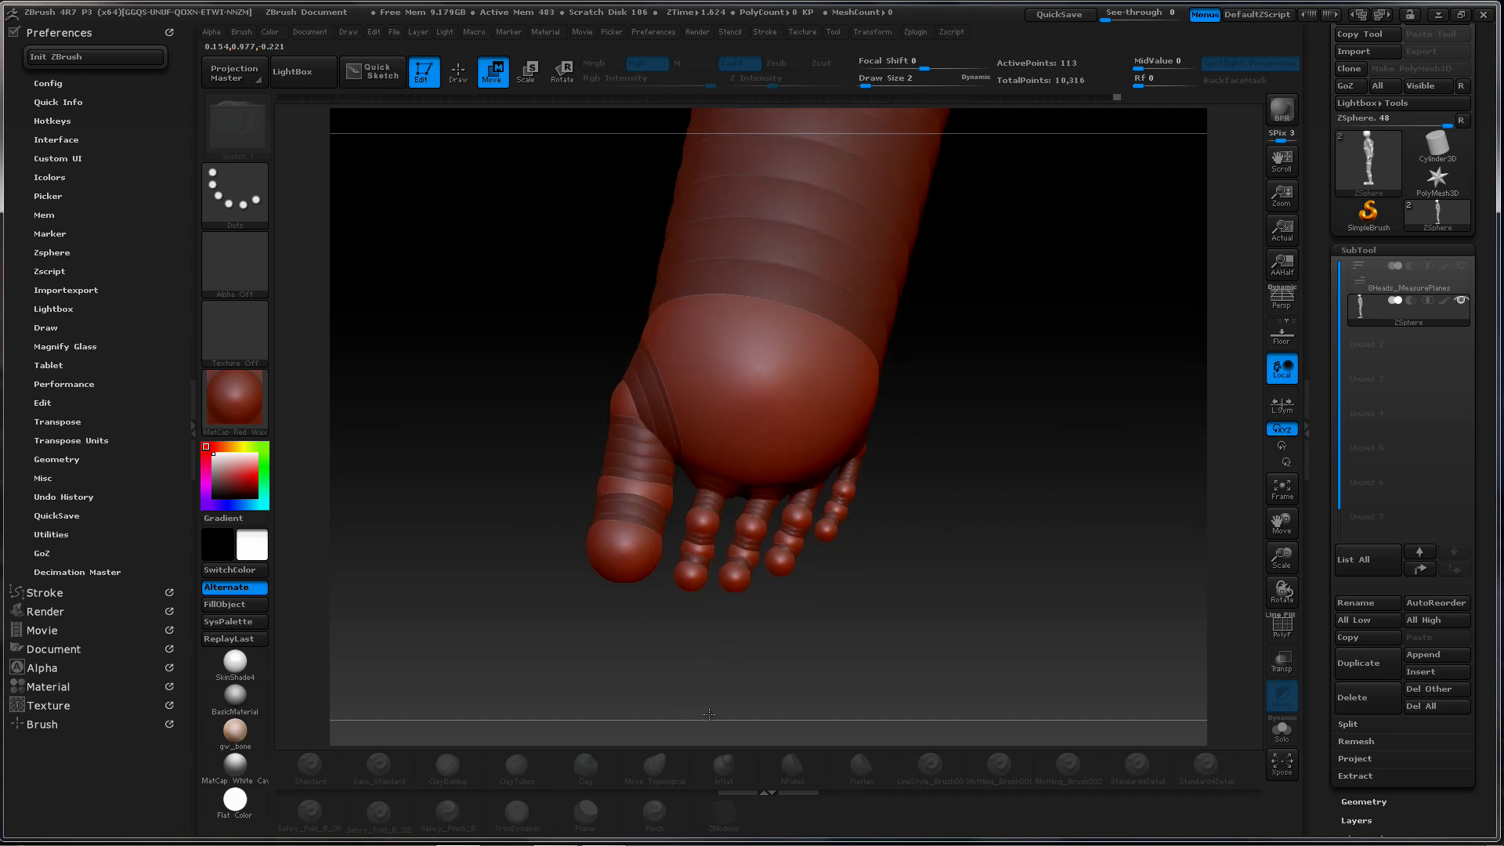
click(692, 578)
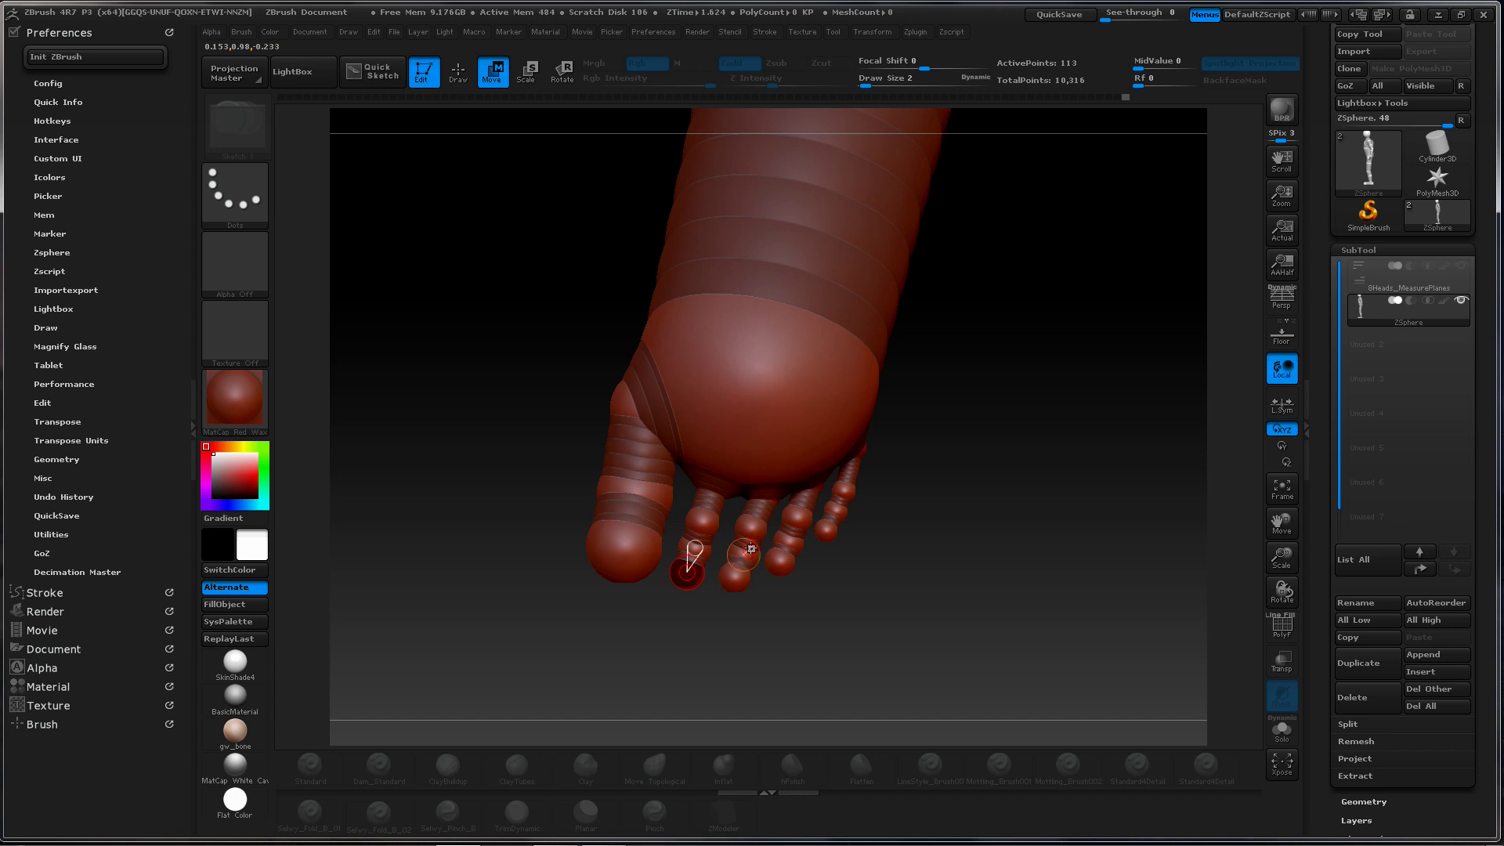
click(749, 549)
click(746, 547)
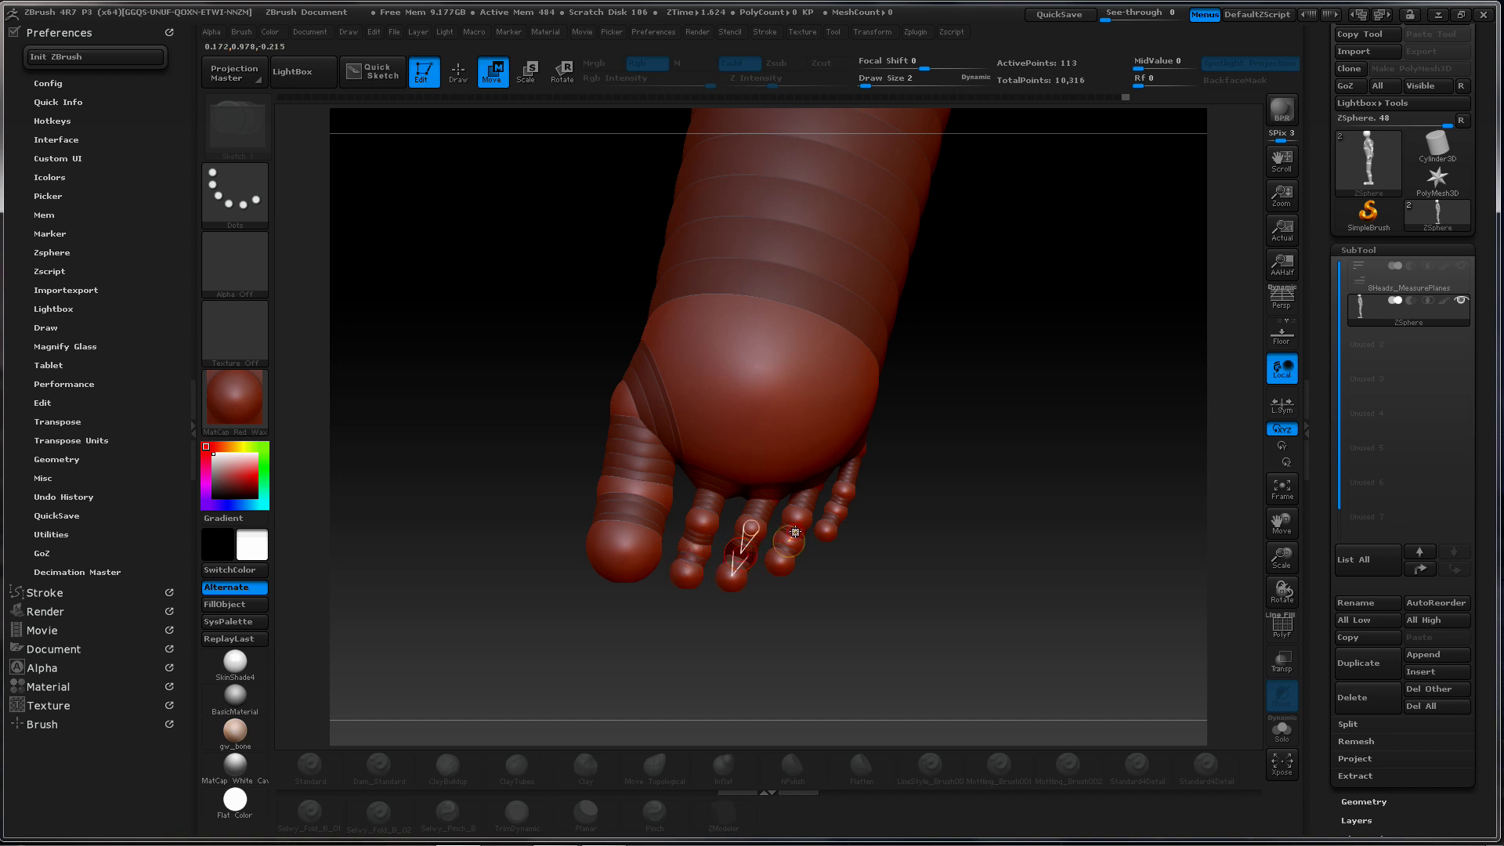
click(795, 532)
click(841, 502)
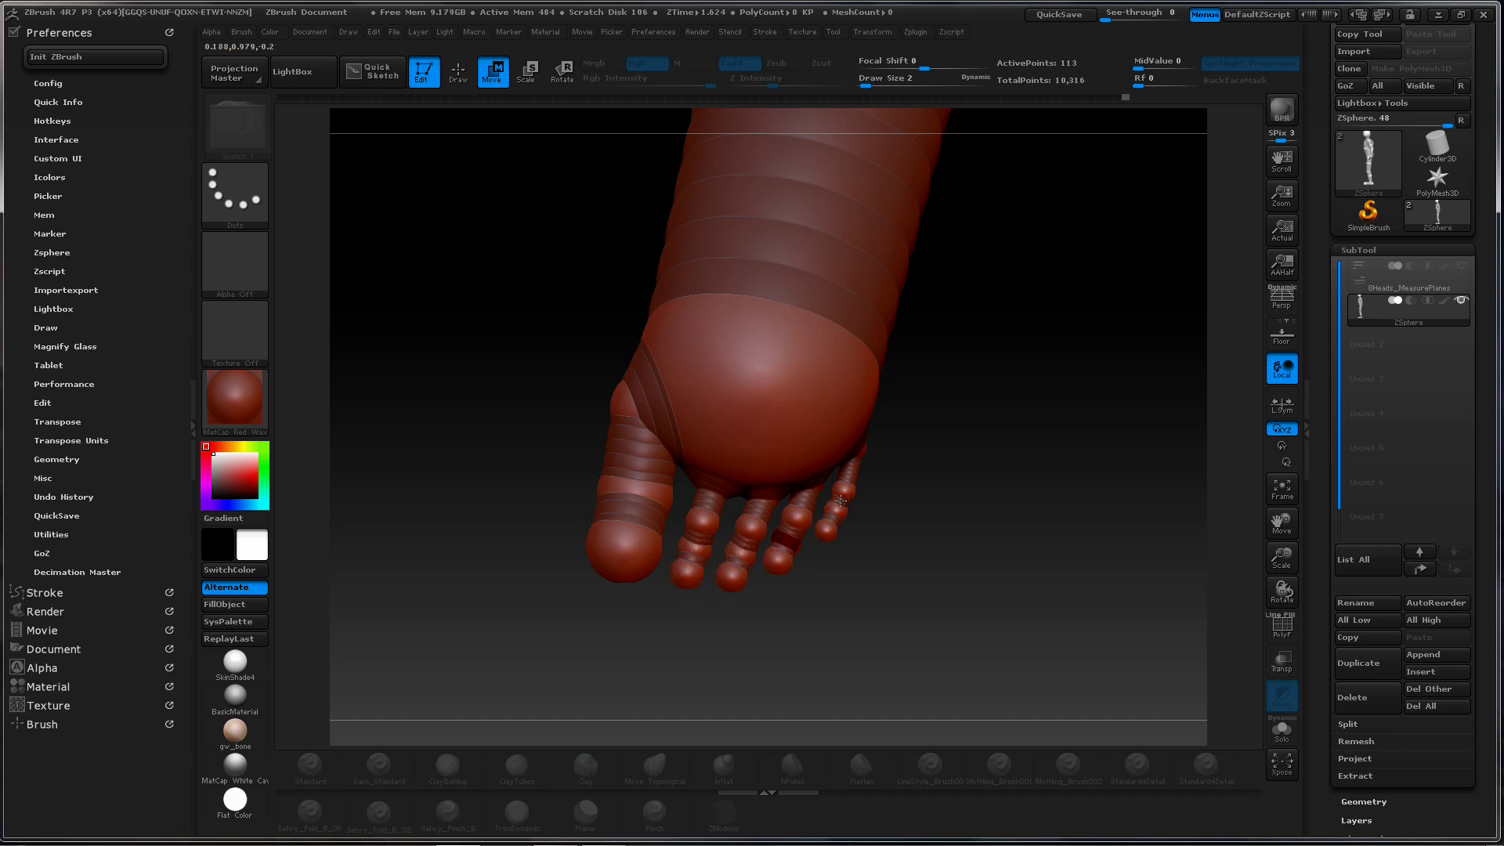
Preview the adaptive skin of the jointed toes and return to the ZSpheres
key(a)
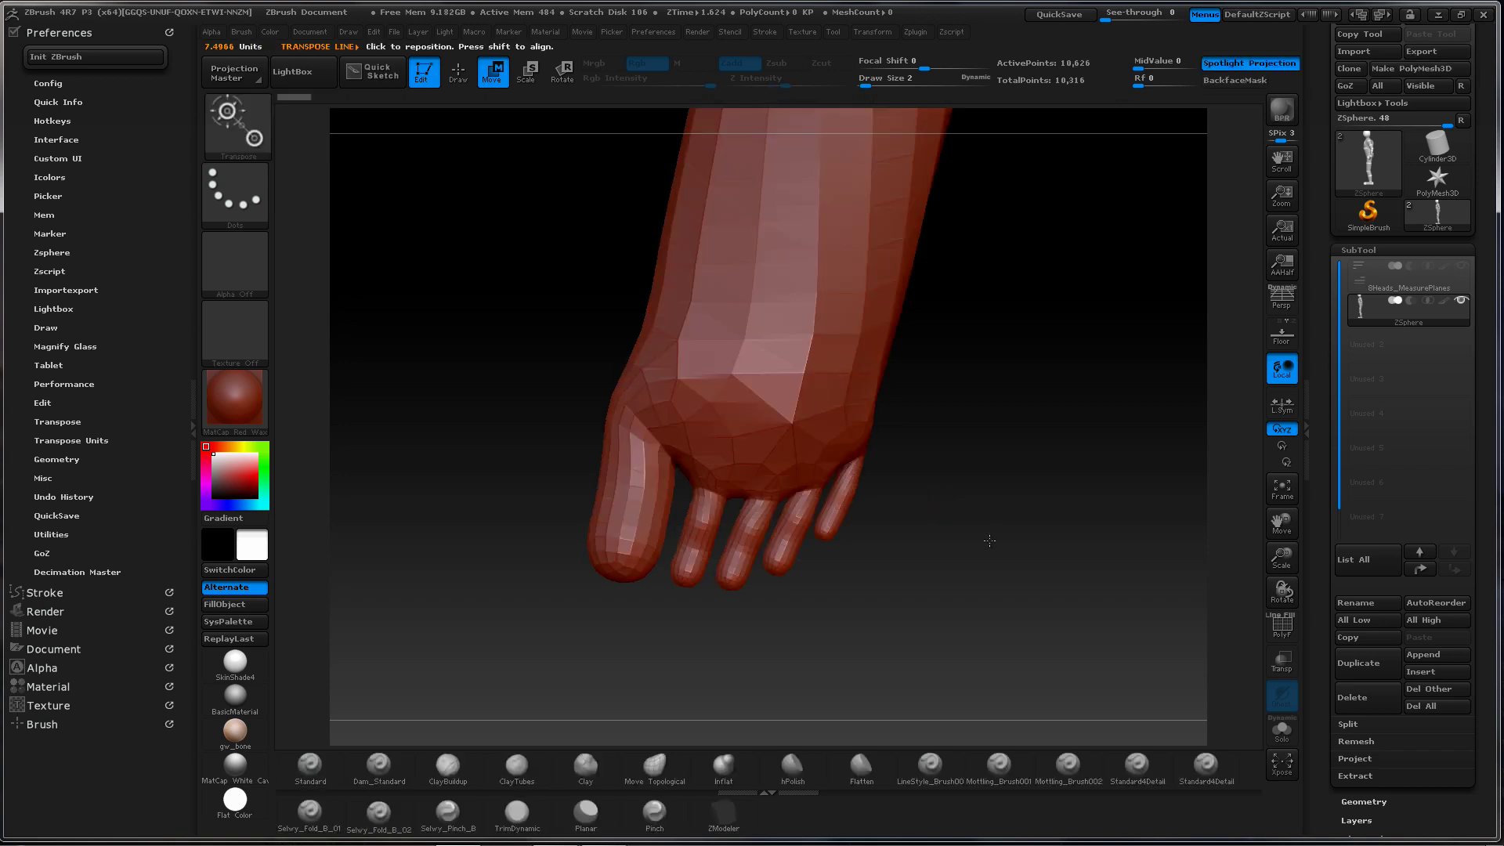
drag(987, 540, 945, 463)
key(a)
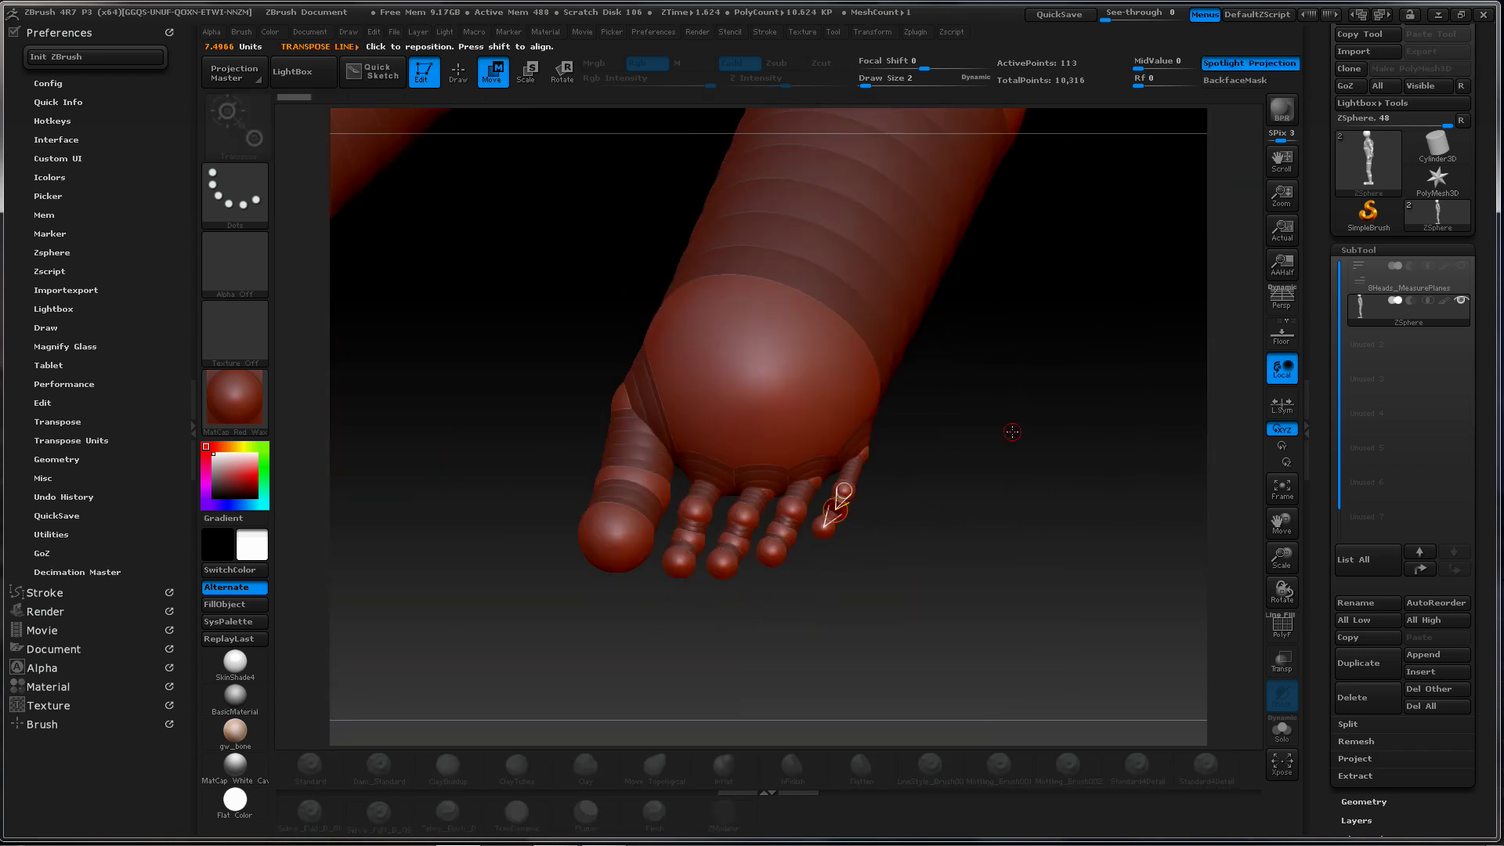
Scale down the heel ZSphere slightly
drag(1049, 421, 957, 375)
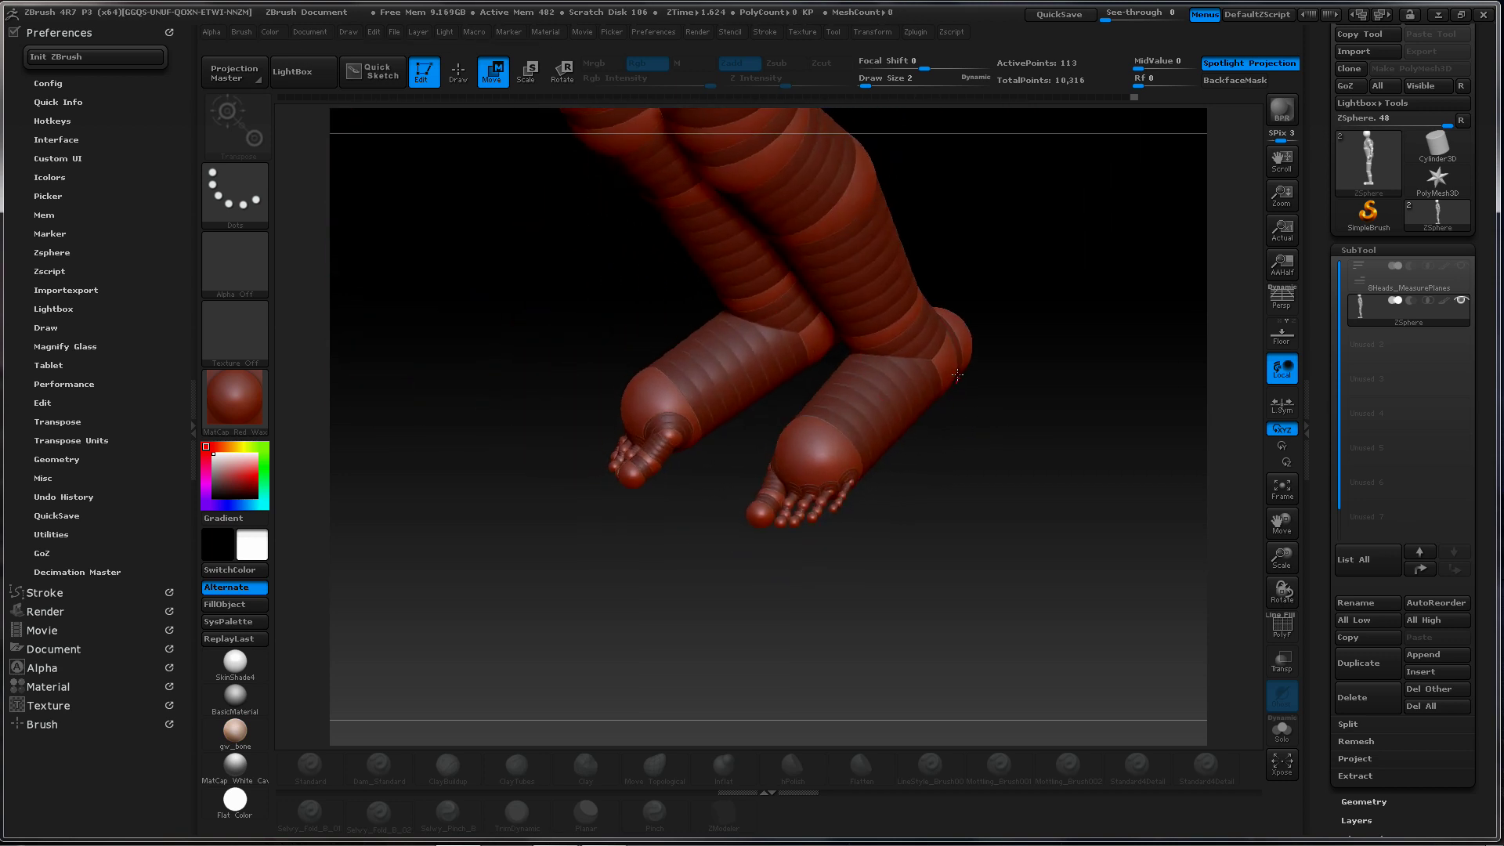
key(e)
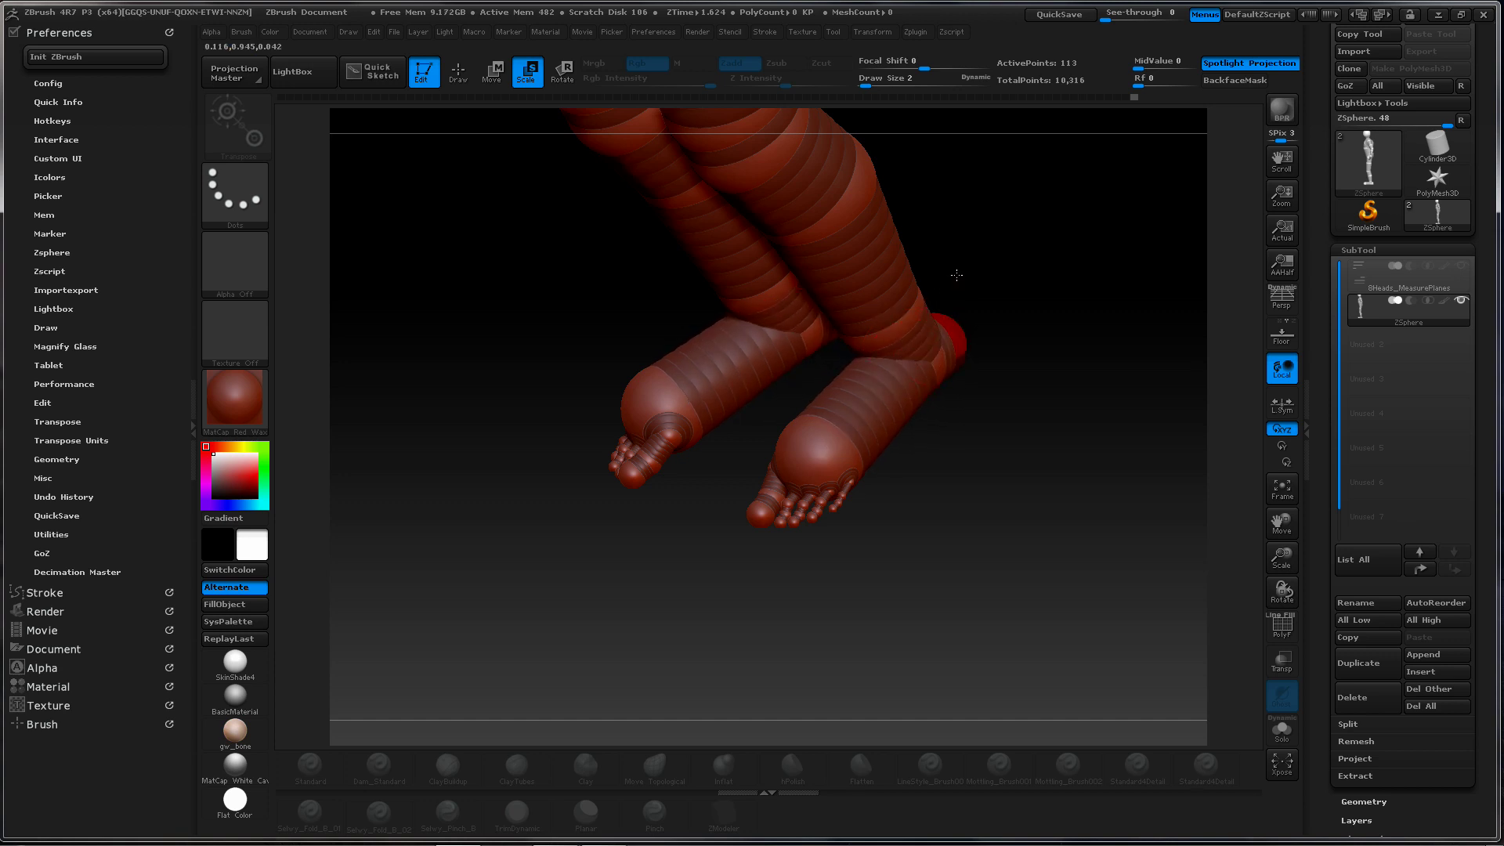
drag(985, 449, 1031, 446)
Preview the adaptive skin, examine the feet and the whole figure, and return to the ZSpheres
key(a)
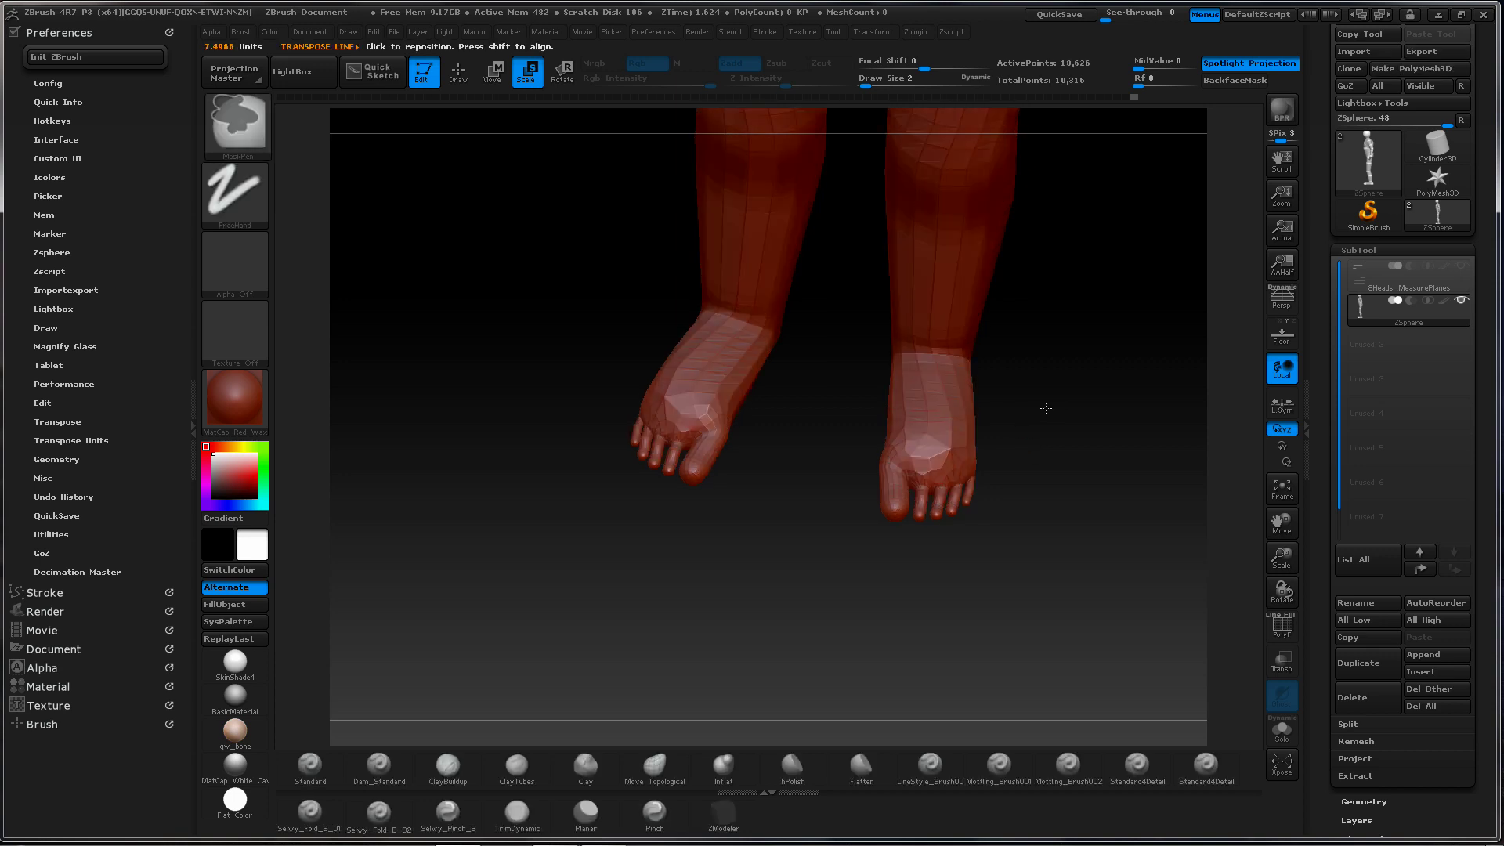
ctrl+right_drag(1045, 408, 877, 430)
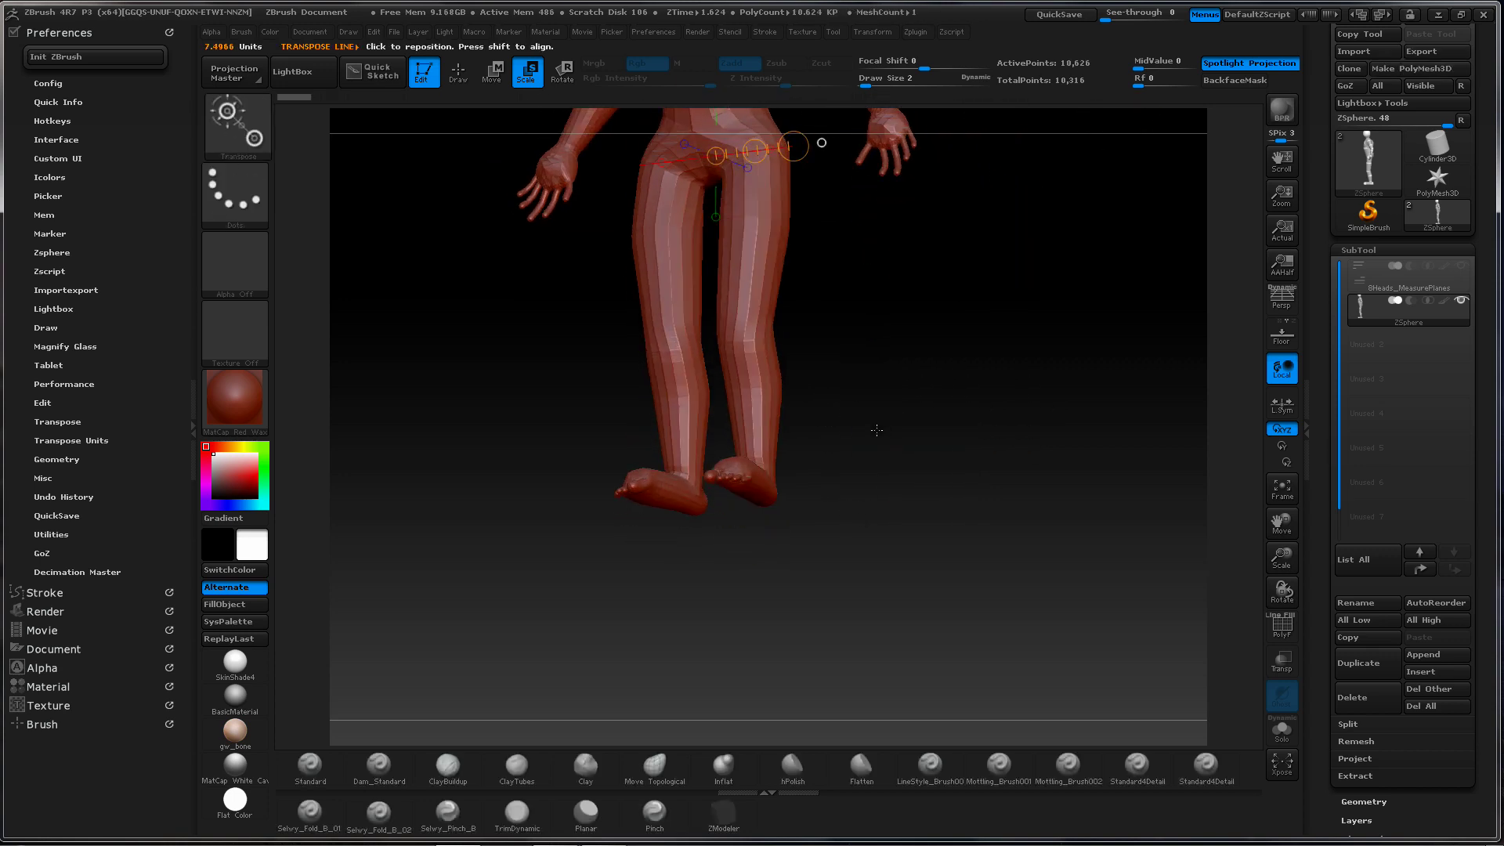
drag(876, 429, 903, 461)
alt+drag(888, 372, 872, 513)
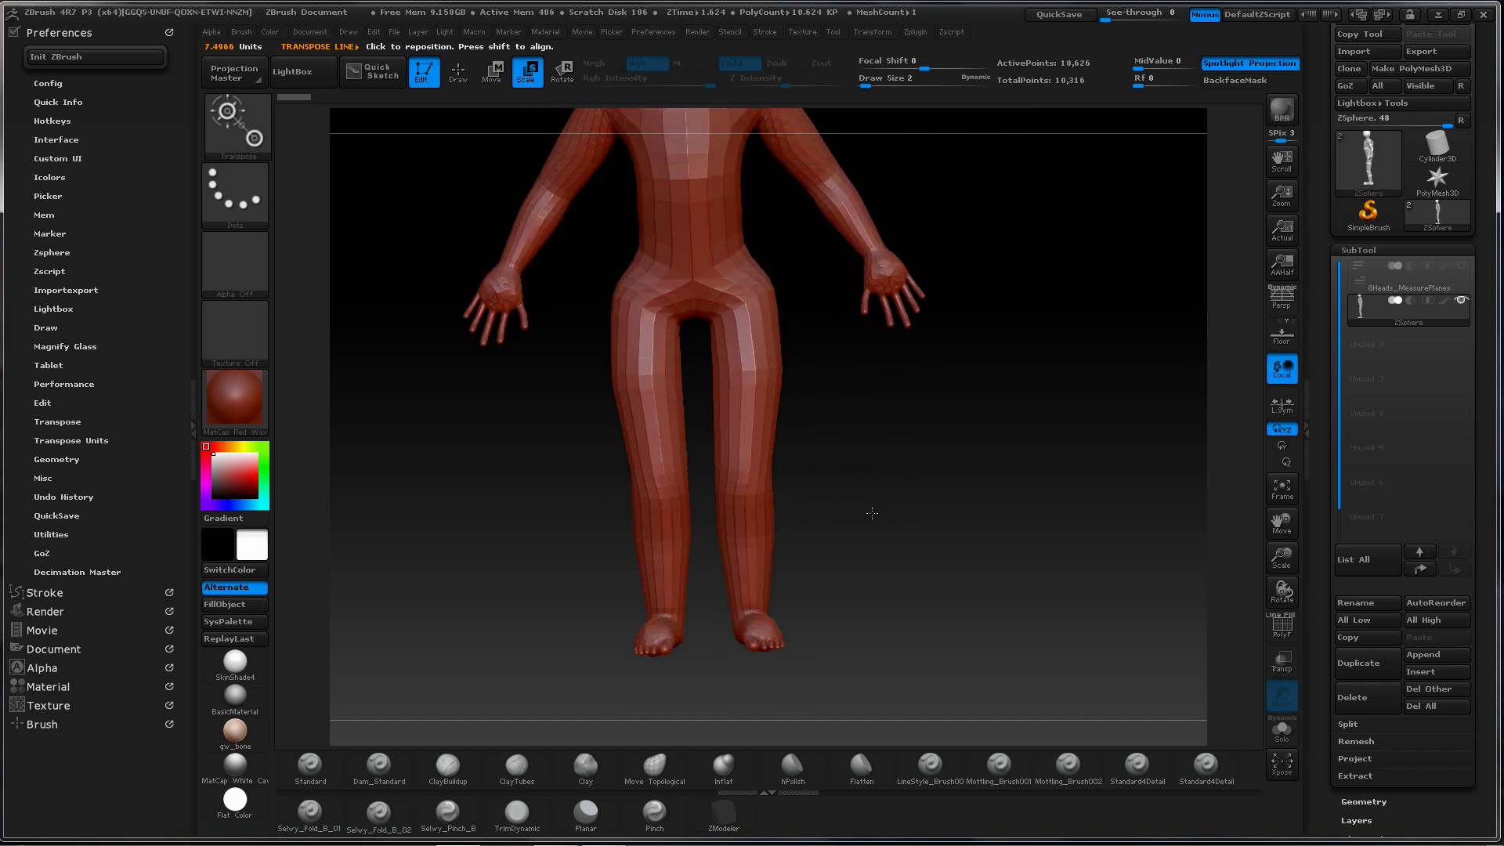
mouse_move(872, 513)
alt+right_down()
mouse_move(866, 599)
mouse_move(933, 484)
alt+right_up()
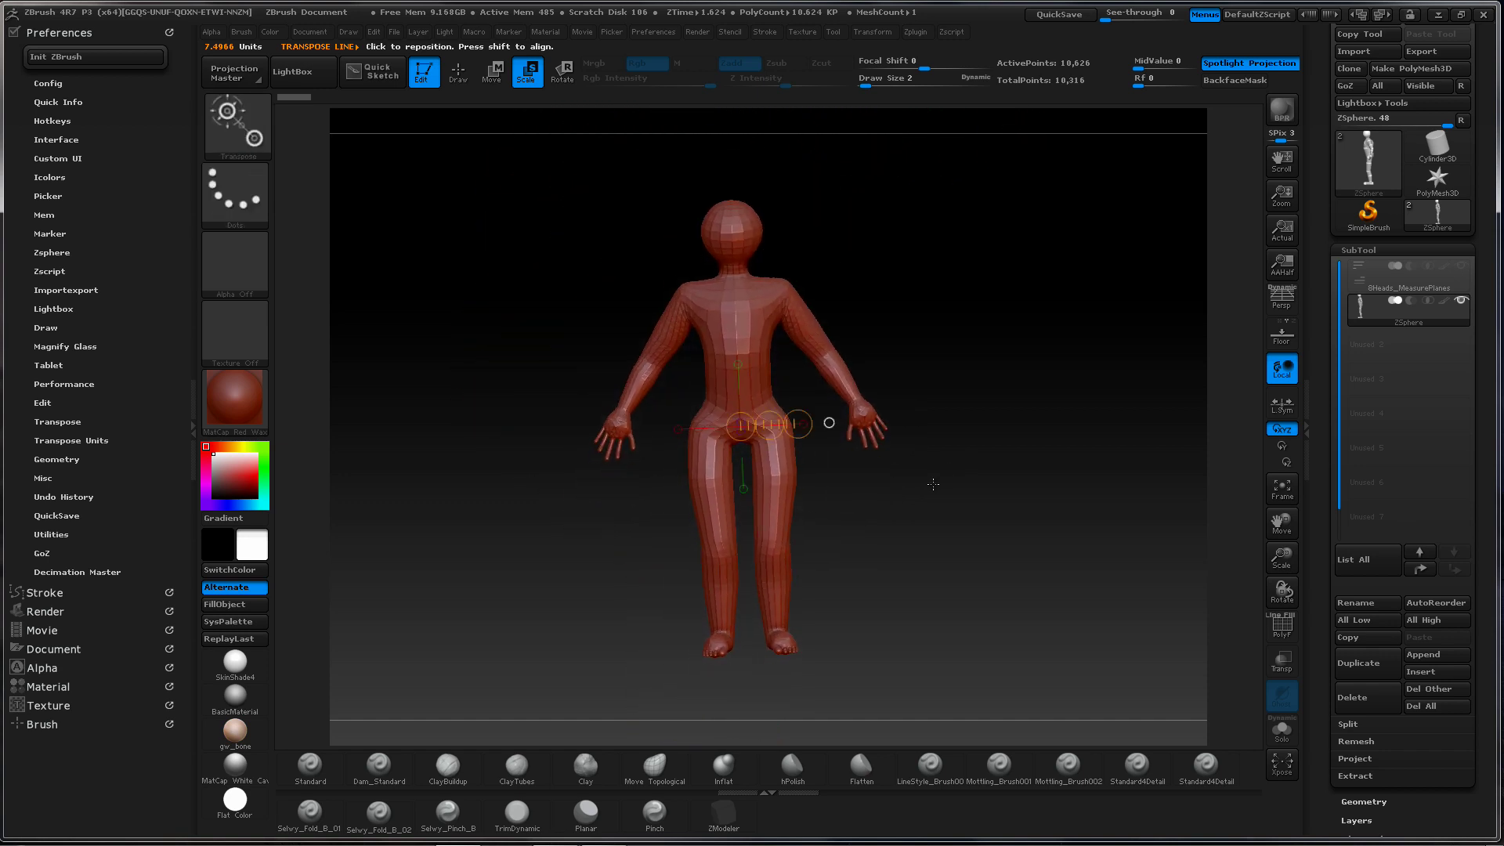
drag(933, 484, 901, 503)
key(a)
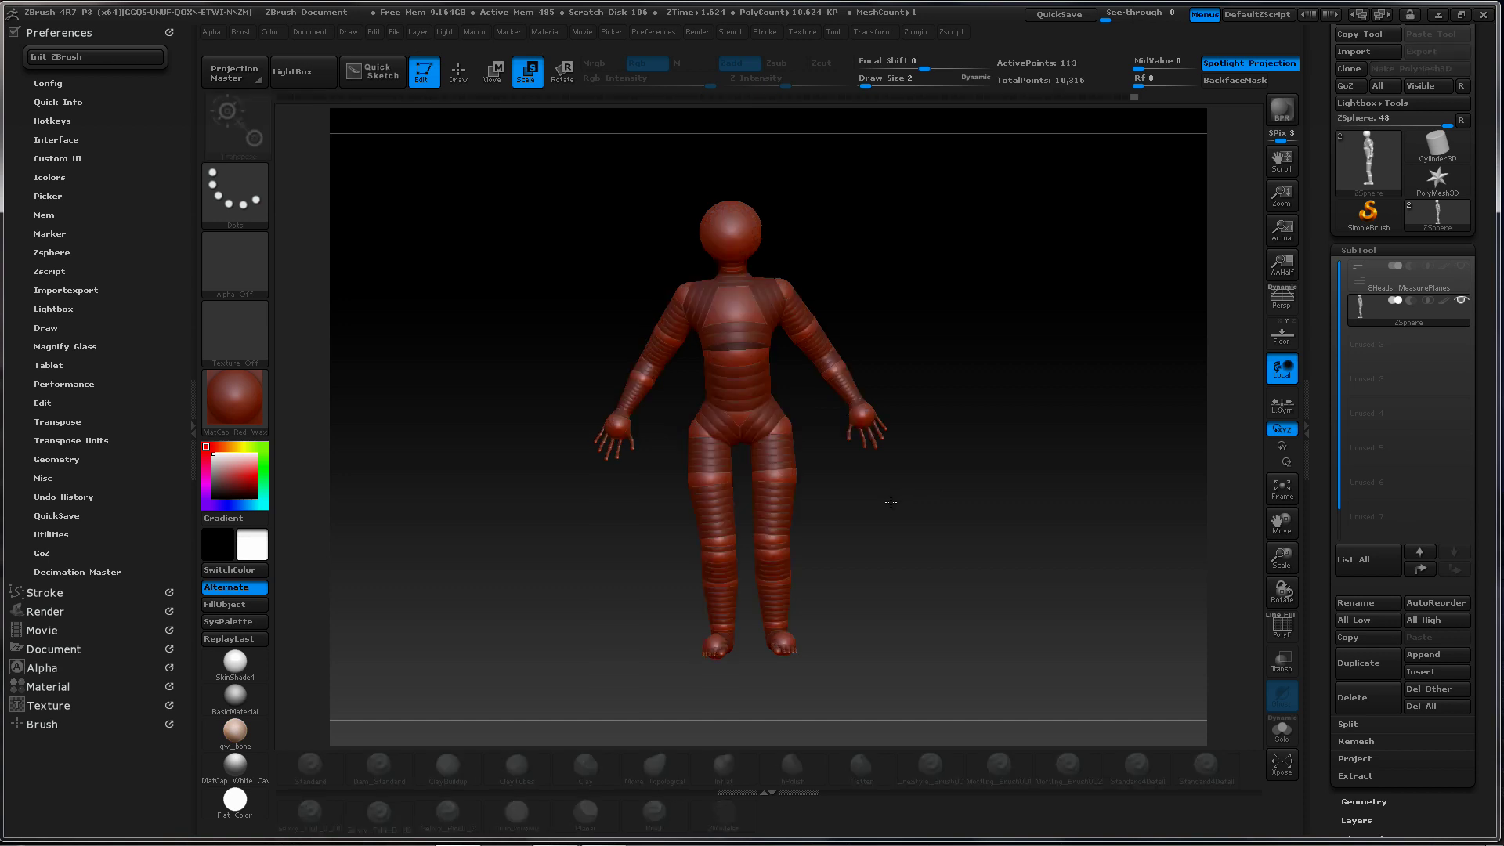
Scale the ZSpheres around the knees to slim them, undoing the unwanted scaling attempt
ctrl+right_drag(821, 539, 1098, 443)
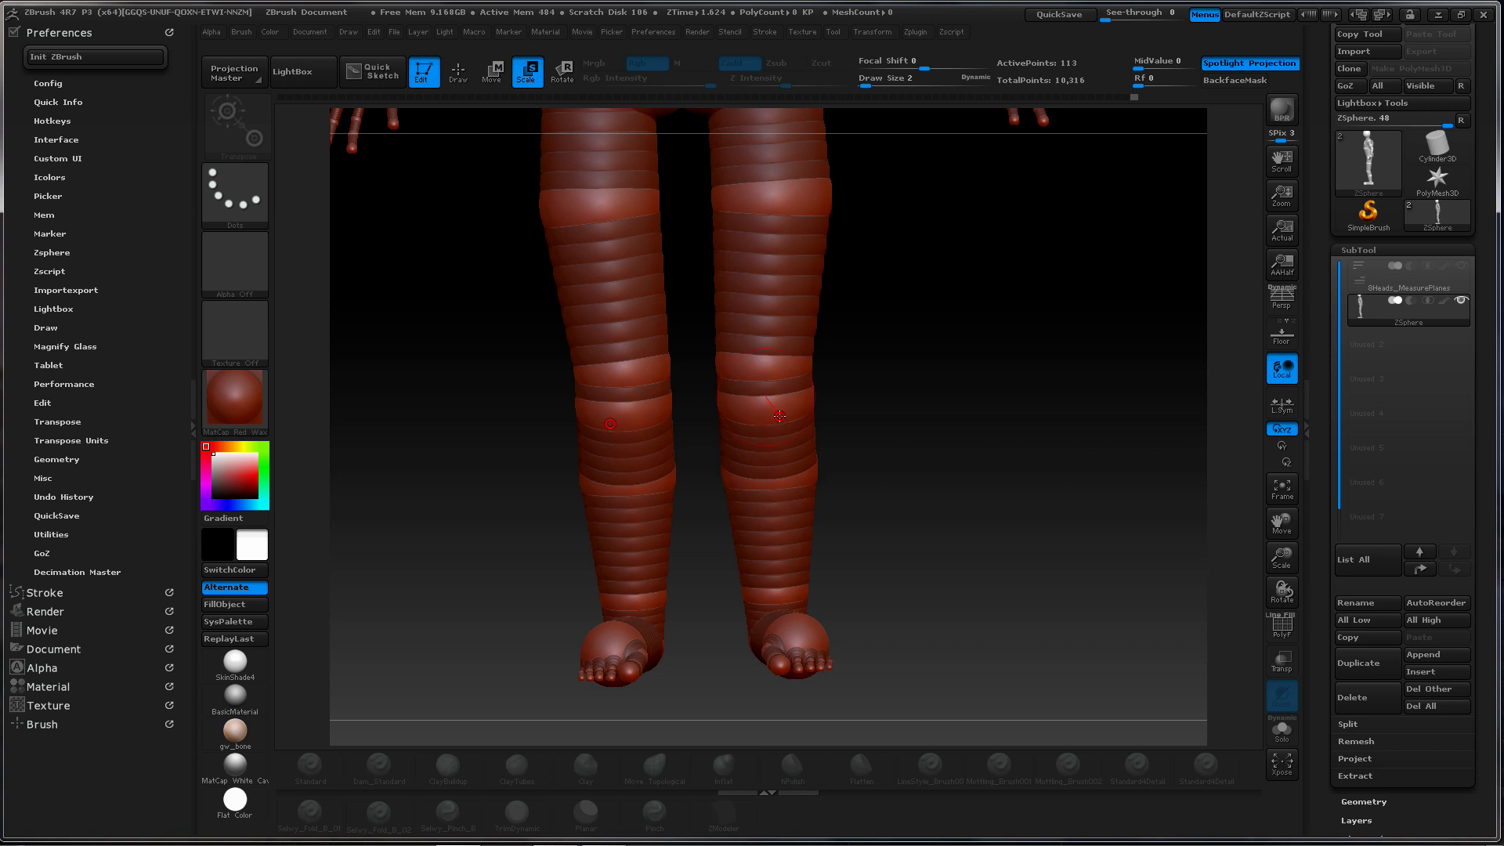
drag(772, 409, 698, 311)
key(ctrl+z)
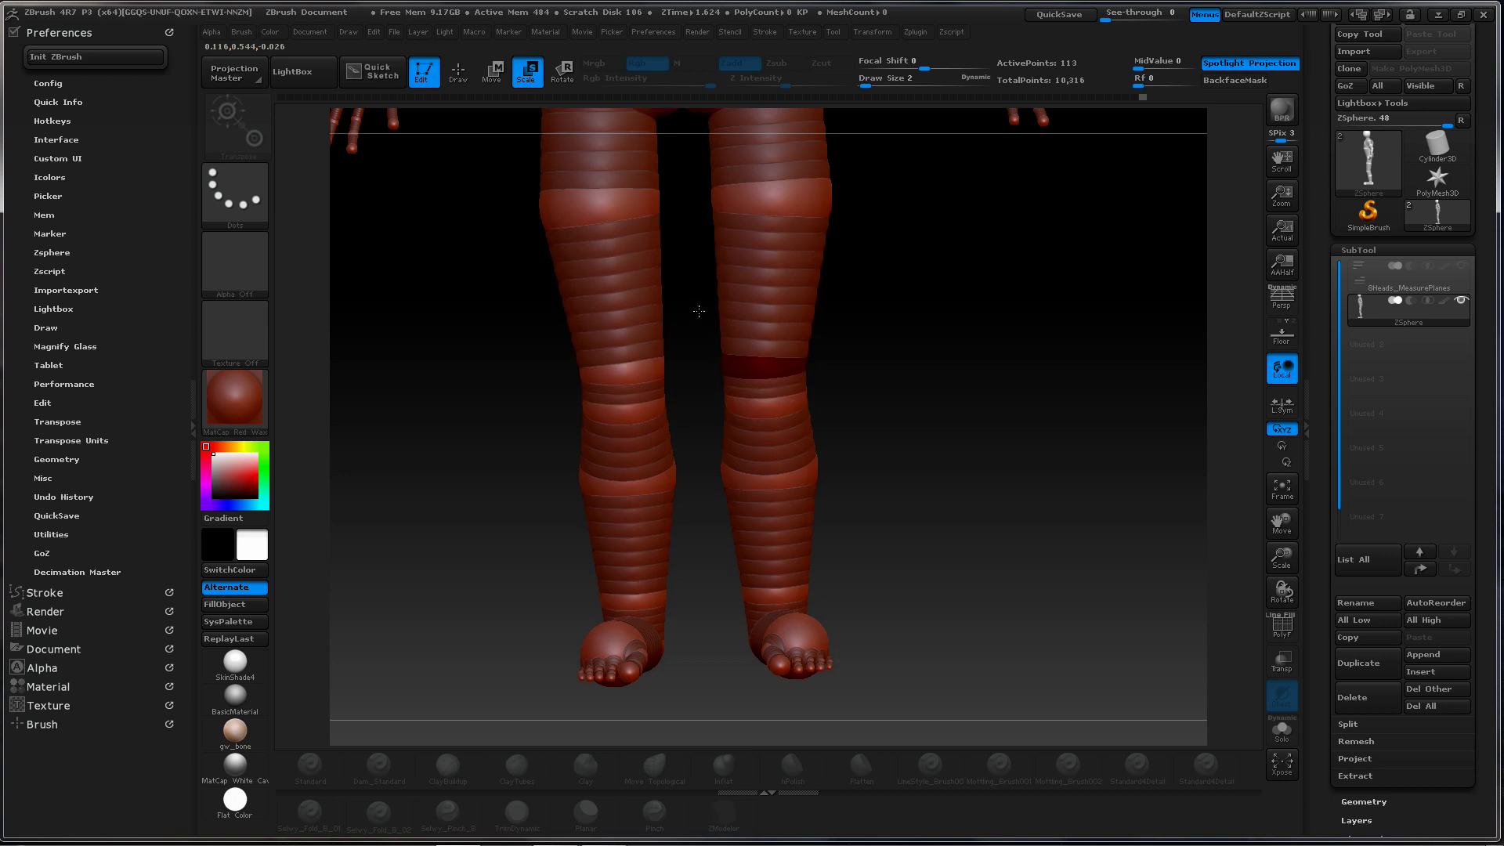
alt+drag(918, 327, 809, 390)
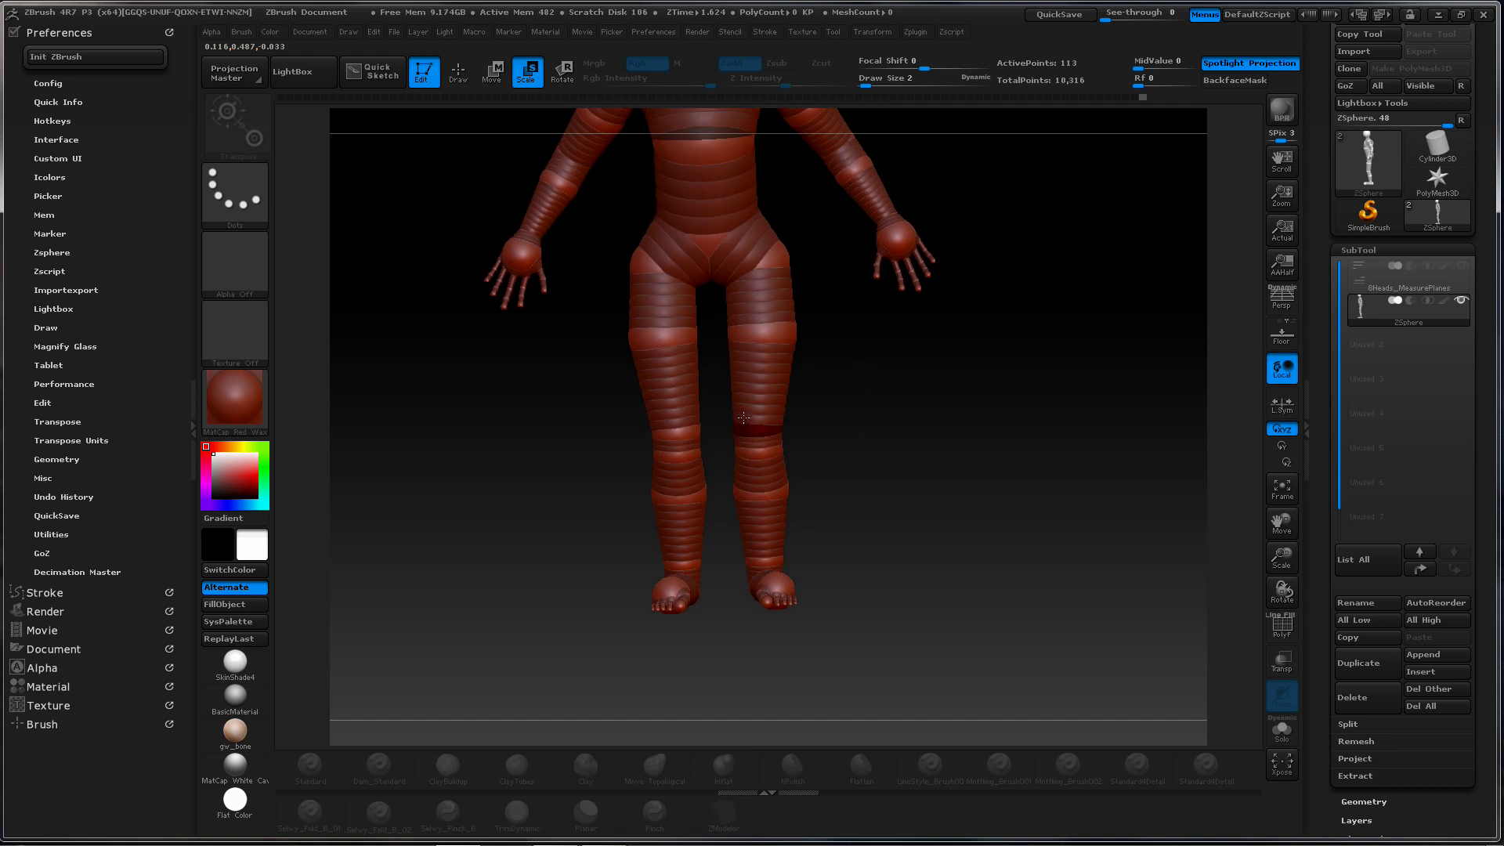
drag(757, 456, 746, 492)
Scale the thigh, lower-shin and calf ZSpheres to refine the proportions of the legs
mouse_move(765, 344)
mouse_down()
mouse_move(679, 302)
mouse_move(673, 403)
mouse_move(869, 380)
mouse_move(907, 396)
mouse_up()
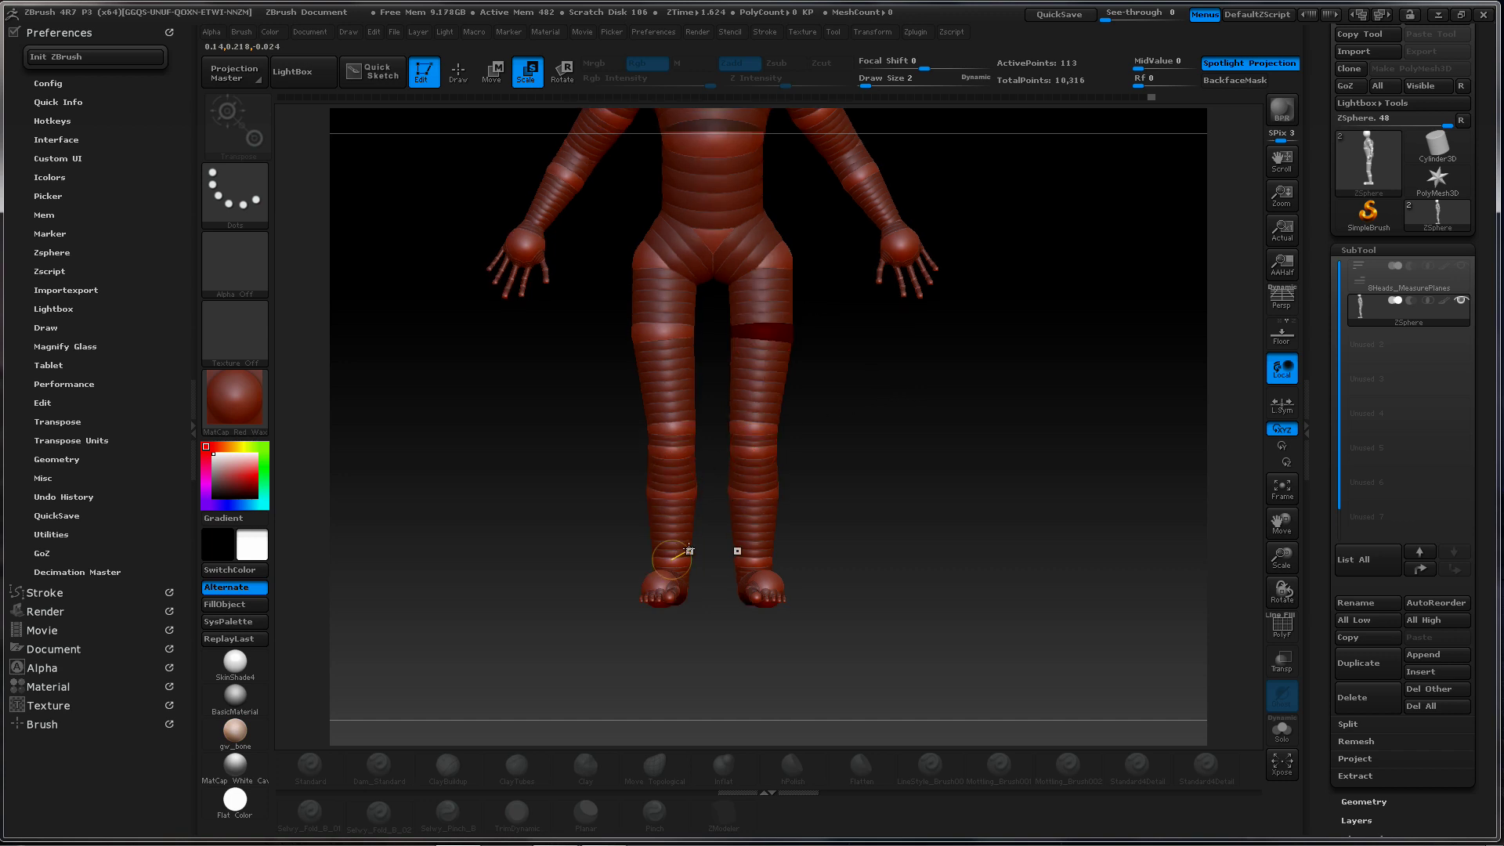
drag(752, 558, 723, 523)
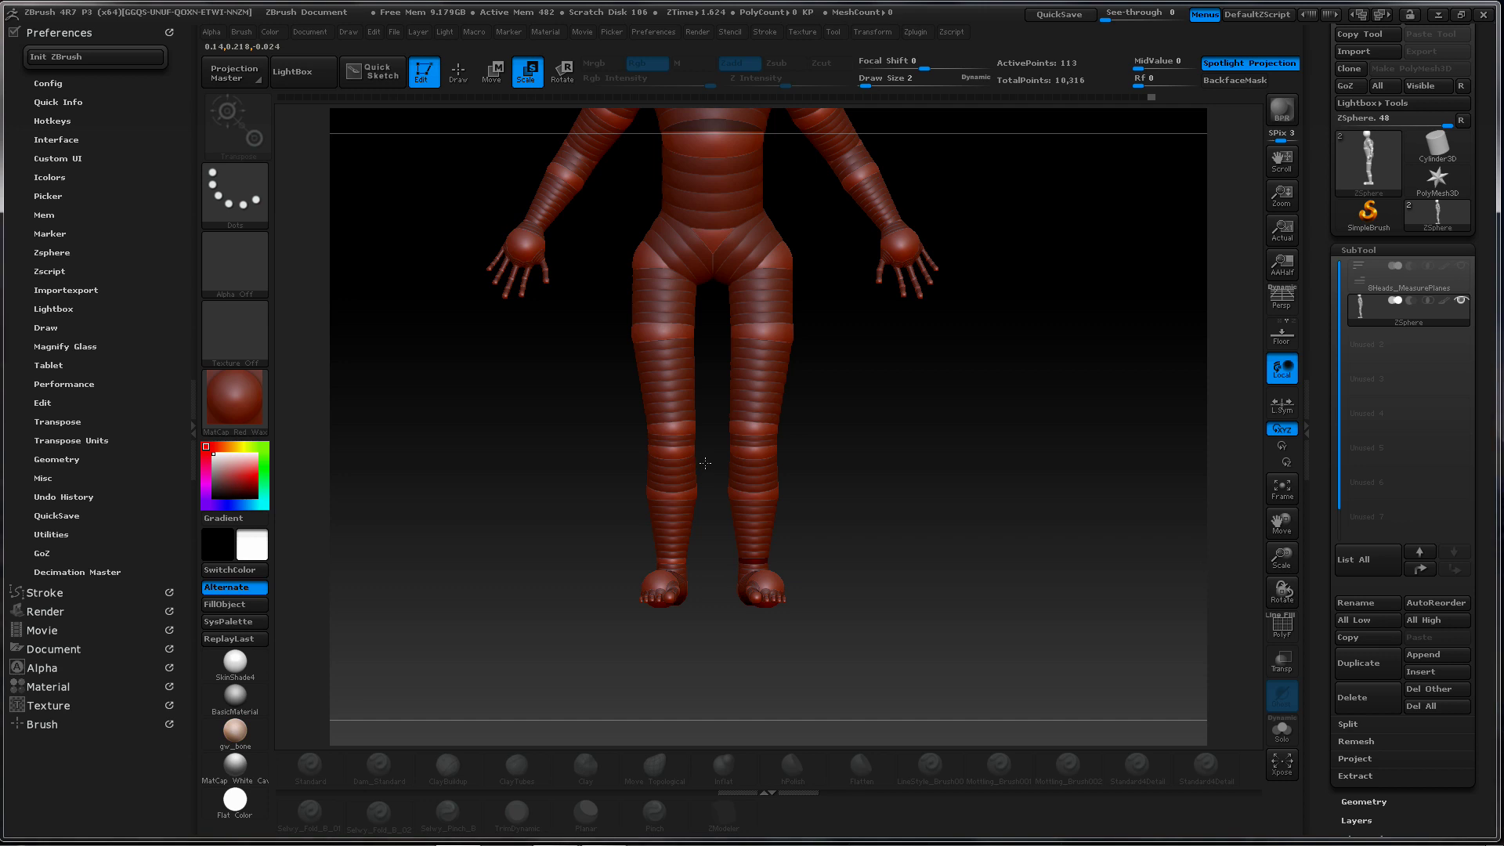
drag(748, 494, 735, 476)
alt+drag(866, 369, 814, 399)
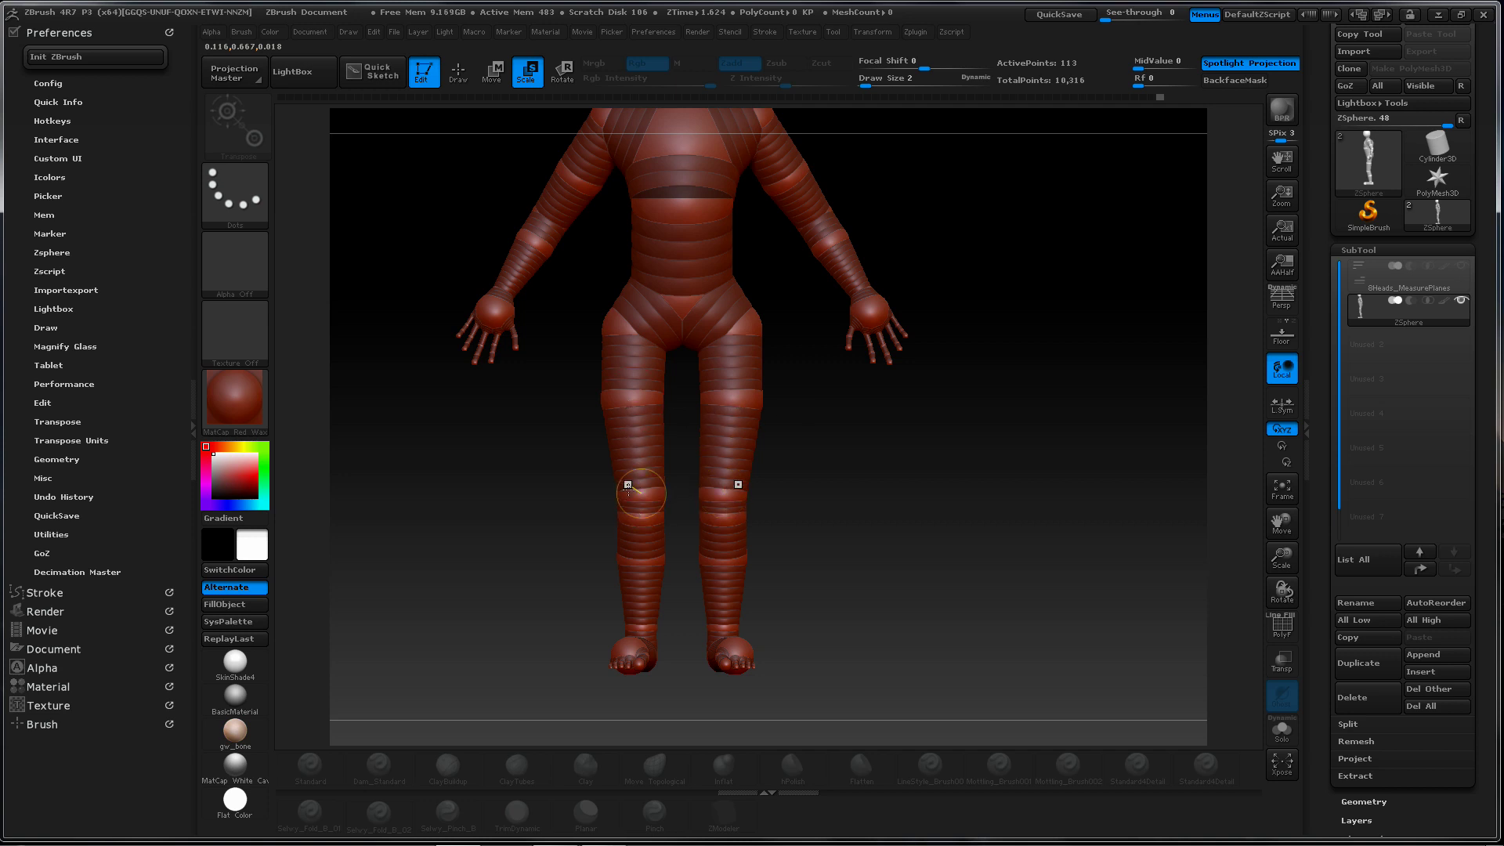
Undo the last thigh adjustment and rotate the legs slightly inward from the upper thighs
drag(625, 362, 637, 358)
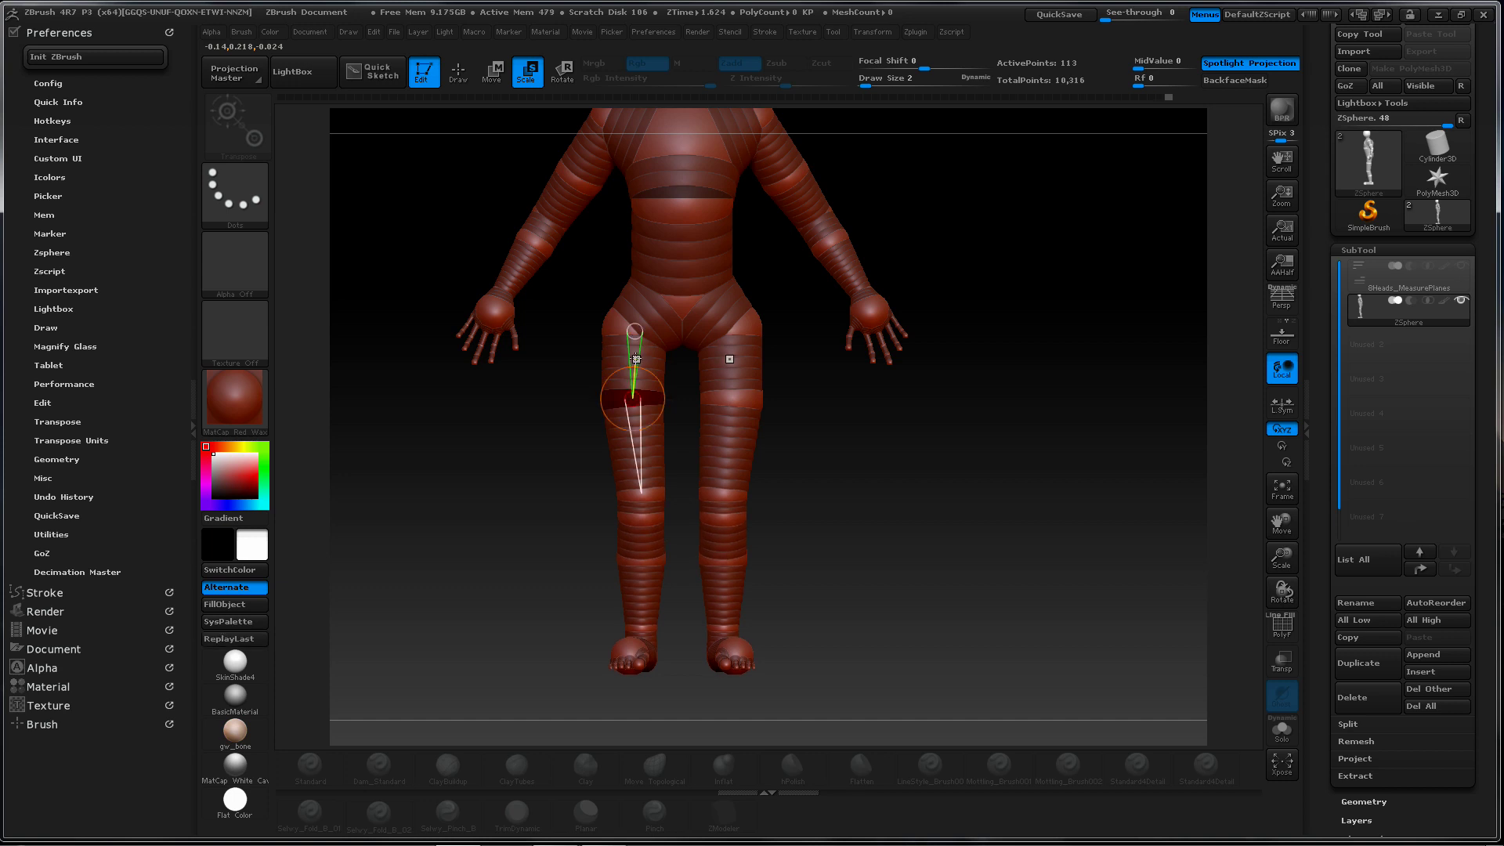
key(r)
key(ctrl+z)
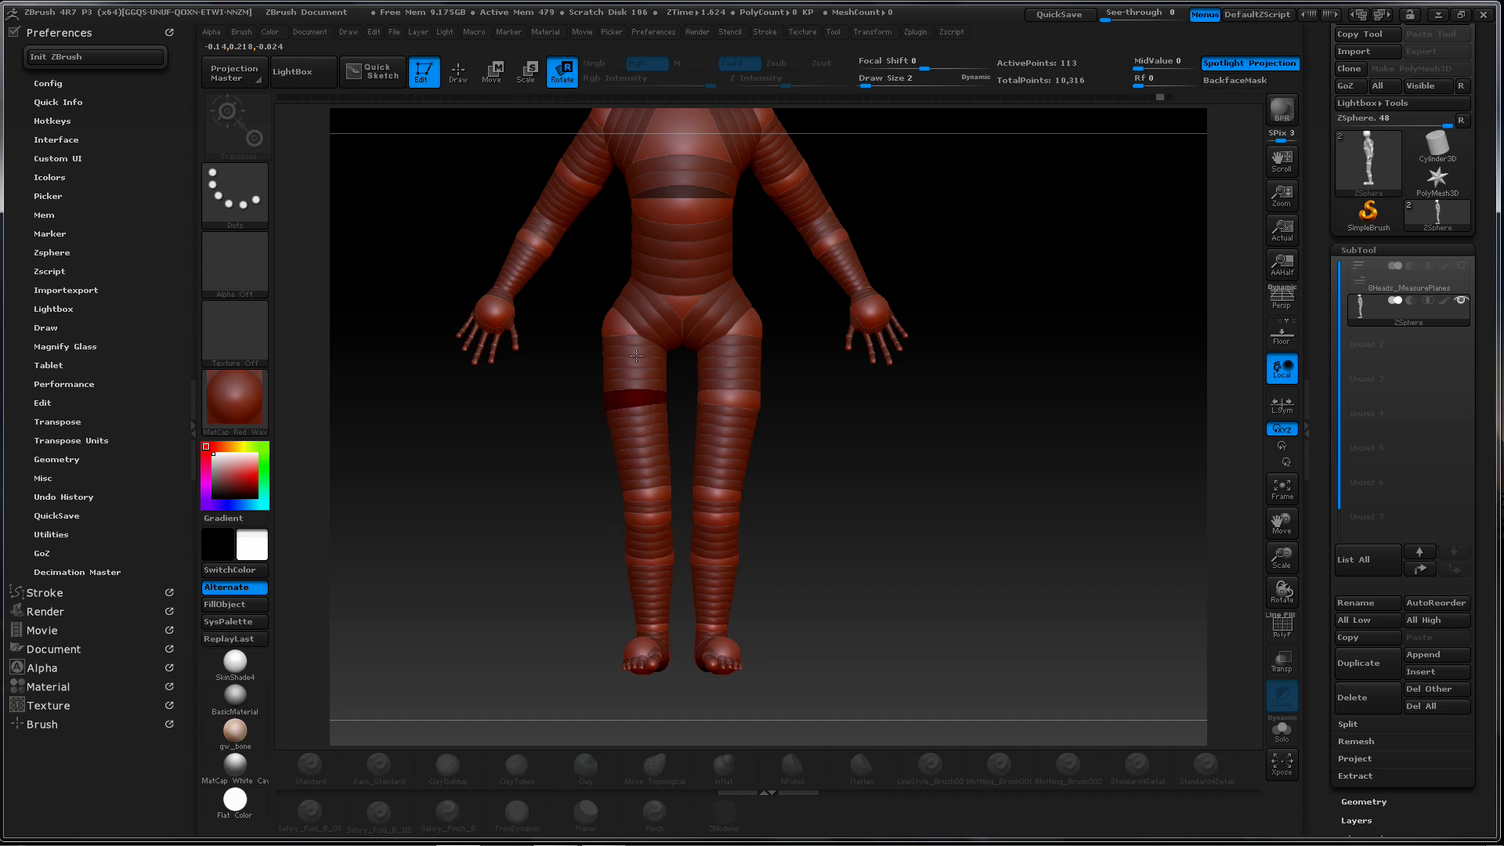
drag(636, 355, 633, 357)
click(633, 356)
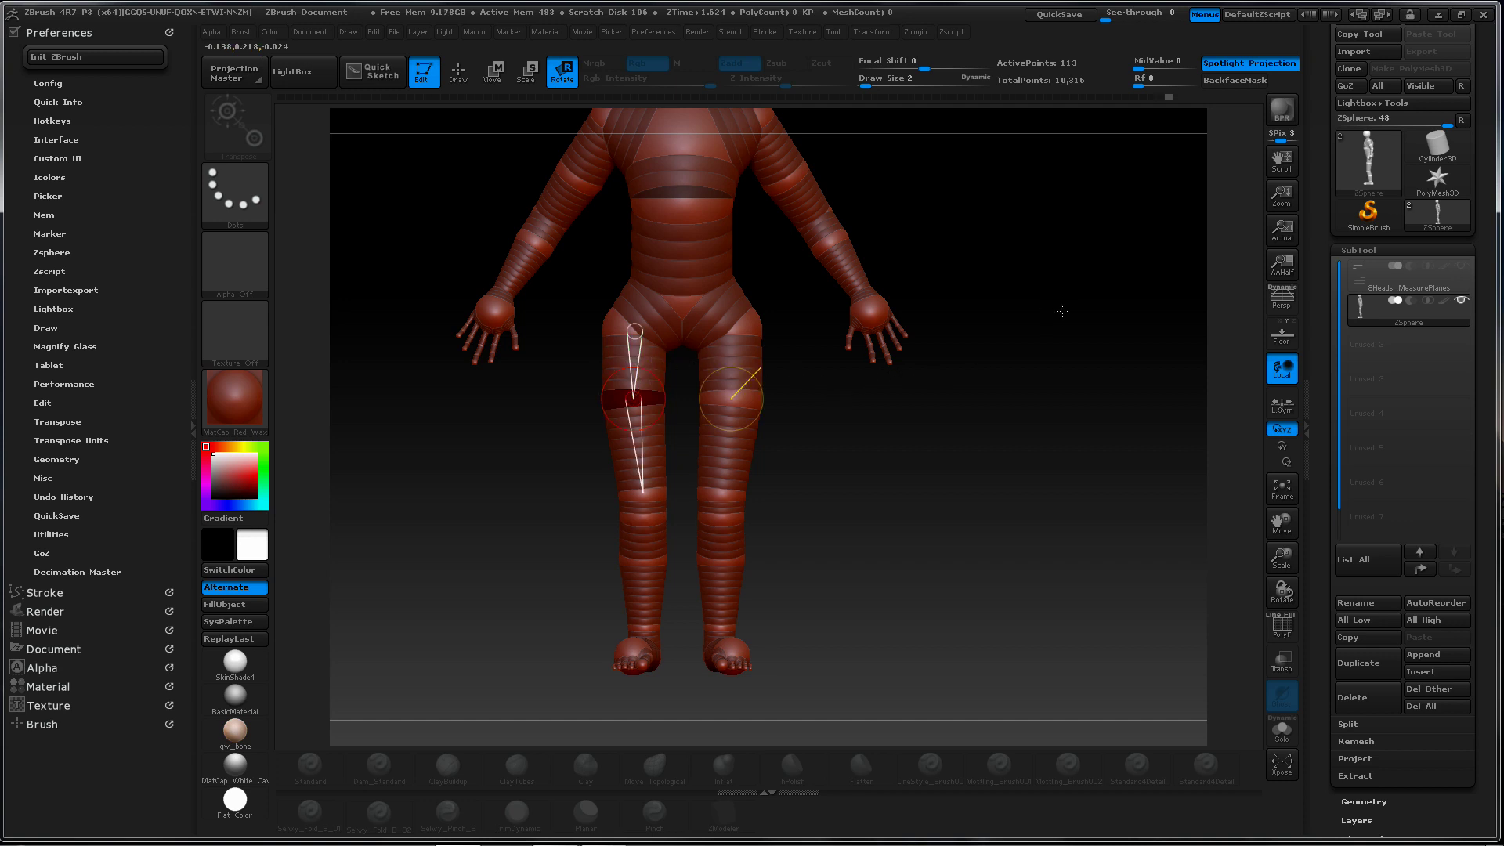
Rotate the upper torso slightly backward in side view, undoing the first attempt, and adjust the mid-torso ZSphere
shift+drag(1050, 327, 572, 386)
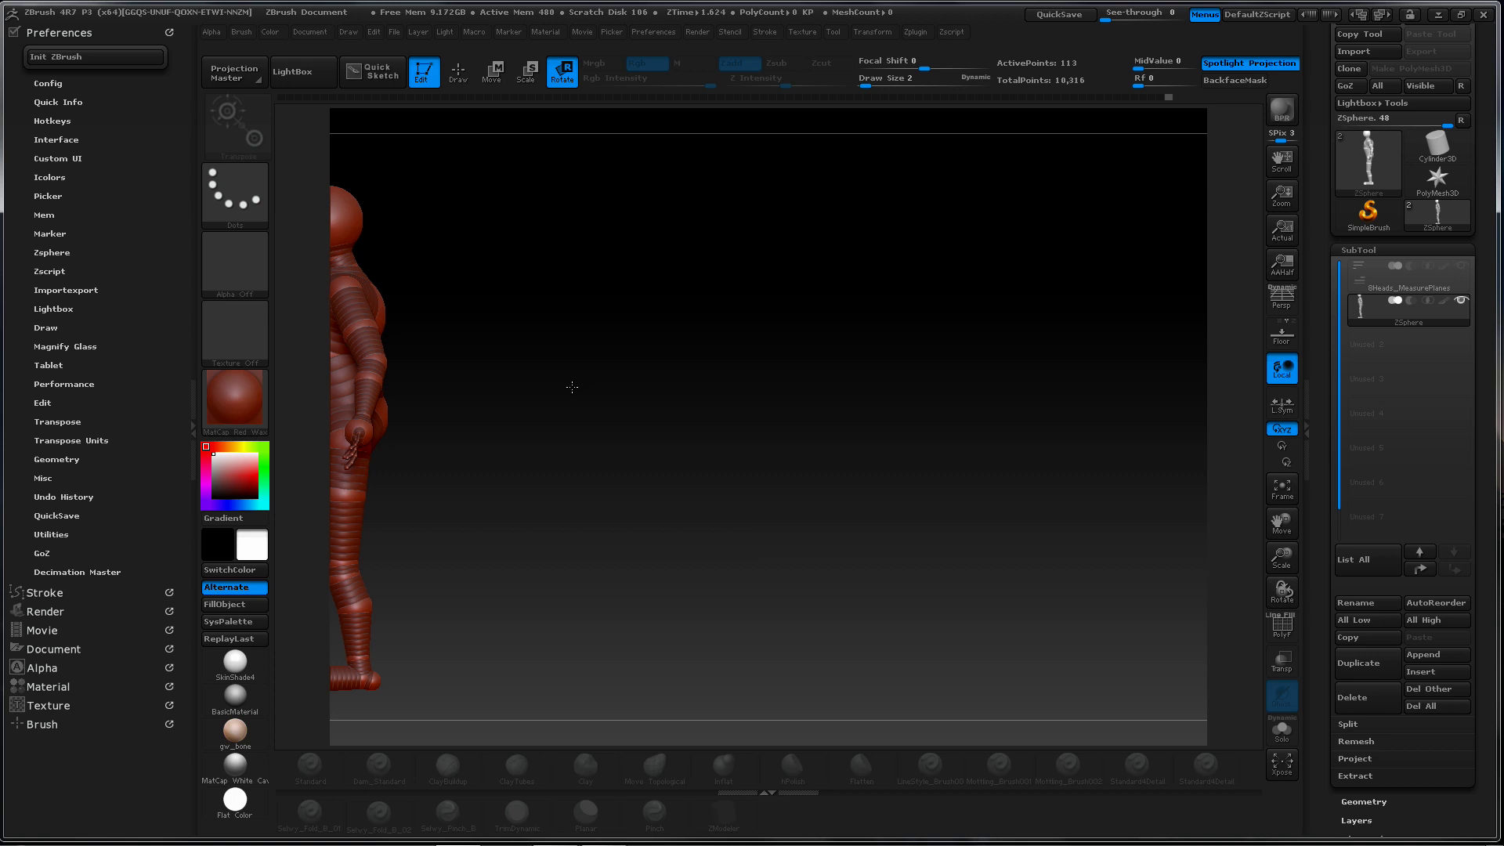
drag(572, 386, 739, 371)
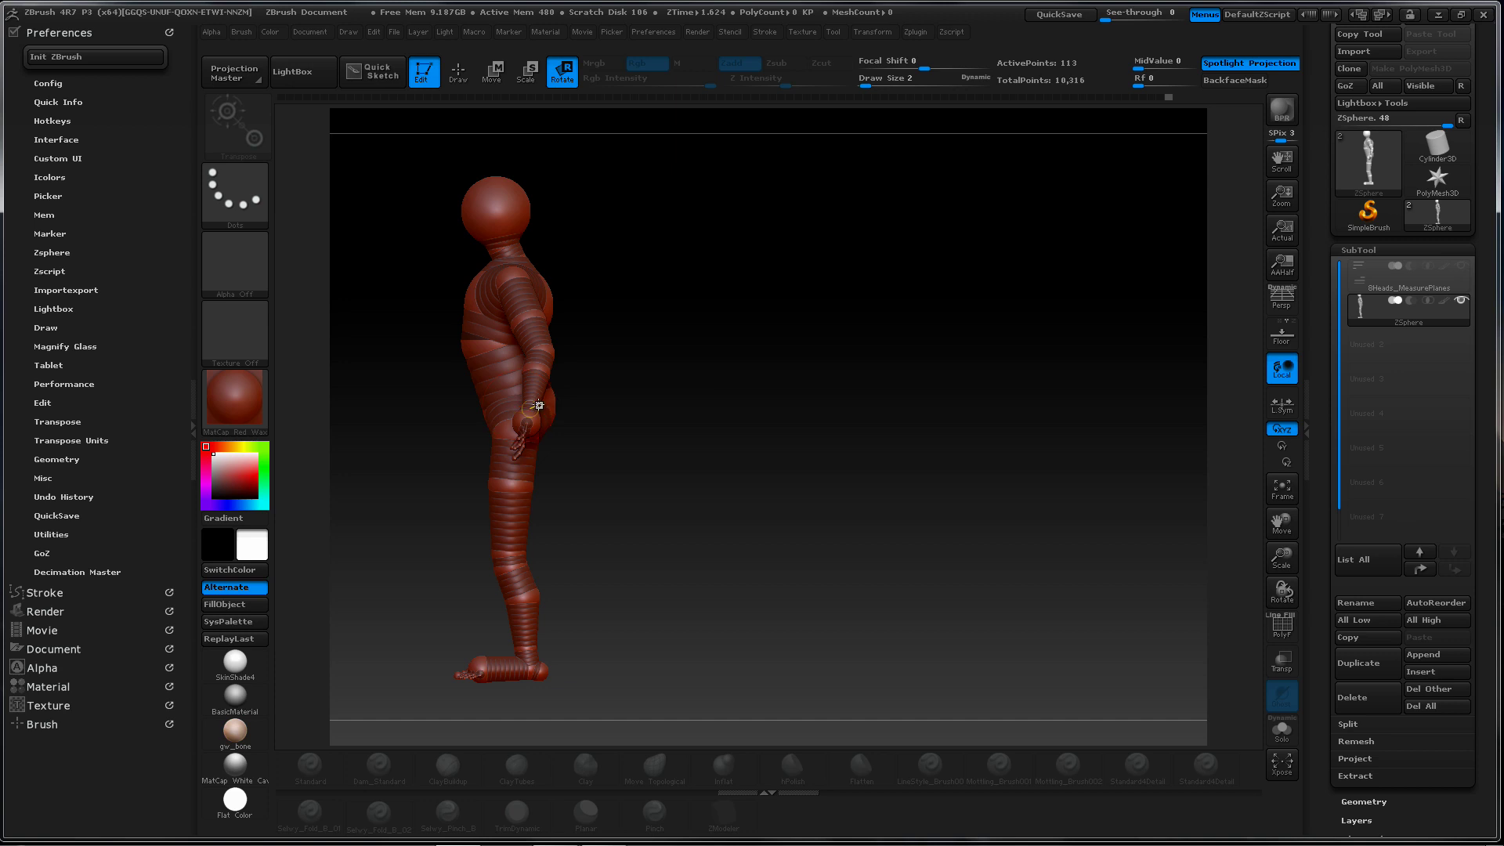
key(e)
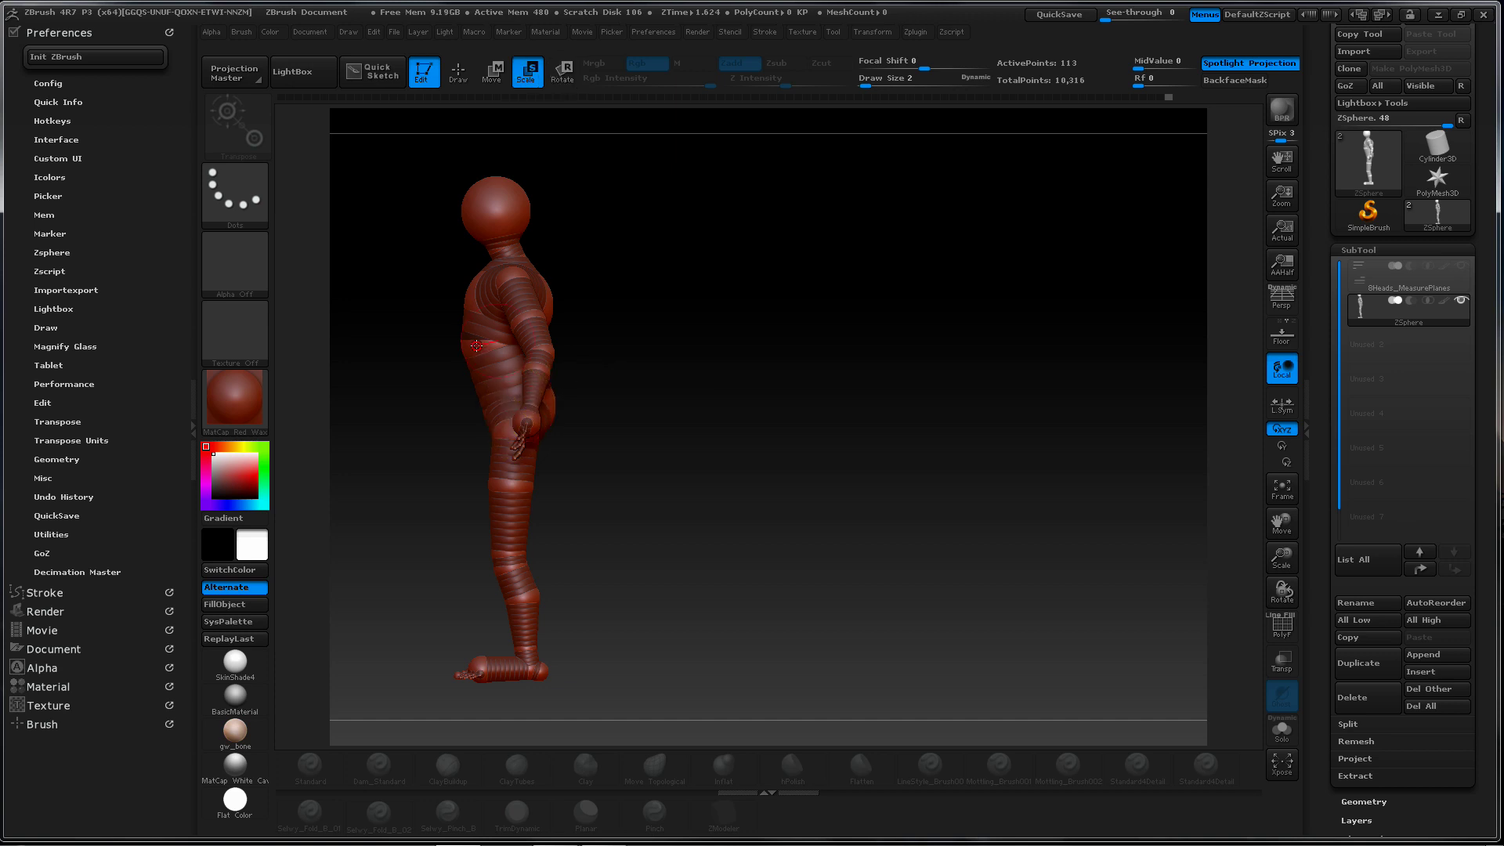
key(r)
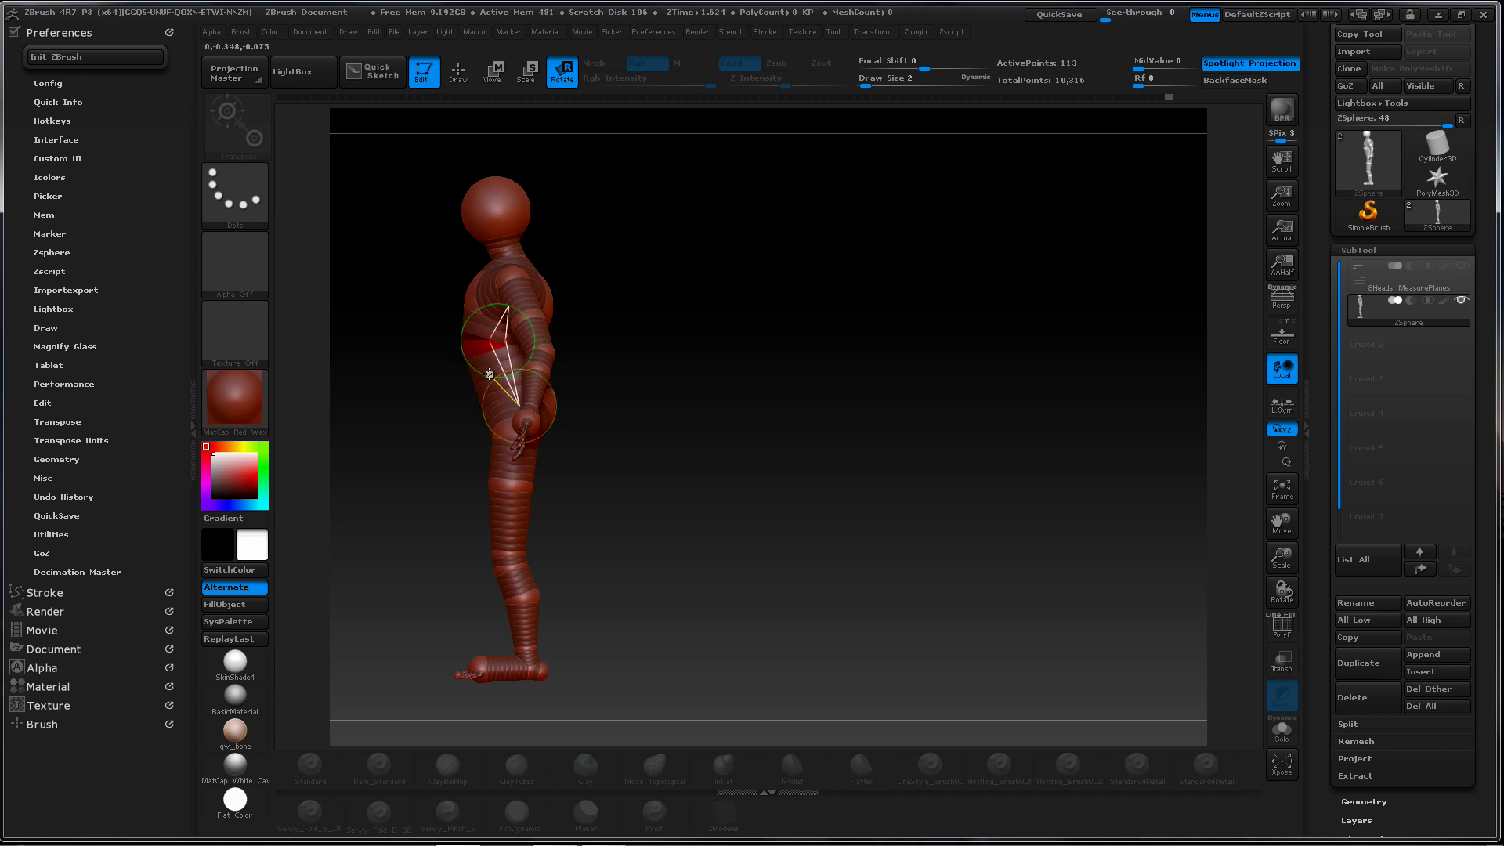
drag(491, 374, 485, 380)
key(ctrl+z)
drag(482, 330, 489, 325)
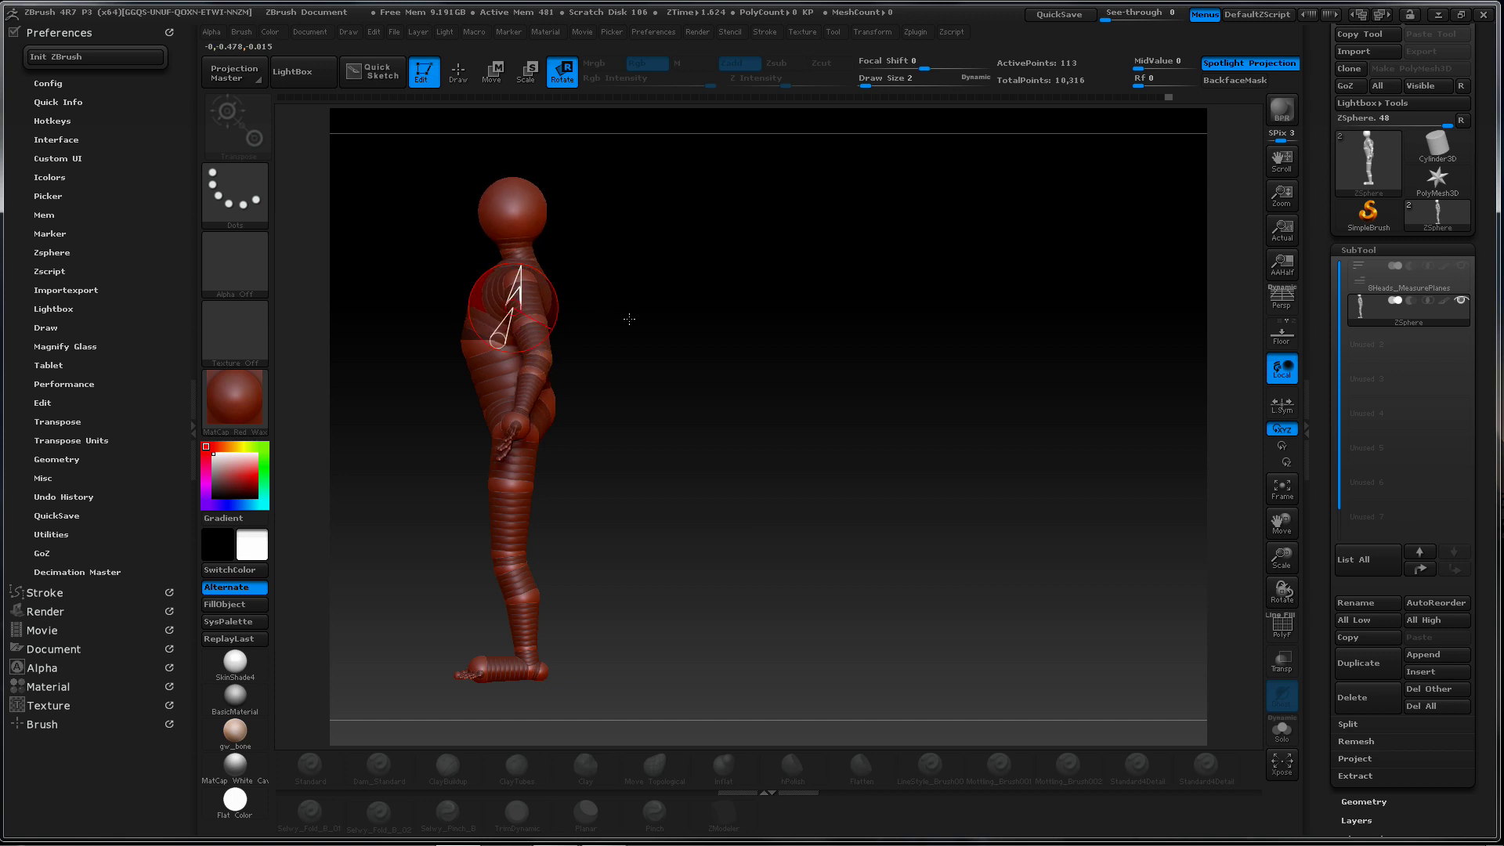
alt+drag(674, 335, 482, 374)
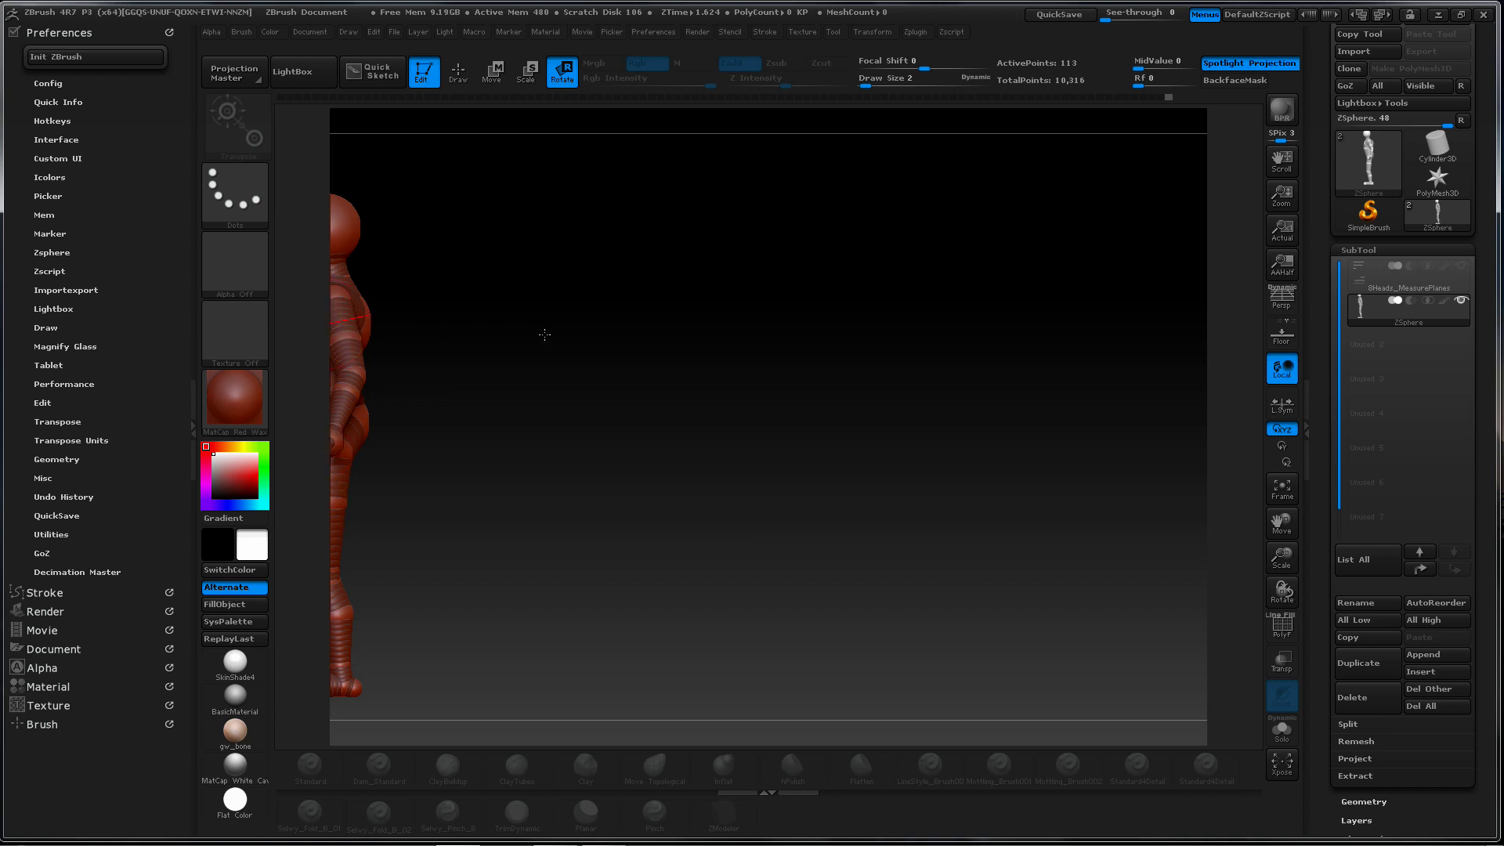
alt+drag(543, 335, 890, 309)
key(w)
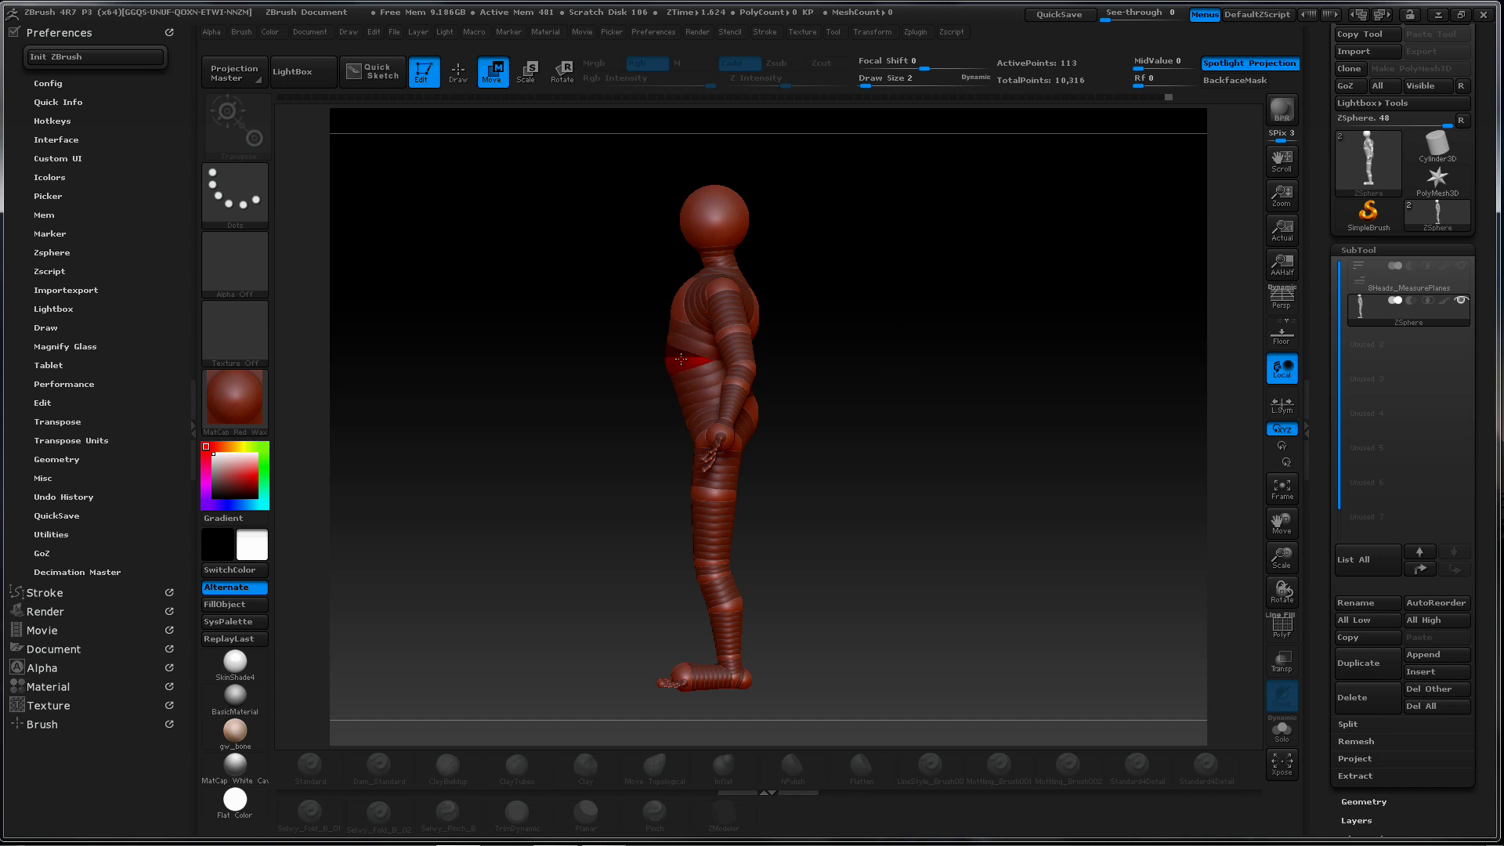
click(681, 359)
Preview the adaptive skin of the whole figure from the front
mouse_move(886, 306)
mouse_down()
mouse_move(815, 306)
mouse_move(937, 300)
mouse_move(906, 328)
mouse_up()
key(a)
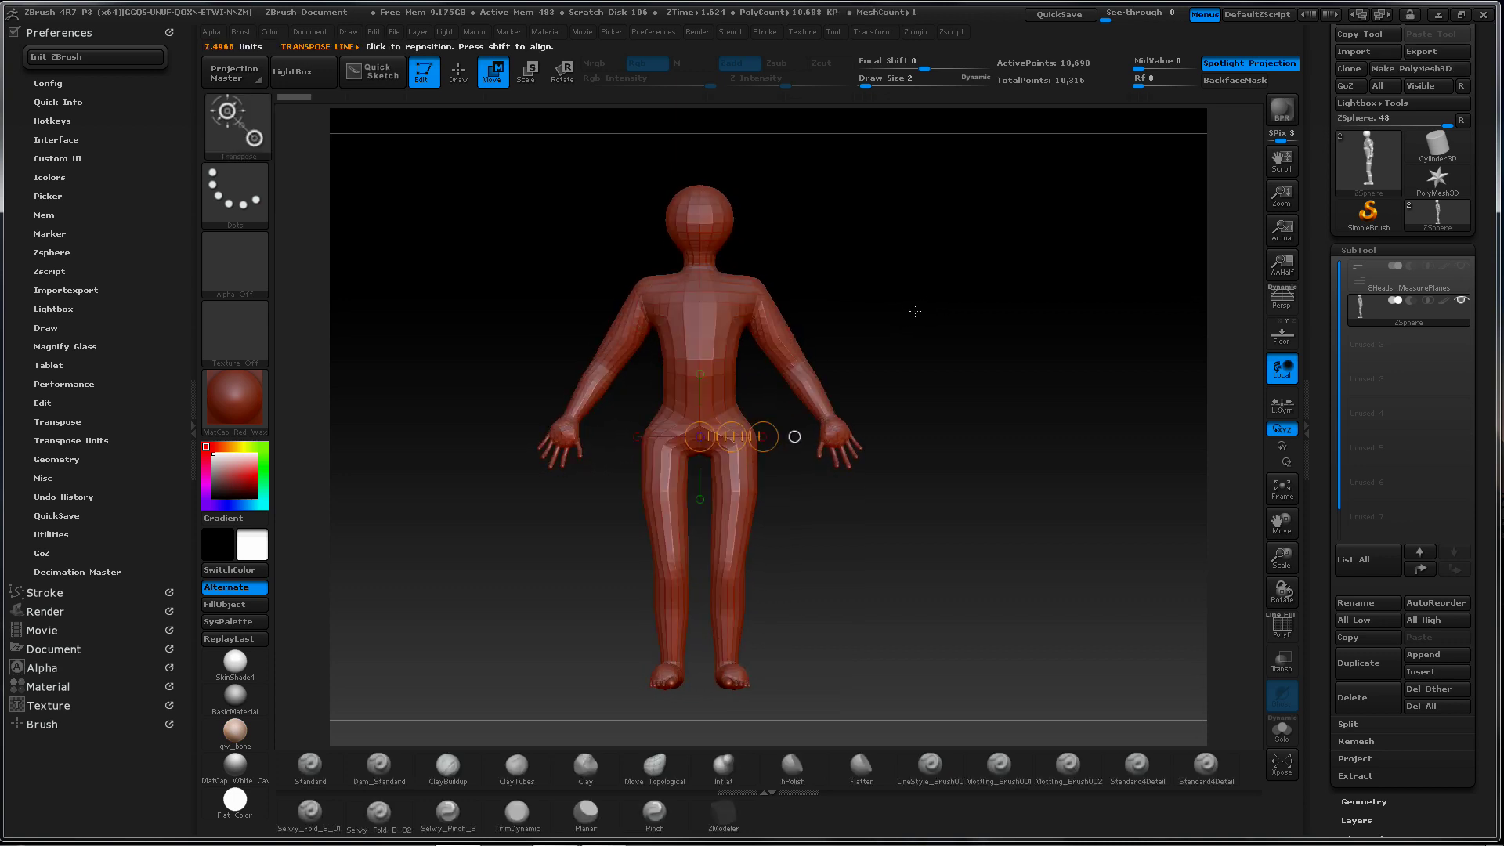
drag(969, 315, 930, 328)
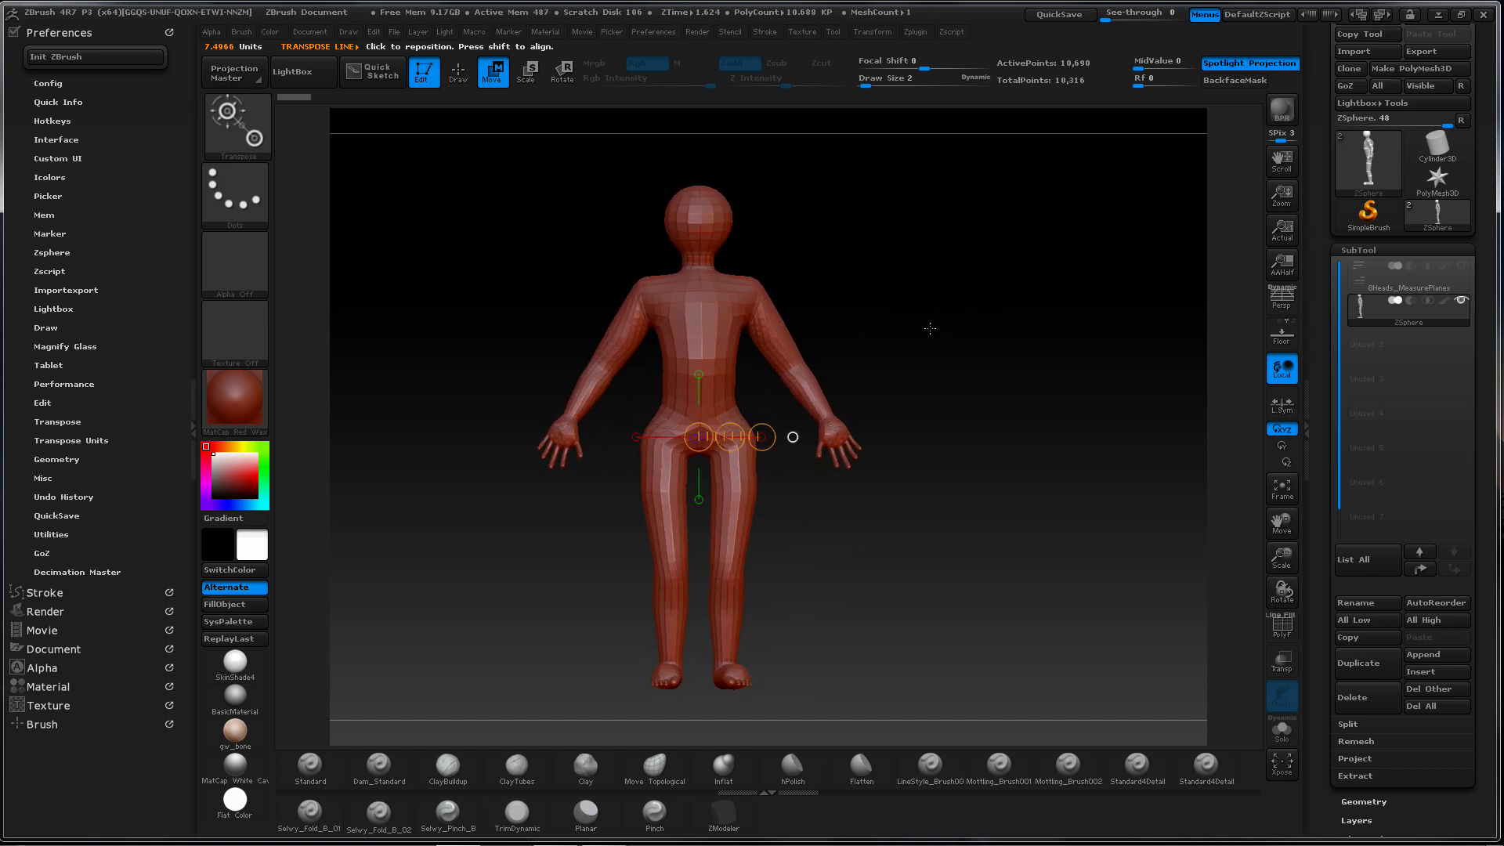
Expand the Adaptive Skin settings and switch the preview off and on again to compare it with the ZSpheres
drag(1473, 347, 1478, 188)
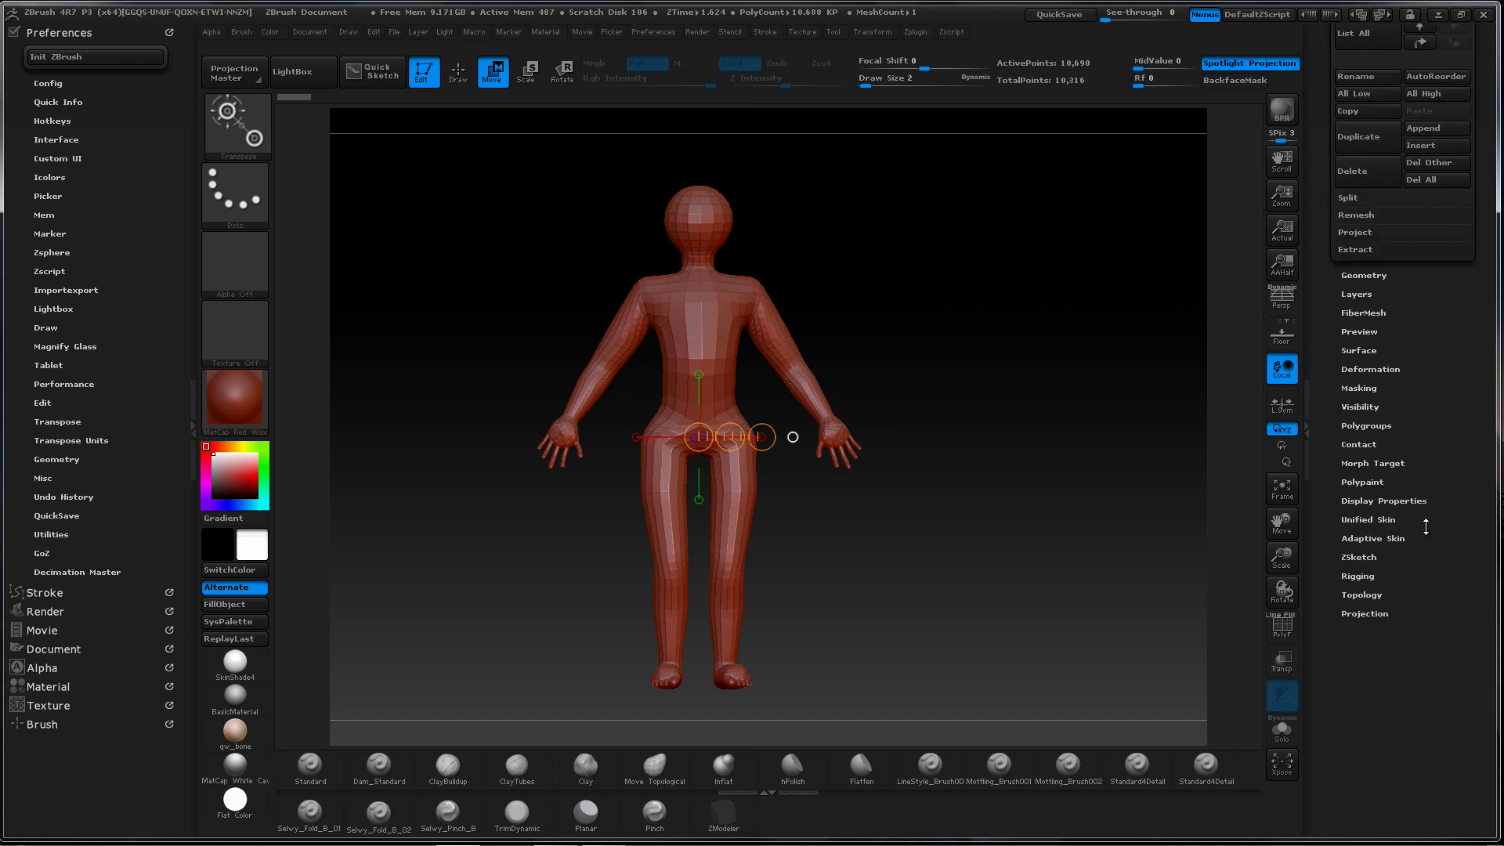
click(1403, 539)
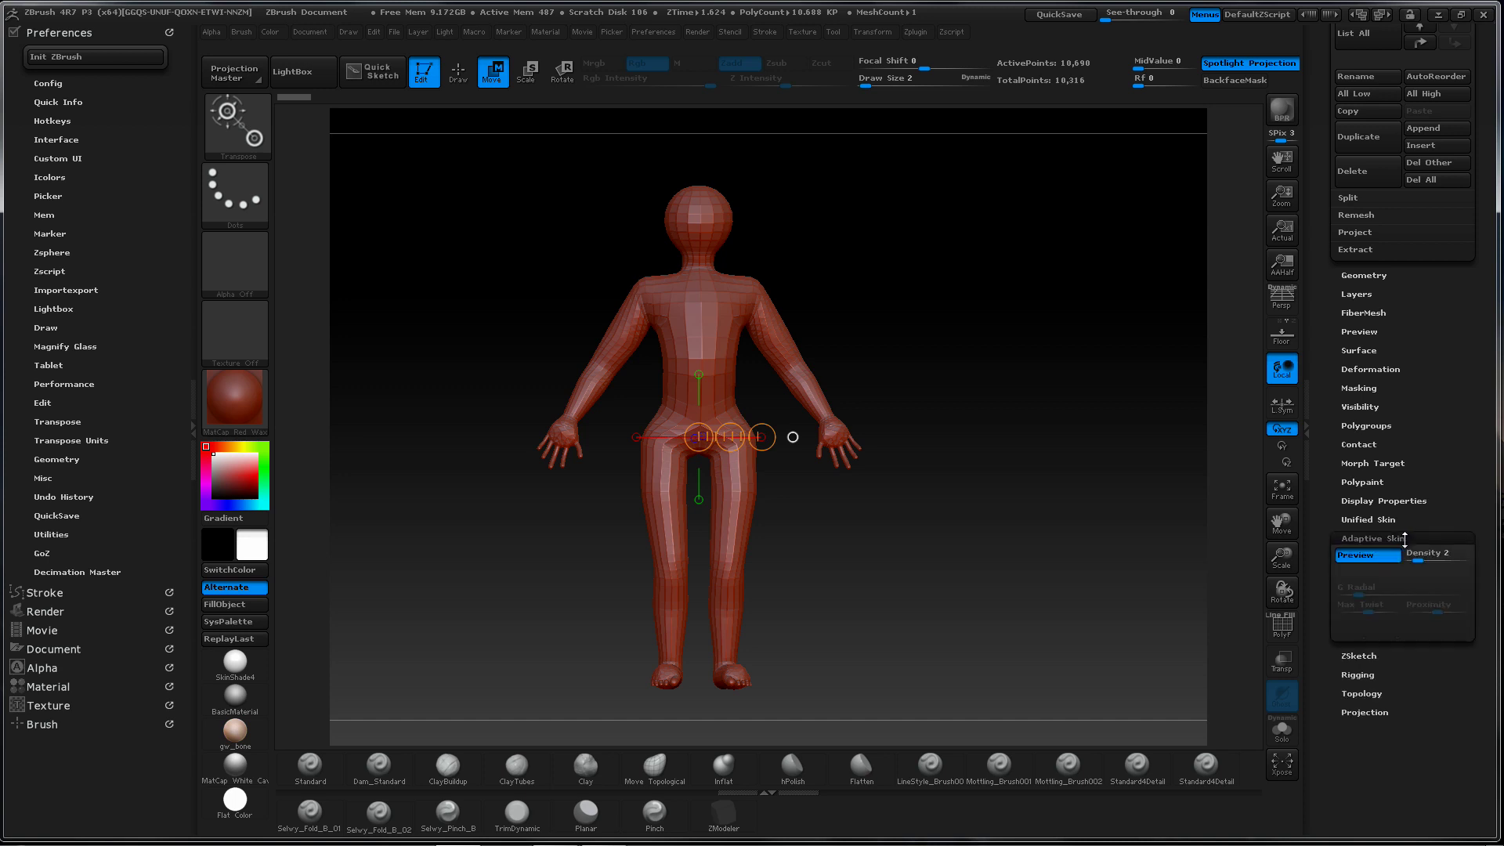
drag(1477, 506, 1474, 425)
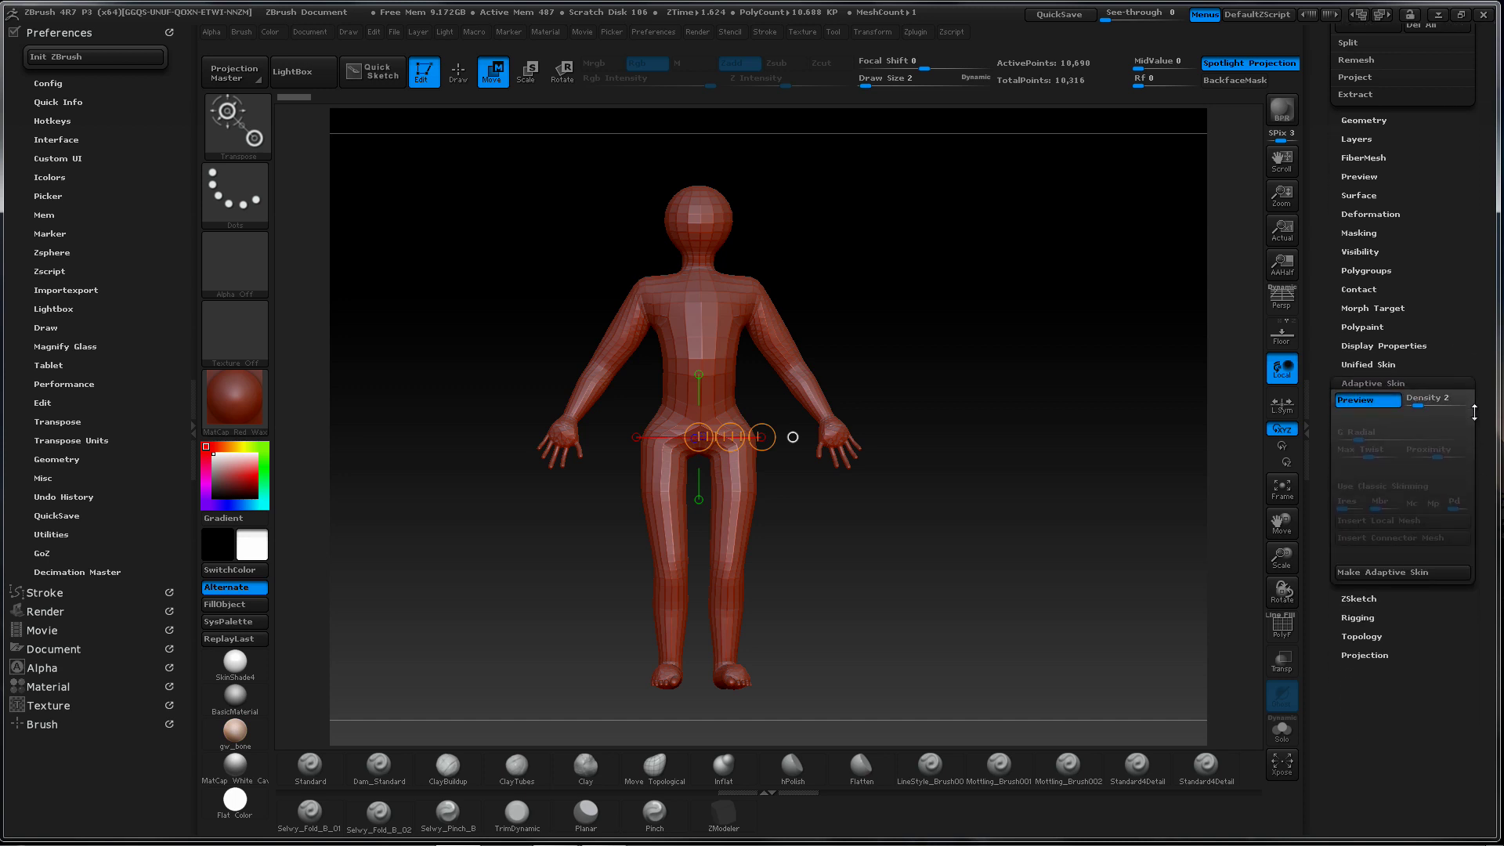
key(a)
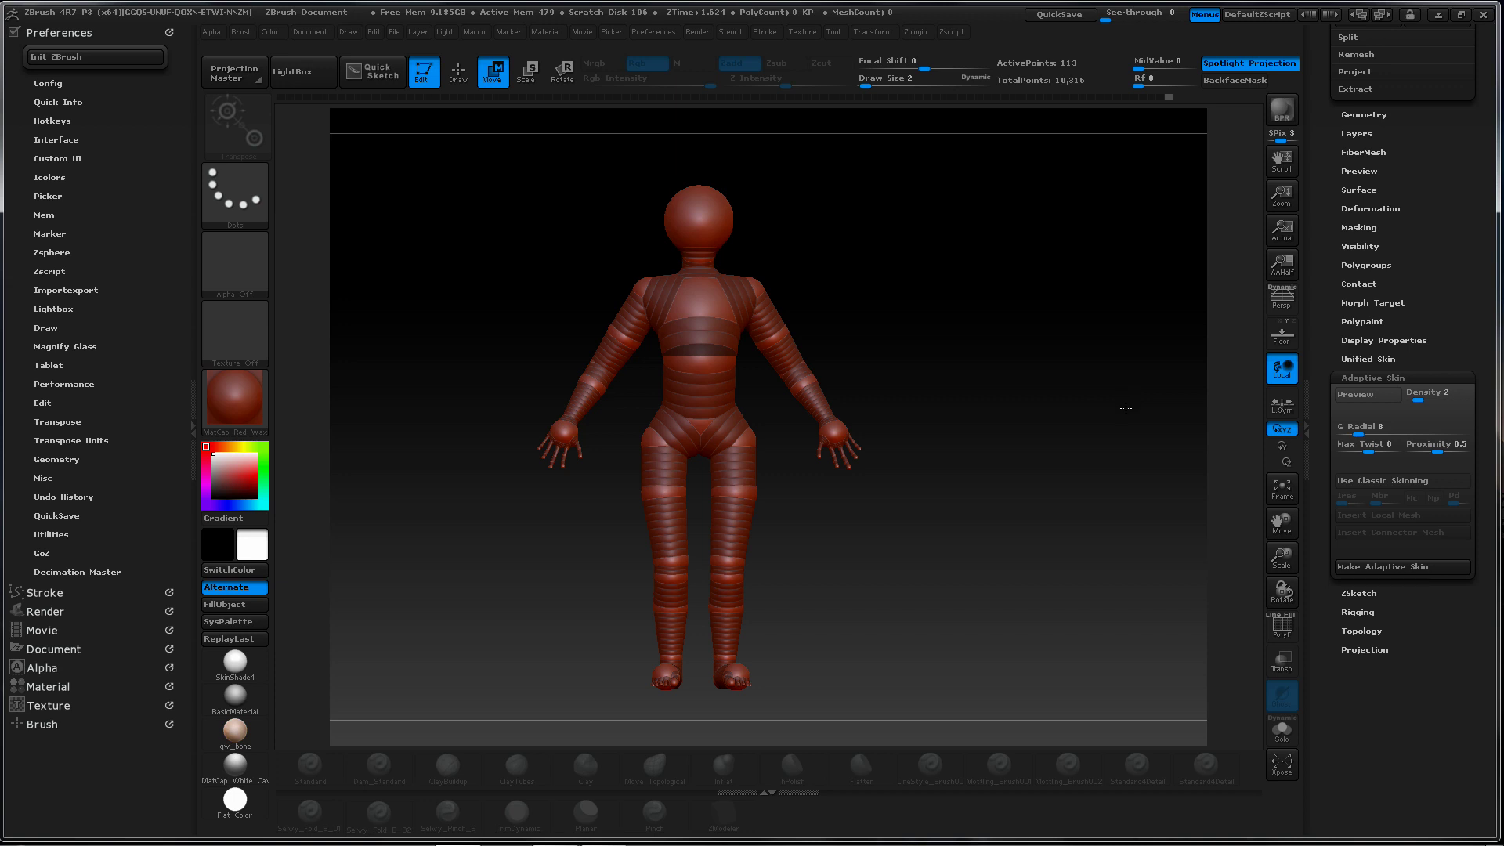
key(a)
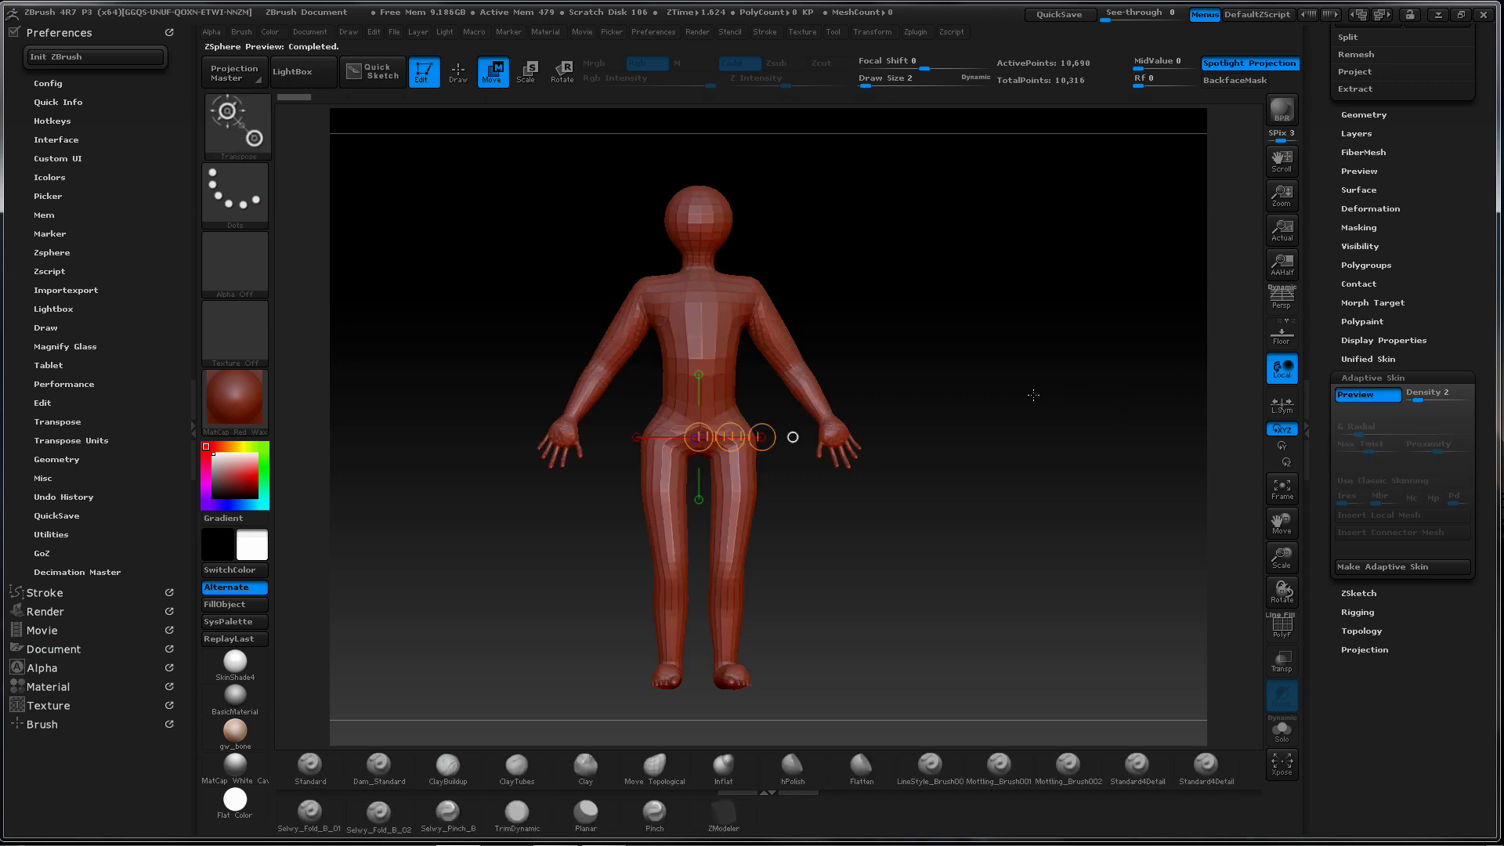
Turn on PolyFrame for the adaptive skin preview and examine the topology of the hand and the whole body
drag(578, 435, 828, 433)
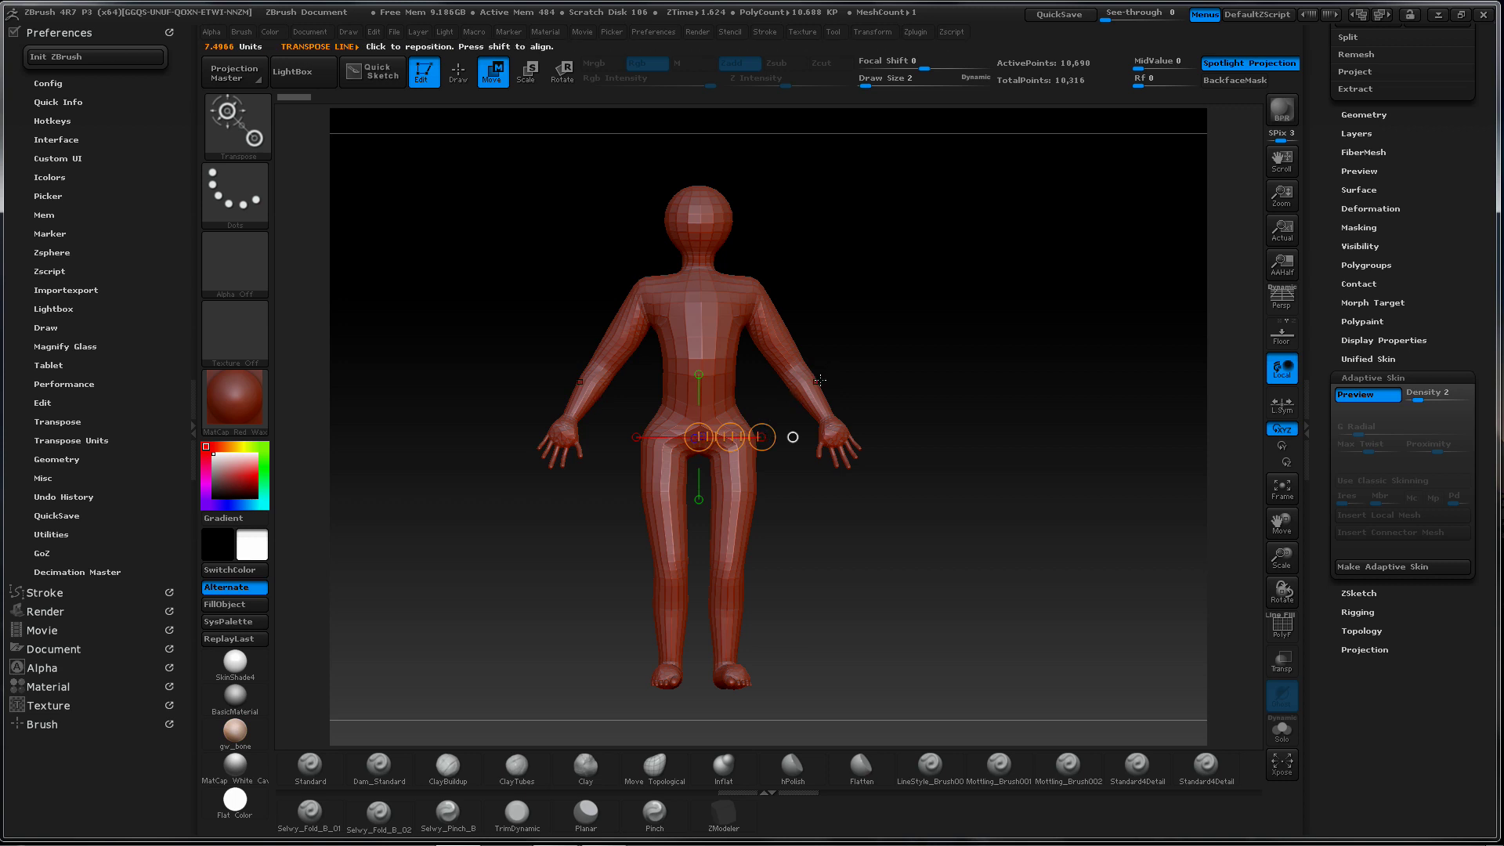
ctrl+right_drag(820, 381, 1112, 298)
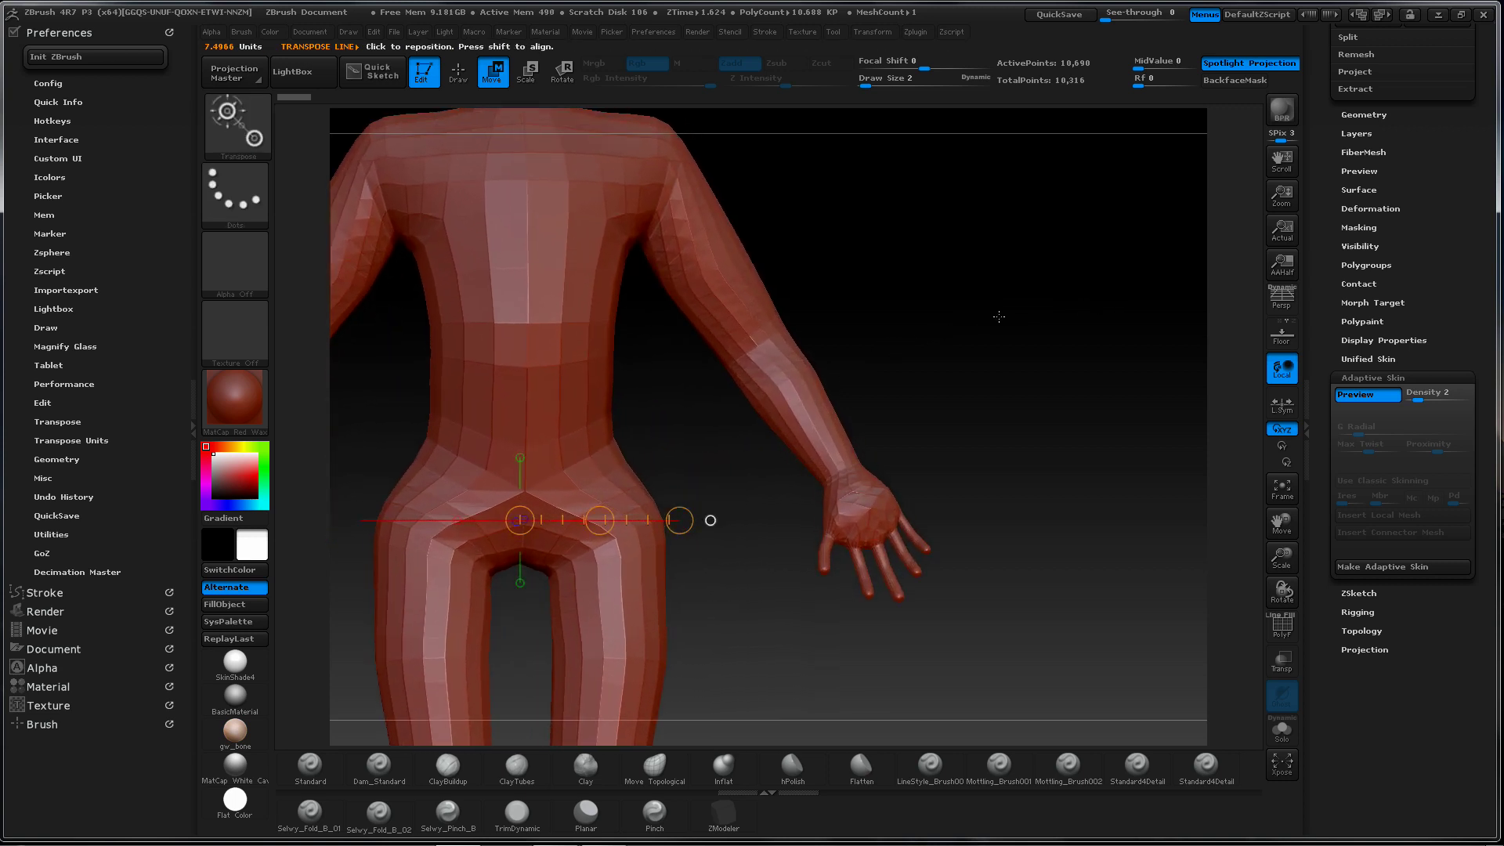
alt+right_drag(888, 504, 875, 523)
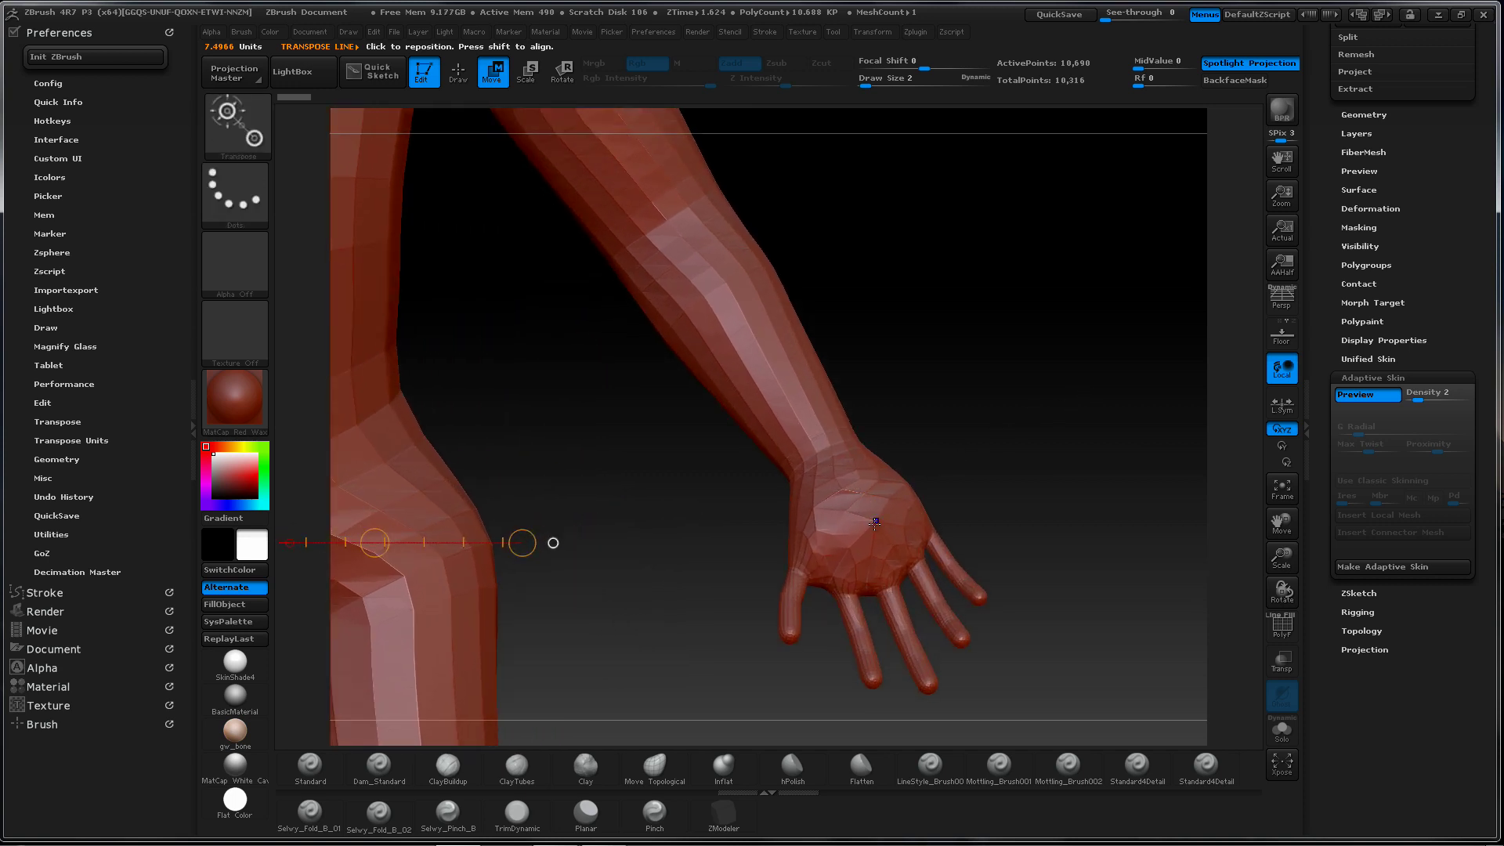
key(shift+f)
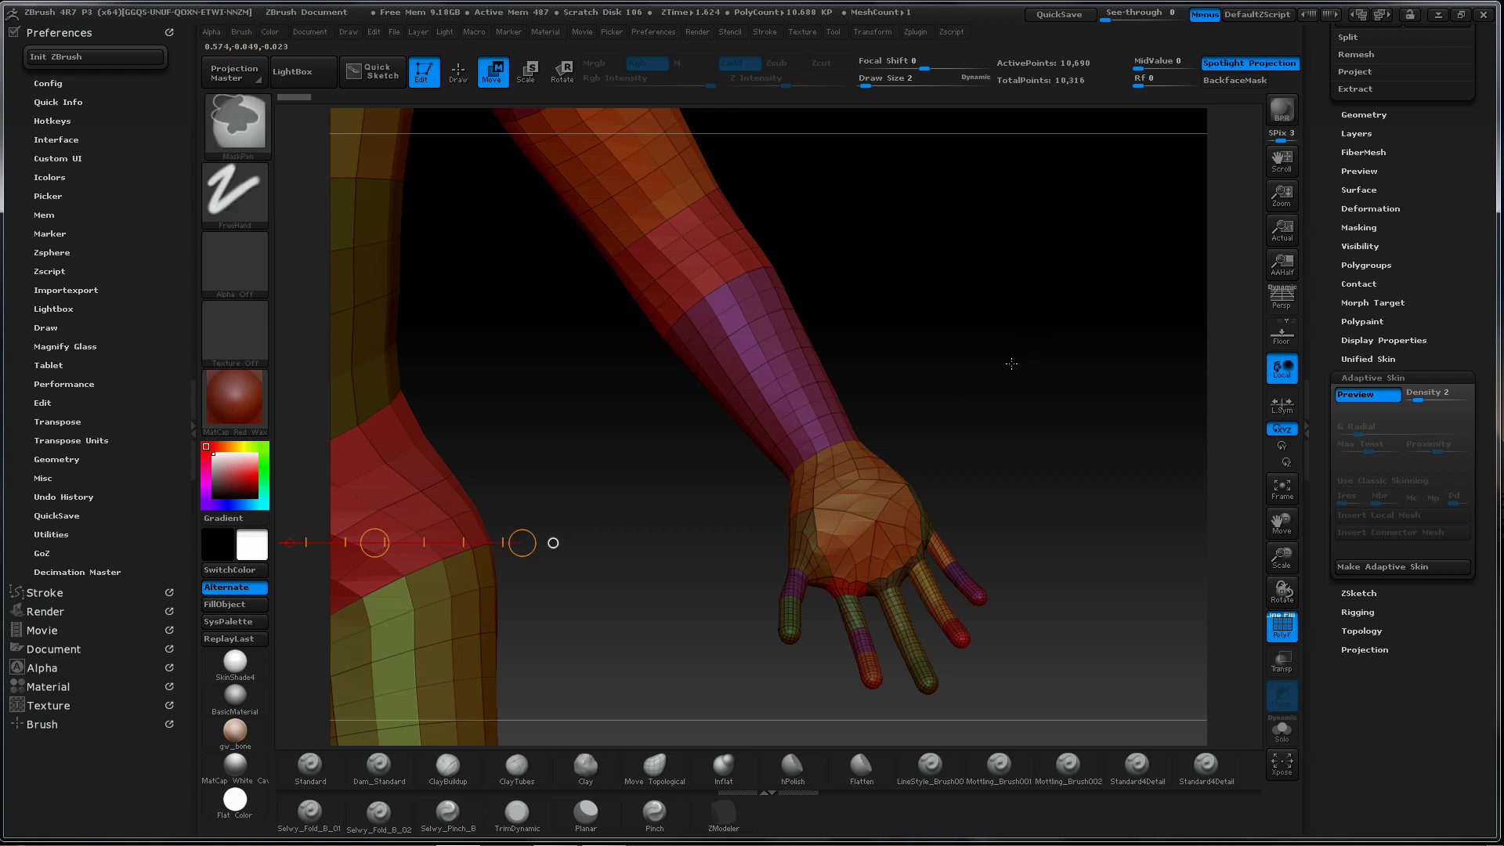
ctrl+right_drag(1014, 359, 699, 441)
alt+right_drag(883, 369, 949, 317)
alt+drag(949, 316, 950, 309)
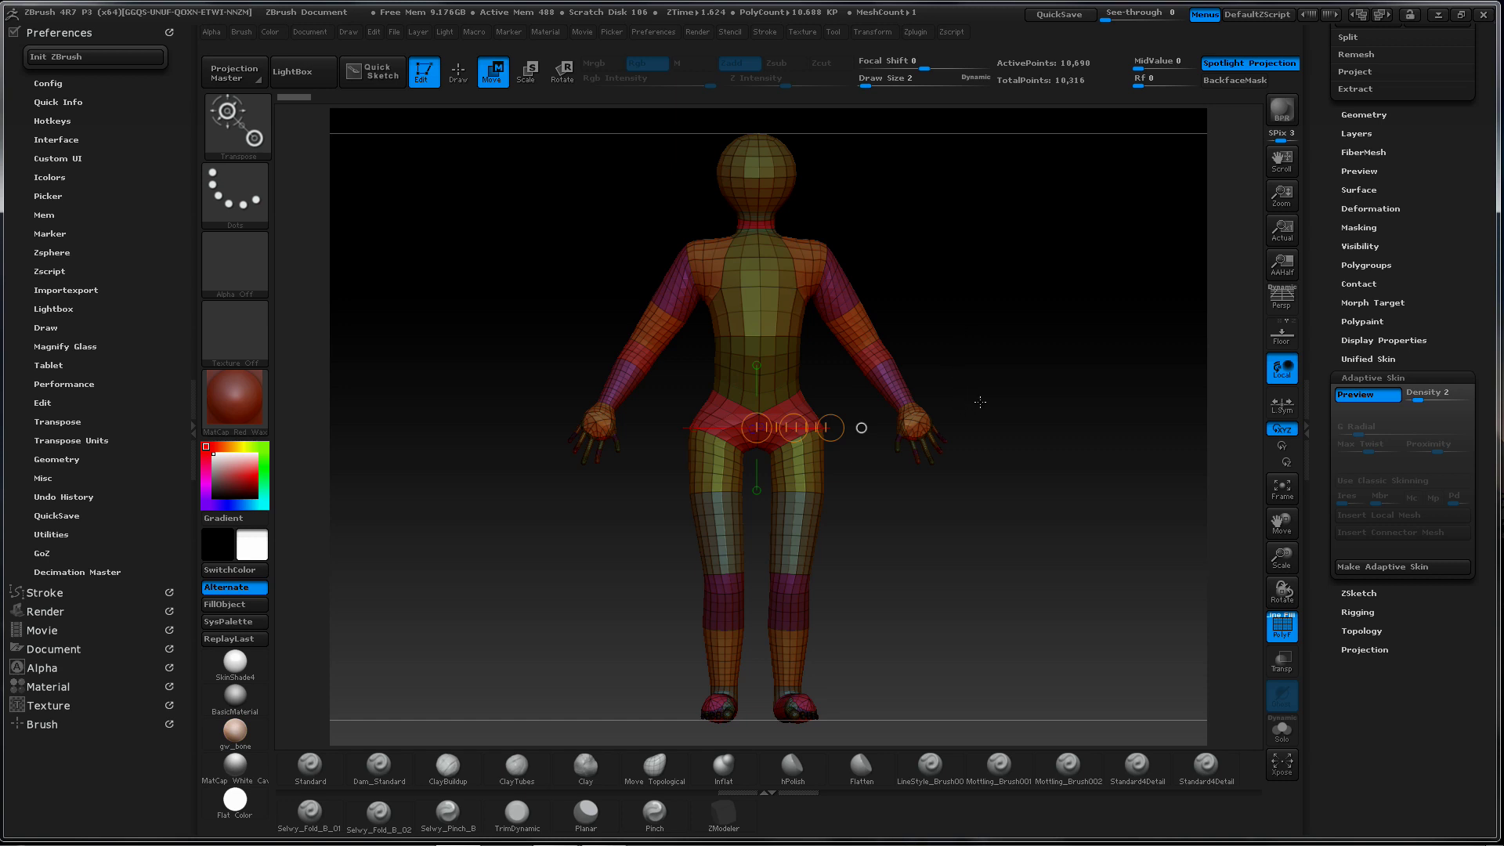
Examine the adaptive skin's topology on the hips, arm and hand, and on the whole figure from the front and side
mouse_move(915, 377)
ctrl+right_down()
mouse_move(1048, 335)
mouse_move(1038, 324)
ctrl+right_up()
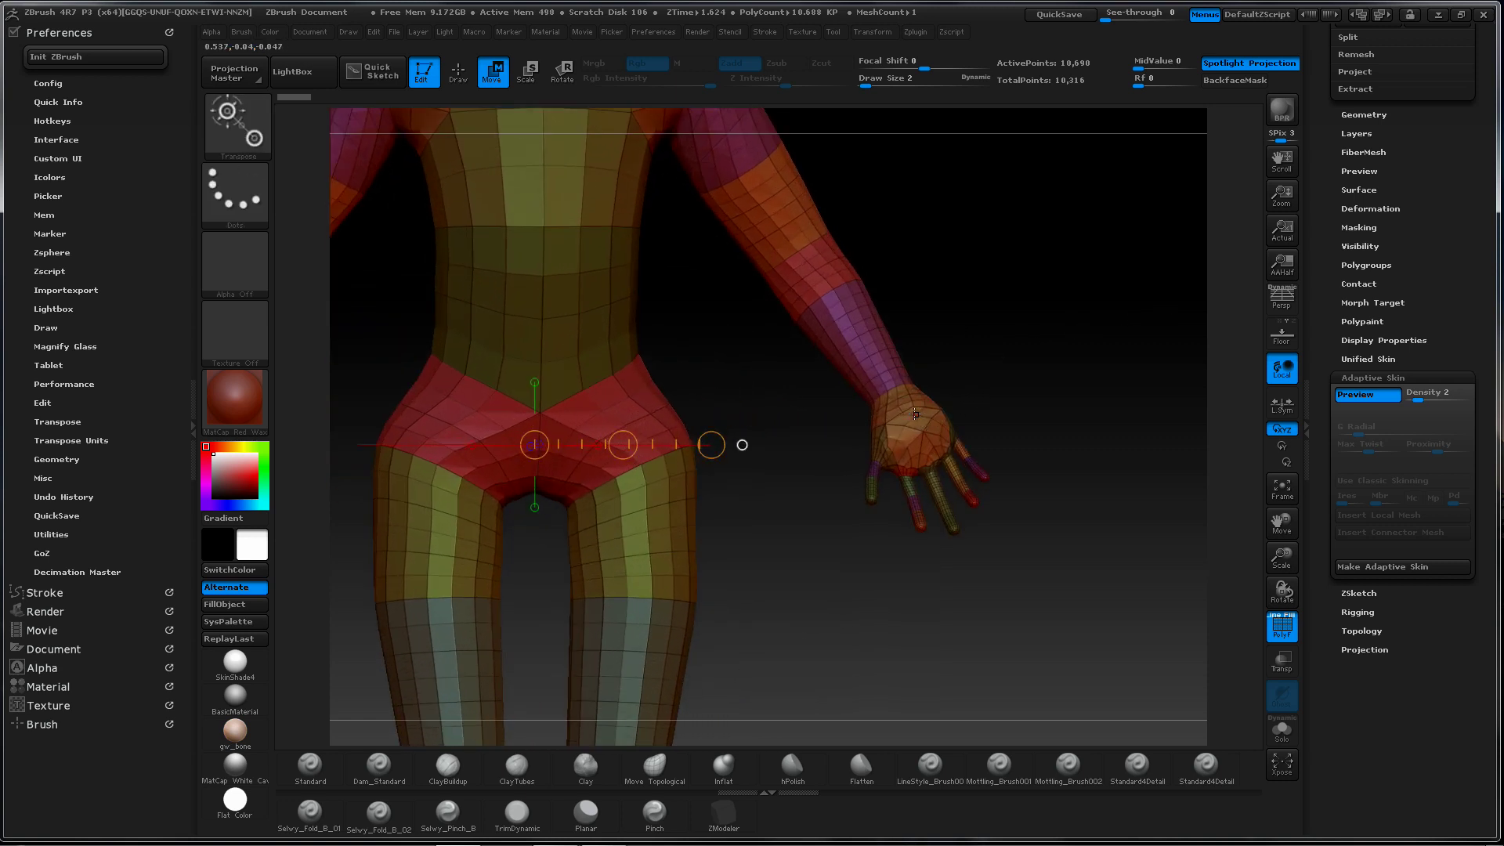
mouse_move(872, 372)
ctrl+right_down()
mouse_move(960, 342)
mouse_move(940, 338)
ctrl+right_up()
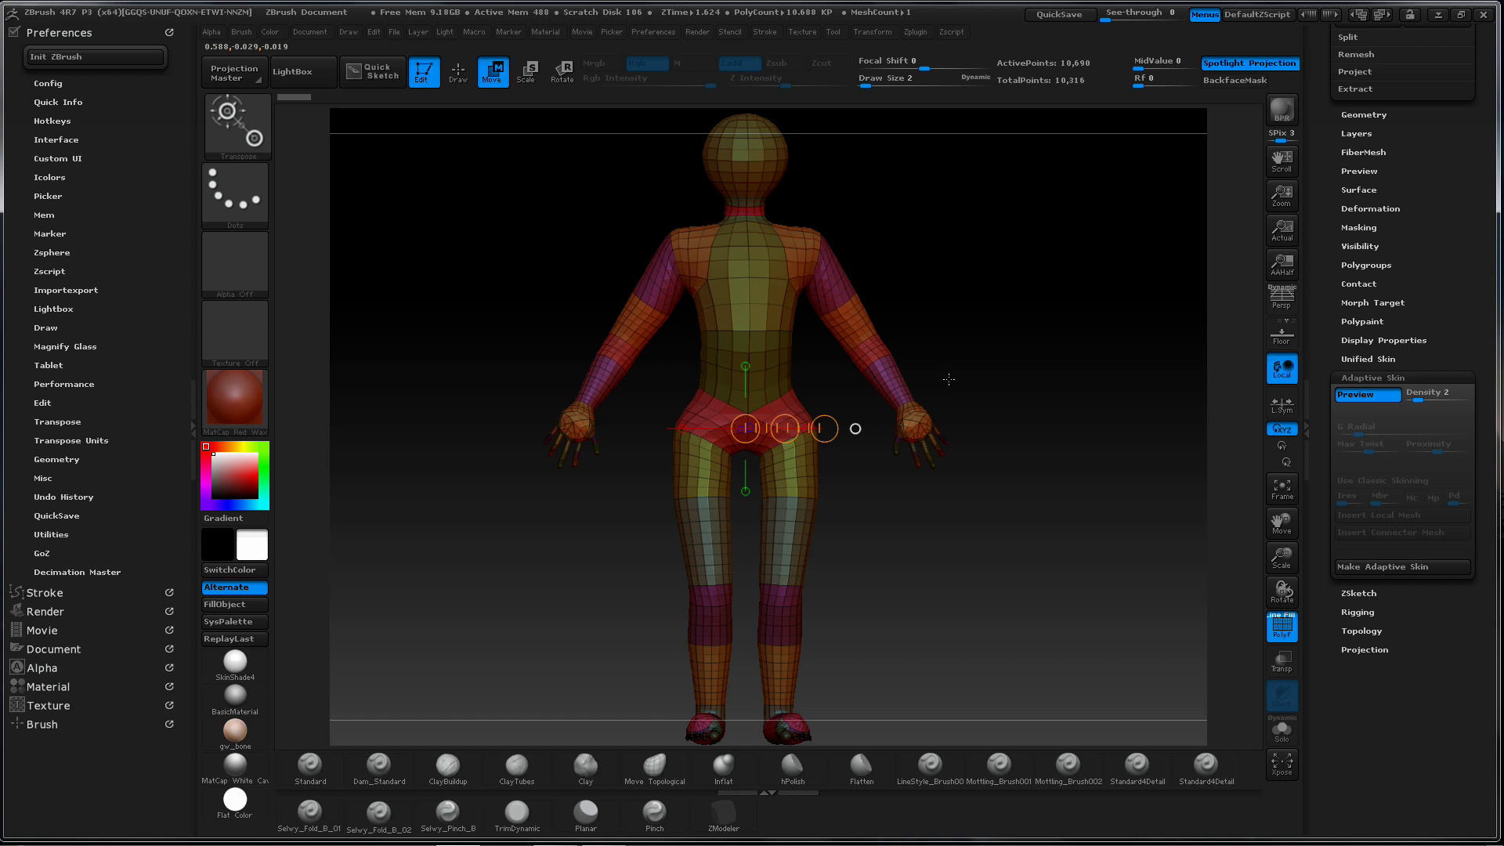
drag(949, 379, 948, 319)
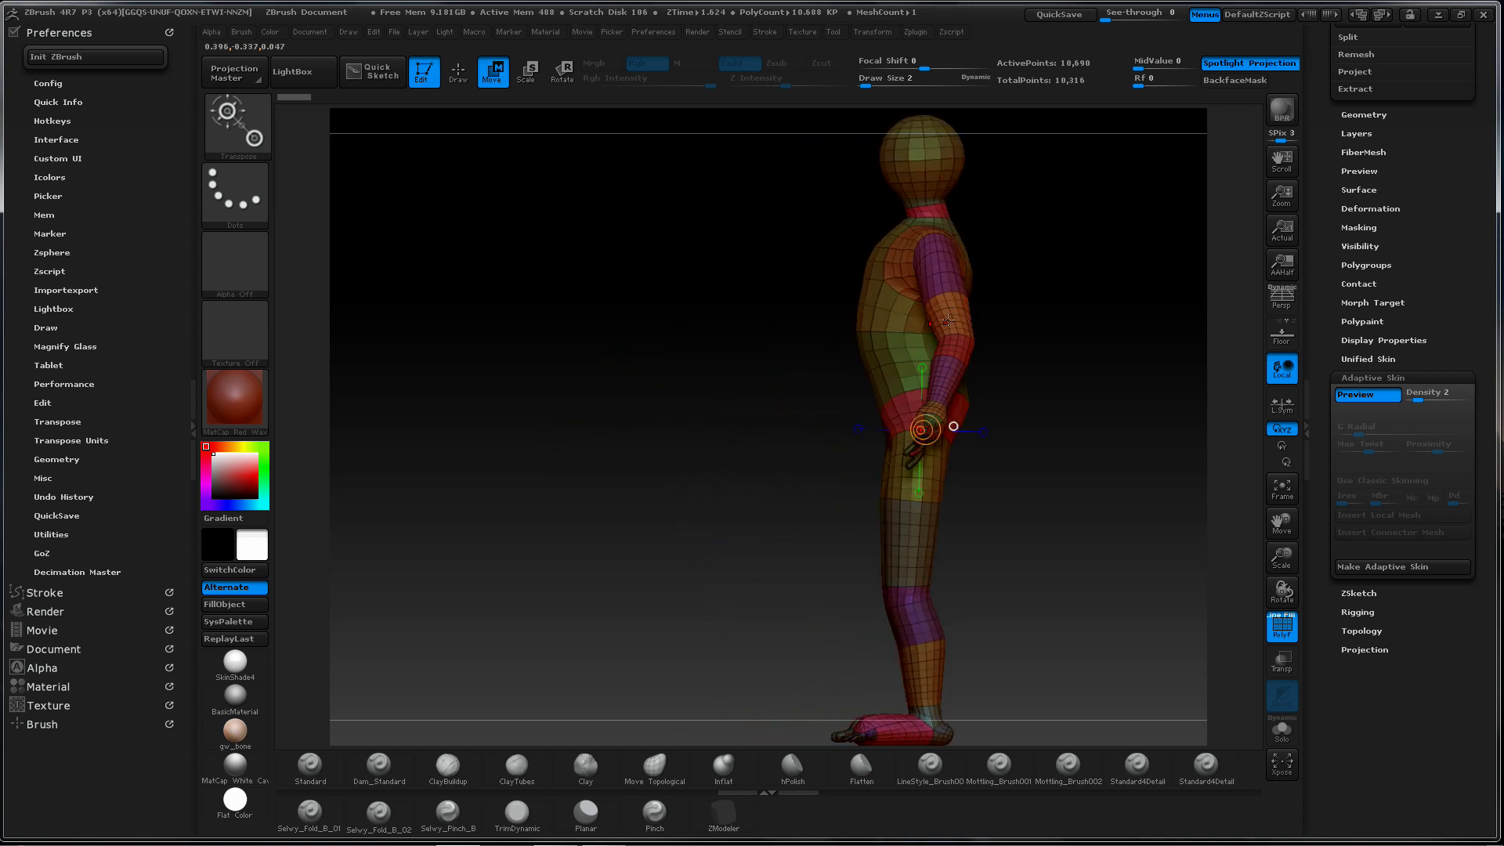
drag(1049, 303, 1088, 303)
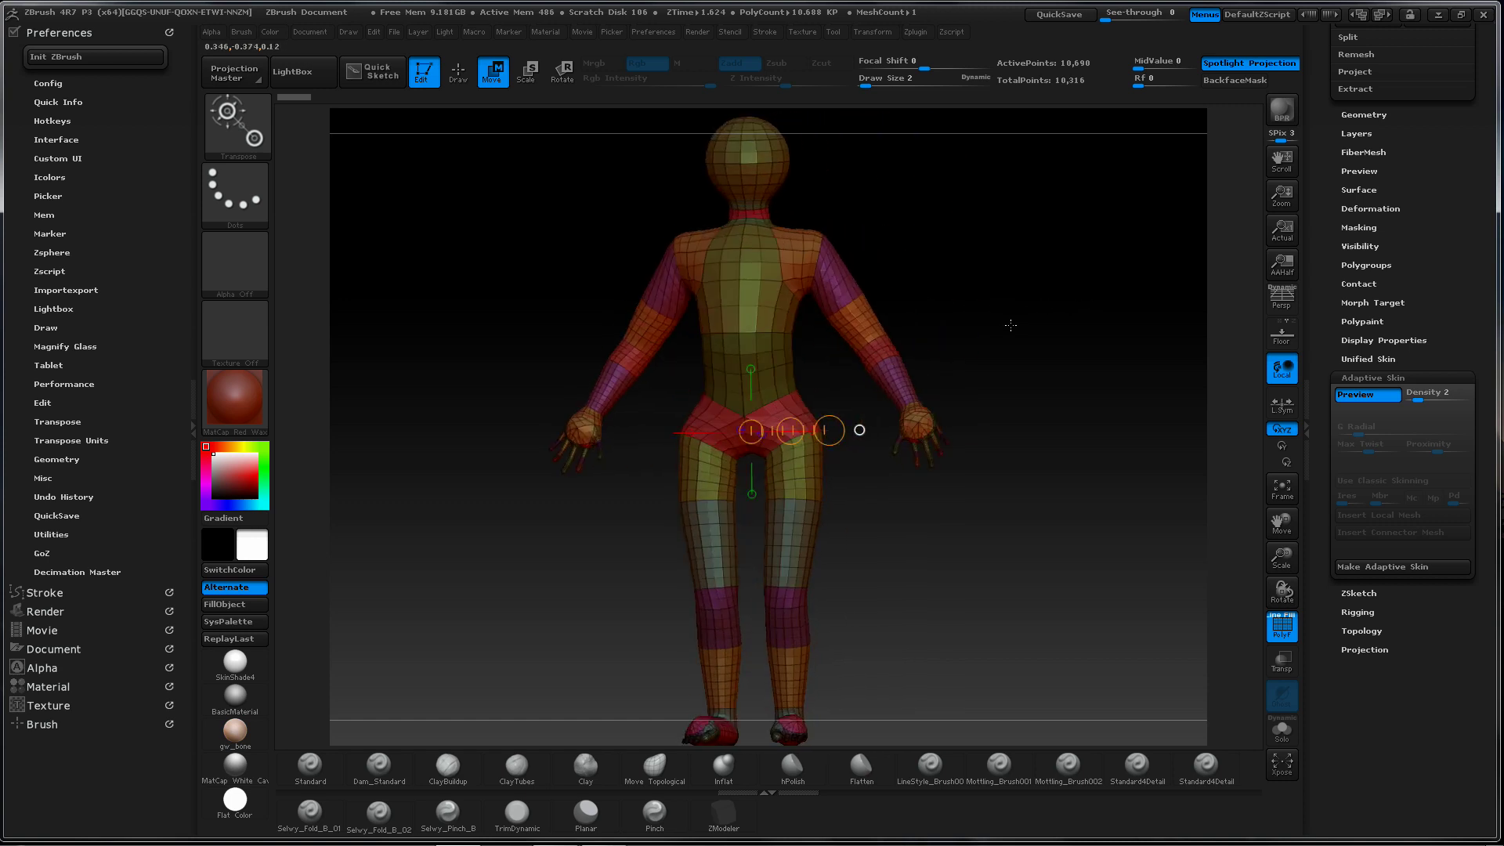
Enable Use Classic Skinning for the adaptive skin and preview the figure with PolyFrame shown
click(1380, 394)
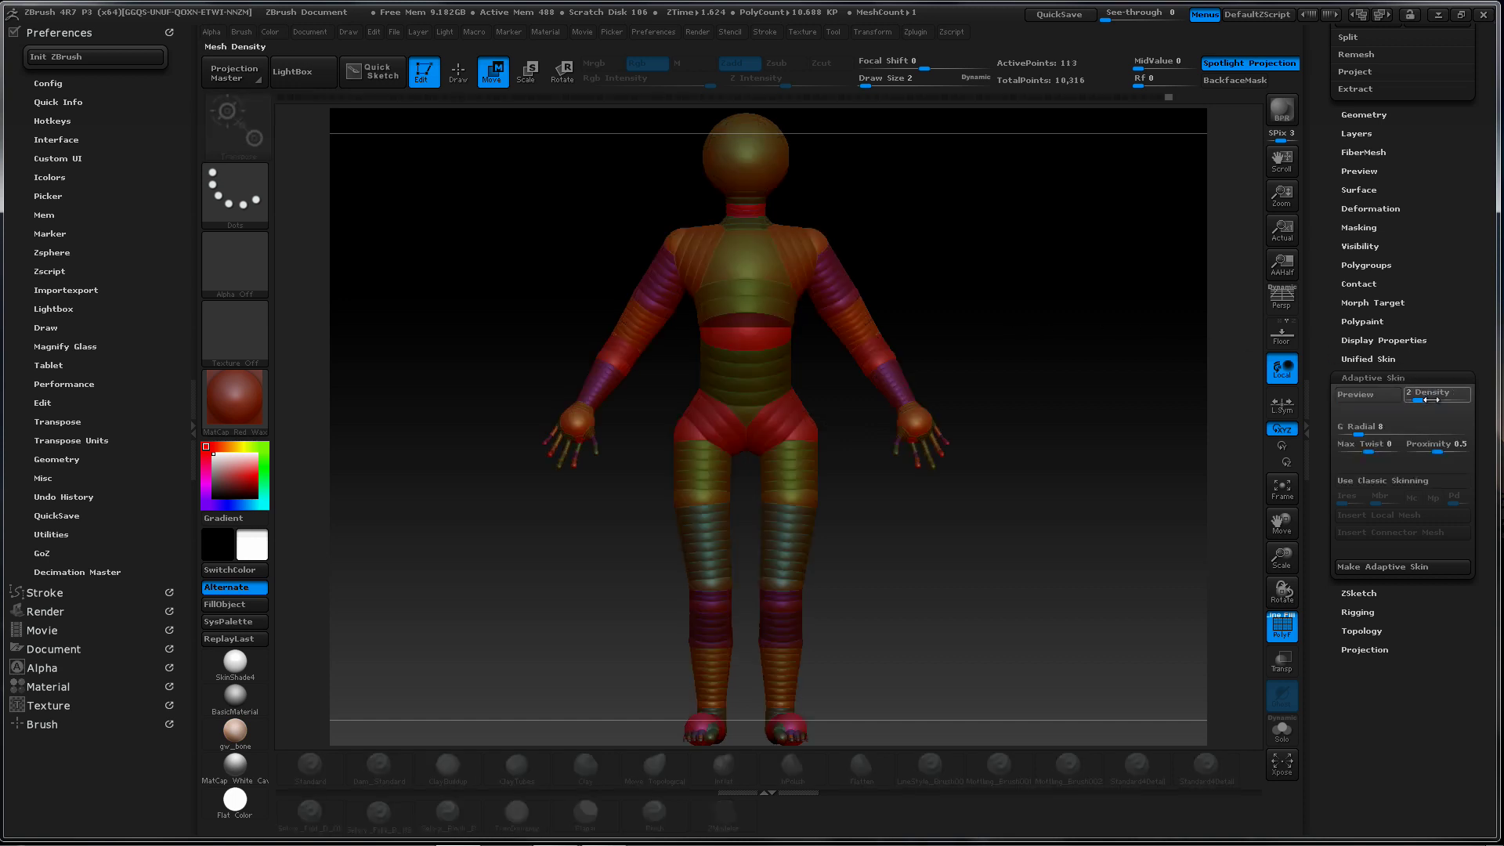
click(1380, 393)
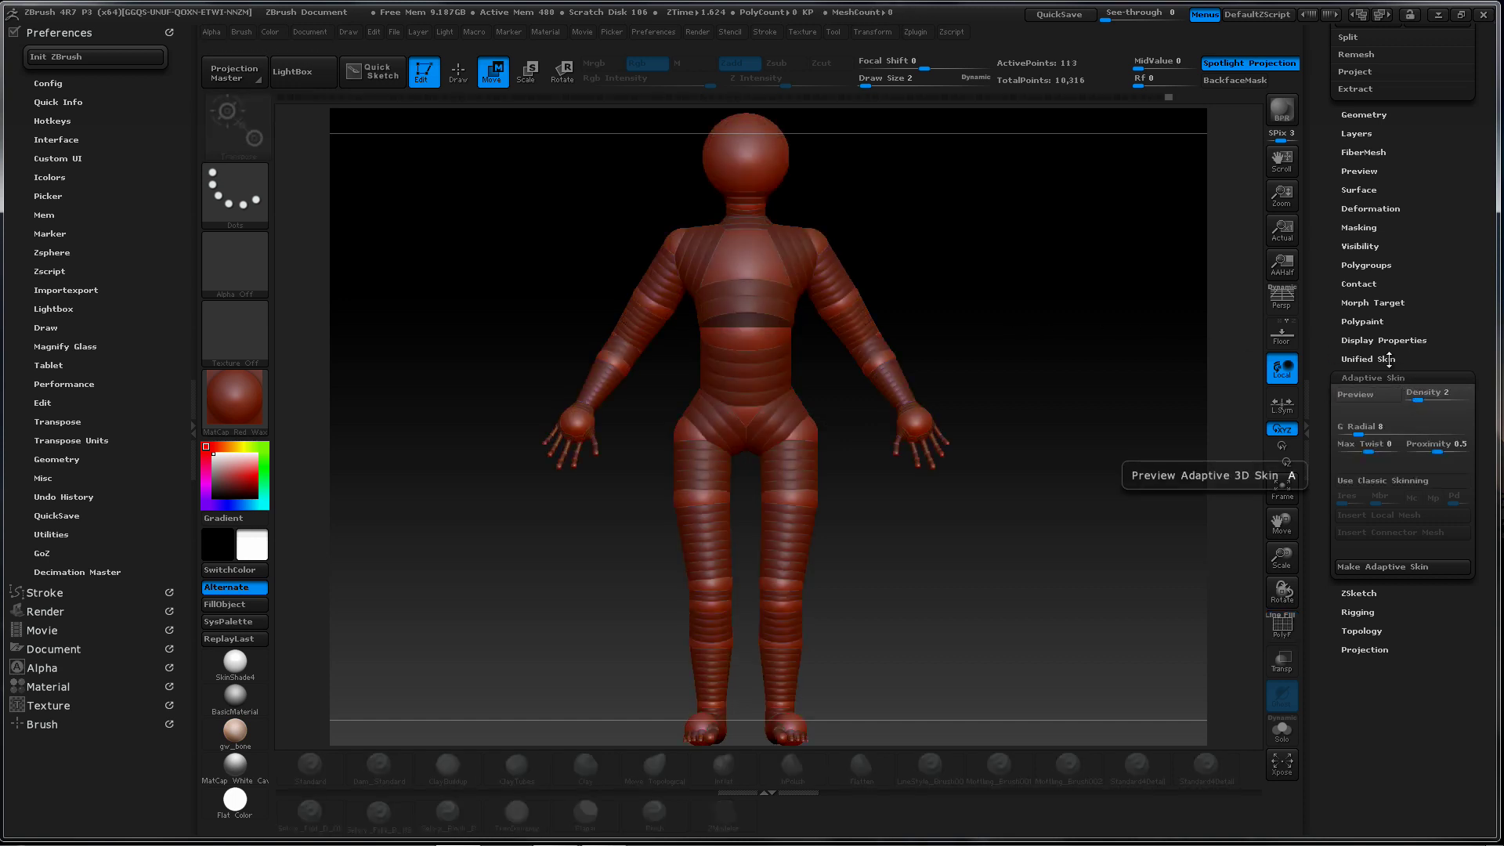
click(1401, 481)
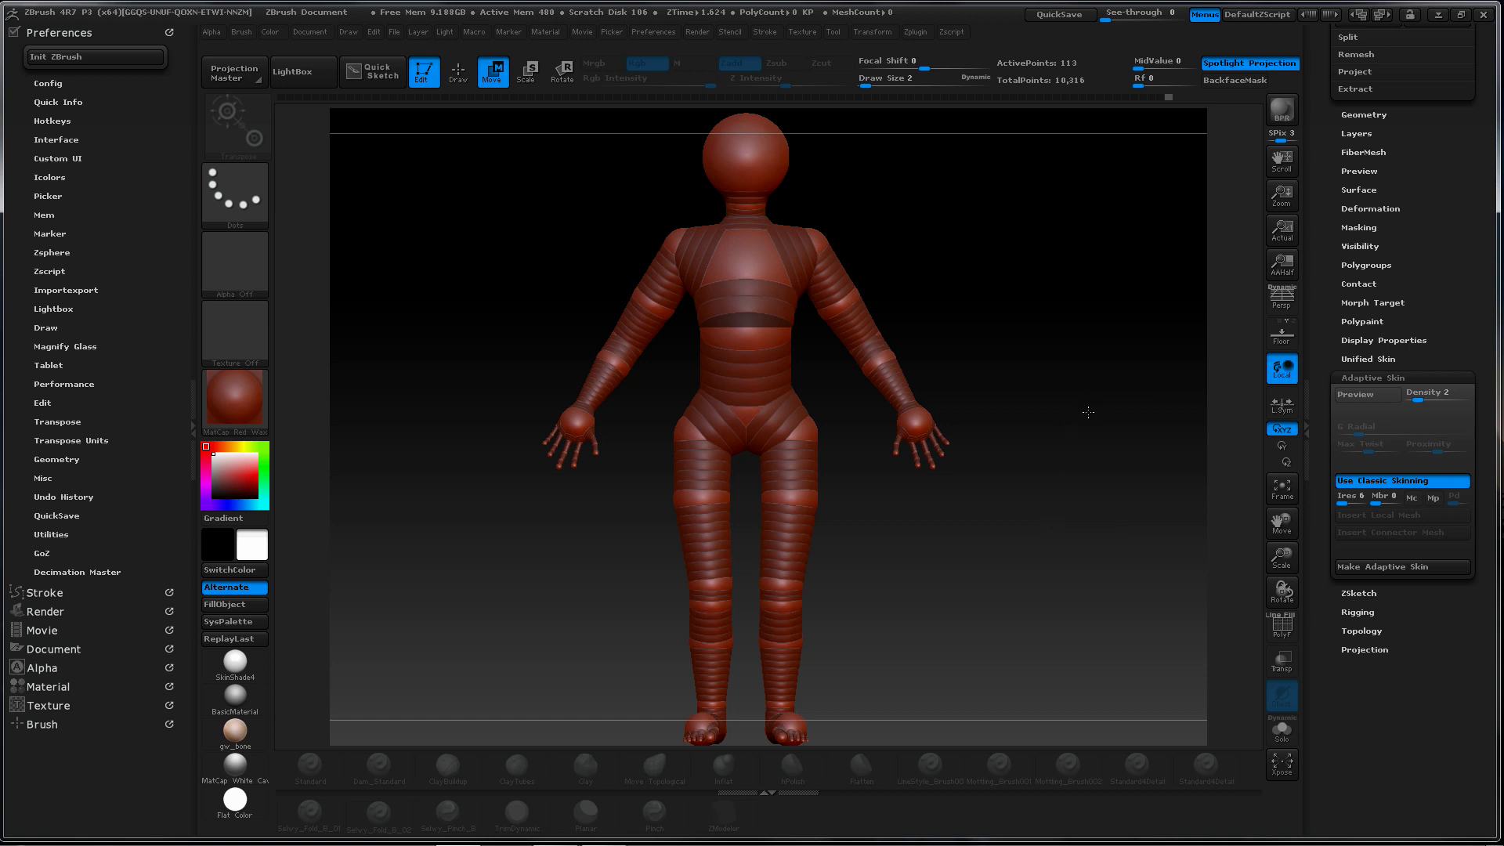
key(a)
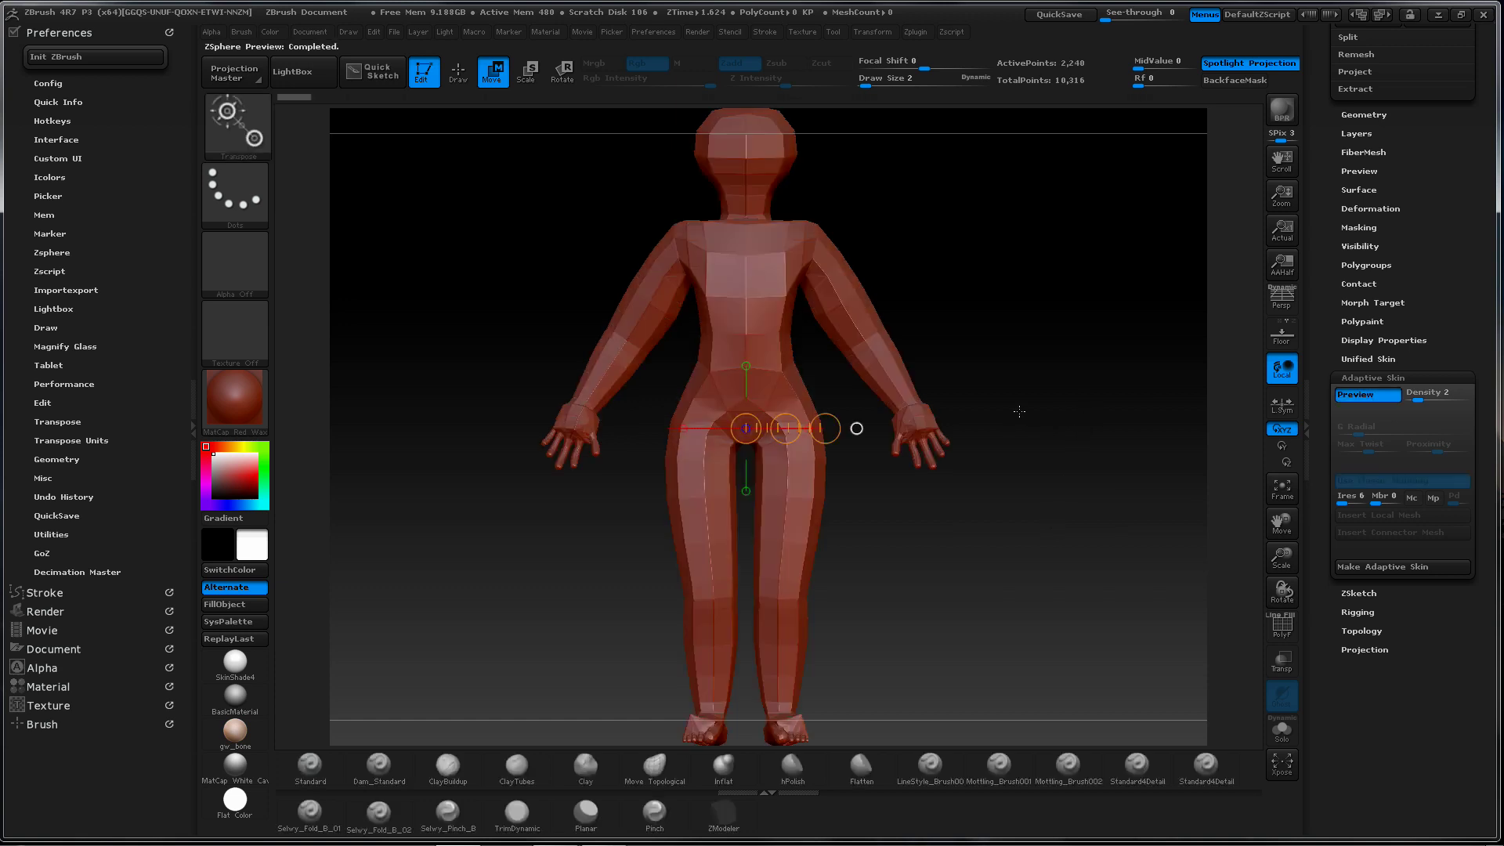
key(shift+f)
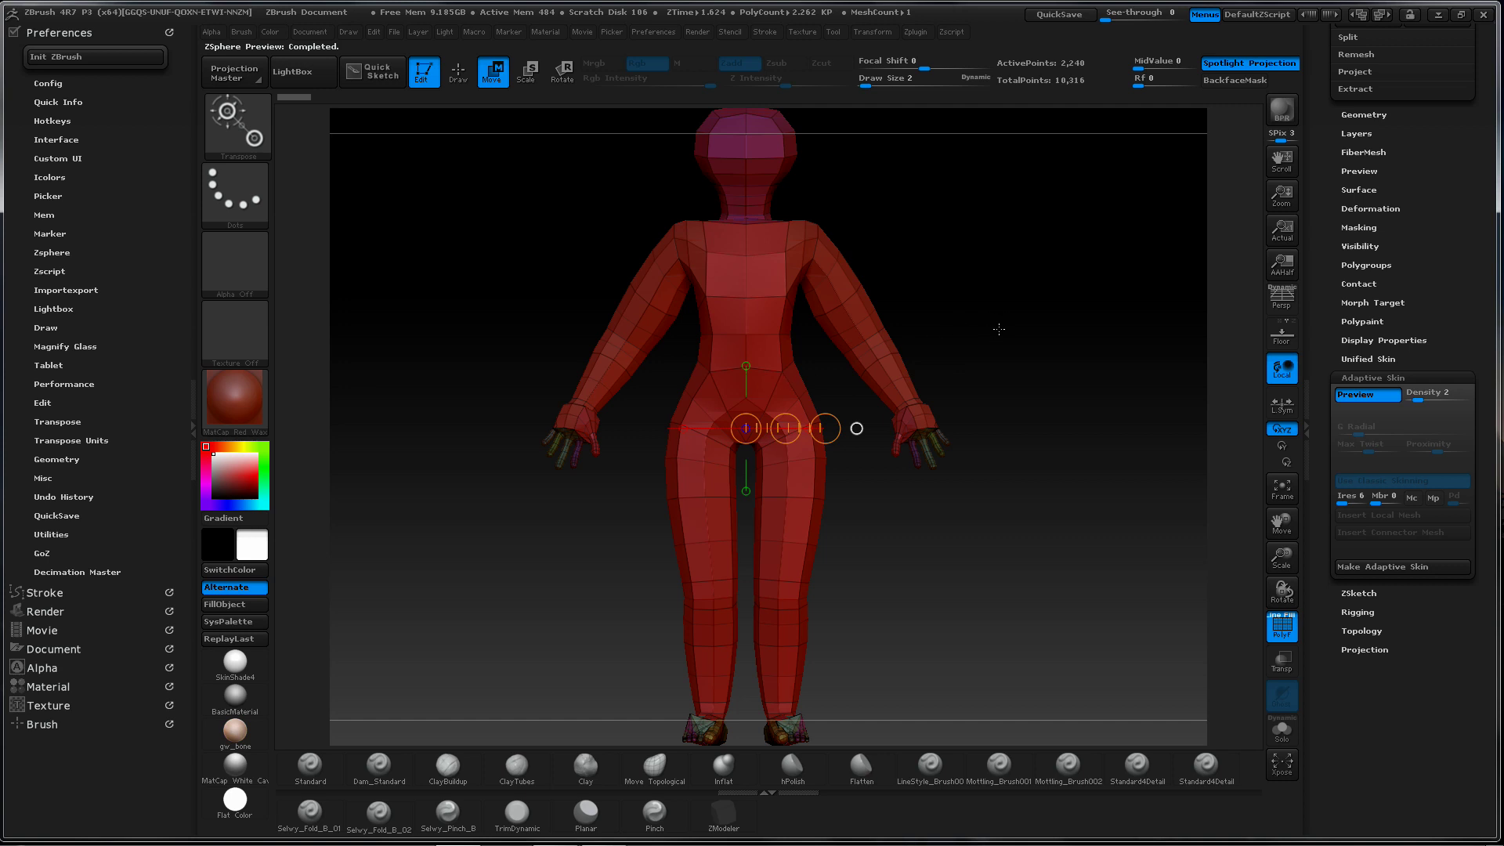
Examine the classic-skinned figure's topology across the head, torso, arms and legs
mouse_move(999, 329)
mouse_down()
mouse_move(932, 327)
mouse_move(993, 326)
mouse_up()
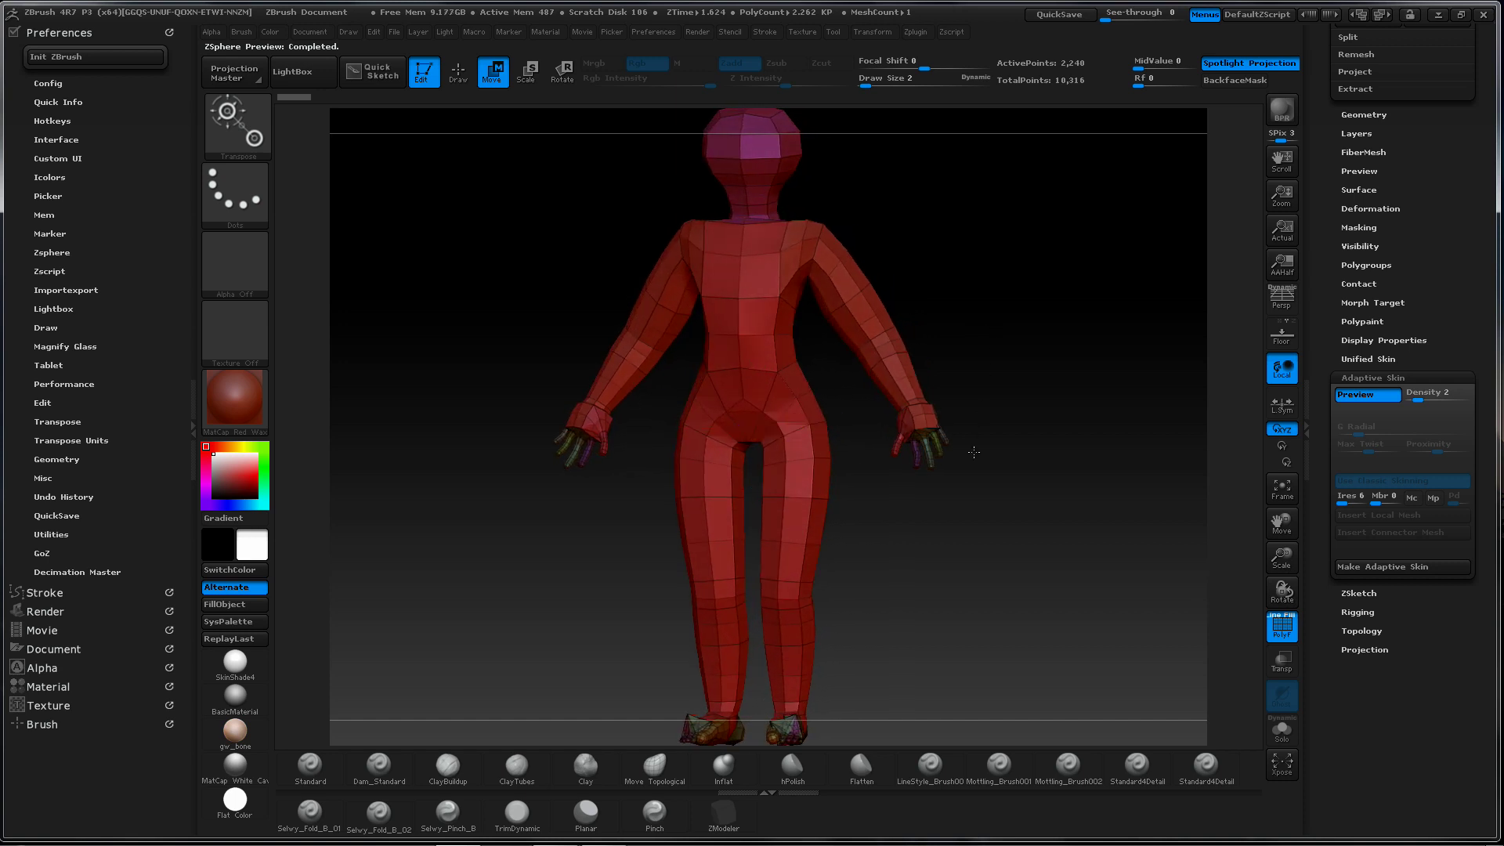
alt+drag(974, 452, 971, 331)
ctrl+right_drag(972, 330, 951, 372)
alt+drag(865, 364, 958, 371)
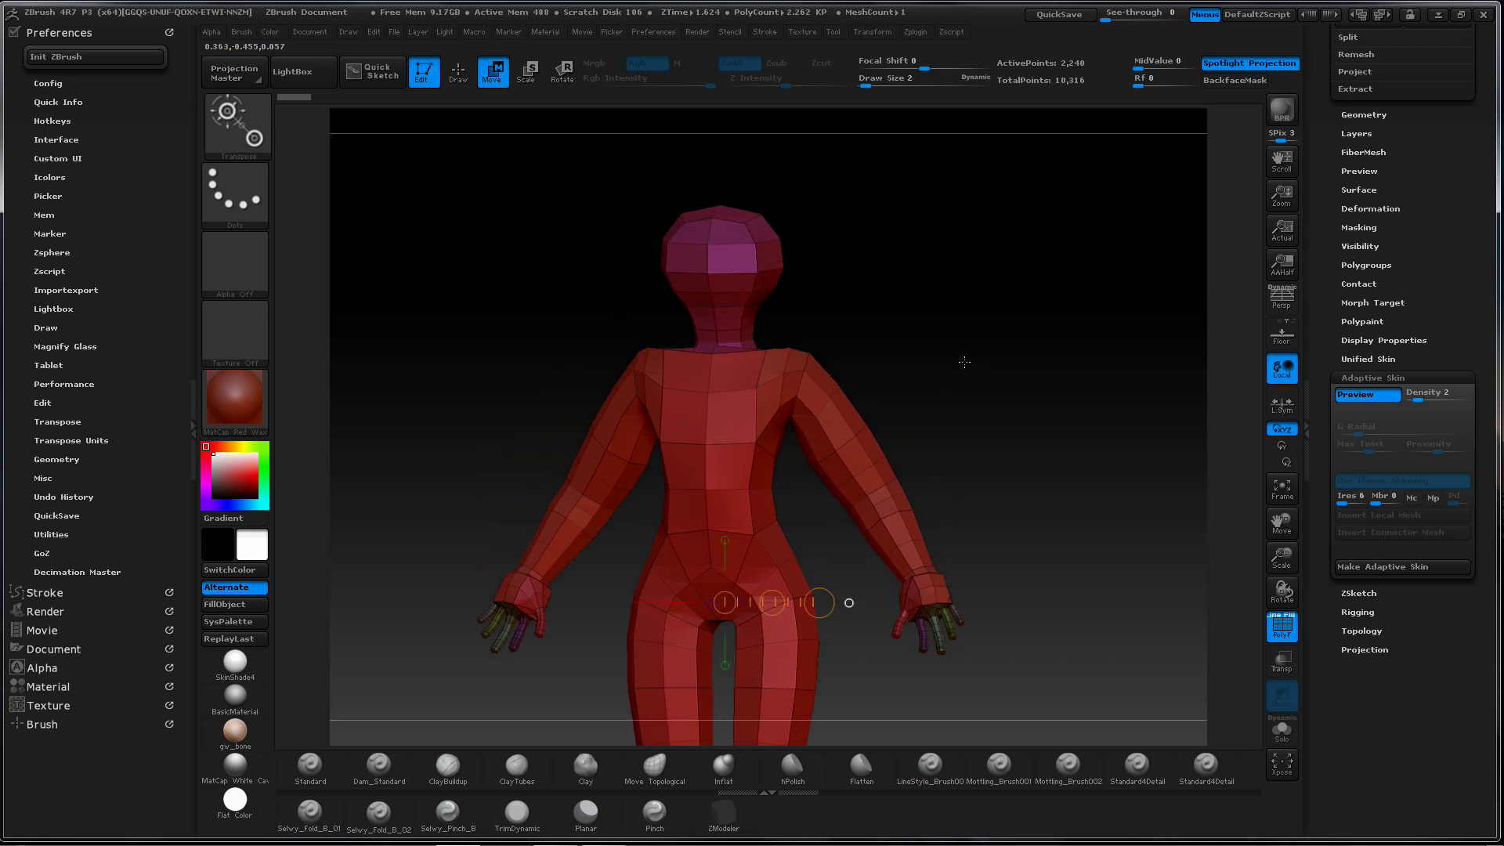
mouse_move(964, 362)
right_down()
mouse_move(992, 375)
mouse_move(809, 386)
mouse_move(968, 374)
right_up()
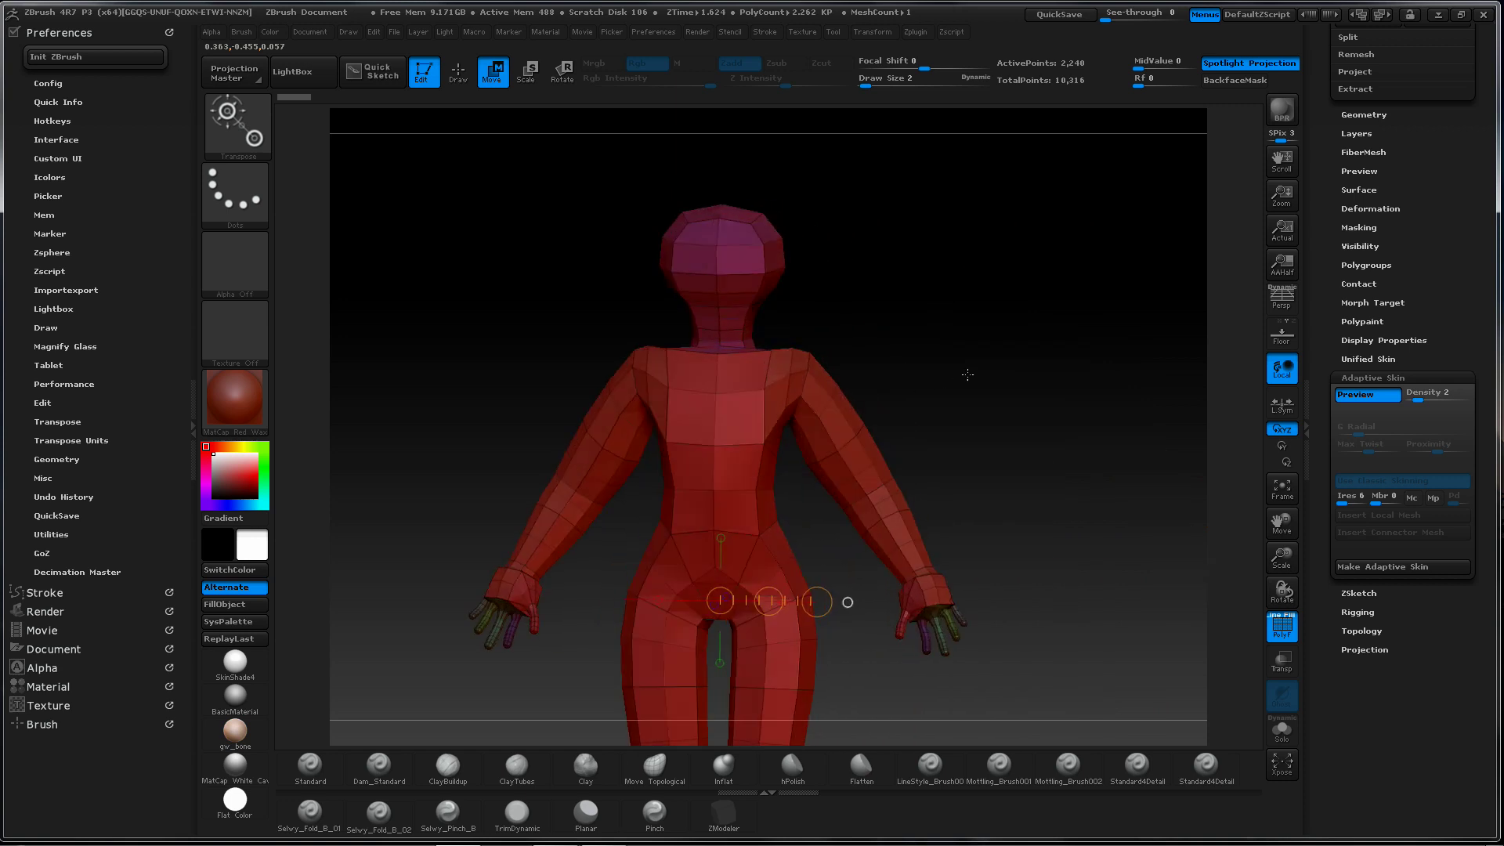
drag(967, 374, 990, 282)
Try a membrane curvature of 23, and of 85, on the classic skin and compare the torso and hips
click(1361, 407)
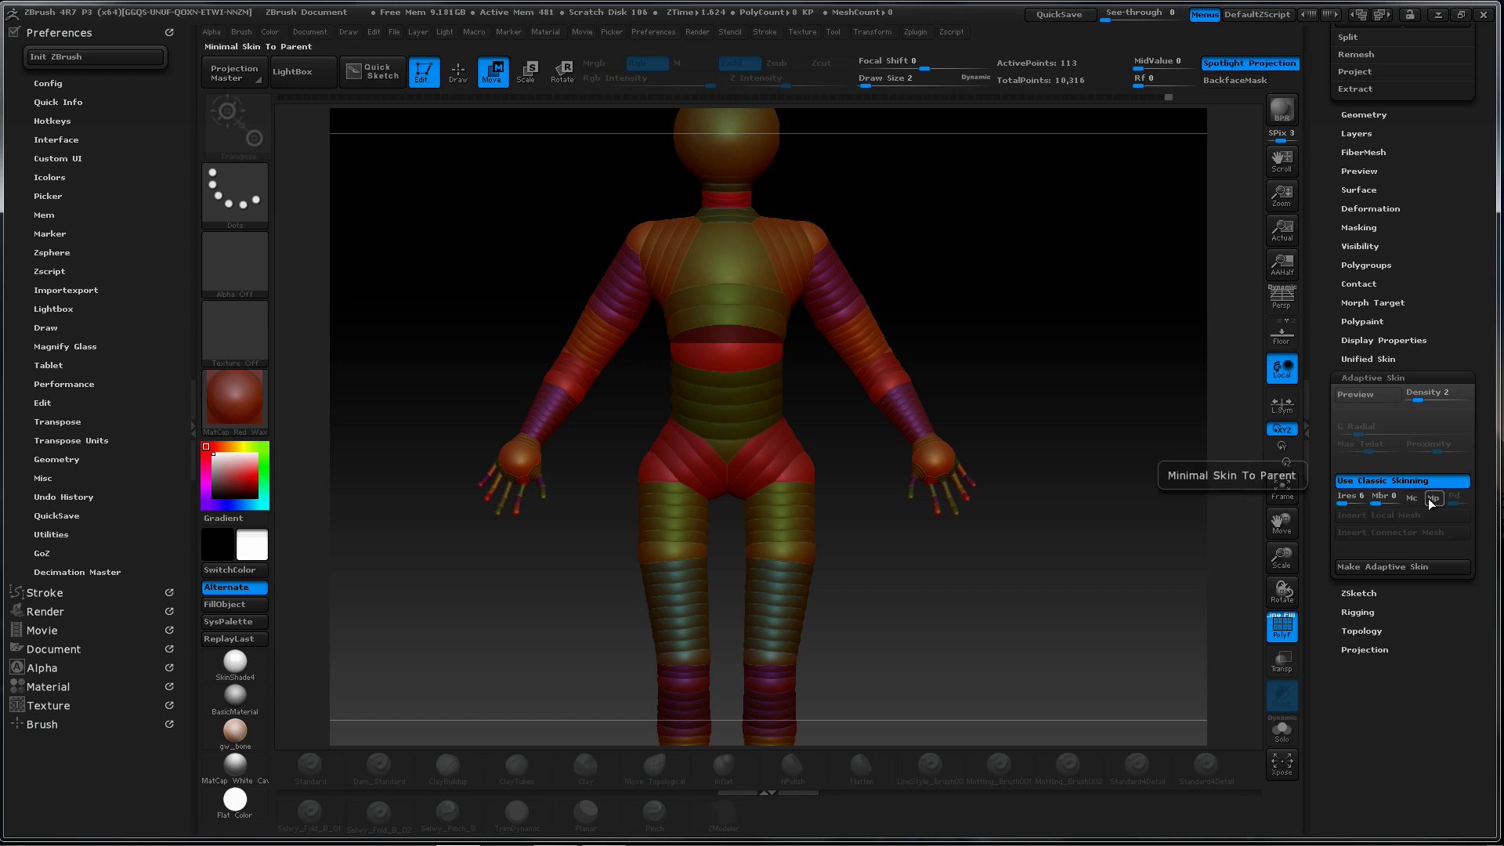
click(1378, 501)
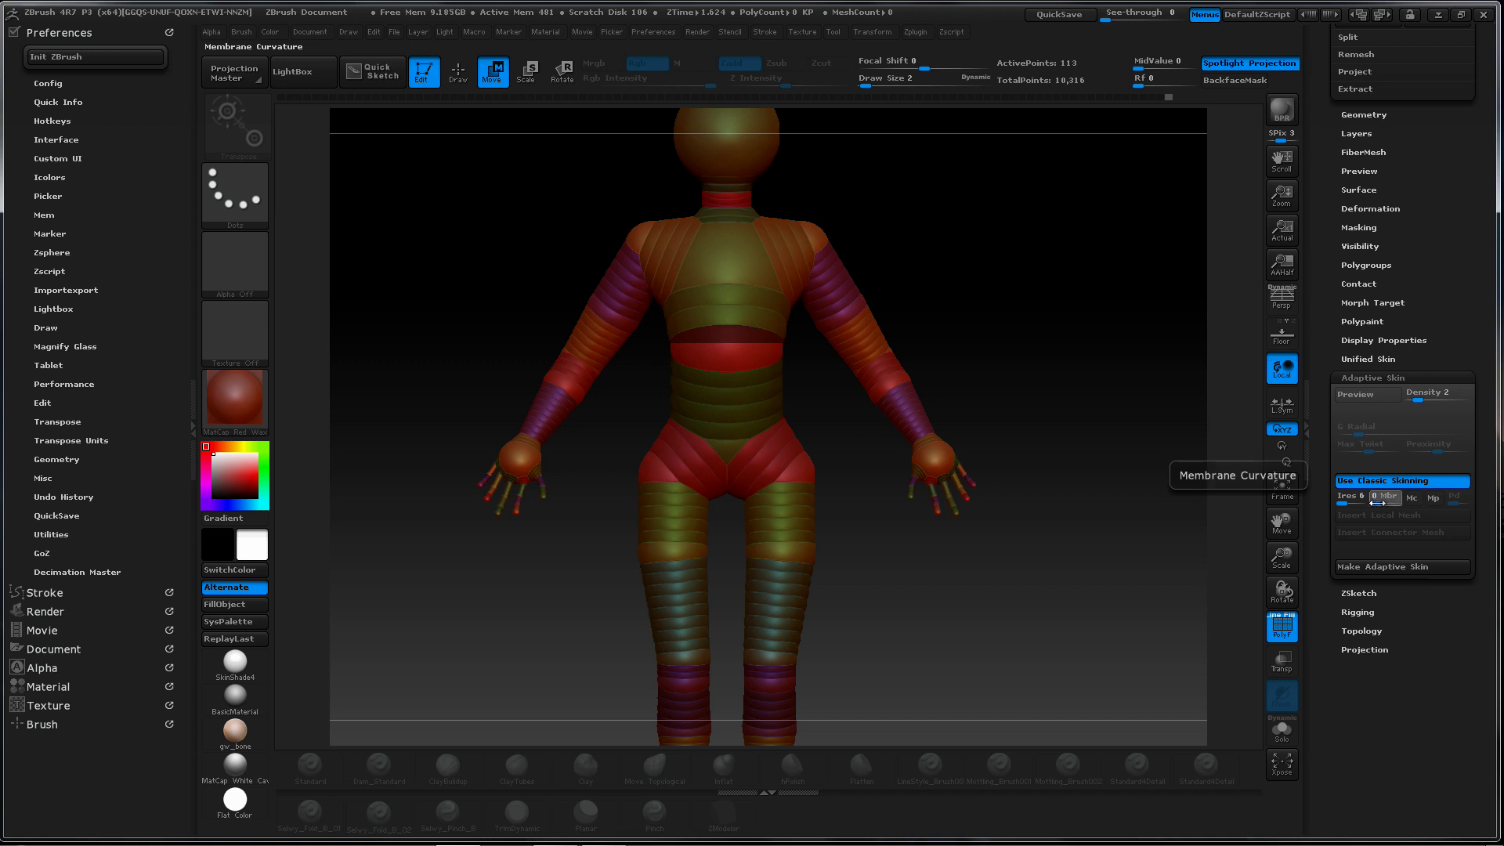
text(23)
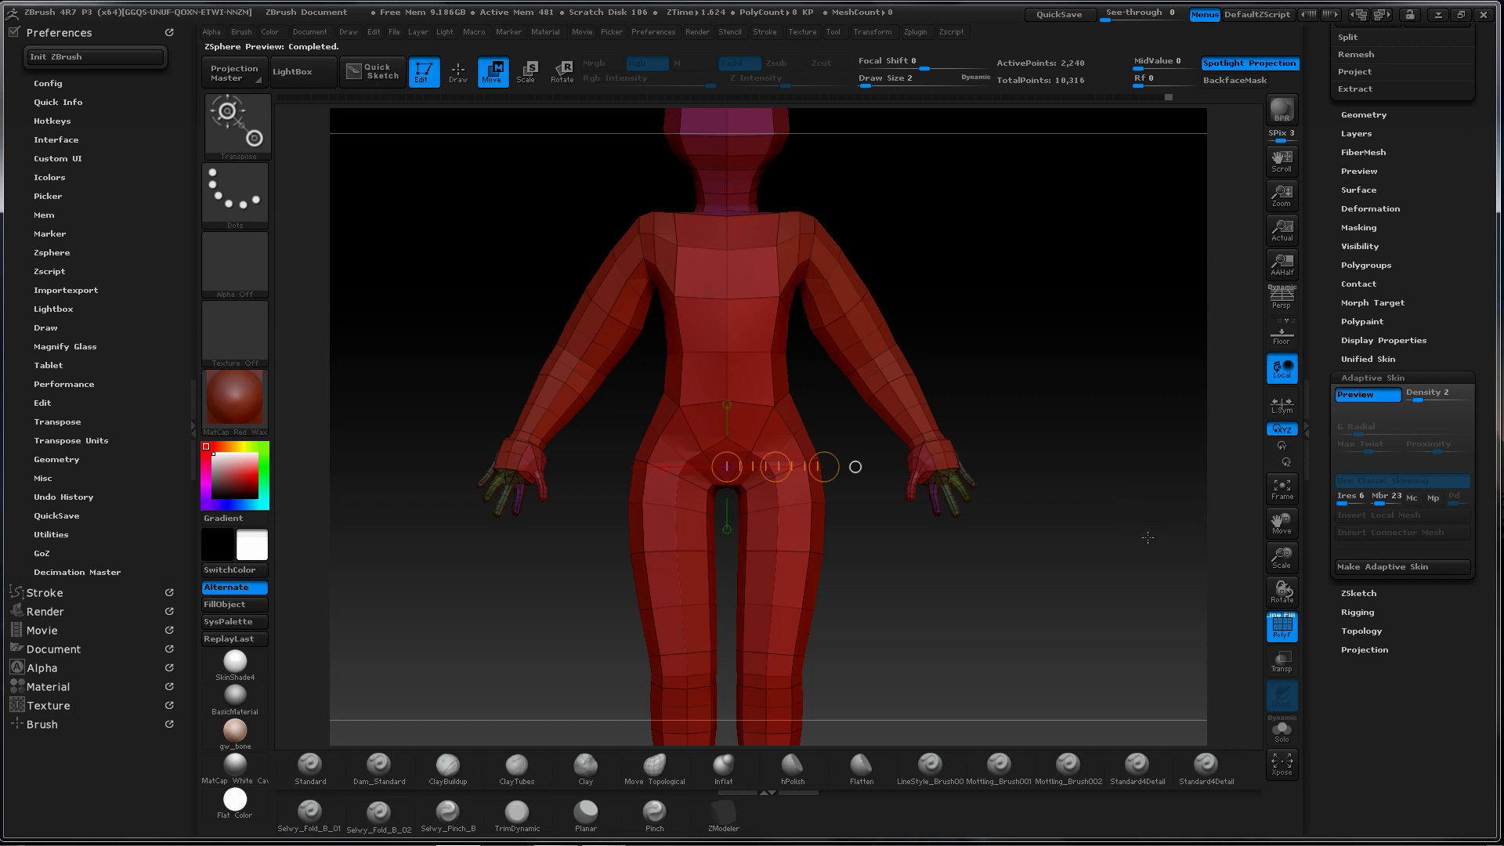
click(1384, 503)
drag(1384, 503, 1391, 501)
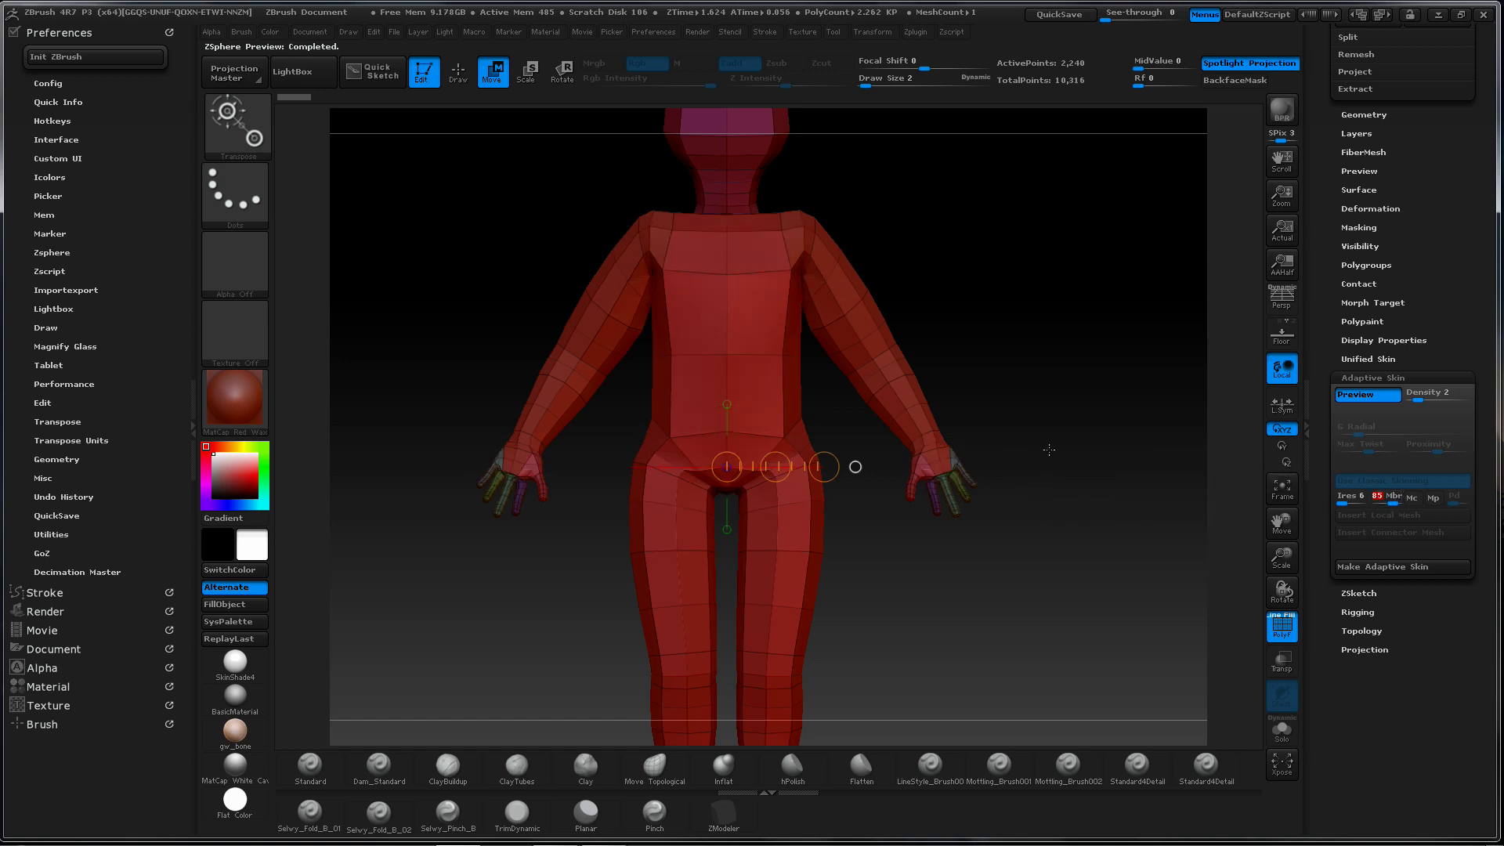
drag(1048, 450, 1007, 447)
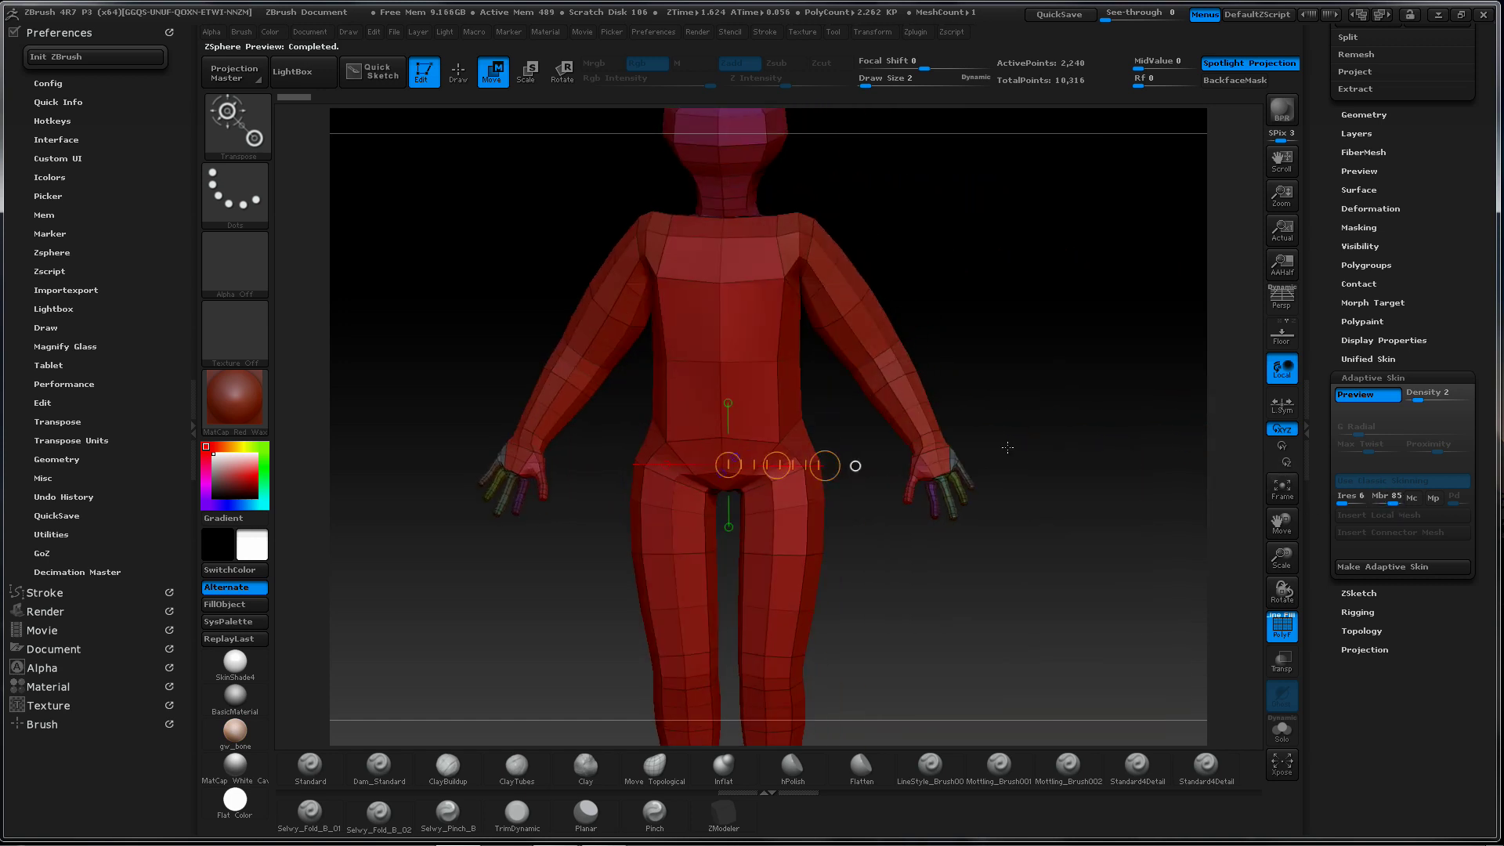
ctrl+right_drag(1007, 447, 1128, 410)
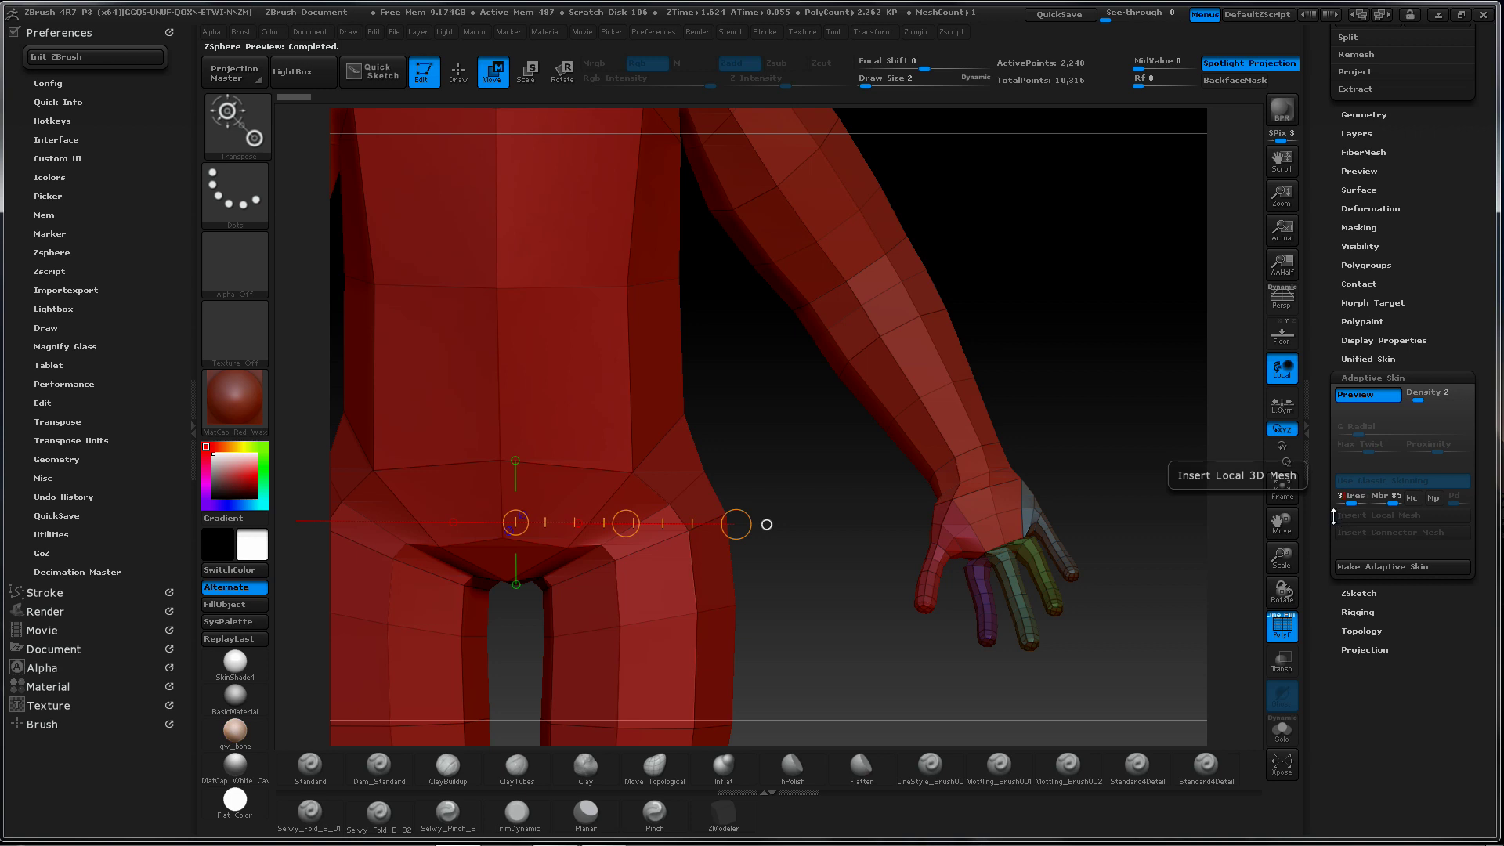
Set the intersection resolution to 3 and return the membrane curvature to 23 after trying 0
click(1333, 517)
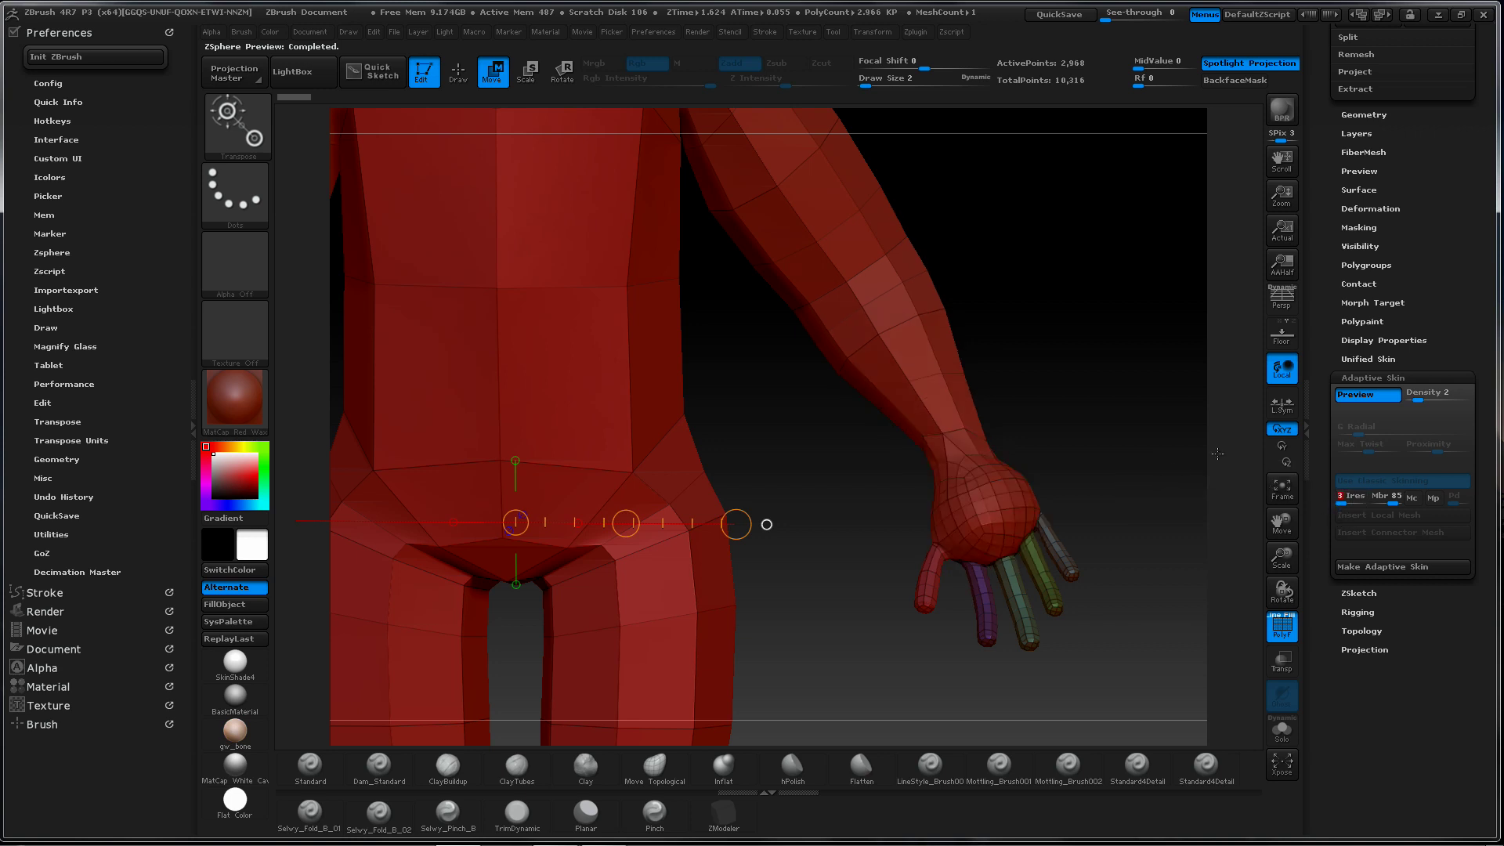
click(1379, 504)
text(23)
key(Return)
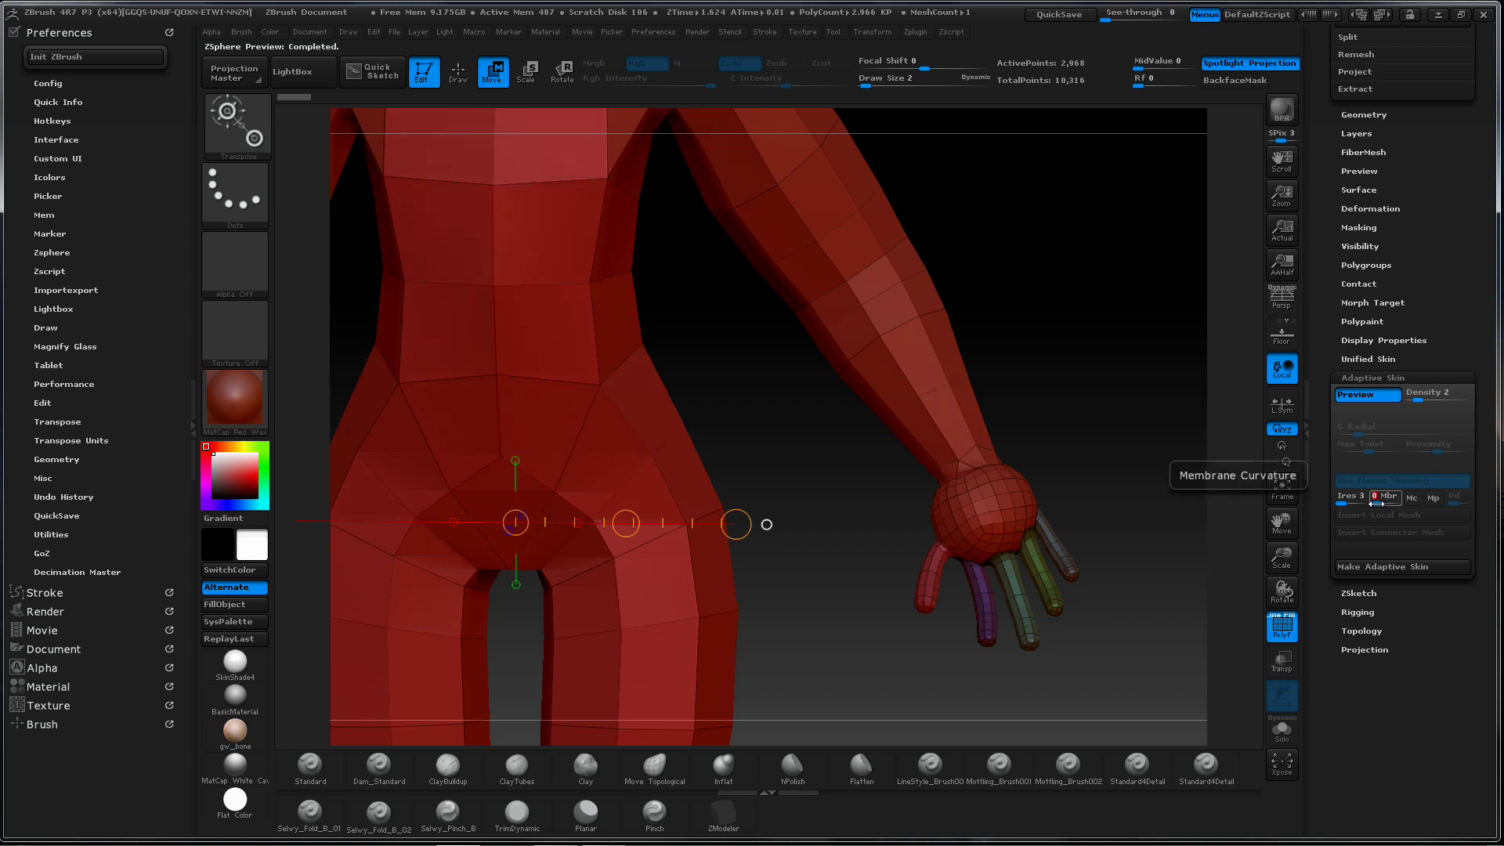
Try an intersection resolution of 12, and of 5, to compare the hand's skin
click(1344, 501)
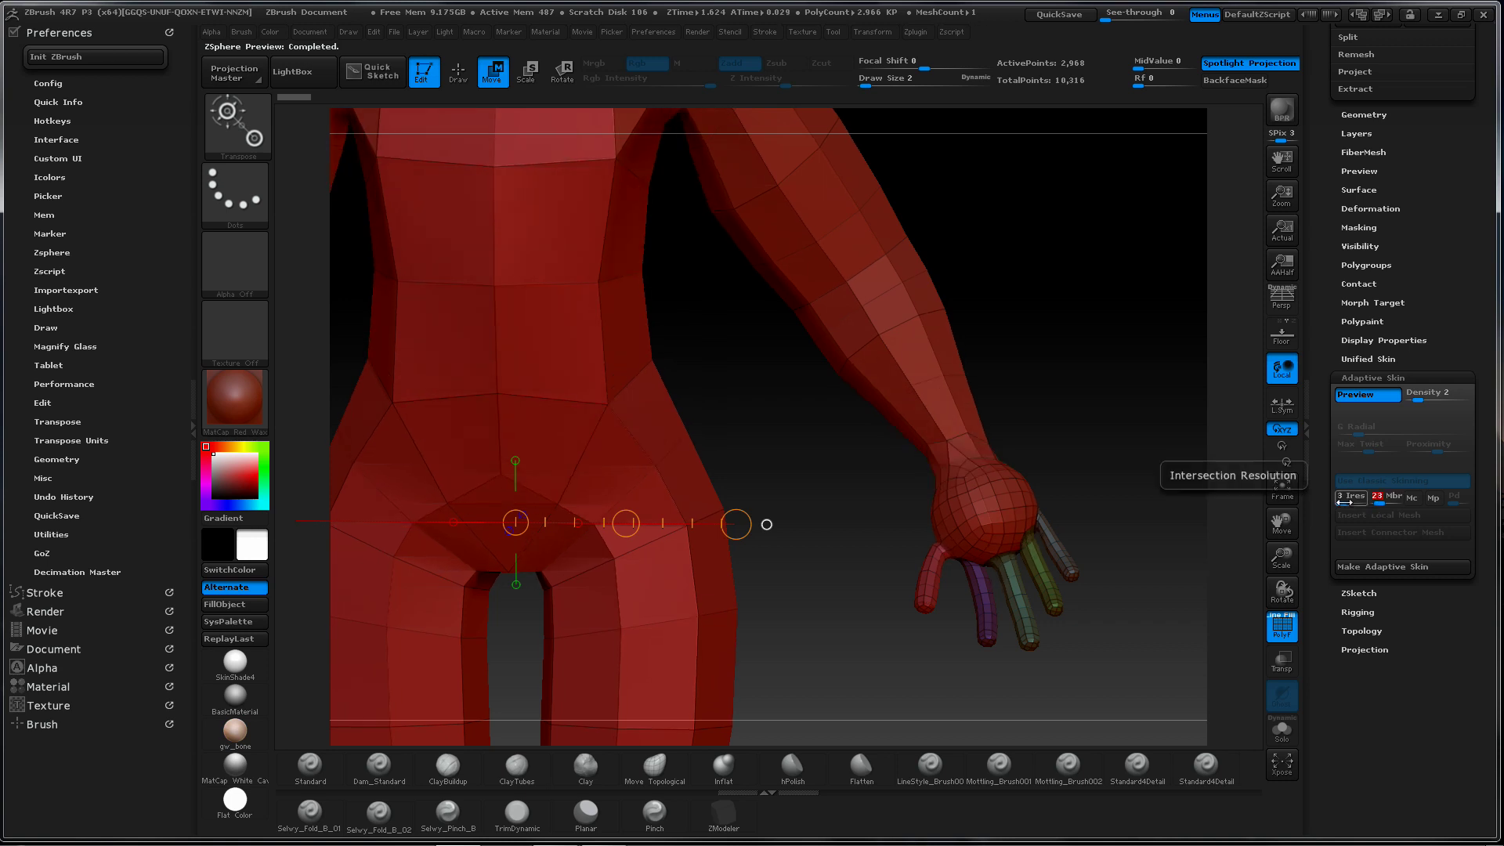
text(35)
key(Return)
click(1344, 502)
text(9)
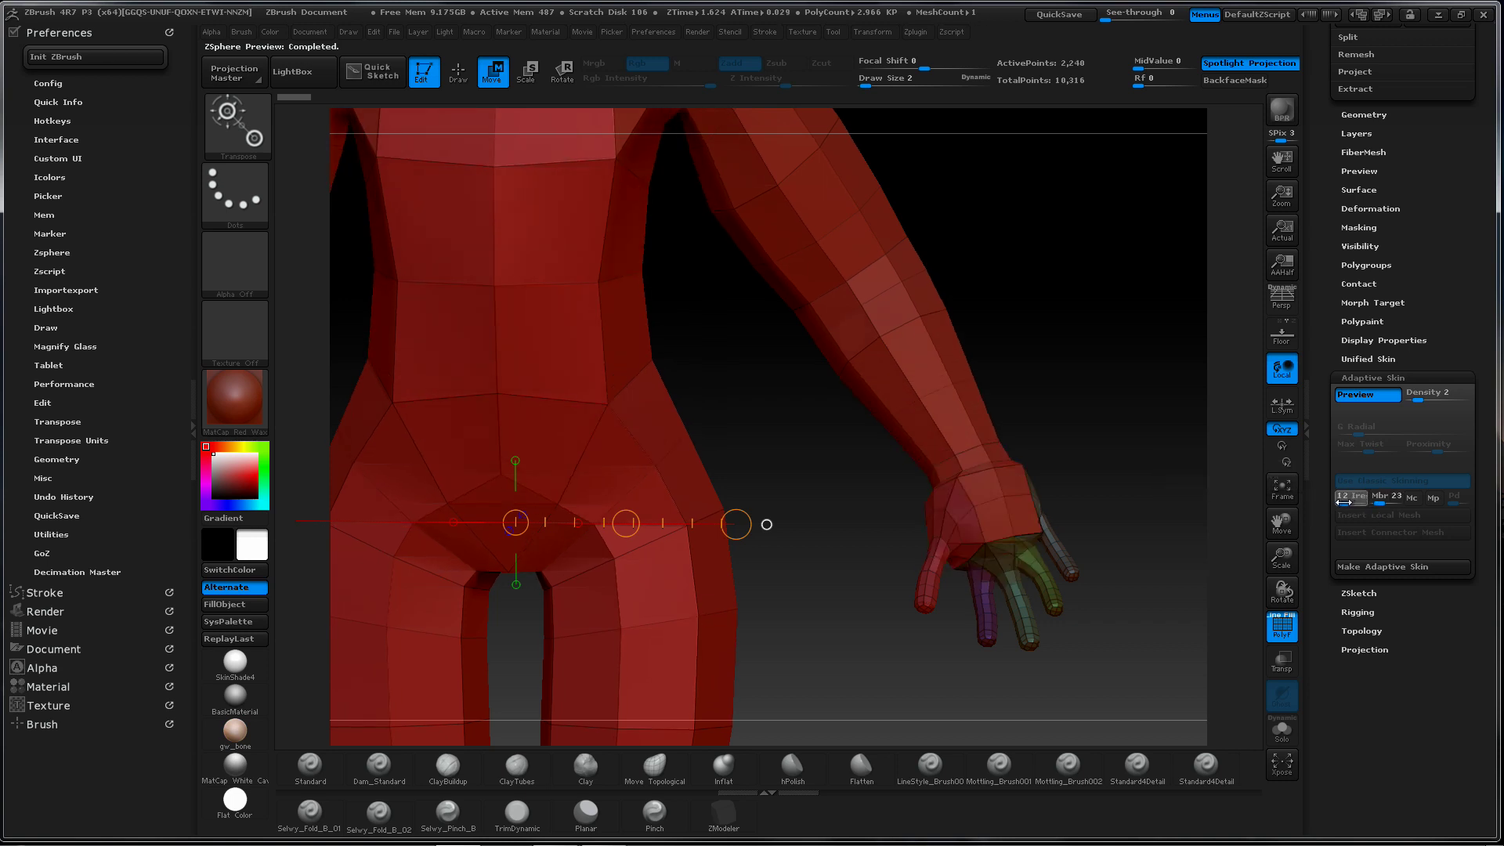
key(Return)
click(1345, 501)
text(5)
key(Return)
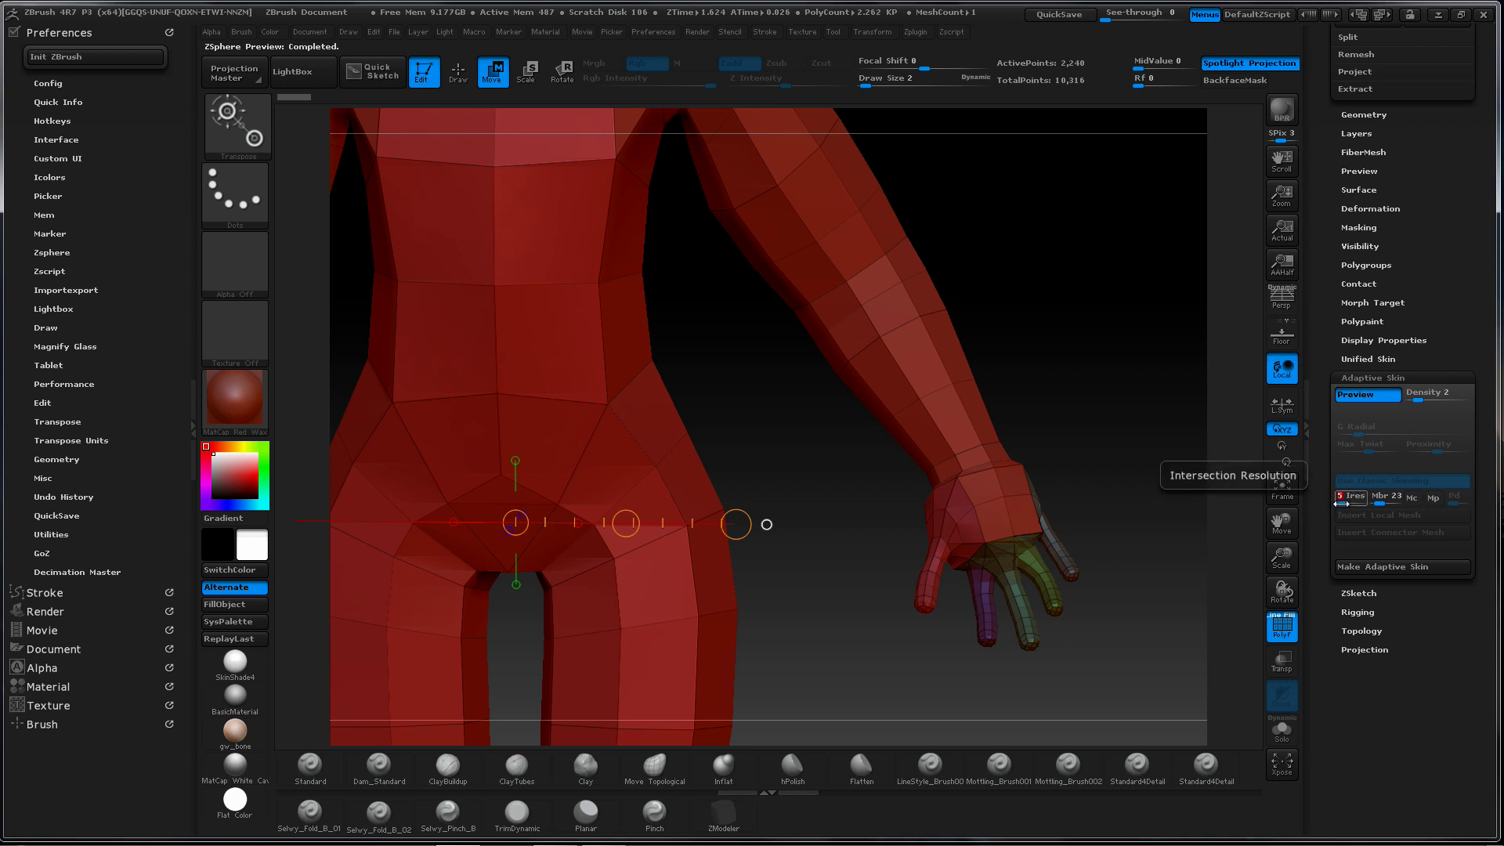
Switch the intersection resolution to 3 and back to 5 to compare how the palm is skinned
click(1344, 501)
text(3)
key(Return)
click(1344, 501)
text(5)
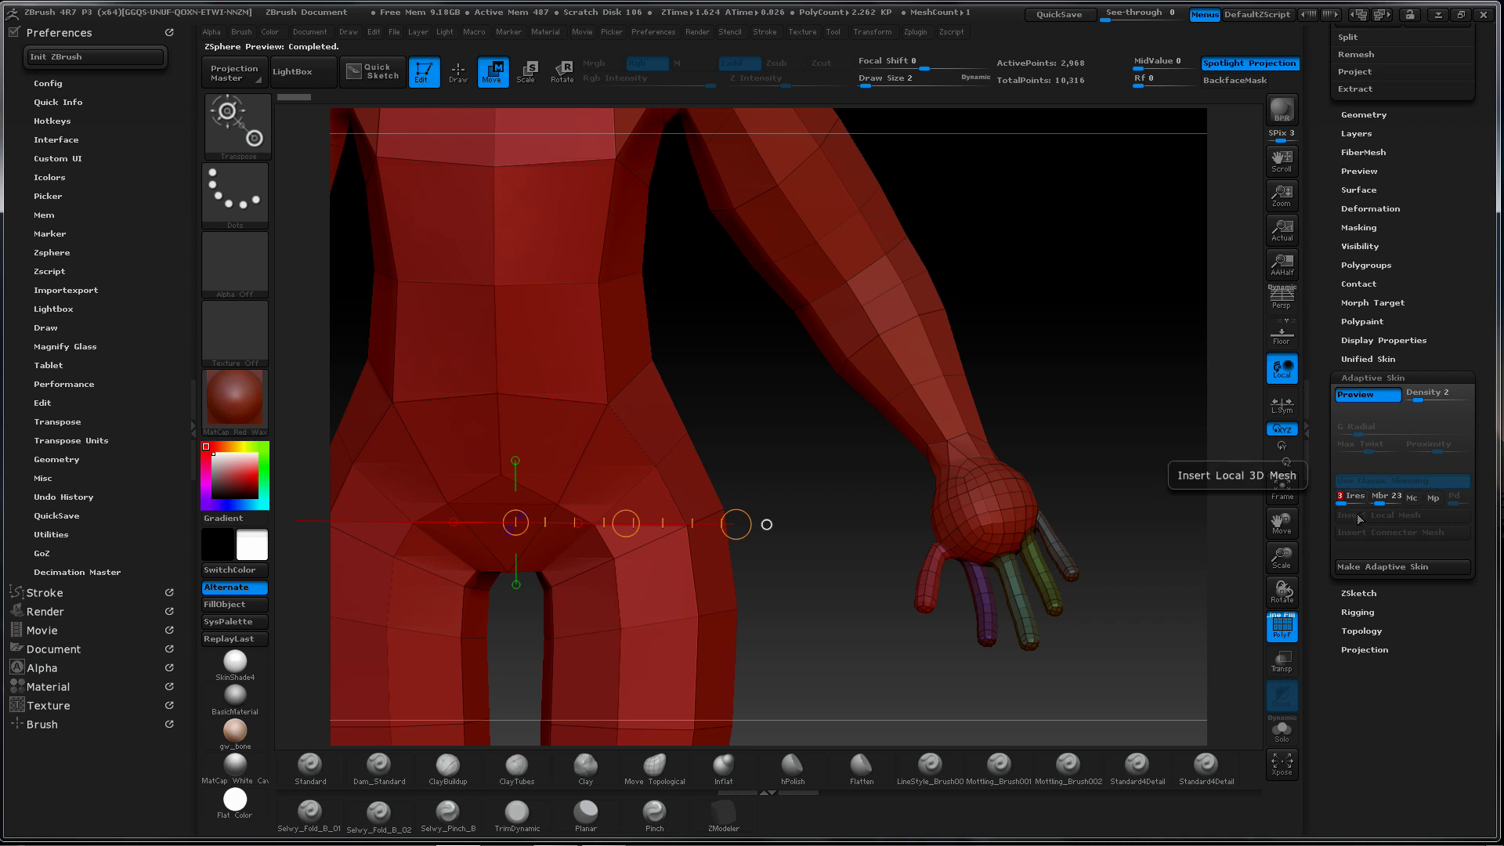
key(Return)
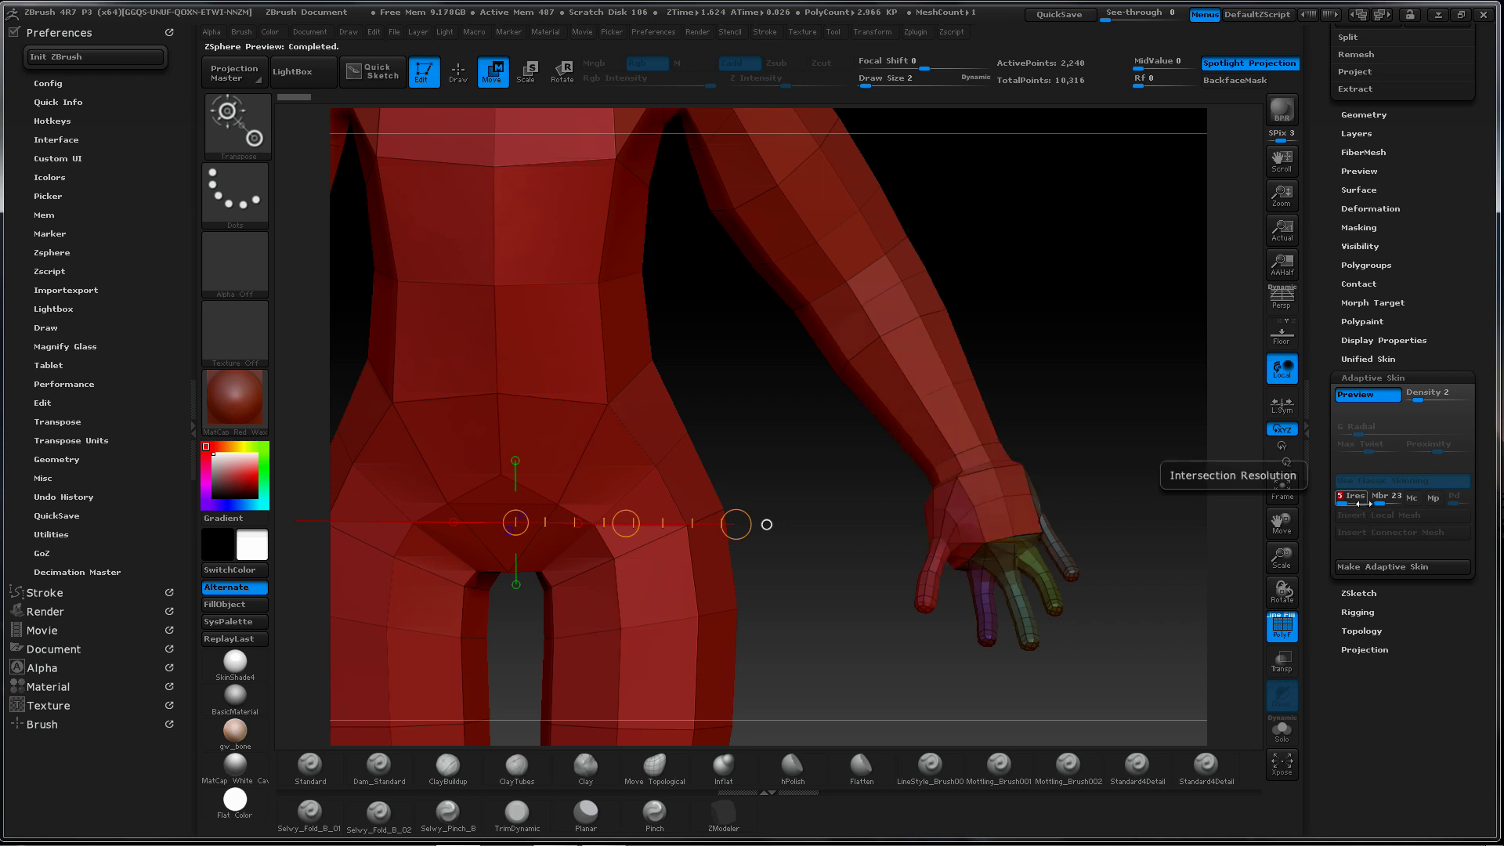
Try a high intersection resolution of 31 on the classic skin preview
click(1351, 502)
text(51)
click(1359, 502)
mouse_move(1172, 468)
mouse_down()
mouse_move(1038, 465)
mouse_move(1162, 446)
mouse_up()
drag(1354, 503, 1346, 503)
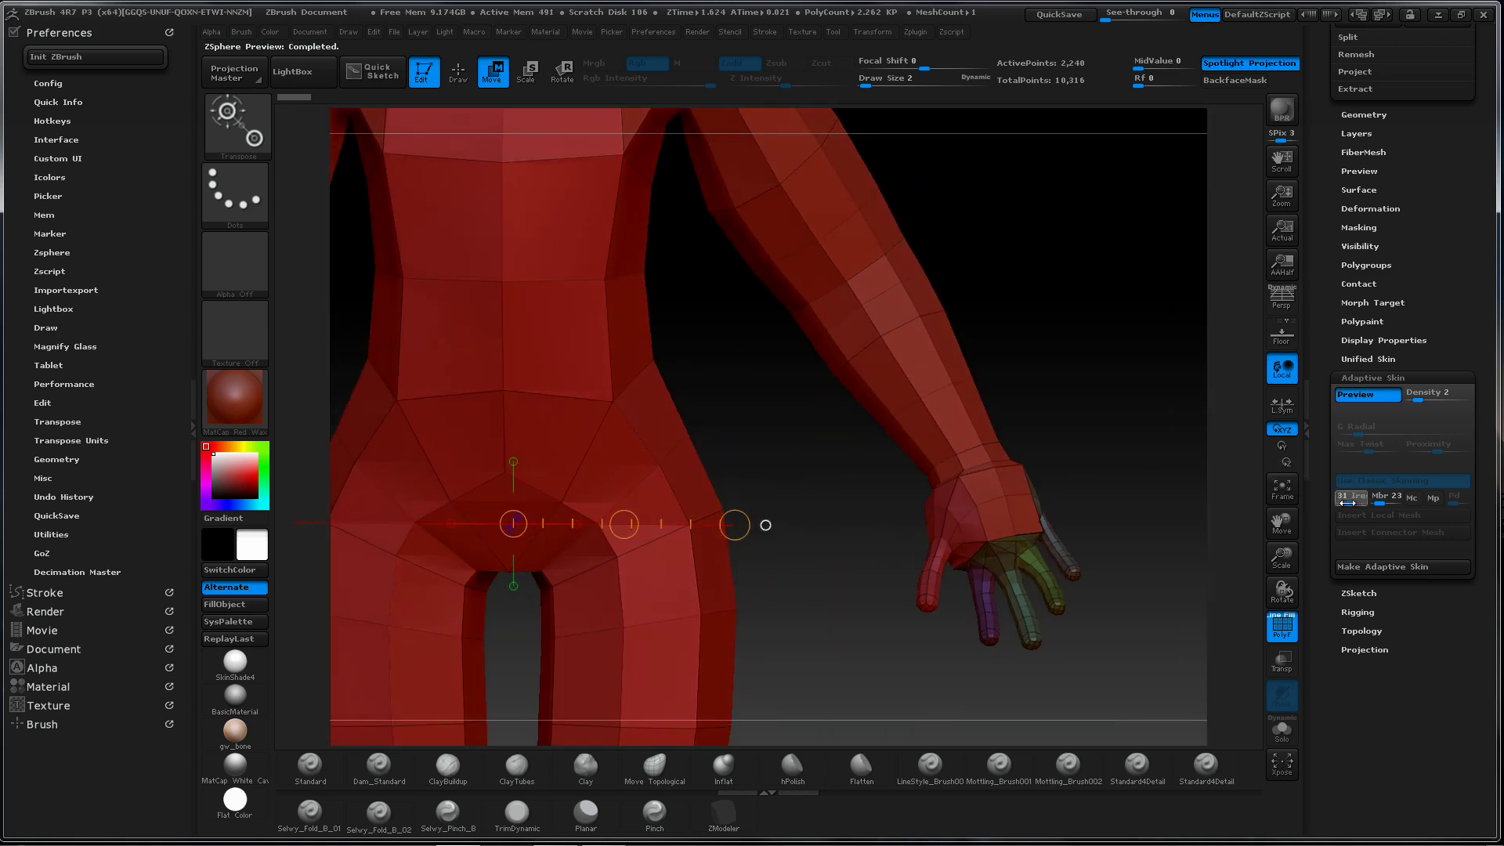
Turn on the Mc minimal-skin option, raise the membrane curvature to 69 and set the intersection resolution to 3
click(1411, 498)
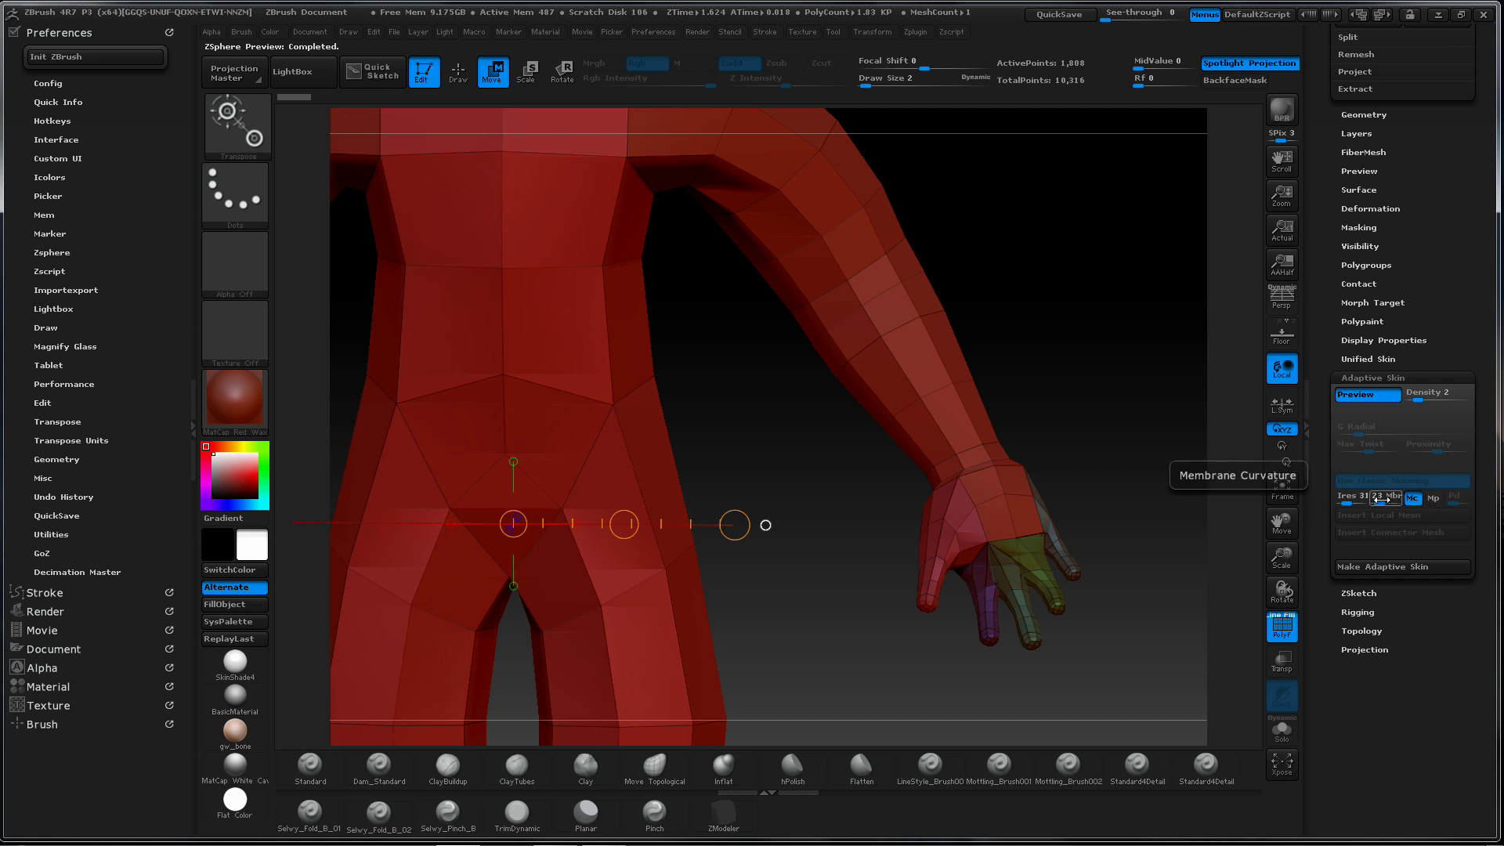
drag(1380, 500, 1345, 505)
key(Return)
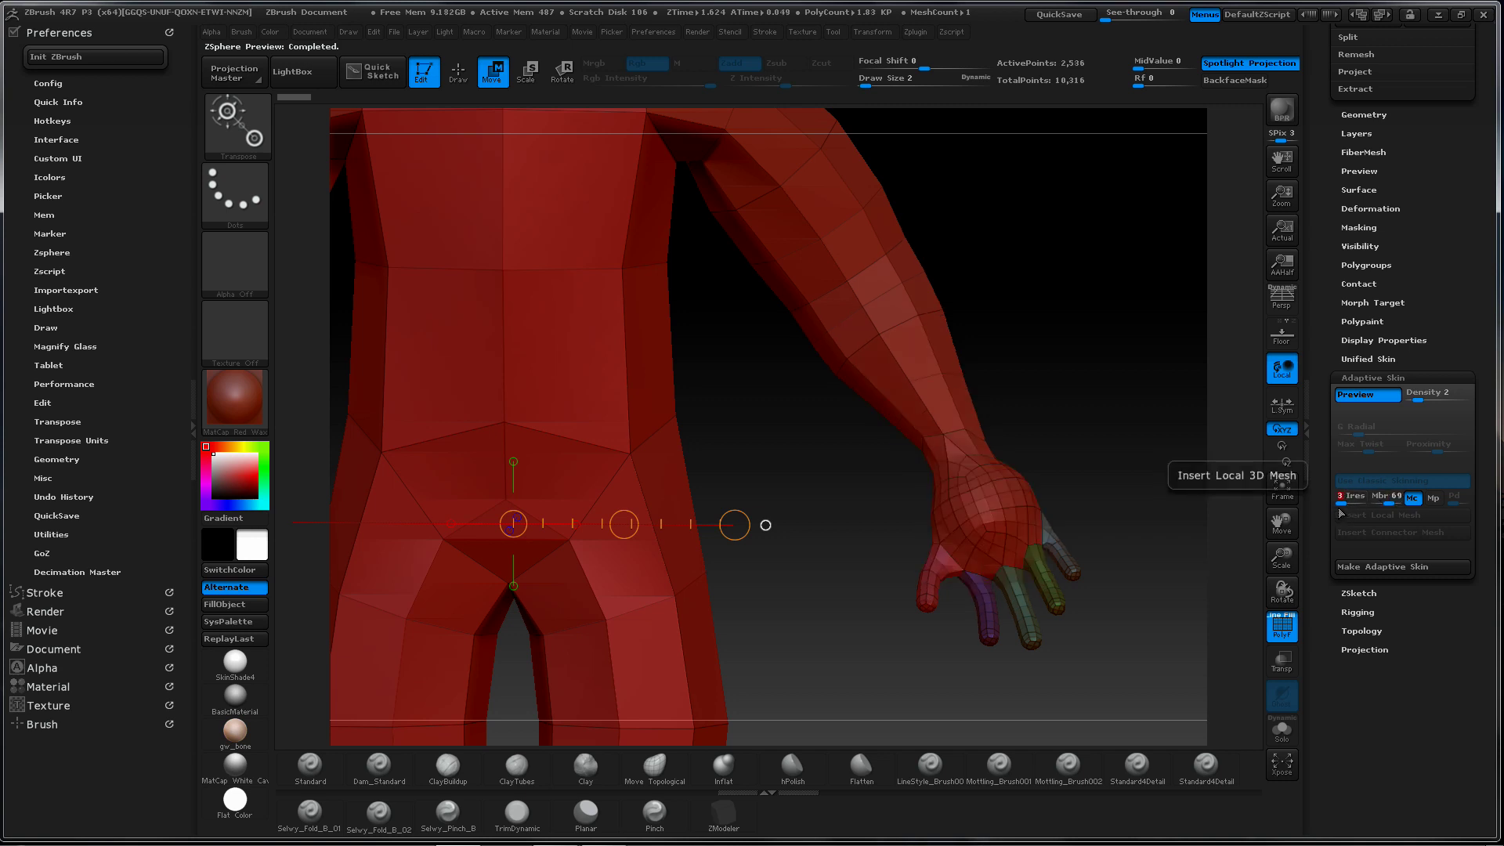
Set the membrane curvature to 50 and inspect the skin of the torso, arms and legs from several angles
mouse_move(1175, 501)
mouse_down()
mouse_move(1099, 501)
mouse_move(1192, 501)
mouse_move(1120, 504)
mouse_move(1169, 473)
mouse_move(1018, 491)
mouse_move(1164, 473)
mouse_up()
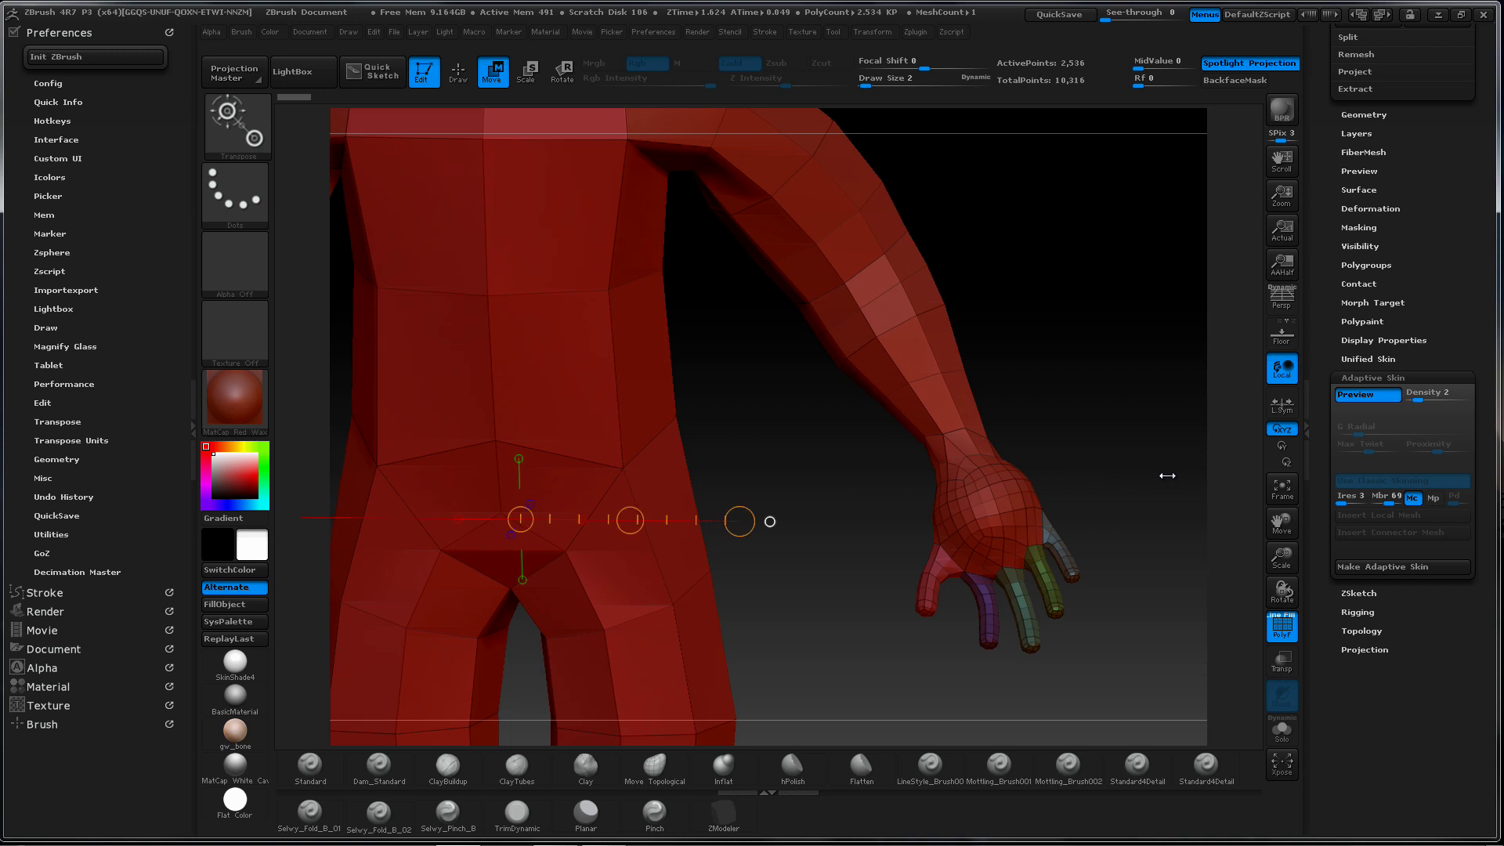
click(1381, 502)
drag(1382, 502, 1386, 504)
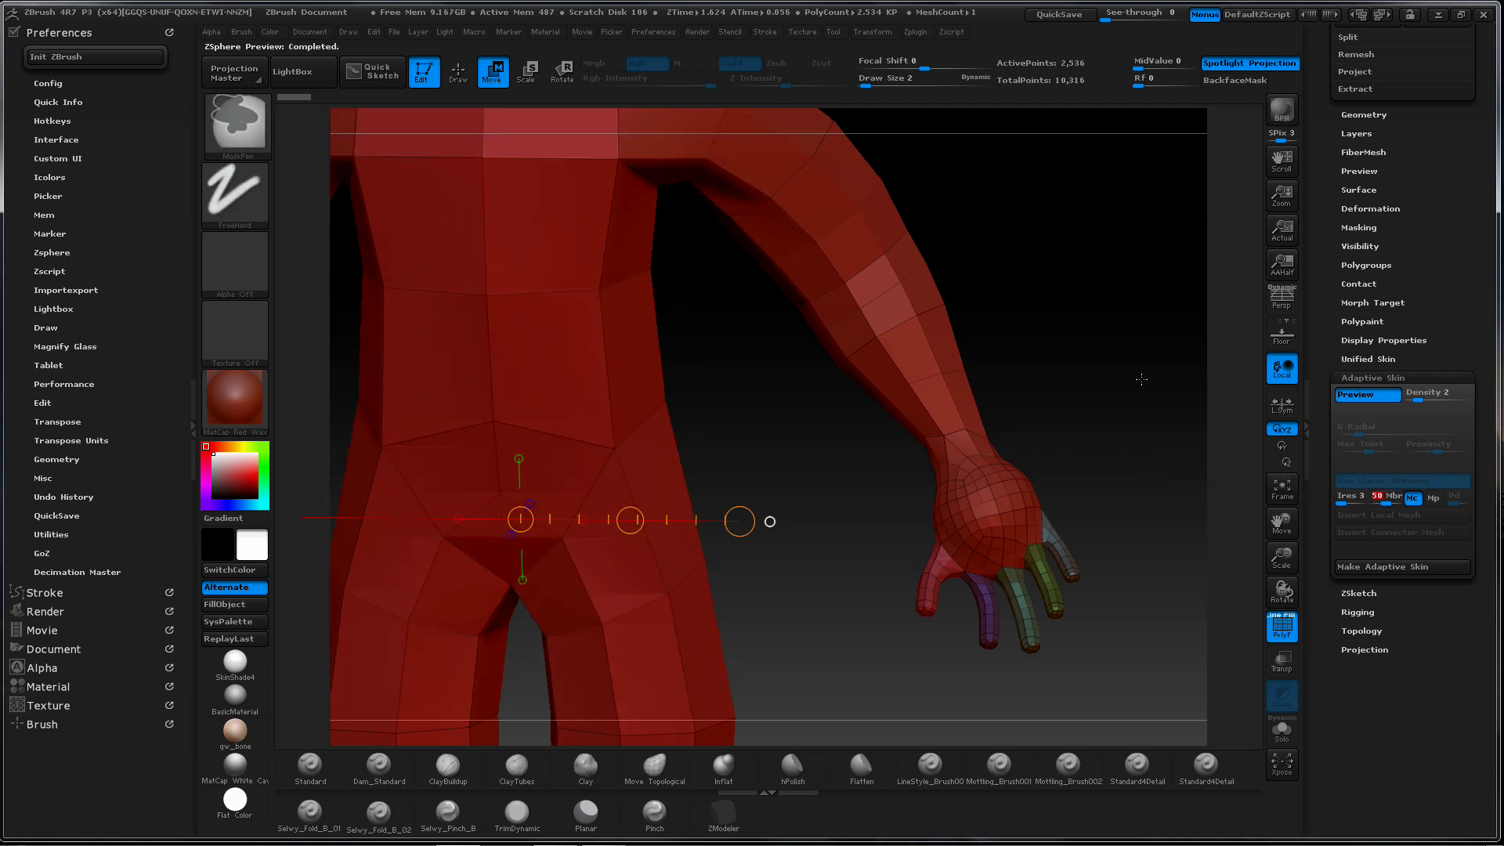
ctrl+right_drag(1141, 379, 953, 386)
alt+right_drag(1027, 340, 1018, 408)
right_drag(1019, 407, 1071, 413)
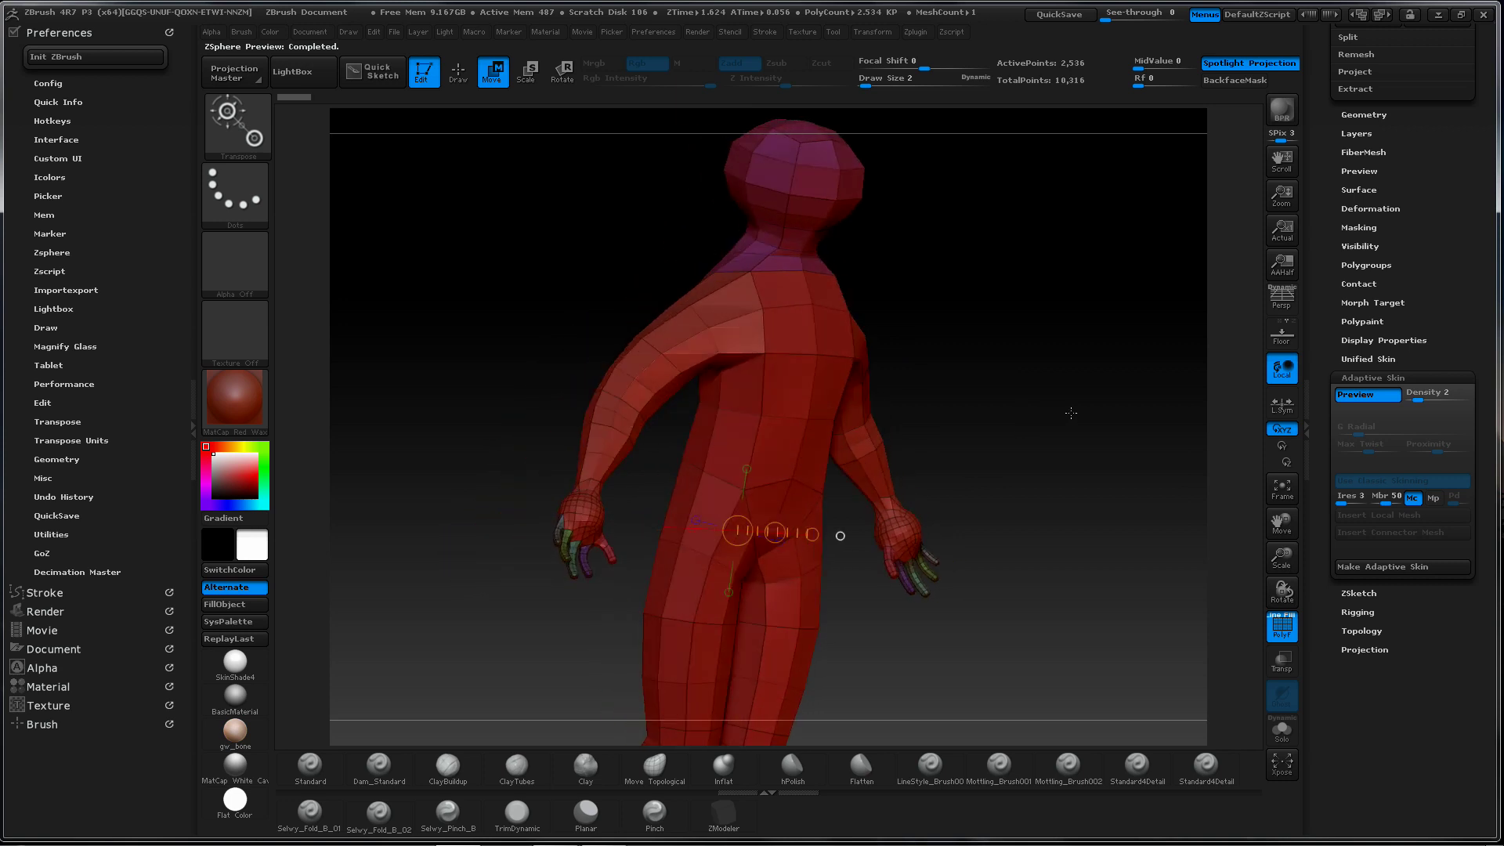
drag(1071, 412, 990, 496)
Turn on Minimal Skin To Parent, try a membrane curvature of 73 and settle on 54
click(1434, 499)
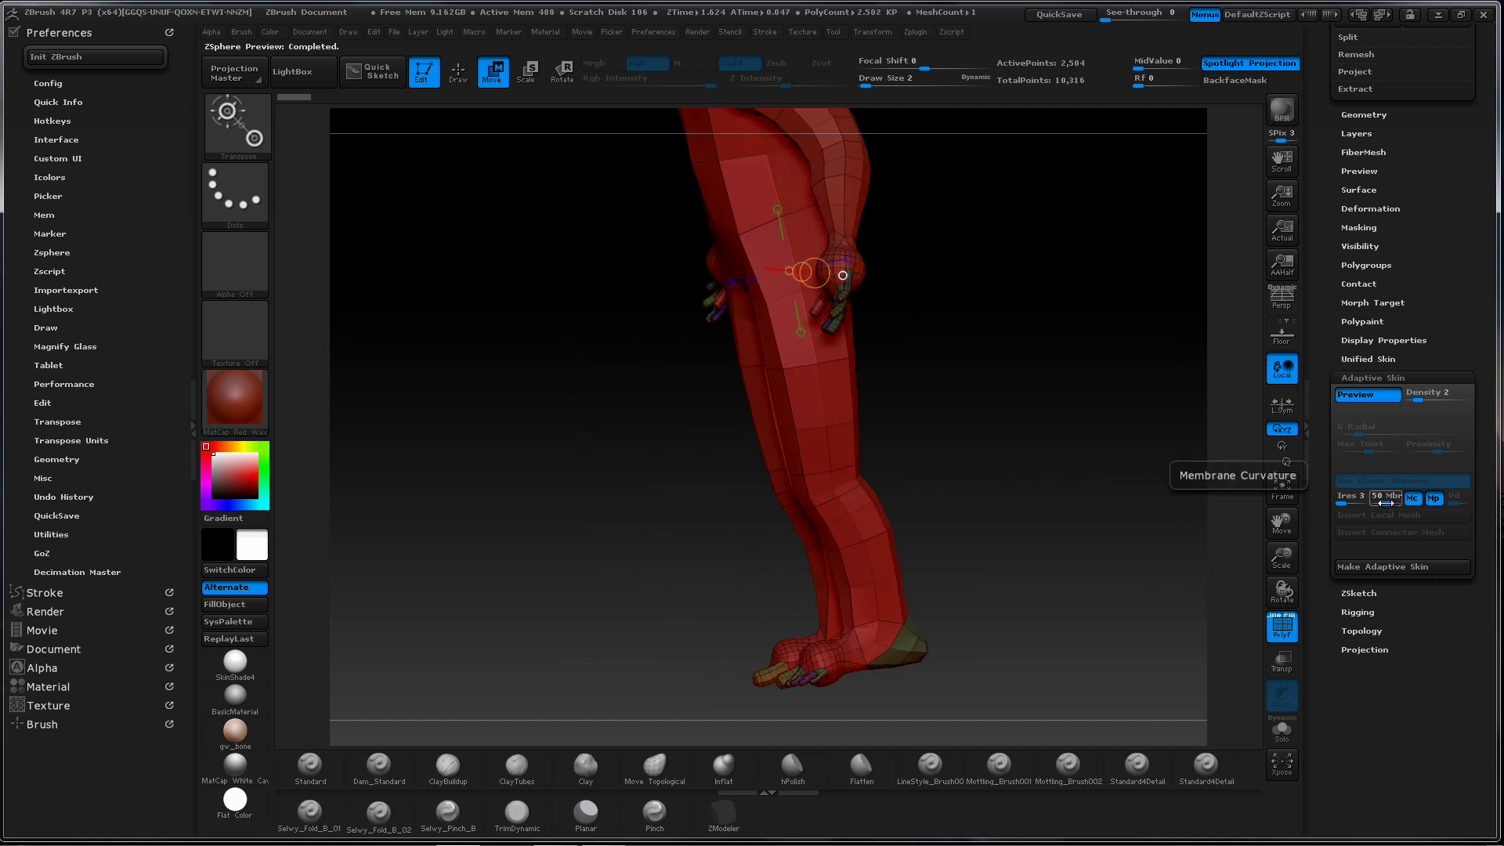
drag(1383, 502, 1386, 502)
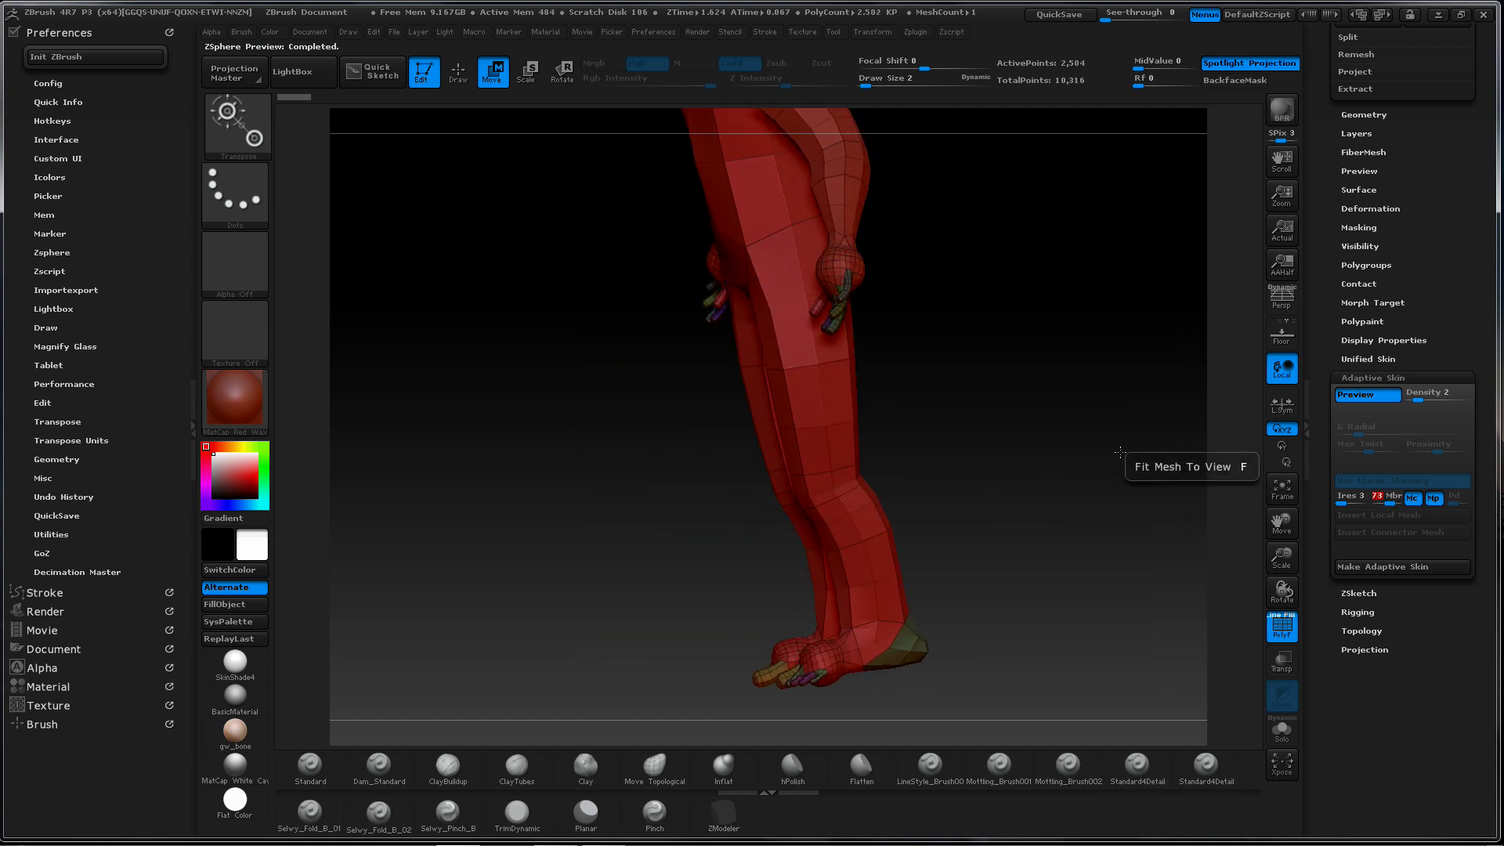
mouse_move(1088, 427)
alt+mouse_down()
mouse_move(998, 561)
mouse_move(1087, 460)
mouse_move(1090, 483)
mouse_move(1008, 514)
mouse_move(951, 511)
mouse_move(1132, 499)
alt+mouse_up()
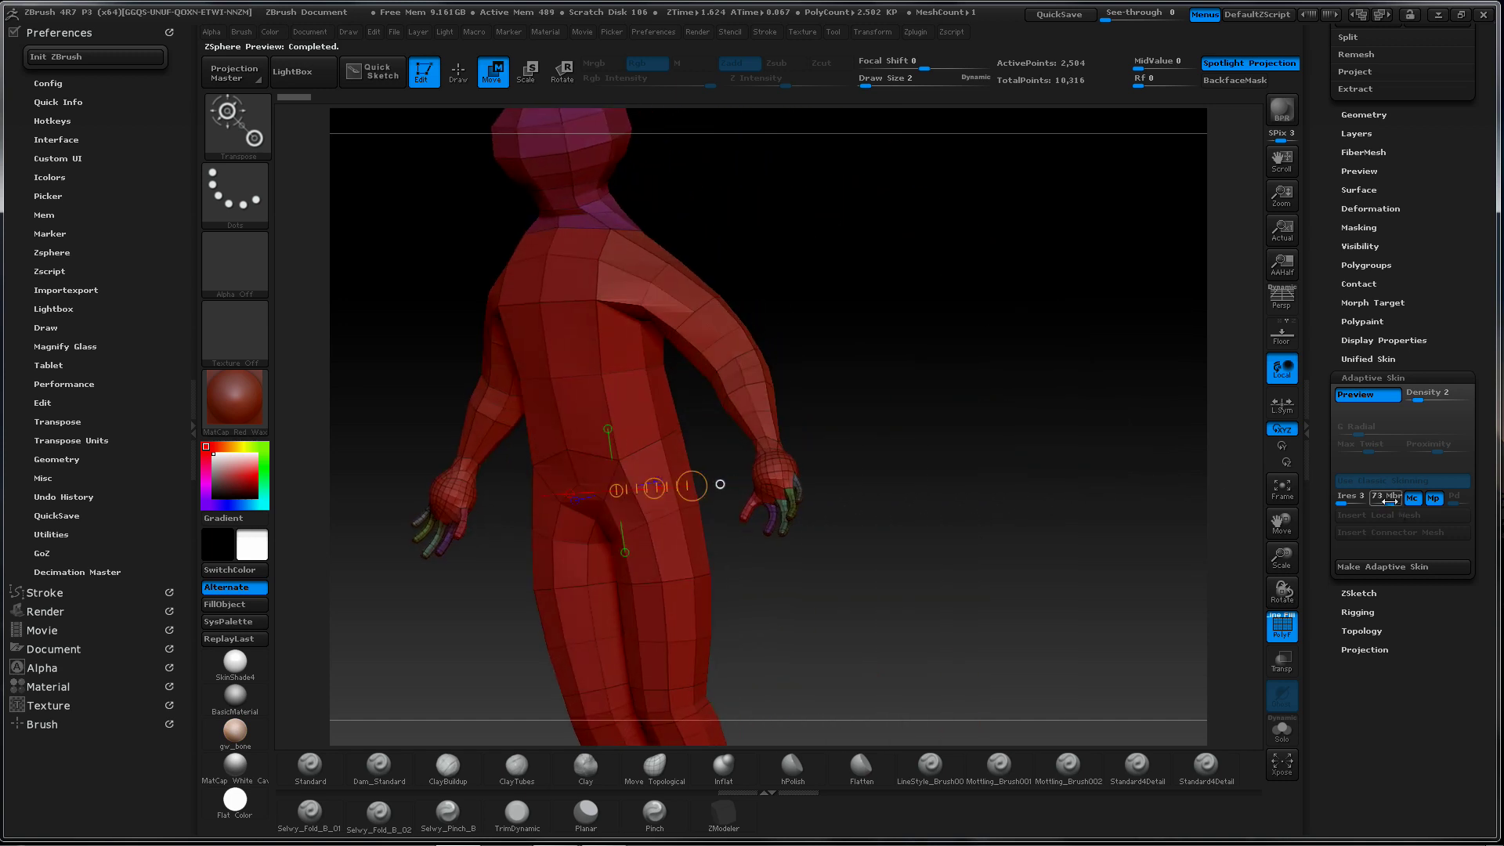
drag(1389, 503, 1386, 503)
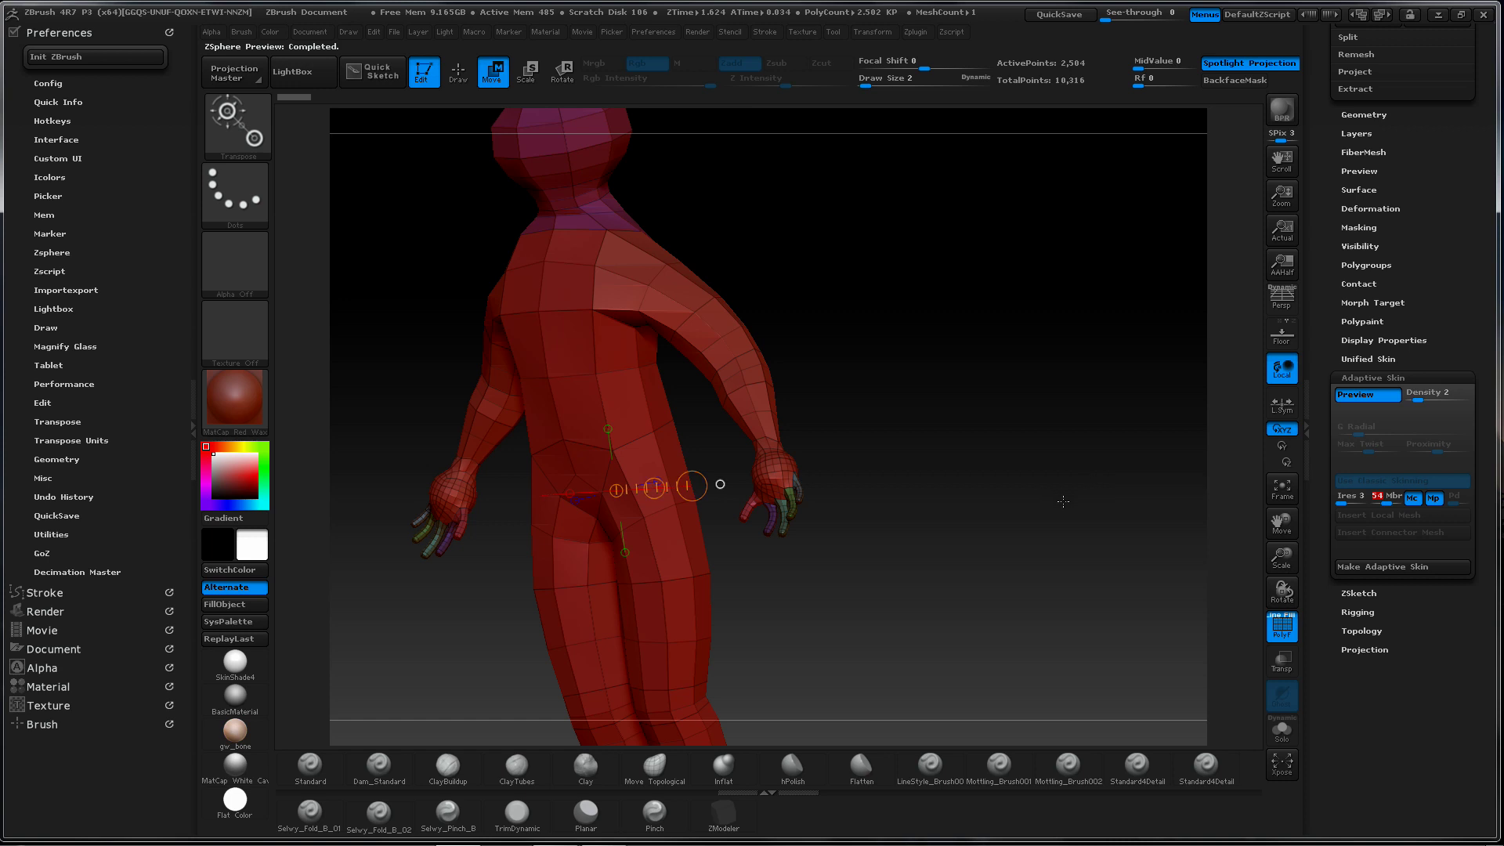
Try a membrane curvature of 77 with intersection resolutions of 24 and 10, ending with a resolution of 3
drag(1060, 498, 1108, 539)
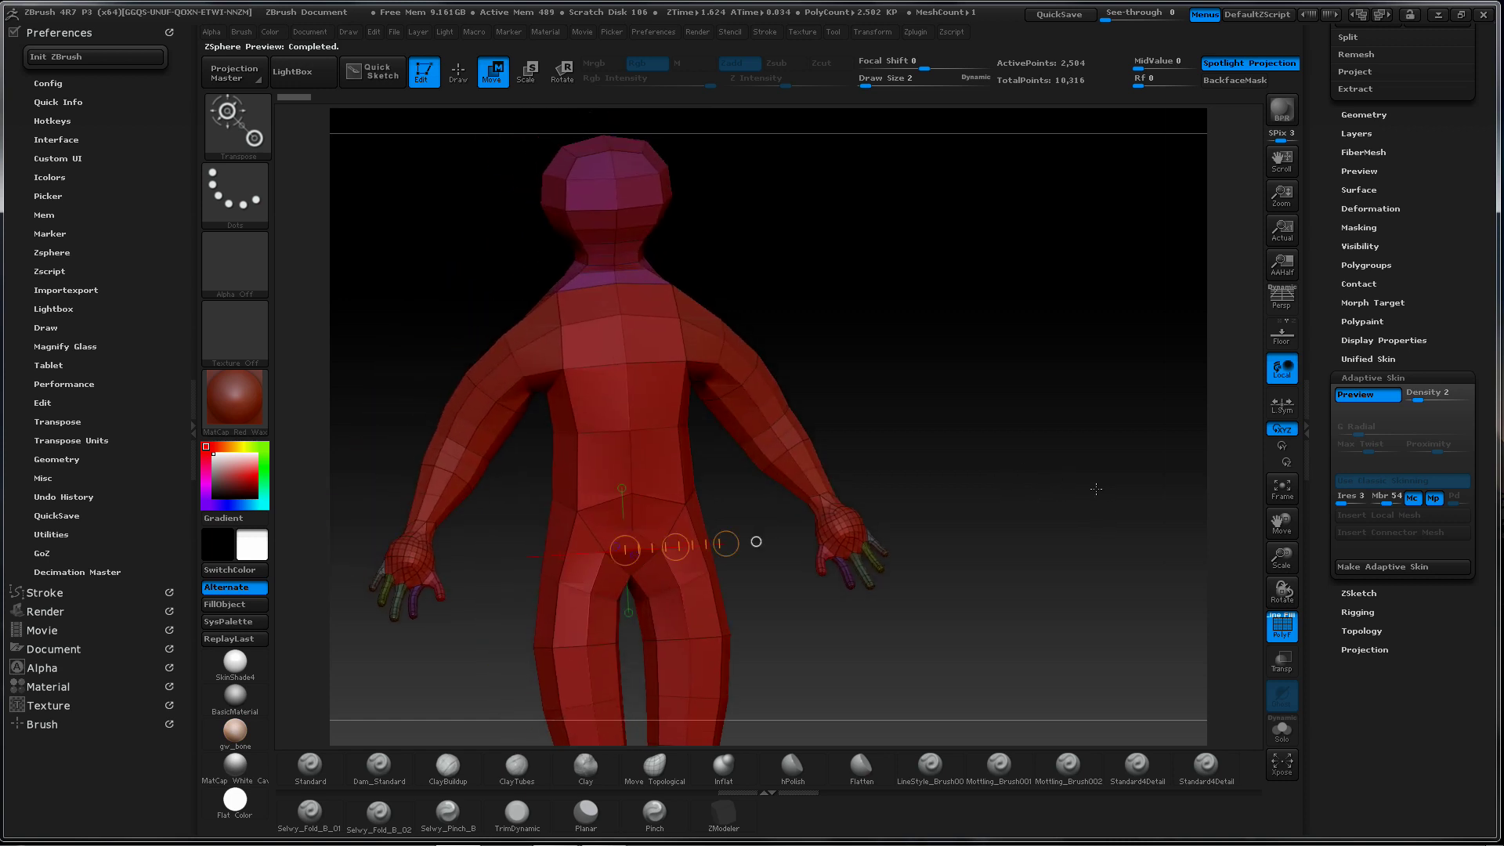
click(1383, 502)
drag(1388, 503, 1384, 503)
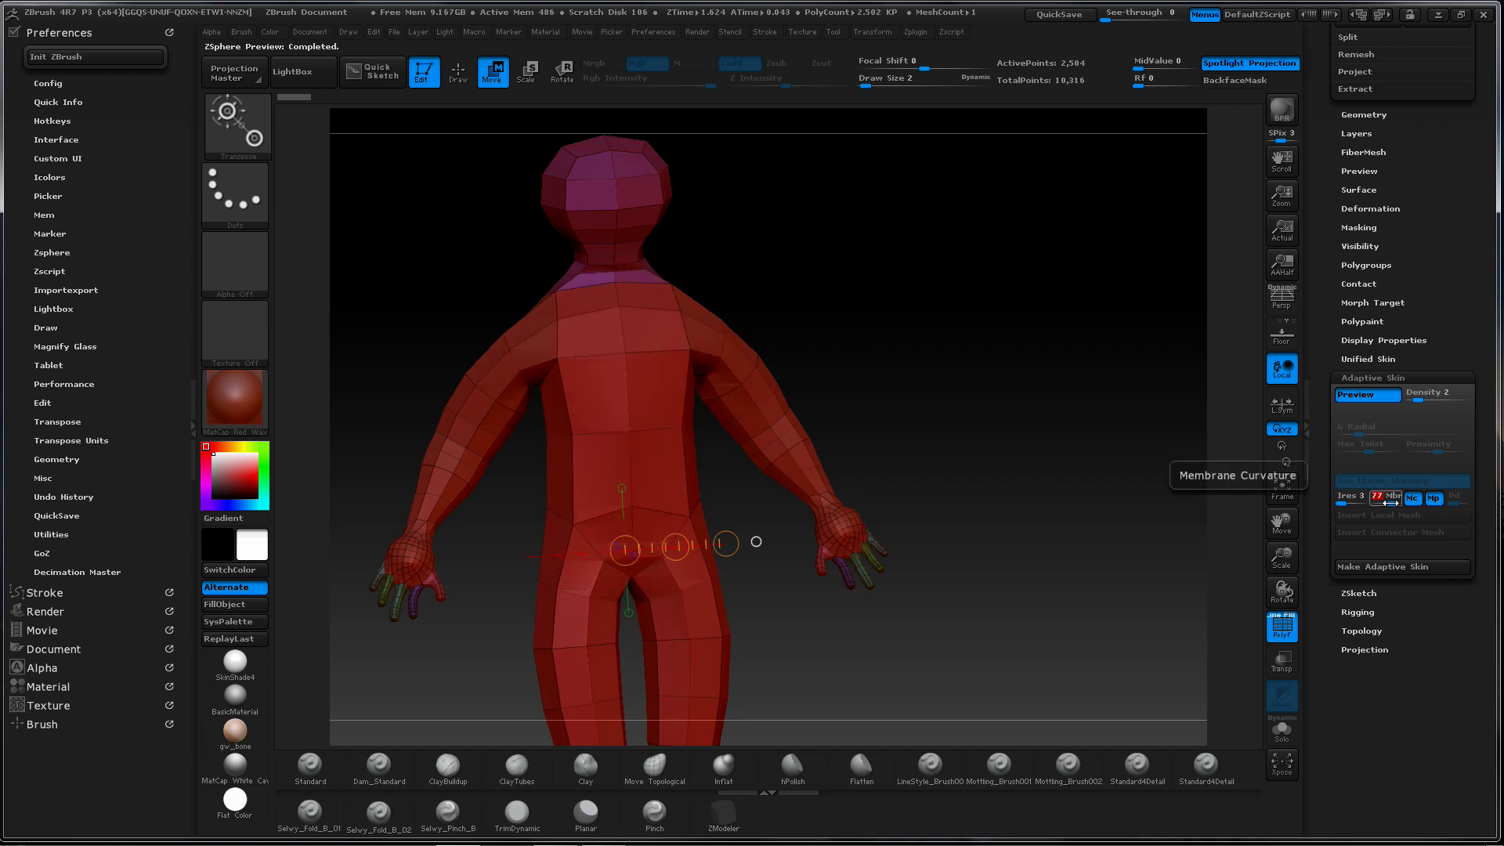
click(1347, 504)
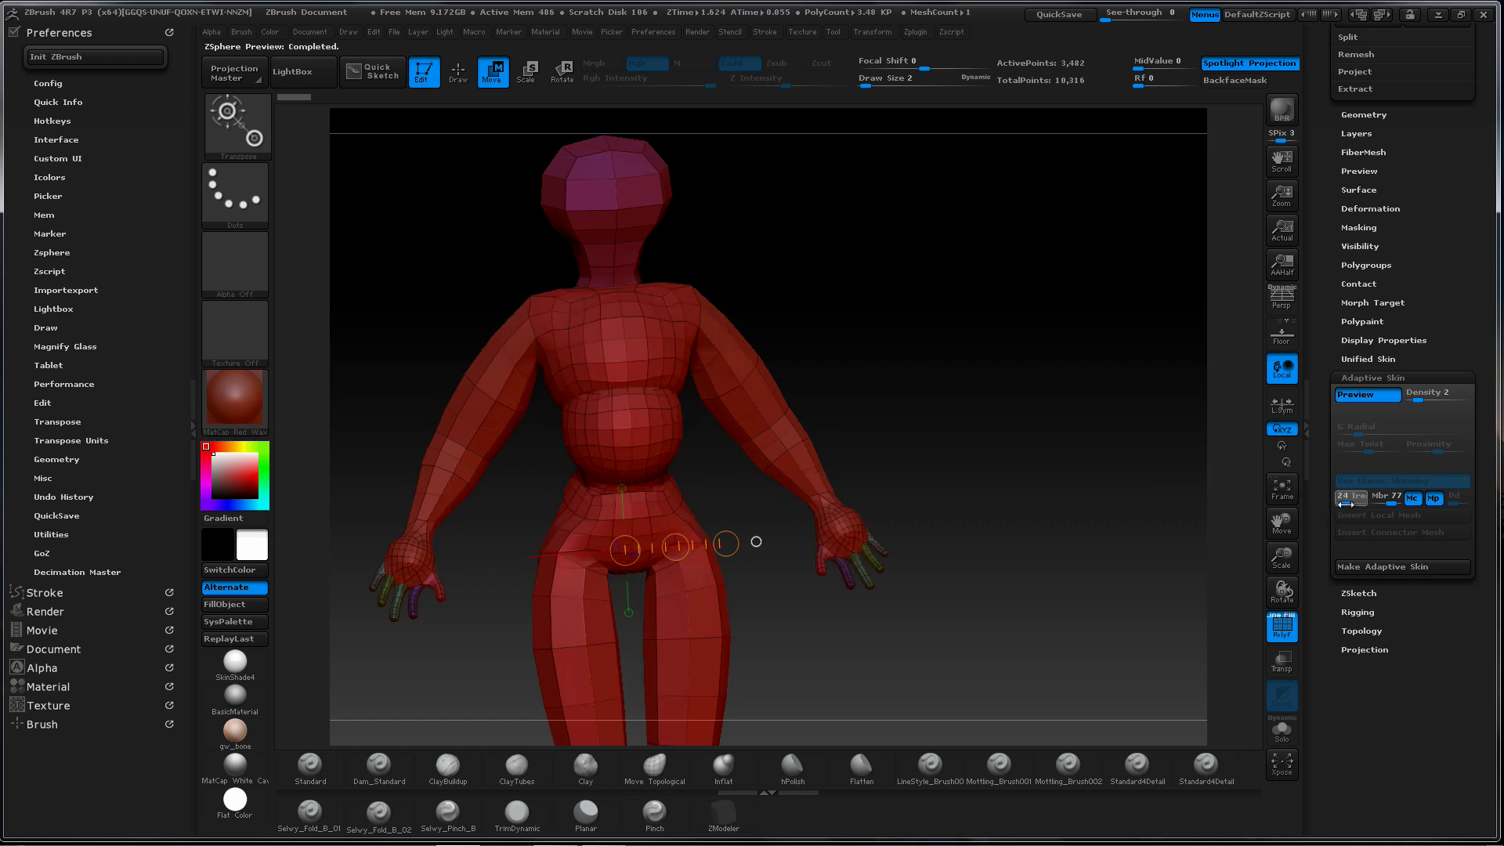
click(1345, 506)
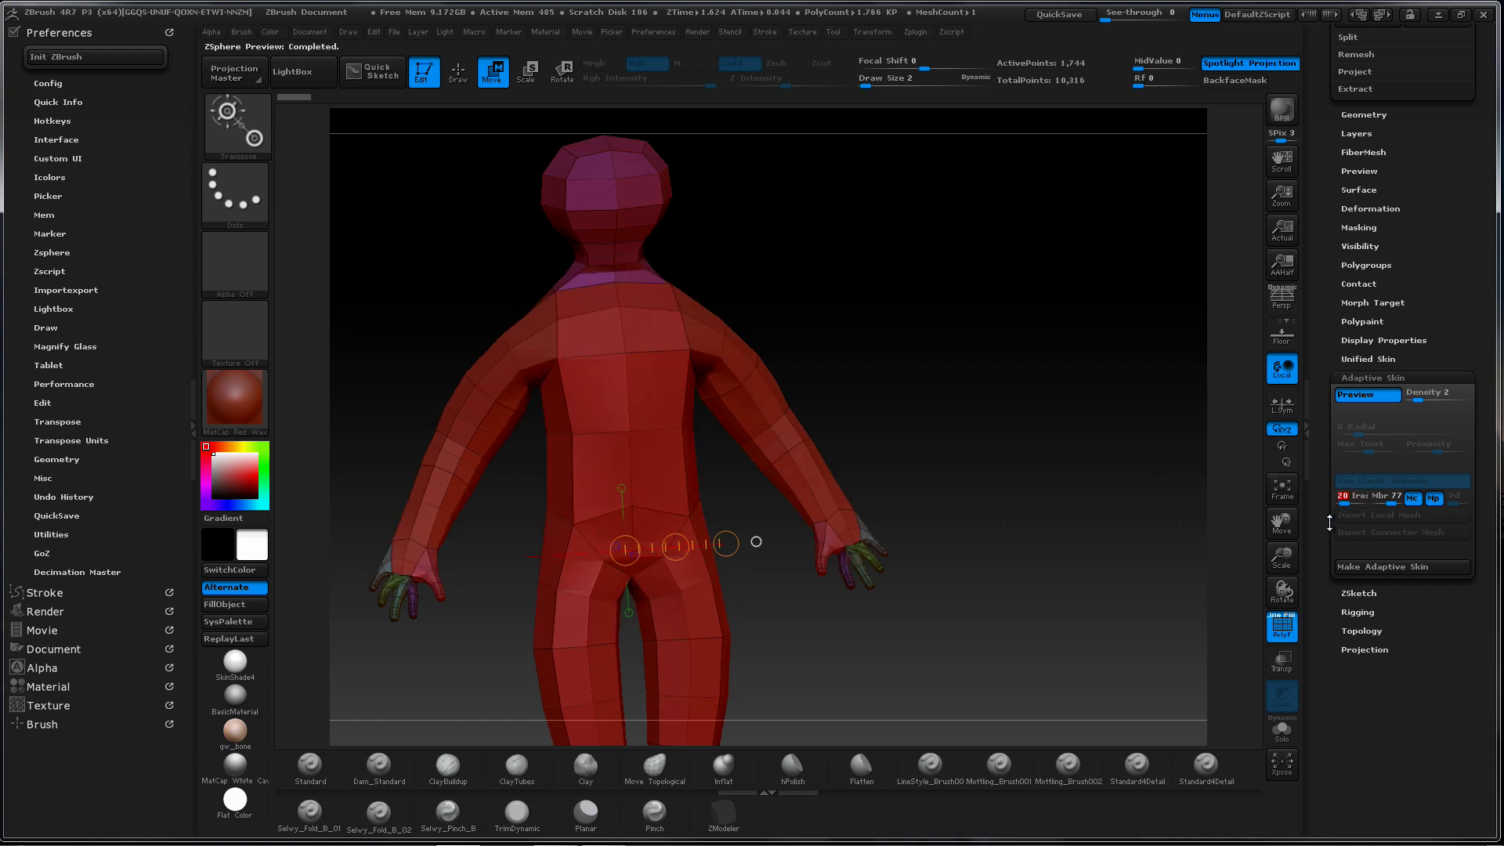
key(Return)
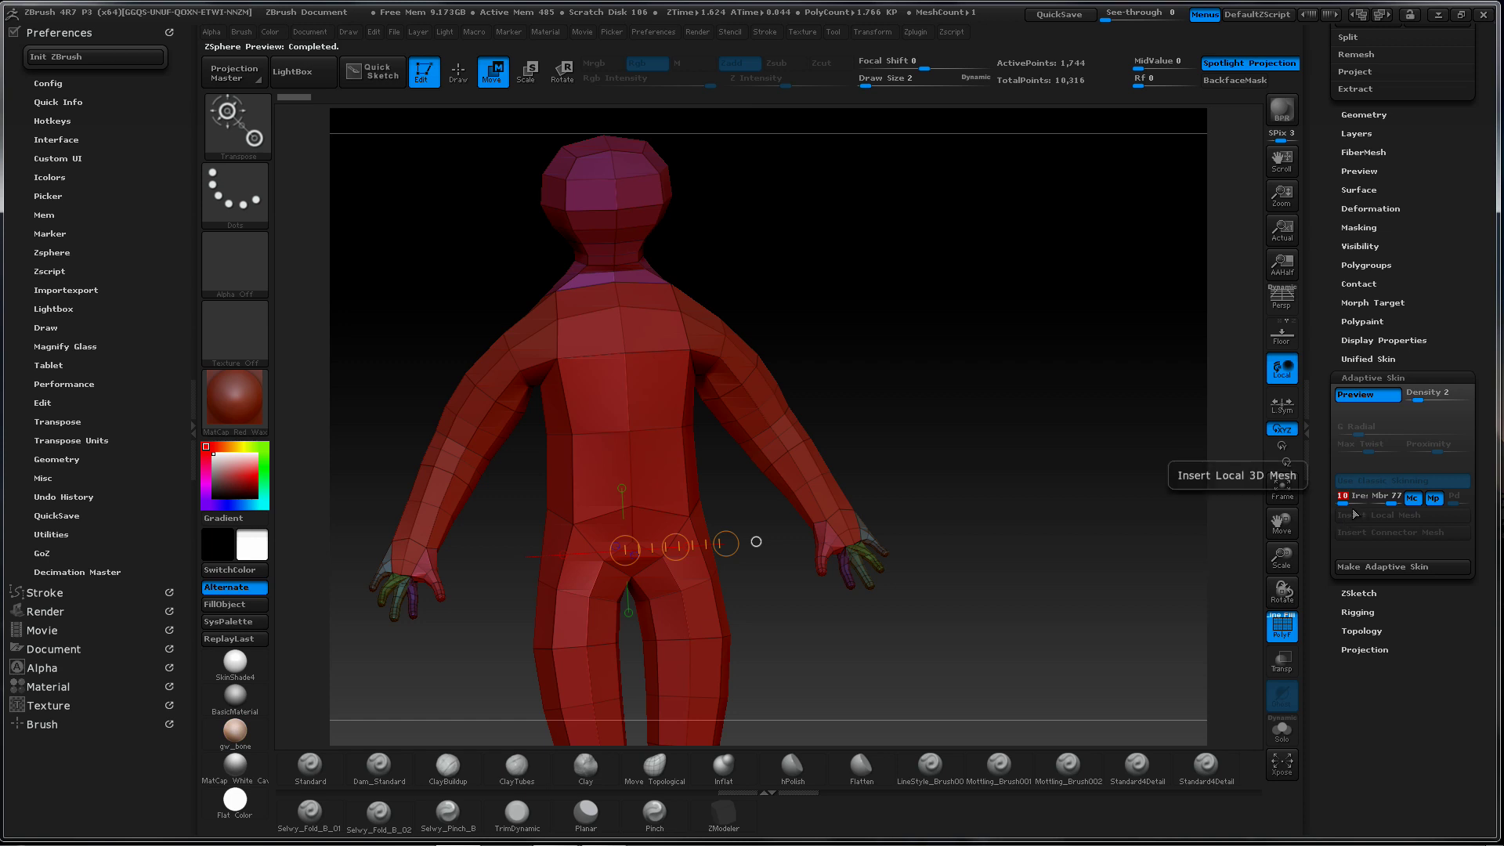
text(5)
text(3)
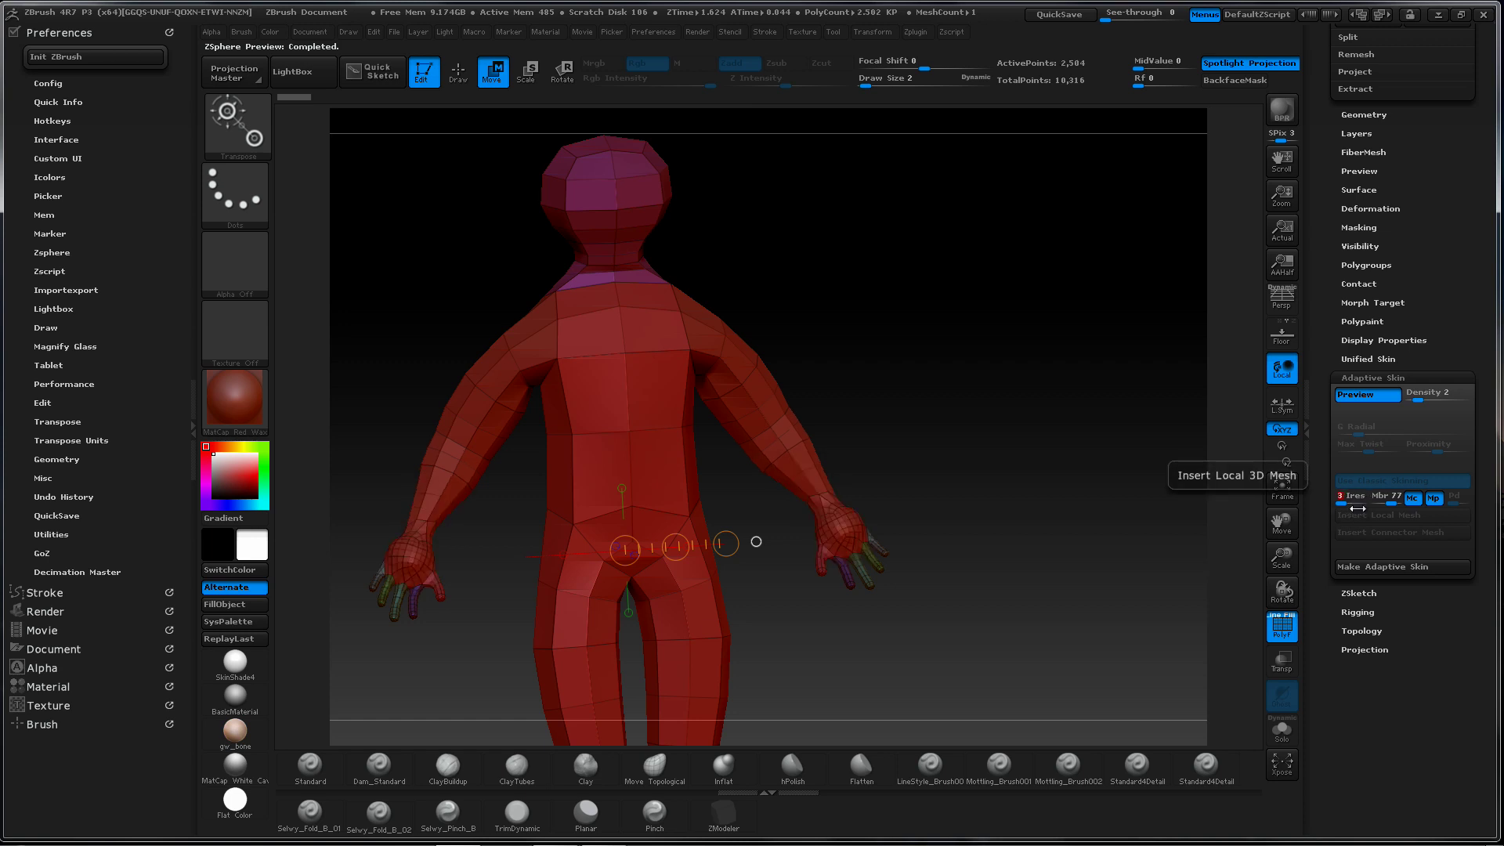
Set the membrane curvature to 42 and try intersection resolutions of 70, 4 and 5
click(1385, 504)
drag(1380, 504, 1384, 503)
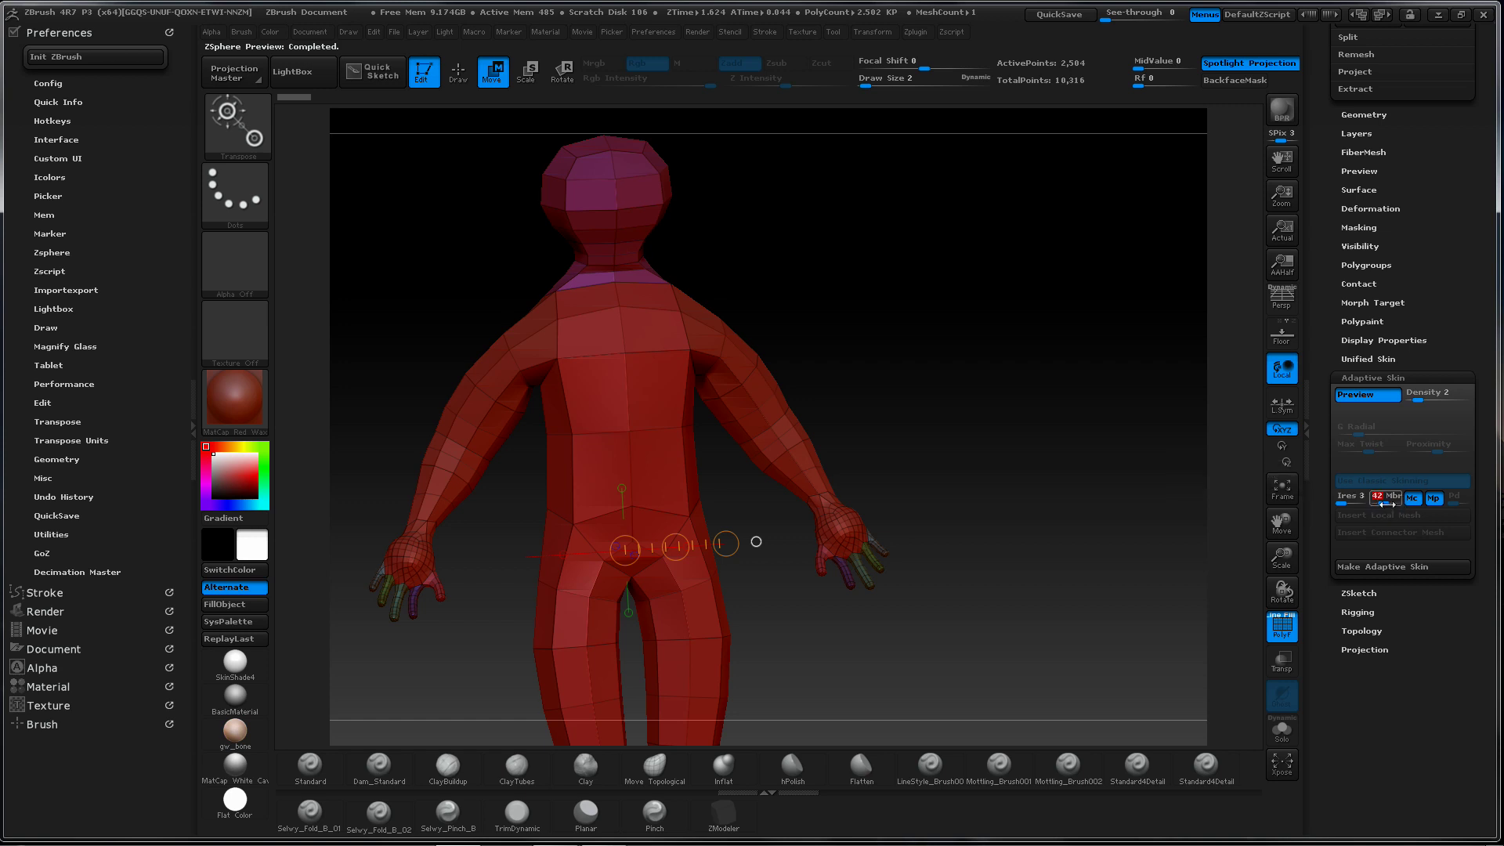
click(1349, 504)
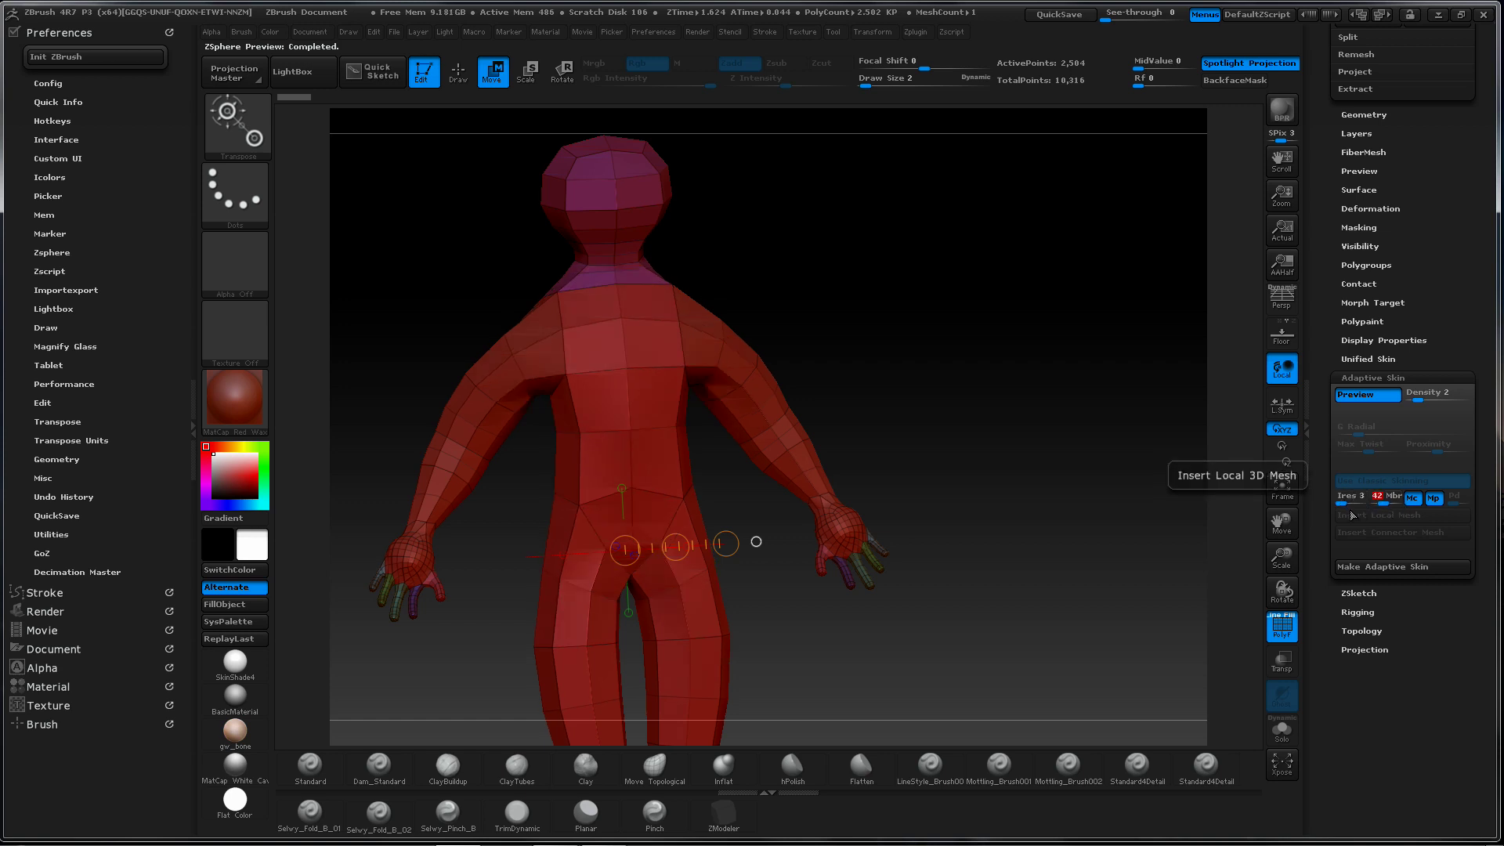
text(70)
key(Return)
click(1358, 505)
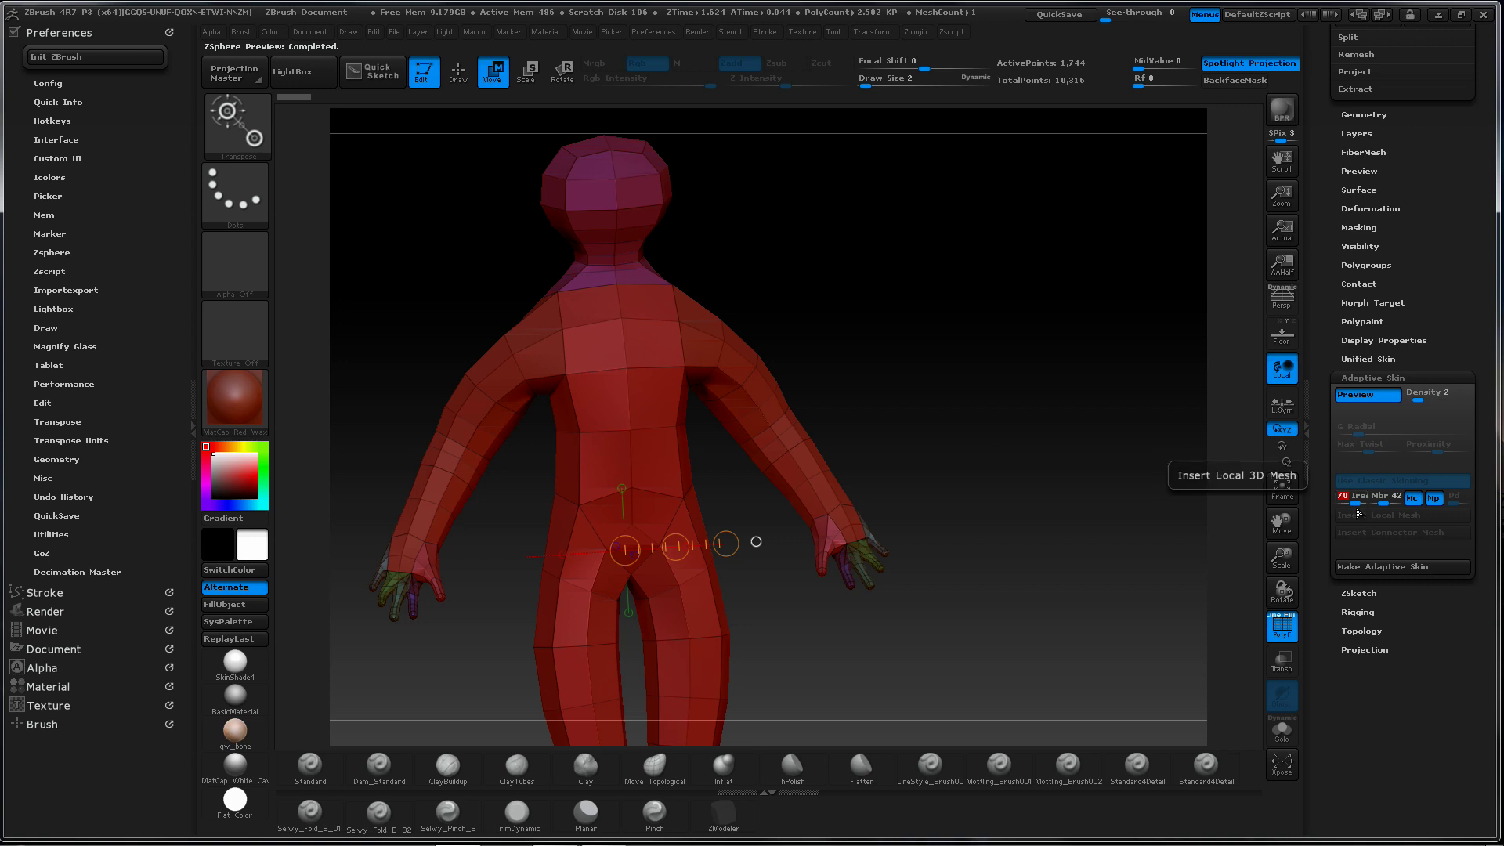
text(4)
key(Return)
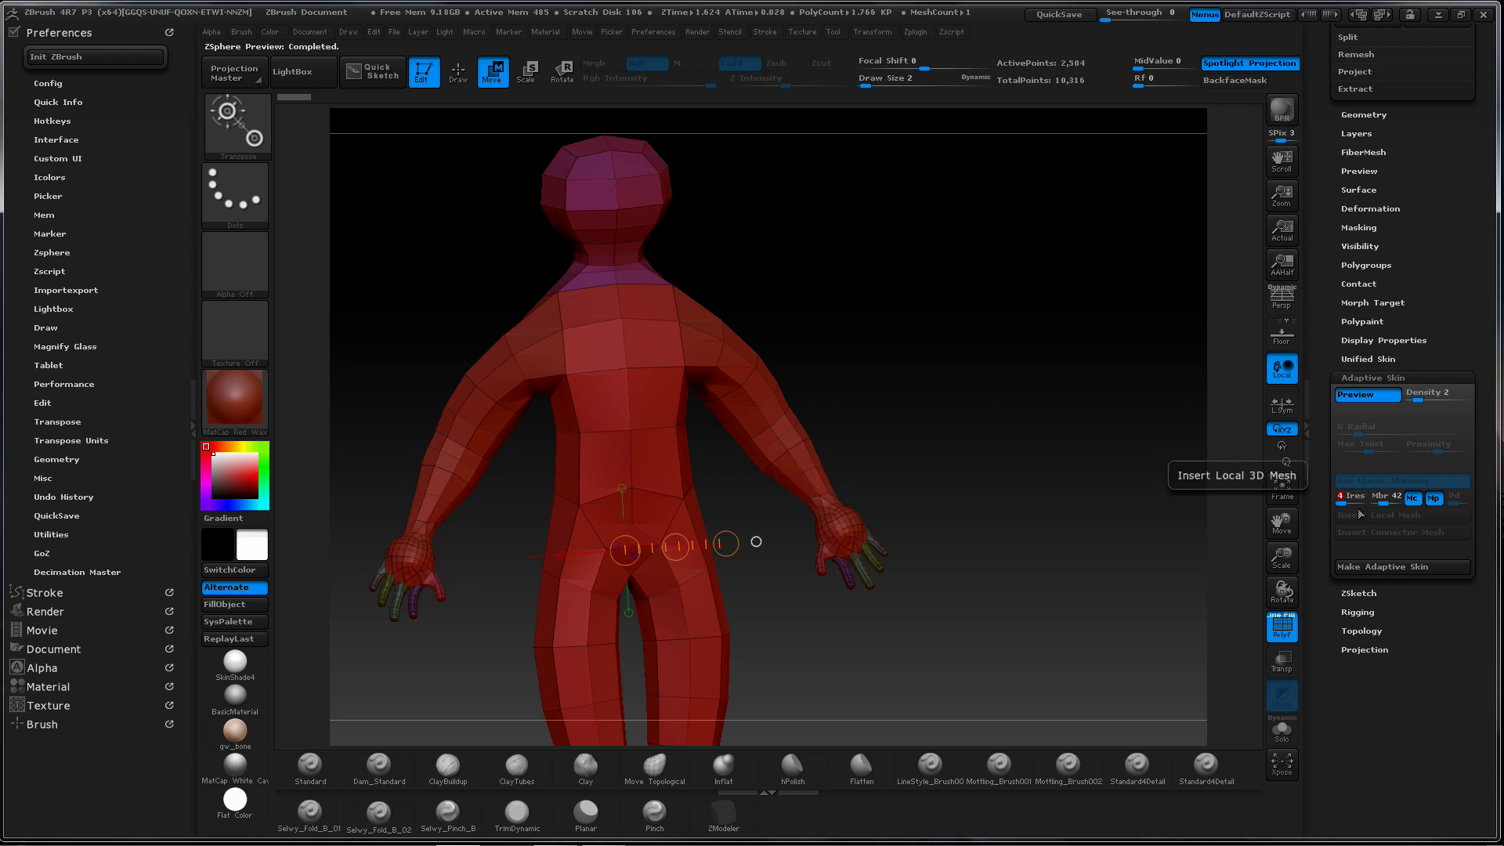
key(Right)
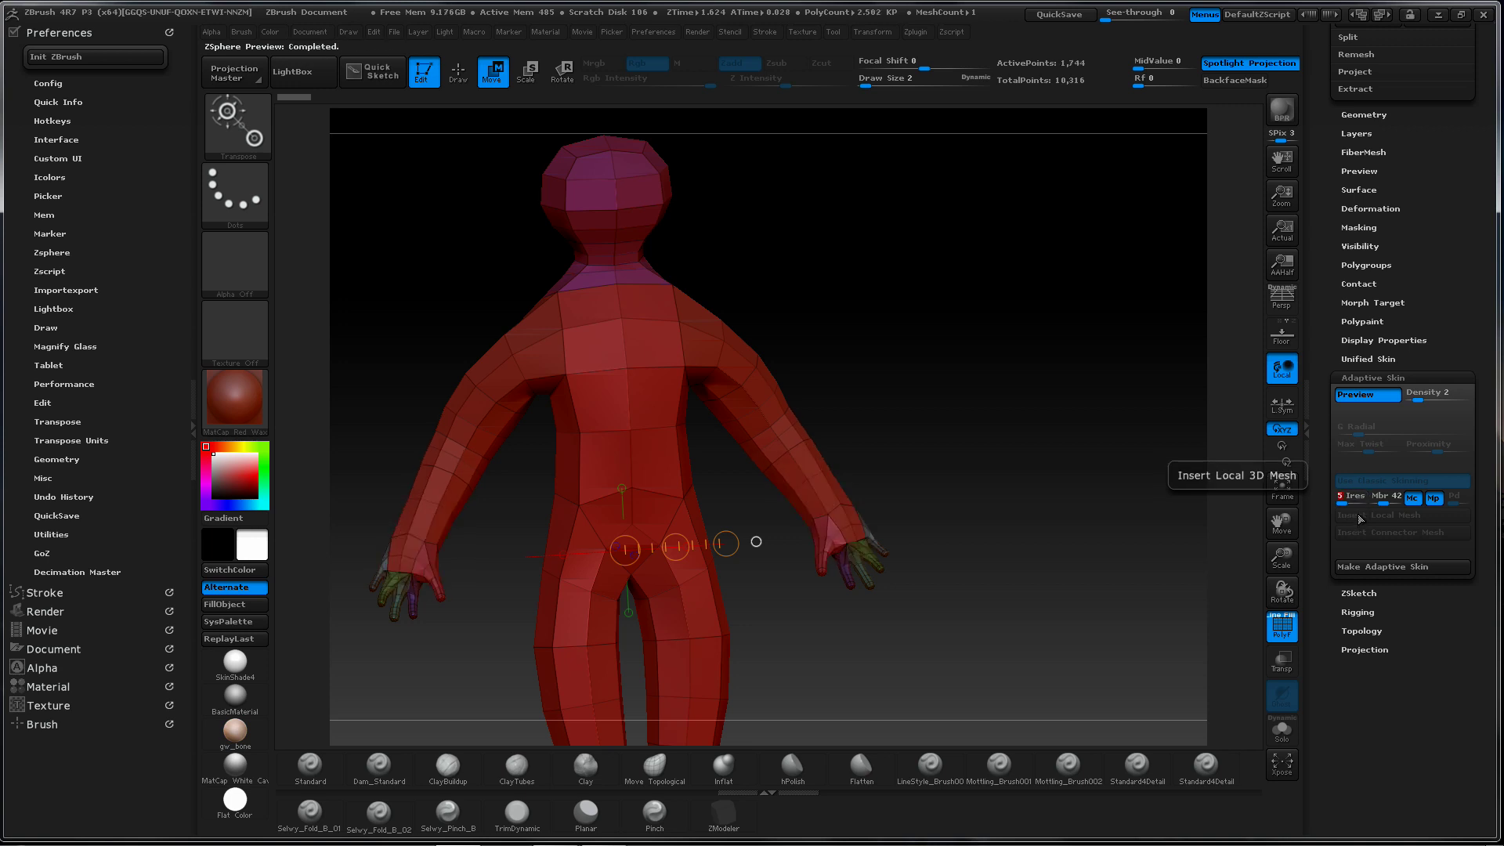
Turn off Minimal Skin To Child and try an intersection resolution of 47 and a membrane curvature of 15
click(1411, 498)
click(1349, 501)
text(47)
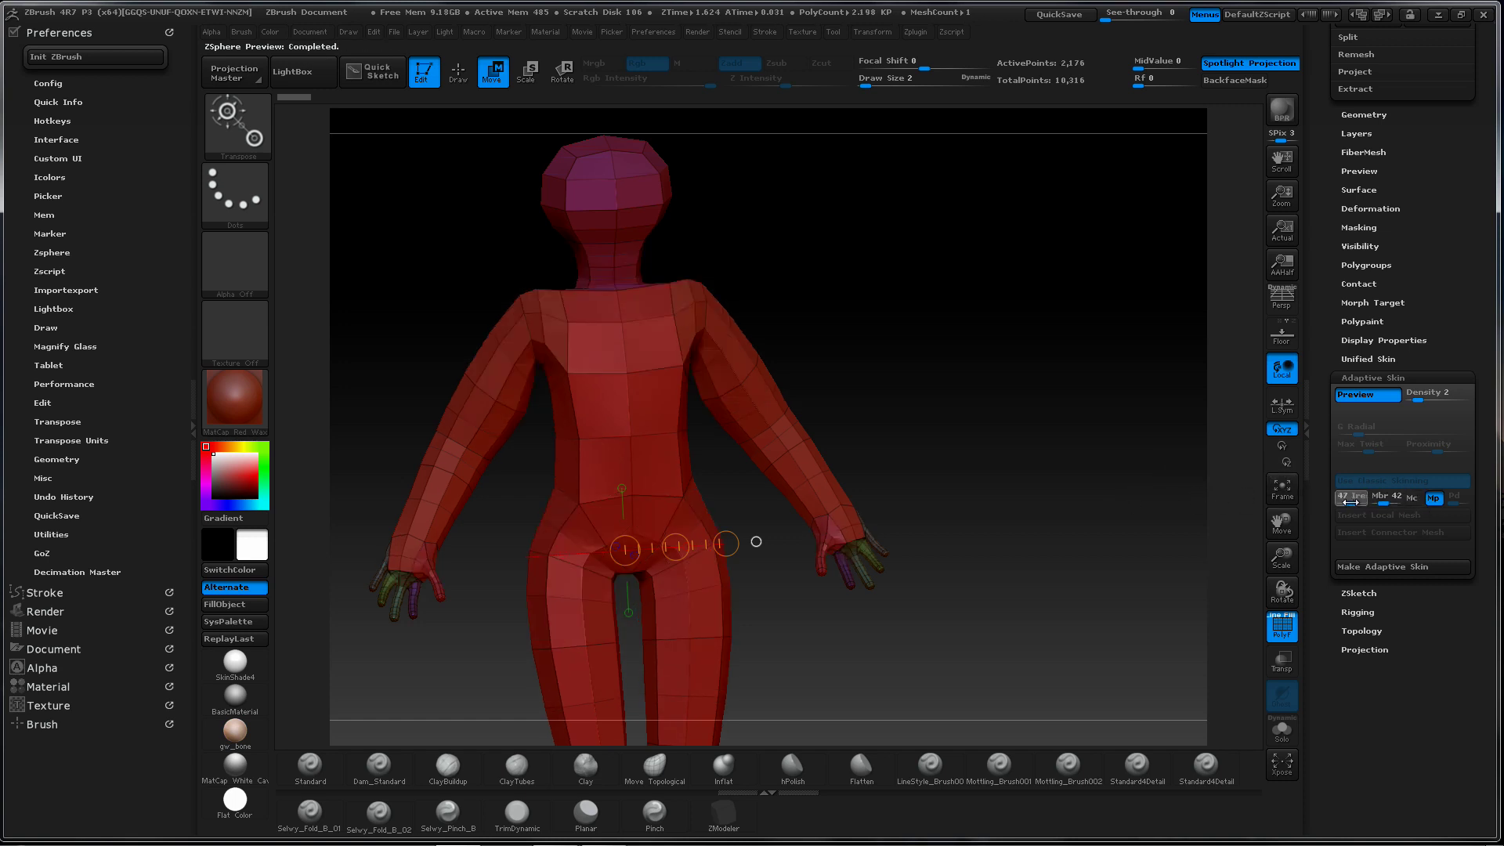
click(1380, 502)
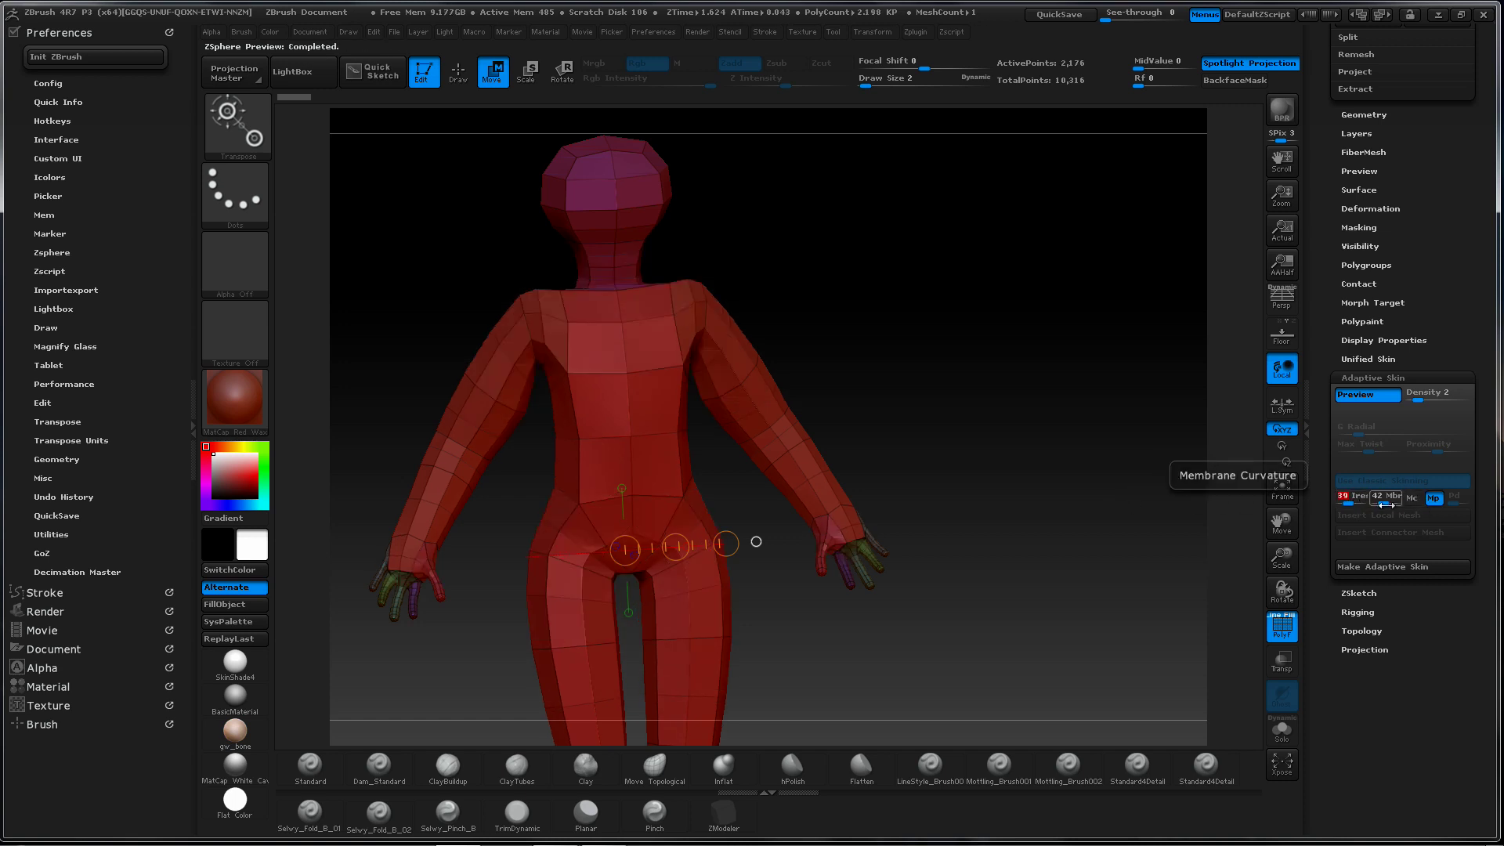
text(15)
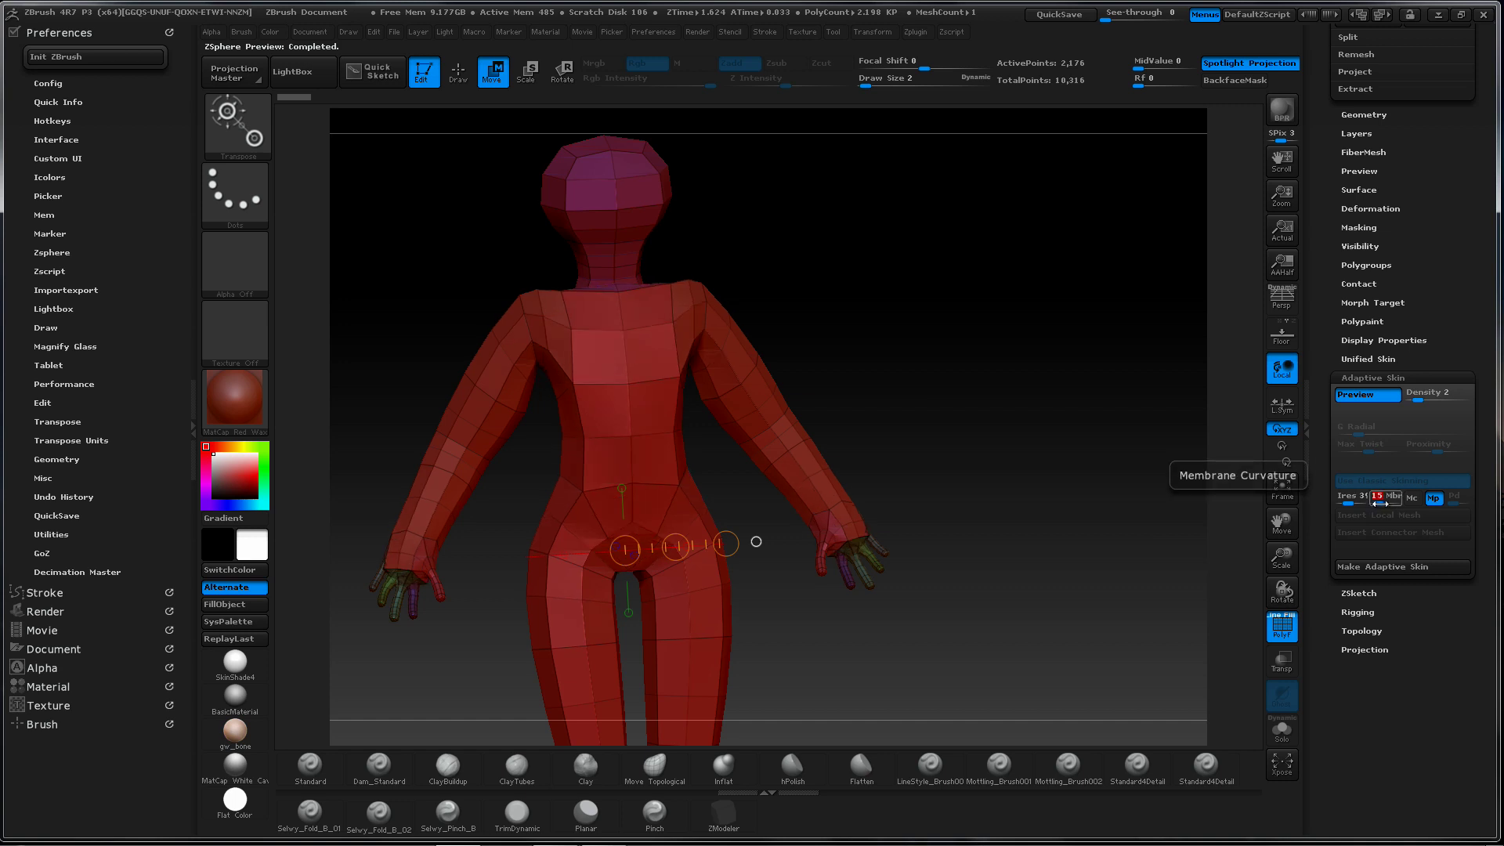
drag(1054, 521, 1074, 497)
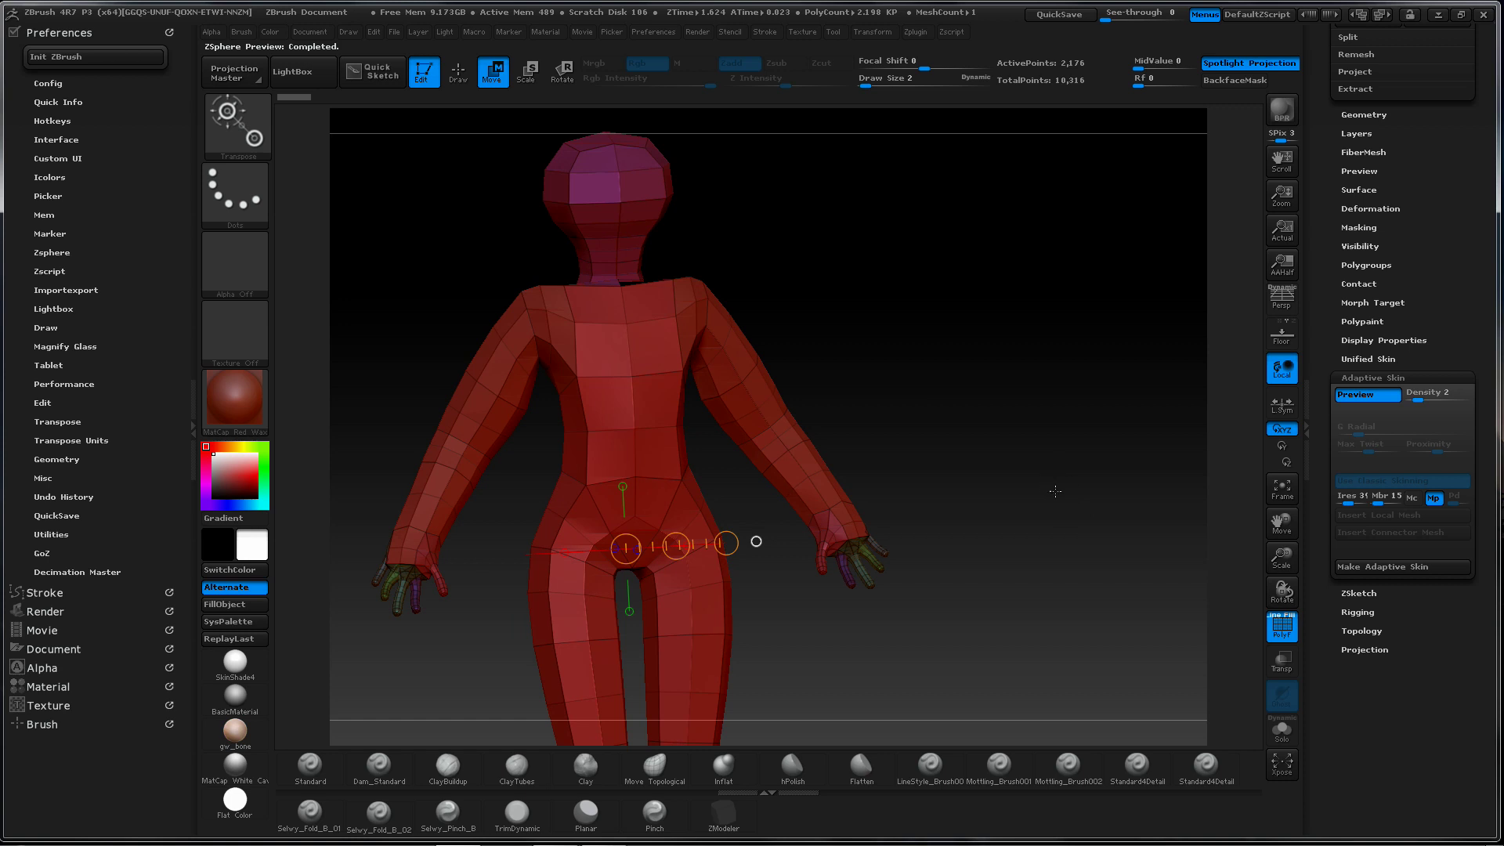
Preview the classic skin with both minimal-skin options off, intersection resolution 1 and membrane curvature 0
click(1435, 499)
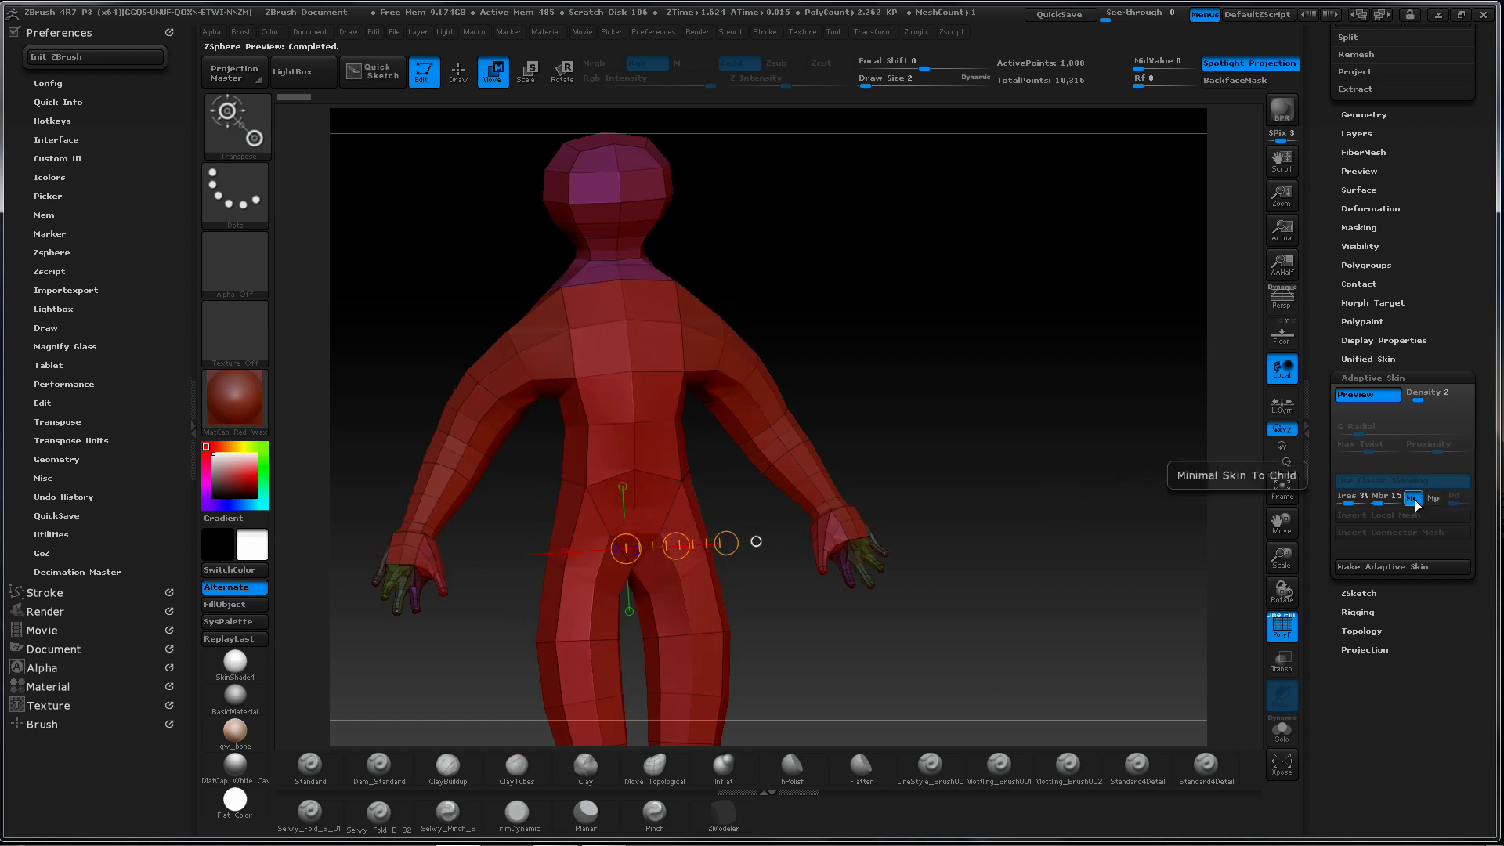
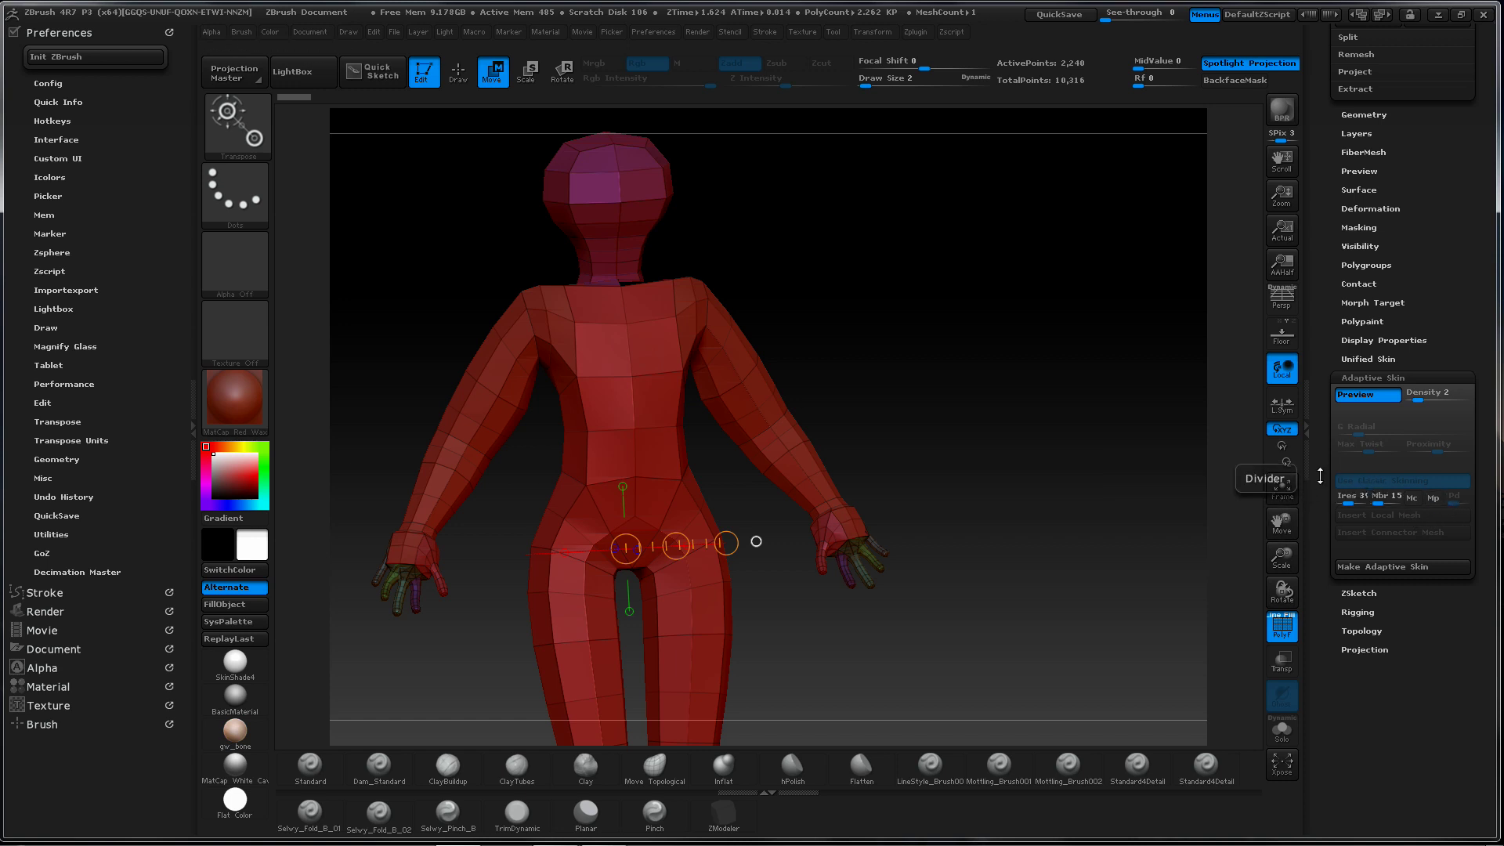
click(1371, 402)
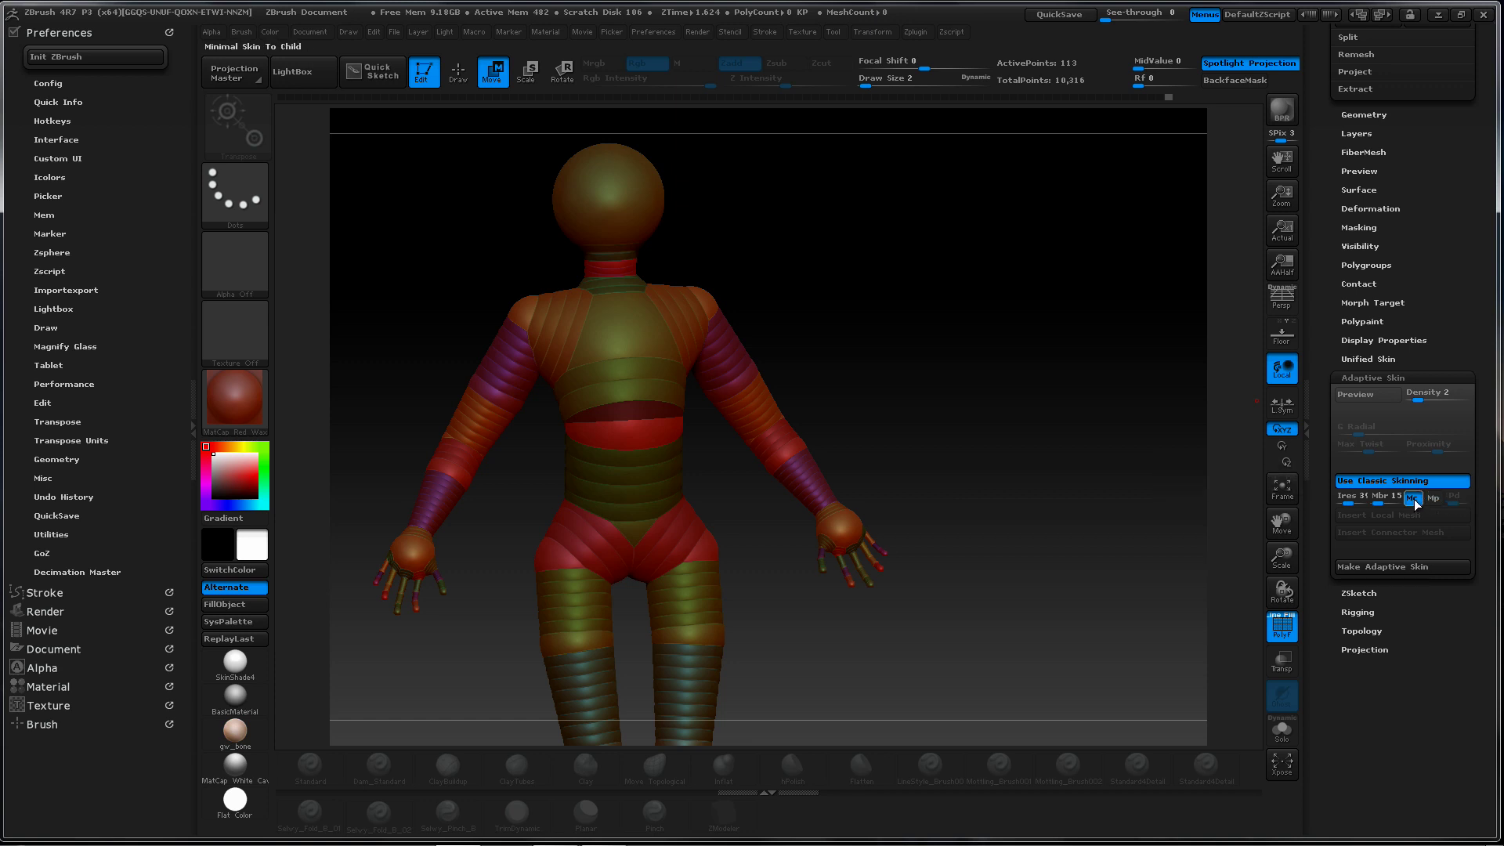
drag(1383, 502, 1325, 503)
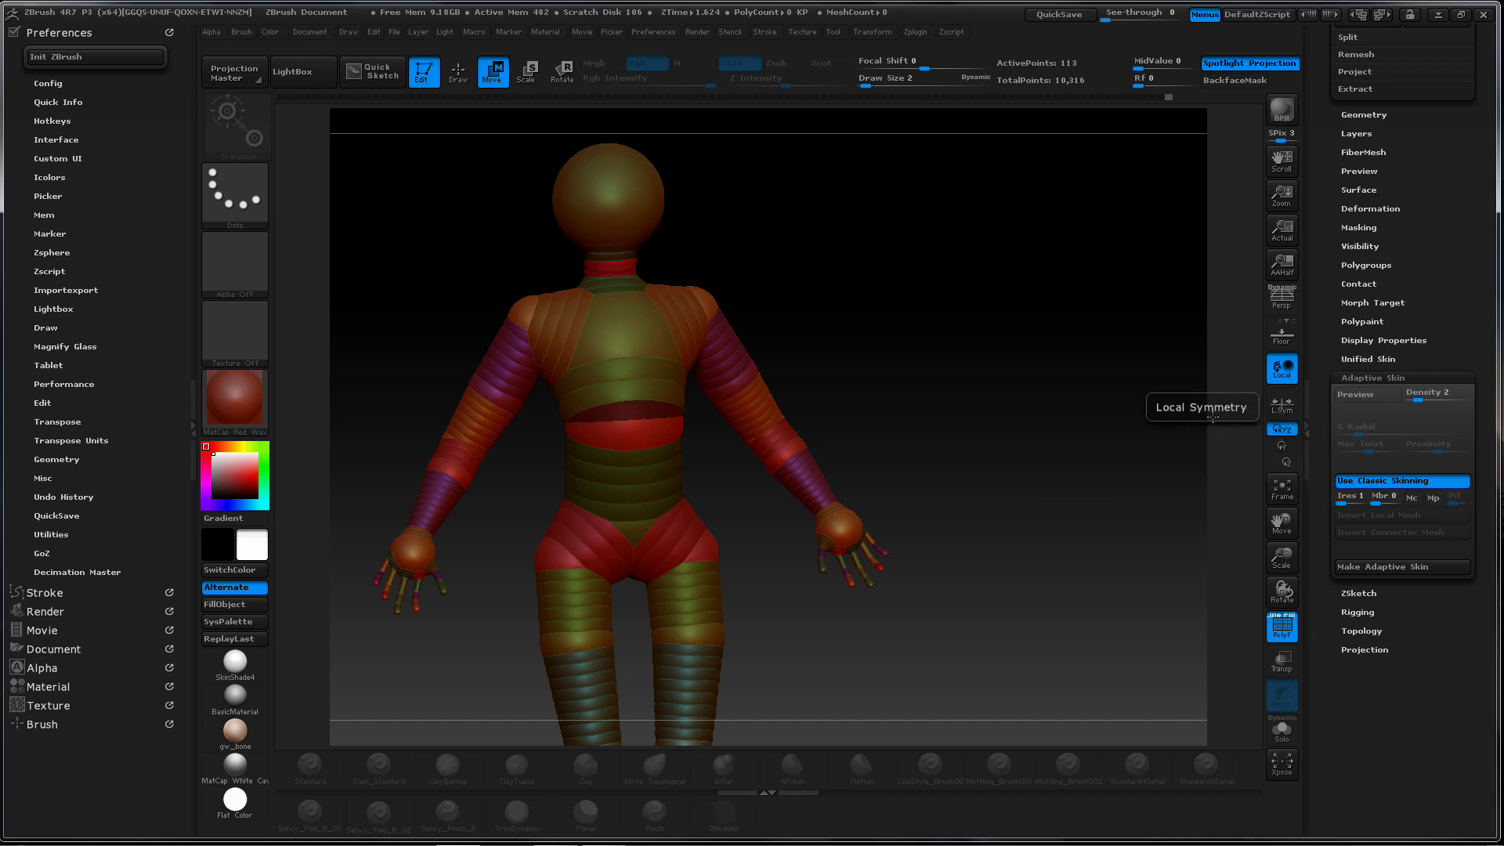
drag(1054, 434, 1079, 467)
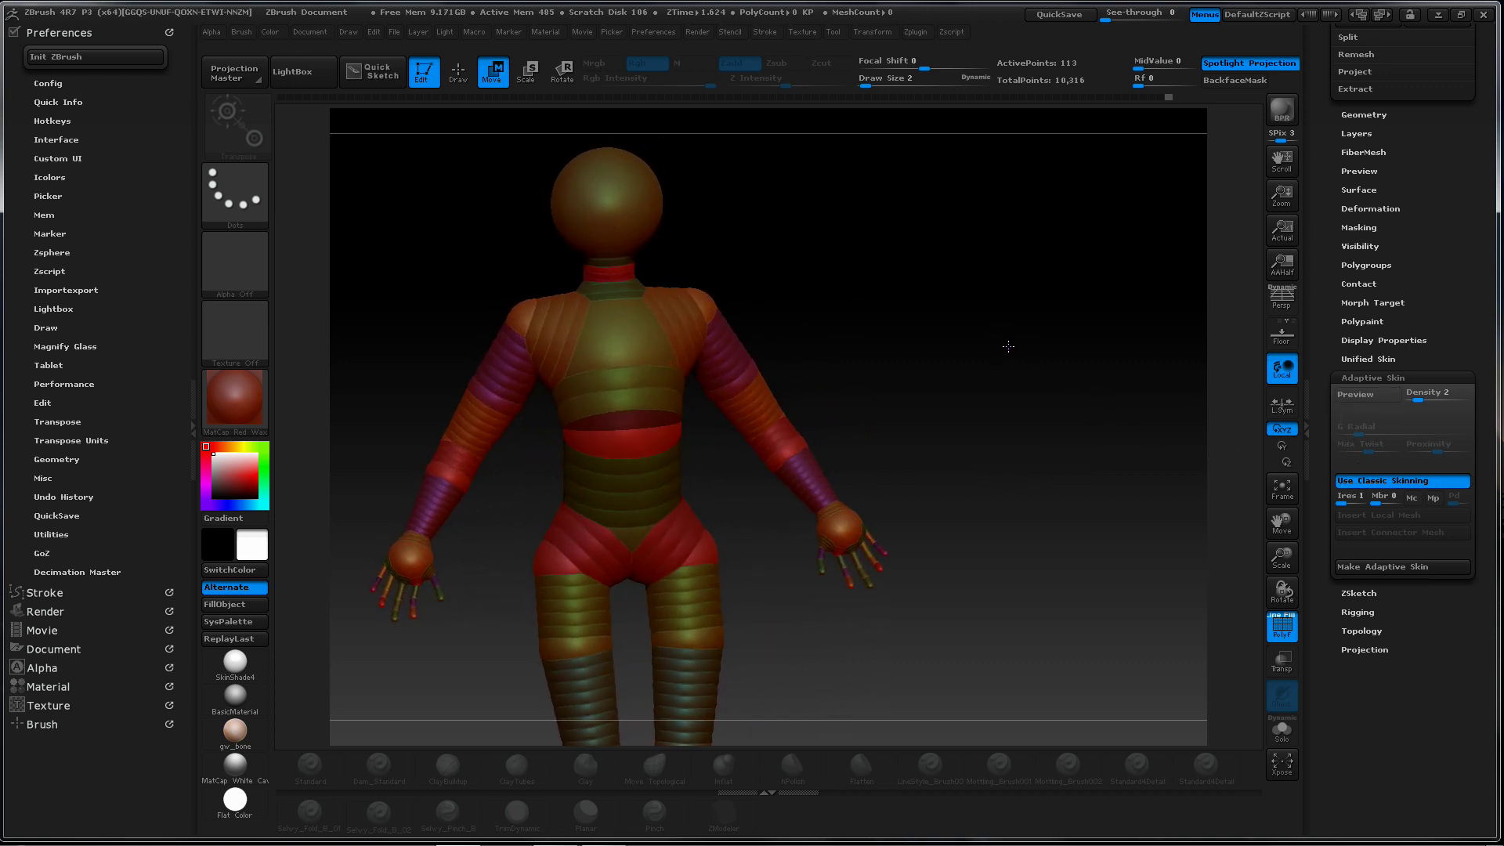
key(a)
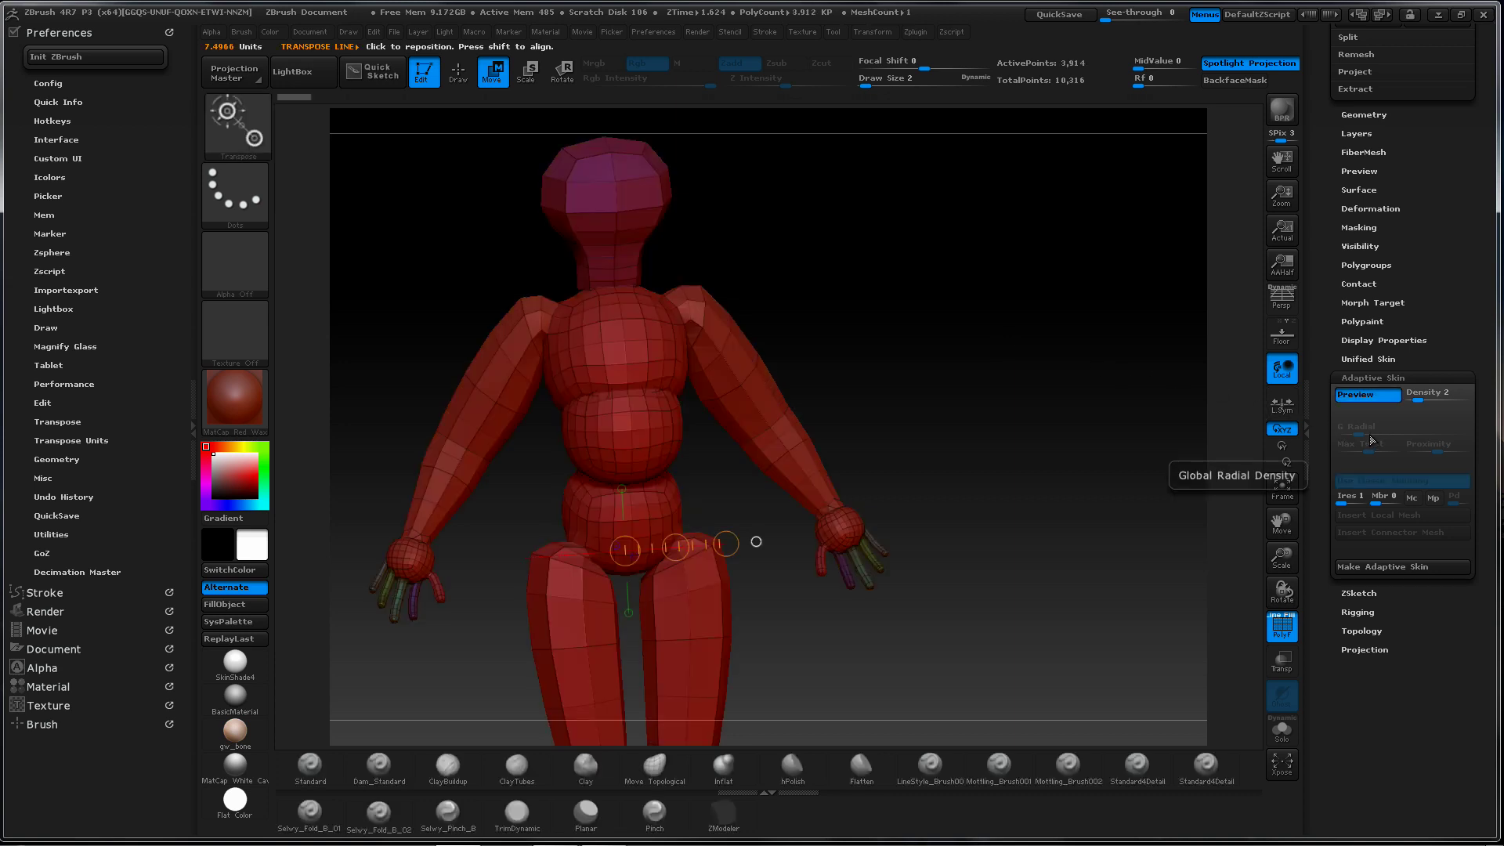
Turn off classic skinning and preview the adaptive skin, examining the topology of the head and shoulders from straight on
click(1369, 396)
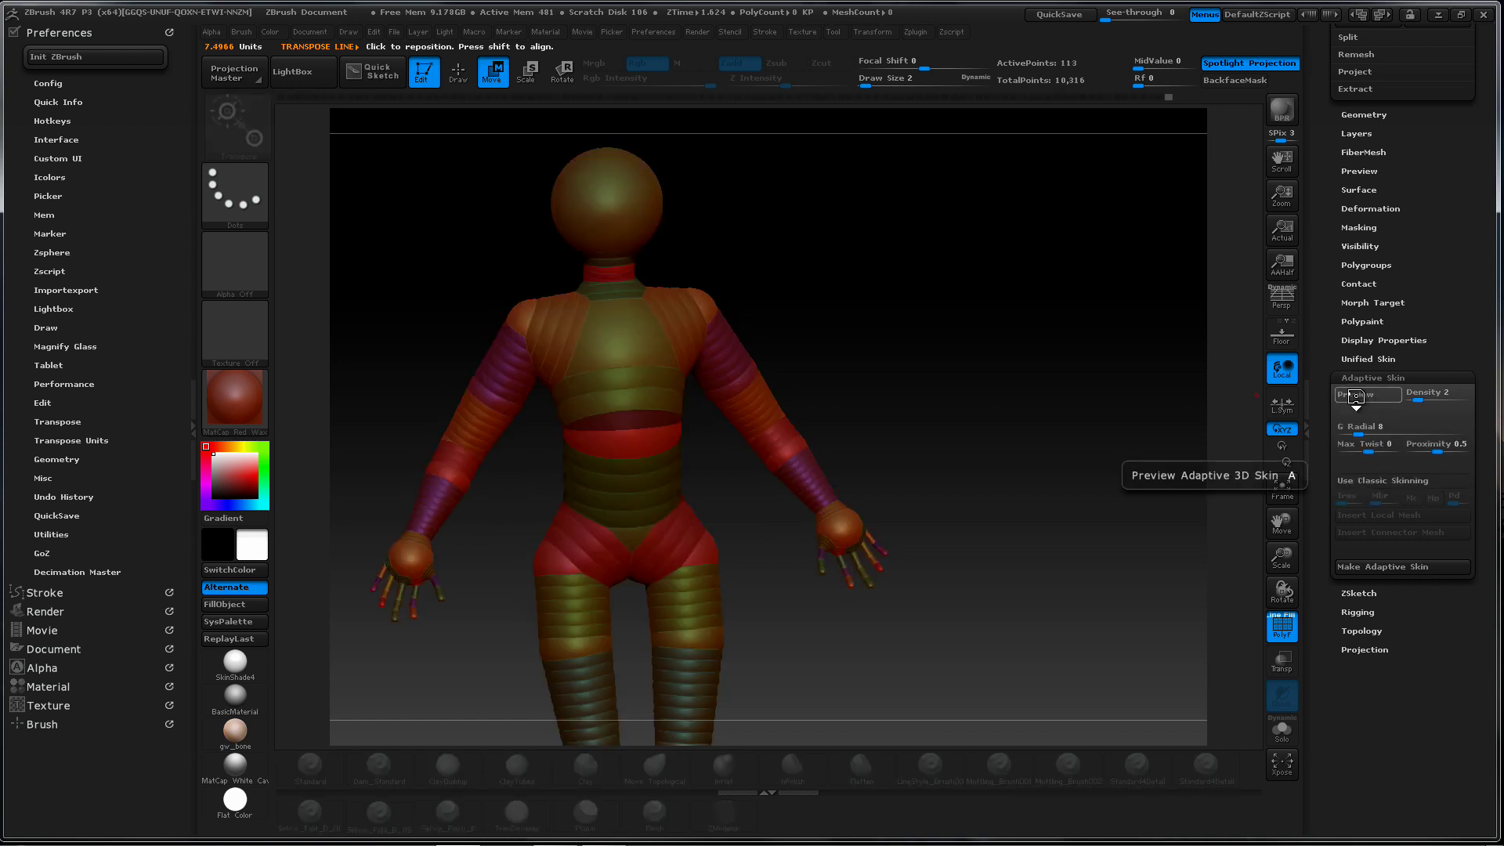
click(1356, 397)
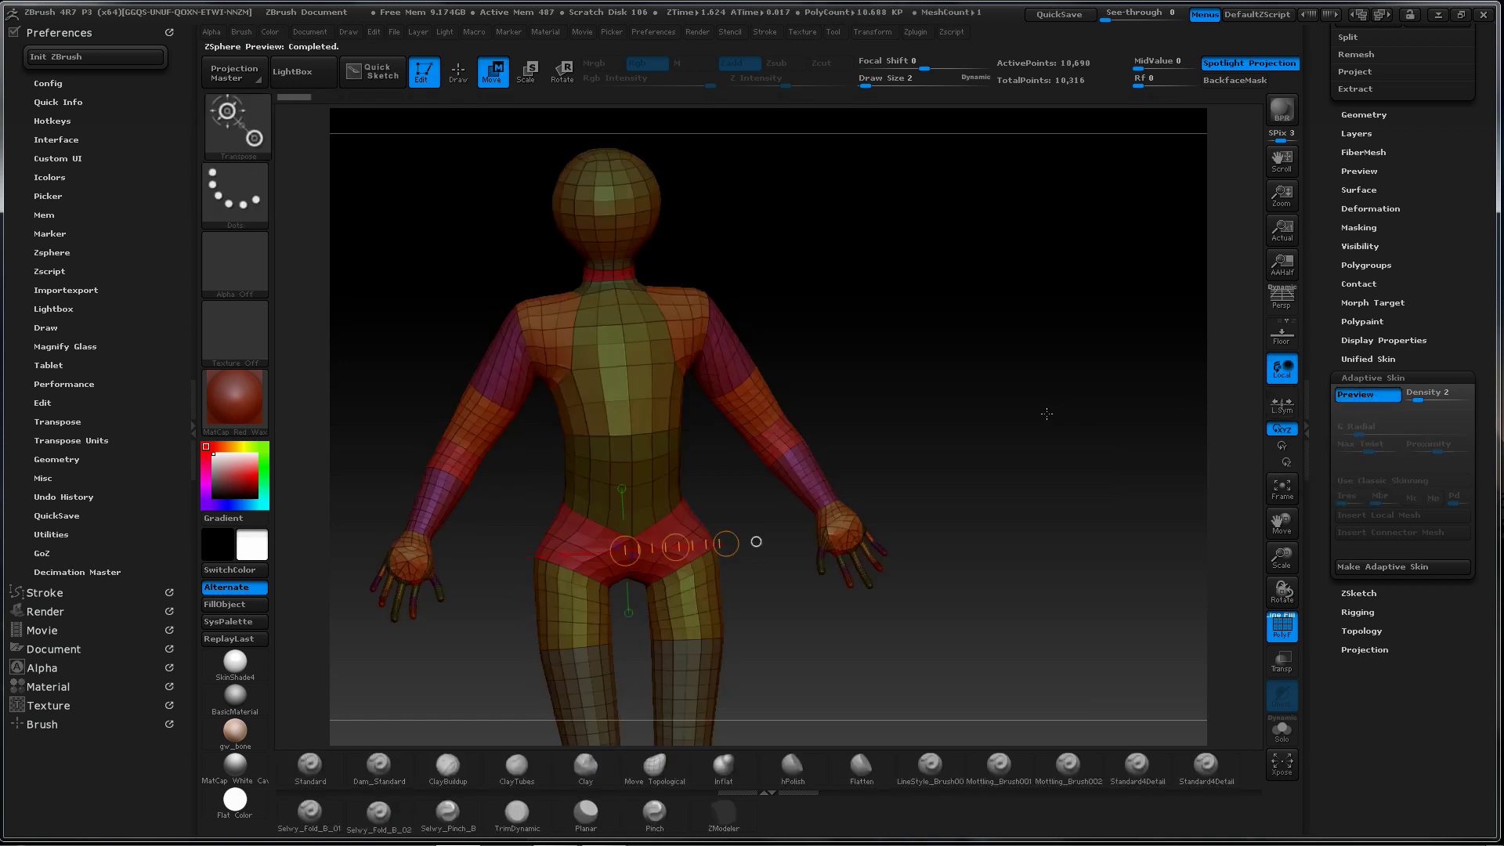
shift+drag(1044, 413, 1106, 481)
ctrl+right_drag(878, 618, 933, 265)
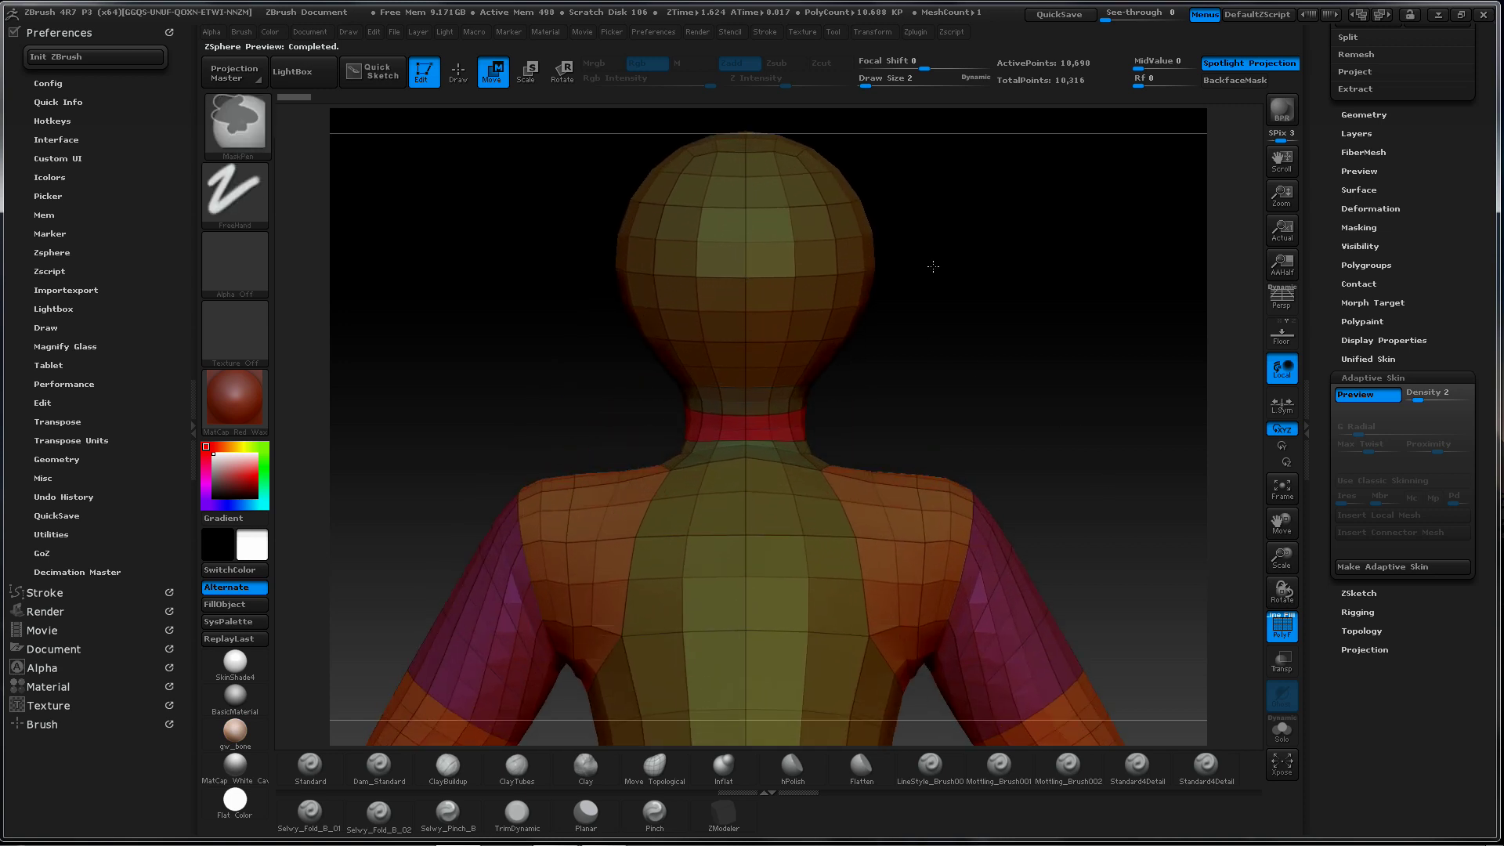
ctrl+right_drag(854, 431, 815, 281)
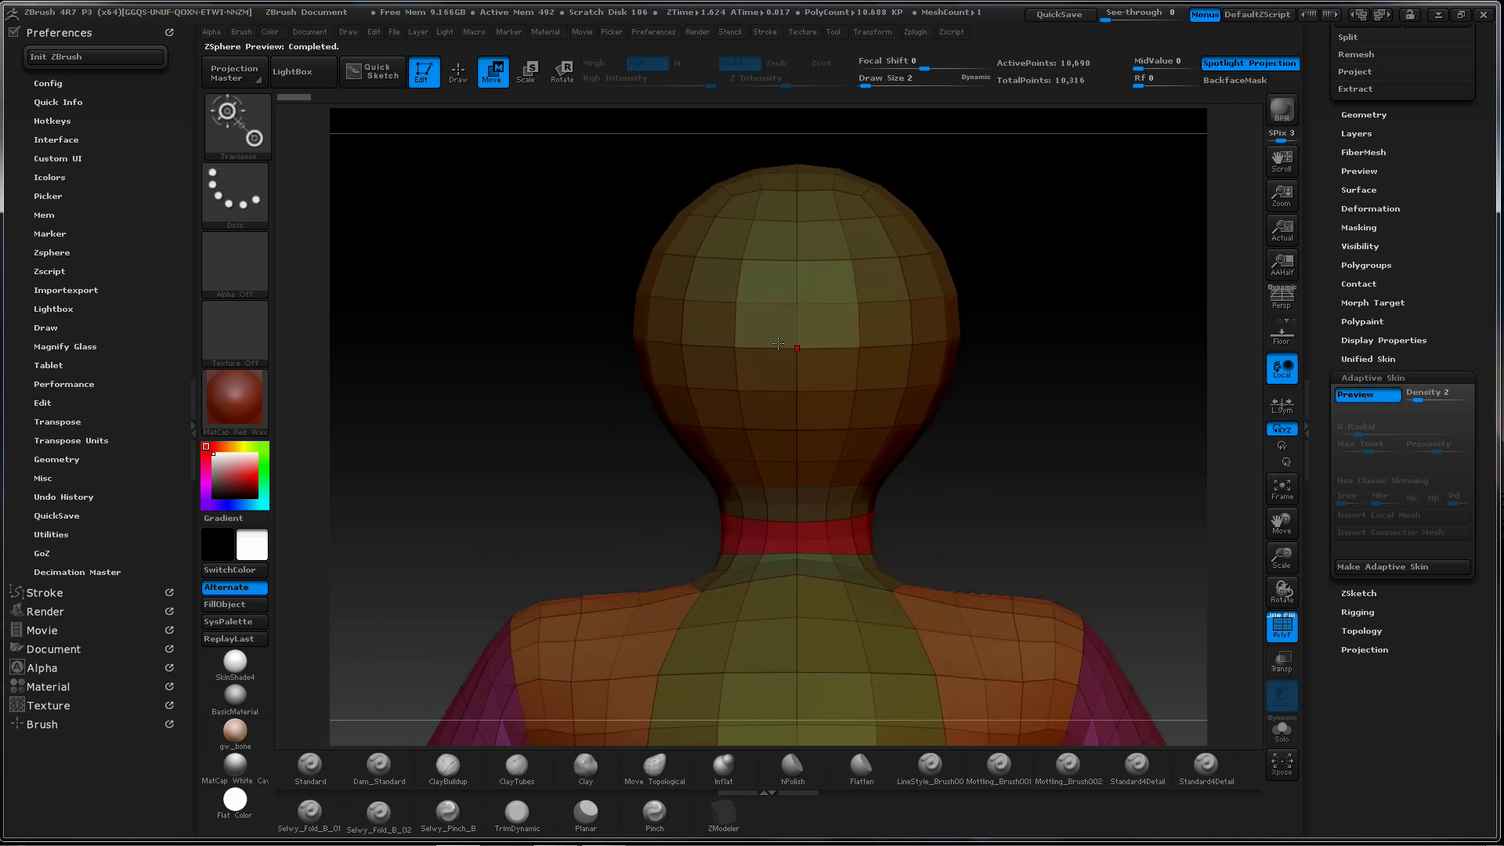
Return to the ZSpheres with polyframes off and draw a symmetrical pair of small eye ZSpheres on the head
key(q)
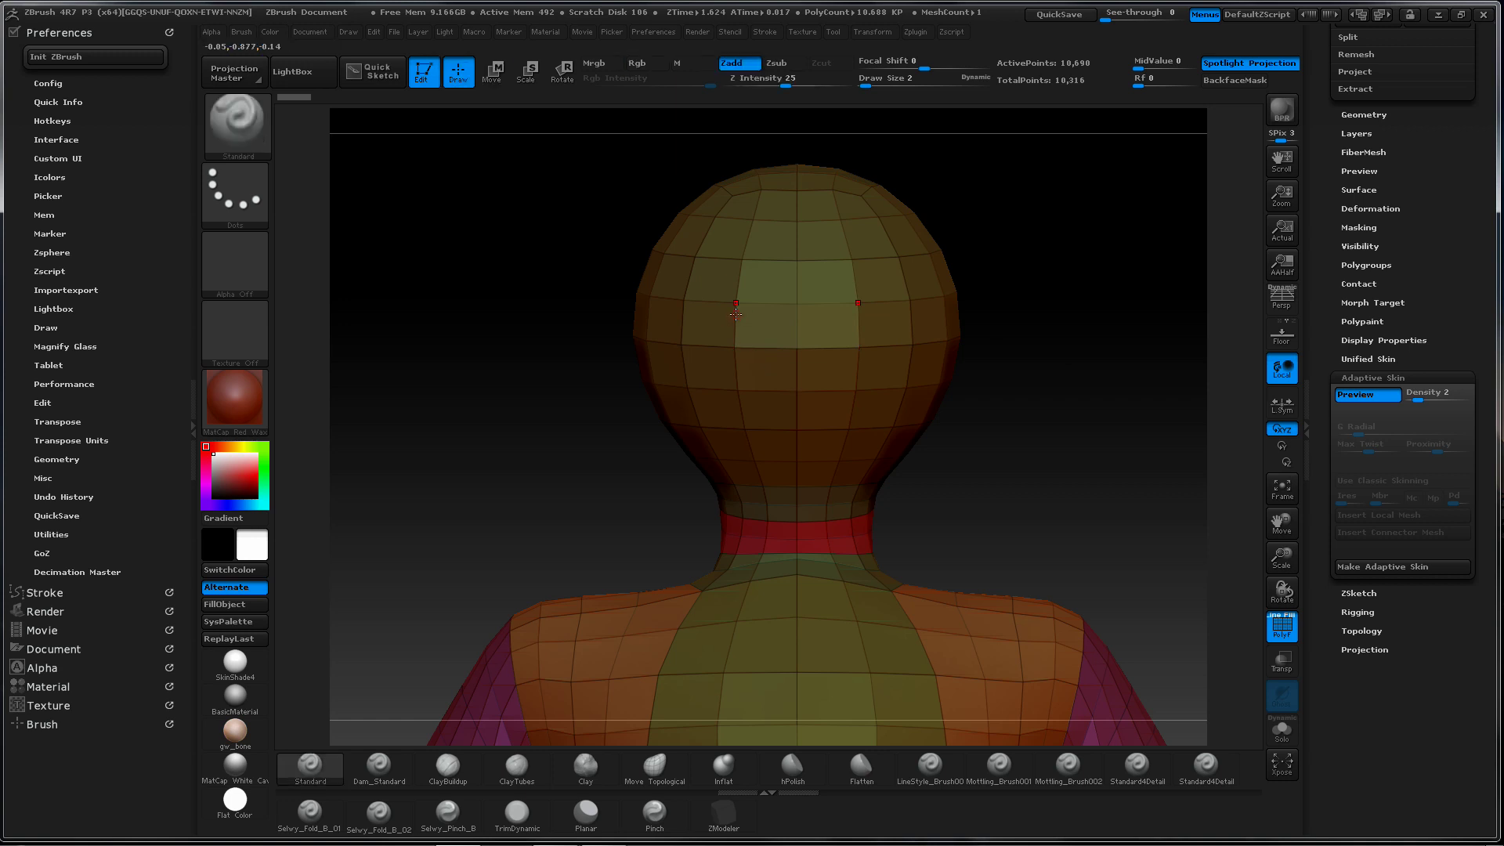
key(a)
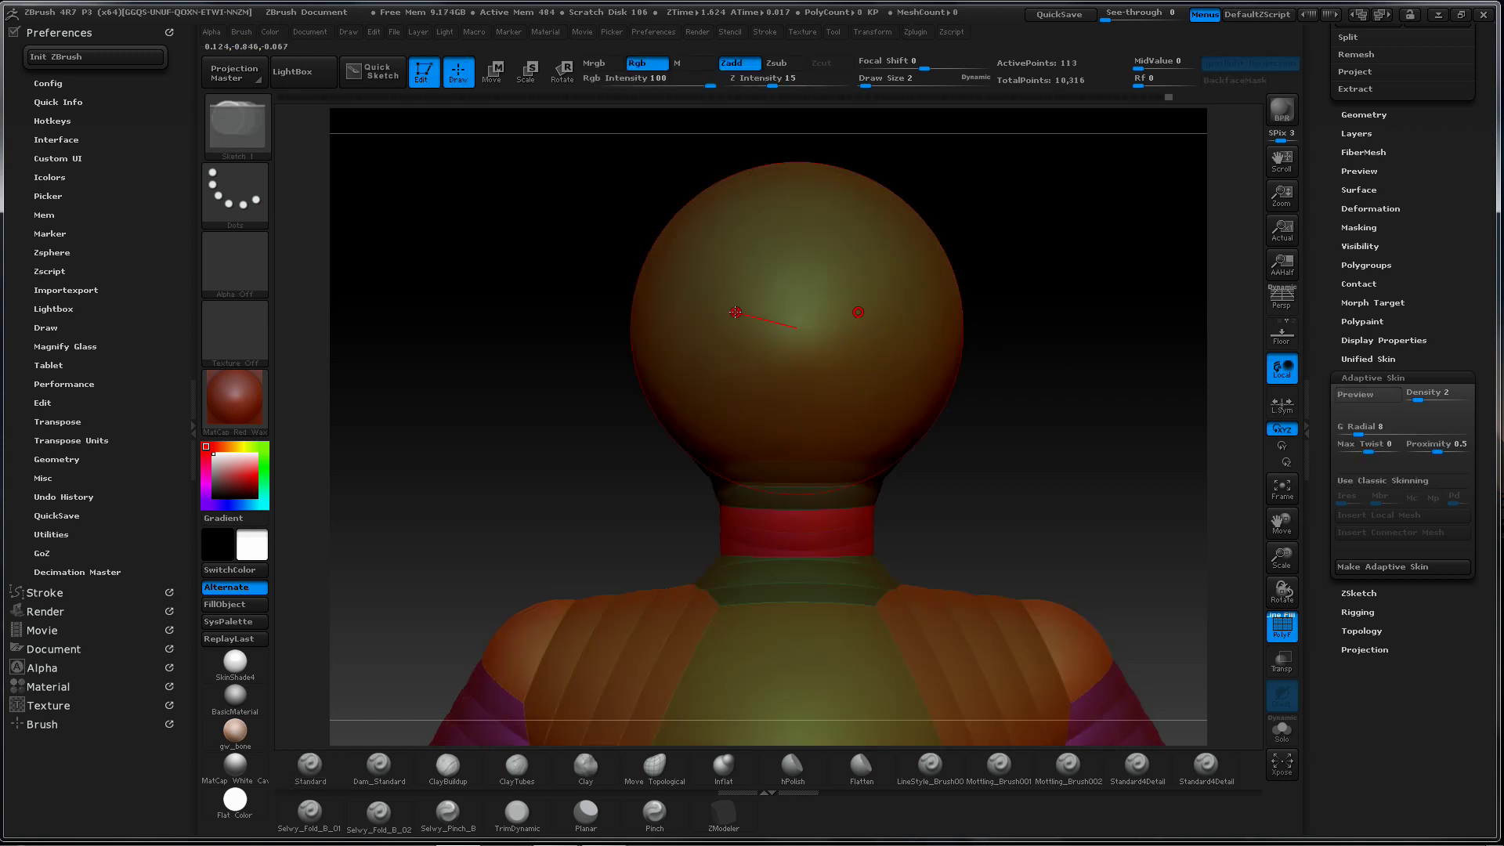
key(shift+f)
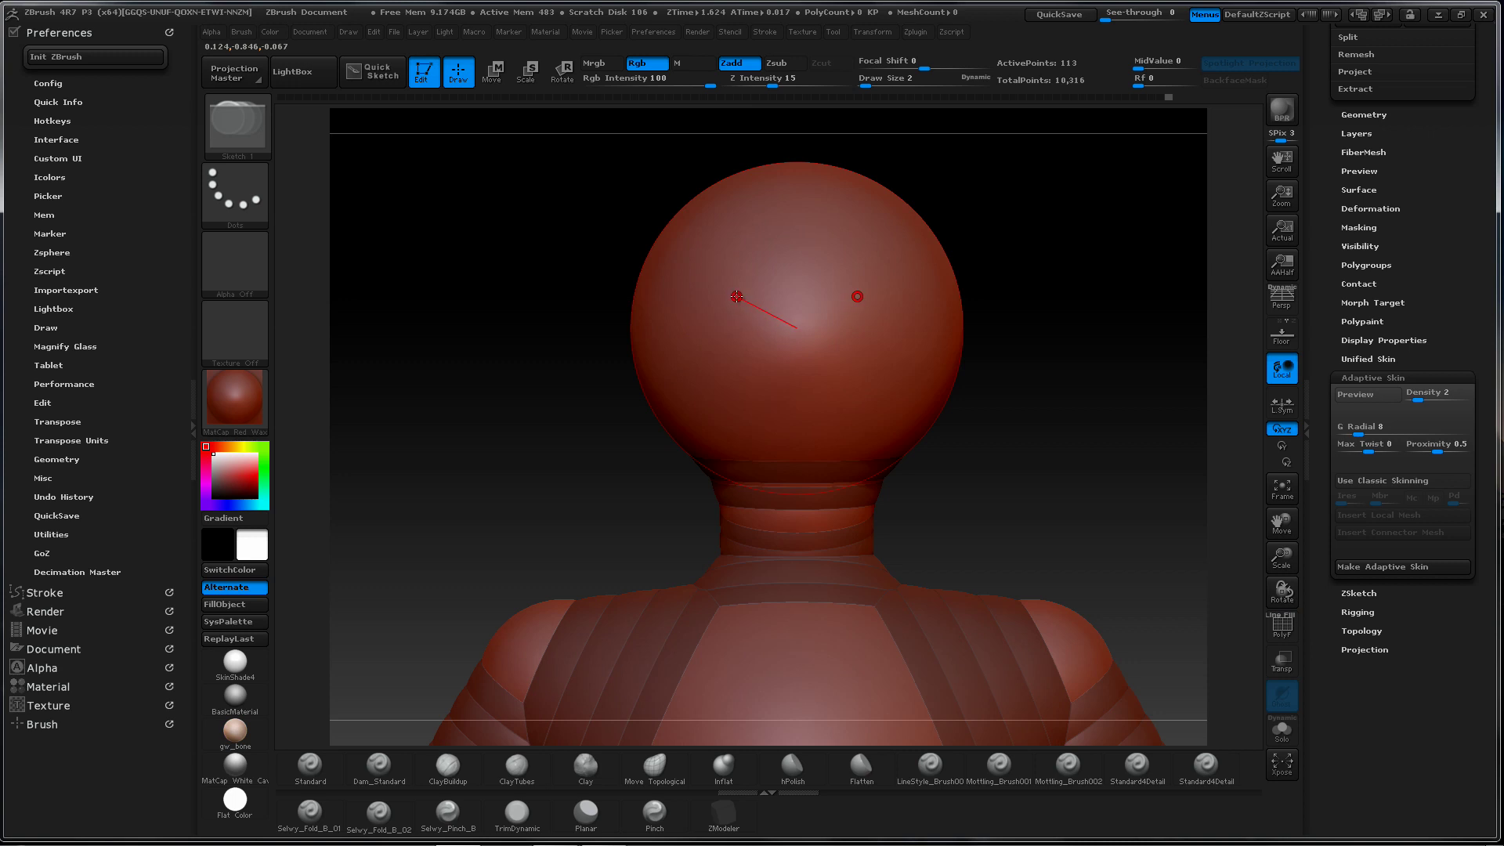
drag(734, 297, 741, 304)
drag(555, 391, 640, 390)
Move the eye ZSpheres into the head surface and spread them slightly apart
key(w)
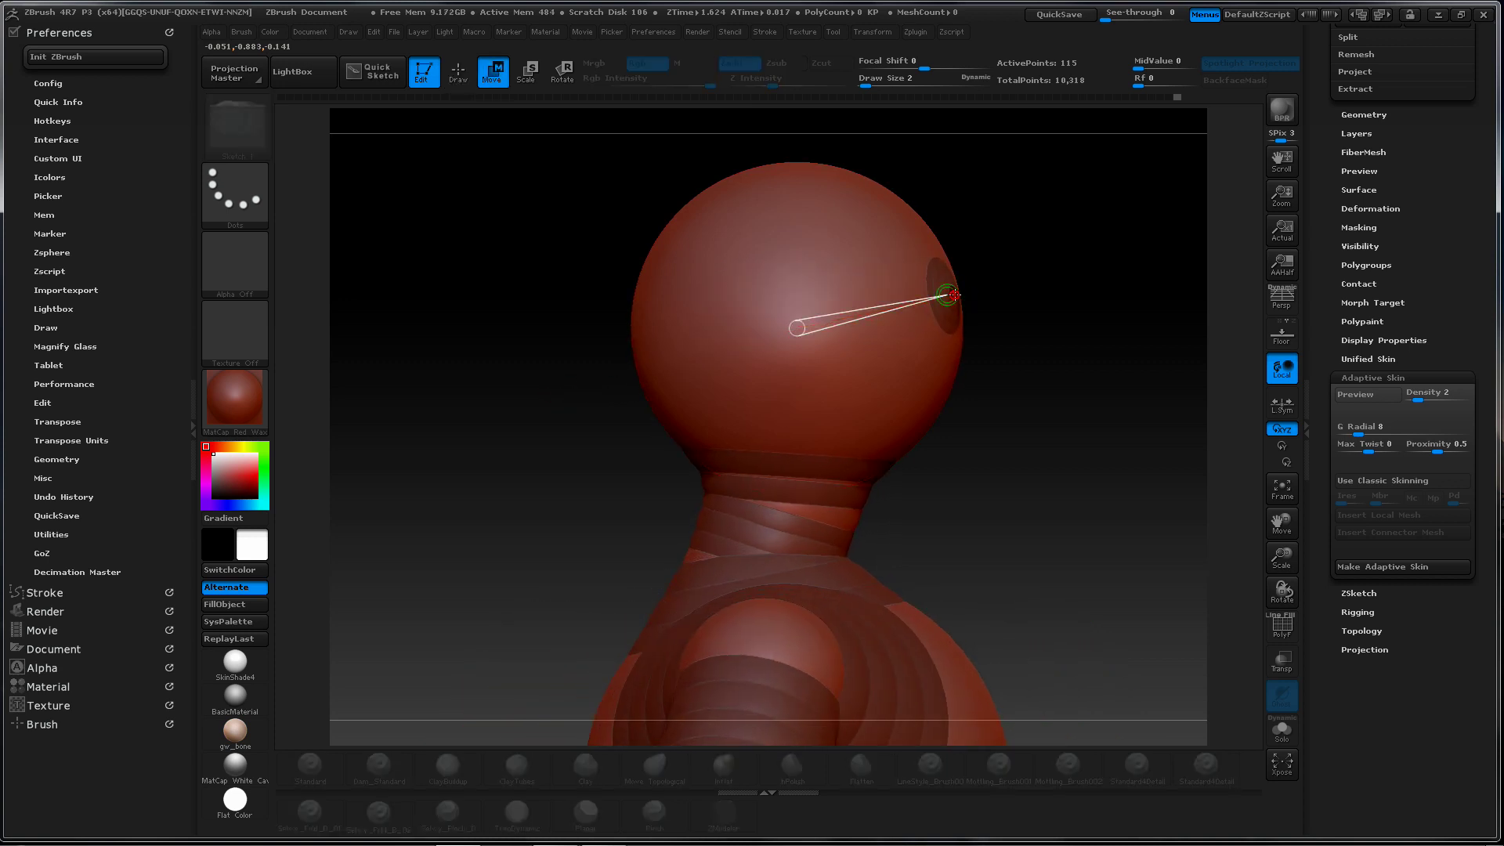
drag(952, 295, 946, 296)
drag(1088, 290, 1005, 304)
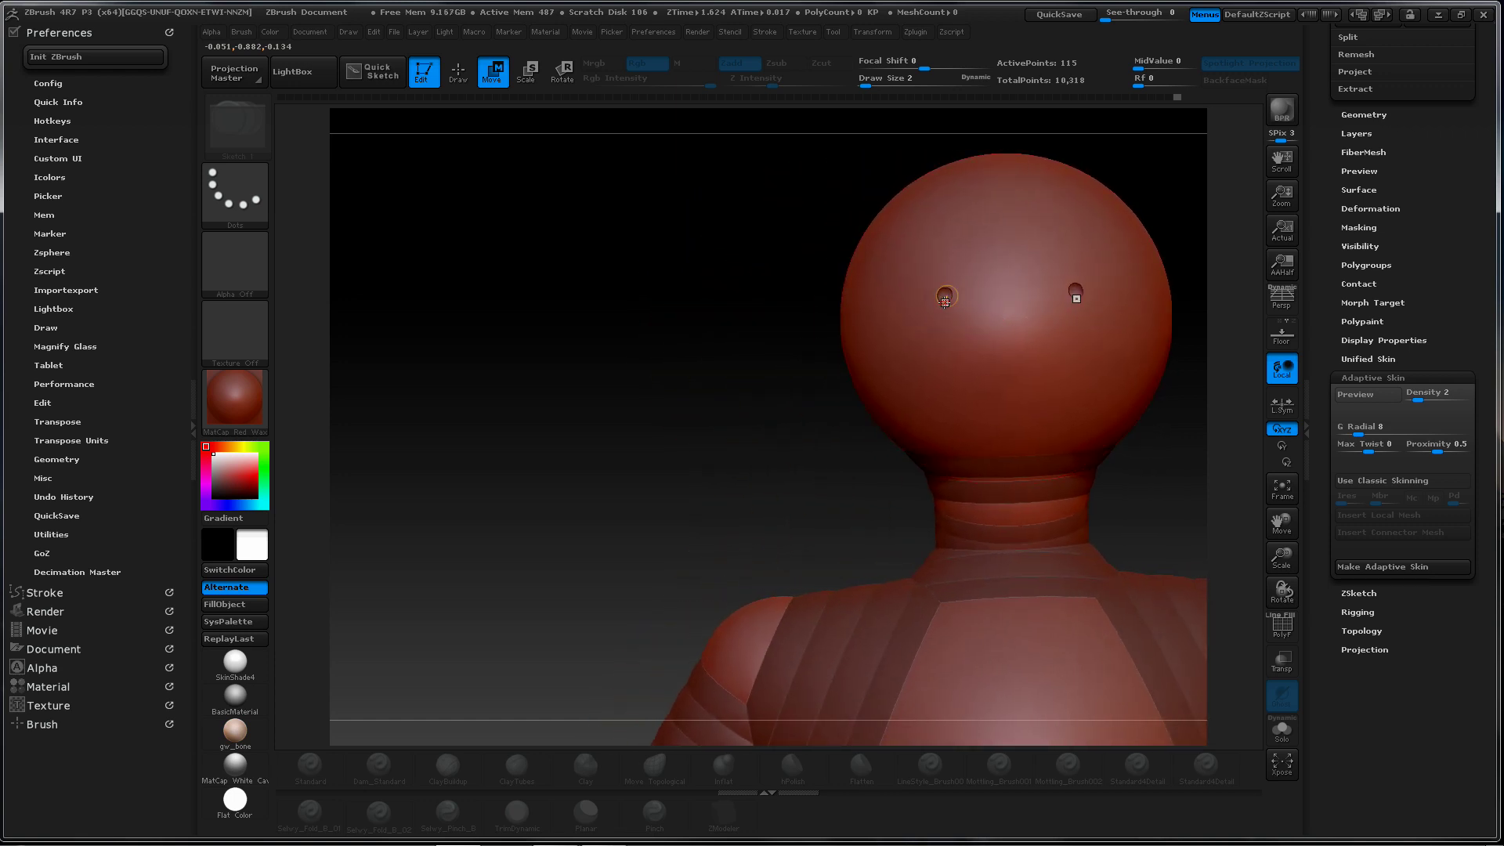
drag(945, 302, 931, 299)
drag(714, 408, 952, 298)
drag(1082, 306, 587, 336)
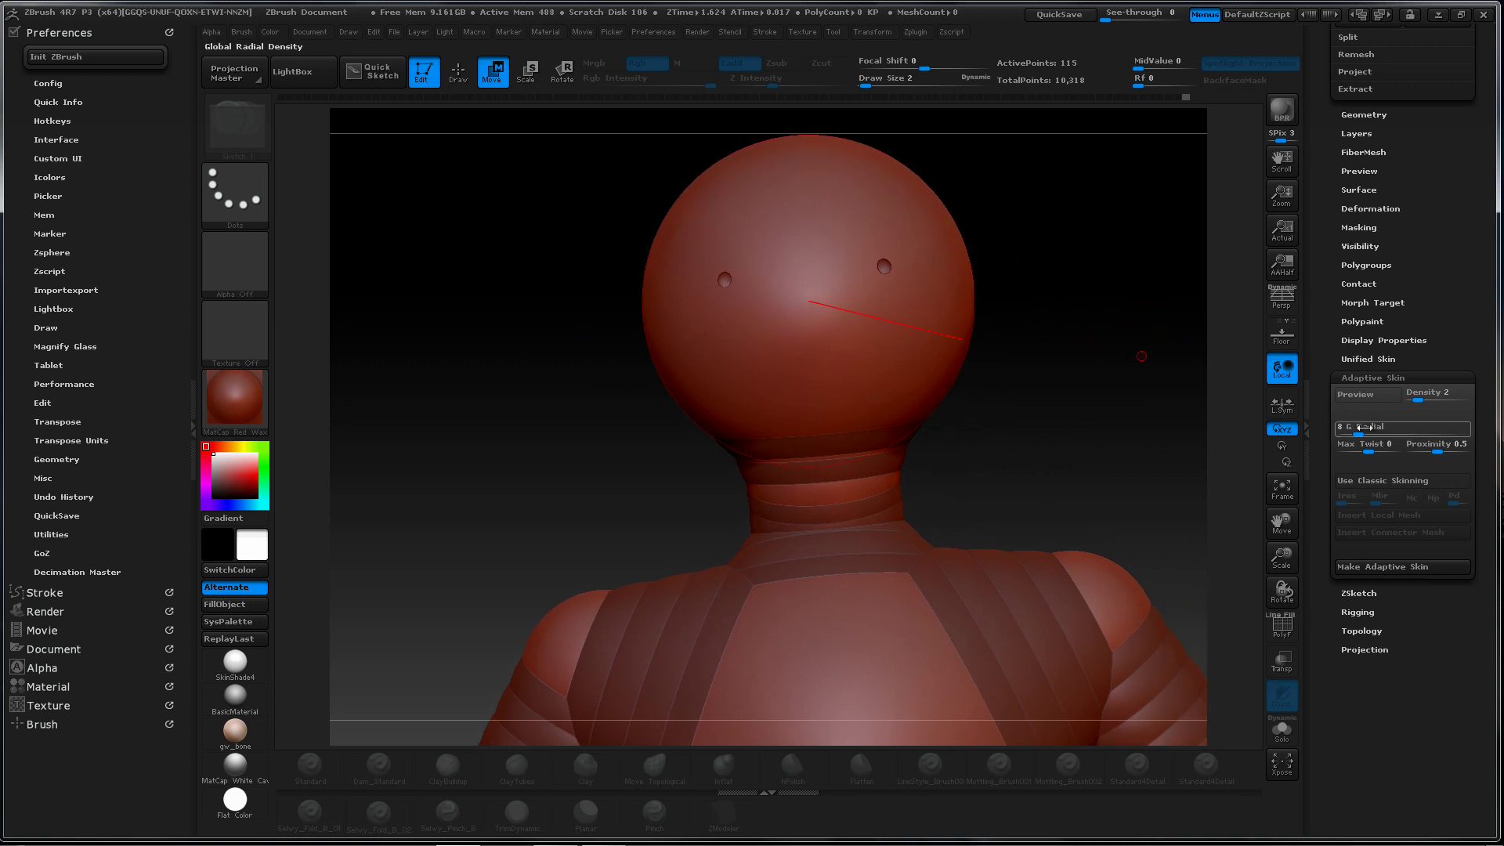
Turn on classic skinning, preview the head's skin around the eyes with polyframes, and return to the ZSpheres
click(1373, 482)
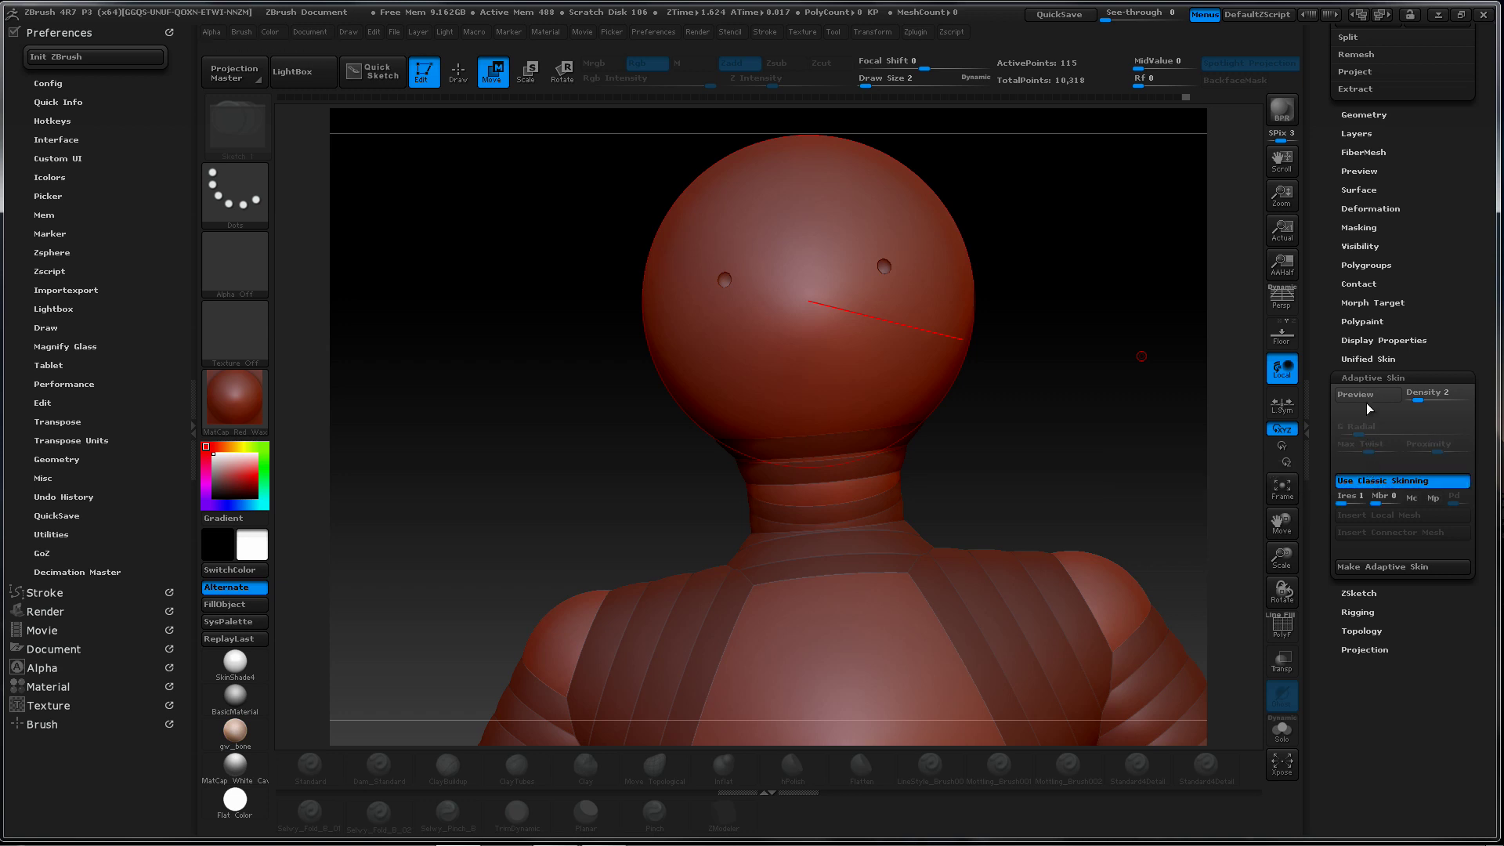
click(1357, 395)
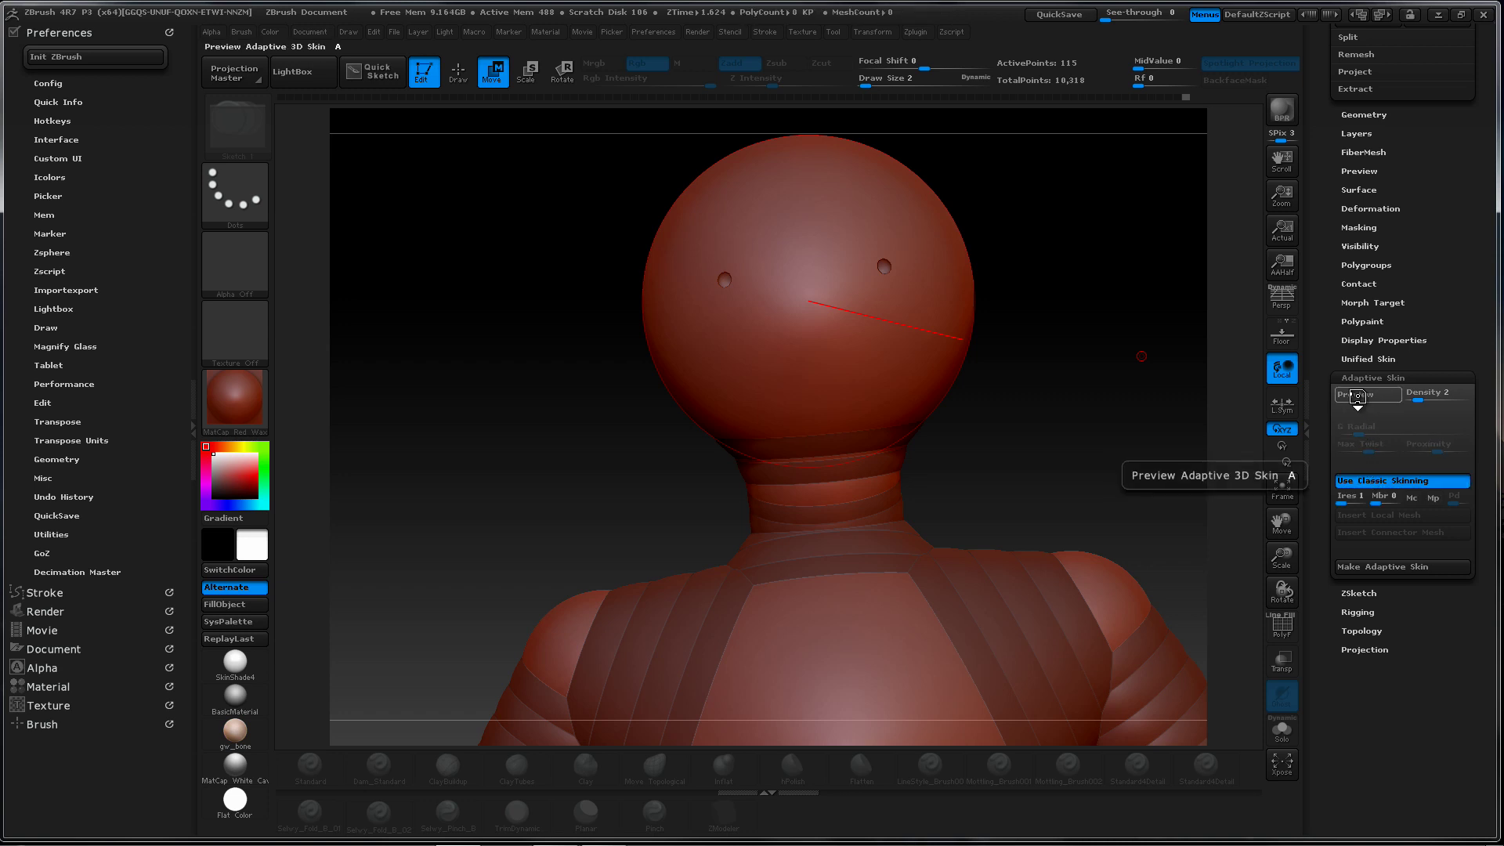
key(shift+f)
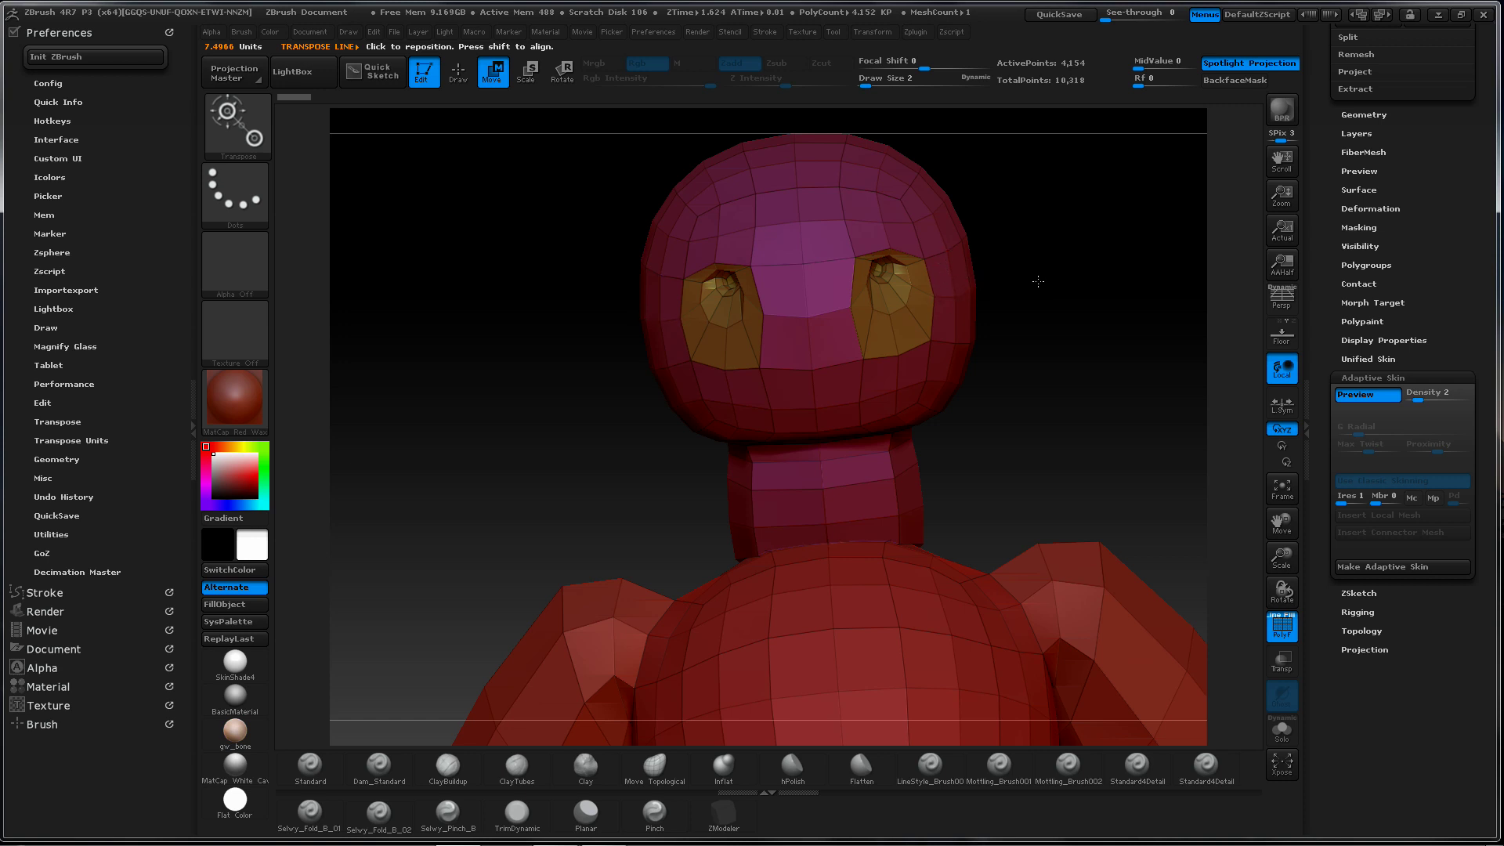
click(1367, 396)
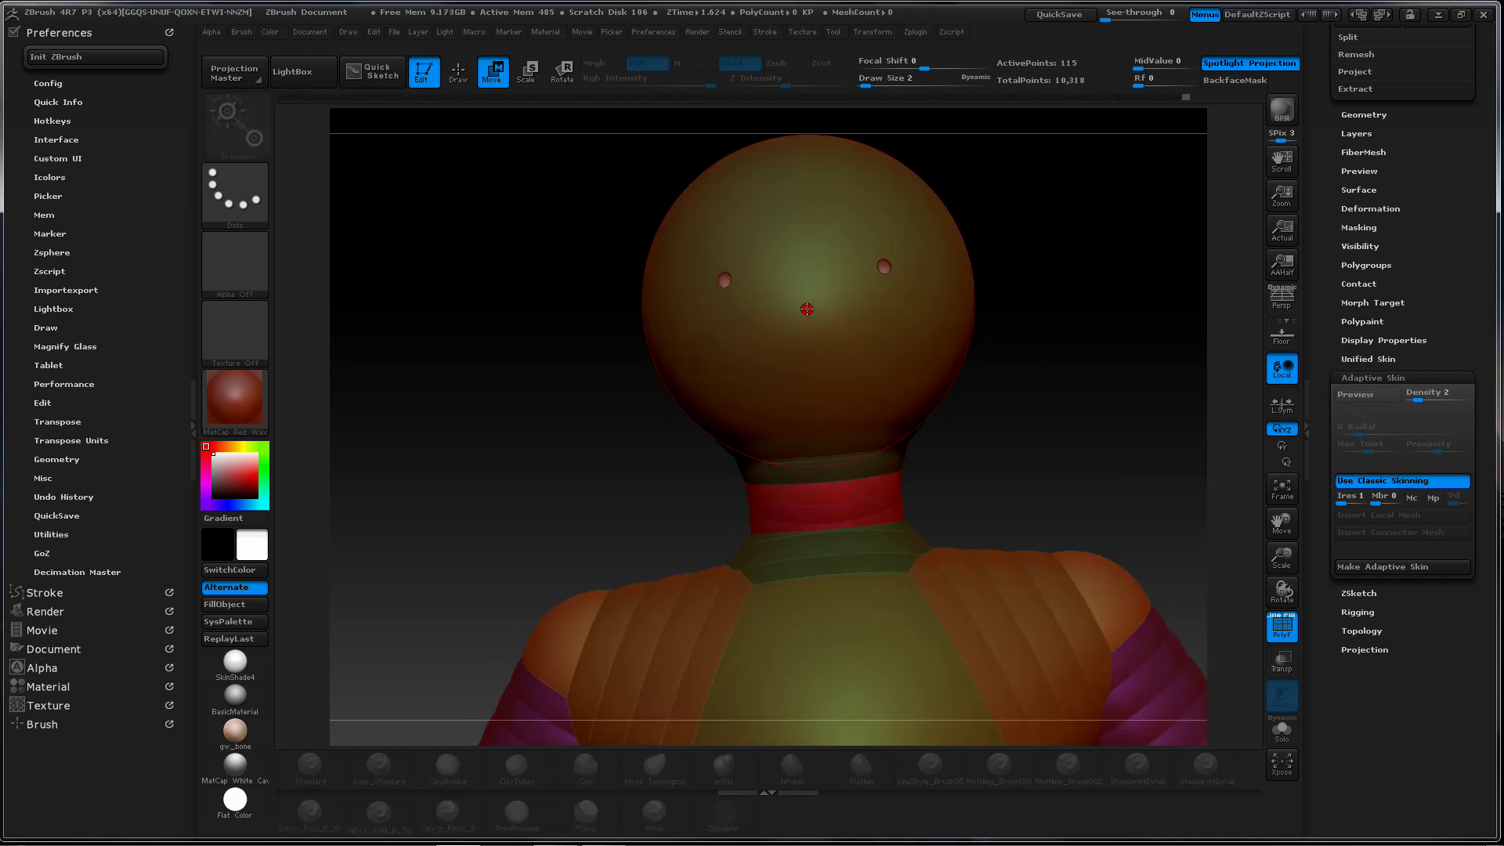
Undo the classic skinning switch and draw a nose ZSphere and a mouth ZSphere on the face's centre line
key(ctrl+z)
key(ctrl+z)
key(ctrl+z)
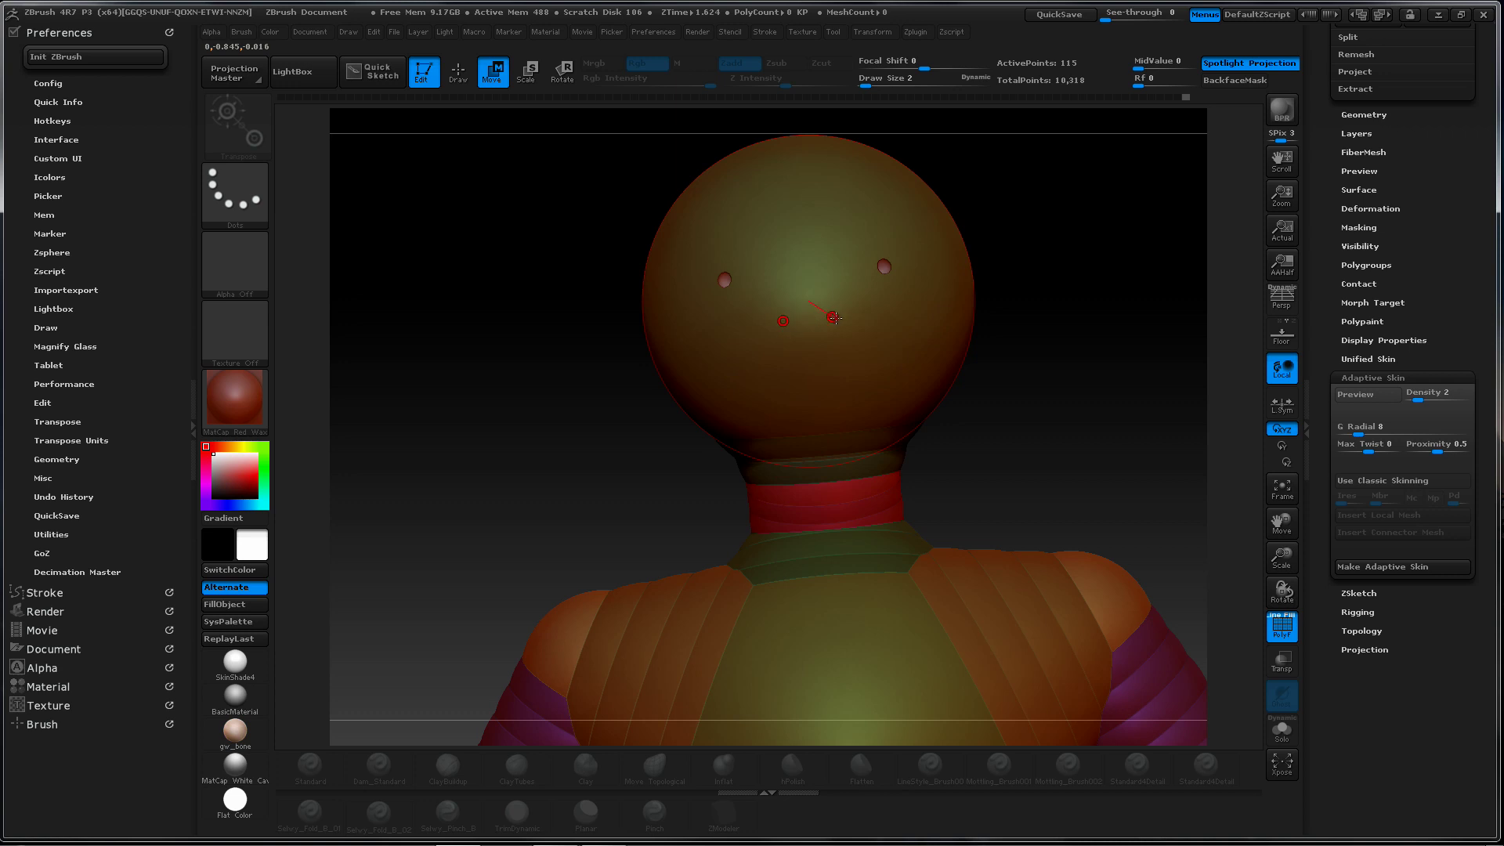
key(q)
click(810, 316)
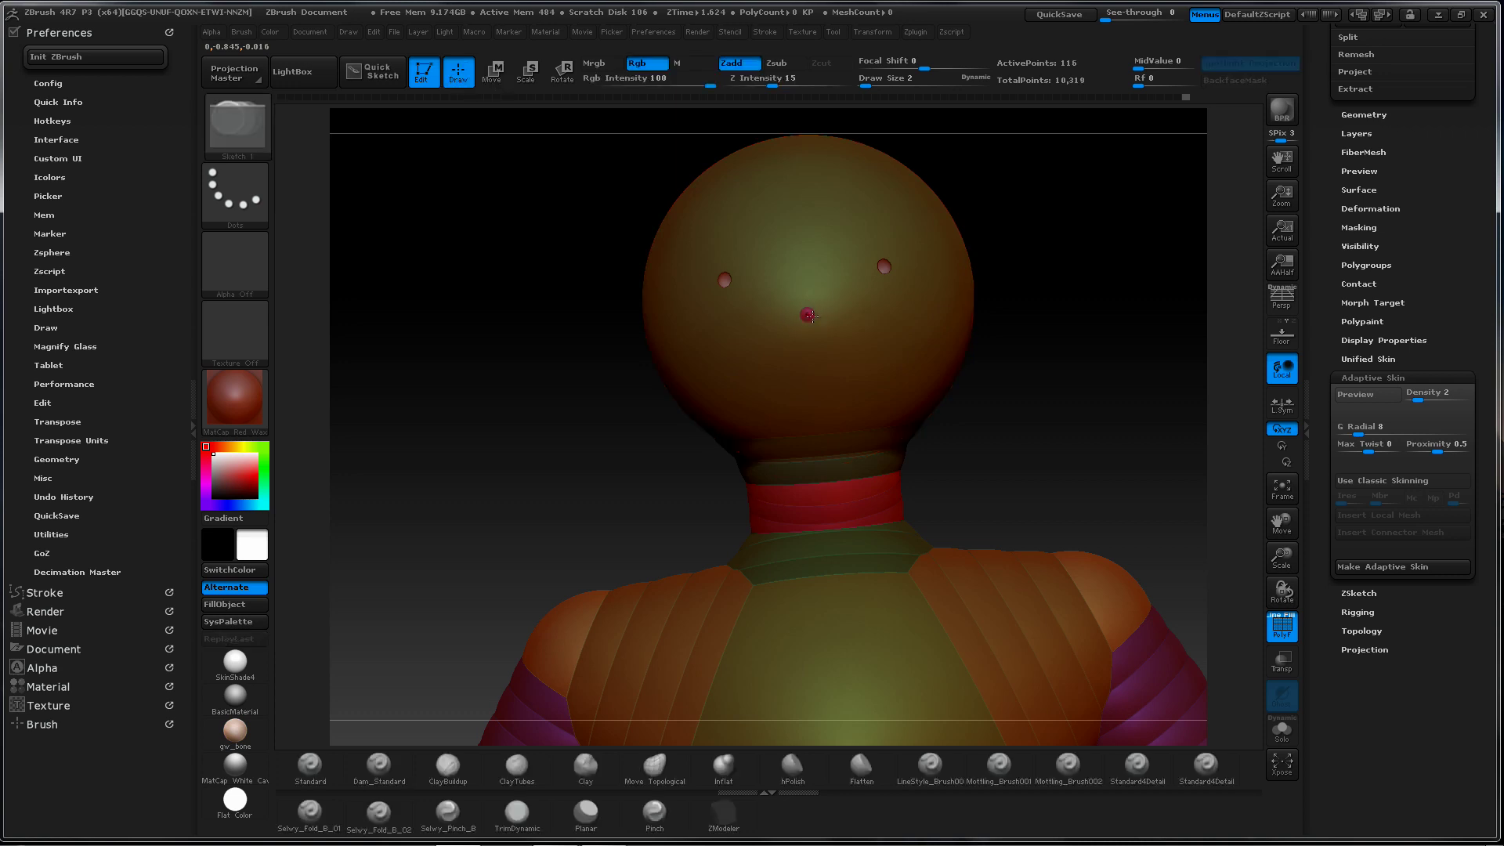
drag(811, 316, 827, 377)
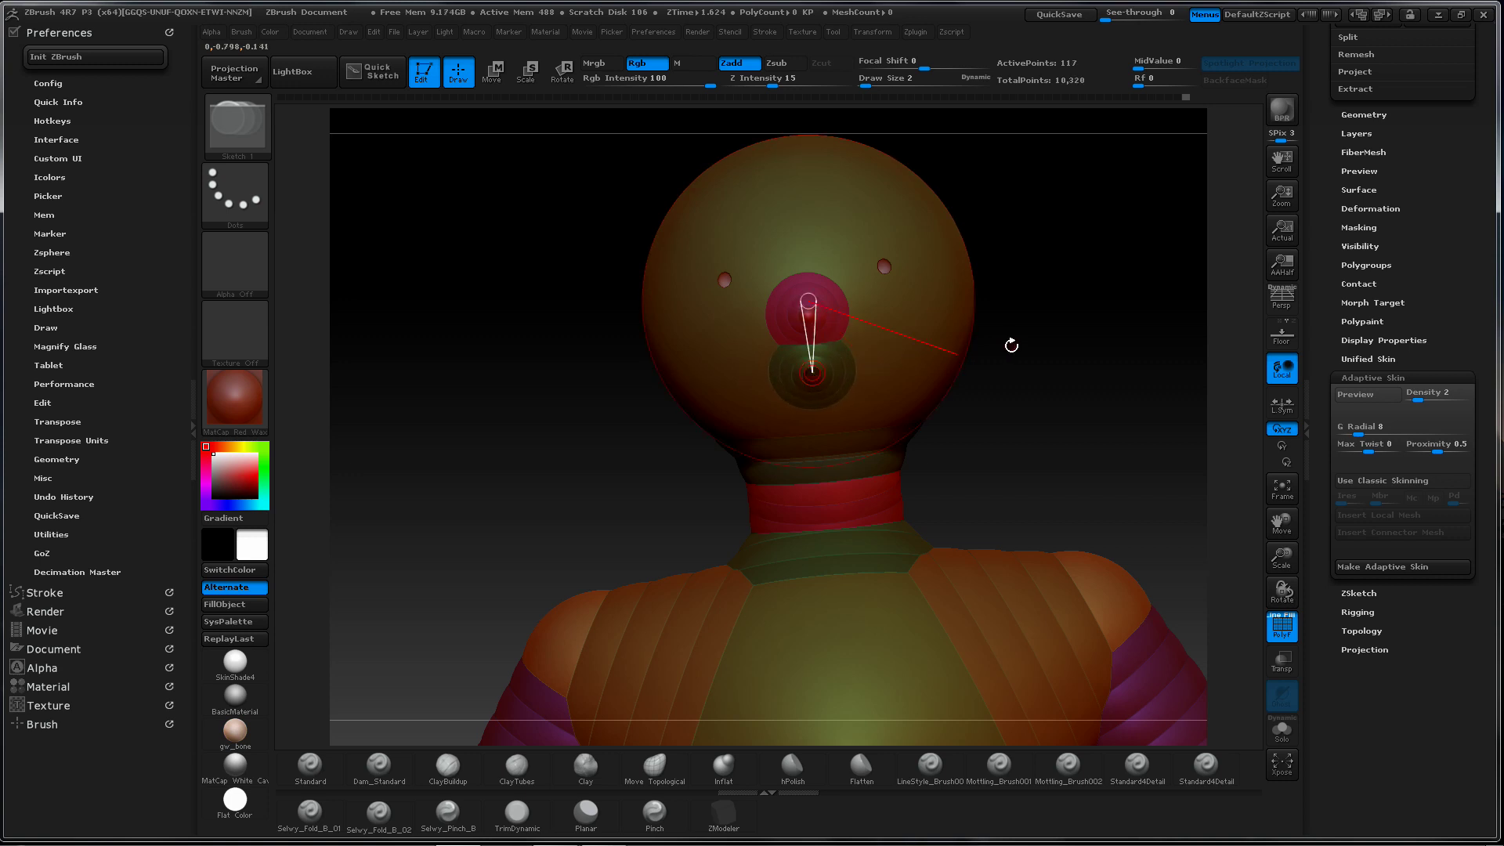
Move the mouth ZSphere inward so it sits in the head's surface
key(w)
mouse_move(1038, 326)
mouse_down()
mouse_move(1078, 319)
mouse_move(990, 376)
mouse_move(956, 371)
mouse_up()
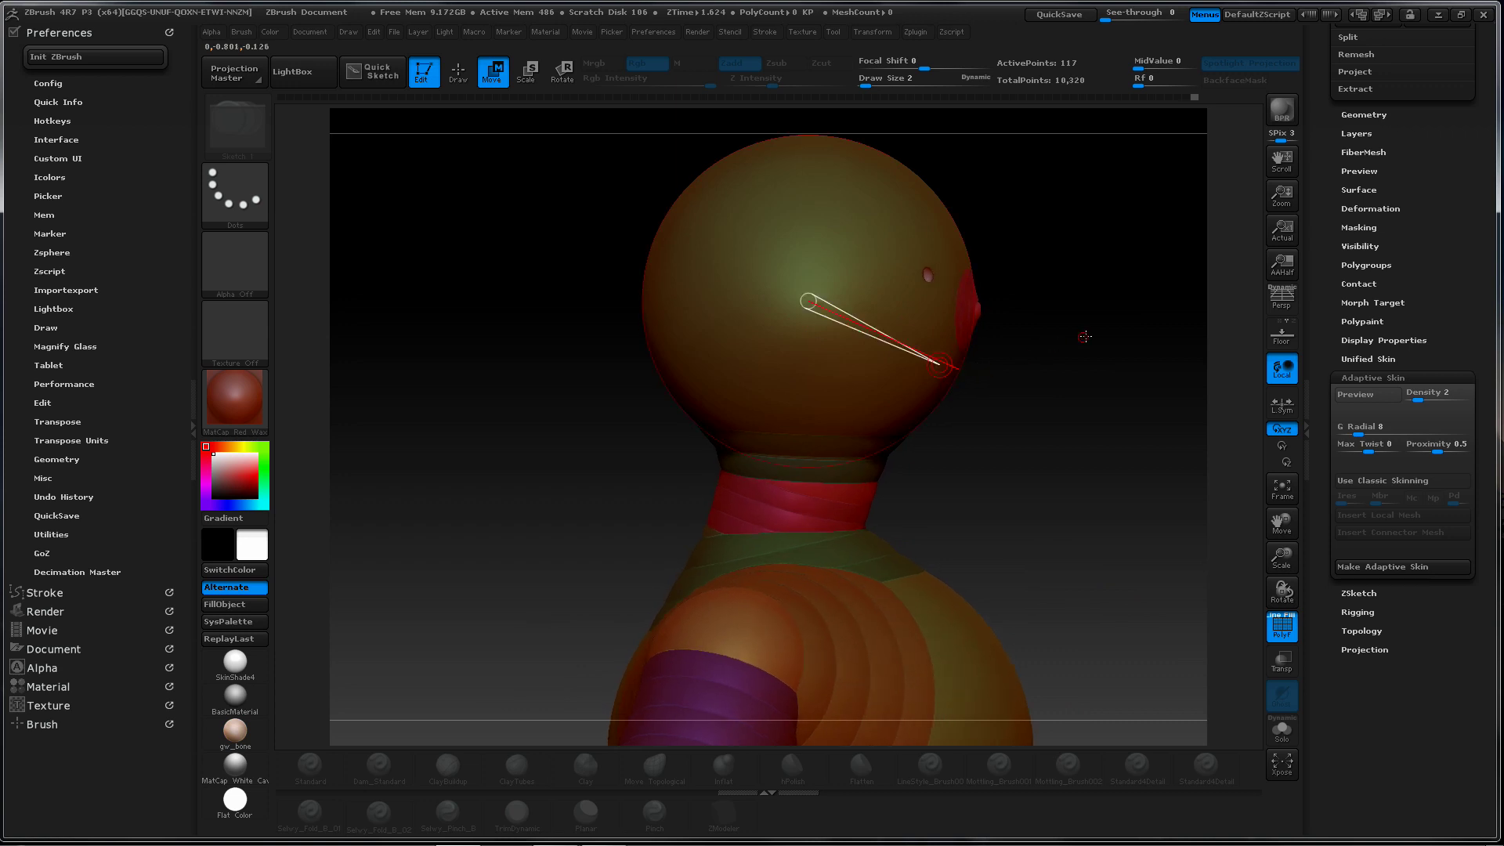
drag(1084, 333, 1045, 345)
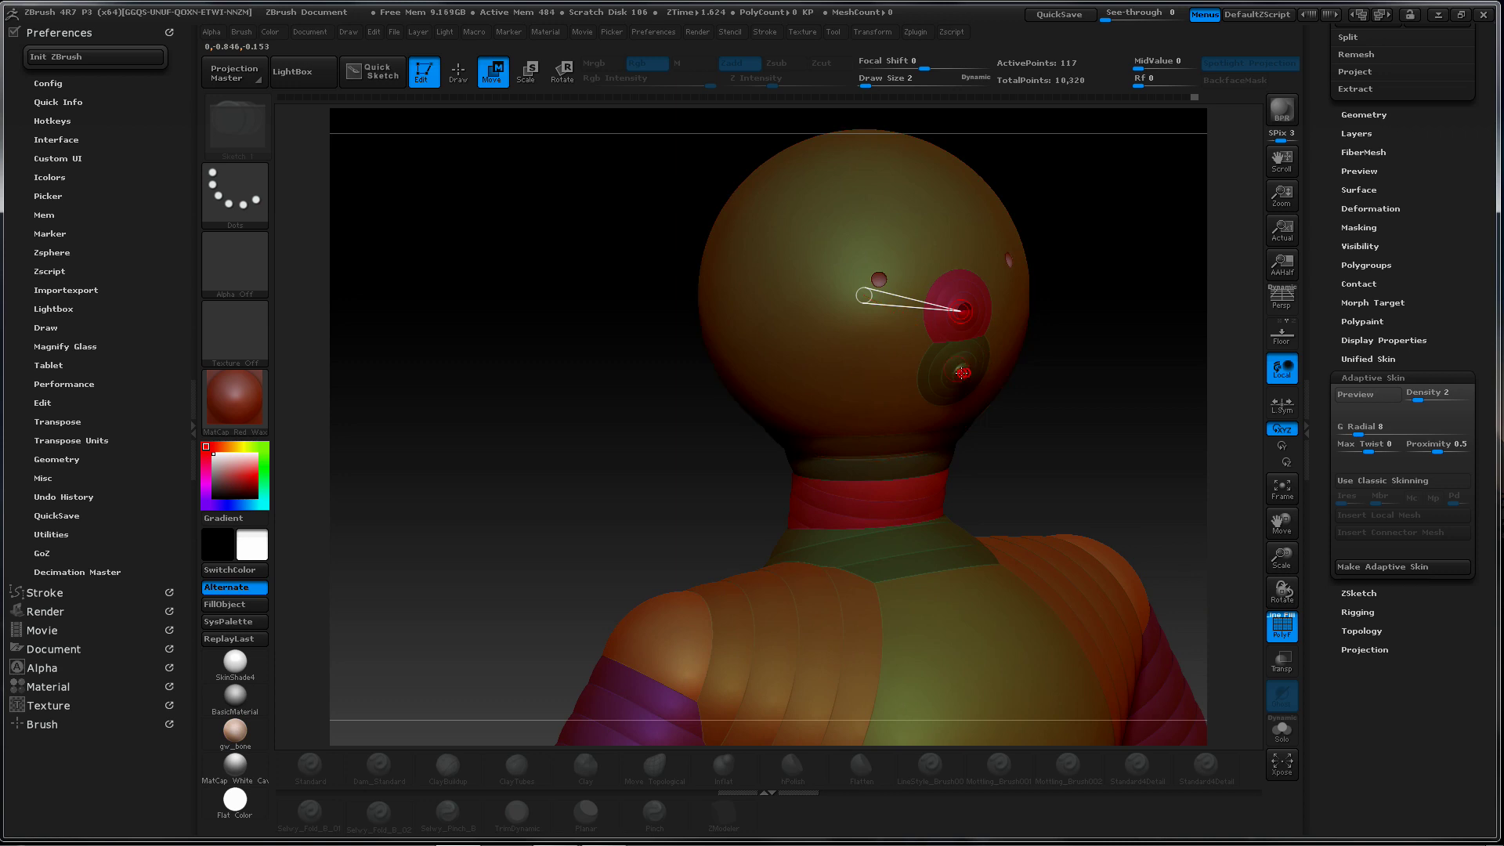
drag(962, 372, 954, 365)
Draw a symmetrical pair of ear ZSpheres on the sides of the head
drag(1092, 334, 1147, 326)
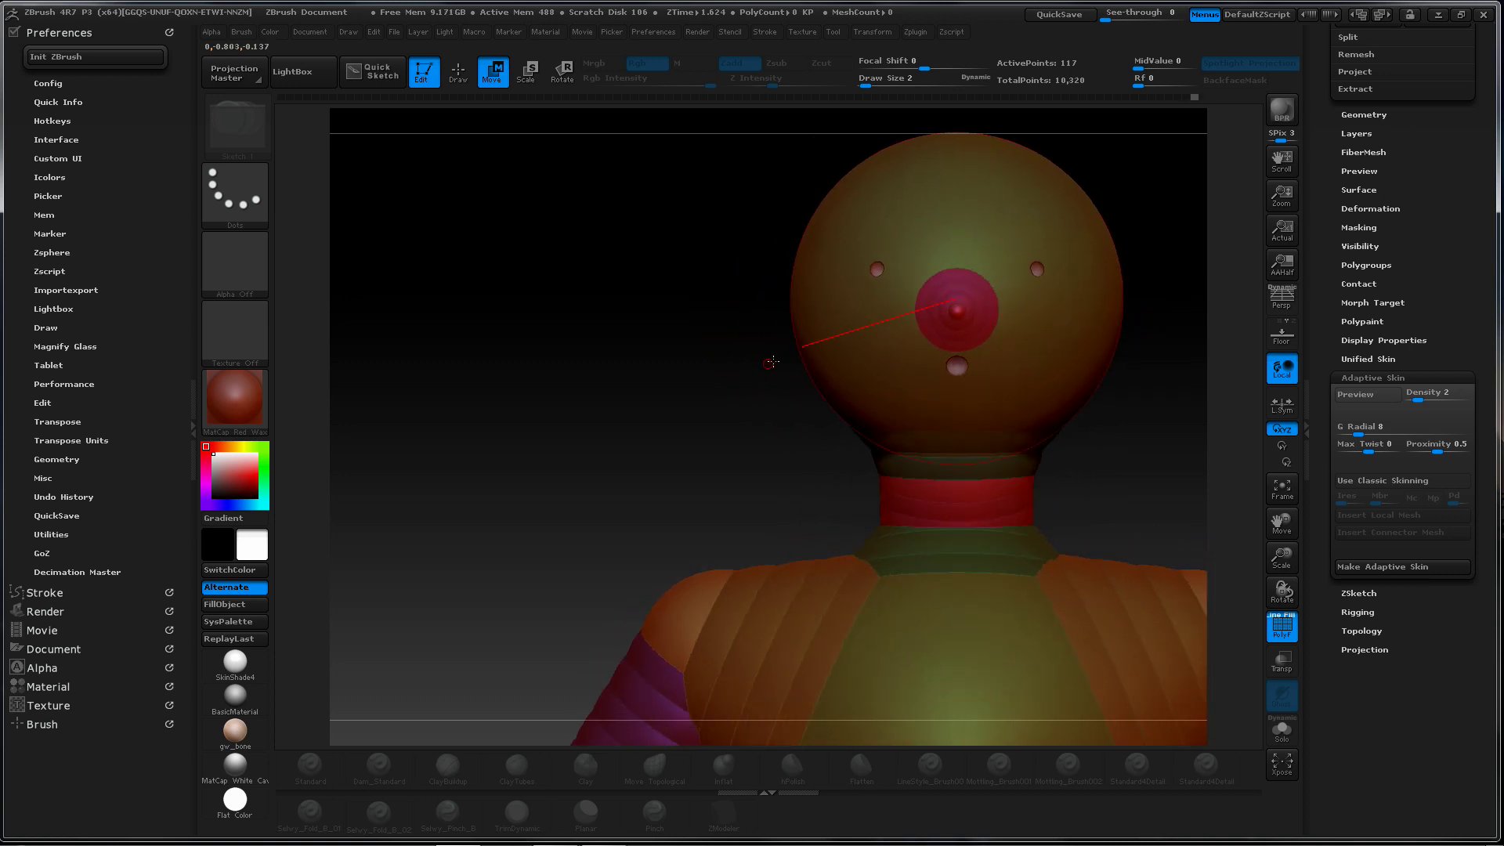
mouse_move(771, 361)
mouse_down()
mouse_move(705, 426)
mouse_move(764, 303)
mouse_up()
key(q)
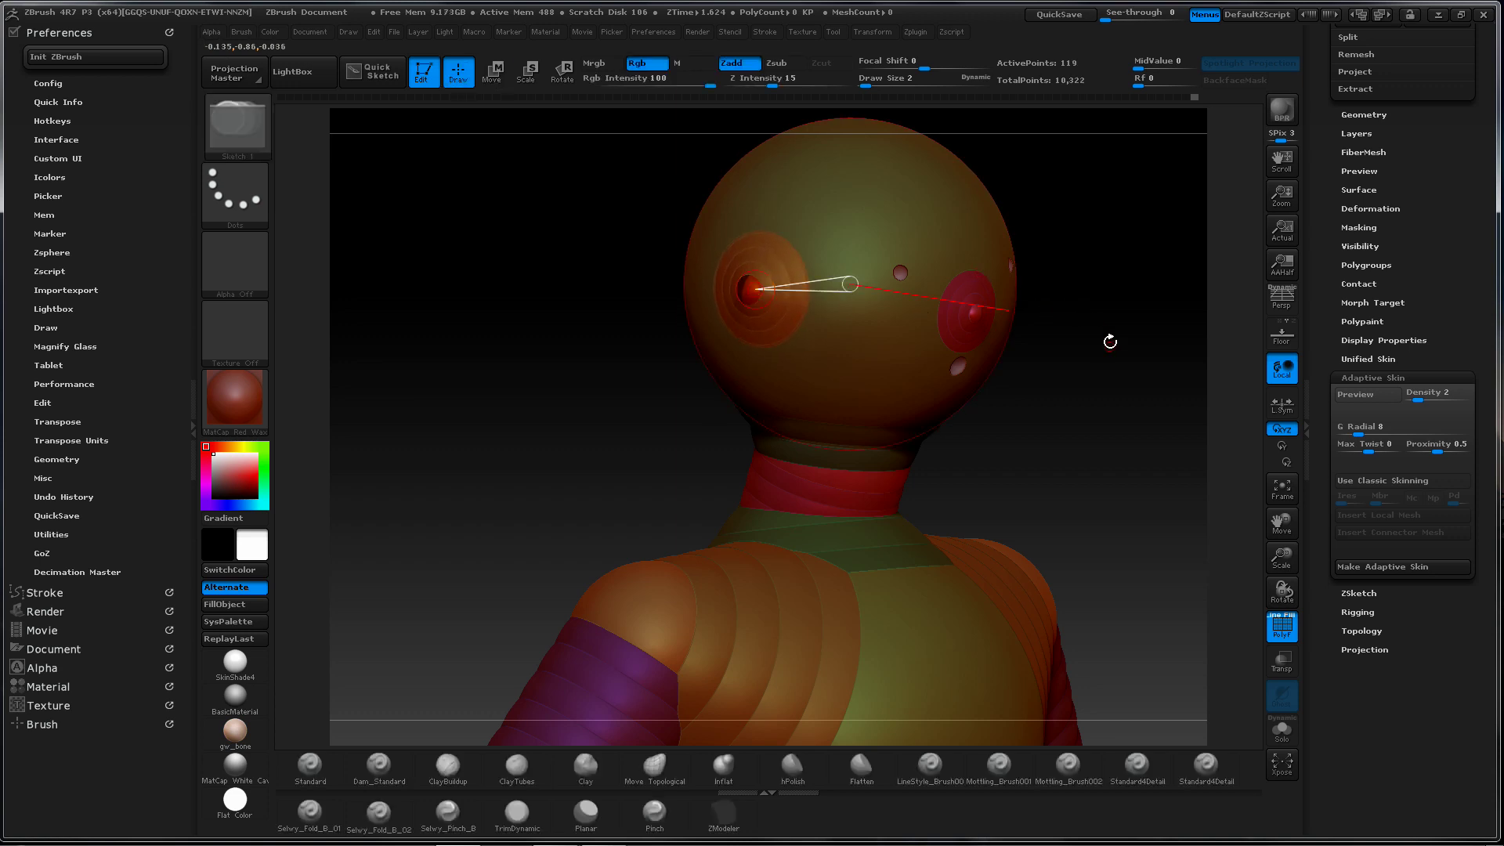
mouse_move(1119, 349)
shift+mouse_down()
mouse_move(1068, 335)
mouse_move(1101, 348)
shift+mouse_up()
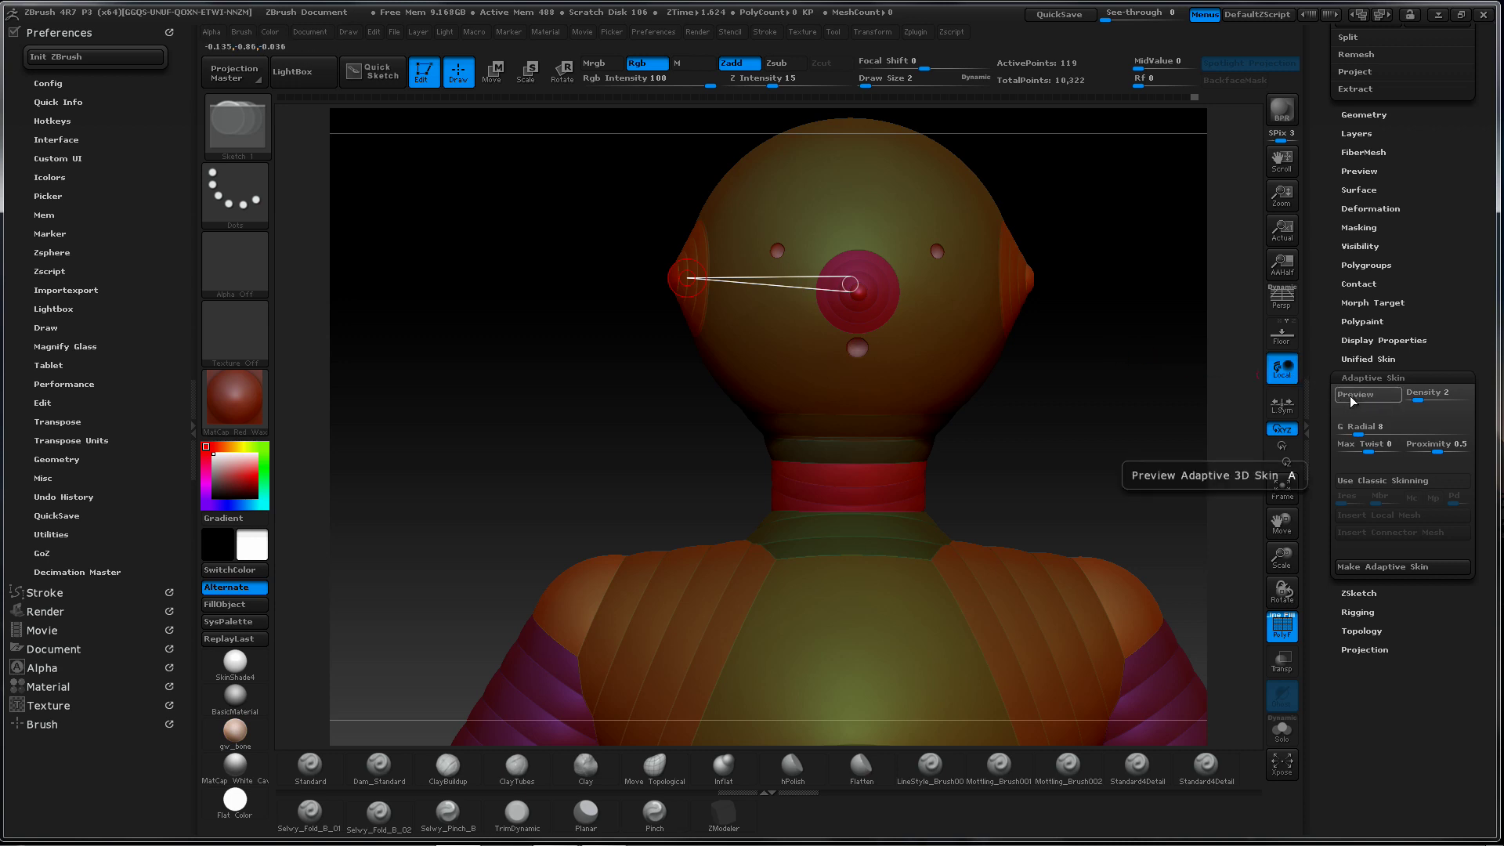
Turn on classic skinning and preview the skin, examining the topology of the face, ears and upper body
click(1365, 480)
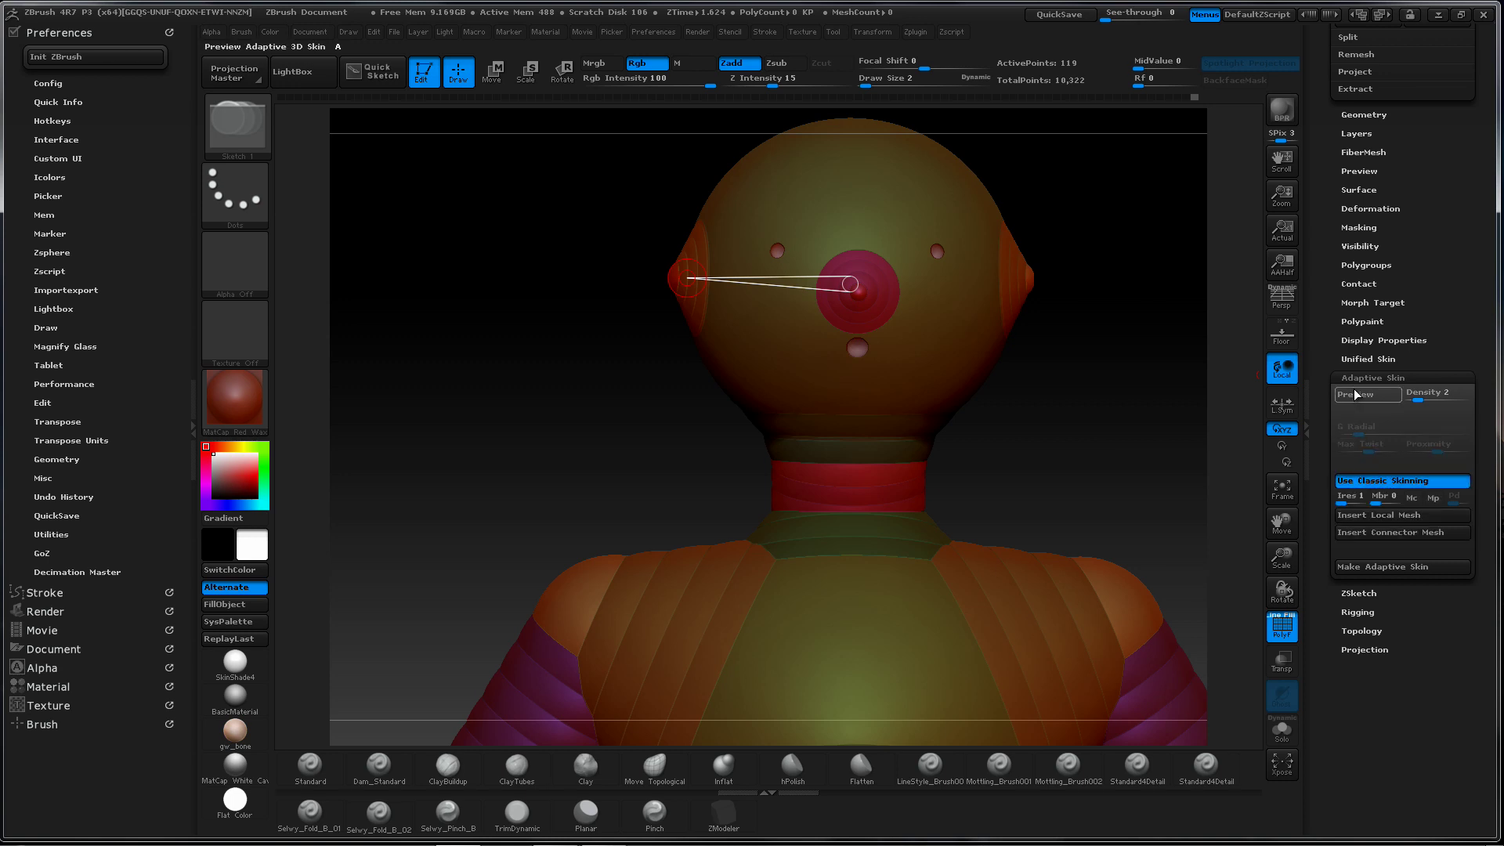
click(1355, 398)
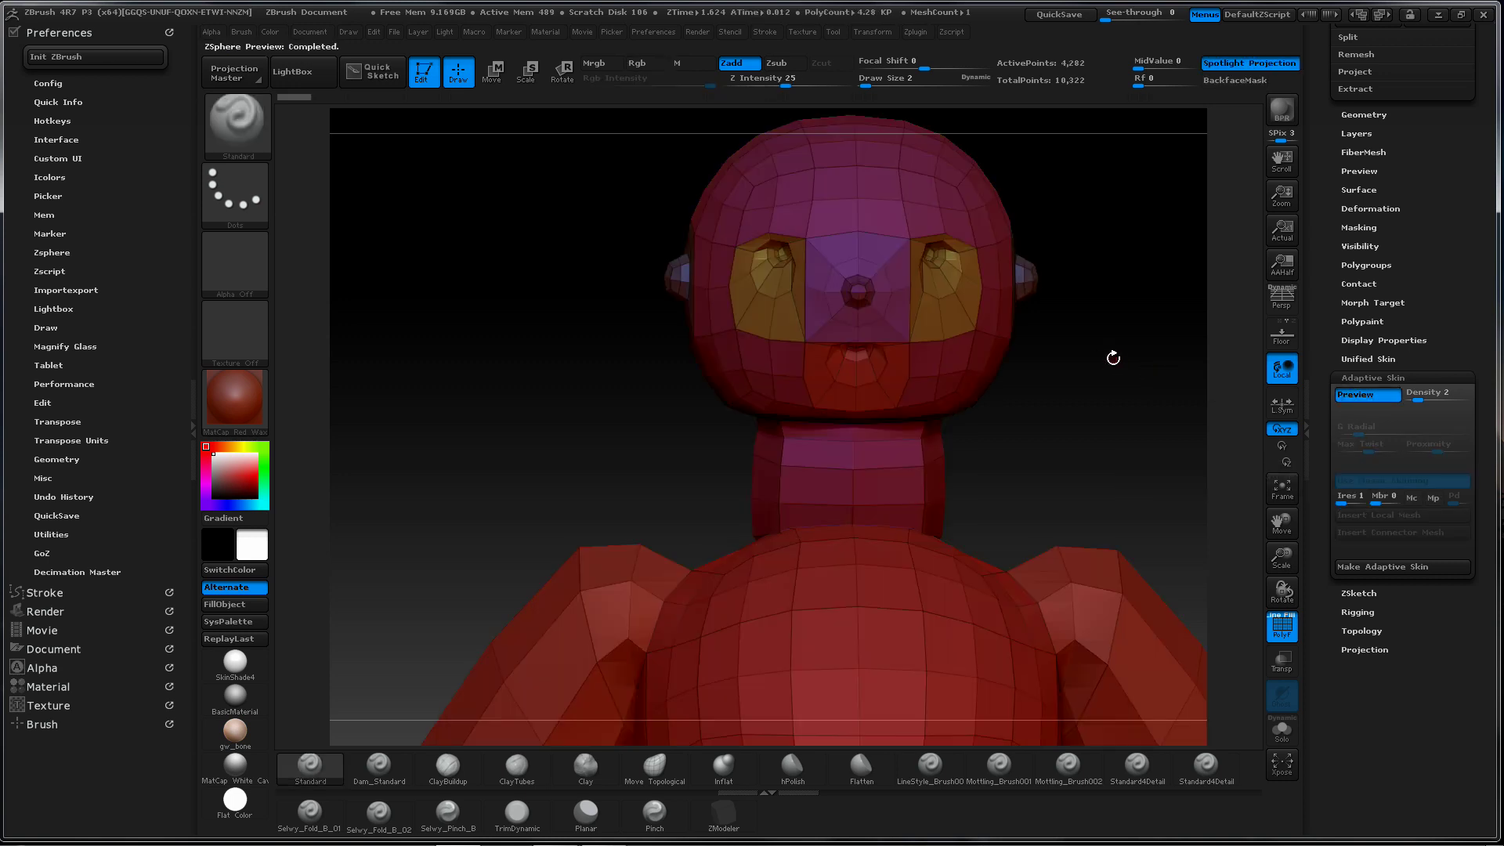
drag(1080, 370, 1076, 369)
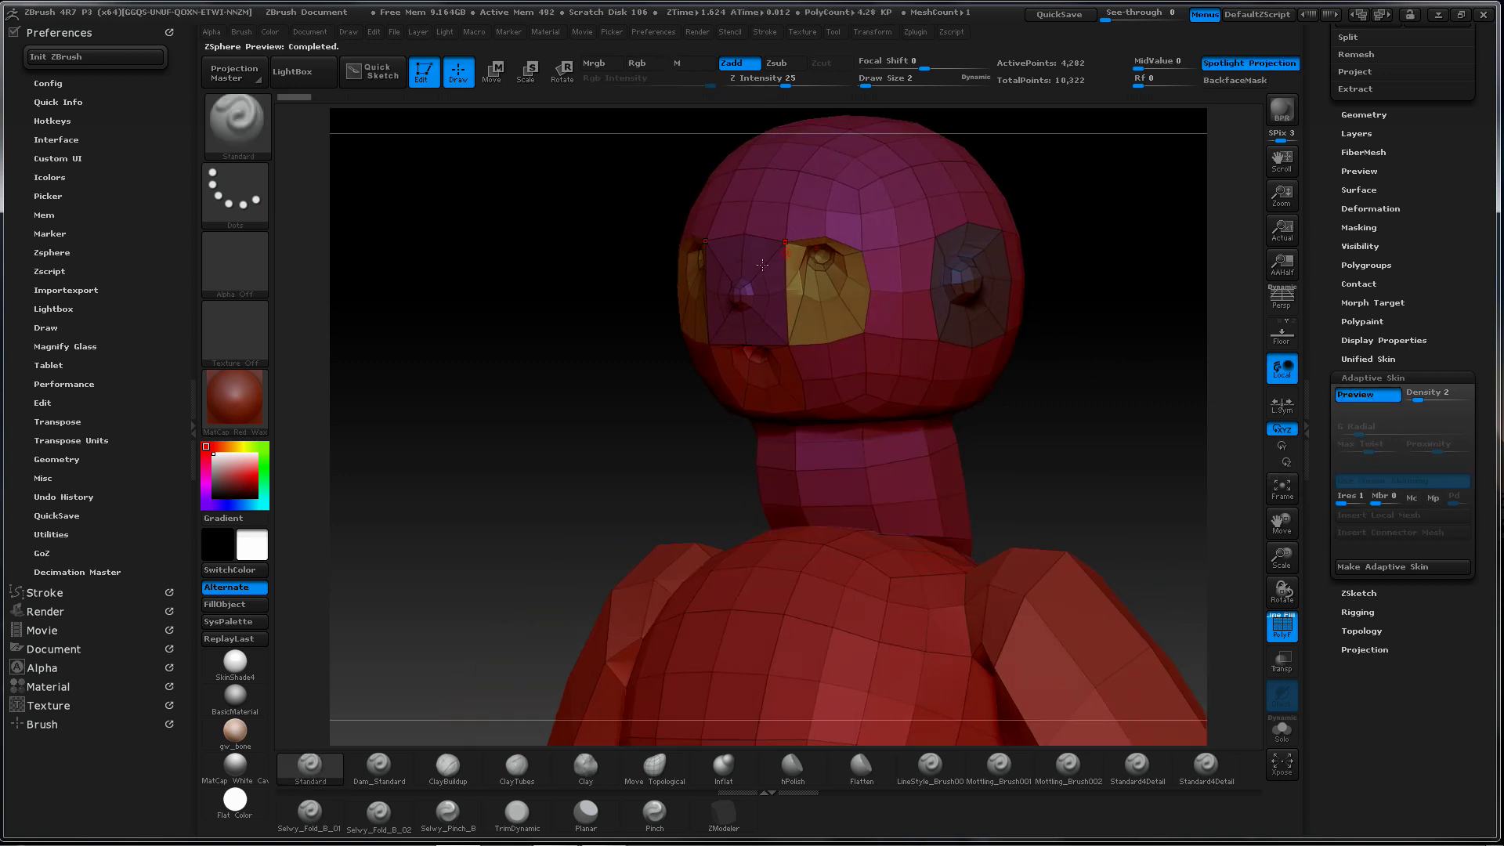
ctrl+right_drag(1121, 367, 943, 346)
drag(948, 344, 1085, 343)
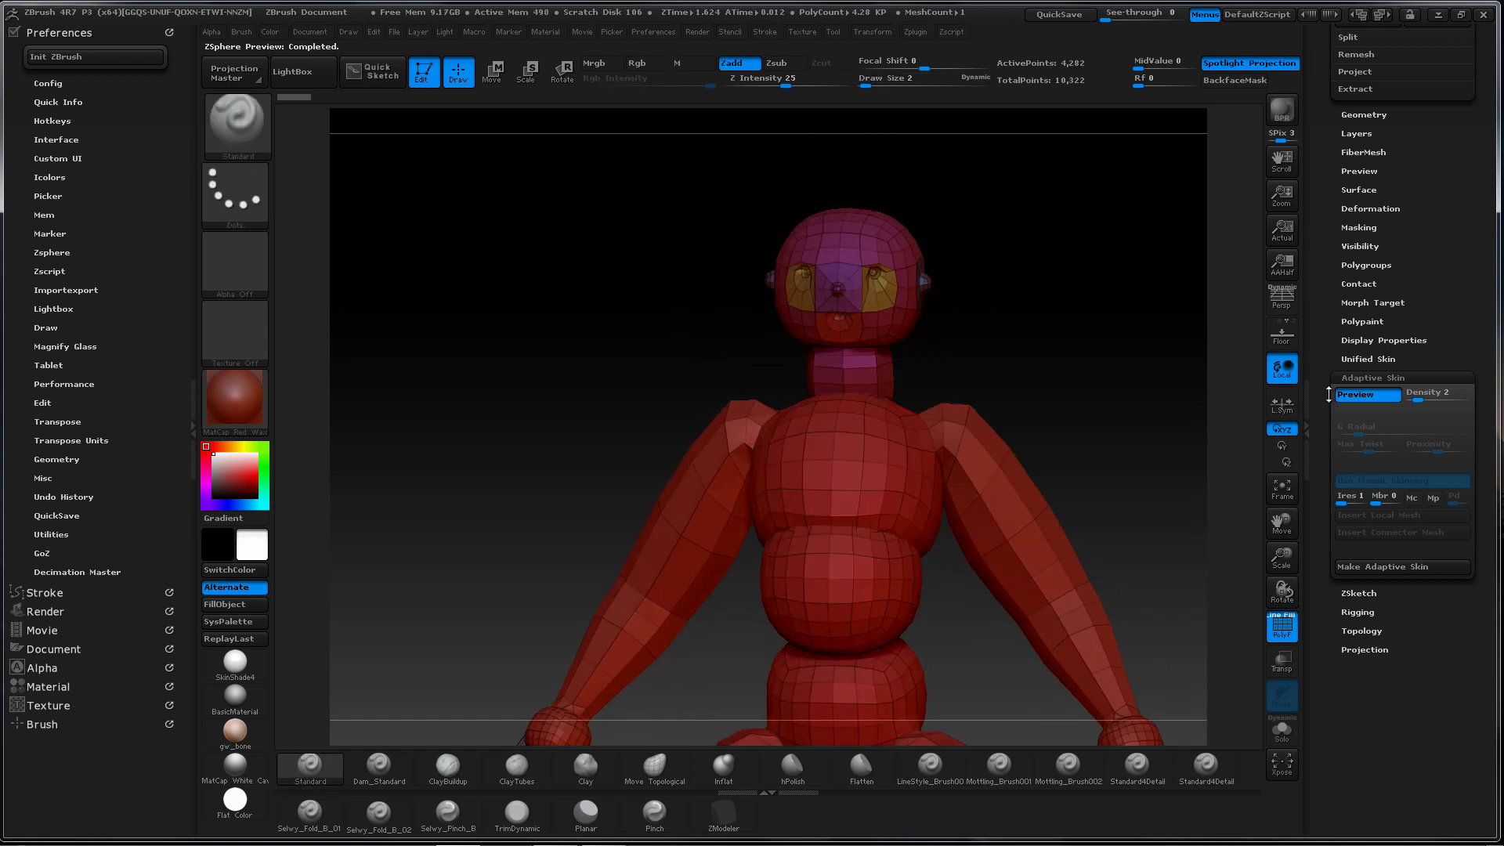
Try a higher intersection resolution, restore it to 1, and turn on Minimal Skin to Child
click(1344, 499)
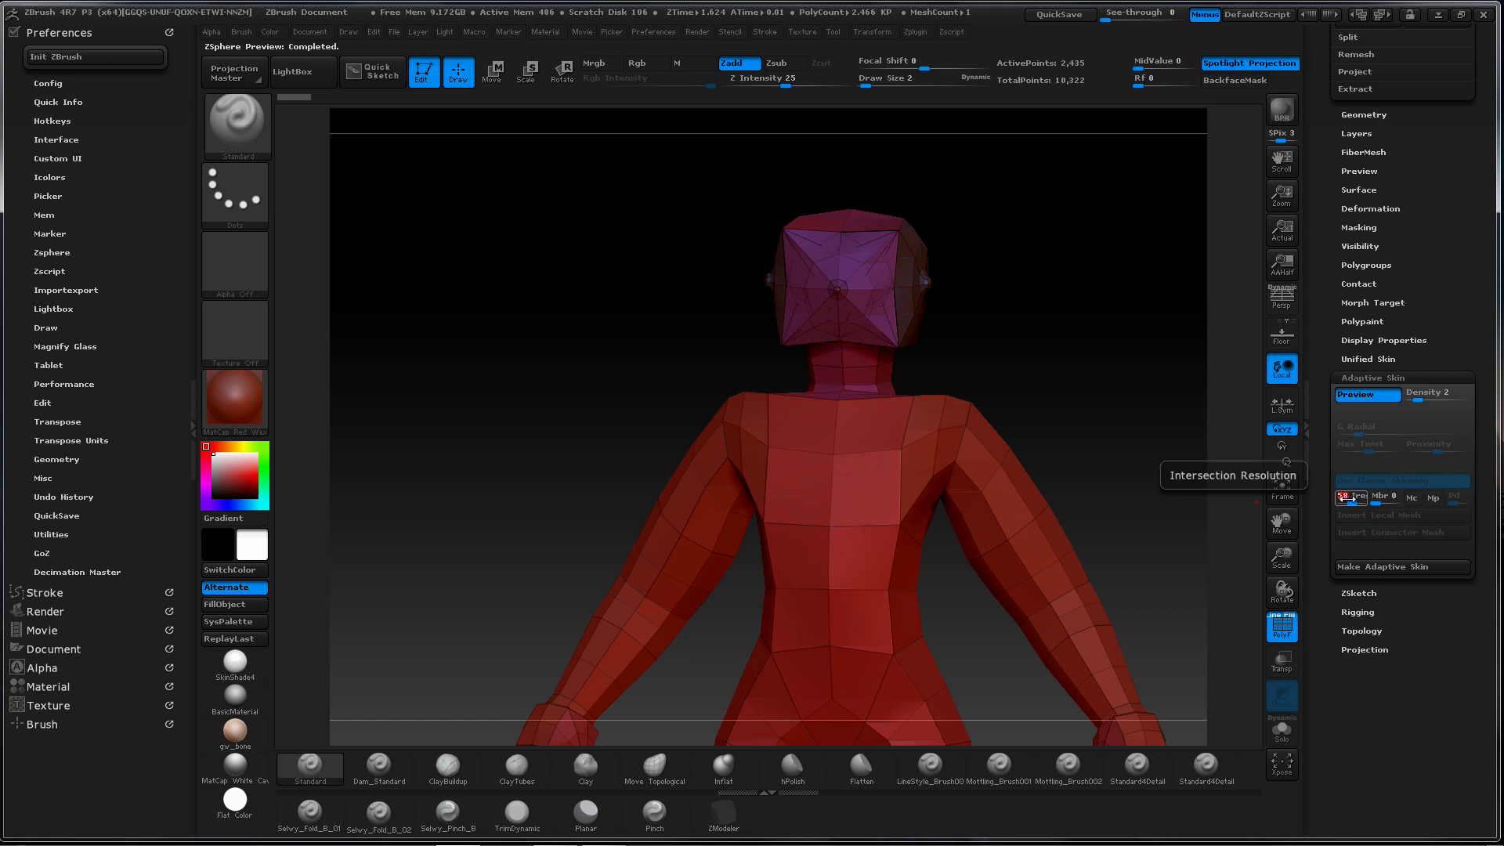
click(1339, 503)
click(1413, 501)
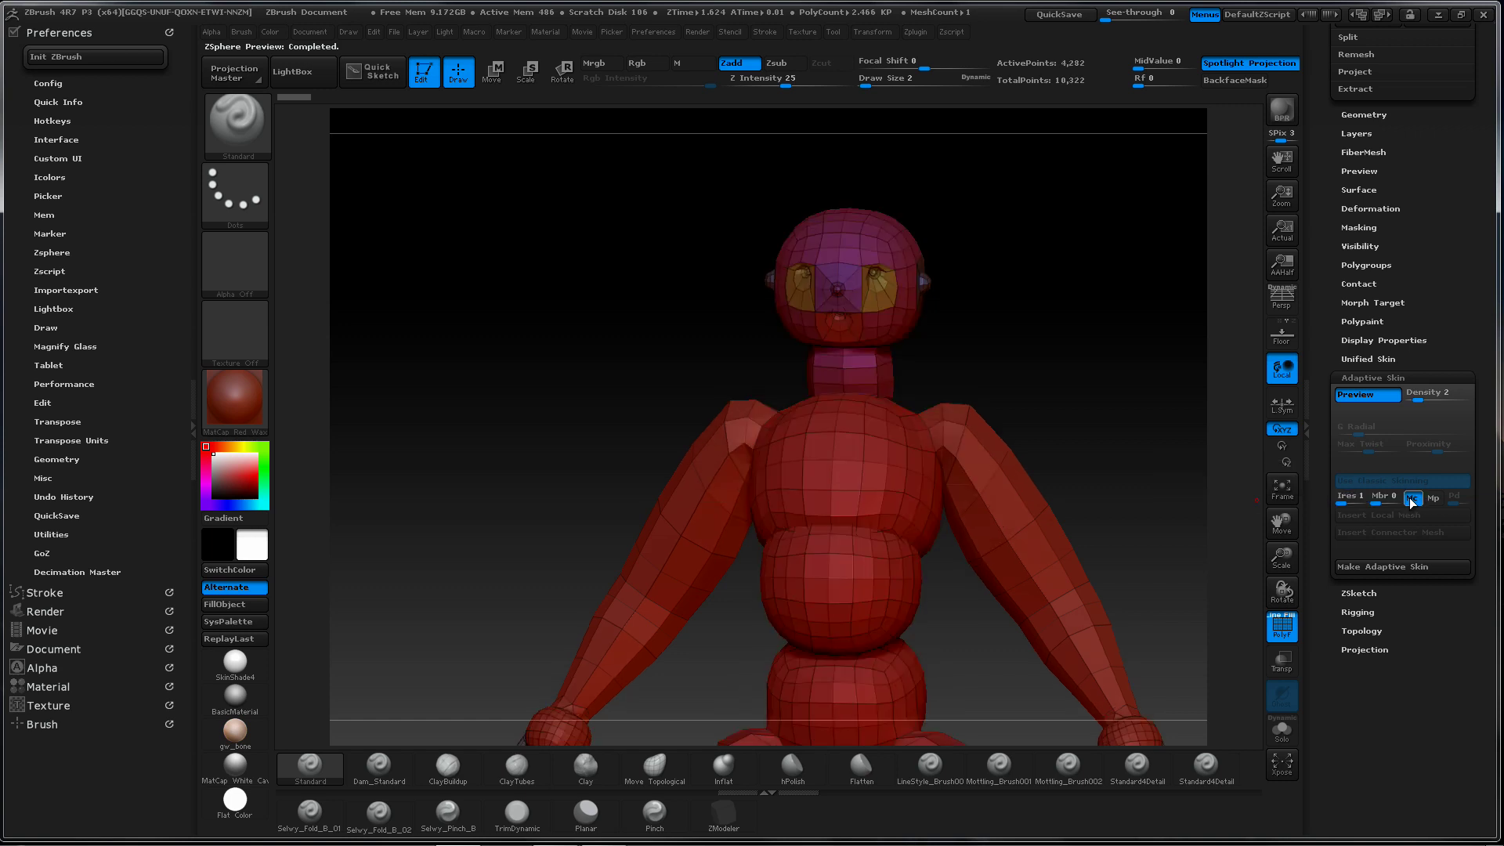
Try a higher intersection resolution with membrane curvature at 50, and settle on an intersection resolution of 3
click(1353, 499)
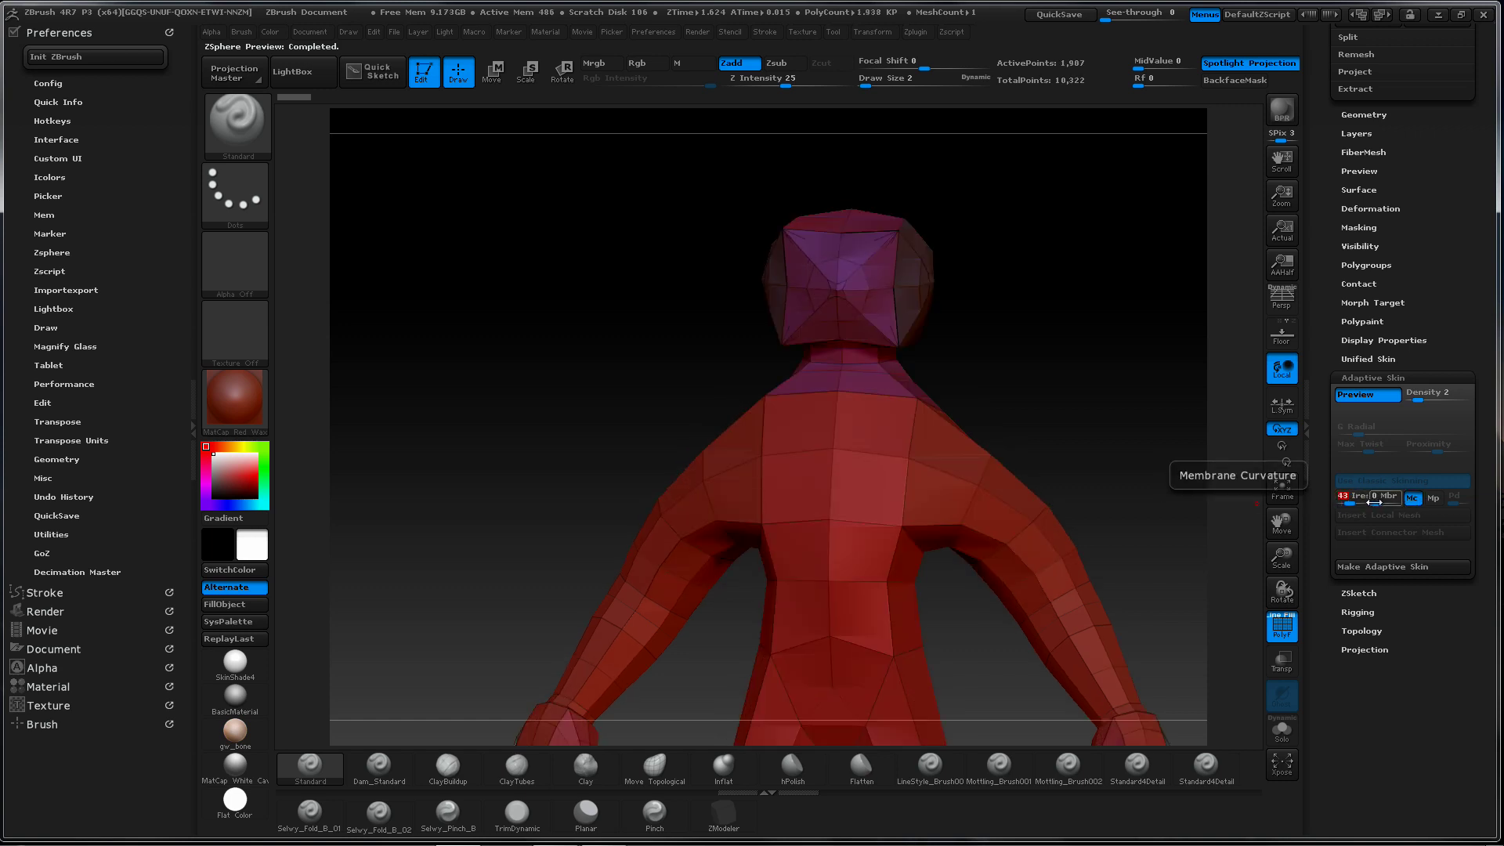
click(1373, 501)
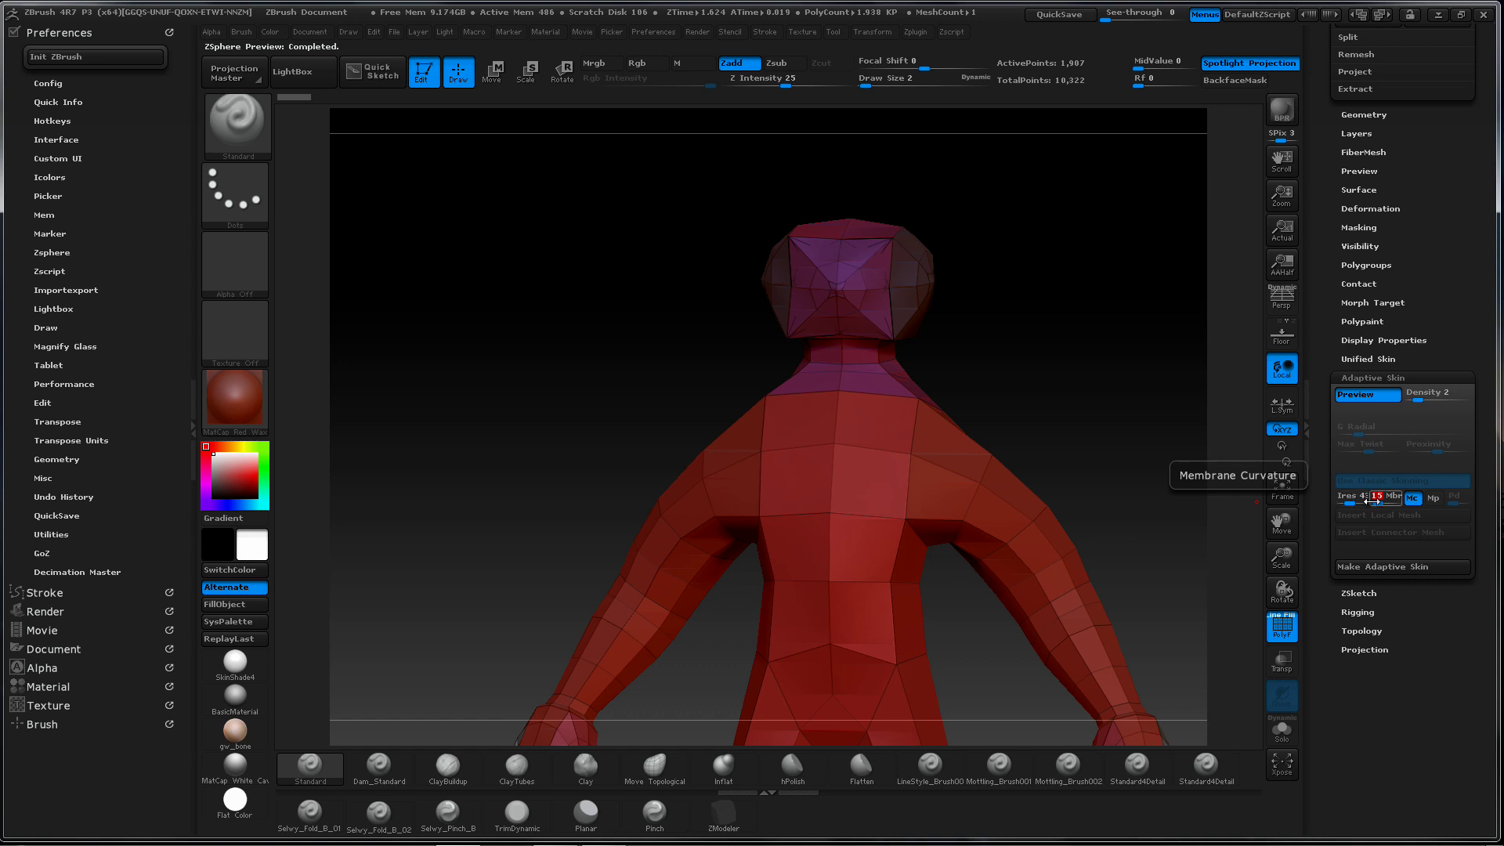
click(1382, 501)
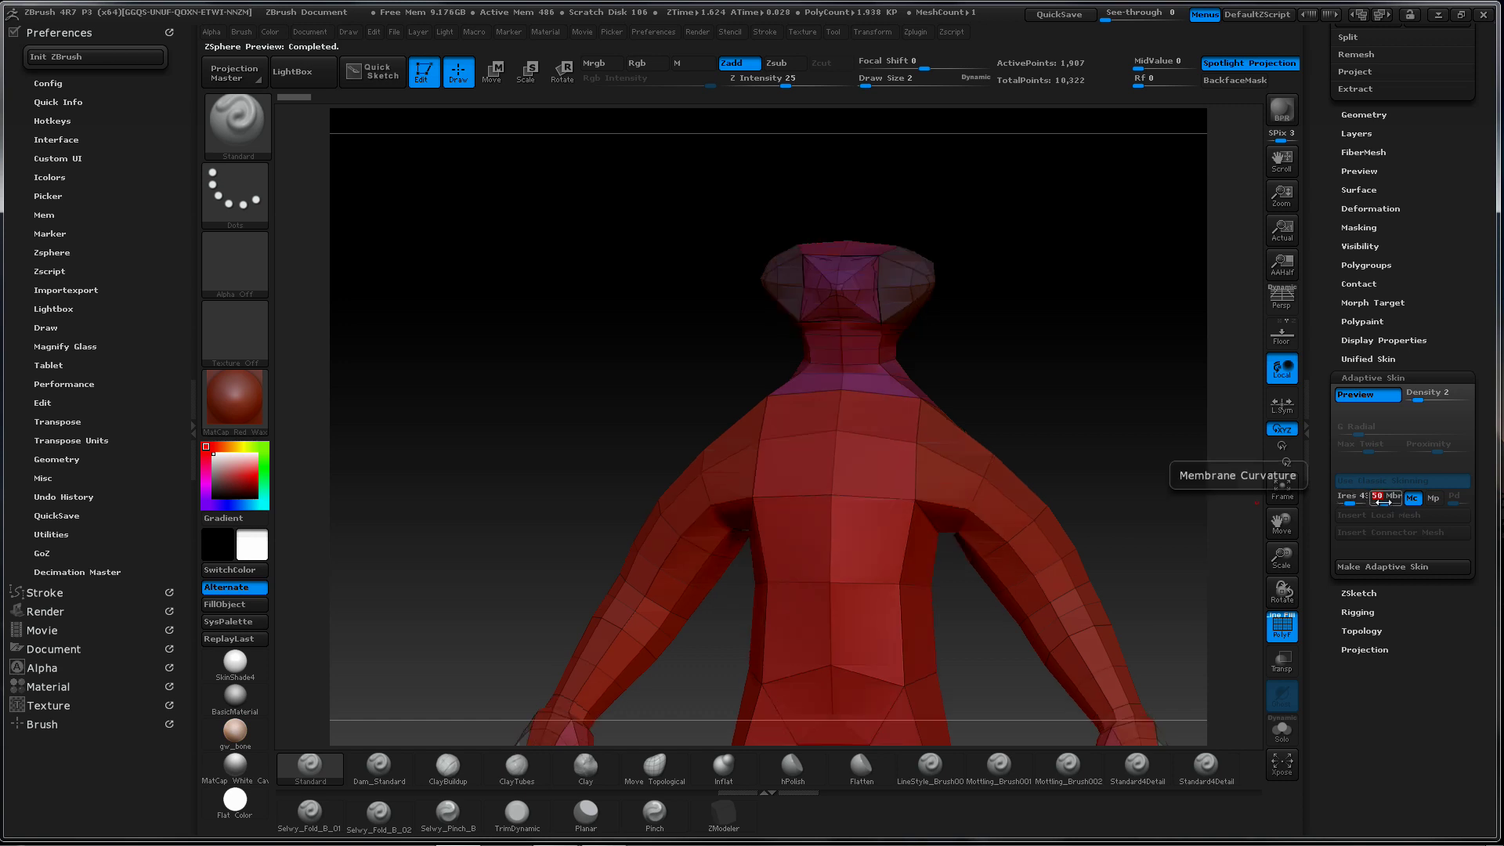
drag(1349, 504, 1339, 504)
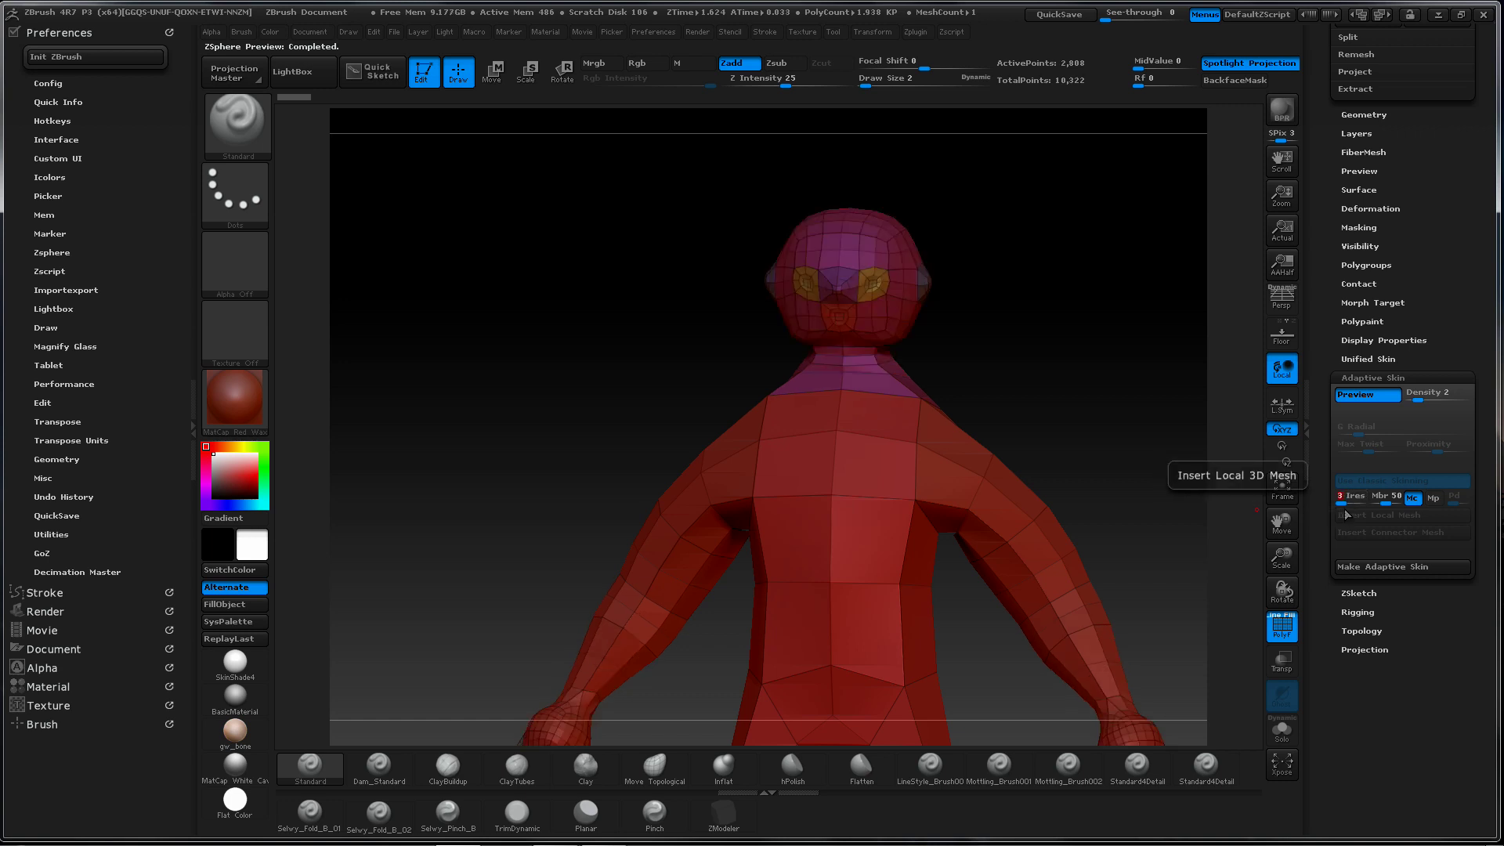
Compare membrane curvature values on the full body's skin, ending at 54
mouse_move(1138, 423)
mouse_down()
mouse_move(1184, 425)
mouse_move(1145, 421)
mouse_up()
ctrl+right_drag(1175, 449, 1026, 437)
drag(1063, 446, 974, 410)
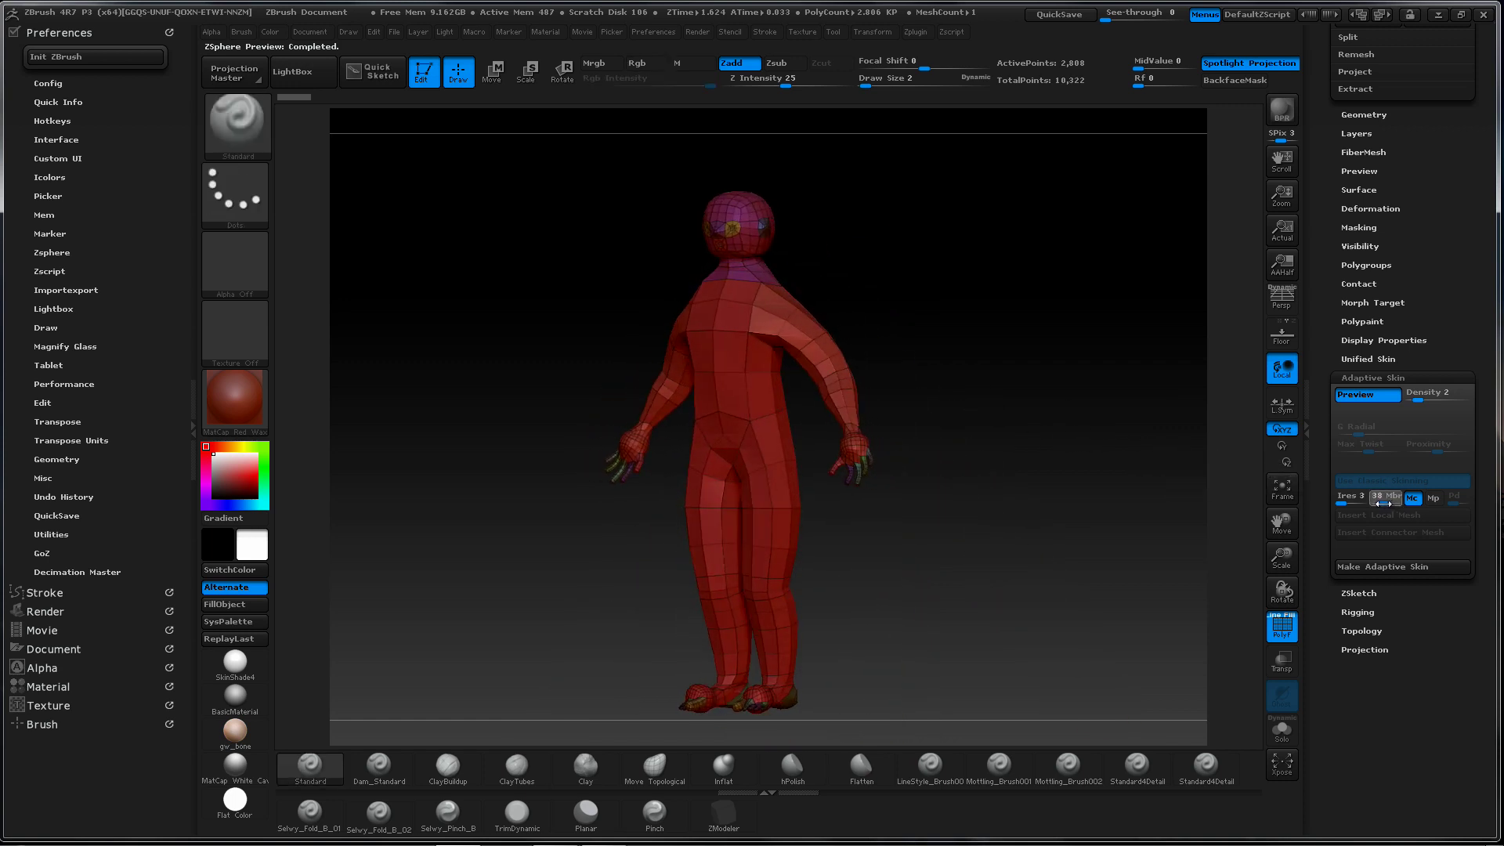
drag(1386, 503, 1380, 504)
shift+drag(987, 518, 1025, 520)
mouse_move(1026, 521)
right_down()
mouse_move(1007, 514)
mouse_move(1175, 475)
right_up()
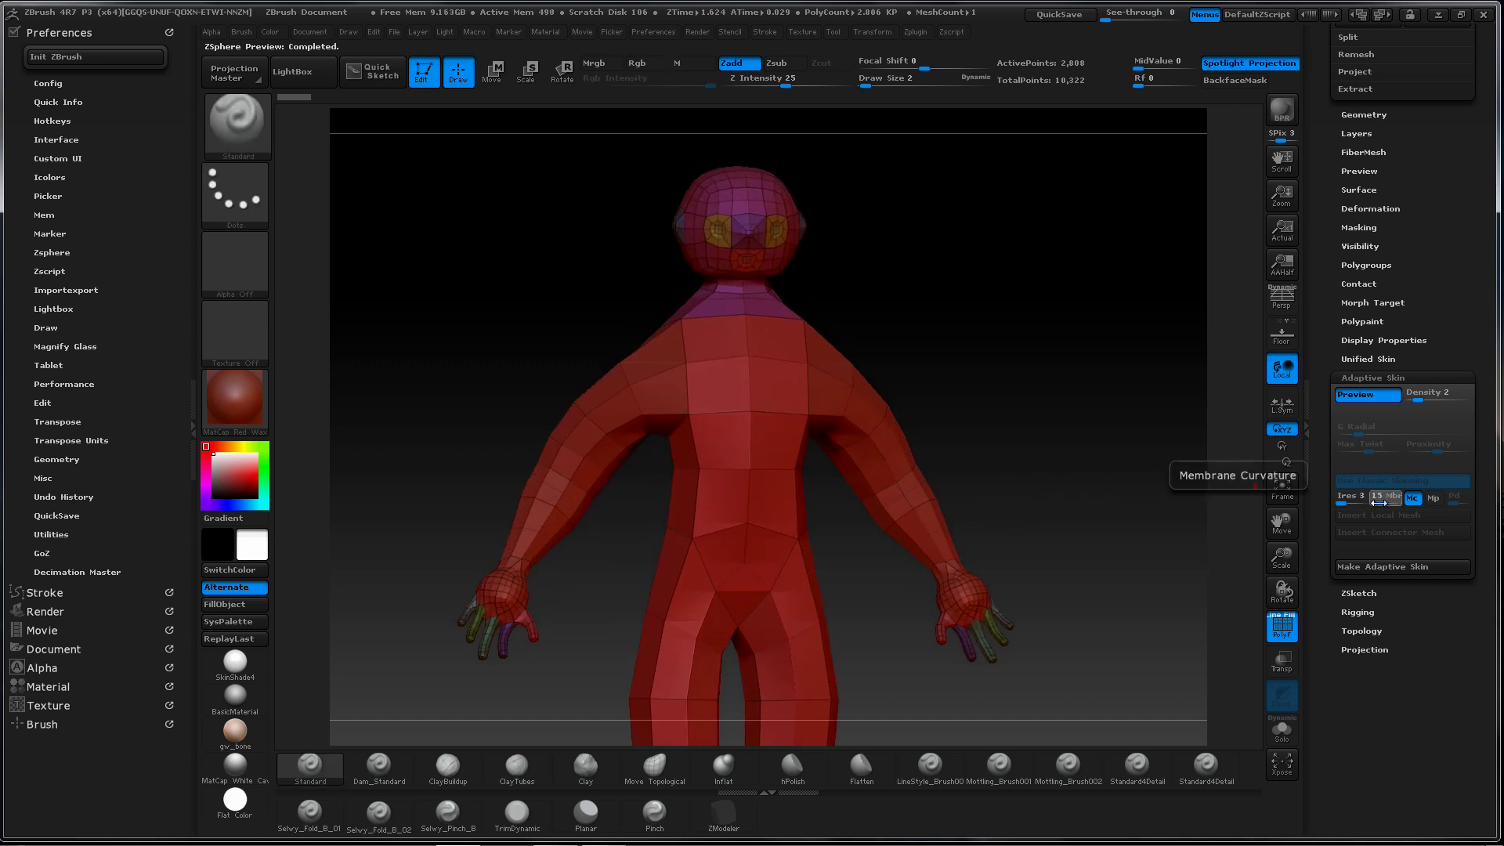
drag(1380, 506, 1384, 502)
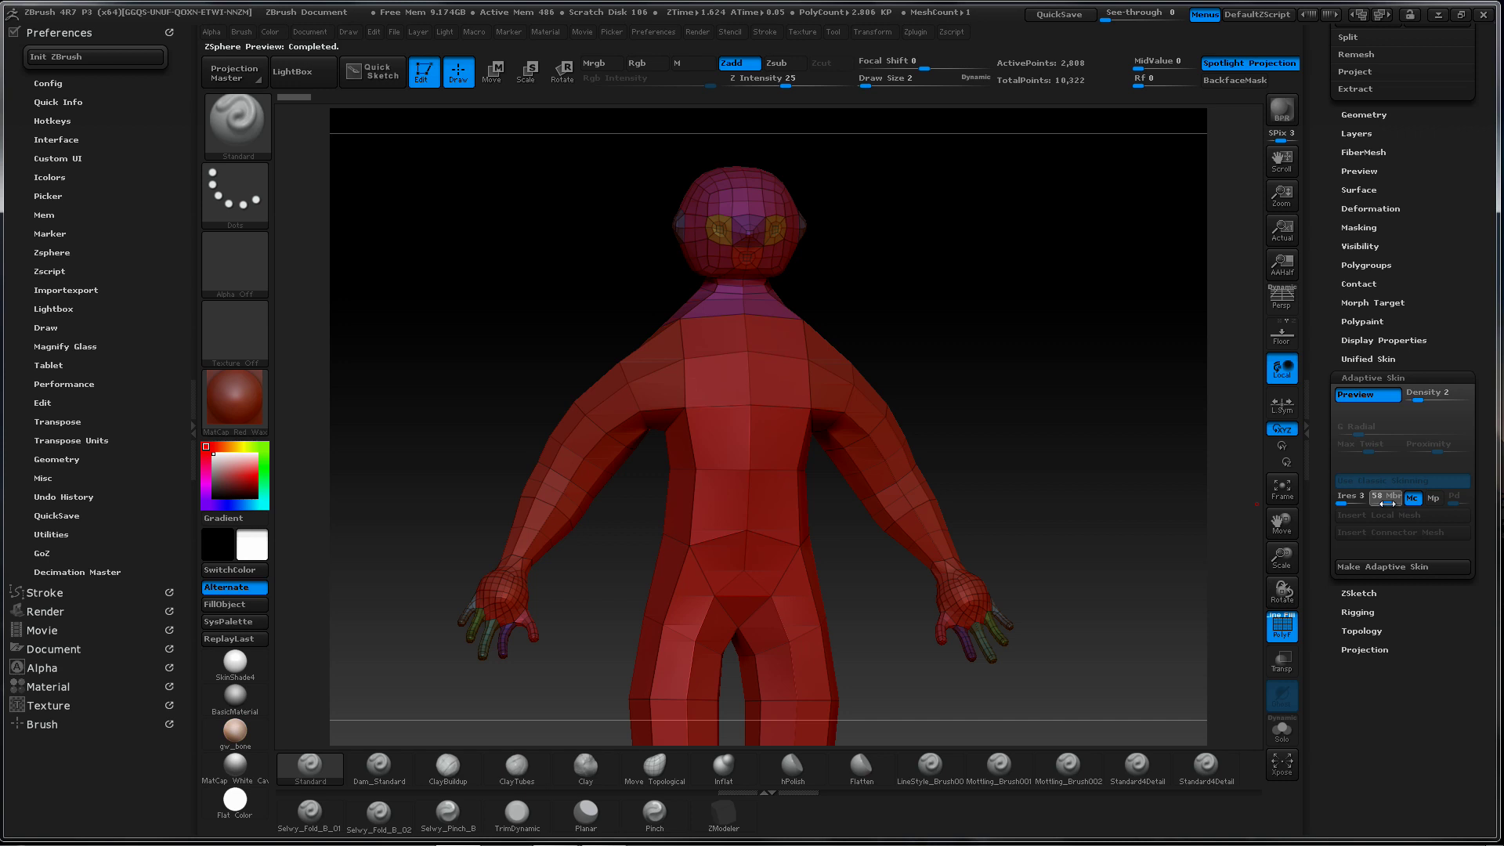
drag(1388, 504, 1389, 502)
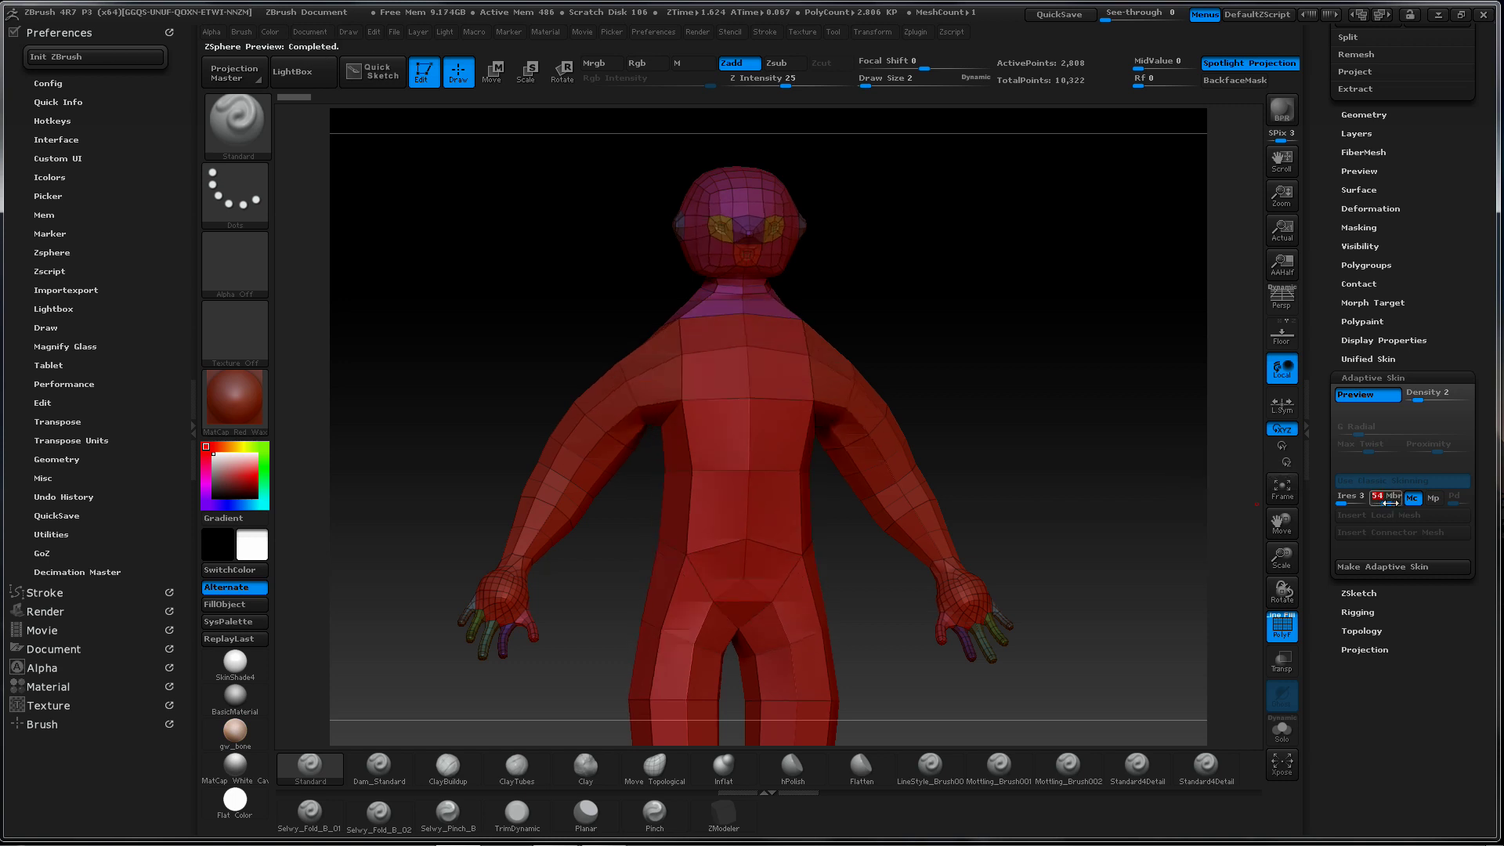
Turn on Minimal Skin to Parent, turn off Minimal Skin to Child, and set the membrane curvature to 4
click(1434, 498)
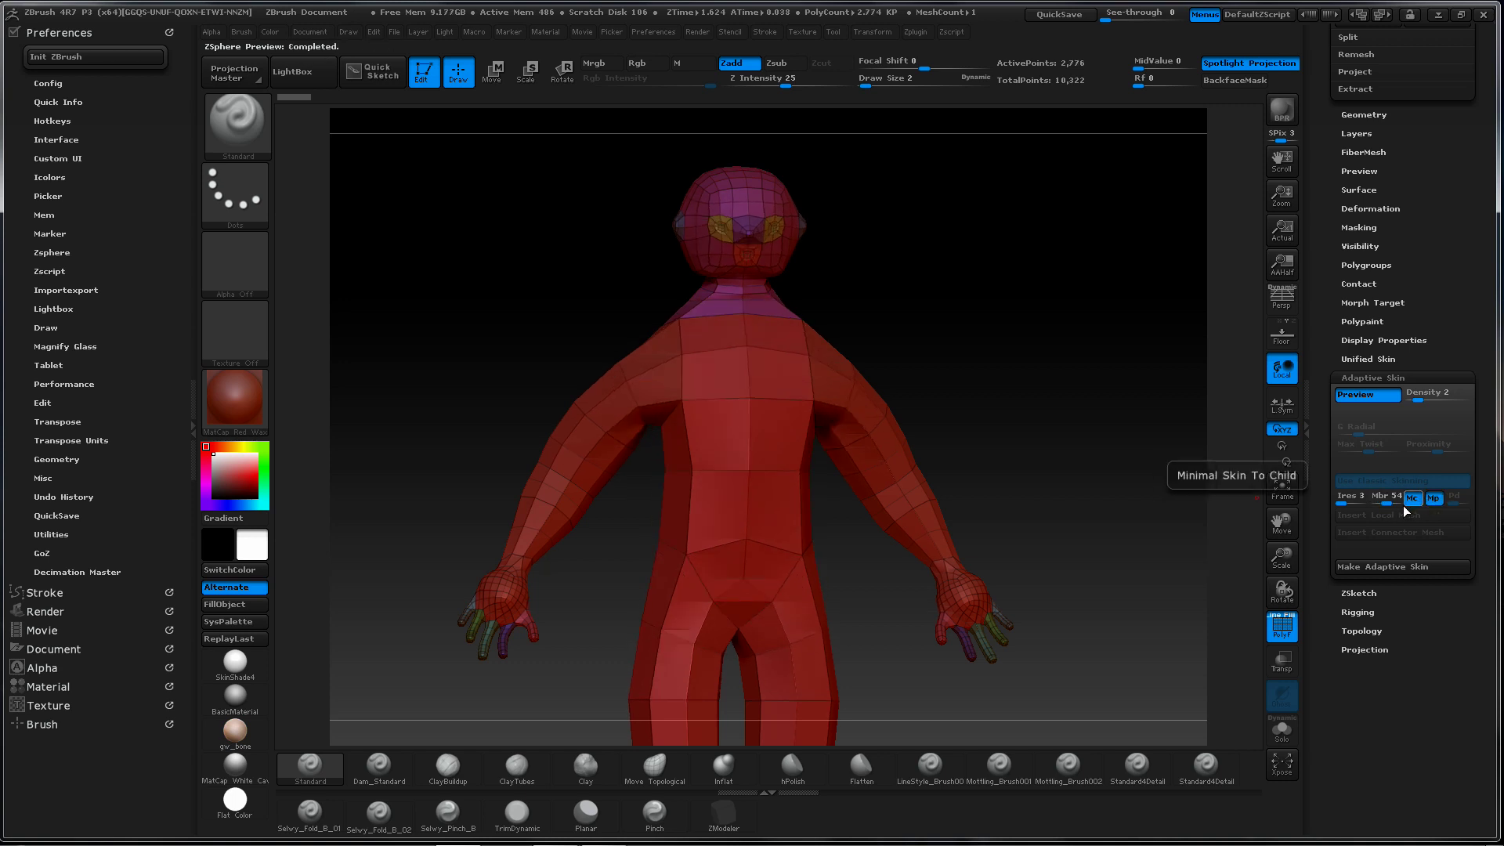
click(1413, 501)
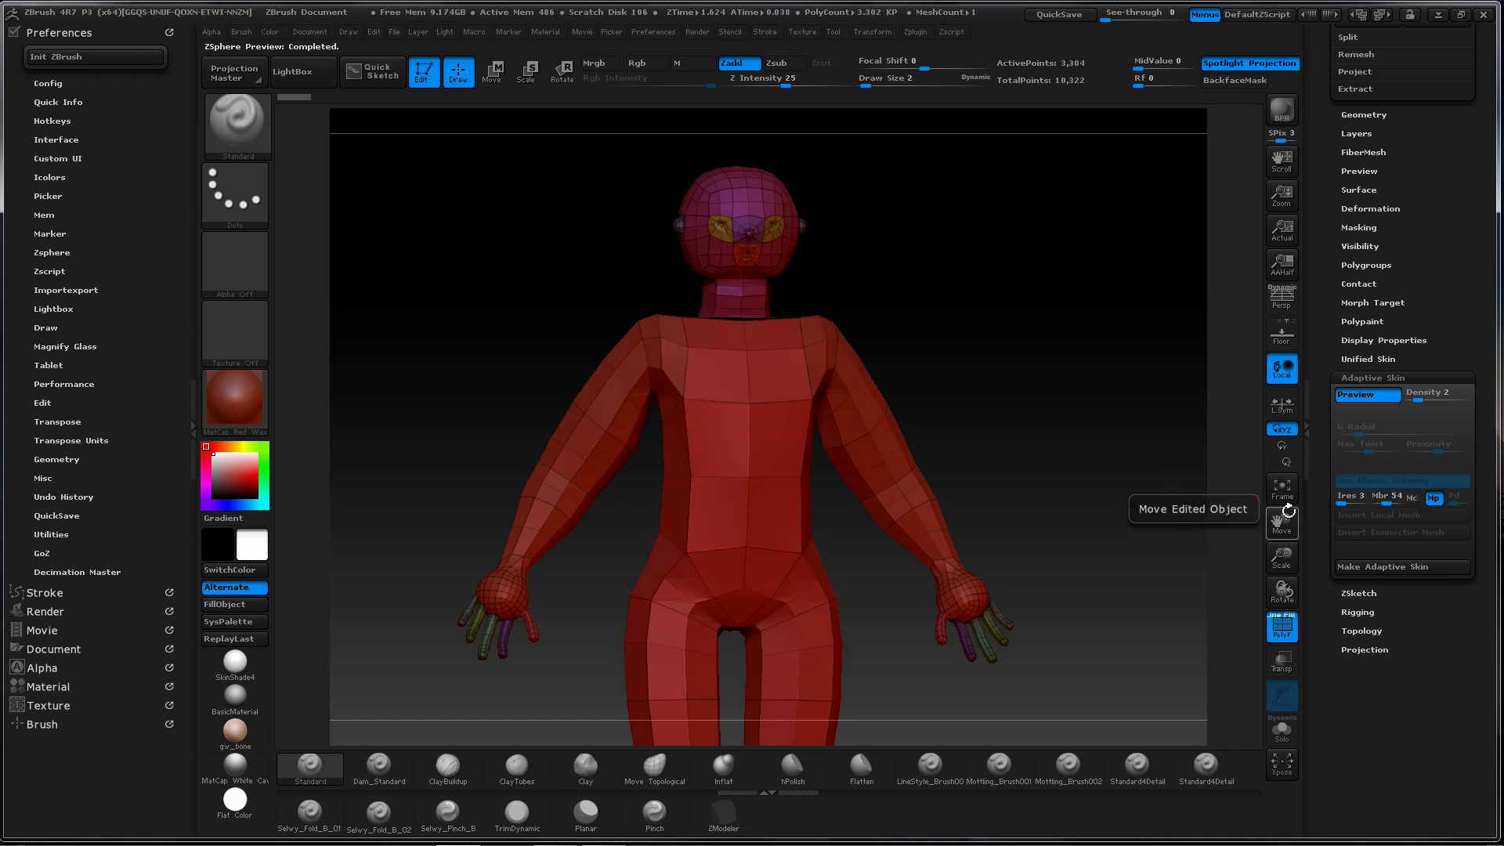
drag(1177, 518, 1200, 518)
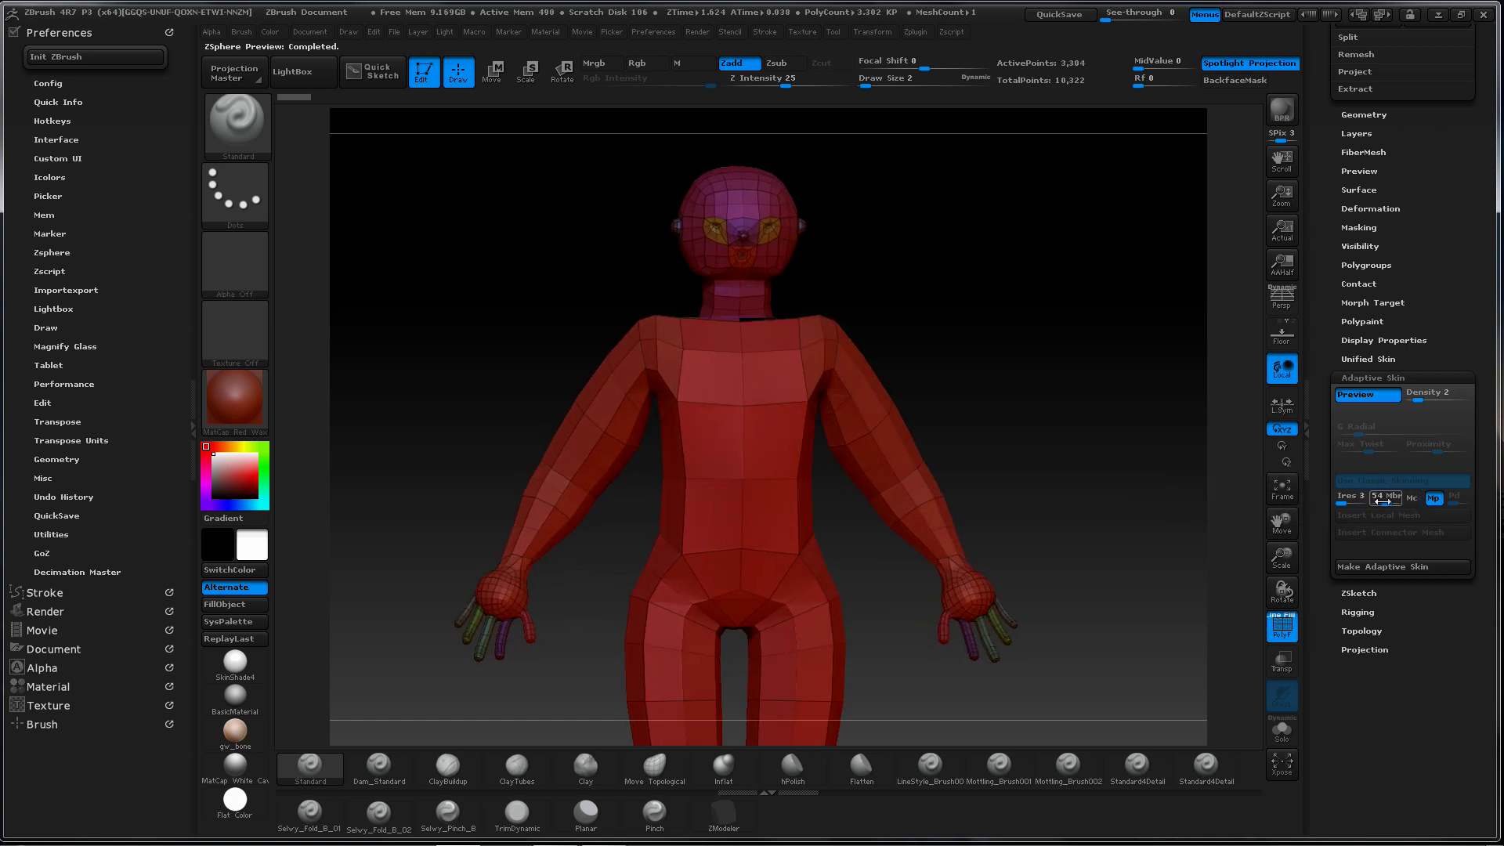
drag(1384, 502, 1378, 504)
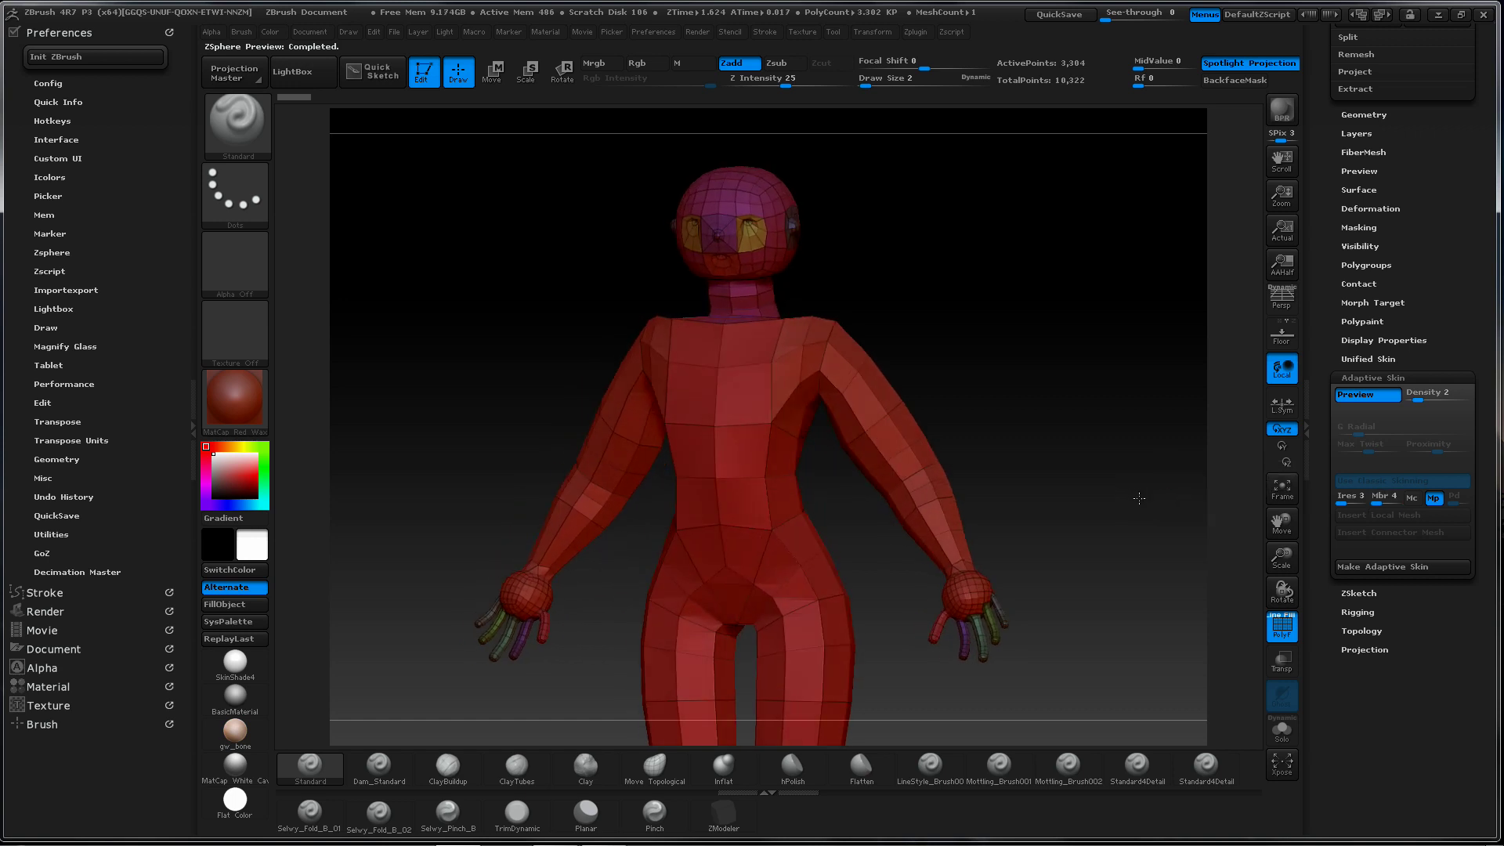
Examine the previewed skin's topology along the legs and around the feet
drag(1149, 501, 1091, 277)
drag(1027, 513, 991, 356)
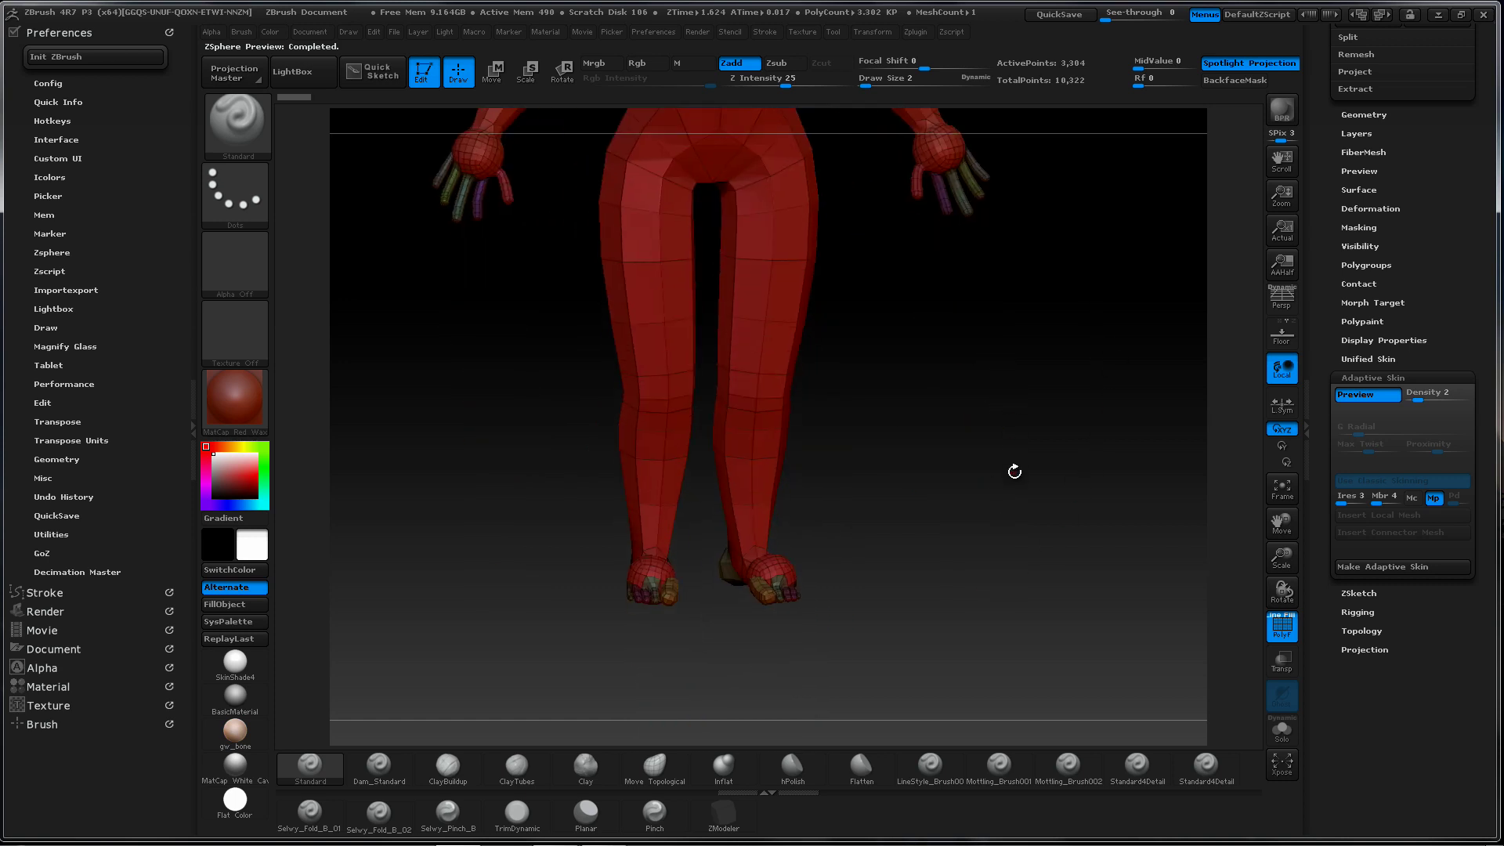
drag(1015, 471, 866, 525)
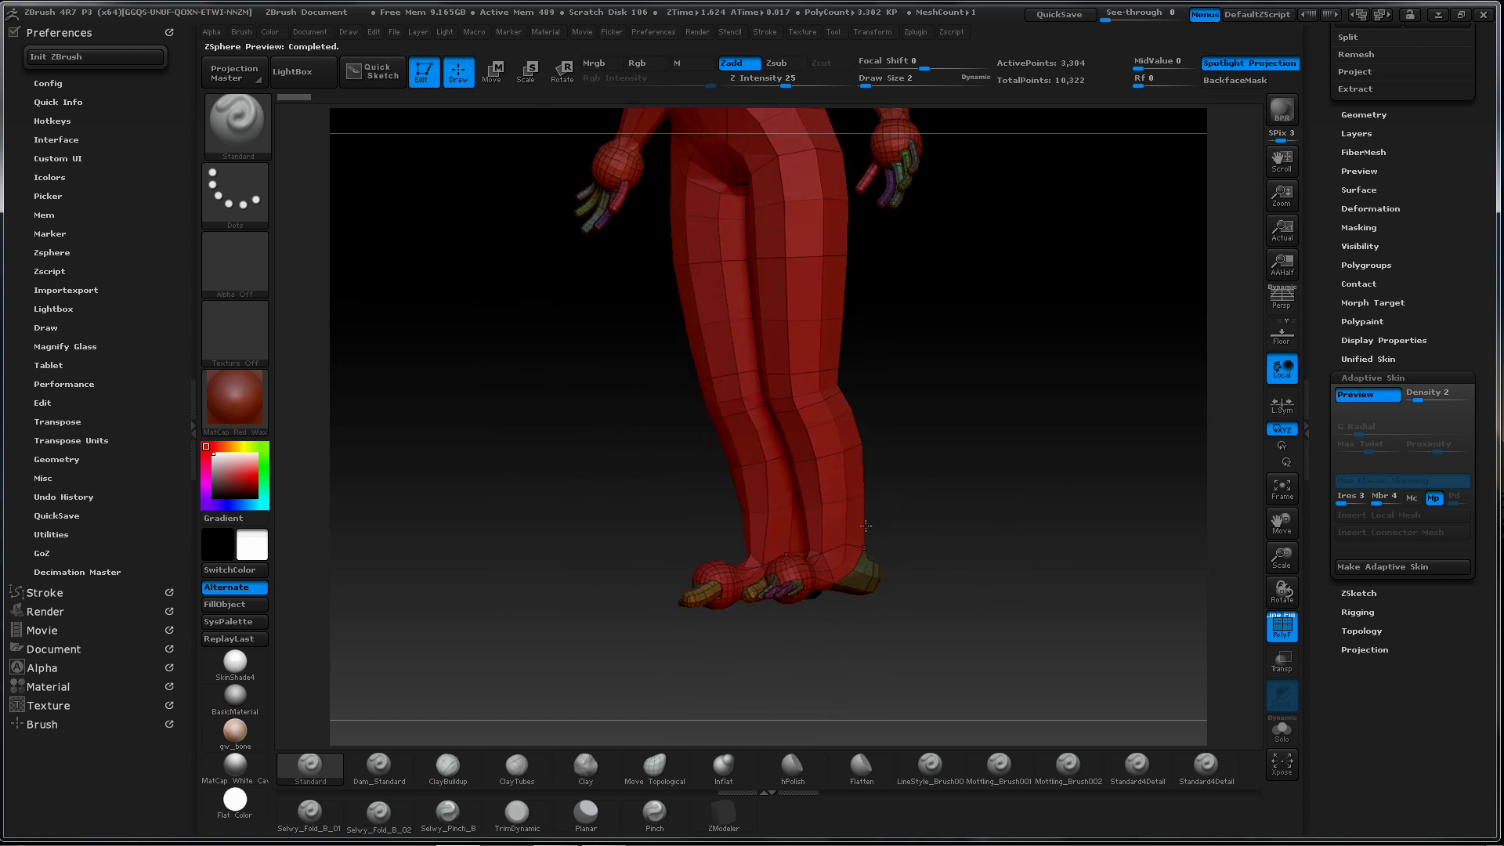
drag(992, 456, 1062, 456)
Return to the ZSpheres, and undo the last added ZSphere pair together with the classic skinning switch
key(a)
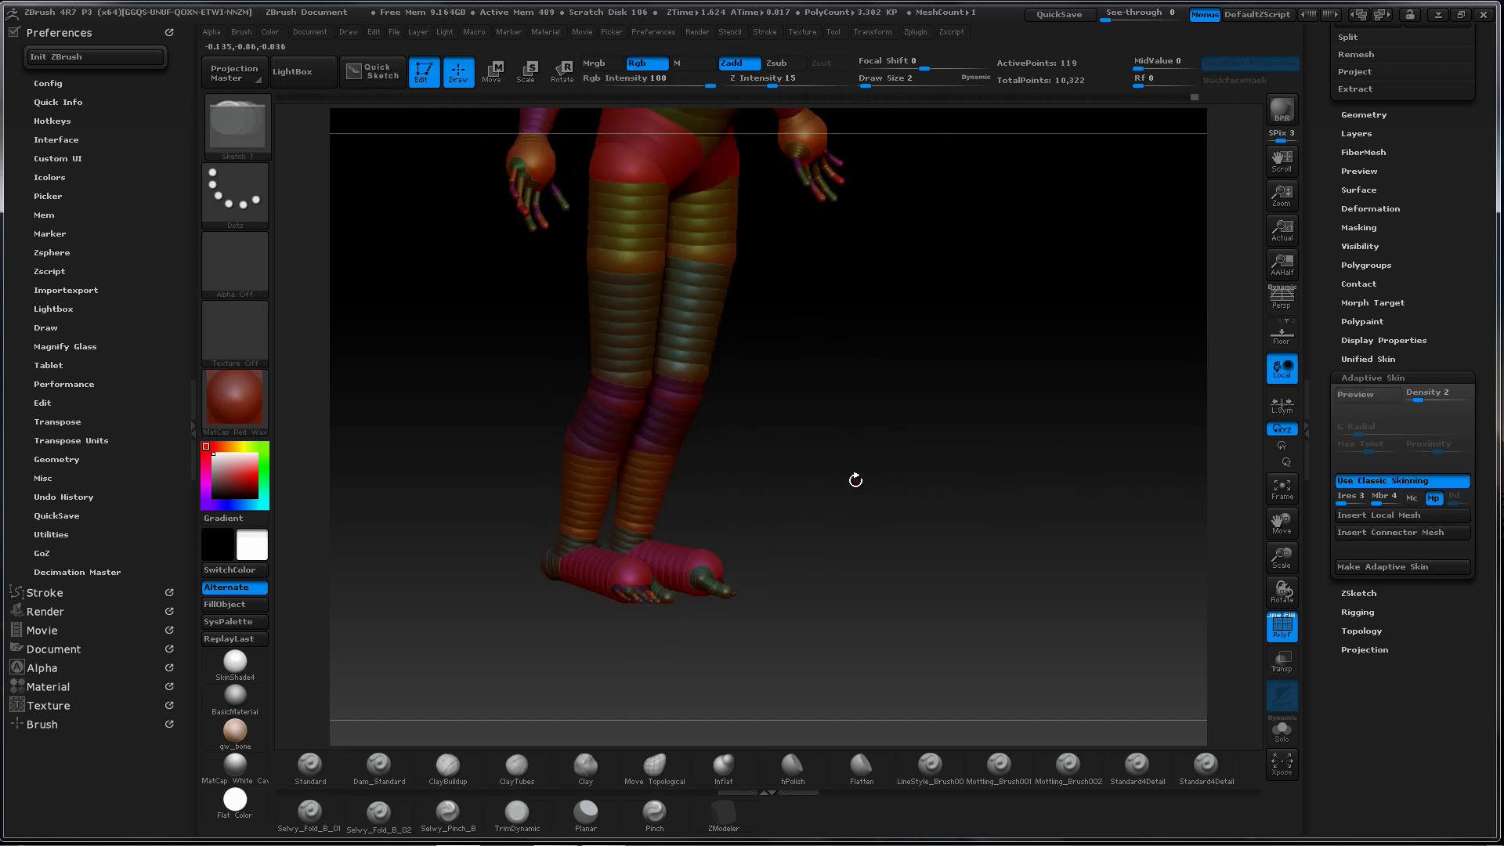
drag(855, 487, 899, 475)
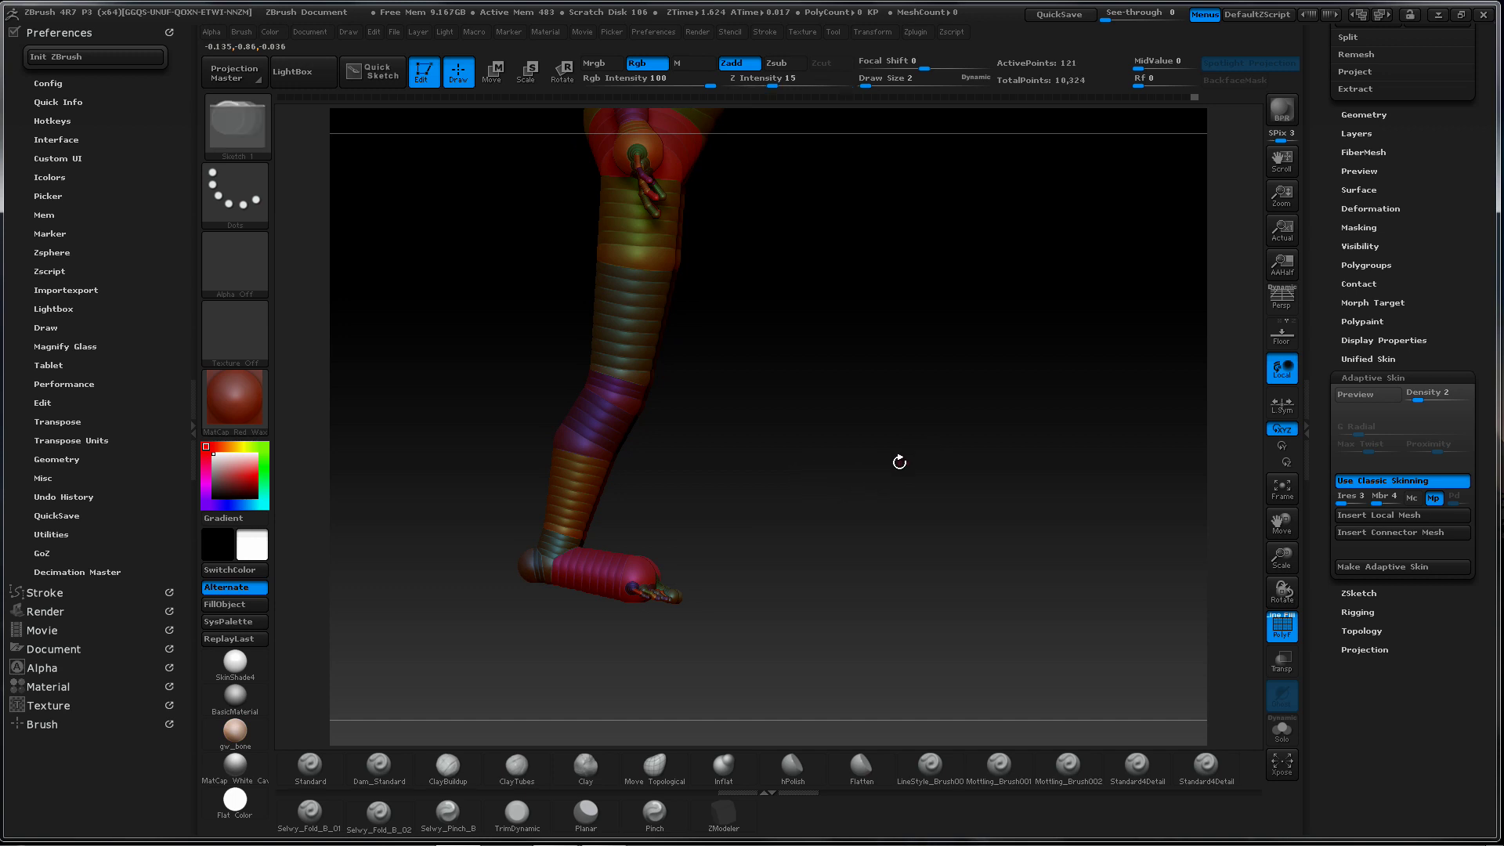
key(ctrl+z)
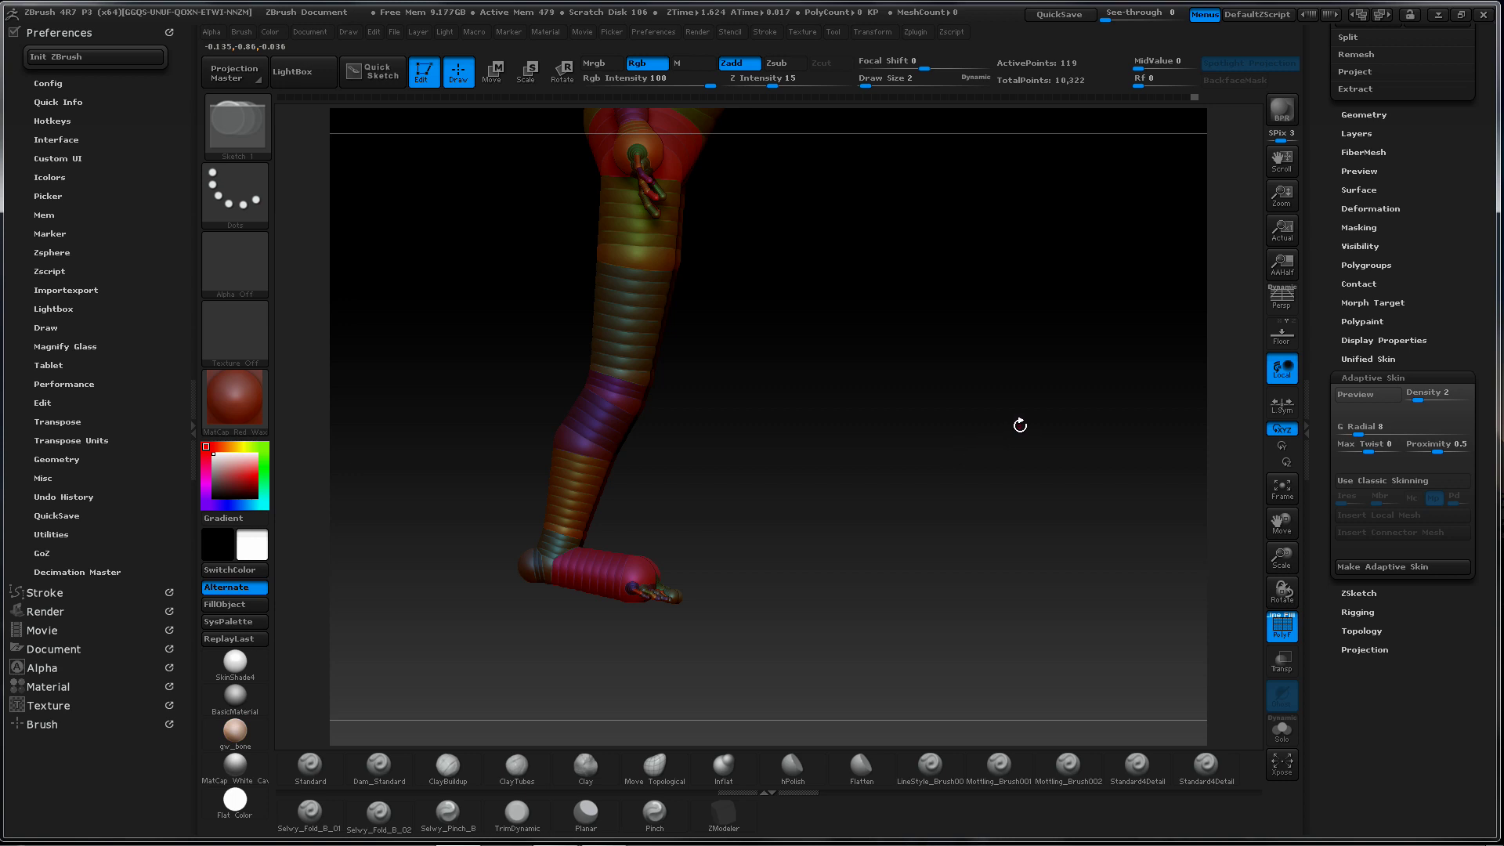
Insert a symmetrical pair of ZSpheres midway along the feet, between the ankle and the ball of the foot
key(w)
mouse_move(961, 342)
alt+mouse_down()
mouse_move(950, 550)
mouse_move(919, 599)
mouse_move(945, 490)
mouse_move(873, 495)
mouse_move(980, 510)
alt+mouse_up()
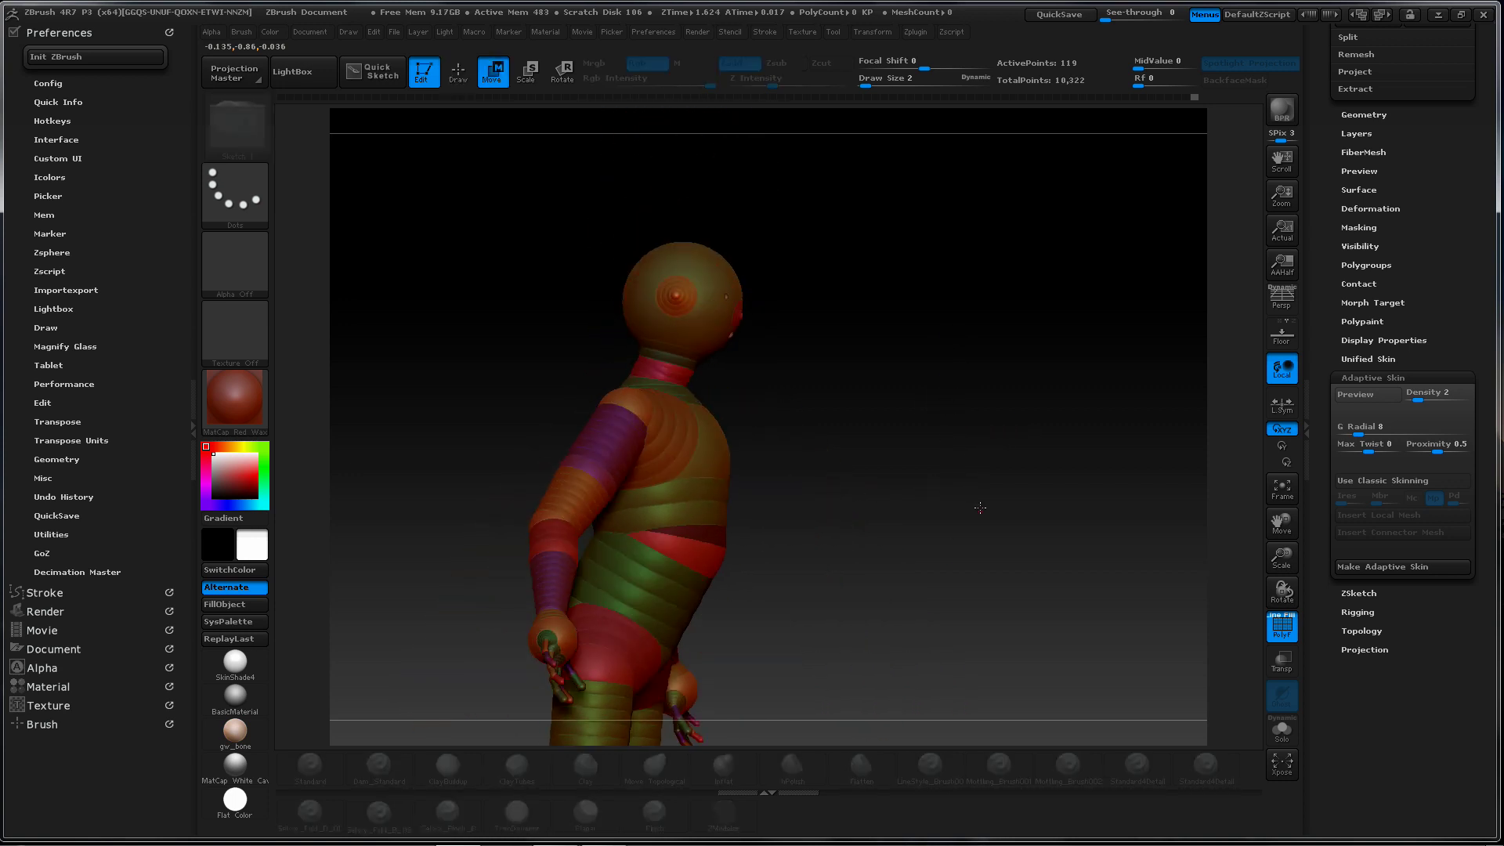
alt+drag(948, 627, 957, 416)
alt+drag(870, 625, 1000, 340)
mouse_move(967, 444)
mouse_down()
mouse_move(947, 494)
mouse_move(891, 542)
mouse_move(921, 474)
mouse_move(1059, 461)
mouse_up()
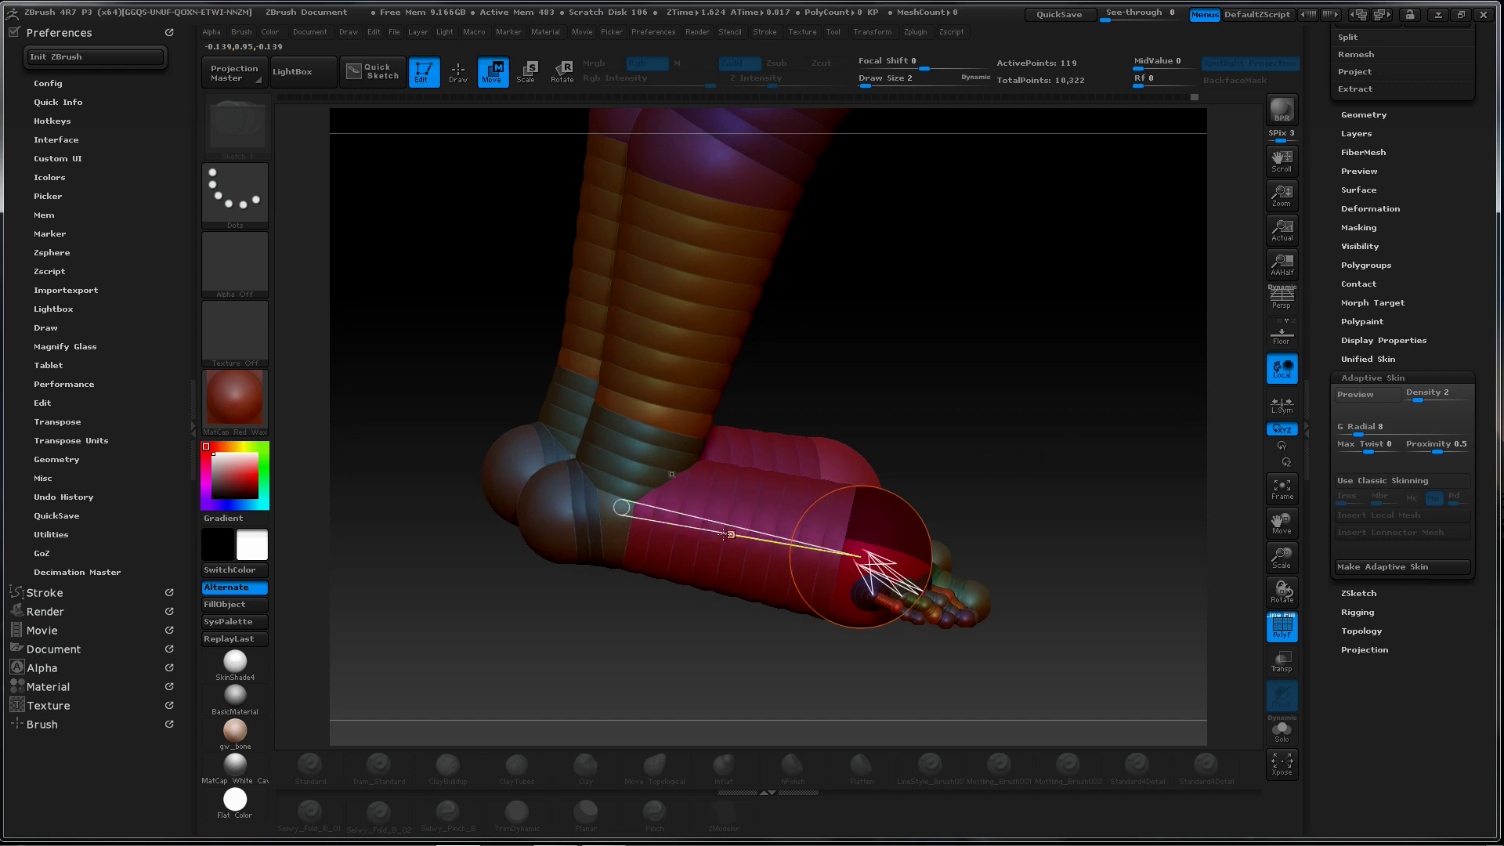
key(q)
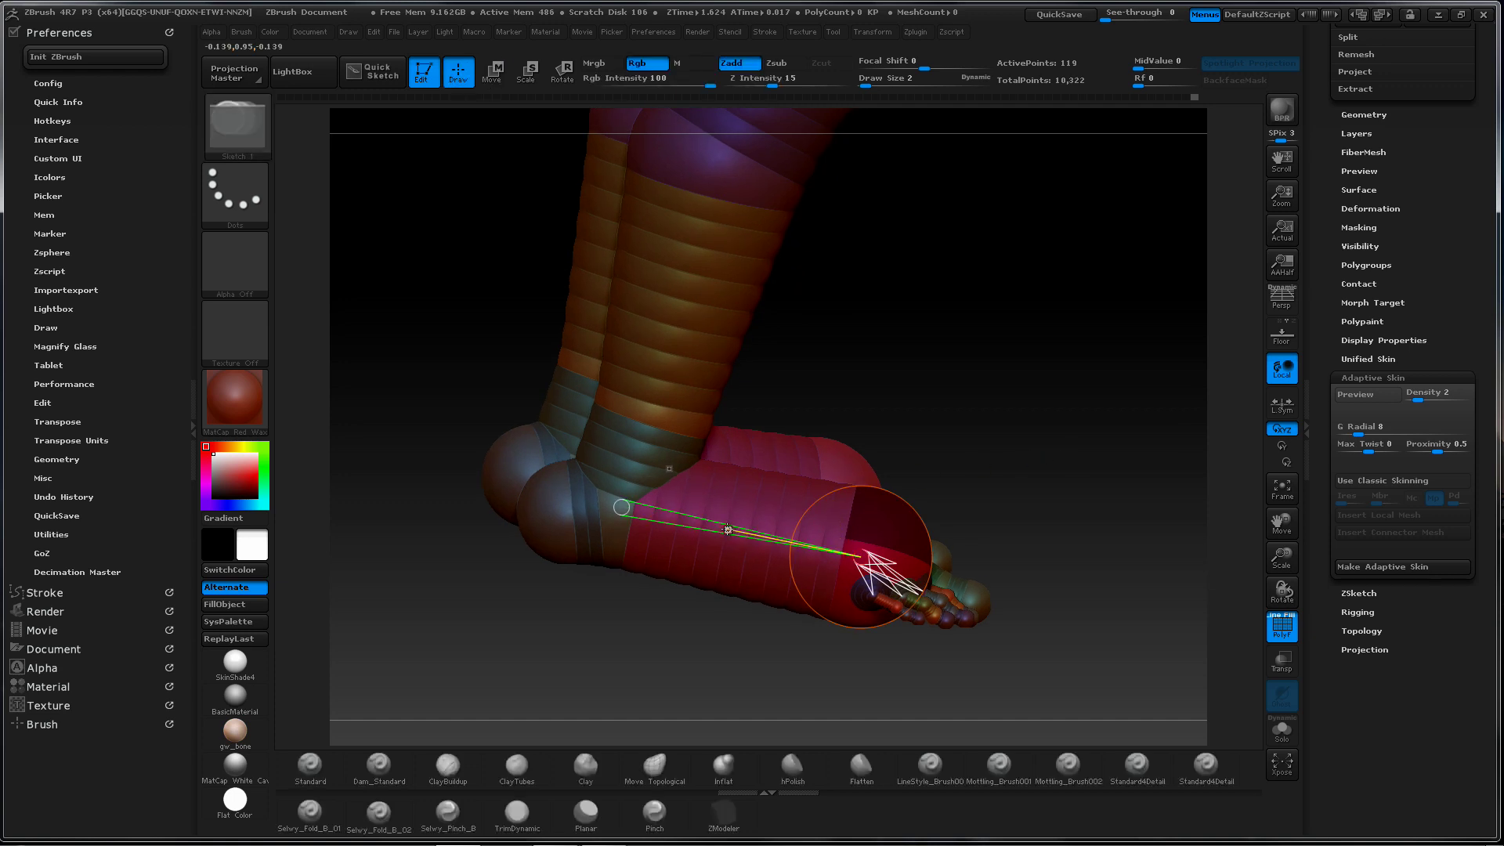
click(726, 532)
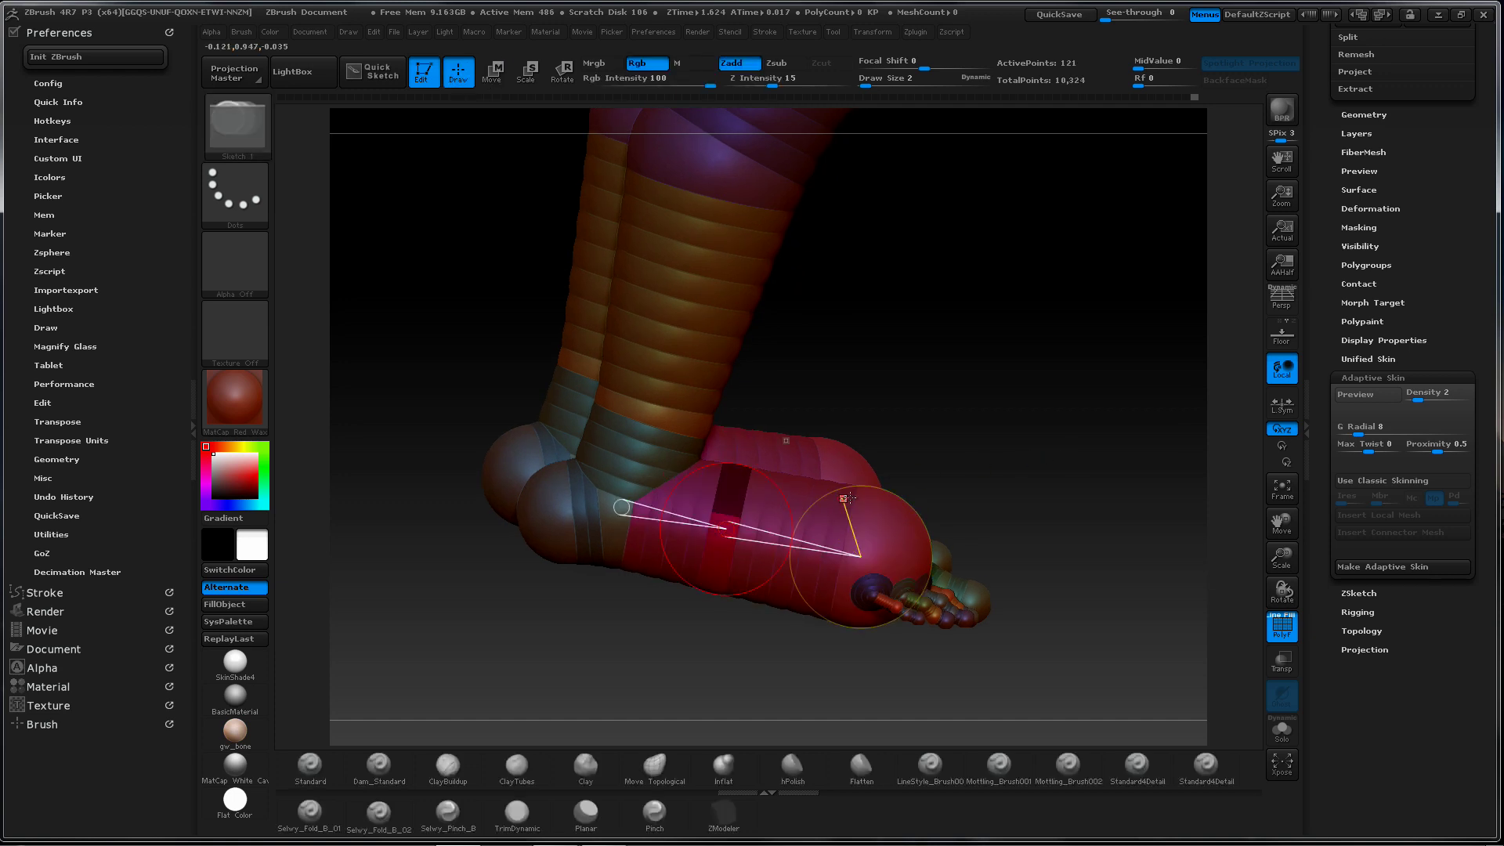
Switch the ZSphere figure to classic skinning and preview the skin around the feet
click(1376, 482)
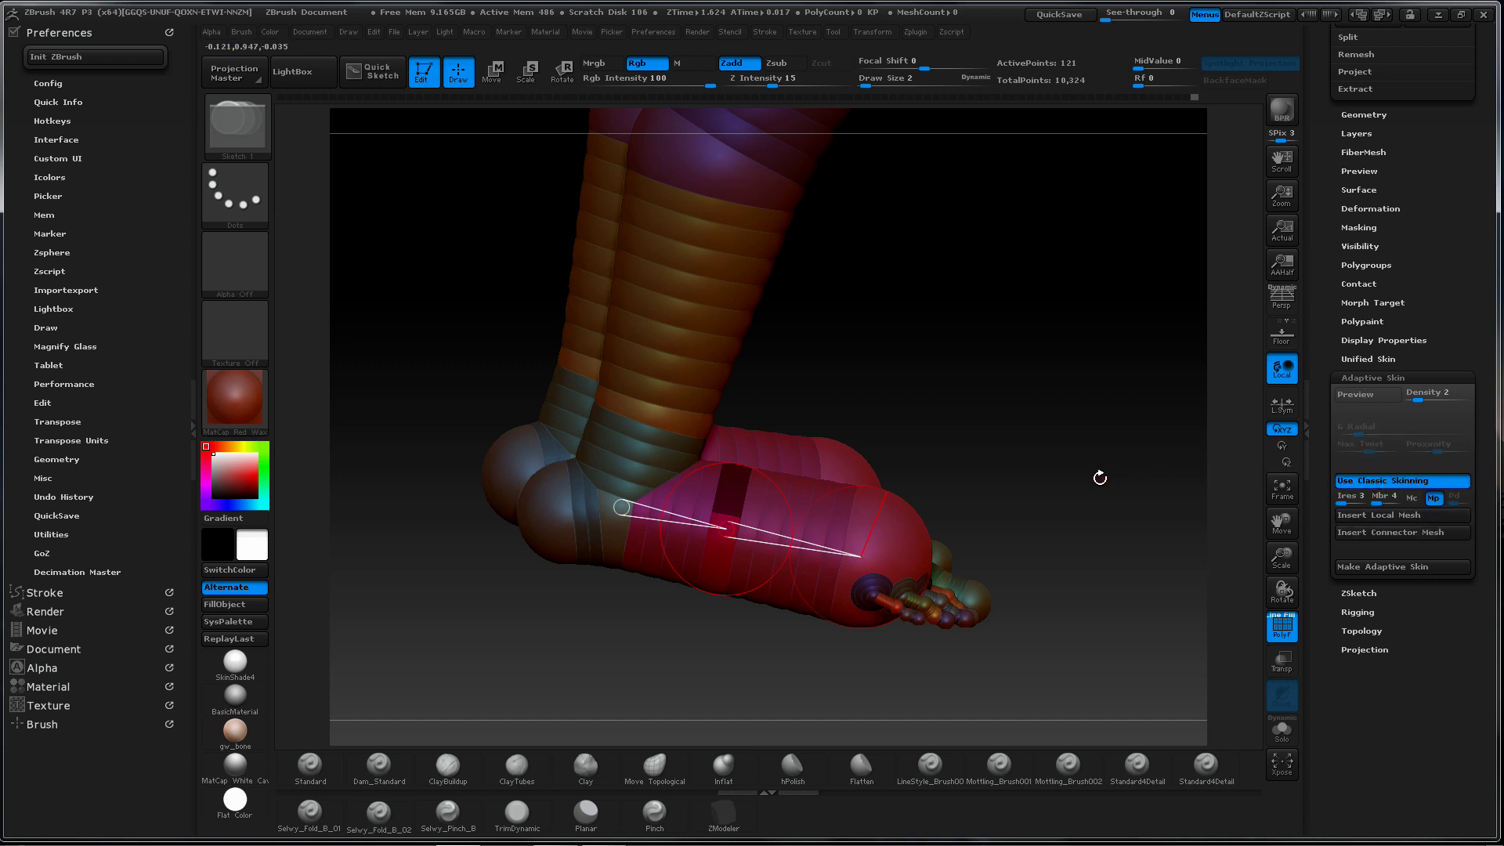
key(a)
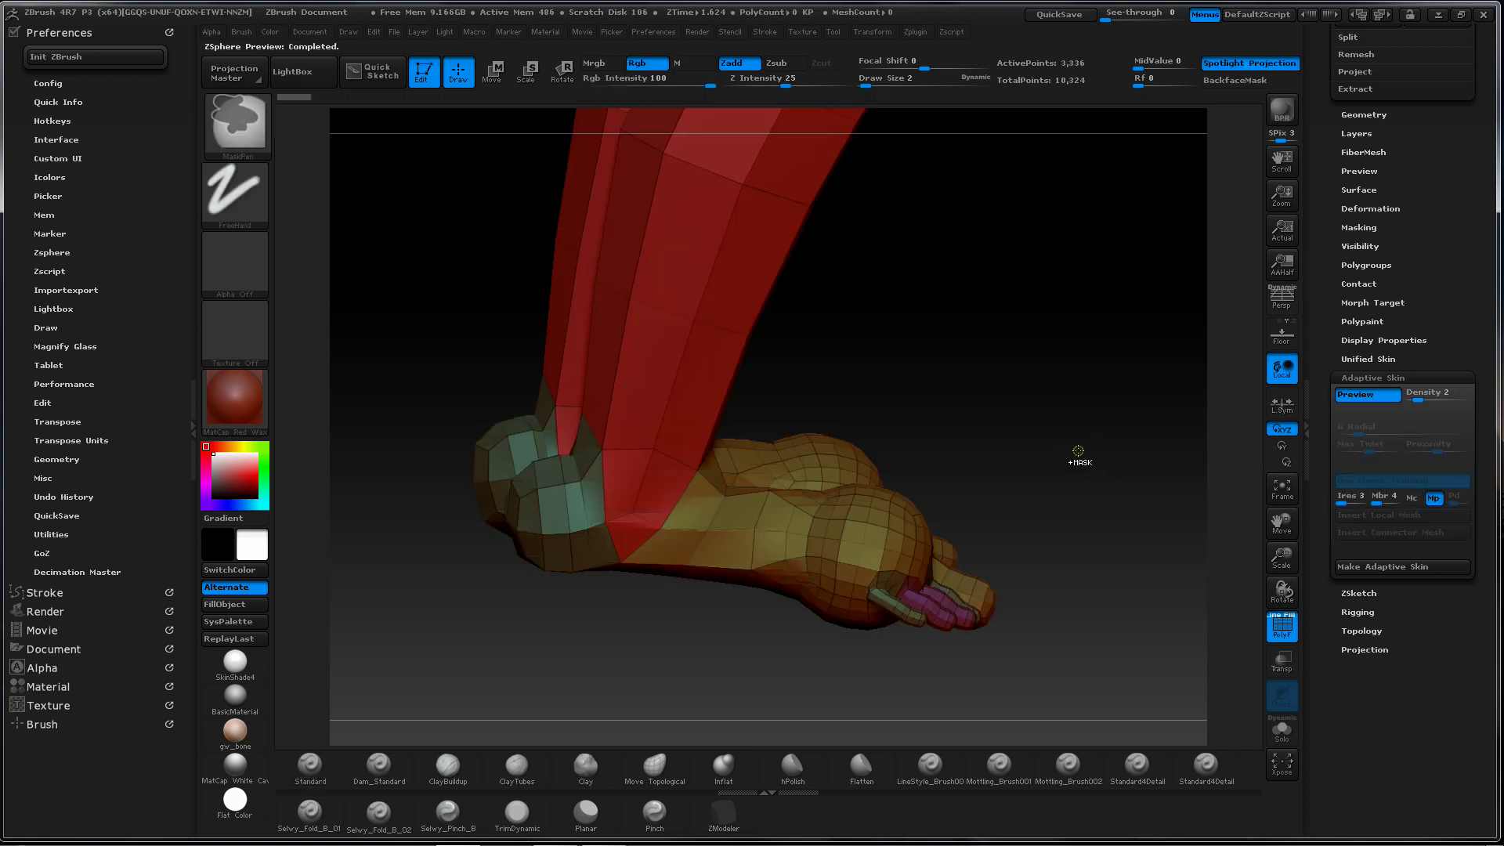
key(a)
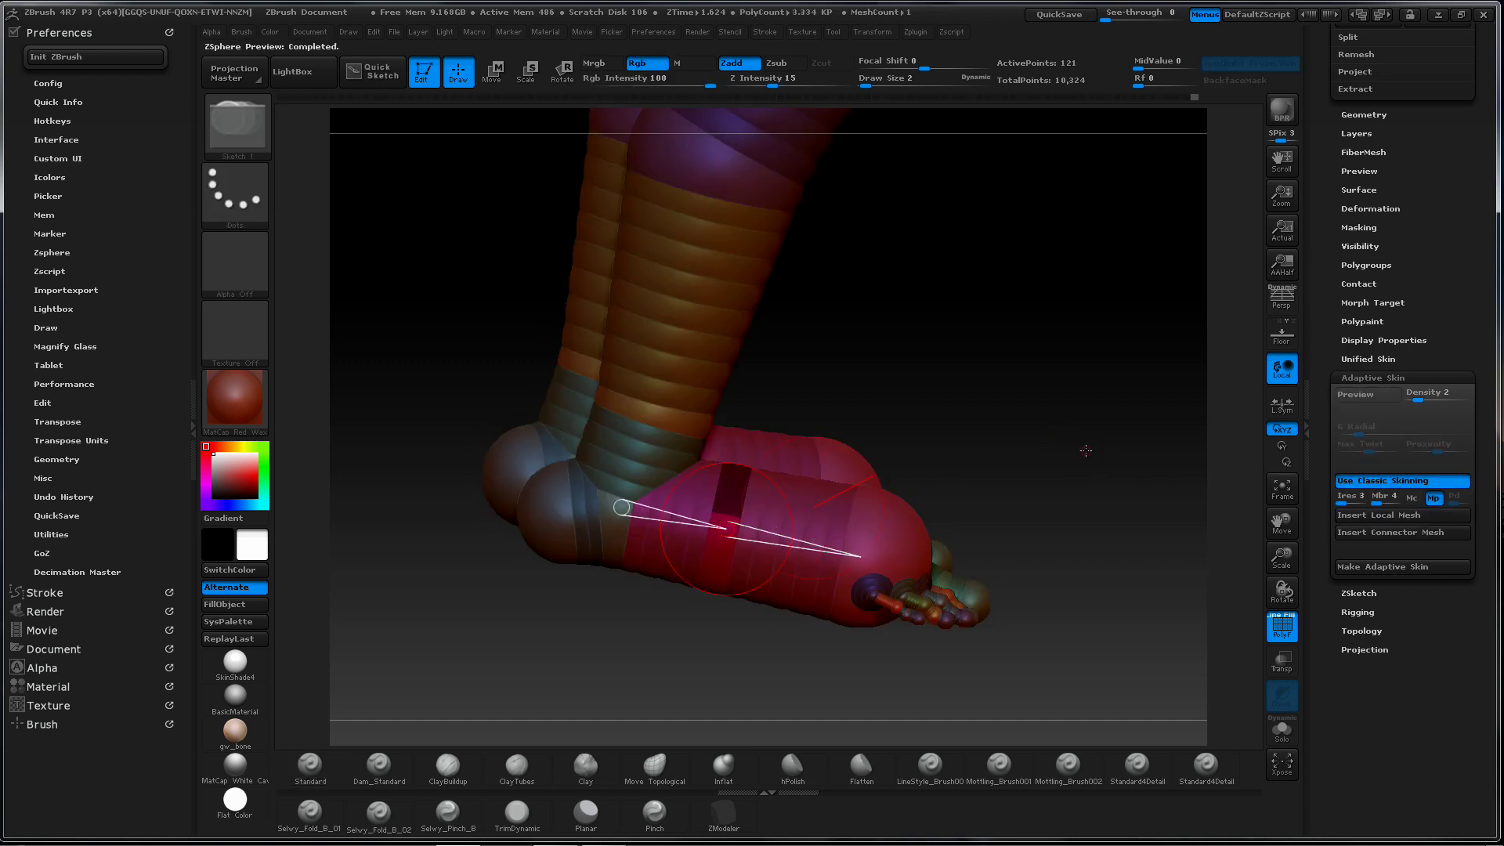
drag(1084, 450, 1077, 465)
key(w)
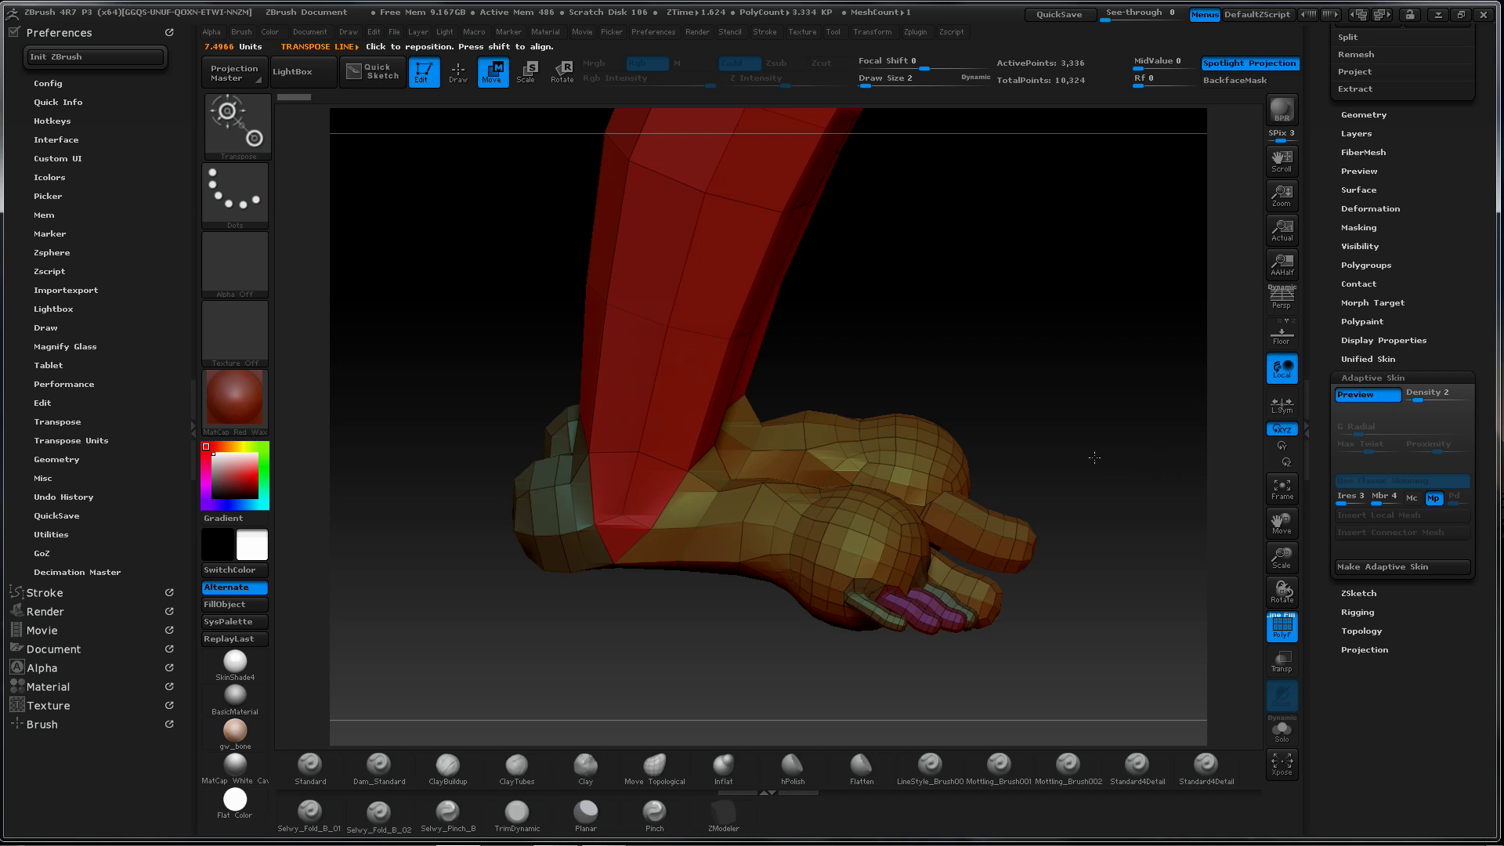
key(a)
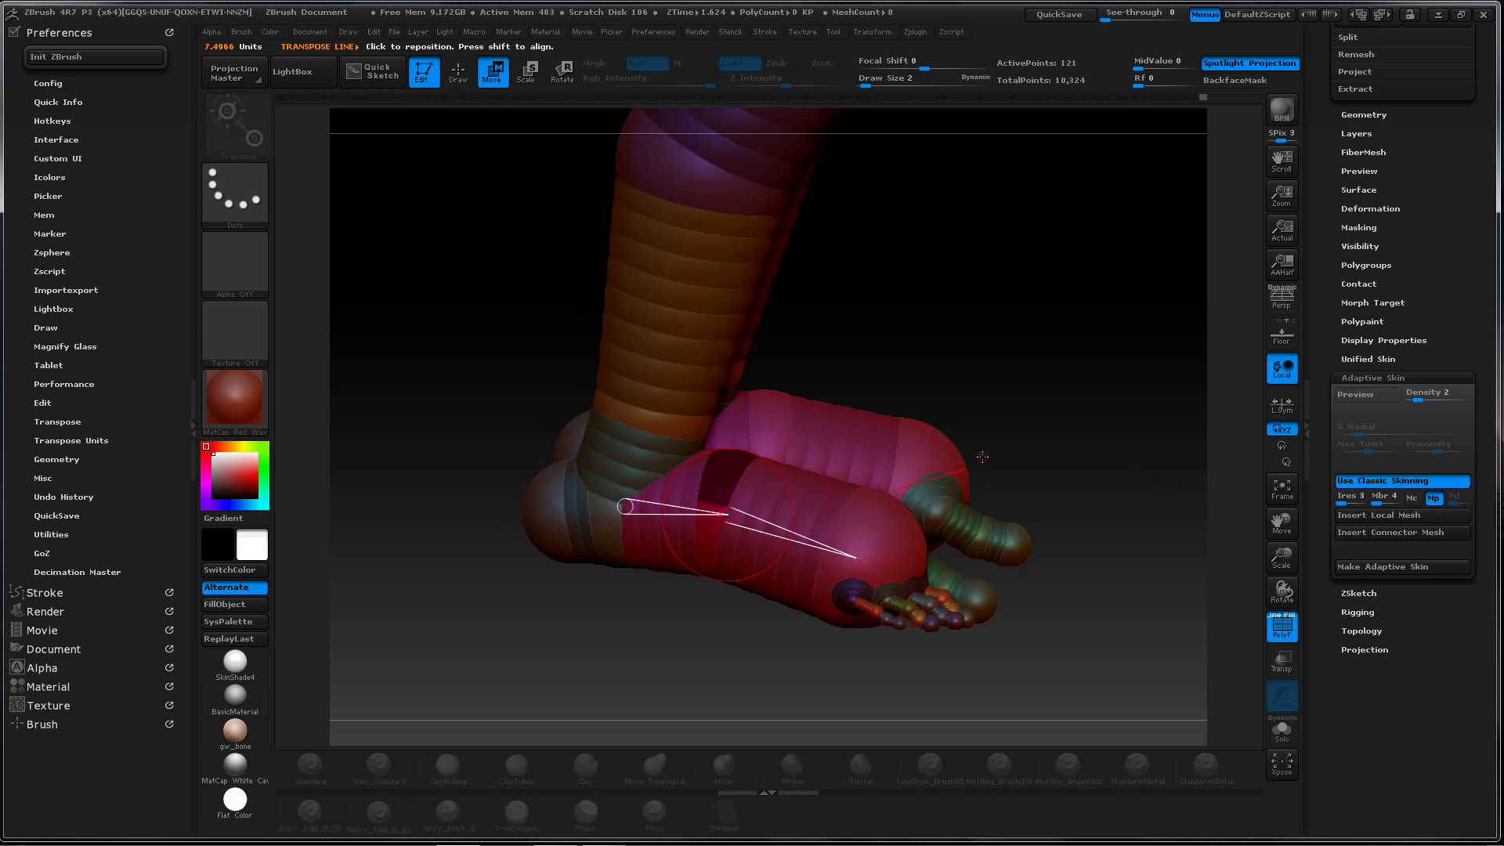
Shift the mid-foot ZSphere pair slightly toward the toes and adjust its scale
drag(1088, 416, 1066, 546)
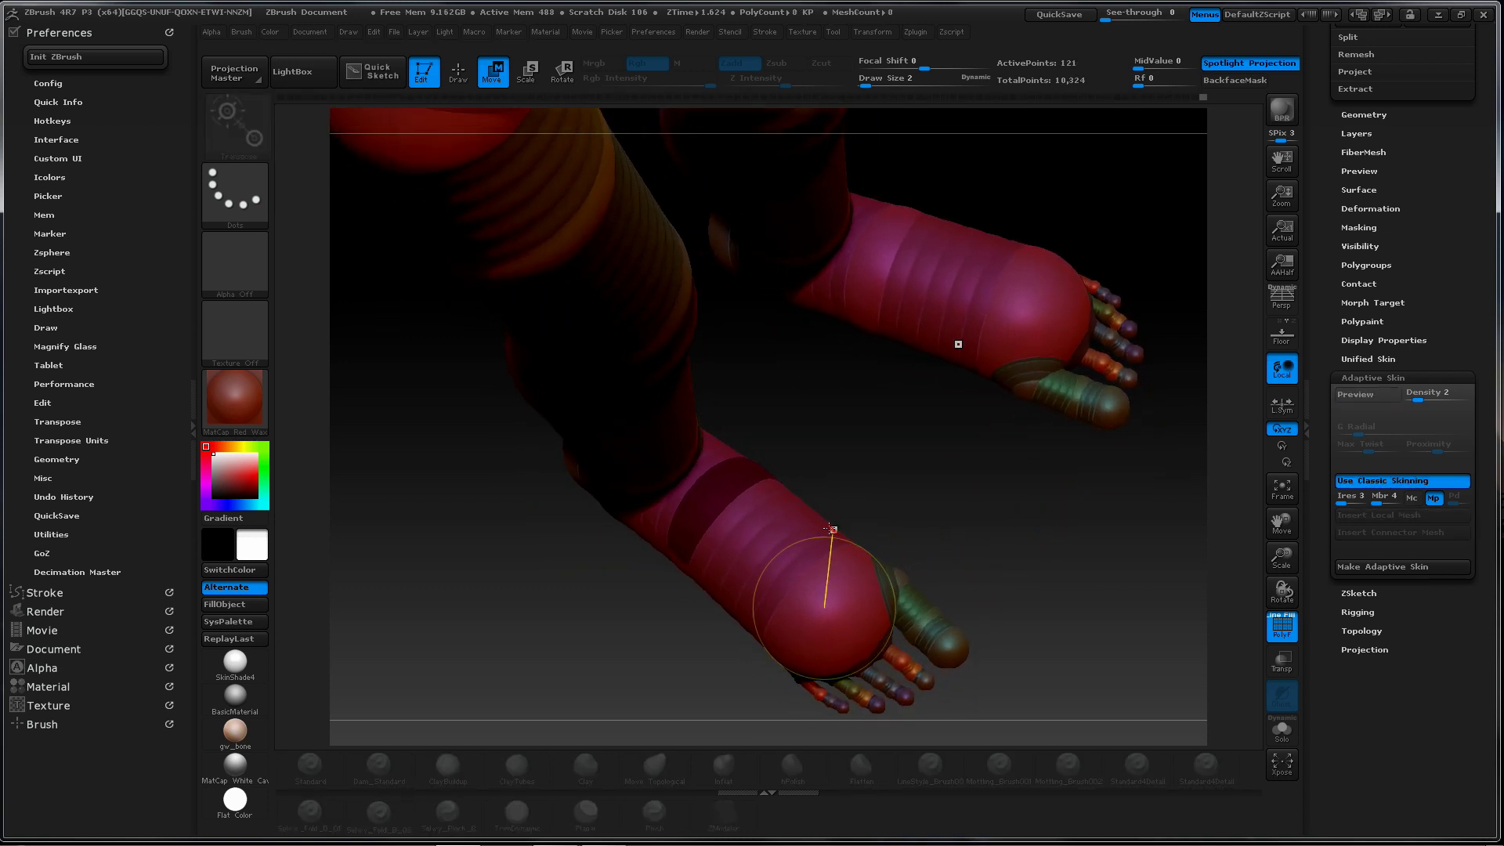
drag(708, 495, 725, 520)
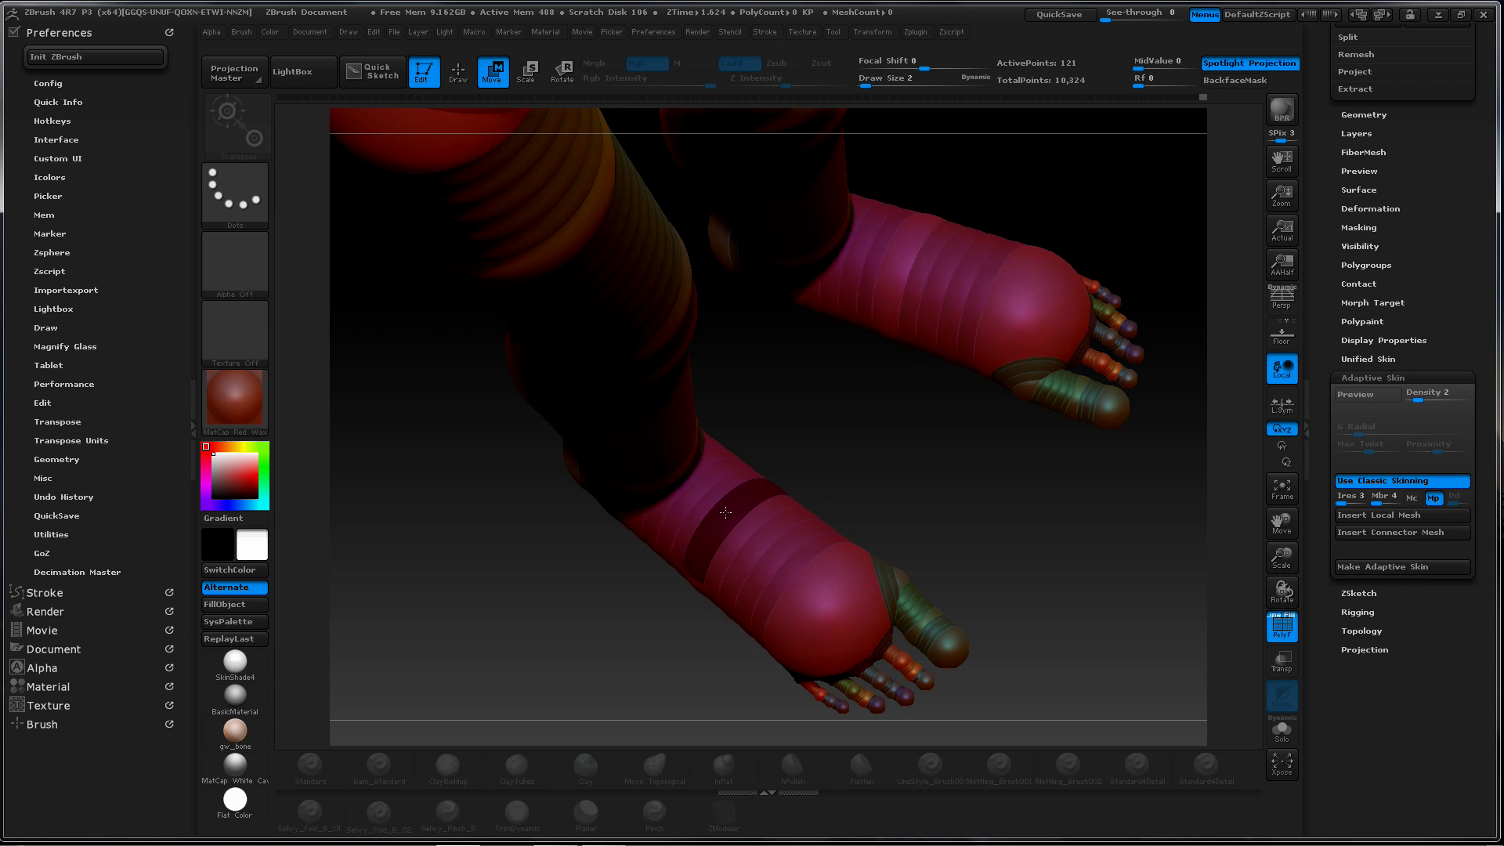
drag(973, 541, 656, 463)
key(e)
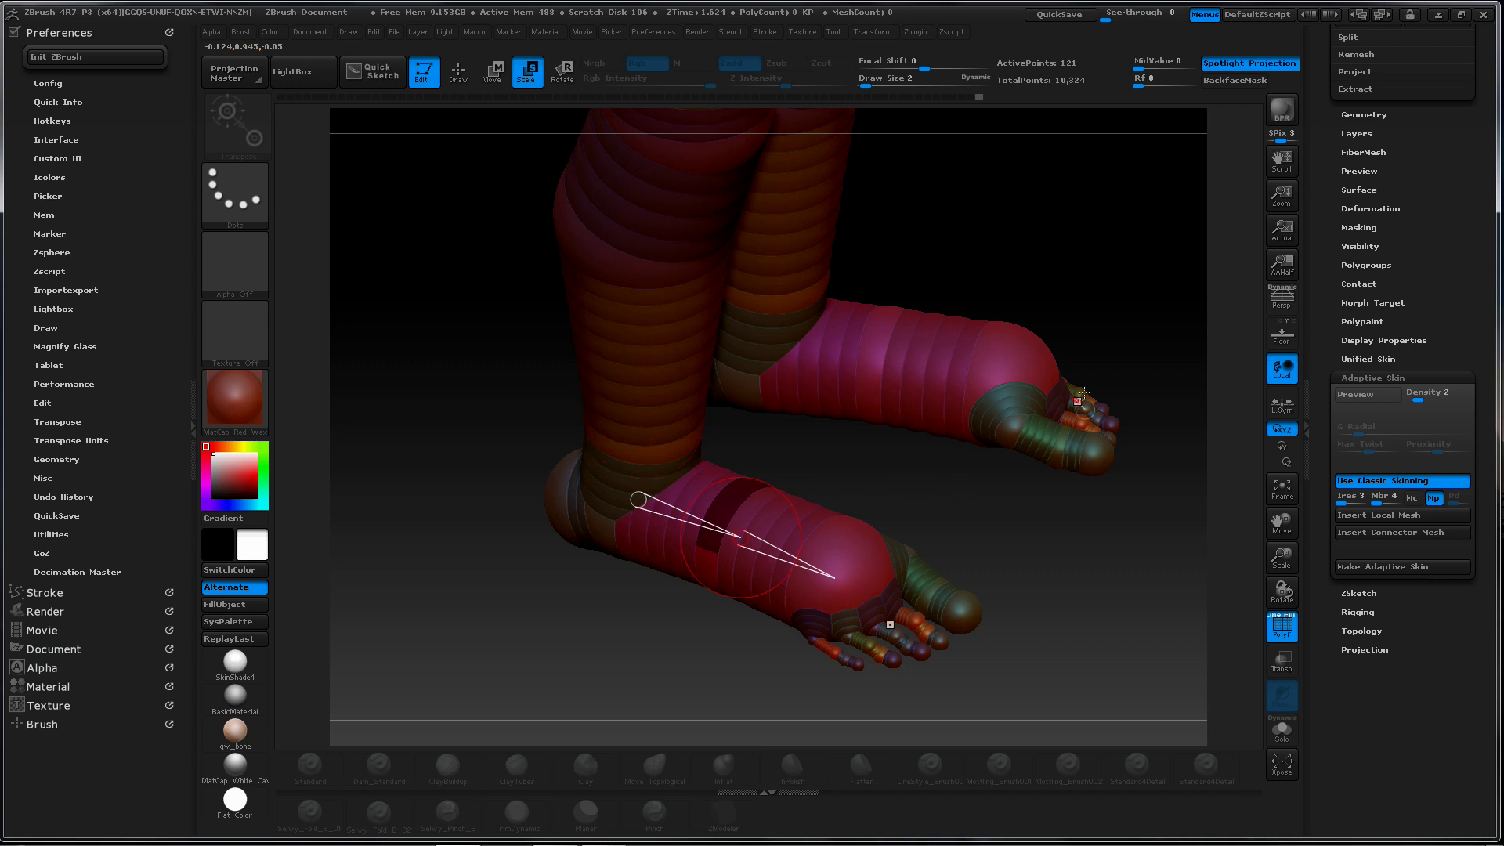
key(a)
key(a)
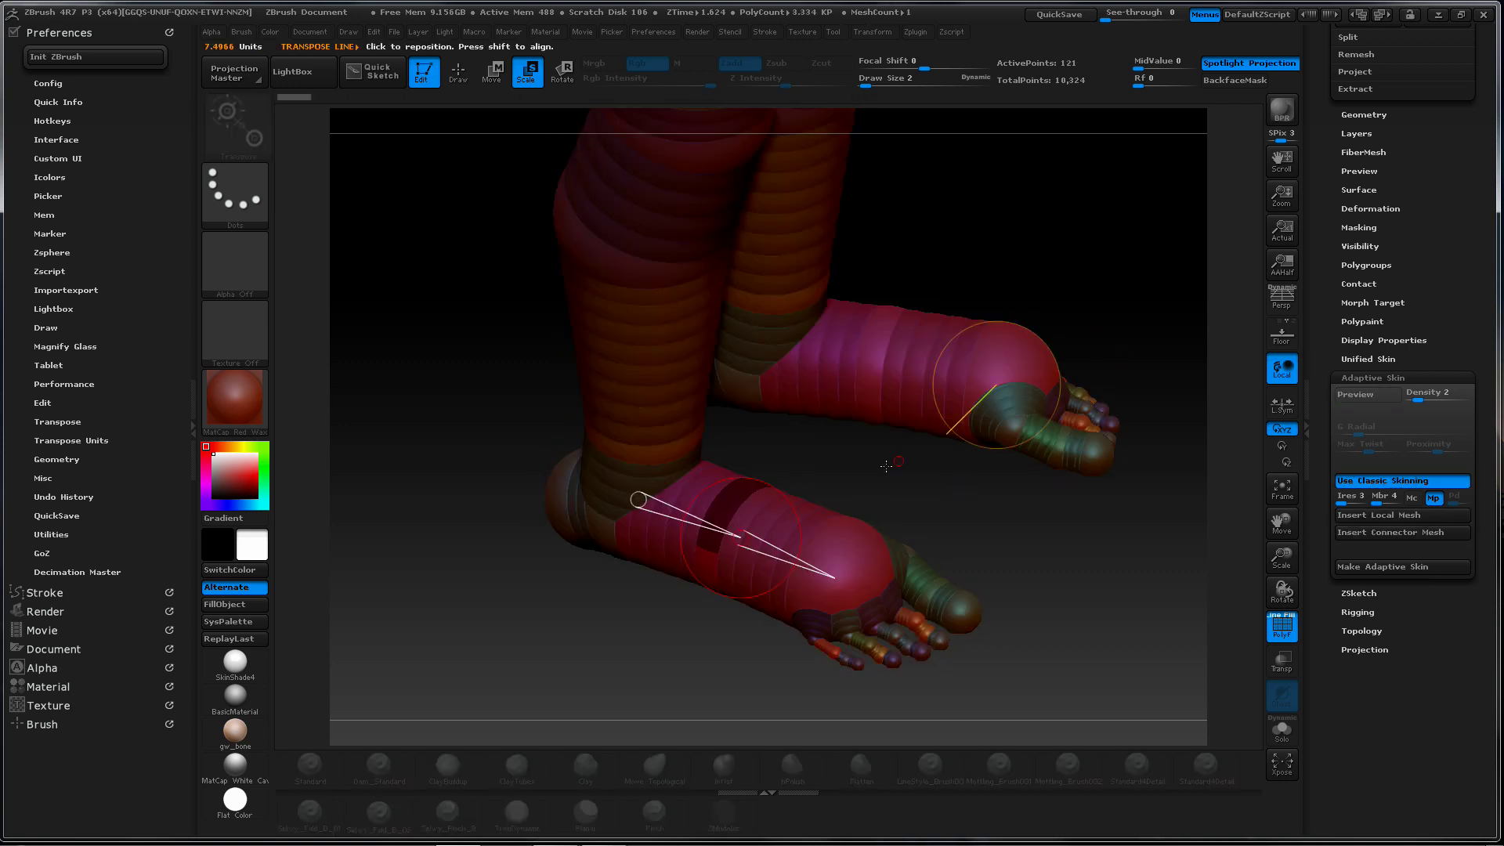
drag(729, 509, 735, 503)
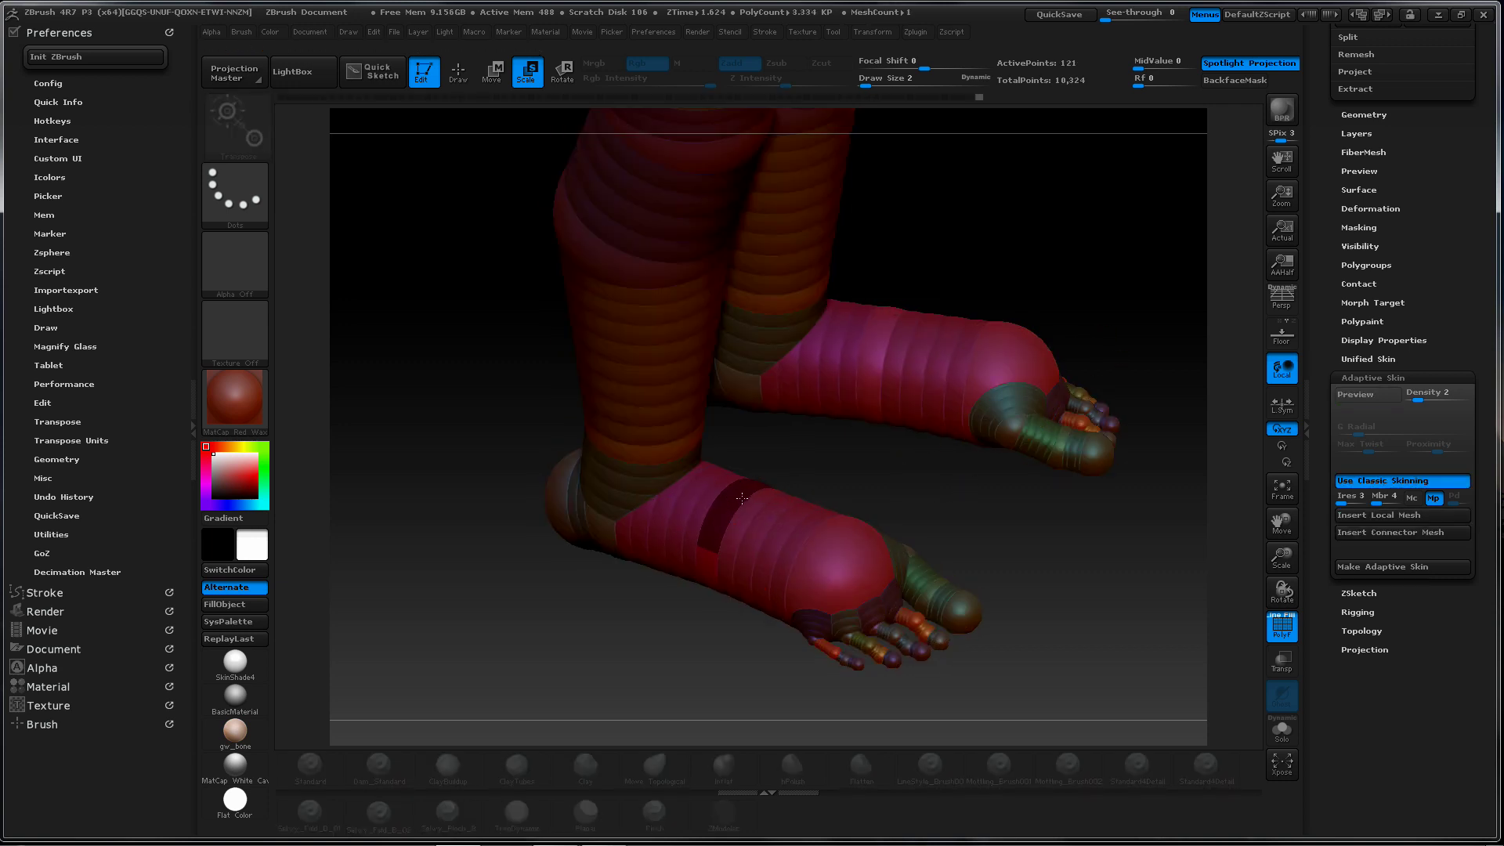
Preview the skin of the feet and set the membrane curvature to 35
key(a)
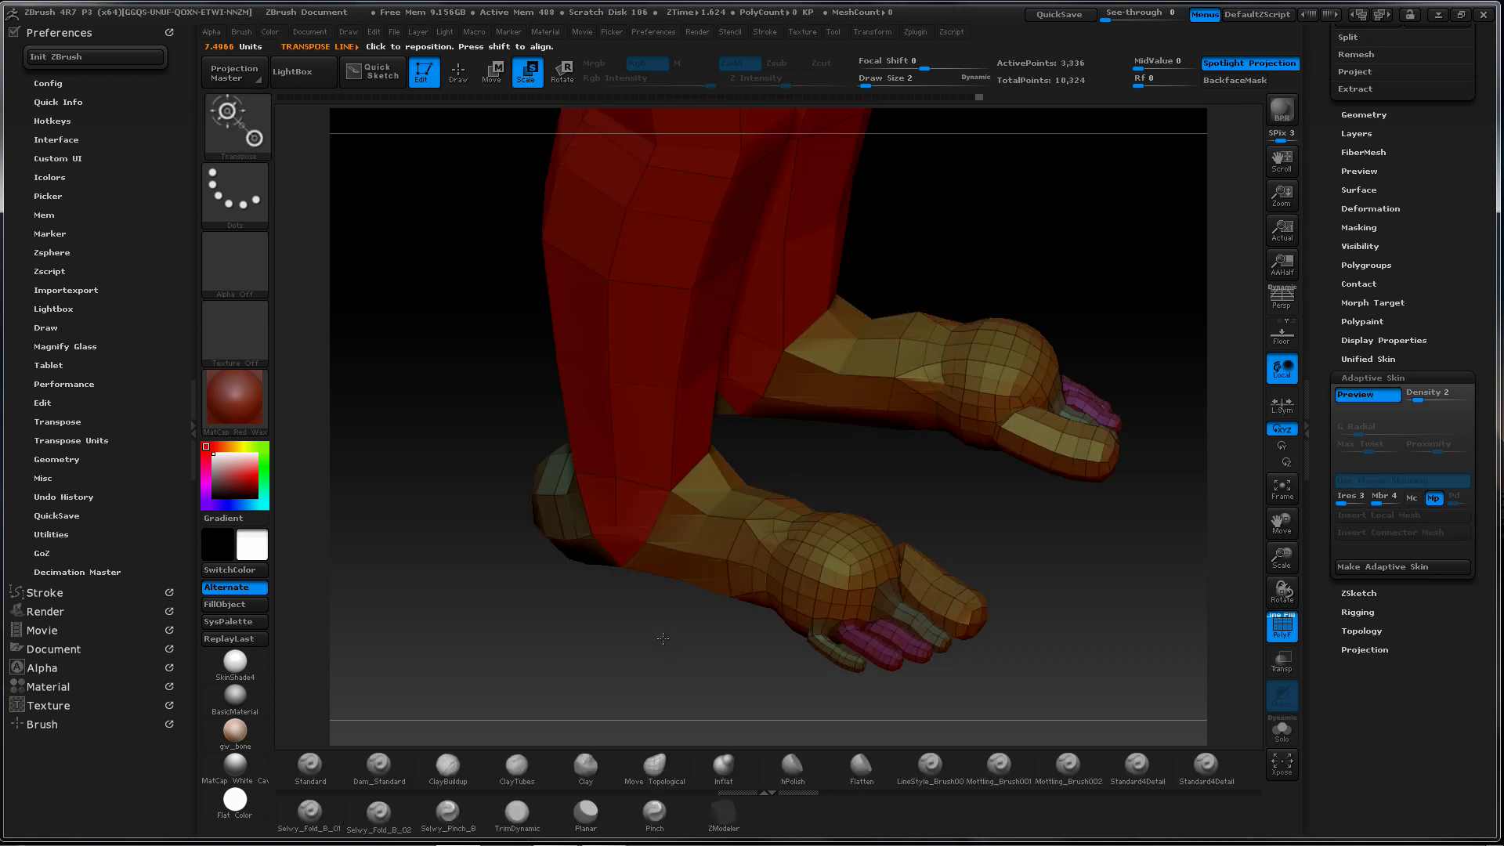
key(a)
key(a)
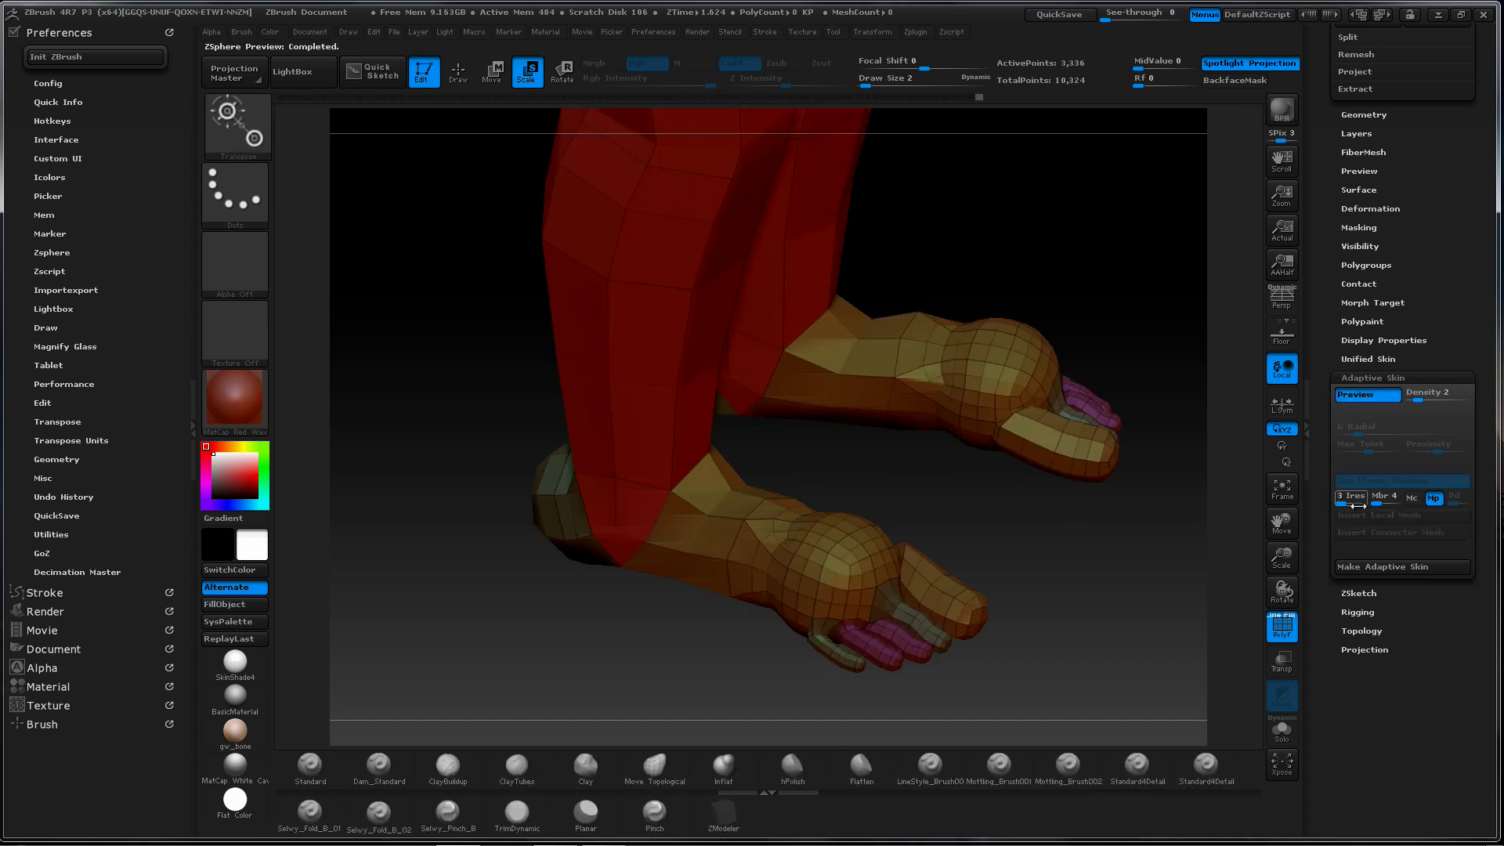
drag(1372, 502, 1383, 504)
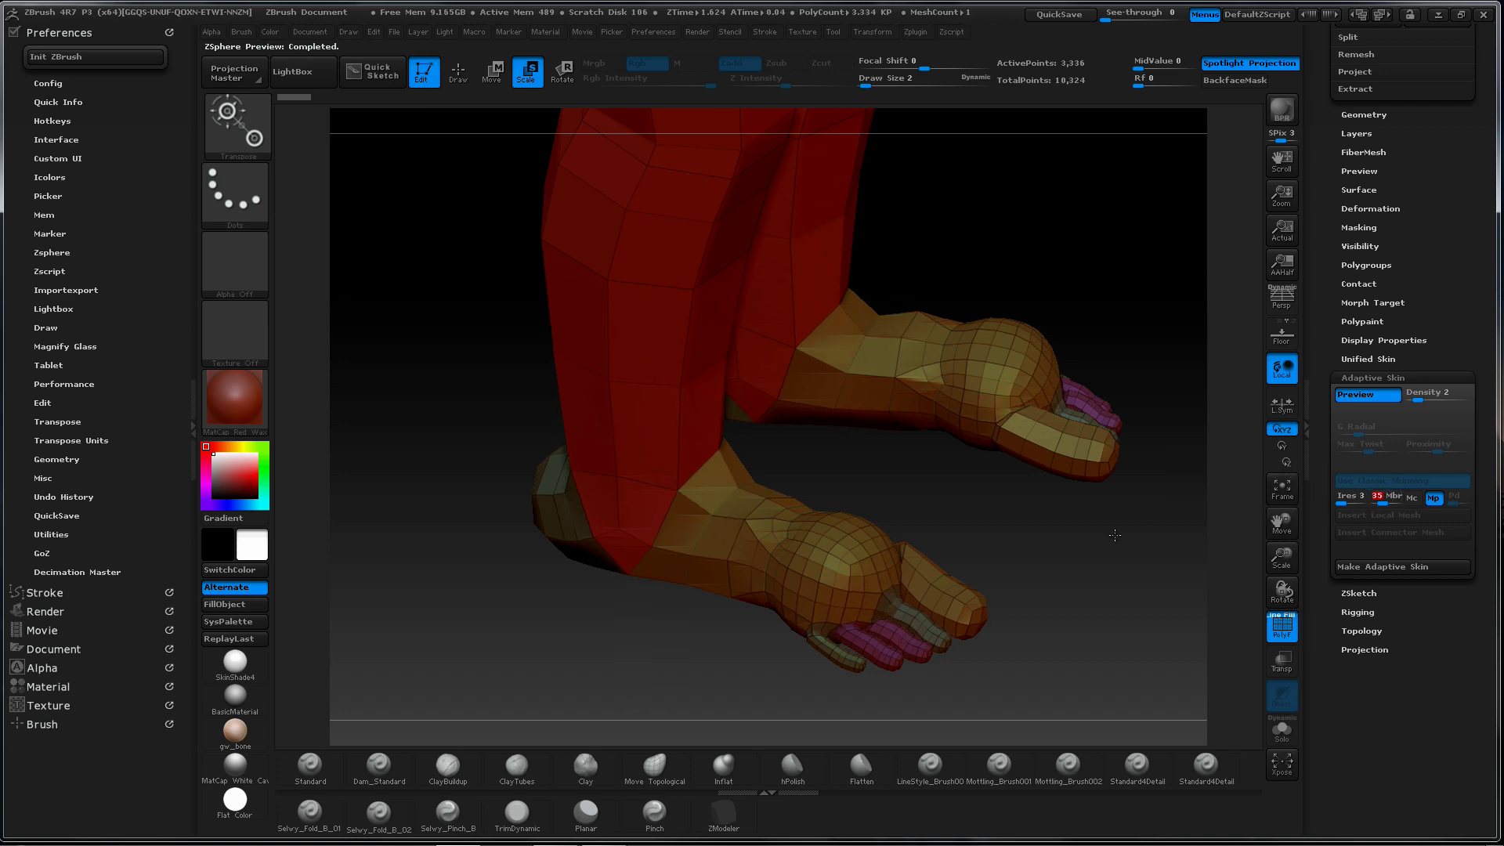
Examine the previewed skin's topology from the legs up to the face, and check the whole figure
drag(1054, 530, 862, 533)
alt+drag(953, 416, 944, 564)
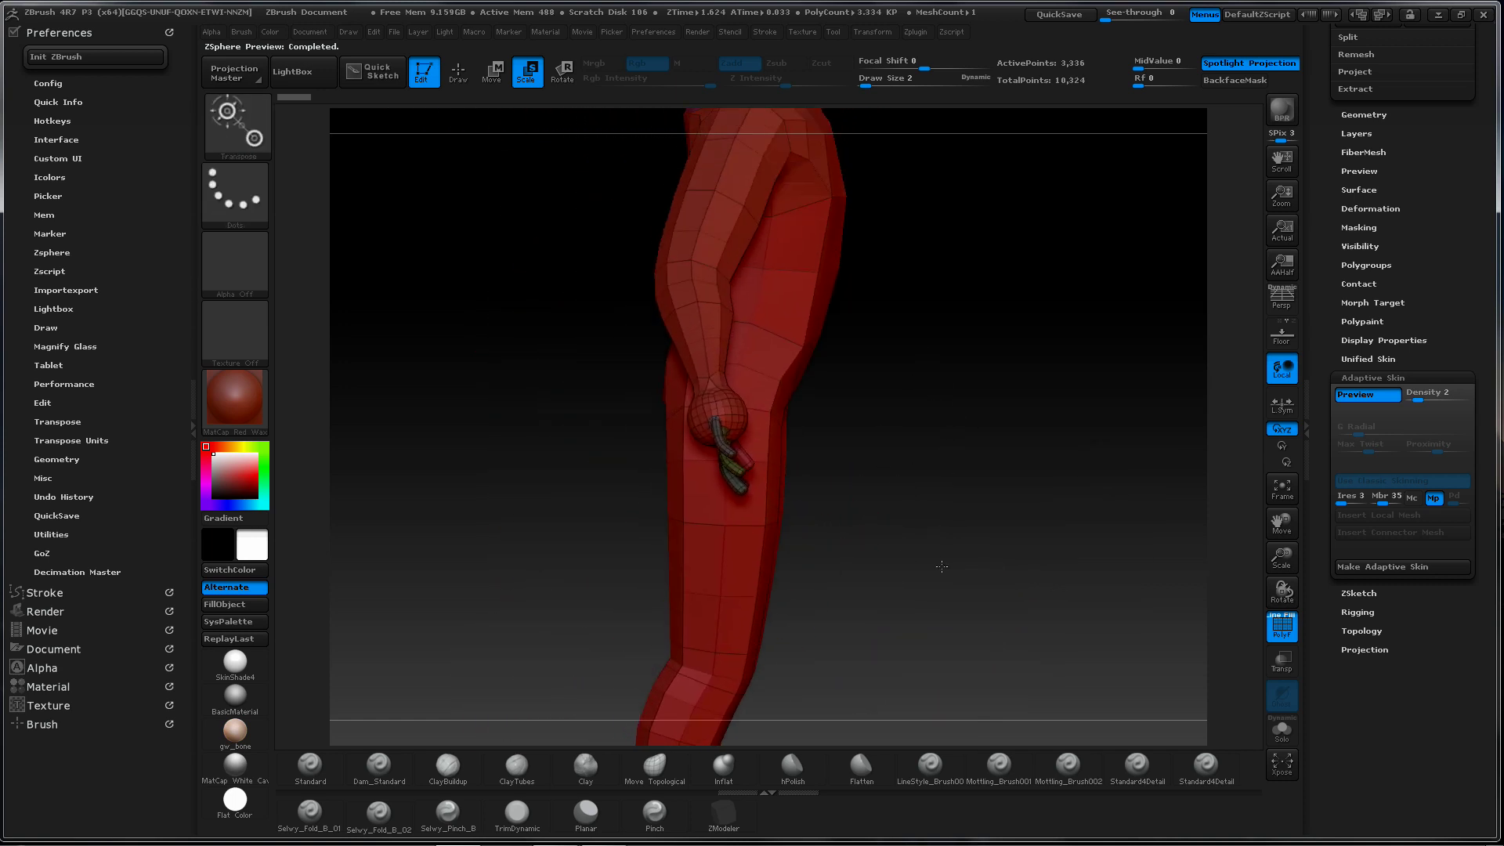
alt+drag(937, 410, 937, 542)
drag(936, 462, 857, 457)
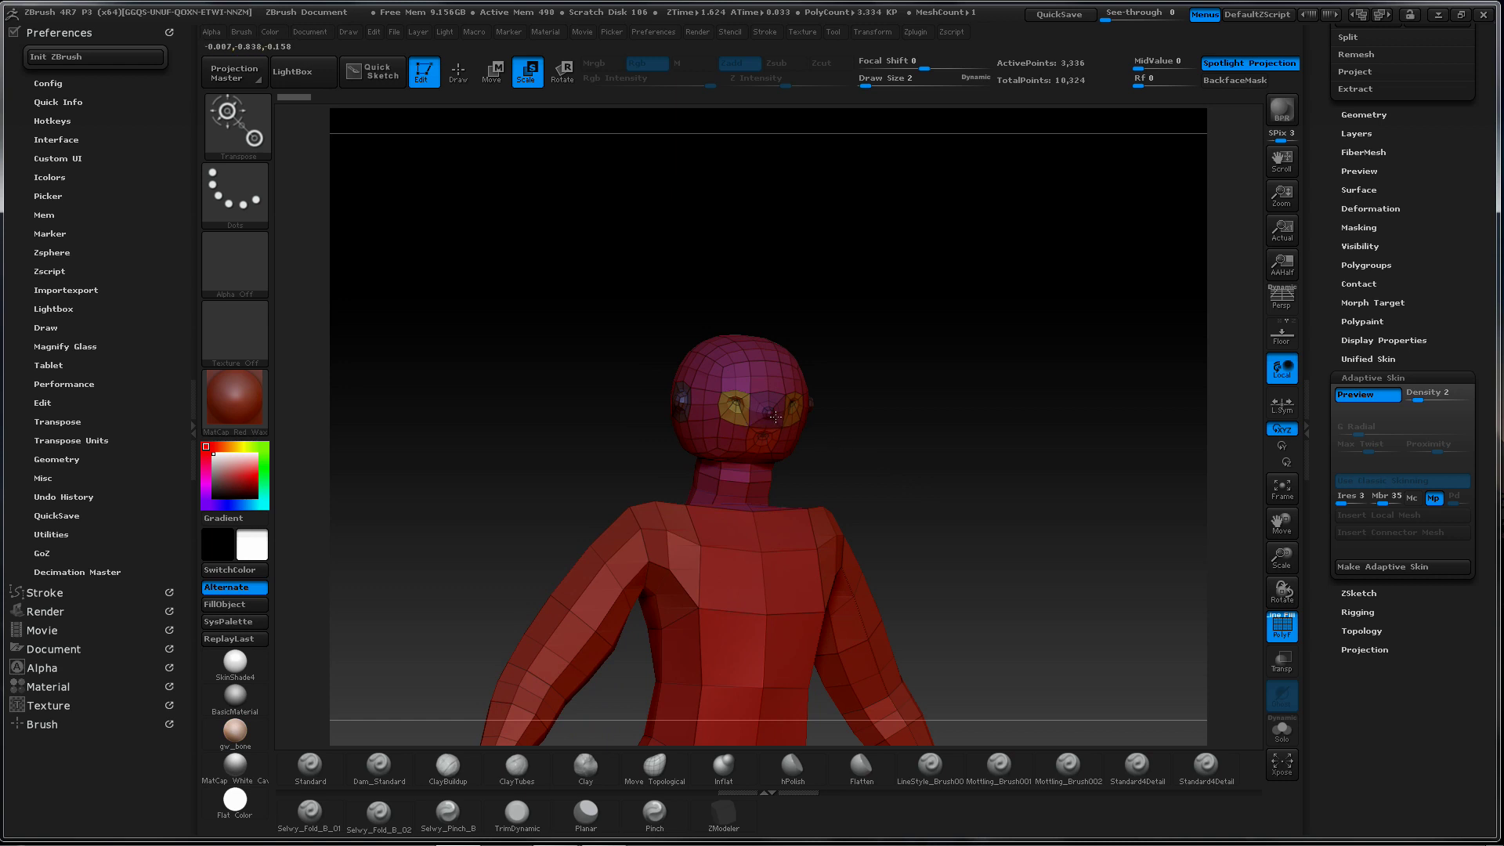
ctrl+right_drag(908, 317, 913, 386)
drag(1020, 360, 999, 373)
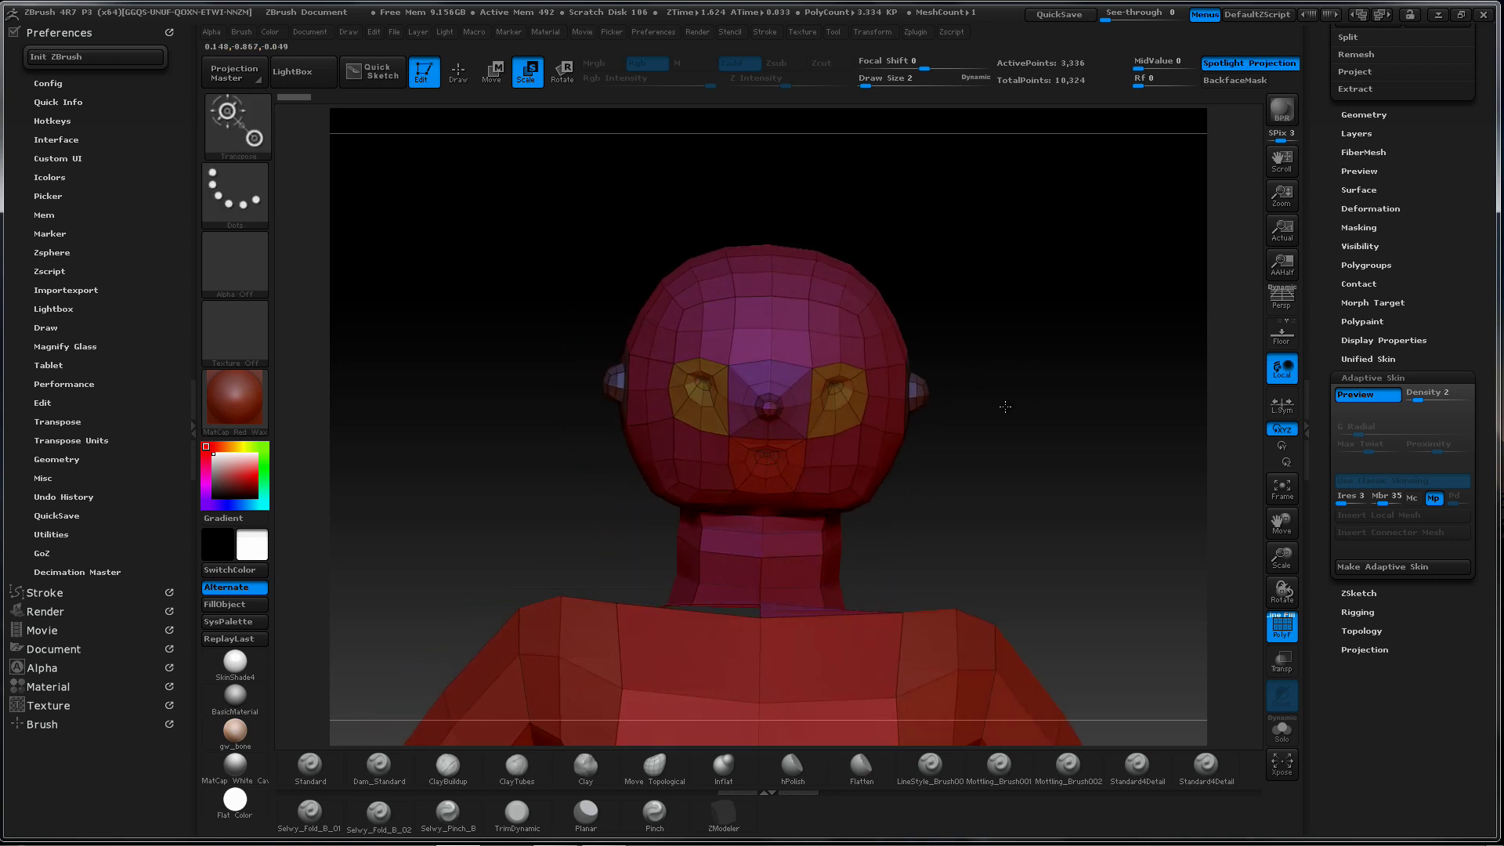
ctrl+right_drag(1006, 412, 1134, 393)
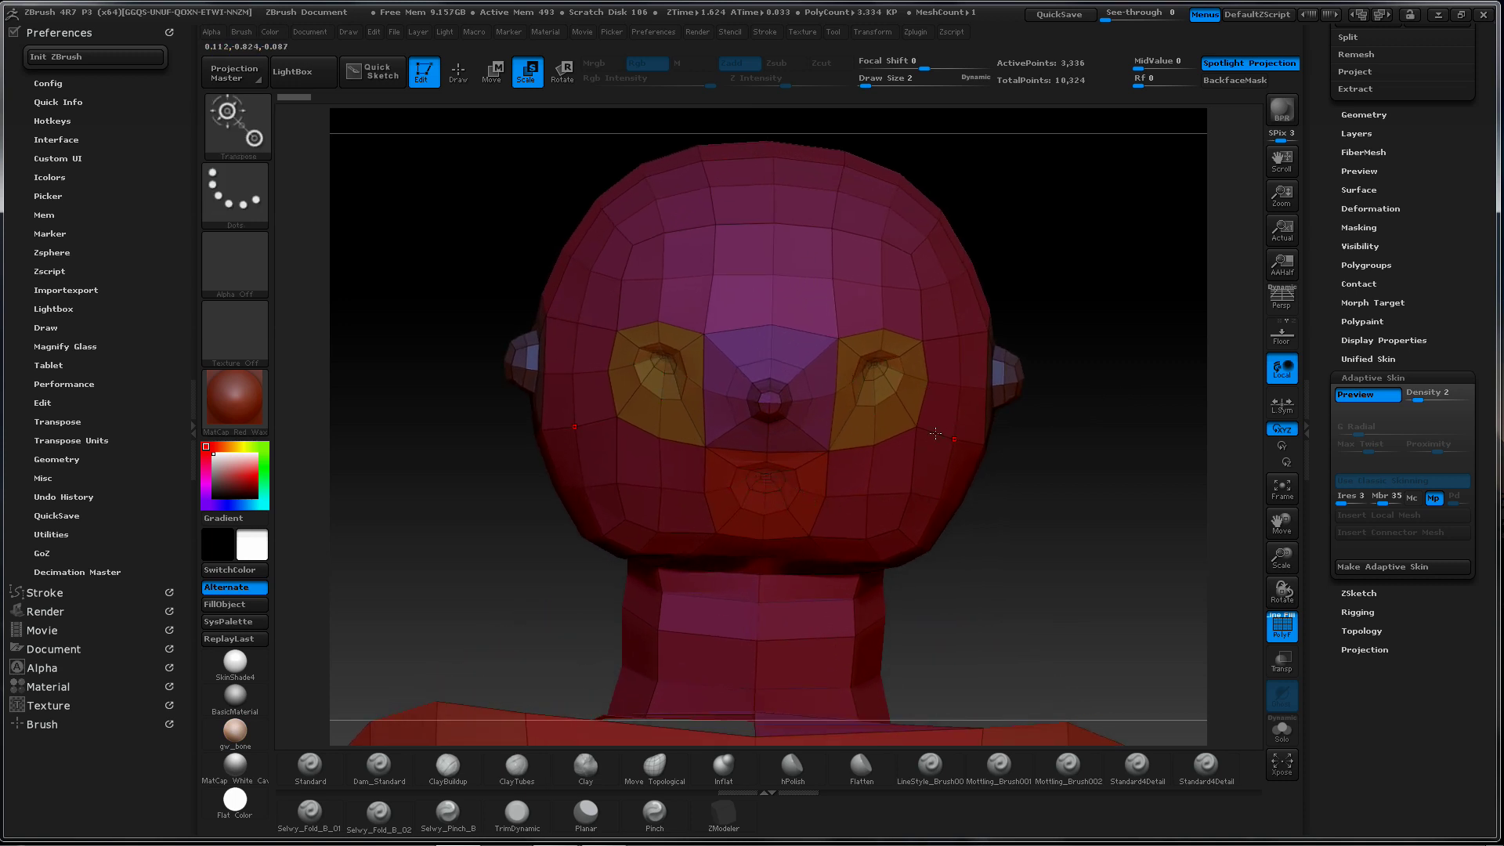
mouse_move(1153, 413)
ctrl+right_down()
mouse_move(1045, 407)
mouse_move(1030, 427)
ctrl+right_up()
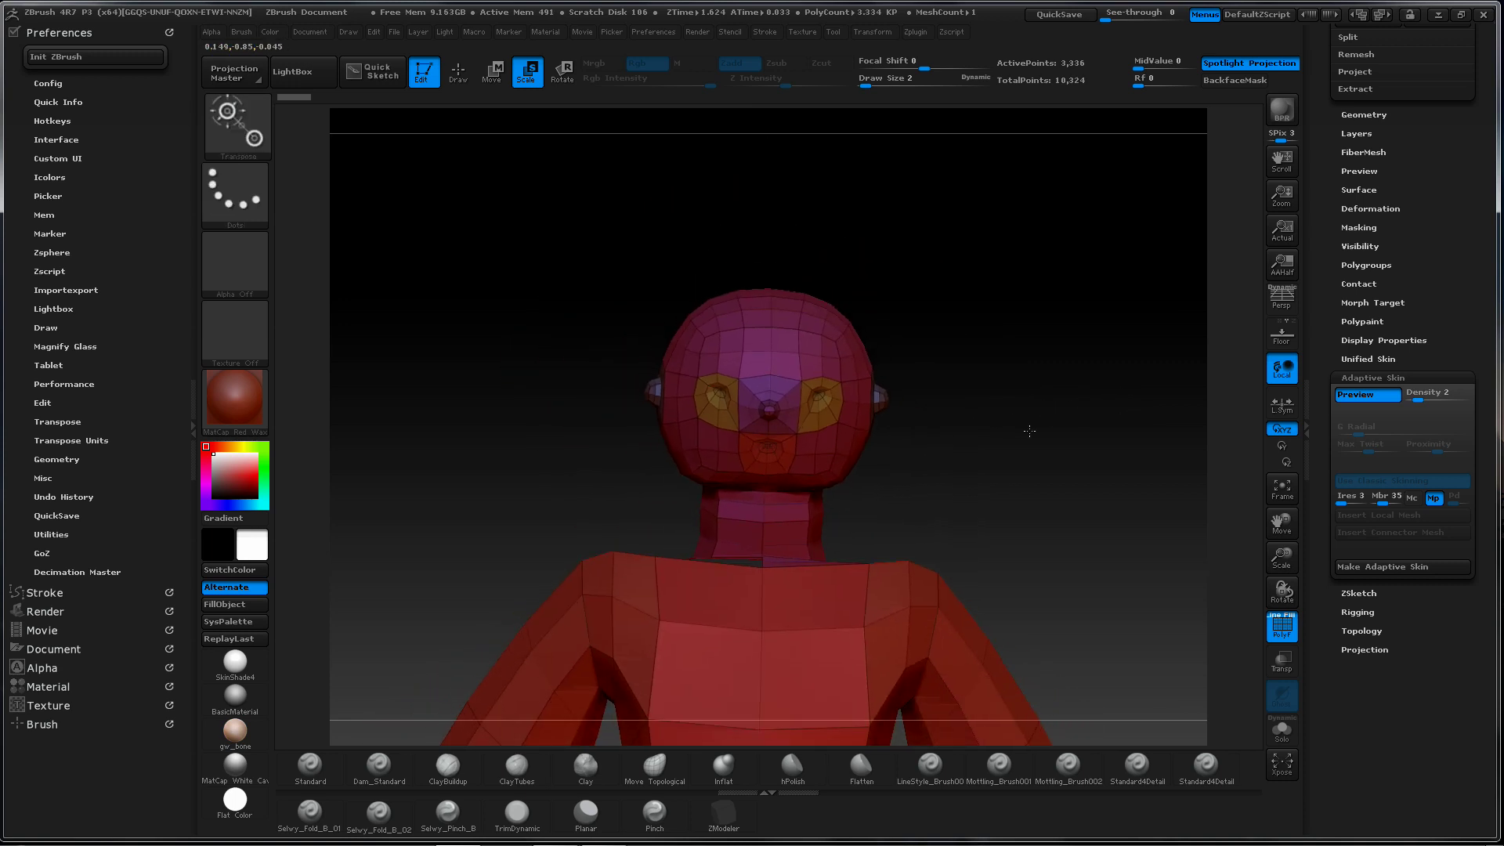
mouse_move(1030, 431)
mouse_down()
mouse_move(926, 442)
mouse_move(1046, 438)
mouse_move(1037, 325)
mouse_up()
ctrl+right_drag(1037, 327, 923, 351)
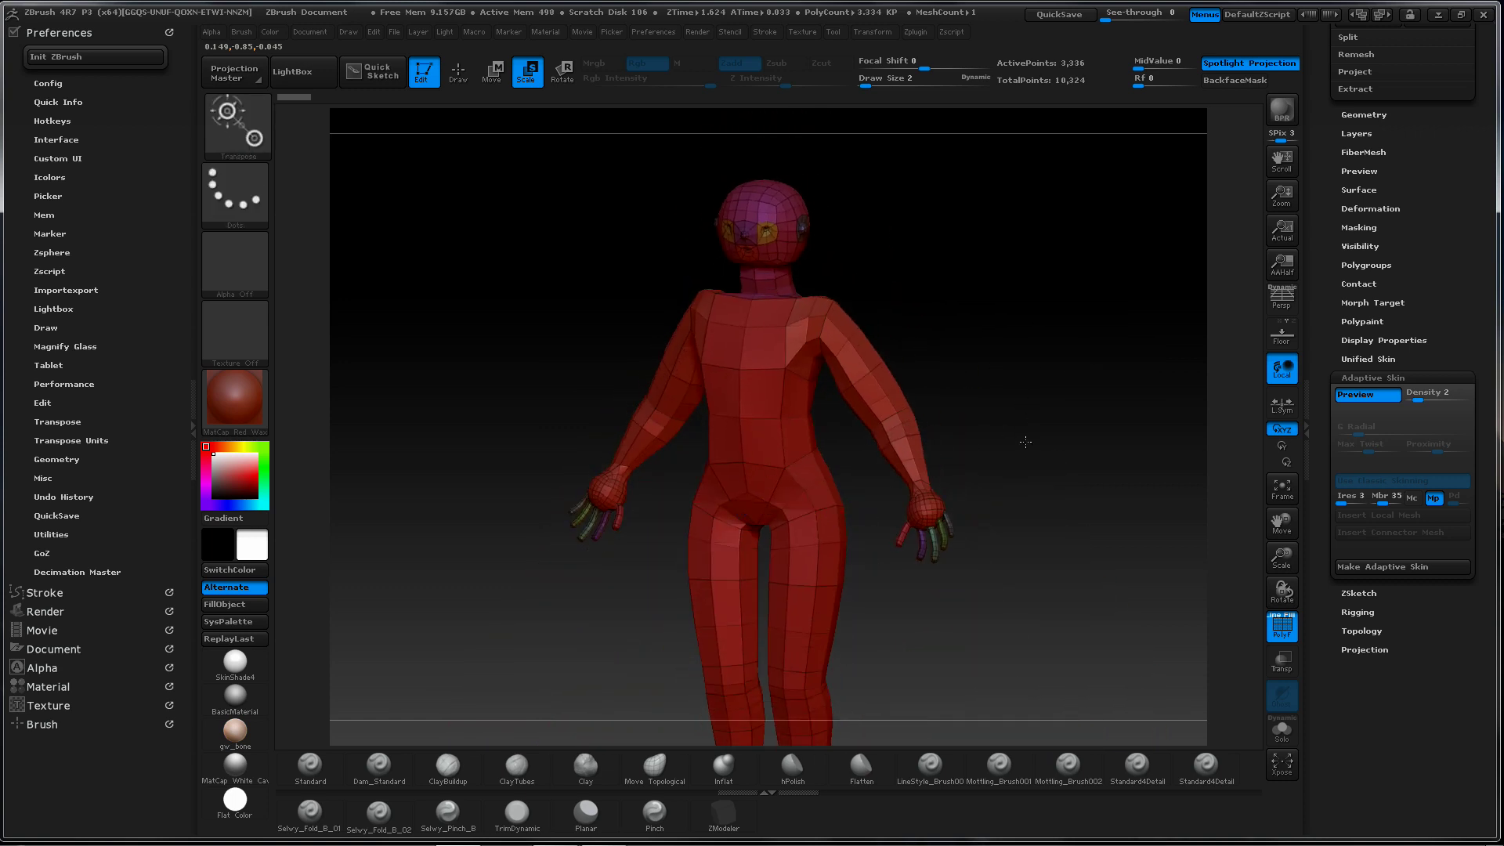
alt+right_drag(1026, 448, 1018, 343)
ctrl+right_drag(1036, 423, 998, 427)
alt+right_drag(990, 376, 993, 488)
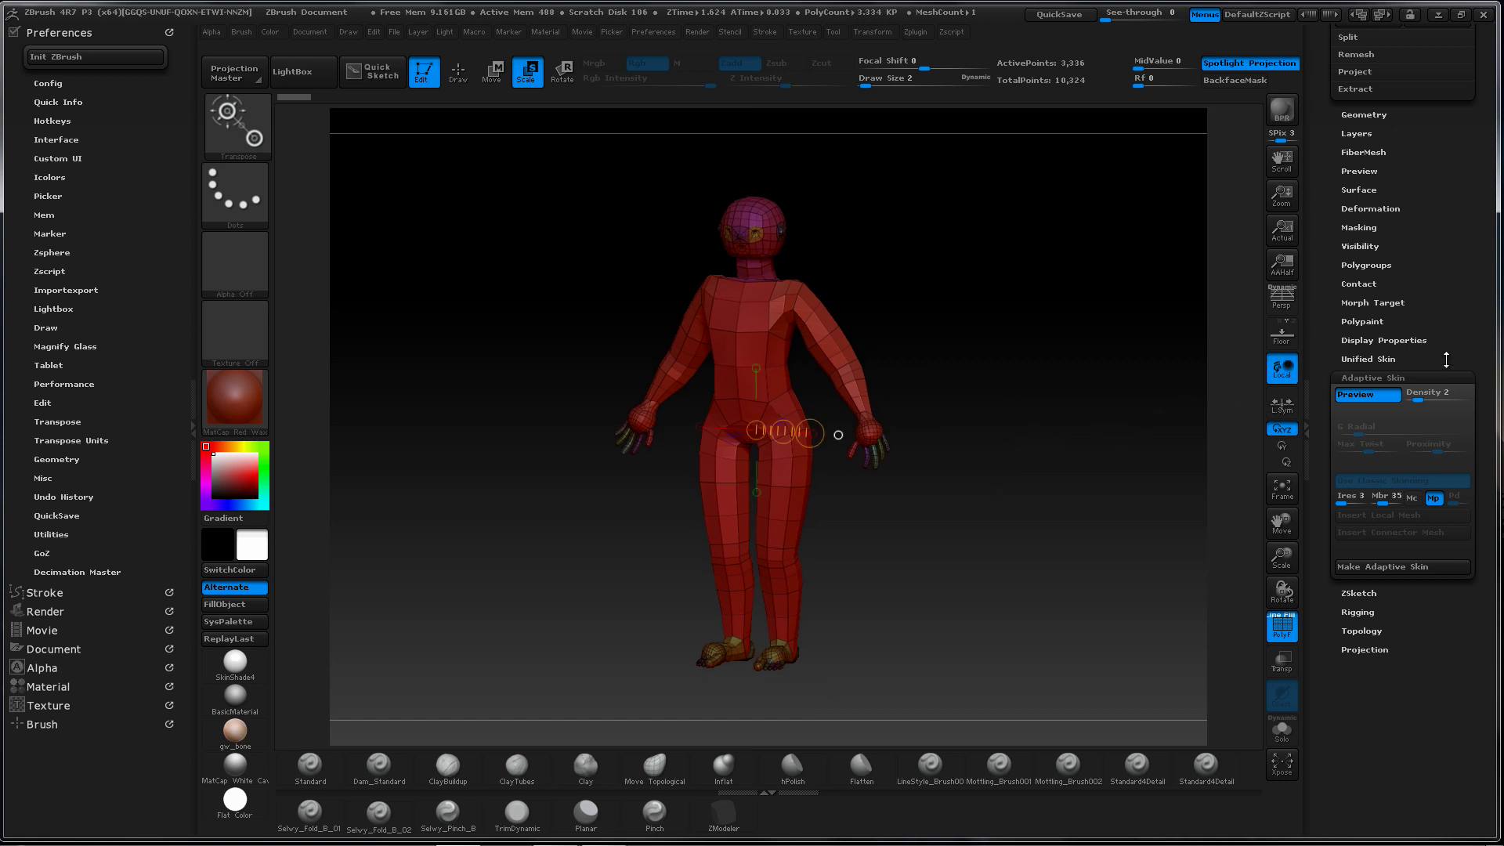
Generate the adaptive skin mesh and append Skin_ZSphere as a subtool
click(1413, 568)
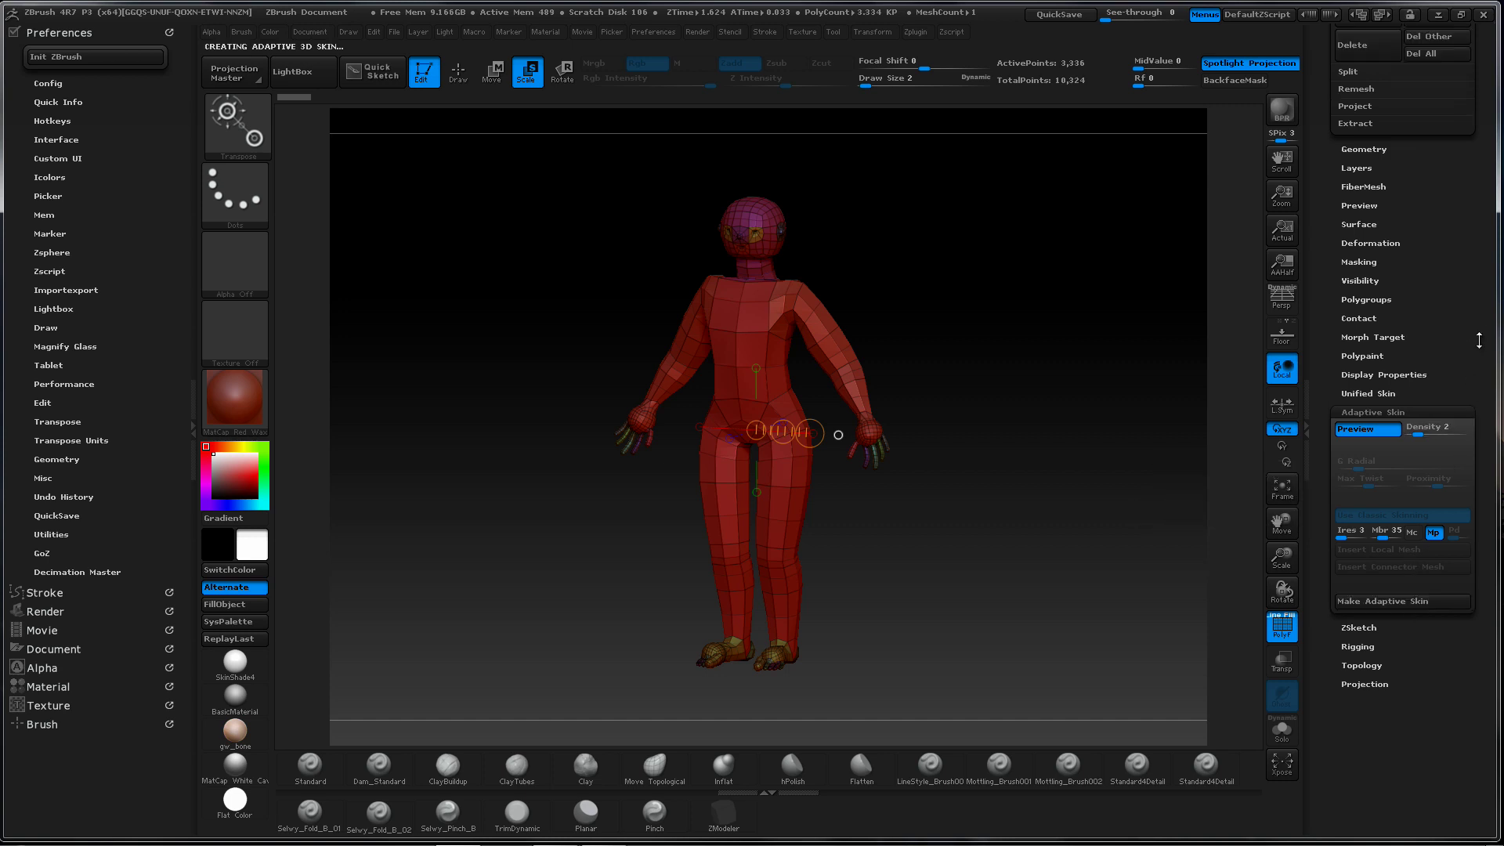
drag(1478, 339, 1480, 535)
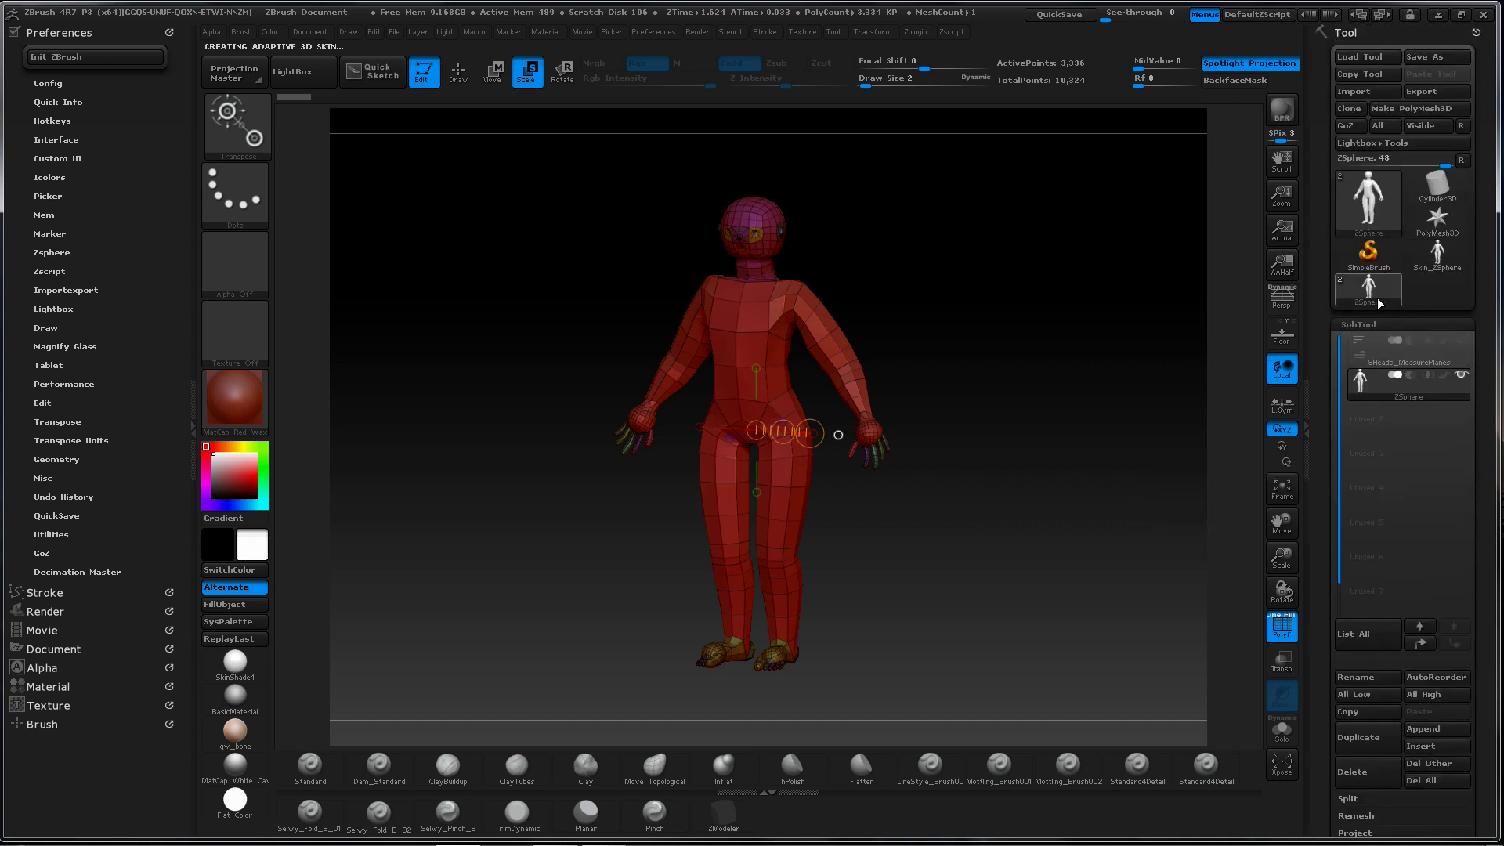
mouse_move(1432, 264)
scroll(1473, 529, down, 3)
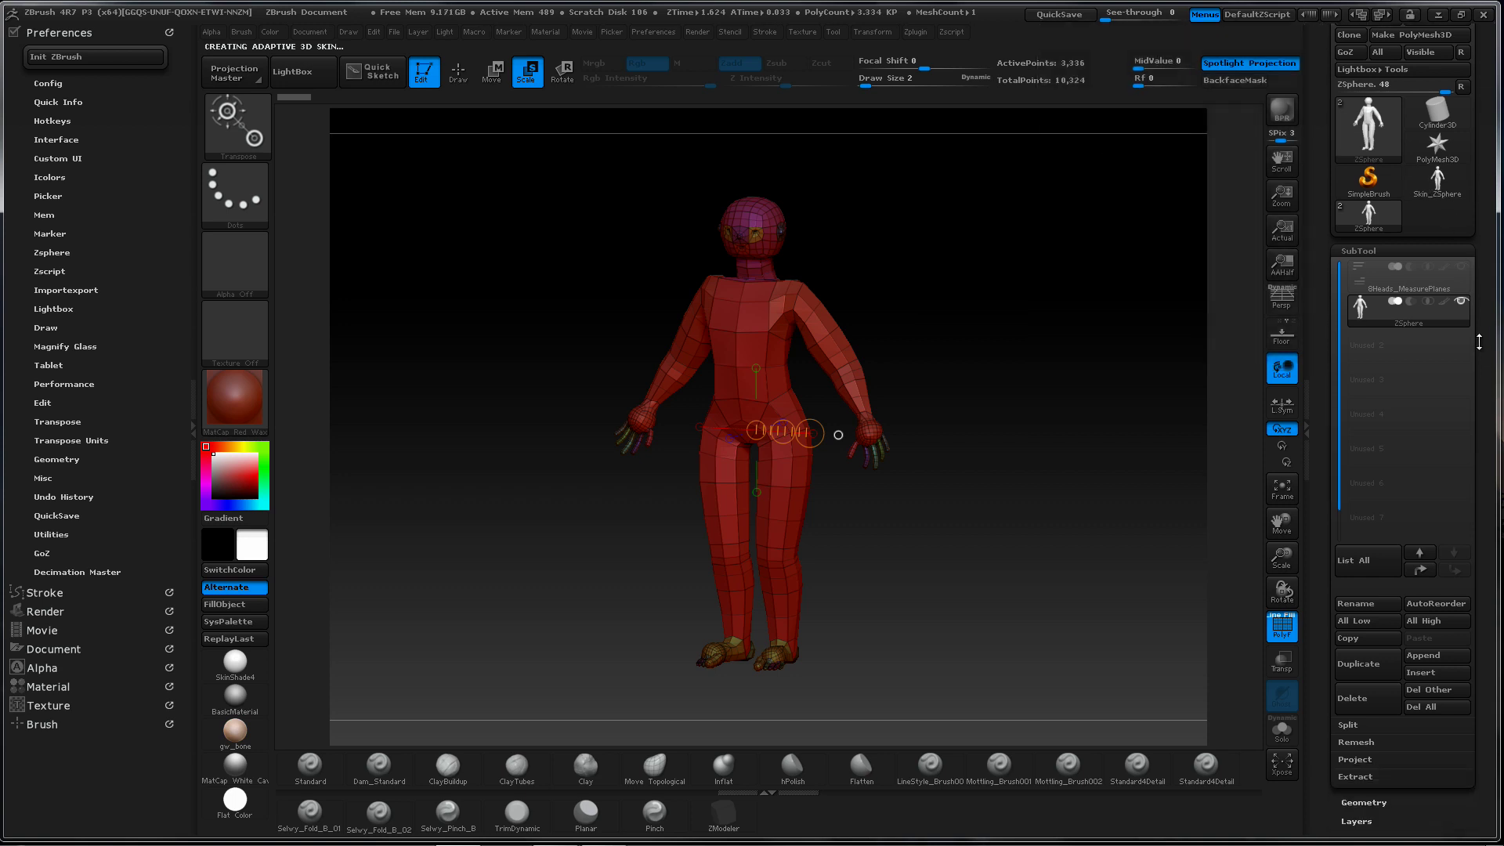
click(1452, 651)
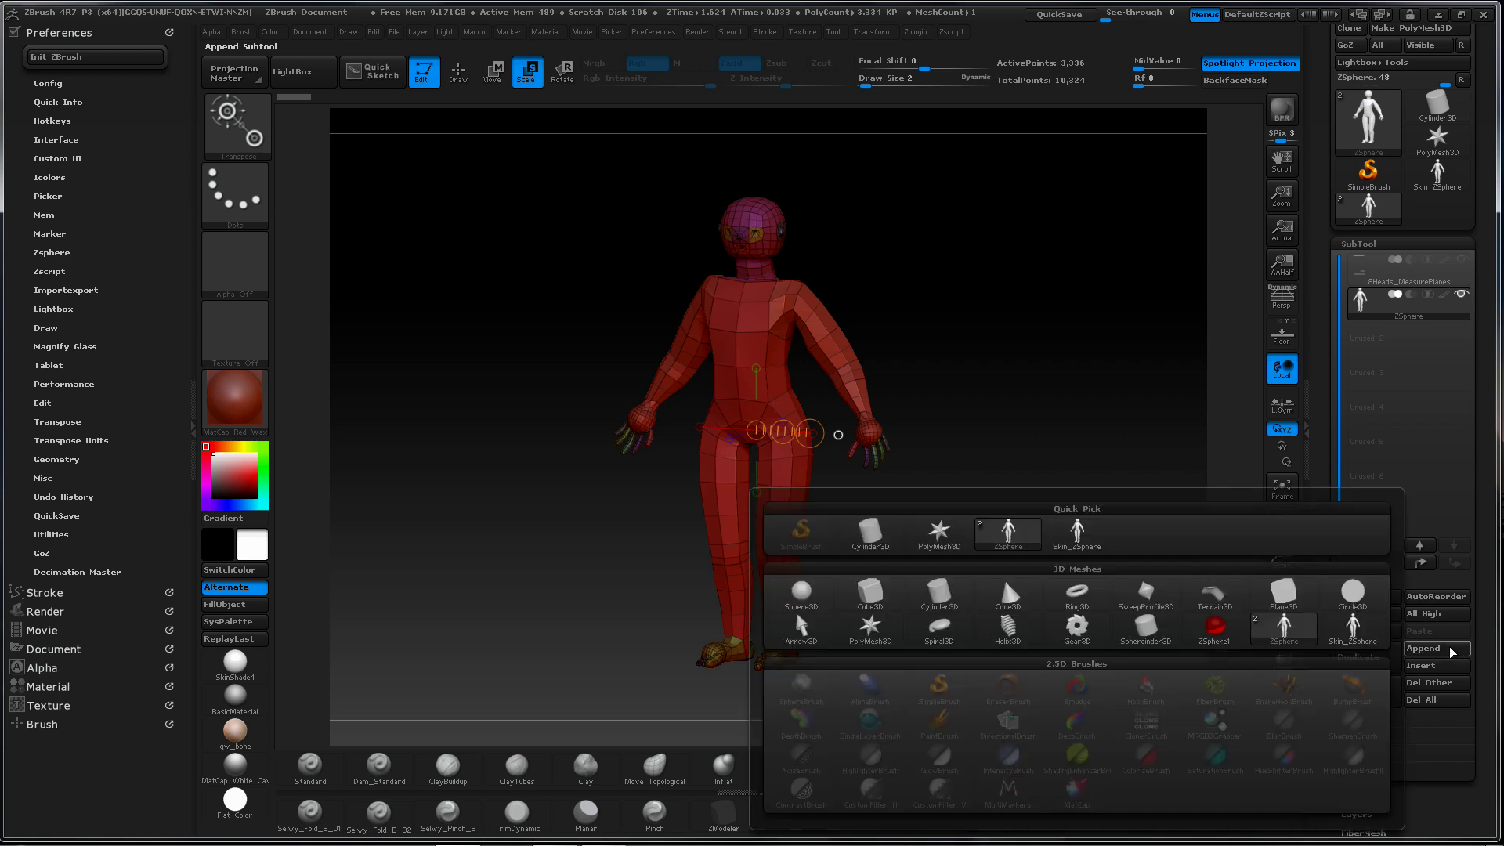
click(1082, 538)
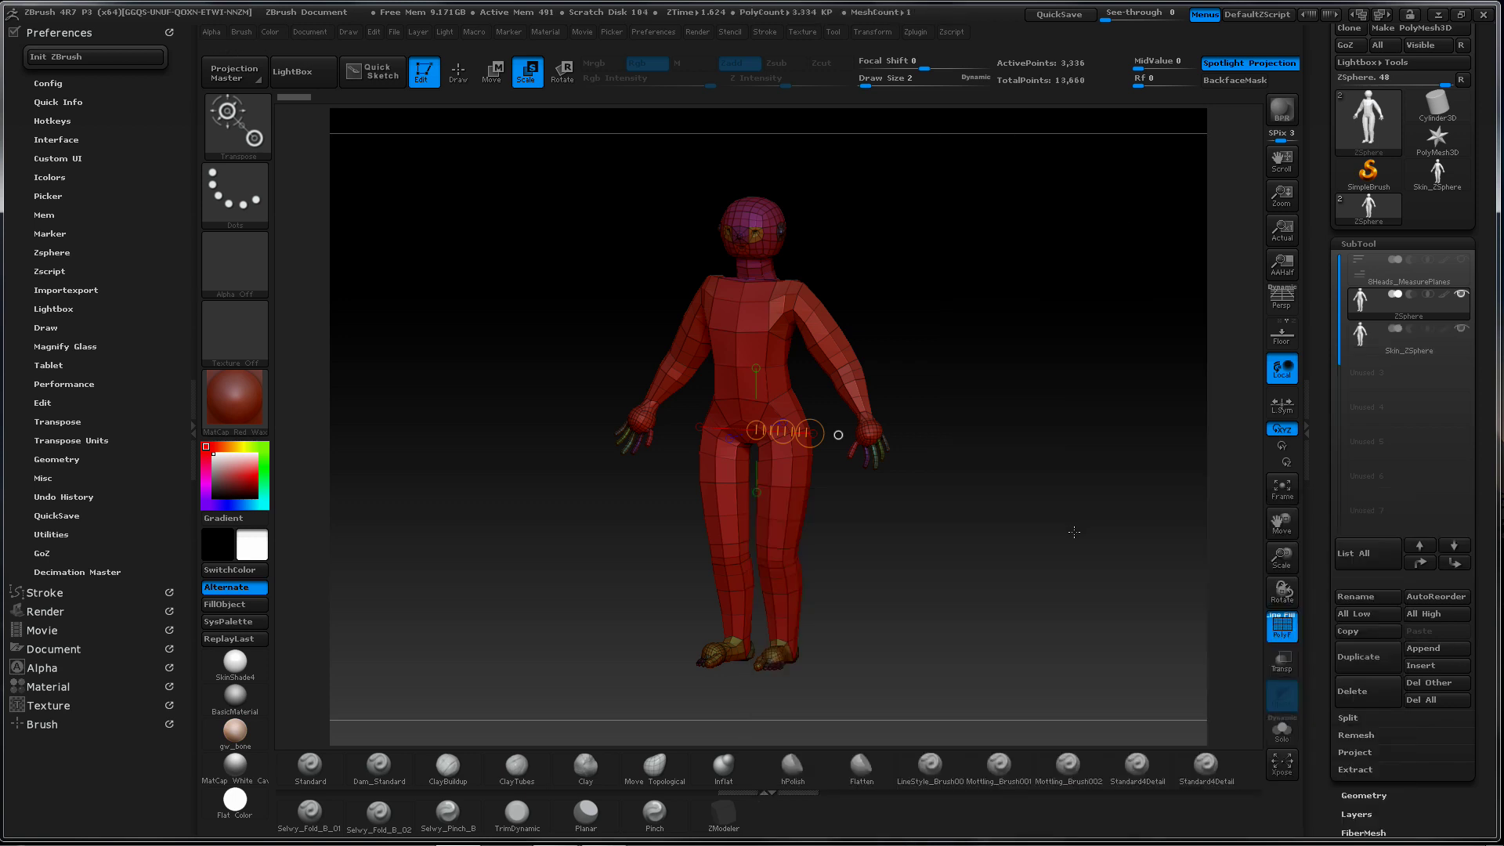
Leave the skin preview of the ZSphere figure and turn off classic skinning
mouse_move(1363, 341)
drag(1487, 418, 1488, 375)
scroll(1488, 373, down, 10)
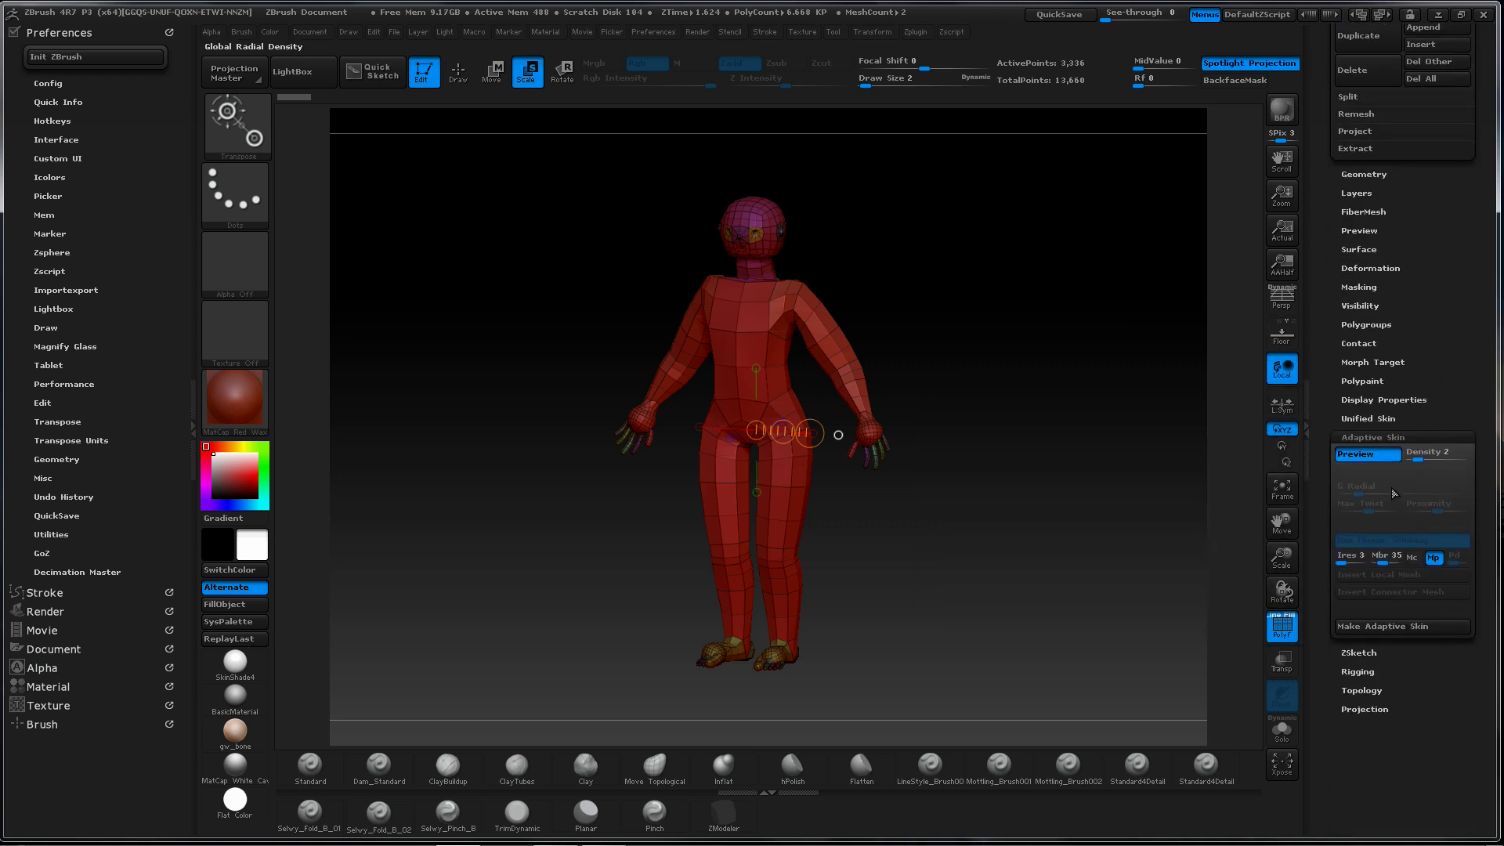
click(1371, 455)
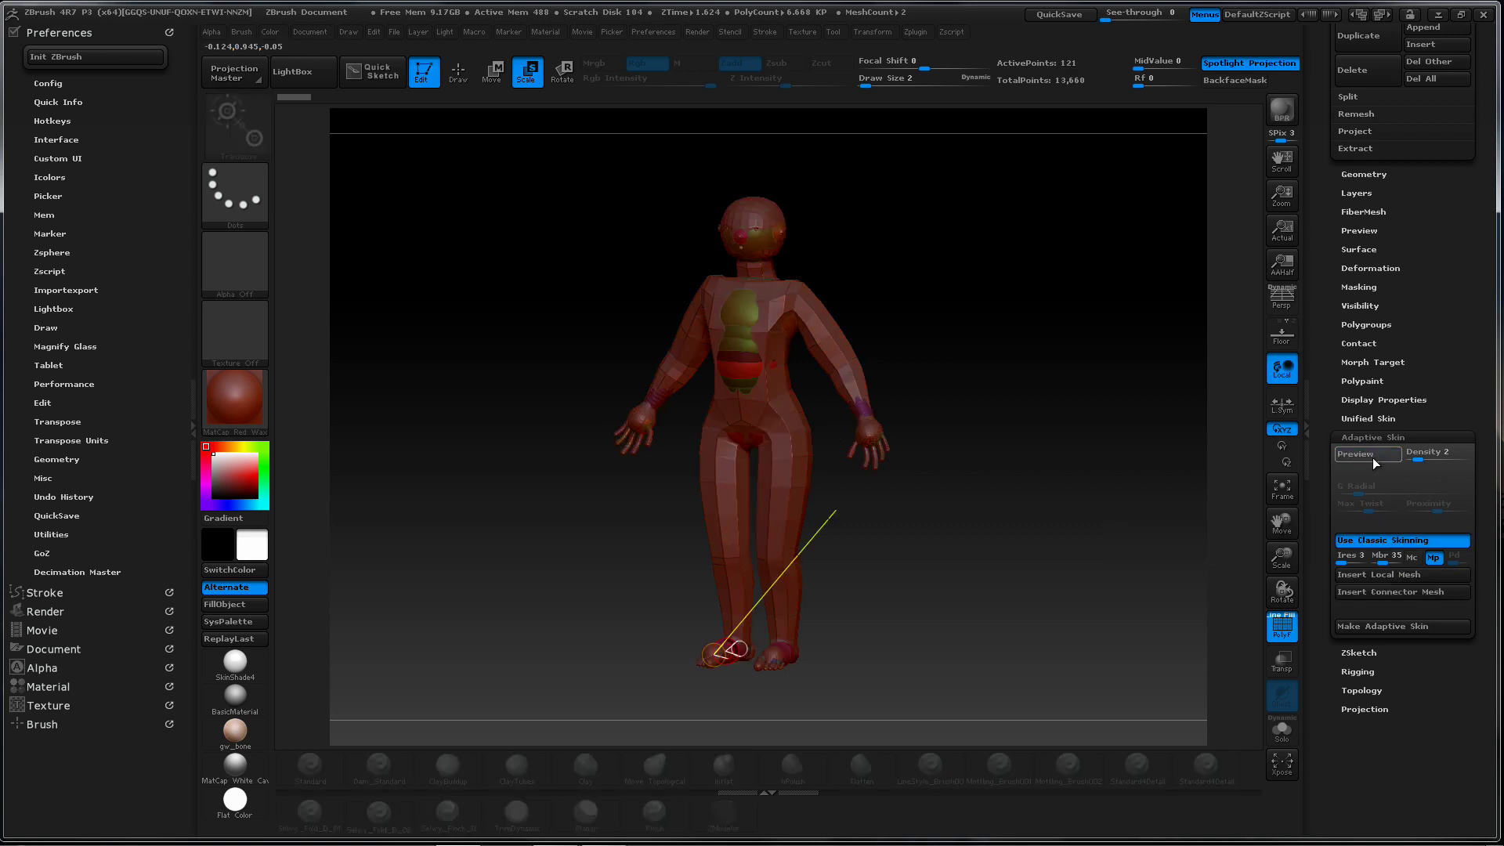
click(1365, 542)
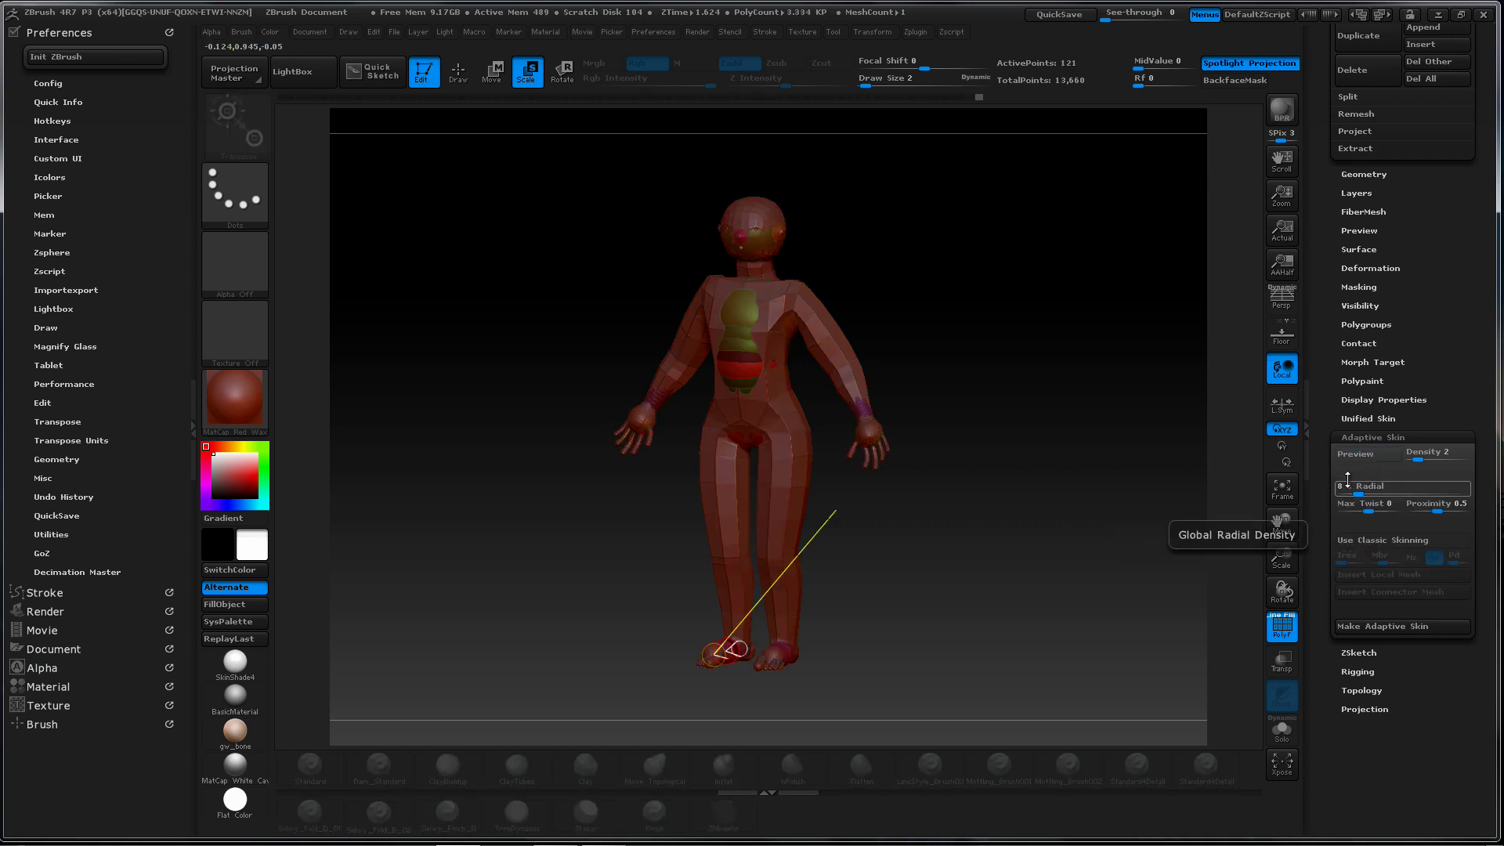
Hide the Skin_ZSphere subtool so only the ZSphere figure is displayed
scroll(1473, 340, up, 10)
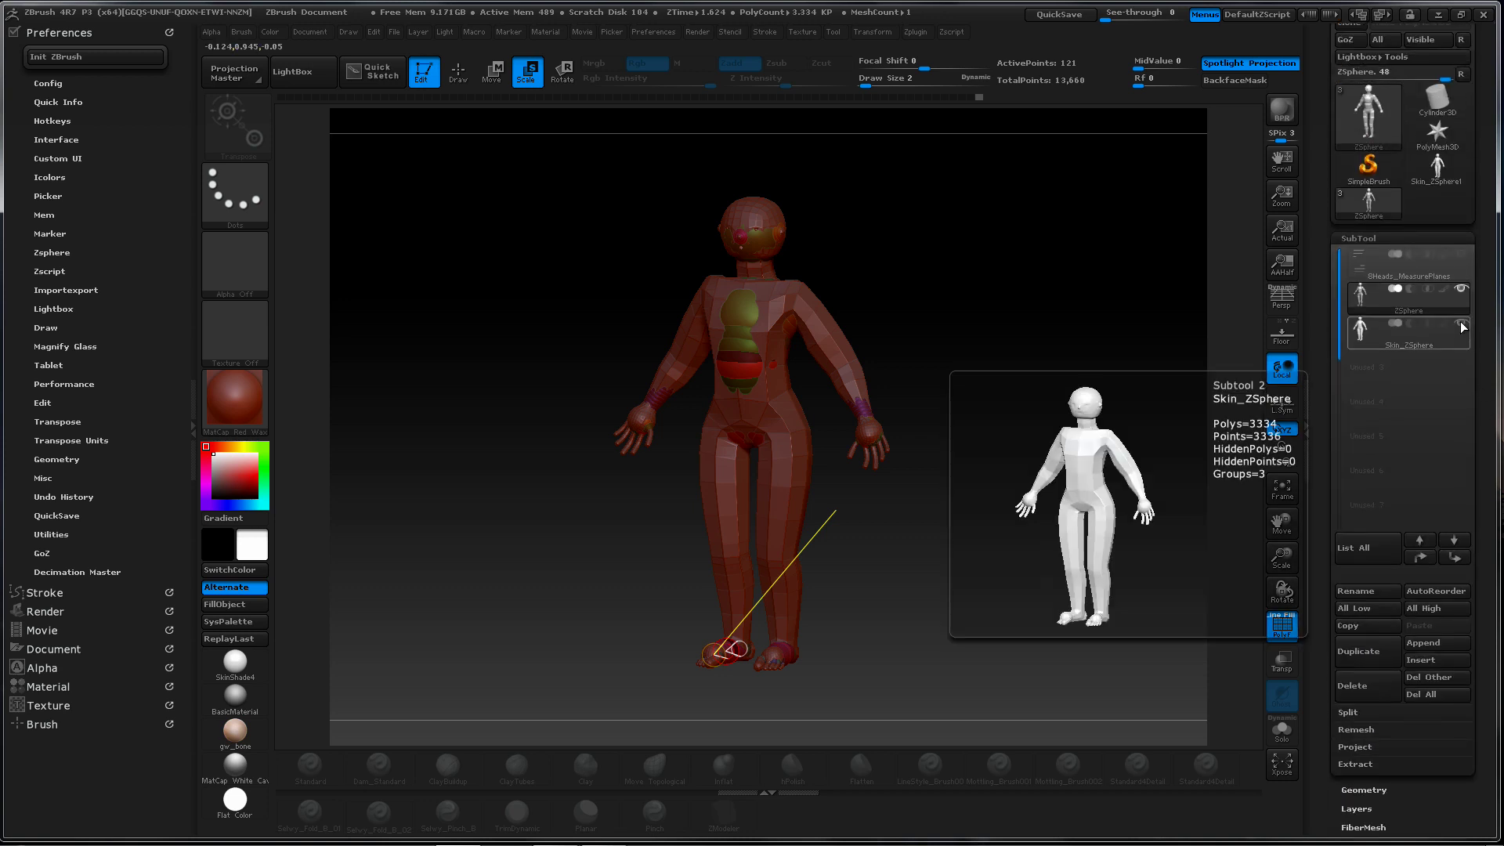
click(1460, 323)
drag(994, 483, 1033, 461)
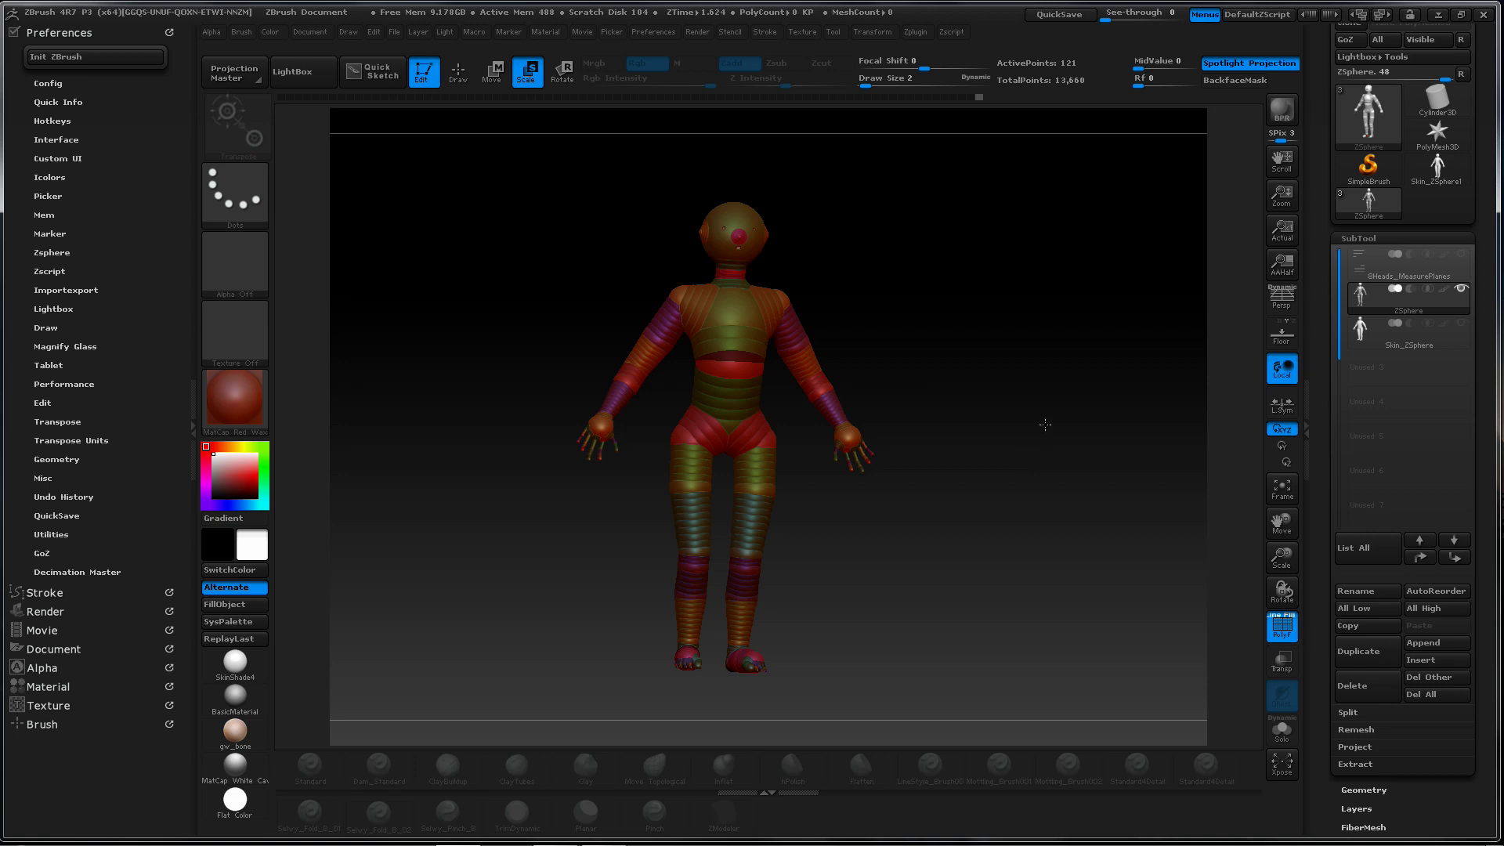
Start saving the project and create a new folder named BaseMeshMan inside ZTools
key(ctrl+s)
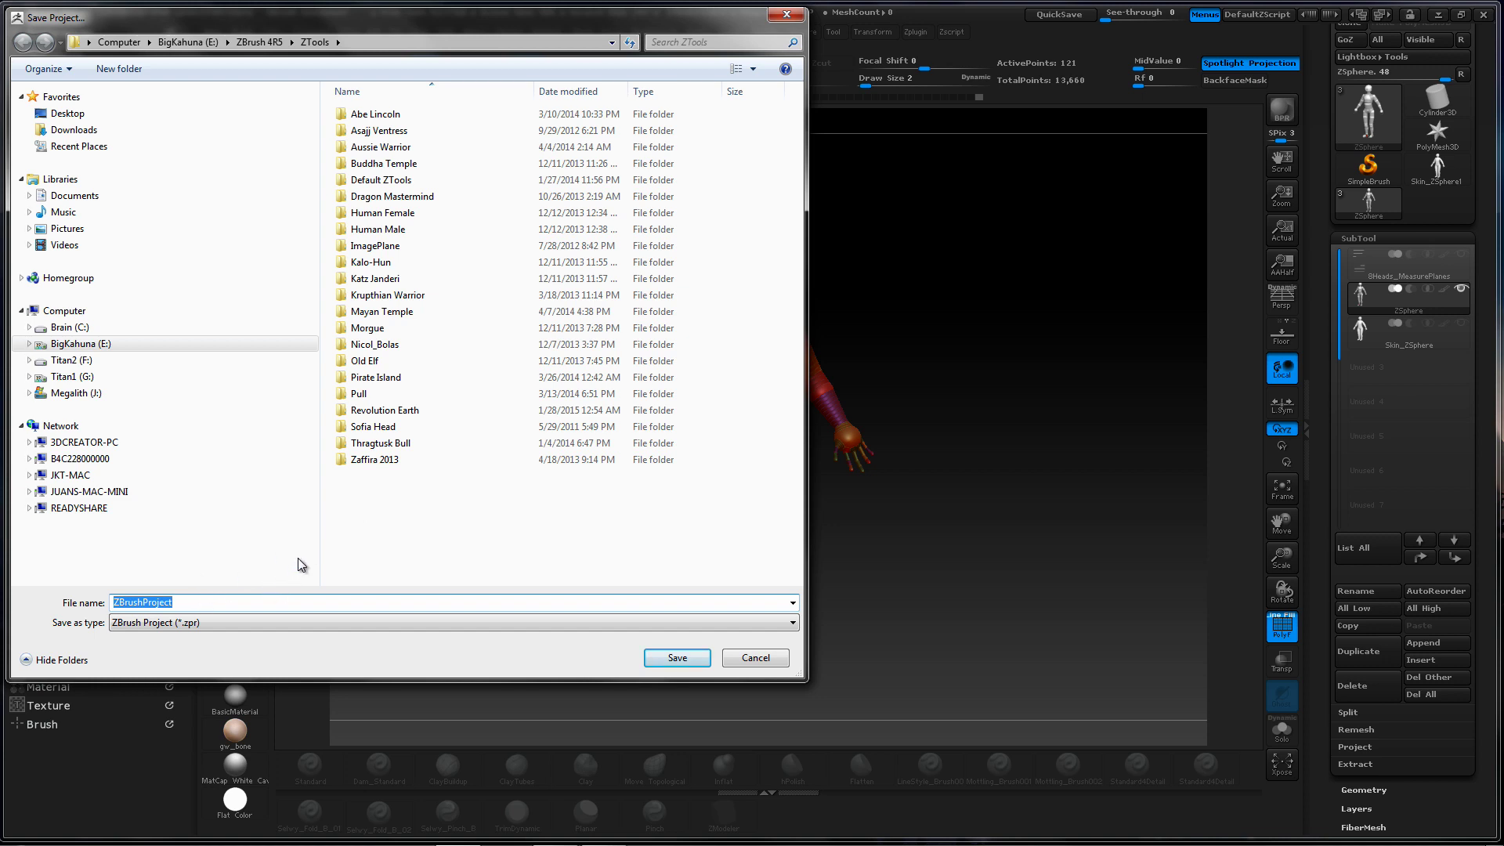
click(138, 70)
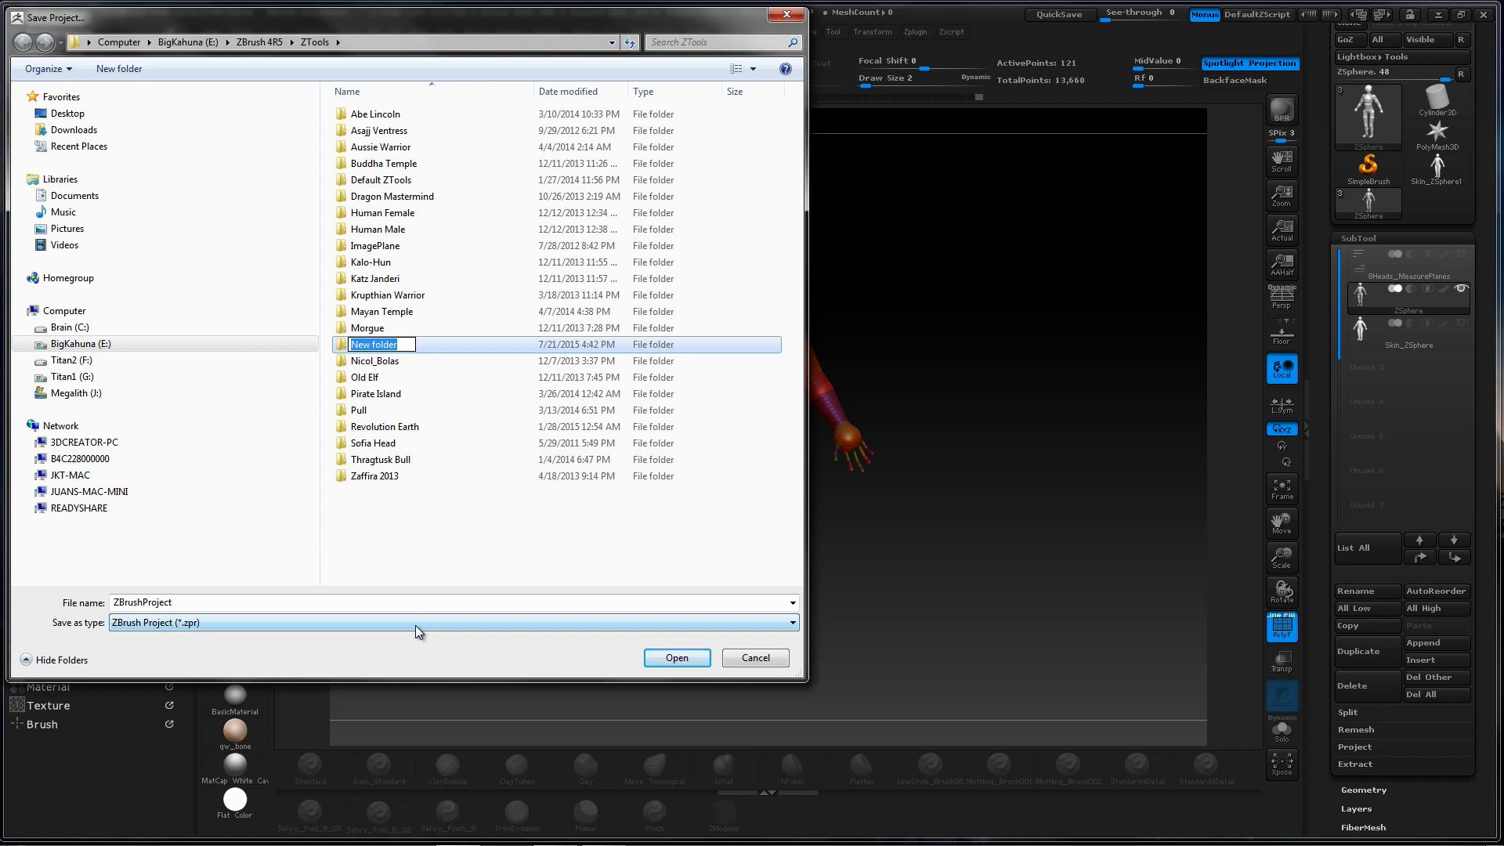
text(B)
text(oxma)
key(BackSpace)
key(BackSpace)
key(BackSpace)
key(Return)
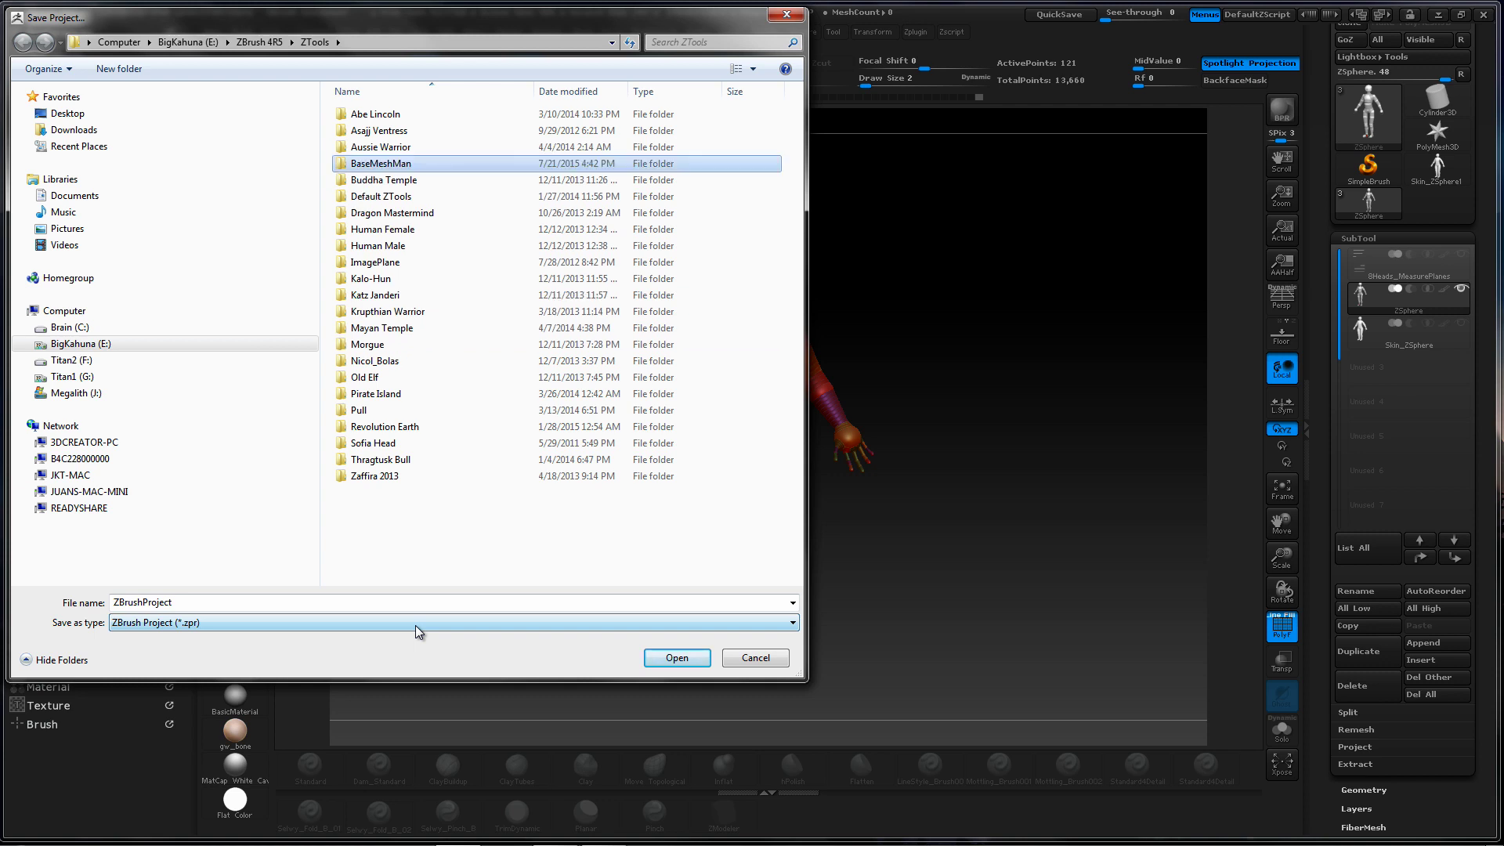
Save the project as BaseMeshMan_001 in the BaseMeshMan folder and dismiss the Lightbox shortcut notice
double_click(348, 164)
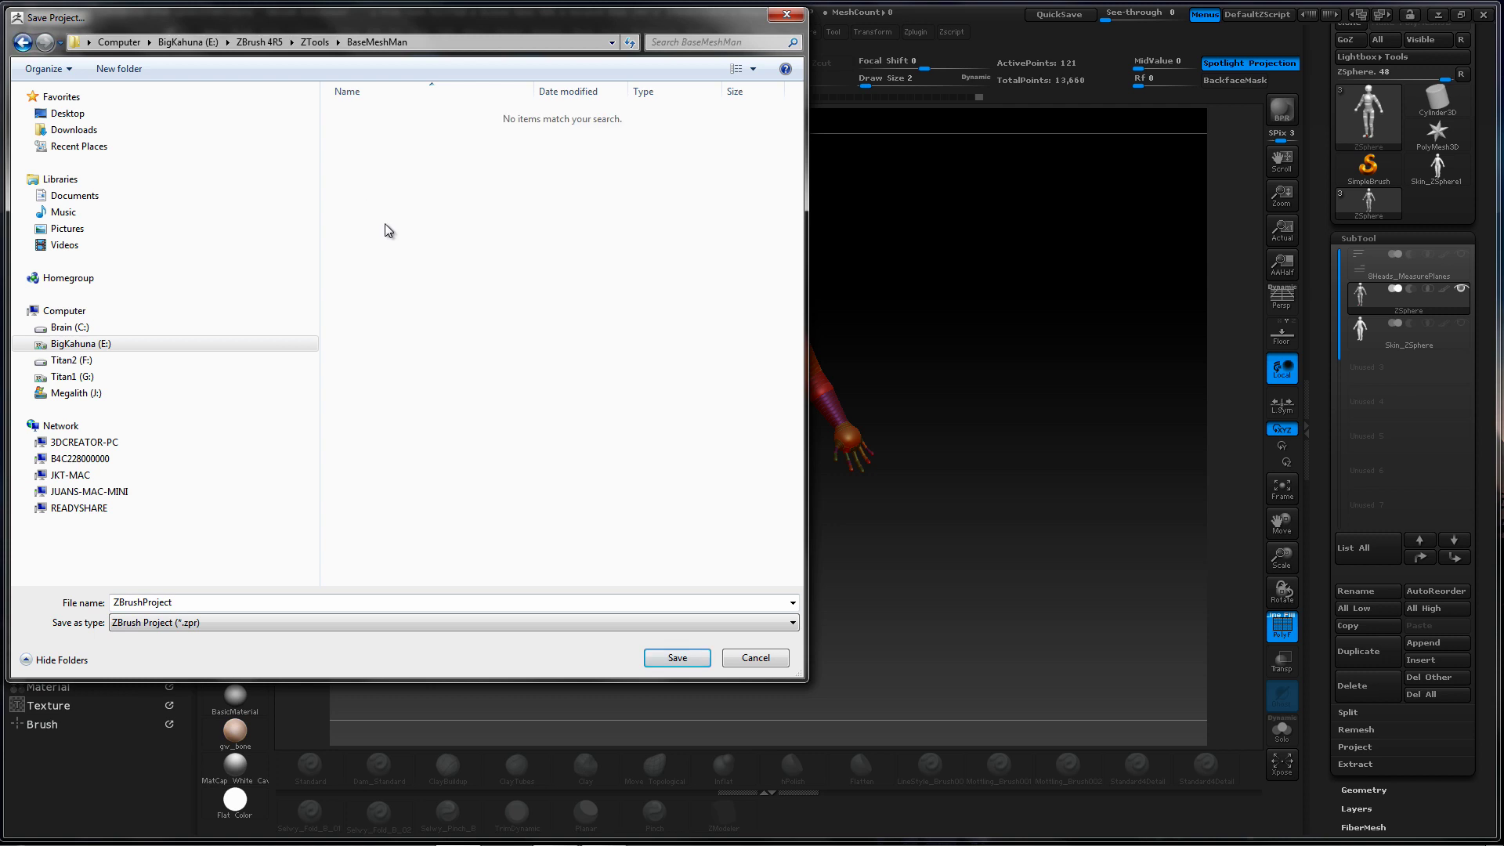
double_click(194, 601)
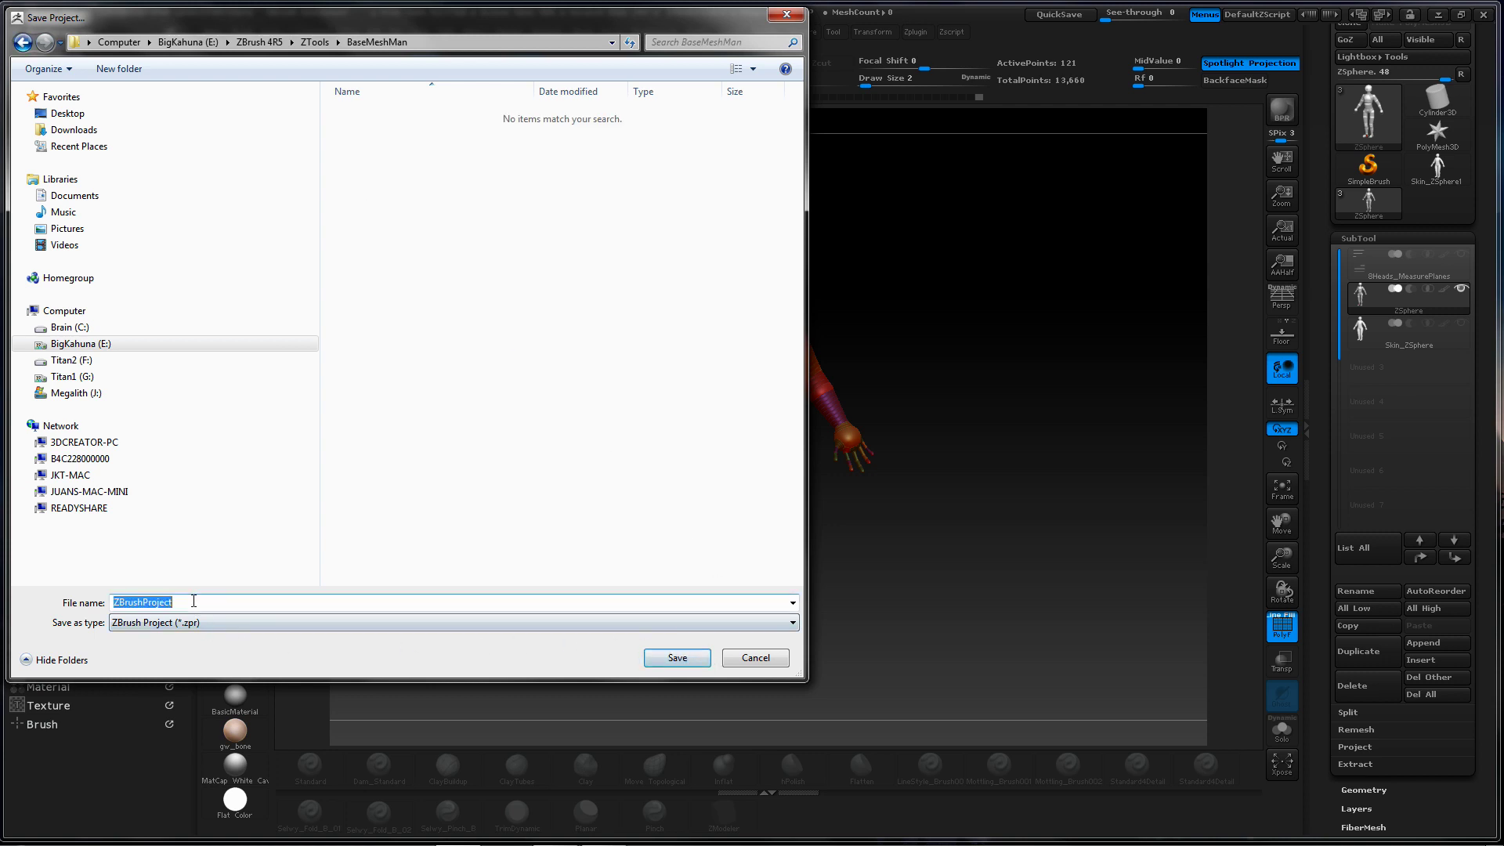
text(BaseMeshMan_001)
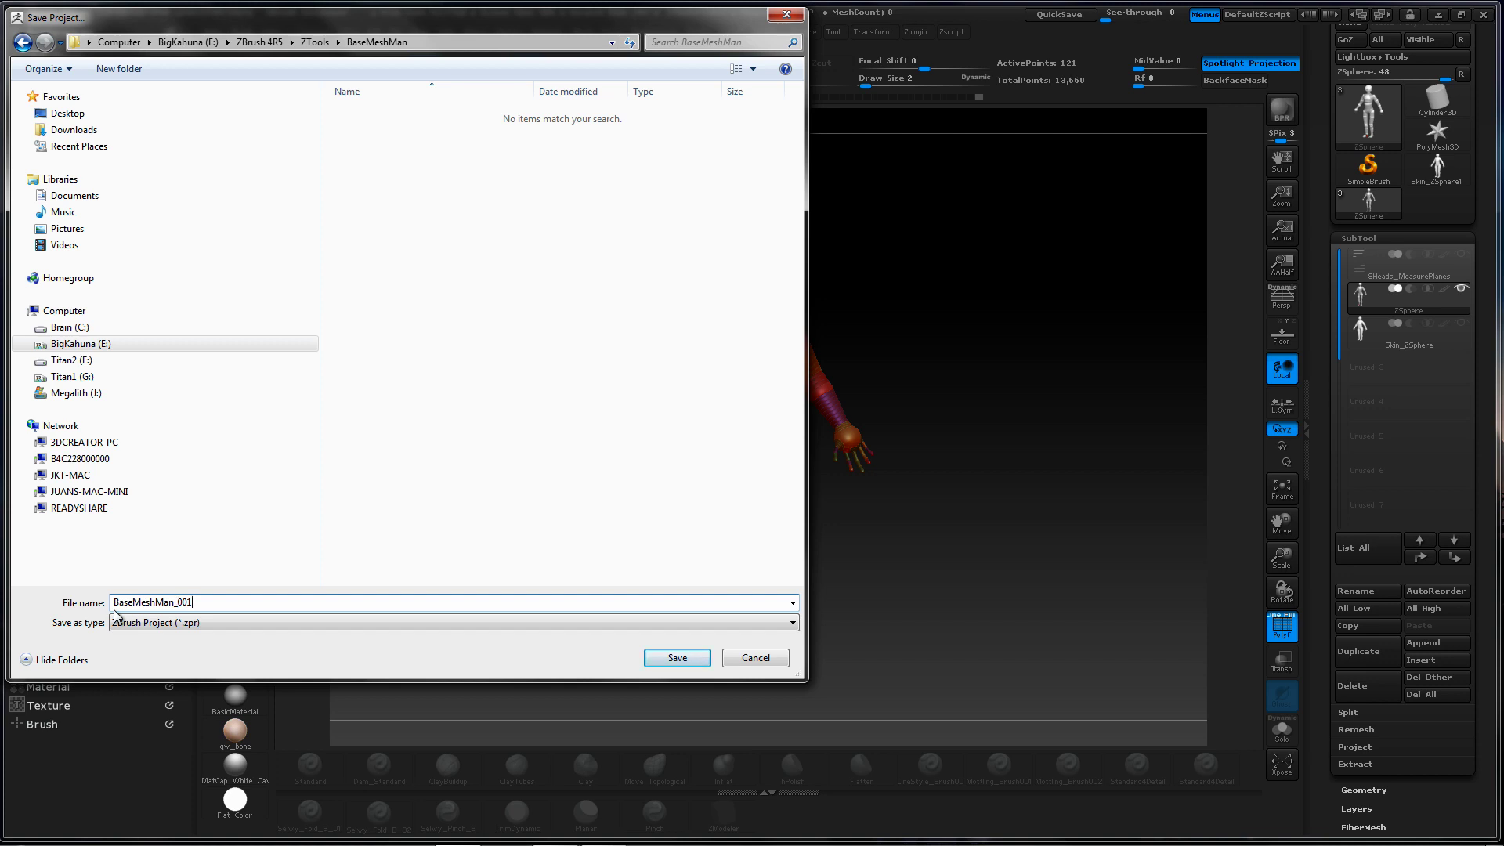
click(677, 658)
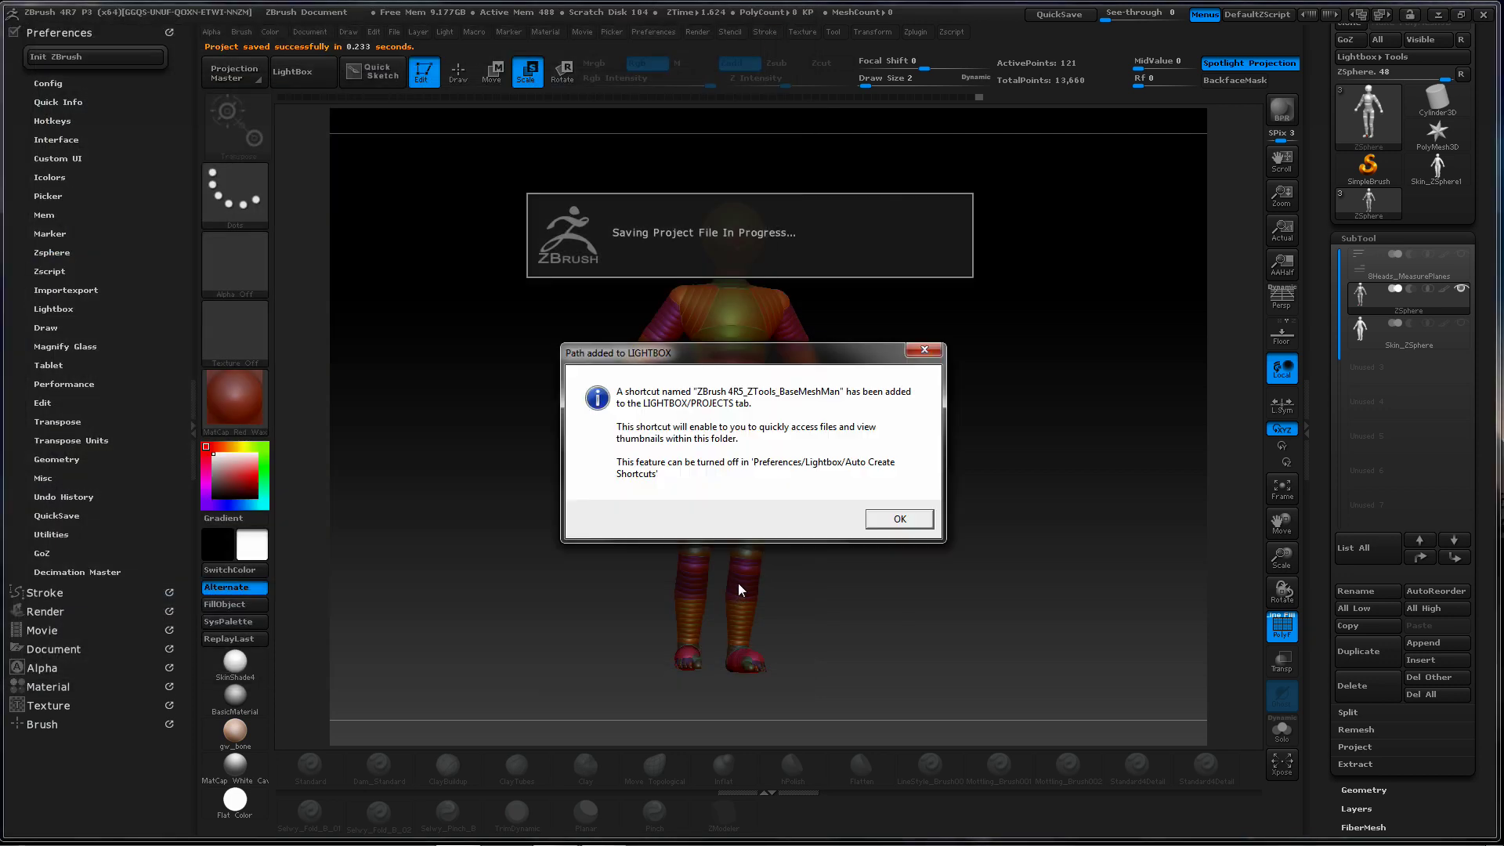
click(899, 518)
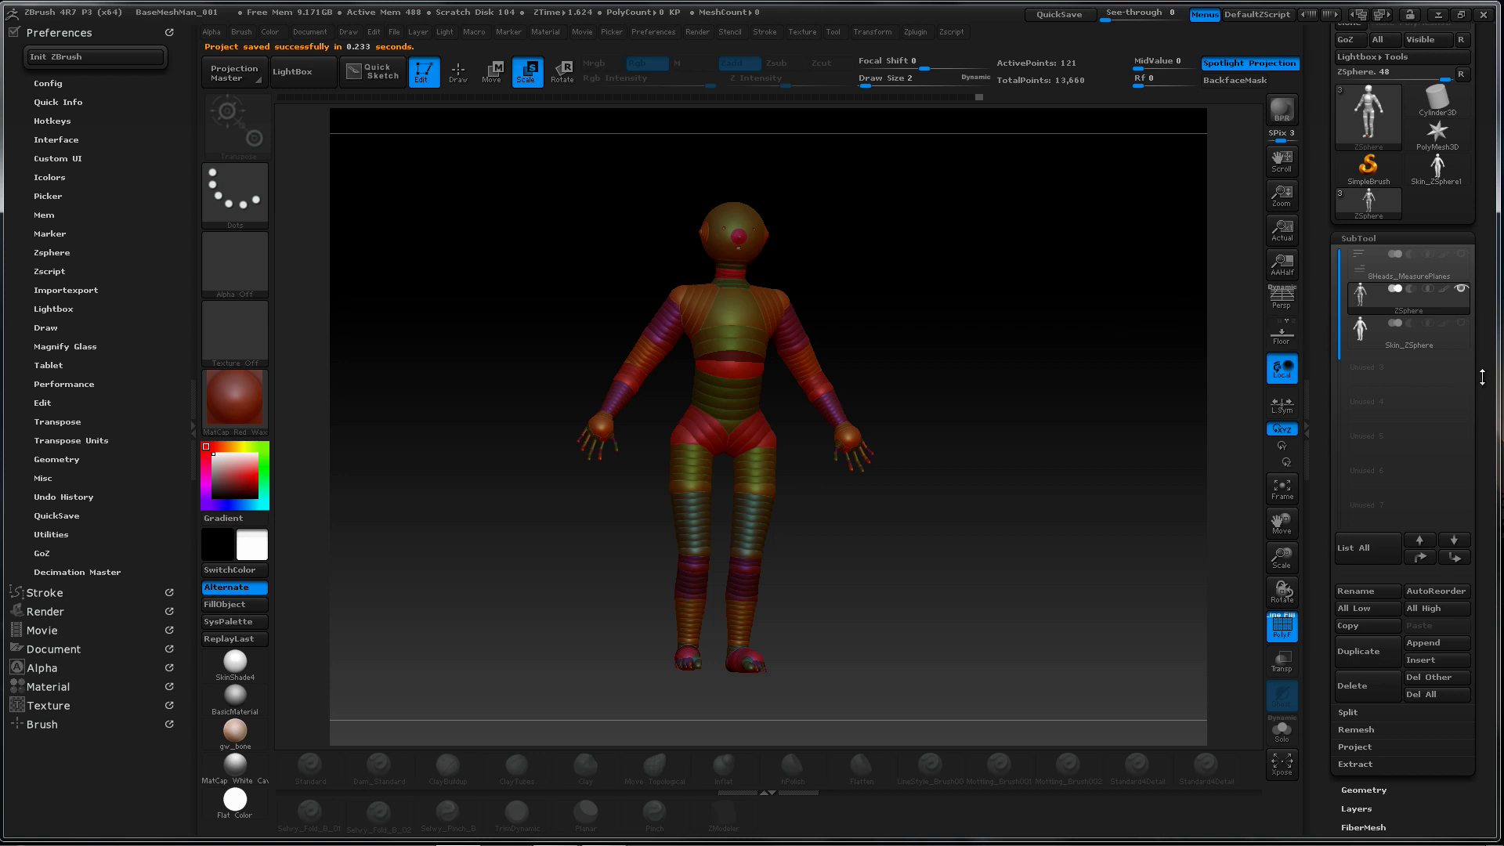
Preview the ZSphere figure's adaptive skin without classic skinning and examine the head and upper body topology from several angles
drag(1482, 377, 1465, 188)
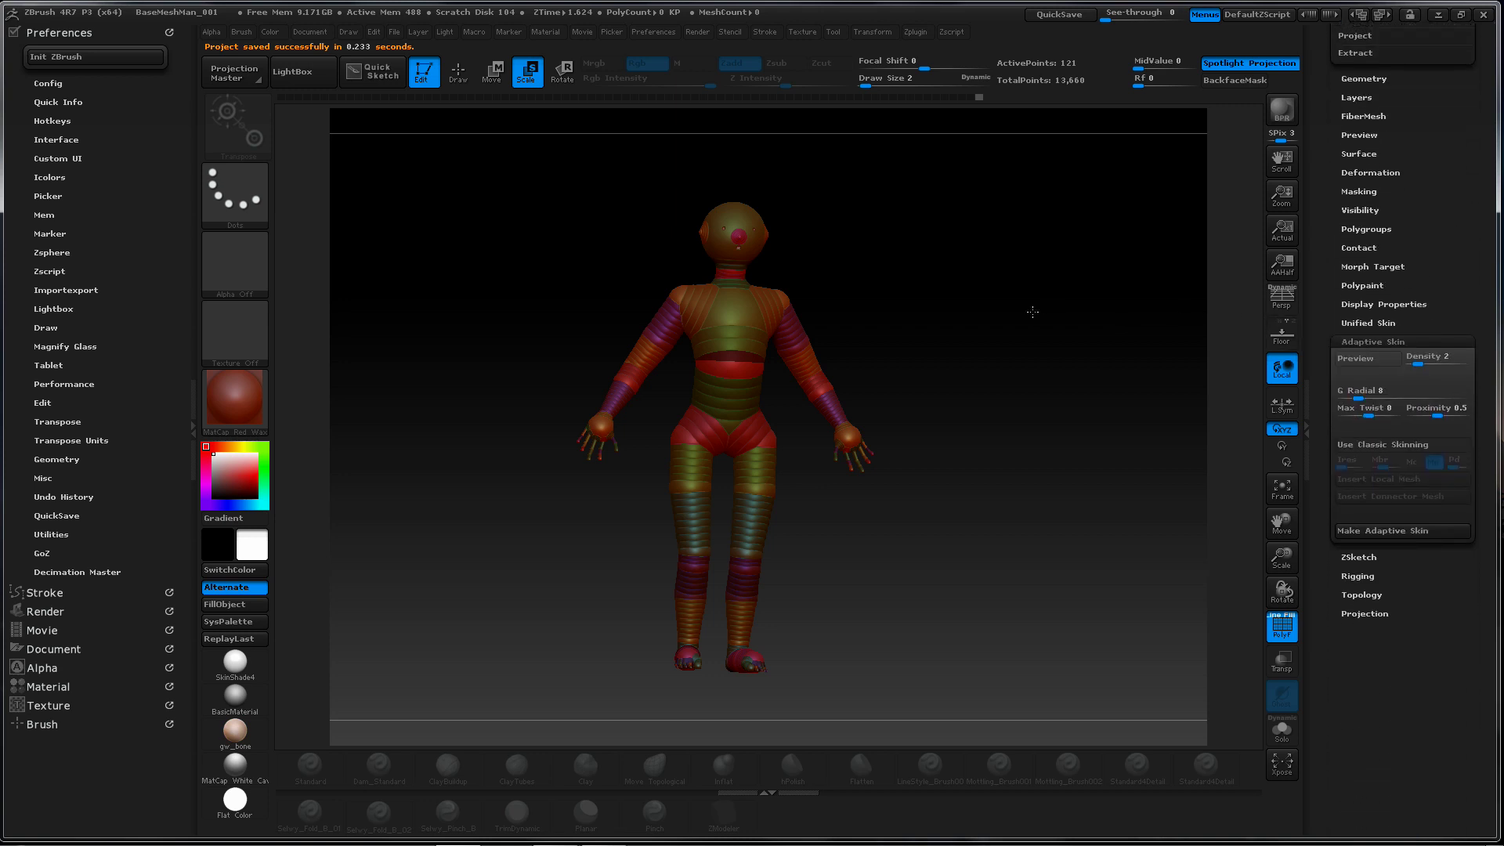
alt+drag(892, 182, 935, 277)
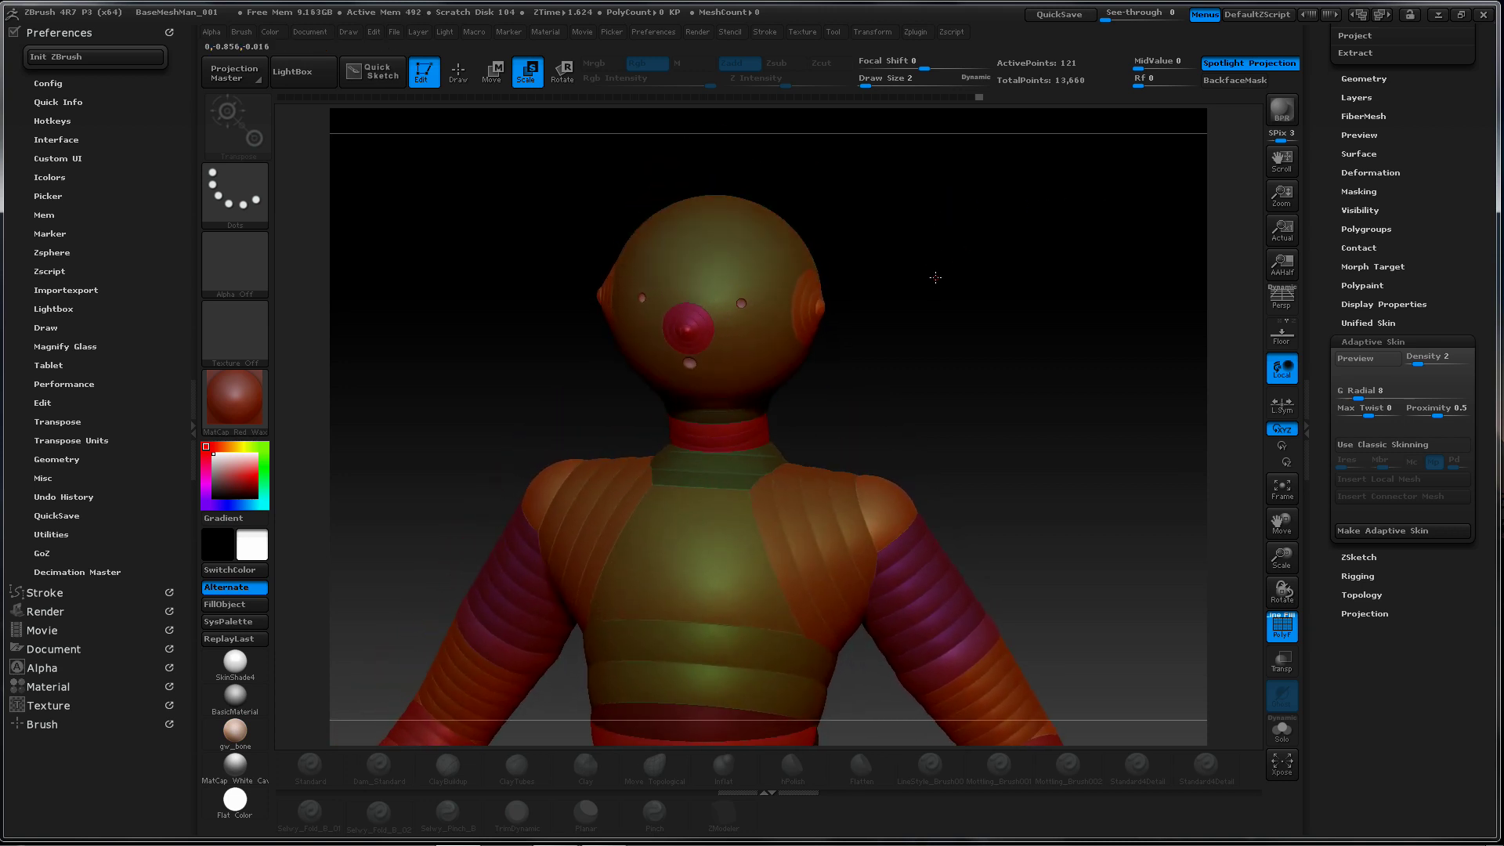
click(1373, 359)
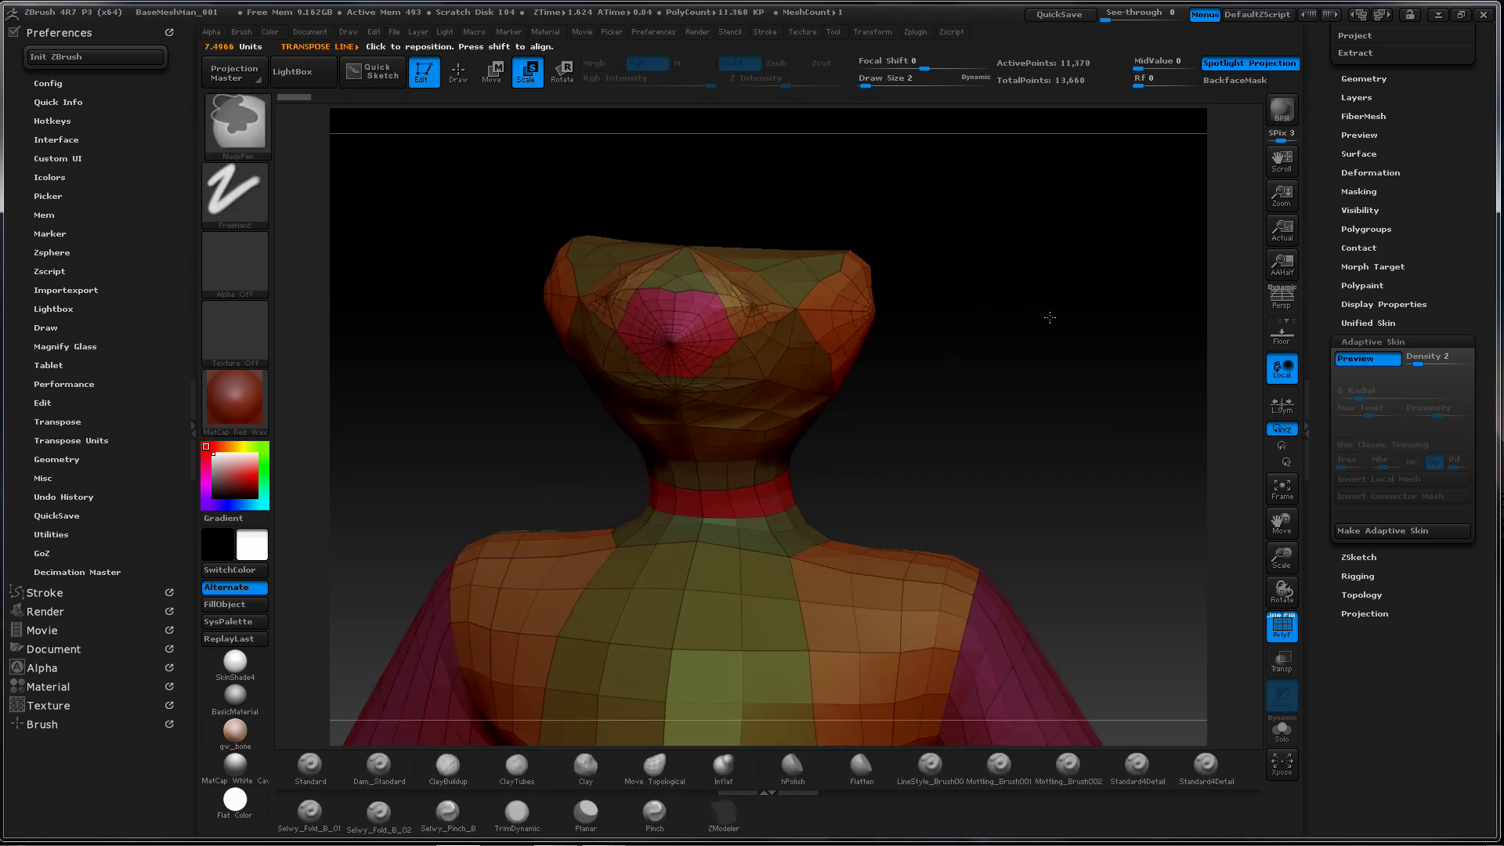
mouse_move(1081, 302)
mouse_down()
mouse_move(1061, 339)
mouse_move(1004, 369)
mouse_move(1074, 322)
mouse_up()
key(ctrl)
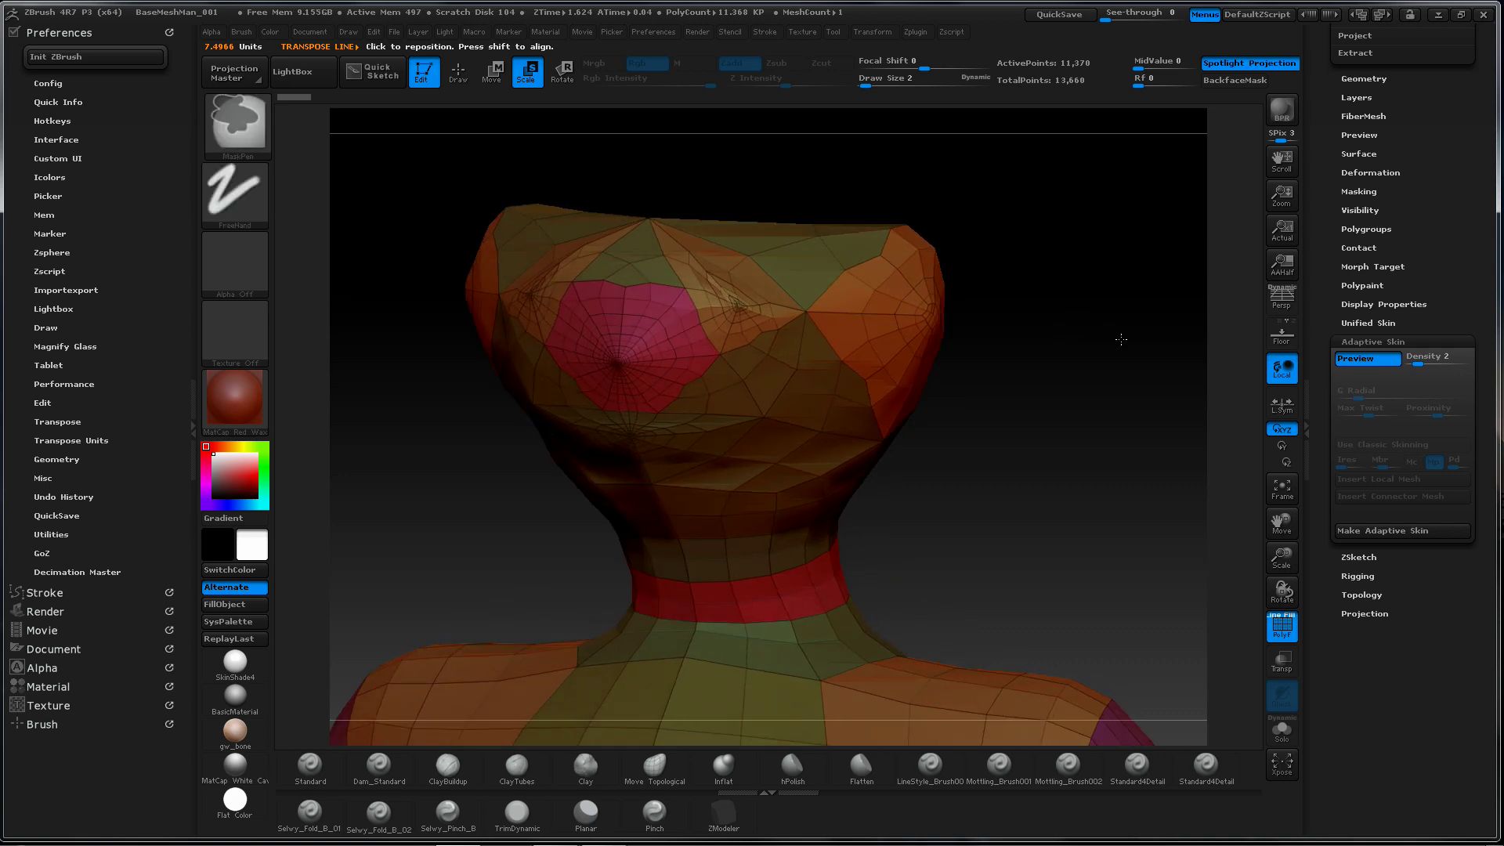
mouse_move(1081, 347)
ctrl+right_down()
mouse_move(990, 345)
mouse_move(1000, 373)
mouse_move(1023, 353)
mouse_move(1011, 336)
ctrl+right_up()
mouse_move(1010, 336)
mouse_down()
mouse_move(1000, 316)
mouse_move(1031, 359)
mouse_move(1015, 369)
mouse_up()
key(ctrl)
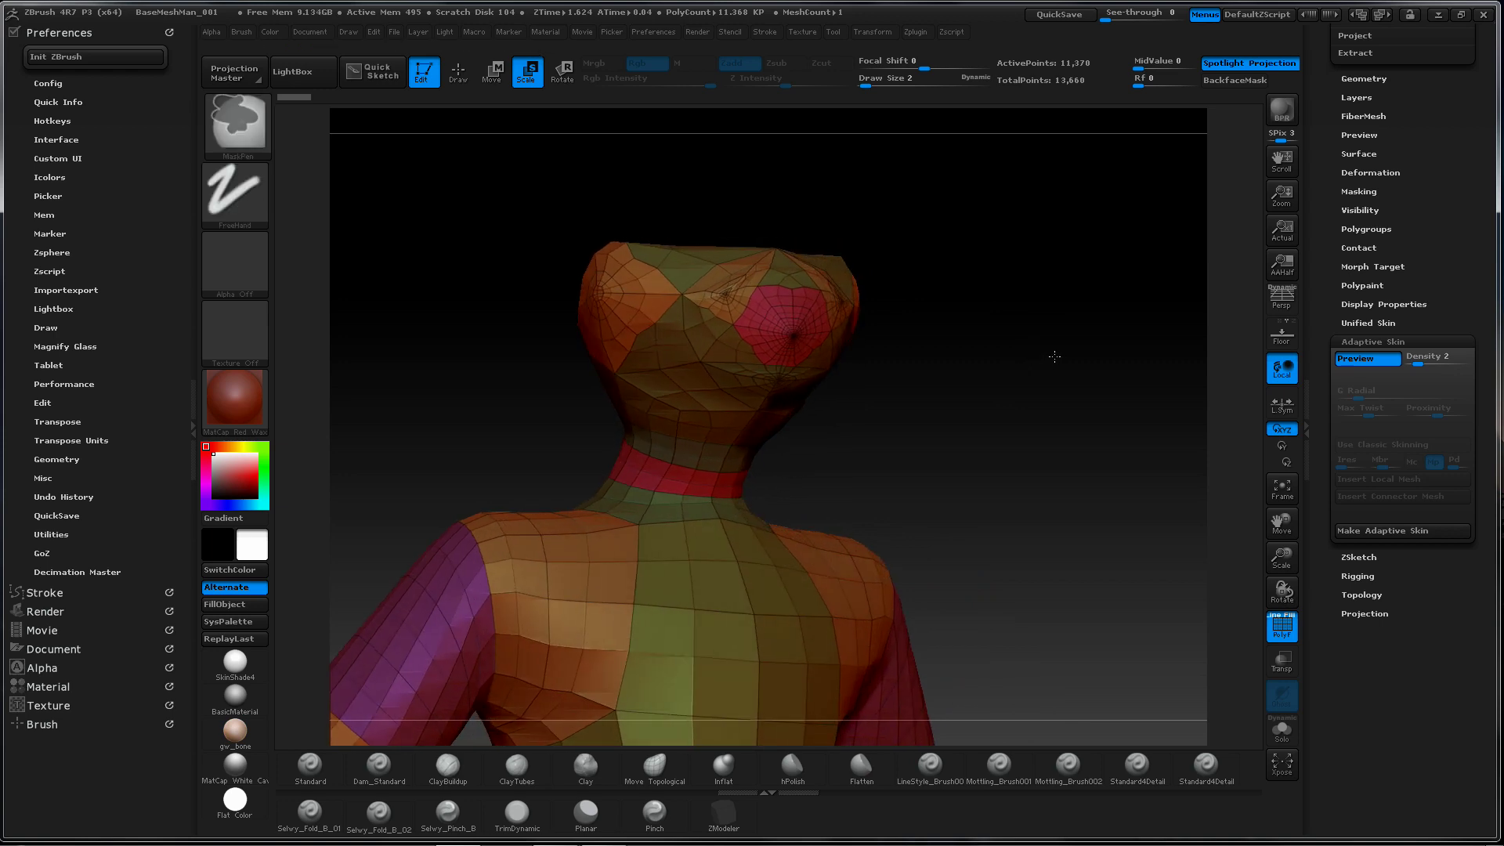
ctrl+right_drag(1043, 359, 857, 328)
right_drag(951, 342, 854, 350)
drag(787, 334, 939, 315)
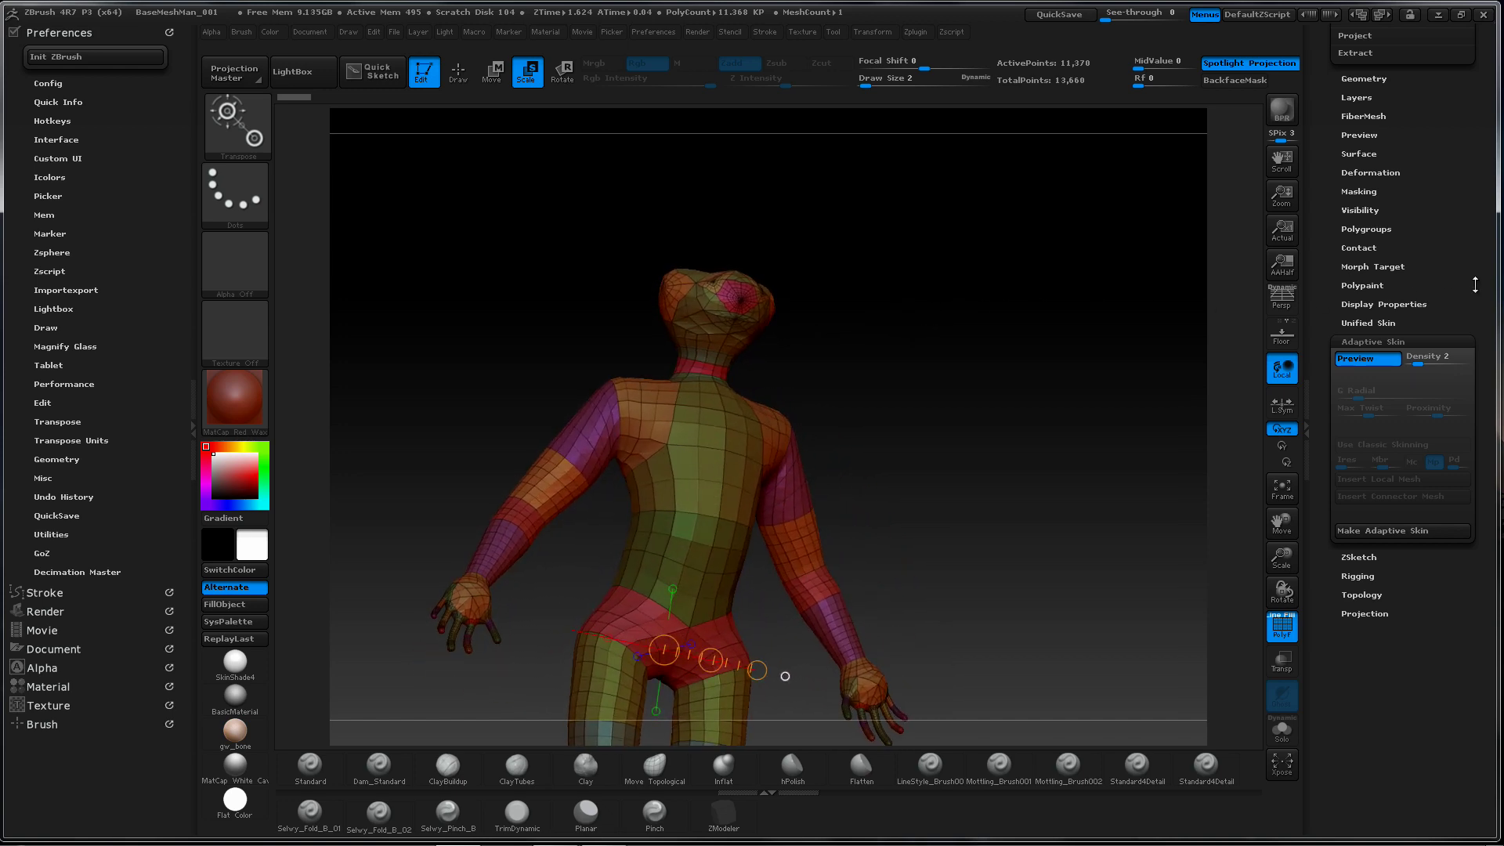
Make an adaptive skin from the non-classic preview and append the new Skin_ZSphere mesh as a subtool
click(1402, 532)
drag(1486, 352, 1486, 509)
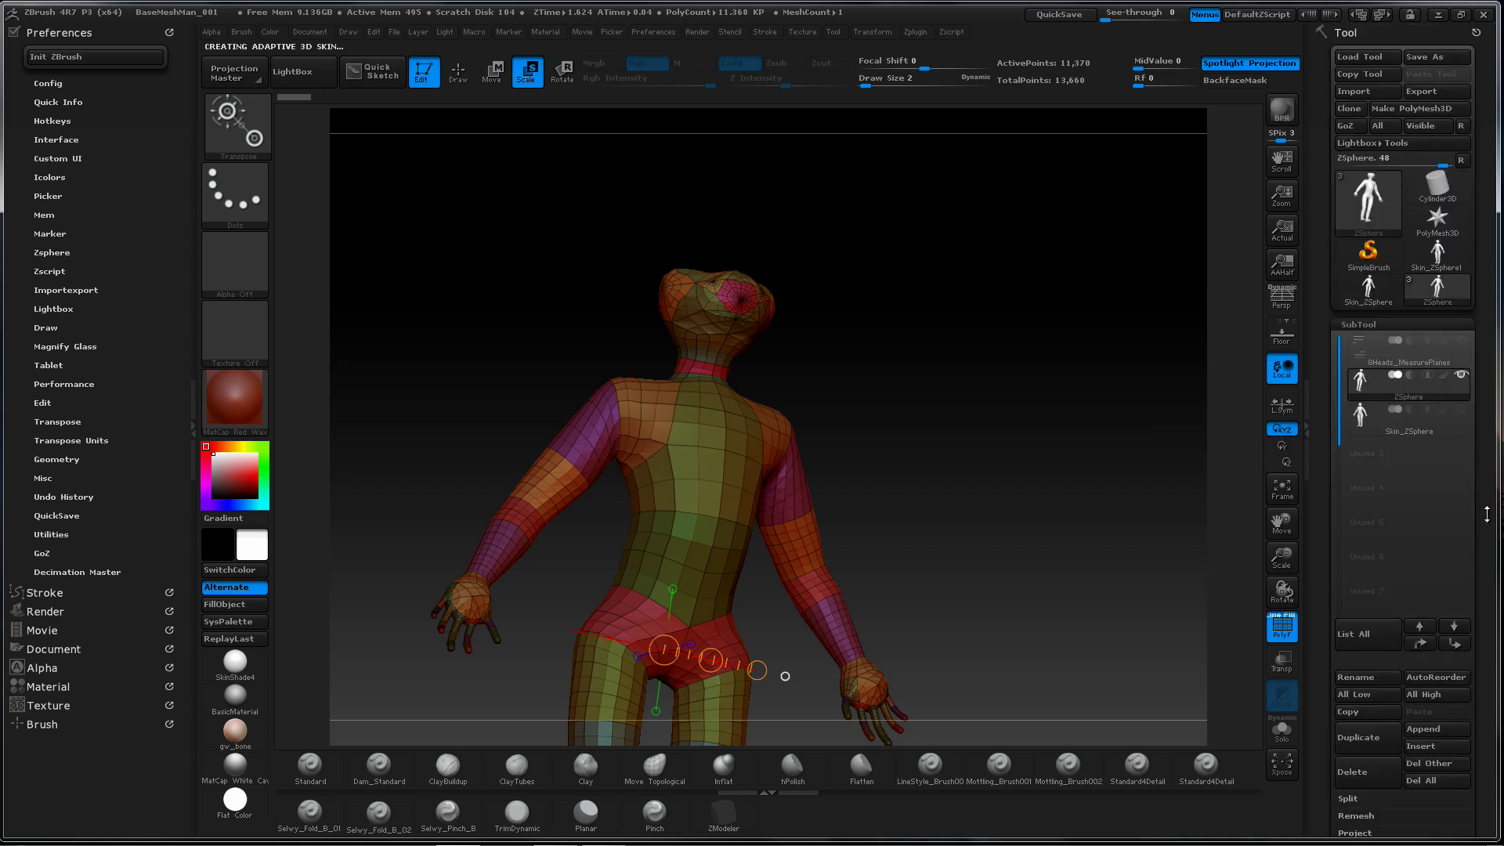
scroll(1455, 595, down, 3)
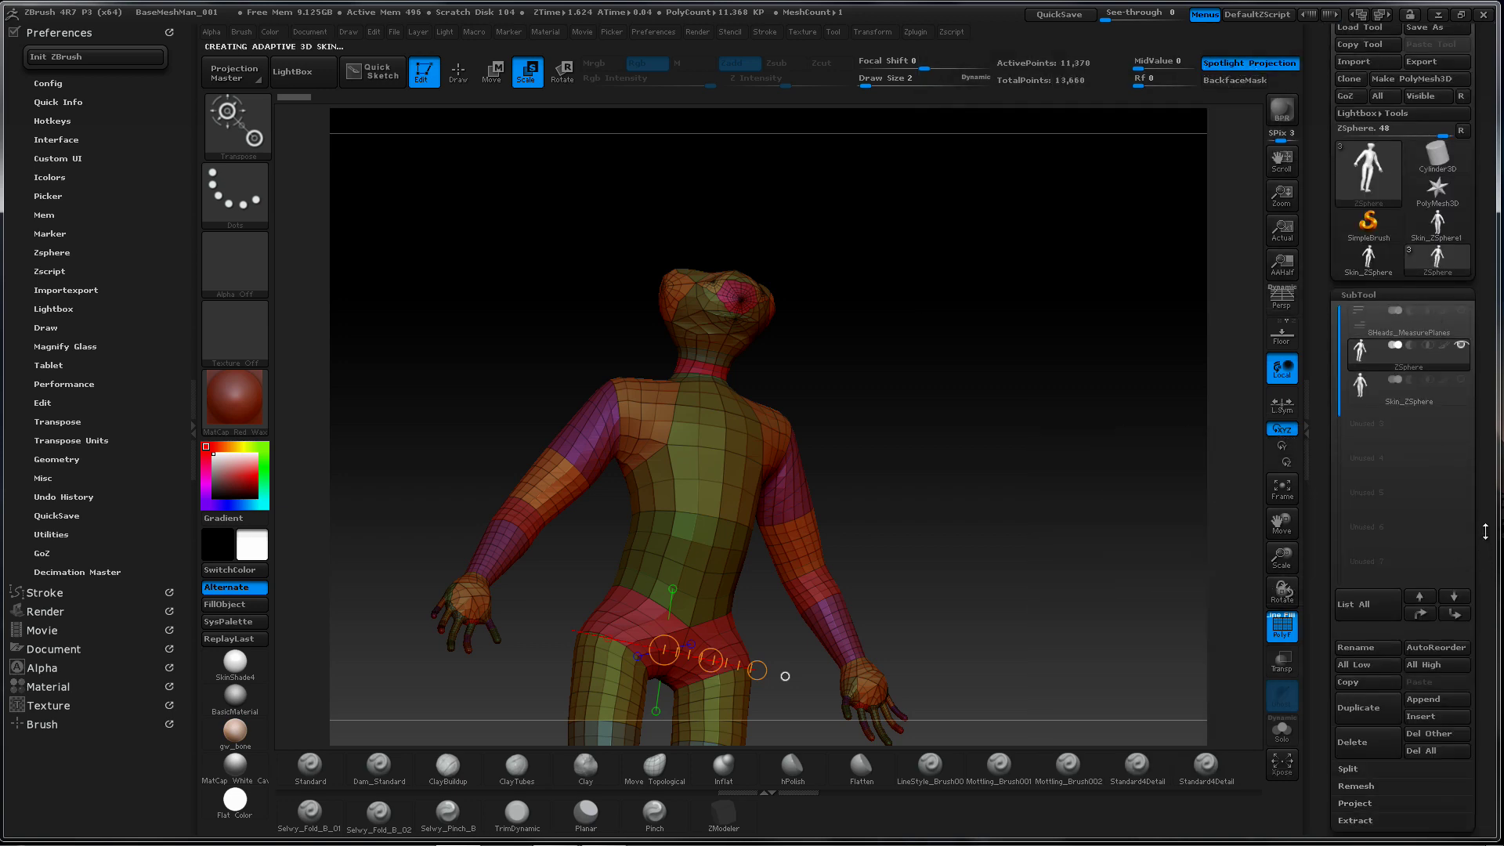
click(1430, 624)
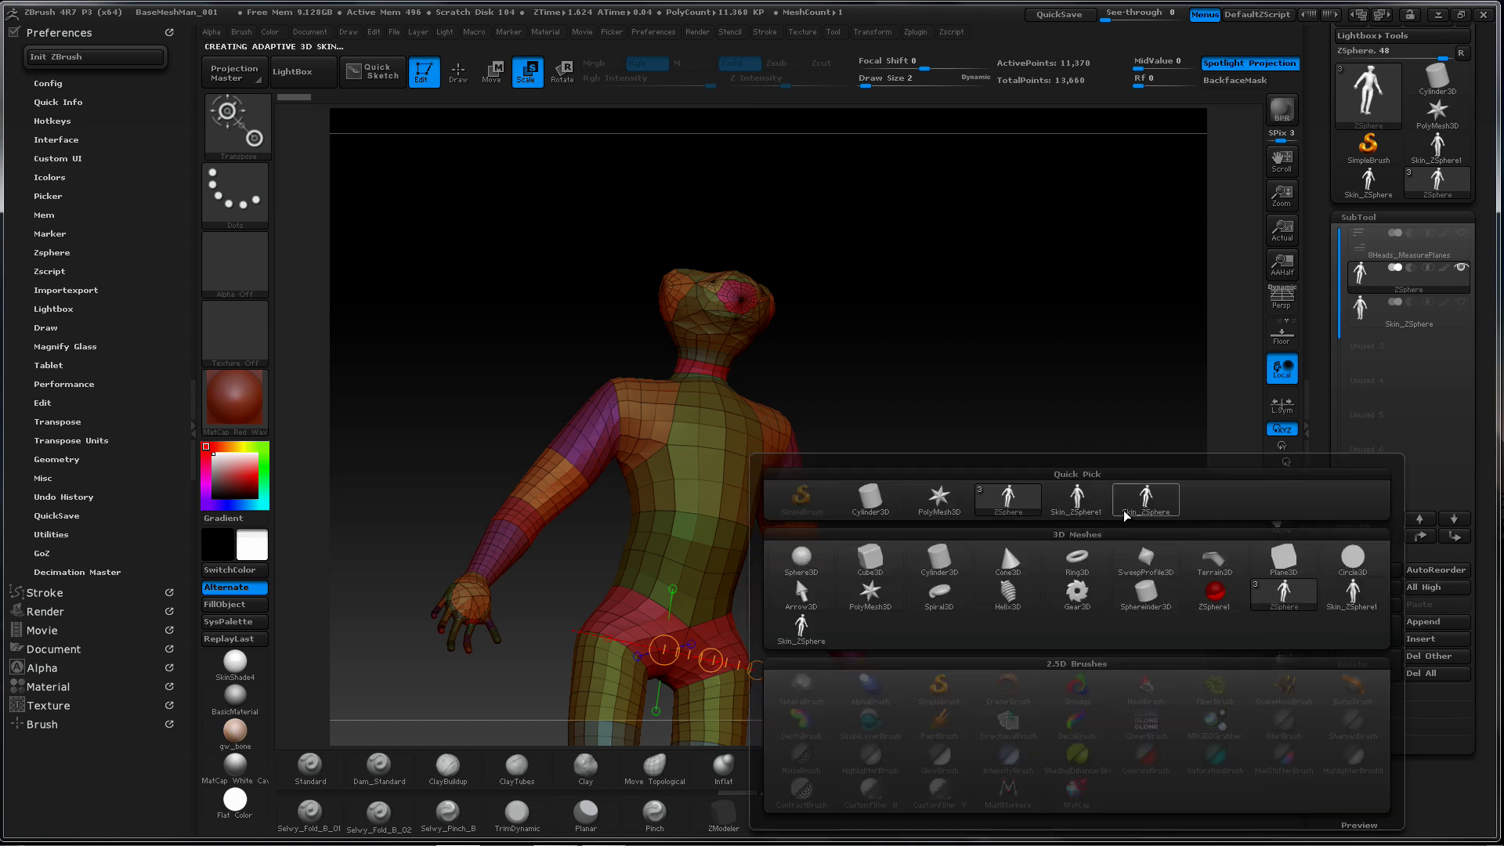
mouse_move(1087, 508)
mouse_move(1137, 504)
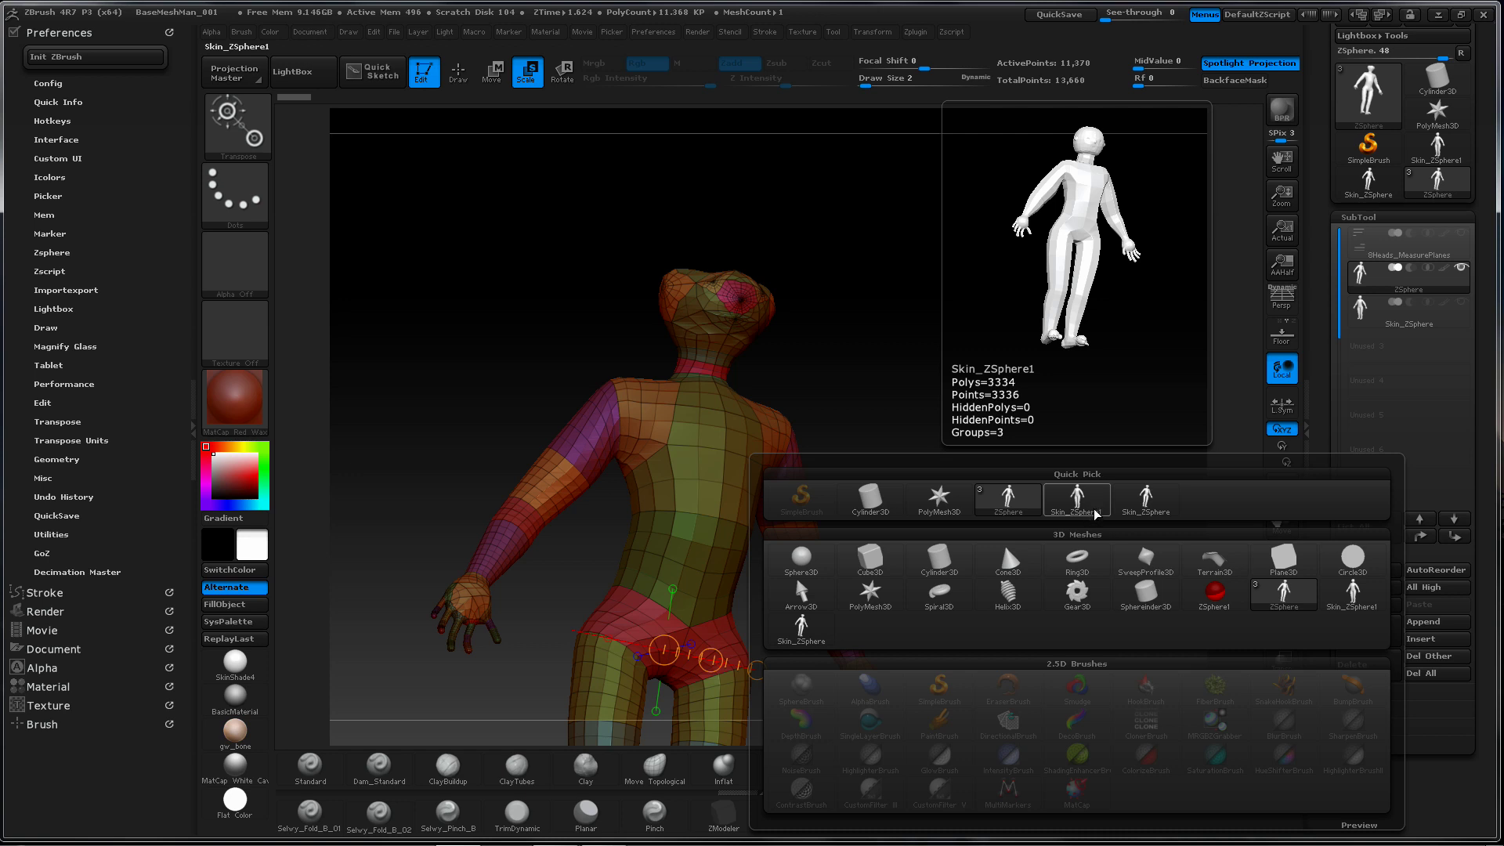
click(1146, 500)
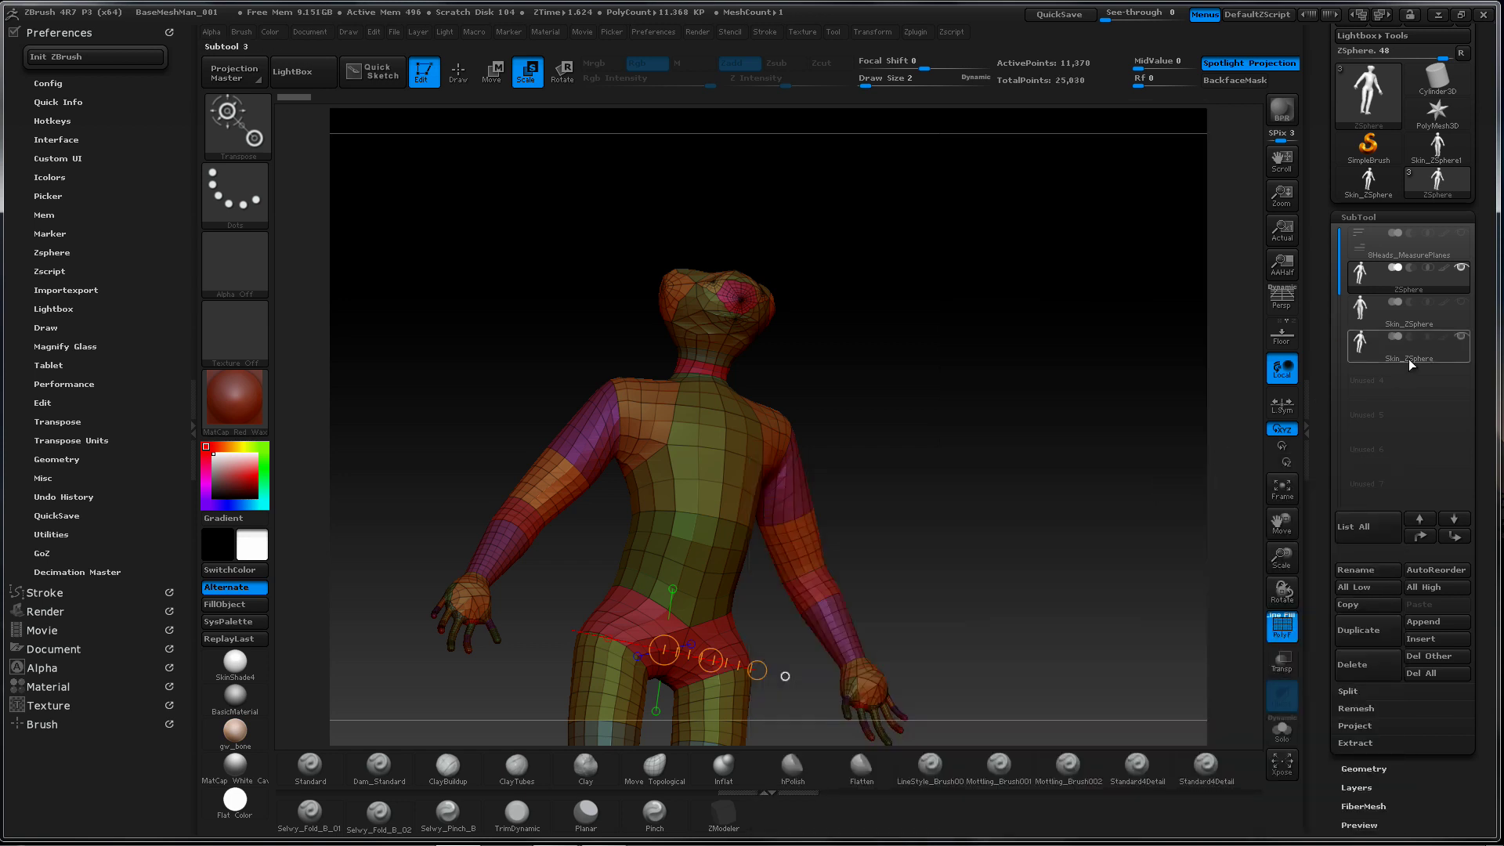
Compare the two Skin_ZSphere subtools, reselect the ZSphere subtool and hide the newly appended skin
click(1367, 313)
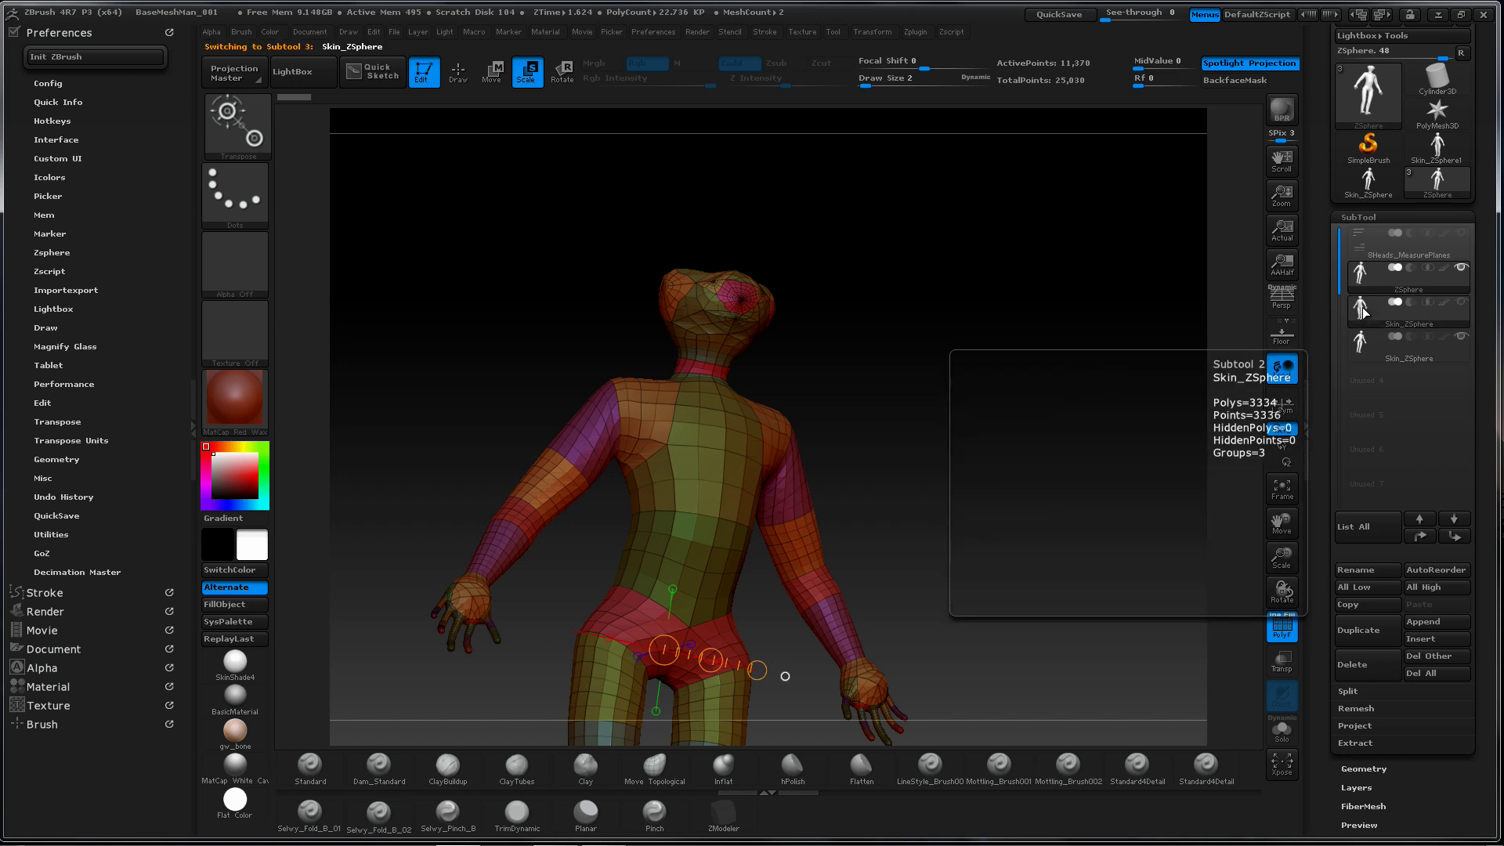
click(1365, 339)
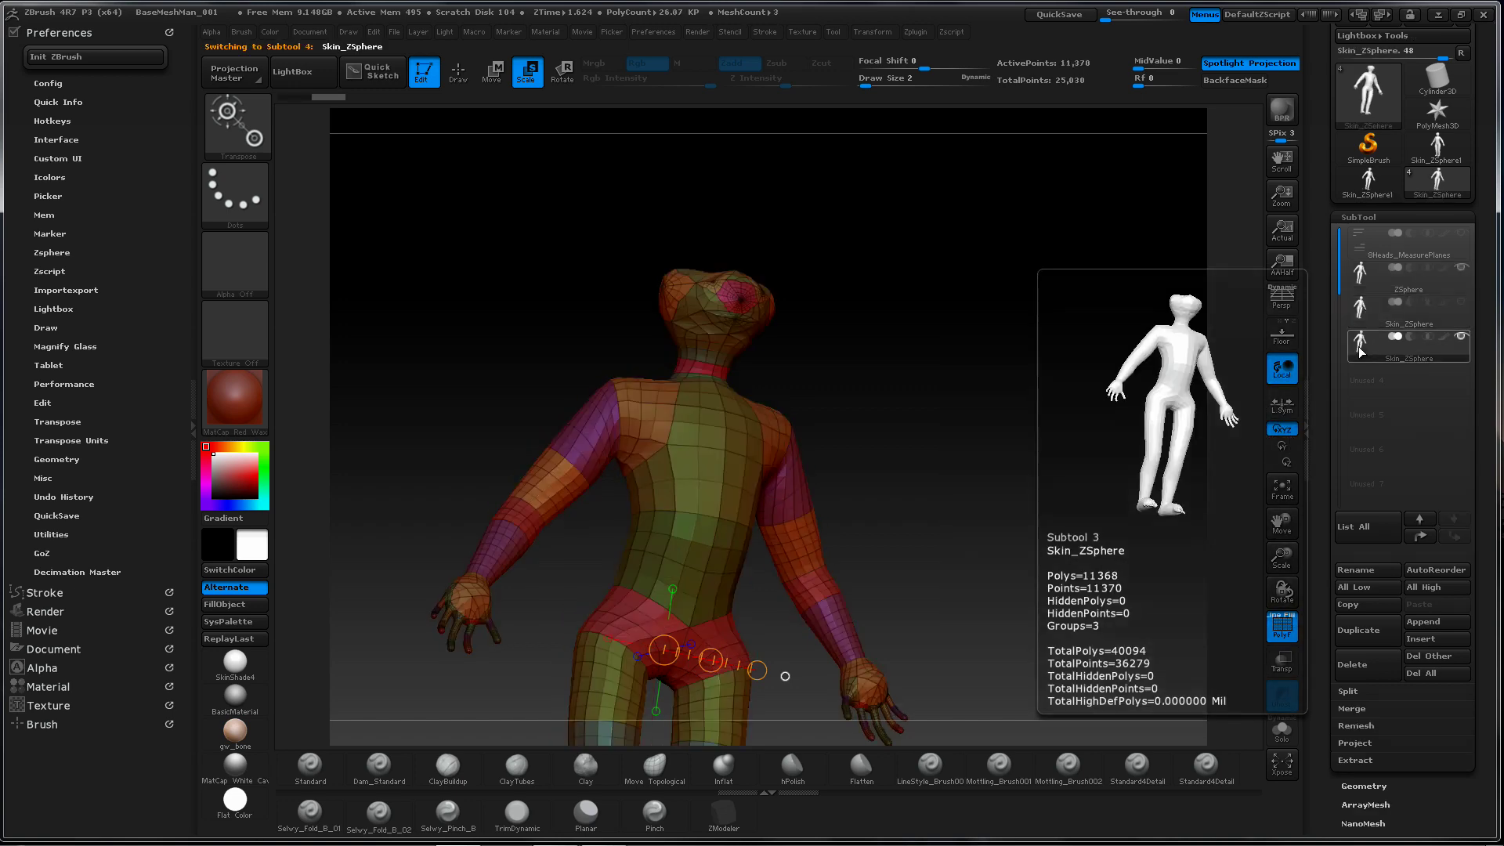
click(1402, 319)
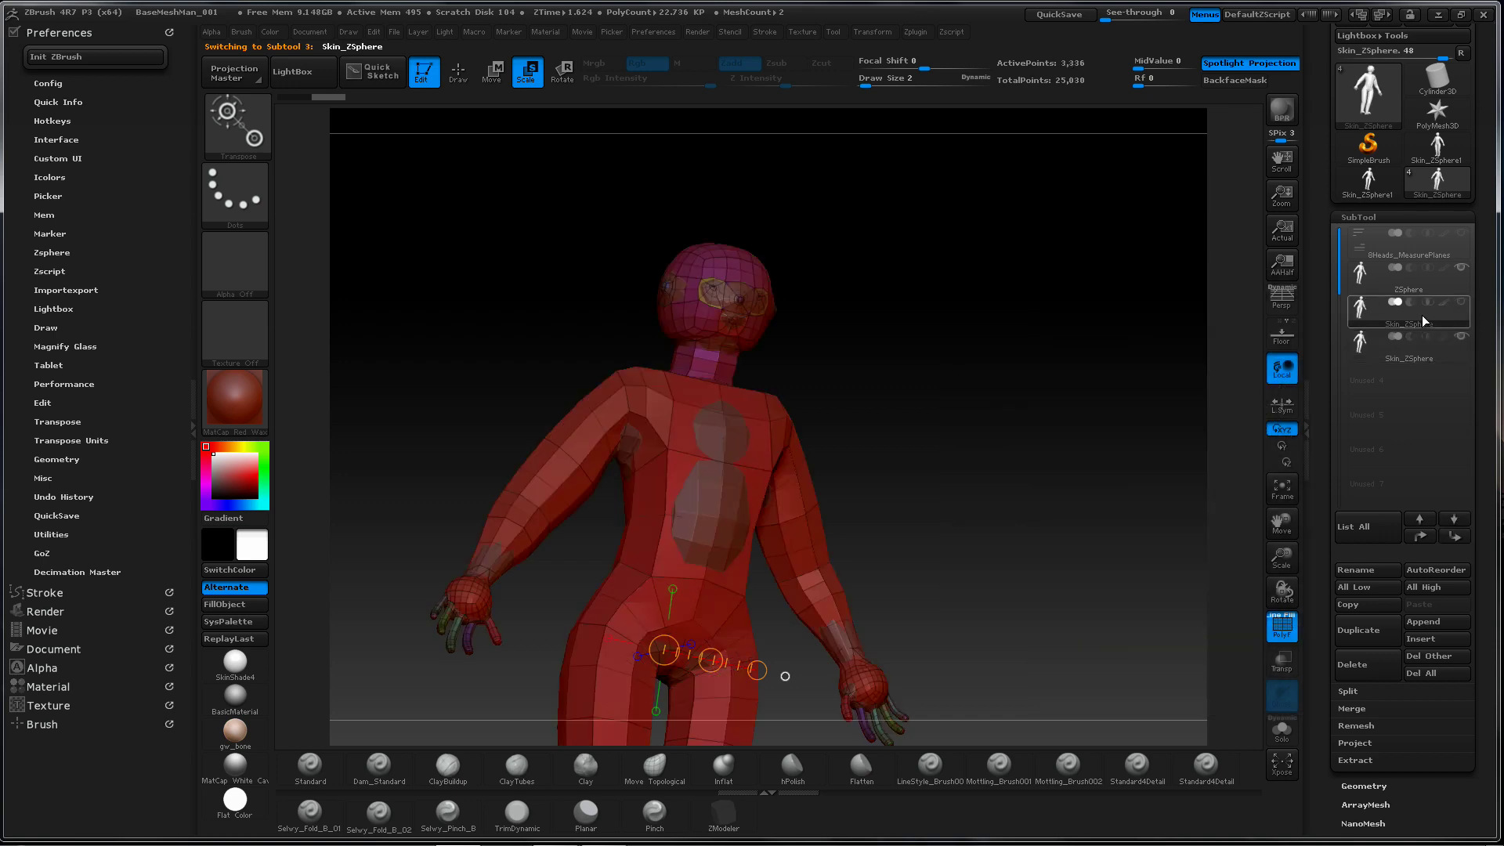
click(1406, 285)
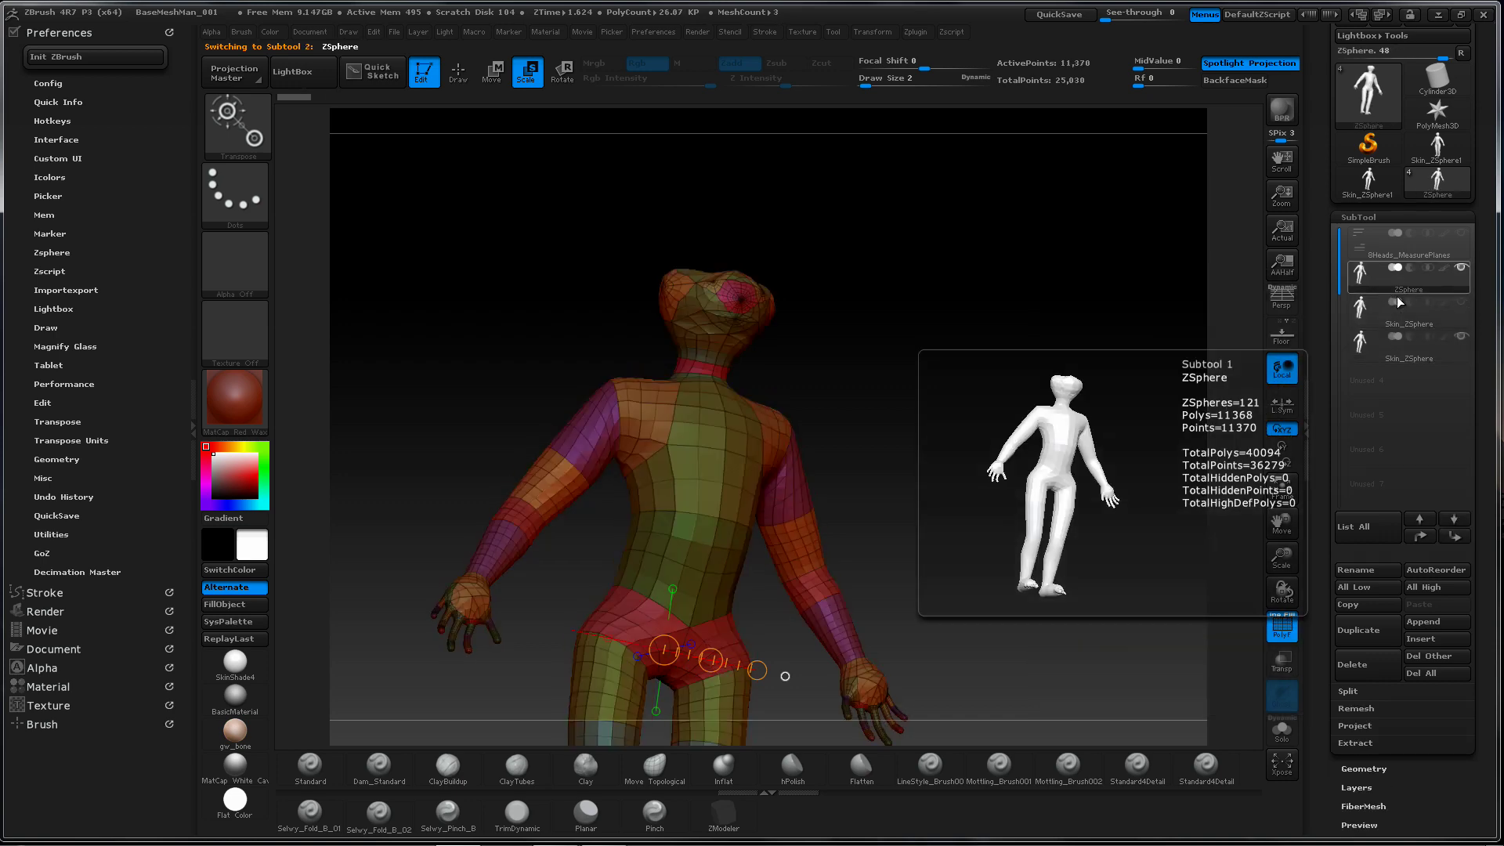
click(1462, 337)
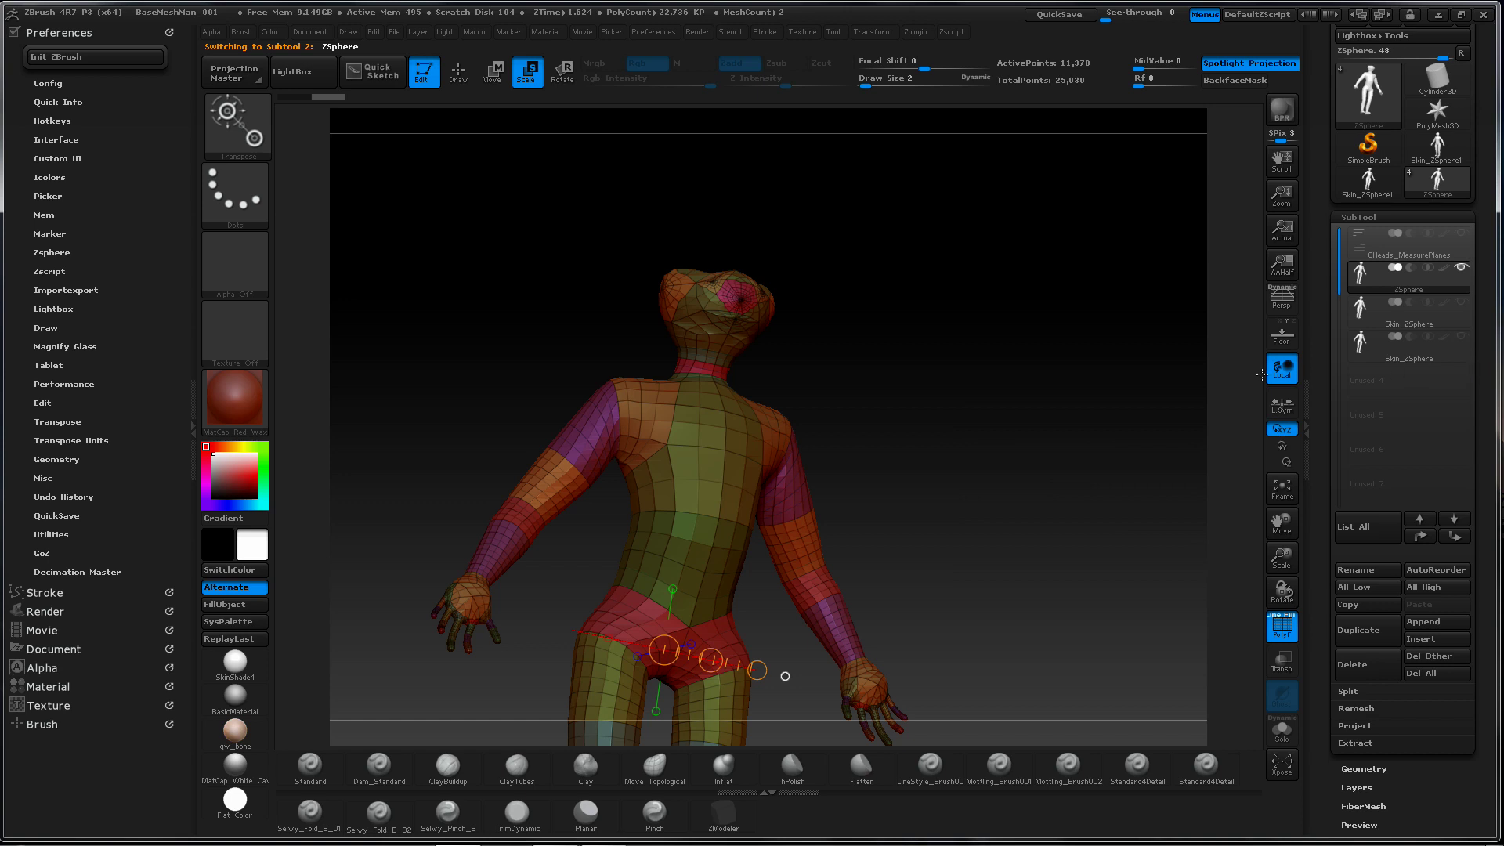
Leave the skin preview and delete the eye, nose and mouth ZSpheres from the head
key(a)
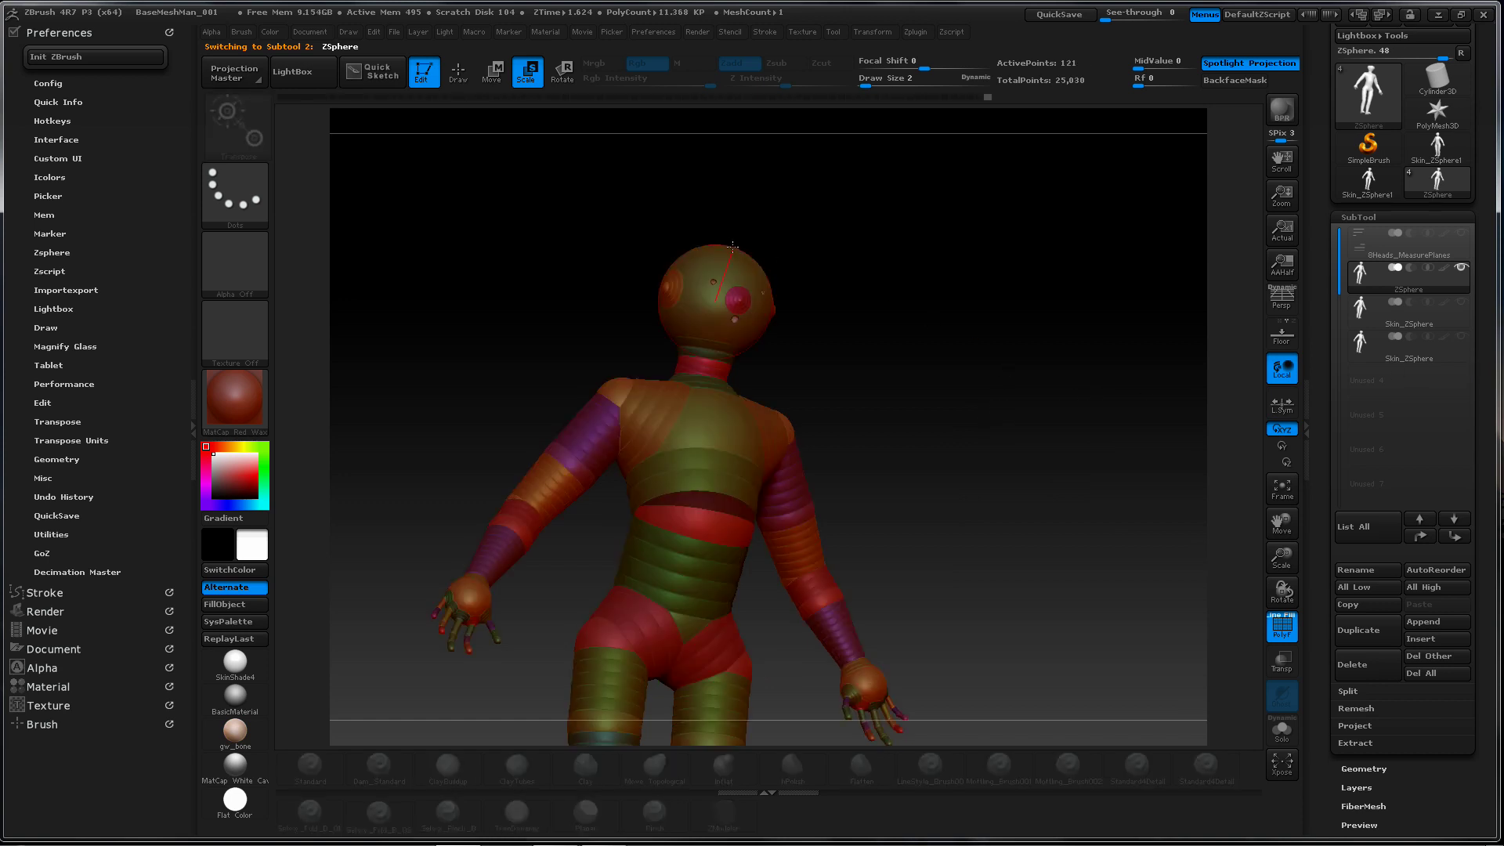
mouse_move(997, 410)
alt+mouse_down()
mouse_move(971, 219)
mouse_move(1003, 222)
mouse_move(899, 269)
mouse_move(963, 289)
alt+mouse_up()
click(467, 72)
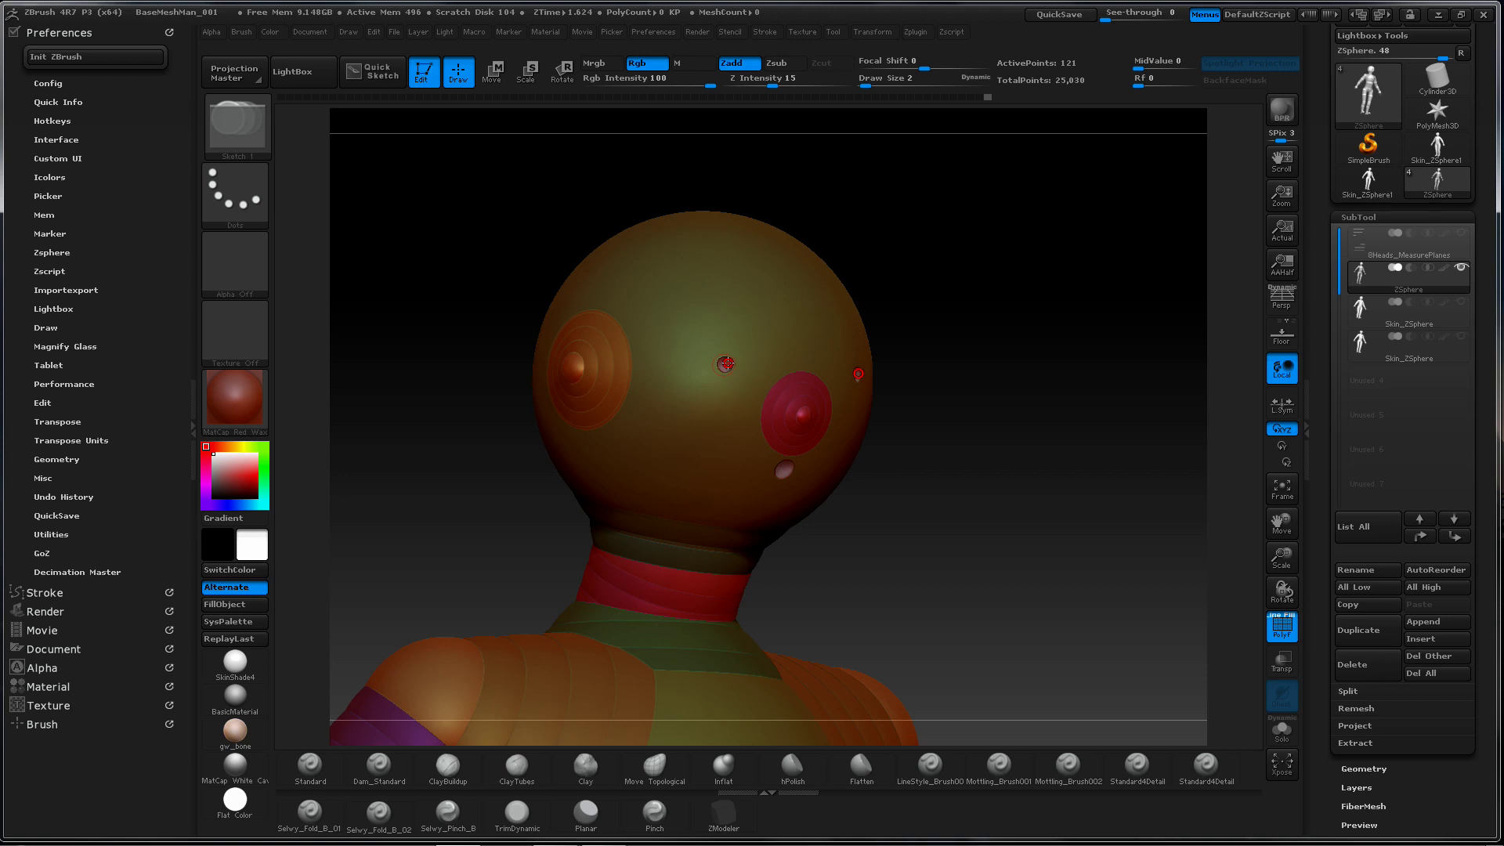
alt+click(726, 364)
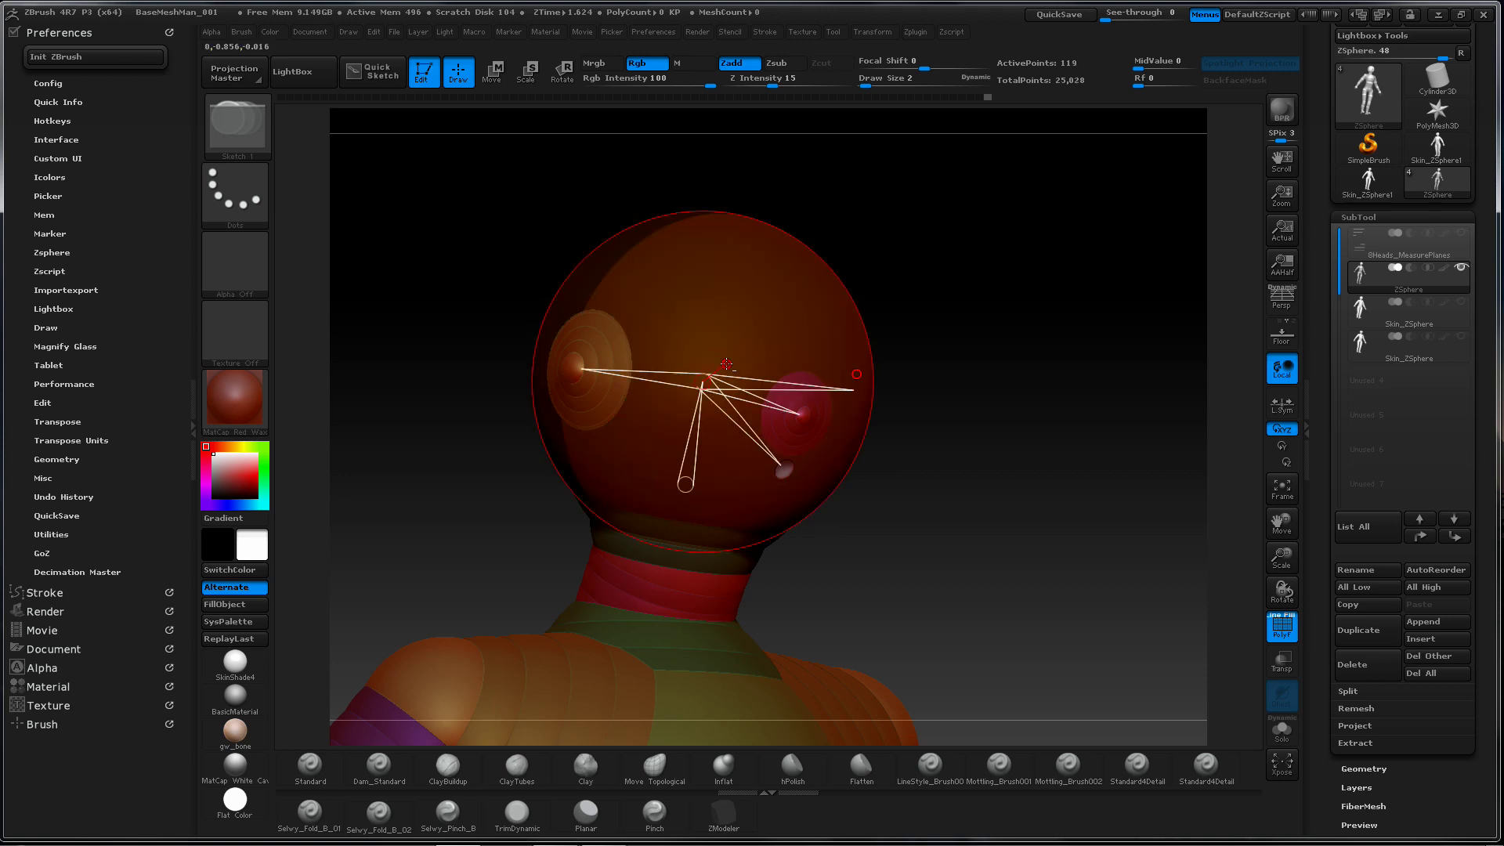
alt+click(799, 414)
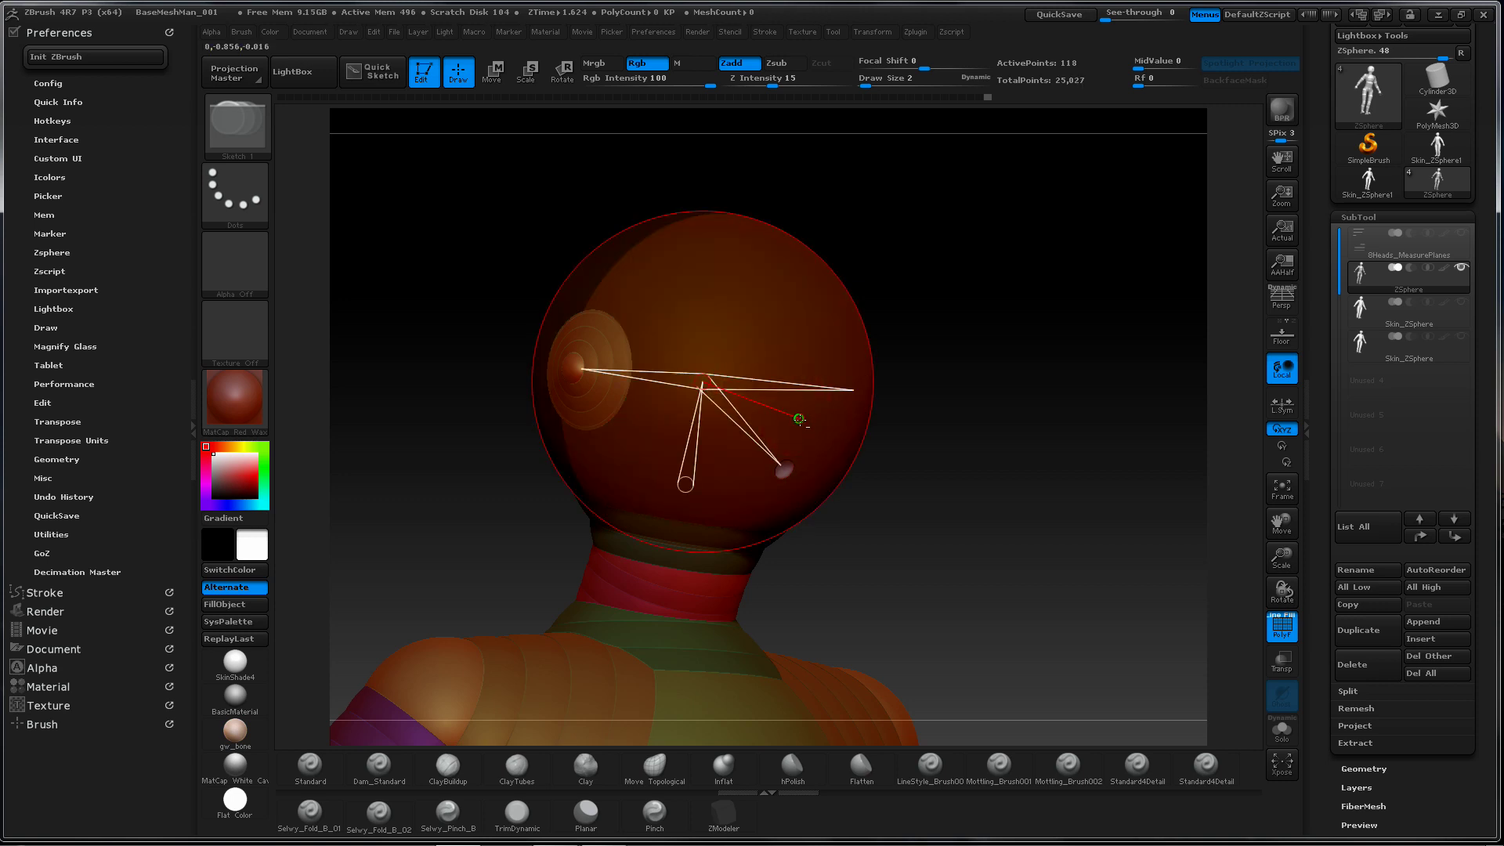
alt+click(787, 470)
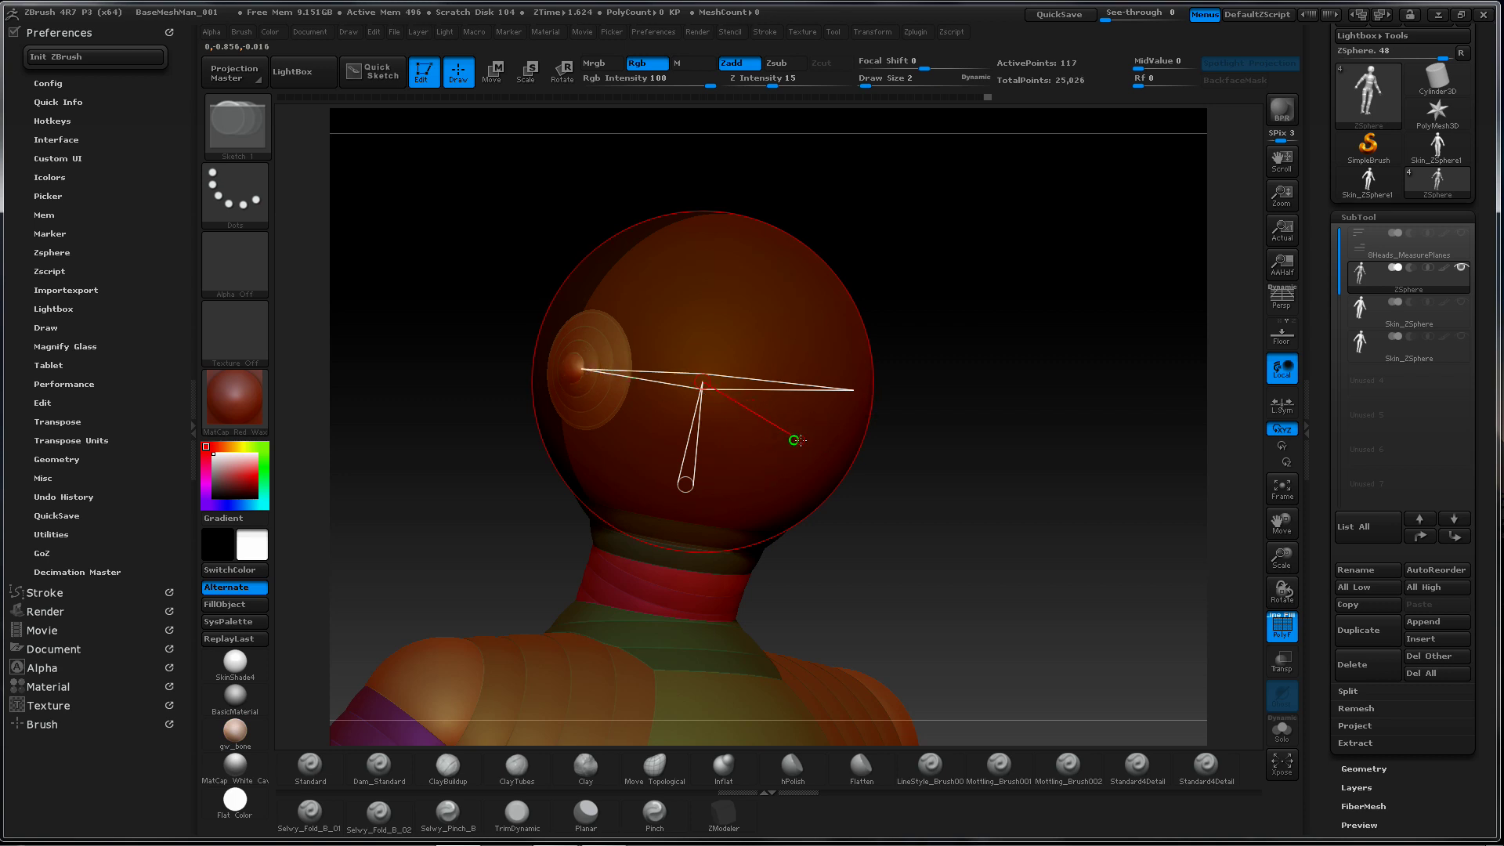
Add a single nose ZSphere on the centre line of the face
drag(1010, 329, 986, 330)
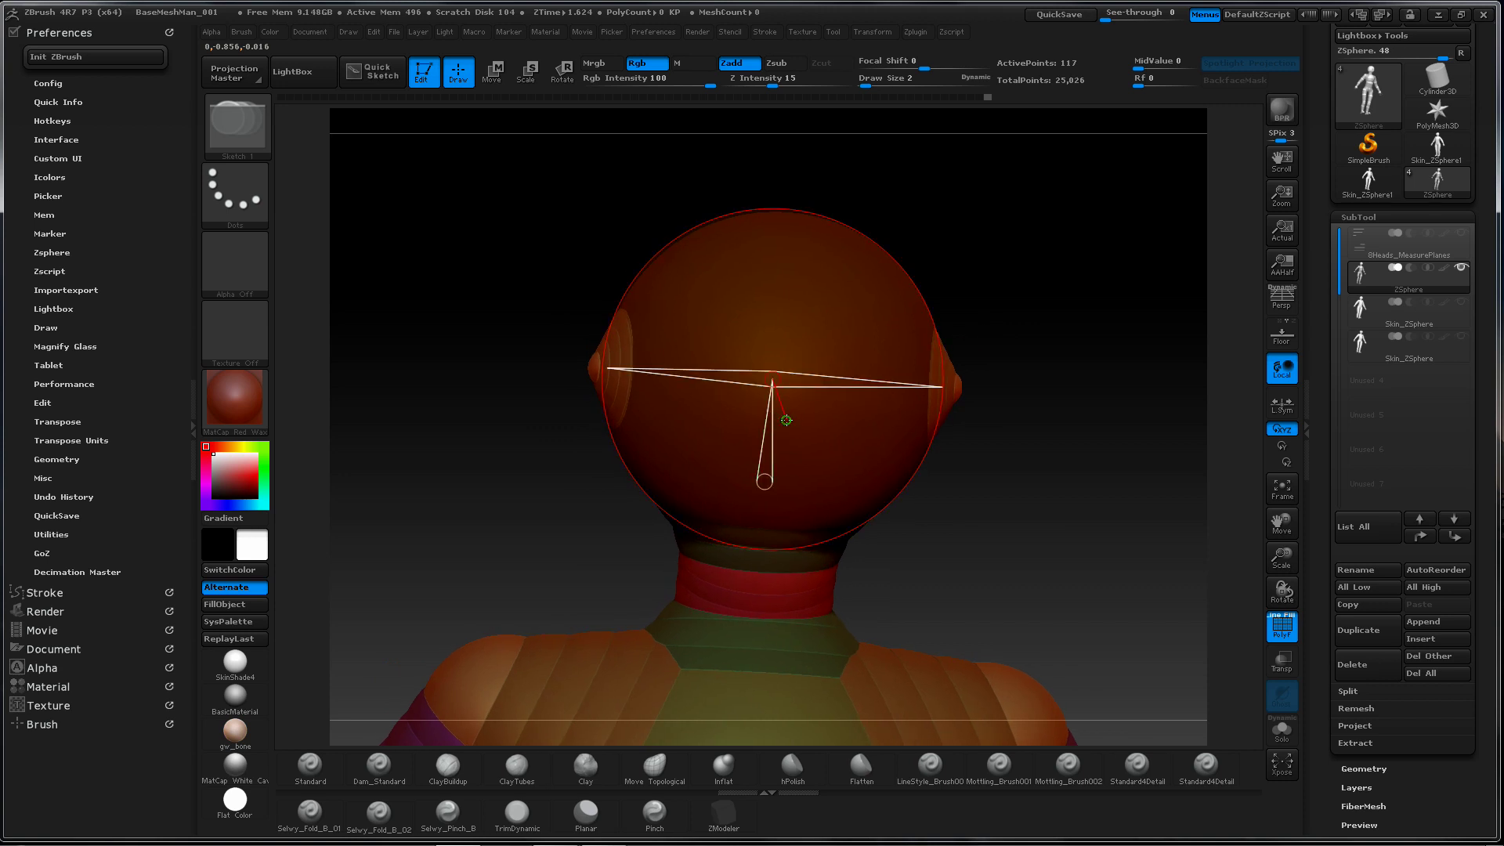
drag(786, 421, 797, 436)
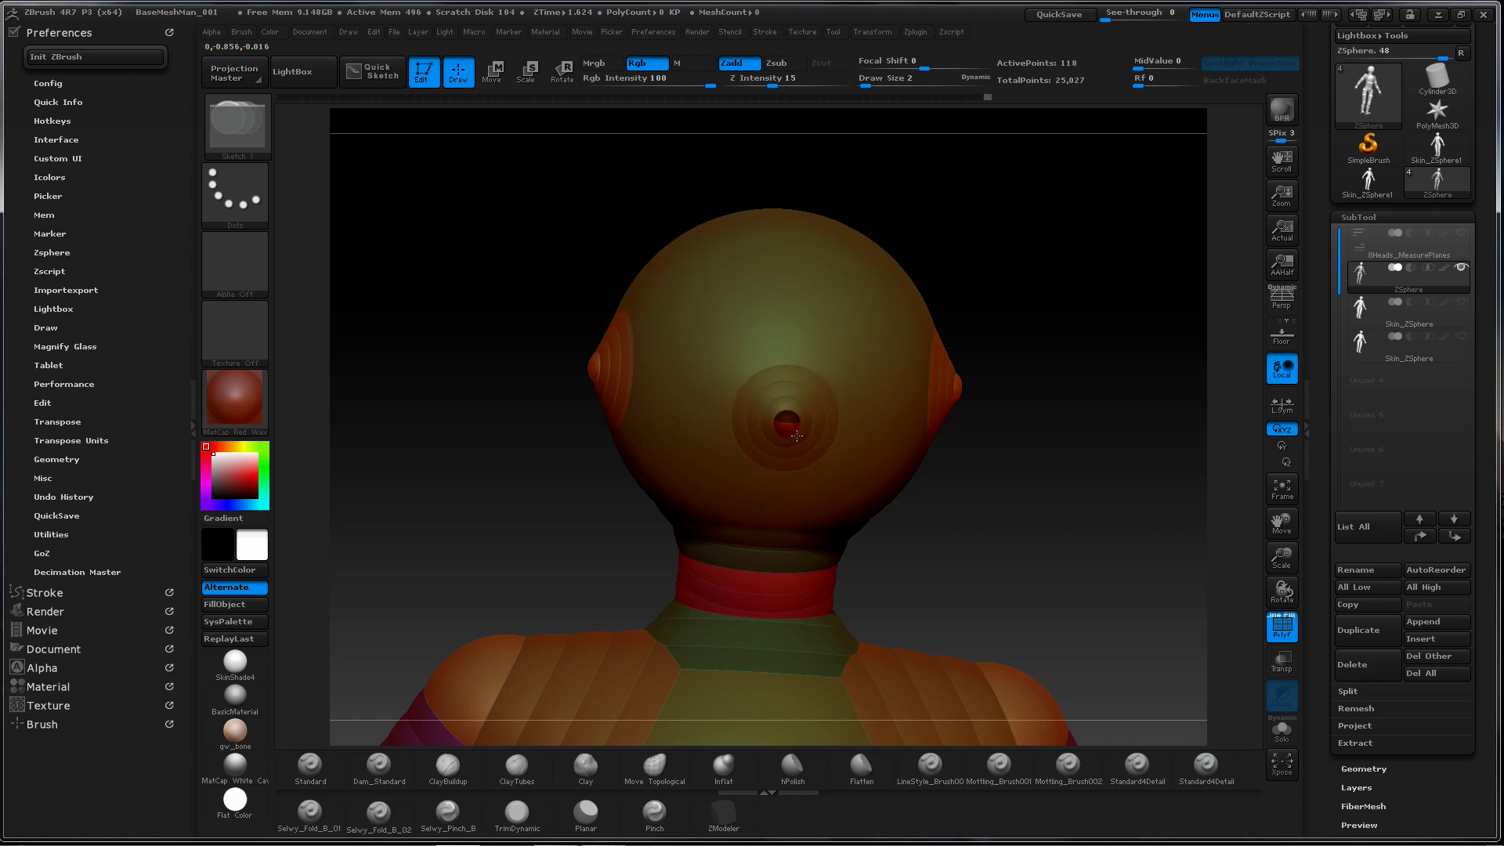
mouse_move(1050, 318)
mouse_down()
mouse_move(1112, 328)
mouse_move(1034, 308)
mouse_up()
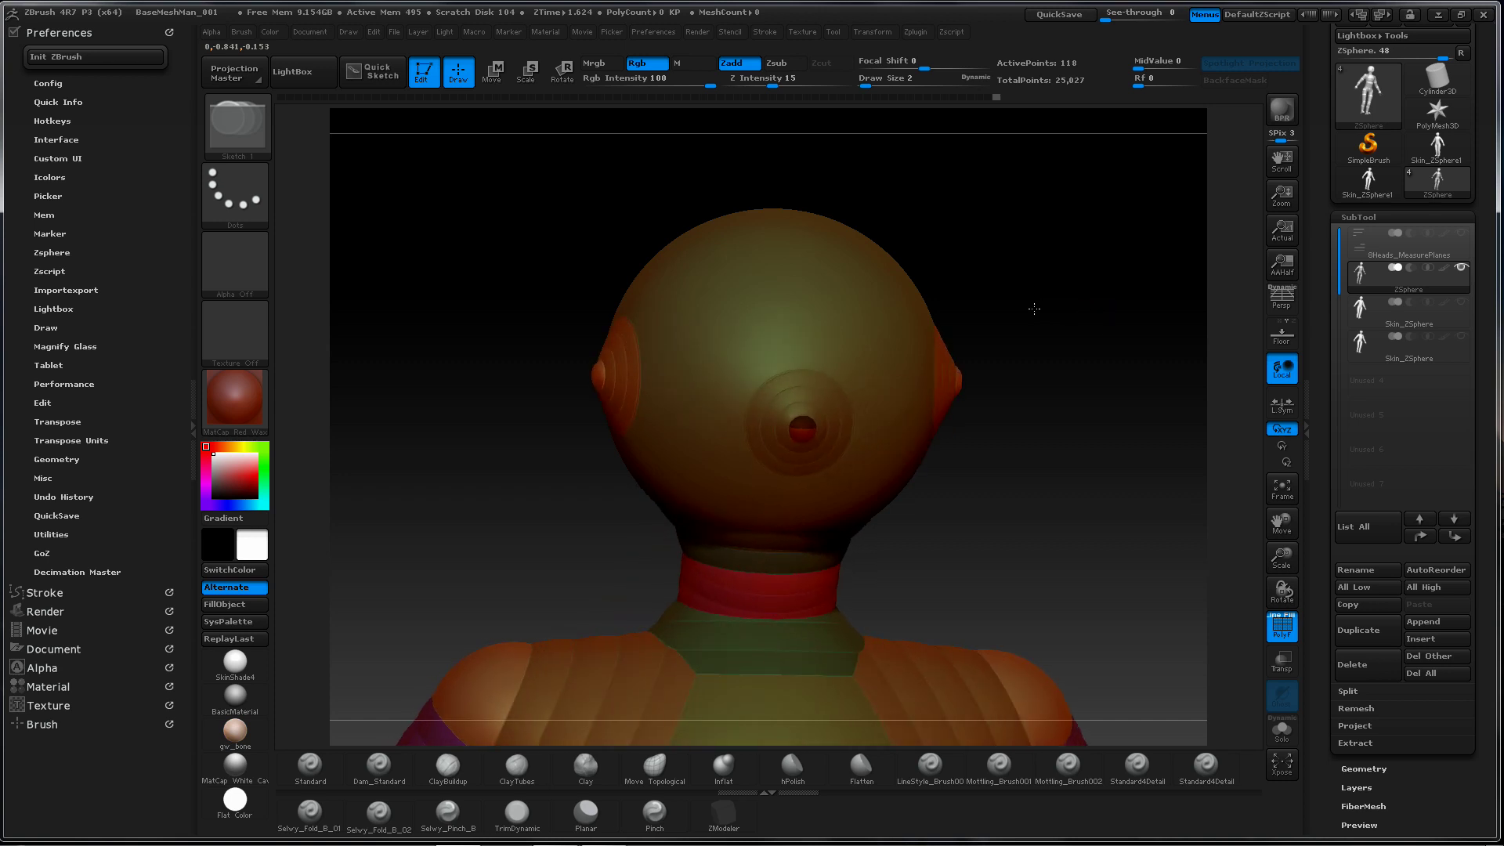
Preview the adaptive skin of the simplified head, examine its topology, and return to the ZSphere view
key(a)
key(ctrl)
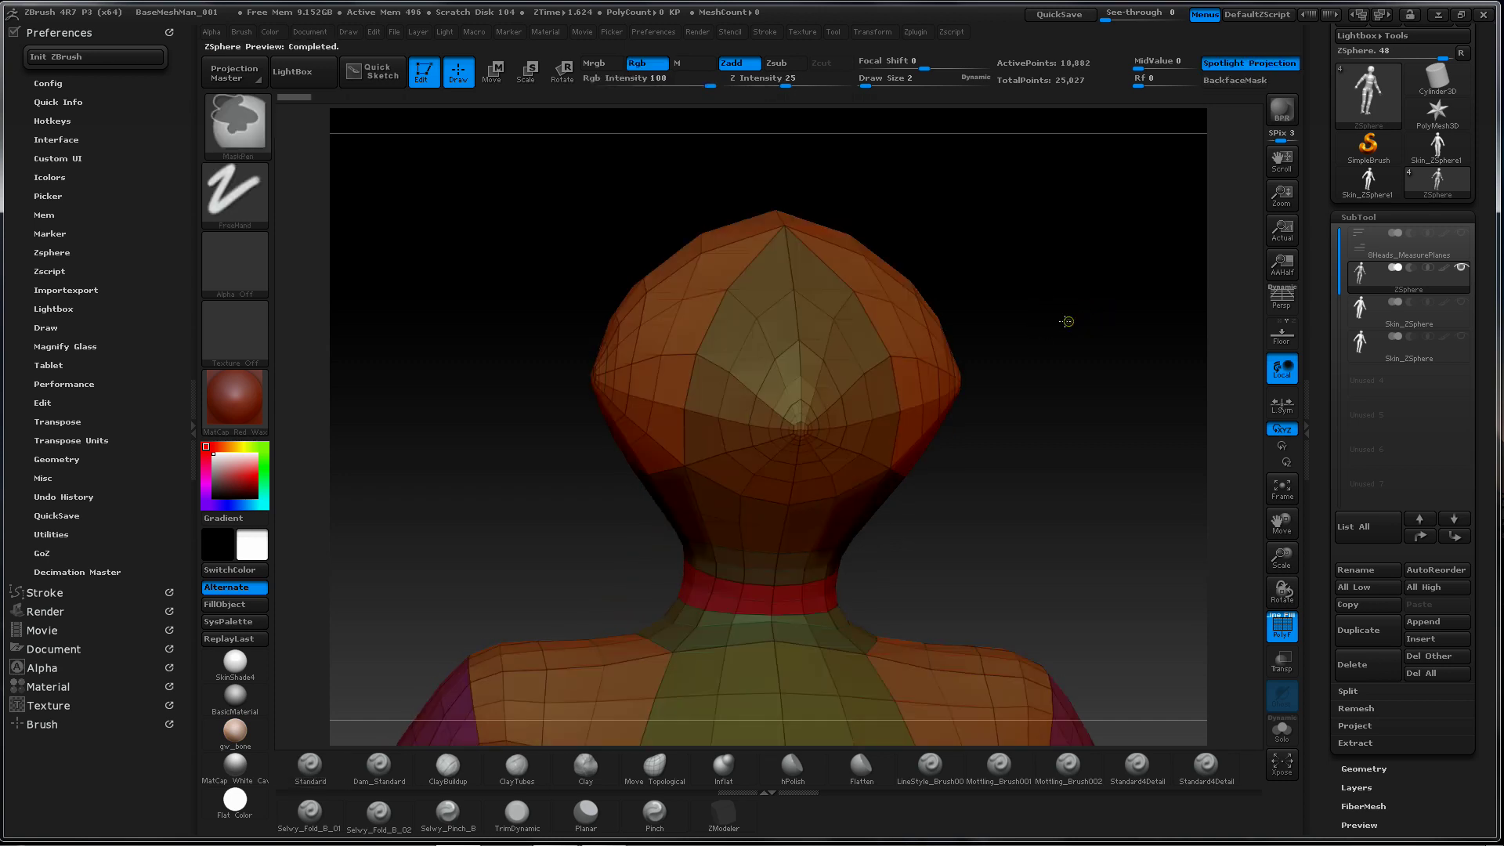
ctrl+right_drag(1068, 321, 914, 326)
mouse_move(976, 330)
mouse_down()
mouse_move(880, 326)
mouse_move(974, 322)
mouse_up()
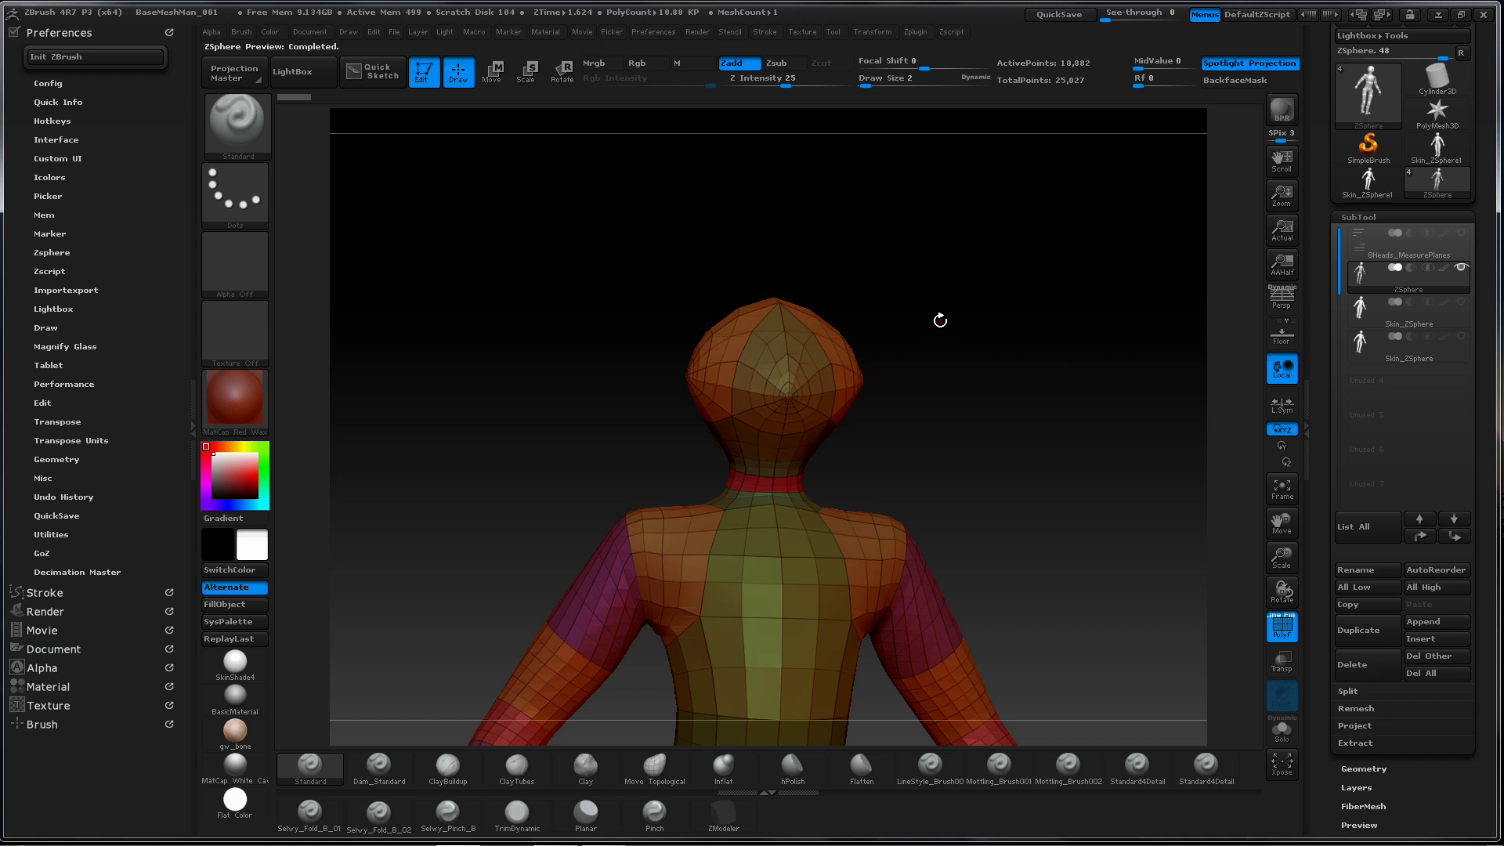
key(a)
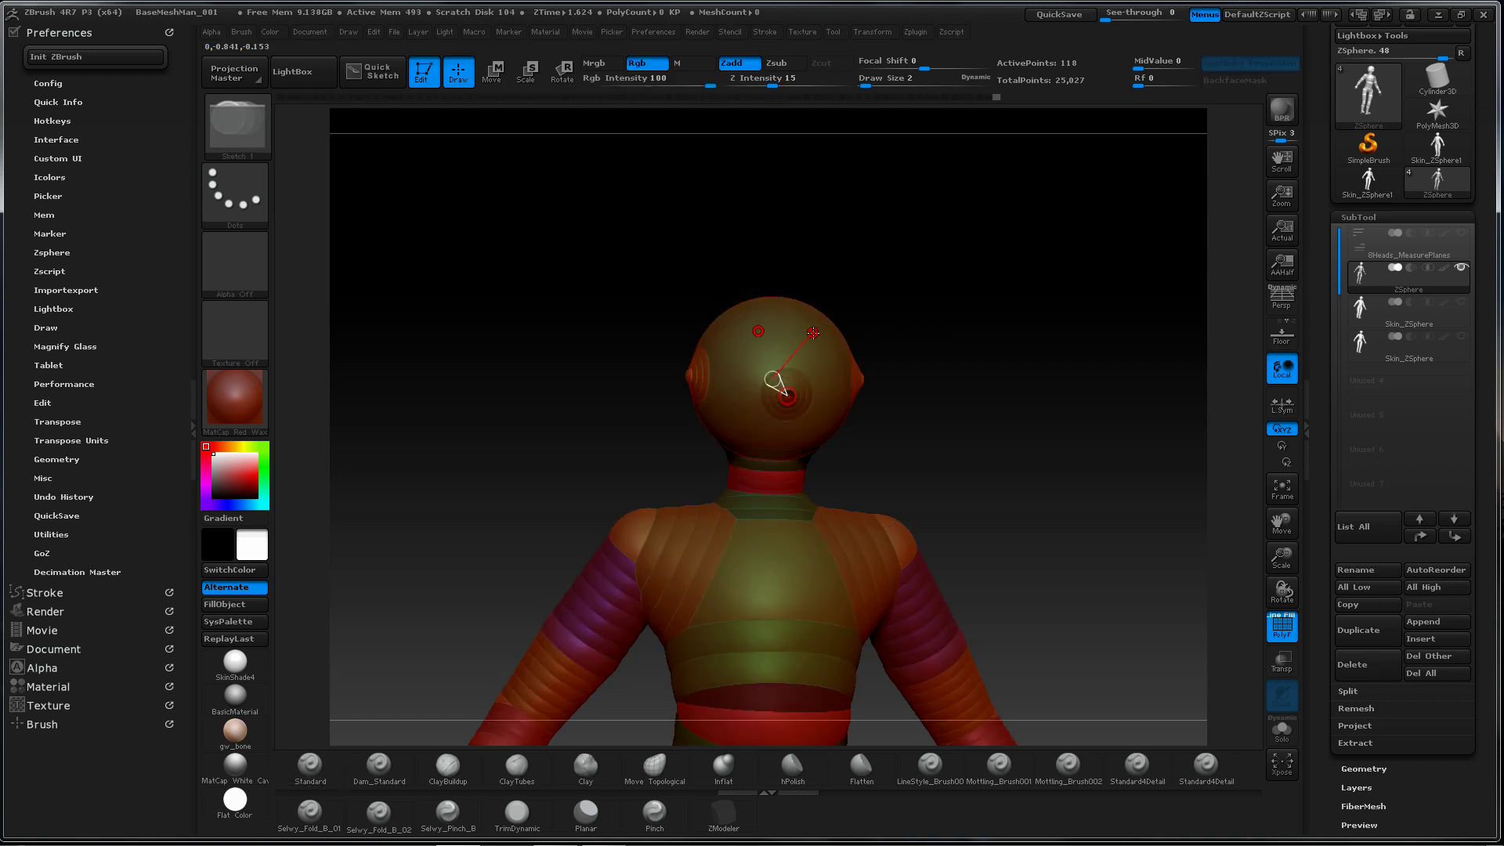
mouse_move(960, 336)
mouse_down()
mouse_move(940, 355)
mouse_move(980, 339)
mouse_move(884, 353)
mouse_up()
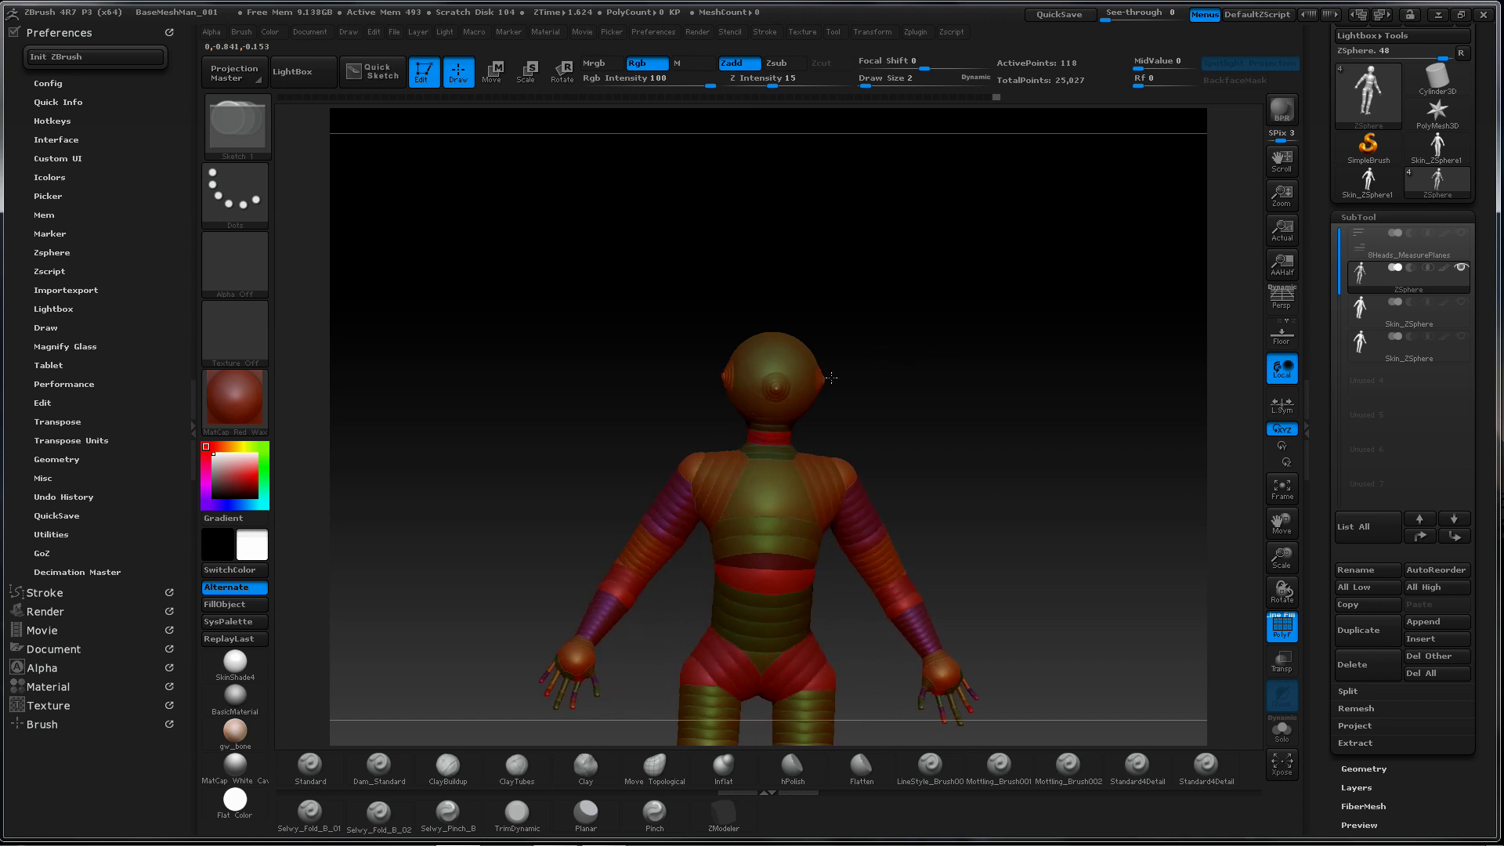
ctrl+right_drag(946, 314, 1034, 328)
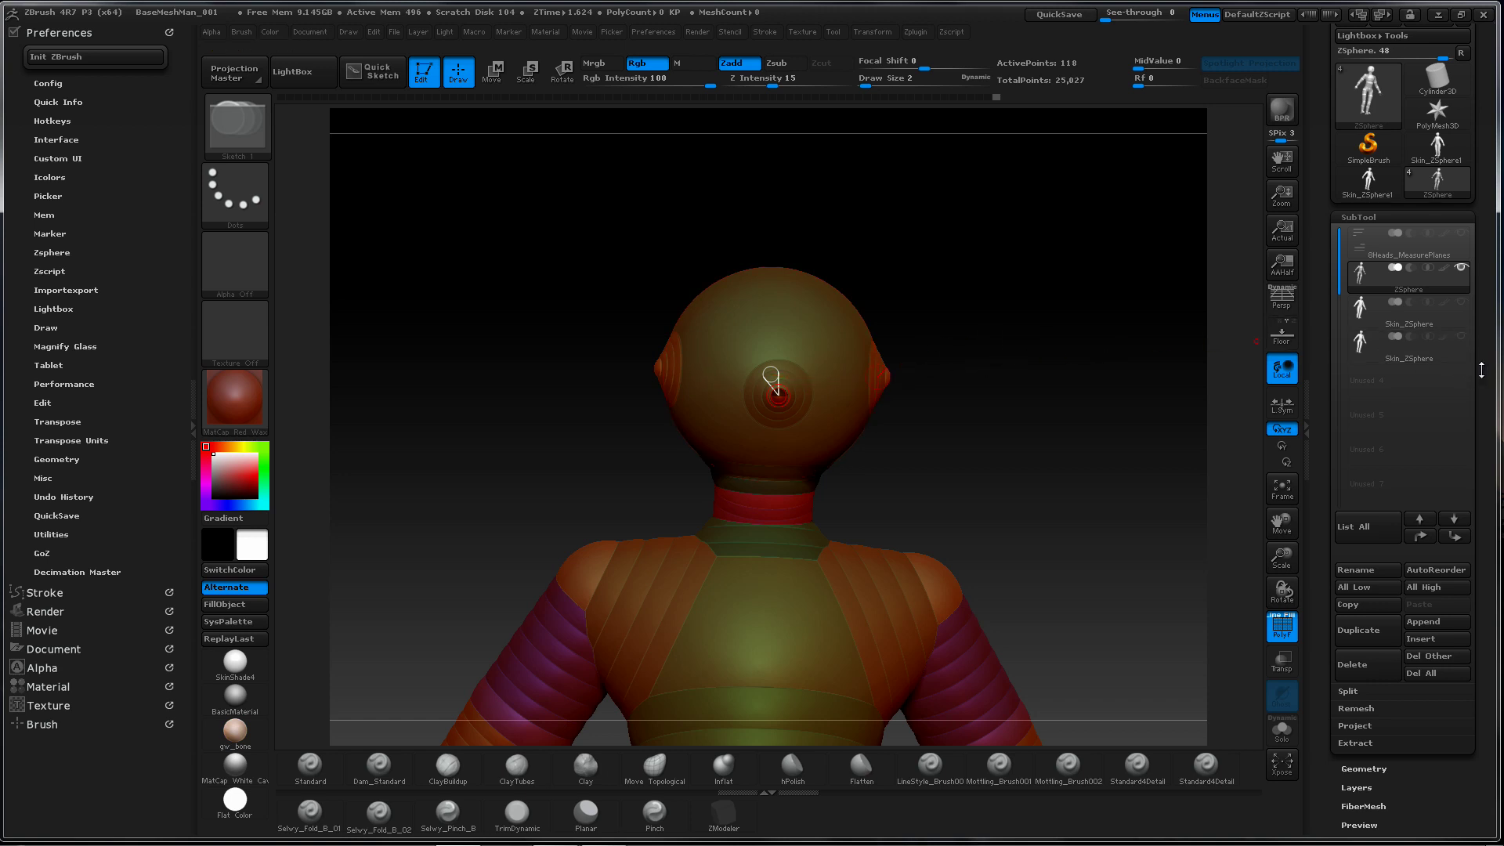
drag(1485, 370, 1467, 216)
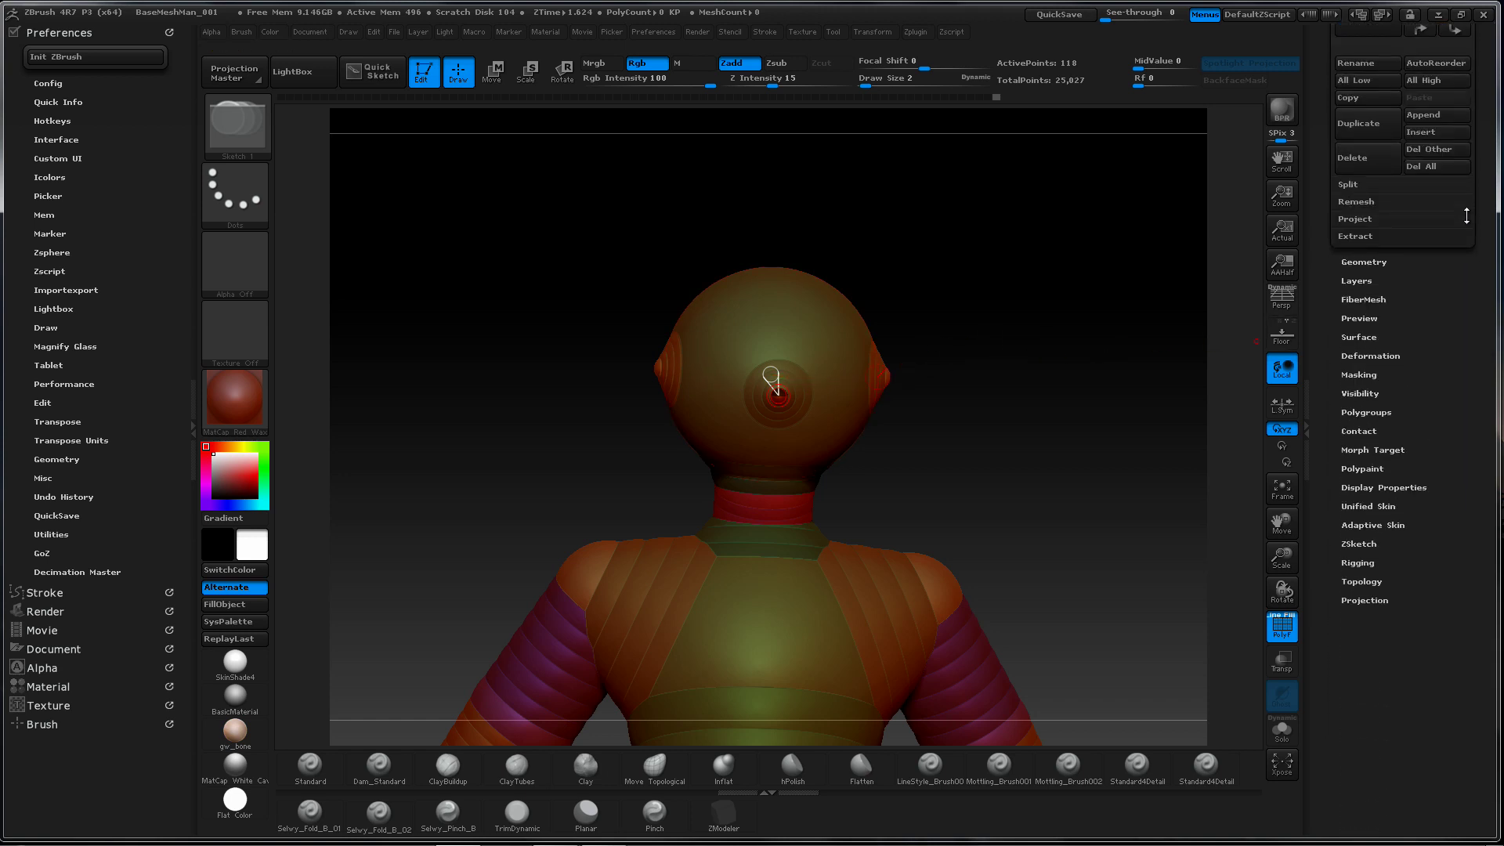
Make an adaptive skin from the simplified ZSphere figure and append the new Skin_ZSphere as a subtool
shift+click(1402, 524)
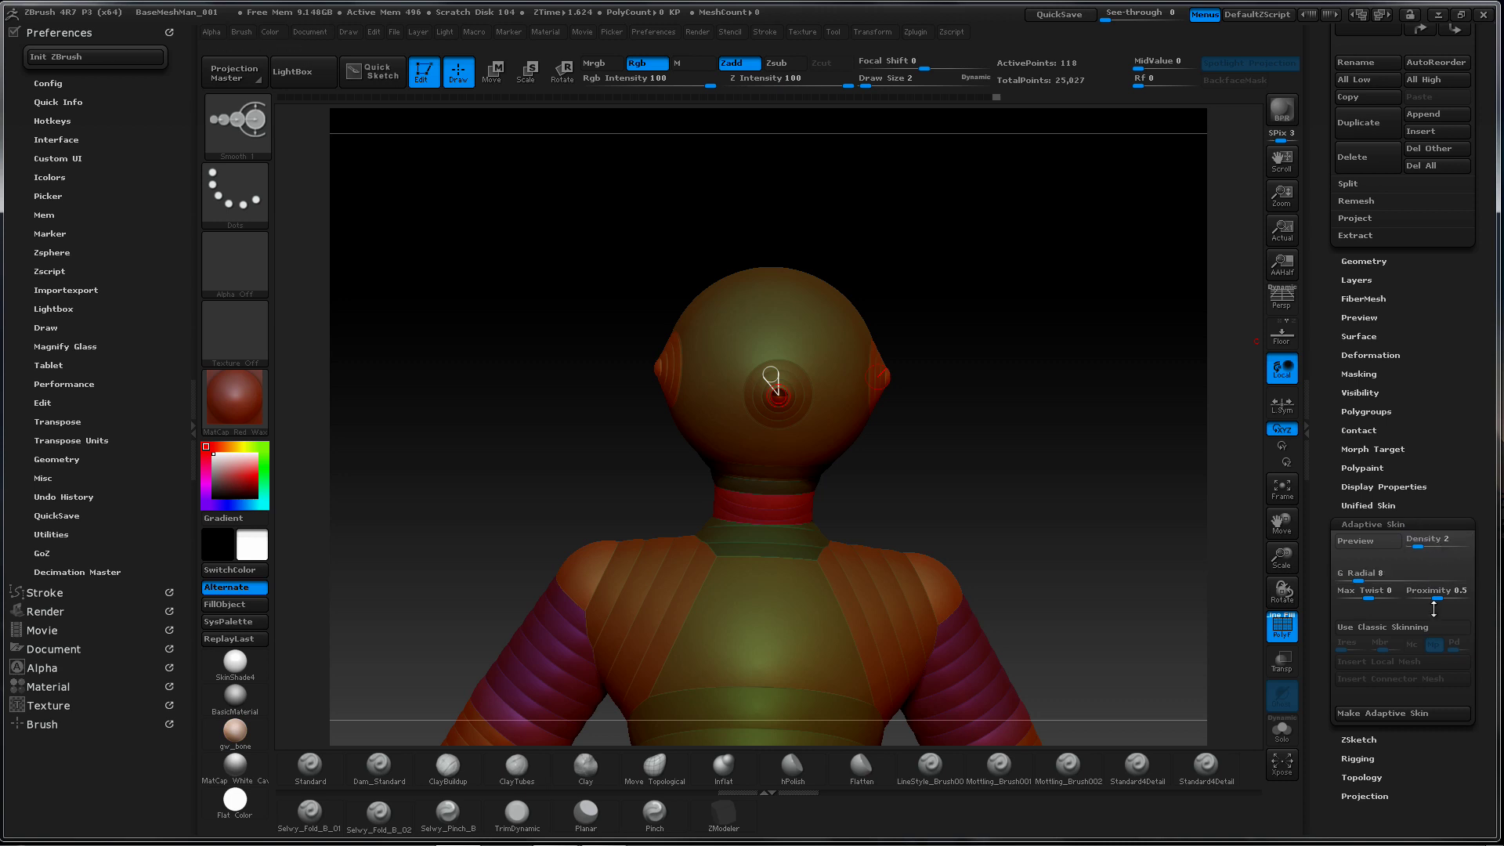
click(1408, 714)
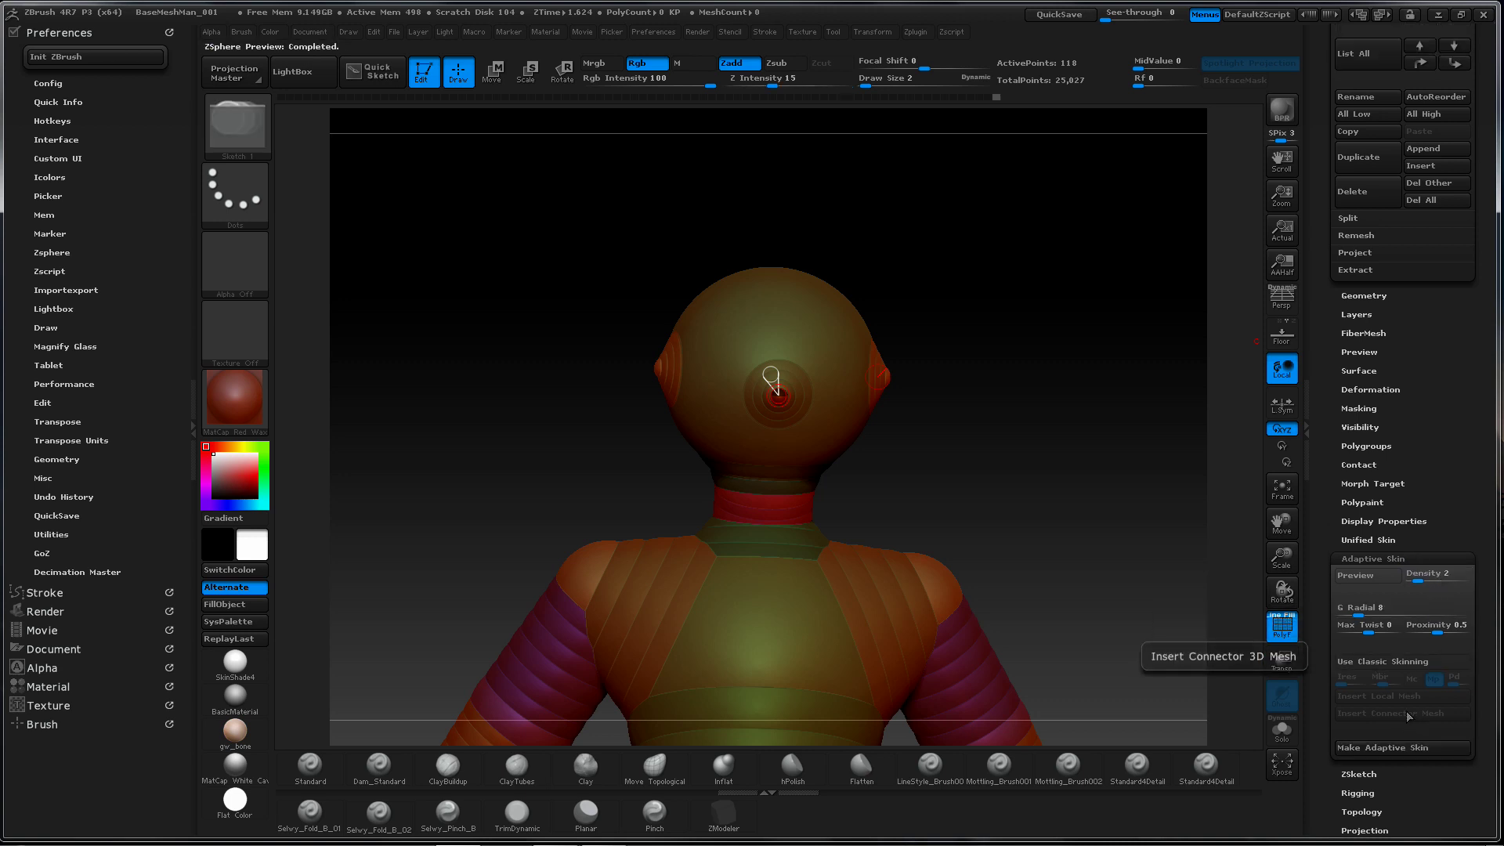
drag(1477, 539, 1492, 745)
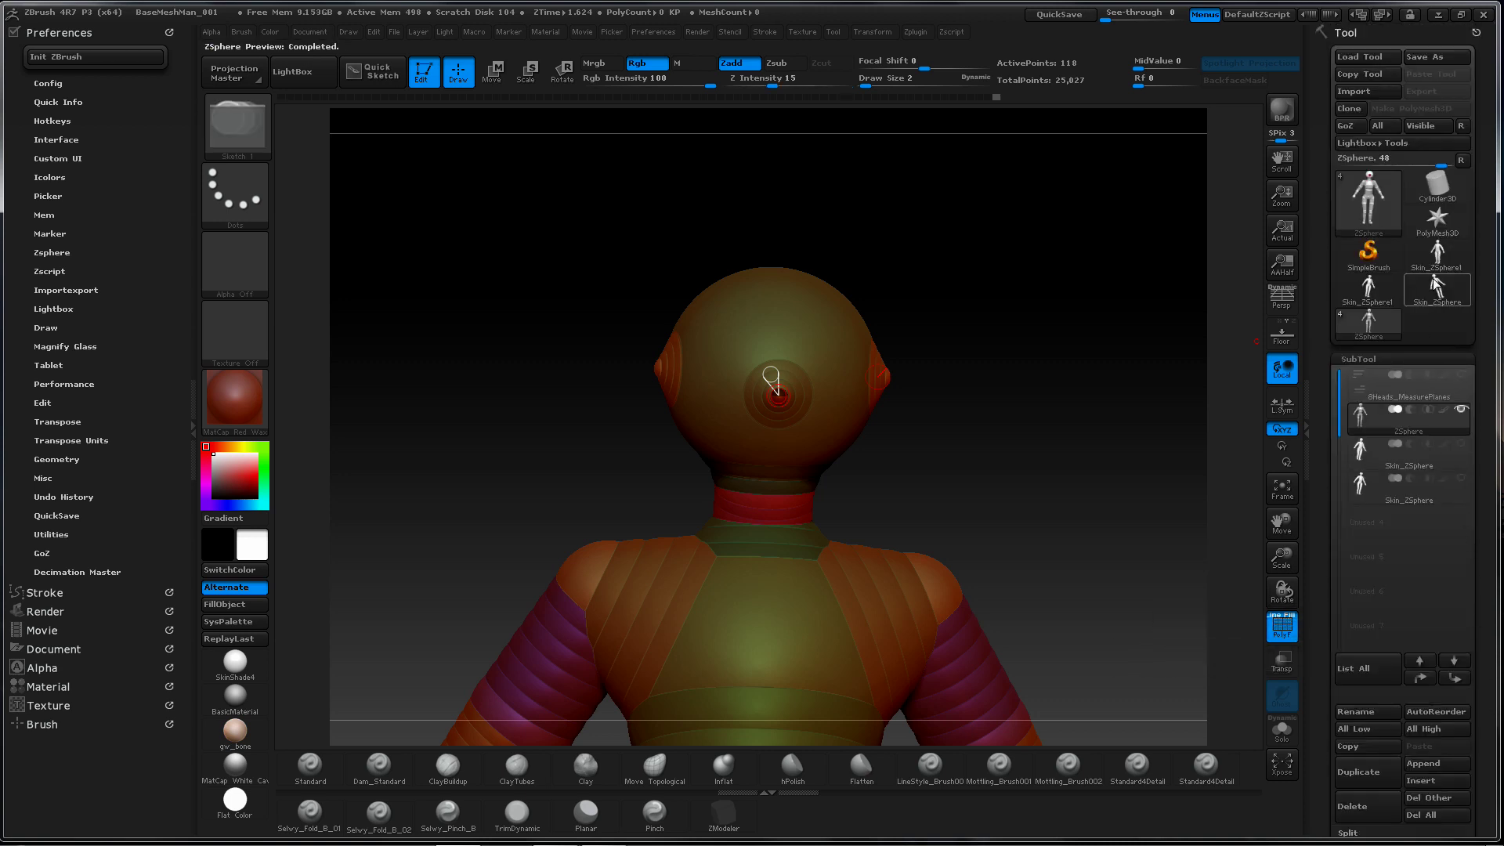
mouse_move(1440, 291)
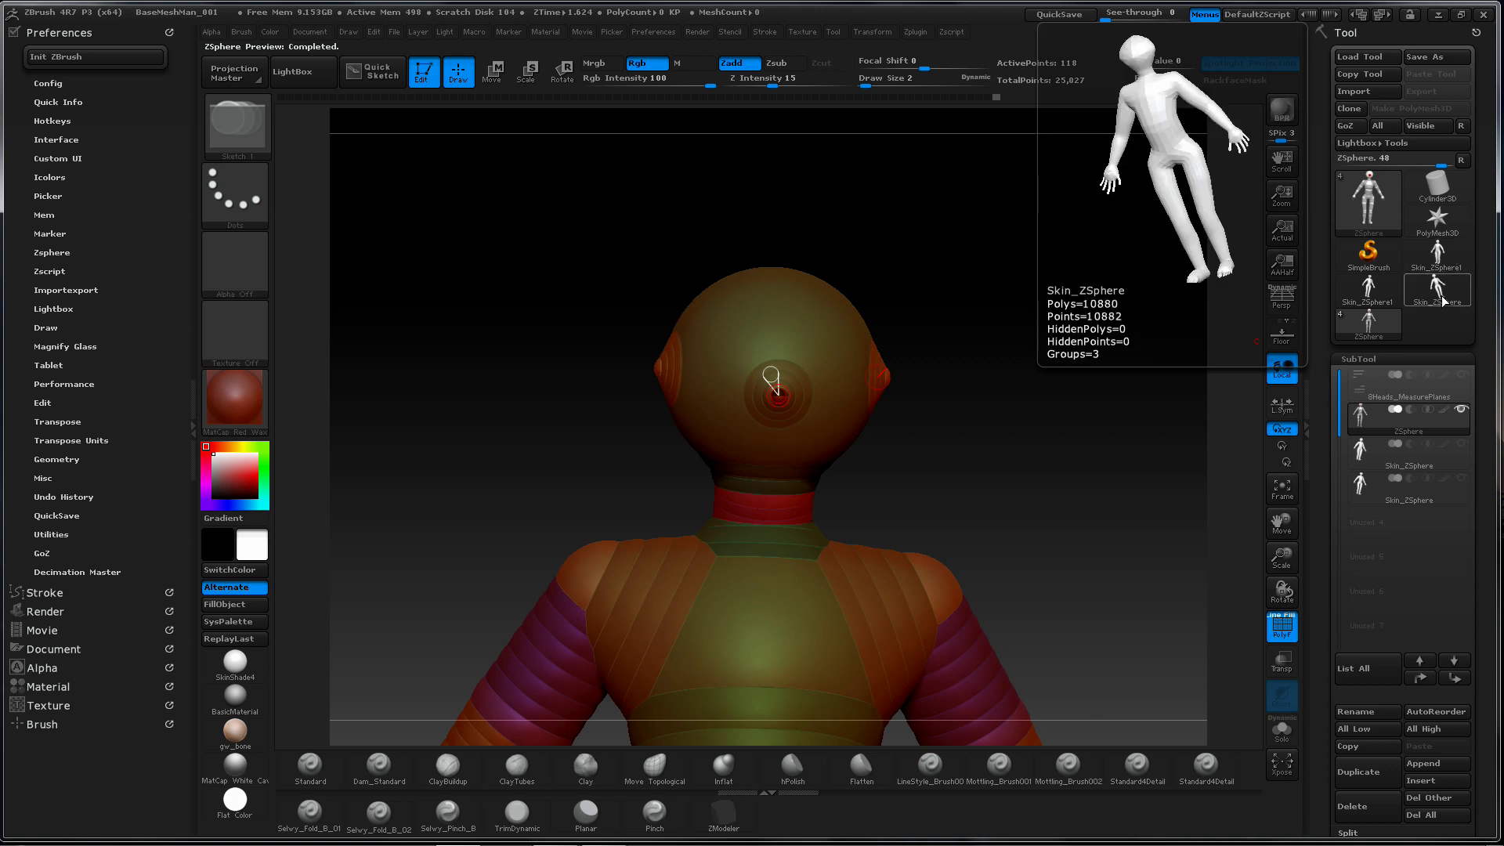
click(1441, 769)
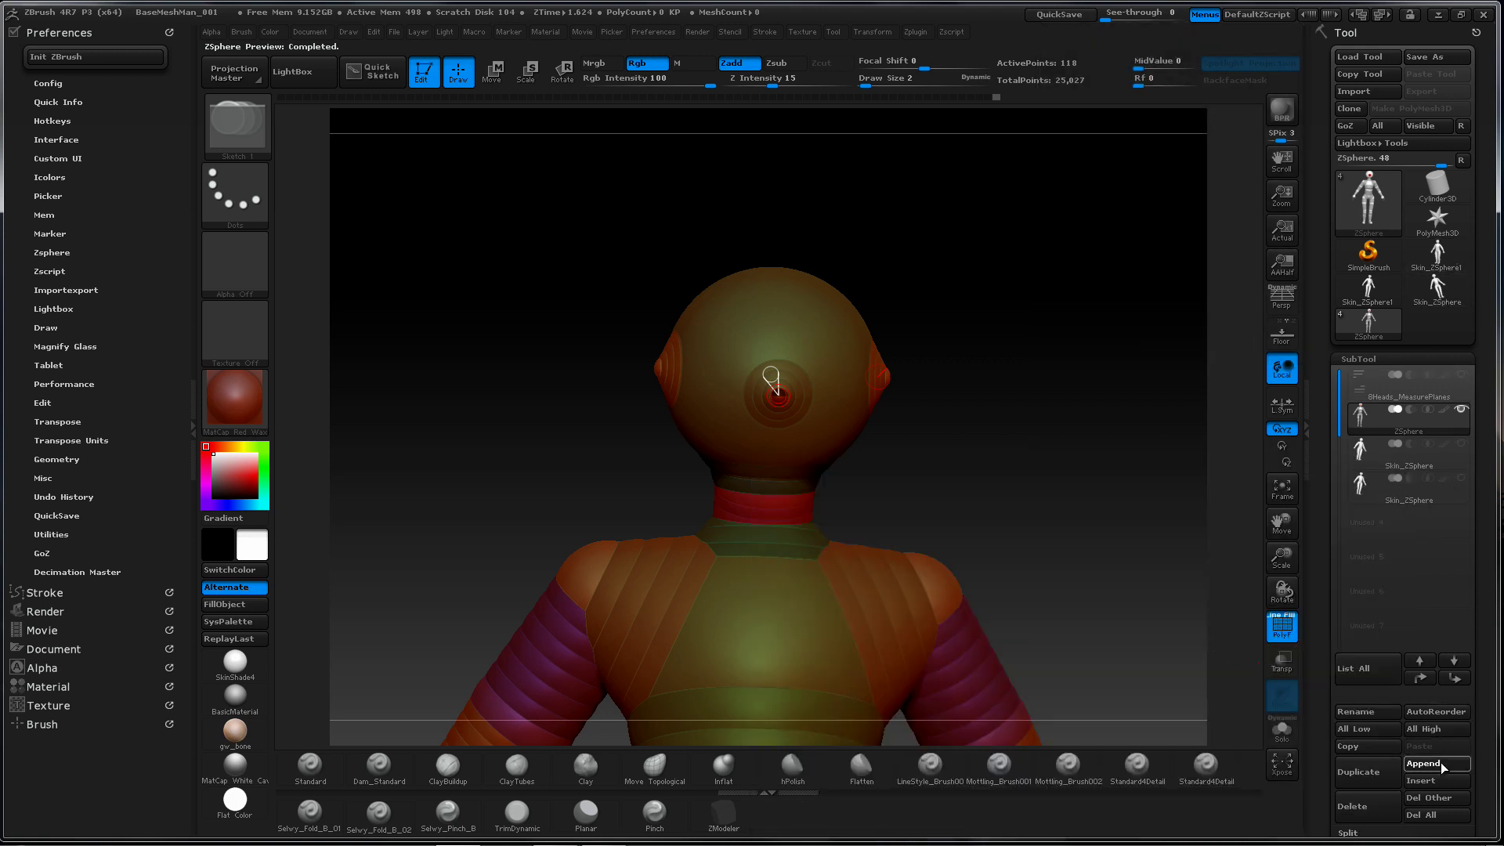
click(1442, 763)
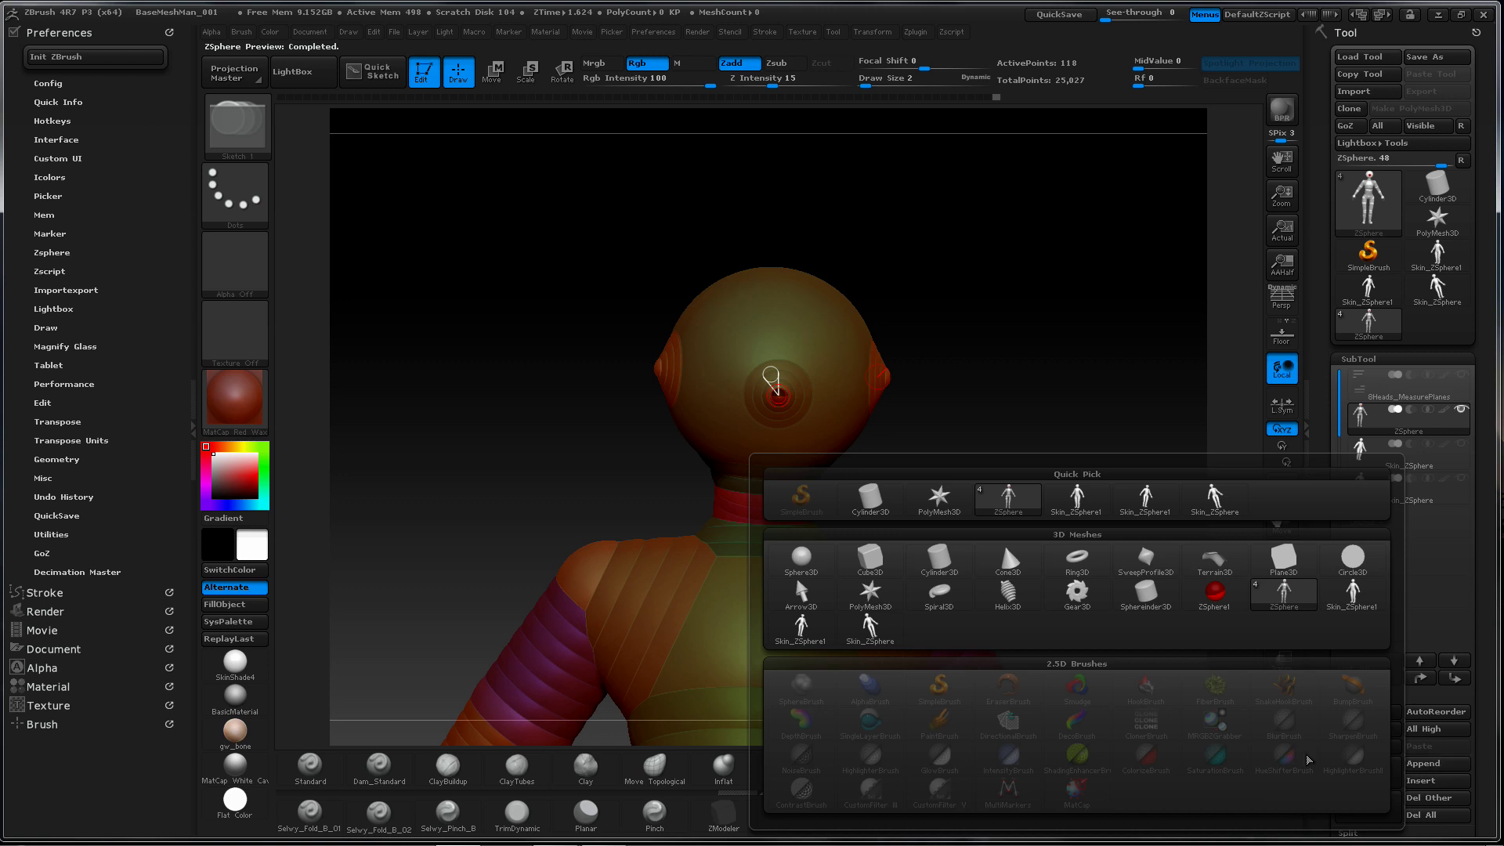
click(1215, 499)
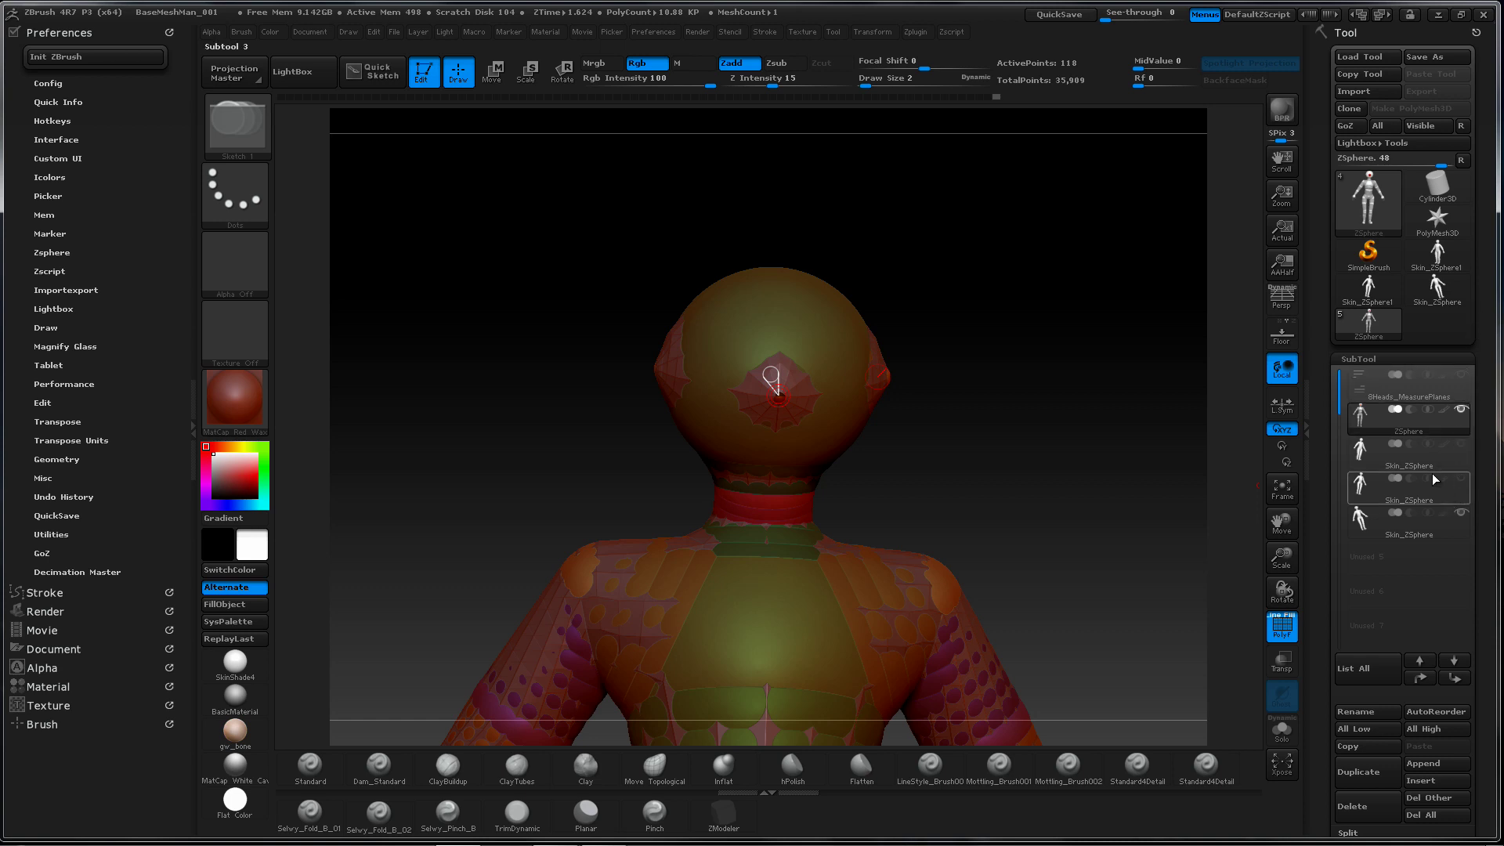
Select the newly appended Skin_ZSphere subtool with the ZSphere figure hidden and examine its head and full-body topology
mouse_move(1462, 419)
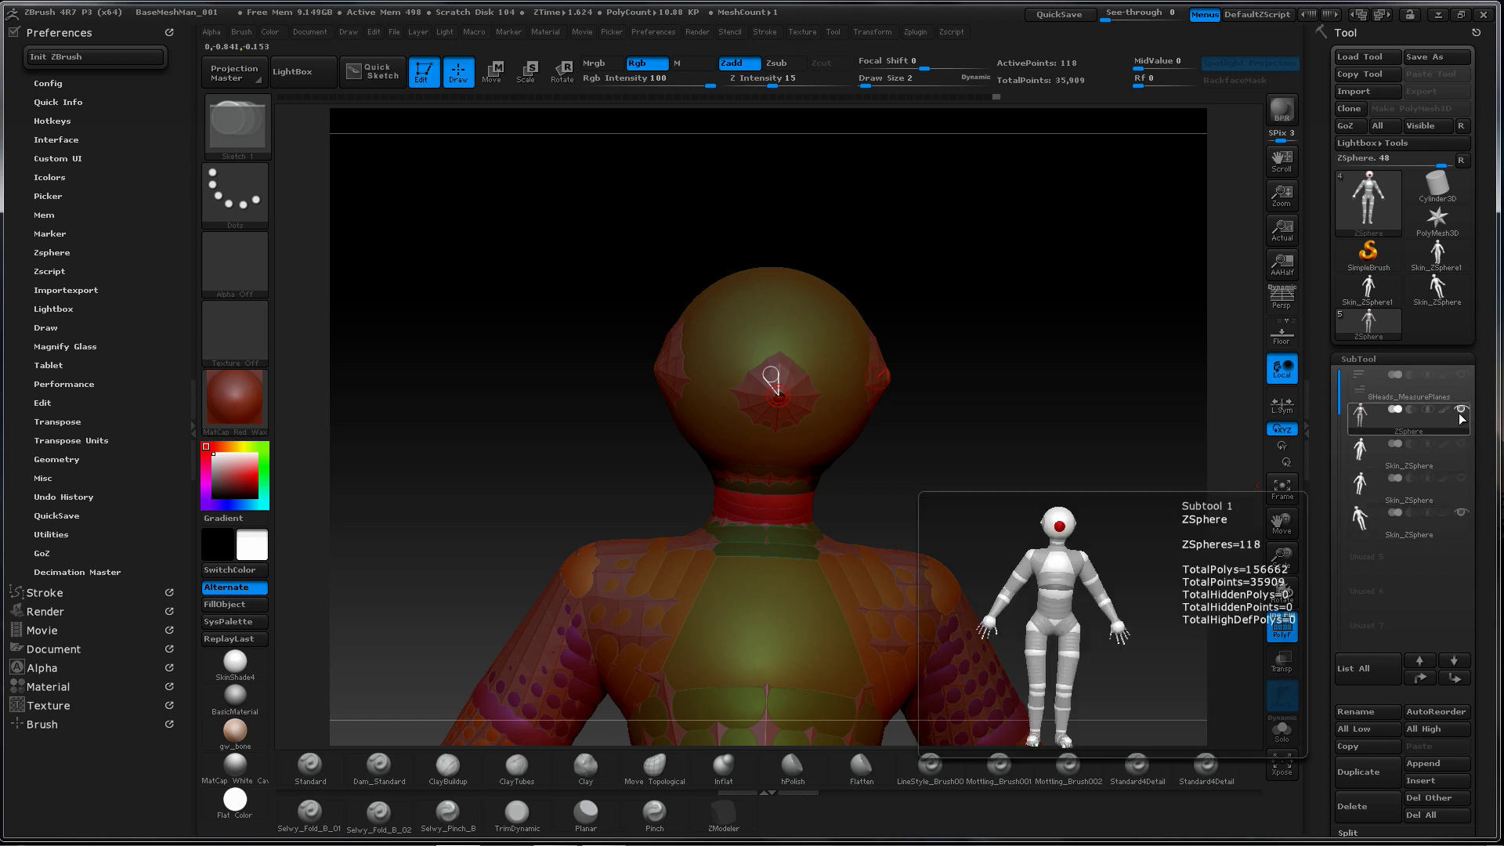
click(1363, 458)
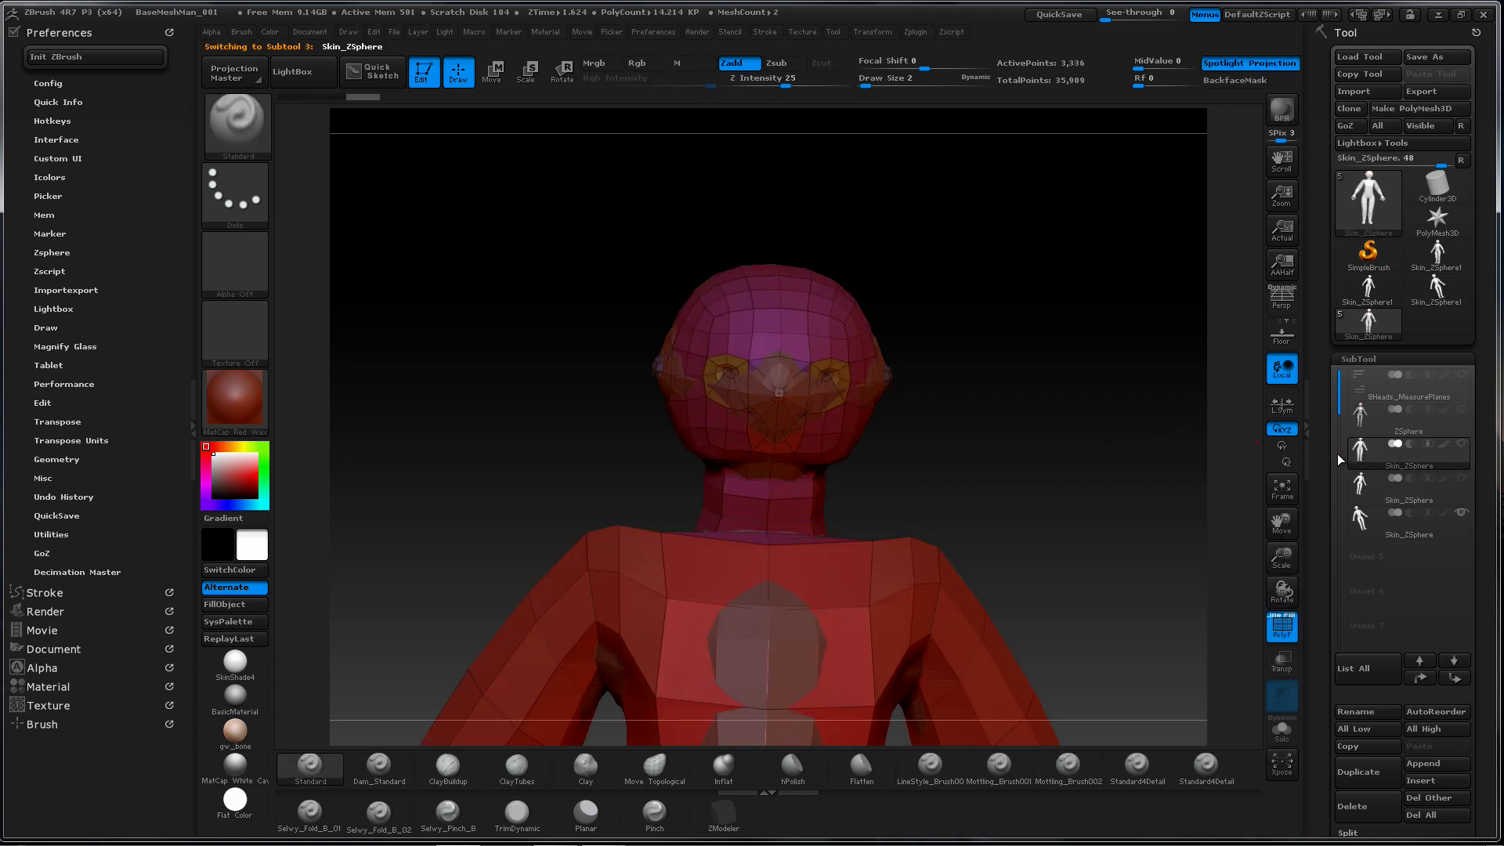
click(1360, 521)
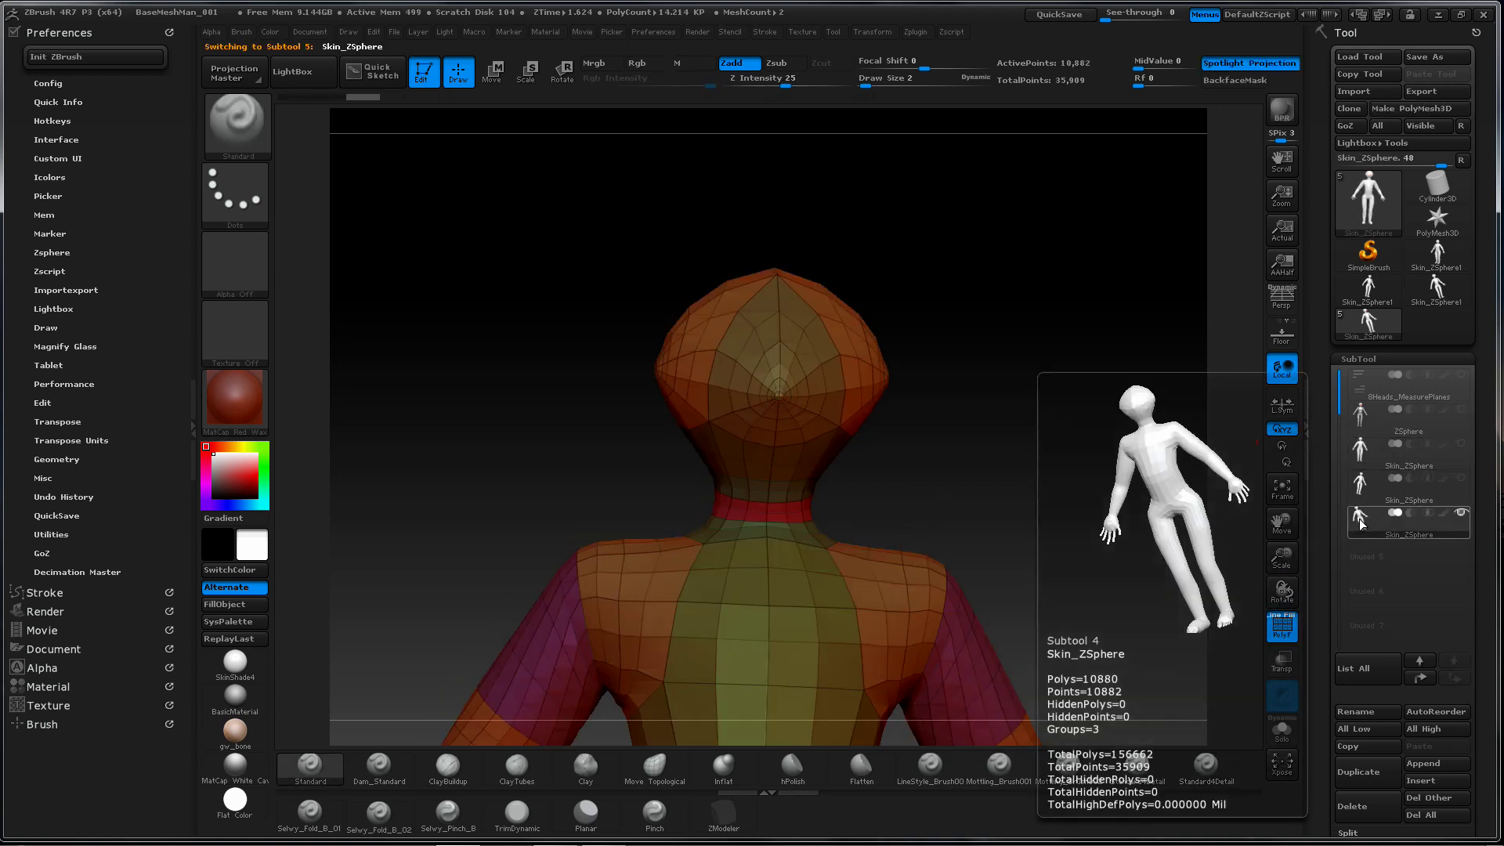
ctrl+right_drag(1121, 447, 858, 433)
alt+right_drag(943, 483, 941, 474)
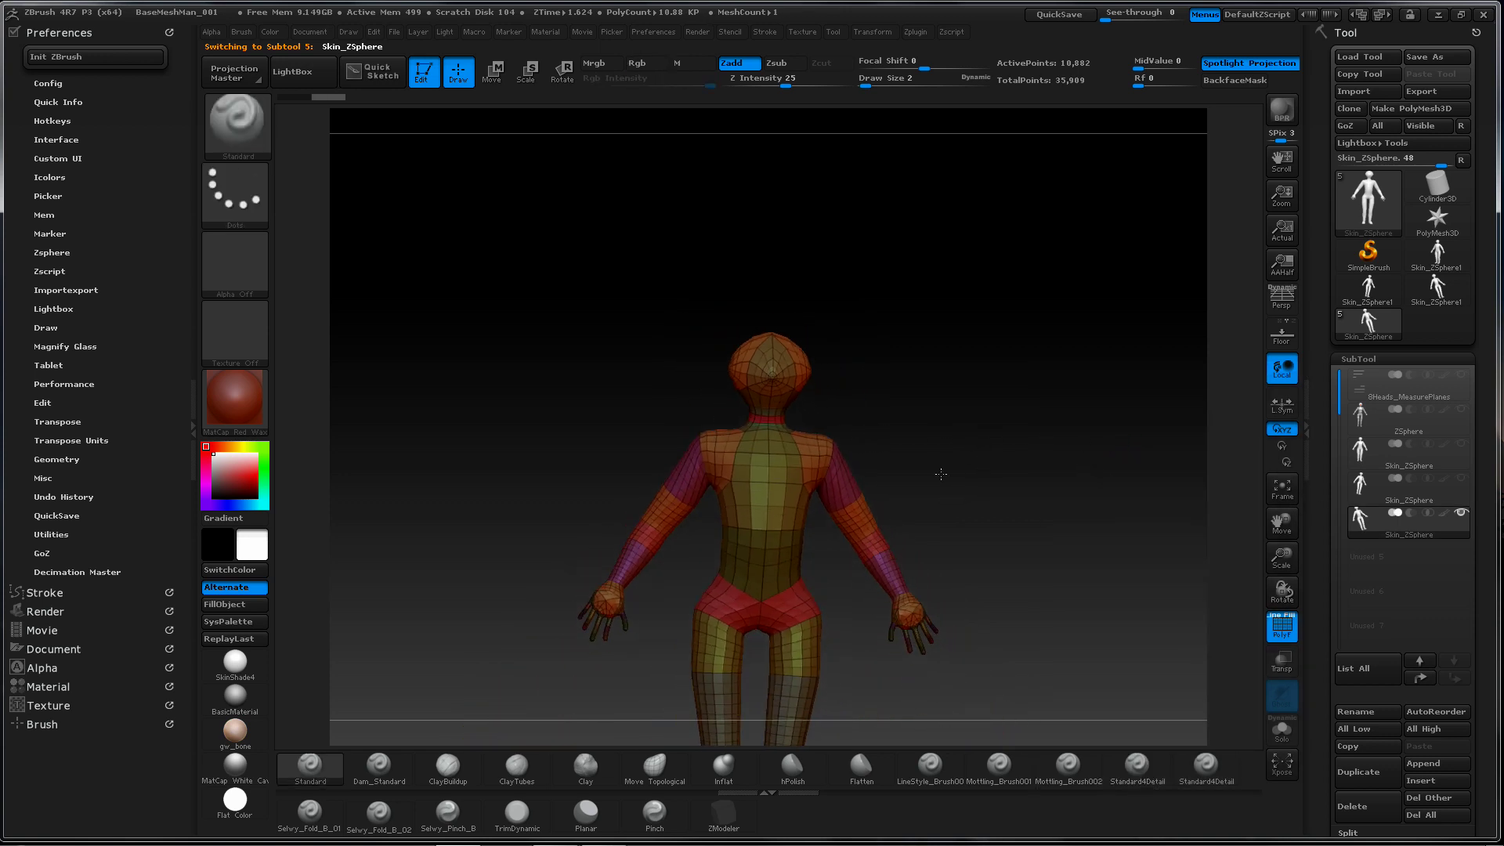
drag(941, 474, 956, 386)
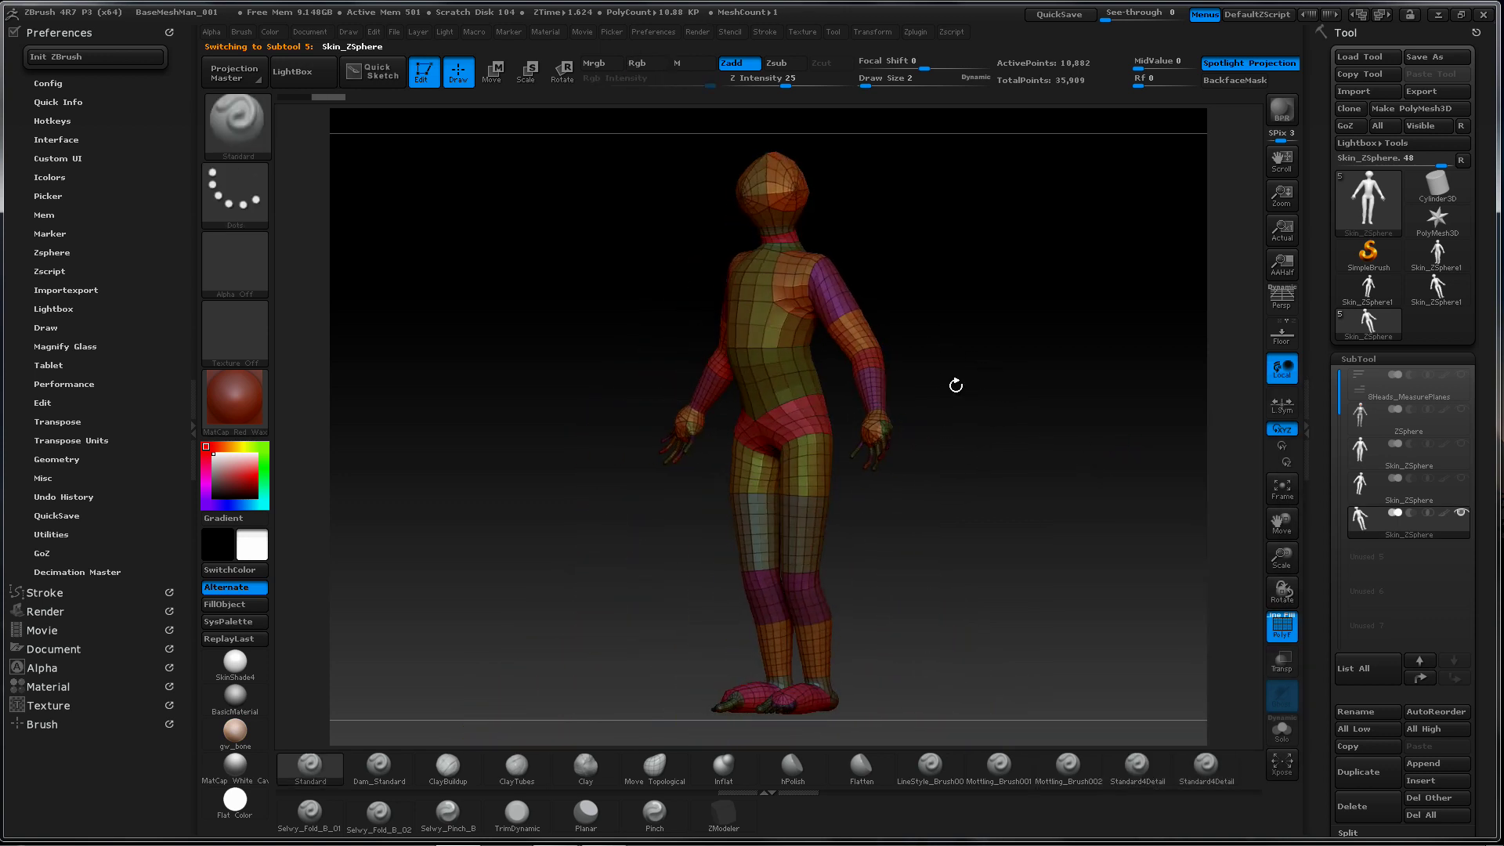
Hide the newly appended skin and compare the topology of the two earlier Skin_ZSphere subtools one after the other
click(1359, 487)
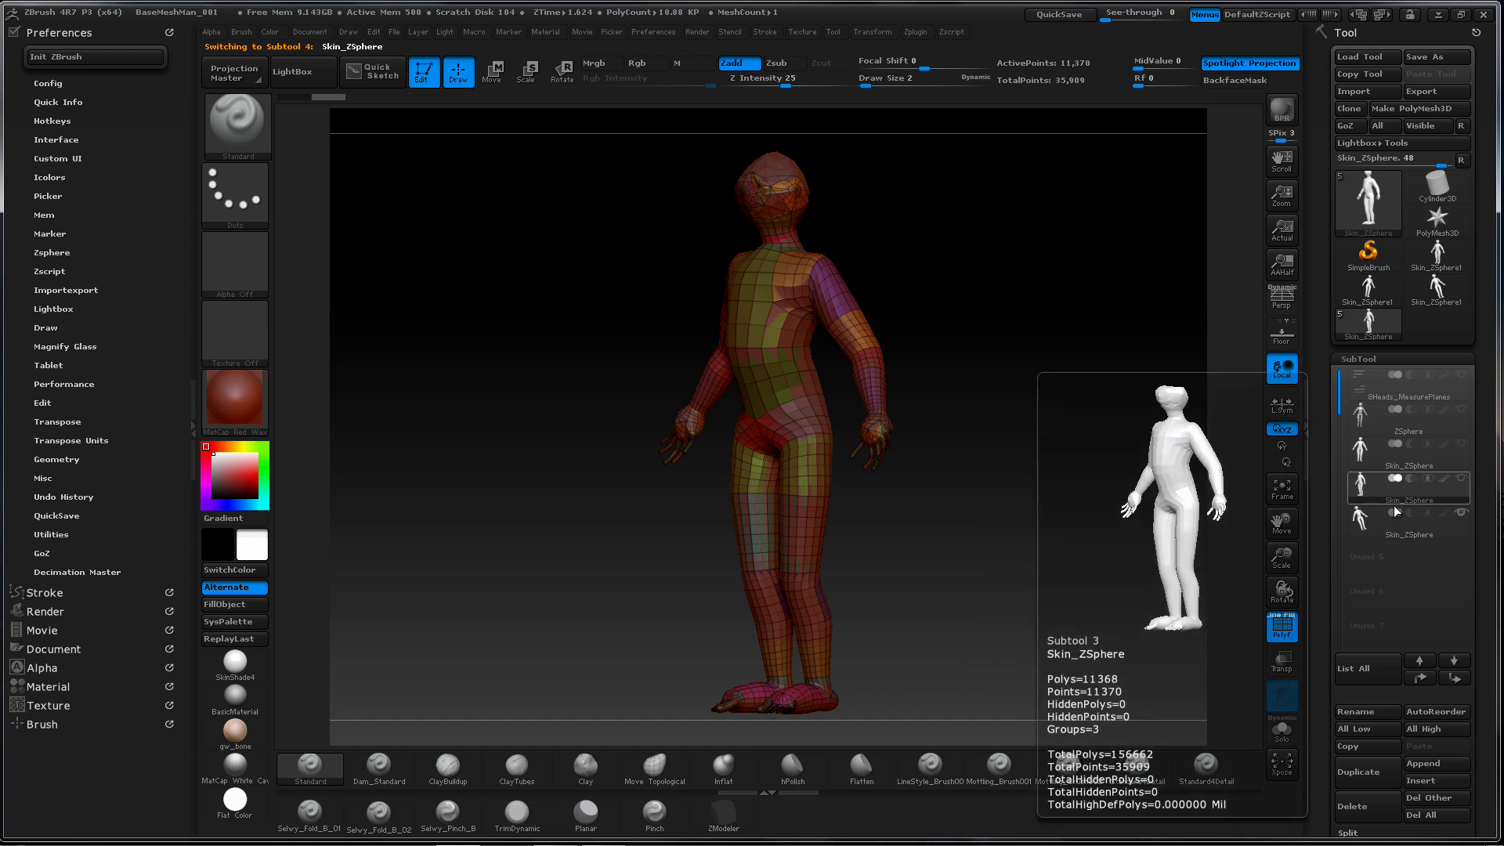
click(1461, 515)
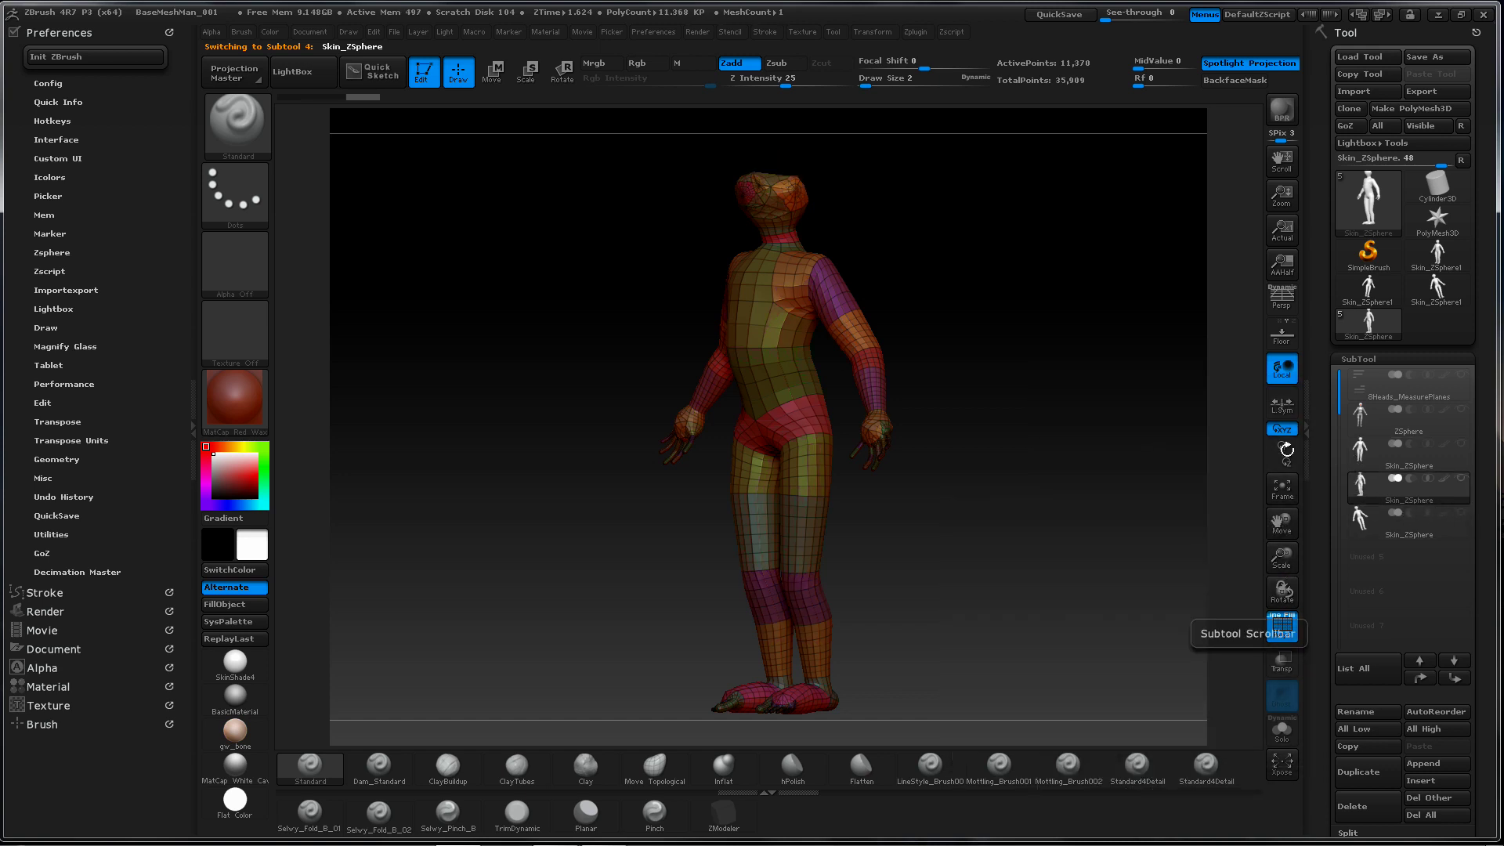
drag(1143, 517, 1123, 457)
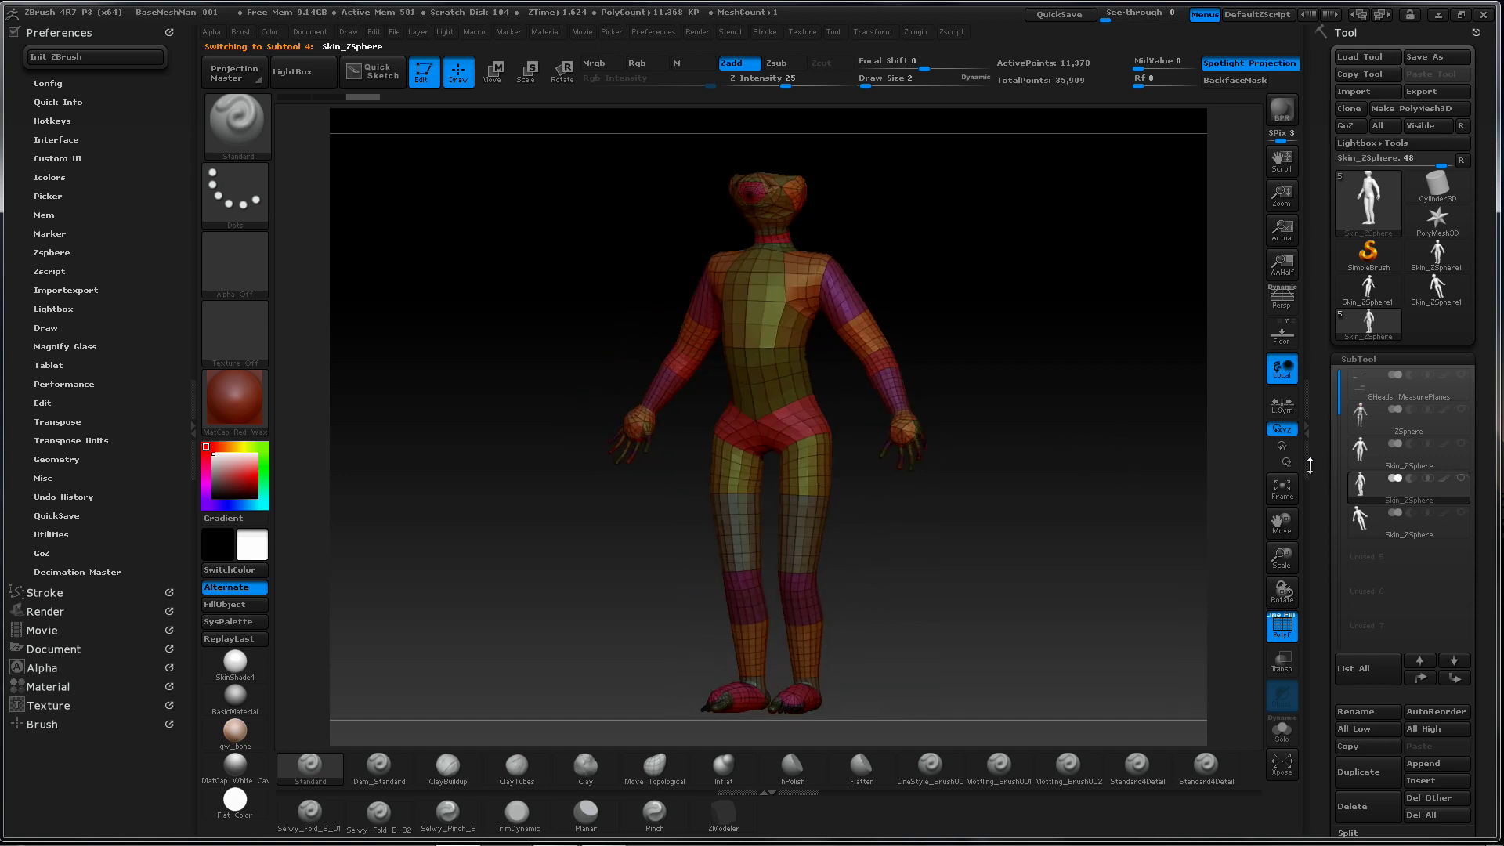
click(1363, 460)
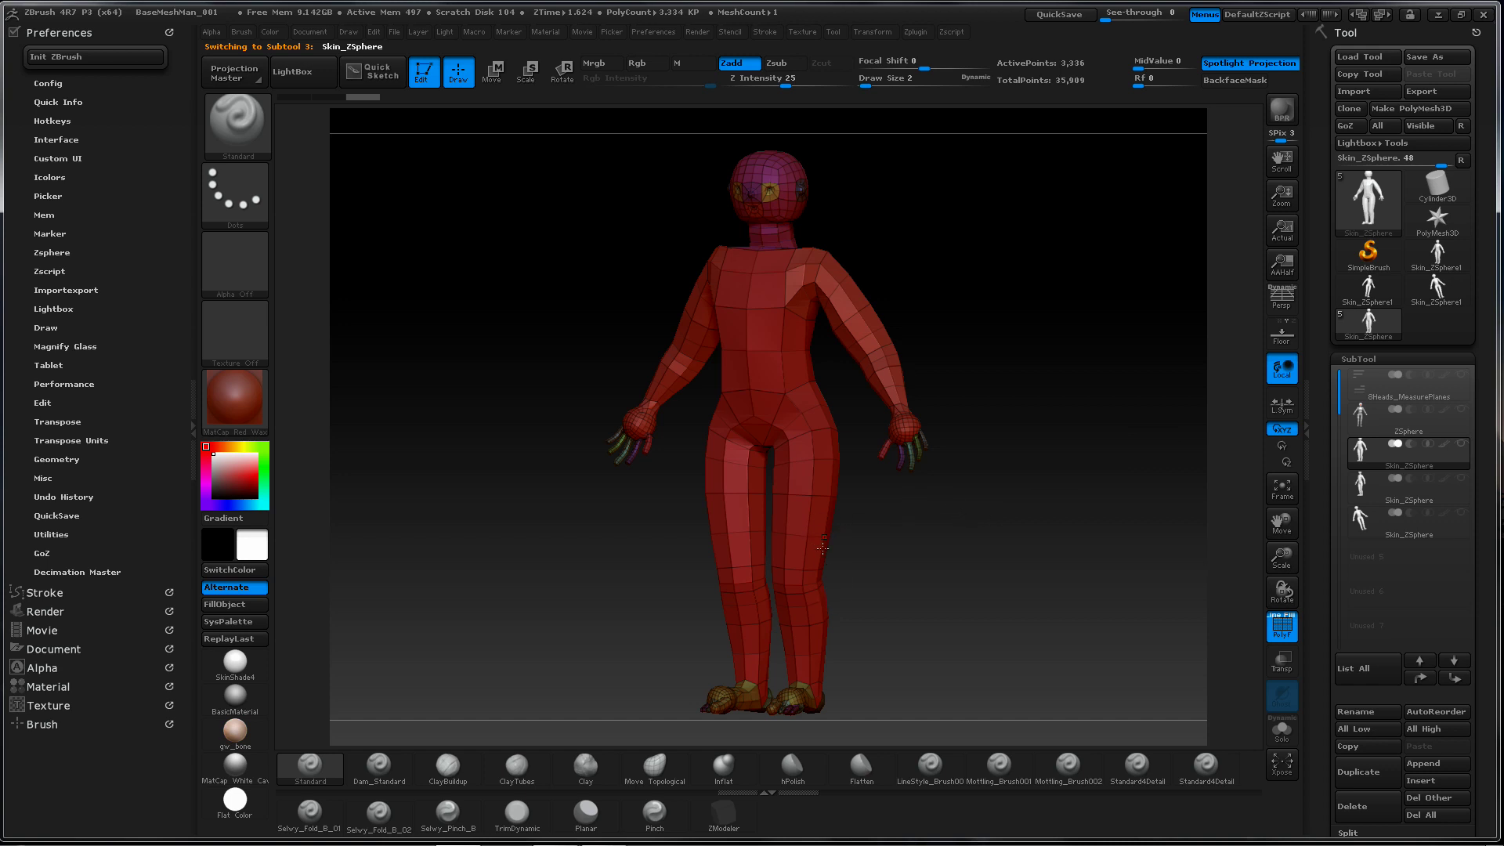
drag(947, 547, 1031, 485)
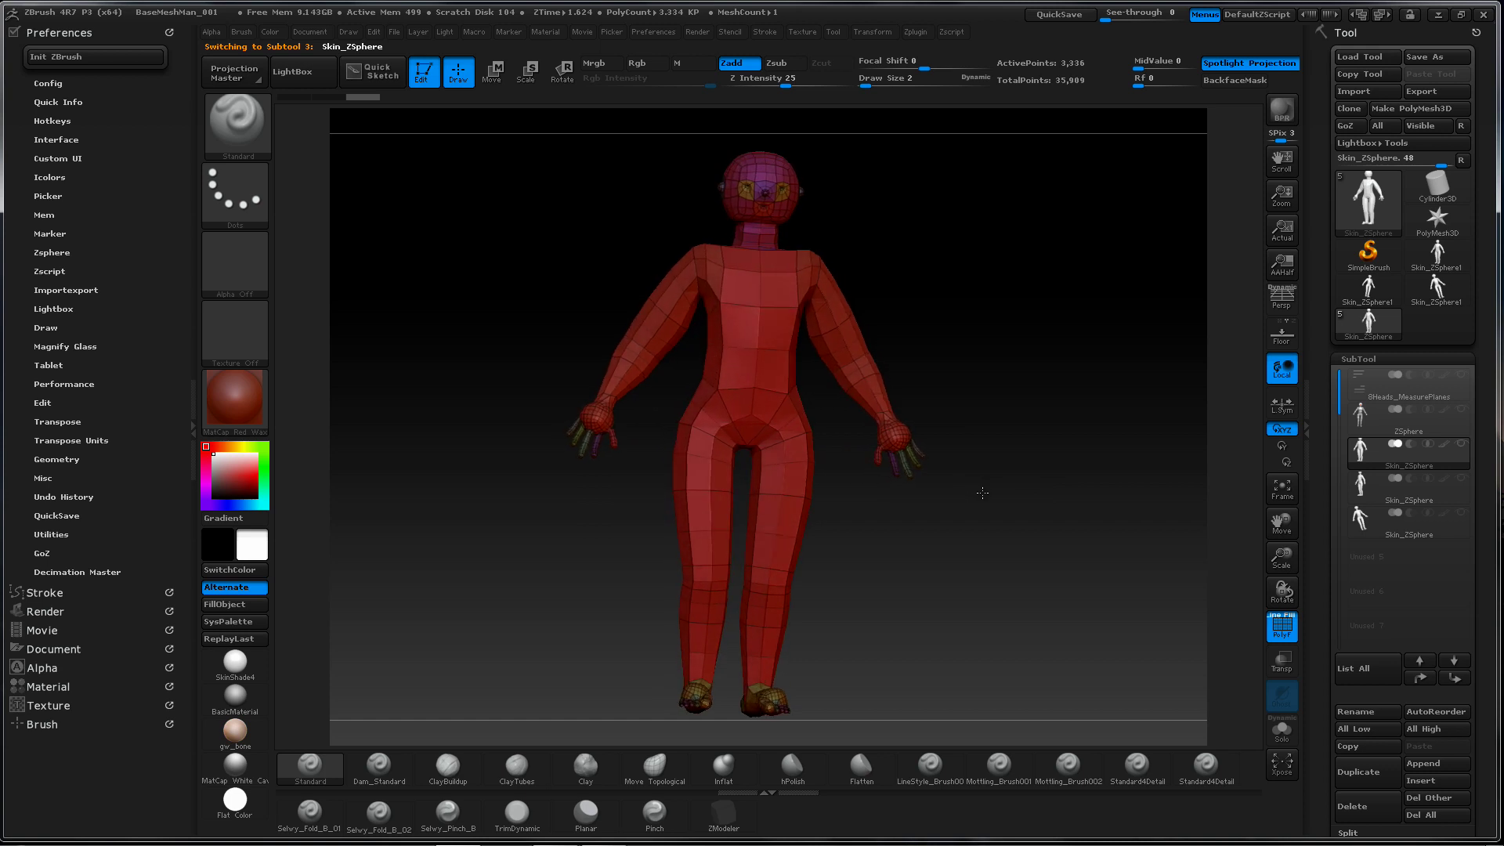